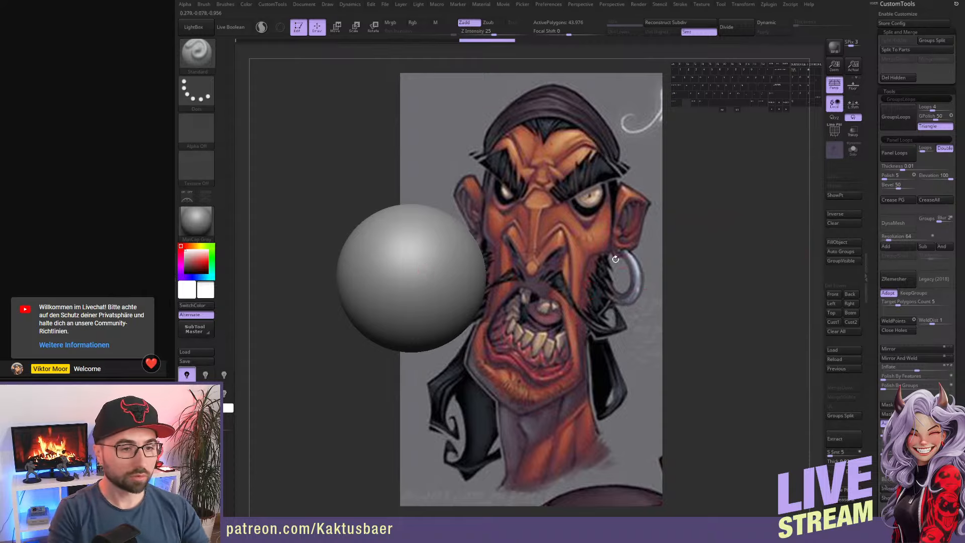
- Line up the sphere over the middle of the reference portrait's face
key("e")
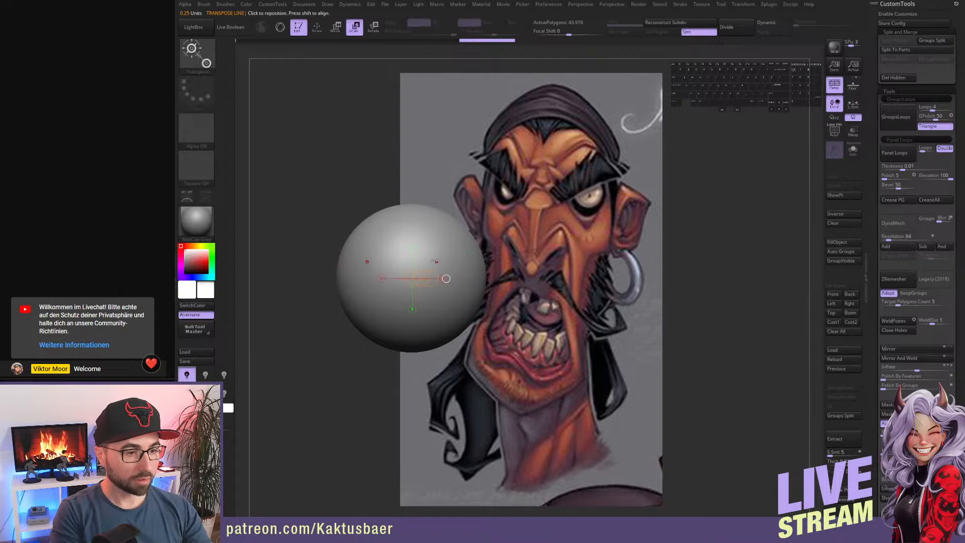
left_click_drag(417, 266, 434, 277)
right_click_drag(435, 280, 569, 274, "alt")
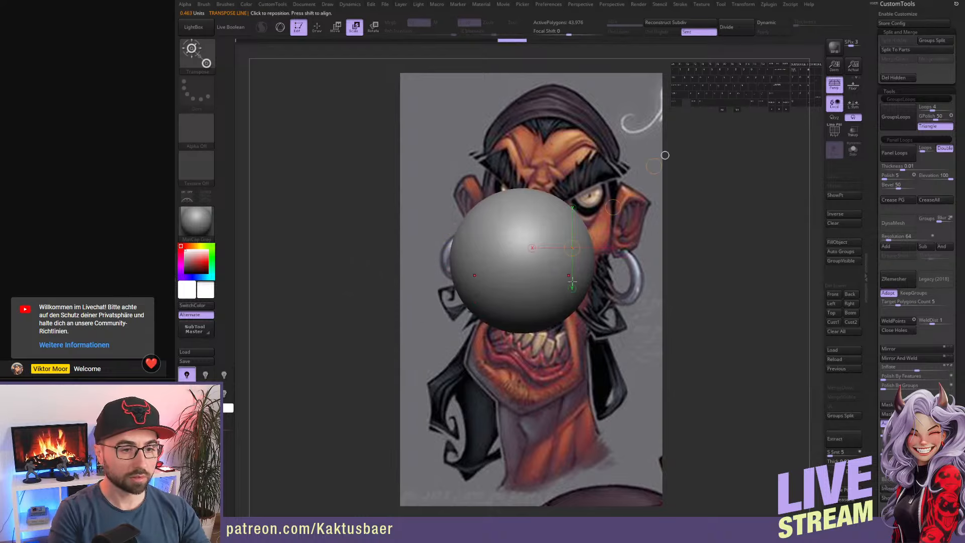
key("q")
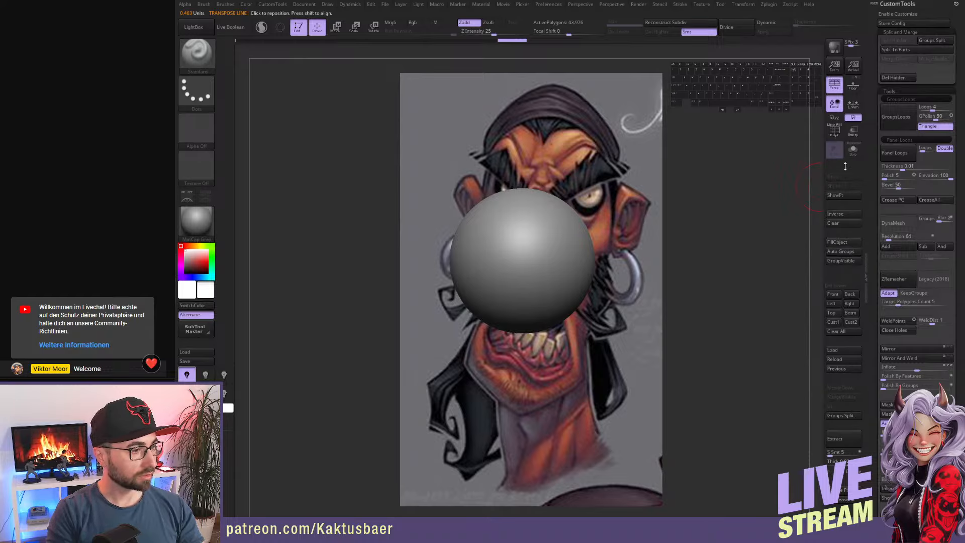
- Look through the custom tools for splitting, group and panel loops, DynaMesh, ZRemesher, mirroring and masking
left_click_drag(778, 465, 777, 463, "alt")
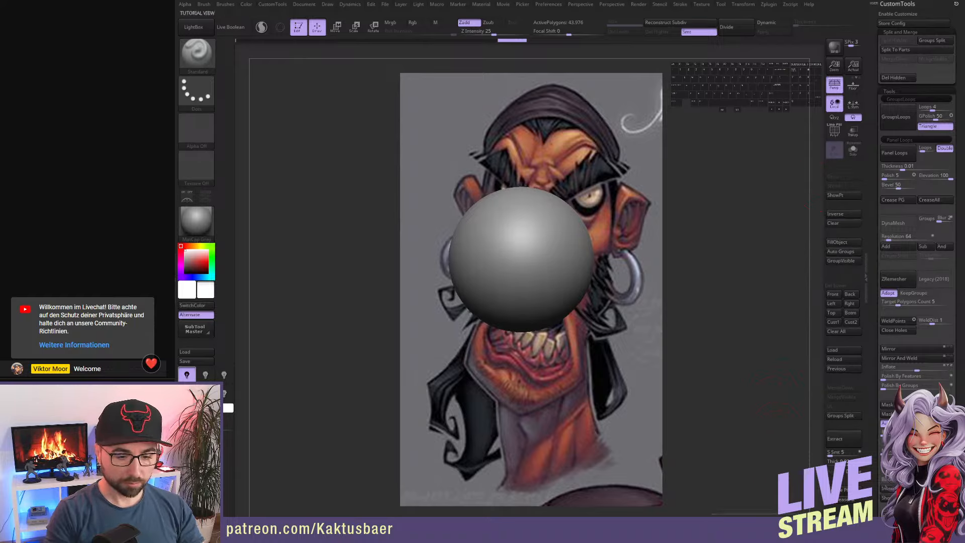
left_click(771, 513)
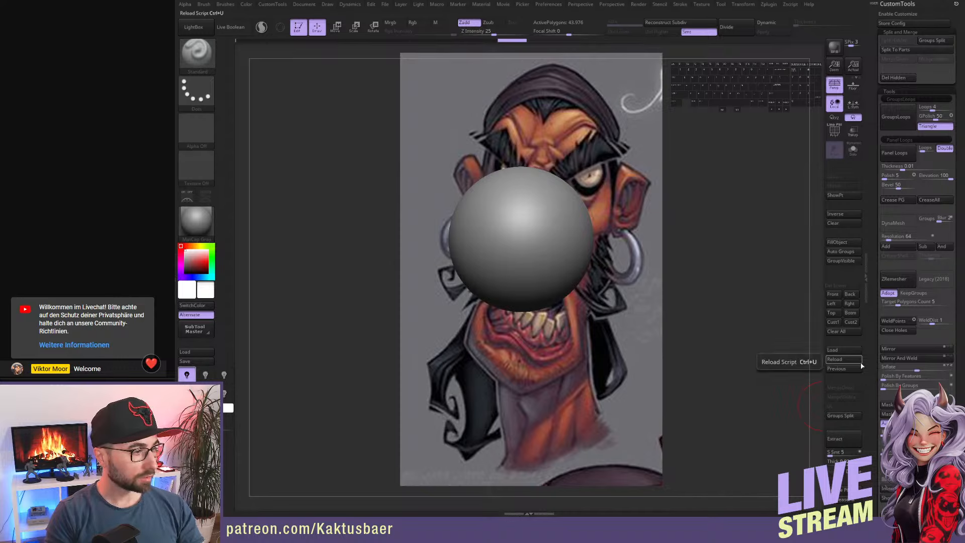
scroll(876, 219, "up", 1)
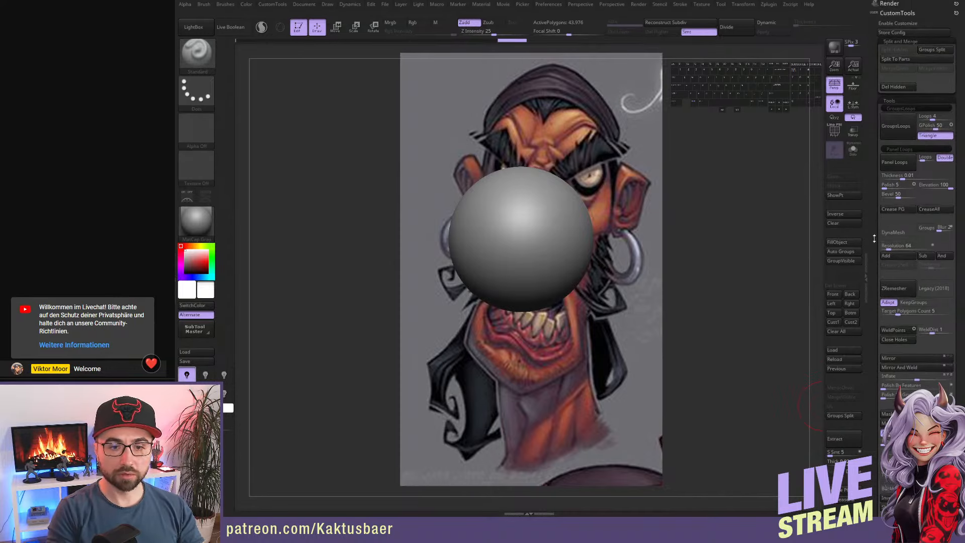
left_click_drag(876, 236, 879, 304)
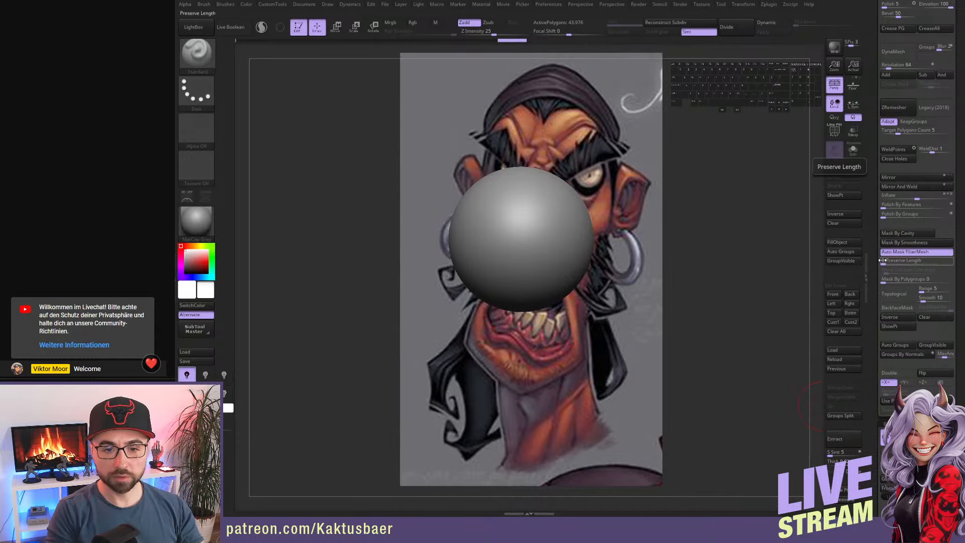
left_click_drag(879, 237, 879, 281)
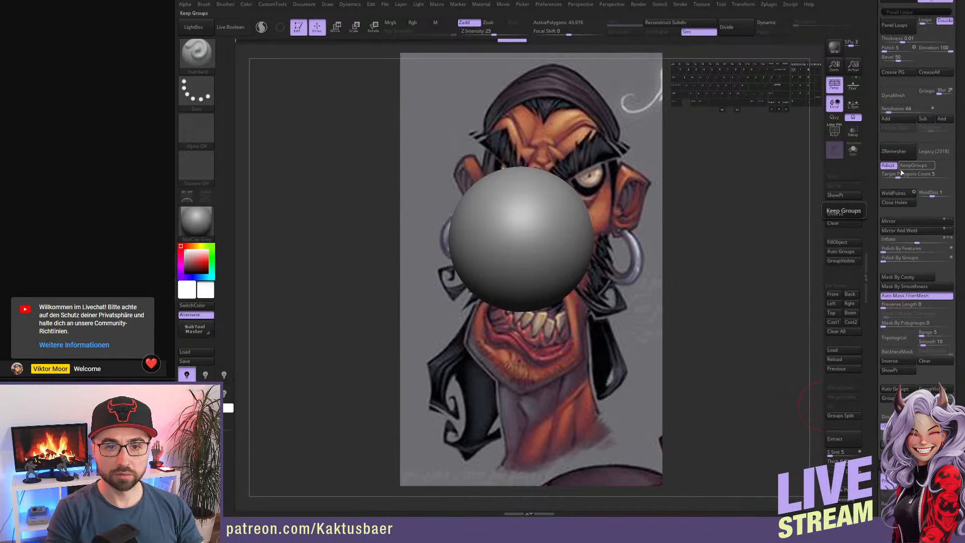
left_click_drag(870, 172, 867, 224)
left_click_drag(875, 179, 872, 226)
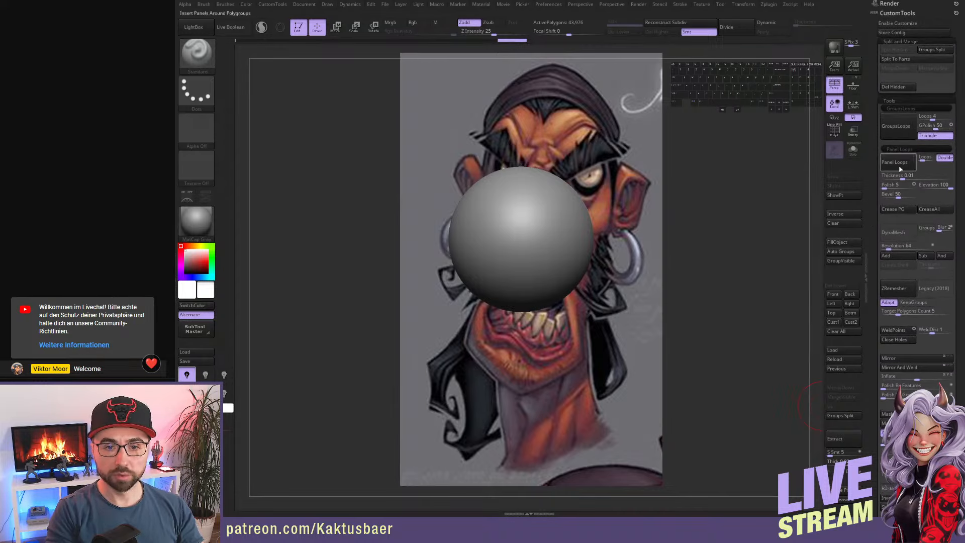
left_click_drag(876, 241, 876, 188)
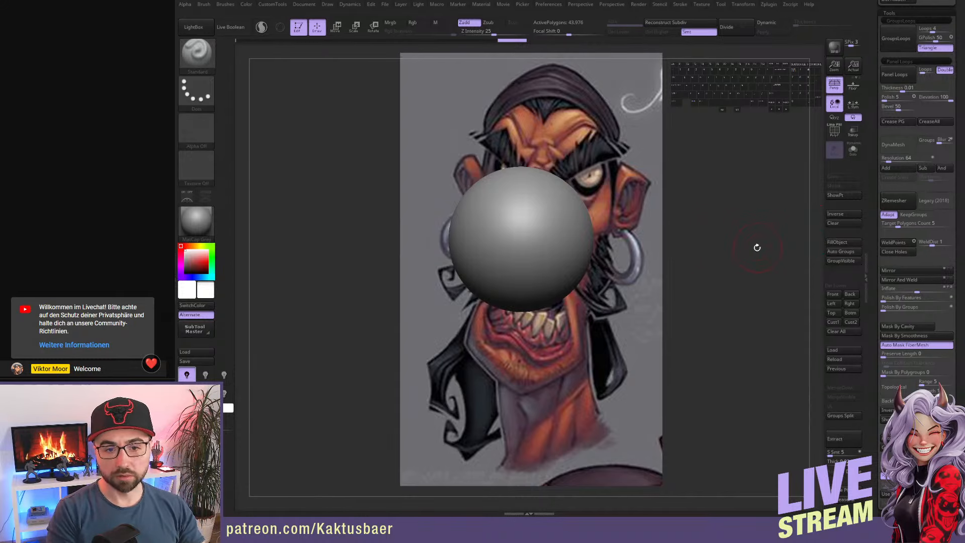
left_click_drag(581, 514, 582, 531)
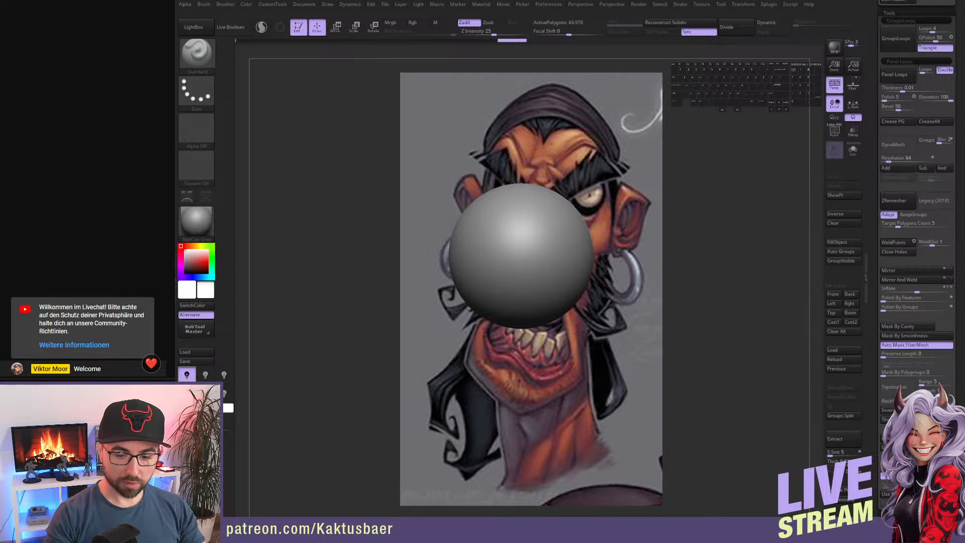
left_click_drag(782, 541, 782, 525, "alt")
left_click_drag(964, 524, 964, 515)
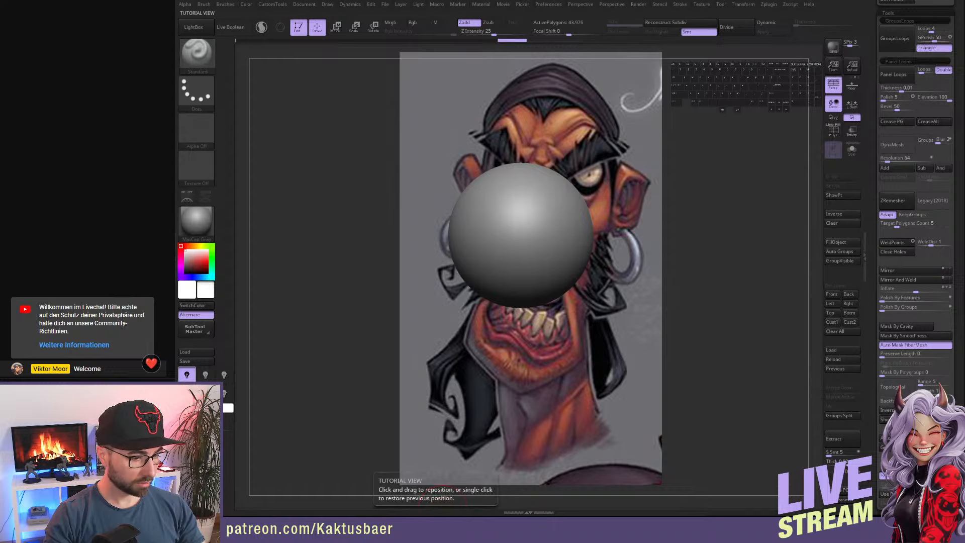
left_click_drag(438, 513, 437, 542)
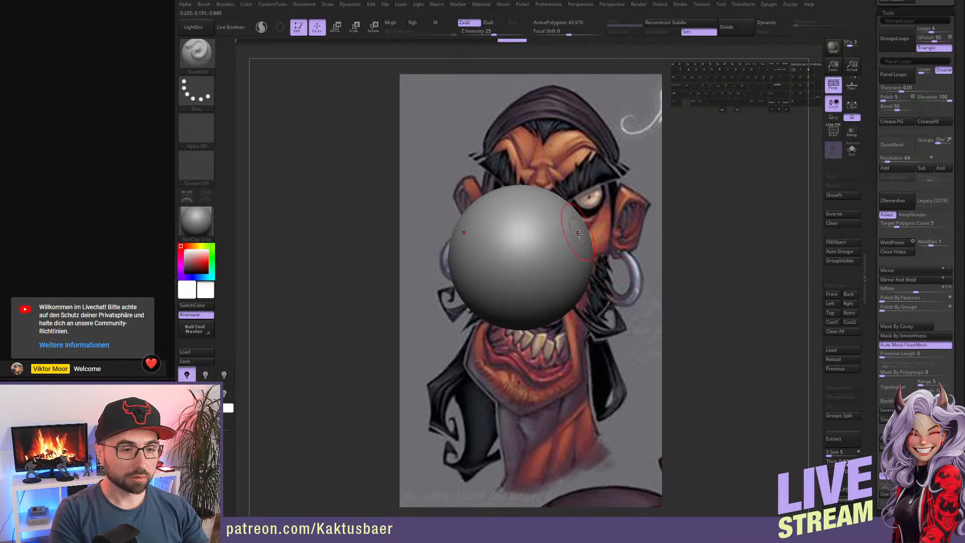
key("b")
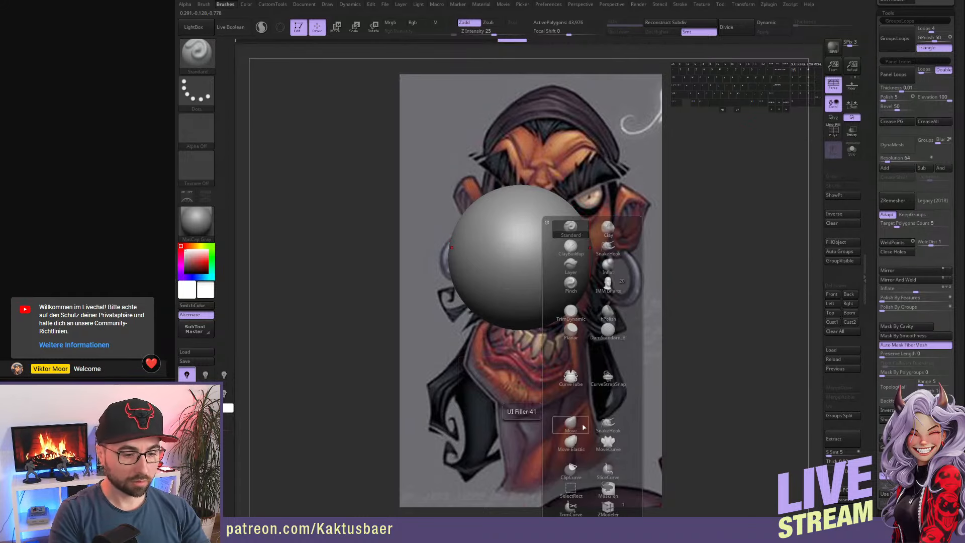
left_click(571, 447)
left_click_drag(601, 162, 599, 362, "ctrl+shift")
key("space")
left_click_drag(583, 175, 582, 294, "ctrl+shift")
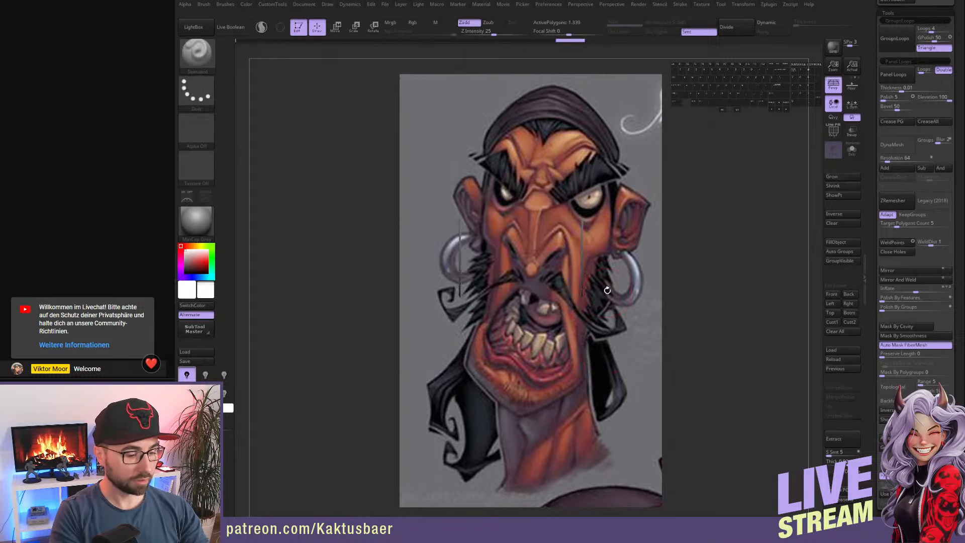
left_click(602, 291, "ctrl+shift")
key("b")
left_click(582, 488)
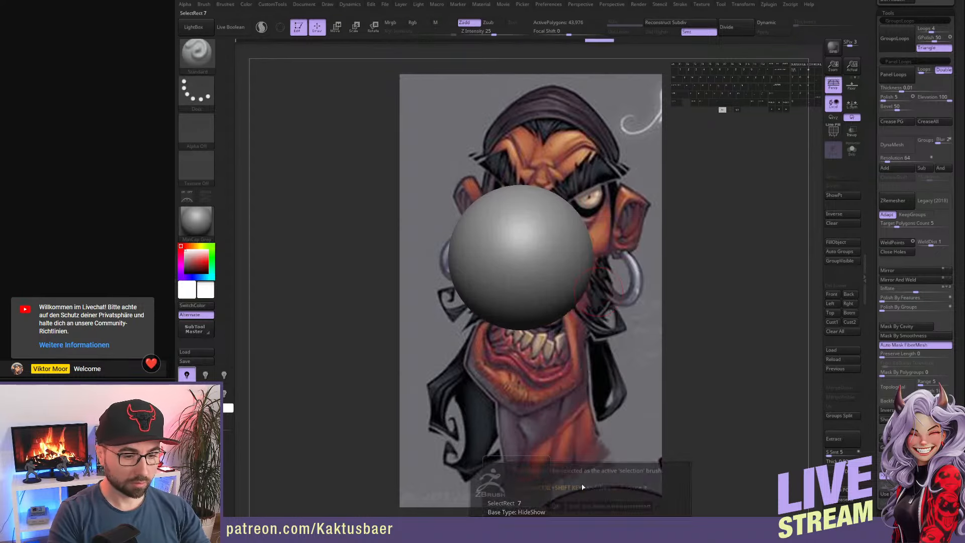
left_click(586, 506)
- Flatten both sides of the sphere with the ClipCurve brush to narrow the skull
key("b")
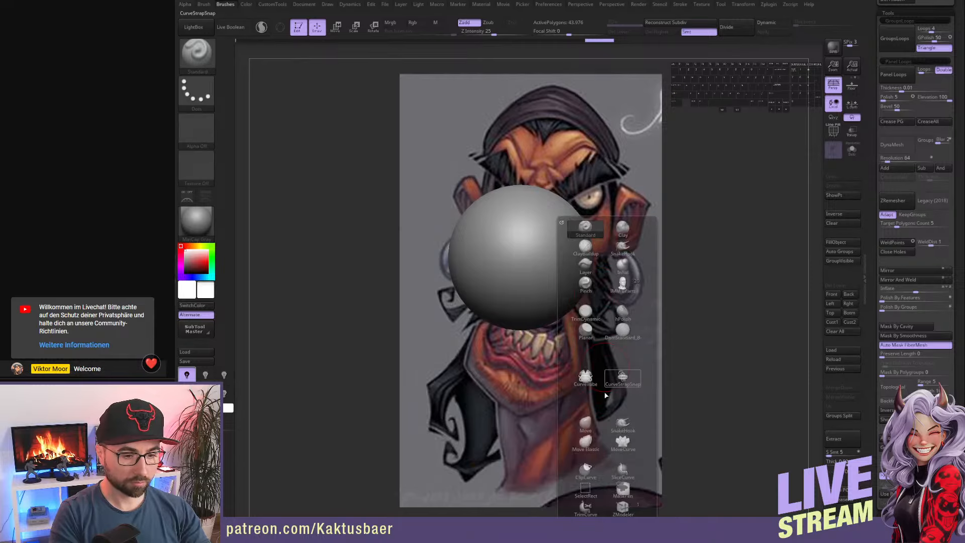
left_click(586, 470)
left_click_drag(576, 184, 577, 358, "ctrl+shift")
- Duplicate the clipped sphere straight down in side view, overlapping the masked original, as a base for the jaw
right_click_drag(689, 257, 594, 250, "alt")
mouse_move(594, 251)
right_mouse_down("alt")
mouse_move(551, 257)
mouse_move(582, 263)
right_mouse_up("alt")
key("w")
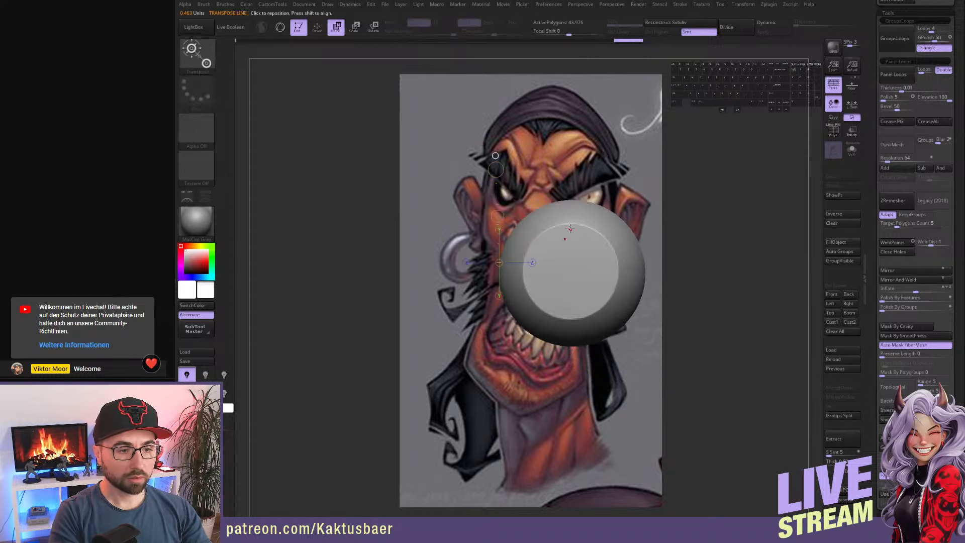
left_click_drag(572, 230, 571, 321, "ctrl+shift")
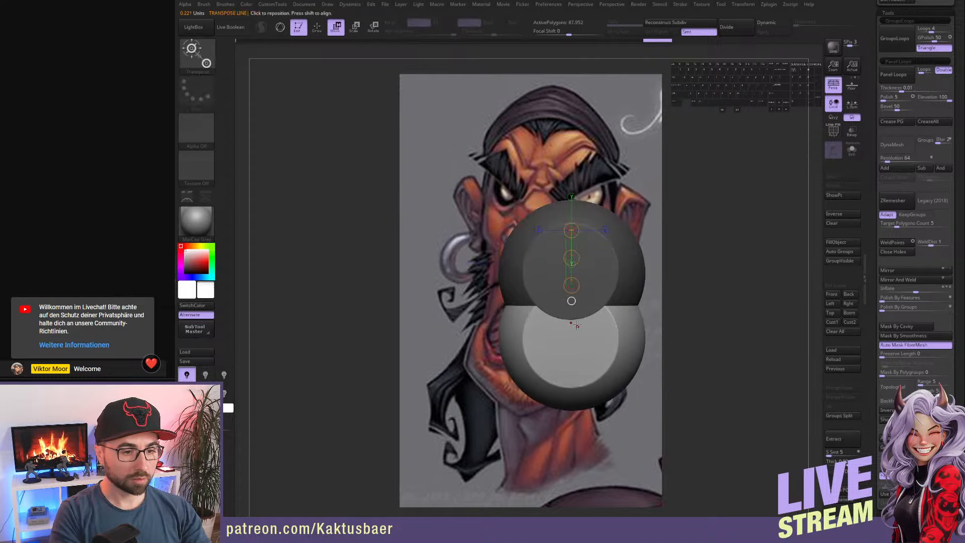
key("q")
- Clip the back half and the underside off the lower copy with ClipCurve to form a jaw block
left_click_drag(572, 243, 572, 473, "ctrl+shift")
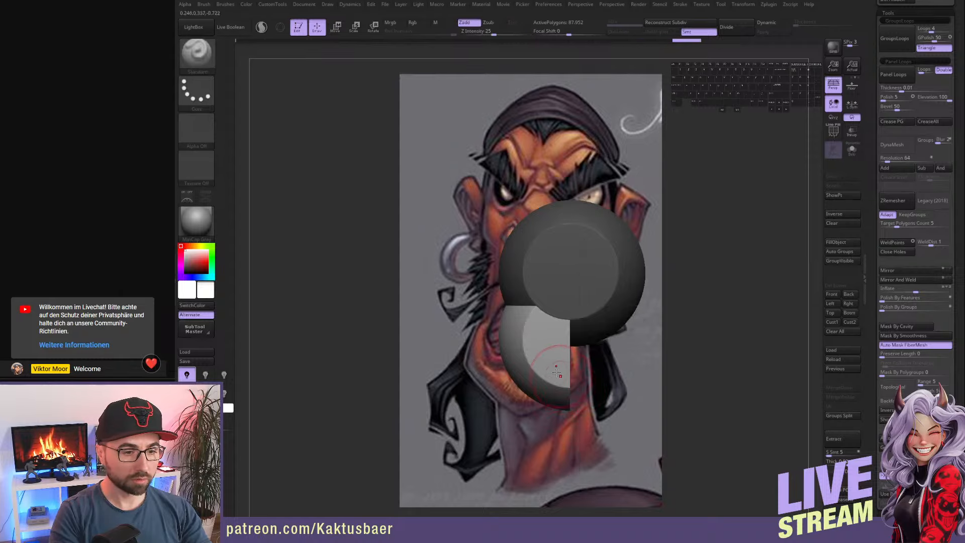
right_click_drag(550, 362, 559, 326, "alt")
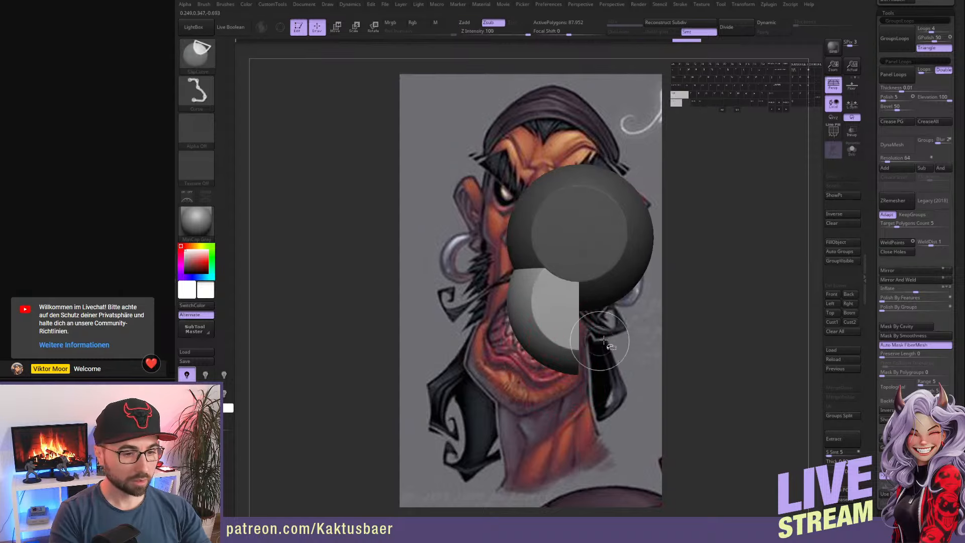
left_click_drag(613, 341, 483, 375, "ctrl+shift")
- Reshape the bottom of the jaw block with the Move brush and clear the mask from the skull
right_click_drag(547, 351, 545, 337)
right_click_drag(545, 337, 543, 351, "ctrl")
key("s")
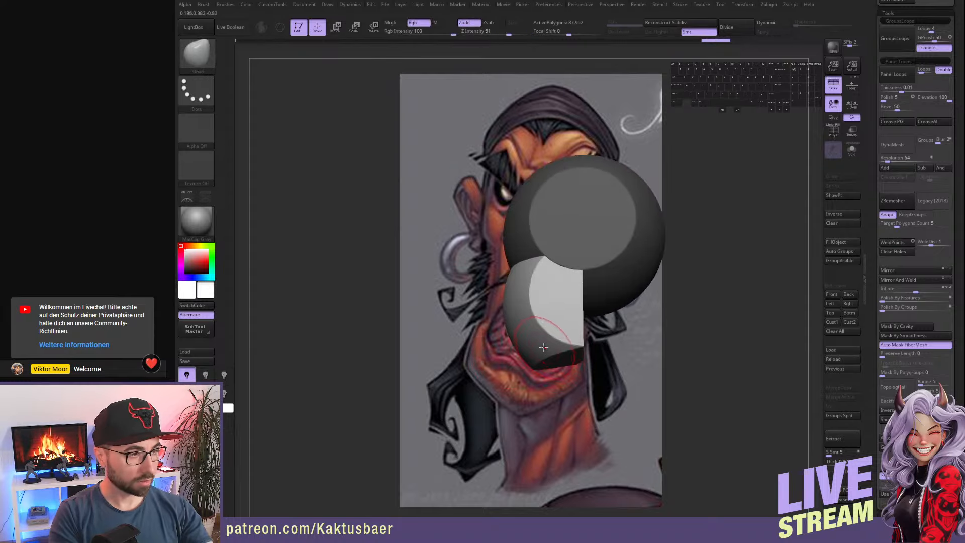
left_click_drag(546, 359, 535, 364)
right_click_drag(545, 347, 555, 382, "alt")
mouse_move(555, 383)
right_mouse_down()
mouse_move(575, 370)
mouse_move(593, 406)
right_mouse_up()
right_click_drag(557, 347, 562, 344)
left_click_drag(640, 252, 634, 327, "ctrl")
- Push in two symmetrical eye sockets at the seam between skull and jaw with the Move brush
right_click_drag(568, 326, 611, 327, "alt")
key("ctrl+z")
key("ctrl+shift+z")
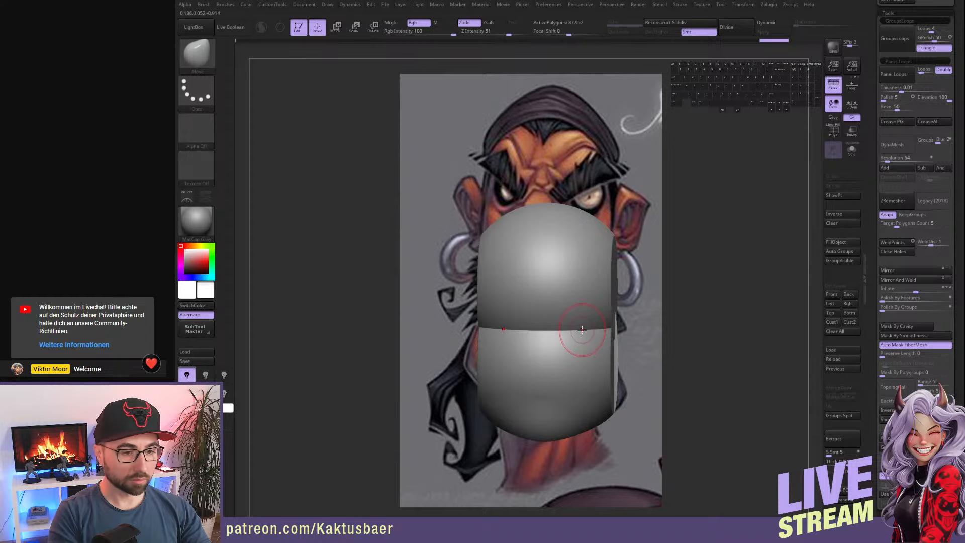
left_click_drag(580, 332, 573, 340, "alt")
right_click_drag(559, 341, 562, 308, "alt")
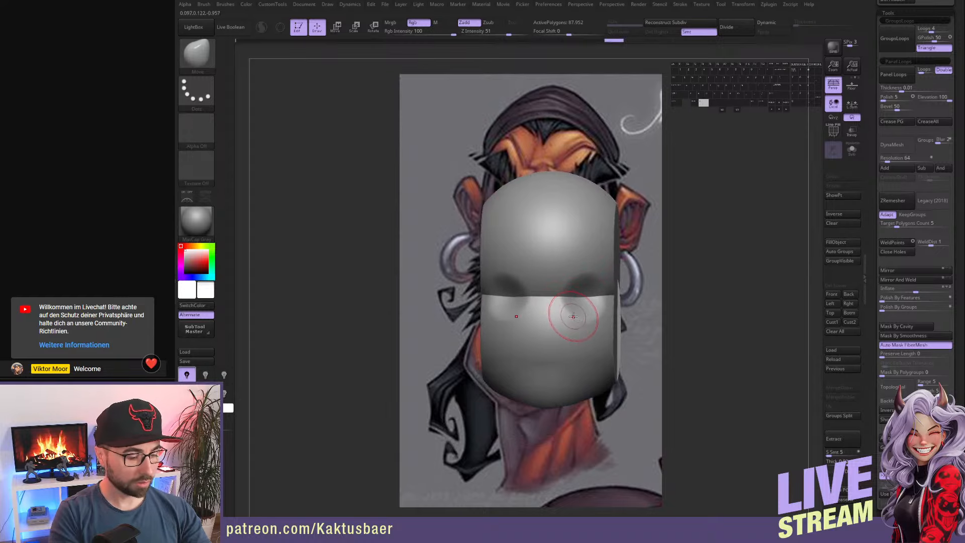
- Insert a PolySphere from the IMM Primitives brush at the centre of the face for the nose
key("b")
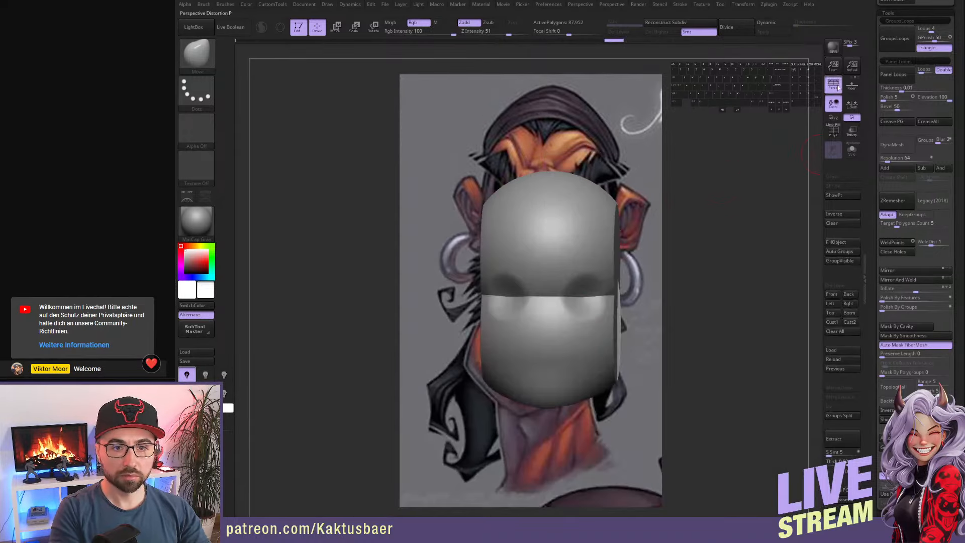
key("p")
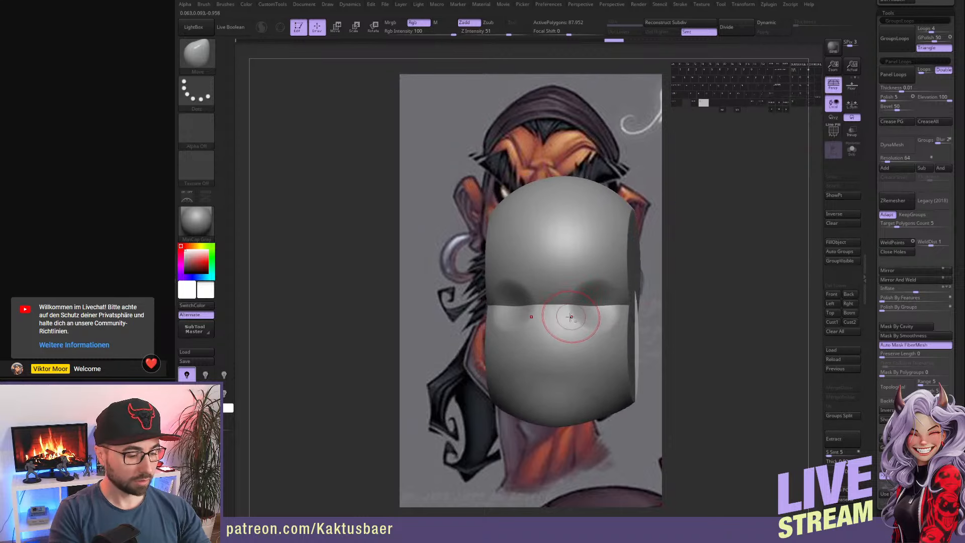
key("b")
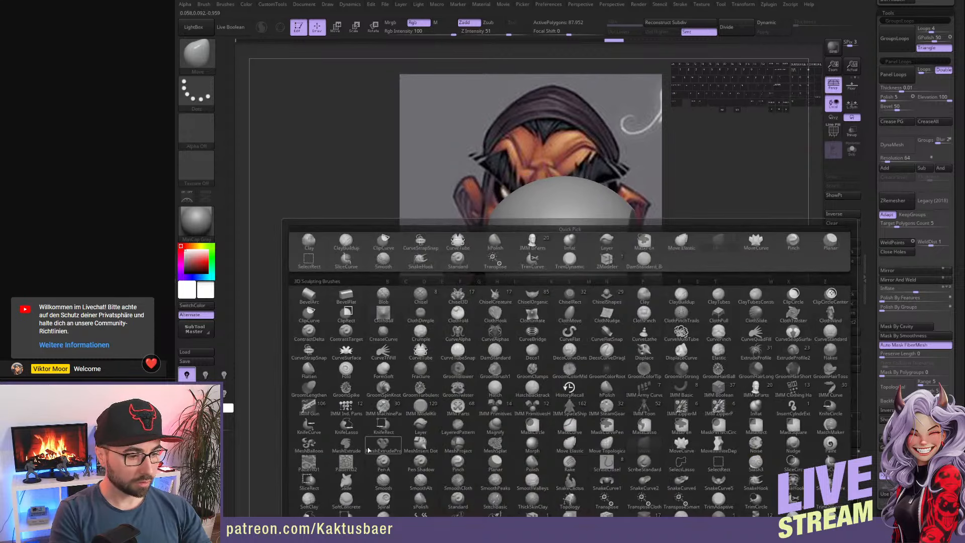
left_click(497, 409)
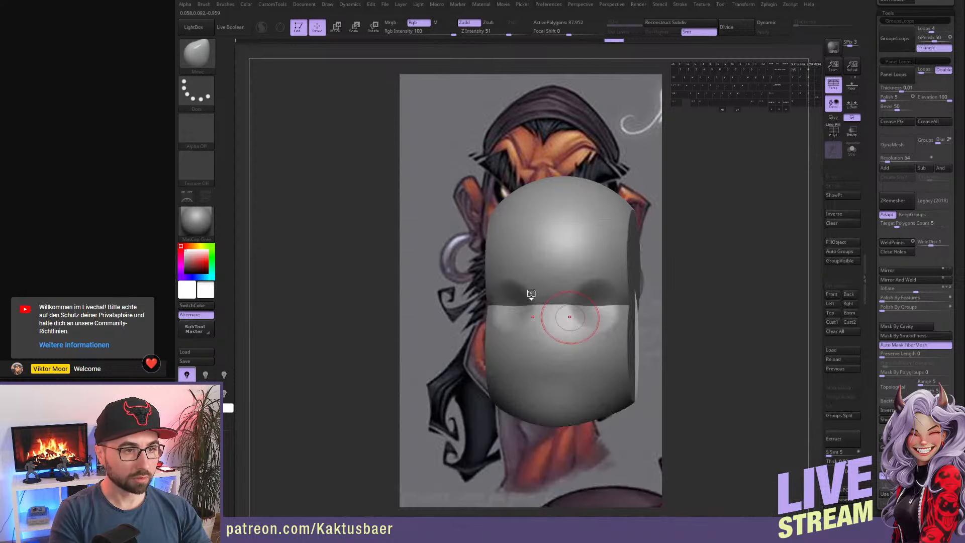
left_click(409, 51)
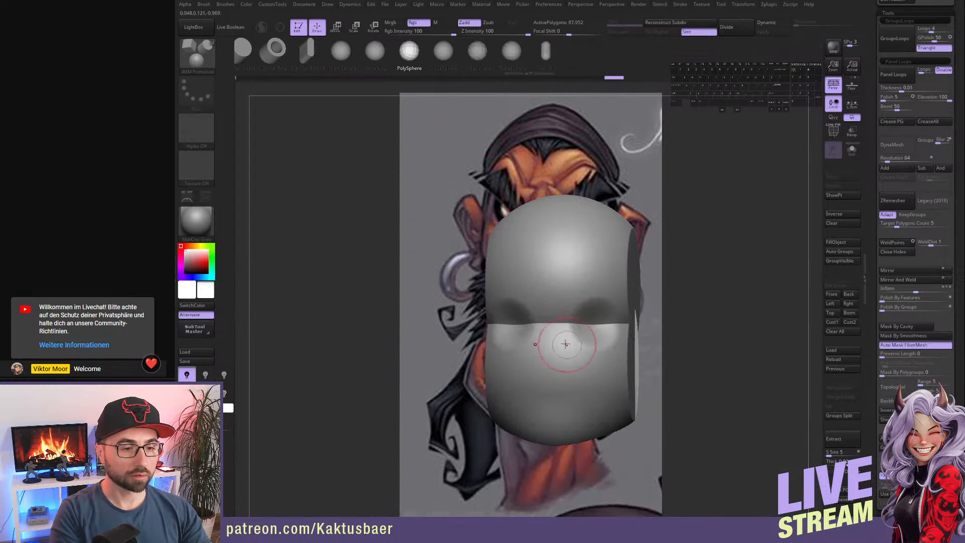
left_click_drag(547, 317, 553, 357)
- Shape the nose sphere into a narrow form with the Move brush and shift it down below the eye line
mouse_move(554, 357)
right_mouse_down()
mouse_move(573, 342)
mouse_move(540, 336)
mouse_move(553, 319)
mouse_move(581, 318)
right_mouse_up()
key("b")
key("m")
key("v")
mouse_move(582, 318)
left_mouse_down()
mouse_move(562, 316)
mouse_move(562, 332)
left_mouse_up()
right_click_drag(571, 323, 590, 320)
key("w")
left_click_drag(556, 294, 556, 334)
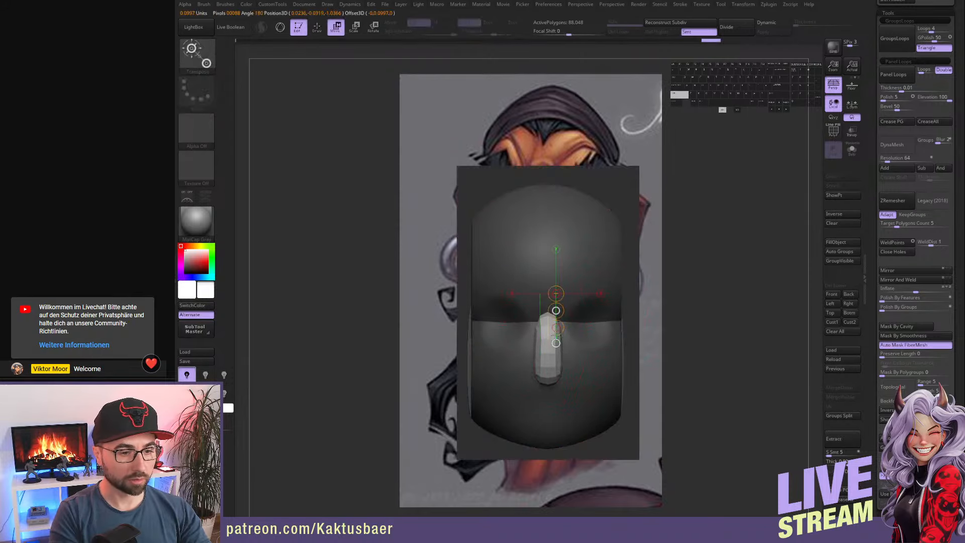
- Shape the nose profile with the Move brush, pushing the bridge back to the head and refining the tip
key("q")
right_click_drag(557, 331, 521, 330)
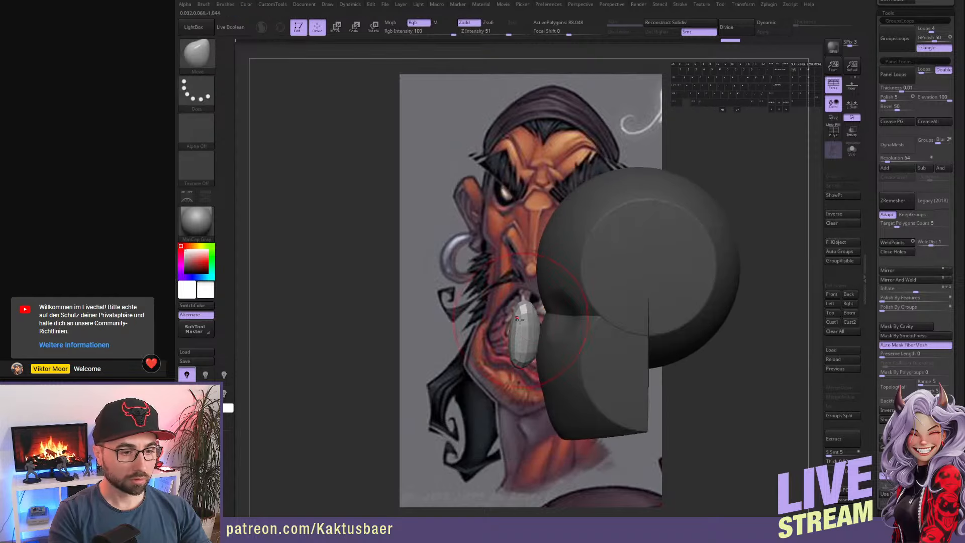
left_click_drag(536, 322, 545, 320)
mouse_move(524, 361)
left_mouse_down()
mouse_move(545, 361)
mouse_move(527, 352)
left_mouse_up()
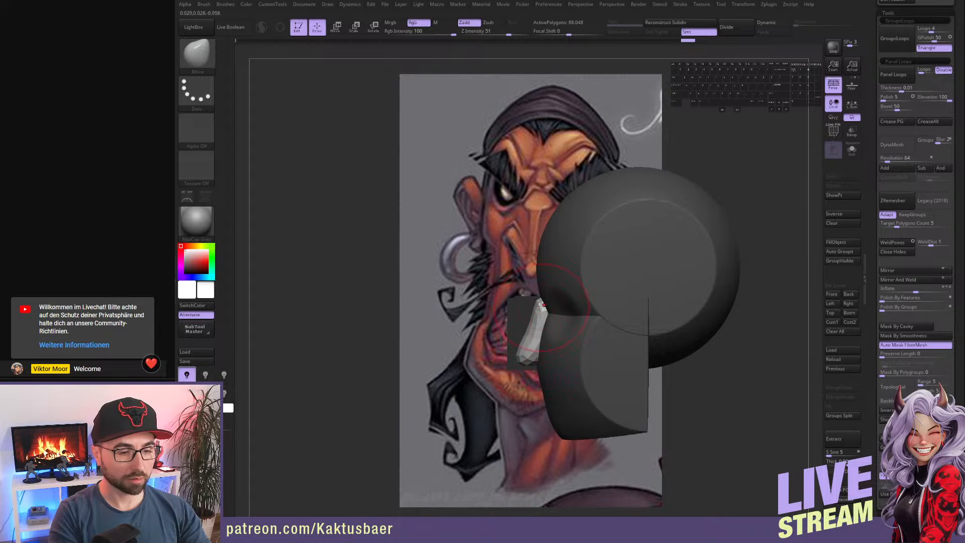
- Insert another IMM Primitives PolySphere on the side of the head, behind the jaw, for the ear
key("b")
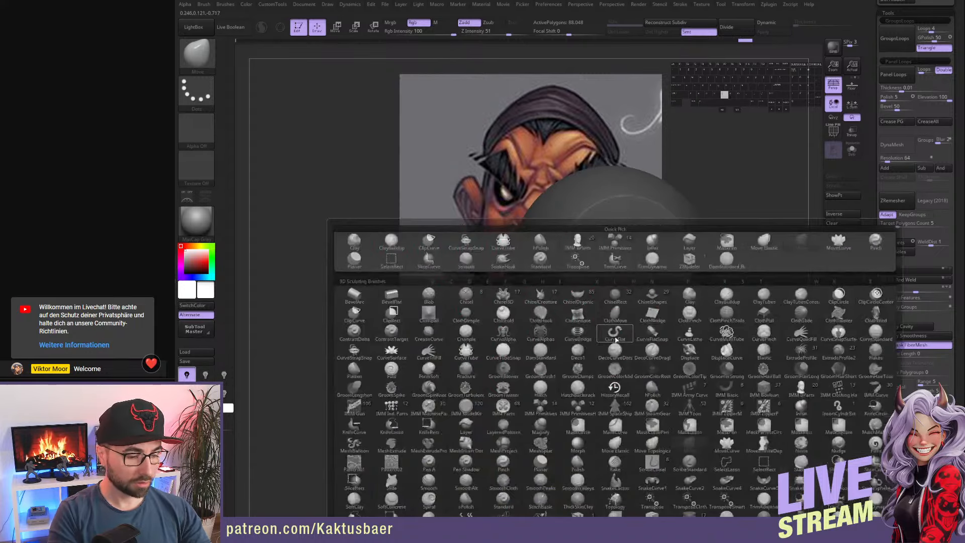
left_click(619, 246)
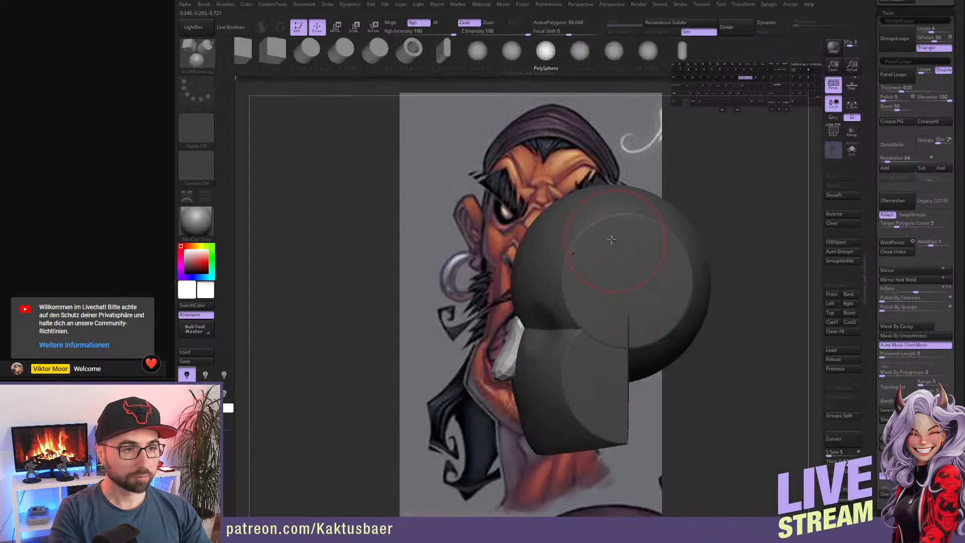
right_click_drag(628, 312, 609, 297, "alt")
left_click_drag(617, 305, 621, 268)
- Rotate the ear sphere in the side view so it sits upright behind the jaw
right_click_drag(622, 268, 628, 280, "shift")
key("r")
mouse_move(623, 259)
left_mouse_down("shift")
mouse_move(679, 259)
mouse_move(642, 262)
mouse_move(653, 262)
mouse_move(623, 188)
left_mouse_up("shift")
key("w")
key("r")
left_click_drag(623, 231, 625, 185)
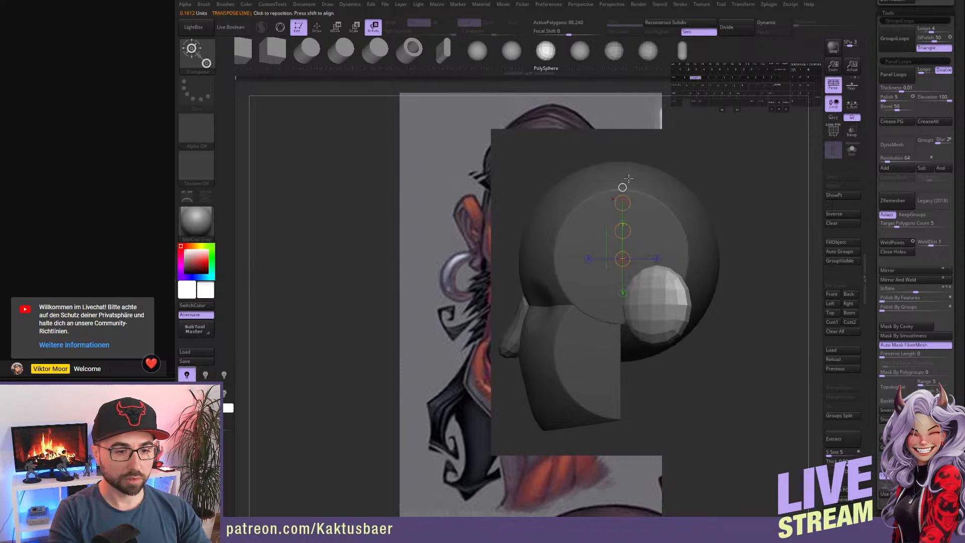
key("q")
mouse_move(626, 294)
right_mouse_down()
mouse_move(636, 302)
mouse_move(641, 276)
mouse_move(632, 269)
mouse_move(637, 291)
right_mouse_up()
- Flatten the ear sphere into a thin oval standing off the side of the head with the Move brush
key("b")
key("m")
key("v")
key("s")
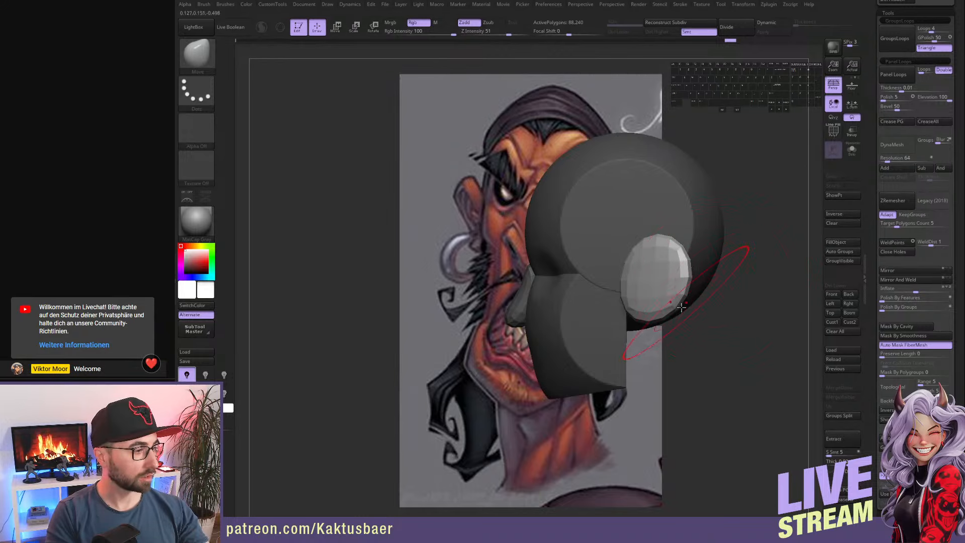
right_click_drag(646, 292, 653, 258)
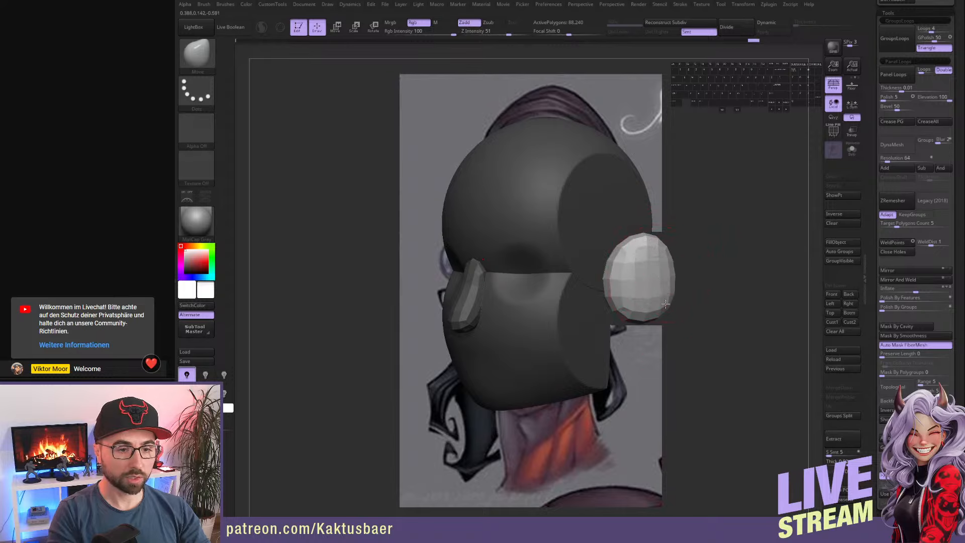
mouse_move(633, 298)
right_mouse_down()
mouse_move(646, 249)
mouse_move(658, 246)
mouse_move(637, 310)
mouse_move(616, 307)
mouse_move(588, 263)
right_mouse_up()
right_click_drag(648, 267, 646, 284)
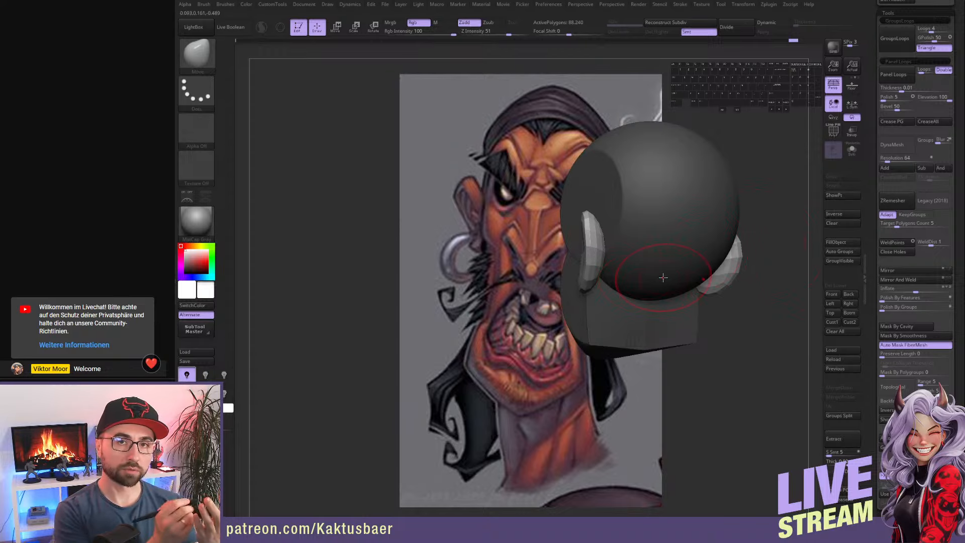
right_click_drag(702, 286, 646, 275)
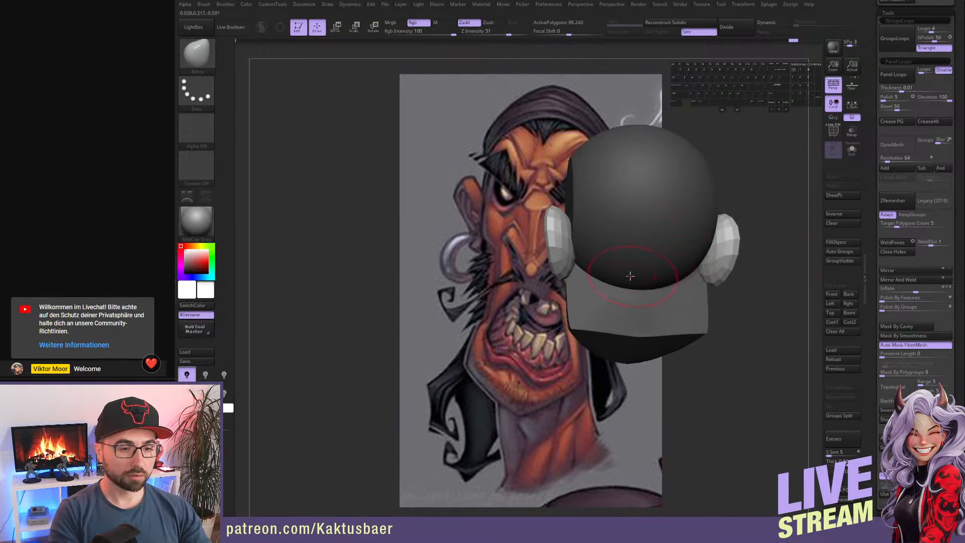
- Insert a cylinder from the IMM Primitives brush at the back of the jaw, under the skull, for the neck
key("b")
left_click(652, 246)
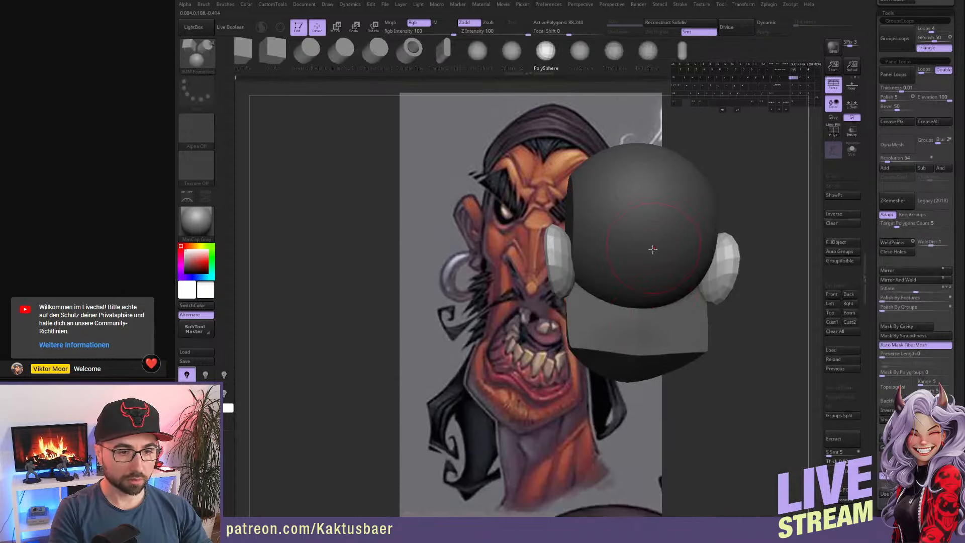
left_click(322, 56)
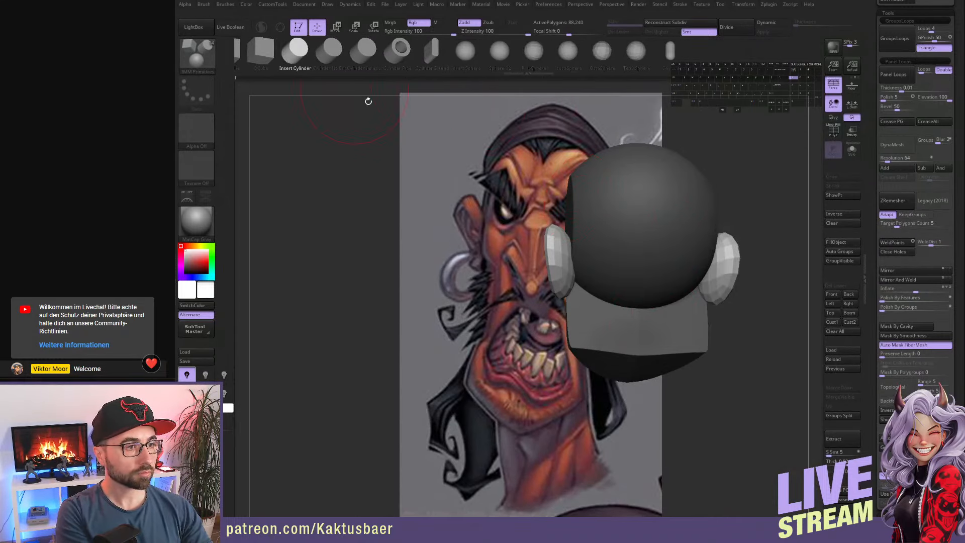
left_click_drag(641, 316, 694, 335)
right_click_drag(694, 336, 656, 318)
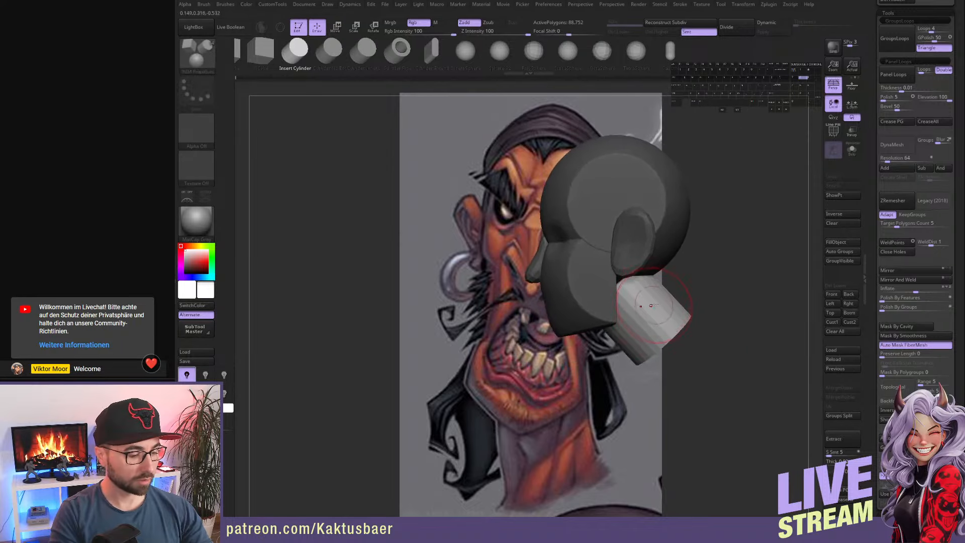
- Reposition the neck cylinder so it slopes steeply down and back from beneath the jaw and ear
key("w")
mouse_move(640, 315)
left_mouse_down("shift")
mouse_move(657, 331)
mouse_move(626, 338)
left_mouse_up("shift")
key("r")
key("w")
left_click_drag(626, 301, 628, 290)
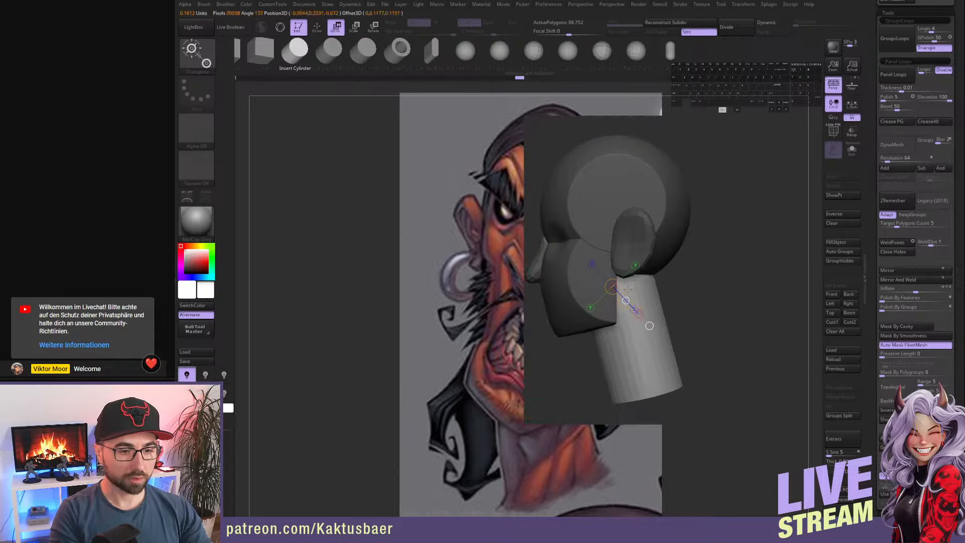
key("q")
right_click_drag(631, 318, 641, 275, "alt")
- Pull the neck's lower end further down with the Move brush and push its back contour inward
key("b")
key("m")
key("v")
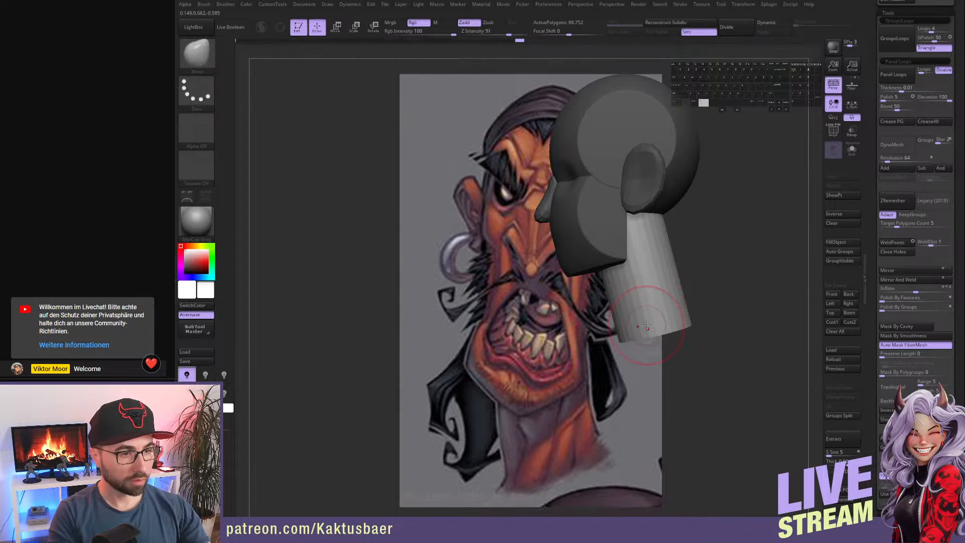
mouse_move(647, 326)
right_mouse_down("alt")
mouse_move(652, 335)
mouse_move(656, 315)
right_mouse_up("alt")
key("s")
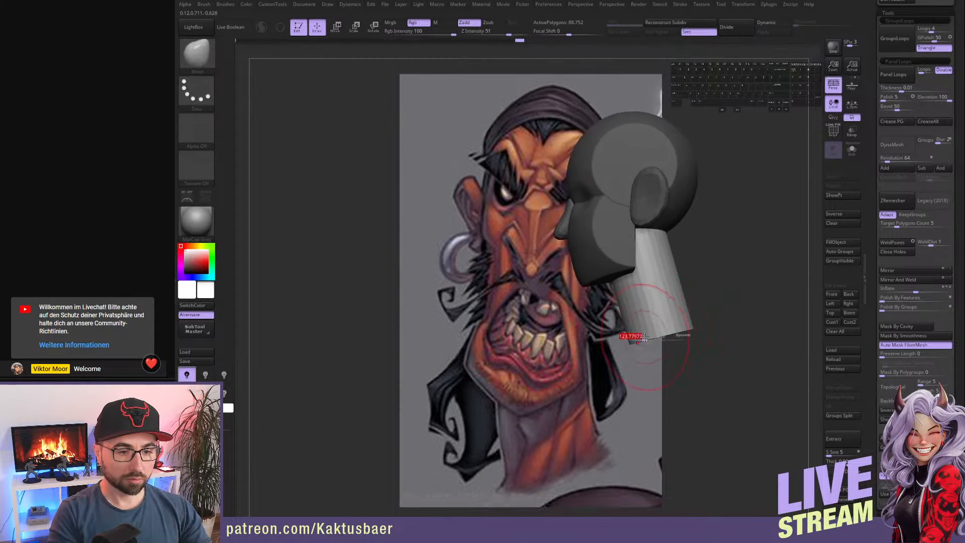
left_click_drag(641, 335, 654, 352)
right_click_drag(699, 336, 686, 348)
left_click_drag(677, 286, 662, 292)
- Refine the neck's front contour below the jaw and its lower edge with the Move brush
right_click_drag(662, 298, 672, 300)
key("s")
left_click_drag(611, 302, 602, 300)
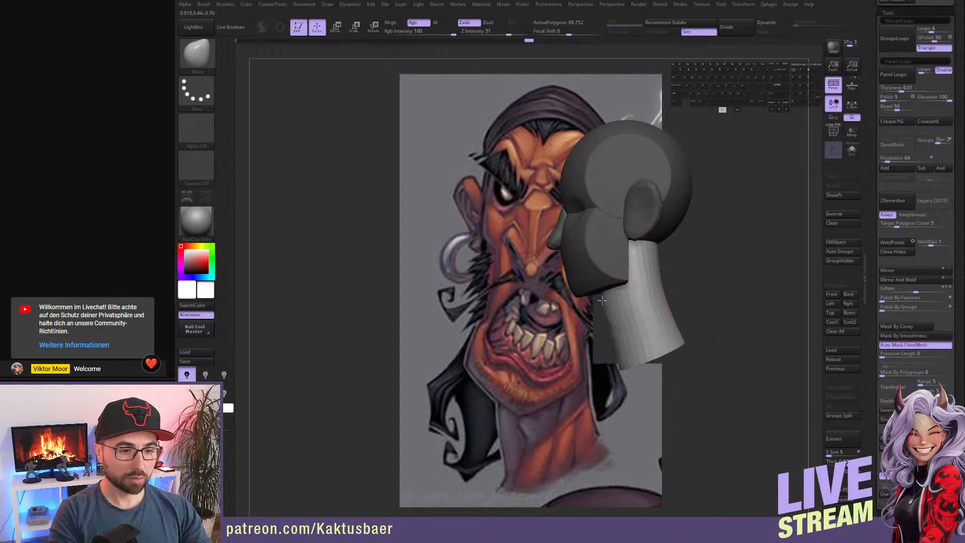
right_click_drag(597, 302, 645, 332)
right_click_drag(645, 332, 623, 340, "alt")
left_click_drag(605, 368, 604, 372)
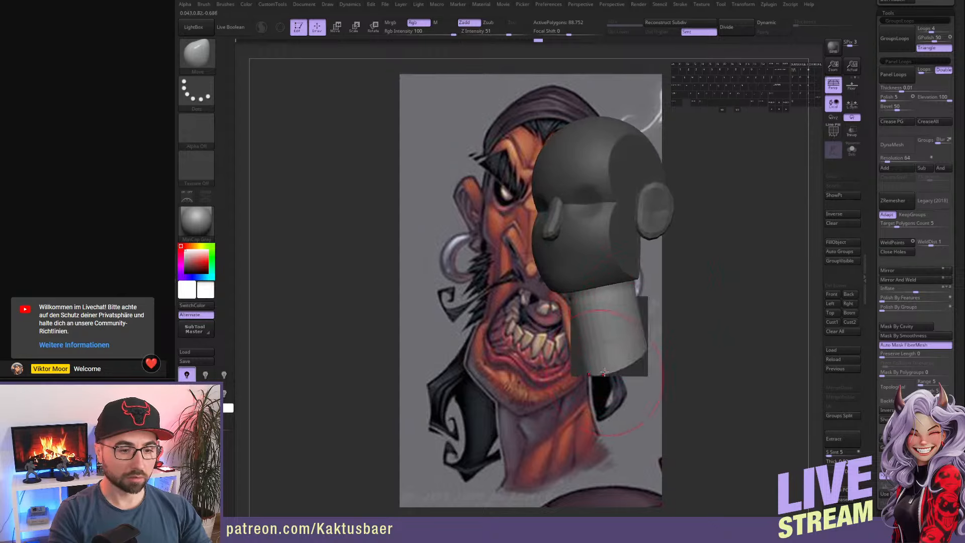
right_click_drag(605, 373, 646, 324)
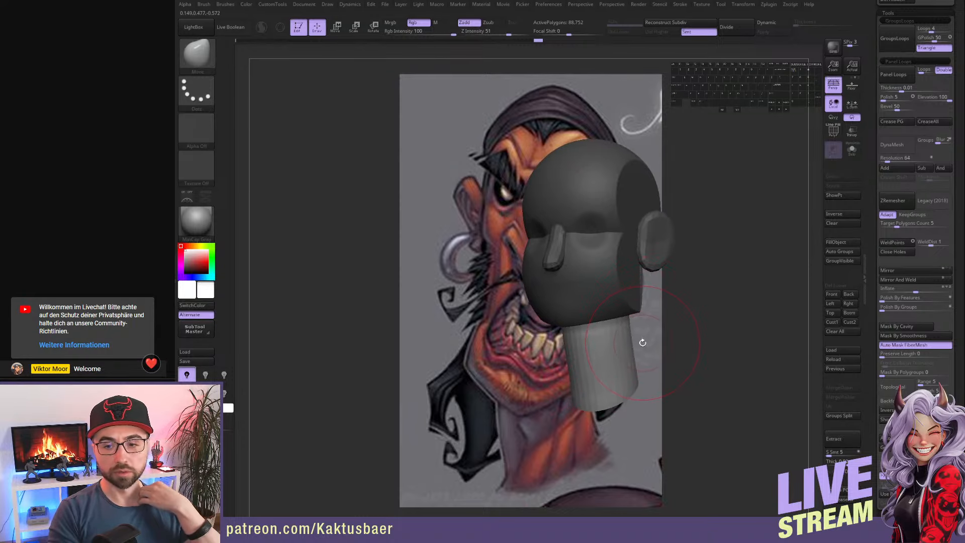
- Clear the mask from the head
right_click_drag(637, 349, 634, 347)
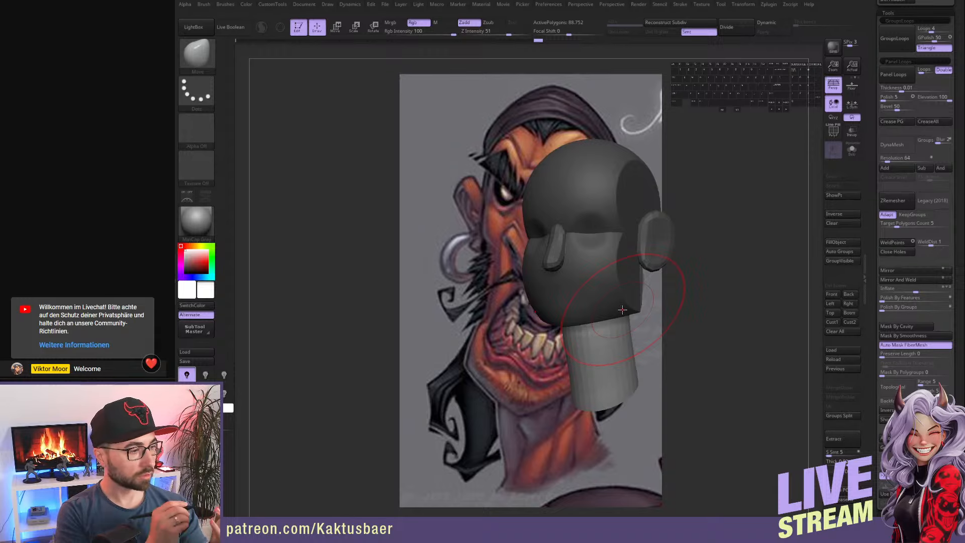
right_click_drag(573, 302, 660, 314)
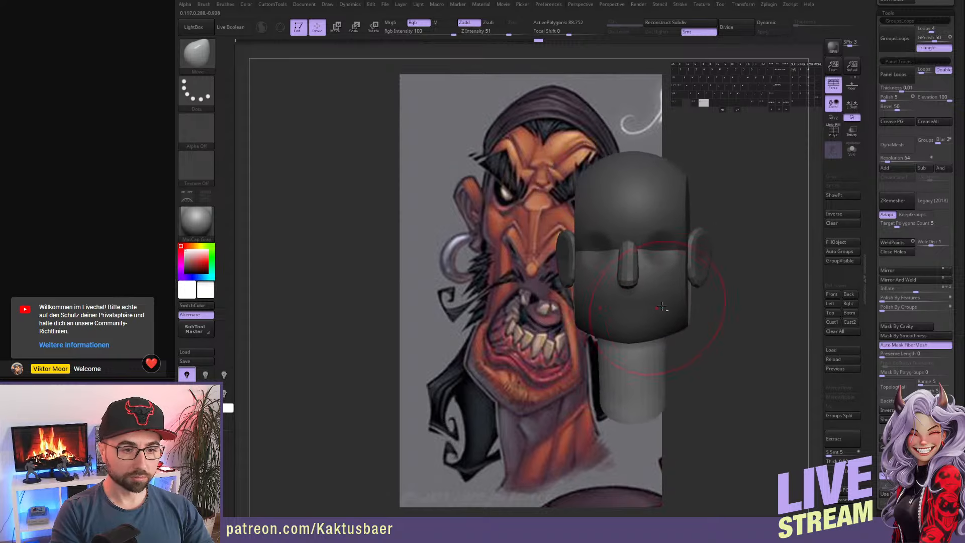
left_click_drag(753, 191, 758, 259, "ctrl")
right_click_drag(714, 276, 694, 281)
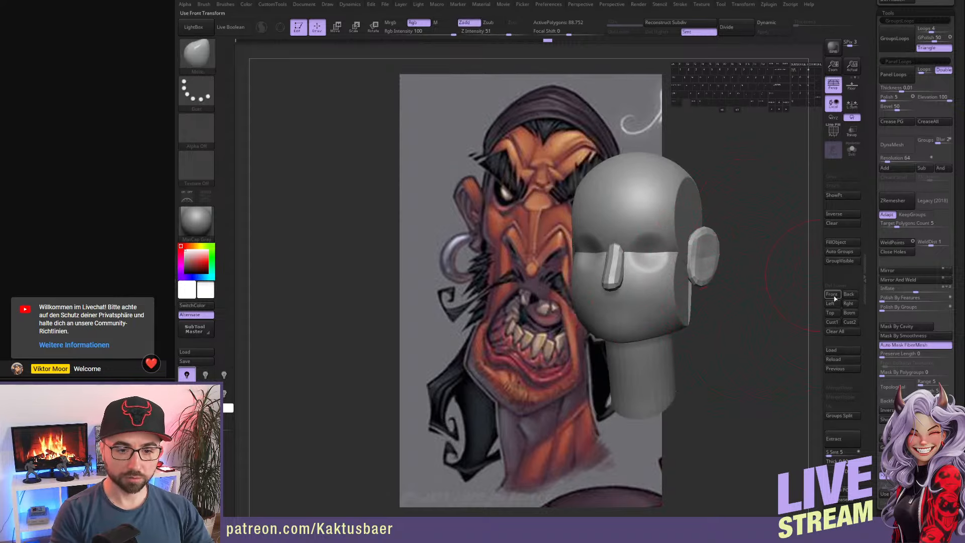
left_click_drag(879, 246, 872, 146)
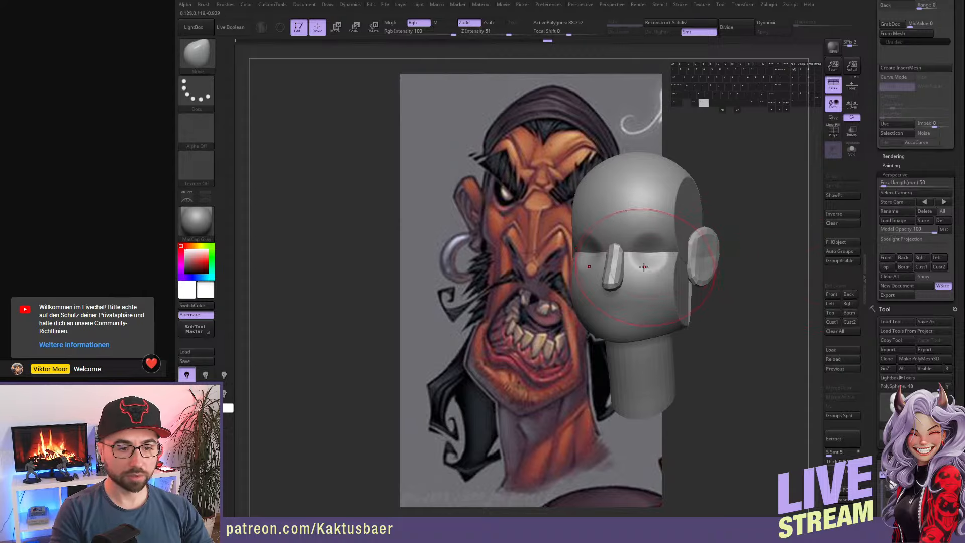
right_click_drag(658, 265, 651, 261, "alt")
key("s")
left_click_drag(664, 254, 643, 259)
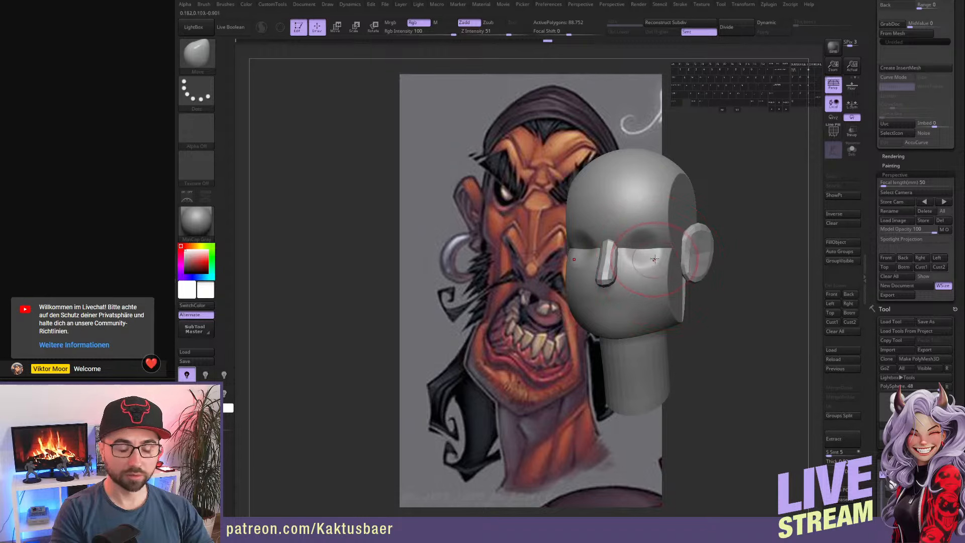
left_click(904, 175)
left_click_drag(873, 172, 872, 8)
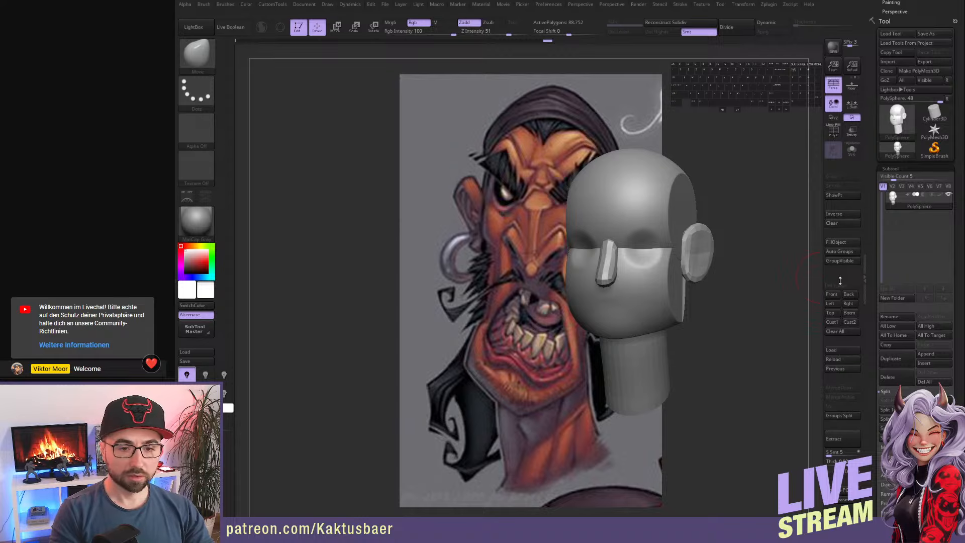
- Overlay the head on the reference portrait and set the model opacity to 65
left_click_drag(733, 315, 697, 301, "alt")
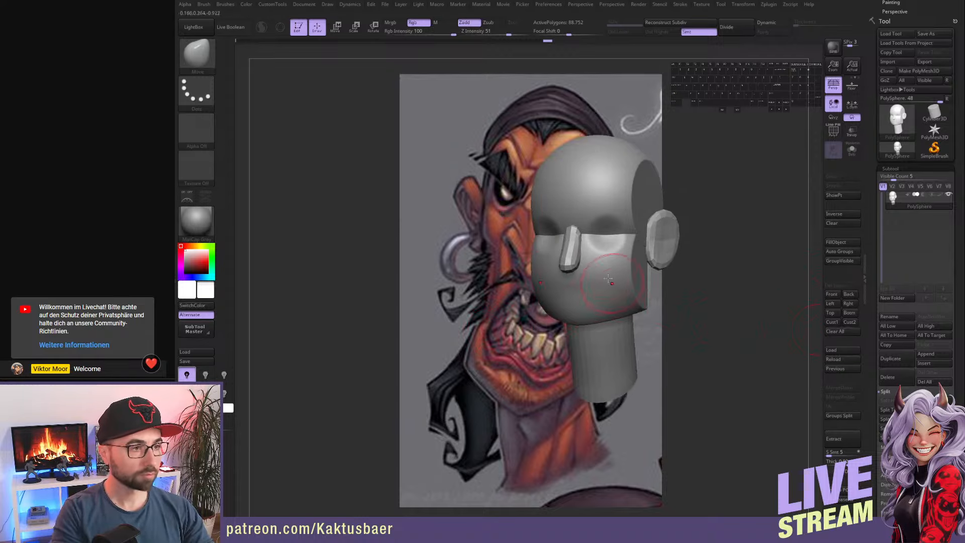
right_click_drag(607, 255, 592, 243)
key("shift+z")
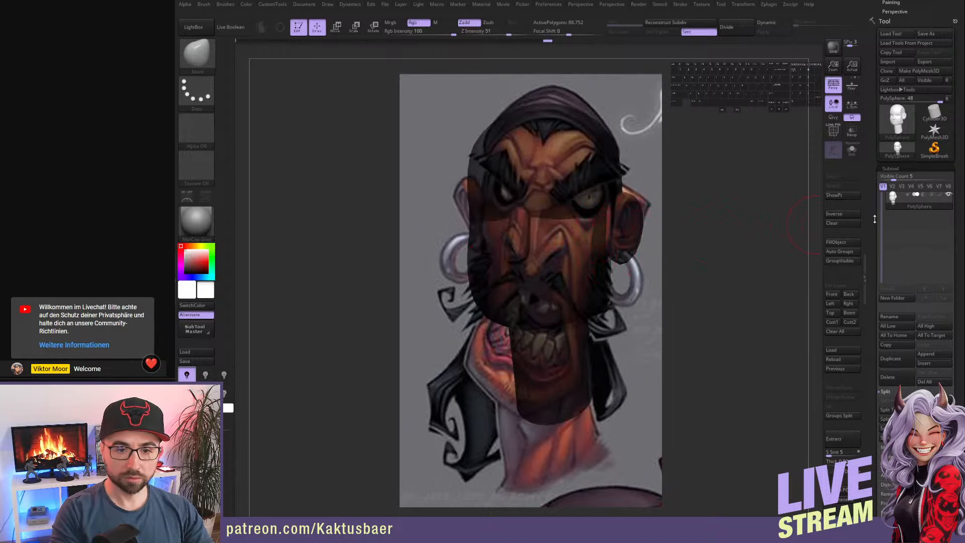
scroll(874, 313, "up", 10)
scroll(874, 313, "up", 1)
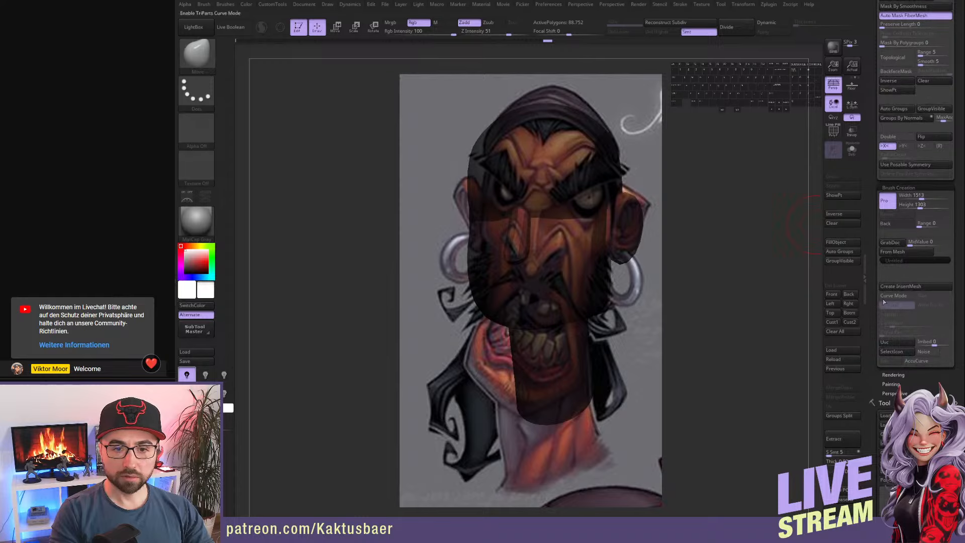
left_click(896, 375, "shift")
left_click(896, 375, "shift")
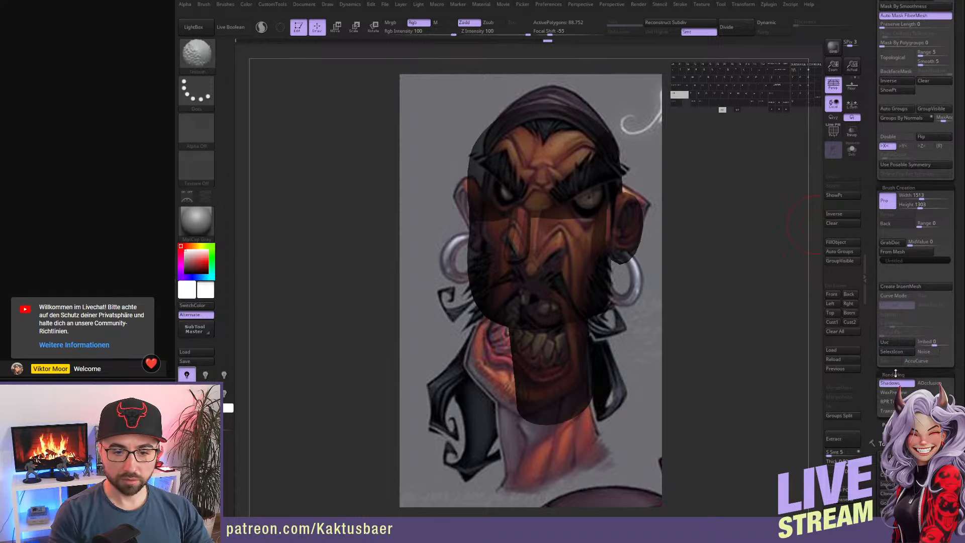
left_click(896, 392, "shift")
scroll(893, 390, "down", 5)
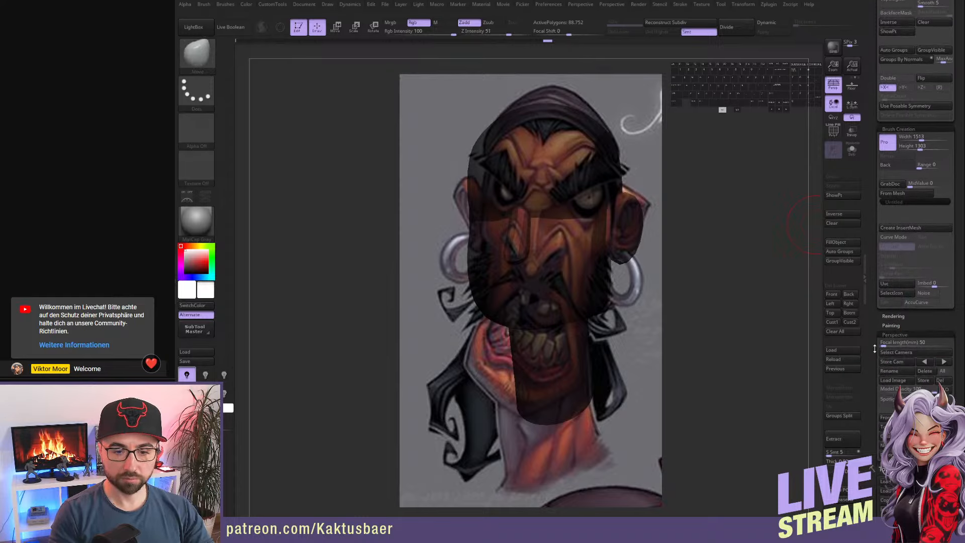
left_click(924, 313)
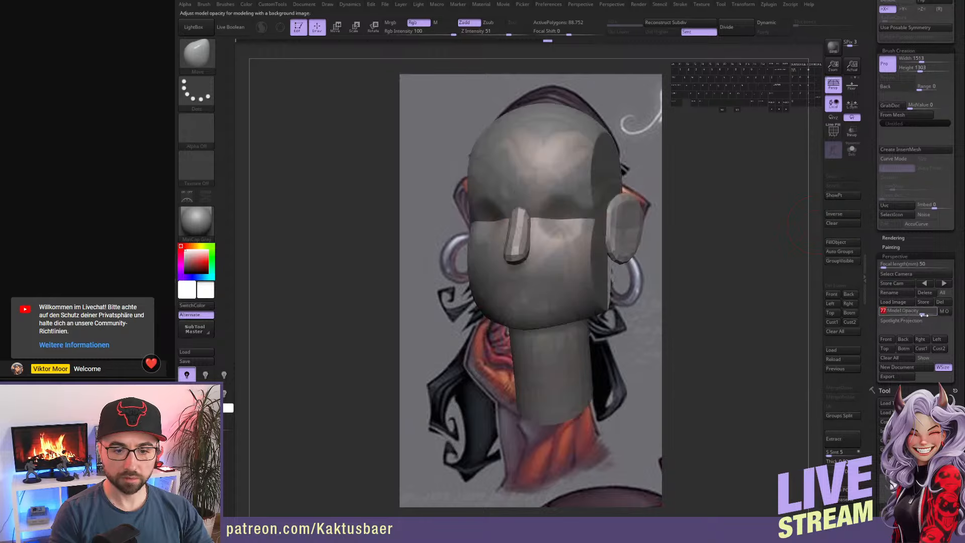
left_click(916, 313)
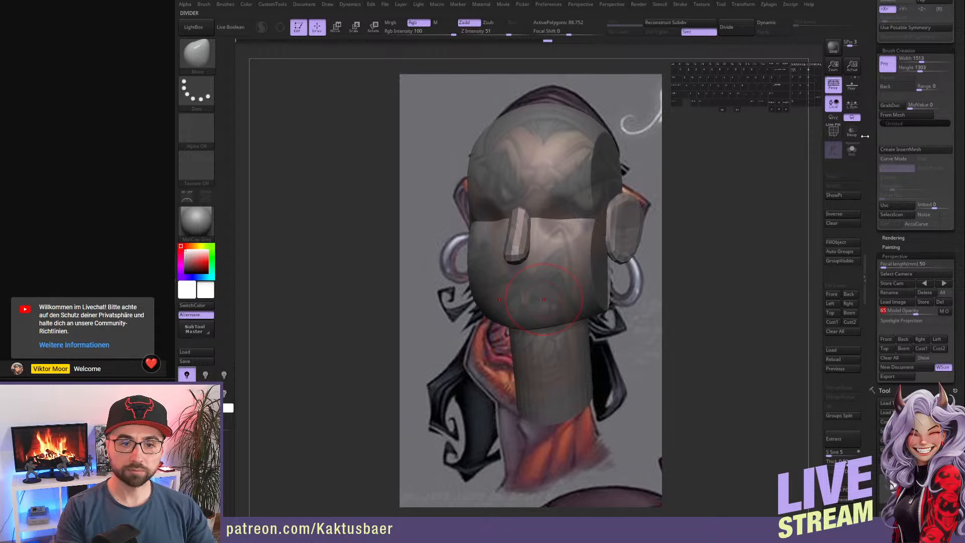
- Turn the head to match the portrait's angle, lining up the skull, eye line and ears with the reference
mouse_move(865, 136)
left_mouse_down()
mouse_move(873, 178)
mouse_move(872, 163)
left_mouse_up()
mouse_move(585, 222)
right_mouse_down("alt")
mouse_move(582, 212)
mouse_move(611, 222)
mouse_move(612, 203)
mouse_move(572, 222)
mouse_move(573, 210)
right_mouse_up("alt")
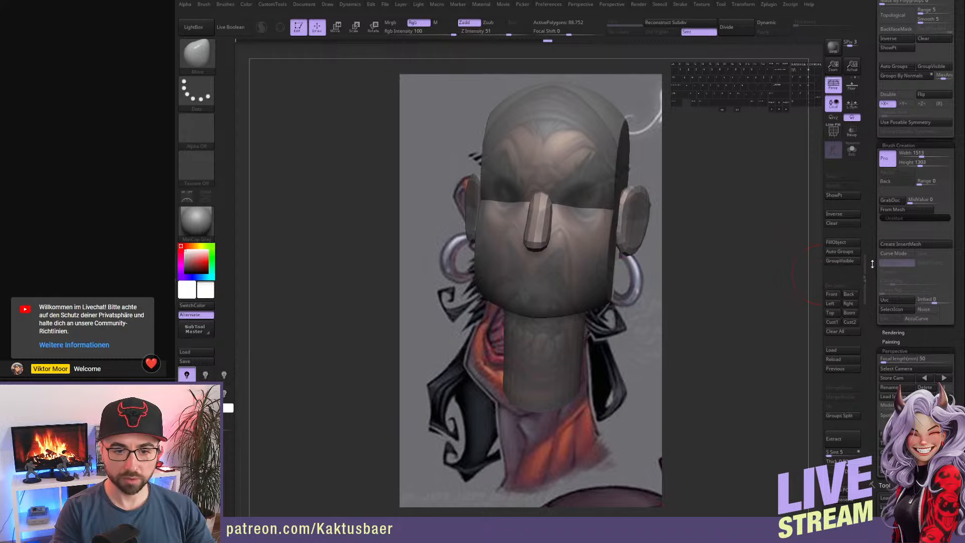
left_click_drag(873, 264, 871, 261)
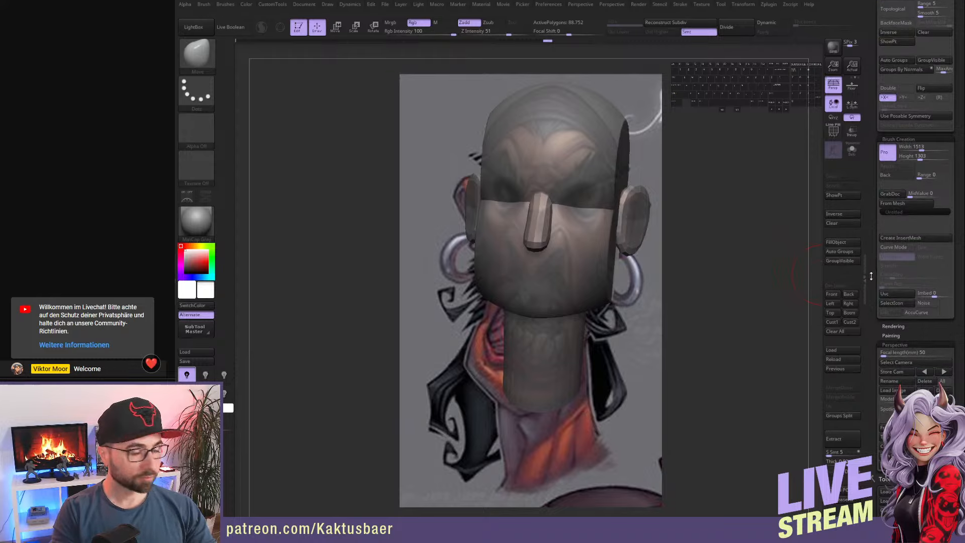
- Mask everything except the lower face, and pull the jaw down into a long, tapered chin with the Move brush
key("w")
left_click(564, 291, "ctrl")
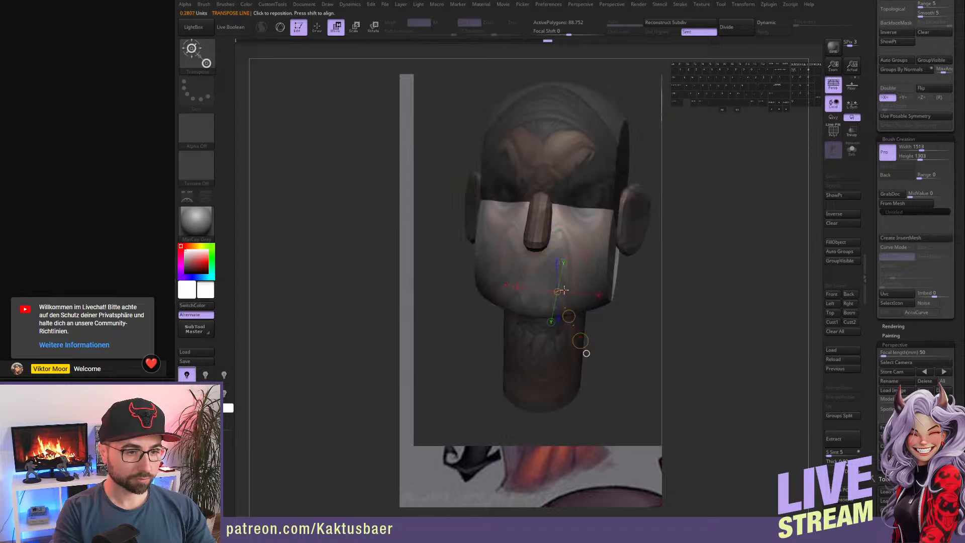
key("q")
left_click_drag(551, 307, 547, 385)
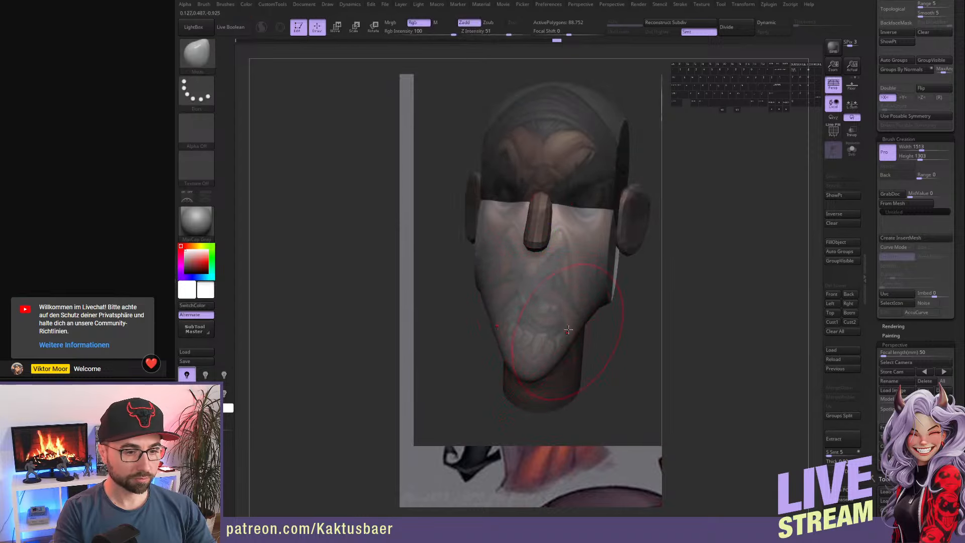
right_click_drag(576, 333, 698, 329, "alt")
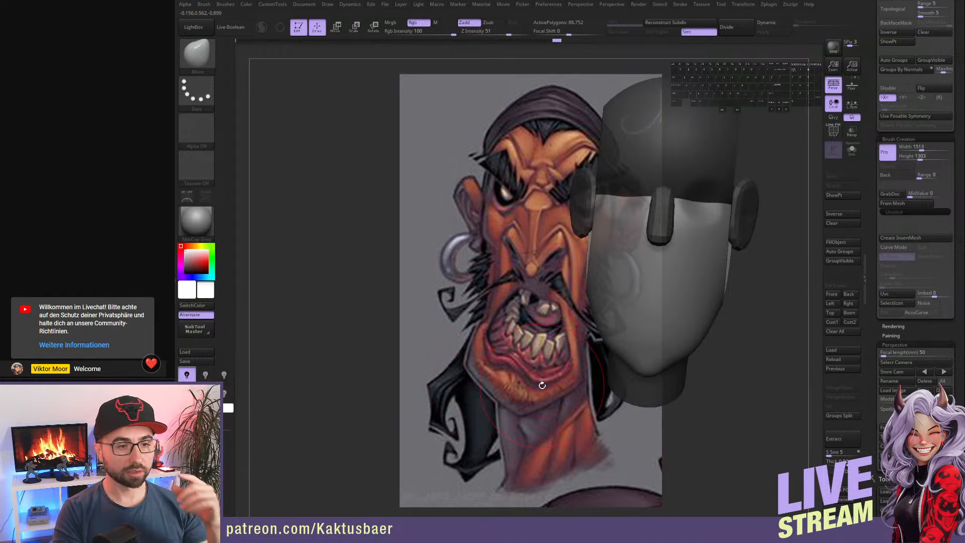
right_click_drag(702, 308, 679, 313, "alt")
- Restore the reference view, mask all but the nose and ears, and pull the nose tip down and nostrils outward with the Move brush
left_click(845, 302)
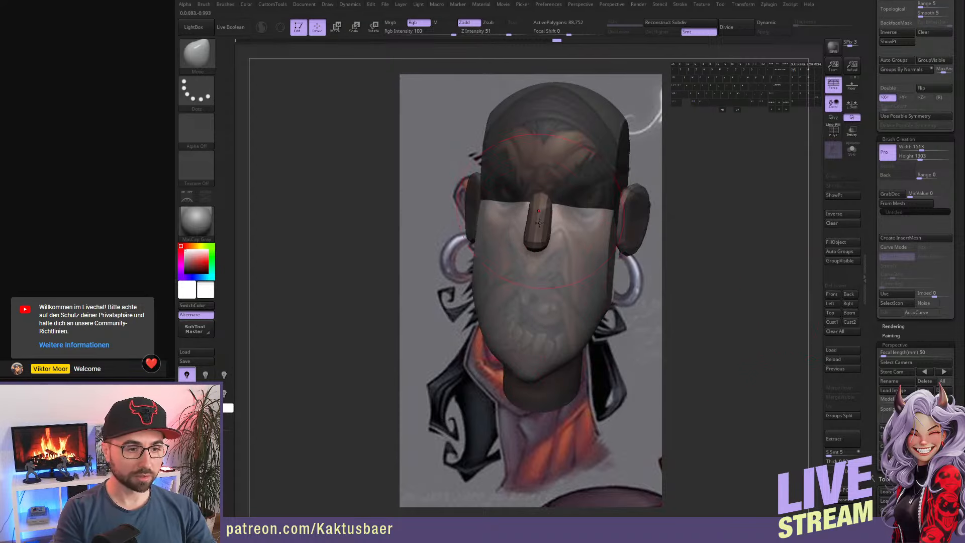
key("w")
left_click(541, 241, "ctrl")
key("q")
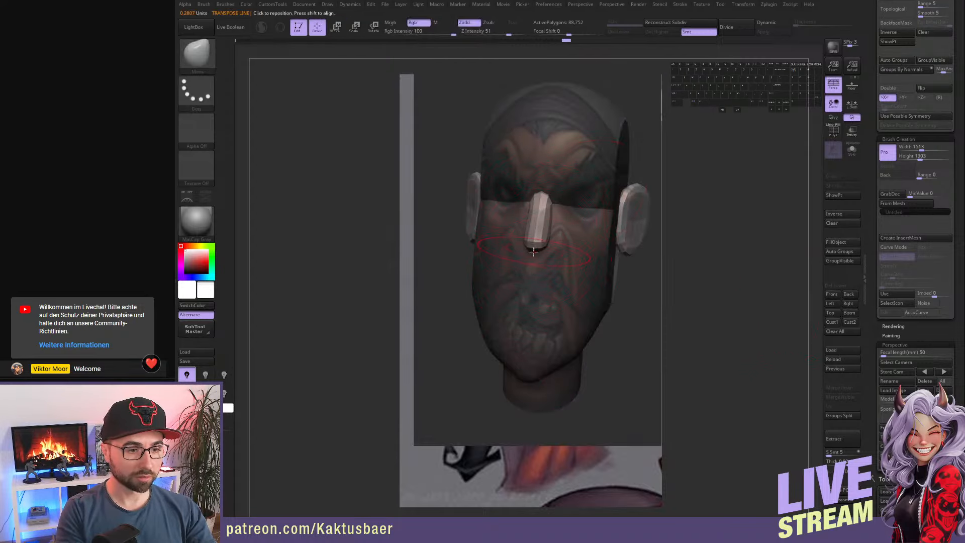
mouse_move(533, 251)
left_mouse_down()
mouse_move(533, 279)
mouse_move(597, 231)
left_mouse_up()
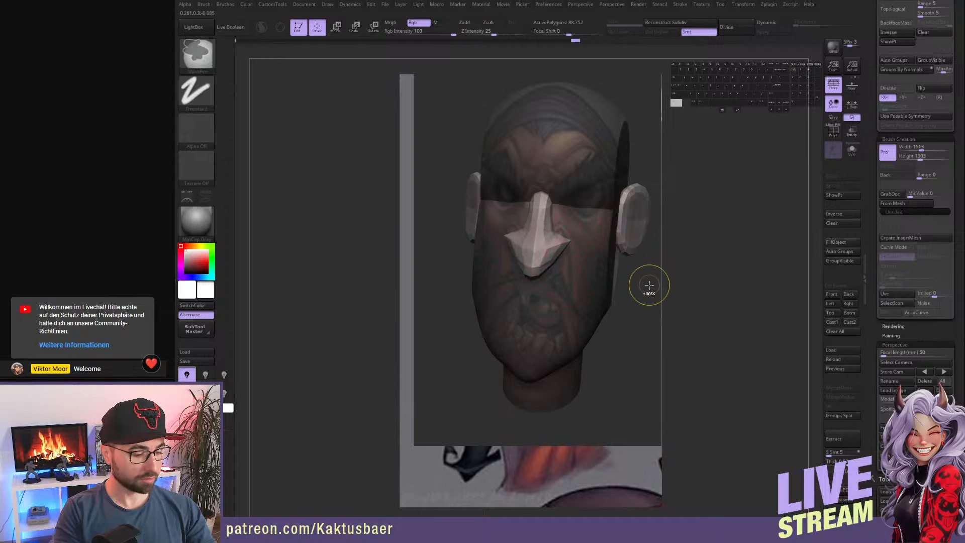
- Subdivide the unmasked nose and ears once, and smooth out their faceted surfaces
key("ctrl+d")
key("s")
left_click_drag(535, 256, 542, 257)
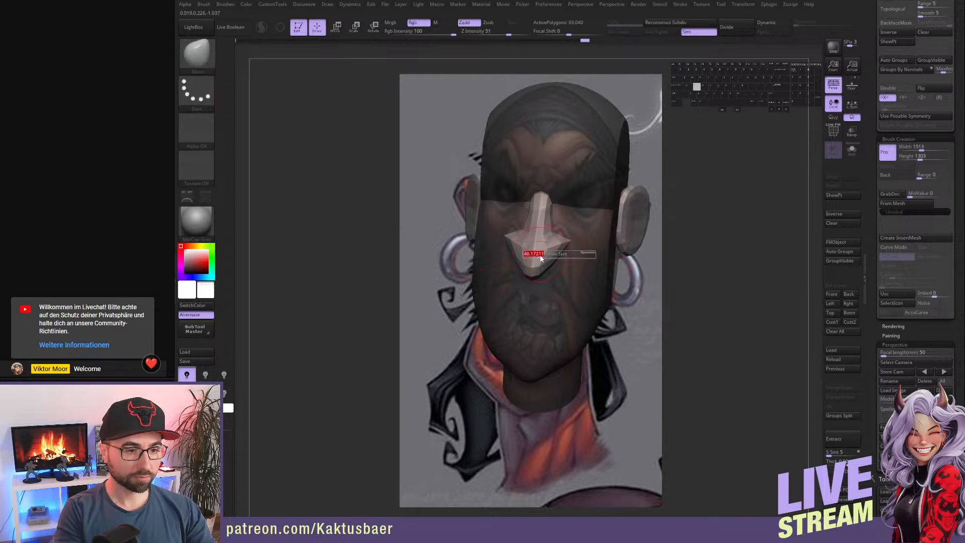
mouse_move(543, 224)
left_mouse_down("shift")
mouse_move(528, 245)
mouse_move(564, 251)
mouse_move(545, 217)
mouse_move(551, 241)
mouse_move(547, 210)
mouse_move(538, 241)
left_mouse_up("shift")
key("s")
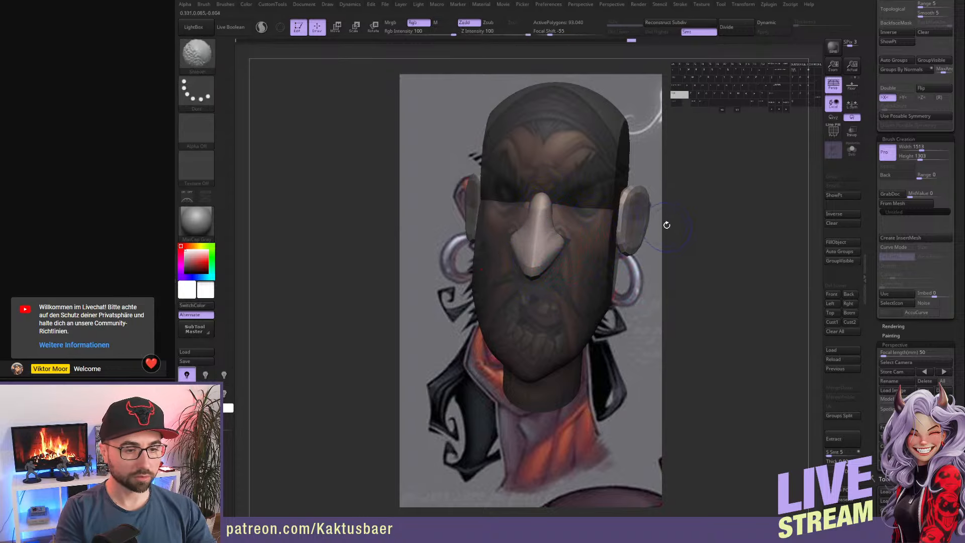
left_click_drag(646, 188, 630, 256, "shift")
key("s")
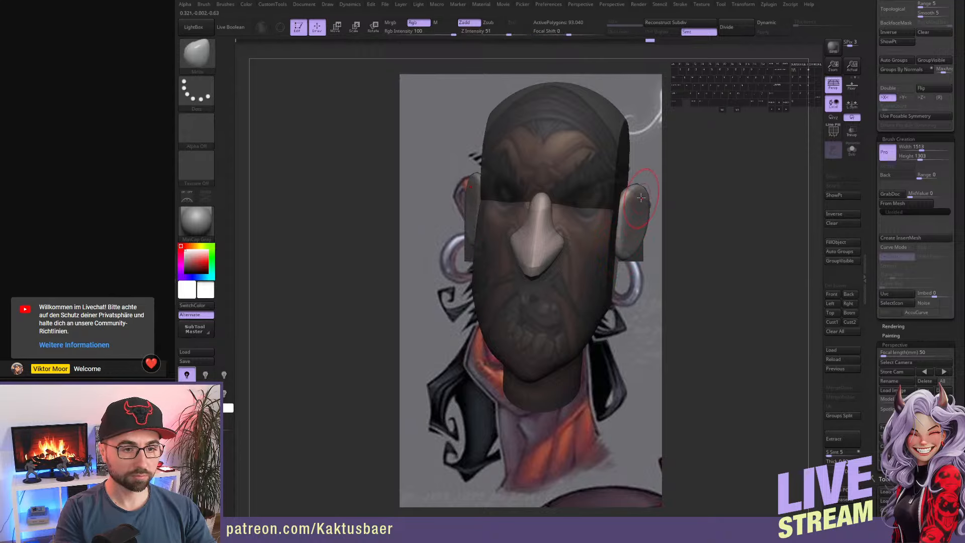
- Shape the ears' tops, outer rims and lobes with the Move brush to follow the ear outline in the reference portrait
key("s")
left_click_drag(635, 196, 635, 203)
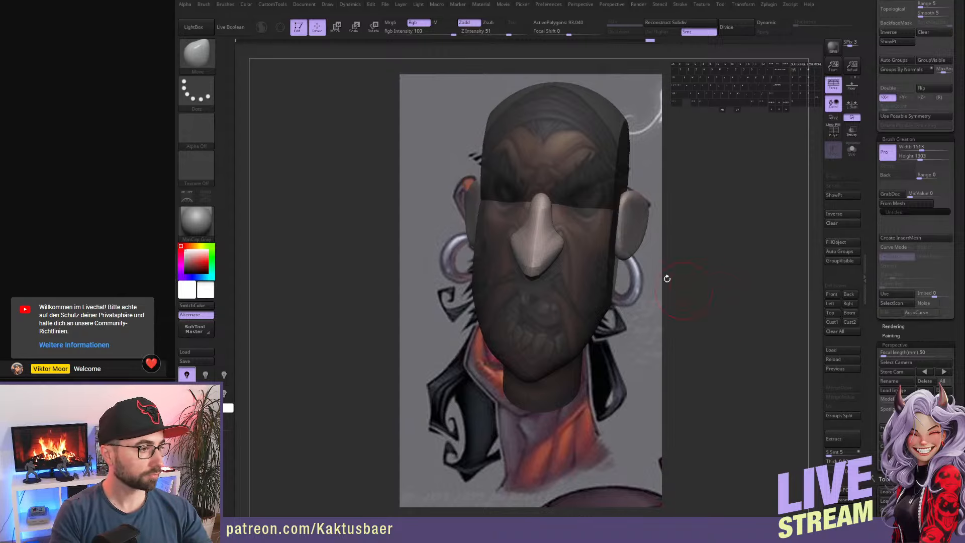
left_click(645, 208, "alt")
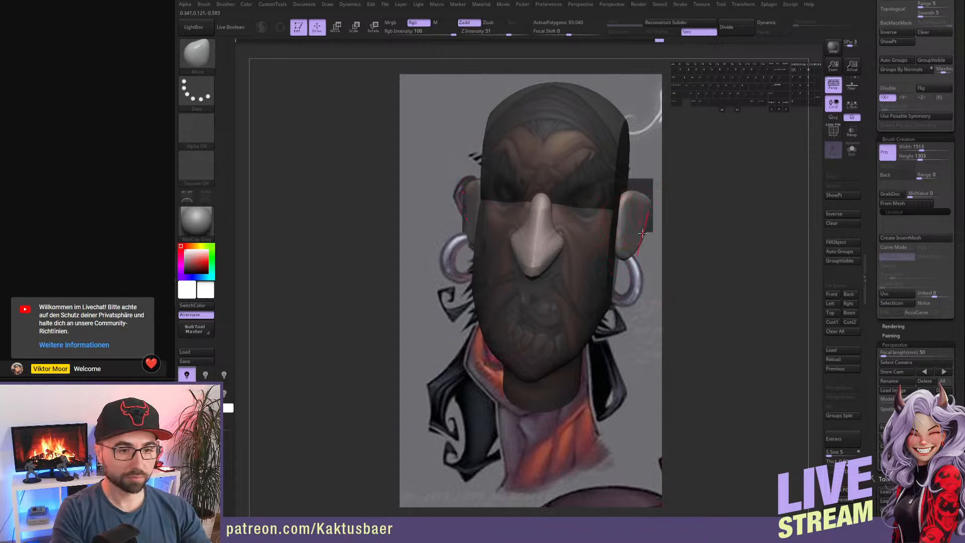
right_click_drag(633, 251, 614, 225)
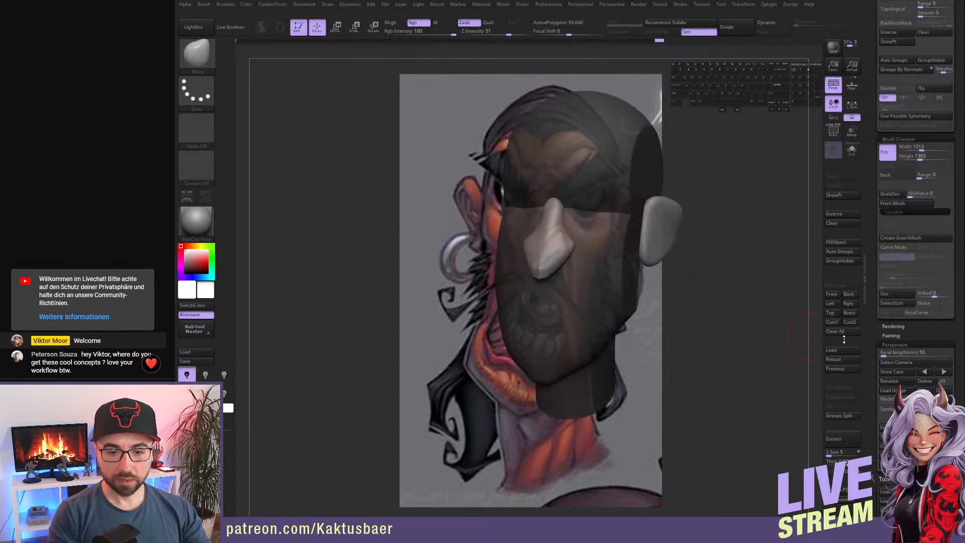
left_click(835, 297)
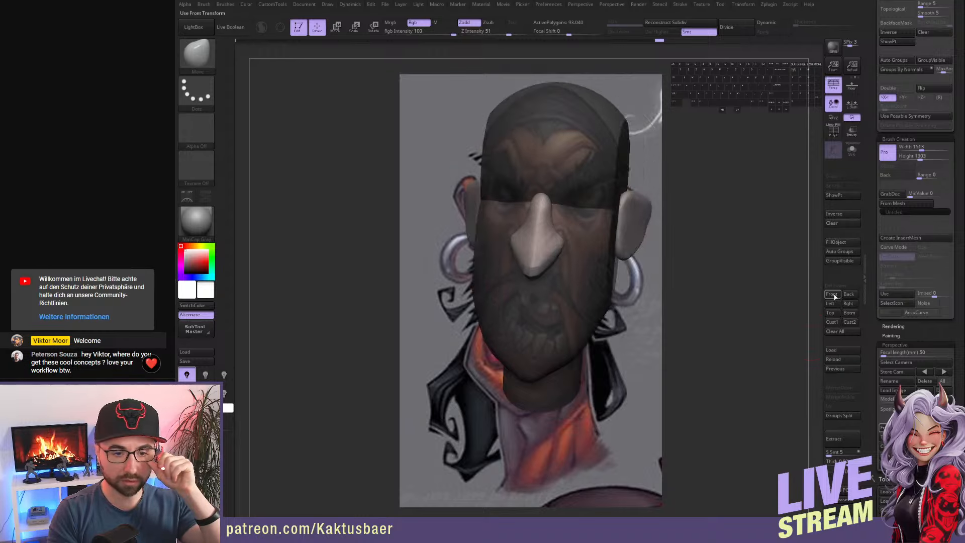
left_click_drag(626, 257, 627, 247)
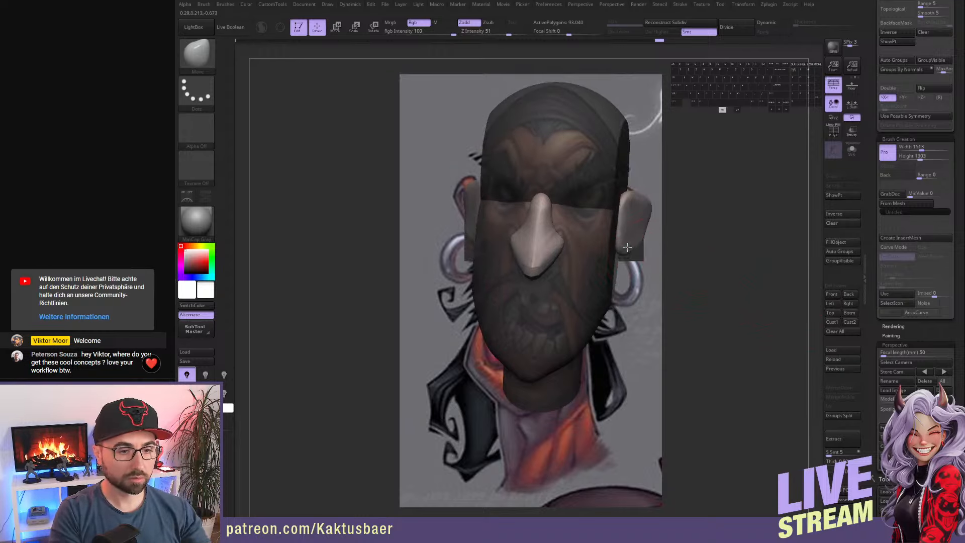
mouse_move(648, 220)
left_mouse_down()
mouse_move(636, 238)
mouse_move(644, 202)
left_mouse_up()
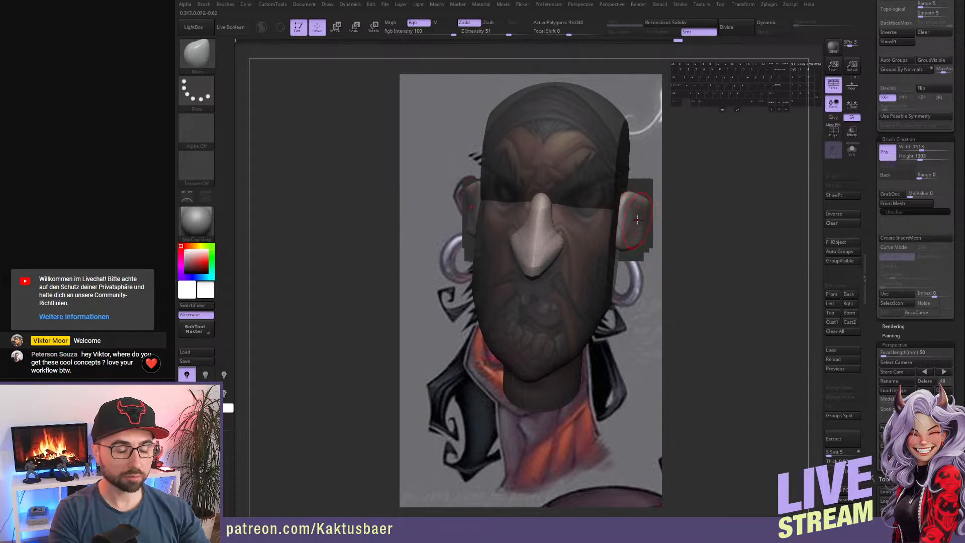
key("r")
left_click_drag(620, 239, 620, 237)
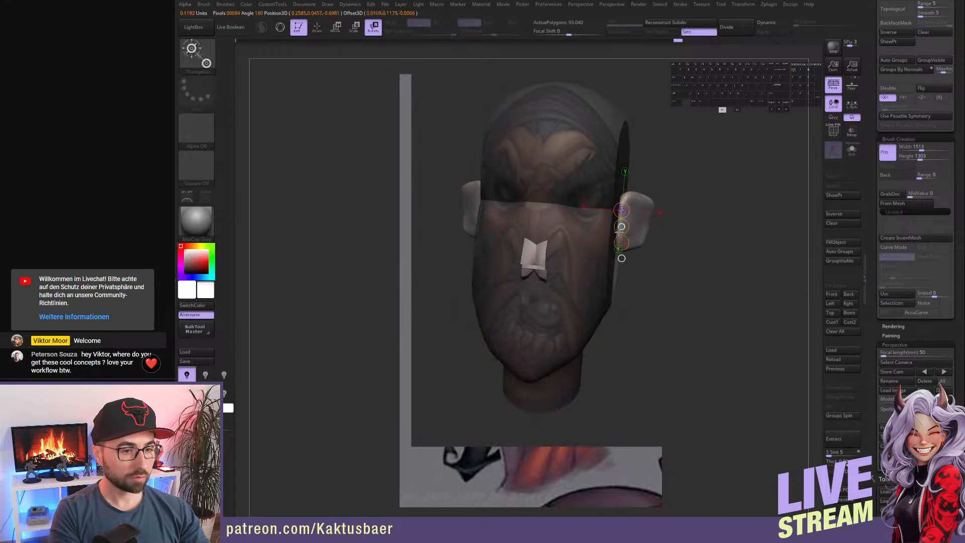
key("q")
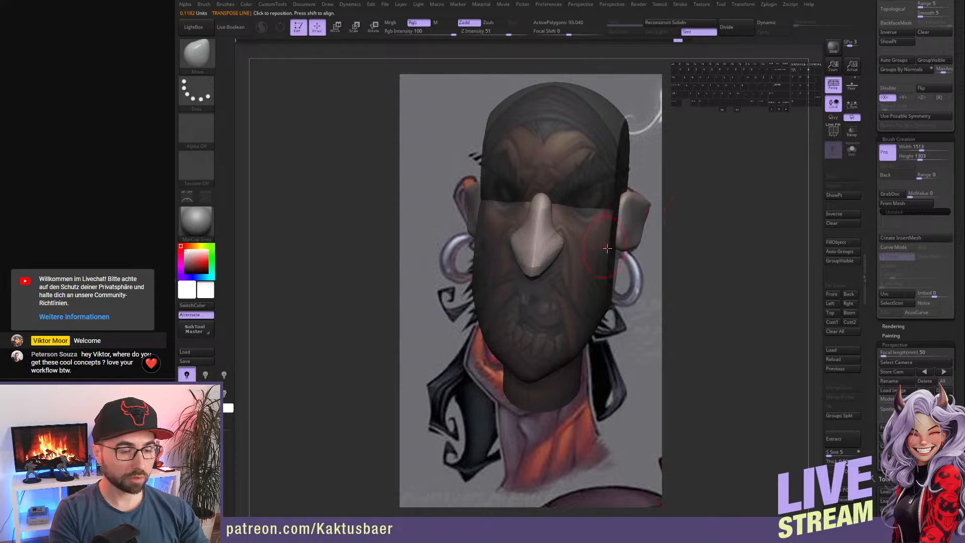
- Clear the mask, separate the nose from the ears' polygroup, and mask everything except the ears
key("ctrl")
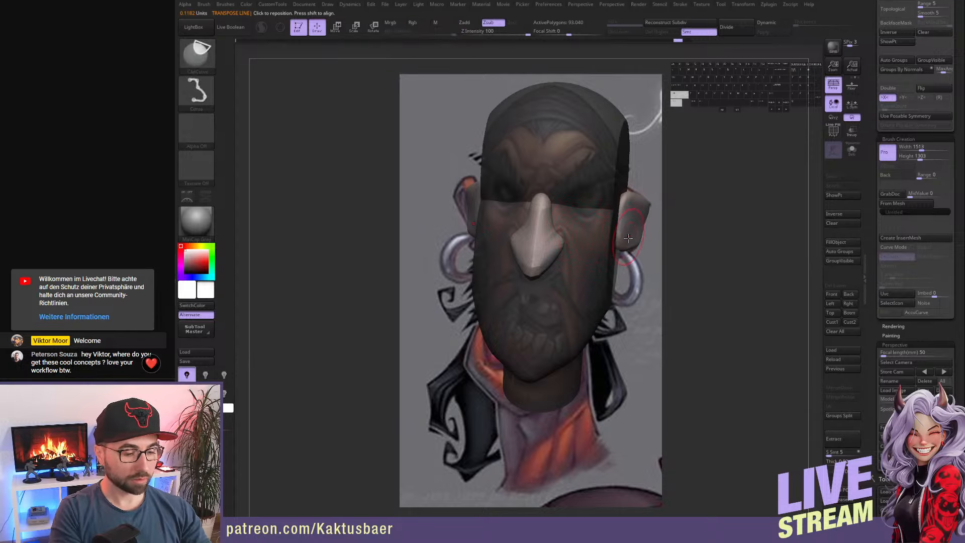
key("b")
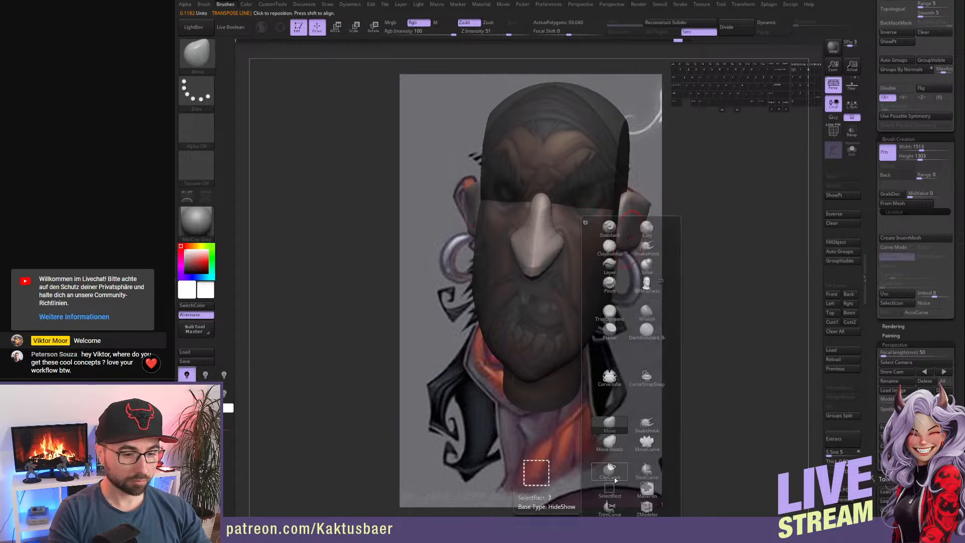
left_click_drag(719, 179, 676, 234, "ctrl")
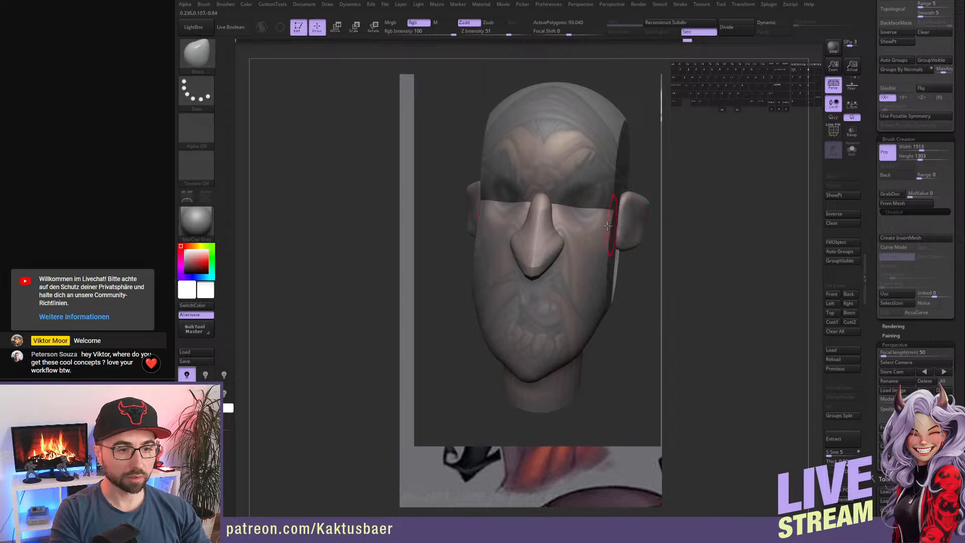
left_click(636, 220, "ctrl+shift")
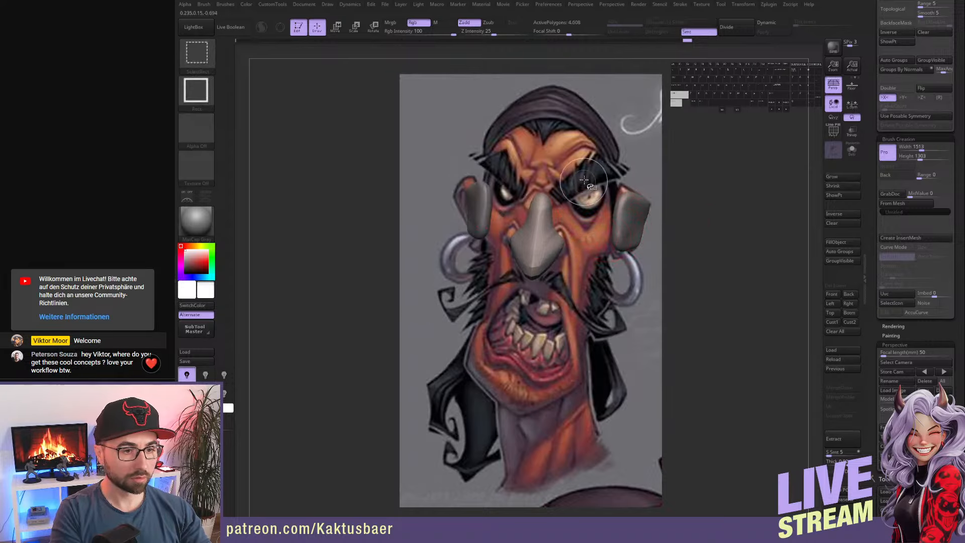
left_click_drag(587, 177, 495, 302, "ctrl+shift")
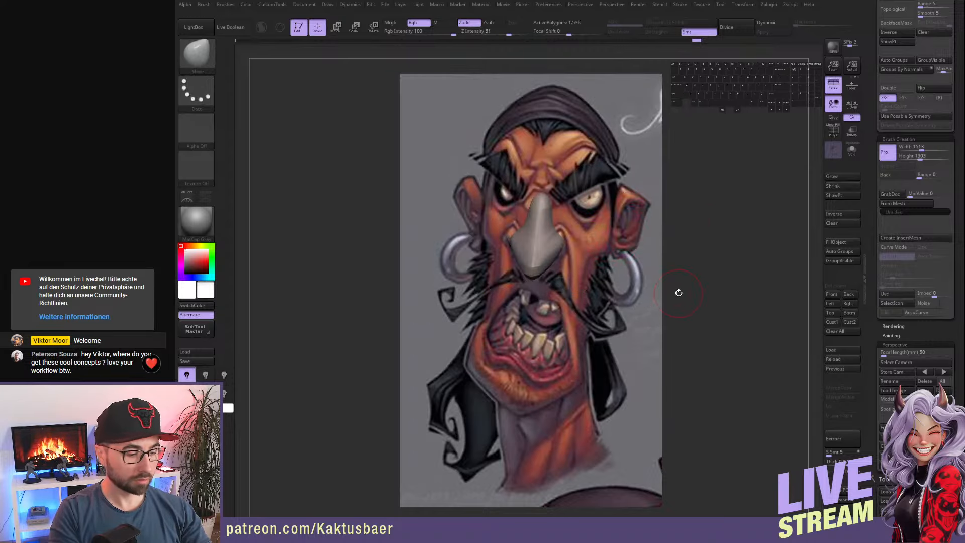
left_click(700, 280, "ctrl+shift")
key("w")
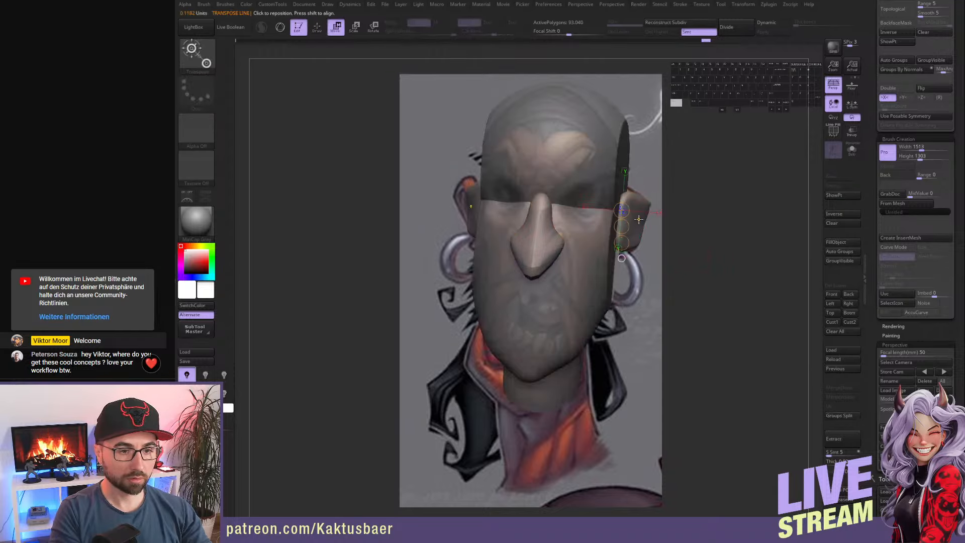
left_click(638, 229)
key("Tab")
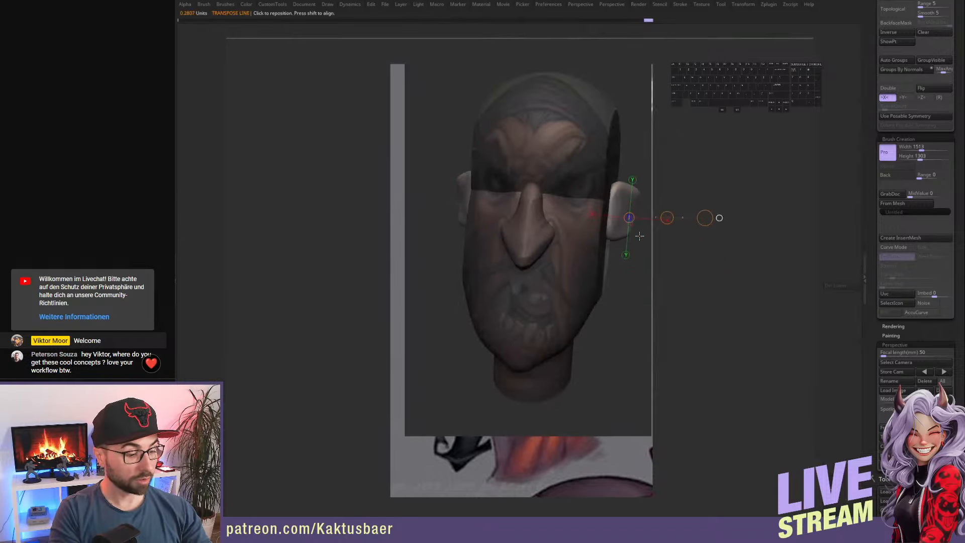
key("q")
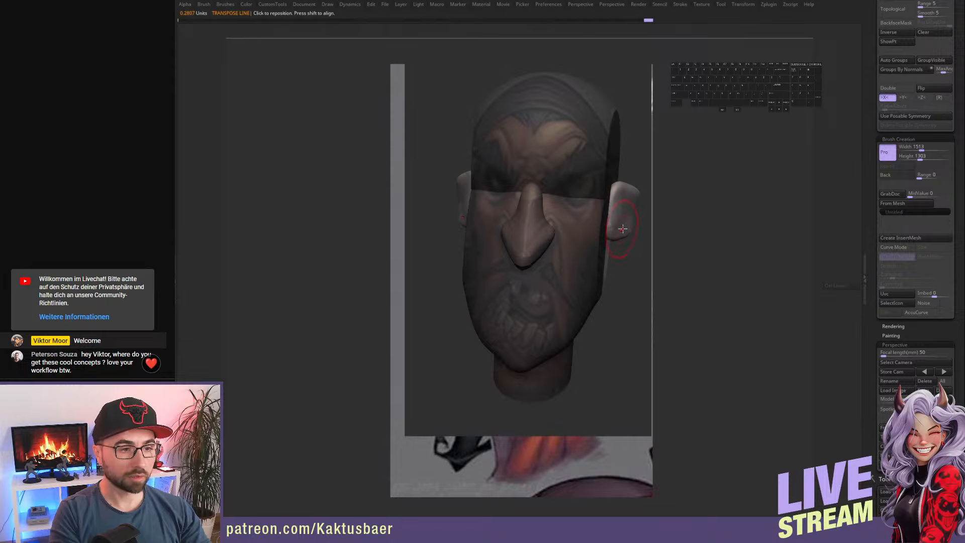
- Rotate both ears with the transpose line so they flare outward from the head like the reference ears
key("shift+d")
key("r")
left_click_drag(617, 201, 619, 234, "shift")
left_click(617, 216)
key("q")
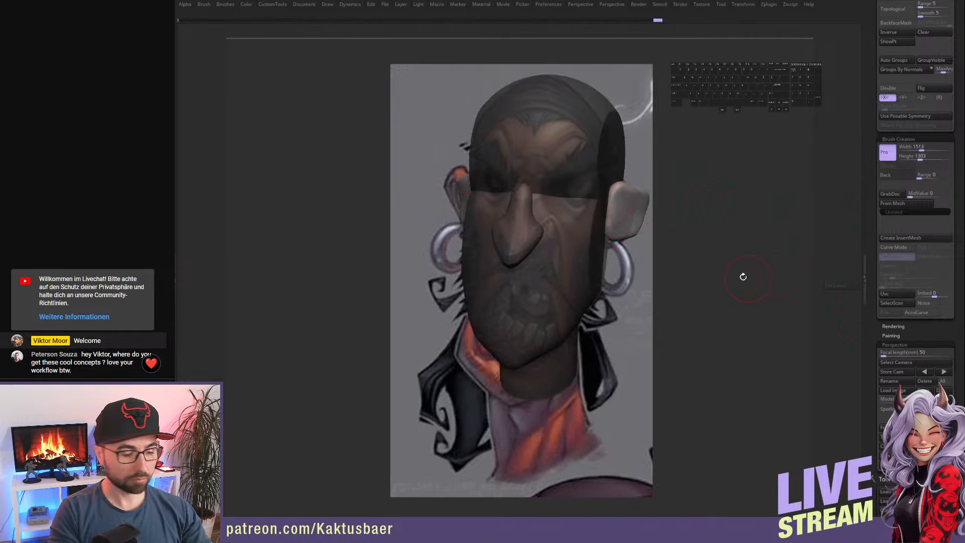
key("Tab")
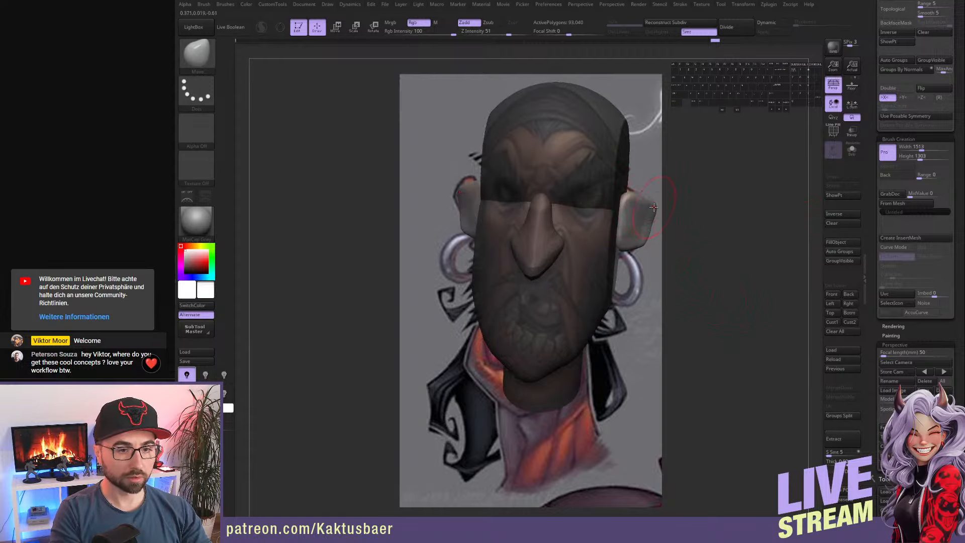
- Pull the ears' outer rims inward with the Move brush and adjust their tilt with the transpose line
left_click_drag(654, 207, 644, 206)
left_click_drag(649, 240, 632, 225)
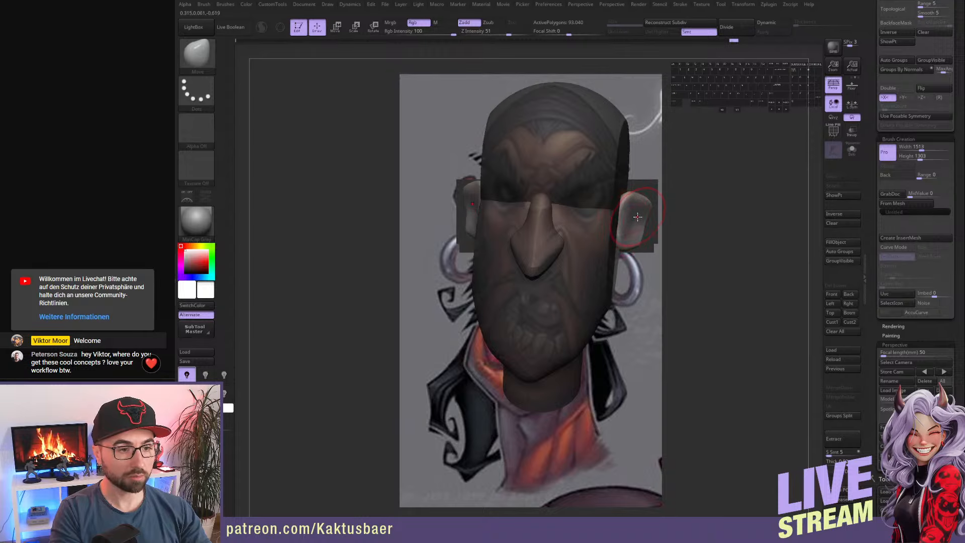
key("r")
left_click_drag(628, 227, 637, 220)
key("q")
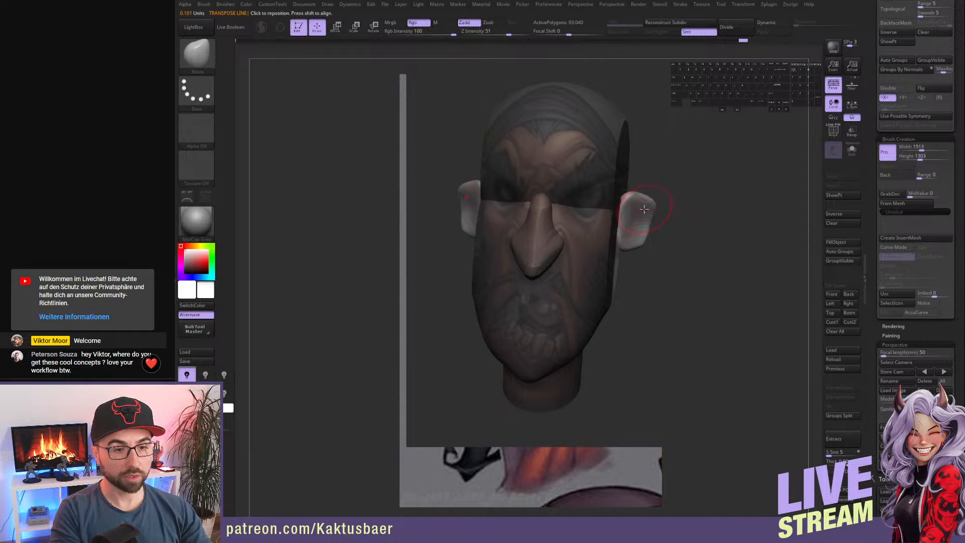
- Refine the ear's outer edge with the Move brush from a turned side angle
right_click_drag(690, 212, 648, 213)
left_click_drag(655, 214, 649, 216)
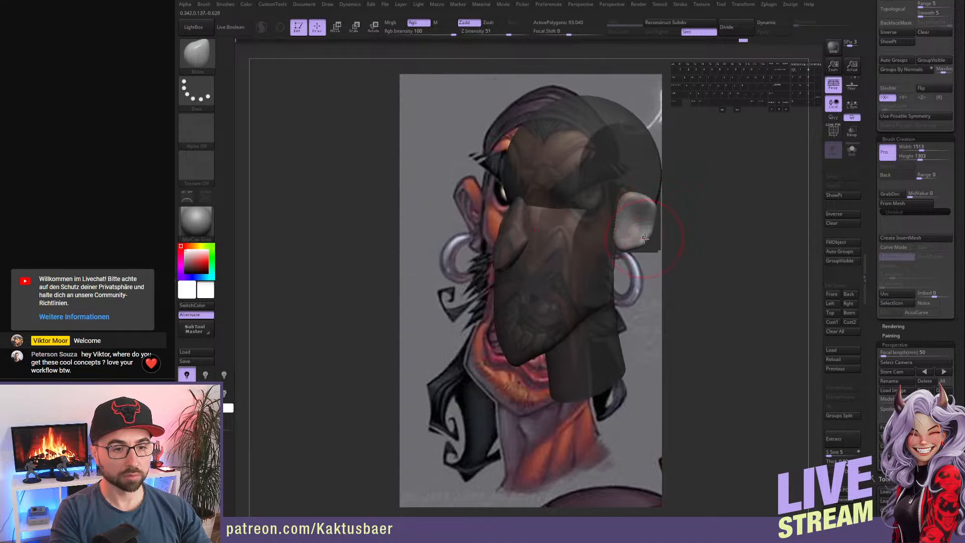
right_click_drag(645, 238, 638, 264)
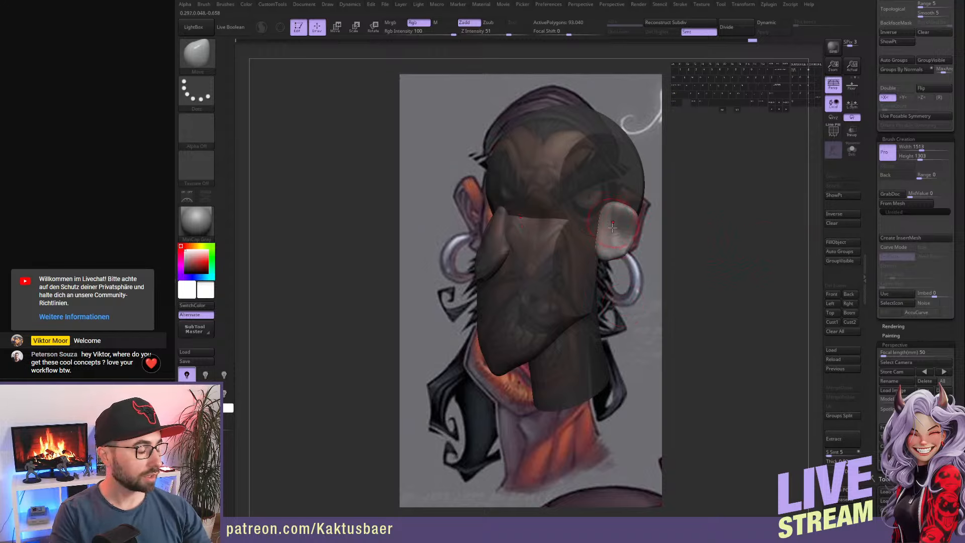
right_click_drag(627, 225, 836, 242)
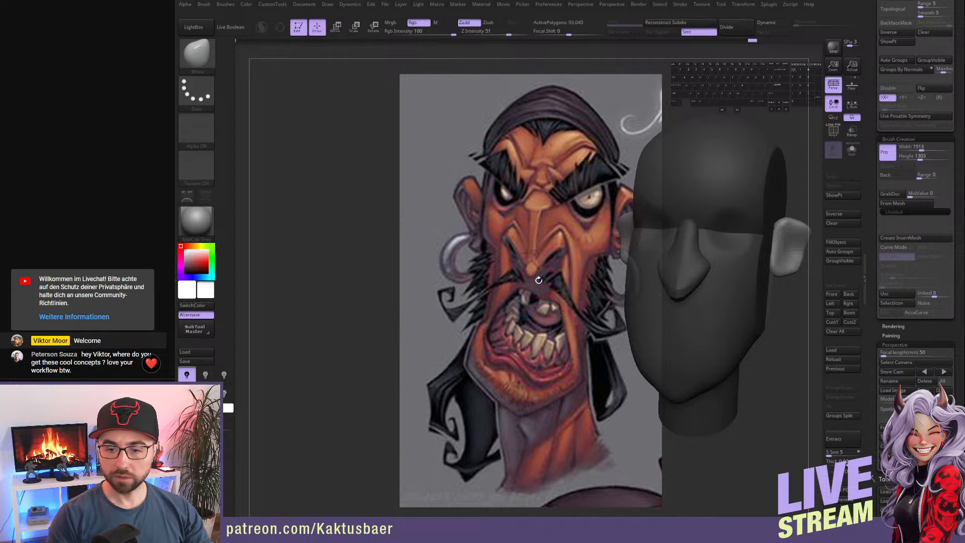
right_click_drag(714, 252, 640, 255, "alt")
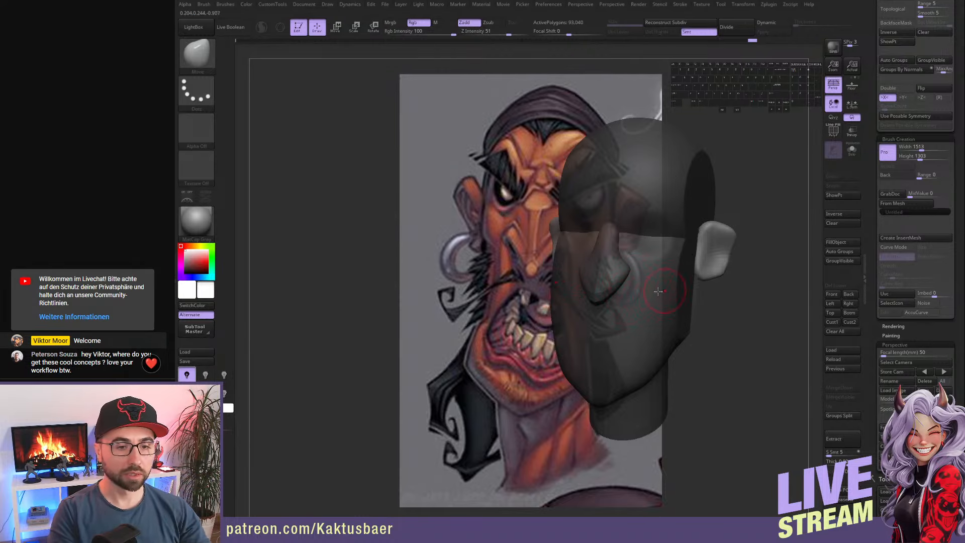
right_click_drag(627, 283, 699, 278, "alt")
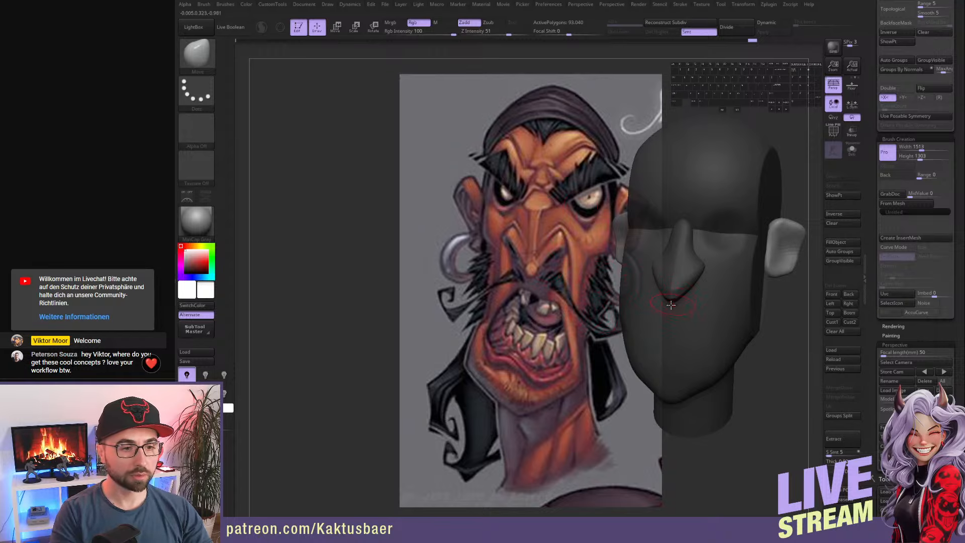
right_click_drag(553, 250, 575, 282, "alt")
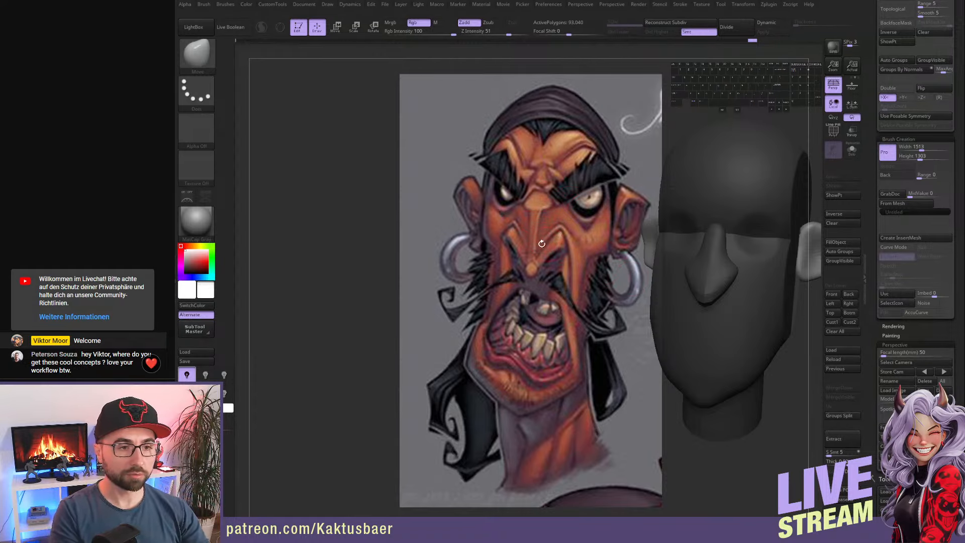
right_click_drag(618, 247, 521, 259, "alt")
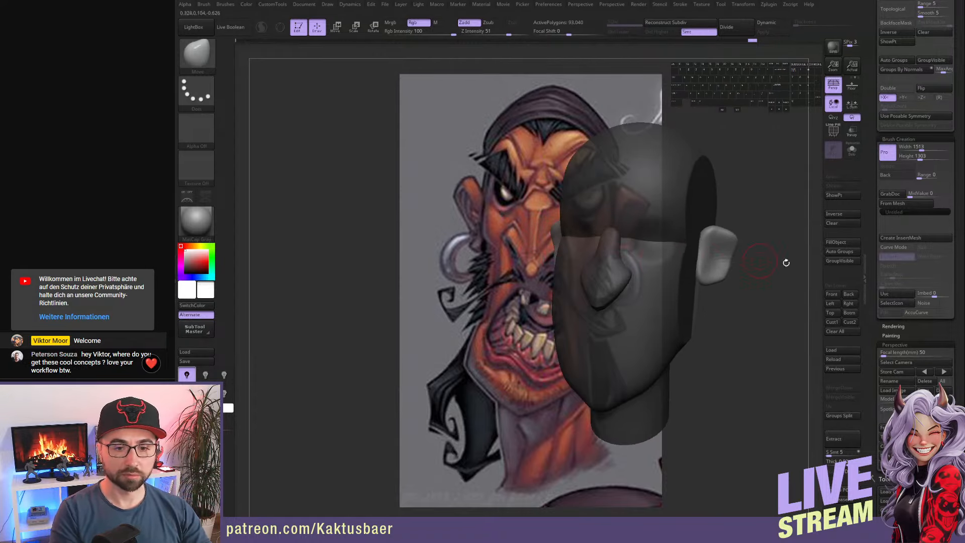
- Restore the reference view, mask all but the lower face, and pull the jaw wider and the chin lower with the Move brush
left_click(834, 296)
key("w")
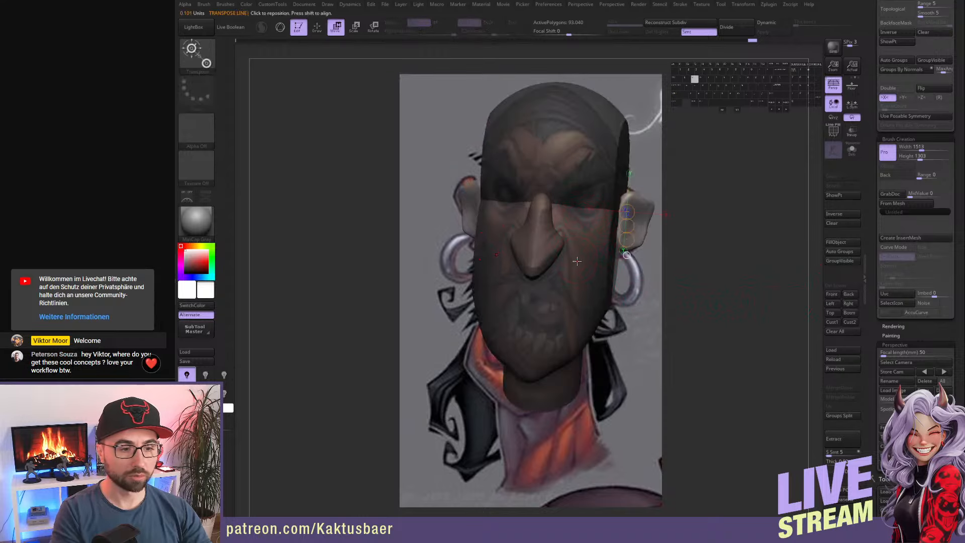
left_click(578, 263, "ctrl")
key("q")
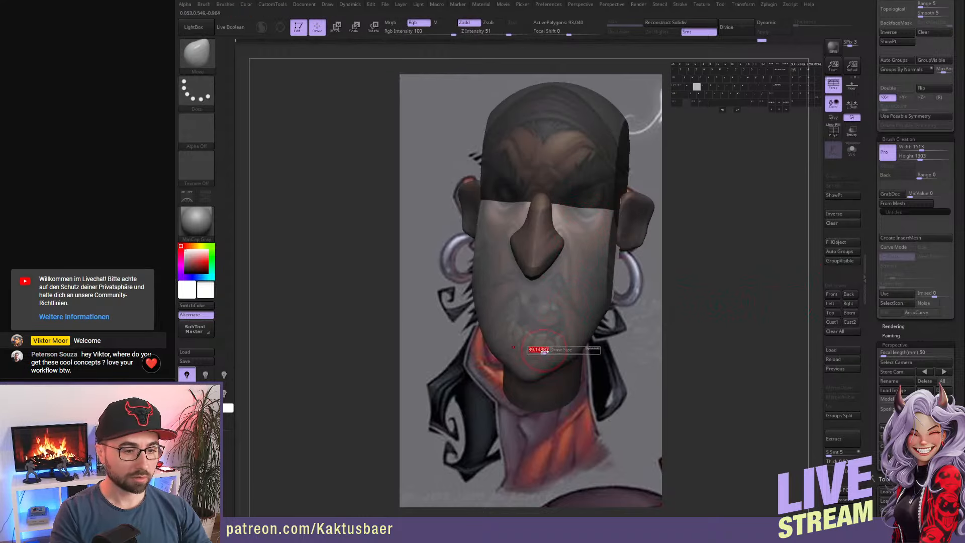
mouse_move(548, 363)
left_mouse_down()
mouse_move(556, 379)
mouse_move(577, 367)
left_mouse_up()
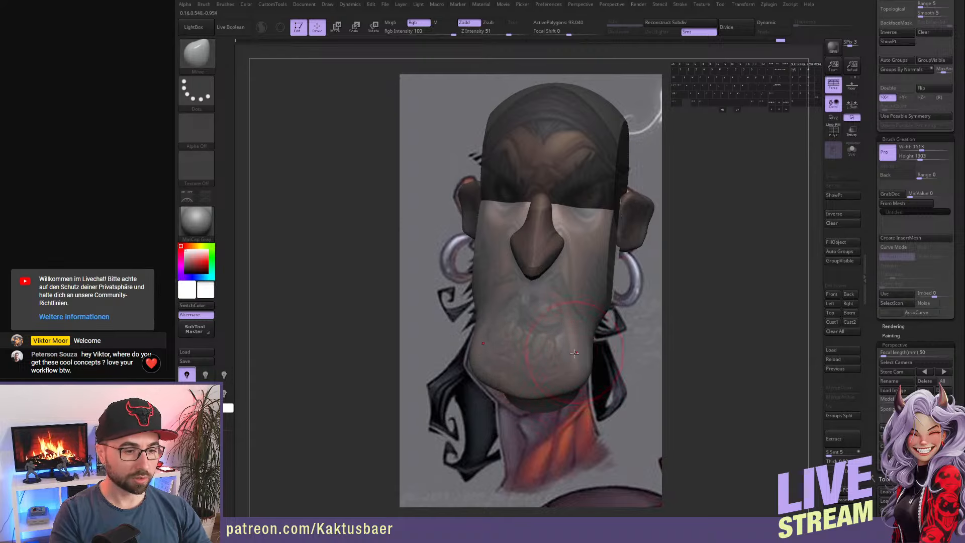
mouse_move(536, 386)
left_mouse_down()
mouse_move(524, 406)
mouse_move(561, 396)
left_mouse_up()
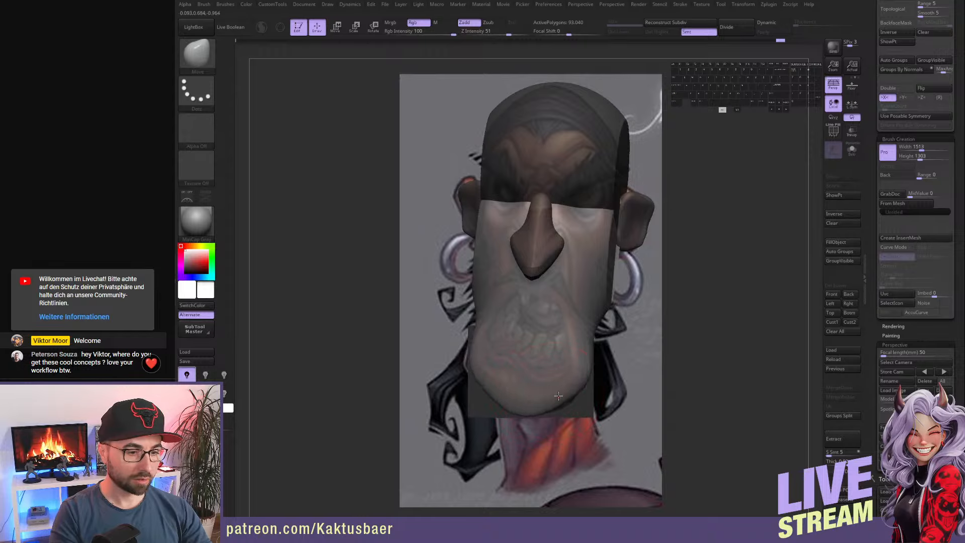
left_click_drag(568, 360, 572, 355)
key("s")
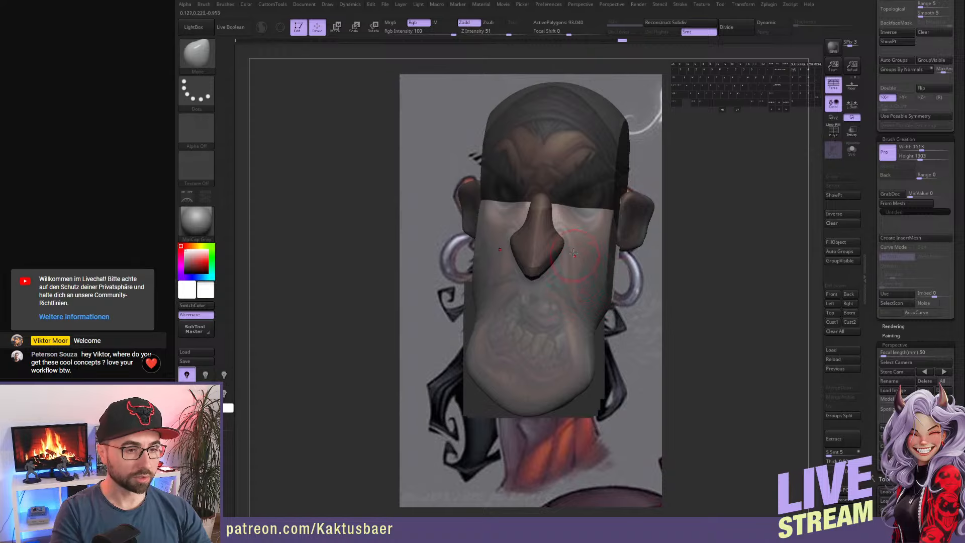
- Carve creases from beside the nostrils down both cheeks with the DamStandard brush
key("w")
key("q")
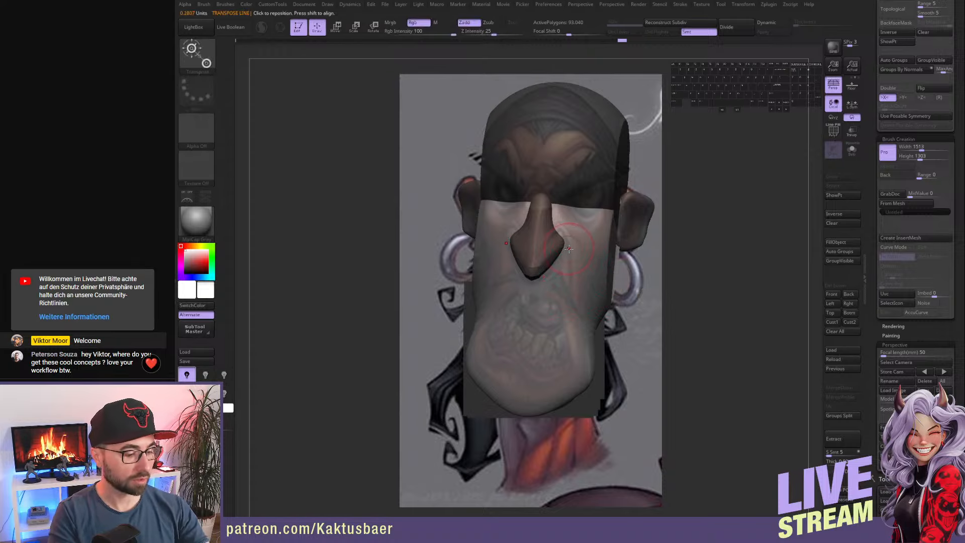
key("b")
key("s")
key("t")
key("b")
key("d")
key("s")
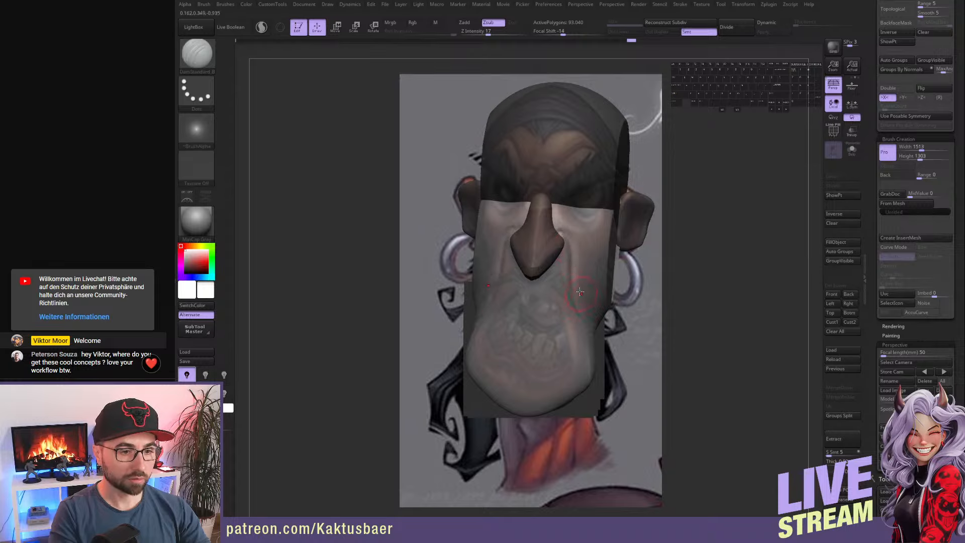
left_click_drag(557, 226, 580, 298, "alt")
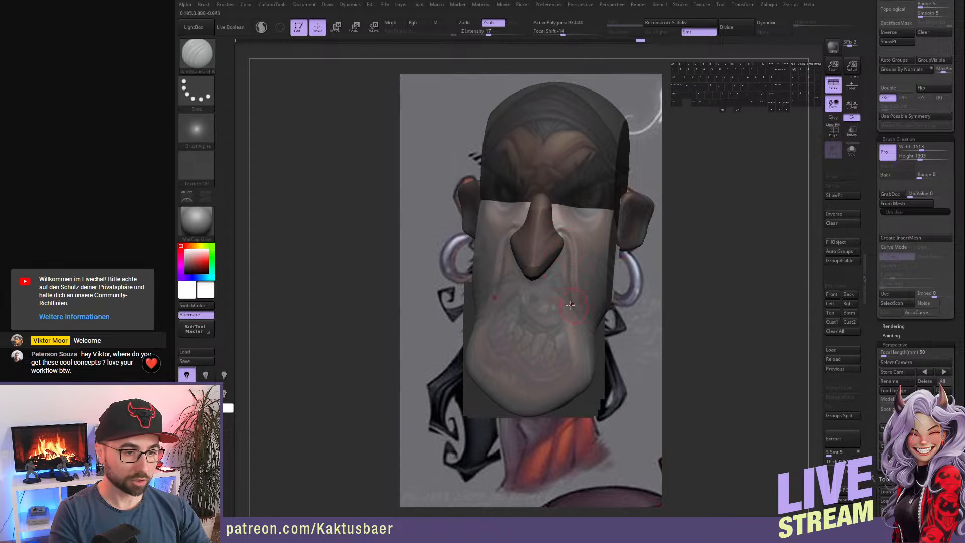
- Outline the open mouth between nose and chin, and hollow it out with the ClayBuildup brush
left_click_drag(510, 297, 558, 303)
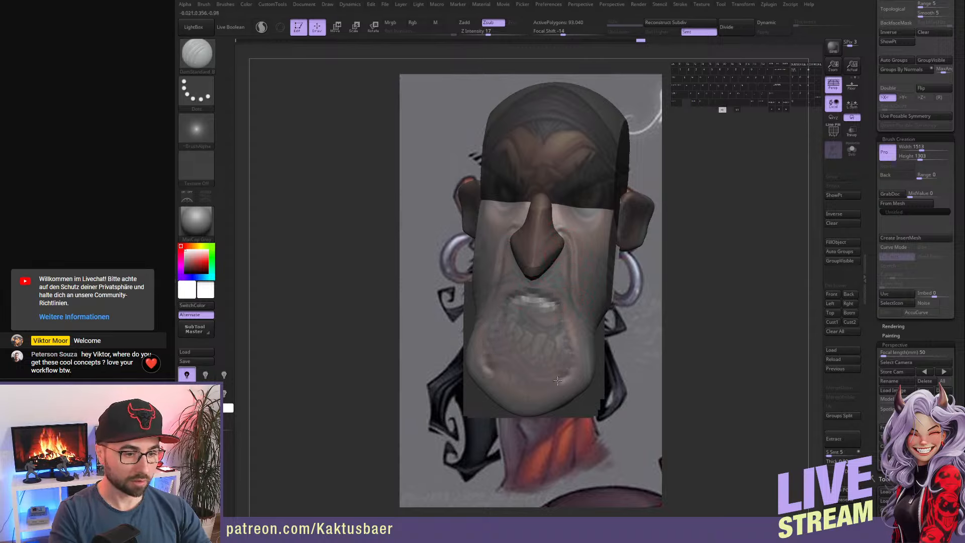
mouse_move(558, 381)
left_mouse_down()
mouse_move(527, 358)
mouse_move(551, 385)
mouse_move(571, 378)
left_mouse_up()
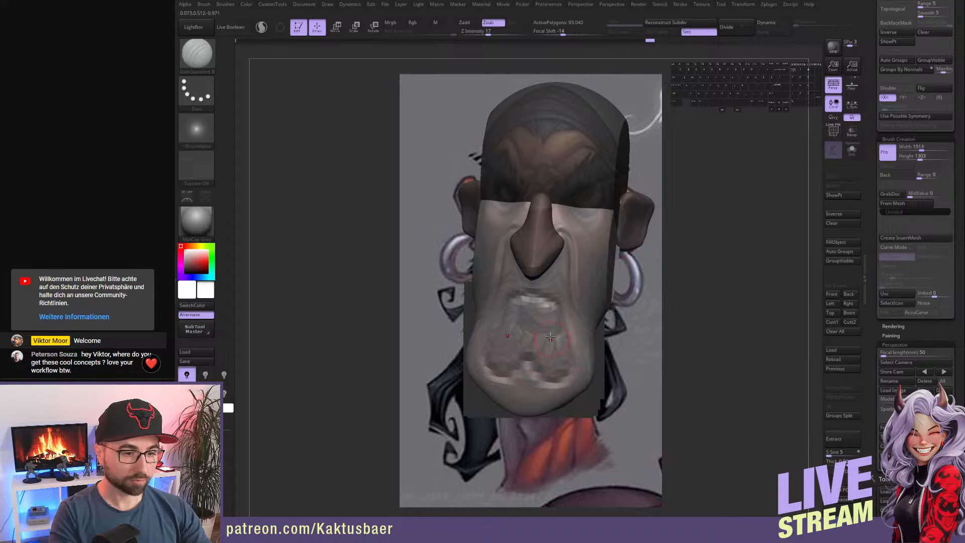
key("b")
key("c")
key("b")
mouse_move(533, 304)
left_mouse_down("alt")
mouse_move(549, 318)
mouse_move(556, 347)
mouse_move(542, 360)
mouse_move(553, 362)
mouse_move(558, 332)
mouse_move(538, 301)
mouse_move(556, 319)
mouse_move(541, 304)
mouse_move(528, 352)
mouse_move(553, 342)
mouse_move(549, 359)
mouse_move(545, 338)
left_mouse_up("alt")
mouse_move(542, 296)
right_mouse_down()
mouse_move(569, 293)
mouse_move(558, 335)
mouse_move(540, 282)
right_mouse_up()
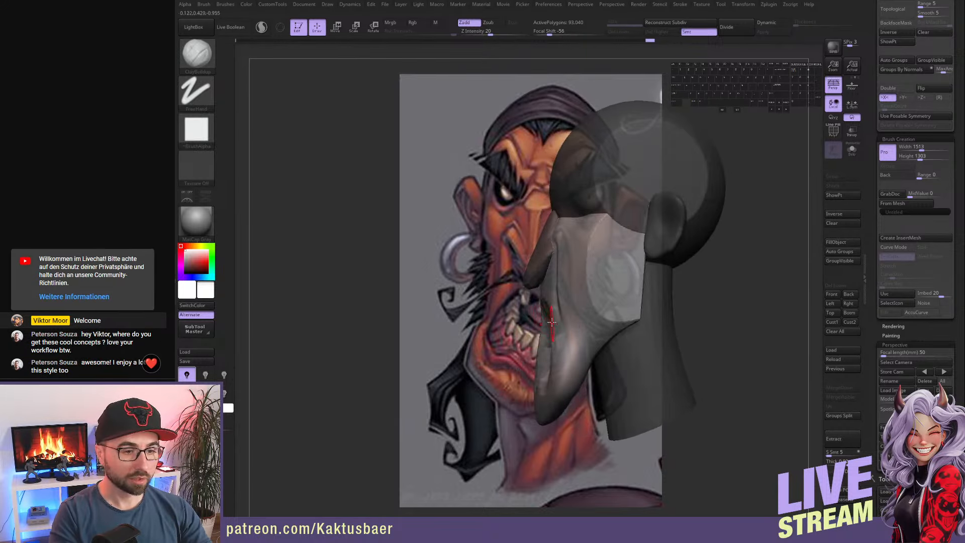
- Mask everything except the nose and pull its tip forward in side view, working with the Move brush
key("w")
key("q")
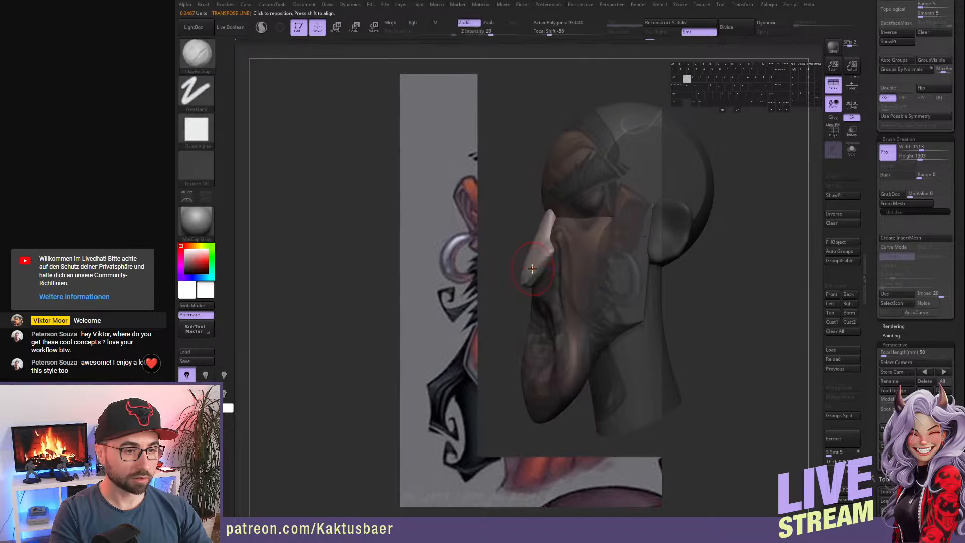
mouse_move(530, 280)
left_mouse_down()
mouse_move(537, 269)
mouse_move(524, 271)
left_mouse_up()
key("b")
key("m")
key("v")
right_click_drag(532, 272, 532, 285, "alt")
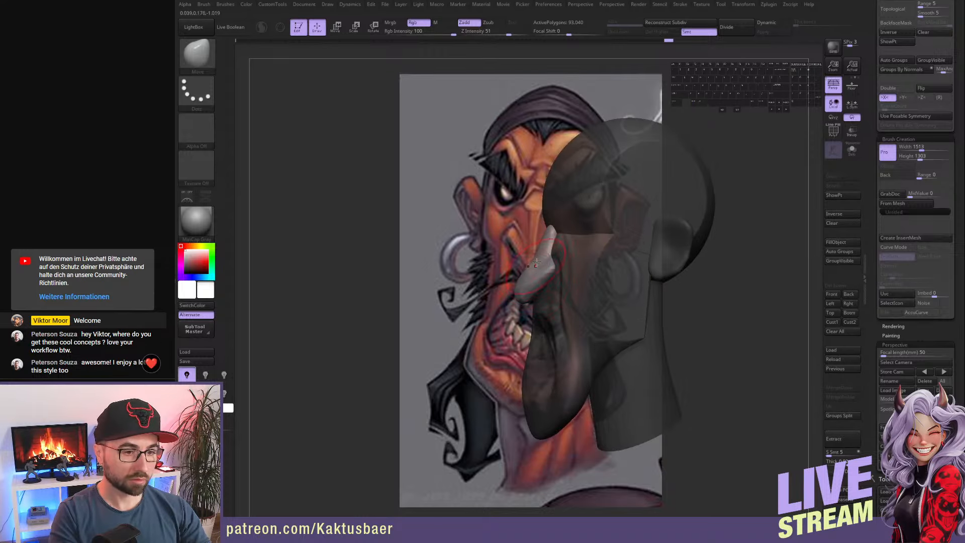
- Fill out the nose bridge and fit its root against the brow with the Move brush from the side
key("s")
left_click_drag(544, 237, 538, 232)
left_click_drag(529, 265, 525, 265)
mouse_move(526, 271)
right_mouse_down()
mouse_move(561, 279)
mouse_move(532, 297)
mouse_move(542, 298)
mouse_move(546, 240)
right_mouse_up()
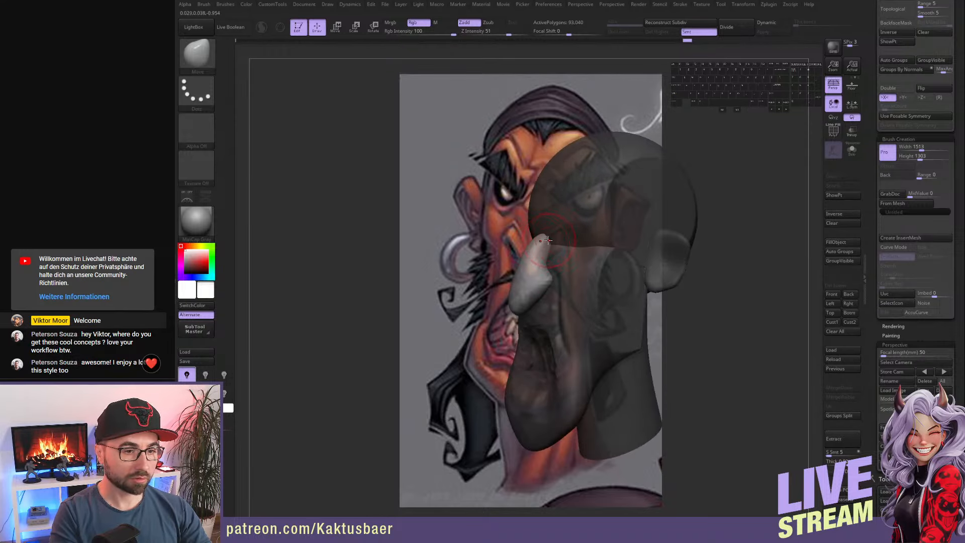
left_click_drag(550, 237, 549, 241)
mouse_move(549, 242)
right_mouse_down()
mouse_move(576, 266)
mouse_move(554, 260)
right_mouse_up()
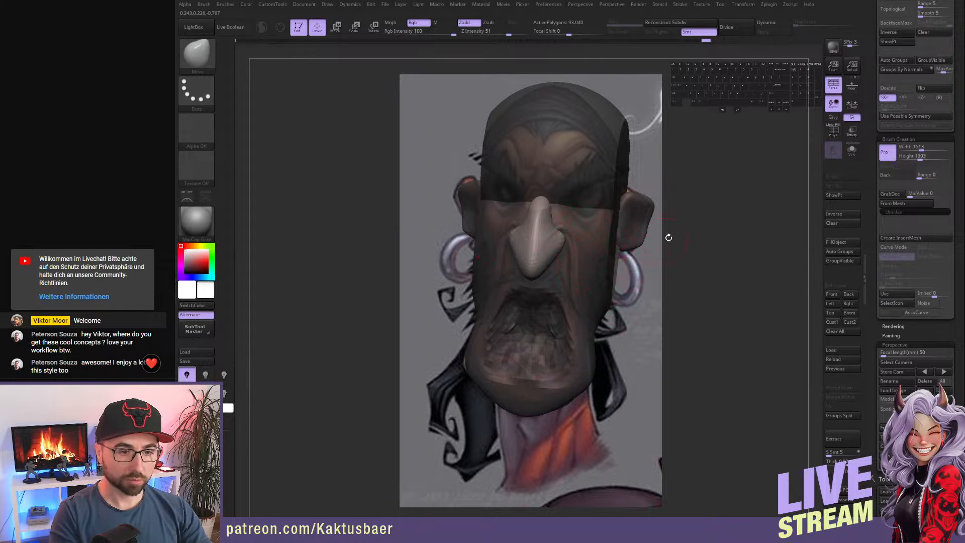
- Mask all but the cranium, push its side inward with the Move brush and smooth the temple
key("w")
left_click(637, 214)
key("q")
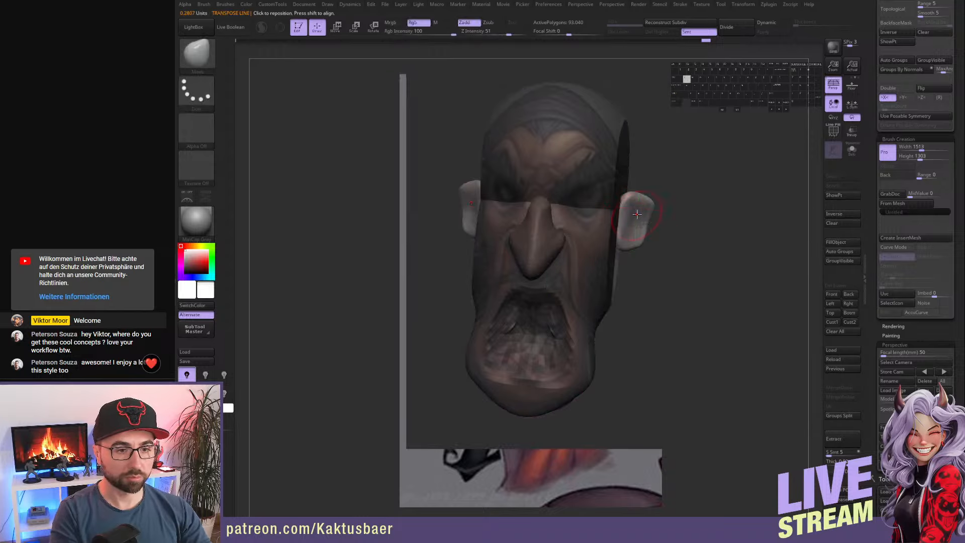
key("w")
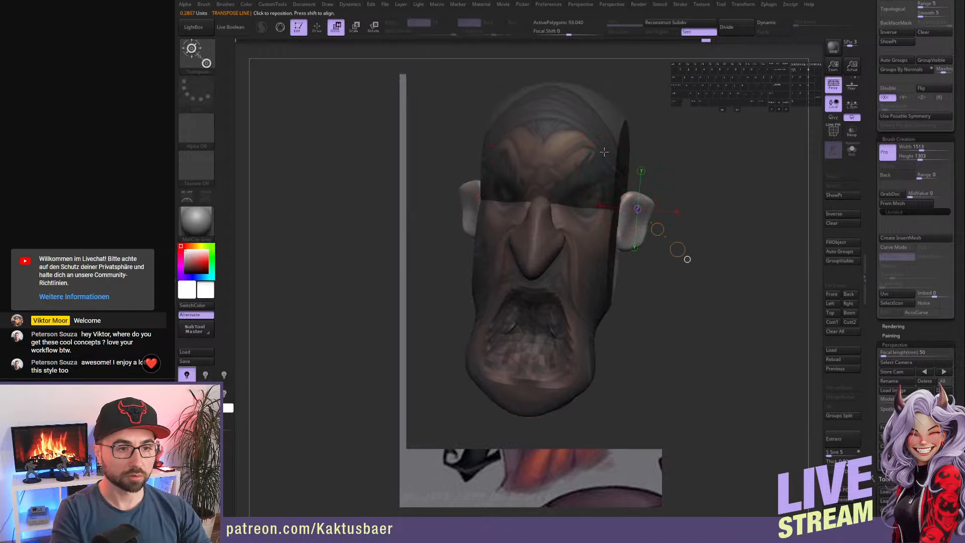
left_click(607, 149)
key("q")
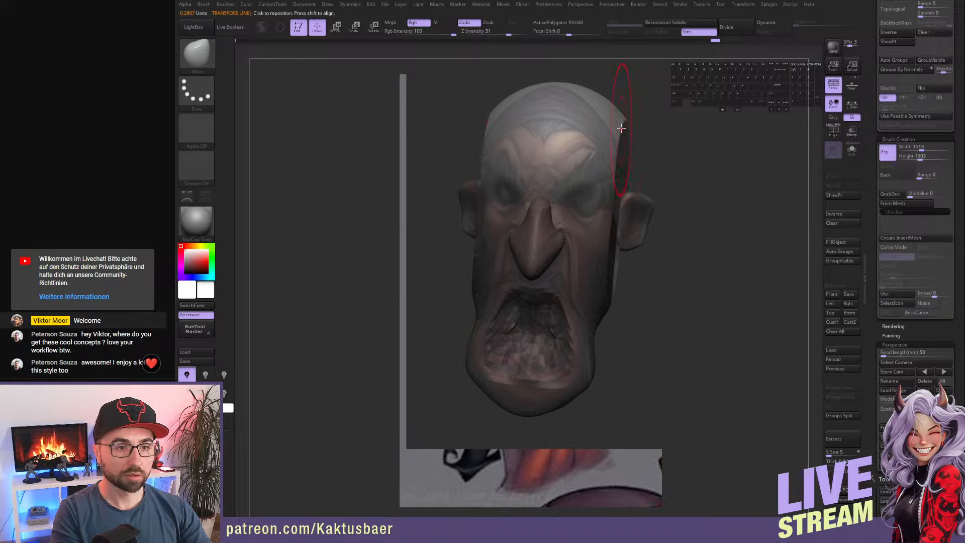
key("s")
mouse_move(621, 128)
left_mouse_down()
mouse_move(603, 144)
mouse_move(585, 109)
mouse_move(609, 139)
left_mouse_up()
key("s")
left_click_drag(701, 161, 624, 159)
left_click_drag(621, 151, 623, 164, "shift")
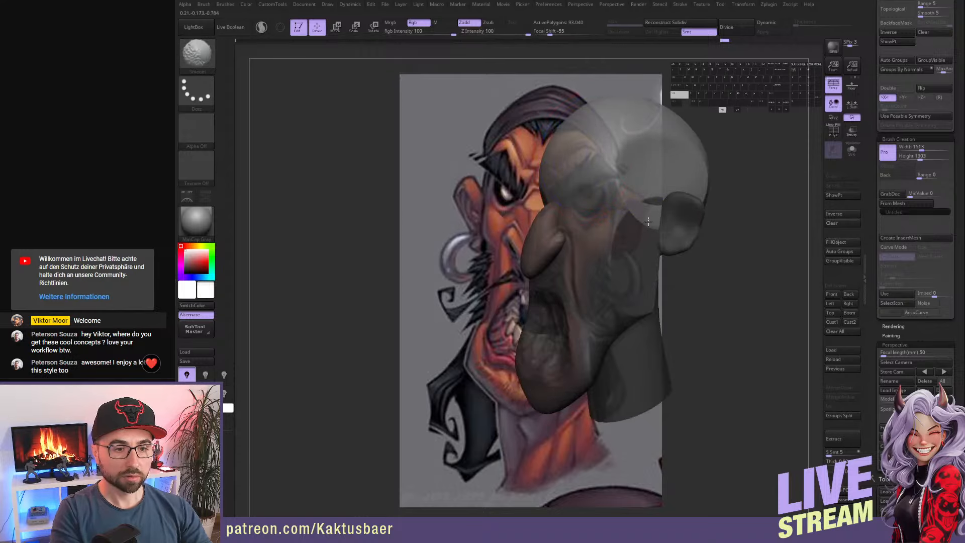
- Mask all but the face, smooth the cheek and reshape the jawline into a straighter slope toward the ear
left_click_drag(737, 225, 728, 230, "alt")
key("w")
left_click(619, 261, "ctrl")
key("q")
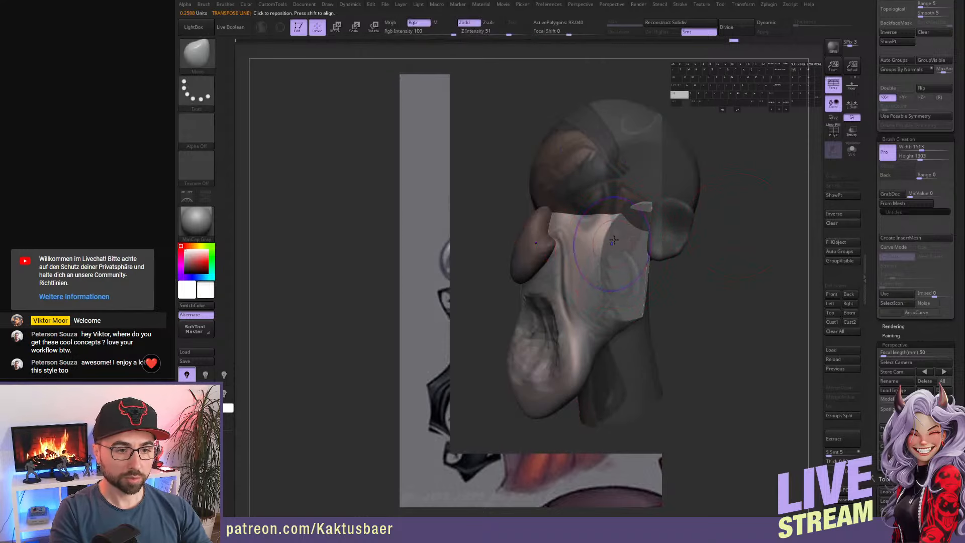
mouse_move(609, 262)
left_mouse_down("shift")
mouse_move(614, 302)
mouse_move(603, 296)
left_mouse_up("shift")
mouse_move(729, 272)
left_mouse_down()
mouse_move(749, 282)
mouse_move(721, 254)
left_mouse_up()
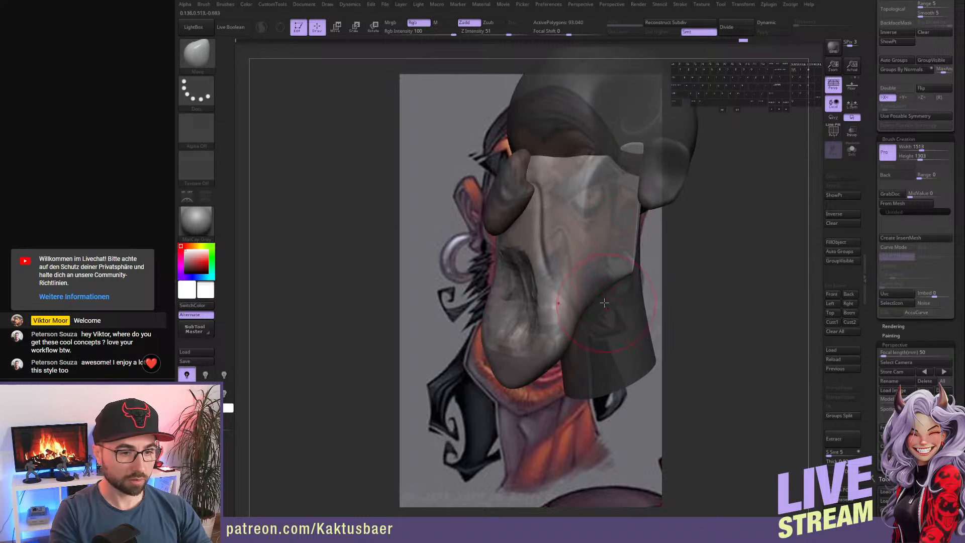
mouse_move(568, 297)
left_mouse_down()
mouse_move(558, 304)
mouse_move(593, 310)
mouse_move(614, 289)
left_mouse_up()
key("s")
mouse_move(599, 297)
right_mouse_down()
mouse_move(578, 303)
mouse_move(585, 290)
right_mouse_up()
left_click_drag(586, 289, 601, 281)
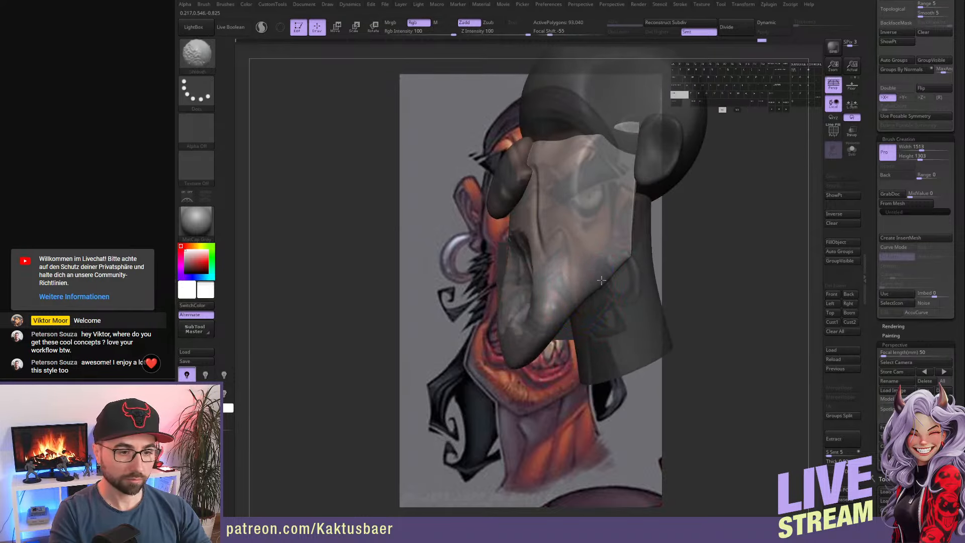
mouse_move(558, 262)
right_mouse_down()
mouse_move(485, 246)
mouse_move(528, 242)
mouse_move(543, 252)
right_mouse_up()
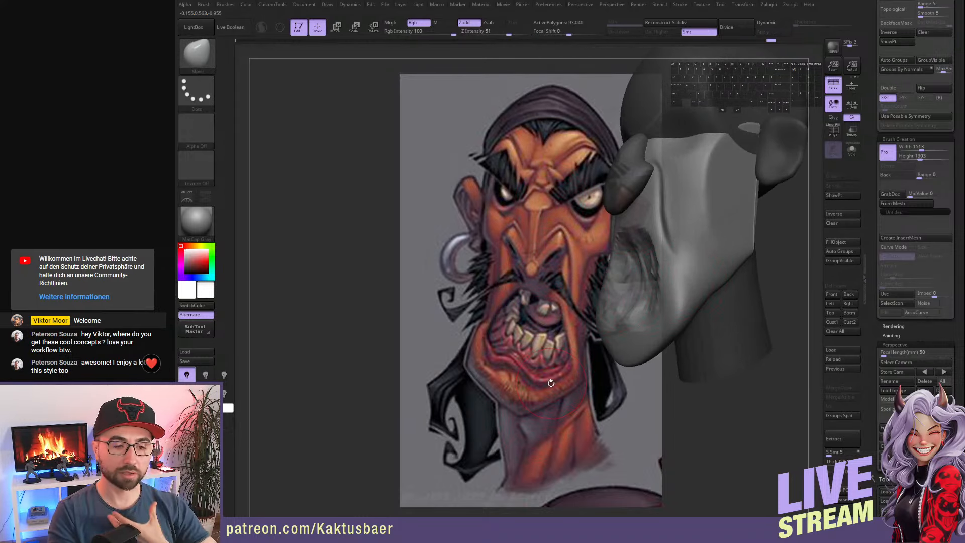
- Turn on backface masking and reshape the chin and the mouth's side rim with the Move brush
right_click_drag(659, 310, 654, 330)
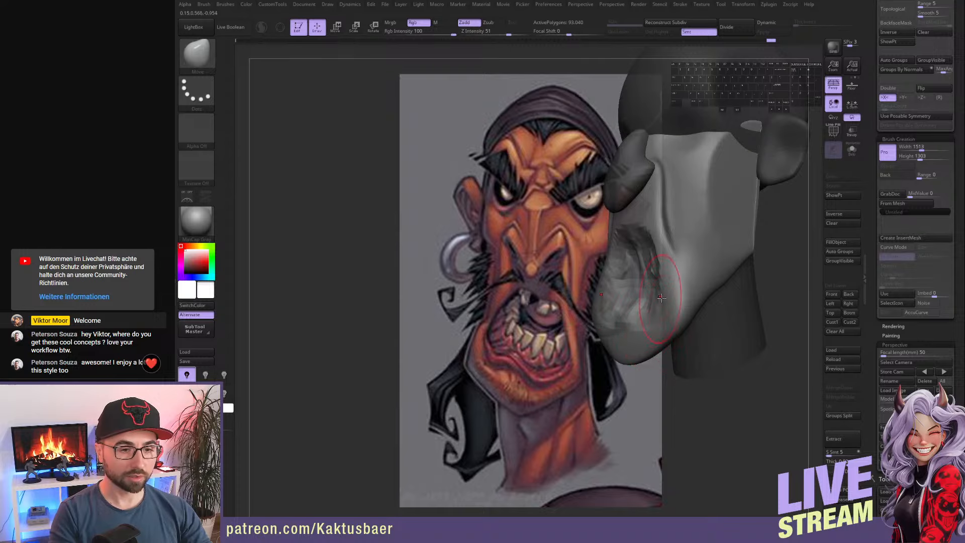
mouse_move(667, 296)
right_mouse_down("alt")
mouse_move(642, 266)
mouse_move(668, 286)
mouse_move(650, 283)
mouse_move(790, 276)
right_mouse_up("alt")
left_click_drag(873, 267, 875, 360)
left_click(896, 260)
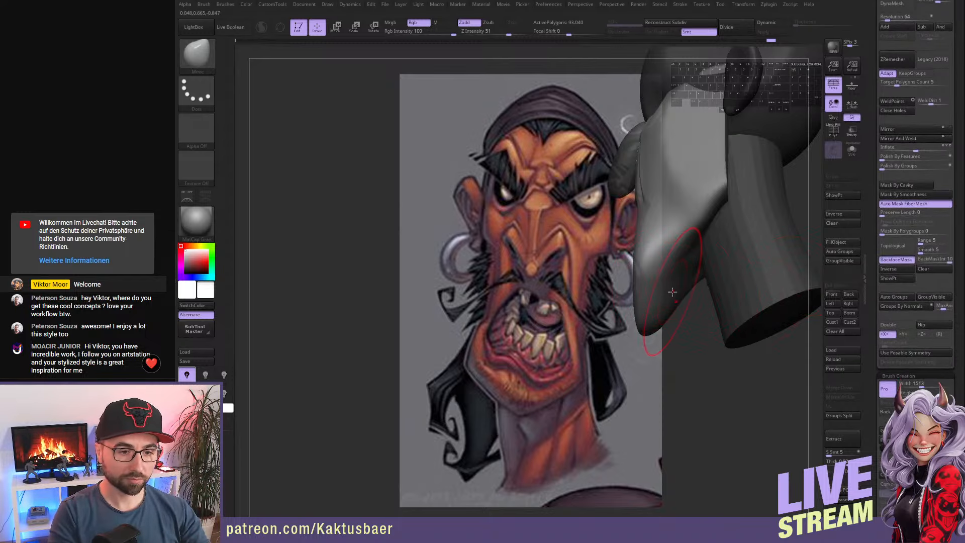
right_click_drag(671, 281, 677, 274)
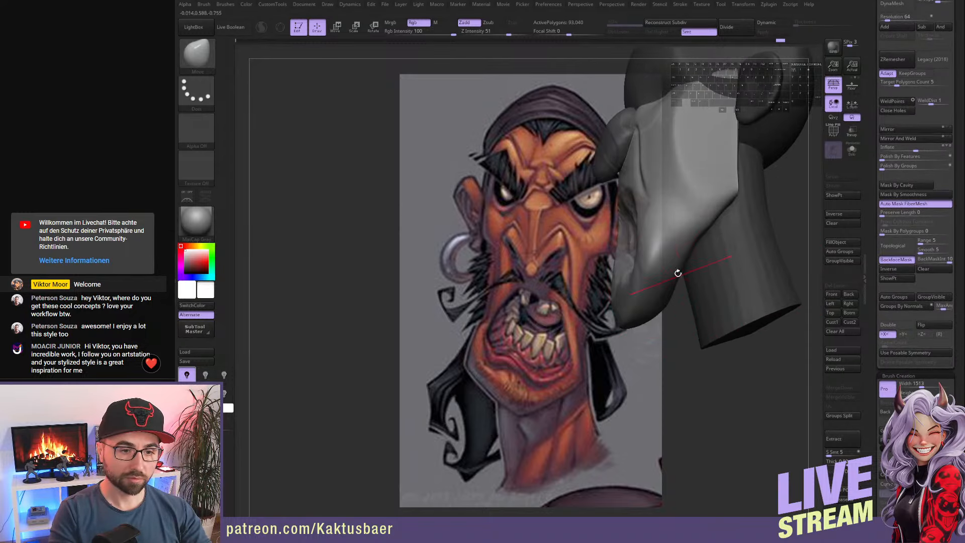
mouse_move(649, 290)
left_mouse_down()
mouse_move(625, 303)
mouse_move(644, 252)
left_mouse_up()
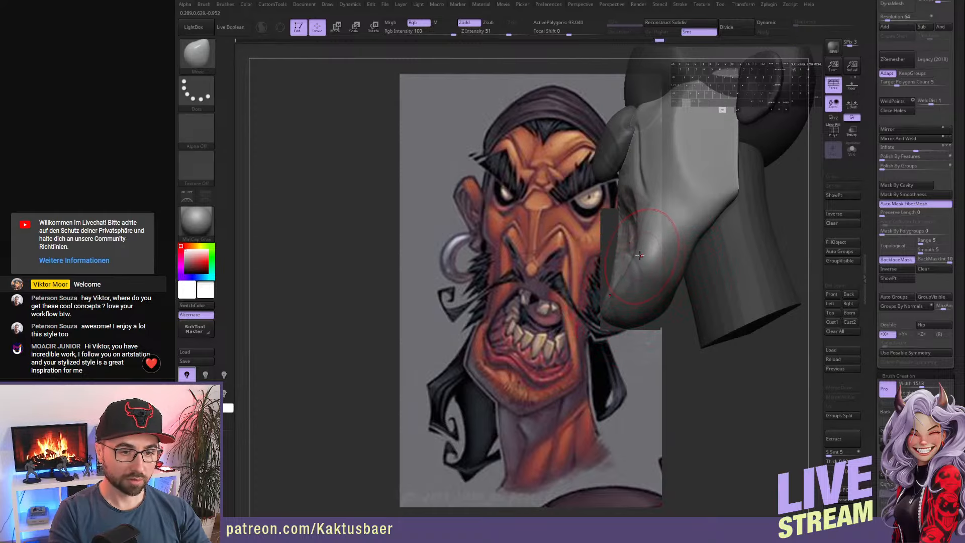
right_click_drag(643, 252, 642, 326, "alt")
left_click_drag(623, 262, 612, 260)
mouse_move(618, 260)
right_mouse_down("alt")
mouse_move(620, 290)
mouse_move(644, 305)
right_mouse_up("alt")
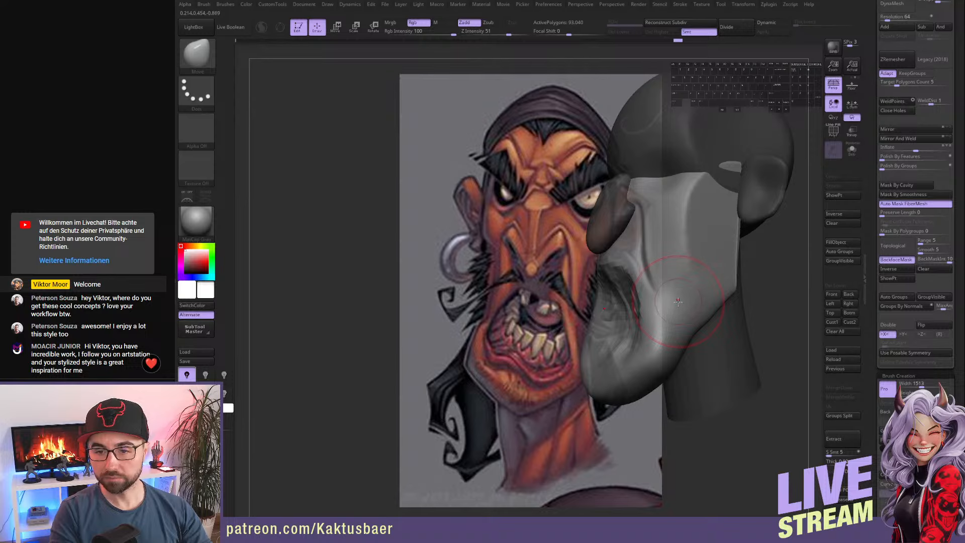
- Refine the cheek and the fold beside the mouth with the Move brush from several angles
mouse_move(678, 302)
right_mouse_down()
mouse_move(661, 283)
mouse_move(649, 297)
right_mouse_up()
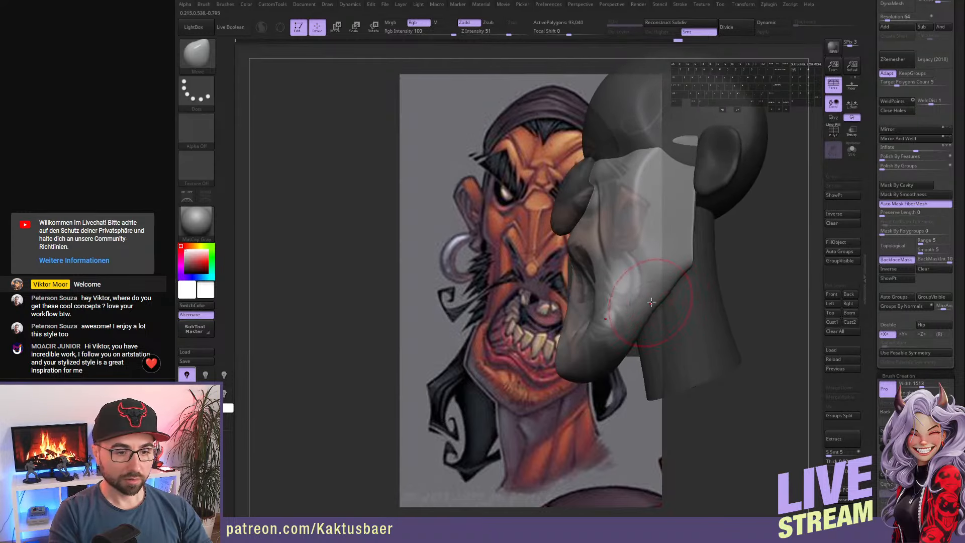
key("shift")
mouse_move(690, 229)
right_mouse_down()
mouse_move(698, 206)
mouse_move(654, 226)
mouse_move(664, 260)
mouse_move(709, 242)
right_mouse_up()
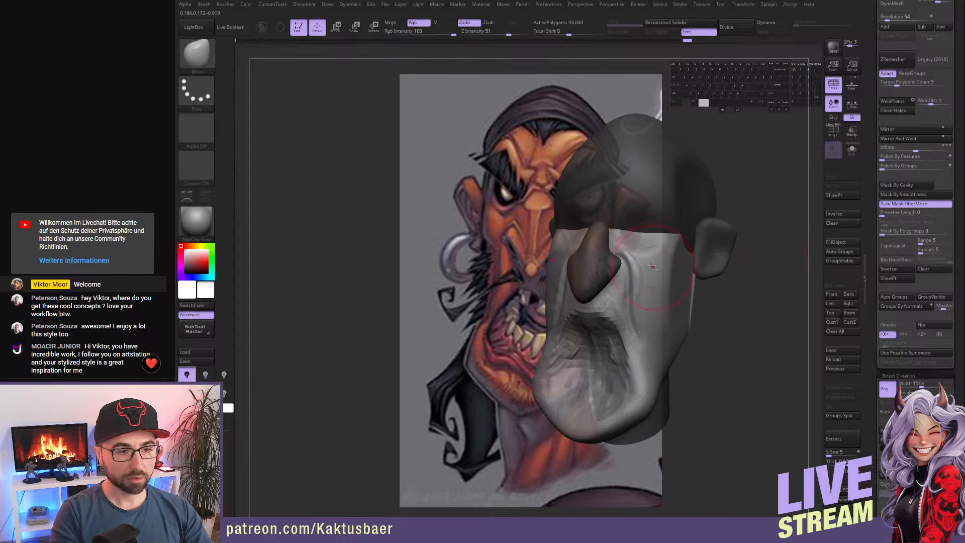
right_click_drag(768, 257, 721, 270)
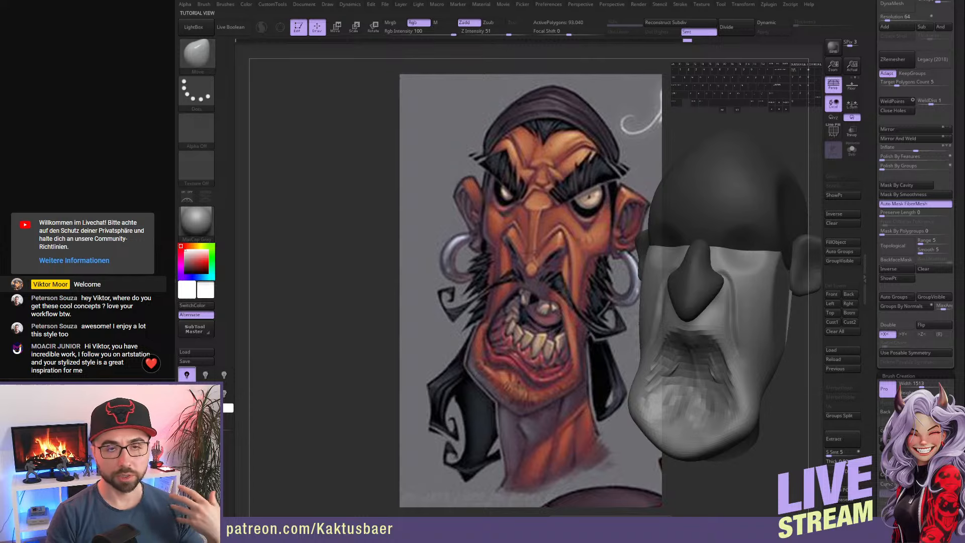
right_click_drag(769, 313, 691, 303, "alt")
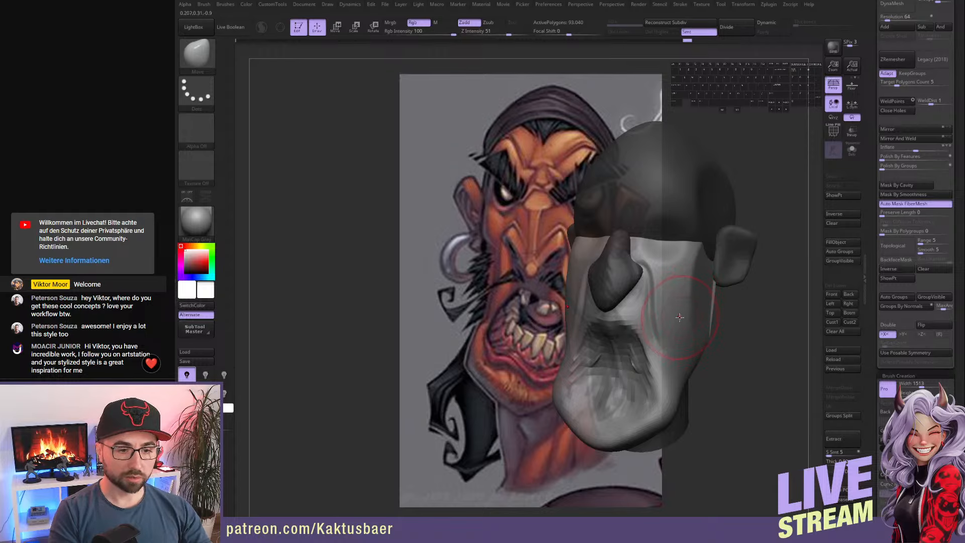
right_click_drag(676, 310, 689, 324, "alt")
key("s")
left_click_drag(673, 302, 664, 301)
right_click_drag(673, 301, 554, 292)
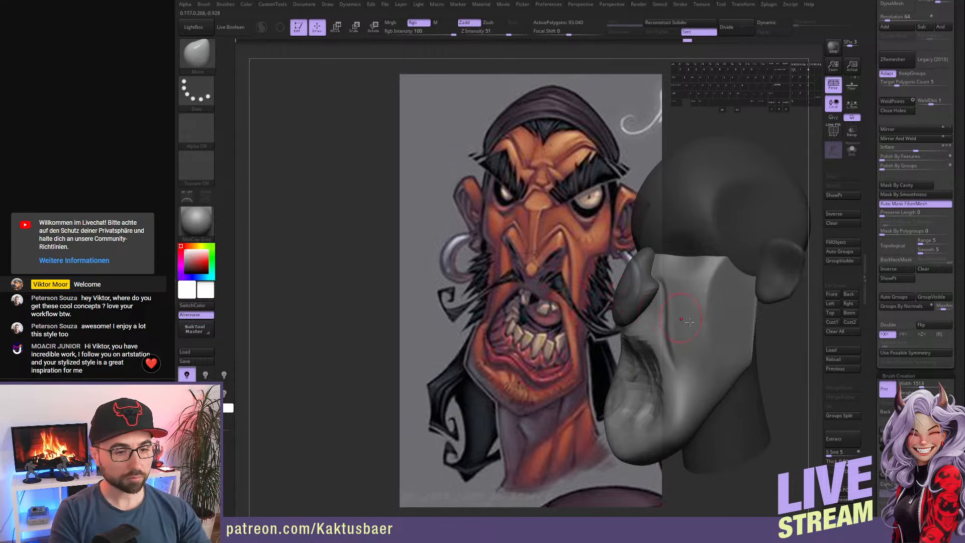
left_click_drag(561, 247, 555, 232, "alt")
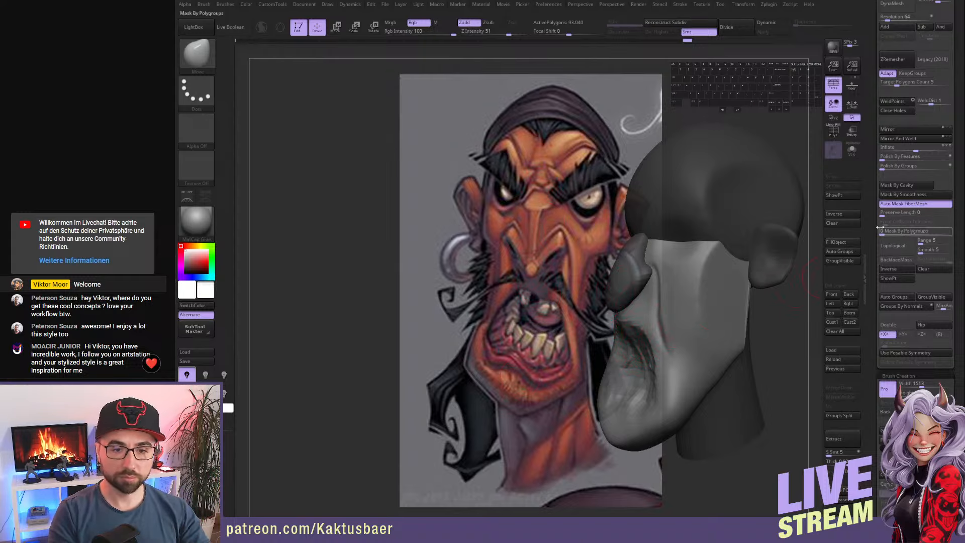
- Clear the mask and DynaMesh the head with Groups enabled at a resolution of 208
left_click_drag(789, 322, 789, 381, "ctrl")
scroll(880, 191, "up", 5)
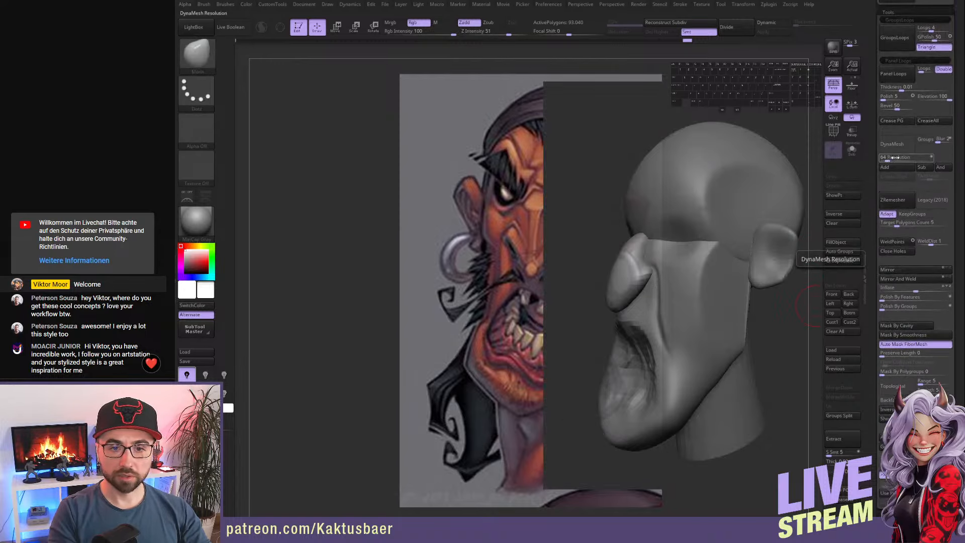
left_click(925, 143)
left_click(889, 160)
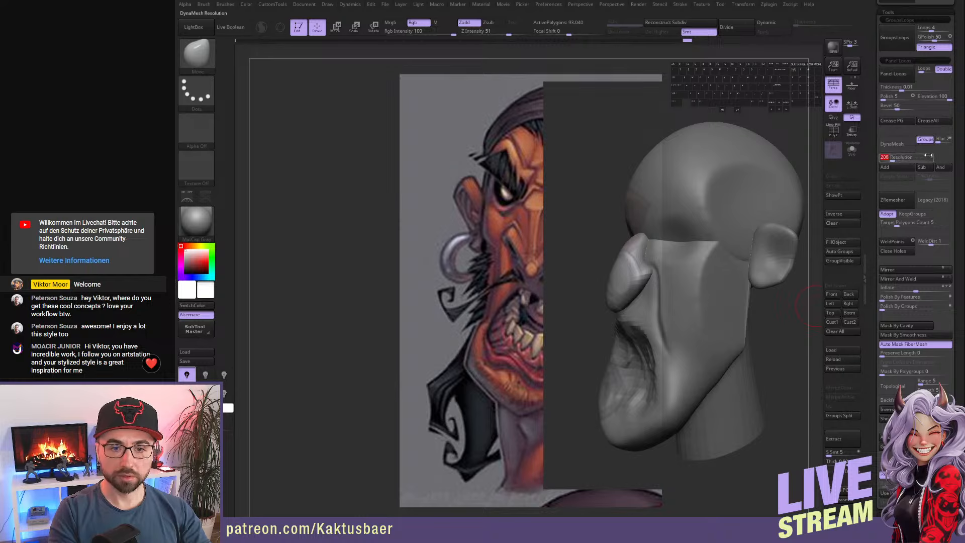
type("208")
key("Return")
left_click(897, 145)
- Deepen the mouth cavity and build up its surrounding rim with the ClayBuildup brush
right_click_drag(735, 285, 621, 315)
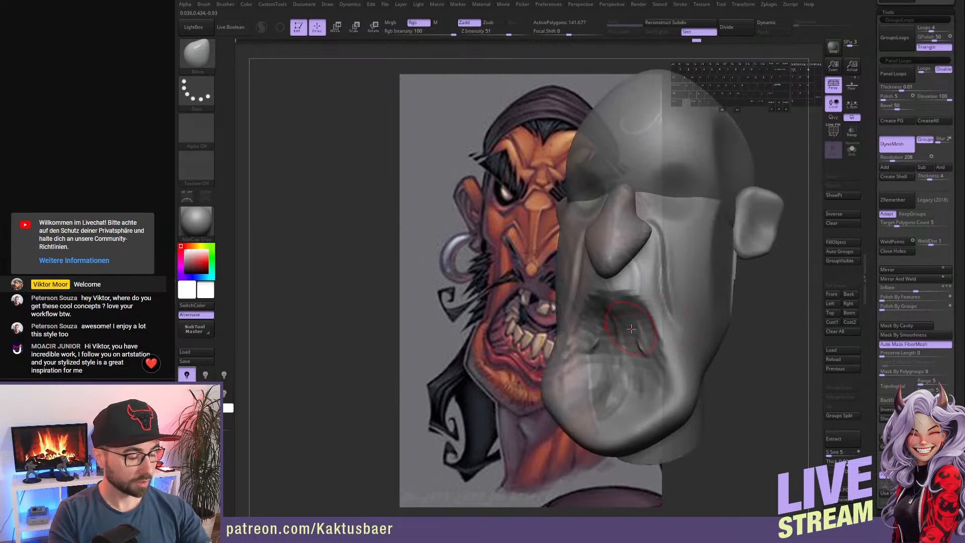
key("b")
key("c")
key("b")
mouse_move(611, 315)
left_mouse_down("alt")
mouse_move(622, 323)
mouse_move(614, 363)
mouse_move(626, 319)
mouse_move(593, 352)
mouse_move(618, 387)
mouse_move(591, 349)
mouse_move(636, 382)
mouse_move(581, 387)
mouse_move(623, 372)
left_mouse_up("alt")
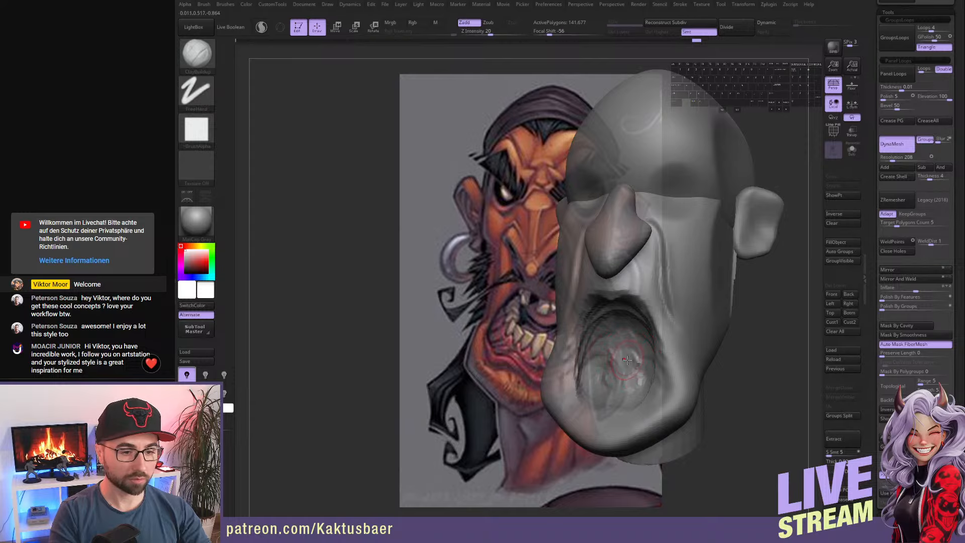
right_click_drag(627, 360, 615, 352)
left_click_drag(578, 327, 572, 395)
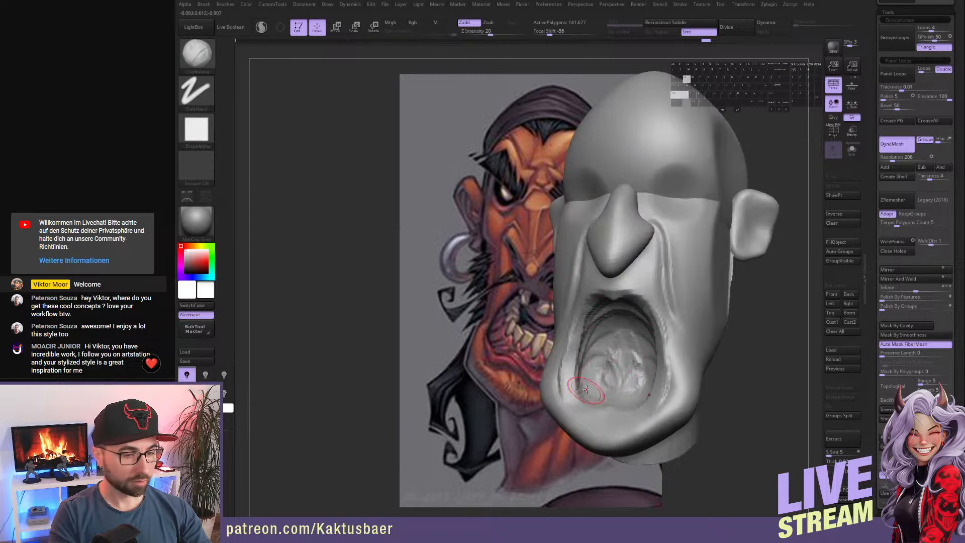
right_click_drag(636, 382, 727, 342, "alt")
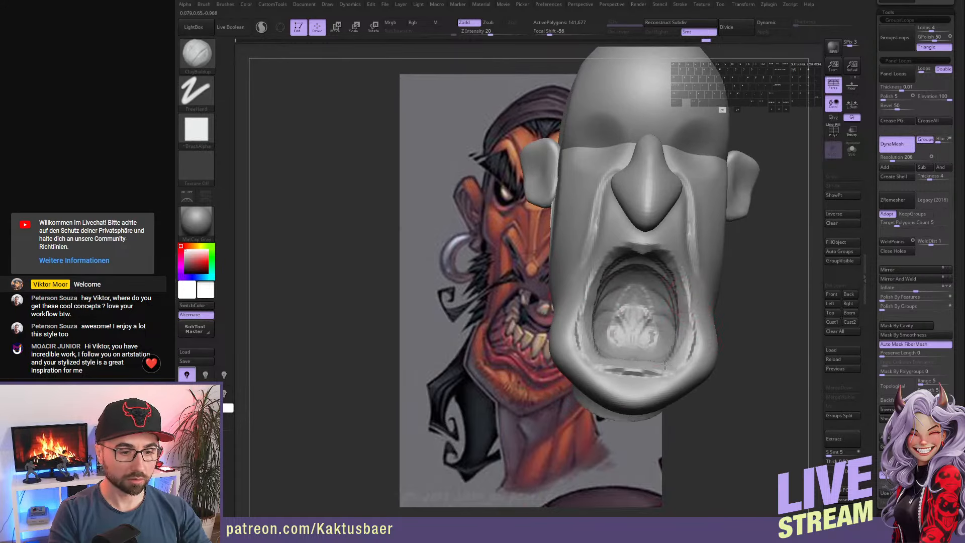
- Build up the lower mouth rim with the ClayBuildup brush, re-DynaMesh the head, and reshape the lower lip with the Move brush
mouse_move(665, 365)
left_mouse_down()
mouse_move(638, 371)
mouse_move(691, 350)
mouse_move(674, 369)
mouse_move(643, 376)
left_mouse_up()
left_click_drag(759, 285, 758, 320, "ctrl")
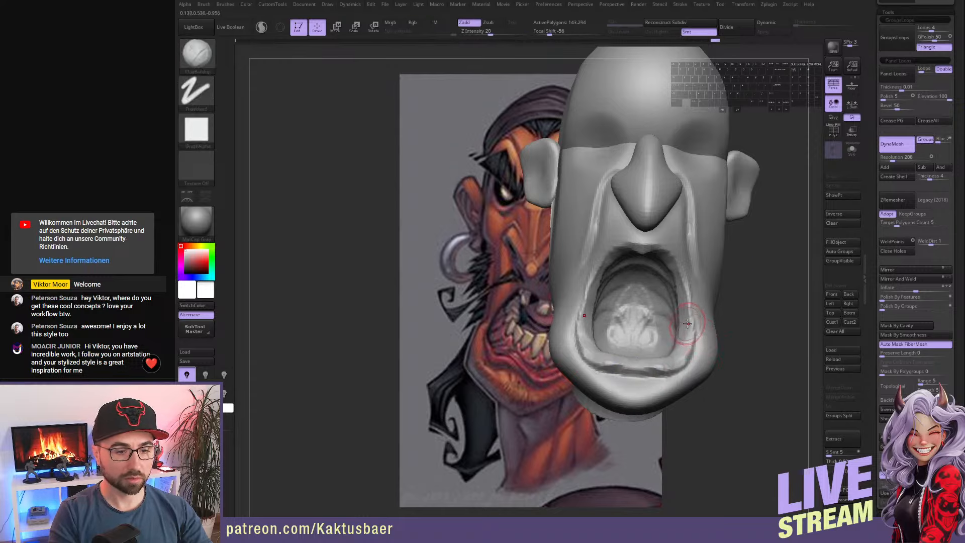
mouse_move(690, 331)
left_mouse_down()
mouse_move(662, 360)
mouse_move(672, 371)
mouse_move(661, 368)
left_mouse_up()
right_click_drag(669, 363, 647, 358)
key("s")
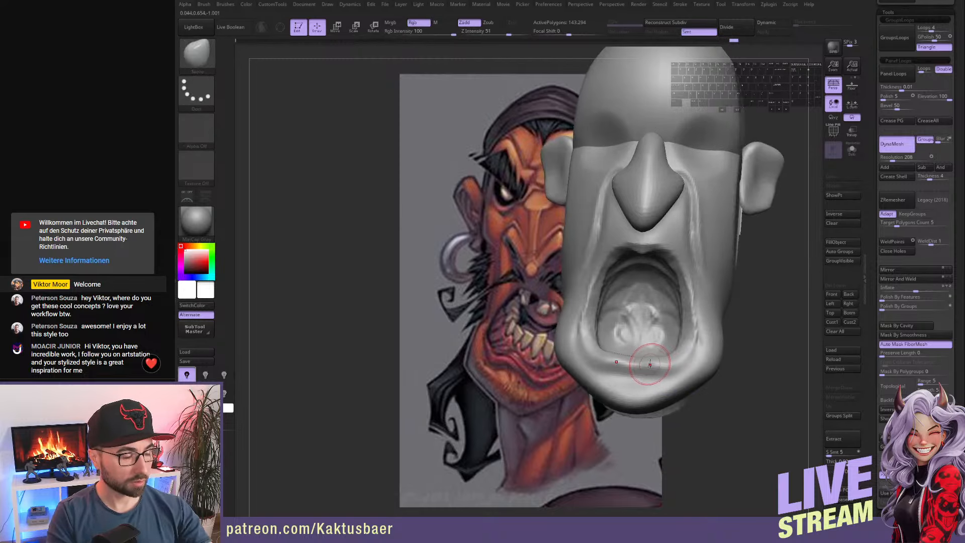
left_click_drag(635, 370, 633, 353)
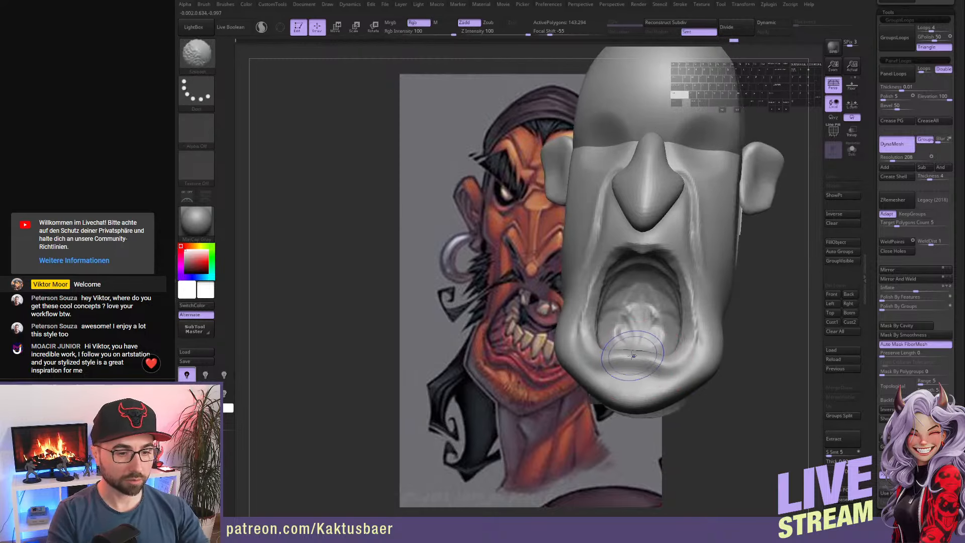
- Smooth the upper mouth rim and the inner surface of the mouth cavity
mouse_move(687, 287)
left_mouse_down("shift")
mouse_move(657, 248)
mouse_move(670, 265)
left_mouse_up("shift")
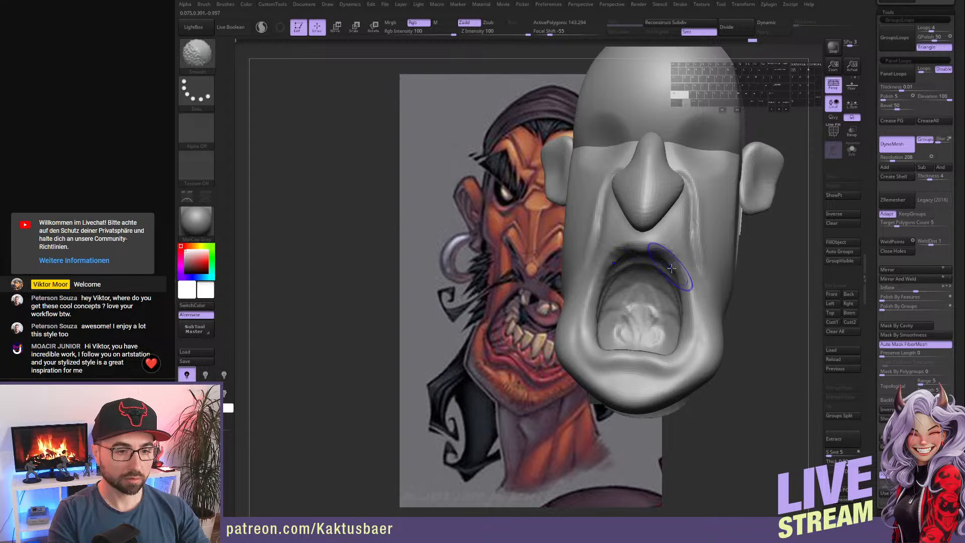
right_click_drag(676, 261, 674, 268)
mouse_move(665, 259)
left_mouse_down("shift")
mouse_move(685, 274)
mouse_move(663, 278)
mouse_move(620, 321)
left_mouse_up("shift")
right_click_drag(648, 329, 631, 333)
mouse_move(629, 332)
left_mouse_down("shift")
mouse_move(637, 338)
mouse_move(655, 320)
mouse_move(641, 345)
left_mouse_up("shift")
key("s")
mouse_move(646, 332)
right_mouse_down()
mouse_move(626, 317)
mouse_move(653, 288)
mouse_move(651, 271)
mouse_move(669, 277)
mouse_move(686, 259)
right_mouse_up()
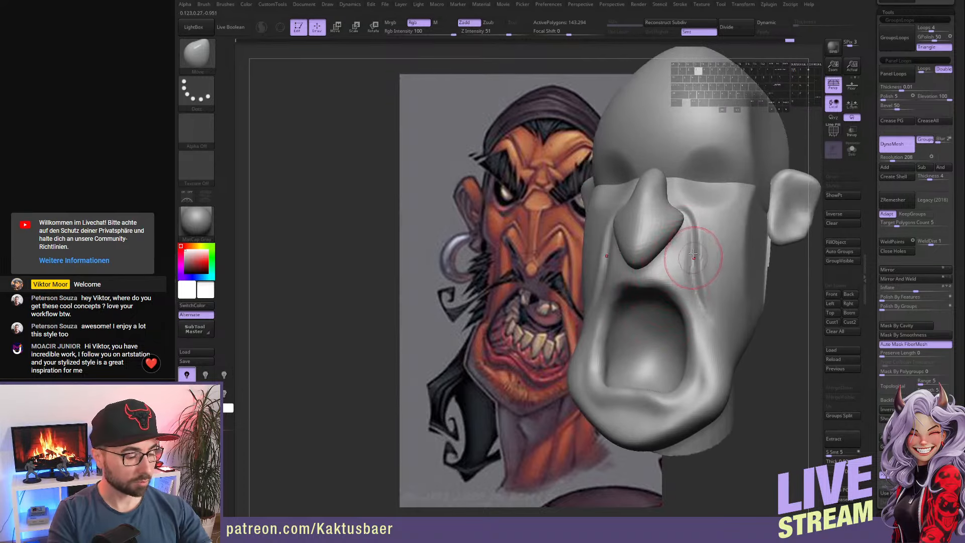
- Select the ClayBuildup brush and try to isolate the face polygroup with a mask in Transpose mode
key("b")
key("c")
key("b")
key("w")
key("q")
key("w")
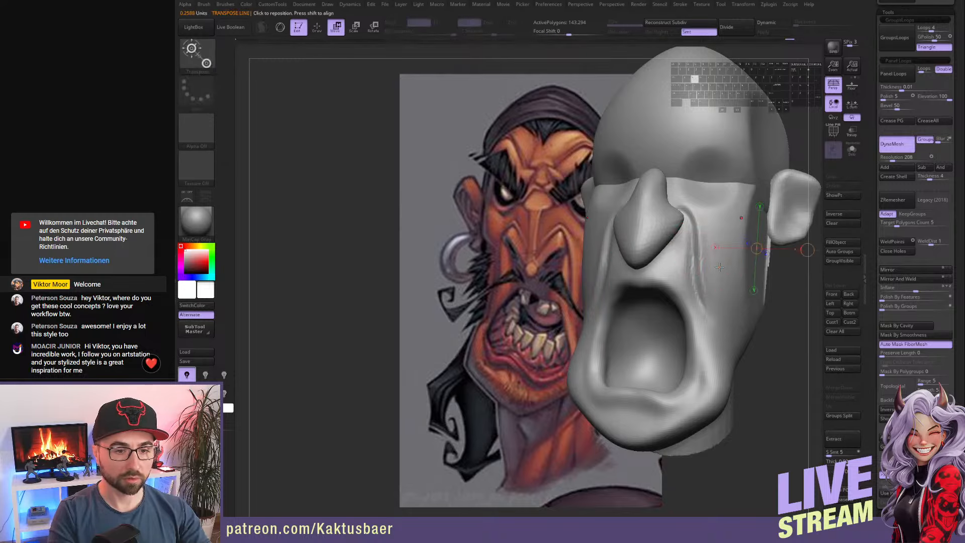
key("q")
right_click_drag(714, 271, 699, 280)
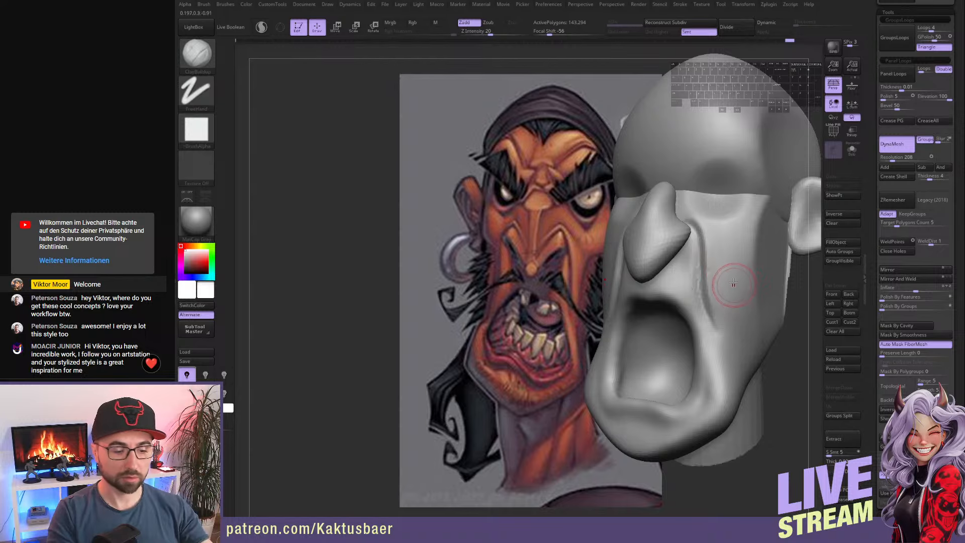
key("w")
key("y")
key("q")
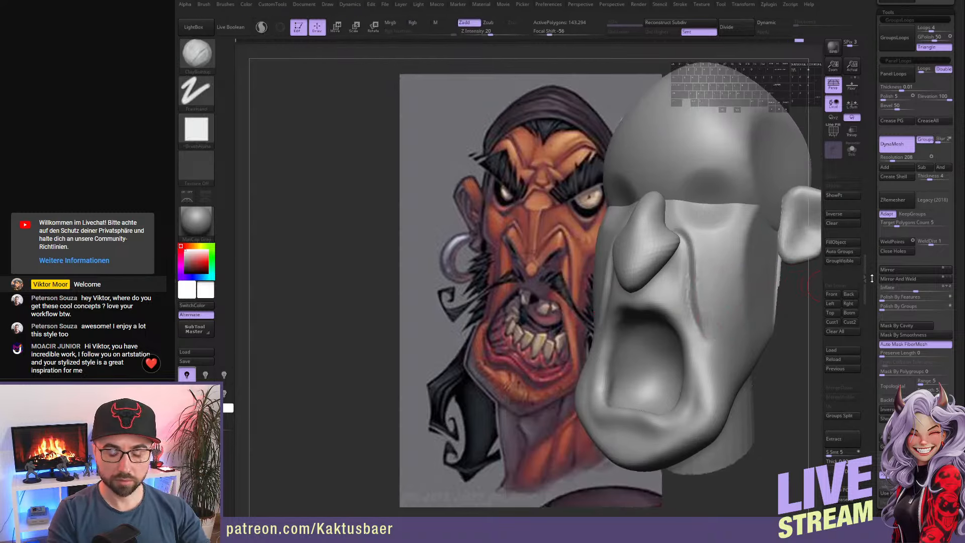
- Display the polyframe, mask everything except the face polygroup, and hide the polyframe again
left_click_drag(873, 278, 872, 287)
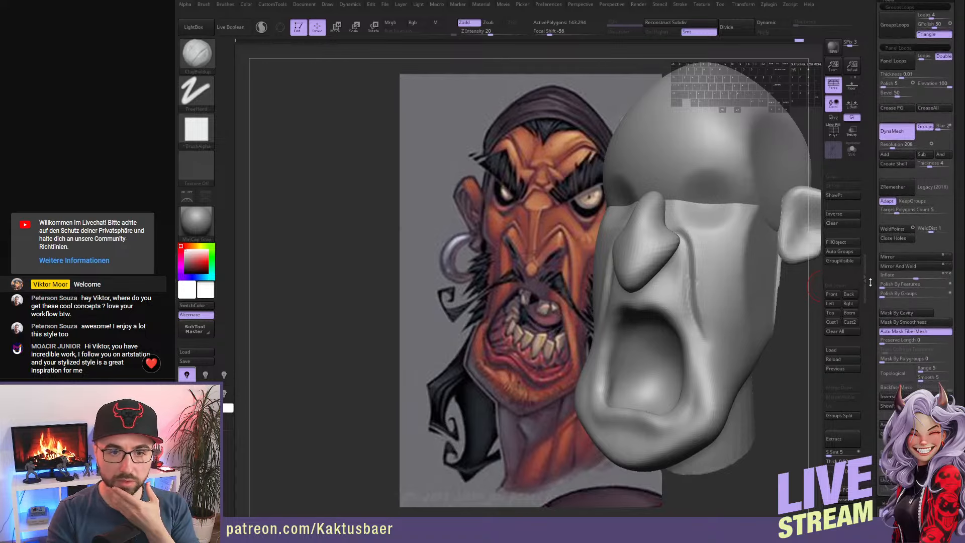
left_click(835, 133)
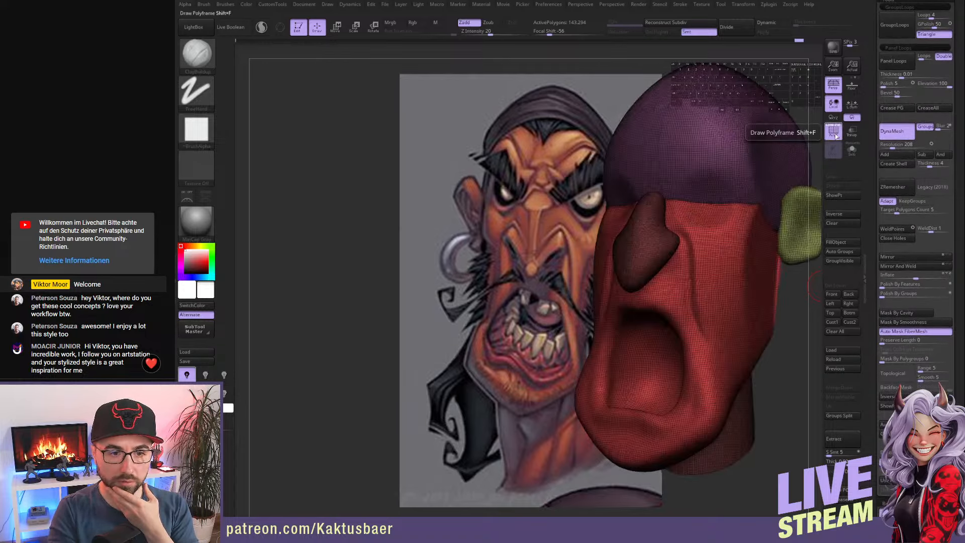
right_click_drag(760, 283, 741, 290)
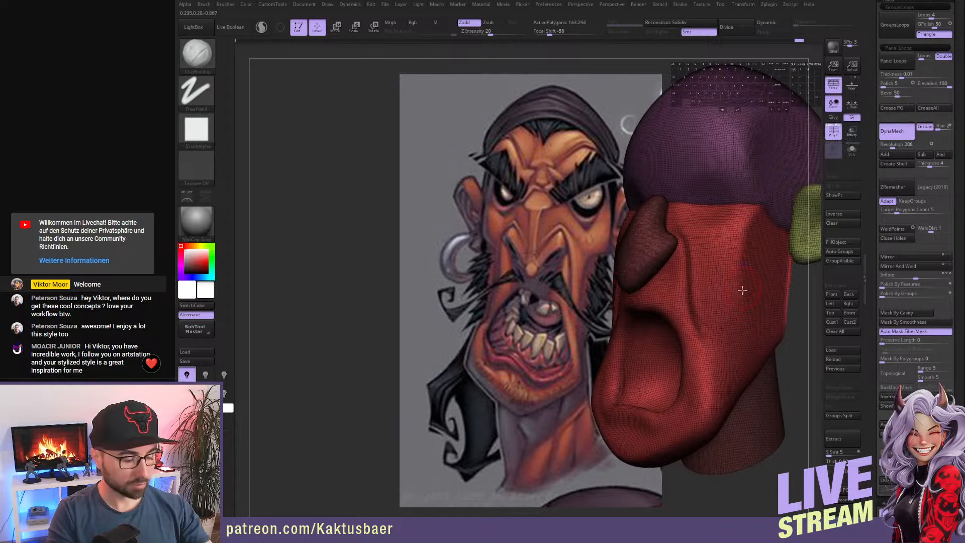
key("w")
left_click(746, 335, "ctrl")
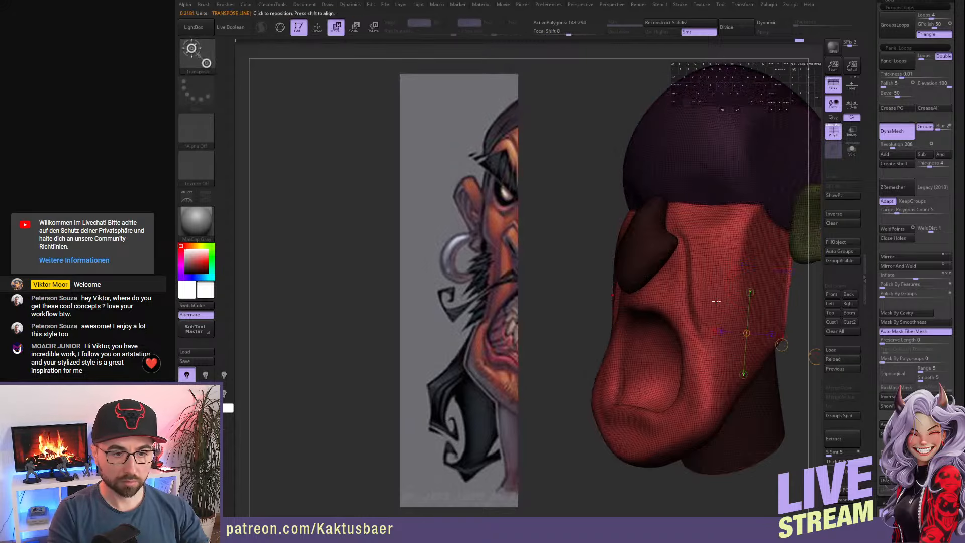
key("q")
left_click(834, 133)
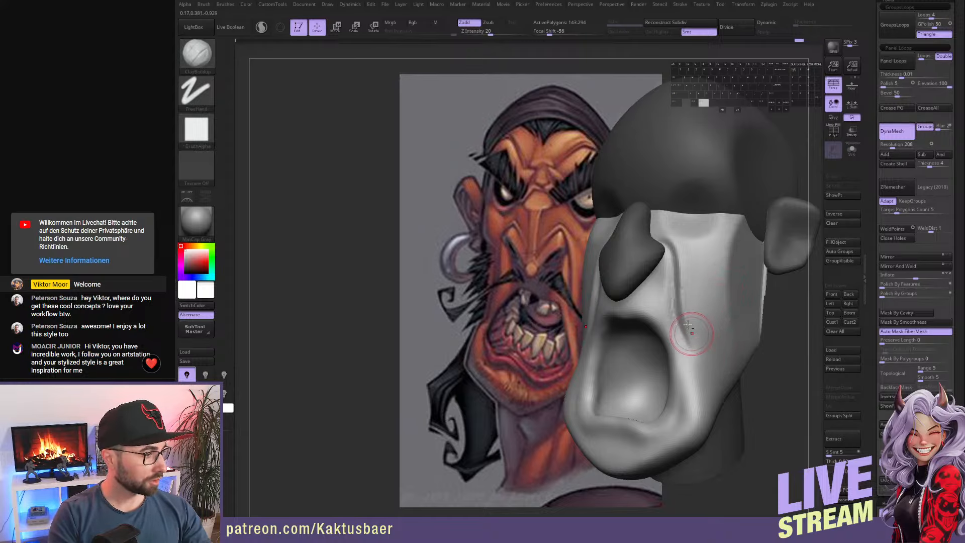
- Sculpt the fold running from the nostril to the mouth corner with the ClayBuildup brush and smooth the strokes
right_click_drag(688, 327, 670, 302, "alt")
right_click_drag(670, 302, 677, 332, "alt")
mouse_move(660, 281)
left_mouse_down()
mouse_move(651, 262)
mouse_move(647, 305)
left_mouse_up()
left_click_drag(653, 261, 656, 343, "alt")
right_click_drag(656, 322, 705, 326, "alt")
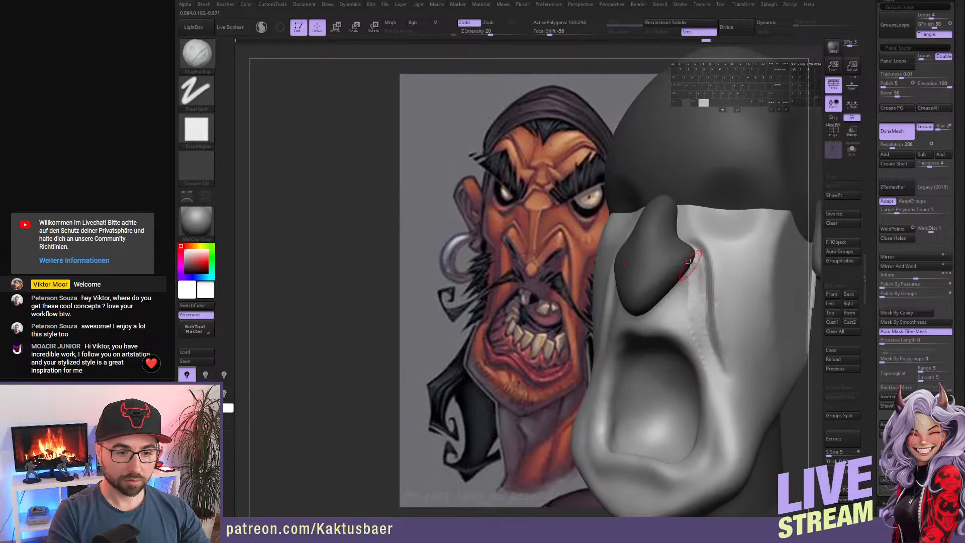
key("shift")
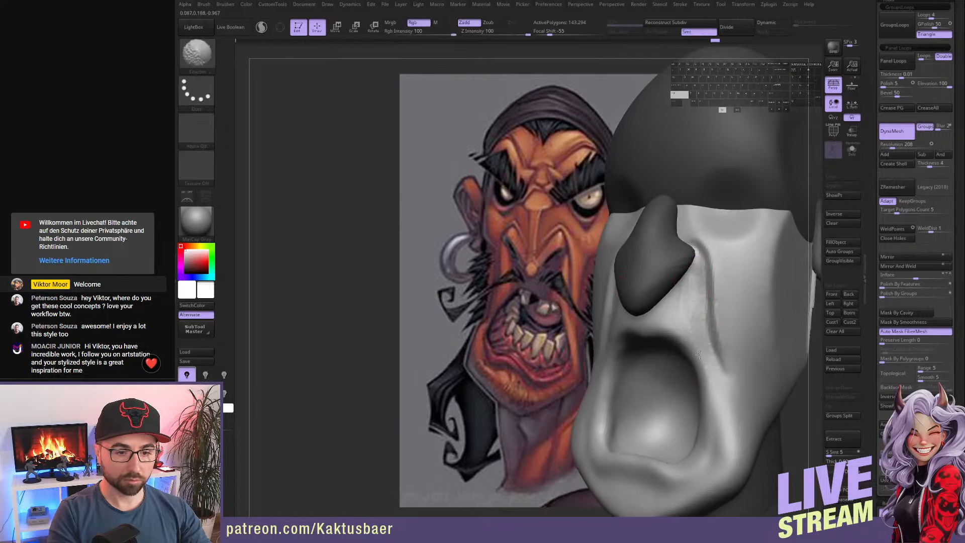
left_click_drag(699, 355, 712, 383, "shift")
mouse_move(717, 375)
right_mouse_down("alt")
mouse_move(700, 369)
mouse_move(687, 313)
right_mouse_up("alt")
right_click_drag(697, 289, 736, 306)
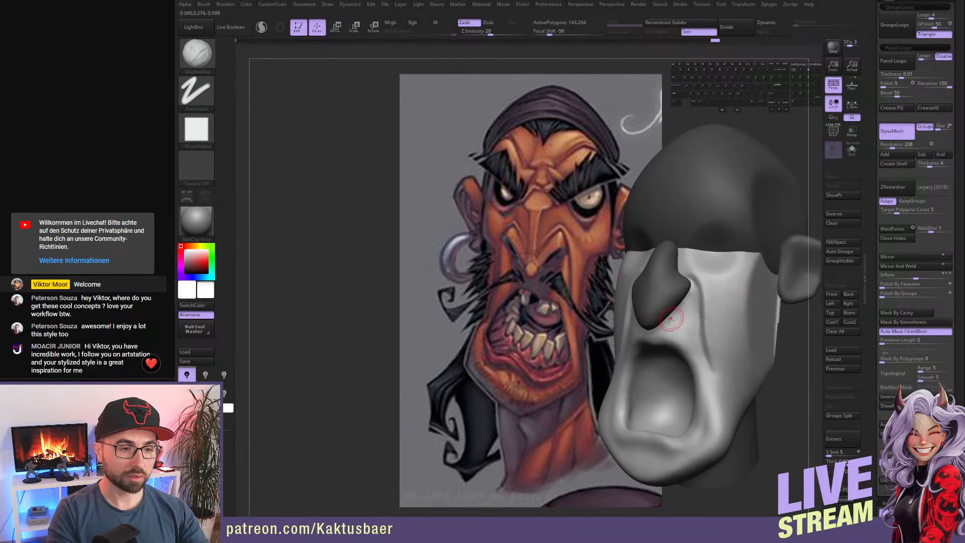
- Carve a sunken cheek hollow below the cheekbone and build up the cheek fold beside it with the ClayBuildup brush
right_click_drag(733, 327, 709, 324)
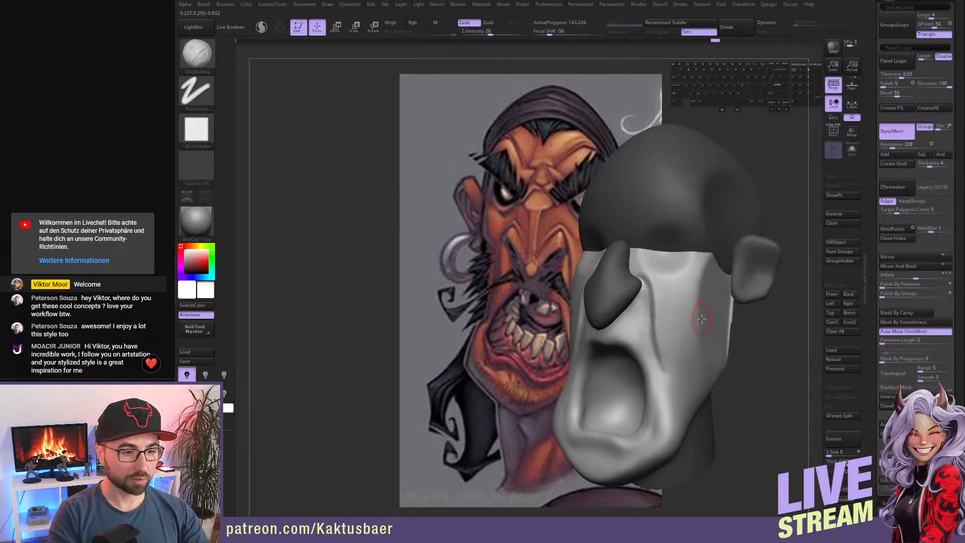
mouse_move(687, 322)
left_mouse_down("alt")
mouse_move(712, 307)
mouse_move(689, 343)
mouse_move(692, 369)
mouse_move(716, 306)
left_mouse_up("alt")
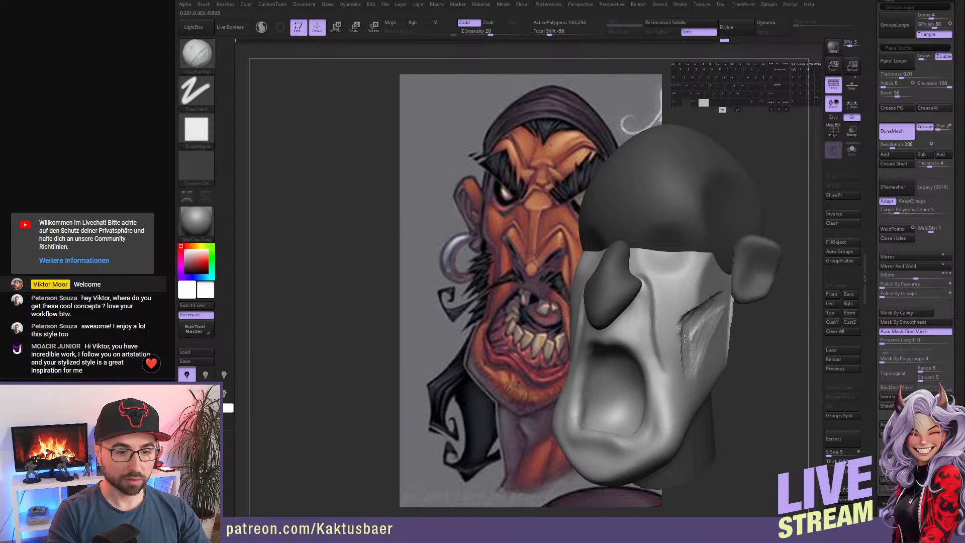
right_click_drag(684, 338, 736, 313)
left_click_drag(727, 315, 741, 413)
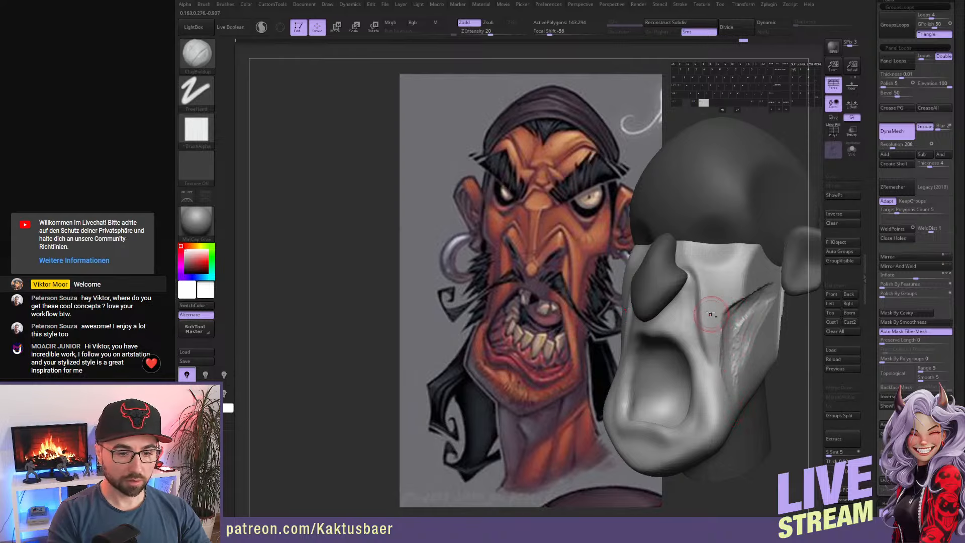
left_click_drag(714, 289, 729, 396)
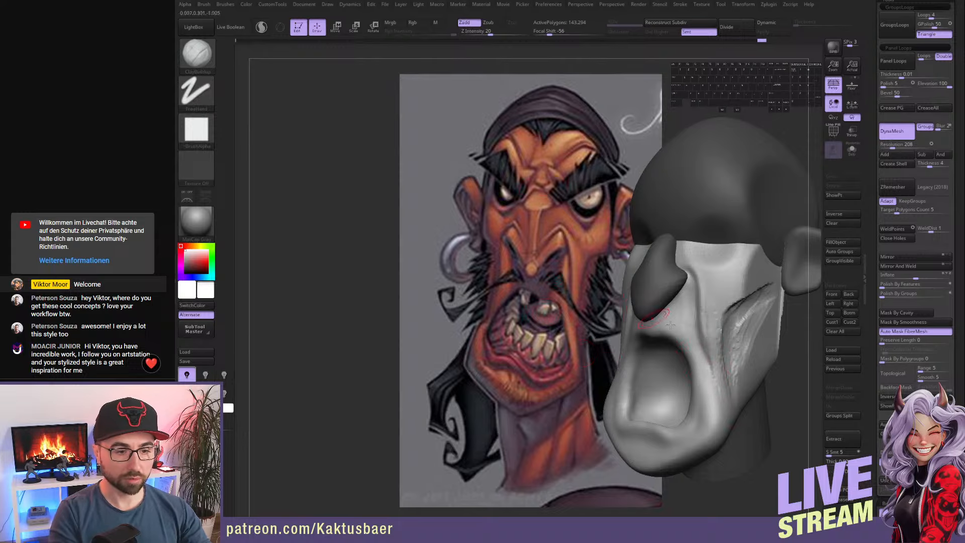
- Cut a crease along the fold beside the mouth with the DamStandard brush and soften its lower end
key("b")
key("d")
key("s")
left_click_drag(705, 348, 709, 369)
left_click_drag(705, 359, 707, 401)
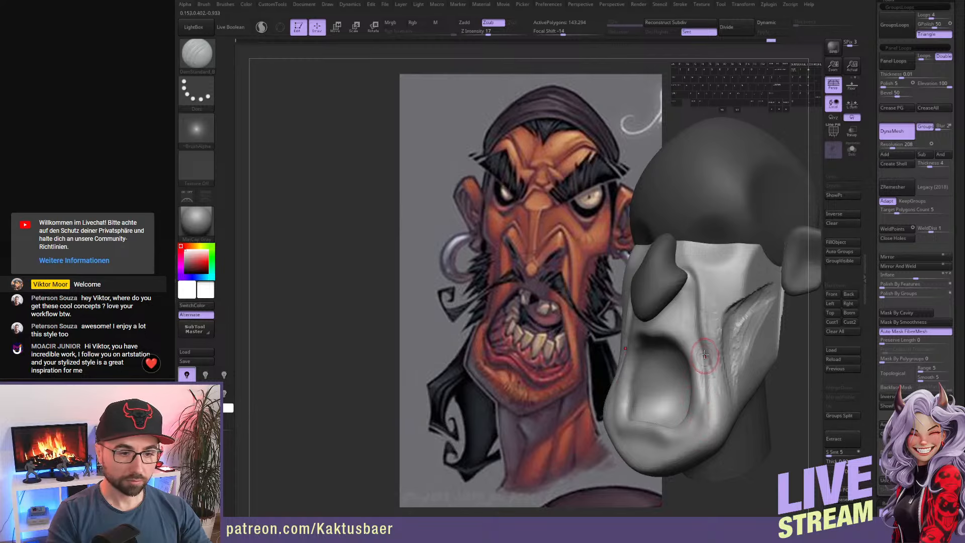
mouse_move(703, 339)
left_mouse_down()
mouse_move(705, 392)
mouse_move(707, 362)
left_mouse_up()
left_click_drag(708, 363, 720, 388, "shift")
right_click_drag(747, 328, 742, 325)
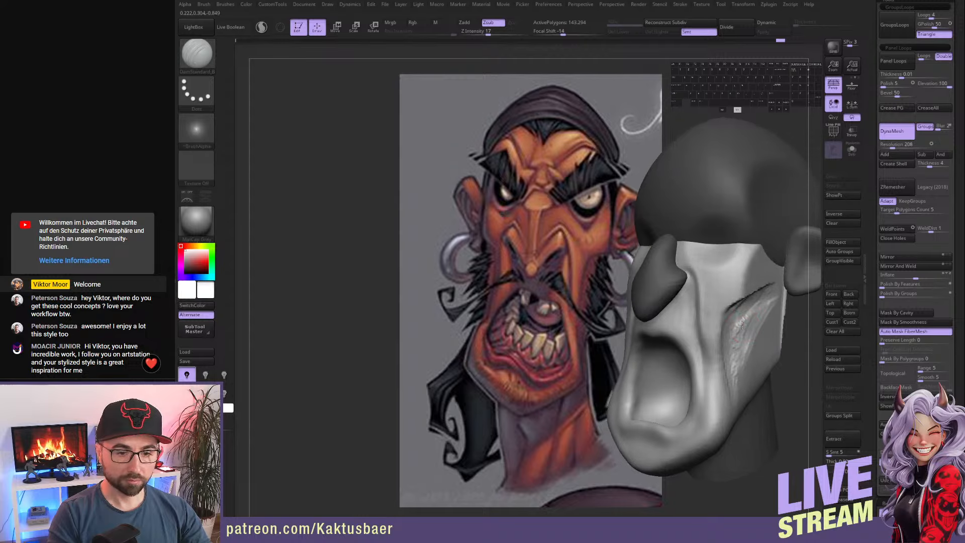
- Overlay the head in front view on the reference and pull the cheekbone contour inward with the Move brush
key("b")
key("m")
key("v")
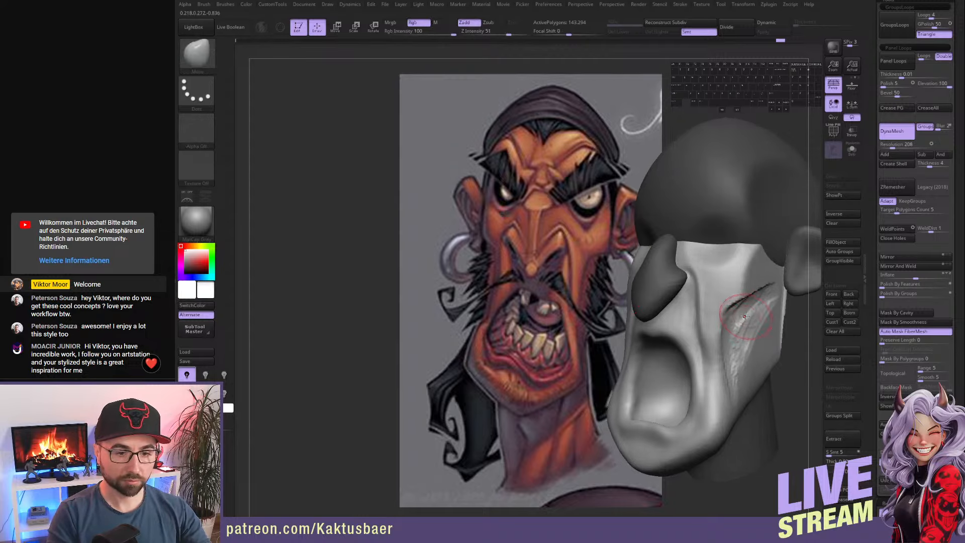
left_click(832, 296)
key("shift+z")
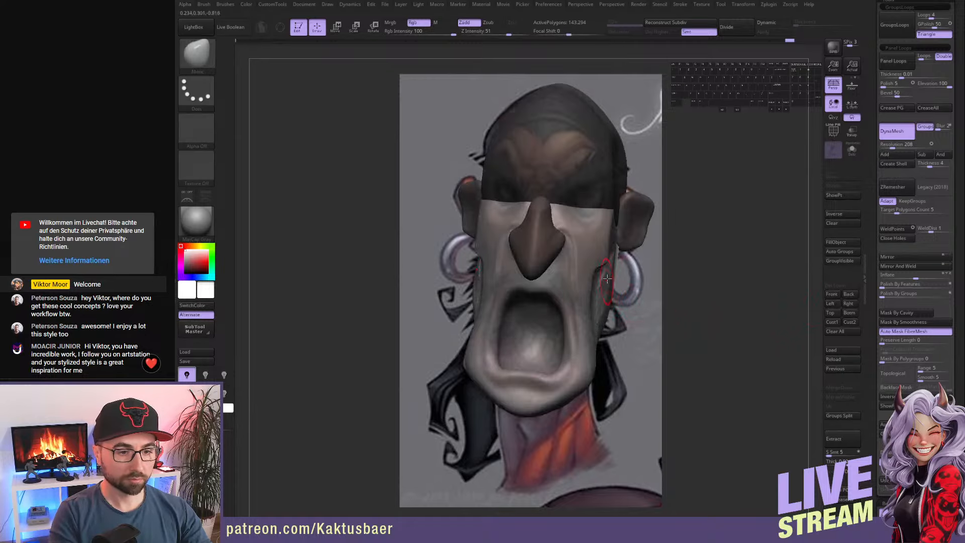
left_click_drag(606, 267, 596, 266)
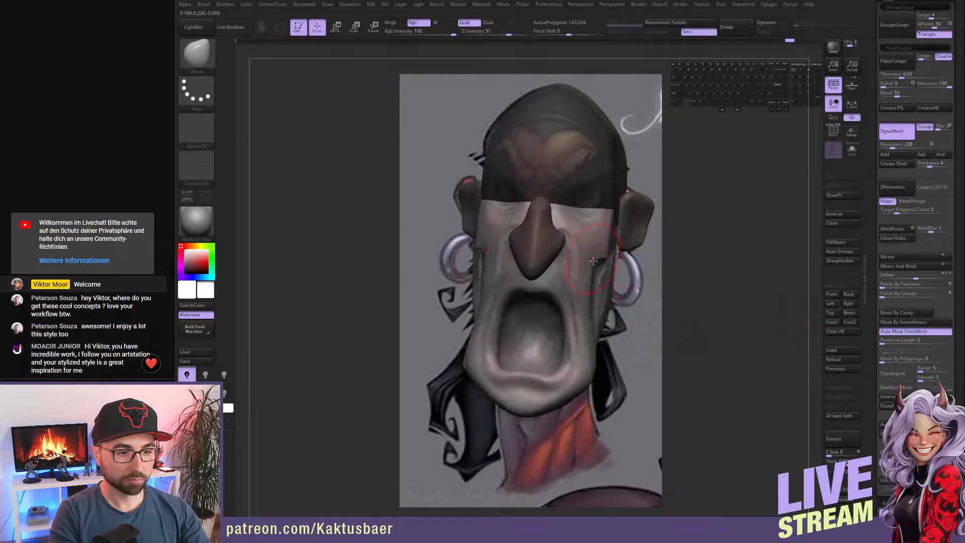
key("s")
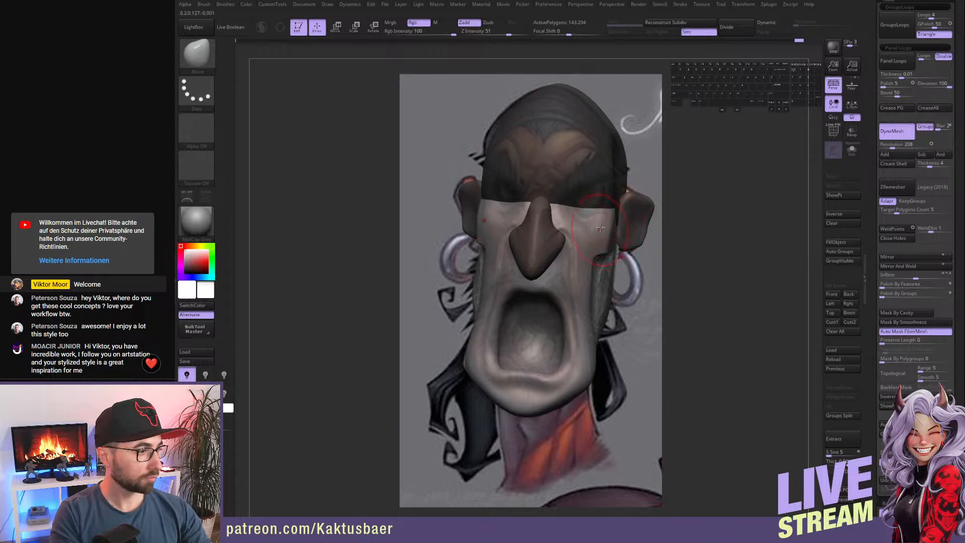
- Smooth the hollow beneath the cheekbone and turn off the reference overlay
right_click_drag(601, 262, 571, 264)
left_click_drag(605, 266, 619, 277, "shift")
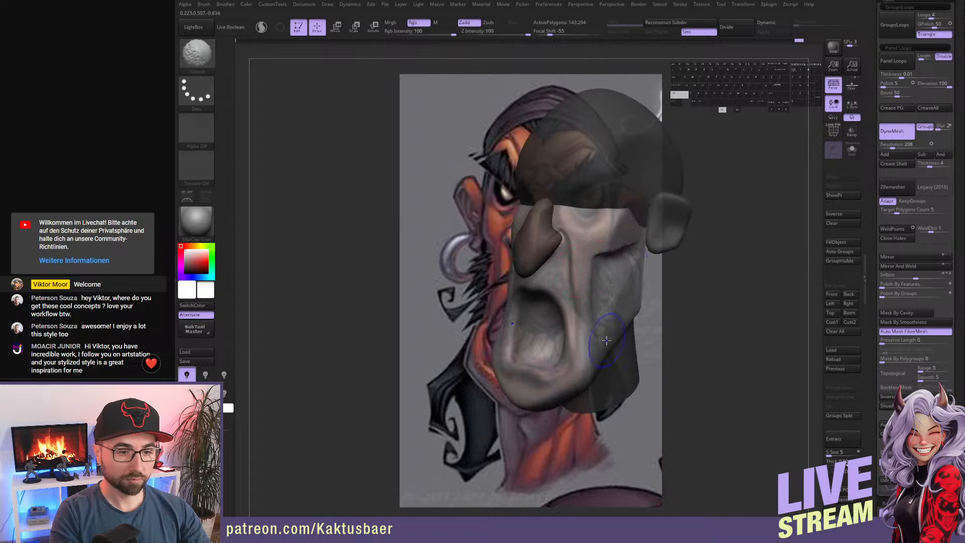
left_click_drag(607, 341, 609, 336, "shift")
key("shift+z")
right_click_drag(703, 299, 717, 318, "alt")
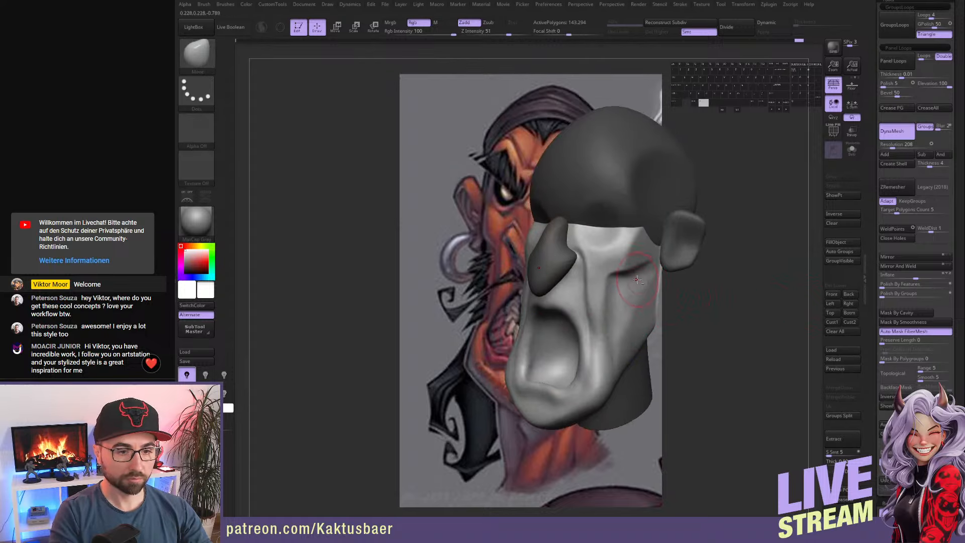
right_click_drag(638, 280, 697, 299, "alt")
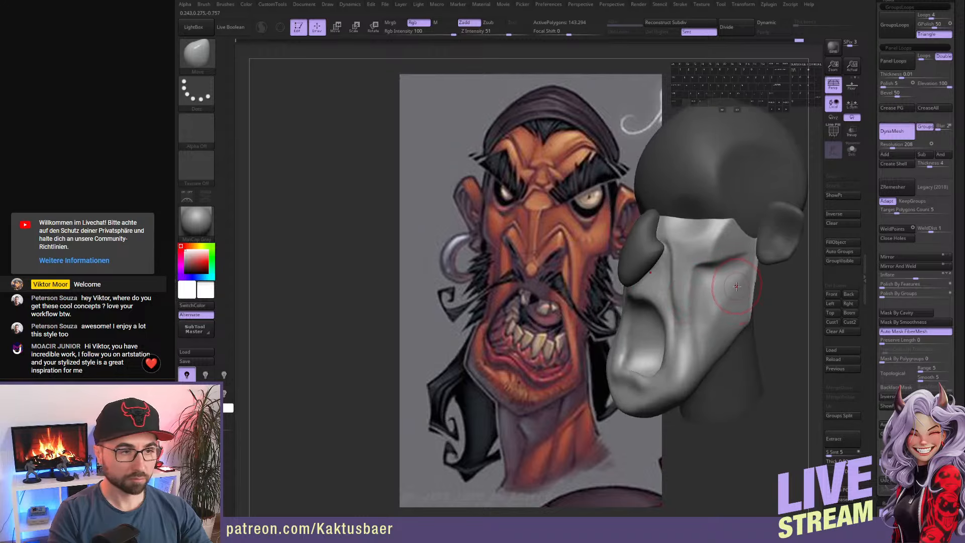
- Refine the sunken cheek with ClayBuildup strokes and smooth it towards the jaw from several angles
key("b")
key("c")
key("b")
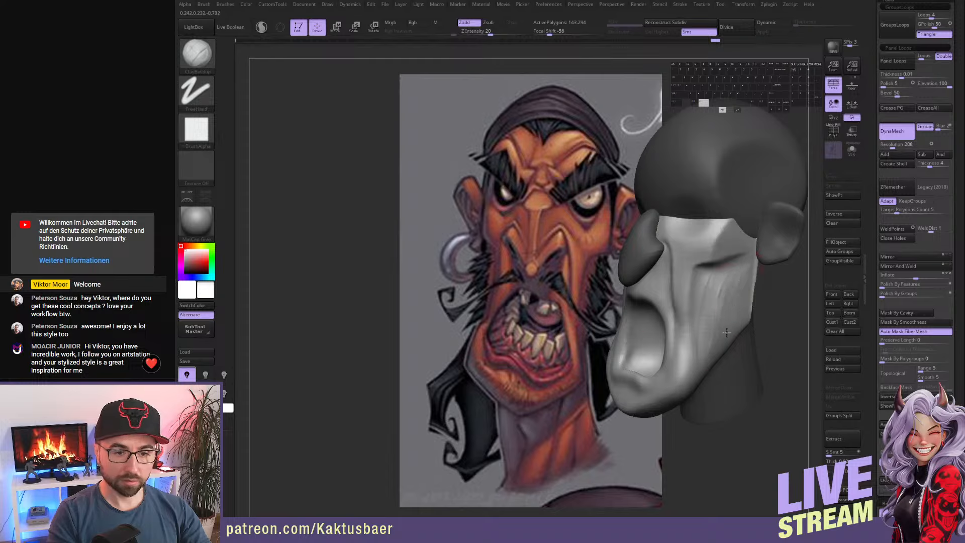
key("shift")
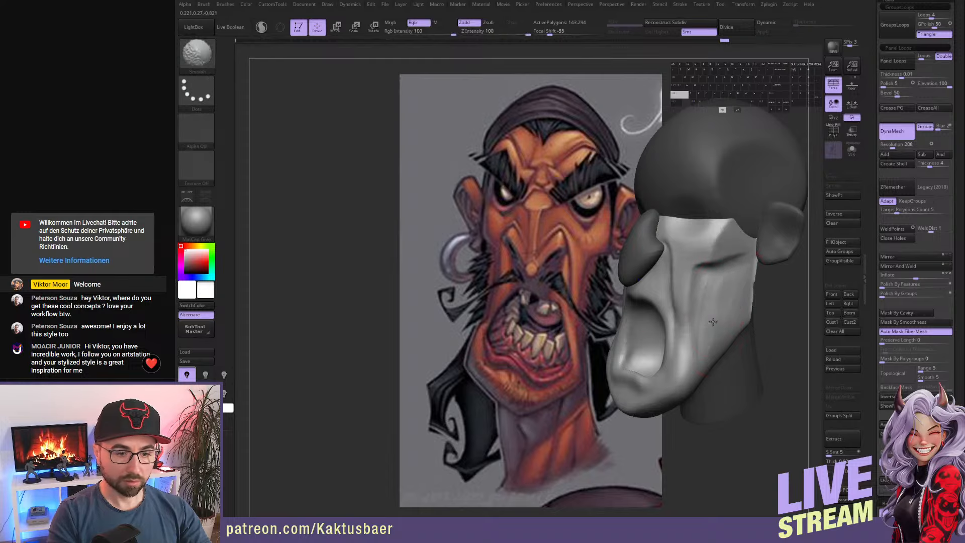
left_click_drag(713, 322, 740, 280, "shift")
right_click_drag(740, 279, 674, 285)
mouse_move(737, 297)
left_mouse_down("shift")
mouse_move(738, 279)
mouse_move(732, 312)
left_mouse_up("shift")
right_click_drag(732, 307, 703, 257)
left_click_drag(717, 291, 718, 325, "shift")
mouse_move(718, 322)
right_mouse_down()
mouse_move(724, 287)
mouse_move(714, 307)
right_mouse_up()
- Switch to the Move brush, adjust its draw size, and refine the jawline below the cheek
key("b")
key("m")
key("v")
key("s")
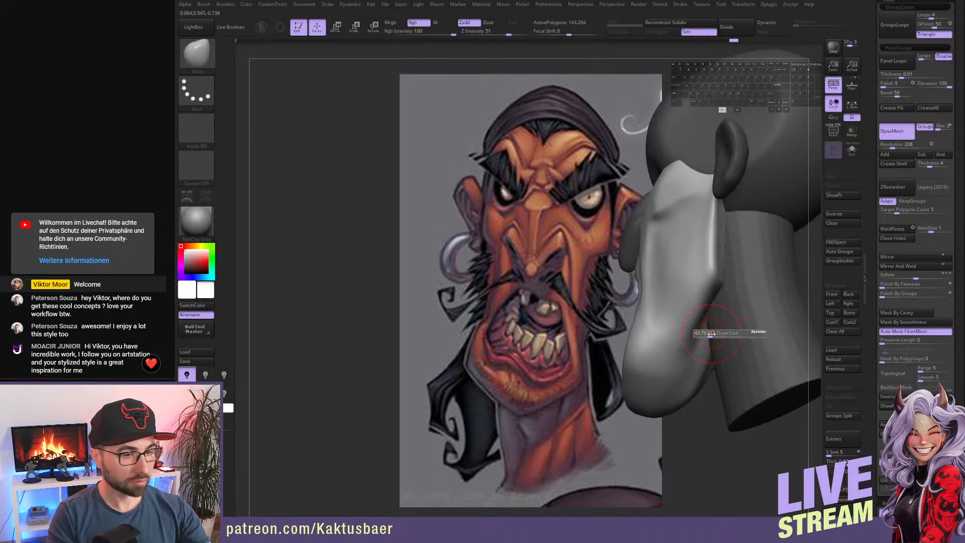
left_click_drag(711, 333, 722, 333)
right_click_drag(706, 333, 722, 329)
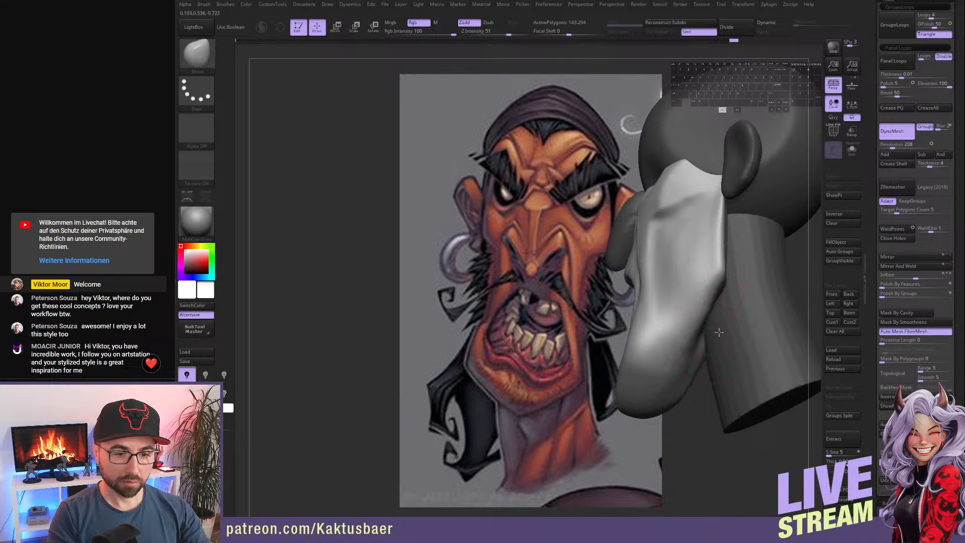
- Carve the crease around the mouth corner and below the lower lip with the DamStandard brush
key("b")
key("d")
key("s")
right_click_drag(712, 329, 716, 281)
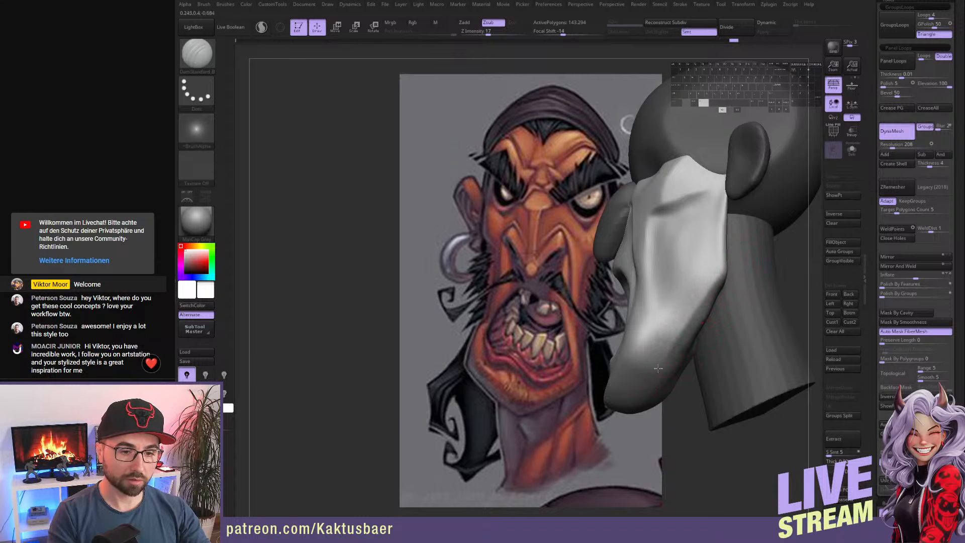
mouse_move(719, 279)
right_mouse_down()
mouse_move(692, 284)
mouse_move(678, 267)
right_mouse_up()
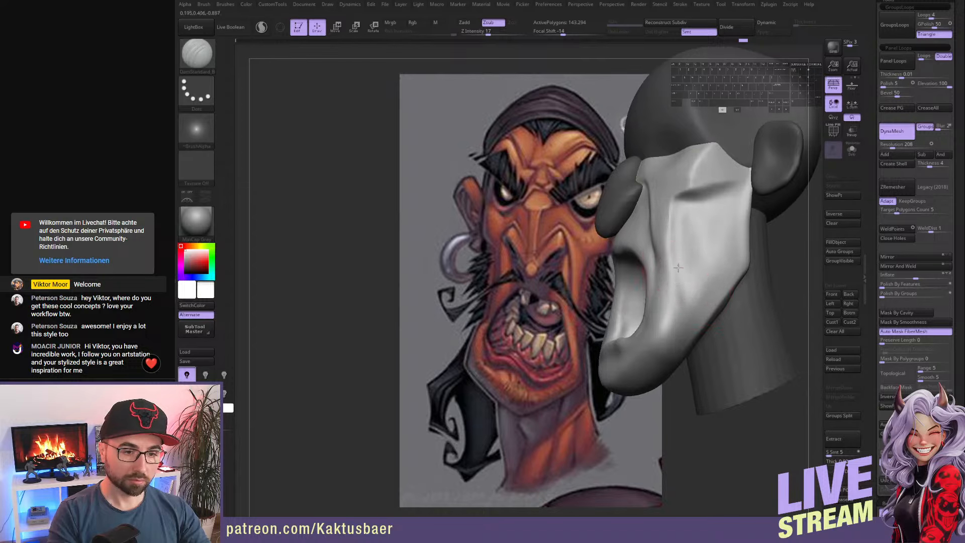
mouse_move(659, 355)
right_mouse_down()
mouse_move(700, 315)
mouse_move(675, 328)
right_mouse_up()
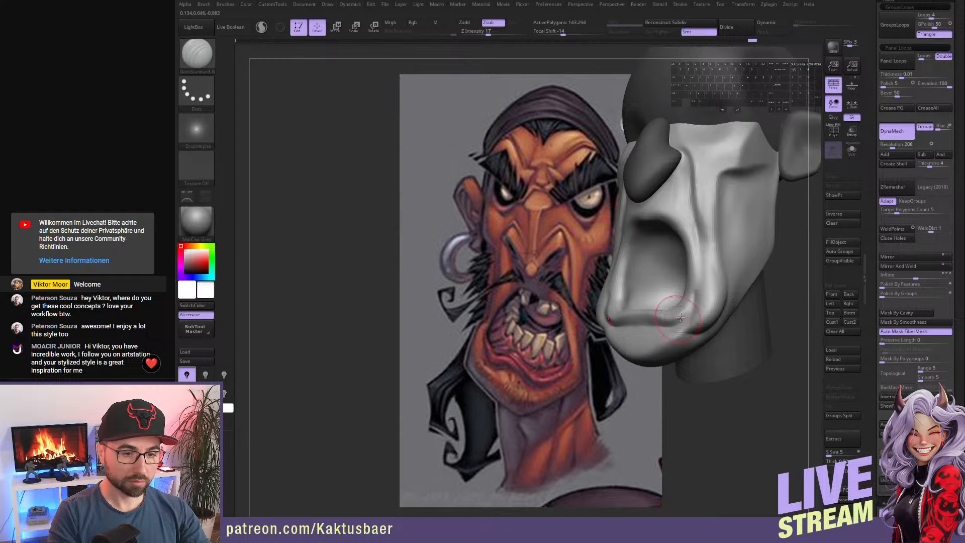
- Build up the chin below the lower lip with ClayBuildup strokes
key("3")
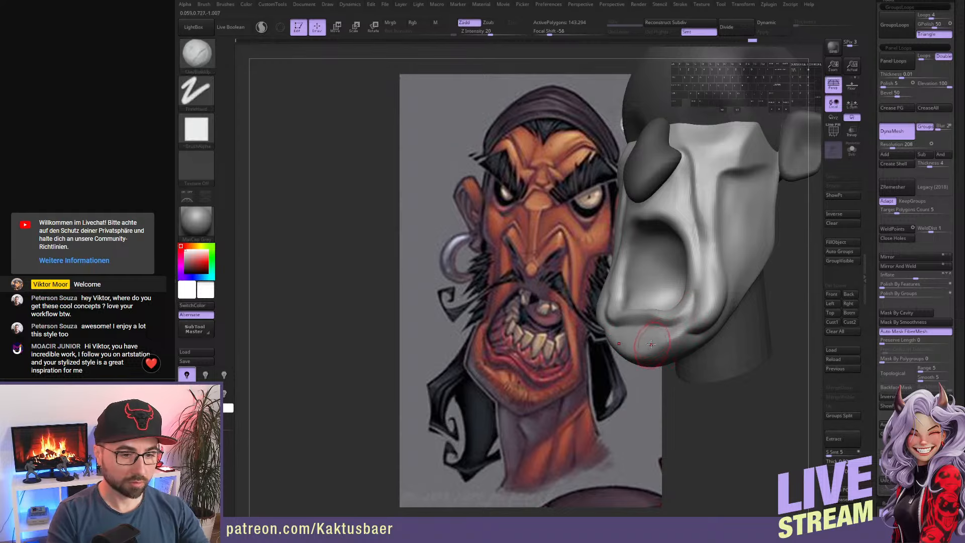
left_click_drag(635, 338, 644, 353)
right_click_drag(662, 357, 683, 319)
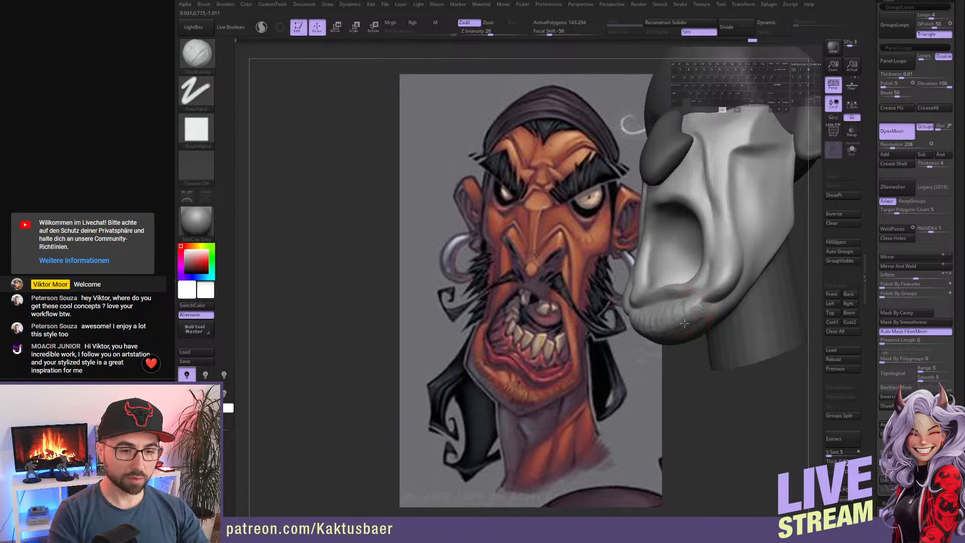
right_click_drag(685, 323, 691, 312)
- Reshape the chin with a resized Move brush and smooth out the clay strokes
key("1")
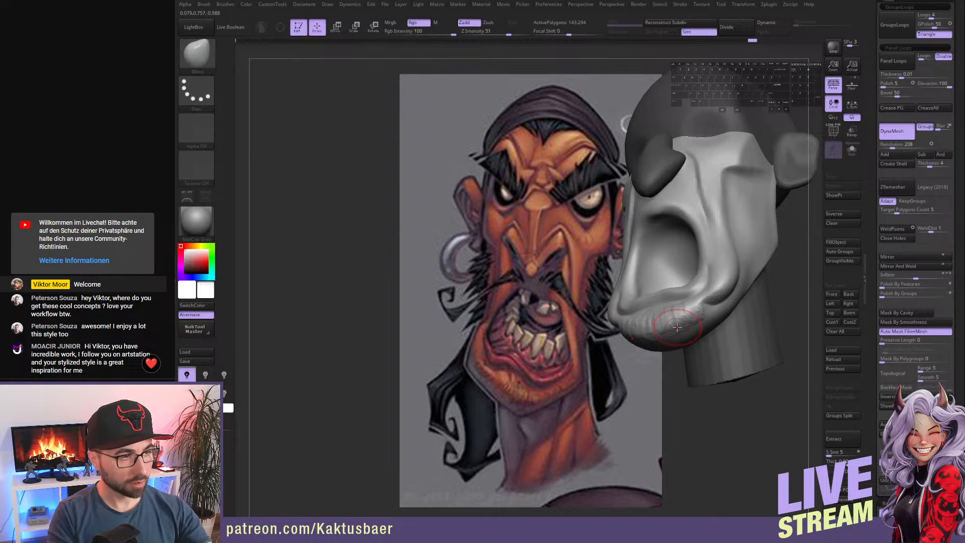
key("s")
left_click_drag(676, 330, 683, 330)
mouse_move(681, 329)
right_mouse_down()
mouse_move(666, 325)
mouse_move(705, 299)
right_mouse_up()
key("s")
key("shift")
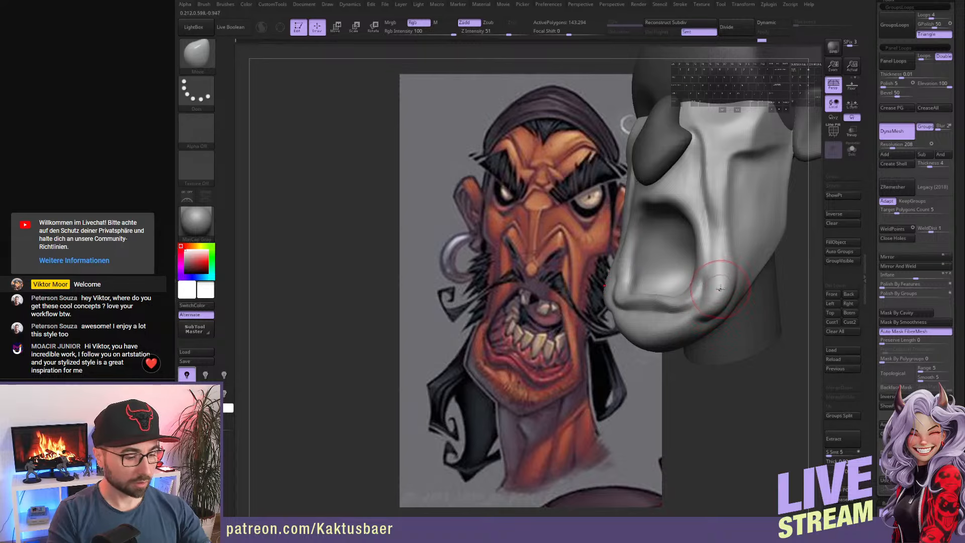
- Refine the fold beside the mouth corner and adjust the lower cheek contour with the Move brush
key("b")
key("d")
key("s")
key("b")
key("m")
key("v")
right_click_drag(716, 287, 727, 287)
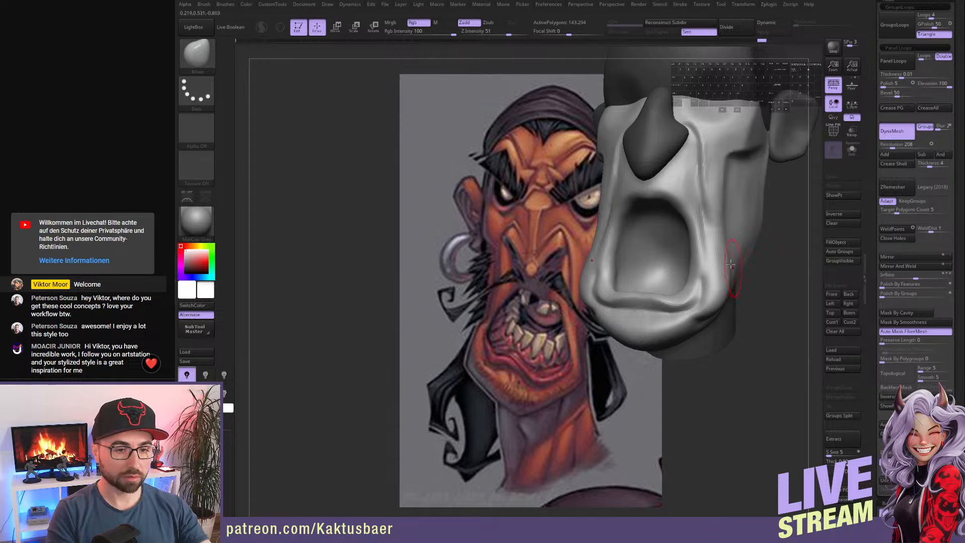
right_click_drag(733, 271, 721, 282)
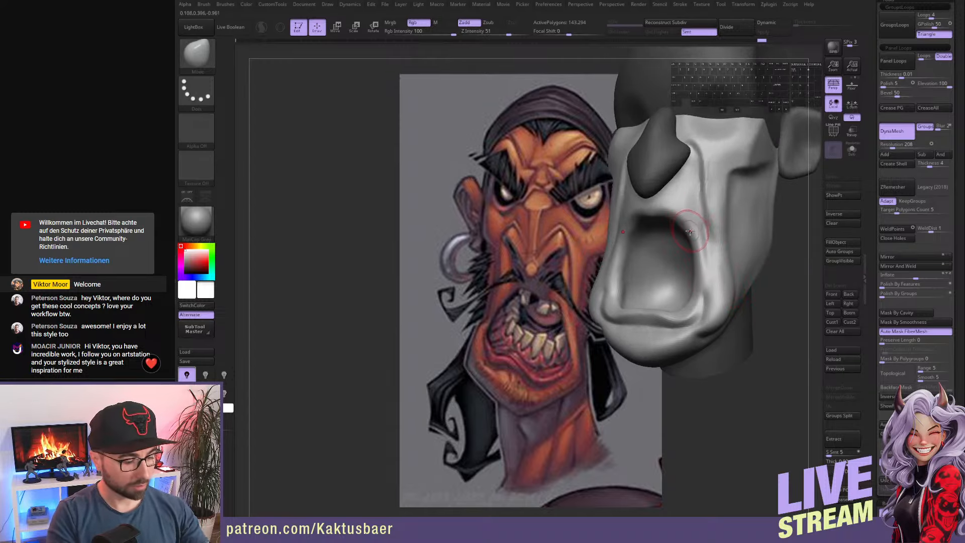
- Add ClayBuildup volume to the upper lip beside the nose and smooth the mouth area
key("b")
key("c")
key("b")
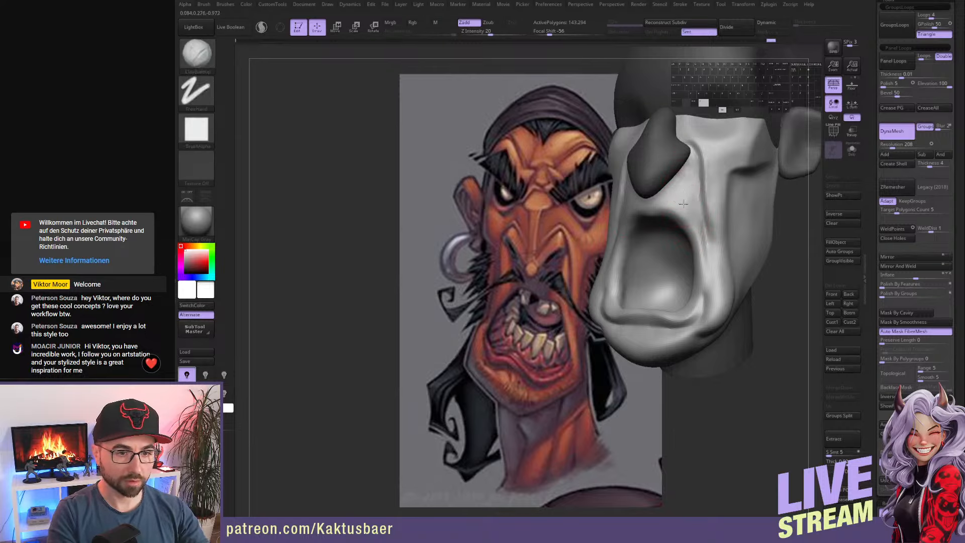
key("s")
left_click_drag(681, 205, 677, 205)
mouse_move(676, 205)
right_mouse_down()
mouse_move(692, 203)
mouse_move(642, 222)
right_mouse_up()
left_click_drag(640, 221, 636, 220, "shift")
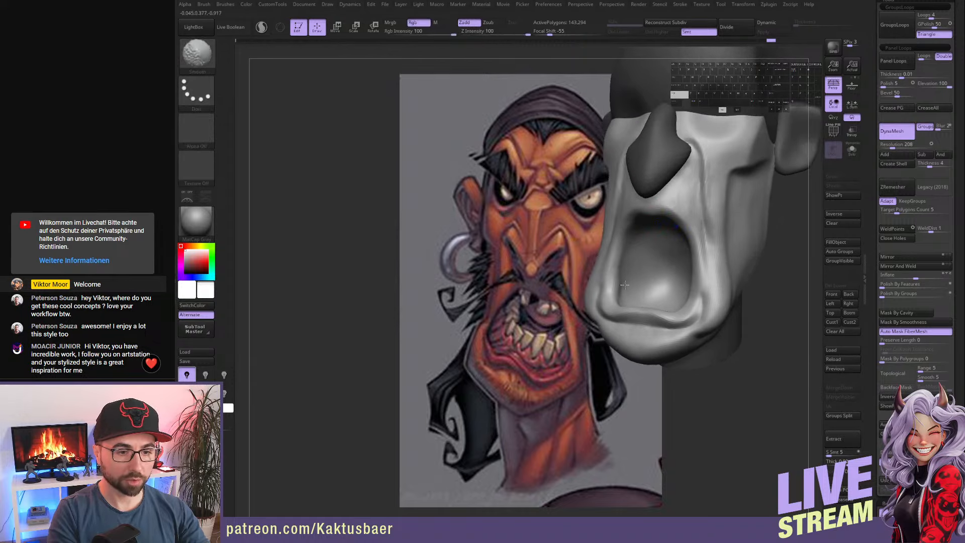
left_click_drag(625, 285, 641, 276, "shift")
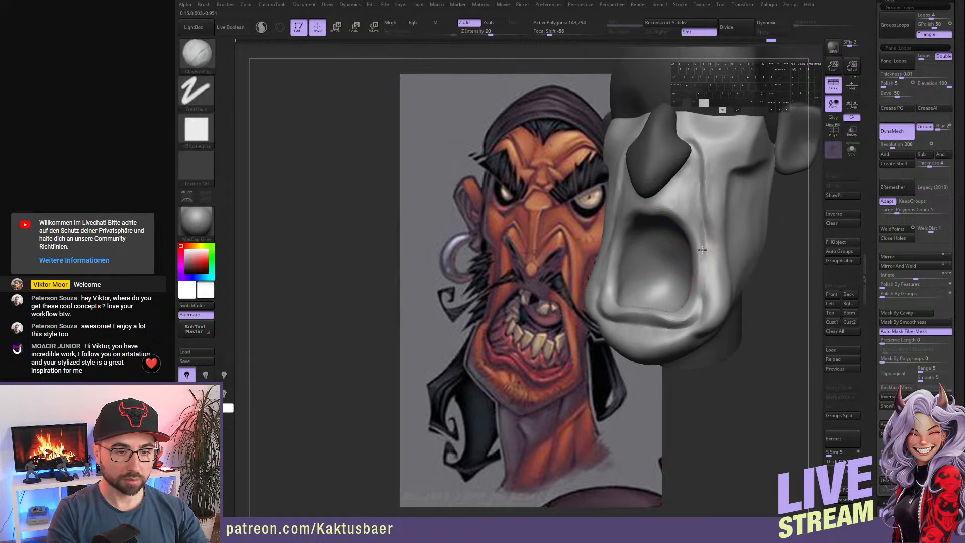
- Carve into the fold beside the mouth with subtractive ClayBuildup strokes, and switch to the DamStandard brush
left_click_drag(701, 243, 712, 280, "alt")
right_click_drag(711, 280, 716, 267)
left_click_drag(705, 246, 708, 276, "alt")
mouse_move(708, 276)
right_mouse_down()
mouse_move(717, 275)
mouse_move(712, 245)
mouse_move(719, 249)
right_mouse_up()
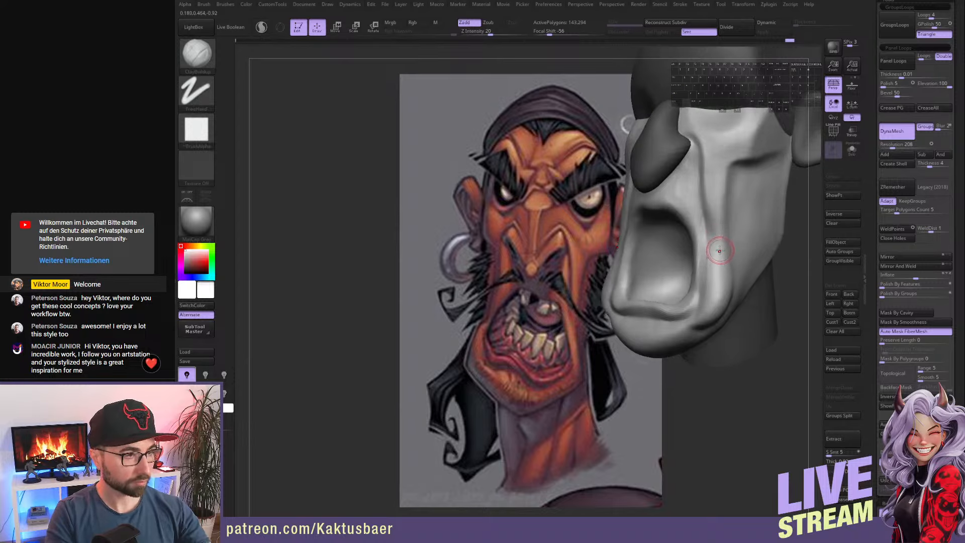
key("b")
key("d")
key("s")
right_click_drag(718, 245, 771, 228)
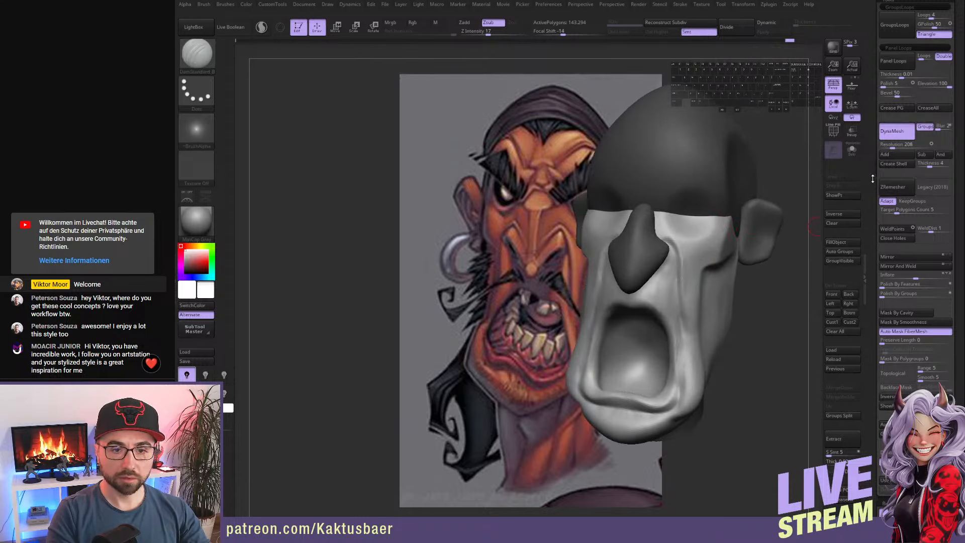
- Append a Sphere3D as a new subtool for the eyeball
mouse_move(873, 177)
left_mouse_down()
mouse_move(872, 242)
mouse_move(877, 189)
left_mouse_up()
left_click(929, 320)
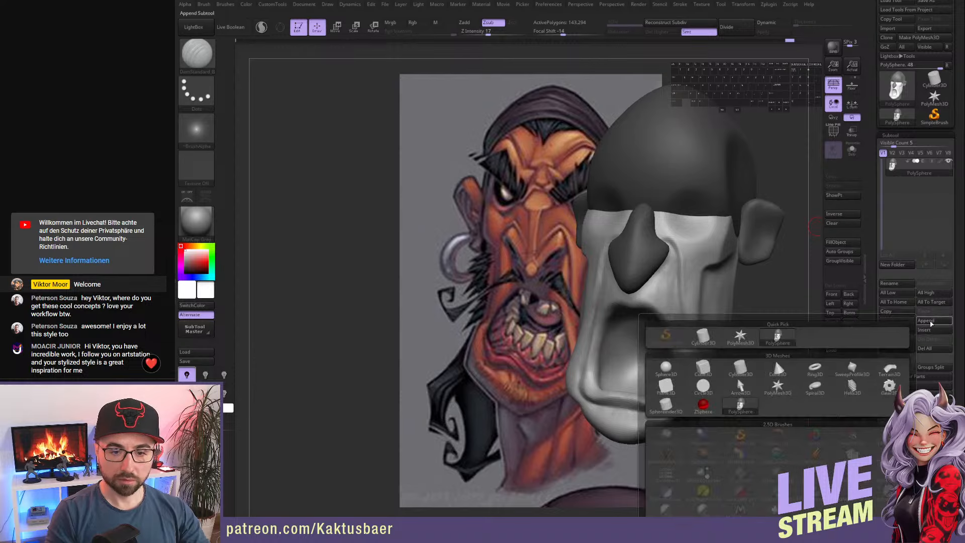
left_click(936, 323)
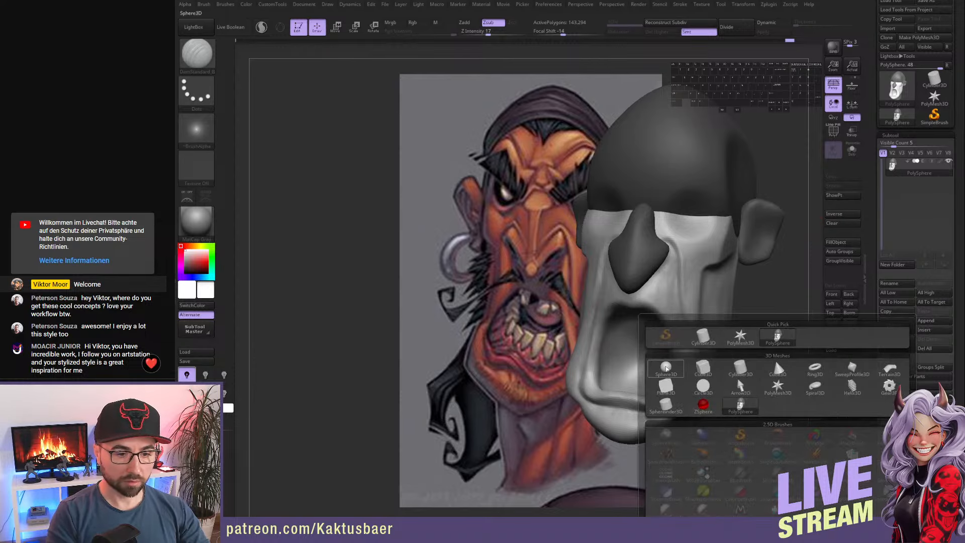
left_click(672, 370)
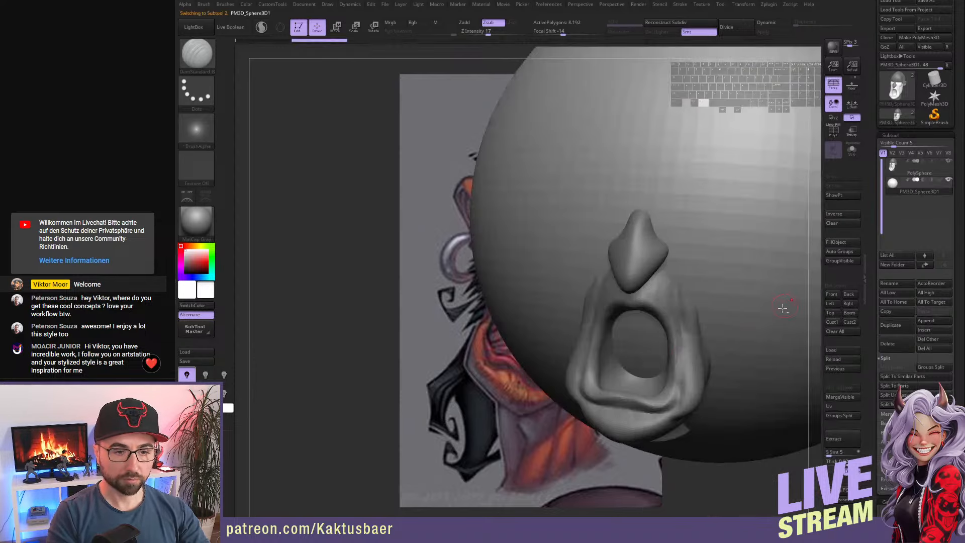
- Scale the sphere down to eyeball size with the transpose line, repeating the scaling and finishing in side view
key("e")
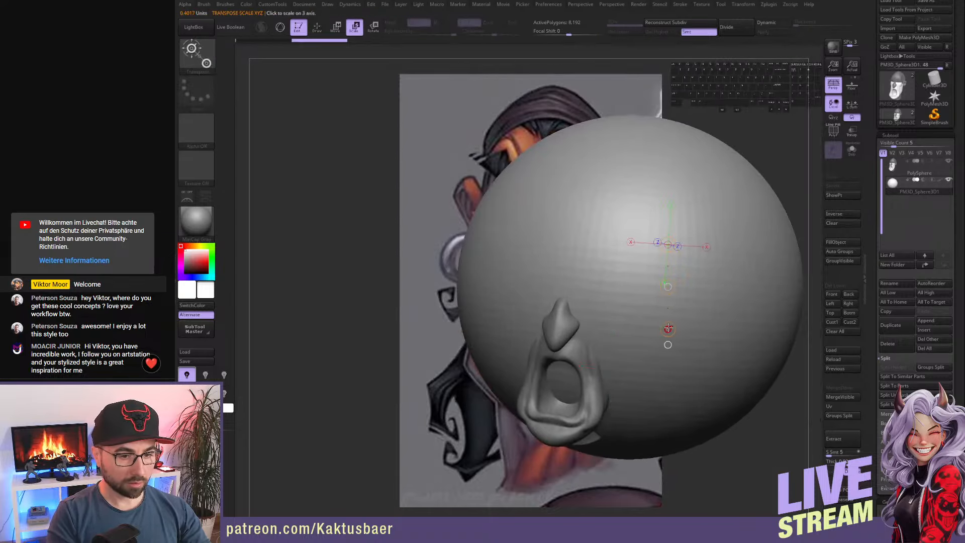
left_click_drag(668, 329, 691, 281)
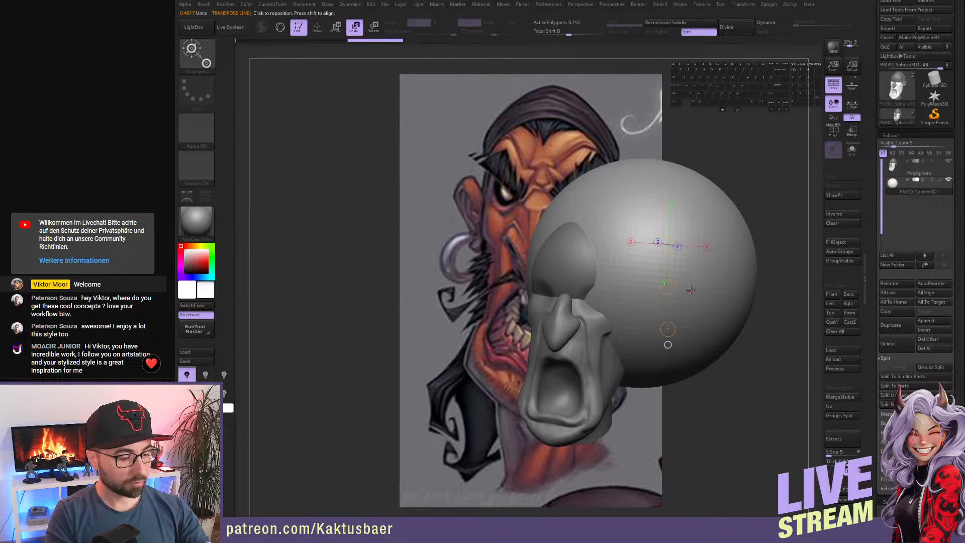
key("1")
key("1")
key("1")
key("1")
right_click_drag(727, 270, 688, 264, "shift")
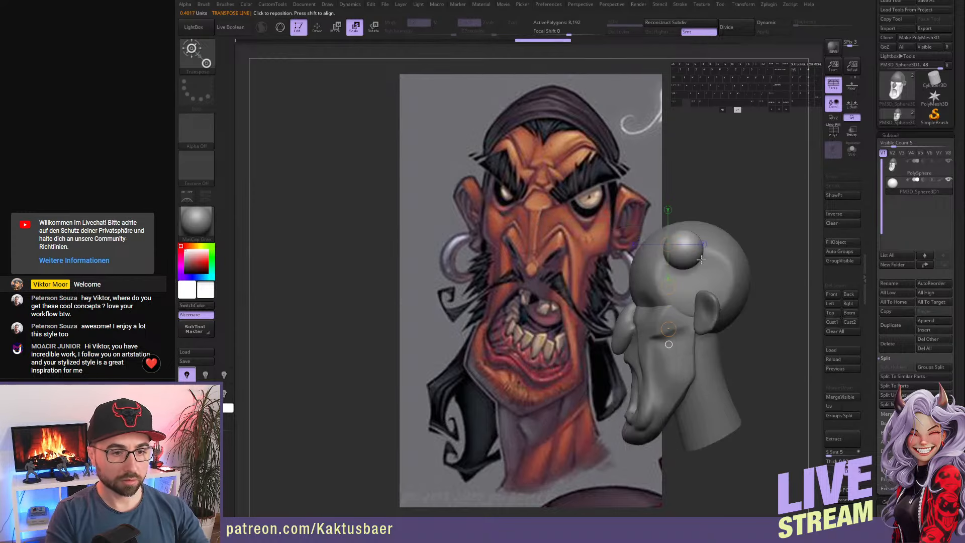
left_click_drag(689, 261, 688, 315, "shift")
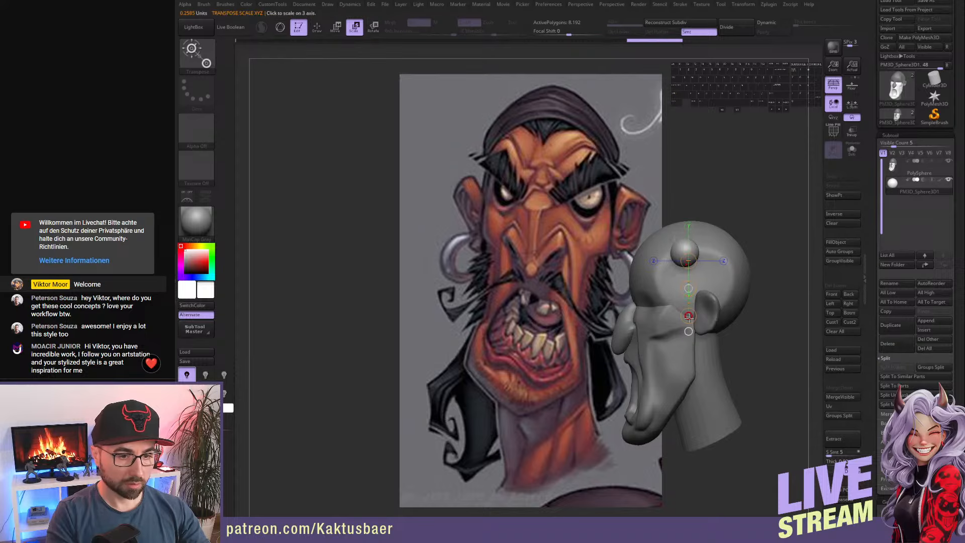
left_click_drag(689, 316, 652, 341)
- Move the small sphere into the eye position beside the nose bridge, checking its depth from several angles
key("w")
right_click_drag(648, 319, 656, 336, "alt")
right_click_drag(656, 336, 704, 331)
mouse_move(674, 323)
left_mouse_down("shift")
mouse_move(674, 294)
mouse_move(538, 296)
left_mouse_up("shift")
key("q")
mouse_move(541, 299)
right_mouse_down()
mouse_move(602, 311)
mouse_move(540, 312)
right_mouse_up()
key("w")
left_click_drag(643, 295, 716, 293, "shift")
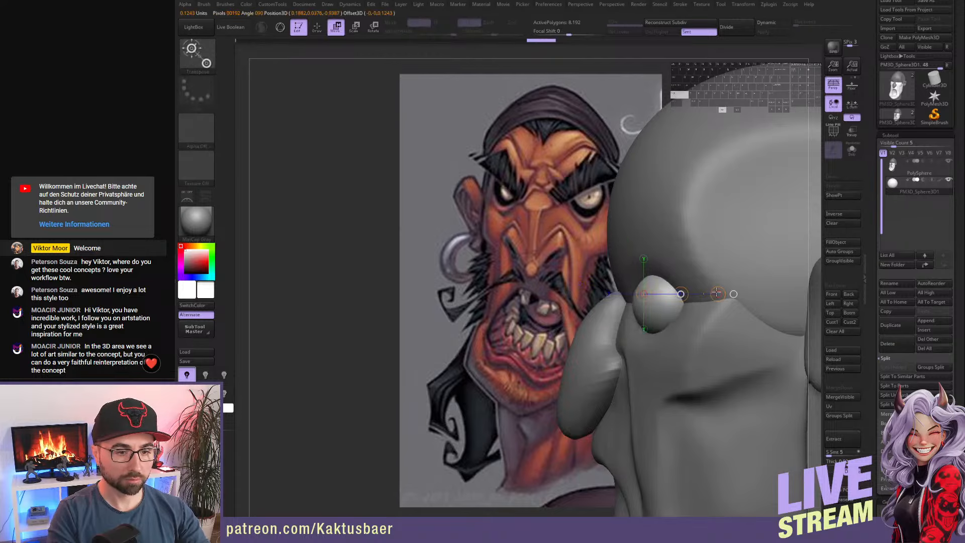
key("q")
right_click_drag(714, 295, 635, 297)
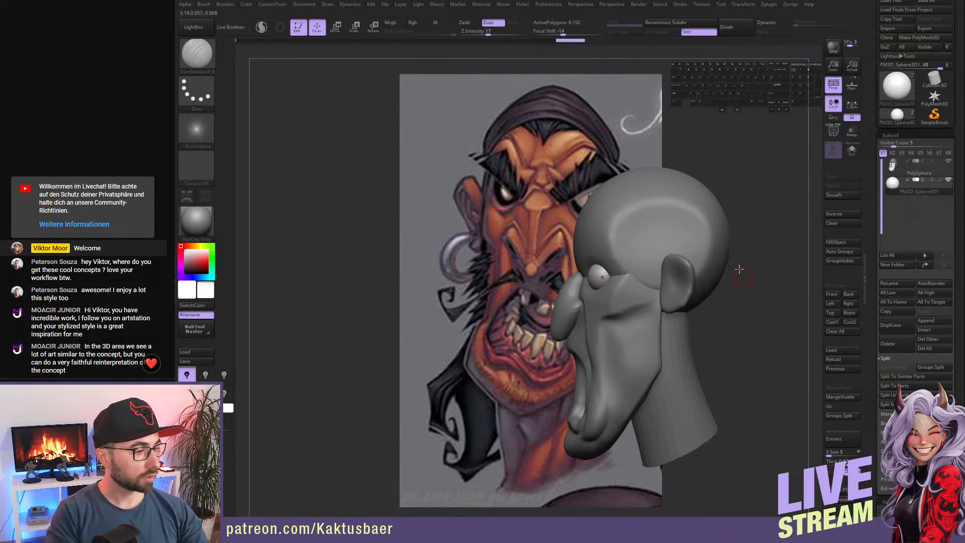
- Nudge the eyeball slightly in depth with the transpose Move line
scroll(618, 283, "up", 4)
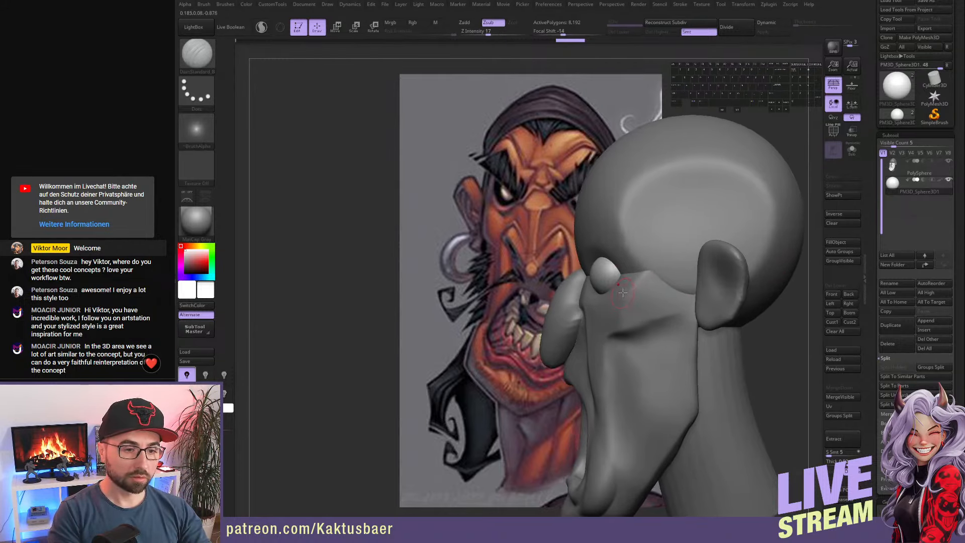
key("b")
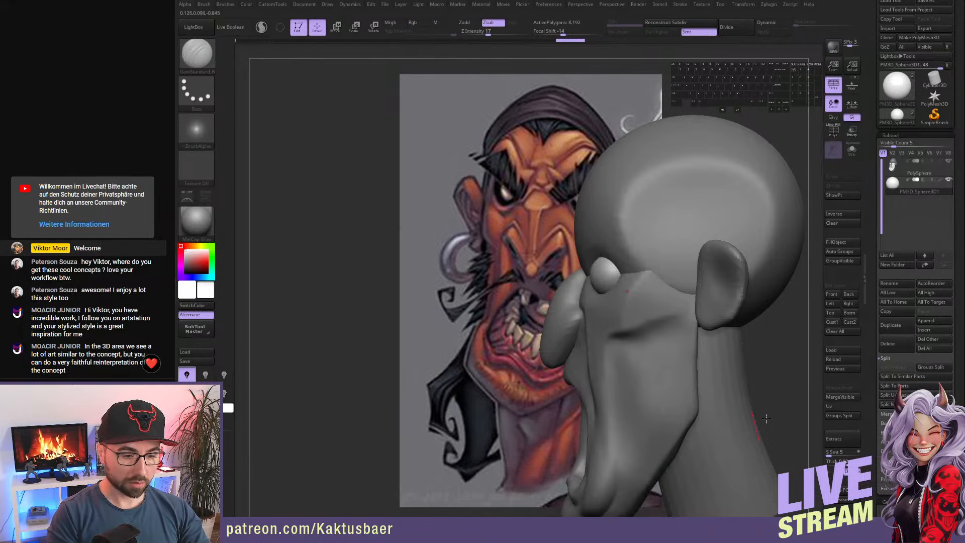
key("w")
left_click_drag(638, 259, 637, 259)
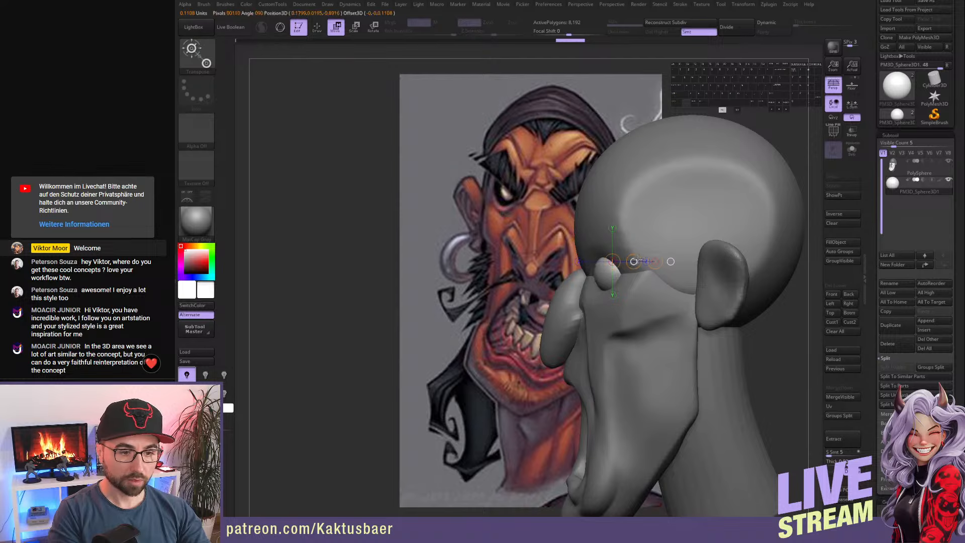
key("q")
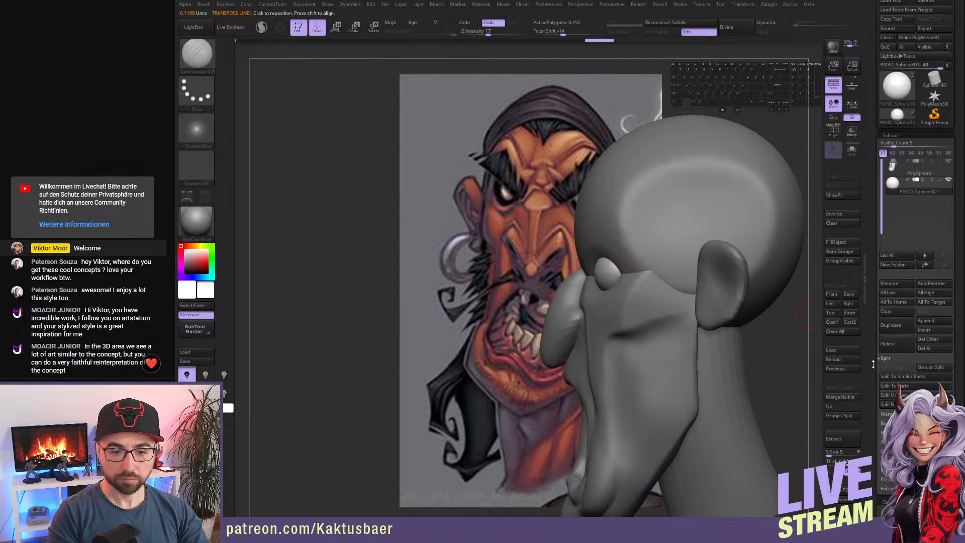
- Duplicate the eyeball subtool and cut away the copy's upper half with TrimCurve to form a lower eyelid
scroll(873, 335, "down", 2)
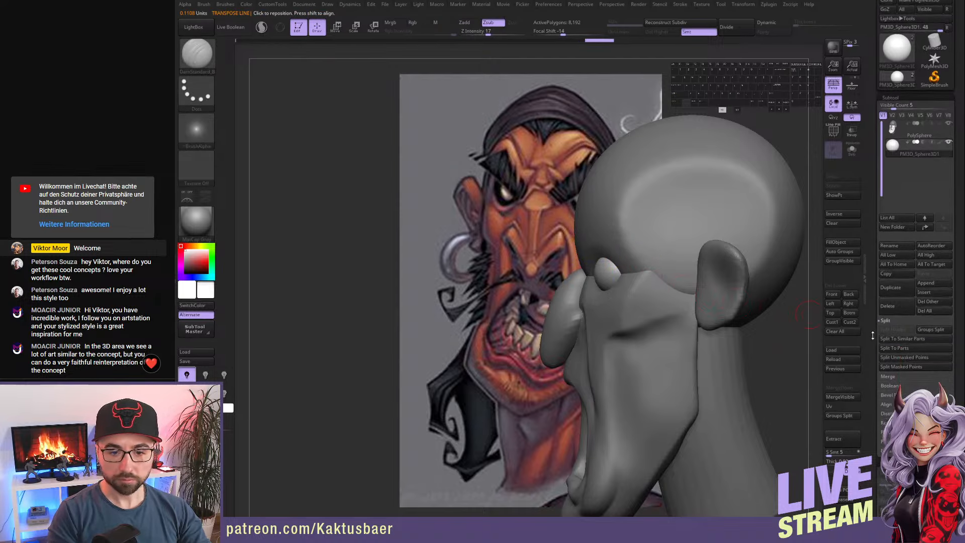
left_click(892, 285)
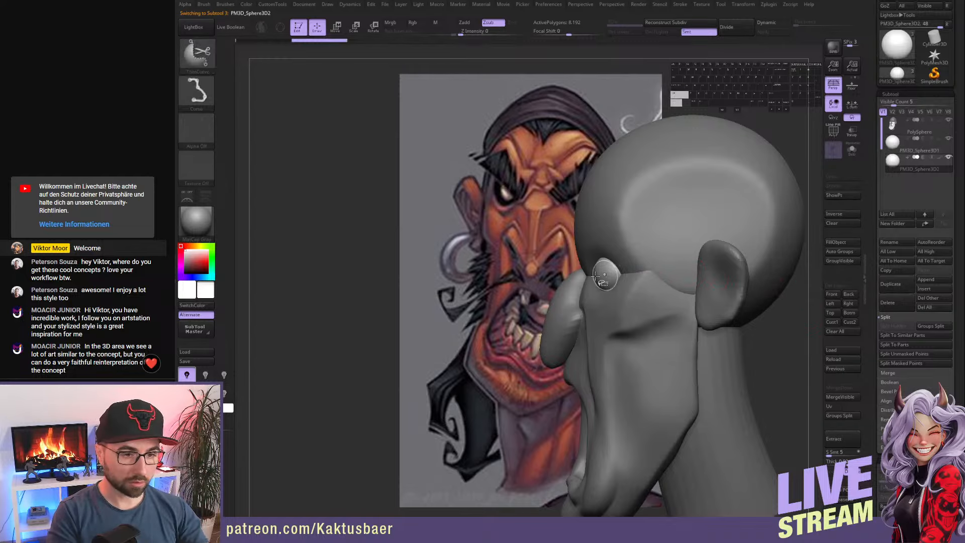
left_click_drag(564, 272, 672, 272, "ctrl+shift")
- Select the trimmed half-sphere and scale it slightly larger so it wraps around the eyeball
mouse_move(643, 280)
right_mouse_down("alt")
mouse_move(663, 286)
mouse_move(660, 300)
right_mouse_up("alt")
left_click(660, 300, "alt")
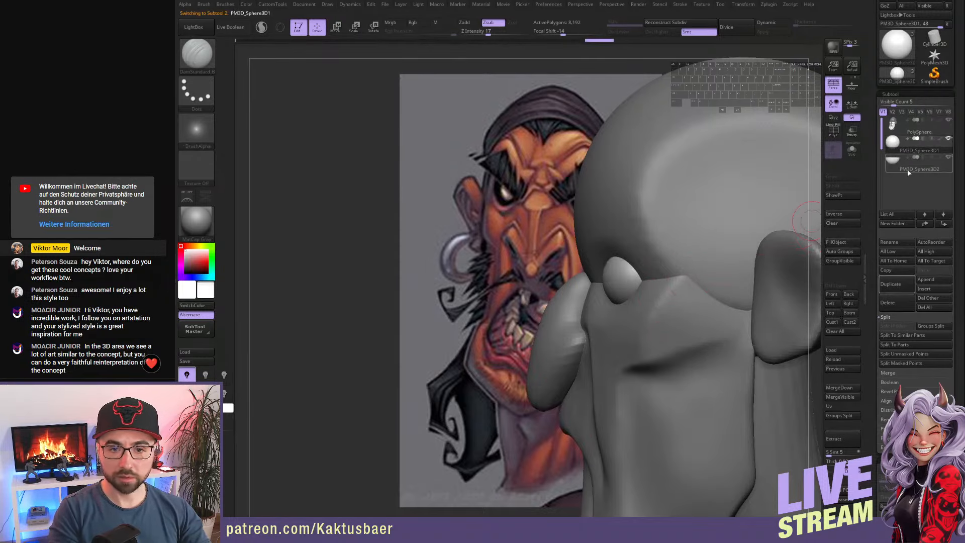
left_click(663, 269, "alt")
key("e")
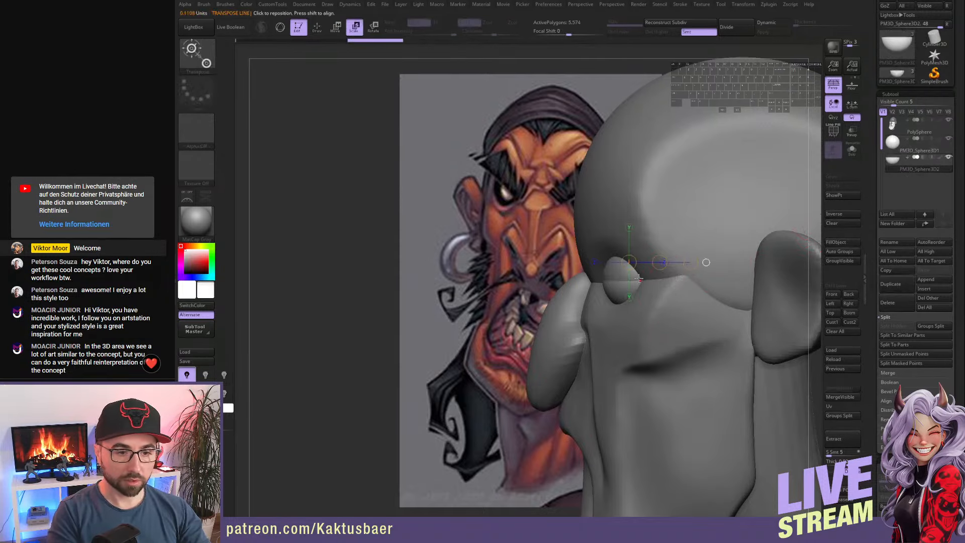
left_click_drag(639, 279, 702, 261)
mouse_move(661, 312)
right_mouse_down()
mouse_move(688, 309)
mouse_move(649, 269)
right_mouse_up()
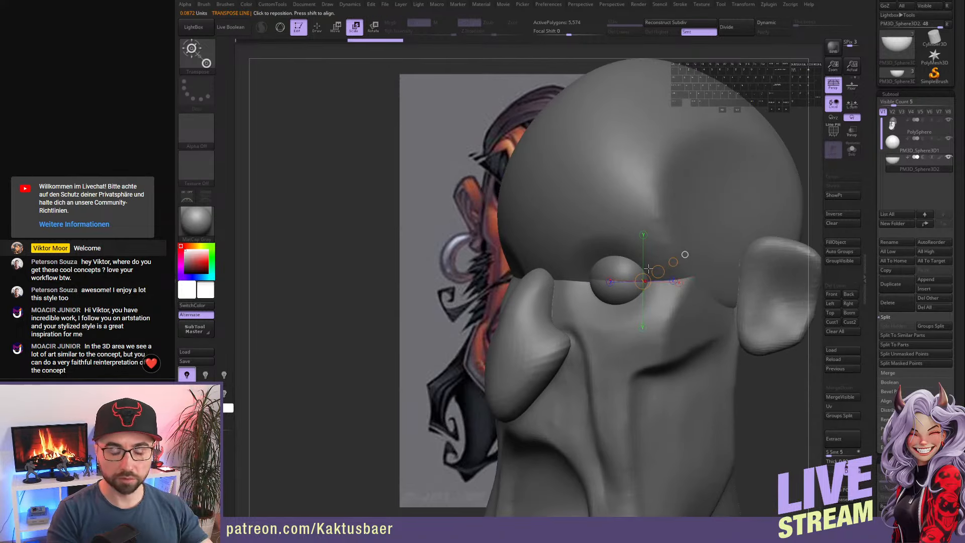
left_click_drag(674, 262, 678, 260)
right_click_drag(646, 274, 654, 277, "shift")
mouse_move(622, 277)
left_mouse_down("shift")
mouse_move(679, 278)
mouse_move(655, 278)
left_mouse_up("shift")
- Rotate the lower eyelid half-sphere to tilt it in side view
key("w")
key("q")
right_click_drag(744, 281, 703, 286)
key("r")
mouse_move(688, 282)
left_mouse_down("shift")
mouse_move(738, 261)
mouse_move(730, 250)
left_mouse_up("shift")
key("q")
- Select the eyeball, lay a rotation line across it and show its wireframe to check the direction its pole faces
right_click_drag(732, 317, 700, 324, "alt")
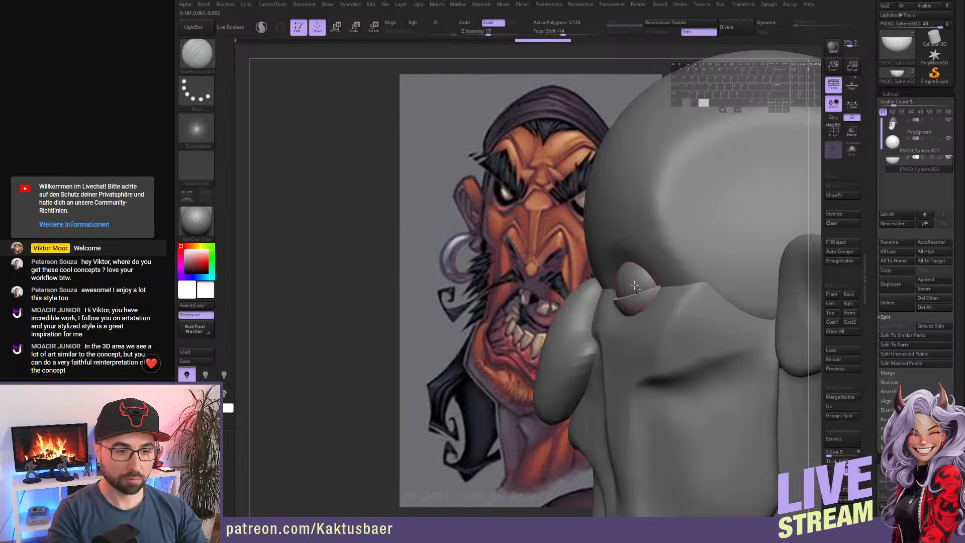
left_click(636, 280, "alt")
key("r")
left_click_drag(656, 282, 725, 283, "shift")
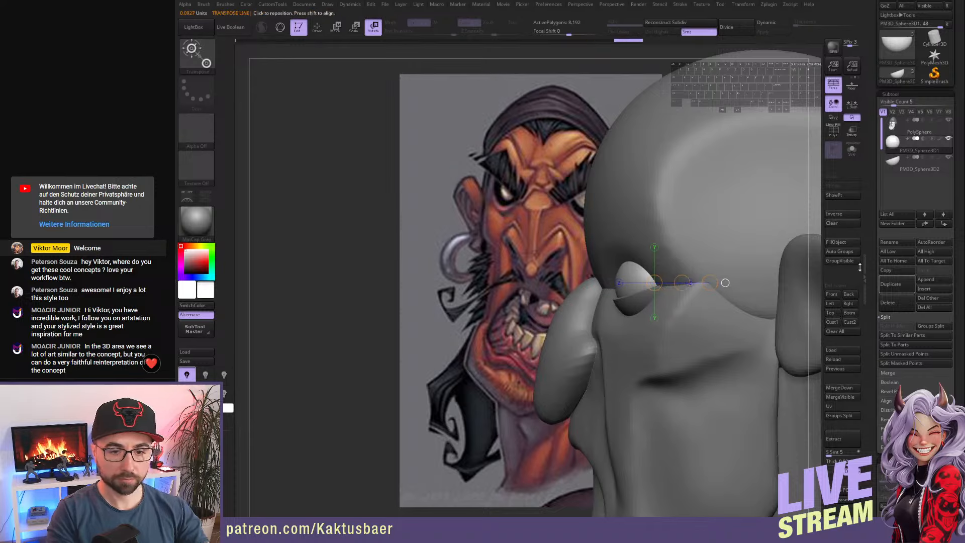
left_click(835, 135)
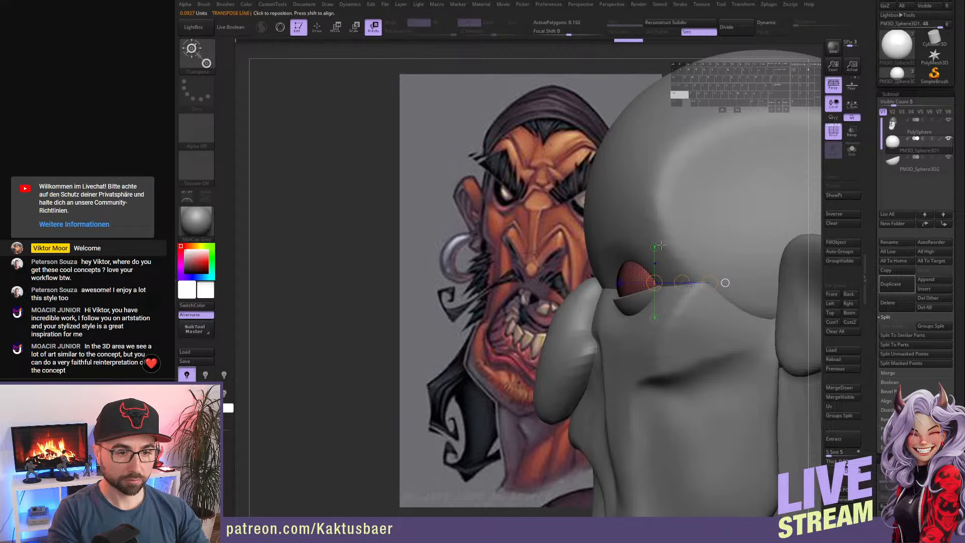
key("w")
key("q")
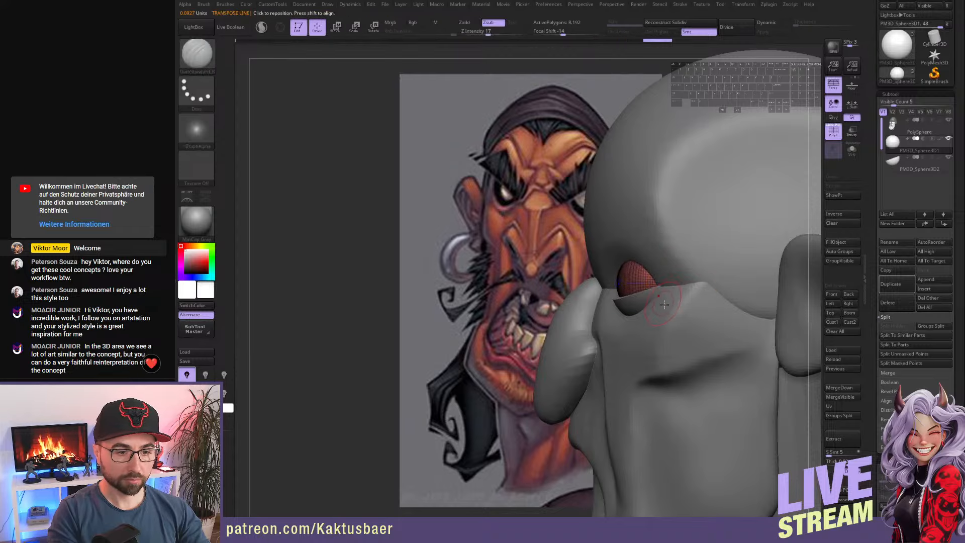
mouse_move(664, 305)
right_mouse_down()
mouse_move(727, 300)
mouse_move(650, 272)
right_mouse_up()
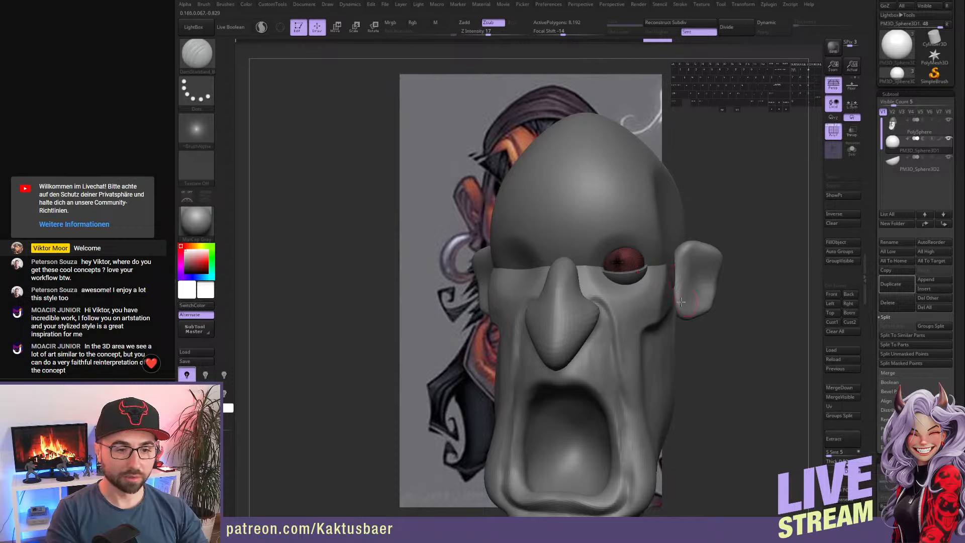
- Mirror the eyeball and the lower eyelid across to the opposite side of the face
right_click_drag(680, 302, 573, 317)
right_click_drag(675, 256, 694, 284, "alt")
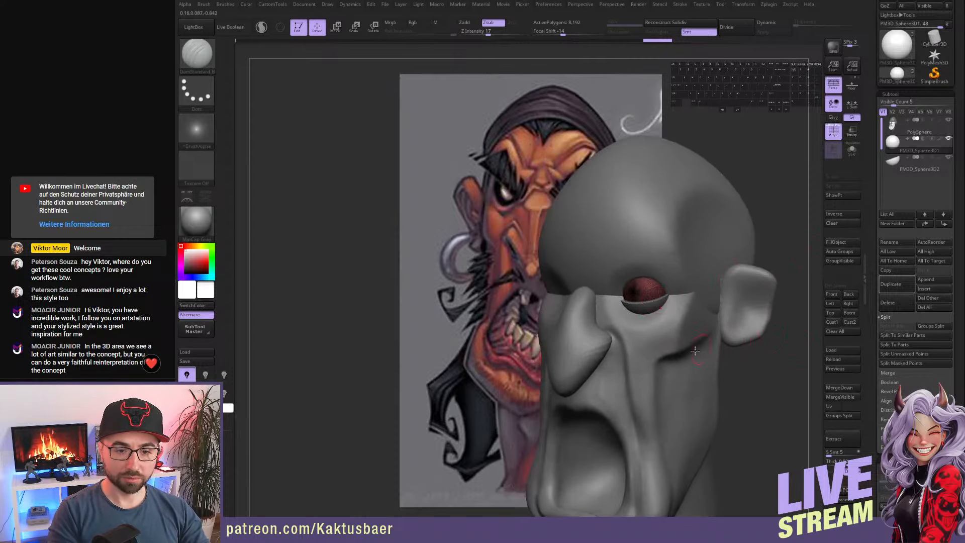
right_click_drag(837, 344, 803, 279, "alt")
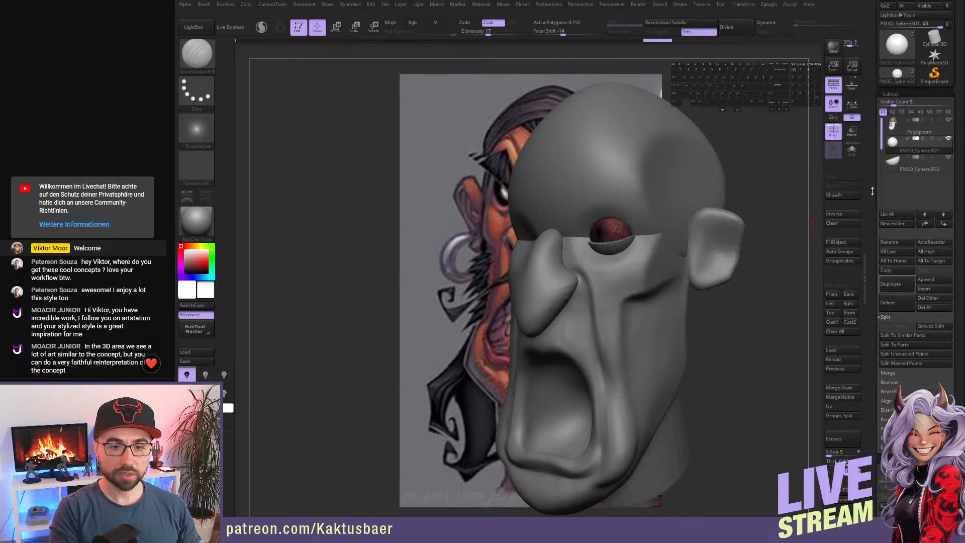
scroll(872, 191, "down", 2)
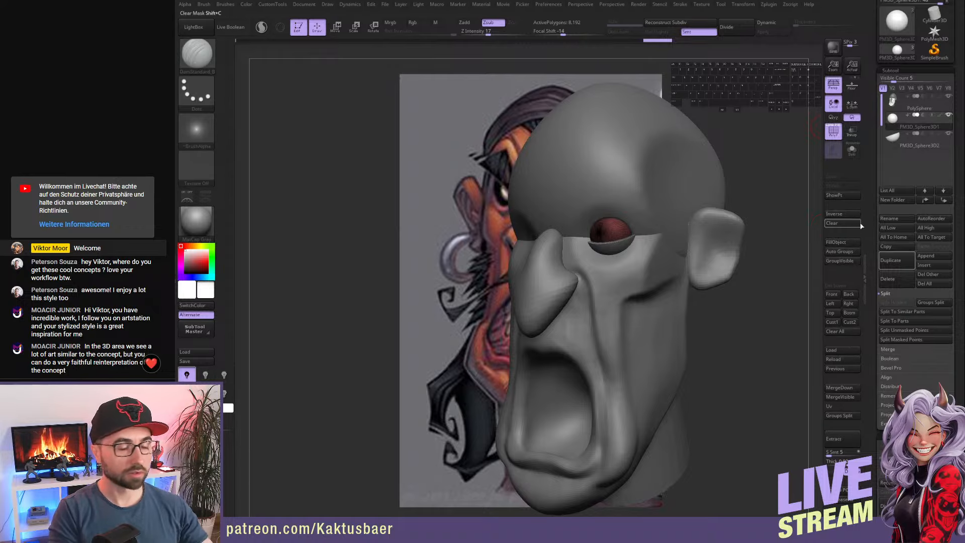
left_click_drag(869, 217, 871, 192)
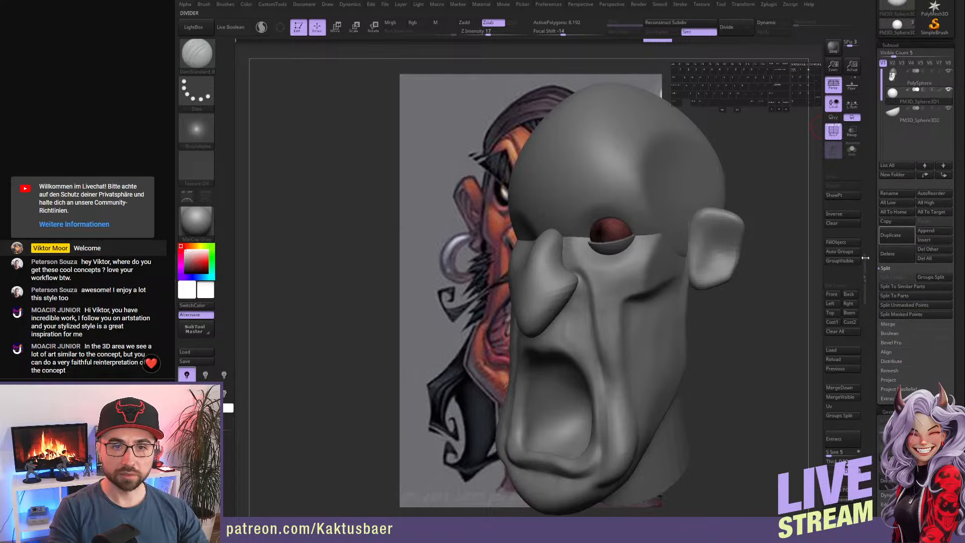
scroll(882, 273, "down", 15)
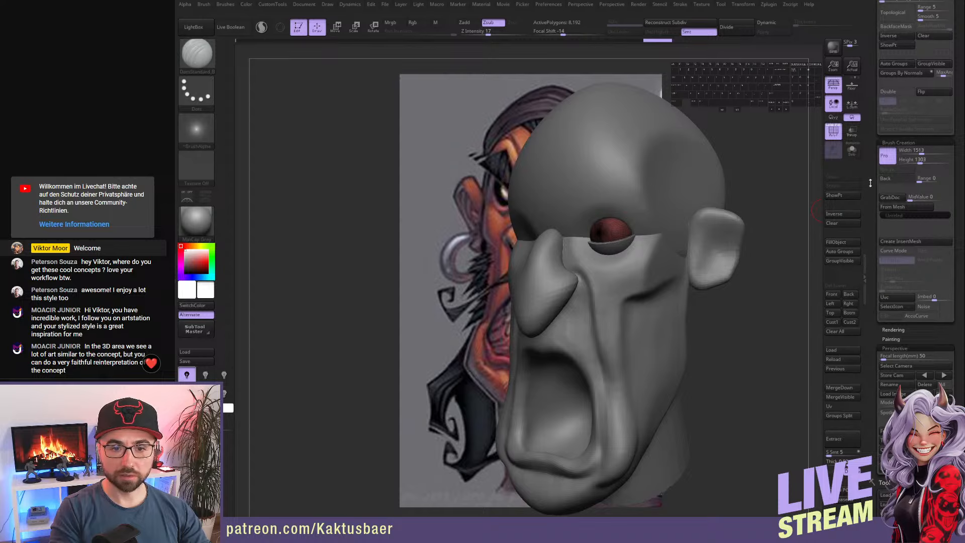
left_click_drag(870, 183, 873, 259)
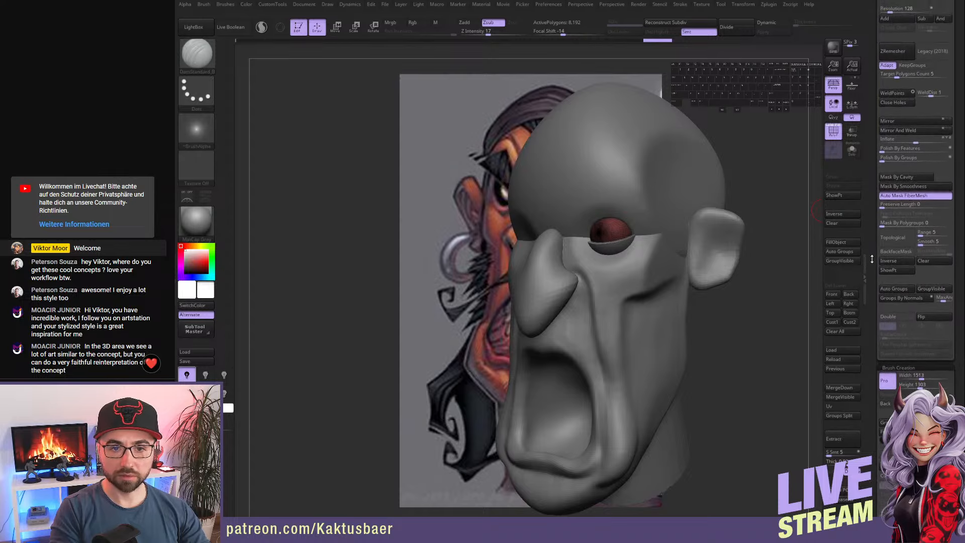
left_click(908, 122)
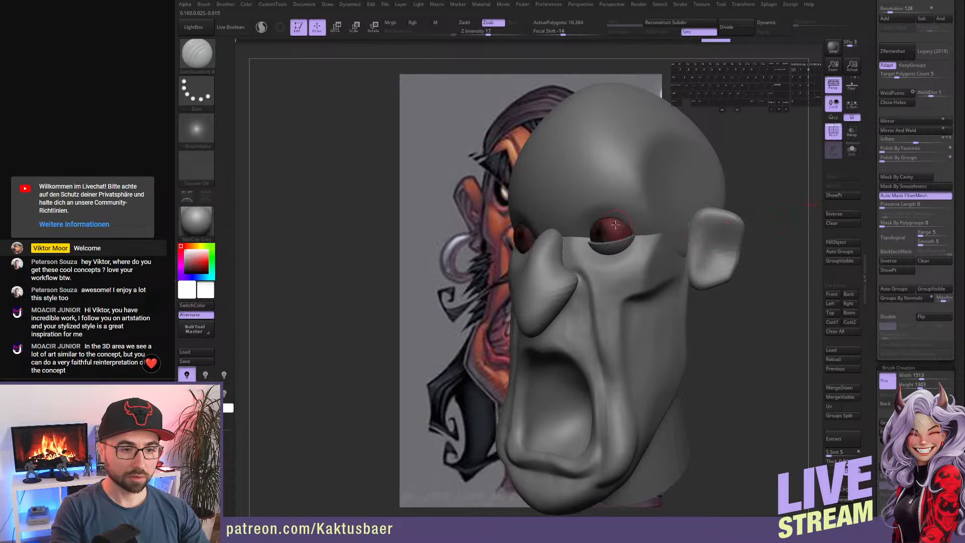
left_click(616, 233, "alt")
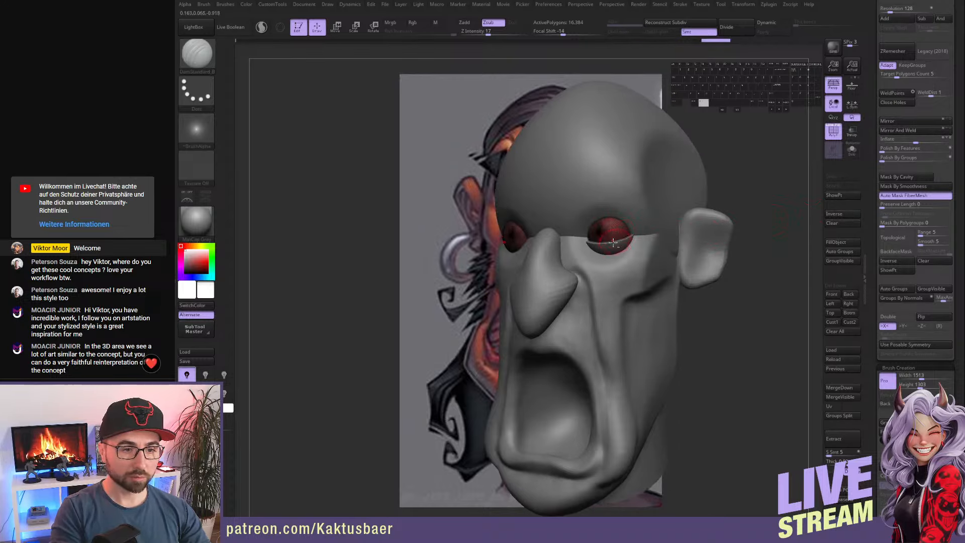
left_click(903, 122)
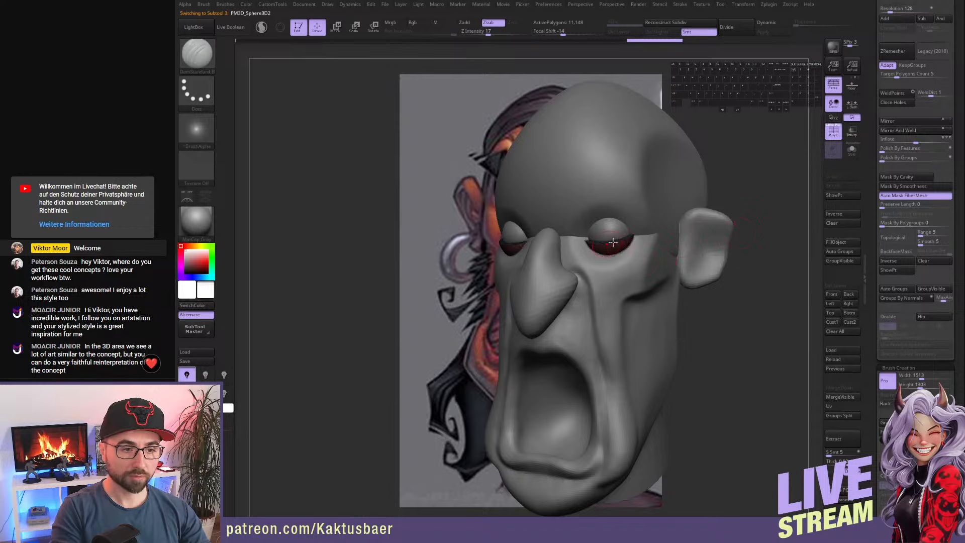
- Duplicate the lower eyelids and rotate the copy over the eyeballs with the transpose line to form upper eyelids
left_click_drag(875, 292, 877, 322)
left_click(890, 249)
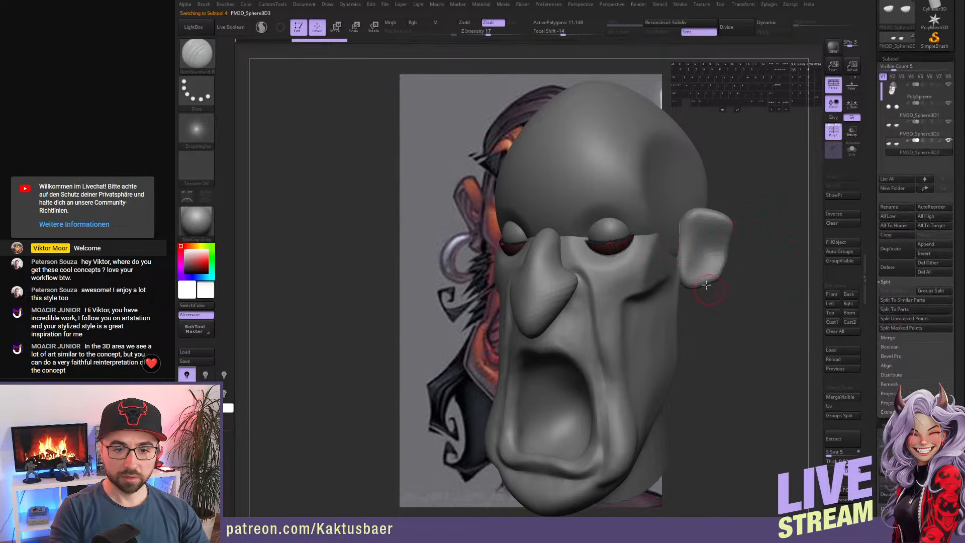
left_click_drag(795, 301, 670, 299)
key("r")
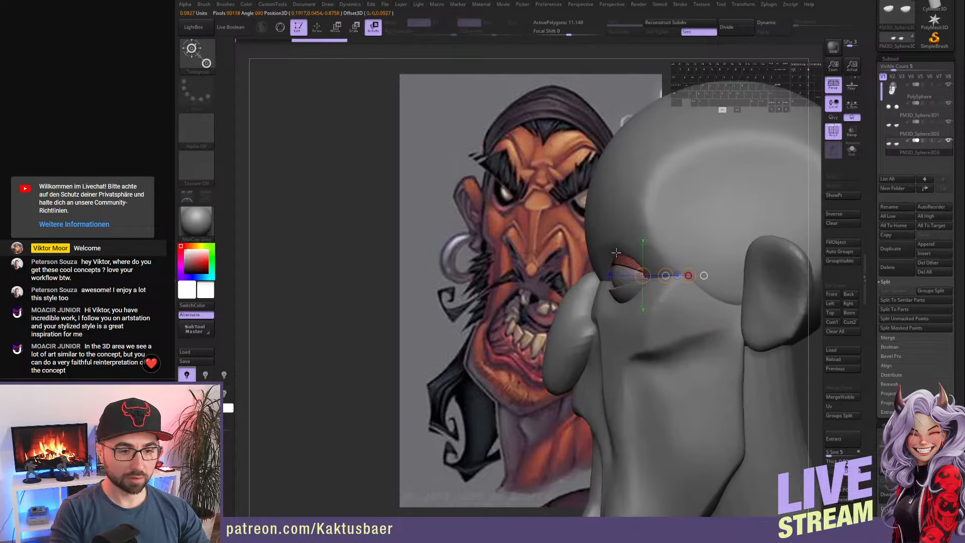
key("w")
left_click_drag(660, 276, 658, 276)
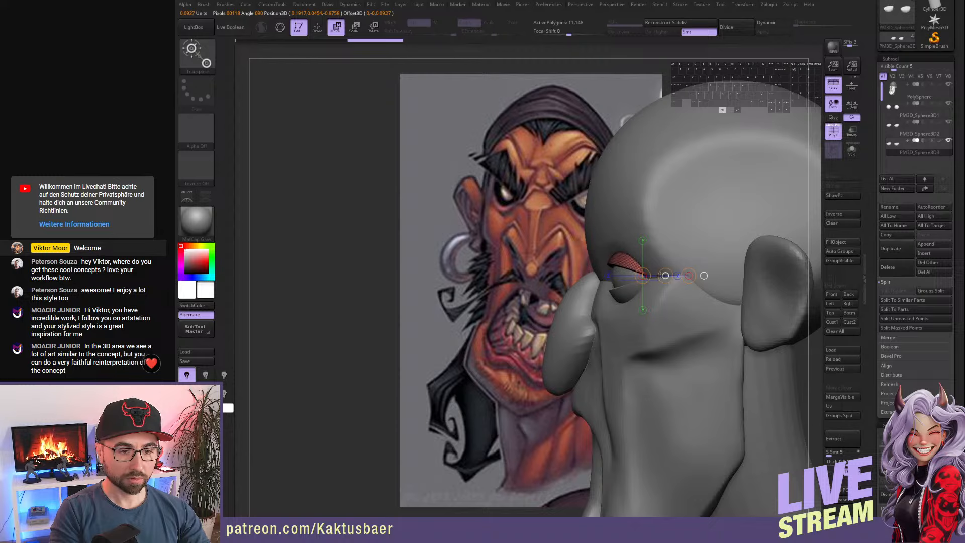
key("q")
mouse_move(591, 280)
right_mouse_down()
mouse_move(672, 276)
mouse_move(671, 239)
mouse_move(676, 275)
right_mouse_up()
- Select the head mesh and mask only its nose polygroup
left_click(669, 241, "alt")
left_click_drag(746, 178, 756, 198, "ctrl")
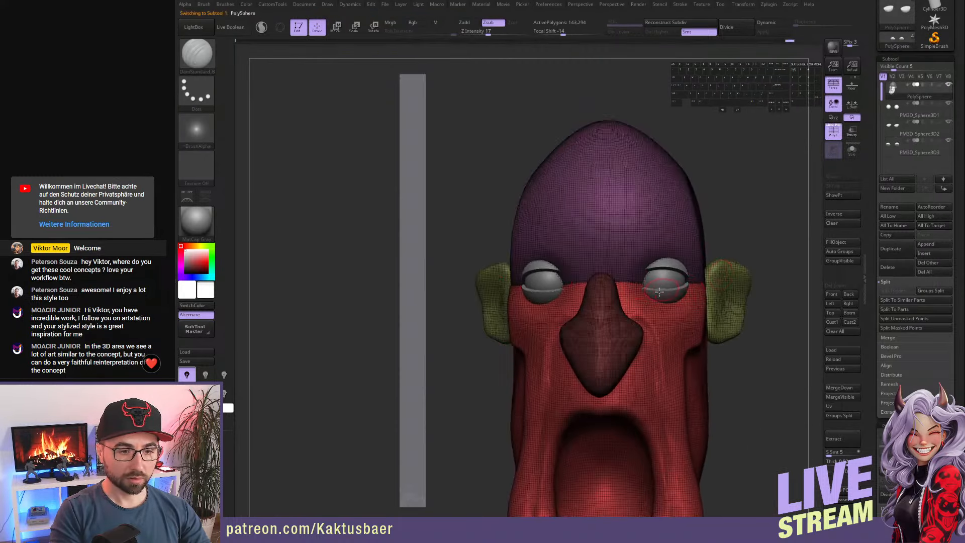
right_click_drag(689, 282, 711, 285)
key("w")
left_click(611, 315, "ctrl")
key("q")
right_click_drag(641, 292, 689, 285, "alt")
left_click(798, 213, "ctrl")
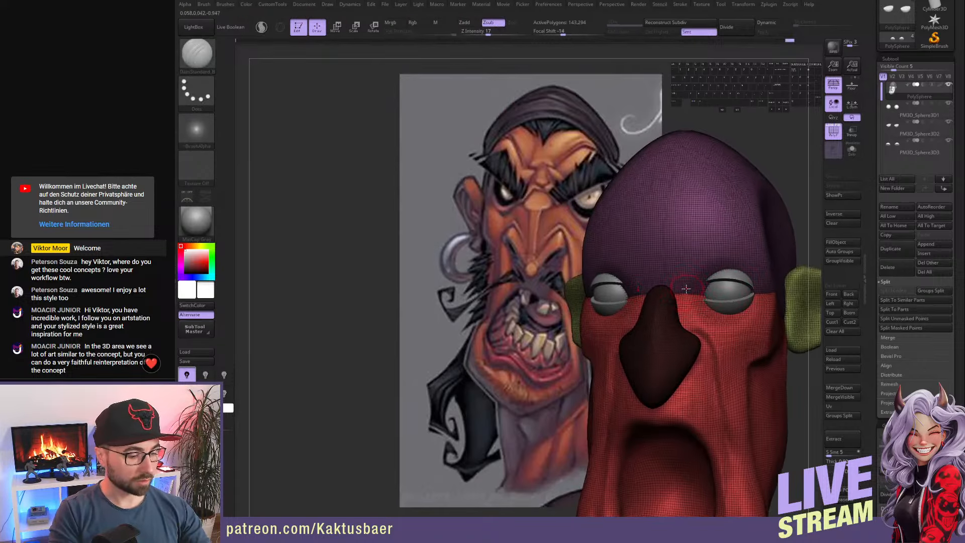
- Hide the wireframe and push in the surface between the nose bridge and the inner eye corners with the Move brush
key("b")
key("m")
key("v")
key("s")
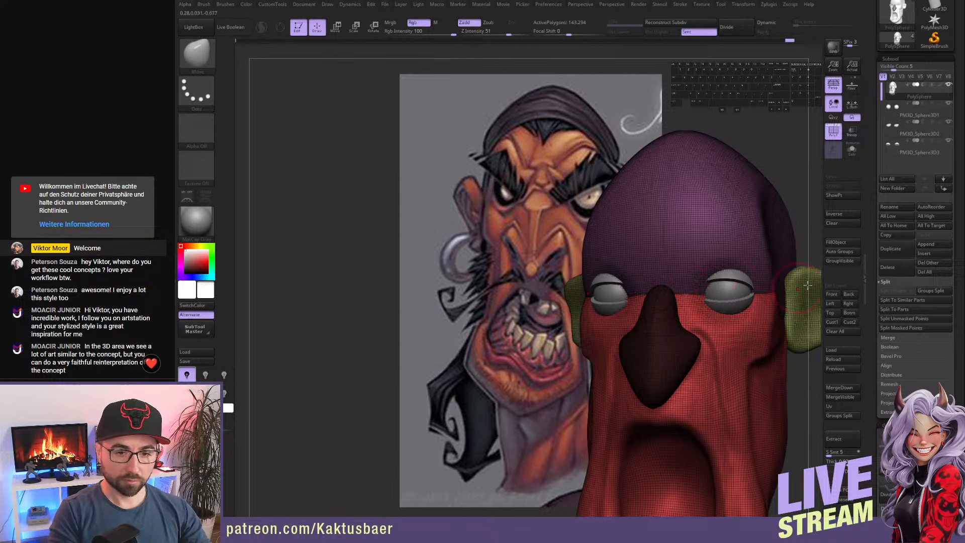
key("shift+f")
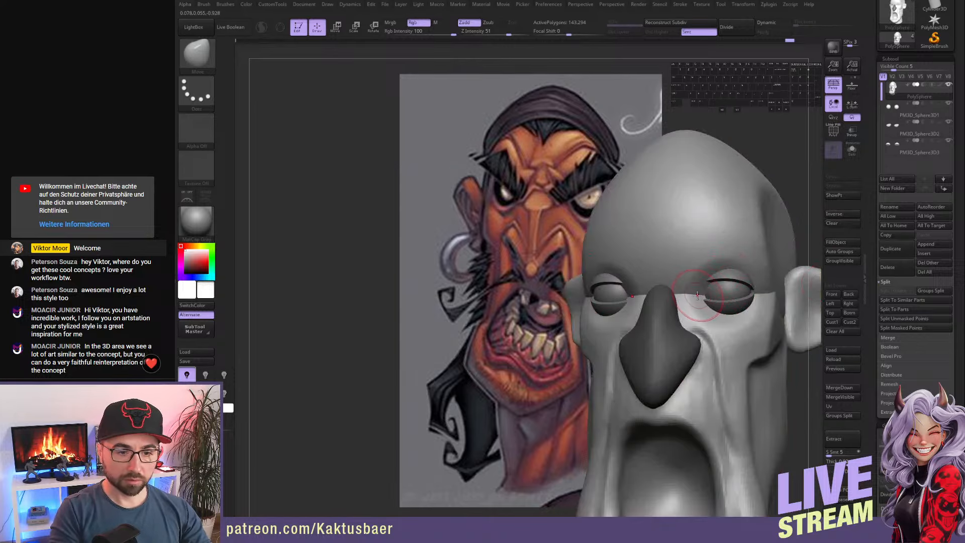
left_click_drag(699, 299, 679, 300, "alt")
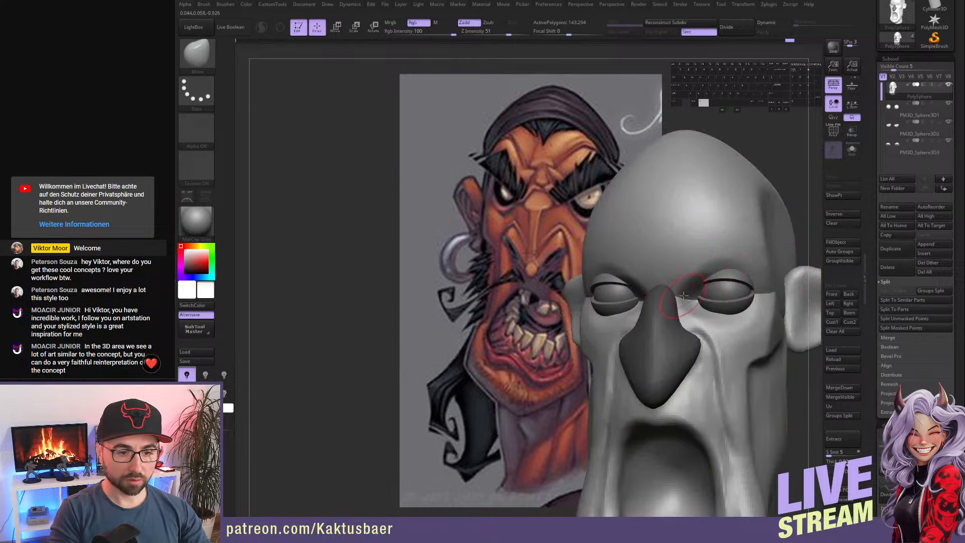
right_click_drag(690, 296, 668, 298, "alt")
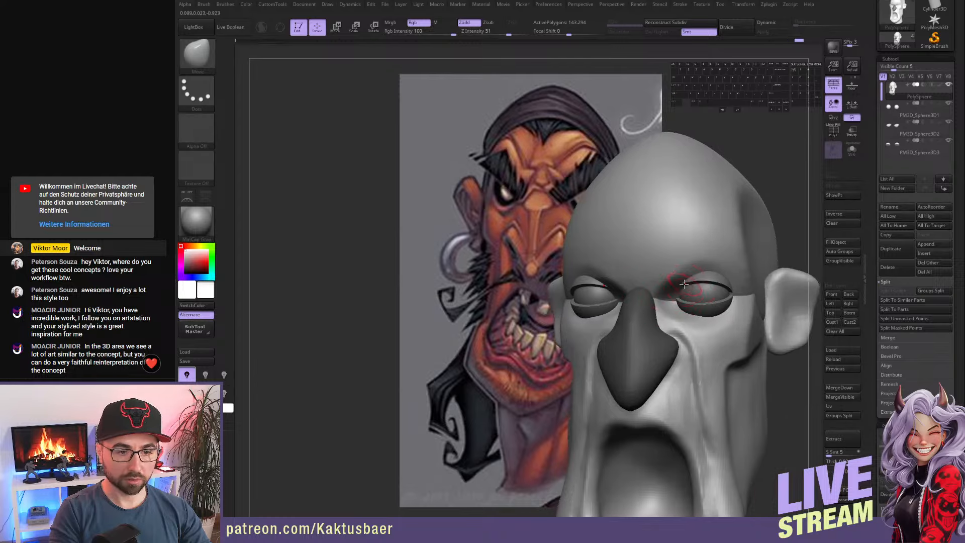
- Build up angry, slanted brow ridges above both eyes with the ClayBuildup brush
key("b")
key("c")
key("b")
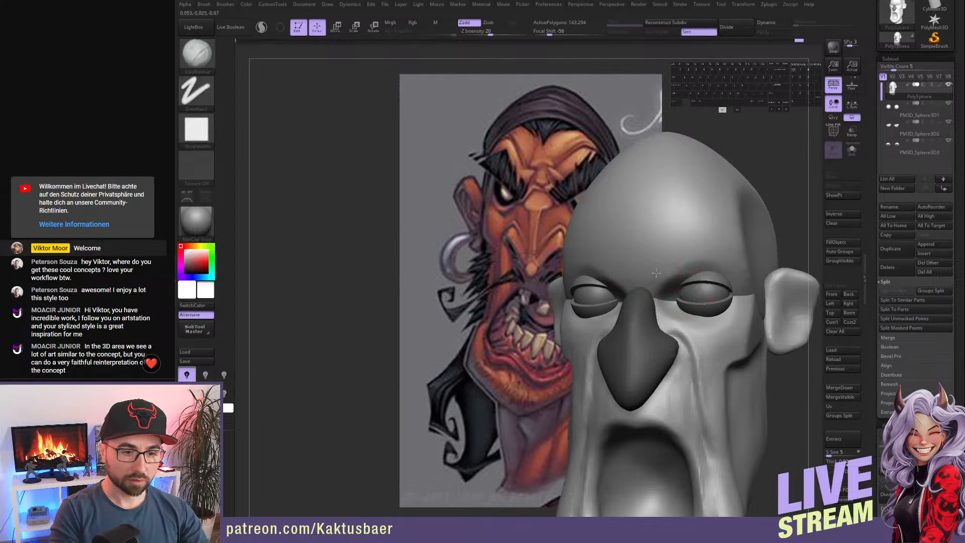
mouse_move(656, 260)
left_mouse_down()
mouse_move(676, 261)
mouse_move(698, 242)
mouse_move(660, 259)
mouse_move(660, 278)
mouse_move(704, 233)
mouse_move(723, 238)
mouse_move(702, 259)
left_mouse_up()
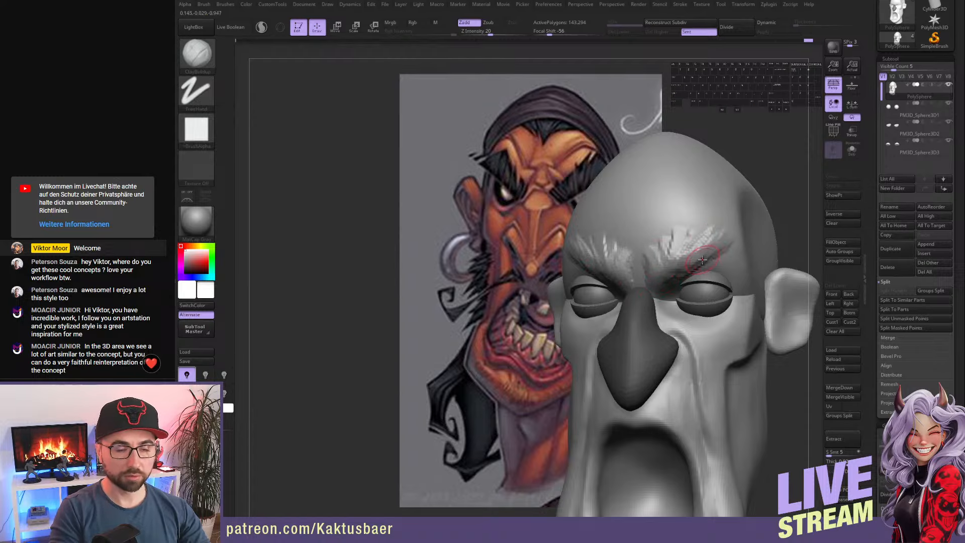
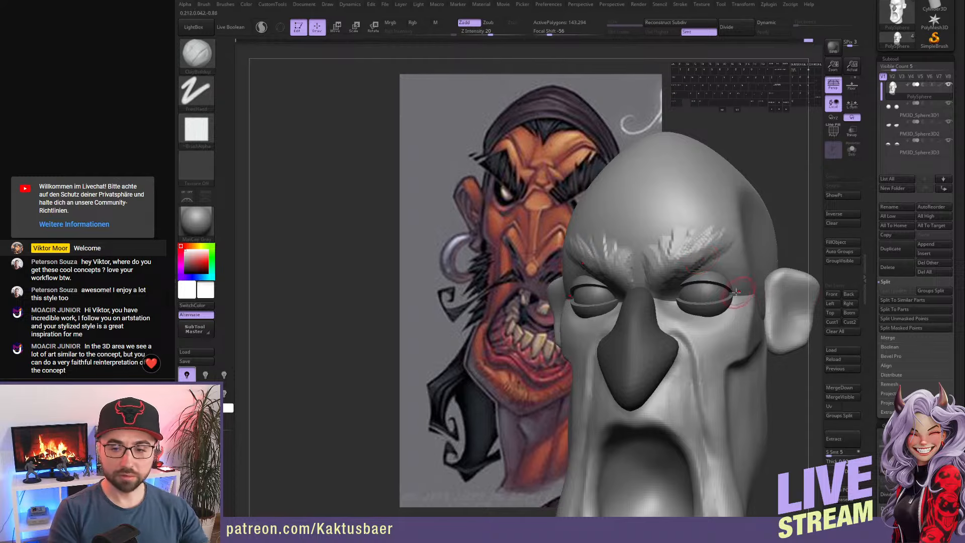
right_click_drag(727, 291, 696, 279, "alt")
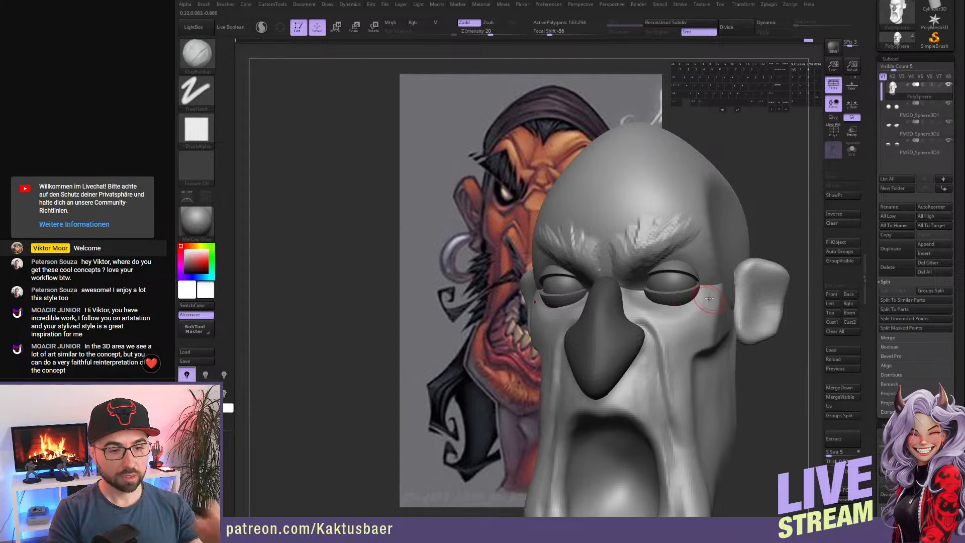
- Compare the head's brows and proportions with the reference portrait in the stored front view and from other angles
right_click_drag(666, 280, 578, 262, "alt")
right_click_drag(578, 262, 567, 302, "alt")
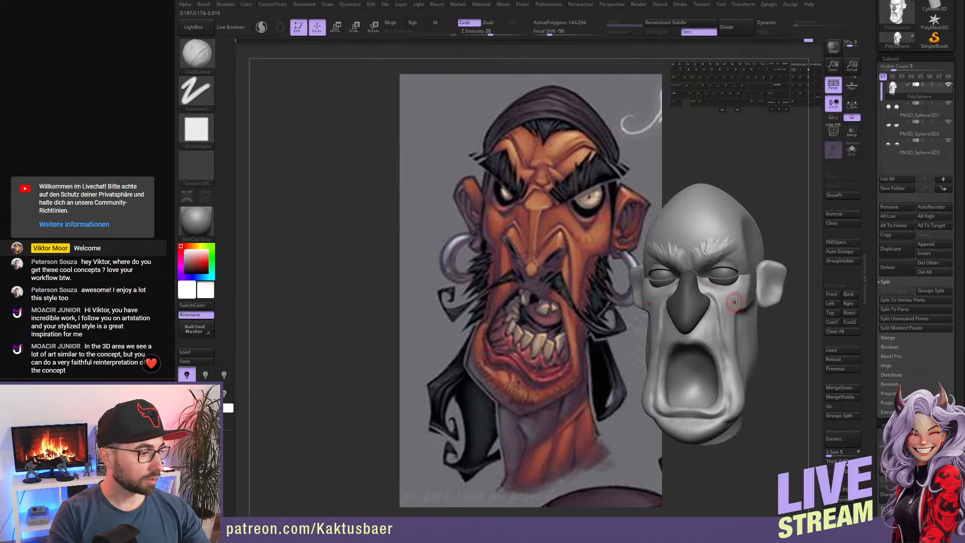
mouse_move(734, 301)
right_mouse_down("alt")
mouse_move(718, 311)
mouse_move(720, 291)
right_mouse_up("alt")
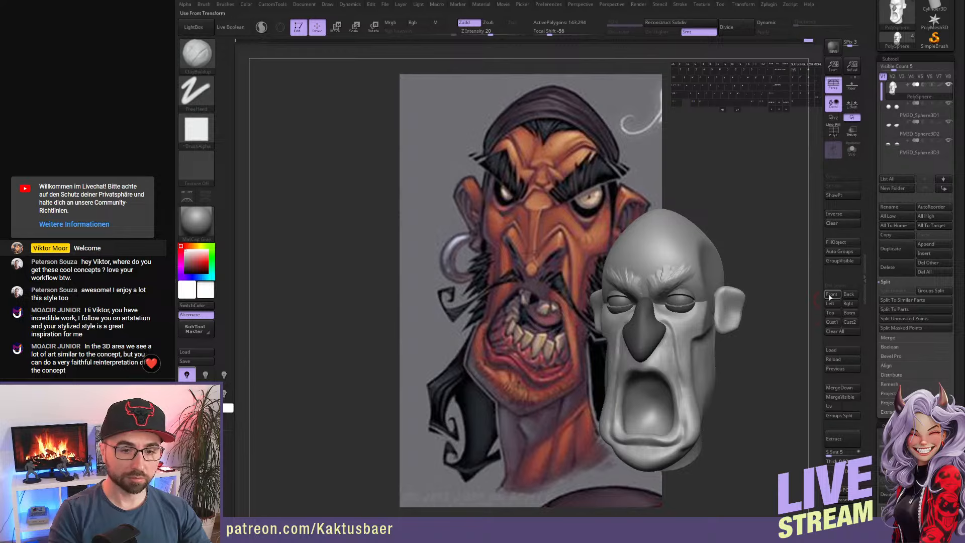
key("f")
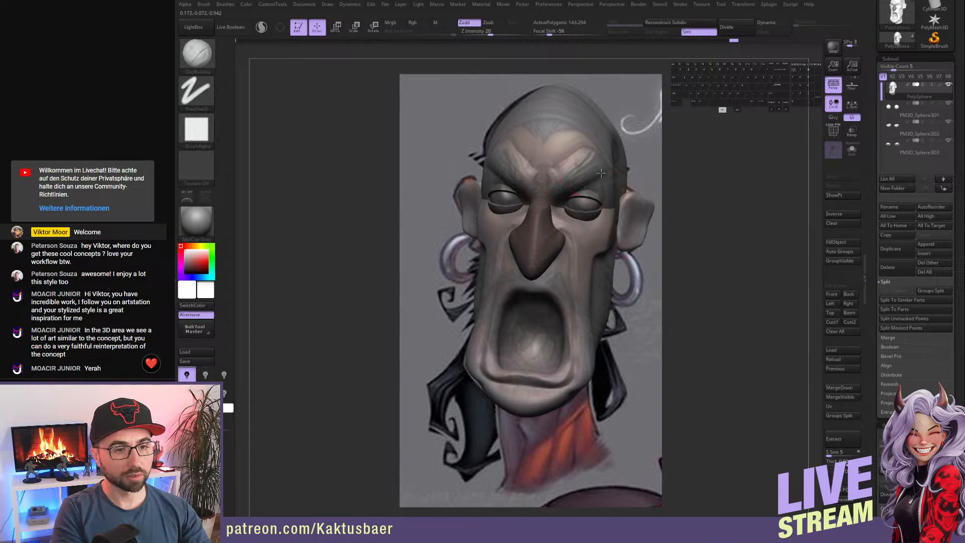
key("shift+q")
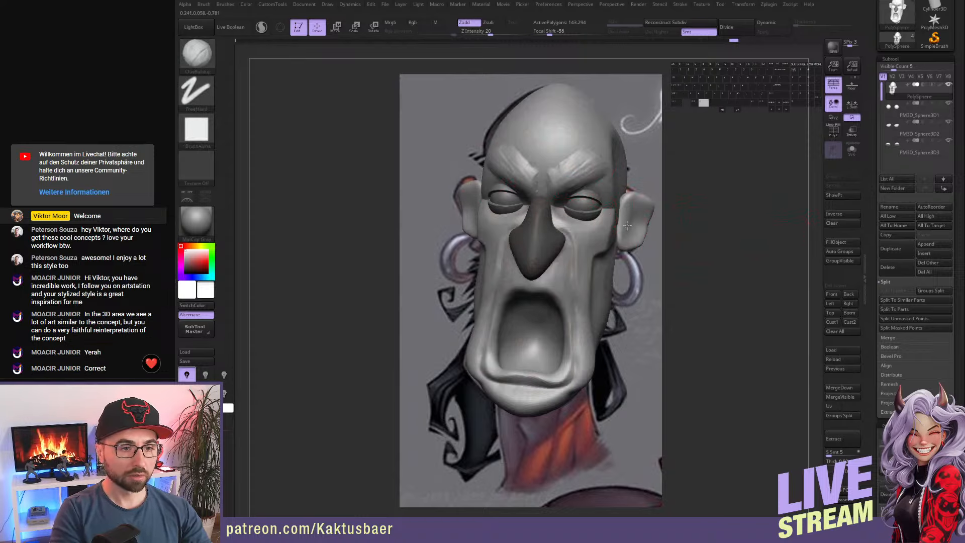
mouse_move(595, 182)
right_mouse_down("alt")
mouse_move(625, 213)
mouse_move(726, 262)
right_mouse_up("alt")
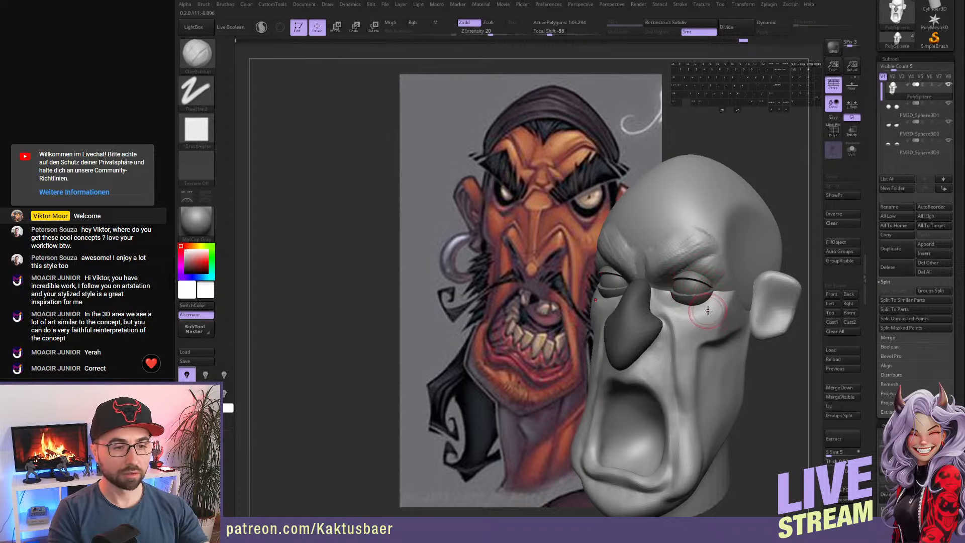
left_click_drag(804, 278, 828, 279, "alt")
left_click(832, 294)
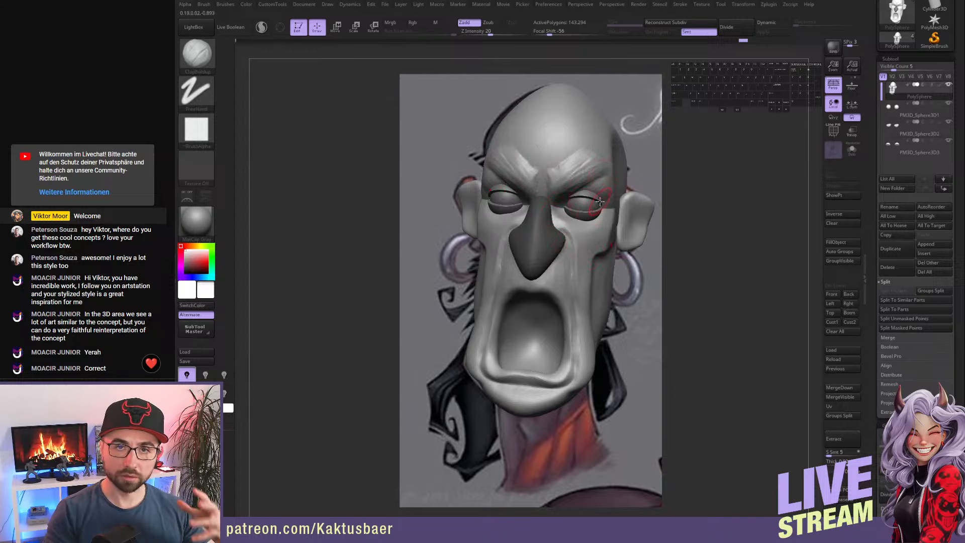
right_click_drag(571, 219, 689, 279, "alt")
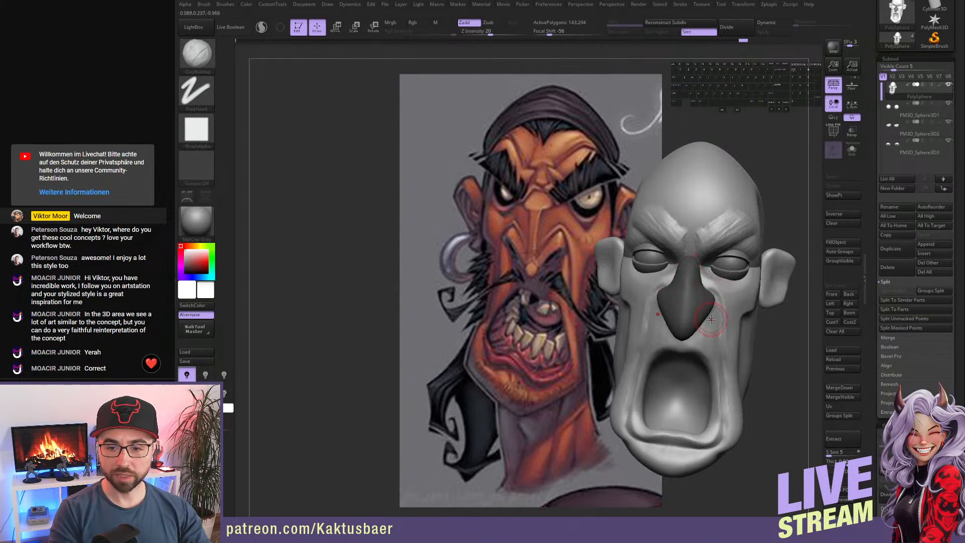
left_click_drag(710, 321, 706, 320)
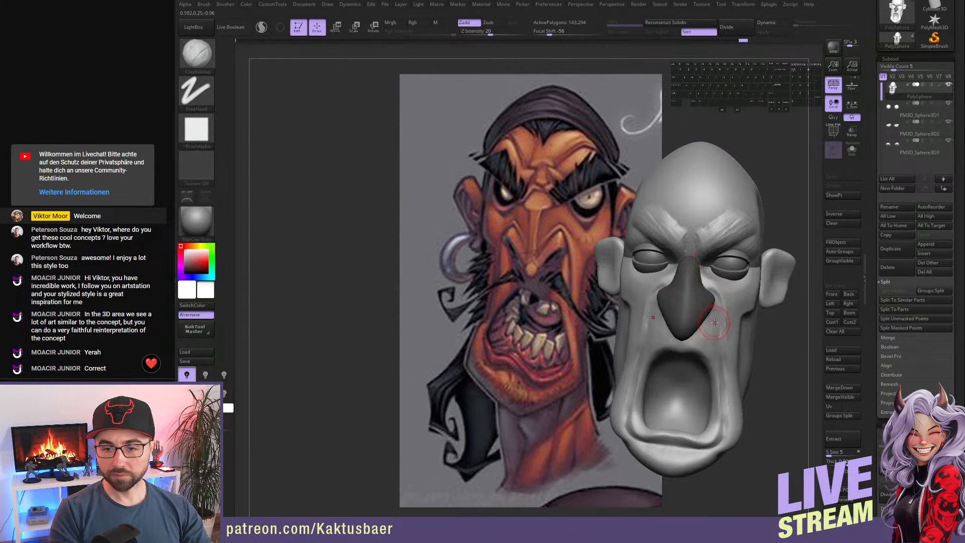
- Add volume along the slanted brow ridges above the eyes with the ClayBuildup brush
mouse_move(715, 319)
right_mouse_down()
mouse_move(696, 306)
mouse_move(634, 319)
right_mouse_up()
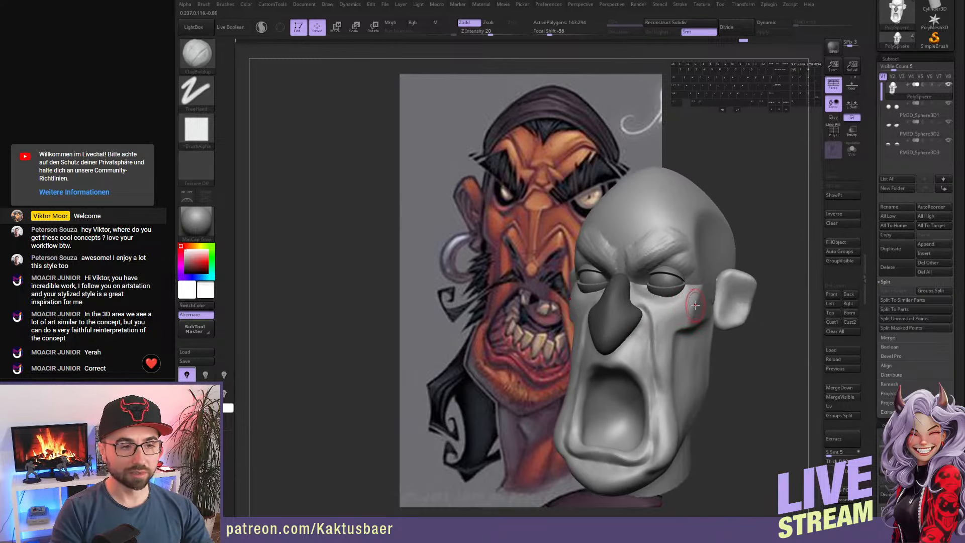
right_click_drag(667, 236, 667, 253)
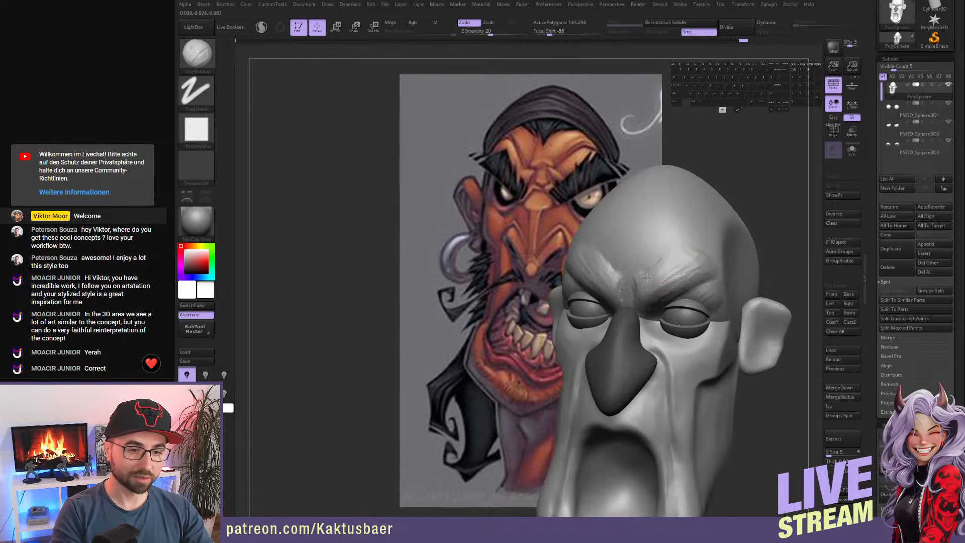
left_click_drag(666, 289, 704, 267)
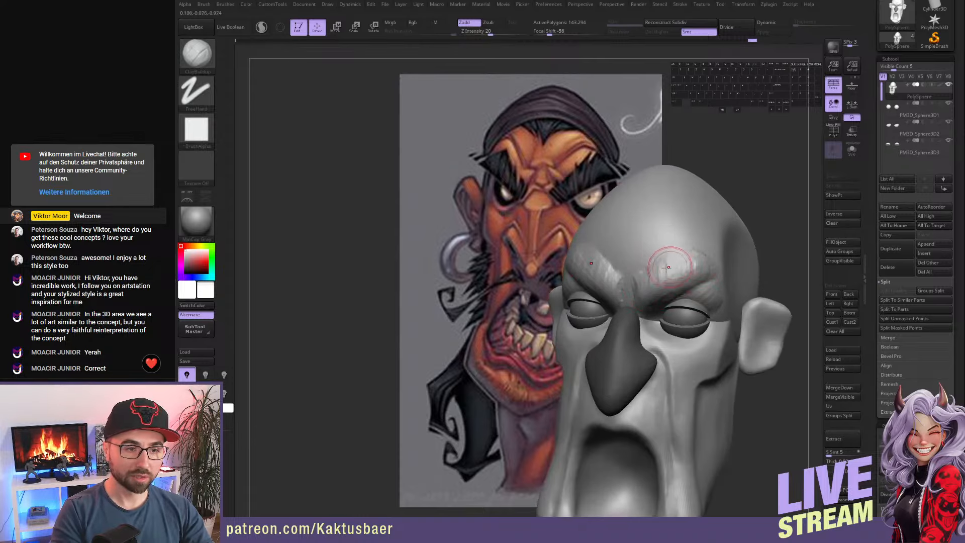
left_click_drag(641, 281, 689, 255)
left_click_drag(649, 277, 685, 259)
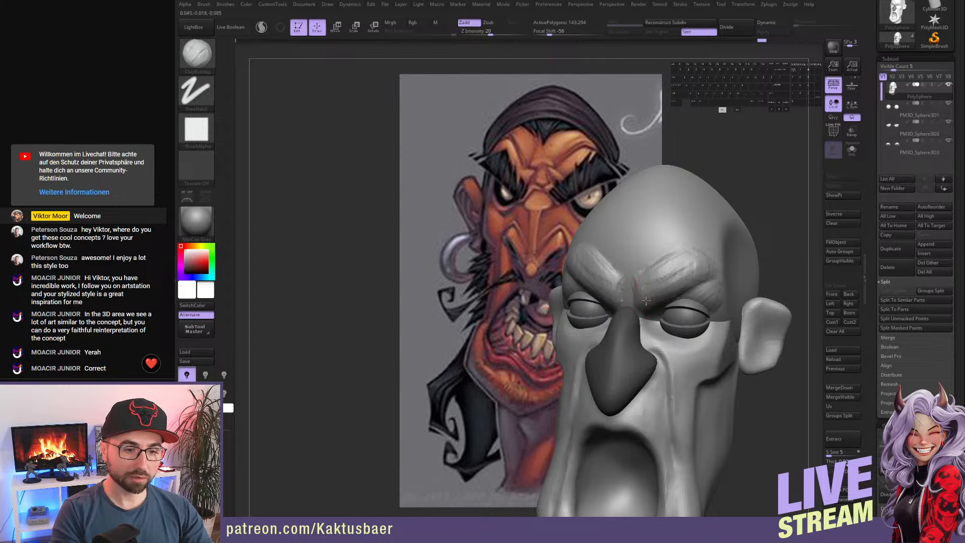
mouse_move(713, 301)
right_mouse_down()
mouse_move(724, 296)
mouse_move(709, 289)
right_mouse_up()
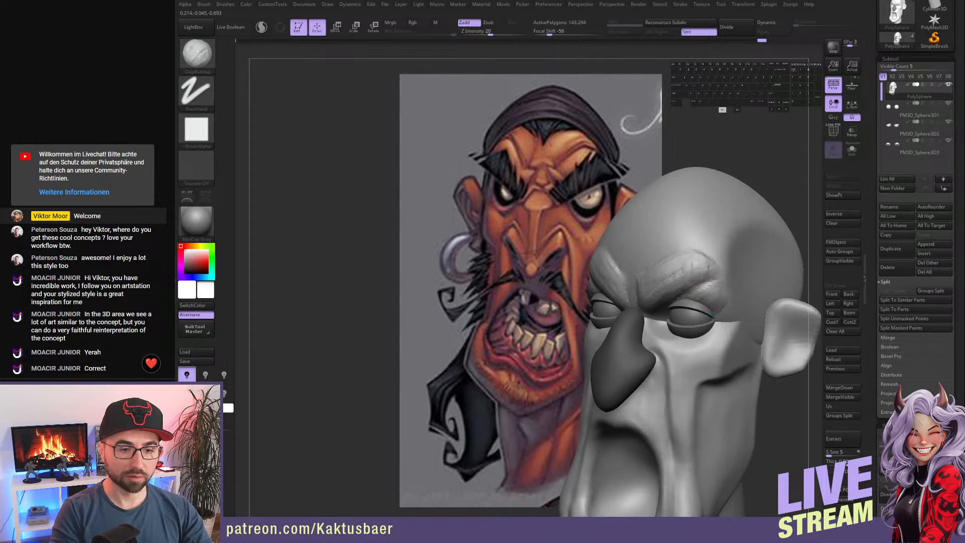
- Duplicate the eyelid subtool and rotate the lids with the Transpose line so the eyeballs have separate upper and lower lids
right_click_drag(704, 297, 644, 300)
left_click(636, 300, "alt")
key("r")
mouse_move(651, 307)
left_mouse_down("shift")
mouse_move(695, 307)
mouse_move(695, 315)
mouse_move(651, 321)
left_mouse_up("shift")
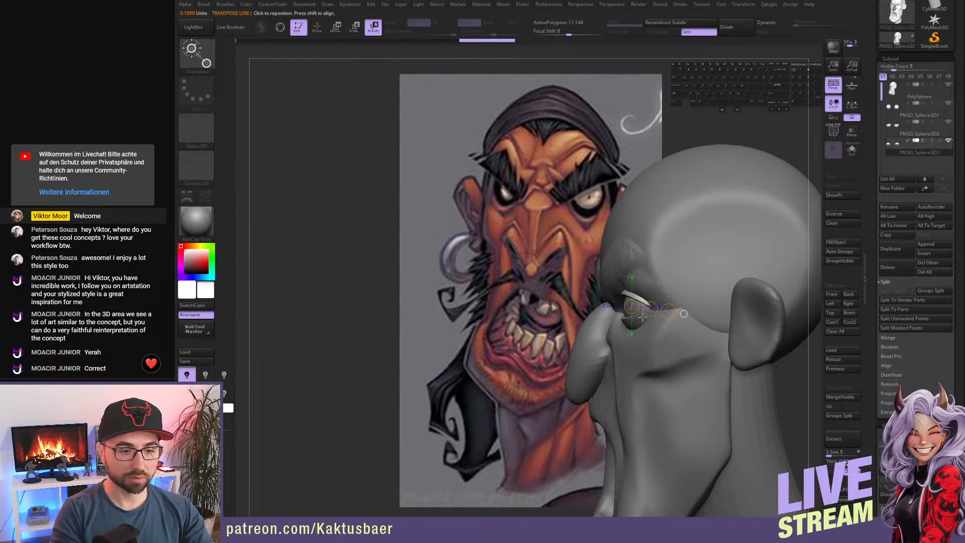
key("ctrl+shift+d")
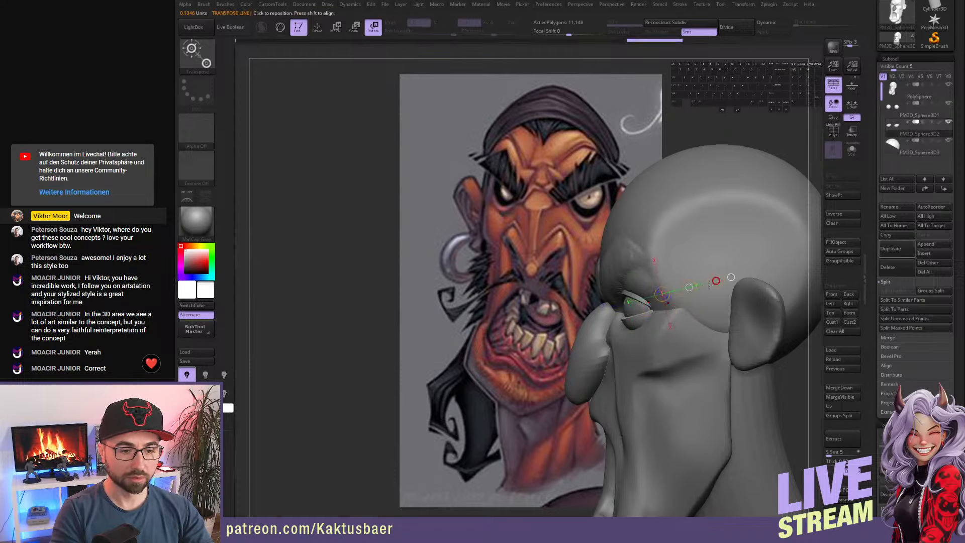
left_click_drag(653, 309, 703, 280, "shift")
key("q")
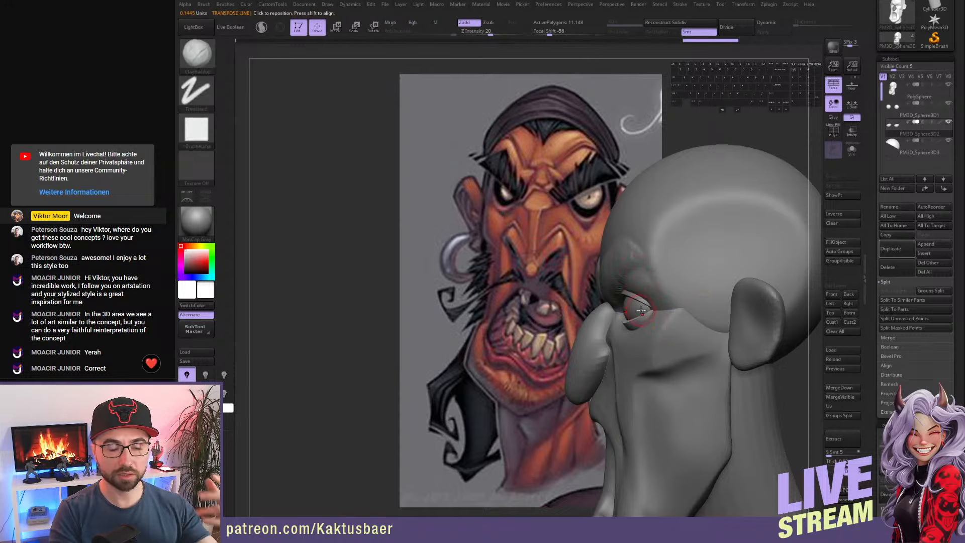
mouse_move(629, 272)
right_mouse_down()
mouse_move(654, 271)
mouse_move(637, 258)
mouse_move(677, 274)
mouse_move(621, 285)
mouse_move(628, 283)
right_mouse_up()
- On the head mesh, build up folds above the brows and carve converging creases at the center of the forehead with DamStandard
left_click(654, 271, "alt")
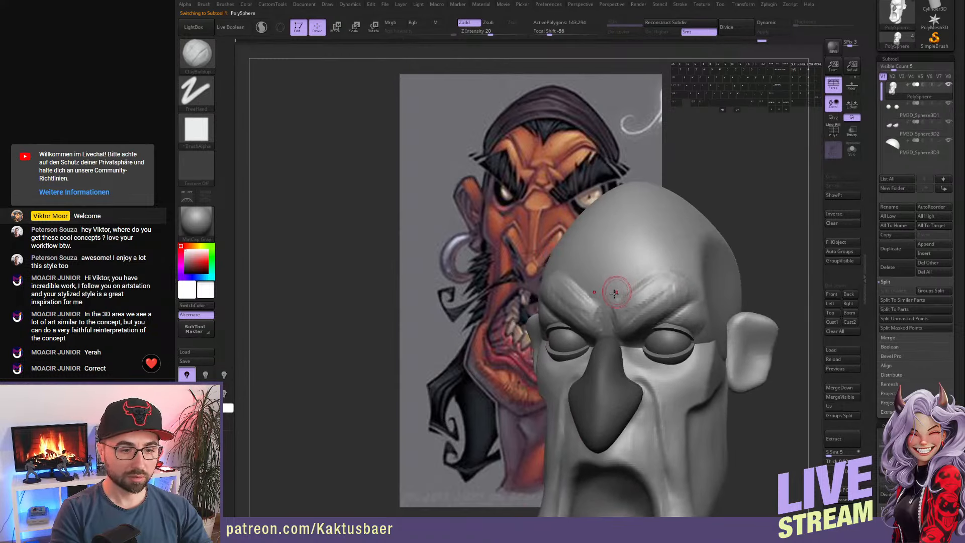
mouse_move(617, 291)
left_mouse_down()
mouse_move(659, 262)
mouse_move(636, 280)
left_mouse_up()
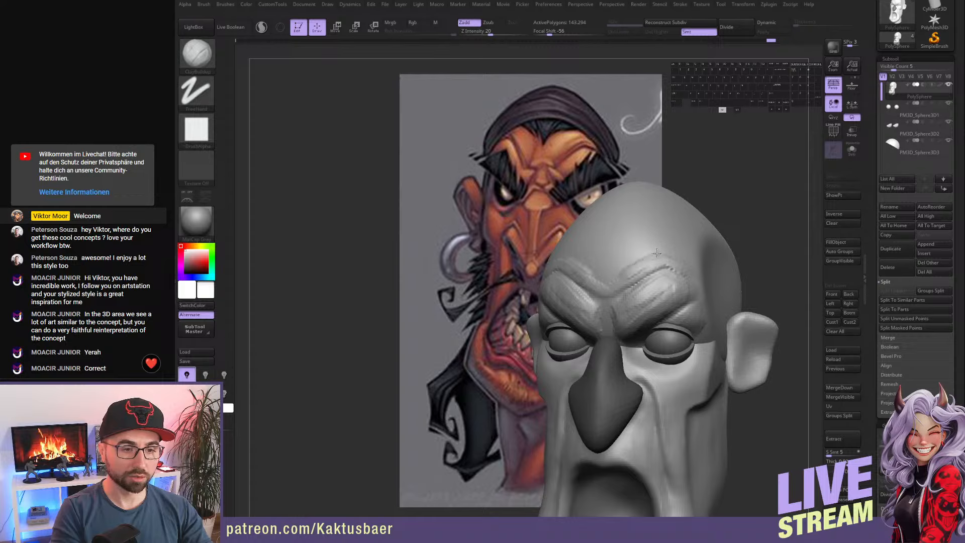
key("b")
key("d")
key("s")
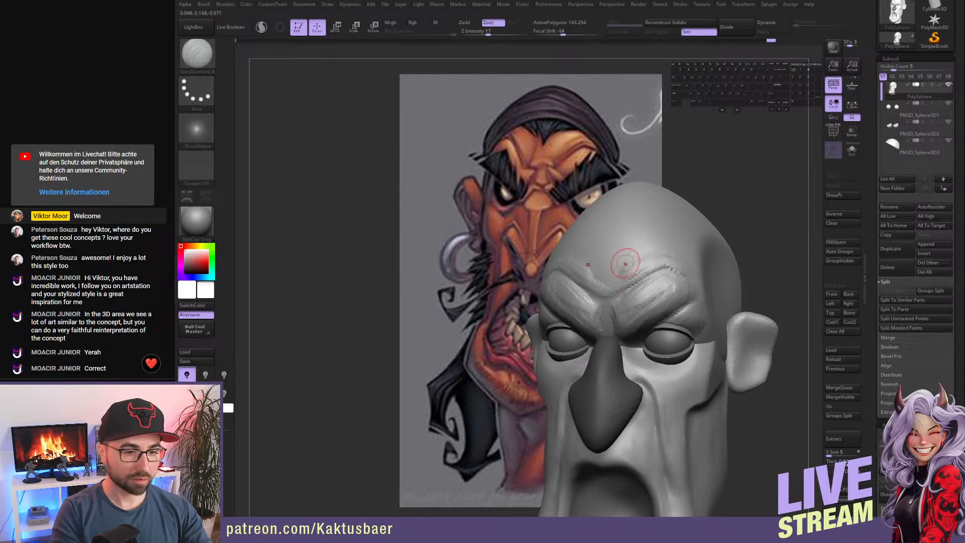
left_click_drag(615, 246, 626, 300)
- Carve the wedge-shaped area between the central forehead creases and build up the folds beside it with ClayBuildup
key("b")
key("c")
key("b")
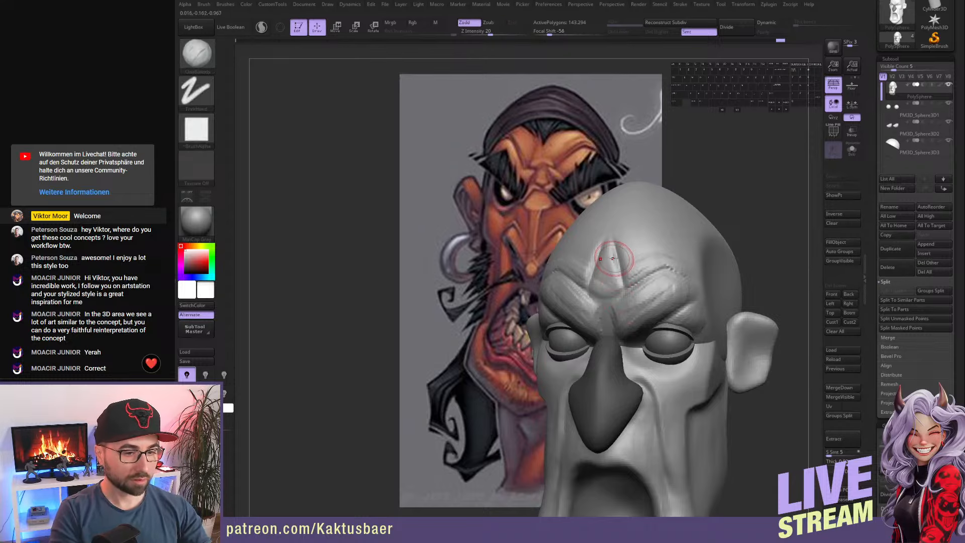
left_click_drag(613, 249, 615, 292, "alt")
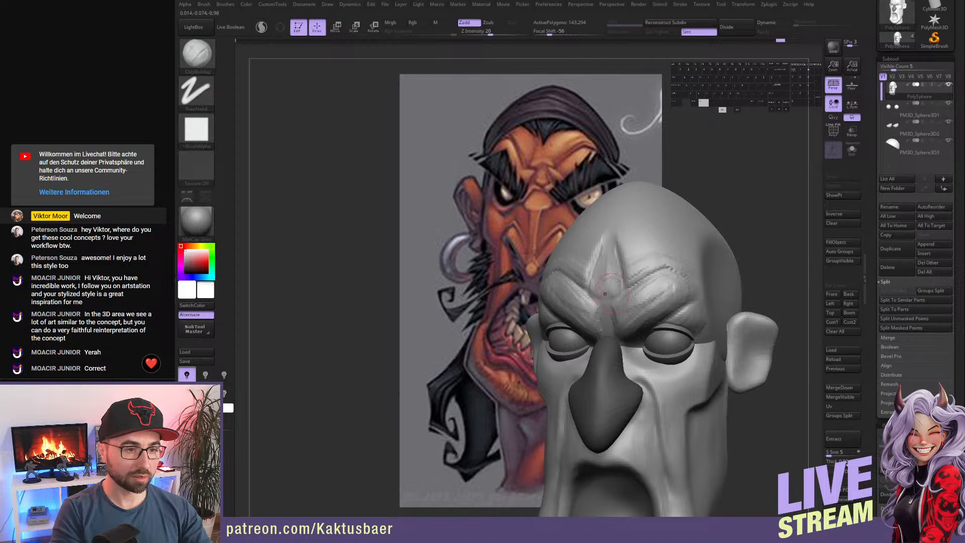
left_click_drag(619, 282, 616, 300, "alt")
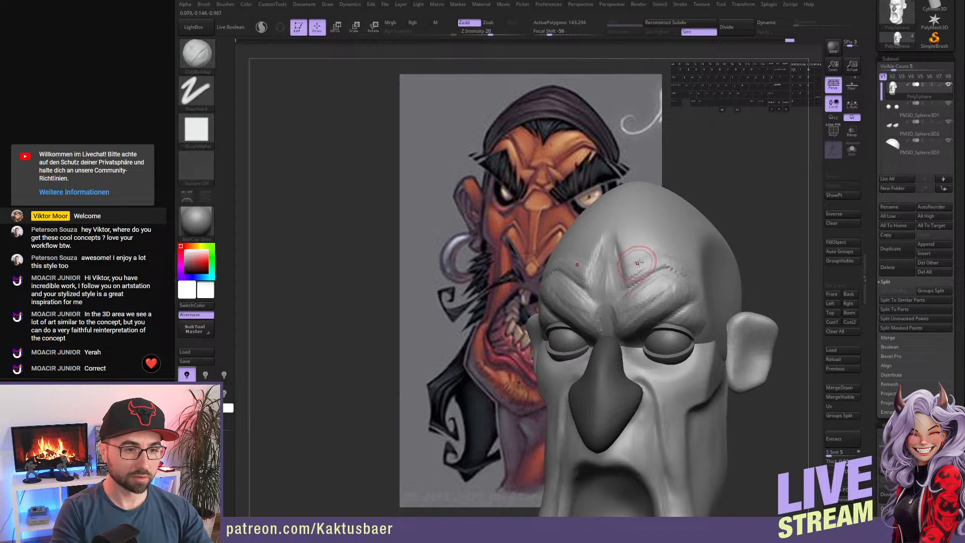
left_click_drag(658, 242, 622, 280)
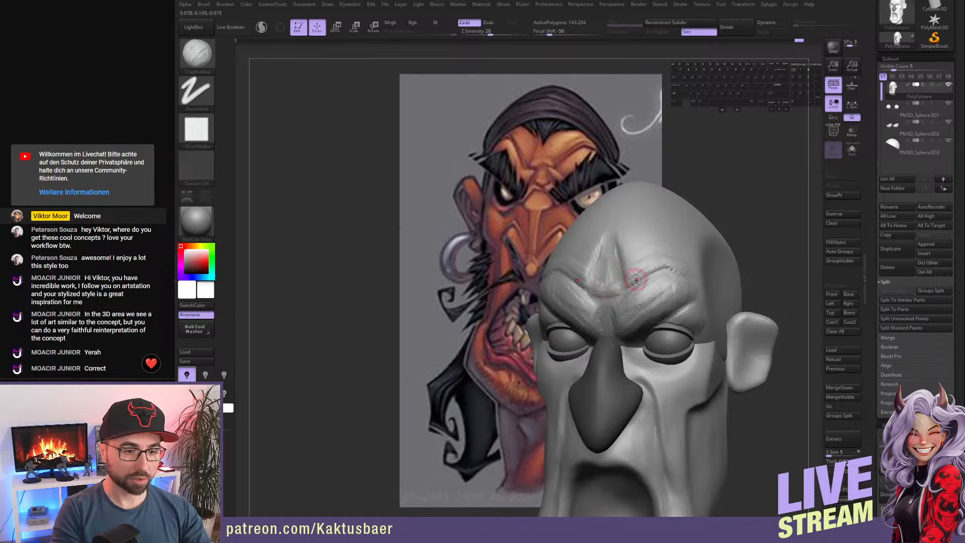
mouse_move(631, 283)
left_mouse_down()
mouse_move(653, 264)
mouse_move(638, 274)
left_mouse_up()
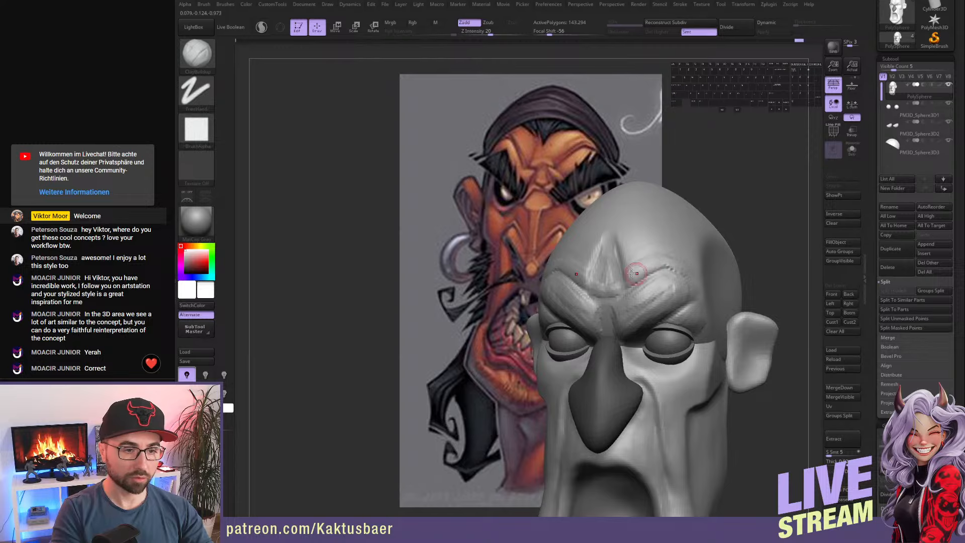
- Cut slanted frown creases between the inner brow ends and the nose bridge with DamStandard
right_click_drag(629, 298, 634, 296)
key("b")
key("d")
key("s")
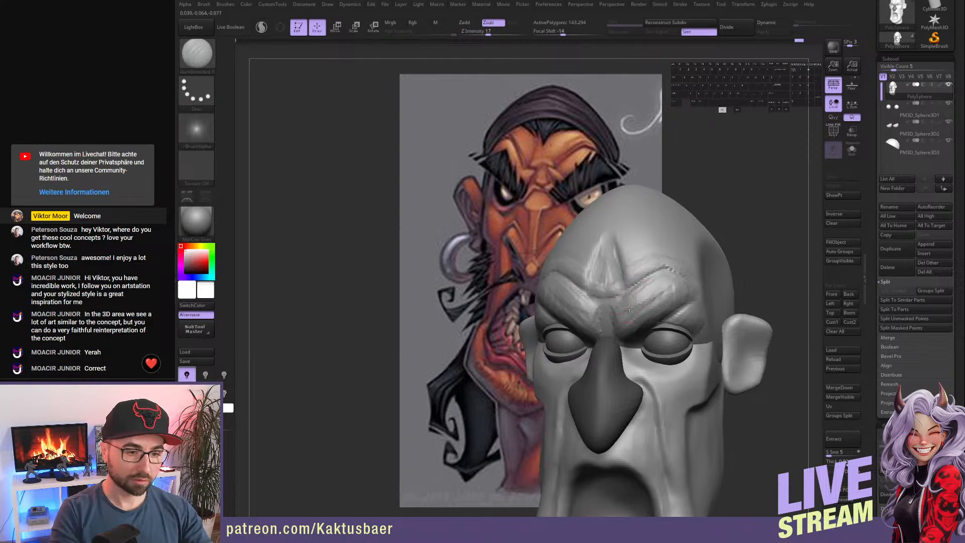
mouse_move(637, 319)
left_mouse_down()
mouse_move(624, 298)
mouse_move(627, 335)
left_mouse_up()
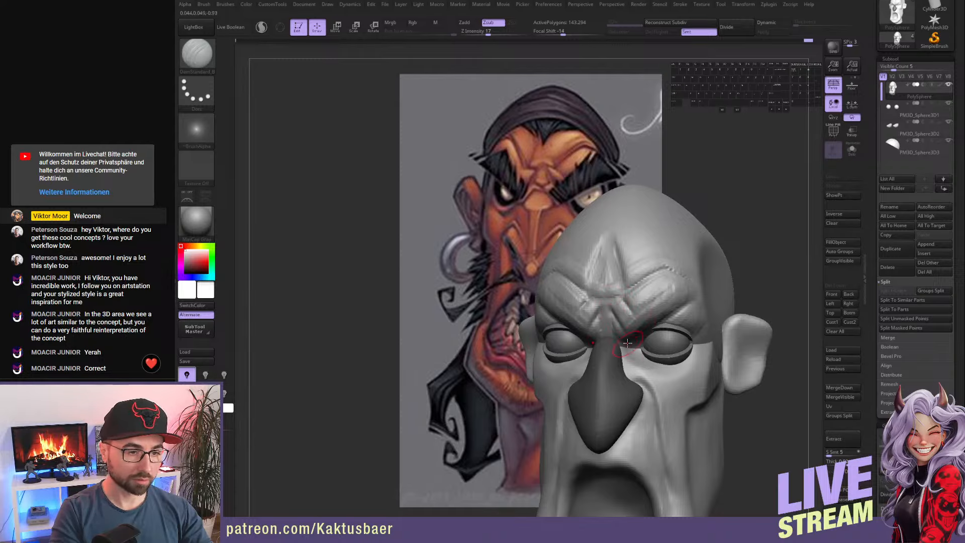
- Build up and smooth the folds above the nose bridge and sharpen their frown wrinkles with DamStandard
key("b")
key("c")
key("b")
right_click_drag(618, 327, 654, 342)
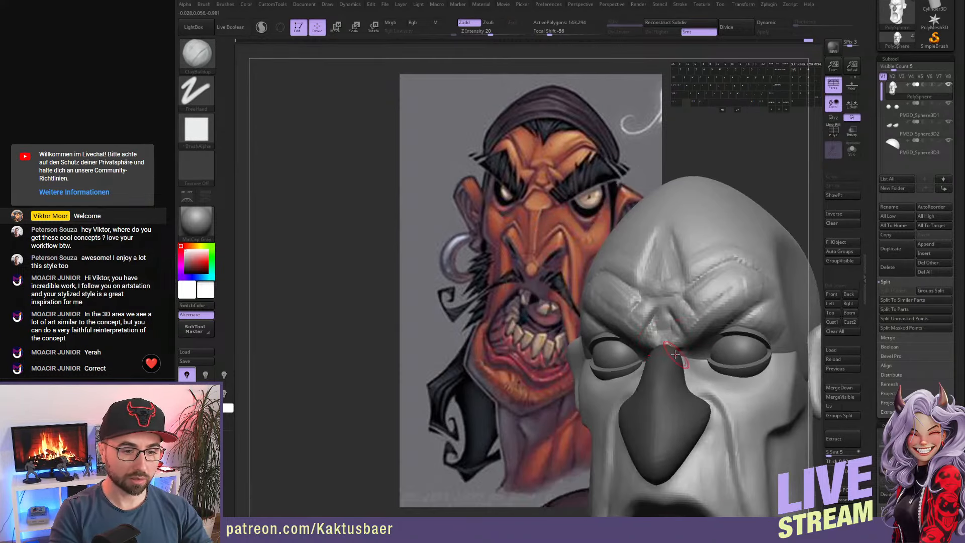
right_click_drag(675, 355, 682, 348)
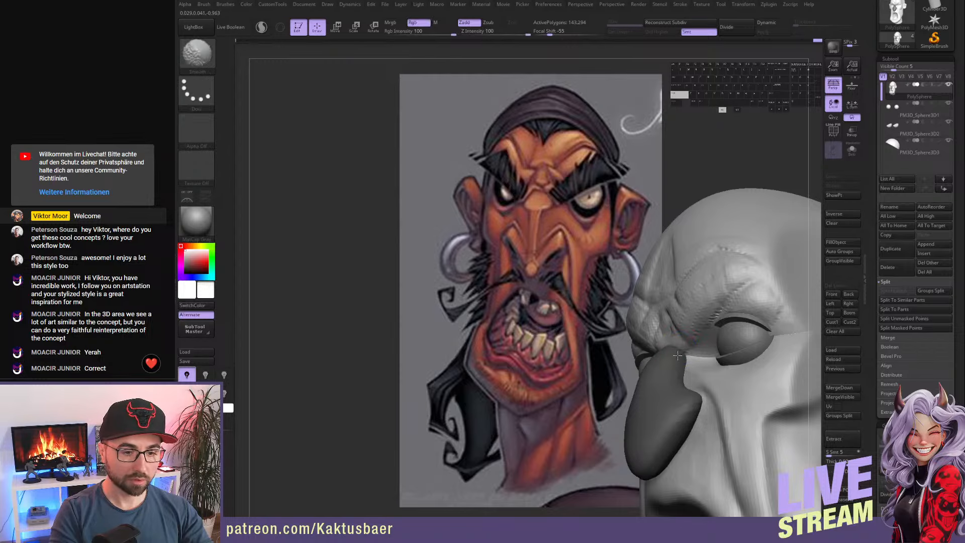
mouse_move(675, 350)
right_mouse_down()
mouse_move(665, 301)
mouse_move(678, 307)
mouse_move(669, 319)
right_mouse_up()
key("4")
mouse_move(678, 315)
left_mouse_down()
mouse_move(696, 337)
mouse_move(682, 338)
mouse_move(686, 352)
left_mouse_up()
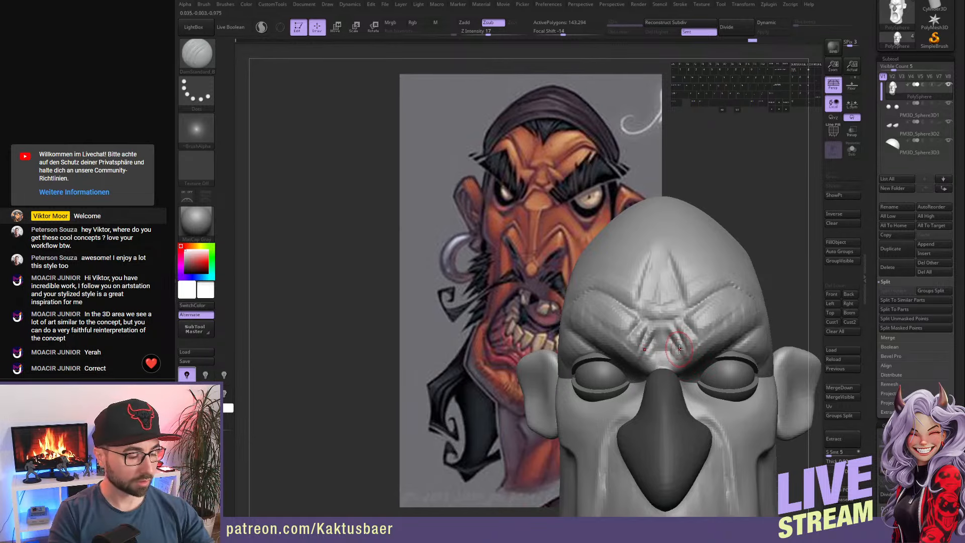
key("b")
key("c")
key("b")
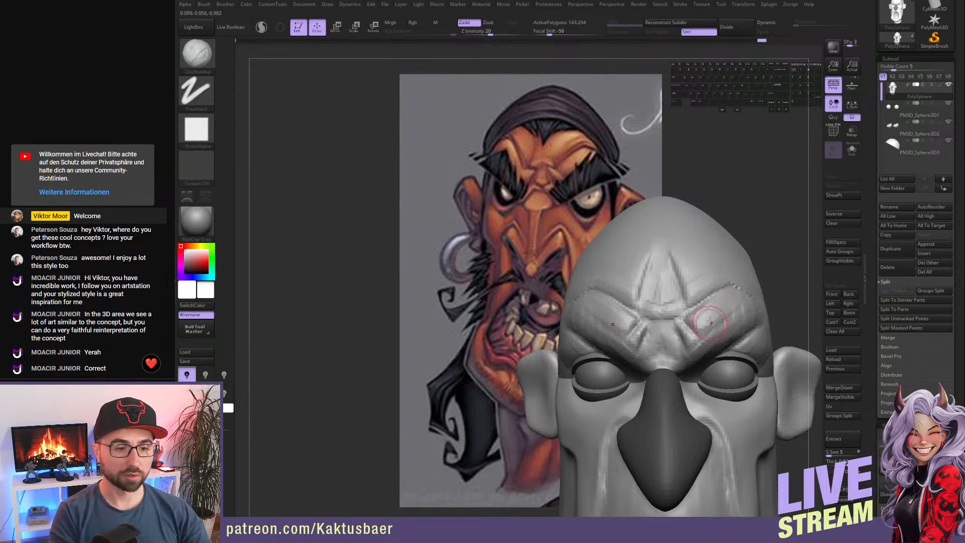
- Mask the whole head except its cranium polygroup, leaving the forehead and skull editable
right_click_drag(718, 321, 693, 313)
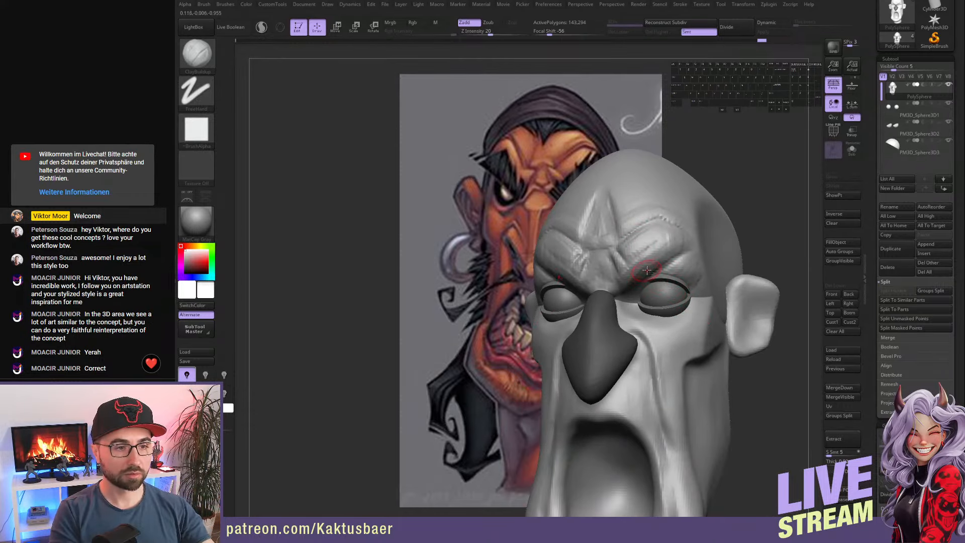
right_click_drag(645, 263, 643, 262)
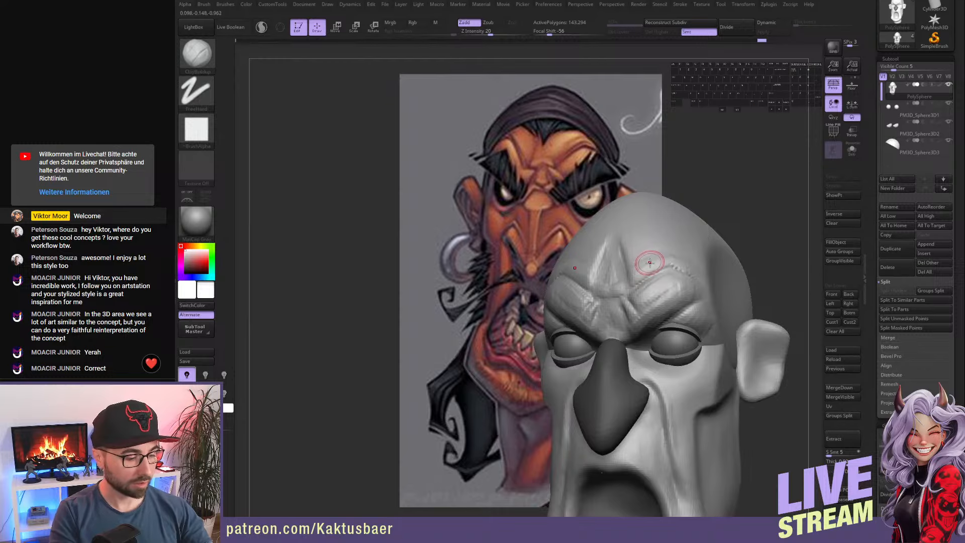
key("4")
key("s")
left_click_drag(650, 243, 657, 239)
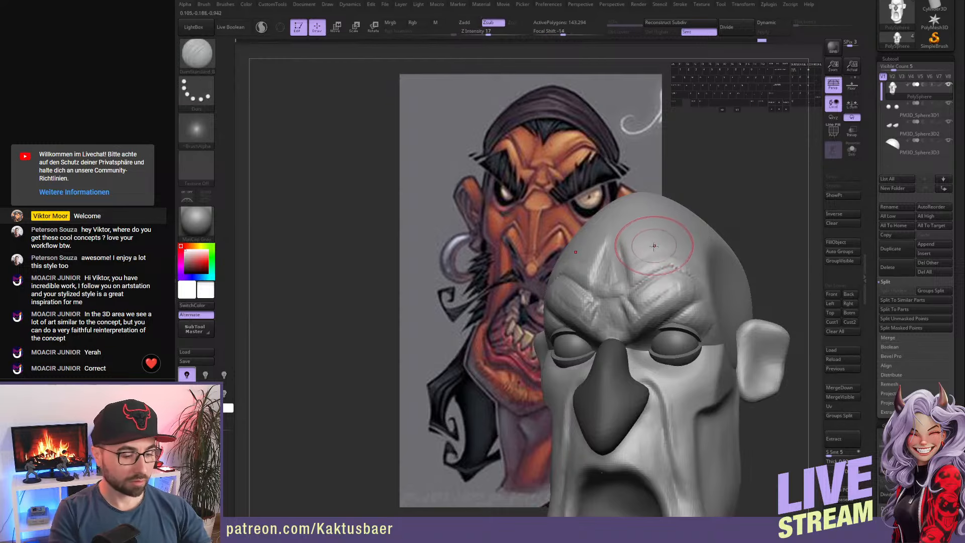
mouse_move(658, 249)
right_mouse_down()
mouse_move(634, 264)
mouse_move(662, 257)
mouse_move(653, 275)
right_mouse_up()
key("w")
left_click(653, 278, "ctrl")
key("q")
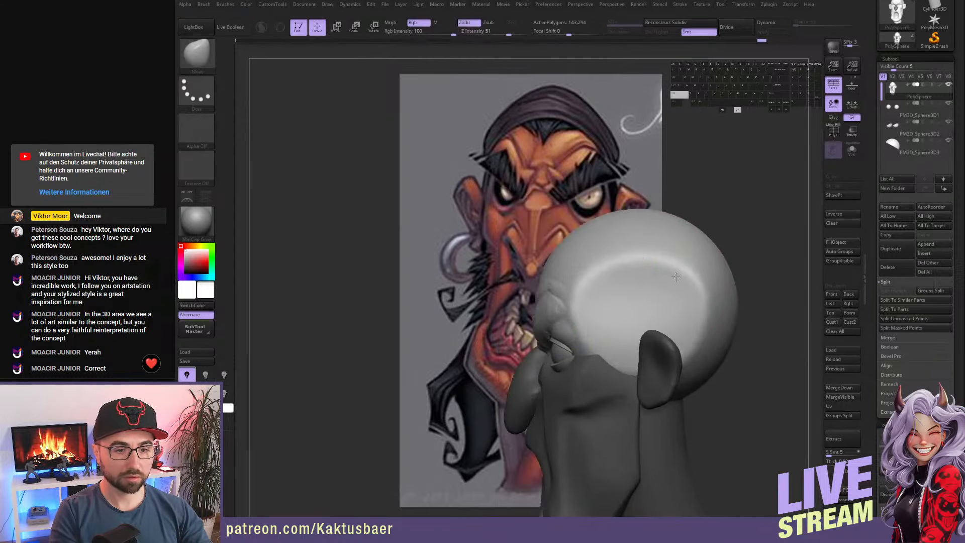
- Enlarge the Move brush and pull the back of the skull slightly outward
key("s")
left_click_drag(700, 264, 727, 283)
left_click_drag(724, 332, 732, 327)
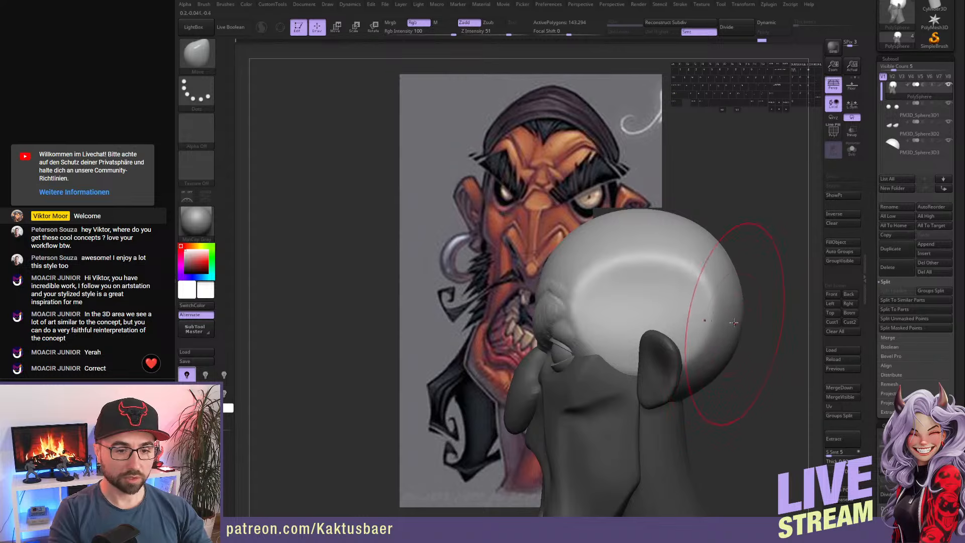
- Carve a hollow into the temples behind the brows with ClayBuildup and smooth the surface there
mouse_move(716, 300)
right_mouse_down("alt")
mouse_move(721, 314)
mouse_move(593, 273)
mouse_move(629, 287)
mouse_move(664, 280)
mouse_move(627, 292)
right_mouse_up("alt")
key("b")
key("d")
key("s")
key("b")
key("c")
key("b")
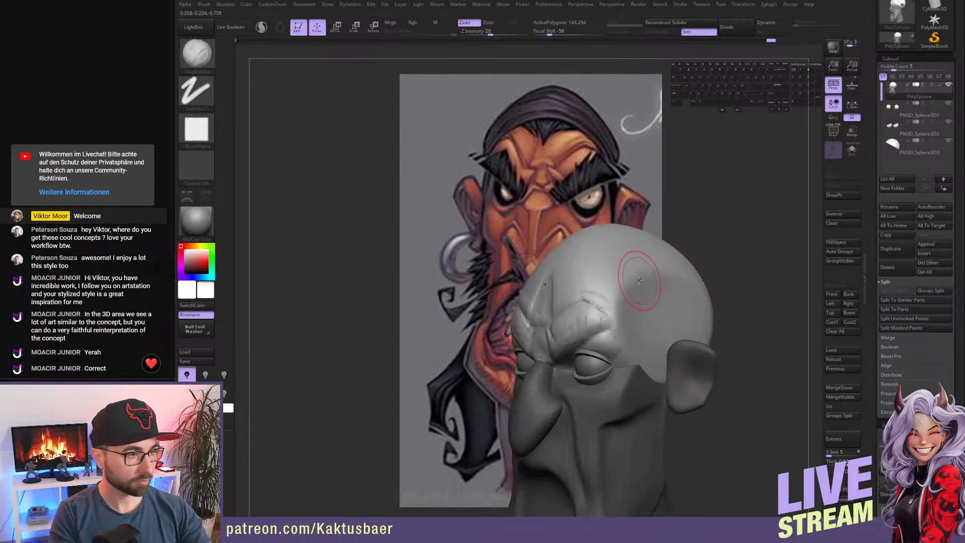
left_click_drag(627, 292, 623, 317, "alt")
mouse_move(624, 296)
left_mouse_down("alt")
mouse_move(625, 282)
mouse_move(631, 298)
left_mouse_up("alt")
key("shift")
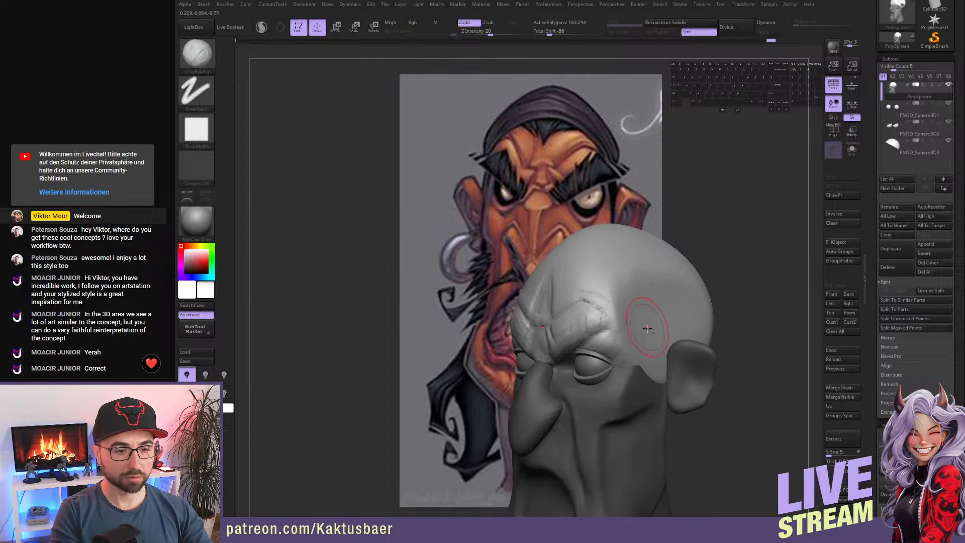
right_click_drag(636, 322, 624, 308)
left_click_drag(620, 297, 620, 262, "shift")
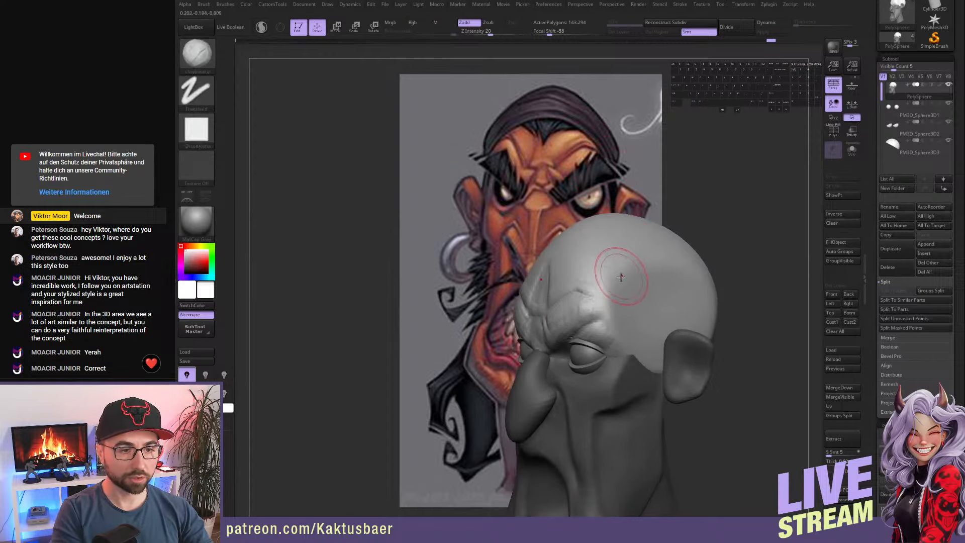
- Refine and smooth the transition from the outer brow ends into the temples with DamStandard and ClayBuildup
key("b")
key("d")
key("s")
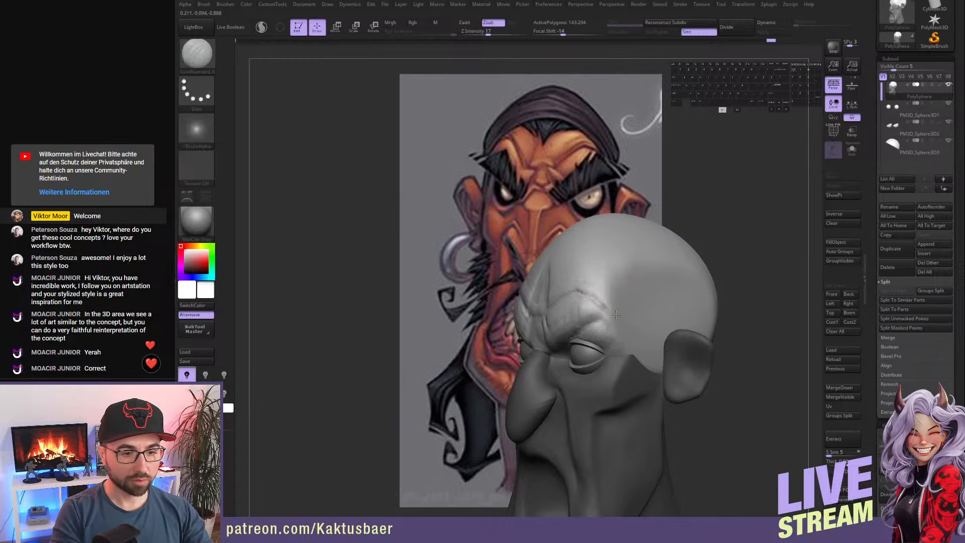
key("b")
key("c")
key("b")
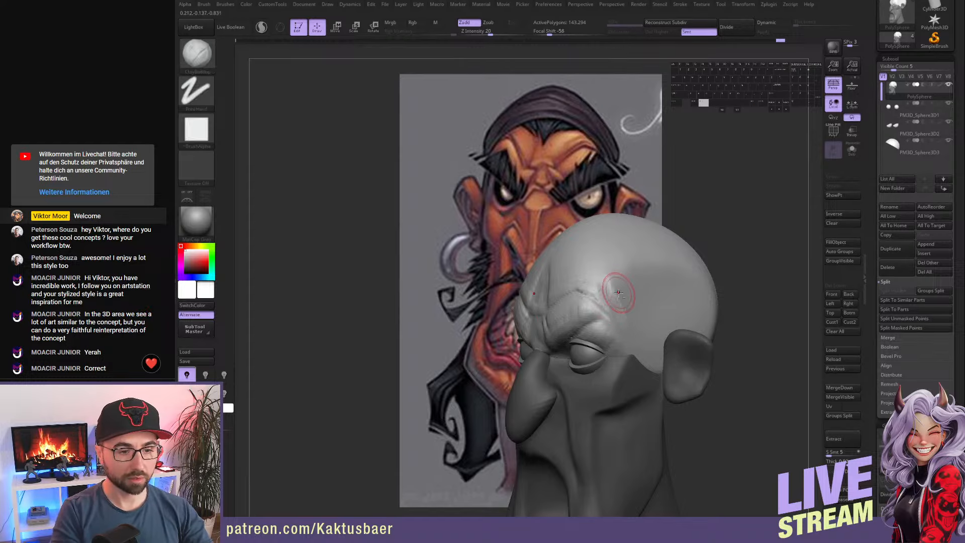
mouse_move(619, 293)
left_mouse_down("shift")
mouse_move(614, 285)
mouse_move(622, 294)
left_mouse_up("shift")
mouse_move(624, 301)
right_mouse_down("alt")
mouse_move(627, 273)
mouse_move(617, 276)
mouse_move(642, 281)
mouse_move(607, 284)
right_mouse_up("alt")
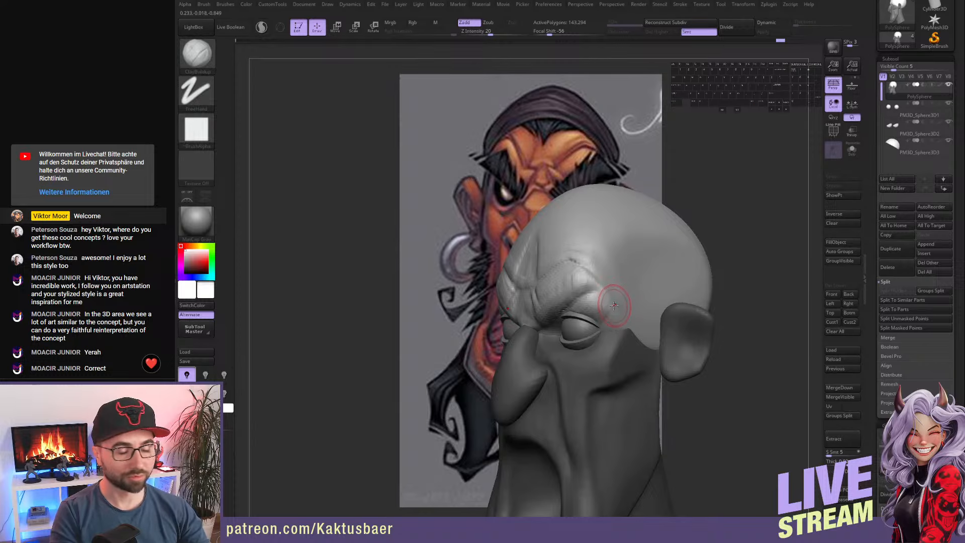
right_click_drag(611, 309, 600, 280)
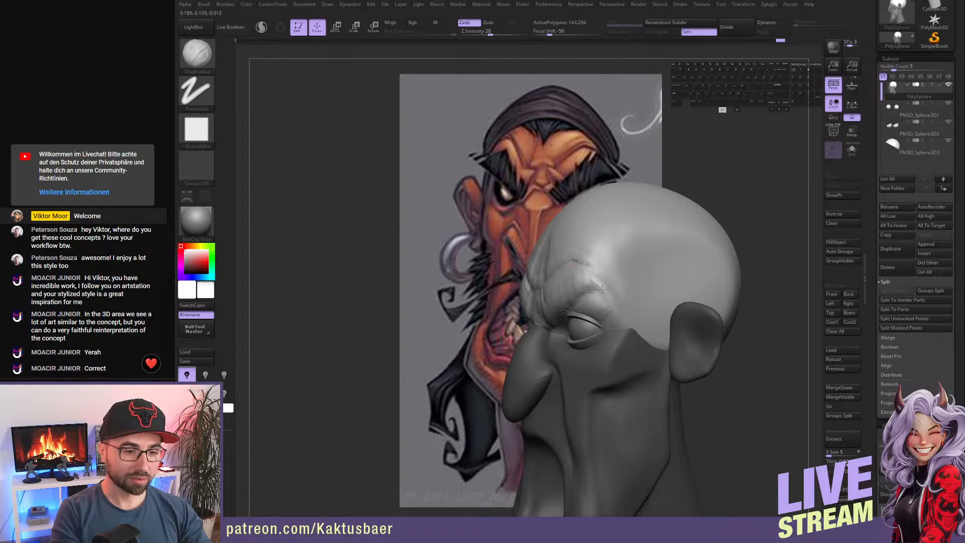
right_click_drag(576, 293, 616, 299)
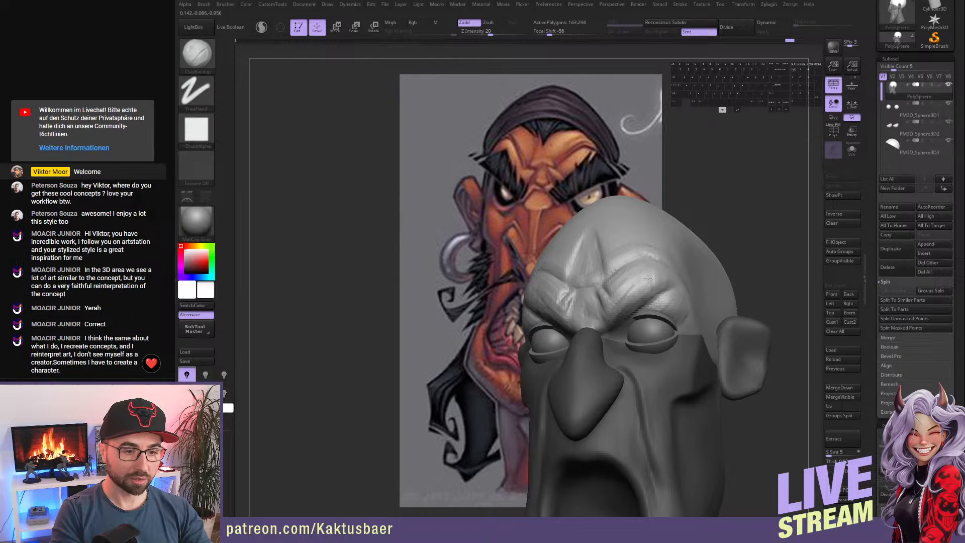
- Deepen the angry crease beneath the inner brows with ClayBuildup and DamStandard strokes running toward the nose bridge
left_click_drag(620, 309, 636, 286)
right_click_drag(634, 282, 672, 314, "alt")
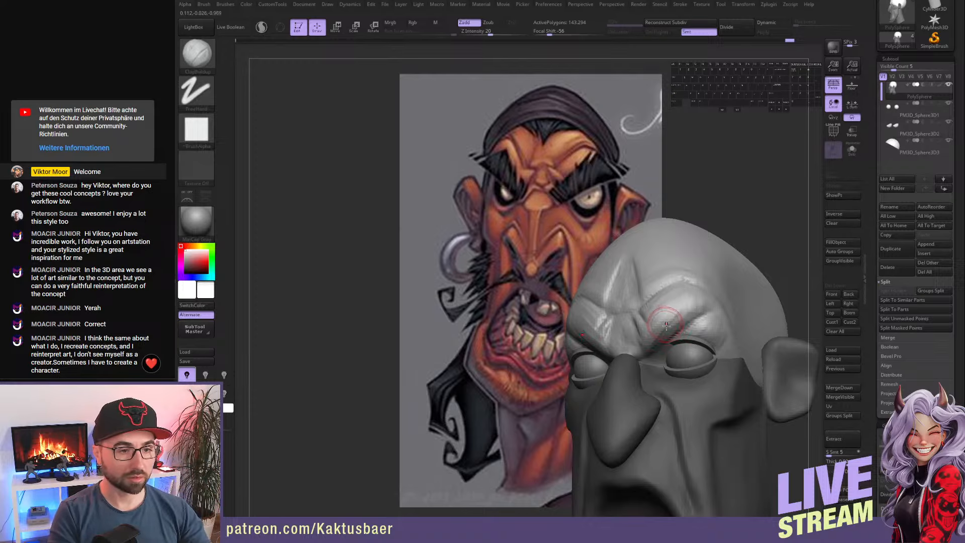
right_click_drag(670, 326, 661, 328)
key("b")
key("d")
key("s")
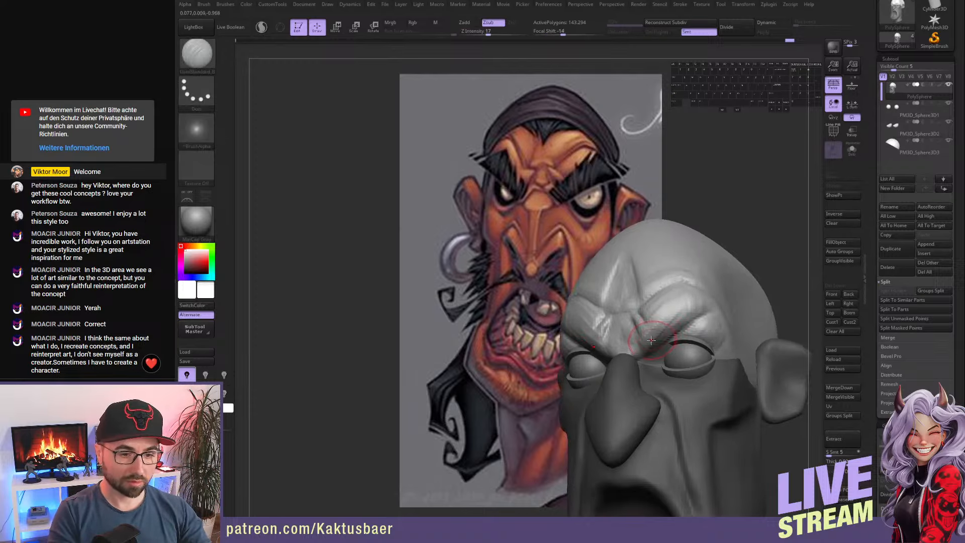
mouse_move(655, 341)
left_mouse_down("alt")
mouse_move(696, 294)
mouse_move(658, 331)
left_mouse_up("alt")
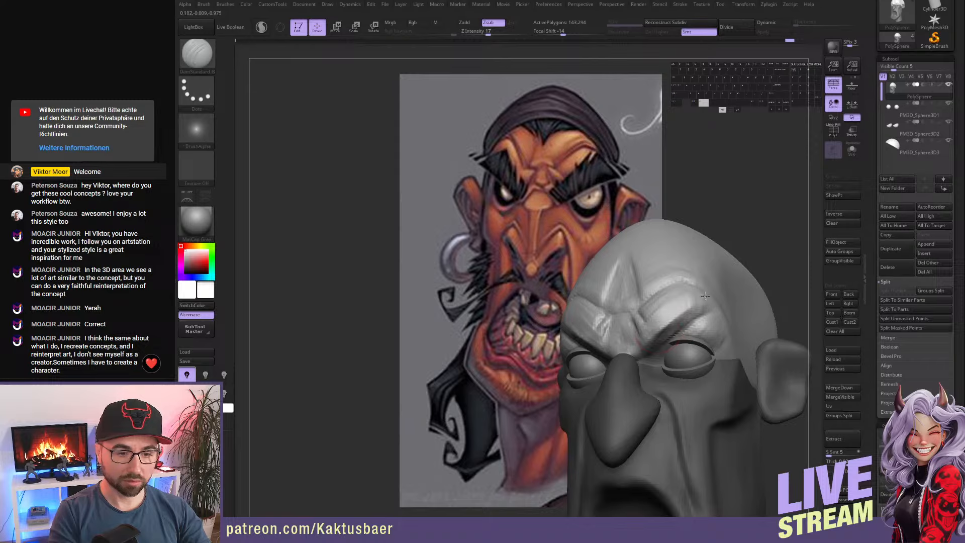
right_click_drag(654, 338, 692, 302)
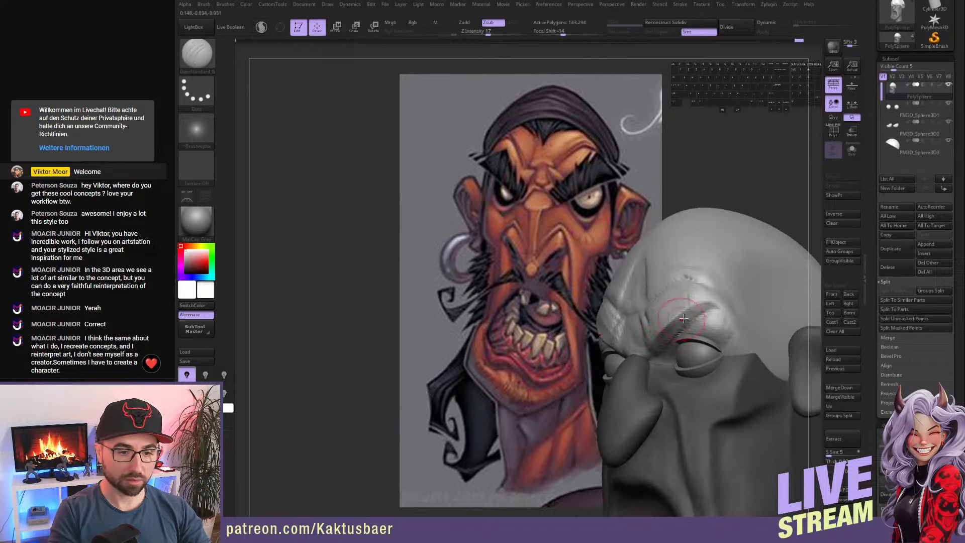
mouse_move(693, 302)
right_mouse_down()
mouse_move(713, 317)
mouse_move(628, 306)
mouse_move(653, 353)
right_mouse_up()
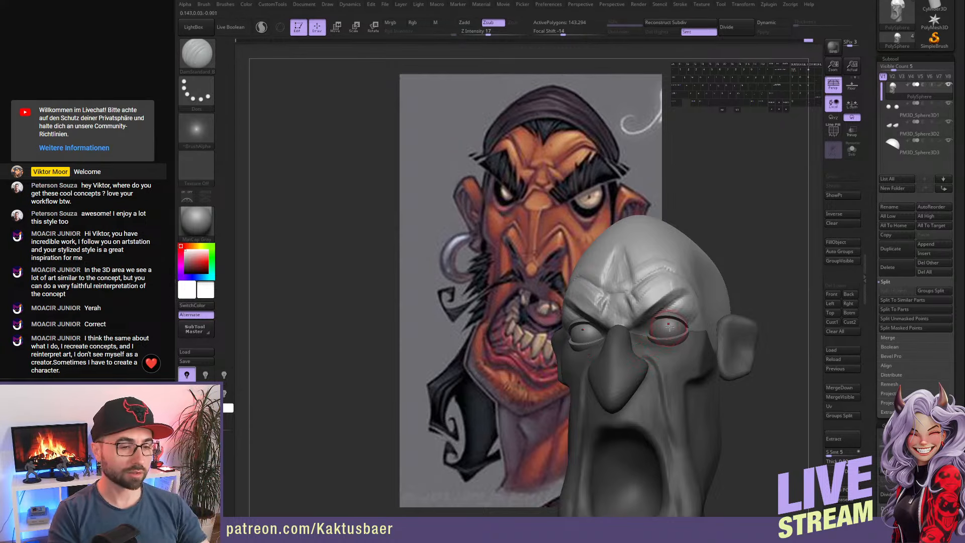
right_click_drag(683, 319, 672, 326)
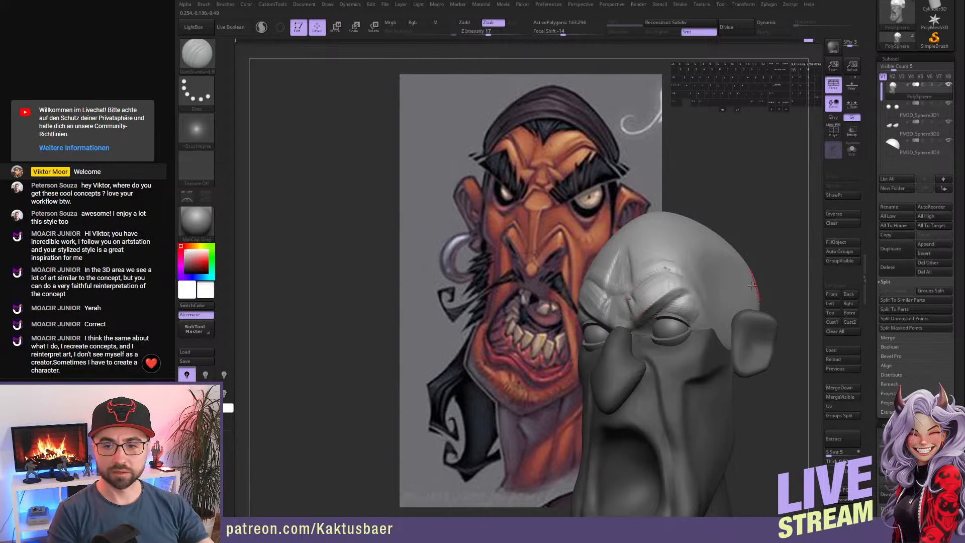
mouse_move(668, 315)
right_mouse_down()
mouse_move(687, 310)
mouse_move(683, 301)
mouse_move(663, 325)
right_mouse_up()
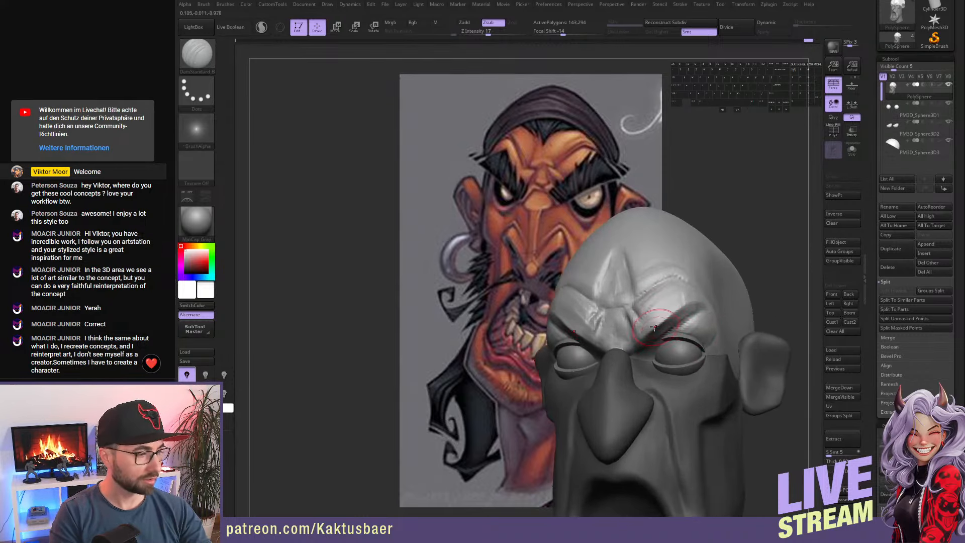
- Mask the whole head except its face polygroup, leaving the cheeks and mouth surroundings editable
right_click_drag(673, 394, 683, 354, "alt")
key("w")
key("q")
key("w")
left_click(720, 356, "ctrl")
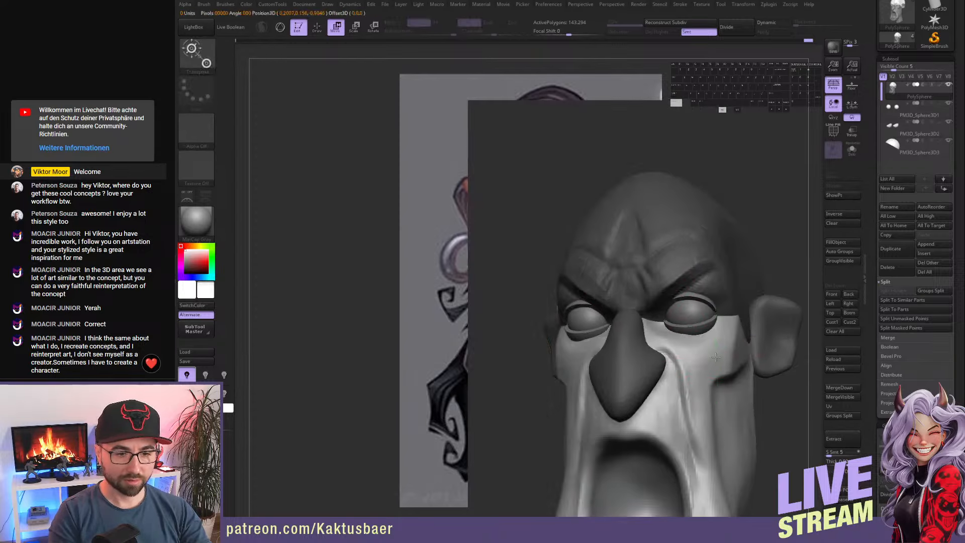
key("q")
- Carve the eye-bag creases below the lower eyelids and across the upper cheeks with DamStandard
mouse_move(692, 313)
right_mouse_down("alt")
mouse_move(714, 355)
mouse_move(693, 333)
mouse_move(674, 362)
mouse_move(712, 362)
mouse_move(660, 368)
right_mouse_up("alt")
key("b")
key("m")
key("v")
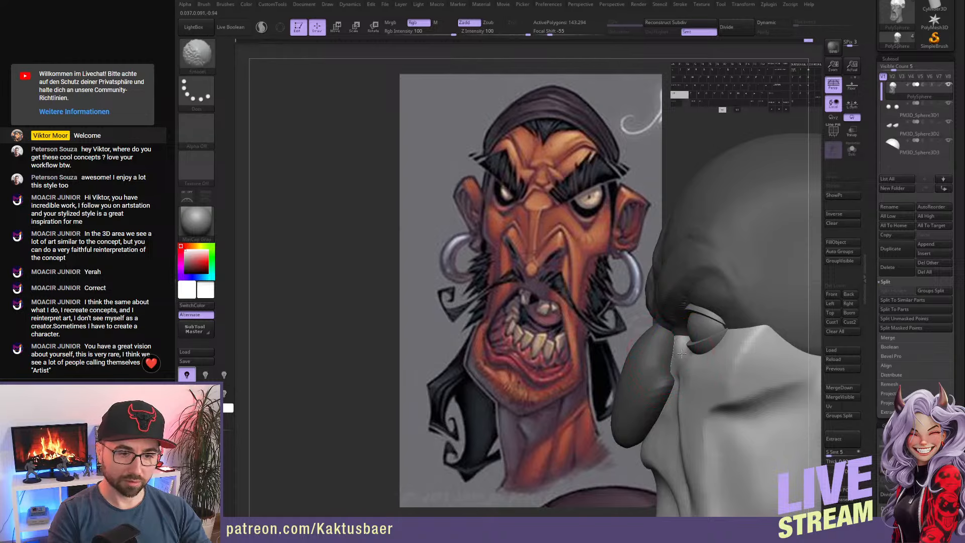
mouse_move(667, 354)
right_mouse_down()
mouse_move(687, 355)
mouse_move(683, 348)
mouse_move(687, 362)
right_mouse_up()
key("b")
key("d")
key("s")
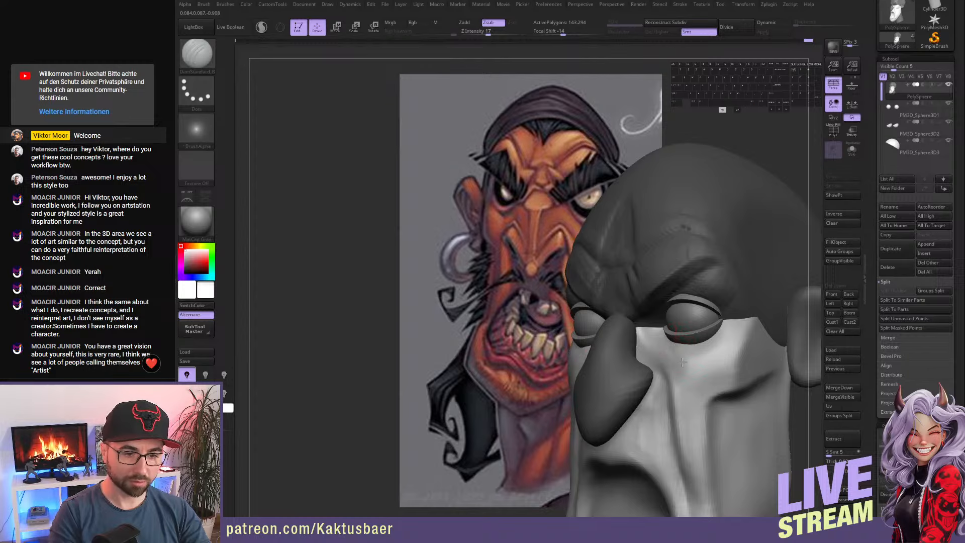
left_click_drag(693, 365, 728, 343)
right_click_drag(724, 347, 746, 364, "alt")
left_click_drag(754, 352, 726, 377)
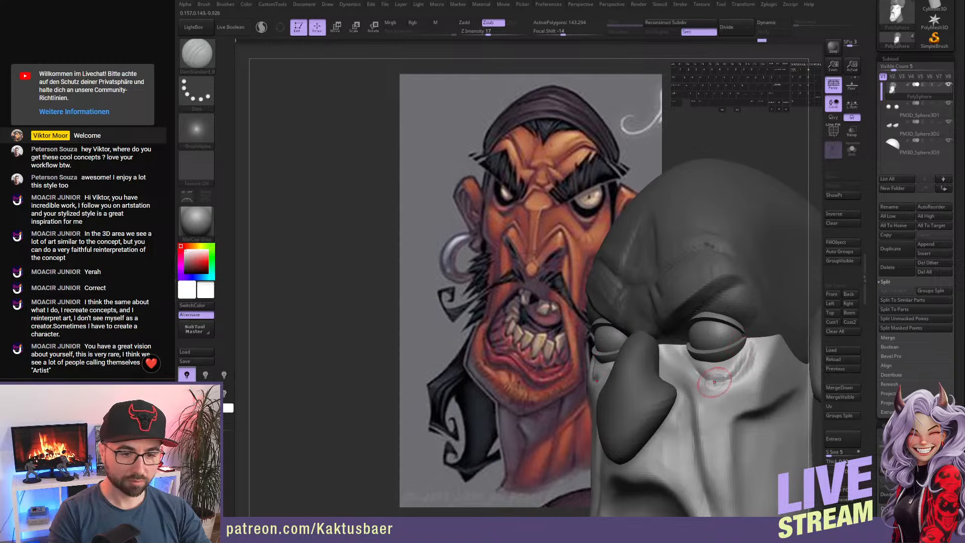
right_click_drag(718, 379, 715, 370, "alt")
left_click_drag(694, 358, 724, 396)
- Build up and hollow the cheekbone area beneath the eyes with ClayBuildup
key("1")
mouse_move(743, 360)
left_mouse_down("alt")
mouse_move(717, 376)
mouse_move(734, 386)
mouse_move(716, 381)
mouse_move(728, 392)
mouse_move(745, 354)
left_mouse_up("alt")
right_click_drag(745, 354, 691, 340, "alt")
mouse_move(691, 343)
left_mouse_down()
mouse_move(708, 324)
mouse_move(682, 354)
mouse_move(703, 335)
left_mouse_up()
right_click_drag(703, 337, 689, 331)
left_click_drag(687, 328, 680, 356, "alt")
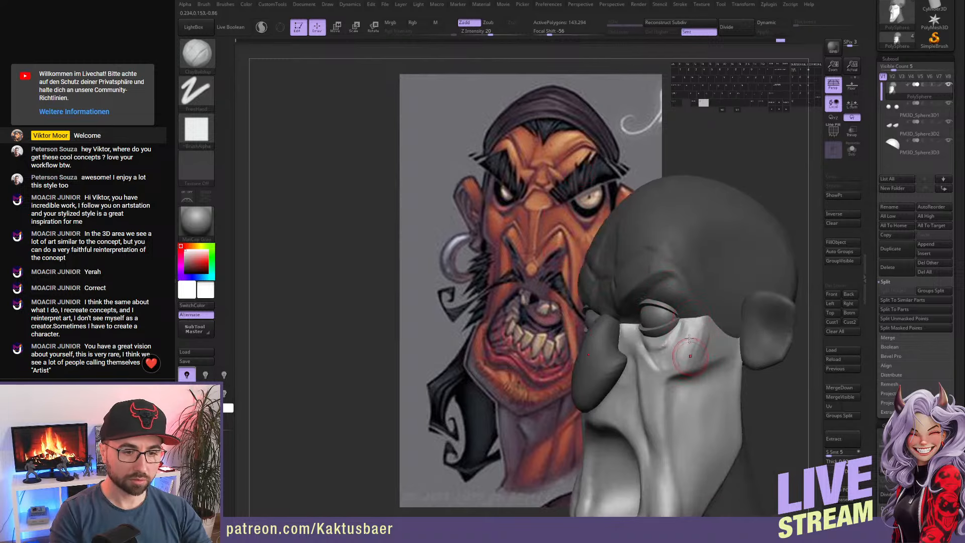
mouse_move(685, 347)
right_mouse_down("alt")
mouse_move(666, 290)
mouse_move(558, 316)
right_mouse_up("alt")
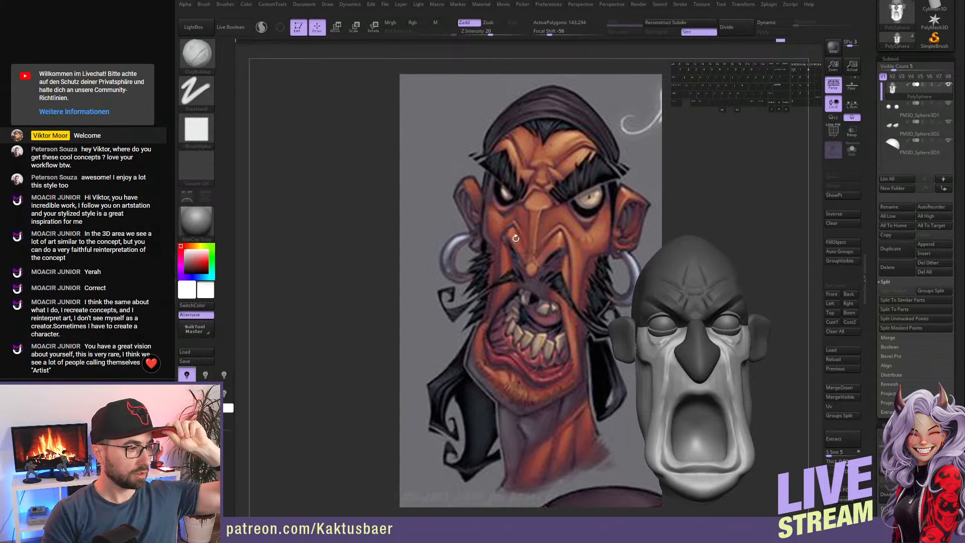
- Smooth the upper cheek surface under the eye
left_click_drag(754, 349, 602, 370)
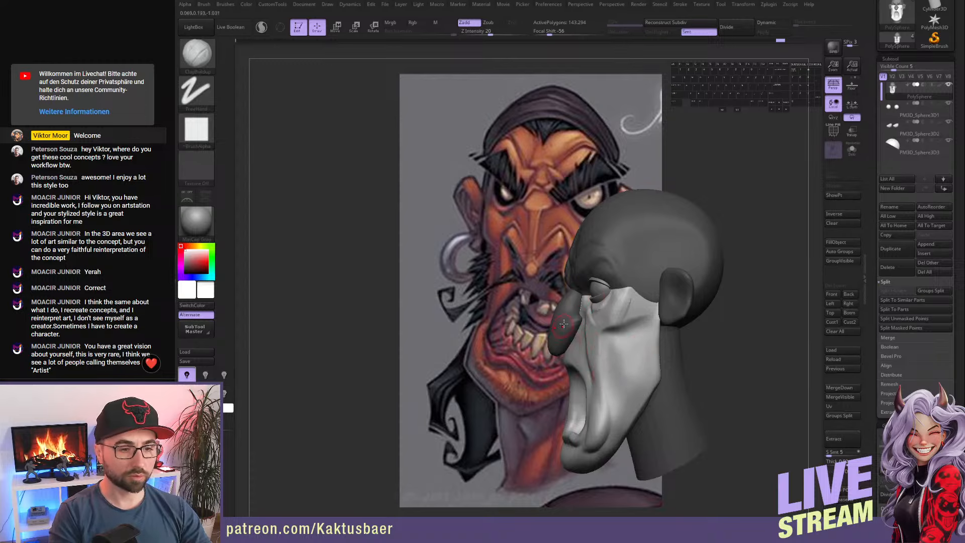
left_click_drag(558, 317, 535, 236)
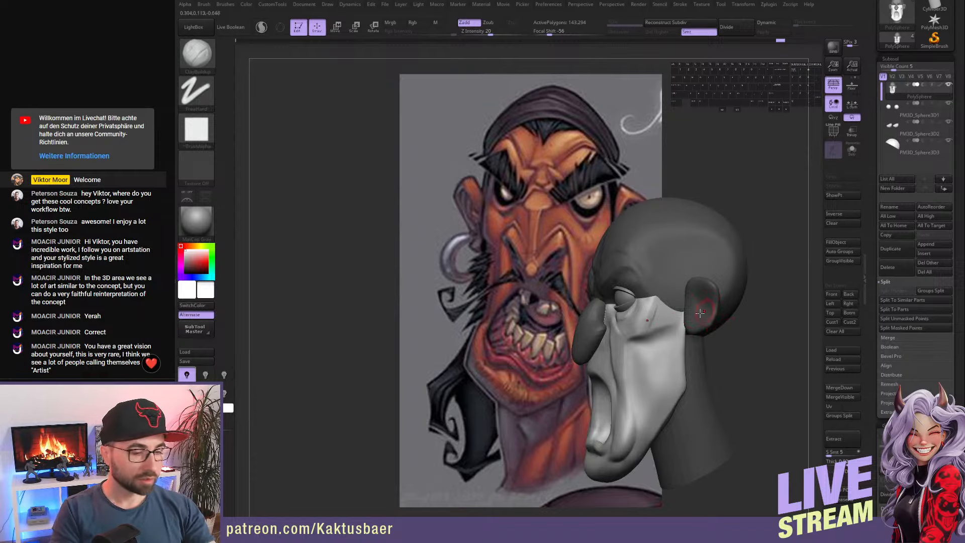
mouse_move(704, 316)
right_mouse_down()
mouse_move(664, 325)
mouse_move(652, 311)
mouse_move(664, 322)
mouse_move(680, 302)
mouse_move(666, 322)
right_mouse_up()
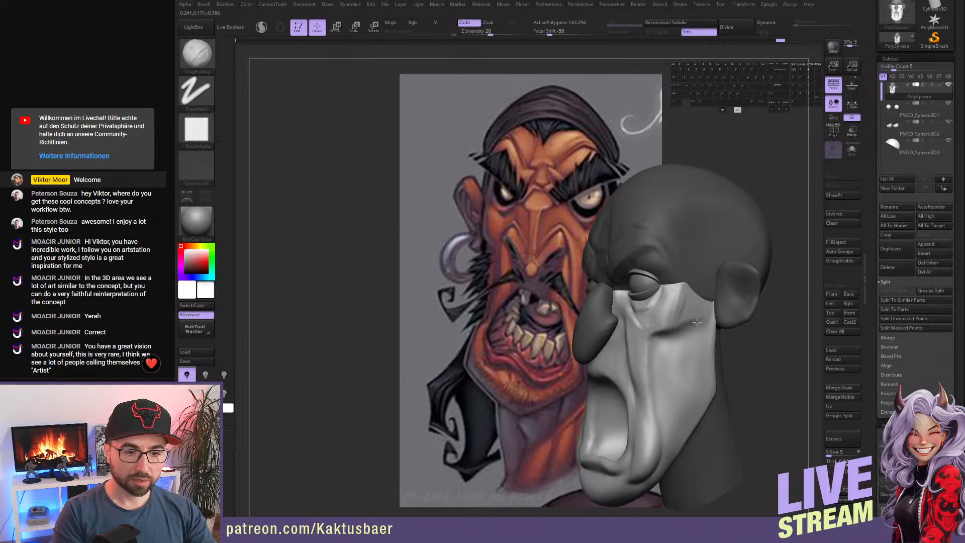
key("shift")
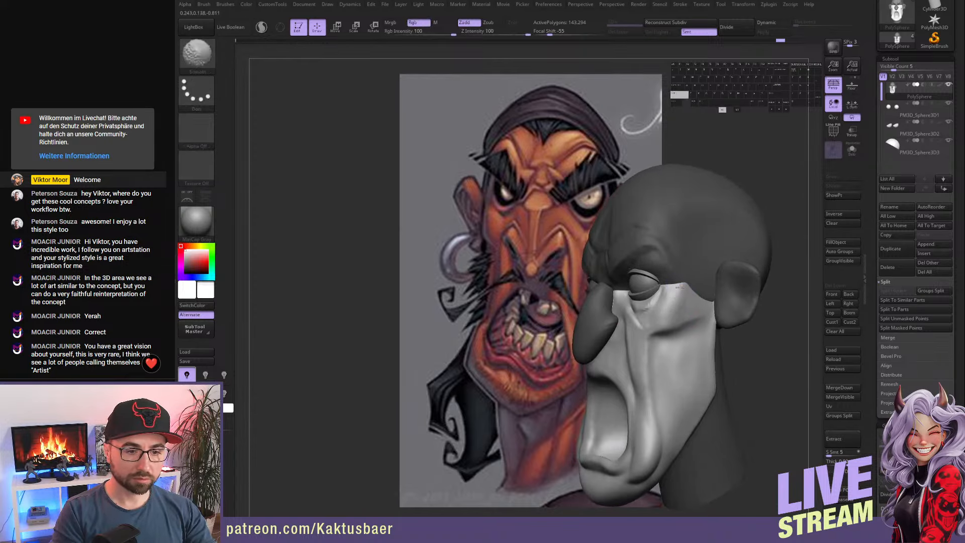
left_click_drag(643, 318, 646, 313, "shift")
- Adjust the eye-bag and upper cheek contour below the eyes with the Move brush
mouse_move(646, 313)
right_mouse_down("ctrl")
mouse_move(653, 322)
mouse_move(686, 315)
mouse_move(667, 310)
right_mouse_up("ctrl")
key("5")
left_click_drag(671, 309, 668, 313)
right_click_drag(667, 312, 665, 303, "ctrl")
mouse_move(664, 304)
right_mouse_down()
mouse_move(690, 298)
mouse_move(674, 297)
right_mouse_up()
mouse_move(675, 296)
right_mouse_down("alt")
mouse_move(687, 323)
mouse_move(699, 318)
right_mouse_up("alt")
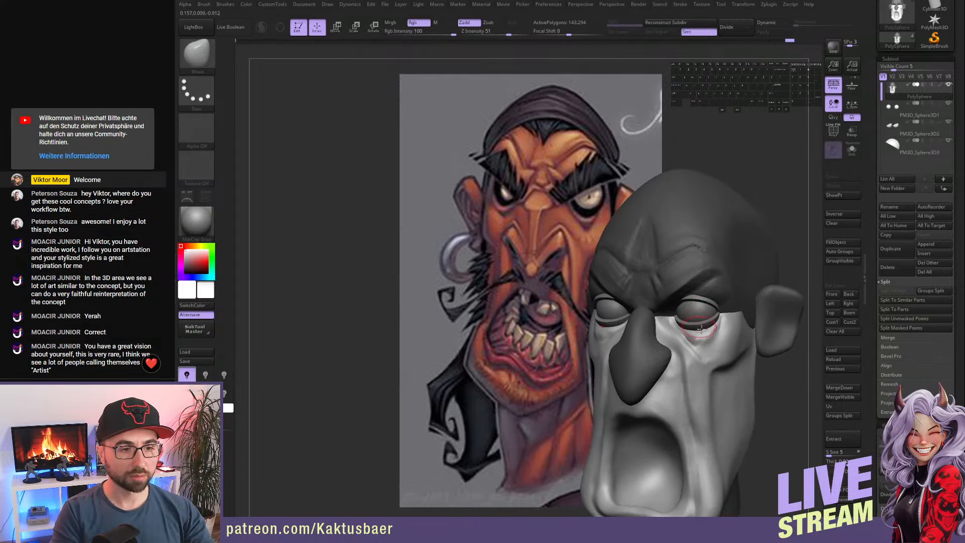
mouse_move(701, 347)
right_mouse_down("ctrl")
mouse_move(701, 371)
mouse_move(697, 296)
right_mouse_up("ctrl")
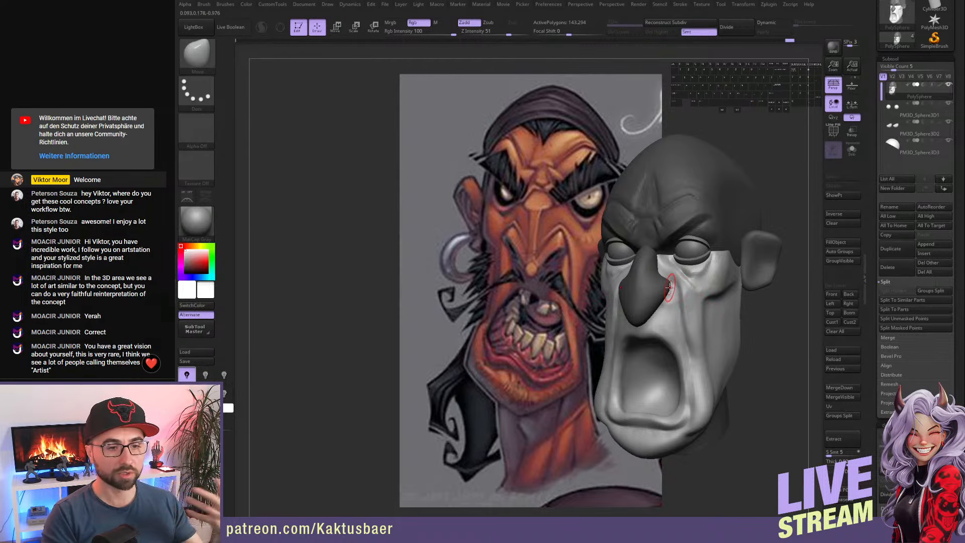
- Mask the whole head except its nose polygroup, leaving only the nose editable
key("w")
left_click(651, 296, "ctrl")
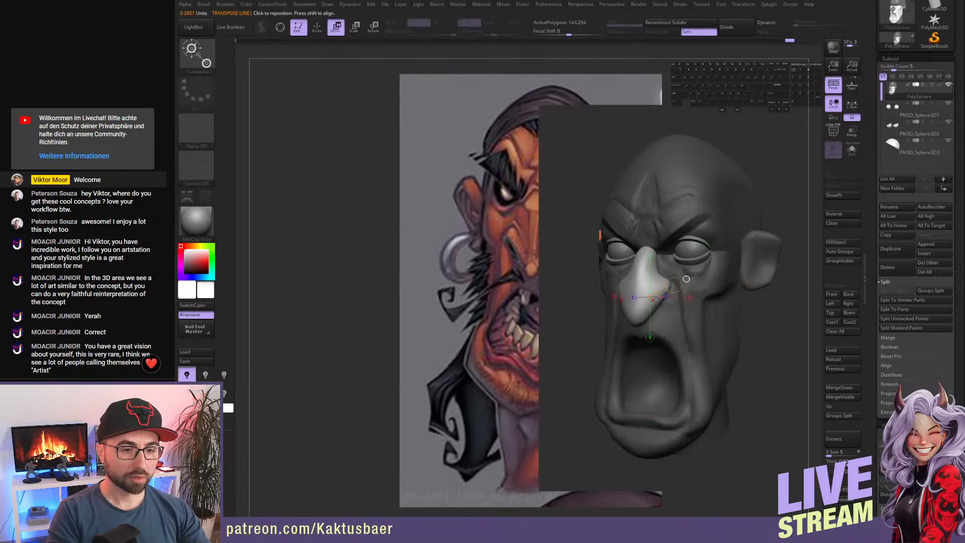
key("q")
mouse_move(651, 295)
right_mouse_down("ctrl")
mouse_move(664, 323)
mouse_move(676, 282)
right_mouse_up("ctrl")
- Carve the nostril cavities into the underside of the nose with ClayBuildup and smooth them
key("b")
key("c")
key("b")
left_click_drag(676, 296, 660, 316, "alt")
right_click_drag(676, 308, 669, 307)
mouse_move(669, 305)
left_mouse_down("alt")
mouse_move(674, 283)
mouse_move(667, 298)
left_mouse_up("alt")
right_click_drag(680, 301, 674, 300)
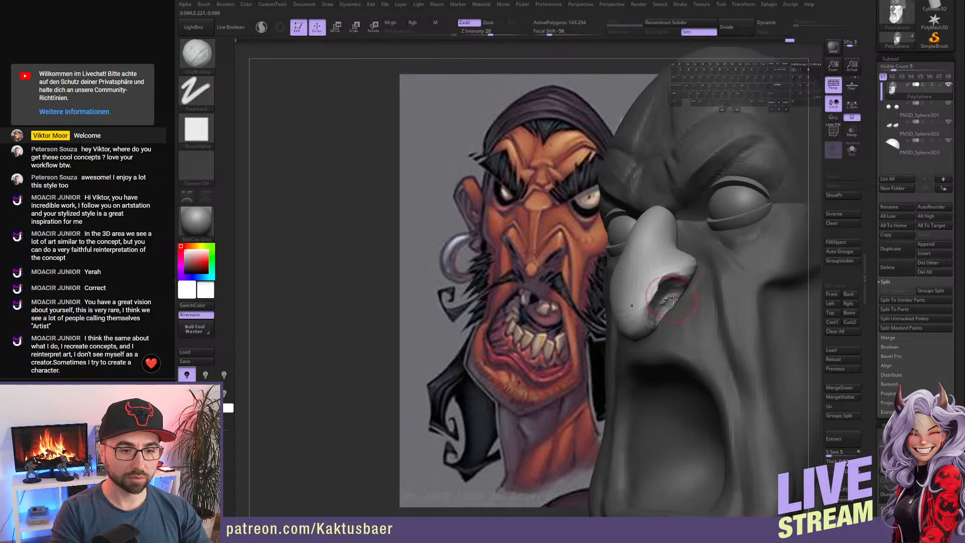
left_click_drag(673, 298, 673, 305, "shift")
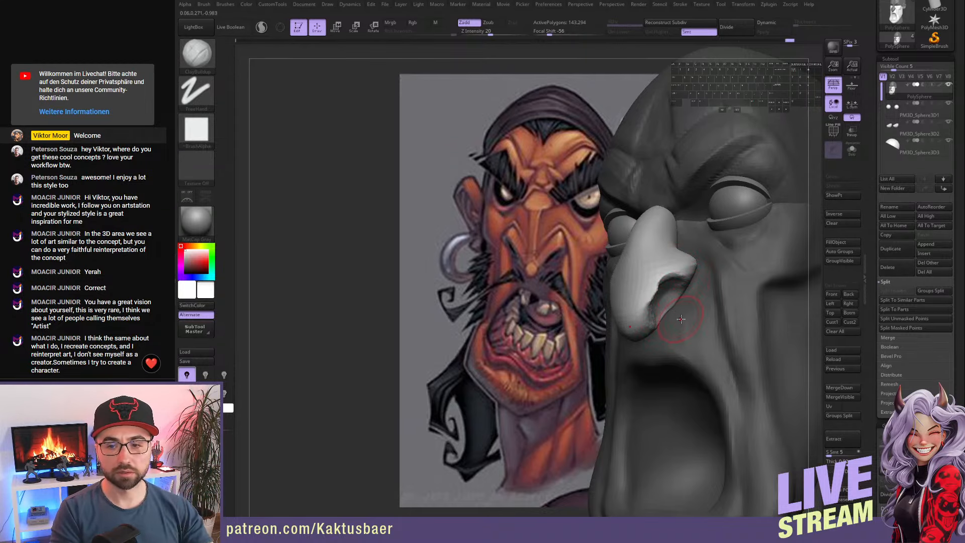
mouse_move(662, 290)
left_mouse_down("shift")
mouse_move(652, 298)
mouse_move(670, 302)
left_mouse_up("shift")
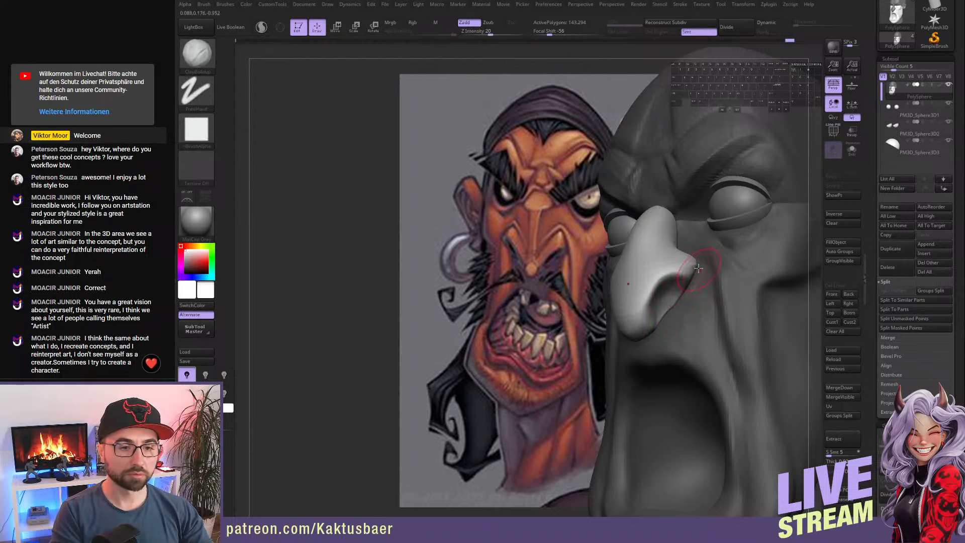
- Resize the Move brush and push the nostril wings into shape to match the reference
right_click_drag(701, 272, 700, 297)
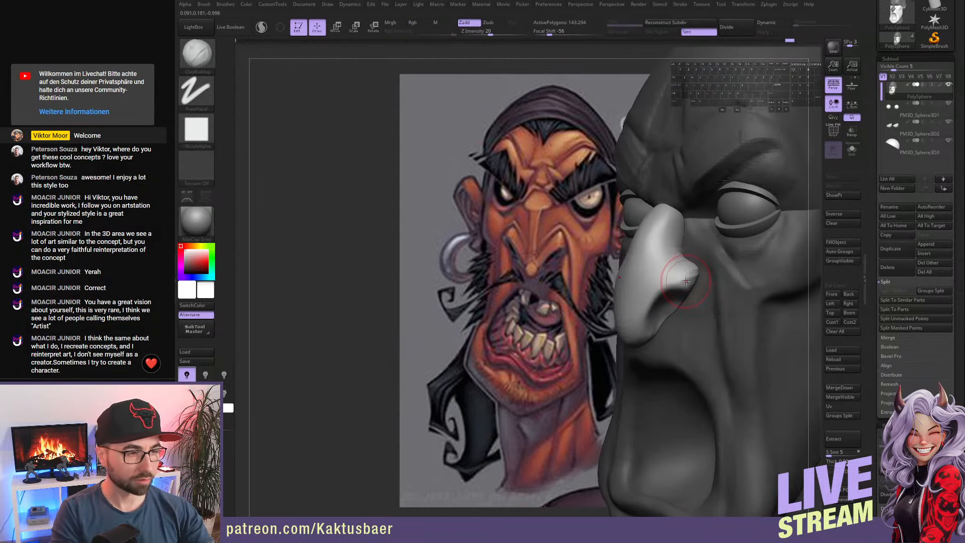
key("b")
key("m")
key("v")
right_click_drag(561, 275, 602, 294, "alt")
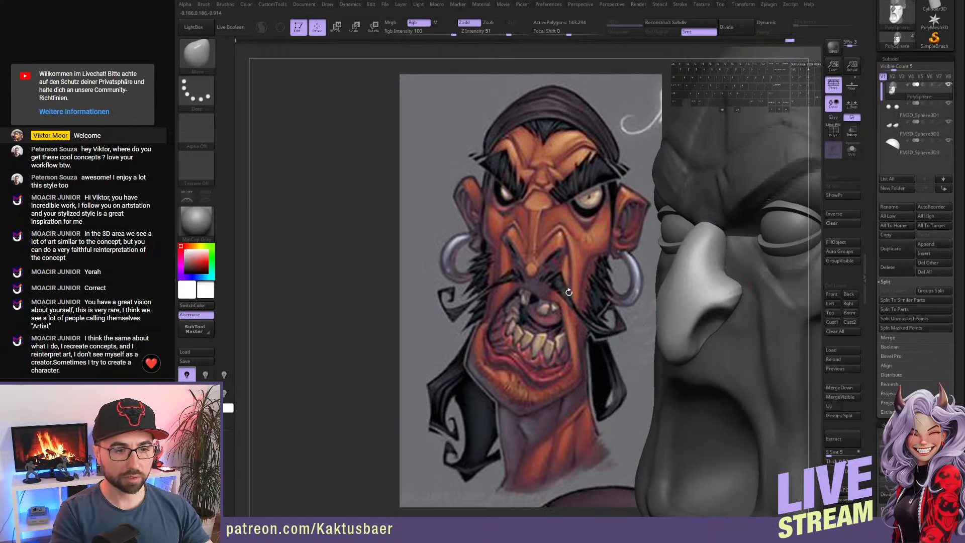
key("s")
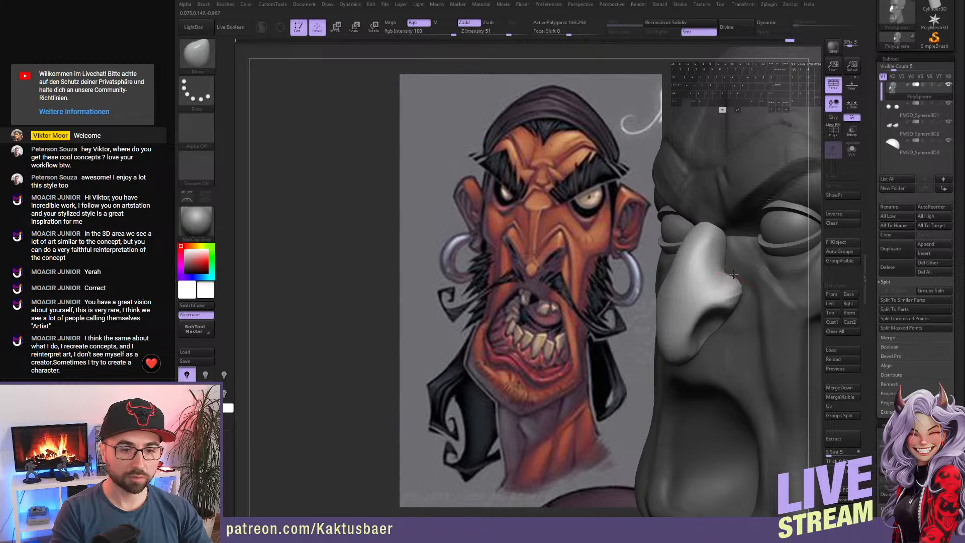
left_click_drag(728, 284, 727, 280)
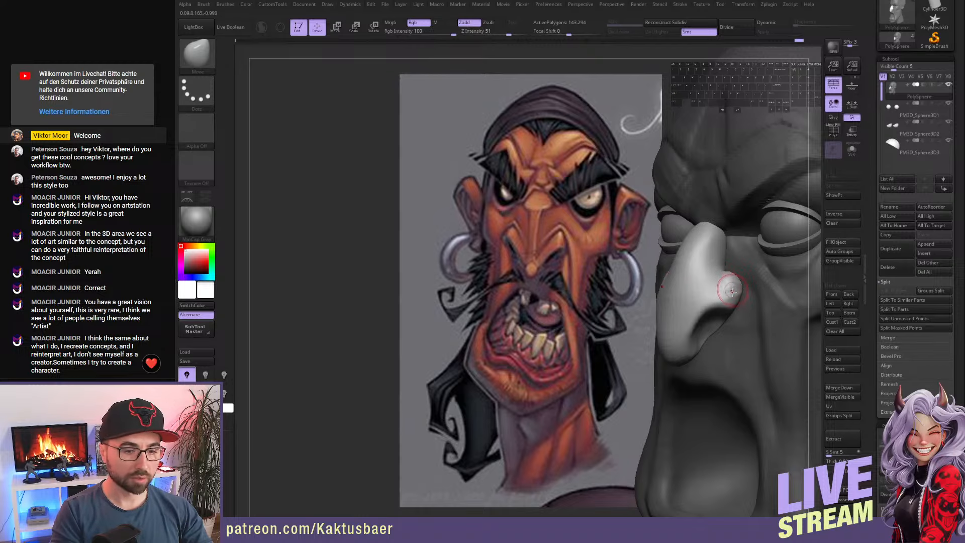
- Flatten the nostril wings and the nostril rim near the nose tip with the hPolish brush
key("b")
left_click(736, 312)
right_click_drag(737, 325, 722, 294)
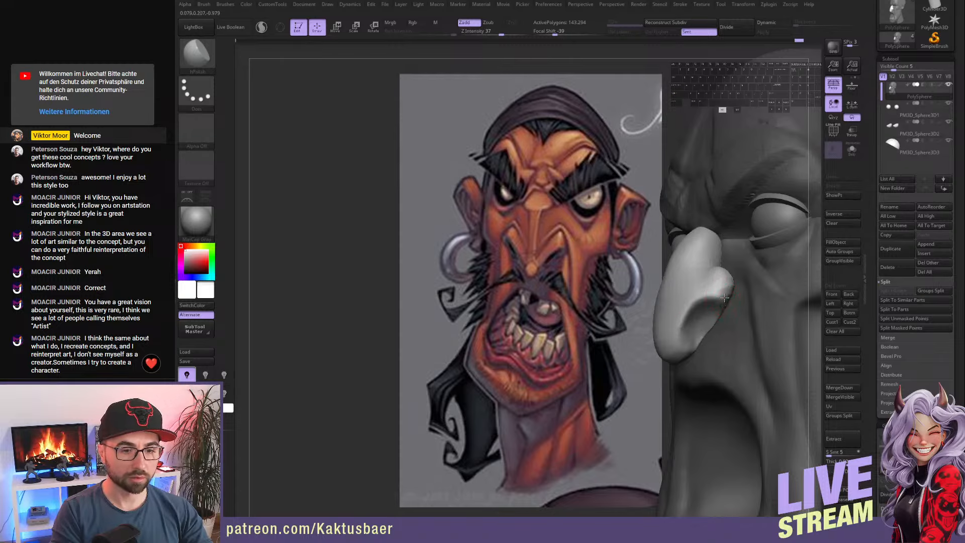
left_click_drag(724, 298, 718, 292)
mouse_move(718, 291)
left_mouse_down("alt")
mouse_move(724, 299)
mouse_move(702, 293)
mouse_move(689, 335)
mouse_move(715, 292)
left_mouse_up("alt")
left_click_drag(678, 327, 681, 324)
left_click_drag(683, 319, 683, 343)
left_click_drag(689, 310, 681, 341, "alt")
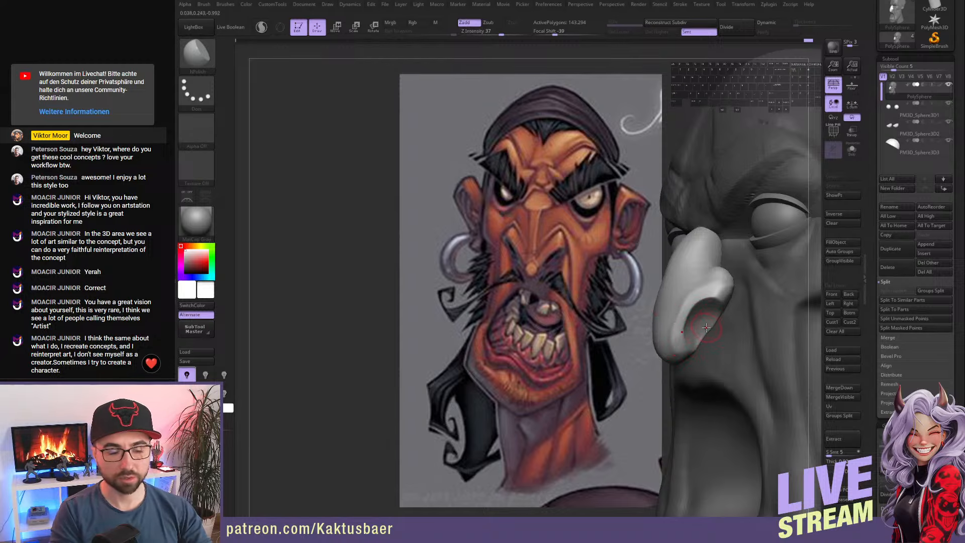
- Pull the rear edge of the nostril wings back toward the cheeks with a resized Move brush
right_click_drag(706, 325, 695, 340, "alt")
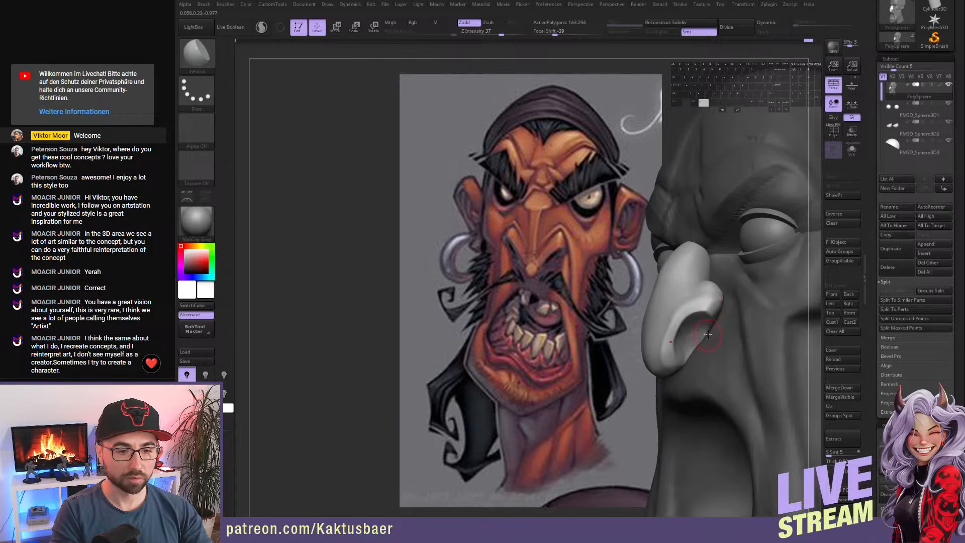
key("4")
key("5")
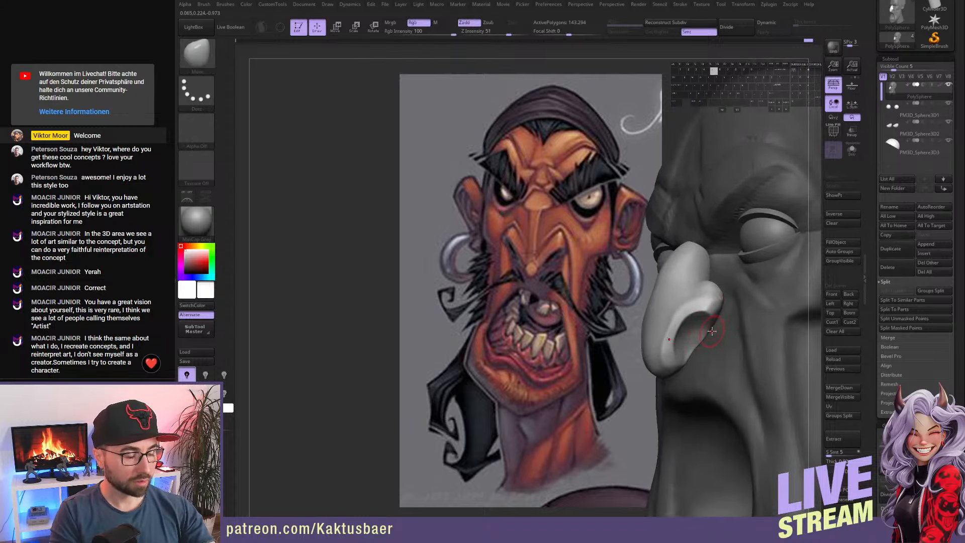
right_click_drag(710, 331, 700, 324)
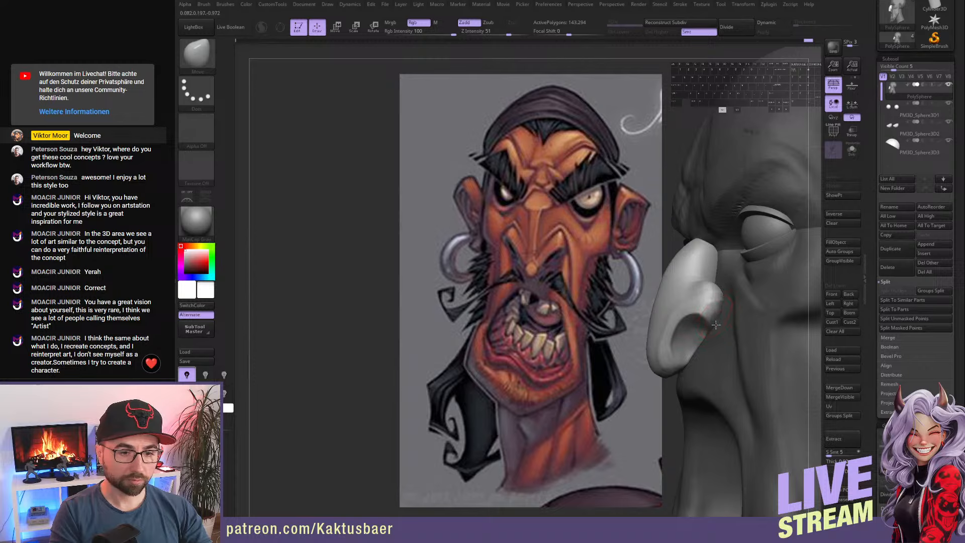
key("s")
left_click_drag(711, 314, 720, 305)
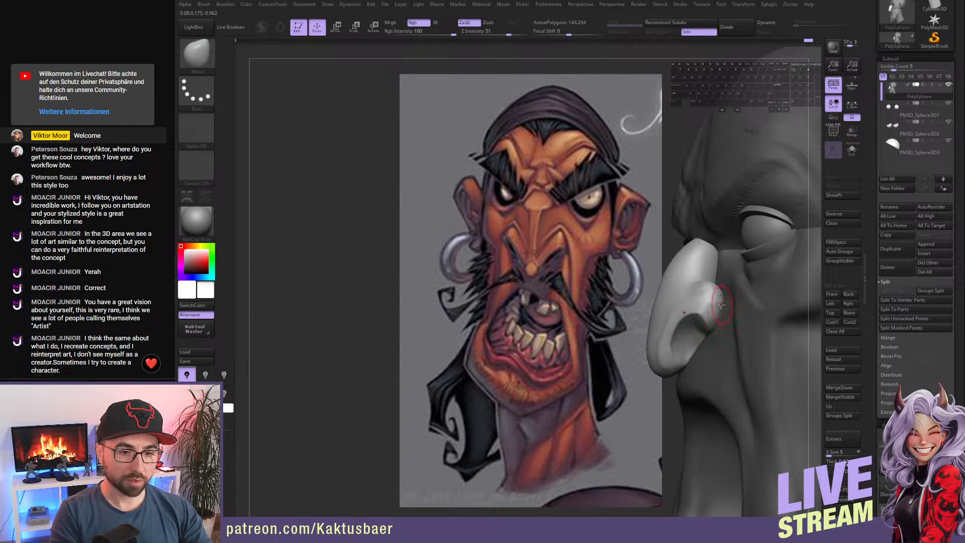
mouse_move(720, 305)
right_mouse_down()
mouse_move(737, 304)
mouse_move(705, 323)
mouse_move(716, 319)
right_mouse_up()
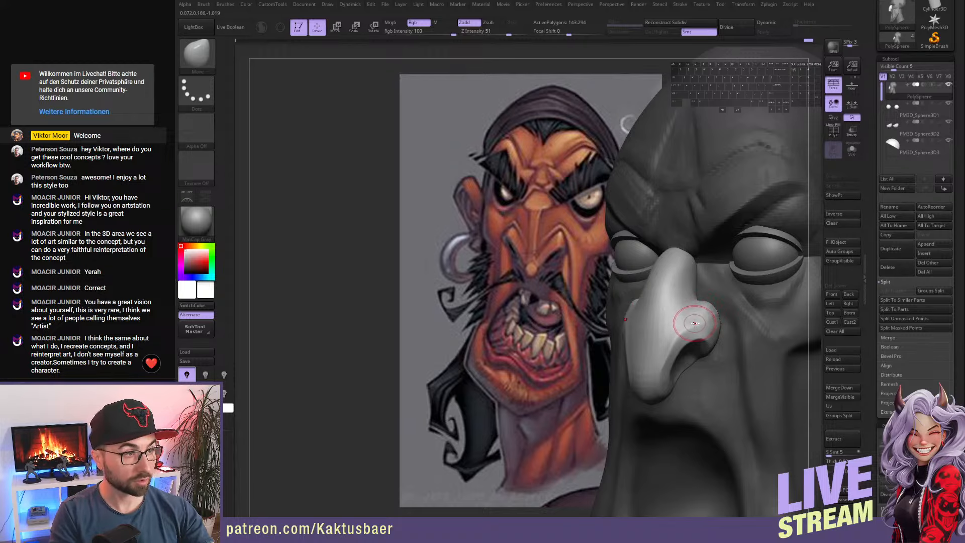
- Polish flat planes onto the sides of the nostril wings with hPolish
key("b")
left_click(716, 312)
right_click_drag(728, 313, 714, 314)
left_click_drag(713, 314, 684, 316)
left_click_drag(713, 313, 702, 312)
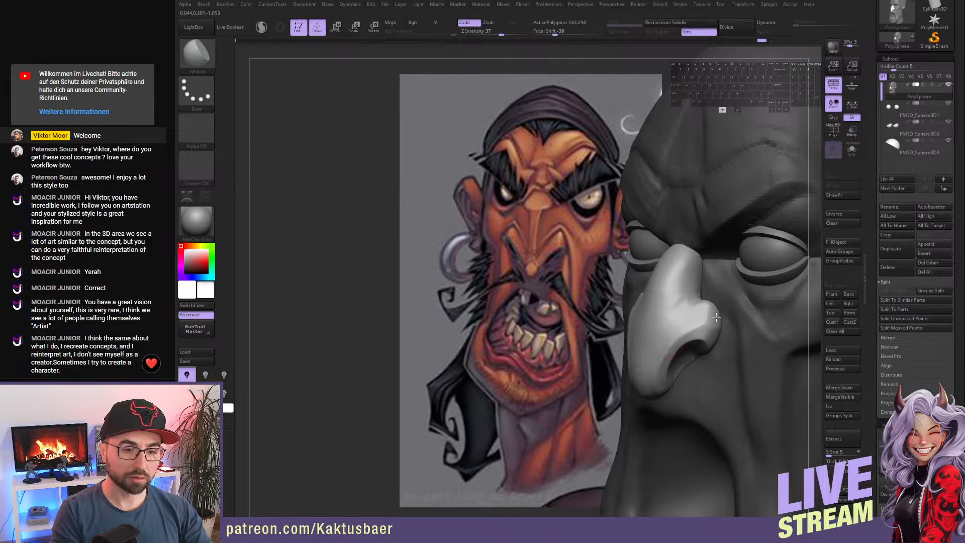
- Polish the nostril wing and the side of the nose down to the tip with hPolish
mouse_move(717, 318)
left_mouse_down()
mouse_move(720, 328)
mouse_move(678, 332)
mouse_move(697, 321)
left_mouse_up()
right_click_drag(664, 330, 674, 329)
left_click_drag(688, 324, 658, 353)
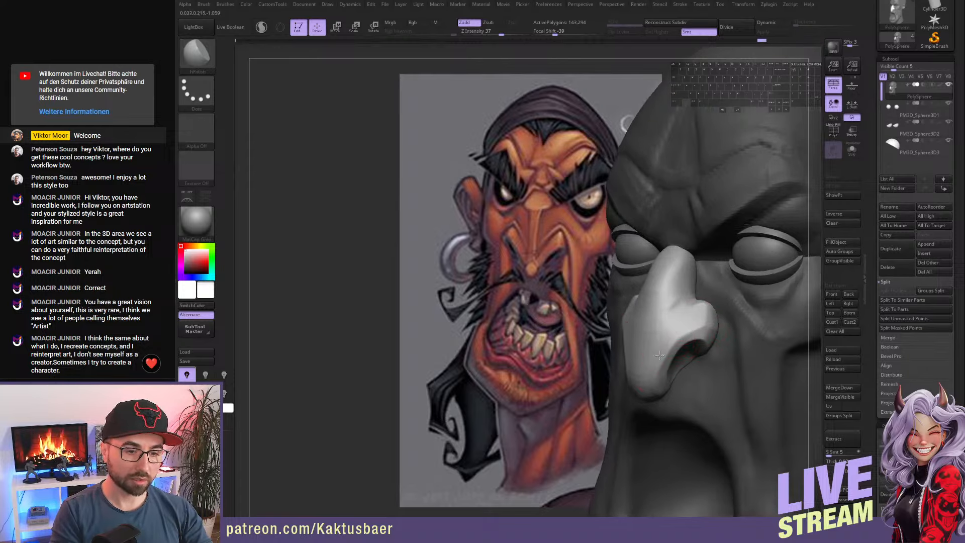
right_click_drag(659, 355, 671, 348)
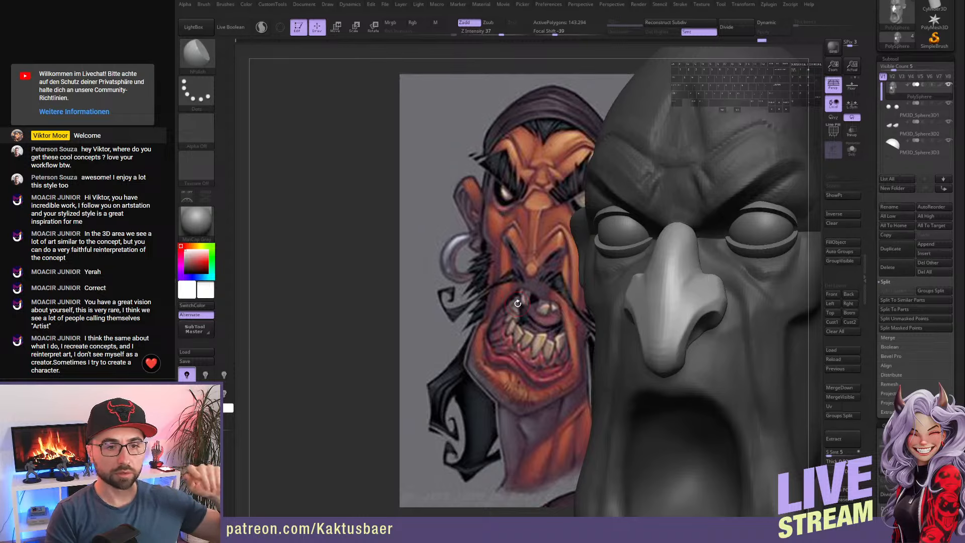
- Smooth the nose tip and the lower bridge between the nostril wings
key("shift")
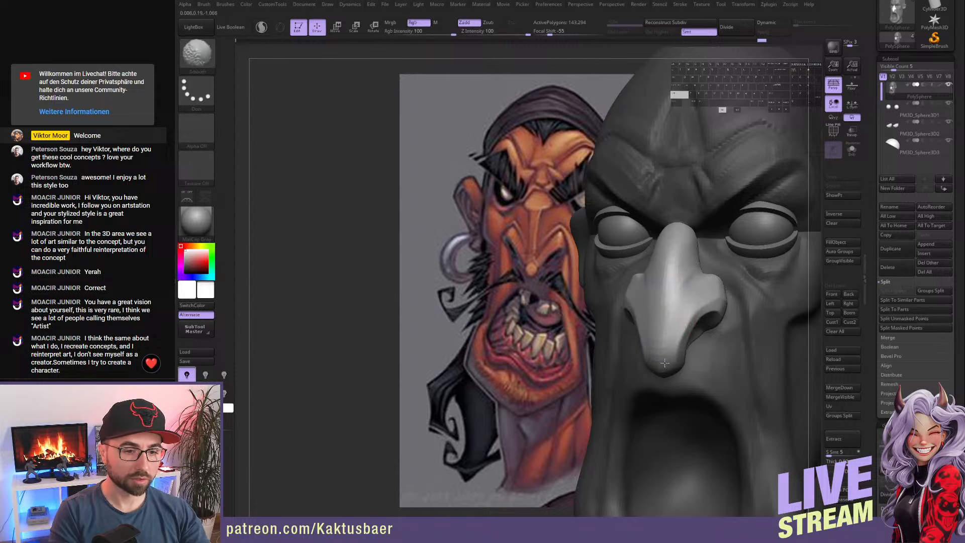
left_click_drag(665, 363, 665, 358, "shift")
mouse_move(670, 330)
right_mouse_down()
mouse_move(688, 329)
mouse_move(685, 373)
right_mouse_up()
left_click_drag(673, 287, 673, 319, "shift")
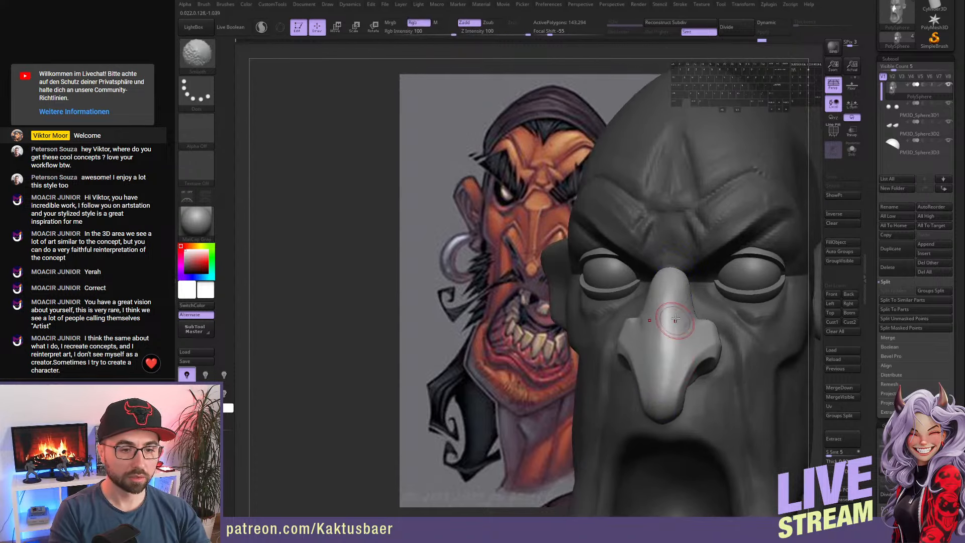
right_click_drag(676, 318, 680, 300)
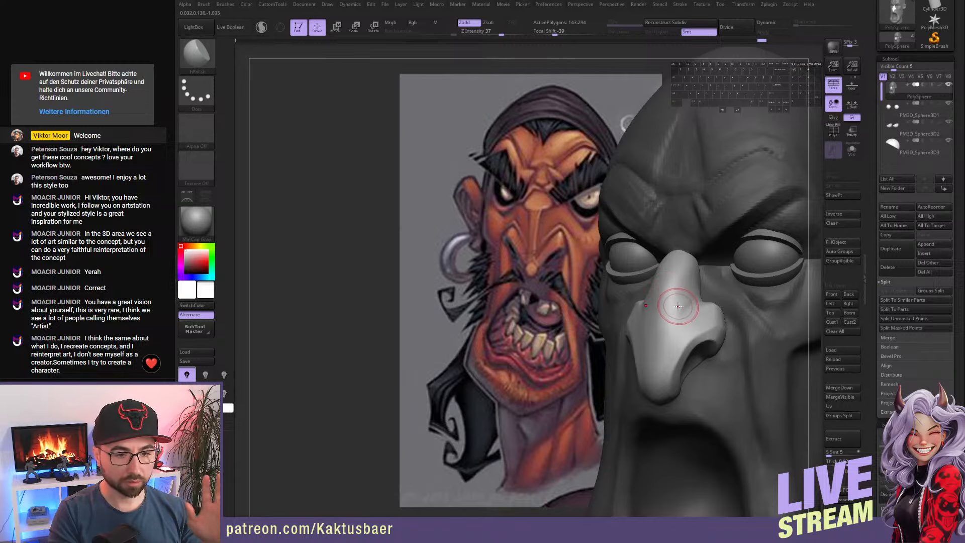
- Flatten the side planes of the upper nose bridge with the hPolish brush
key("b")
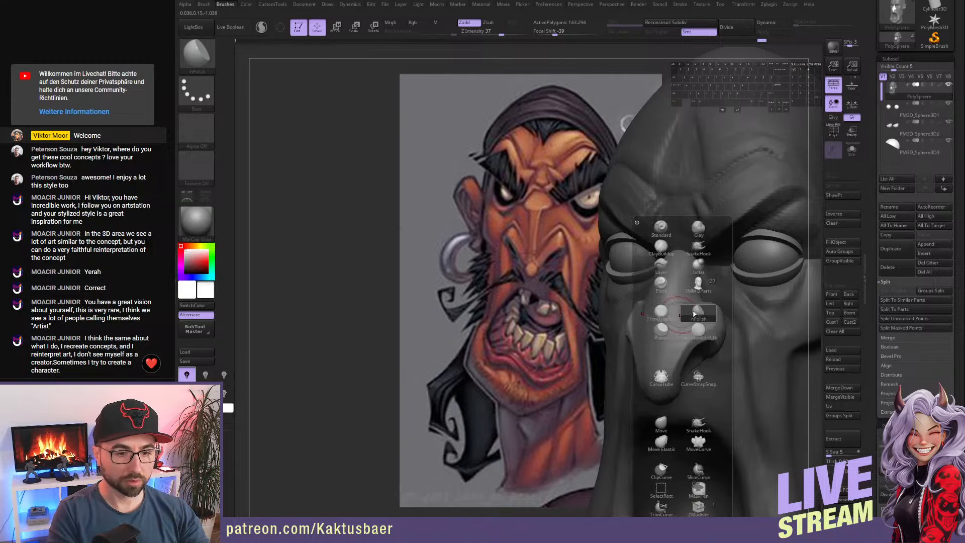
left_click(694, 314)
right_click_drag(701, 289, 681, 281)
mouse_move(680, 281)
left_mouse_down()
mouse_move(673, 291)
mouse_move(677, 282)
left_mouse_up()
left_click_drag(688, 264, 678, 284)
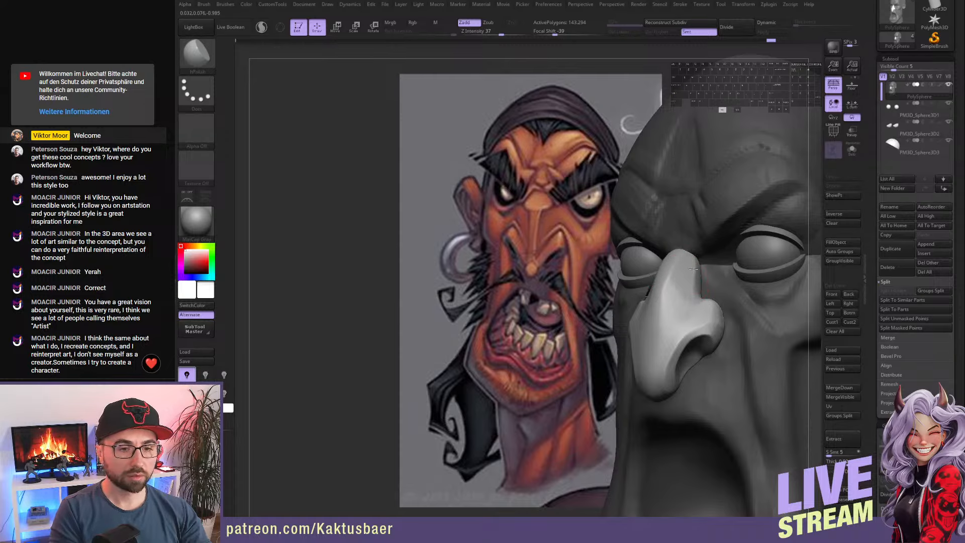
right_click_drag(671, 300, 691, 283)
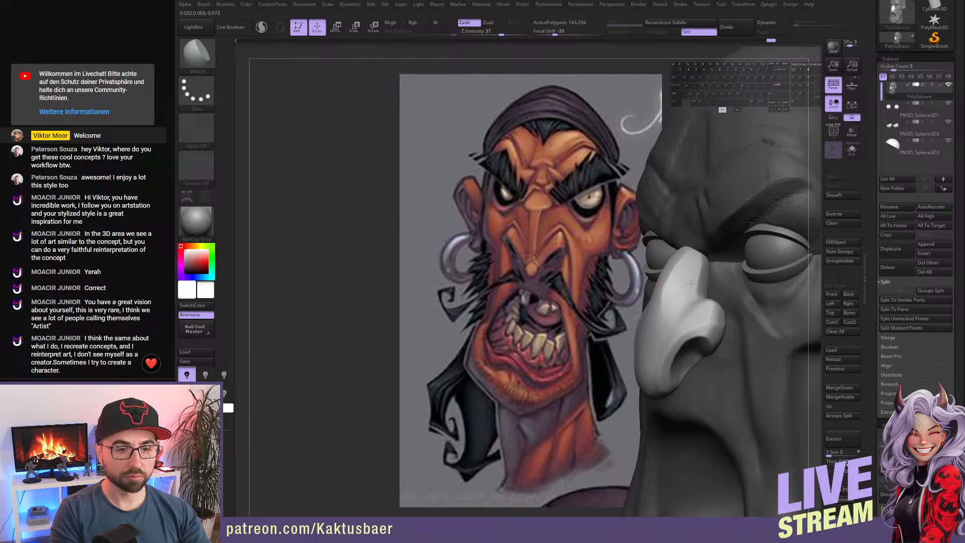
- Push the side of the nose bridge out toward the cheek below the inner eye corner with the Move brush
key("b")
key("m")
key("v")
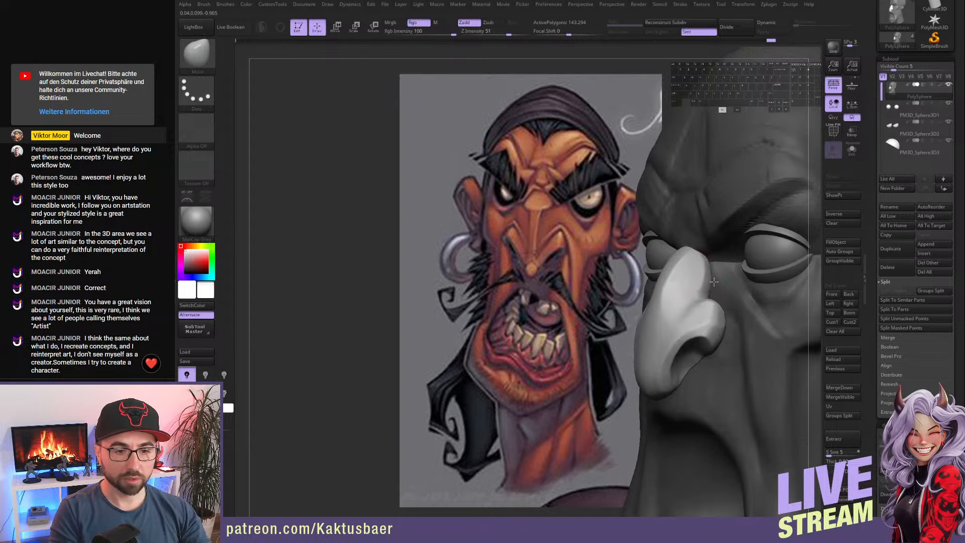
right_click_drag(718, 275, 705, 283)
left_click_drag(706, 283, 719, 274)
mouse_move(719, 259)
right_mouse_down()
mouse_move(684, 258)
mouse_move(688, 310)
right_mouse_up()
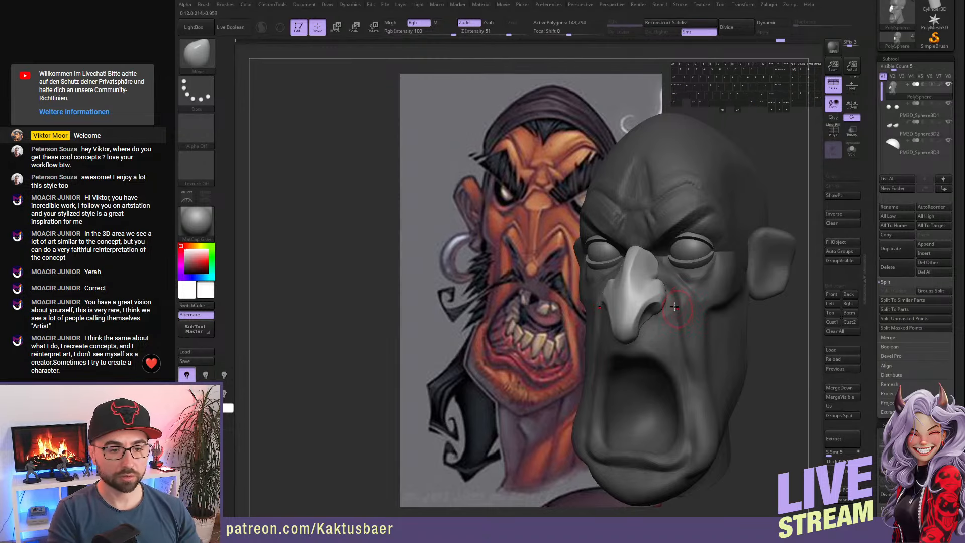
right_click_drag(680, 316, 685, 265)
mouse_move(684, 298)
right_mouse_down()
mouse_move(665, 291)
mouse_move(682, 320)
mouse_move(670, 297)
right_mouse_up()
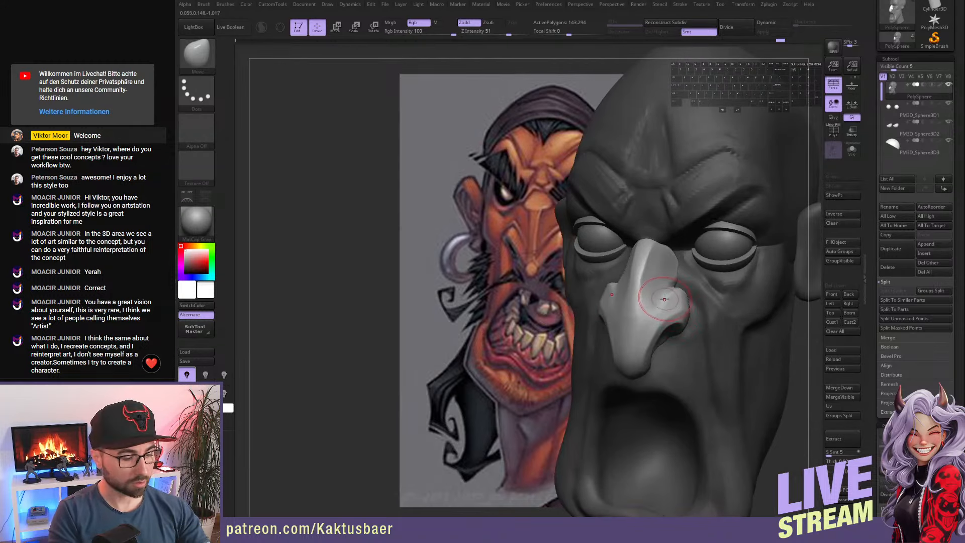
- Carve a crease from the top of each nostril wing down to the nose tip with the DamStandard brush
key("b")
key("d")
key("s")
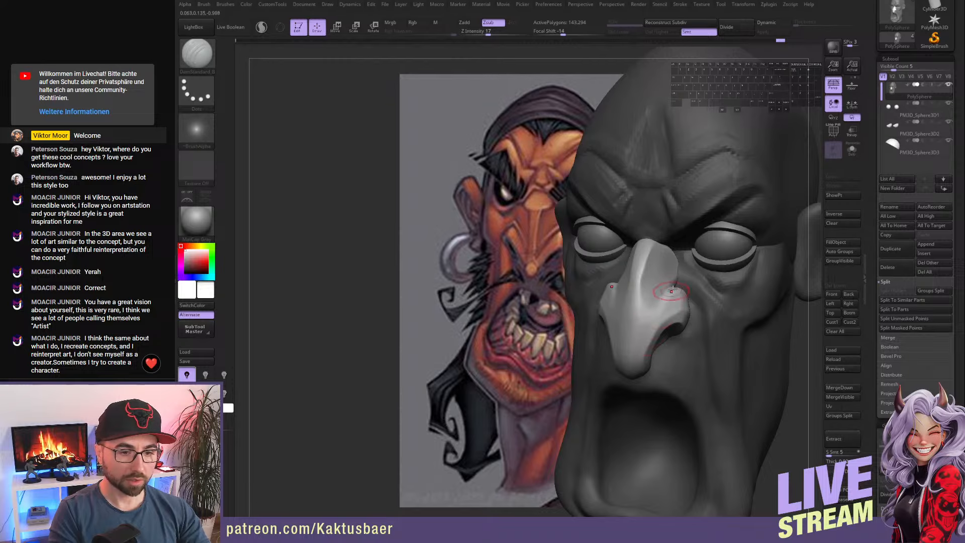
right_click_drag(656, 315, 669, 305, "alt")
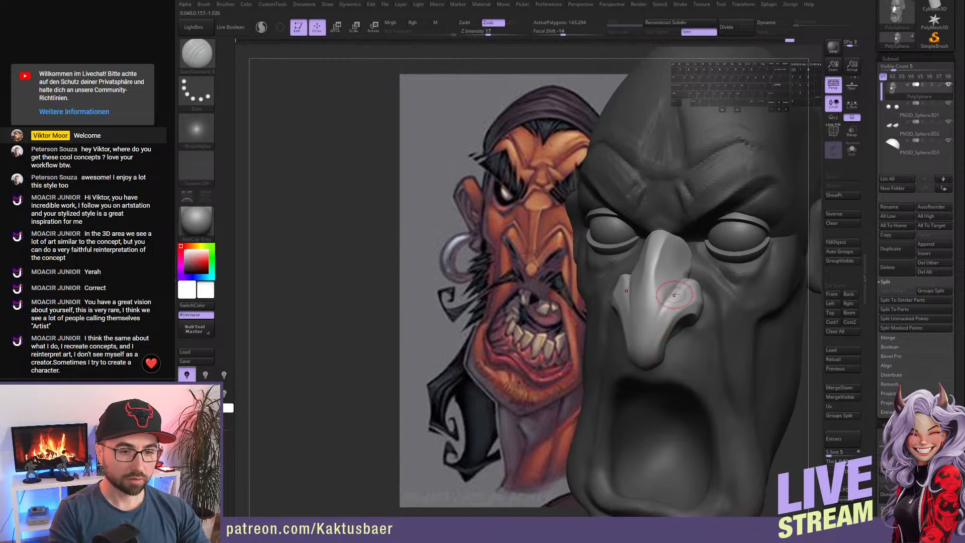
left_click_drag(676, 295, 644, 339)
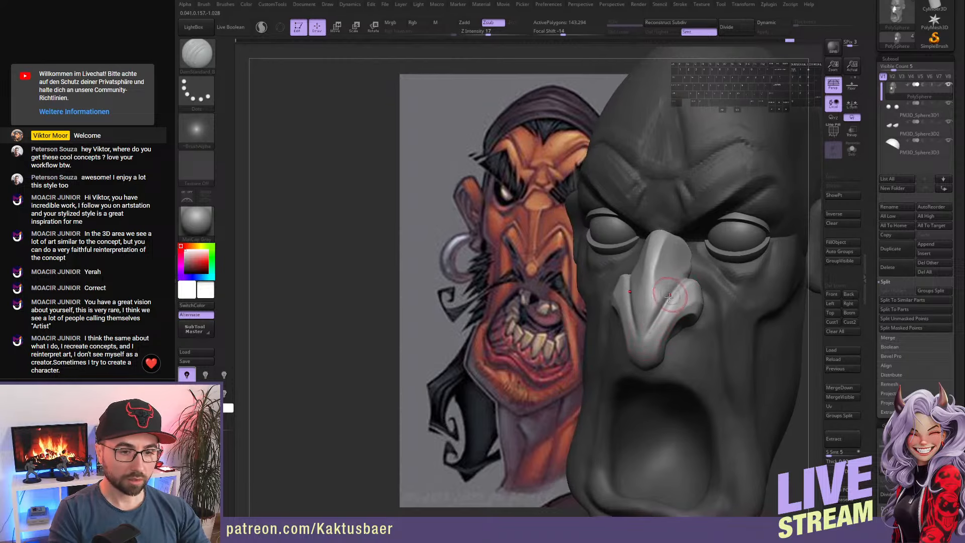
- Trim the side of the nose bridge above the new crease with the TrimDynamic brush
key("b")
key("t")
key("d")
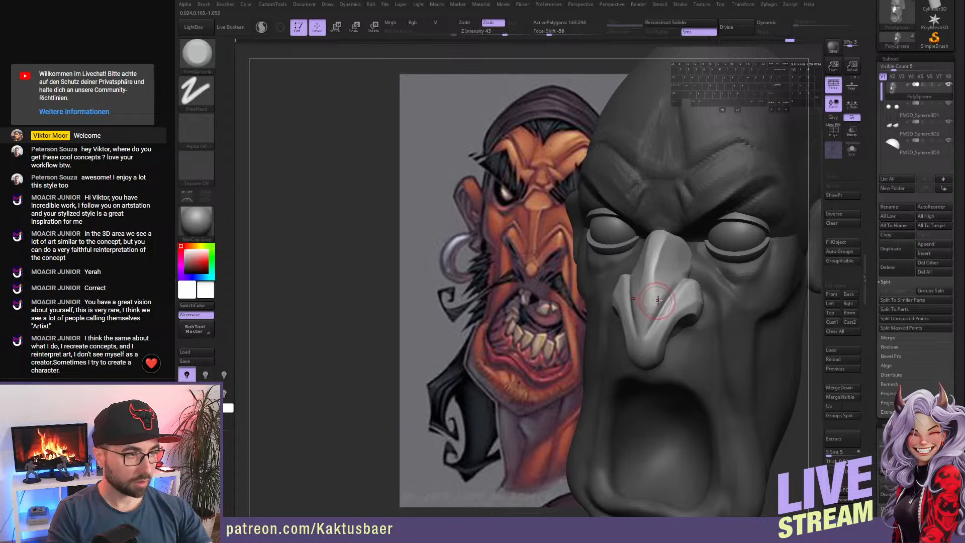
mouse_move(664, 275)
left_mouse_down()
mouse_move(651, 318)
mouse_move(662, 279)
left_mouse_up()
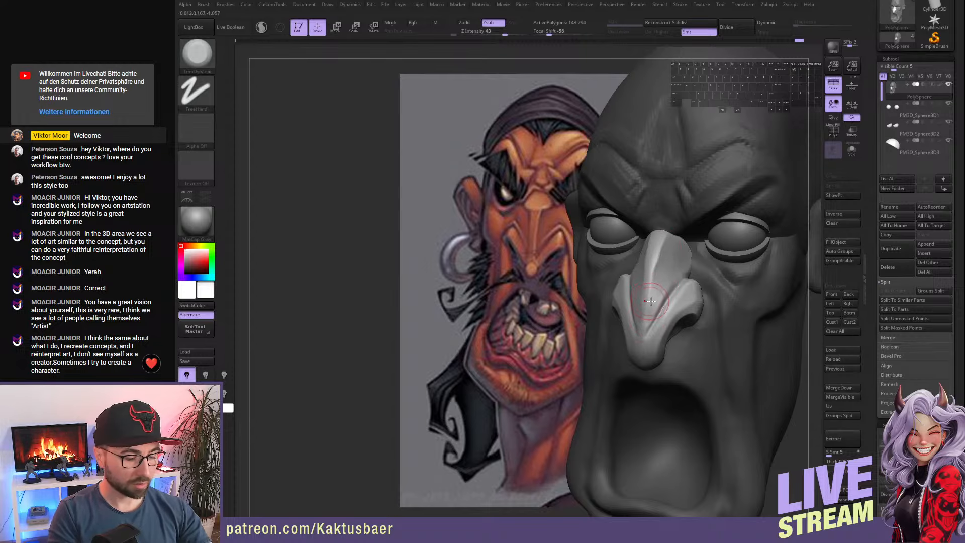
- Polish a flat central ridge and crisp side planes along the nose bridge with hPolish
key("b")
left_click(669, 312)
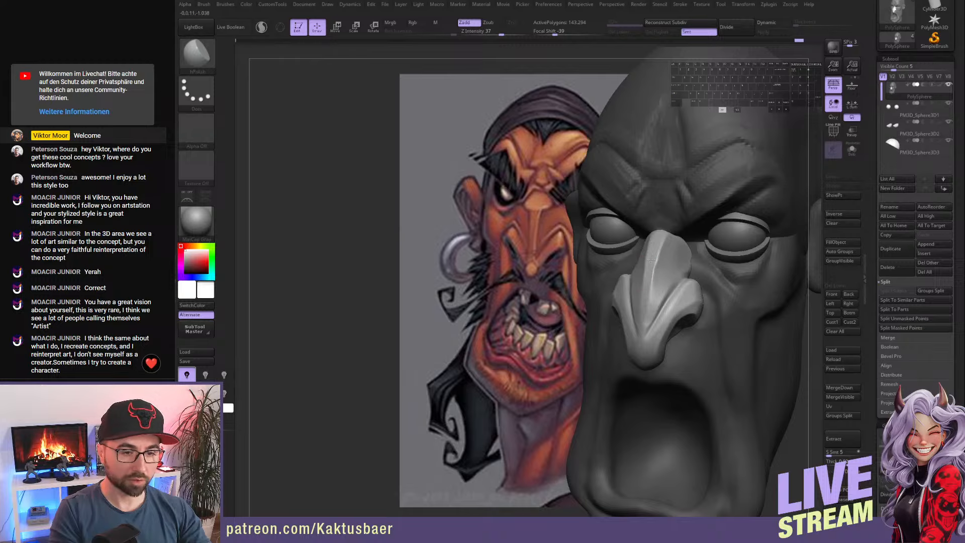
left_click_drag(647, 284, 645, 300)
left_click_drag(661, 257, 643, 304)
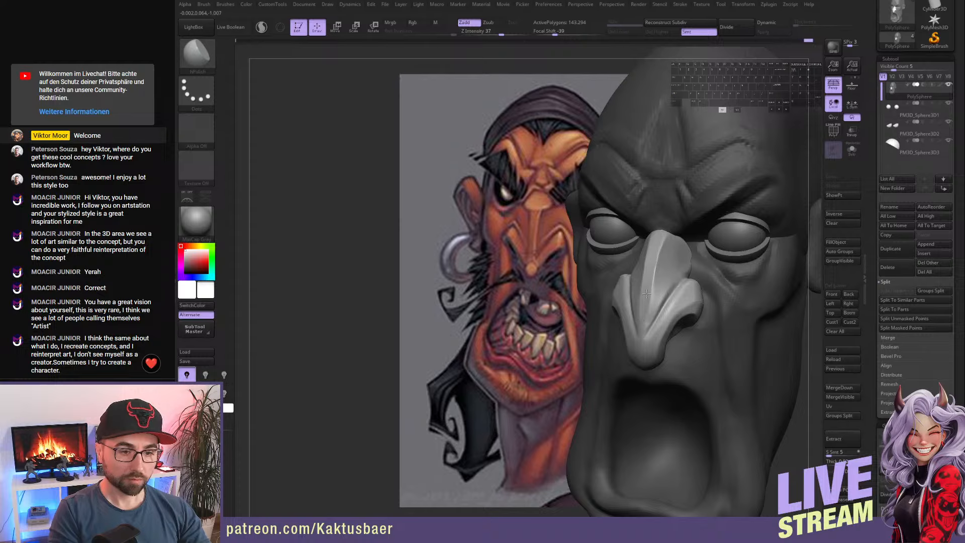
left_click_drag(652, 264, 650, 300)
left_click_drag(656, 269, 655, 313)
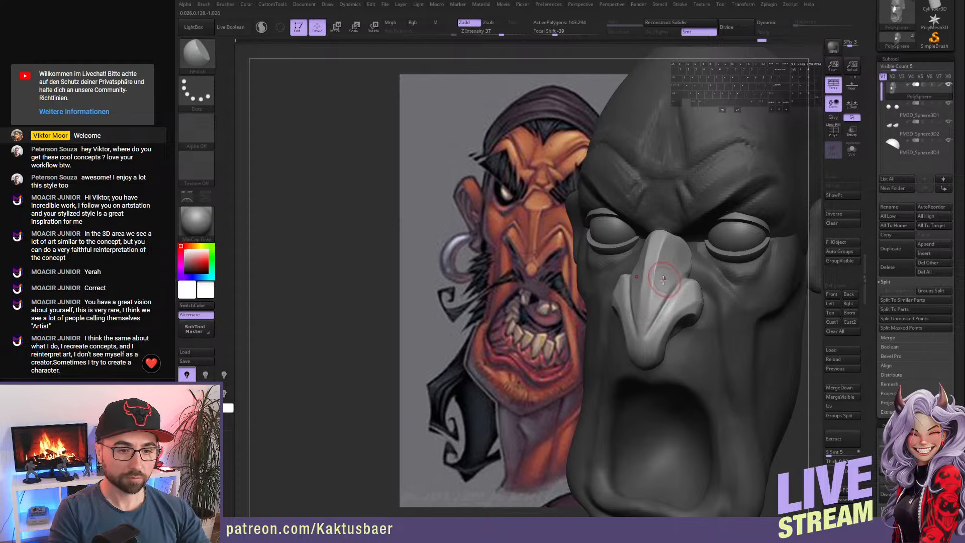
mouse_move(664, 280)
right_mouse_down("alt")
mouse_move(664, 293)
mouse_move(674, 285)
right_mouse_up("alt")
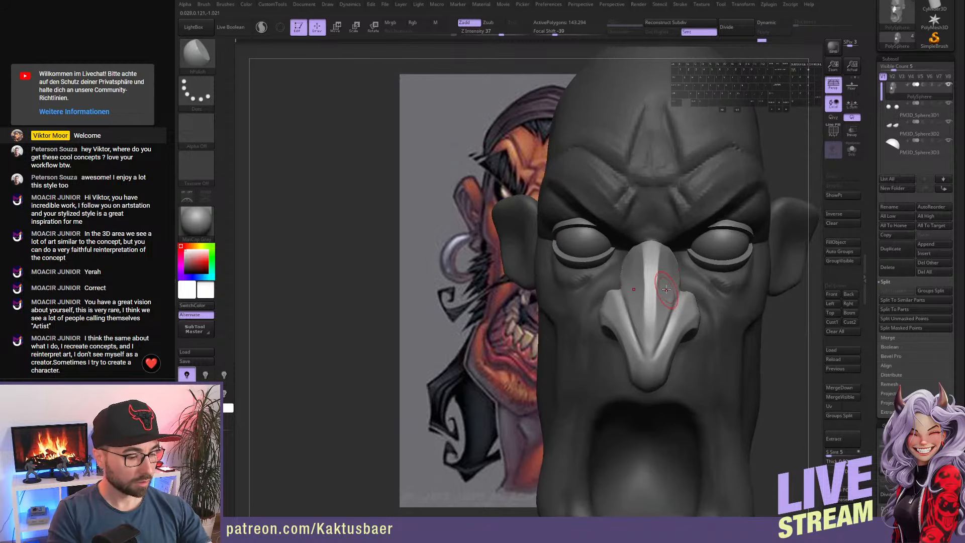
- Resize the Move brush and reshape the sides and profile of the nose bridge to match the reference
key("b")
key("m")
key("v")
key("s")
left_click_drag(668, 283, 674, 283)
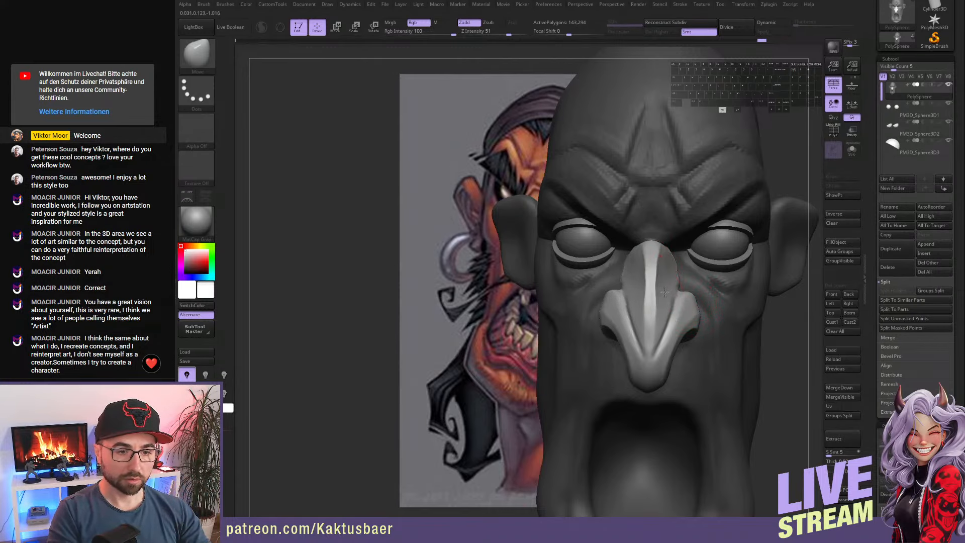
mouse_move(671, 298)
right_mouse_down()
mouse_move(672, 317)
mouse_move(663, 316)
right_mouse_up()
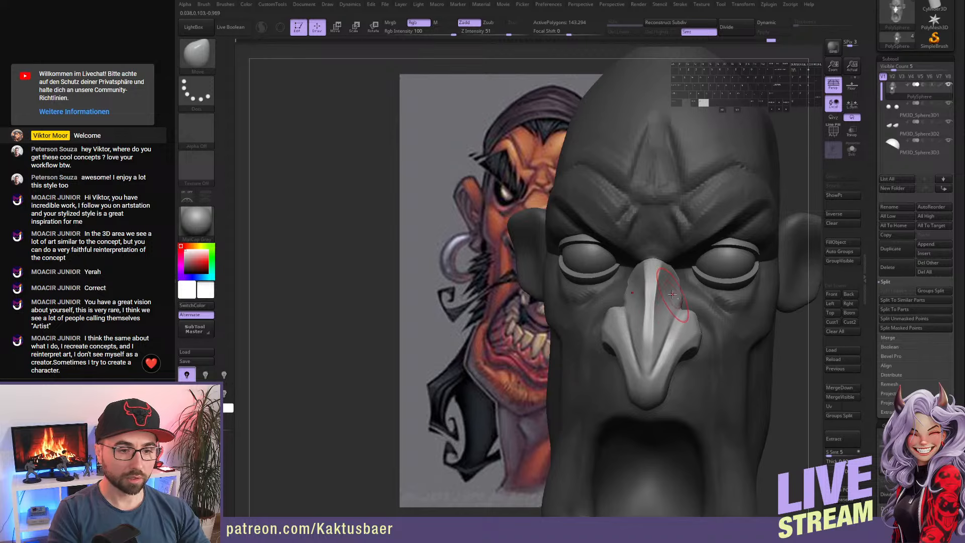
mouse_move(673, 294)
right_mouse_down()
mouse_move(673, 282)
mouse_move(631, 296)
mouse_move(634, 321)
right_mouse_up()
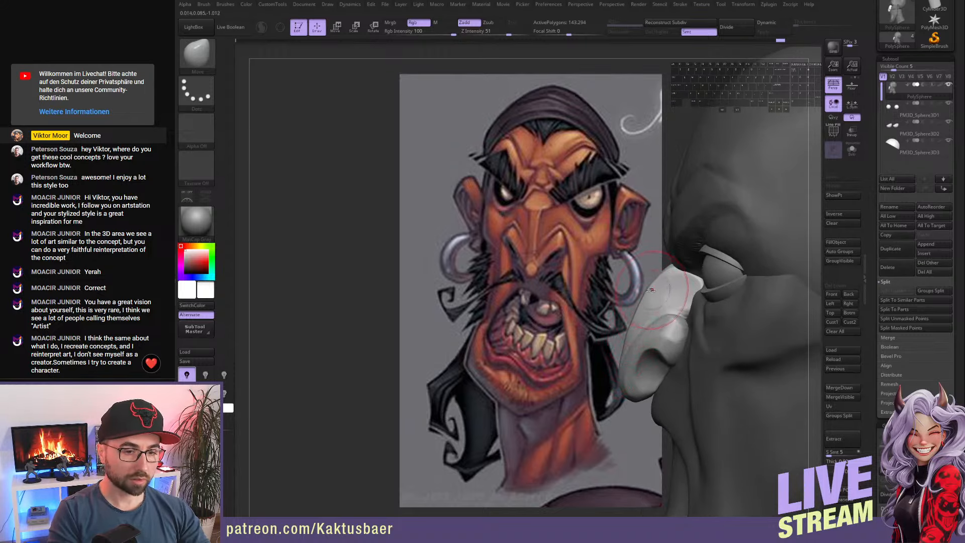
right_click_drag(658, 285, 651, 301)
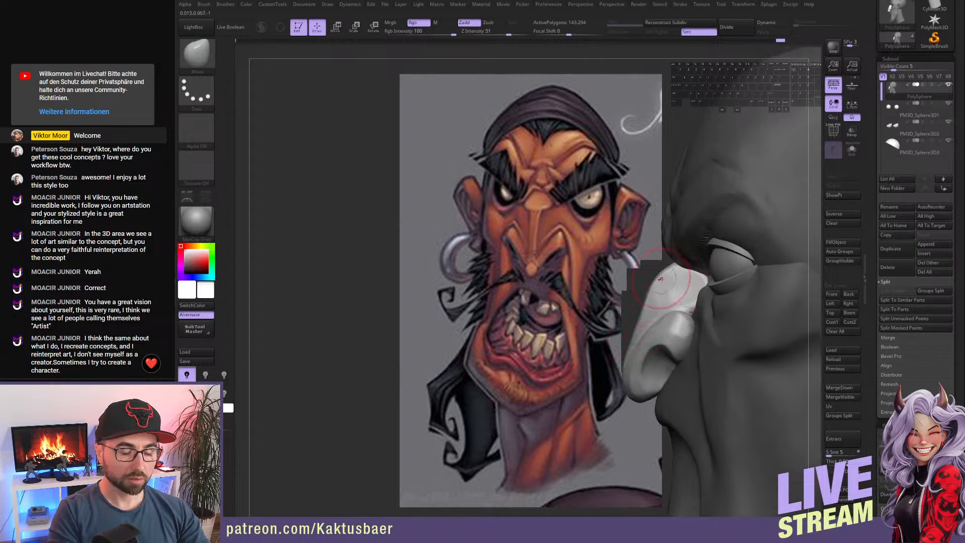
mouse_move(657, 281)
right_mouse_down()
mouse_move(676, 292)
mouse_move(663, 318)
right_mouse_up()
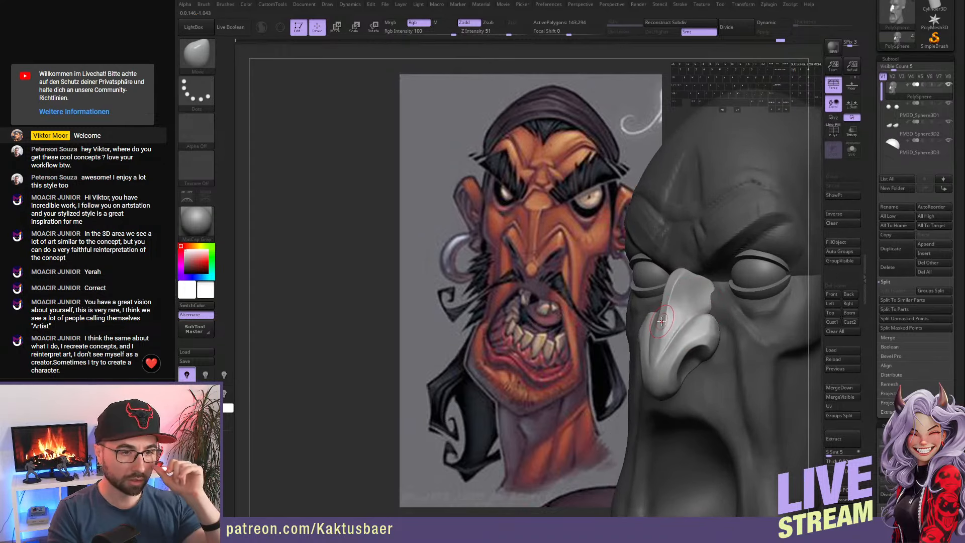
right_click_drag(680, 309, 694, 302)
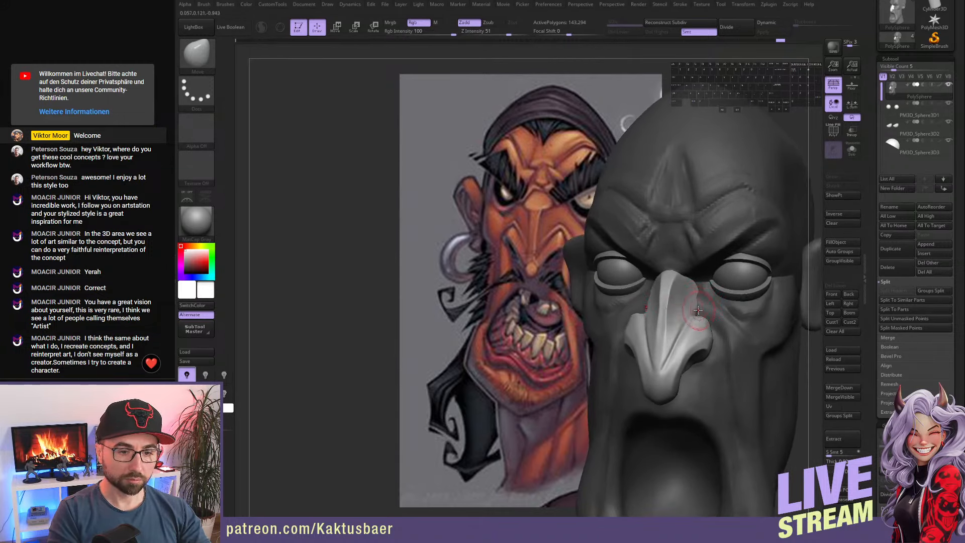
- Smooth the side of the nose bridge and adjust the lower end of its central ridge
left_click_drag(678, 301, 676, 303)
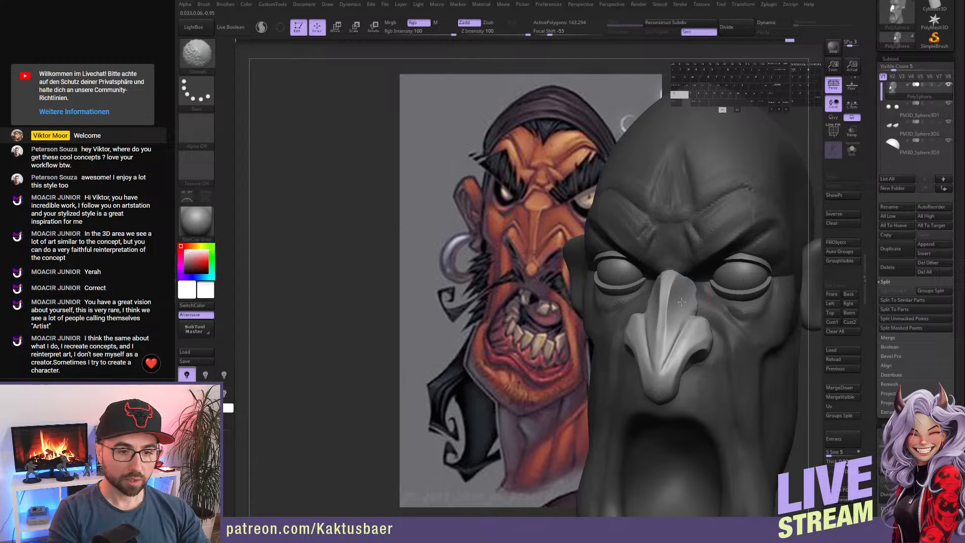
right_click_drag(669, 308, 675, 310)
left_click_drag(670, 312, 667, 322)
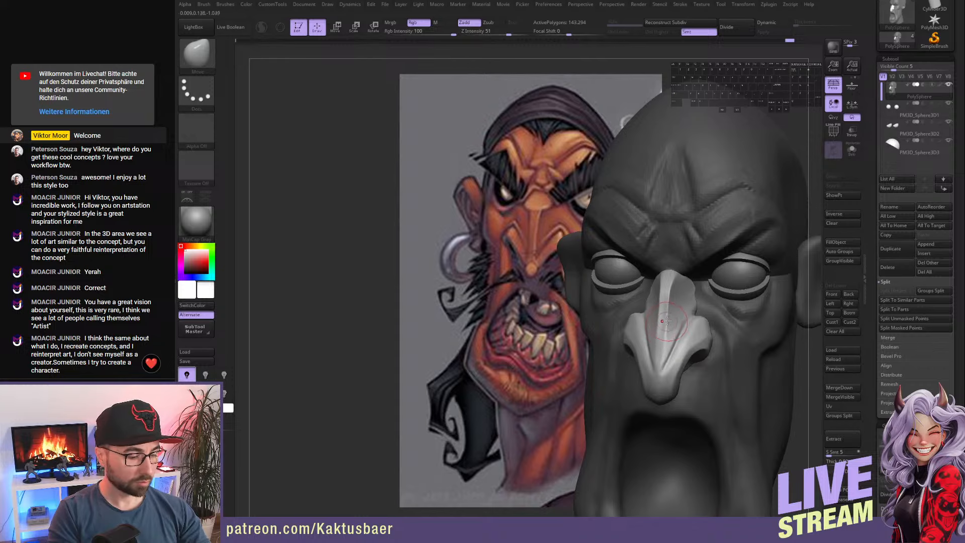
- Flatten the lower ridge and cut a flat plane onto the nose tip with the hPolish brush
key("b")
left_click(692, 312)
right_click_drag(692, 312, 662, 327)
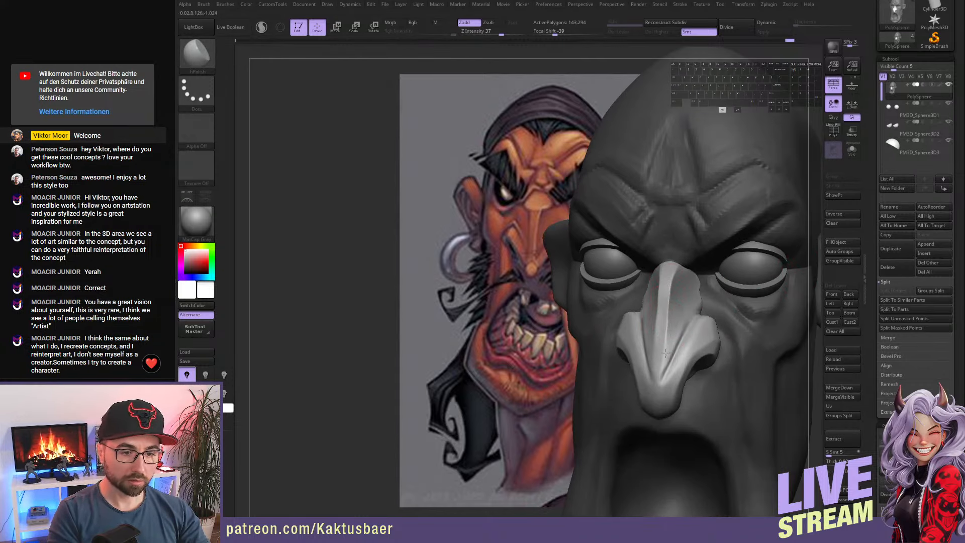
left_click_drag(666, 361, 664, 367)
right_click_drag(665, 363, 663, 333, "alt")
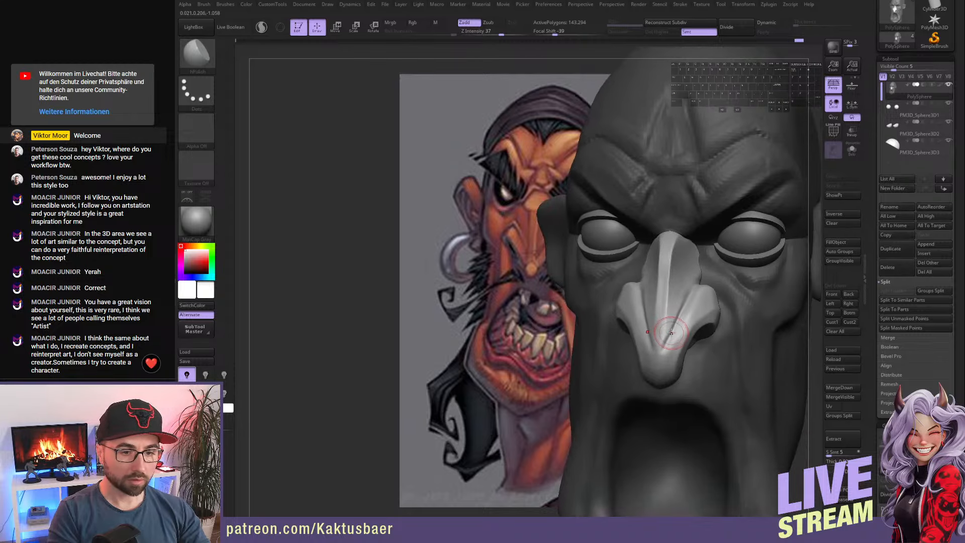
left_click_drag(662, 336, 660, 358, "shift")
mouse_move(661, 358)
right_mouse_down()
mouse_move(679, 338)
mouse_move(666, 322)
mouse_move(704, 308)
mouse_move(718, 330)
right_mouse_up()
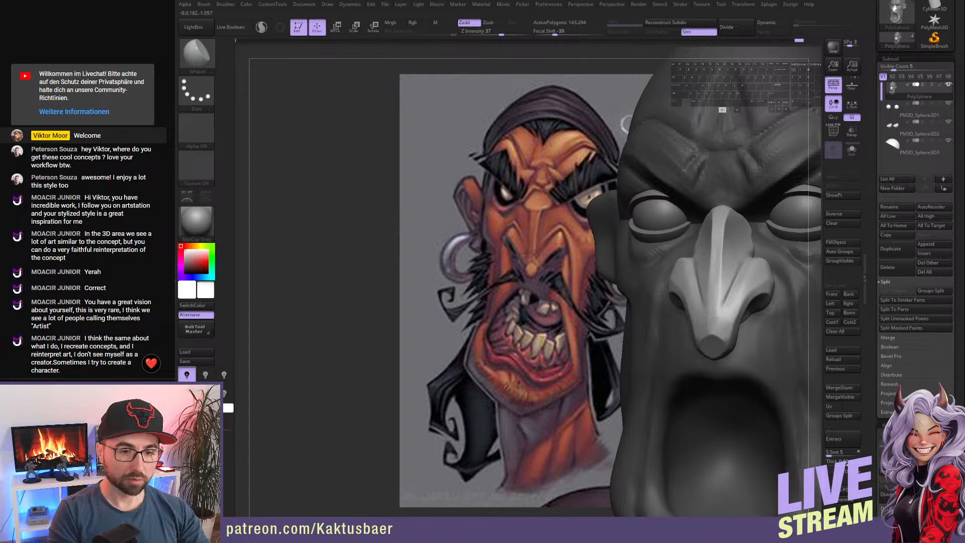
right_click_drag(711, 327, 626, 287, "alt")
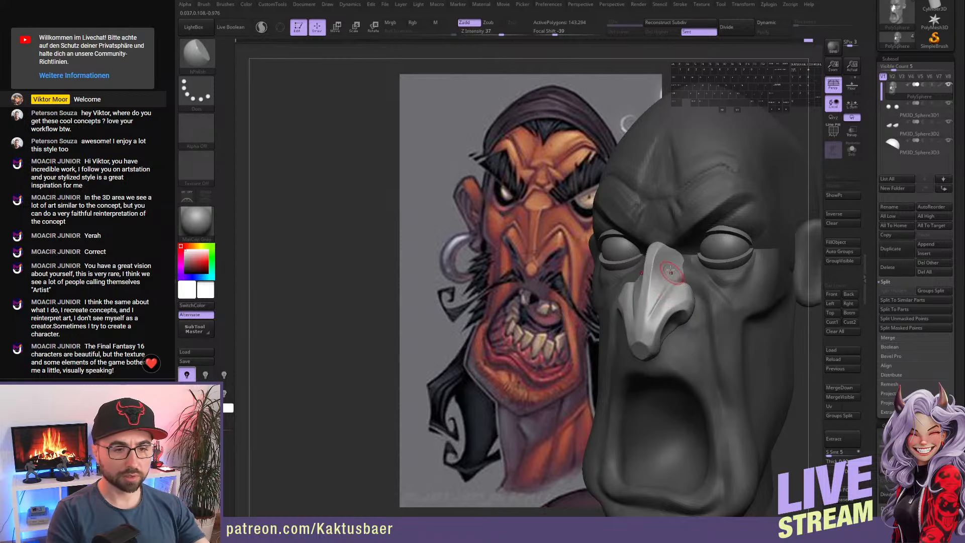
- Adjust the width of the nose bridge from the front with the Move brush
mouse_move(663, 271)
right_mouse_down()
mouse_move(687, 276)
mouse_move(659, 304)
mouse_move(676, 324)
right_mouse_up()
key("b")
key("m")
key("v")
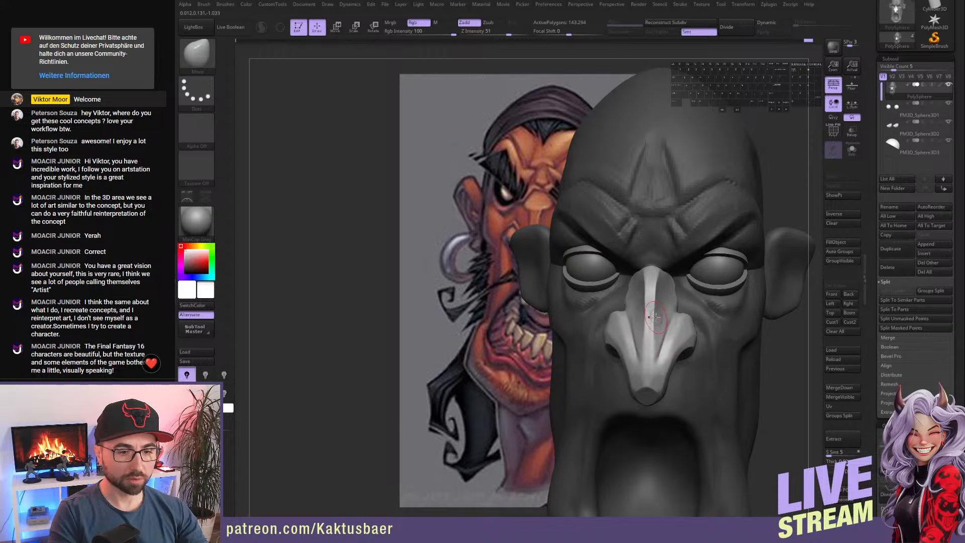
mouse_move(652, 330)
right_mouse_down()
mouse_move(658, 312)
mouse_move(627, 296)
mouse_move(655, 323)
mouse_move(665, 315)
mouse_move(642, 280)
right_mouse_up()
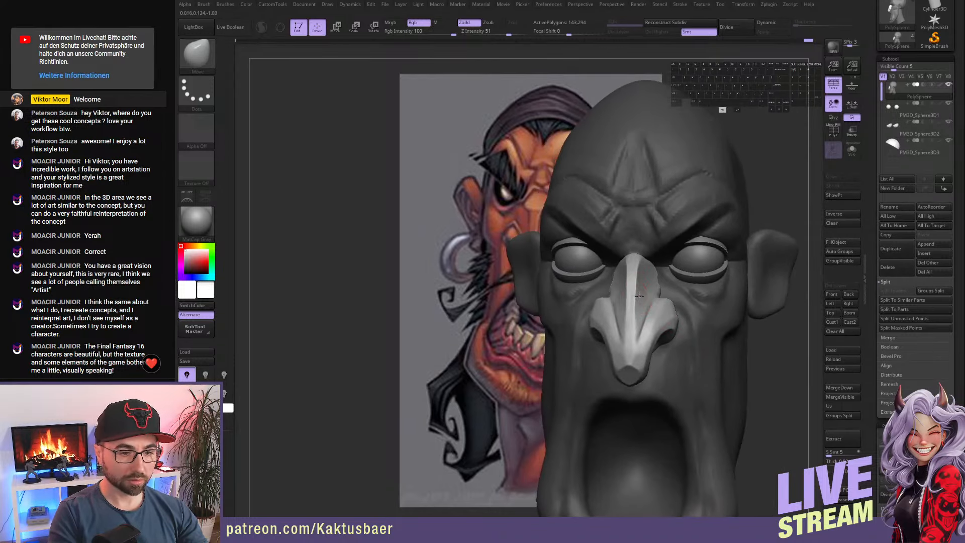
key("b")
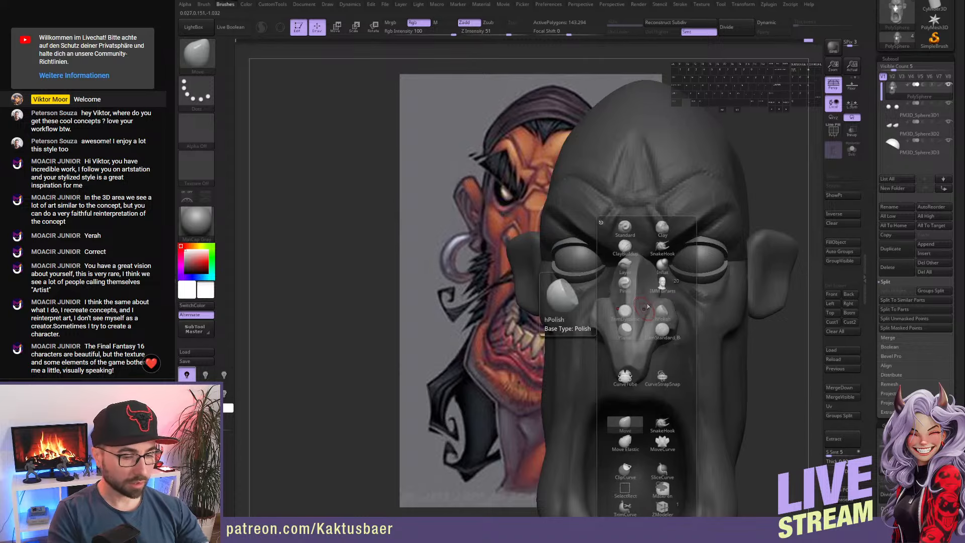
- Flatten and sharpen the planes of the unmasked nose with the hPolish brush
left_click(662, 313)
mouse_move(768, 258)
right_mouse_down("ctrl")
mouse_move(714, 284)
mouse_move(645, 291)
right_mouse_up("ctrl")
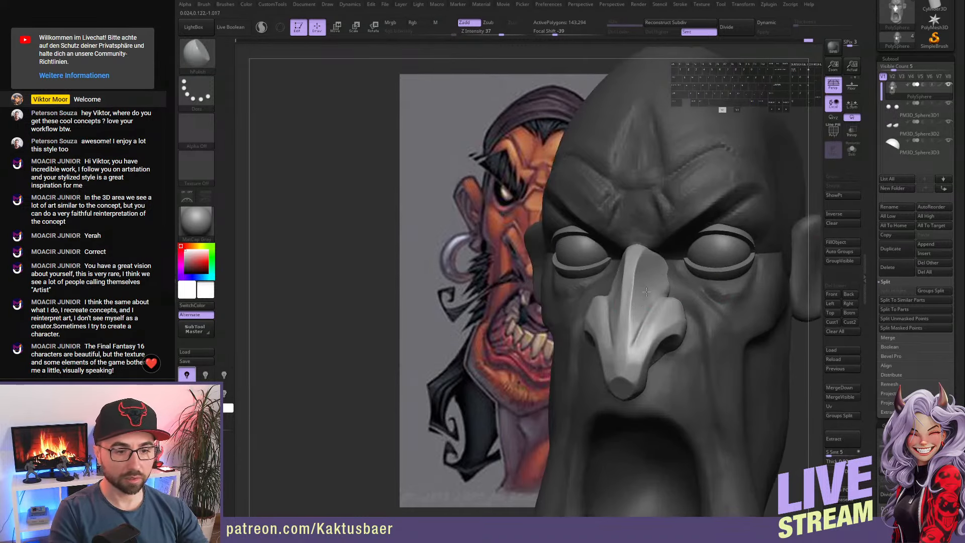
mouse_move(637, 320)
right_mouse_down()
mouse_move(619, 272)
mouse_move(642, 330)
right_mouse_up()
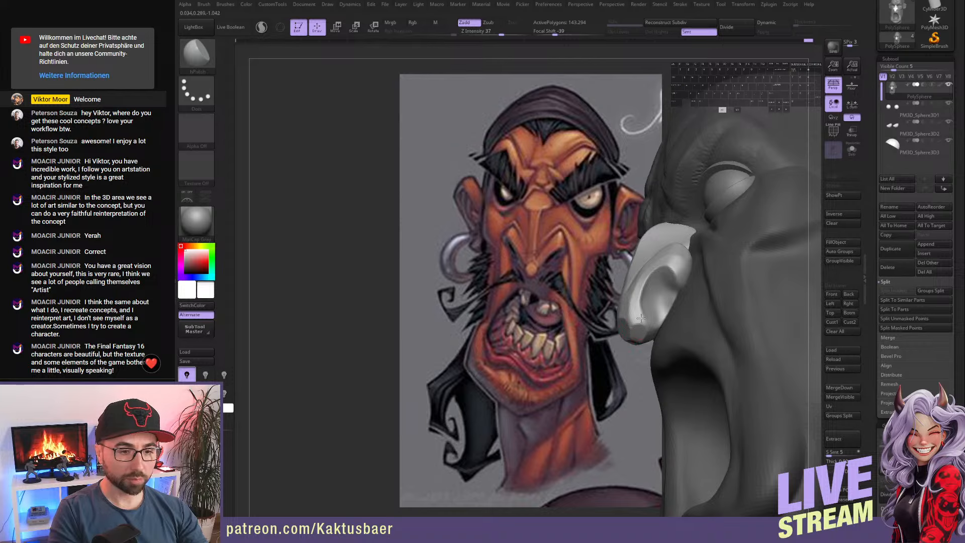
right_click_drag(636, 306, 714, 312)
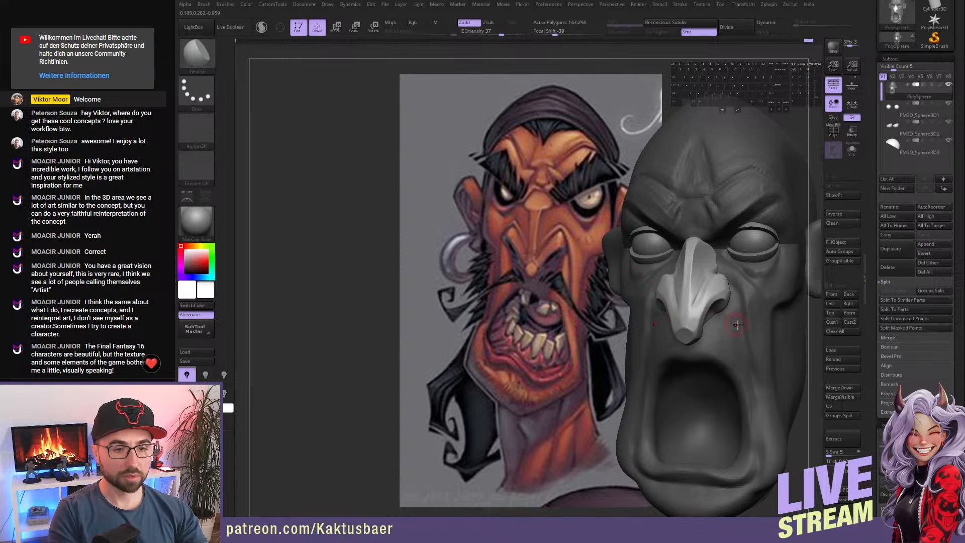
mouse_move(737, 327)
right_mouse_down()
mouse_move(655, 317)
mouse_move(670, 298)
right_mouse_up()
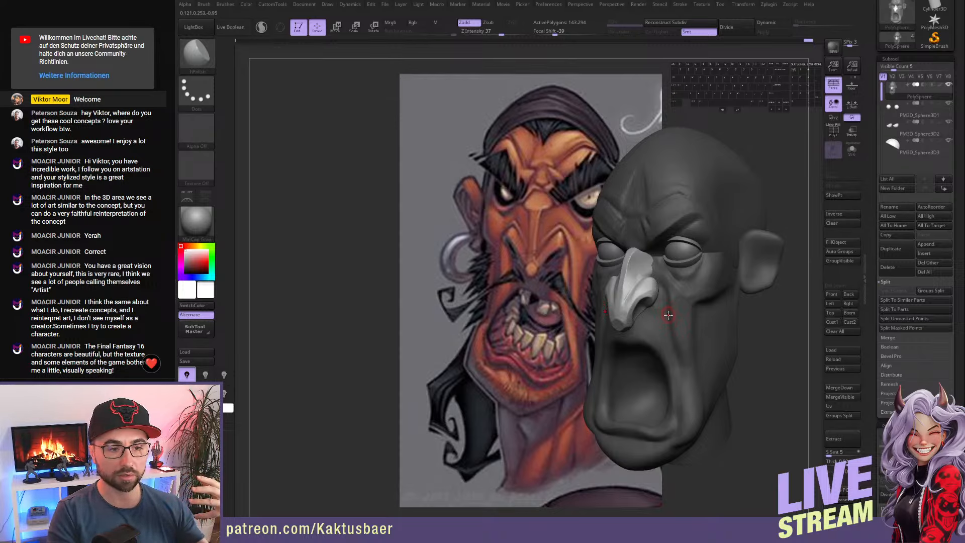
mouse_move(675, 300)
right_mouse_down()
mouse_move(698, 296)
mouse_move(650, 295)
right_mouse_up()
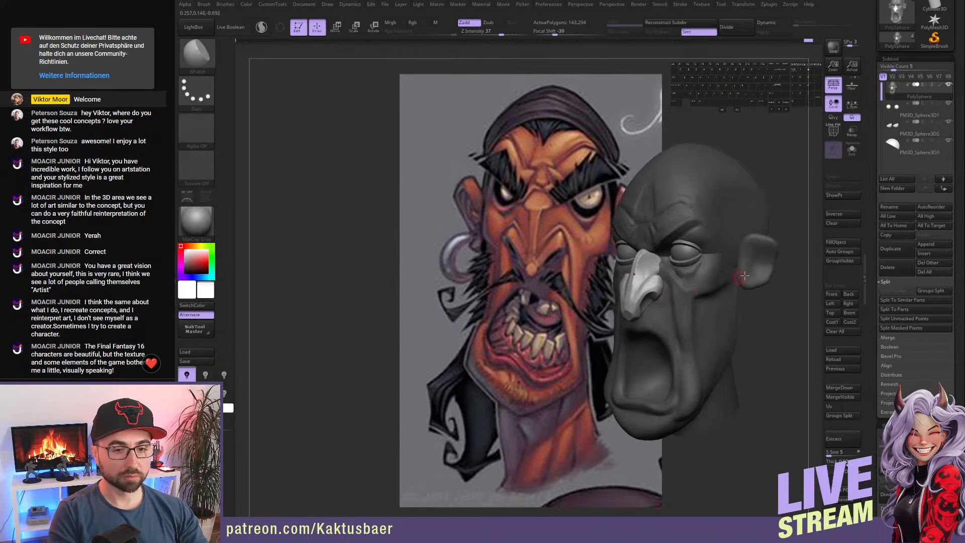
key("w")
left_click(754, 263, "ctrl")
key("q")
mouse_move(758, 263)
right_mouse_down("alt")
mouse_move(732, 315)
mouse_move(712, 289)
right_mouse_up("alt")
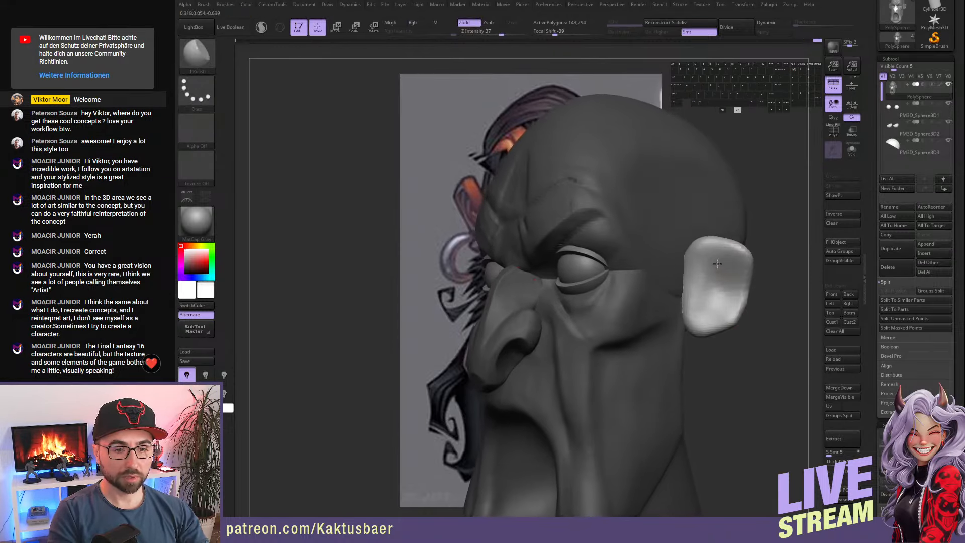
key("b")
key("d")
key("s")
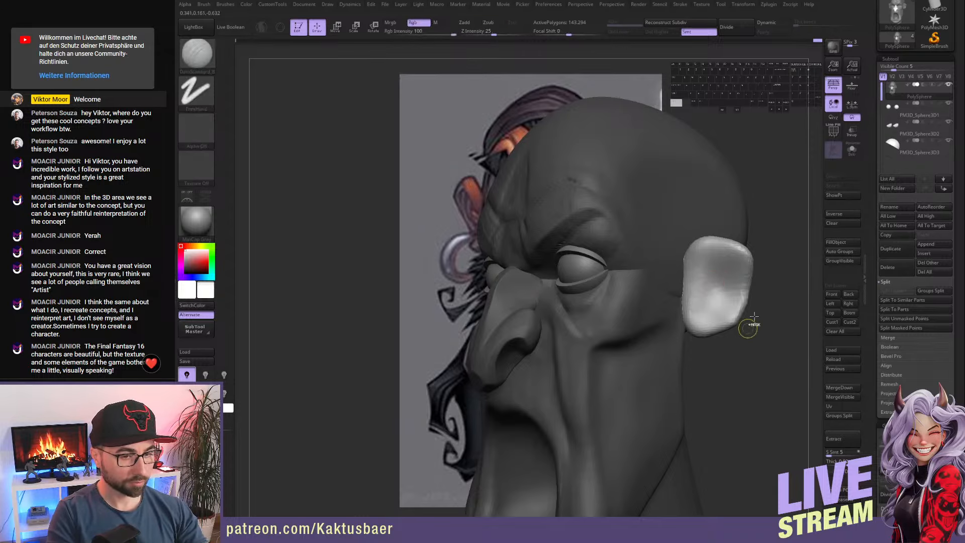
- Clear the mask from the head and build up the lower lip's rim with the ClayBuildup brush
left_click_drag(749, 325, 762, 344, "ctrl")
mouse_move(632, 356)
right_mouse_down("alt")
mouse_move(697, 289)
mouse_move(659, 322)
mouse_move(694, 332)
mouse_move(685, 344)
right_mouse_up("alt")
right_click_drag(693, 381, 678, 384)
key("b")
key("c")
key("b")
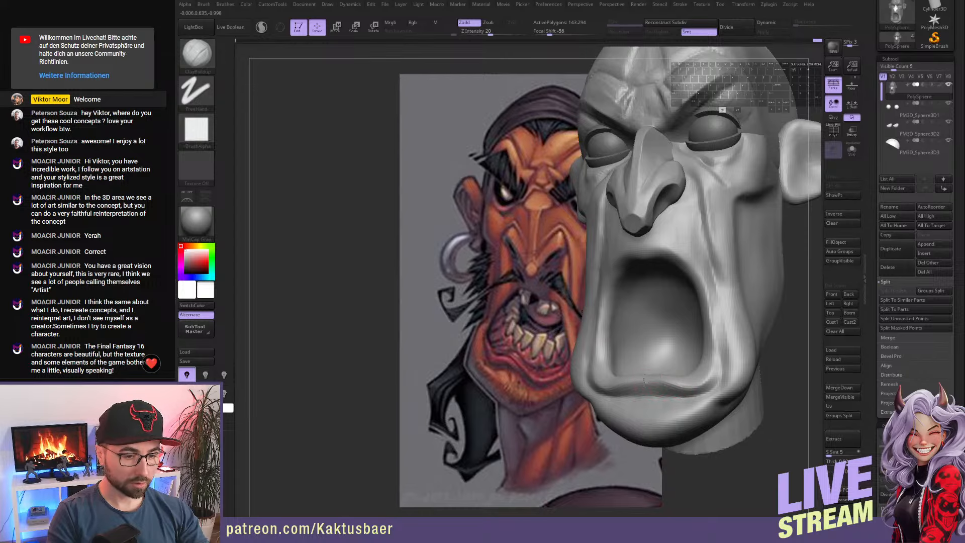
right_click_drag(688, 377, 696, 374)
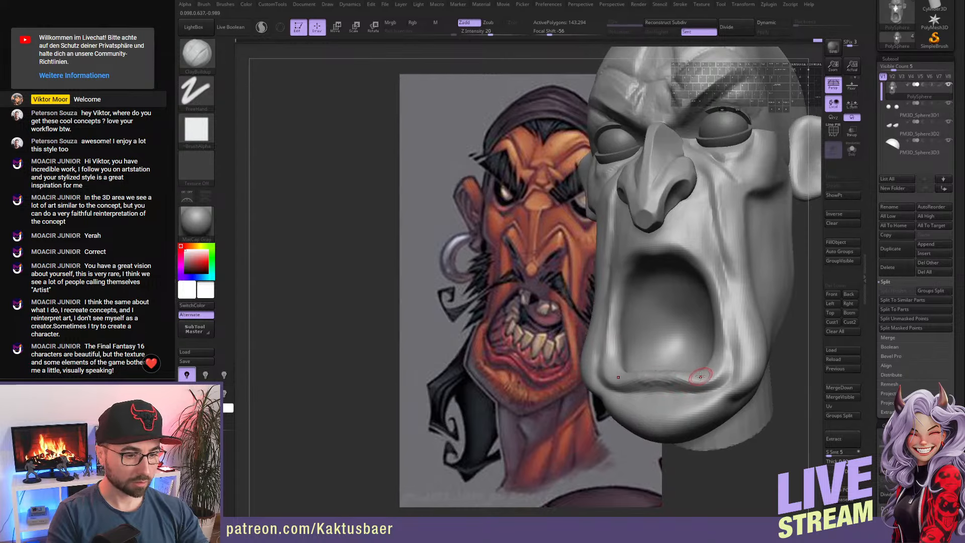
- Trim the lower lip and its corners with the TrimDynamic brush
key("b")
key("t")
key("d")
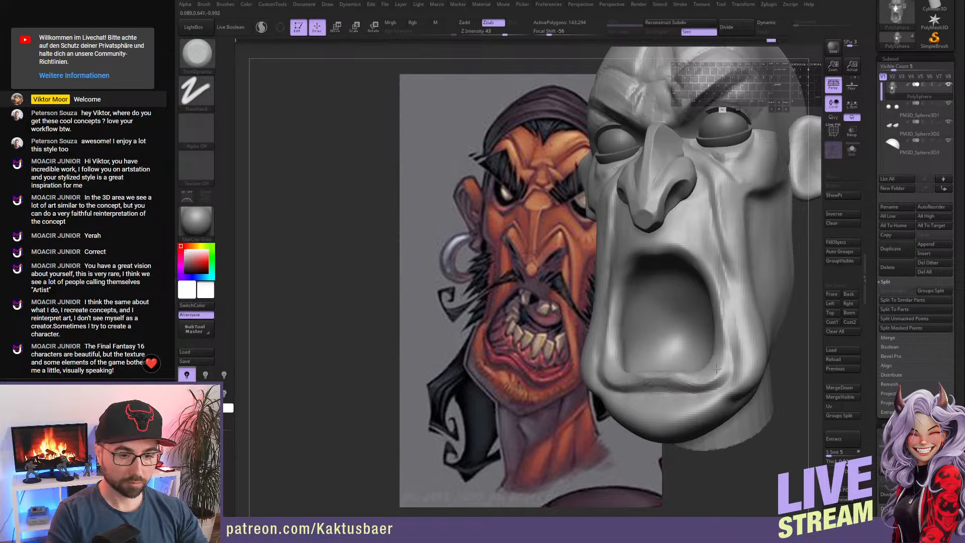
right_click_drag(717, 371, 720, 375)
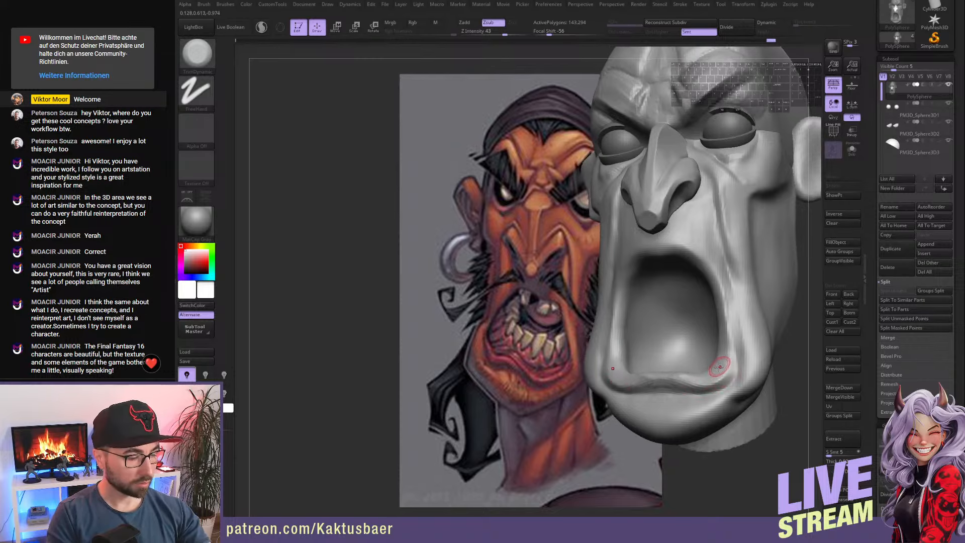
- Add volume to the mouth corners and the folds beside the mouth with the ClayBuildup brush
key("b")
key("c")
key("b")
right_click_drag(725, 363, 738, 361)
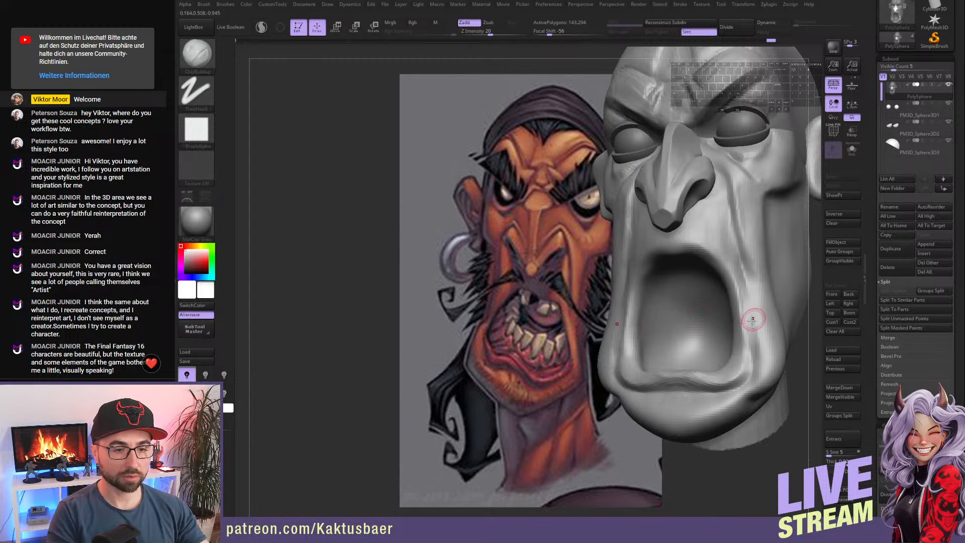
mouse_move(736, 325)
right_mouse_down()
mouse_move(740, 336)
mouse_move(682, 348)
mouse_move(676, 321)
mouse_move(692, 325)
right_mouse_up()
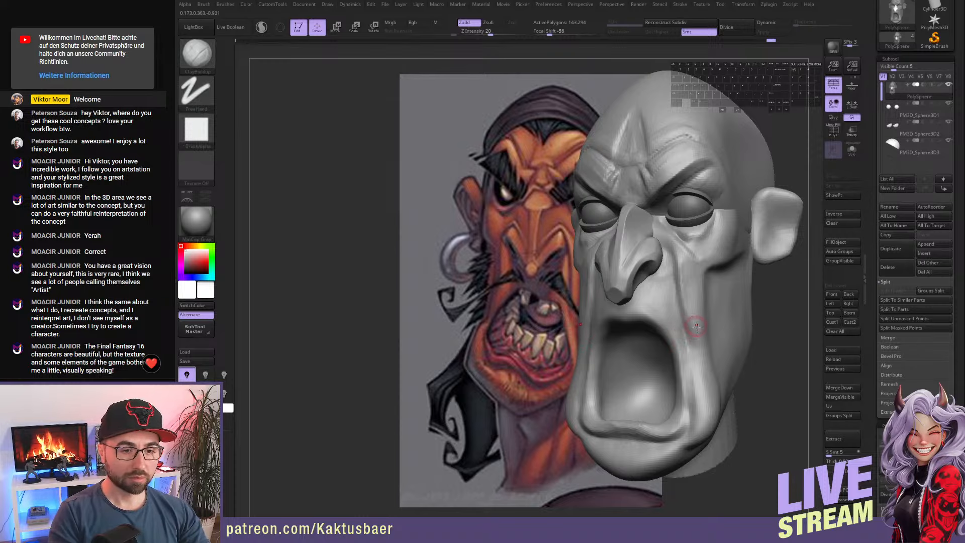
mouse_move(697, 327)
right_mouse_down("alt")
mouse_move(695, 343)
mouse_move(692, 314)
right_mouse_up("alt")
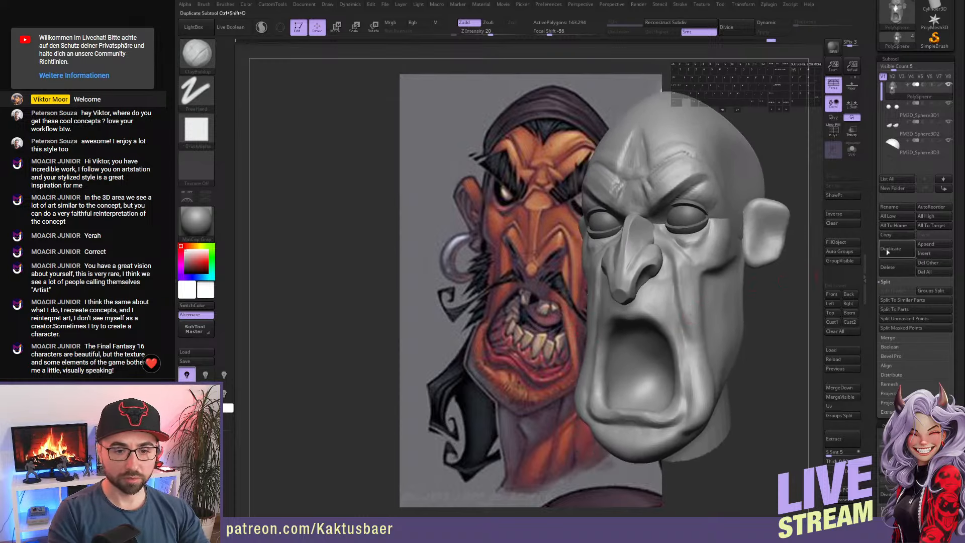
- Check the head's polygroups in the polyframe display, keep ClayBuildup as the brush, and subdivide the head mesh once
left_click(835, 134)
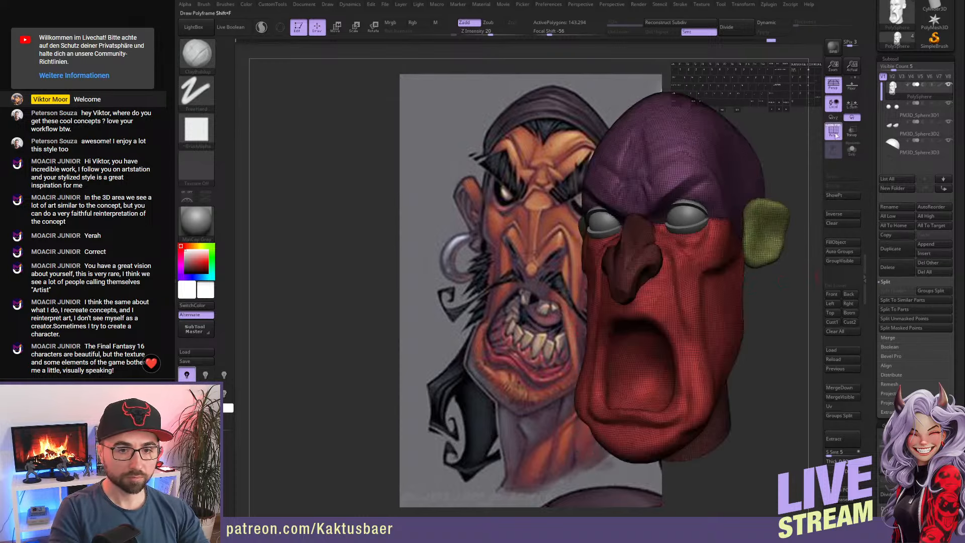
left_click(835, 133)
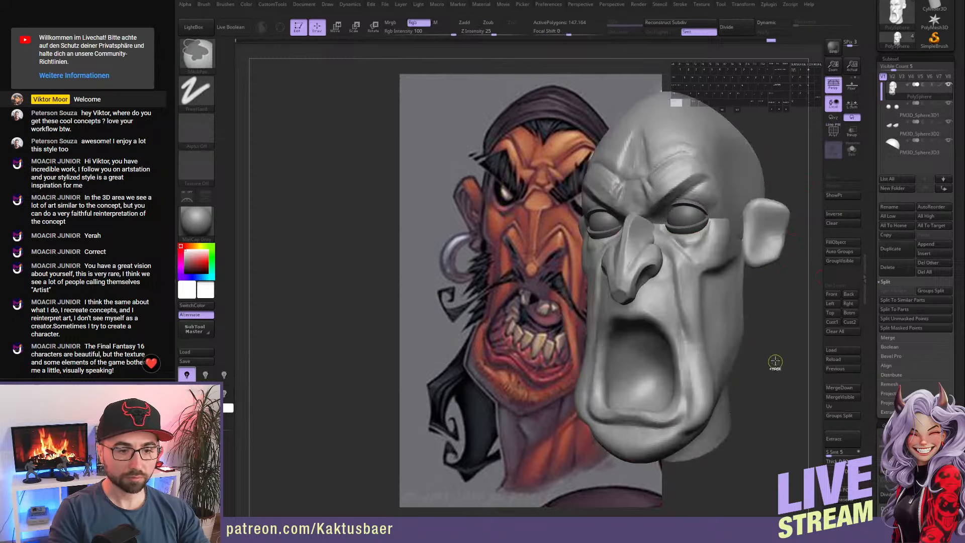
key("b")
key("c")
key("b")
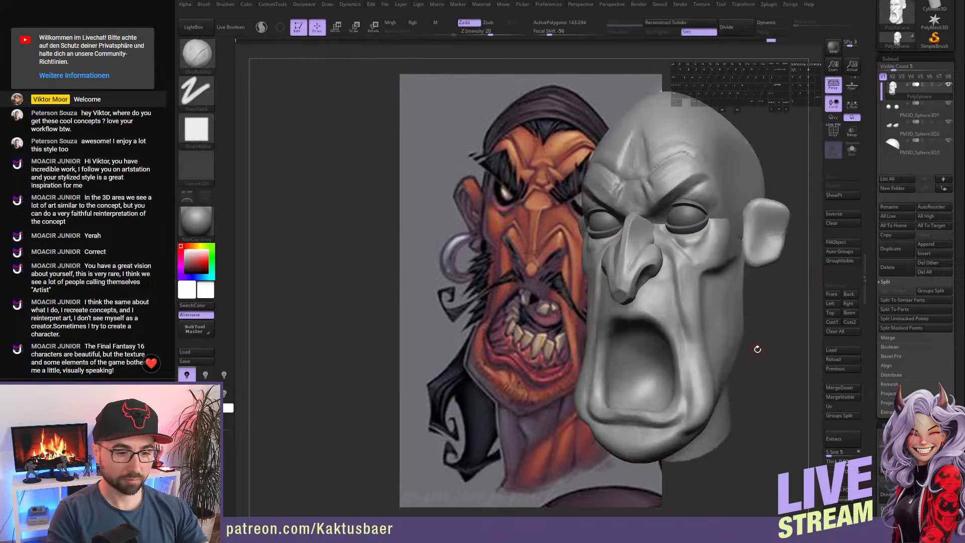
key("ctrl+d")
mouse_move(725, 280)
right_mouse_down("alt")
mouse_move(636, 325)
mouse_move(754, 245)
right_mouse_up("alt")
right_click_drag(706, 365, 707, 342)
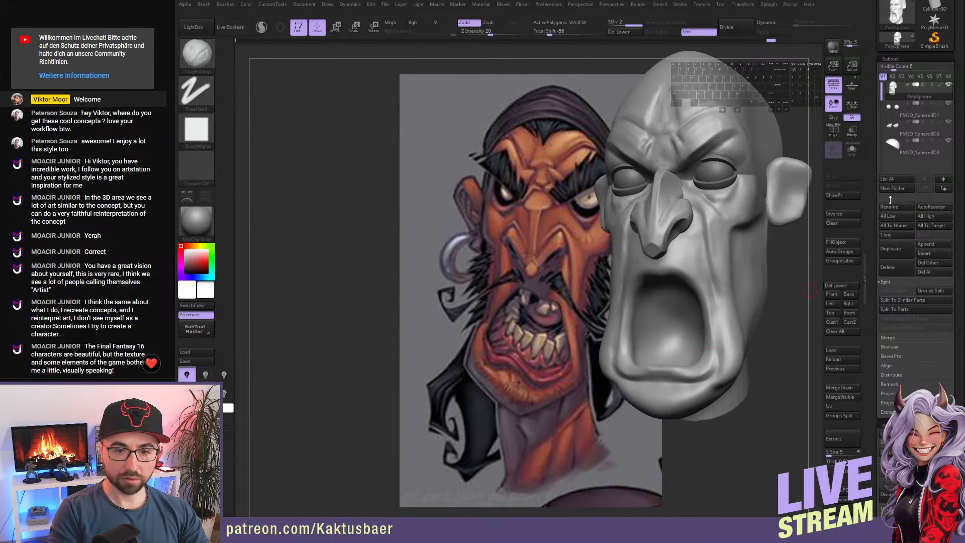
- Load the Nickz_humanMaleAverage figure from the tool library and select its GumTeethTongue subtool
left_click_drag(958, 239, 958, 270)
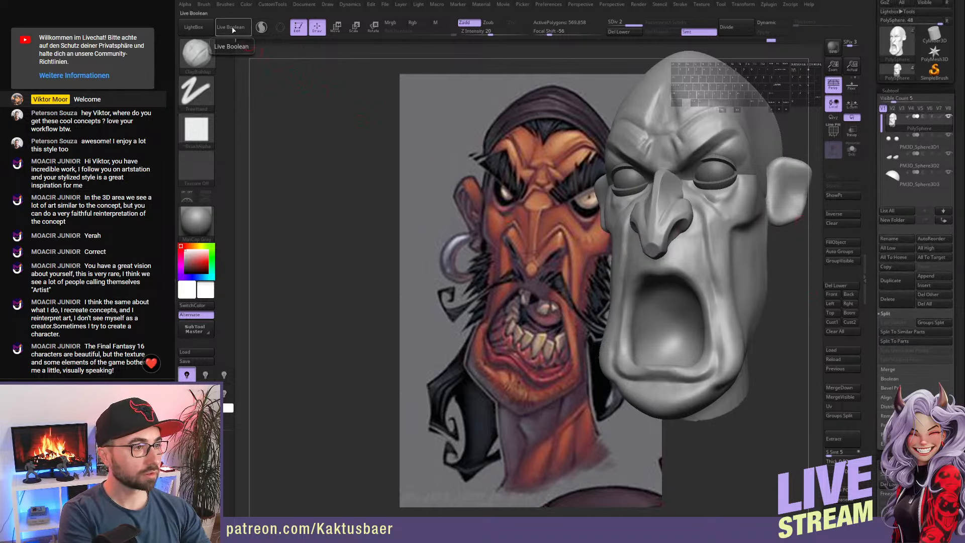
left_click(207, 25)
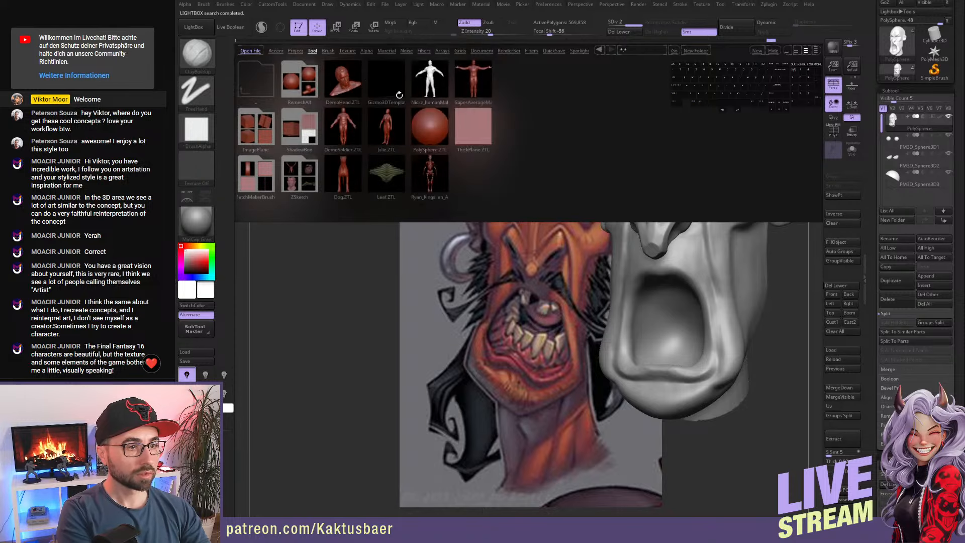
double_click(430, 79)
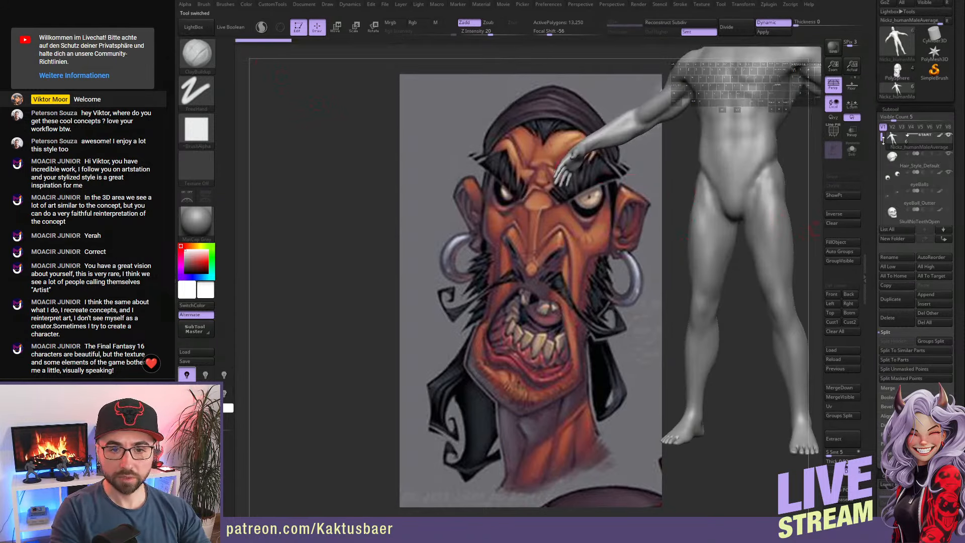
left_click_drag(882, 138, 882, 154)
left_click(905, 196)
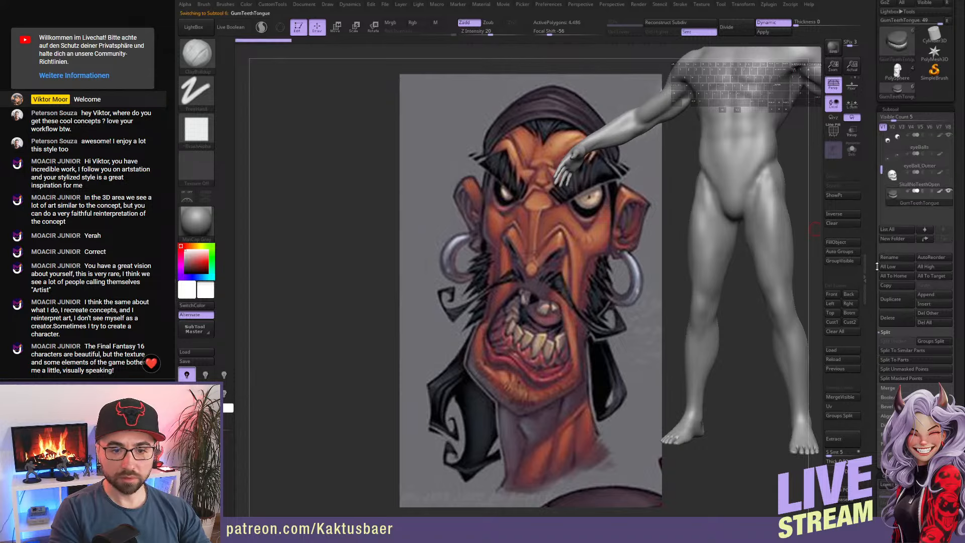
- Set the GumTeethTongue mesh's export scale to 1 and its X, Y and Z offsets to 0
left_click_drag(877, 312, 876, 216)
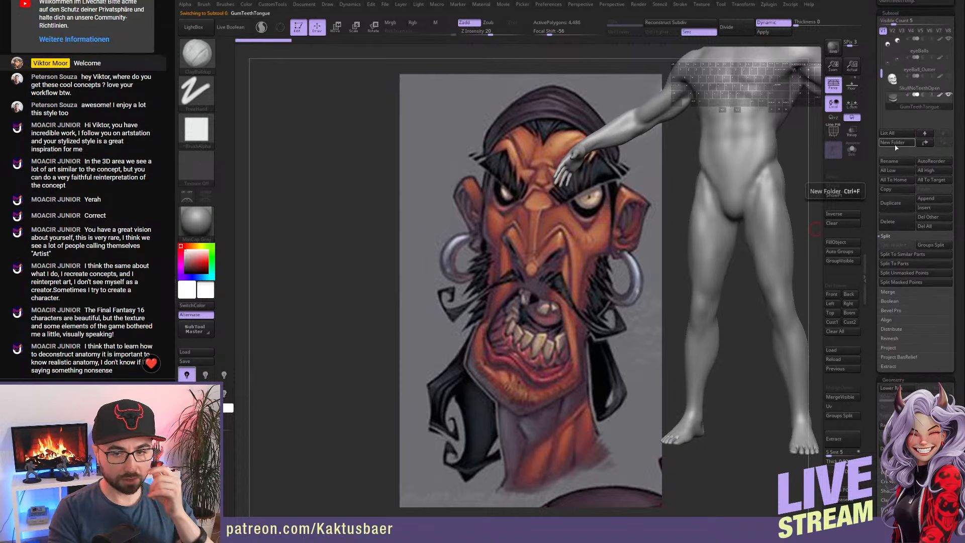
mouse_move(914, 110)
left_click_drag(876, 289, 876, 20)
left_click(889, 227)
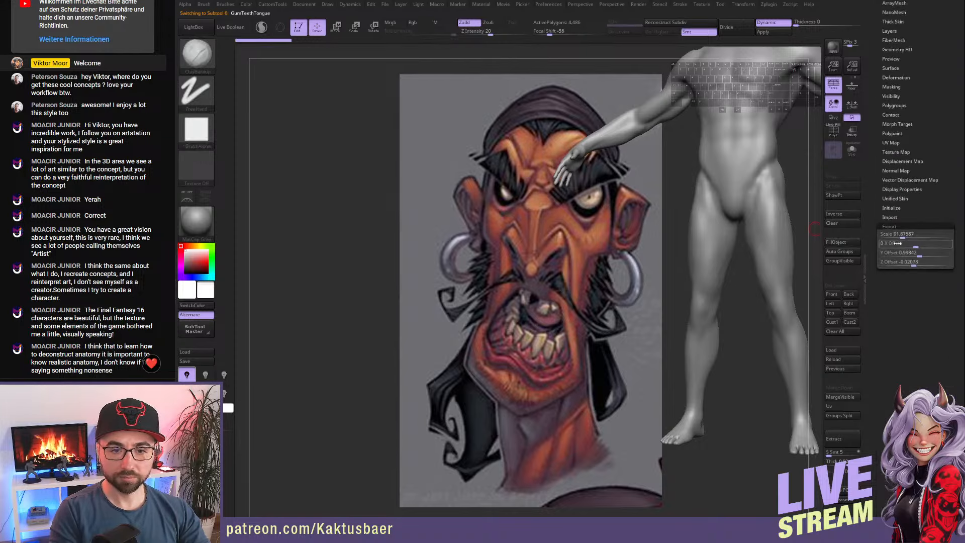
left_click(906, 237)
left_click(907, 236)
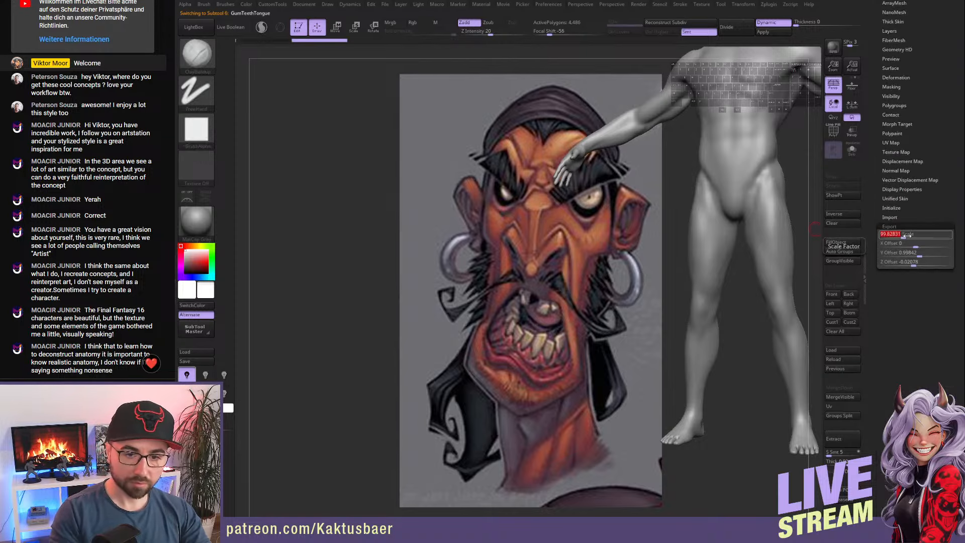
type("0")
key("Tab")
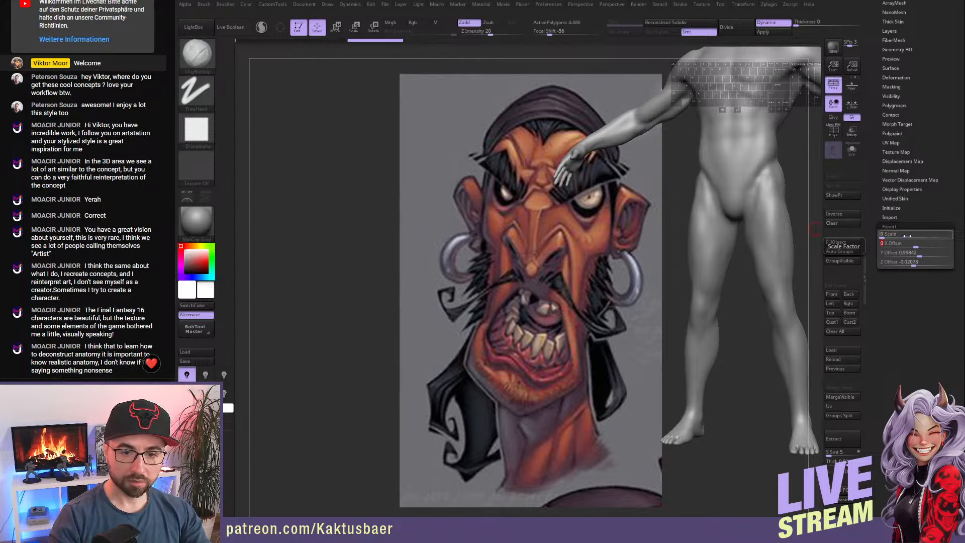
left_click(907, 236)
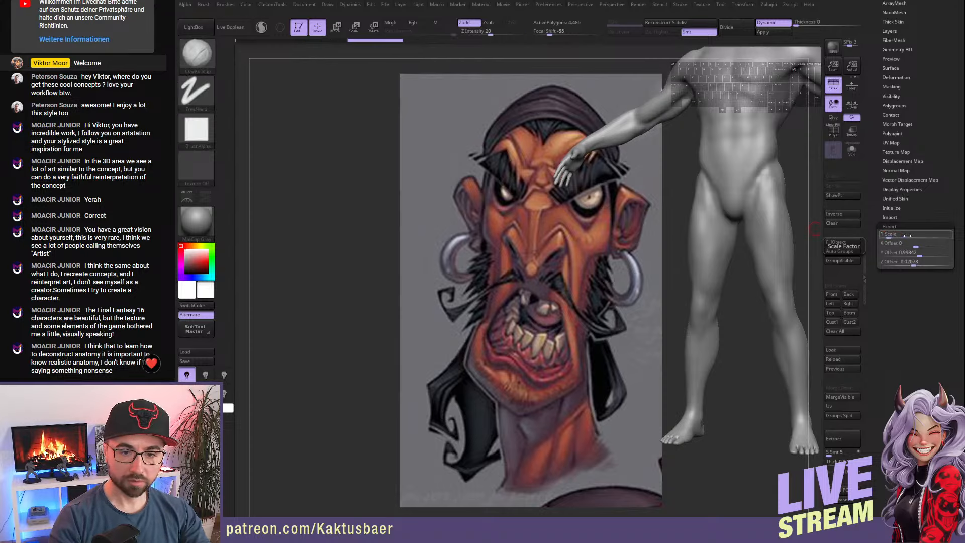
key("Tab")
type("0")
key("Tab")
type("0")
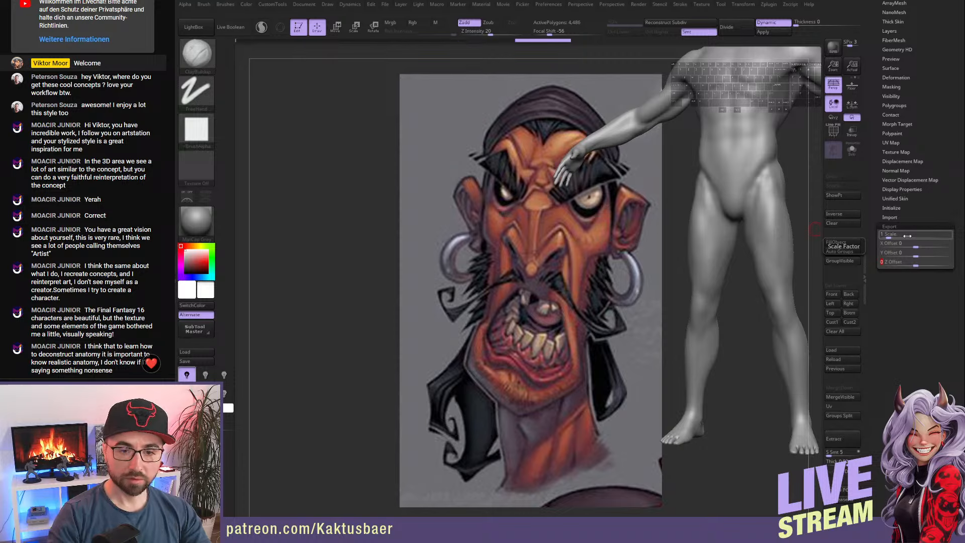
- Return to the PolySphere head tool and append the GumTeethTongue mesh to it as a subtool
left_click_drag(878, 201, 884, 312)
left_click(889, 422, "shift")
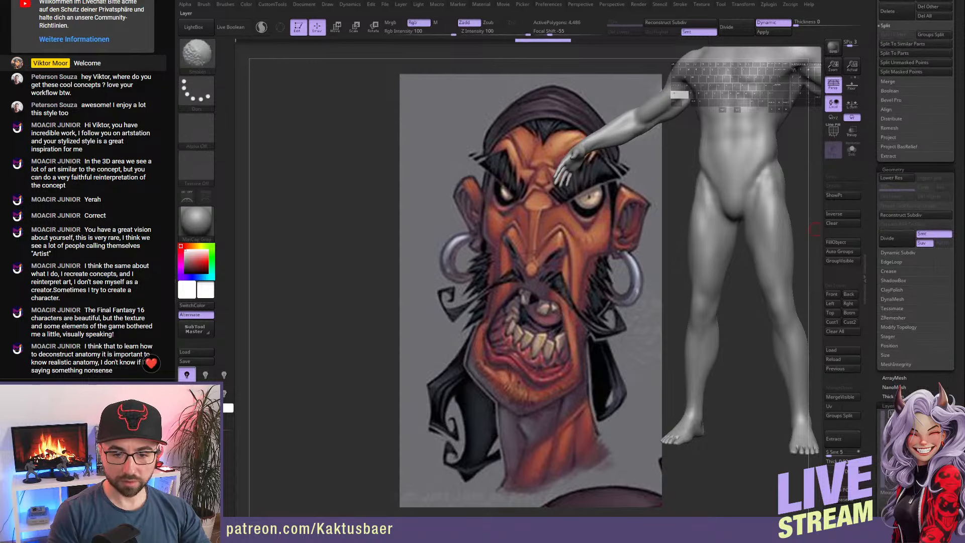
left_click(898, 518)
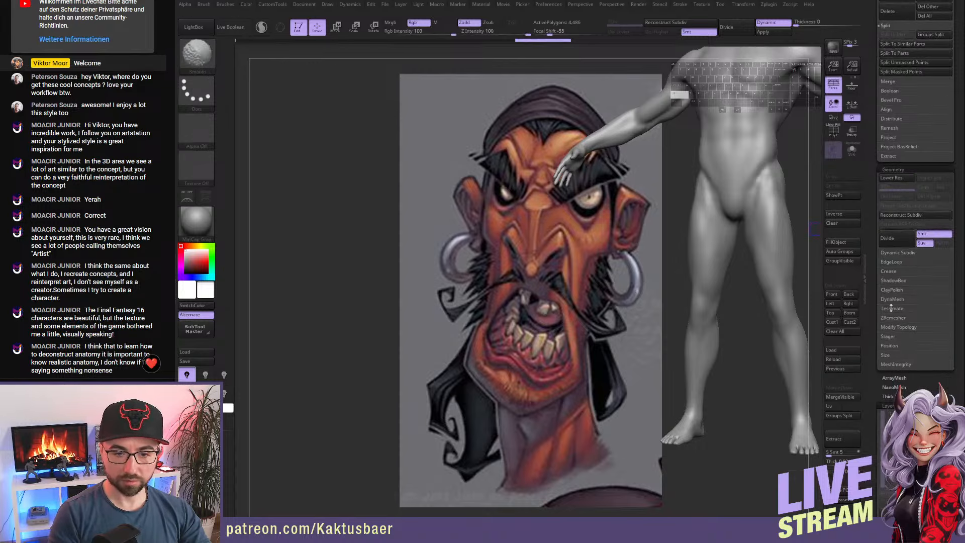
mouse_move(876, 306)
left_mouse_down()
mouse_move(876, 372)
mouse_move(879, 342)
left_mouse_up()
left_click(905, 199)
left_click(927, 318)
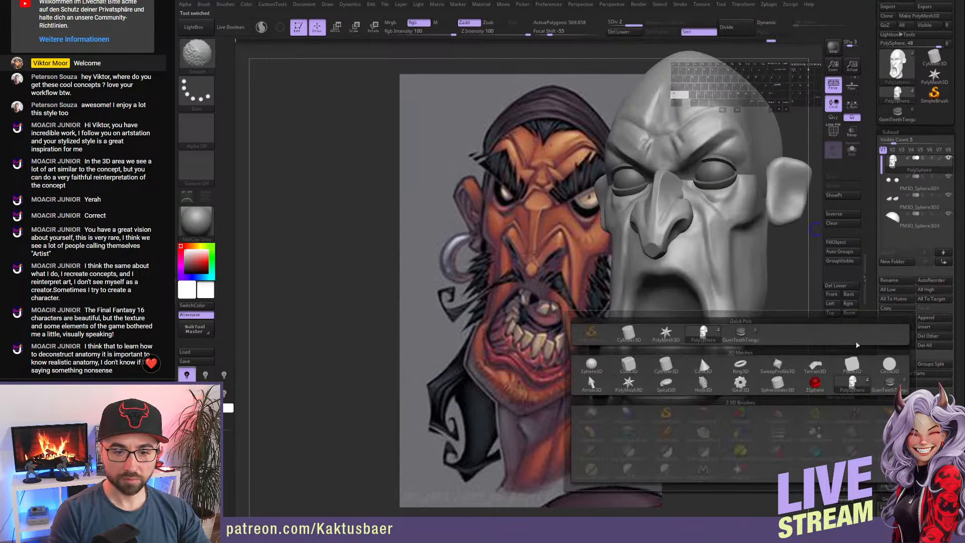
left_click(744, 335)
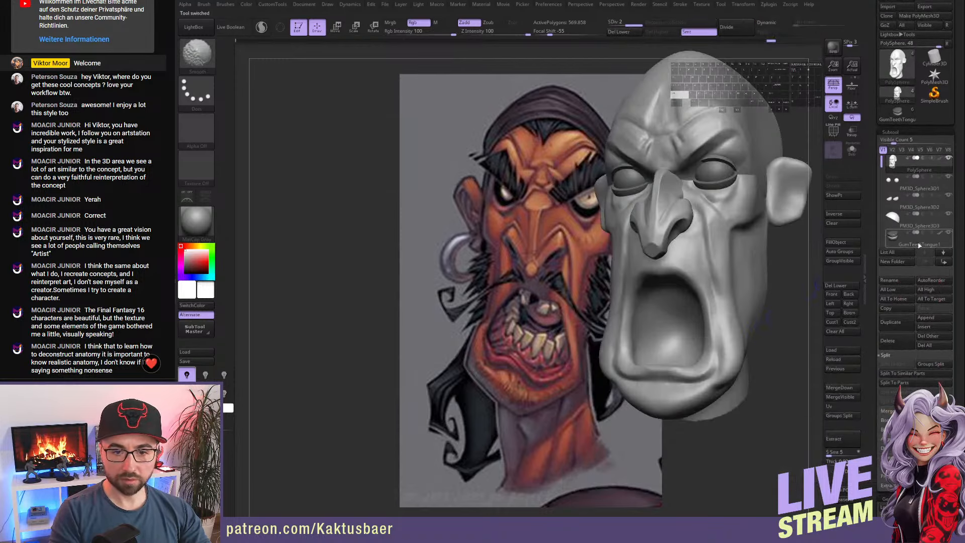
- Select the GumTeethTongue subtool and enlarge it with the transpose line
left_click(904, 238)
mouse_move(761, 344)
right_mouse_down("ctrl")
mouse_move(745, 293)
mouse_move(655, 316)
right_mouse_up("ctrl")
key("w")
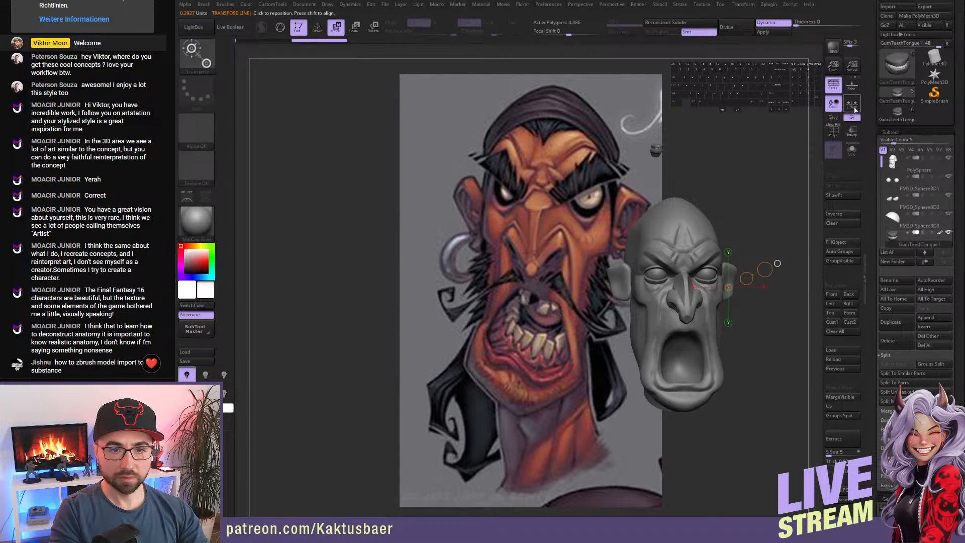
left_click_drag(659, 149, 664, 204, "shift")
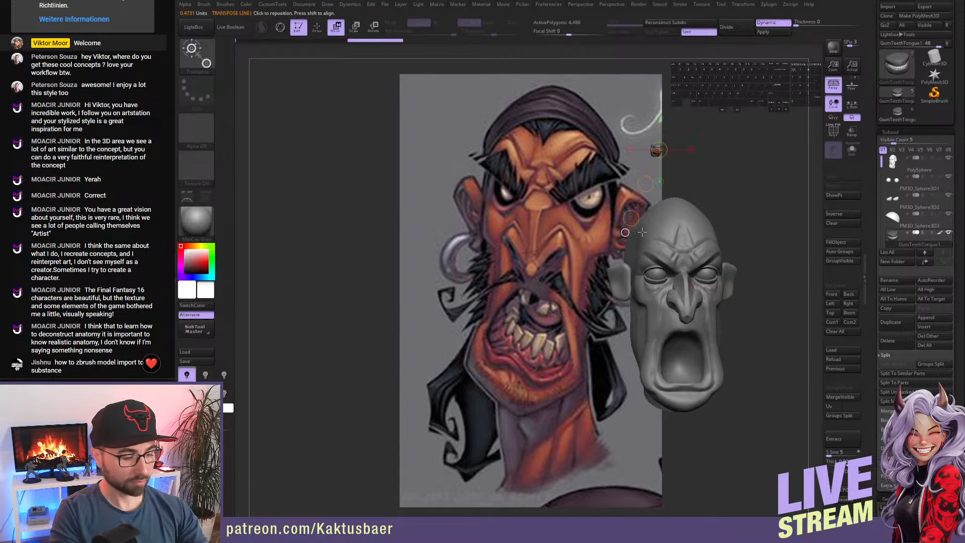
key("e")
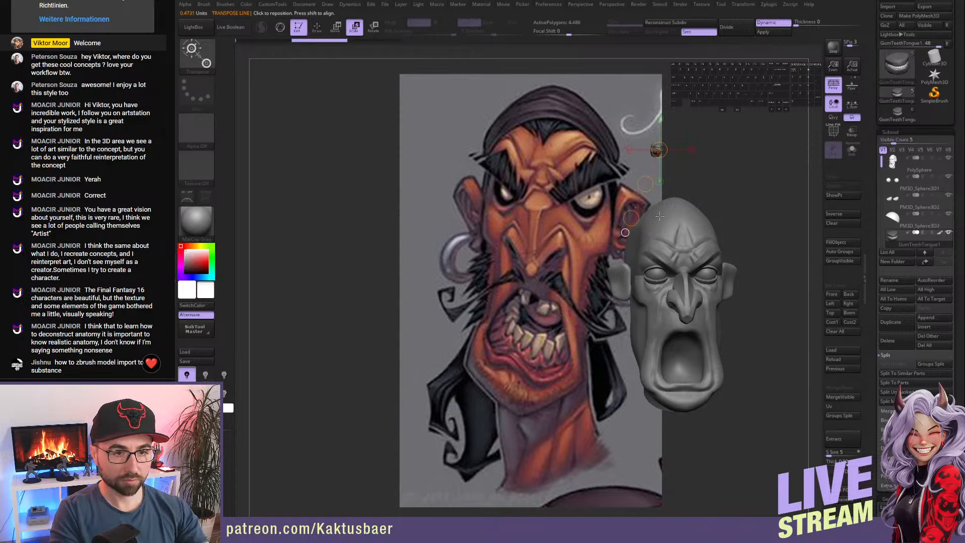
left_click_drag(686, 218, 686, 219)
left_click_drag(701, 253, 702, 257)
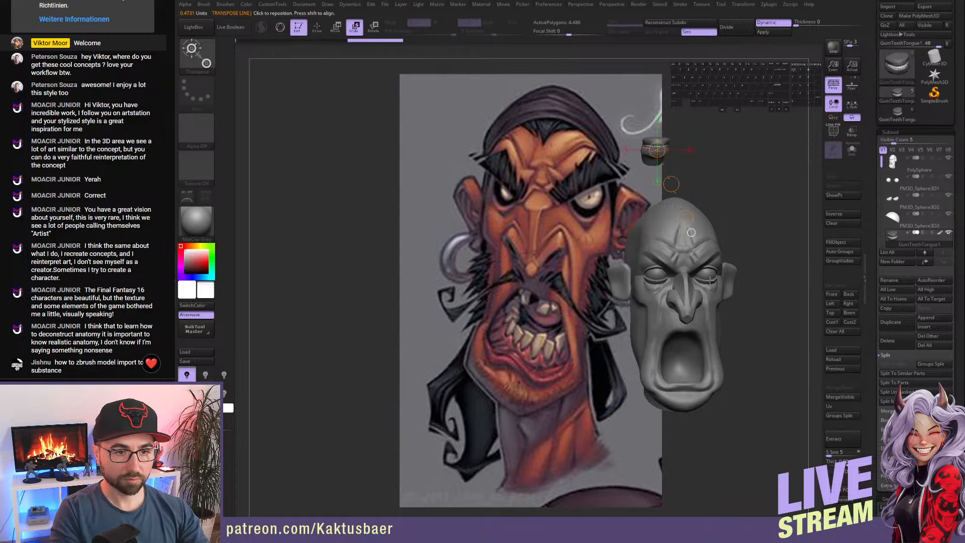
- Move the gum and teeth mesh down into the head's open mouth, placing it from the side view
right_click_drag(749, 255, 684, 257)
key("w")
left_click_drag(658, 184, 564, 295)
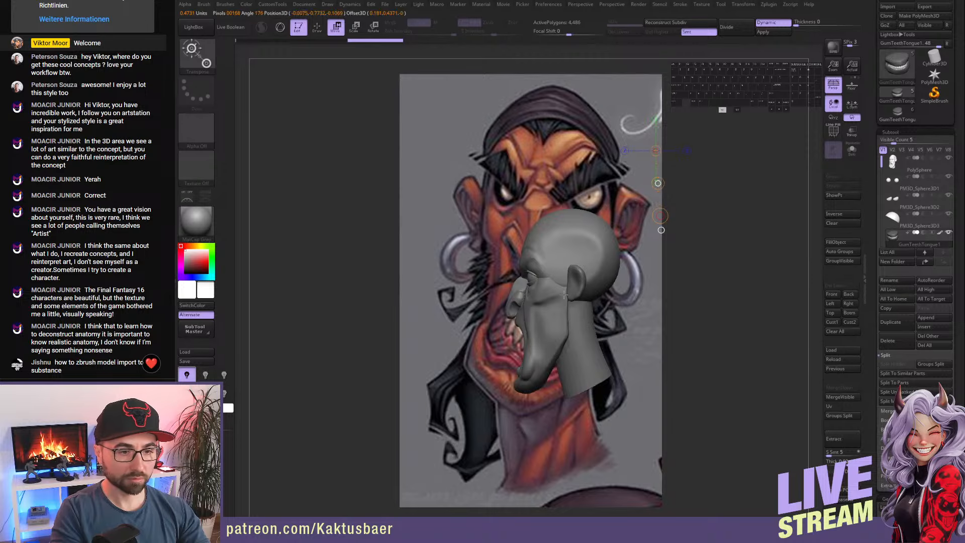
right_click_drag(518, 382, 595, 325)
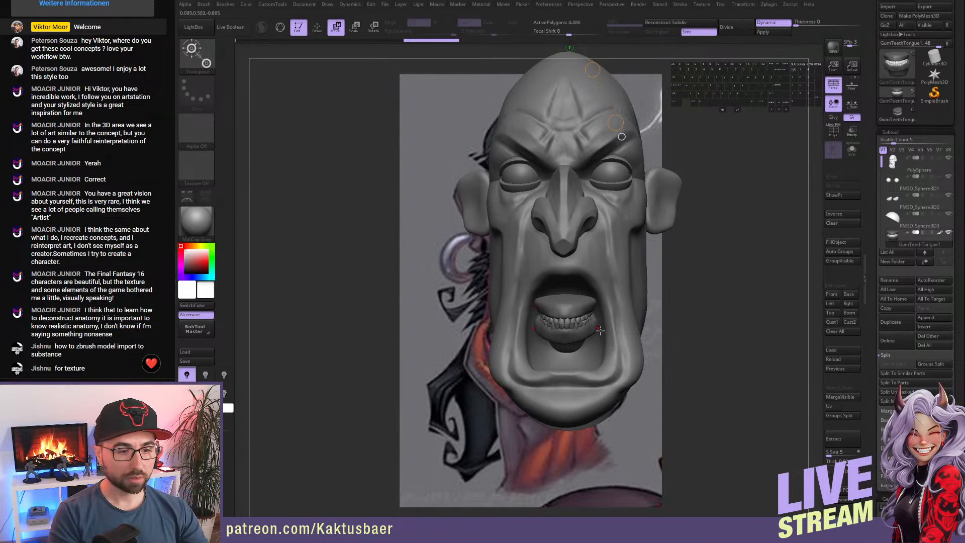
- Reposition the gum and teeth mesh within the mouth cavity using a transpose line in the side view
right_click_drag(601, 330, 495, 322)
left_click_drag(581, 307, 625, 263, "shift")
key("e")
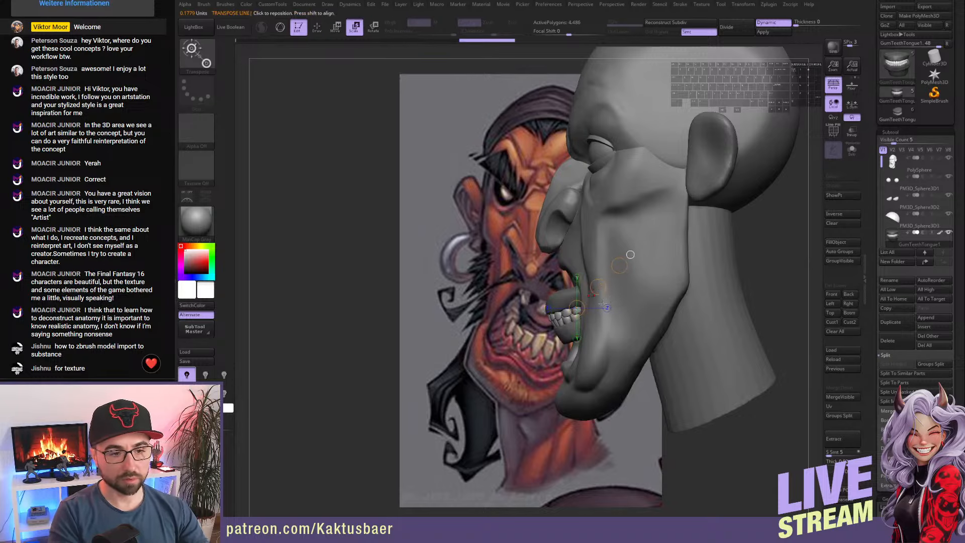
key("w")
left_click_drag(602, 286, 613, 277)
key("q")
mouse_move(613, 277)
right_mouse_down()
mouse_move(691, 284)
mouse_move(606, 321)
mouse_move(589, 316)
right_mouse_up()
- Show the polyframe on the gum and teeth mesh and check its polygroups by isolating and hiding individual parts
left_click(834, 130)
left_click(577, 313, "ctrl+shift")
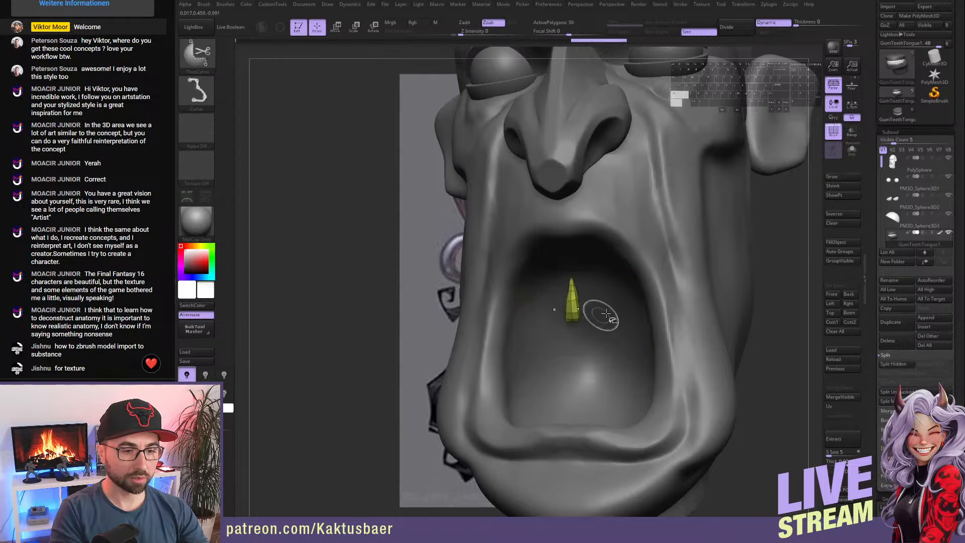
left_click(754, 314, "ctrl+shift")
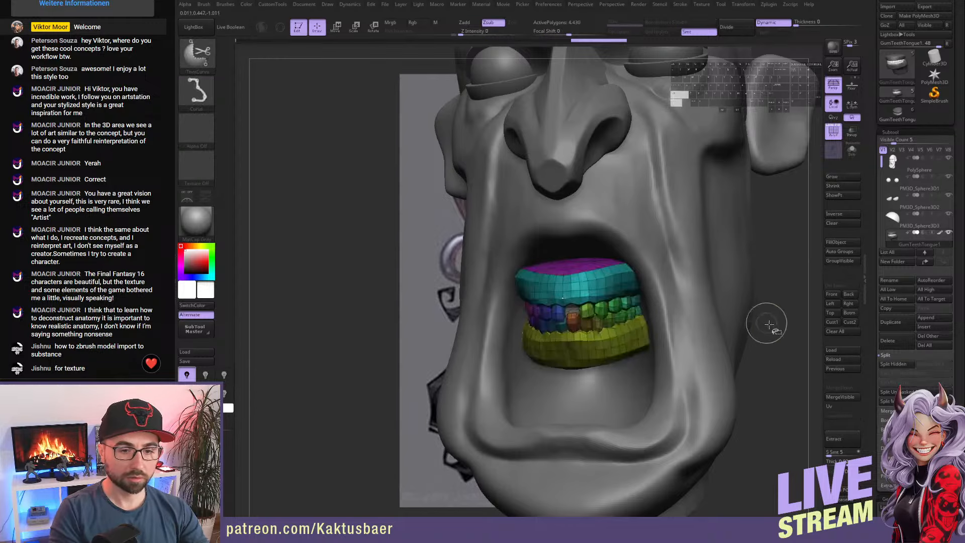
left_click(864, 219)
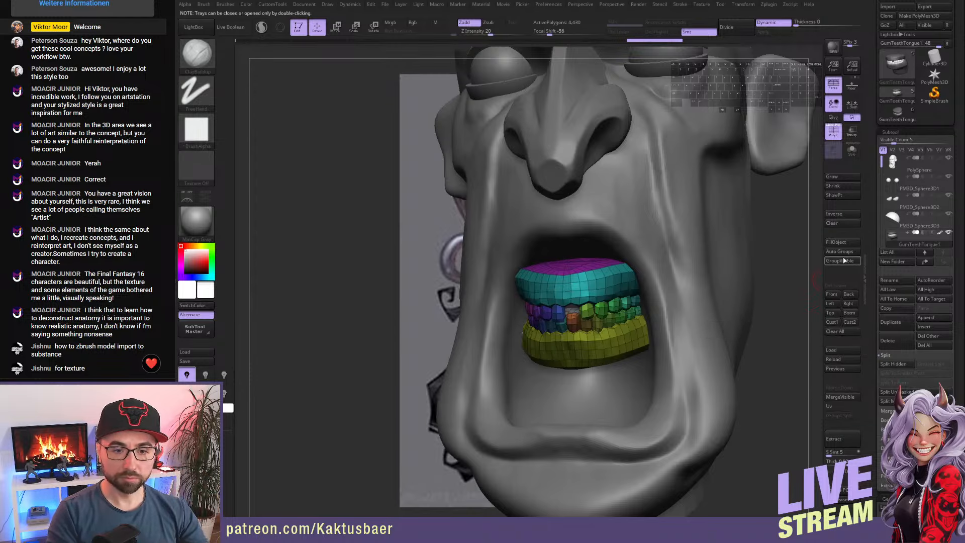
left_click(790, 288, "ctrl+shift")
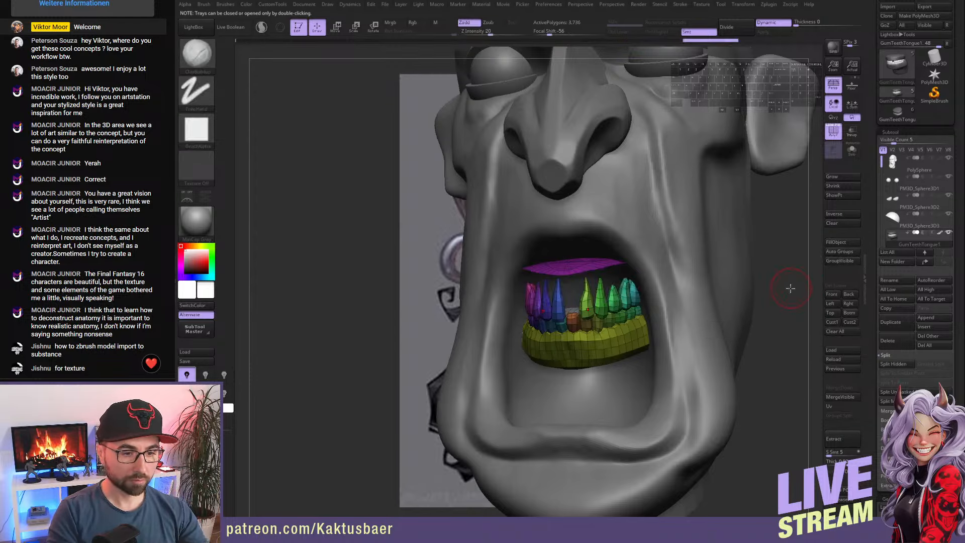
left_click(810, 278, "ctrl+shift")
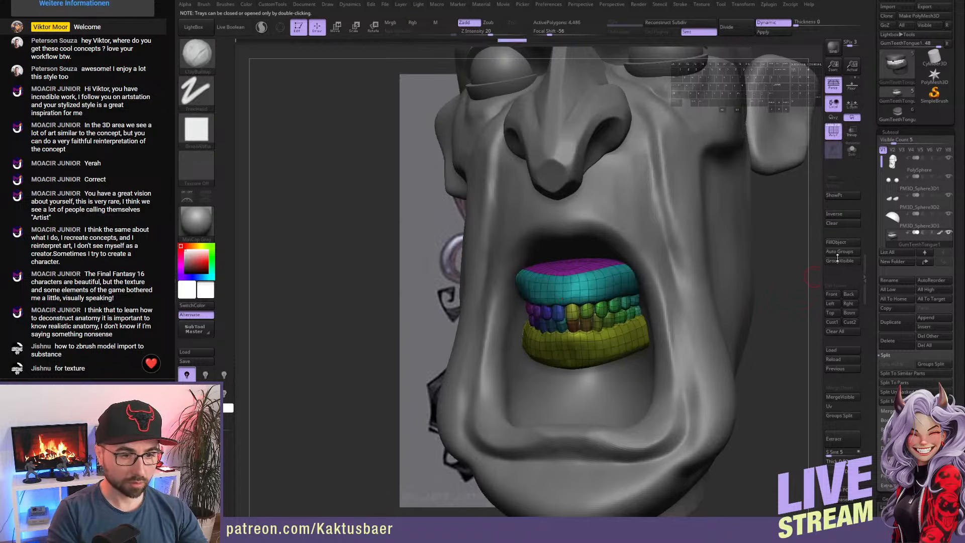
- Regroup the mesh with Auto Groups, with dynamic subdivision off, and remove the hidden gums so only the teeth remain
key("shift+d")
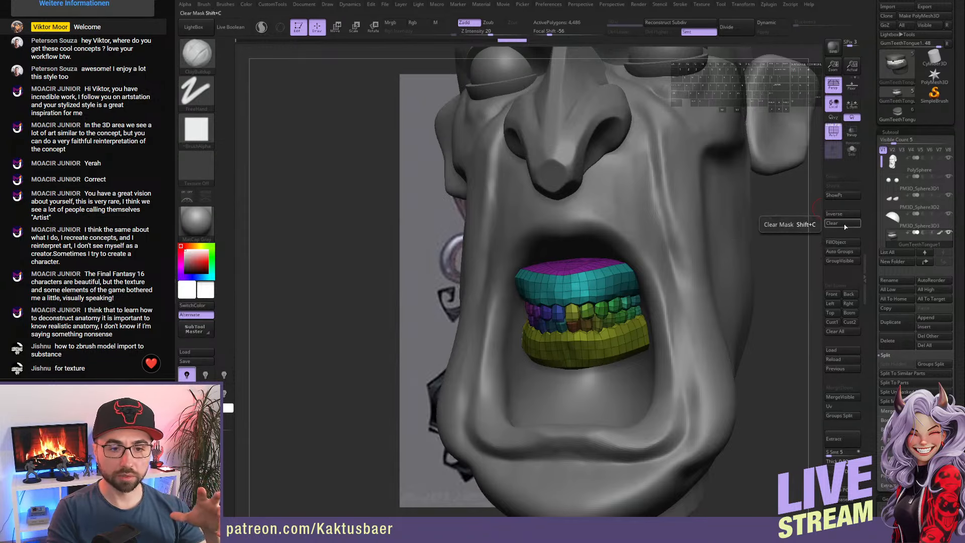
left_click(841, 252)
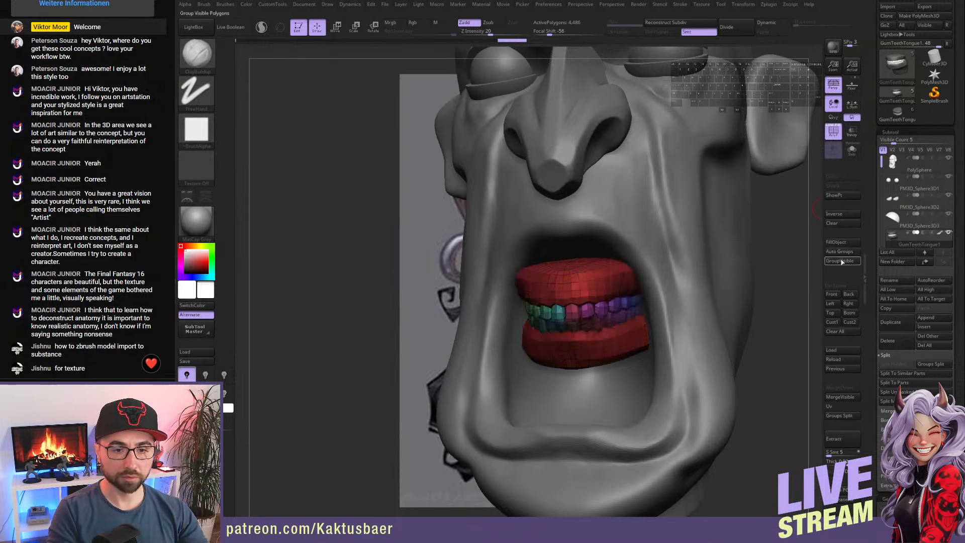
left_click(587, 280, "ctrl+shift")
left_click(595, 310, "ctrl+shift")
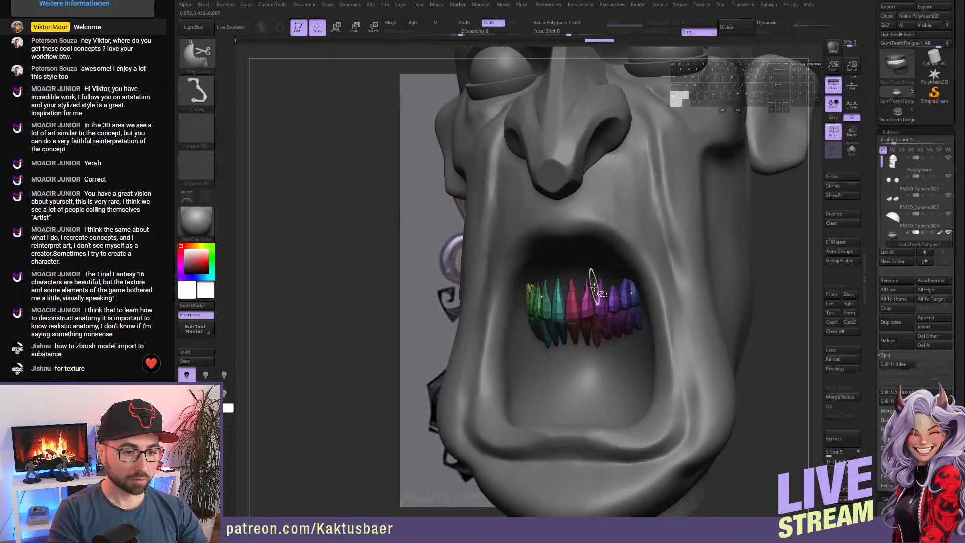
mouse_move(597, 327)
right_mouse_down("alt")
mouse_move(749, 318)
mouse_move(594, 332)
right_mouse_up("alt")
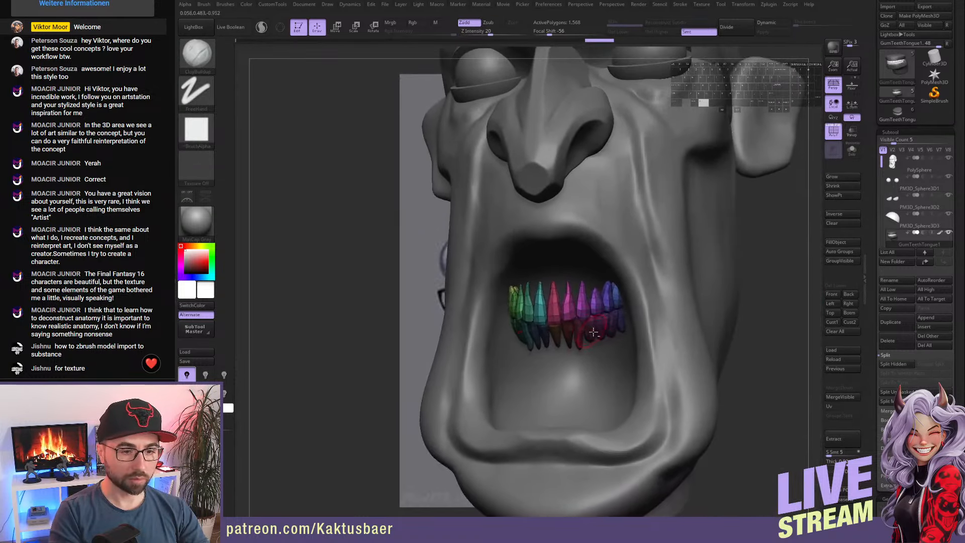
left_click_drag(871, 212, 869, 260)
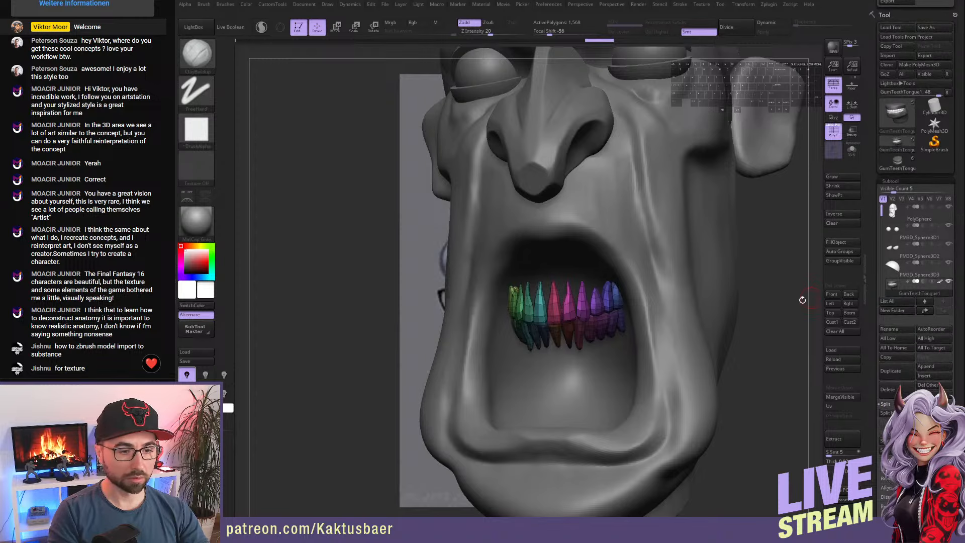
right_click_drag(702, 329, 668, 320)
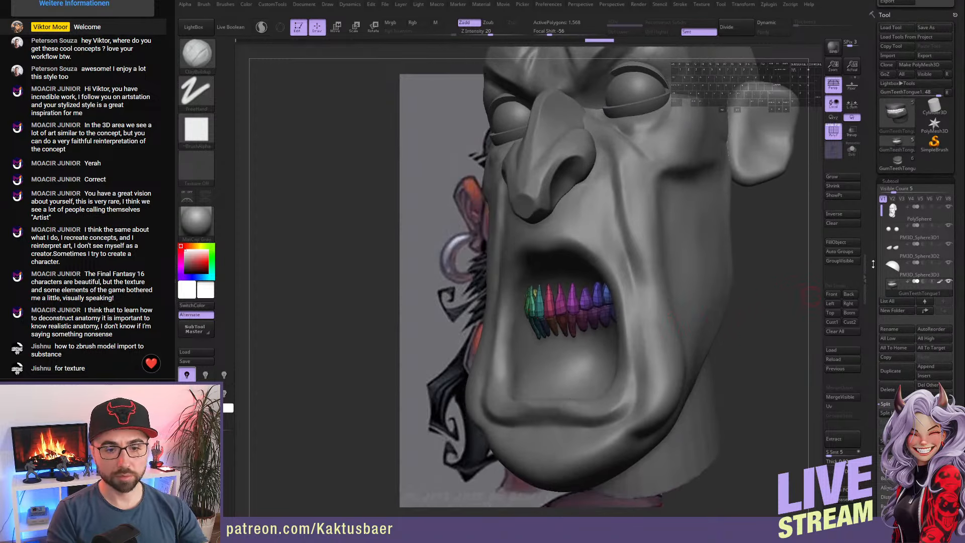
left_click_drag(873, 264, 878, 472)
left_click_drag(874, 223, 875, 322)
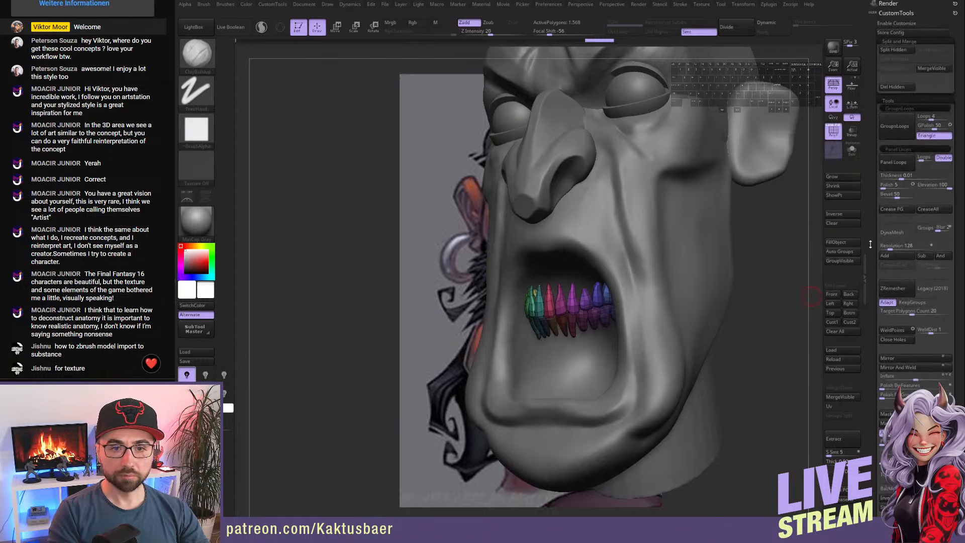
left_click(895, 50)
- Hide the lower teeth one by one and split them off from the upper row into their own subtool
mouse_move(614, 326)
right_mouse_down("alt")
mouse_move(660, 311)
mouse_move(660, 298)
mouse_move(626, 316)
right_mouse_up("alt")
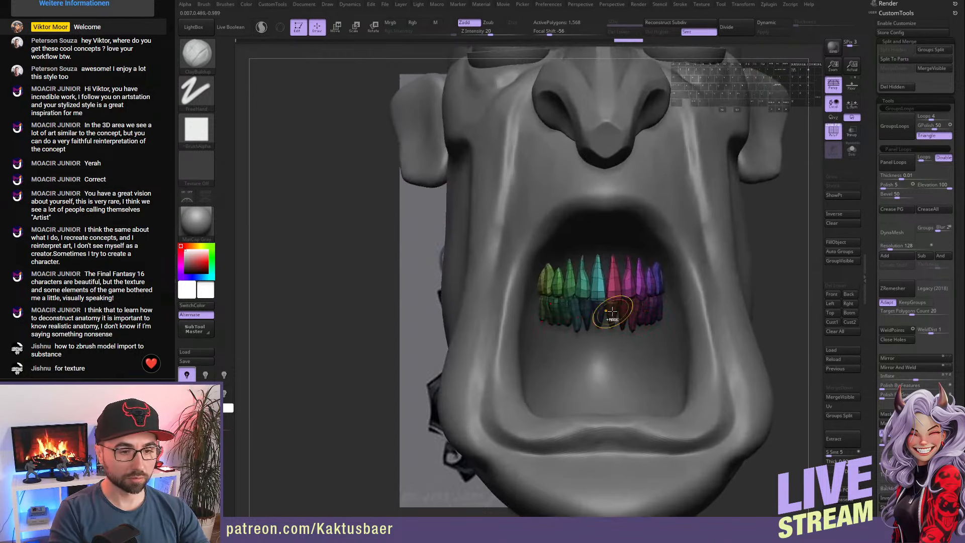
left_click(613, 312, "ctrl+shift")
left_click(614, 318, "ctrl+shift")
left_click(586, 315, "ctrl+shift")
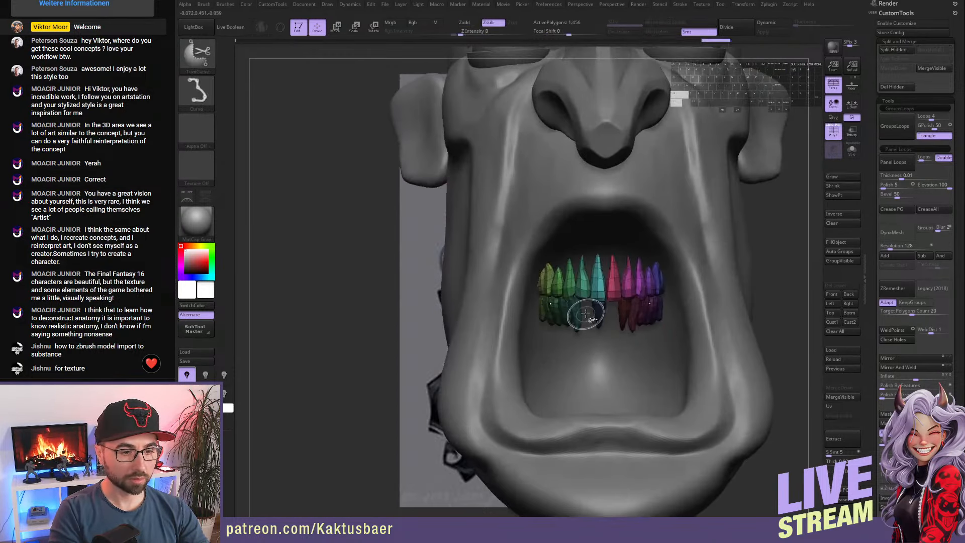
left_click(576, 318, "ctrl+shift")
left_click(560, 313, "ctrl+shift")
left_click(554, 311, "ctrl+shift")
left_click(552, 309, "ctrl+shift")
left_click(559, 310, "ctrl+shift")
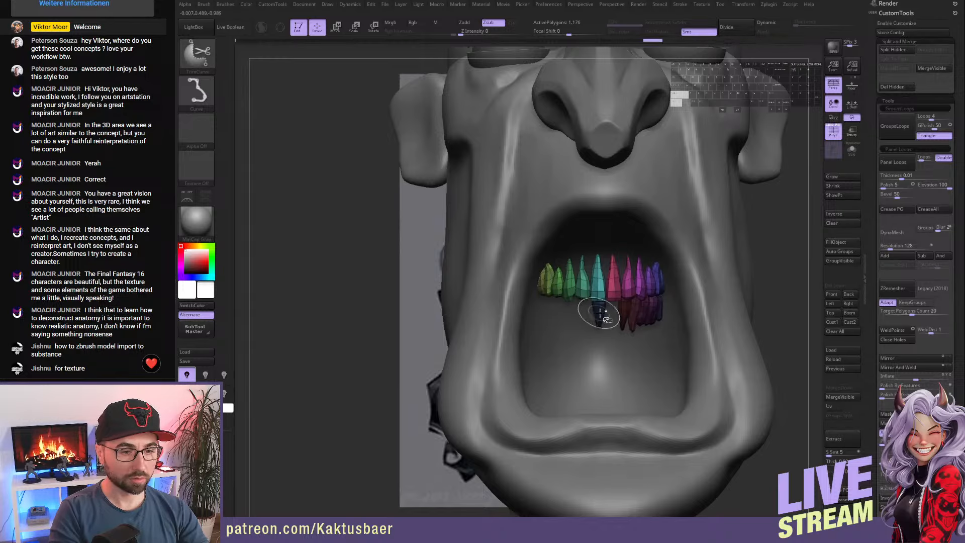
left_click(602, 314, "ctrl+shift")
left_click(623, 316, "ctrl+shift")
left_click(638, 313, "ctrl+shift")
left_click(646, 315, "ctrl+shift")
left_click(652, 314, "ctrl+shift")
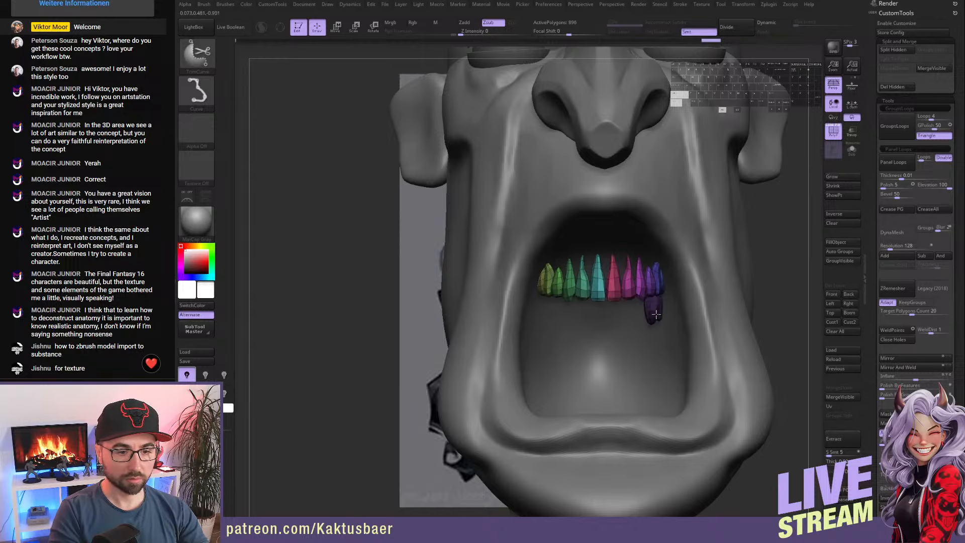
left_click(654, 314, "ctrl+shift")
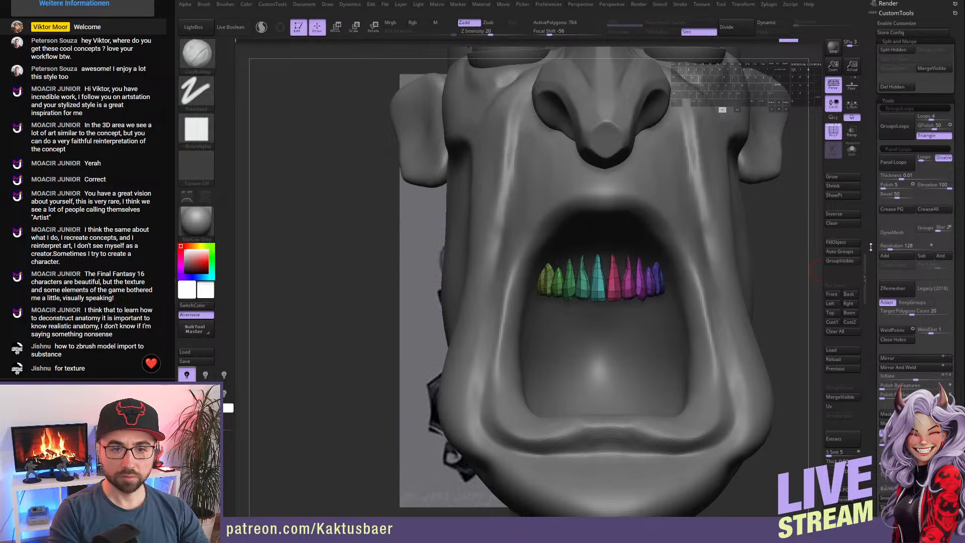
scroll(871, 247, "down", 1)
left_click(899, 47)
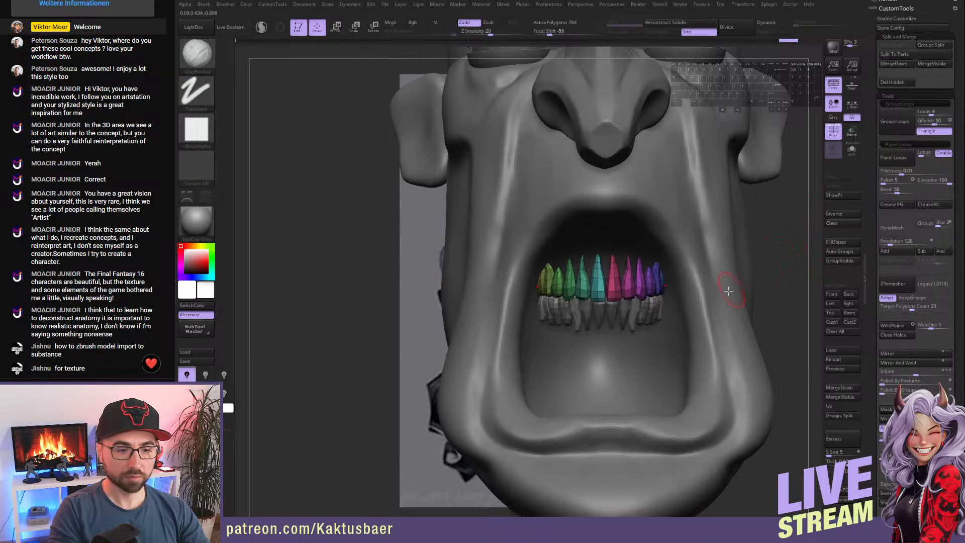
- Turn off perspective and move the upper row of teeth up toward the upper jaw in the side view
right_click_drag(733, 291, 672, 277)
key("r")
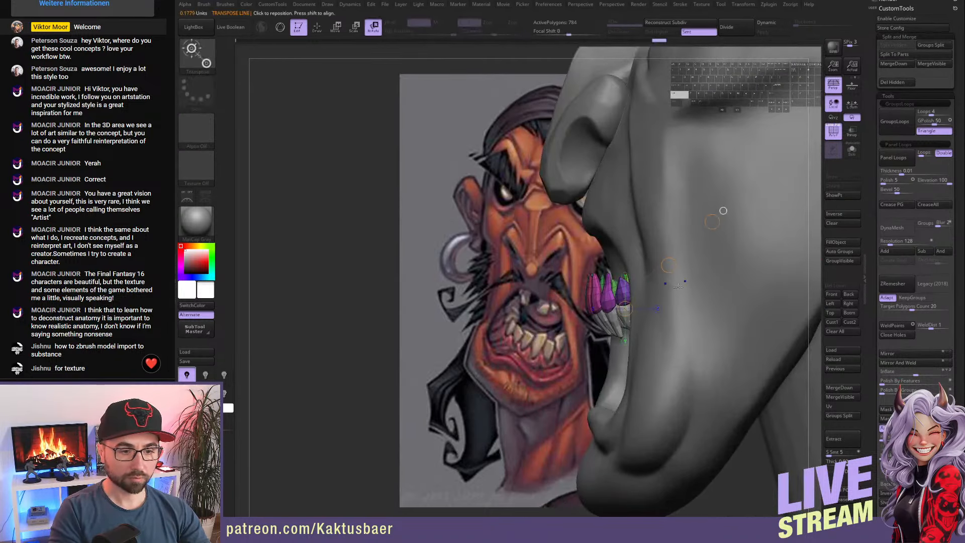
key("p")
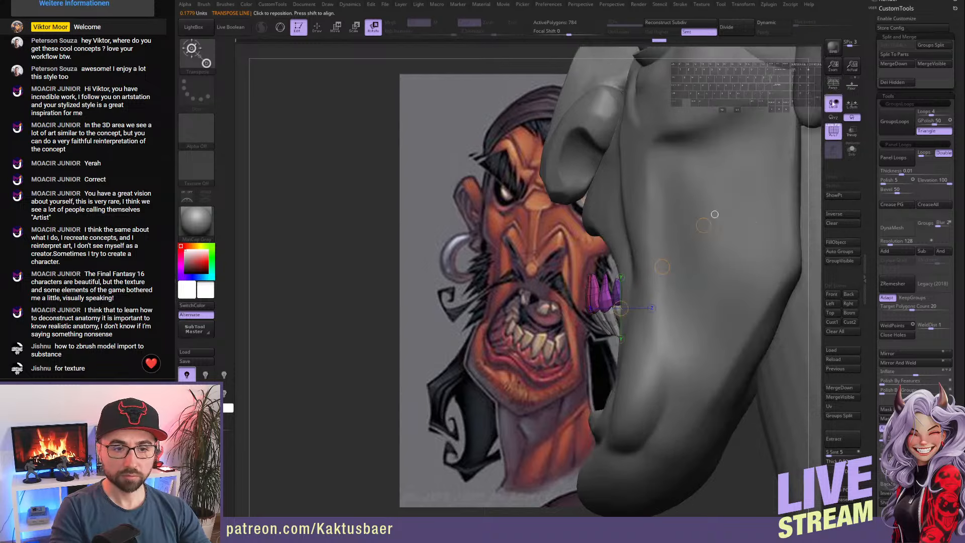
mouse_move(662, 287)
left_mouse_down("shift")
mouse_move(724, 262)
mouse_move(727, 276)
mouse_move(705, 261)
mouse_move(709, 196)
left_mouse_up("shift")
key("r")
key("w")
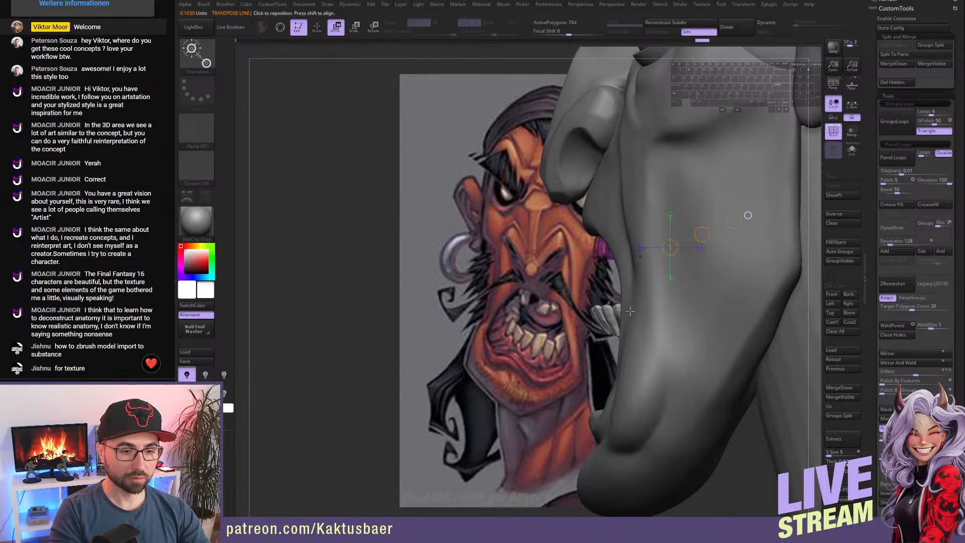
- Switch to the lower teeth subtool and use a transpose line to reposition the row toward the lower jaw
right_click_drag(617, 322, 614, 320, "alt")
left_click(615, 313, "alt")
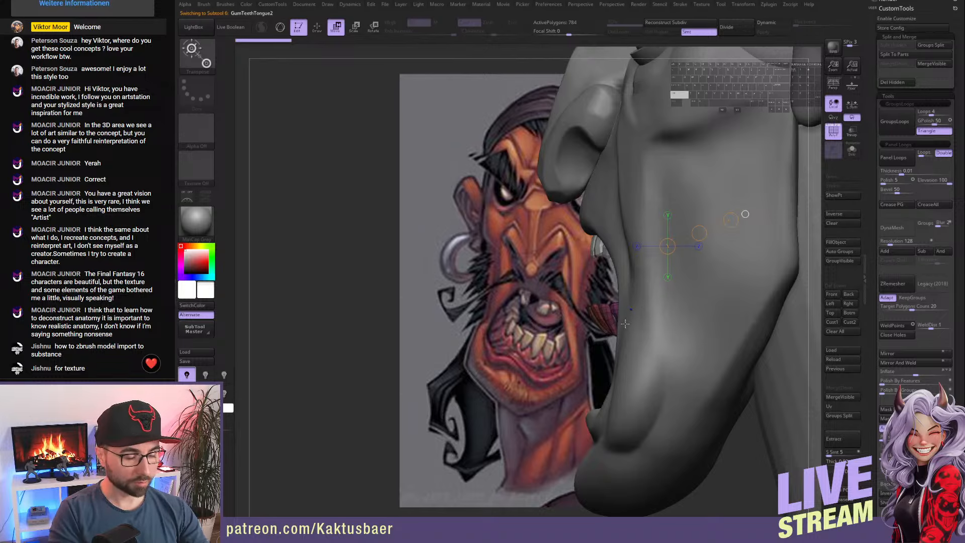
key("r")
mouse_move(633, 317)
left_mouse_down("shift")
mouse_move(722, 280)
mouse_move(720, 271)
mouse_move(684, 311)
mouse_move(680, 333)
left_mouse_up("shift")
key("w")
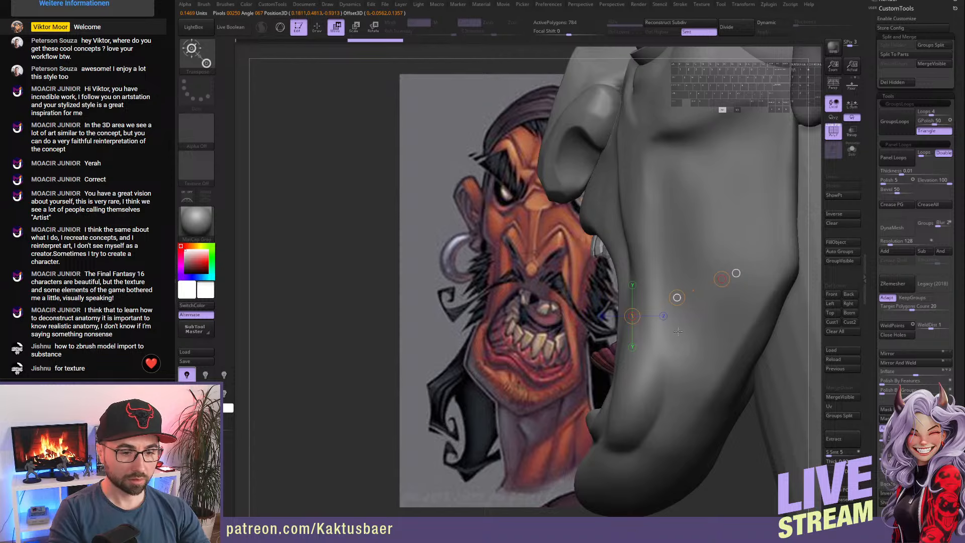
key("q")
- Select the head subtool and mask a curved, gum-shaped band inside the lower part of the mouth
mouse_move(608, 342)
right_mouse_down()
mouse_move(669, 344)
mouse_move(649, 302)
right_mouse_up()
left_click(669, 344, "alt")
mouse_move(649, 302)
right_mouse_down()
mouse_move(640, 300)
mouse_move(653, 296)
right_mouse_up()
right_click_drag(678, 348, 719, 338, "alt")
right_click_drag(676, 304, 708, 347)
left_click(698, 298, "ctrl")
mouse_move(698, 297)
left_mouse_down("ctrl")
mouse_move(690, 352)
mouse_move(672, 357)
left_mouse_up("ctrl")
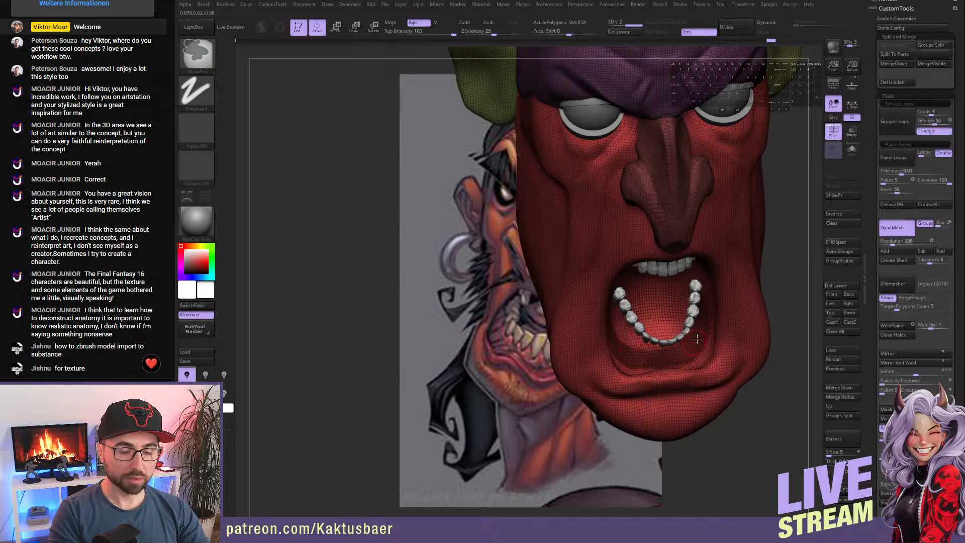
- Extract the masked band inside the lower mouth as a new gum subtool and accept it
mouse_move(698, 339)
right_mouse_down()
mouse_move(696, 318)
mouse_move(663, 317)
right_mouse_up()
left_click_drag(871, 452, 874, 91)
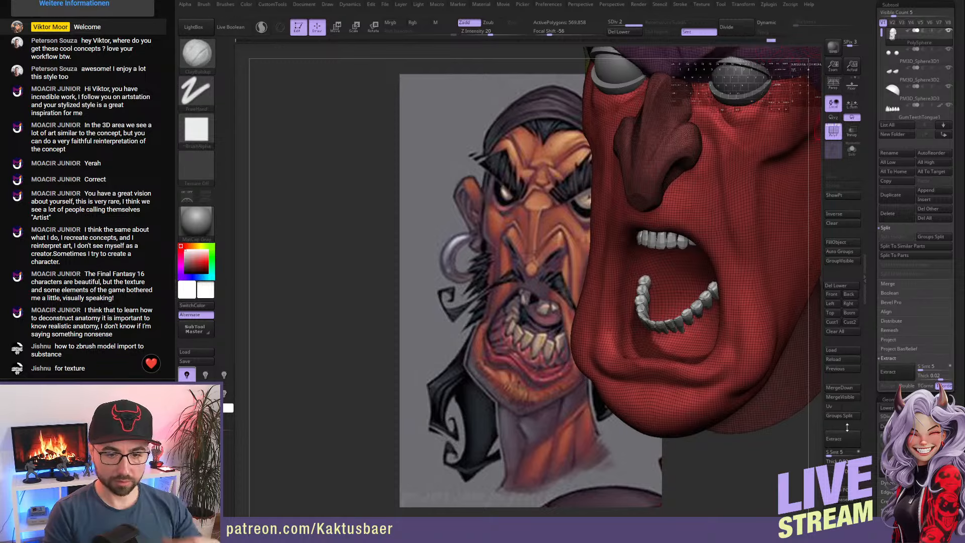
left_click(889, 359)
left_click_drag(875, 329, 874, 513)
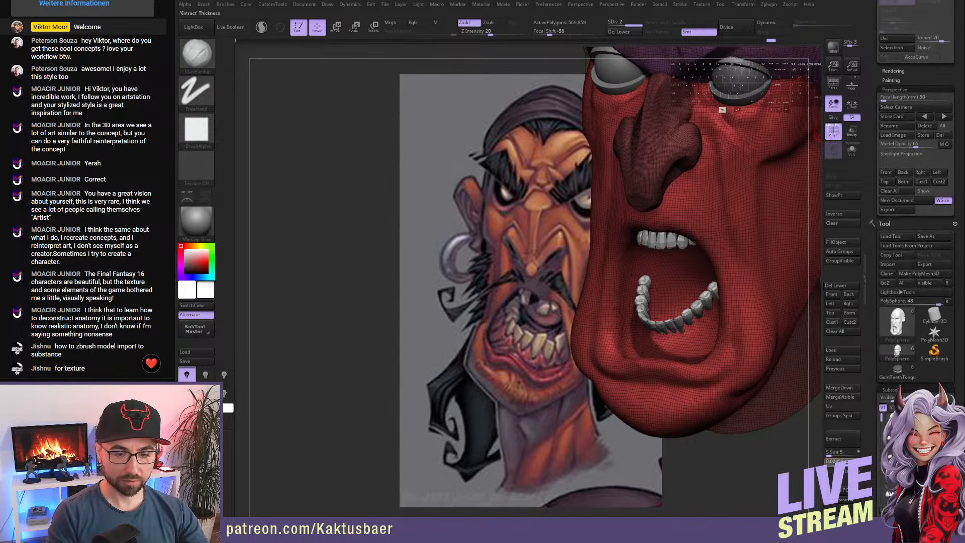
left_click(835, 439)
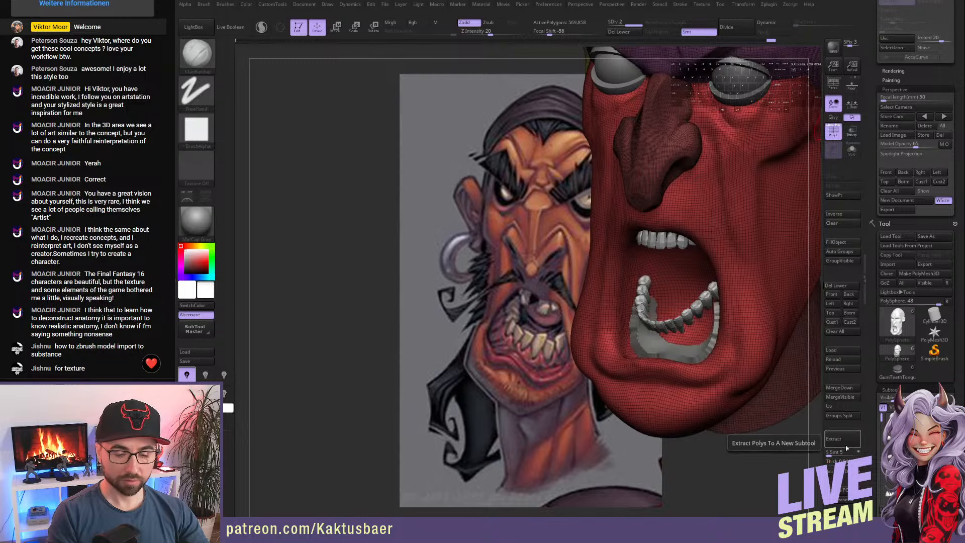
left_click(833, 471)
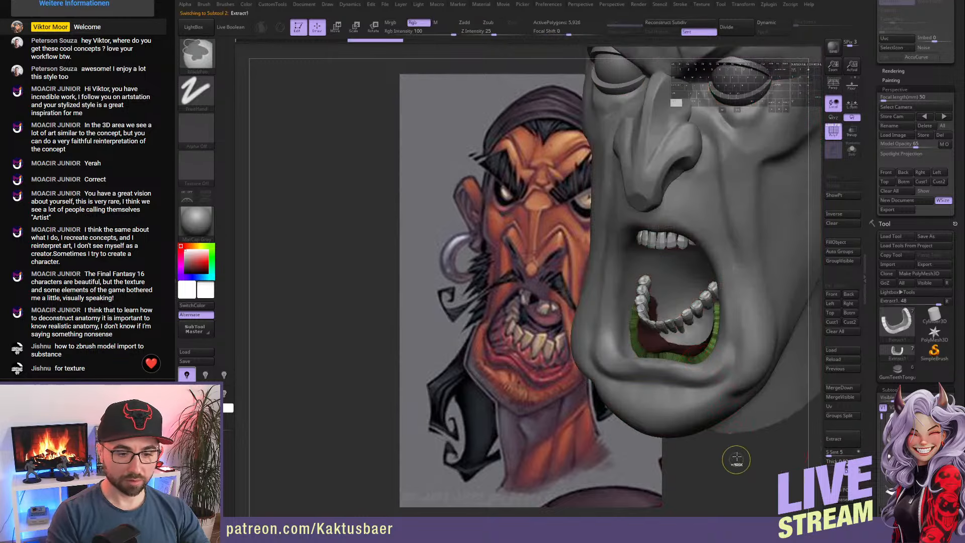
- Smooth the extracted lower gum, thicken it with the Inflat brush, and remesh it with DynaMesh at resolution 128
right_click_drag(670, 358, 583, 342)
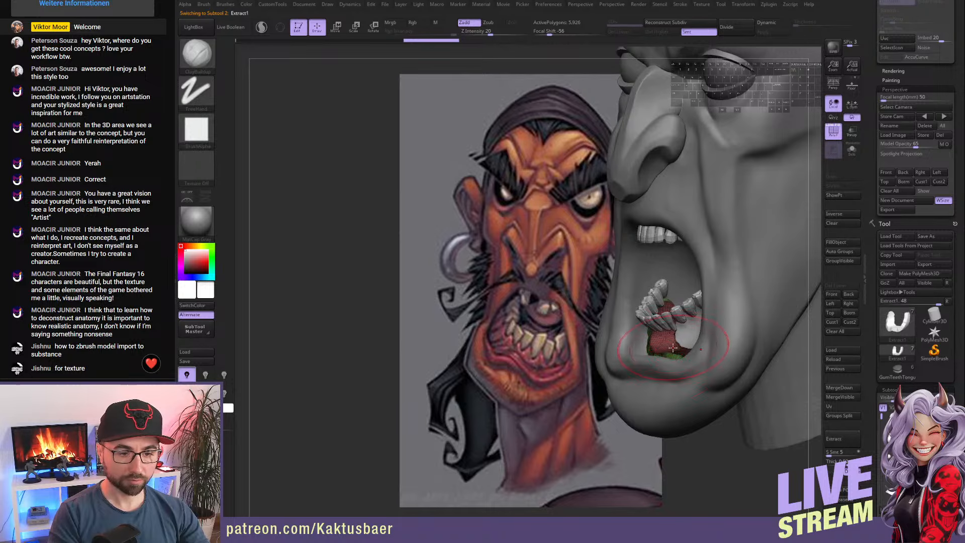
right_click_drag(696, 332, 813, 243)
scroll(875, 176, "down", 15)
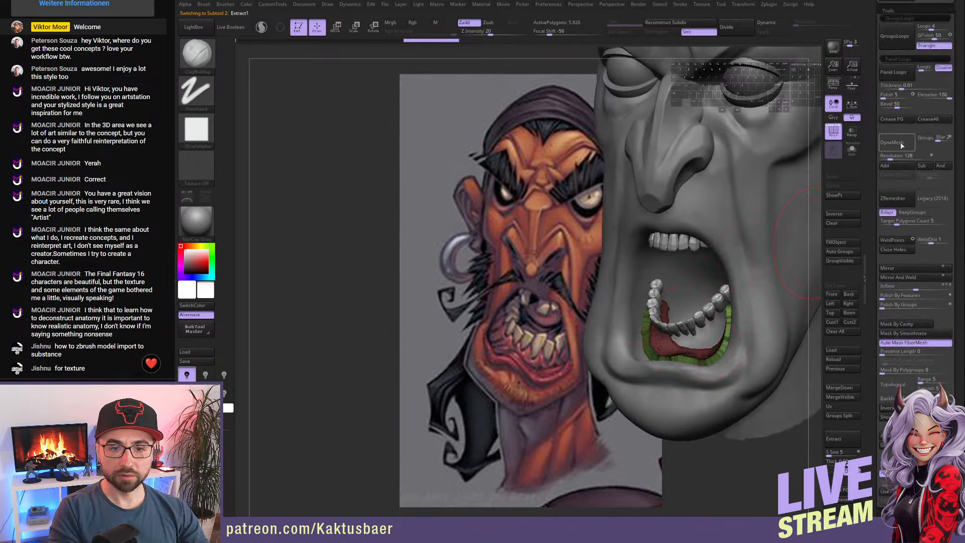
left_click_drag(707, 347, 680, 350, "shift")
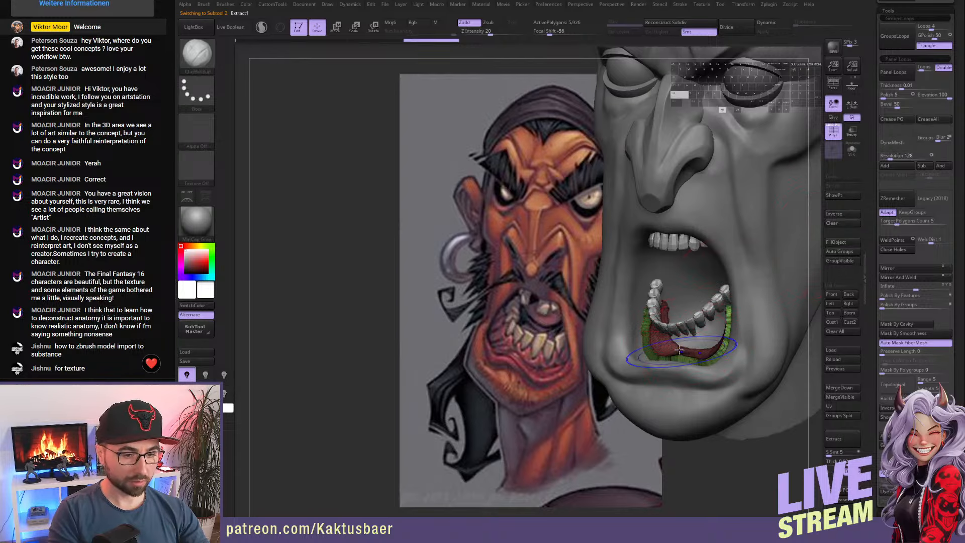
key("b")
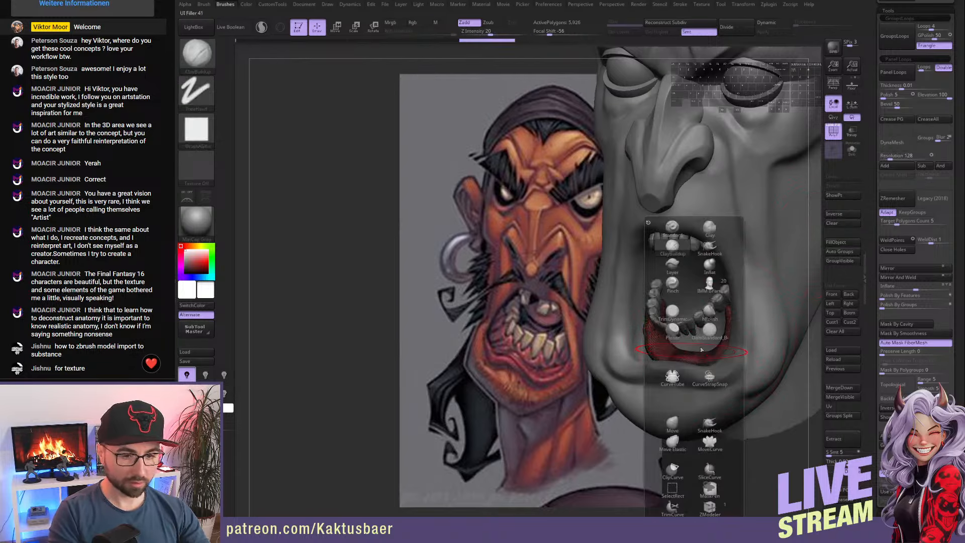
left_click(710, 268)
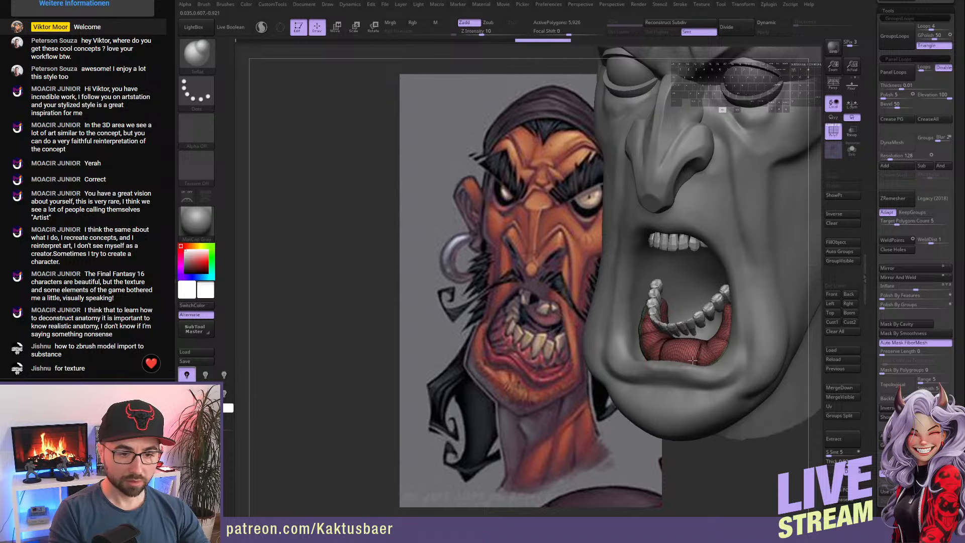
left_click(897, 142)
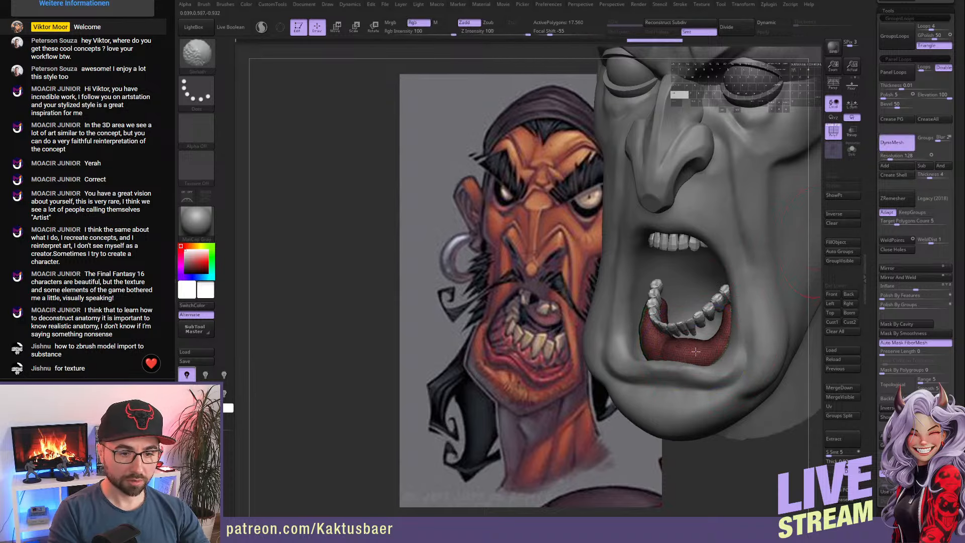
- Smooth the remeshed lower gum and use the Move brush to pull its front and sides up to the lower teeth
left_click_drag(696, 351, 709, 347, "shift")
mouse_move(709, 347)
right_mouse_down()
mouse_move(634, 352)
mouse_move(684, 332)
mouse_move(683, 307)
right_mouse_up()
key("6")
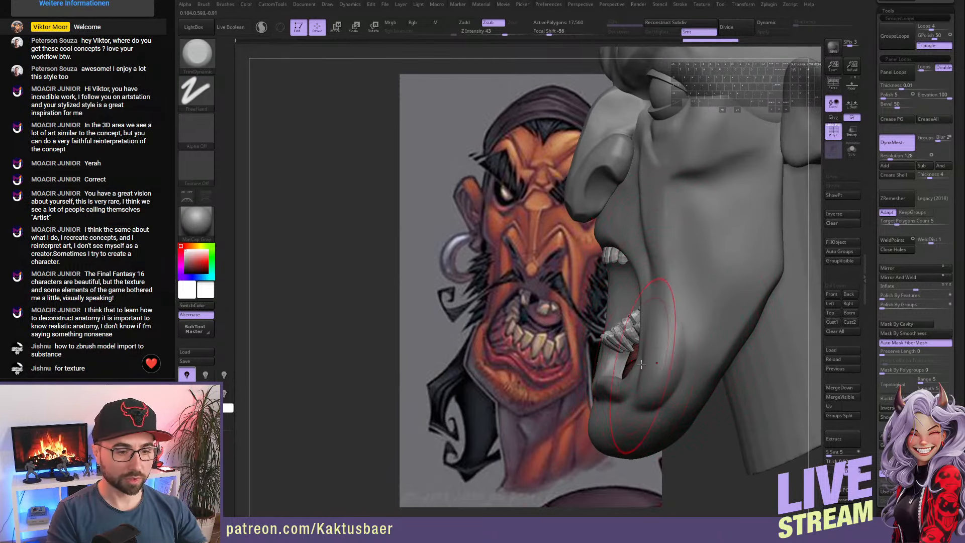
mouse_move(641, 364)
right_mouse_down()
mouse_move(630, 347)
mouse_move(642, 344)
right_mouse_up()
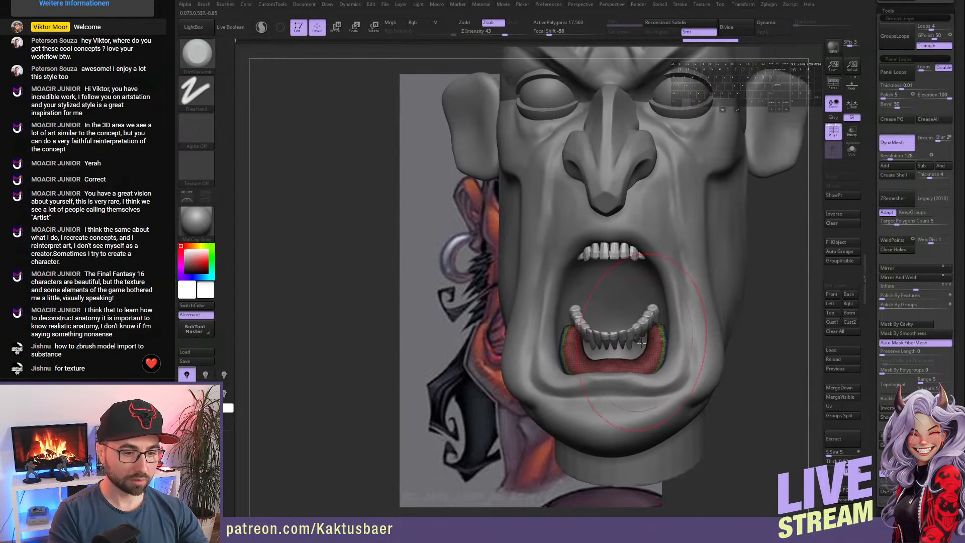
key("b")
key("m")
key("v")
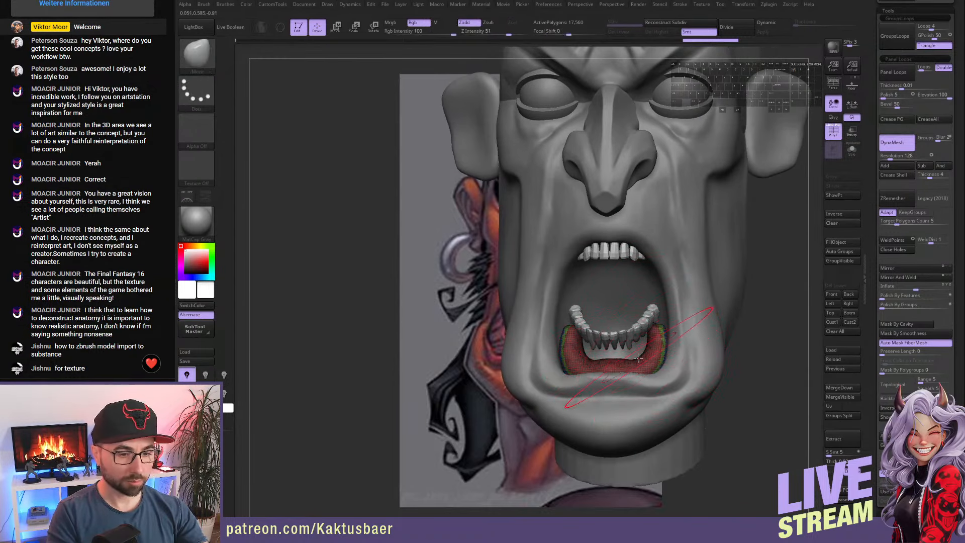
key("s")
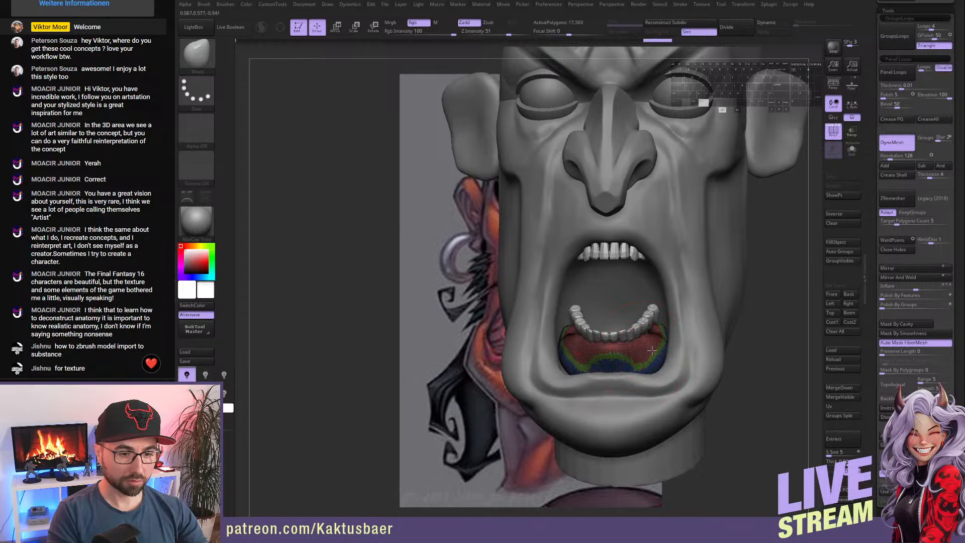
- Turn off the polyframe, fit the lower gum between the teeth and lip with the Move brush, and smooth its outer surface
mouse_move(660, 342)
right_mouse_down()
mouse_move(648, 332)
mouse_move(664, 317)
mouse_move(620, 342)
mouse_move(620, 325)
mouse_move(608, 364)
mouse_move(676, 352)
mouse_move(700, 360)
right_mouse_up()
key("s")
left_click(833, 131)
left_click_drag(702, 361, 709, 367)
right_click_drag(703, 363, 671, 372)
left_click_drag(664, 377, 662, 387)
right_click_drag(662, 372, 665, 387)
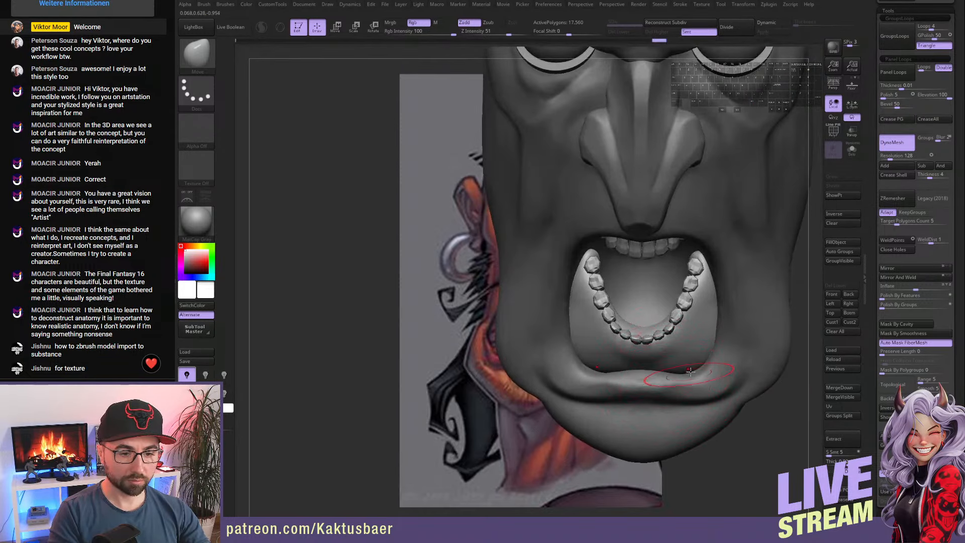
right_click_drag(691, 371, 709, 326)
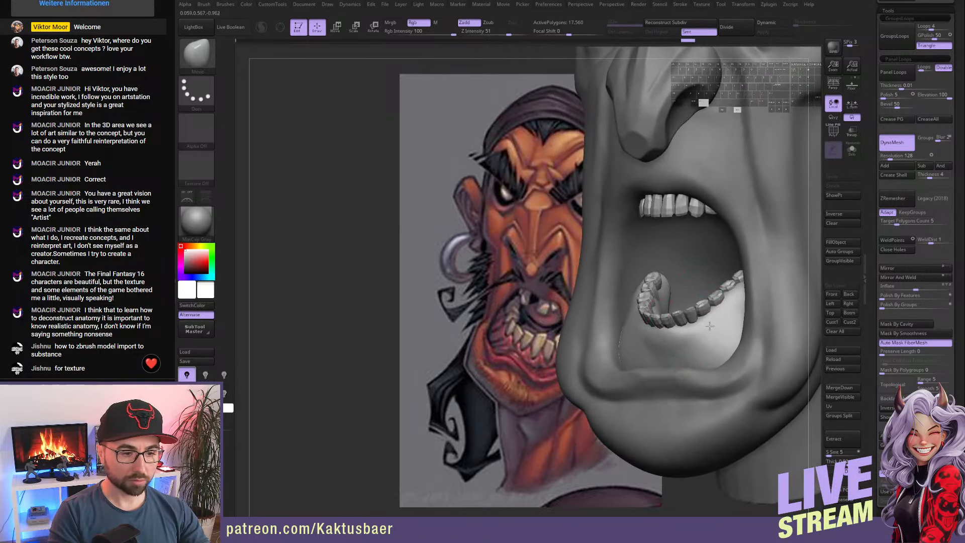
key("shift")
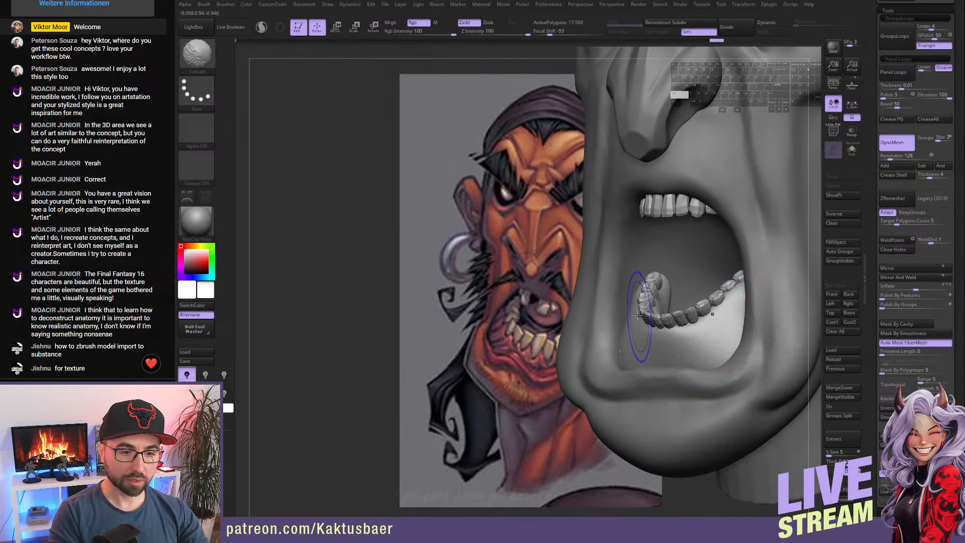
right_click_drag(633, 313, 656, 323)
mouse_move(671, 300)
right_mouse_down()
mouse_move(656, 276)
mouse_move(676, 321)
mouse_move(706, 352)
right_mouse_up()
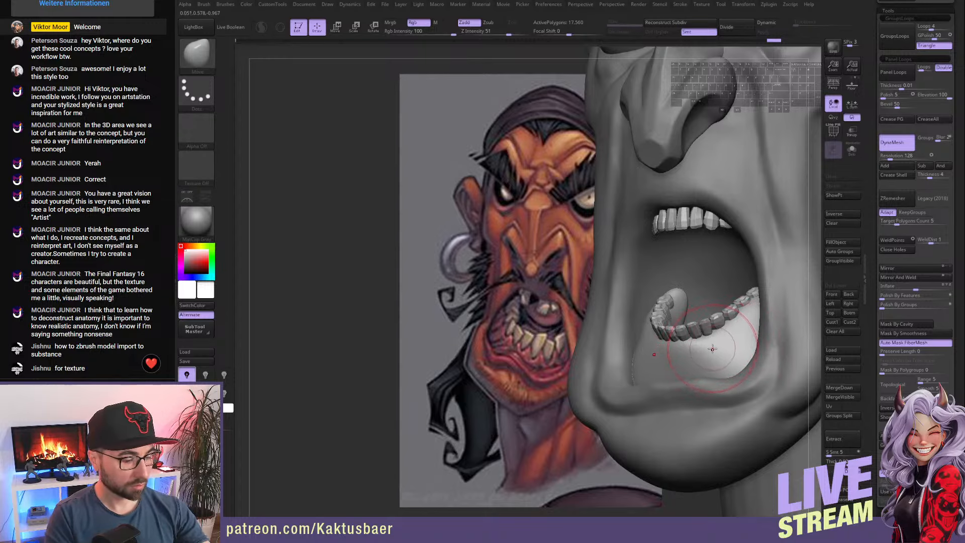
- Build up the outside of the lower gum with ClayBuildup strokes, isolate the gum, and smooth the strokes
key("b")
key("c")
key("b")
right_click_drag(712, 349, 748, 316)
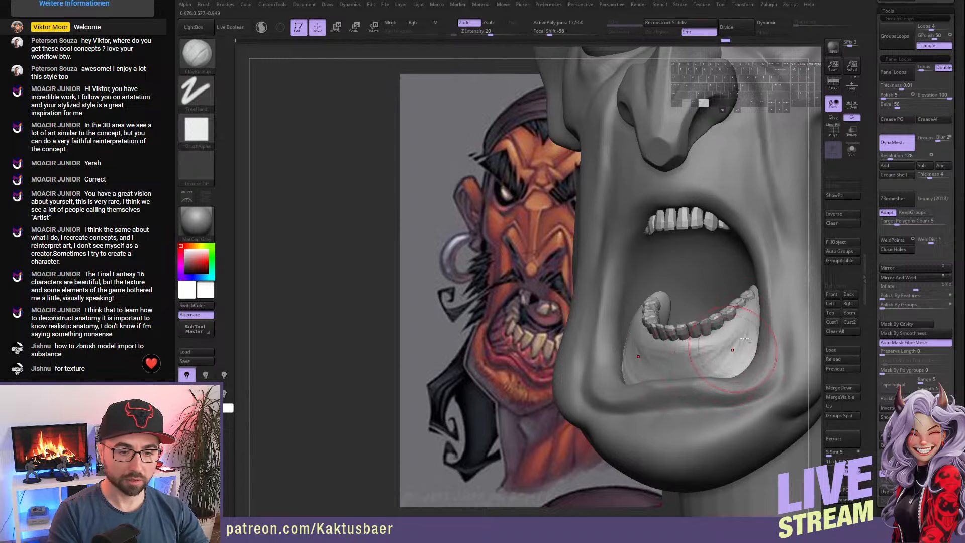
right_click_drag(733, 335, 748, 311)
key("alt+q")
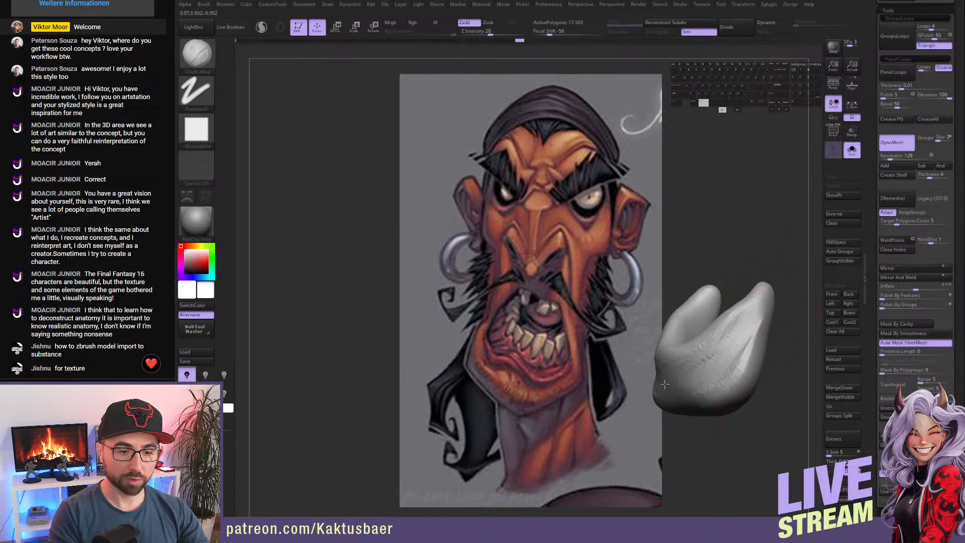
key("shift")
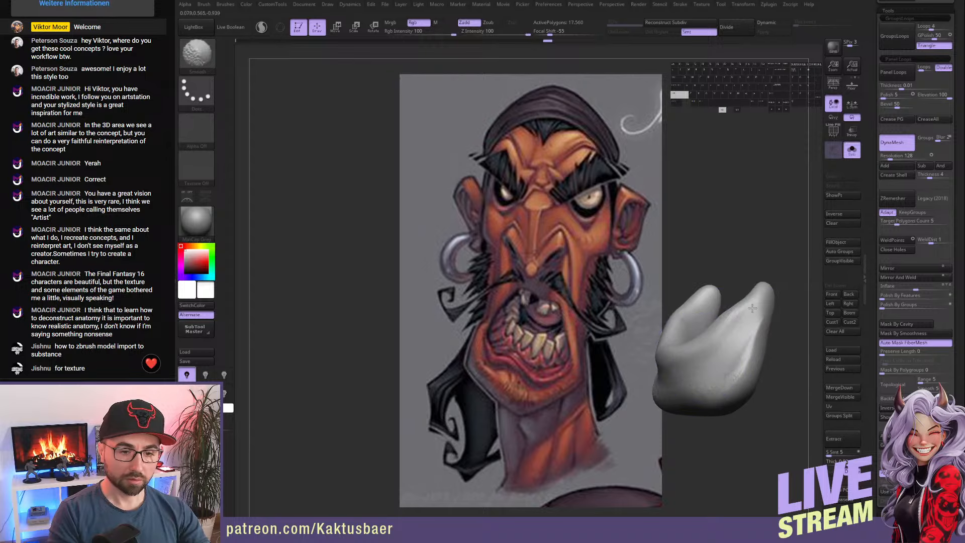
- Reshape the inner edges and back ends of the gum with the Move brush, restoring the full head to fit it under the teeth
key("b")
key("m")
key("v")
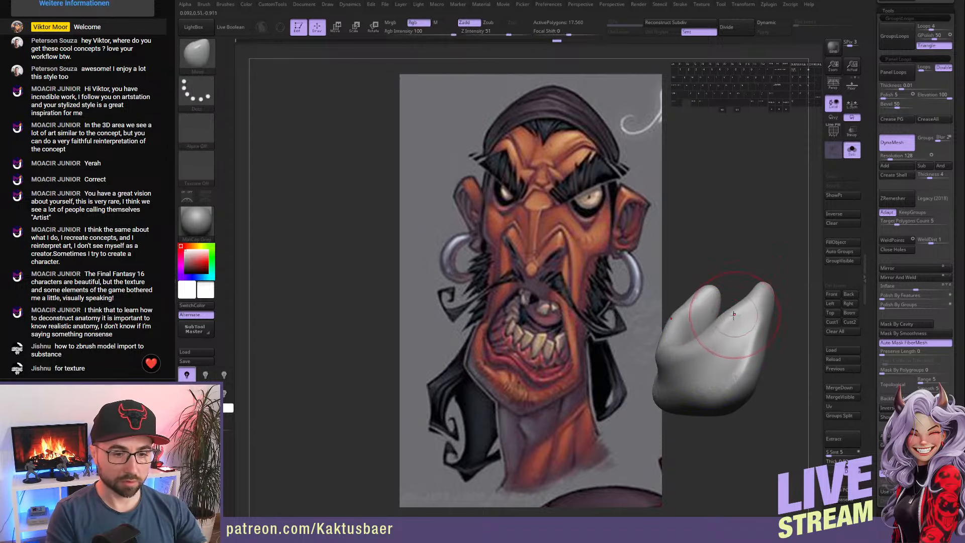
left_click_drag(734, 315, 748, 297)
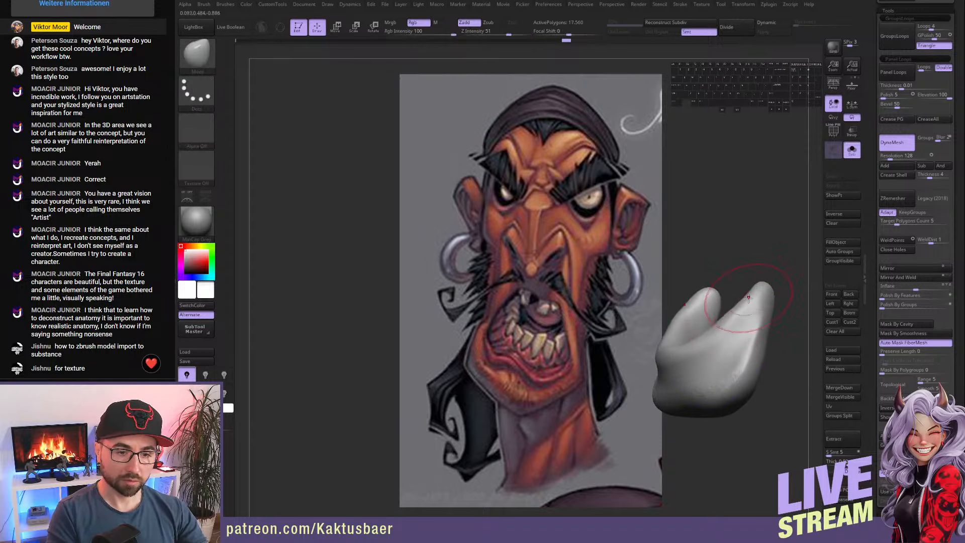
key("alt+q")
mouse_move(729, 319)
right_mouse_down()
mouse_move(764, 312)
mouse_move(757, 324)
mouse_move(733, 305)
right_mouse_up()
left_click_drag(733, 306, 702, 322)
right_click_drag(699, 325, 714, 328)
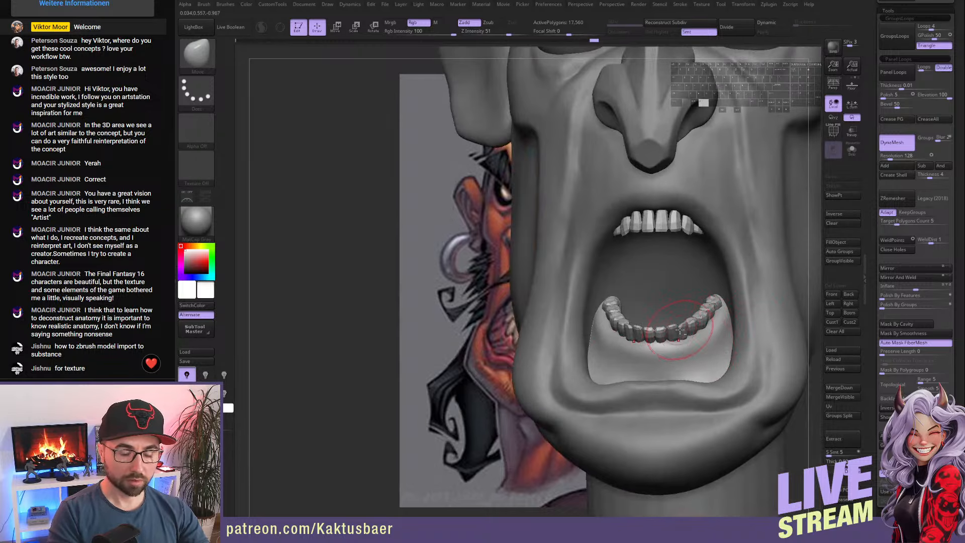
- Turn perspective on, recall the stored camera view aligned with the concept art, and set the model opacity to 38
left_click_drag(872, 225, 871, 241)
left_click(832, 295)
key("shift")
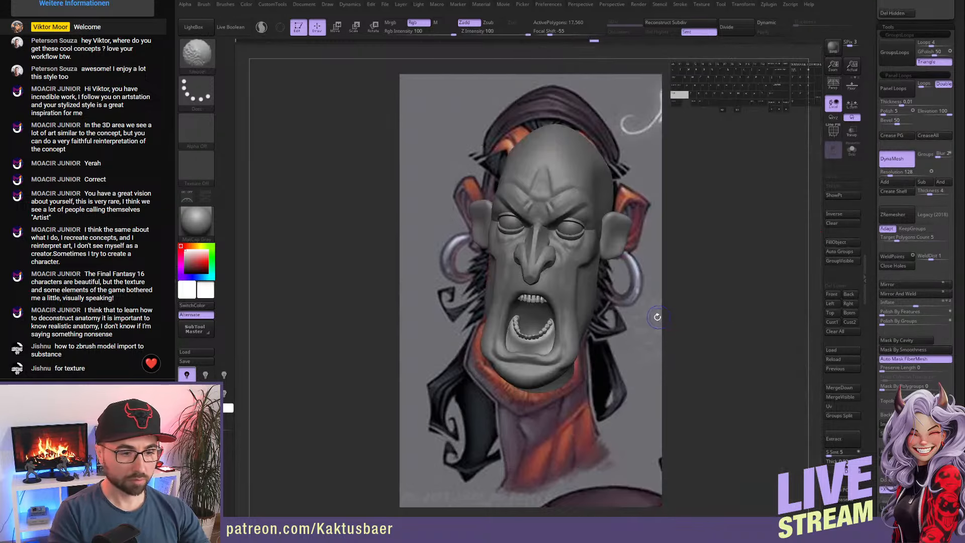
right_click_drag(545, 345, 615, 347, "alt")
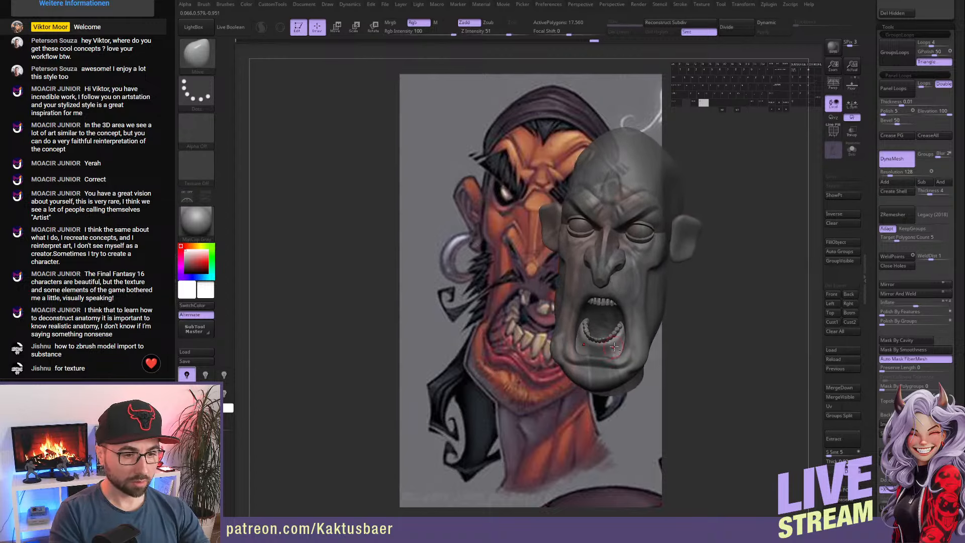
key("shift")
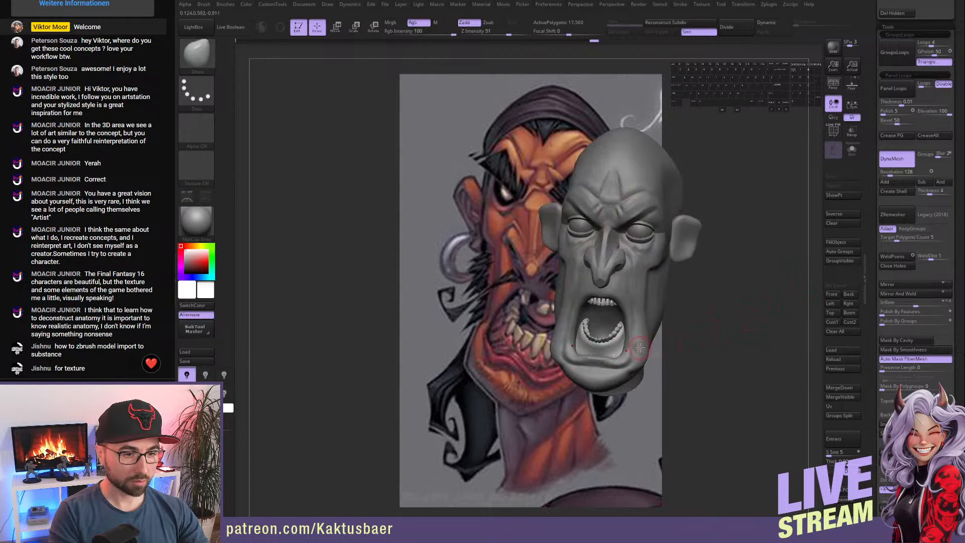
left_click(833, 83)
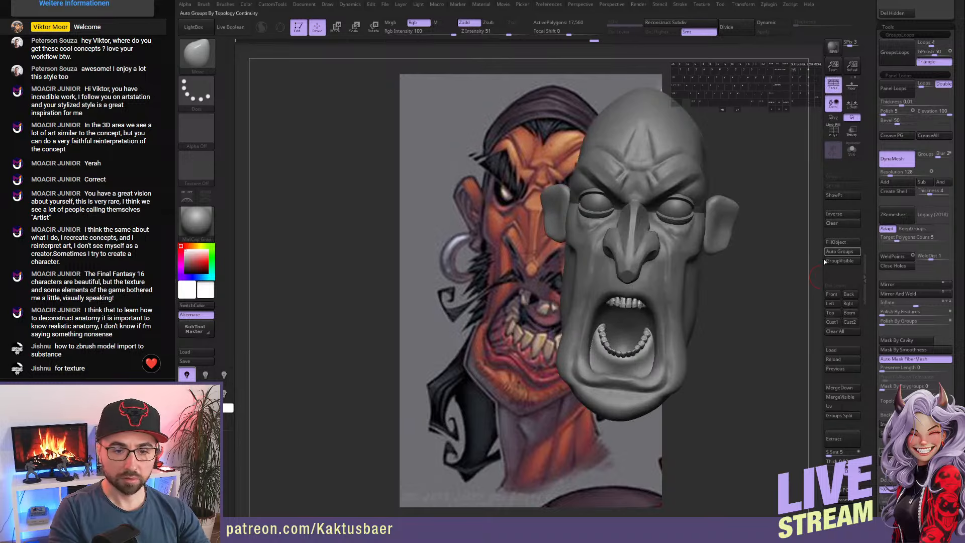
left_click(829, 303)
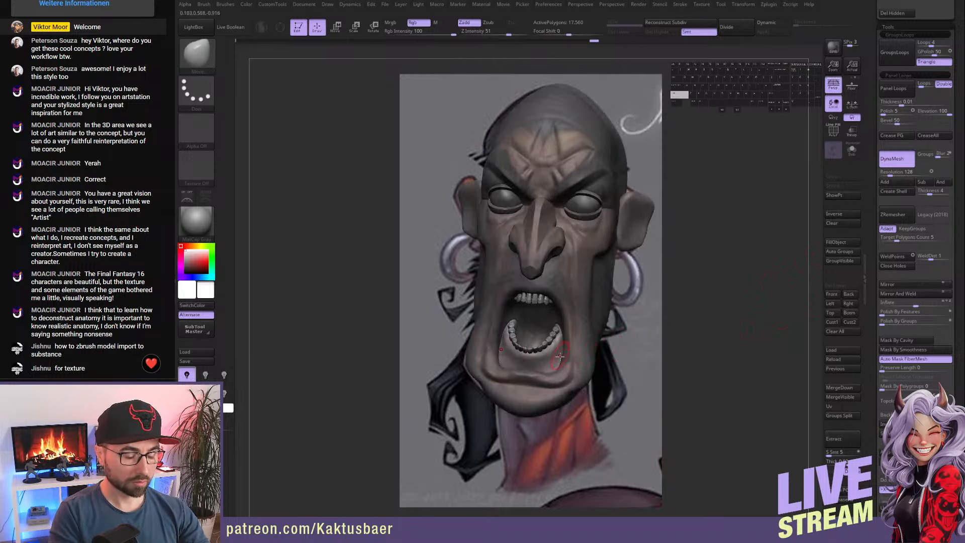
left_click_drag(874, 273, 868, 74)
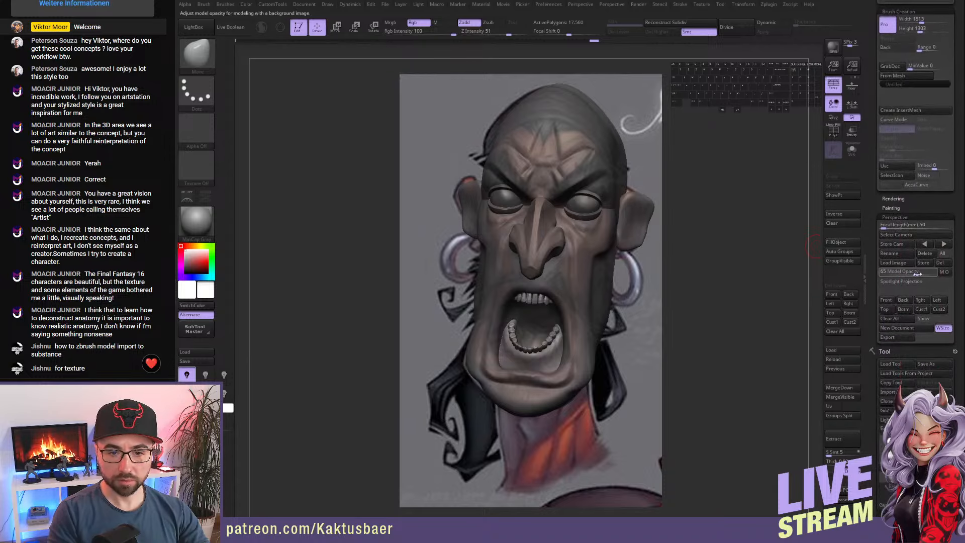
left_click_drag(916, 274, 901, 275)
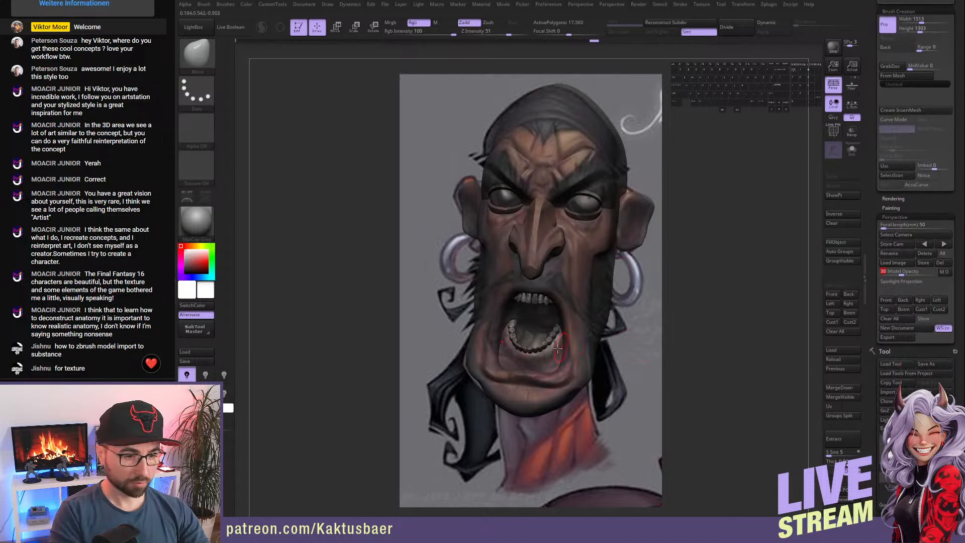
- Adjust the gum with the Move brush, select the lower teeth, and scale the row up slightly with a transpose line
key("s")
left_click_drag(541, 353, 544, 355)
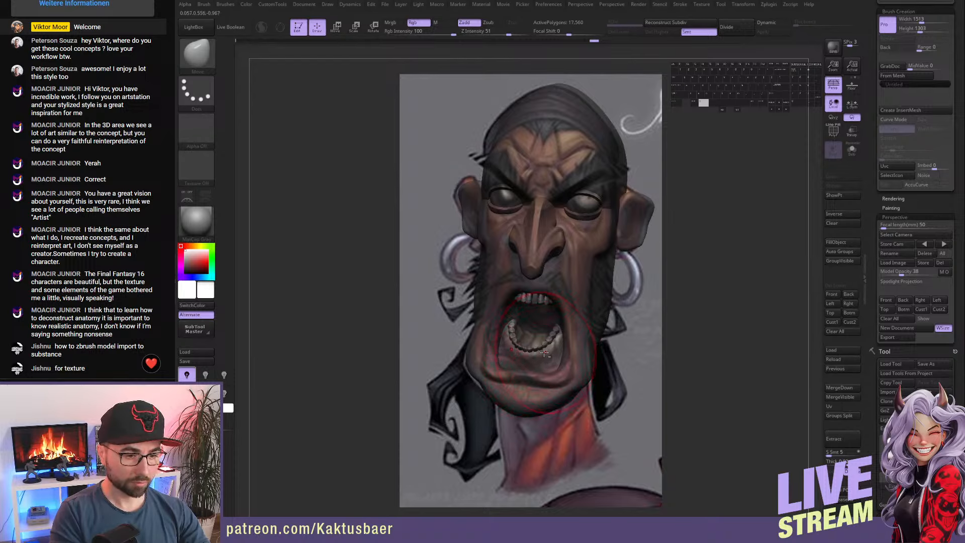
left_click(542, 350, "alt")
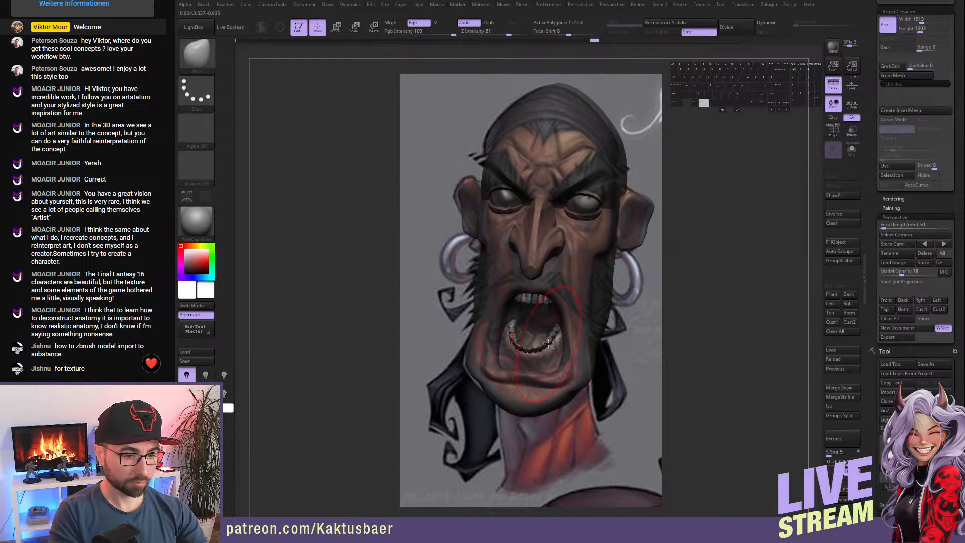
left_click(548, 345, "alt")
key("e")
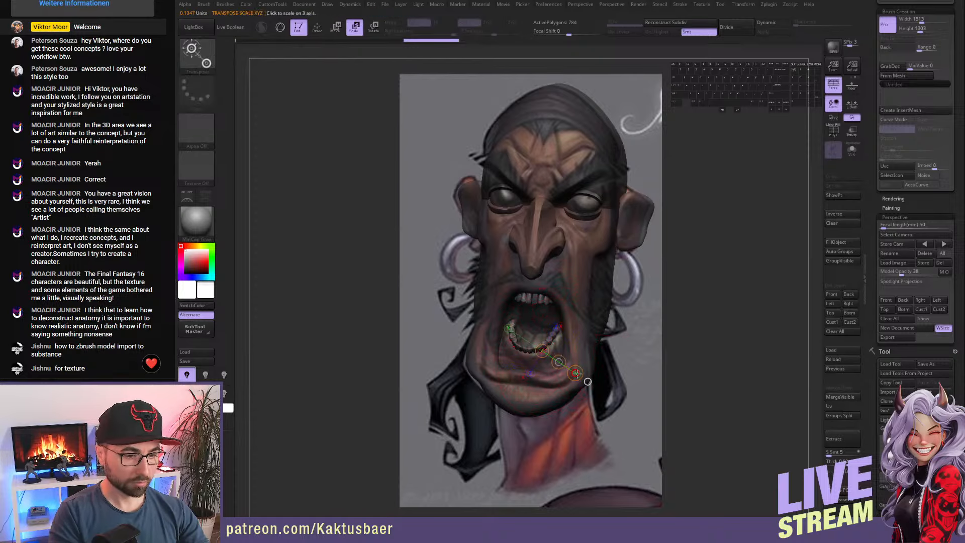
left_click_drag(576, 374, 577, 374)
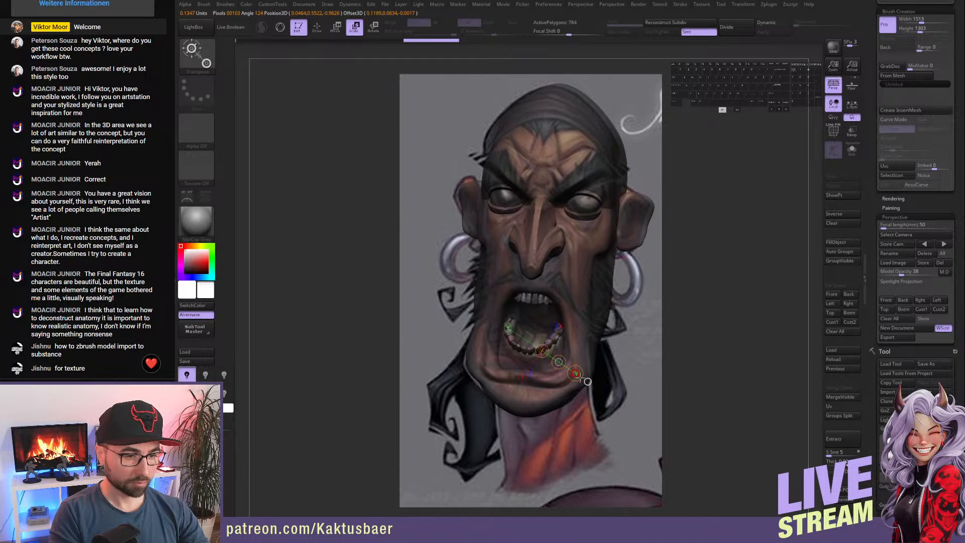
key("q")
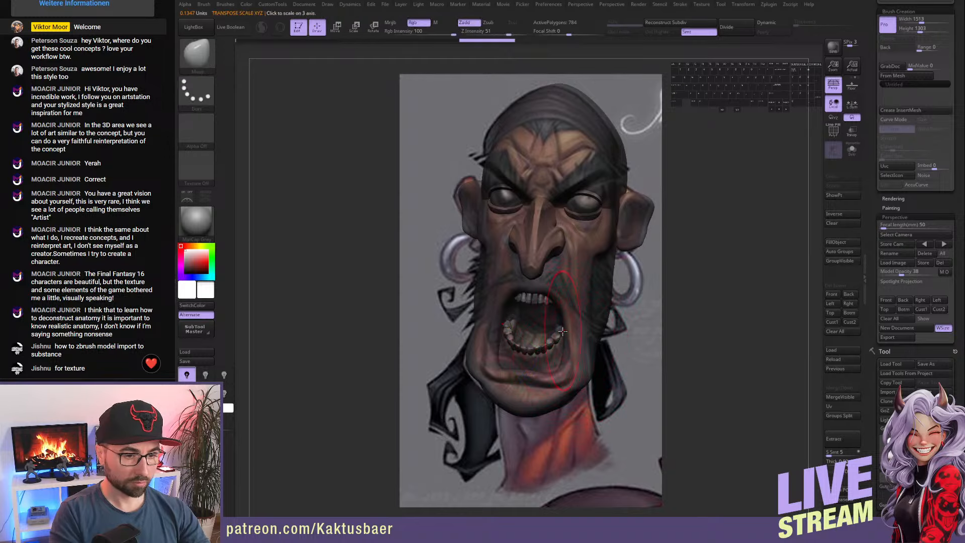
- Reposition and reshape the lower row of teeth with Move brush strokes from the front and side
key("alt+s")
left_click_drag(563, 331, 553, 344)
key("s")
key("alt+q")
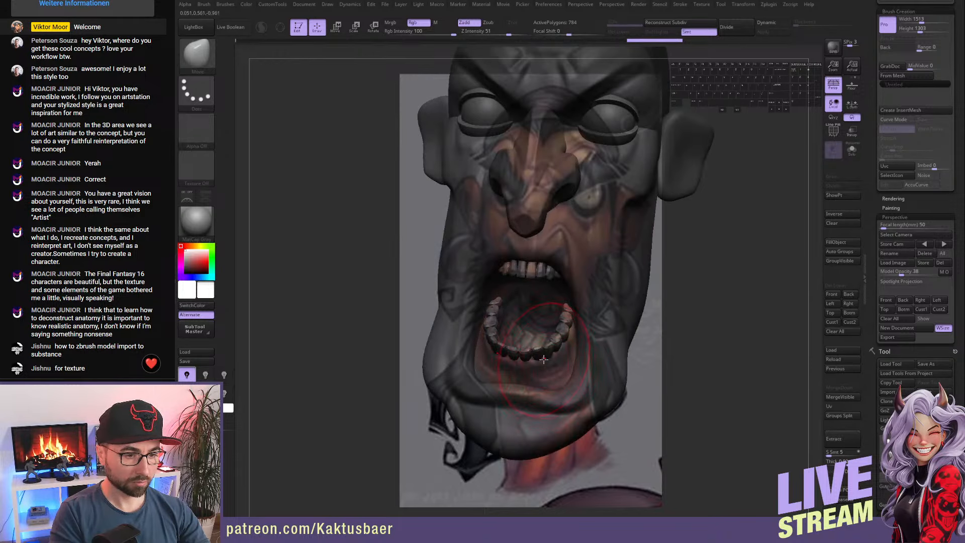
right_click_drag(548, 340, 540, 360)
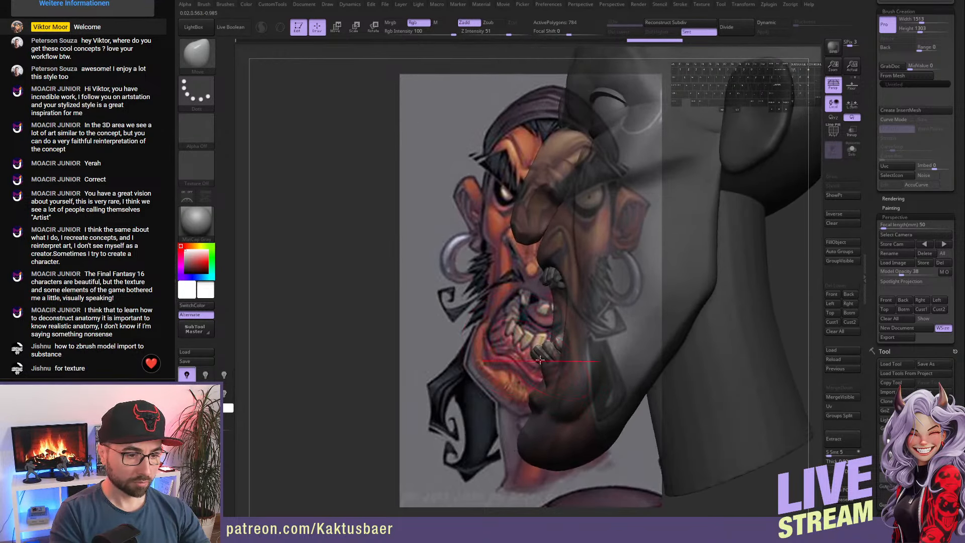
left_click_drag(551, 361, 556, 370)
right_click_drag(547, 366, 555, 370)
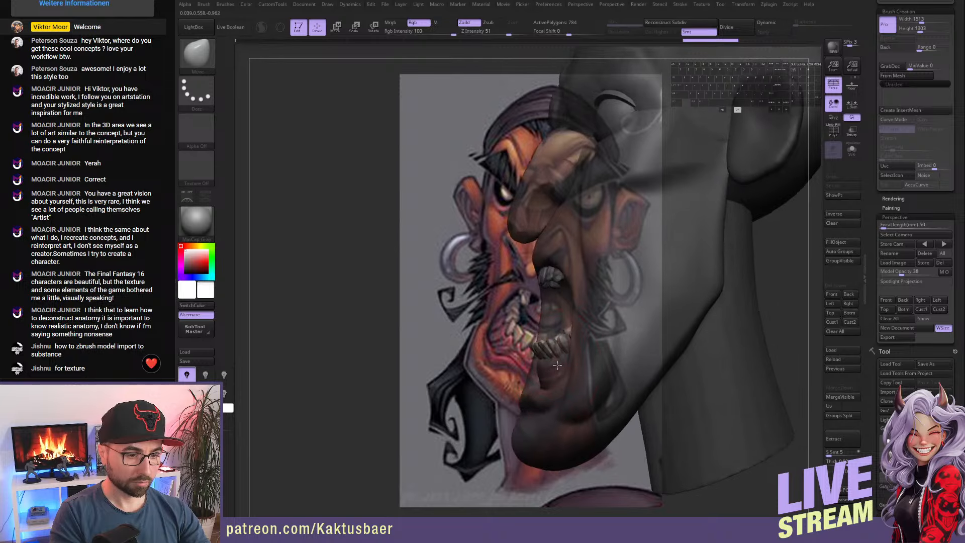
mouse_move(549, 371)
left_mouse_down()
mouse_move(537, 347)
mouse_move(552, 348)
left_mouse_up()
right_click_drag(552, 349, 598, 344)
left_click_drag(564, 337, 560, 330)
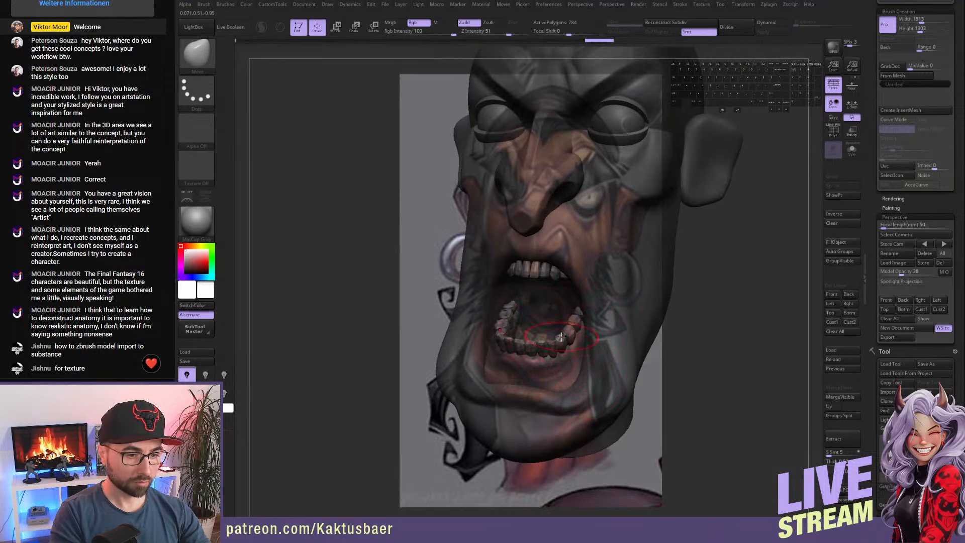
right_click_drag(561, 338, 578, 338)
left_click_drag(554, 337, 559, 336)
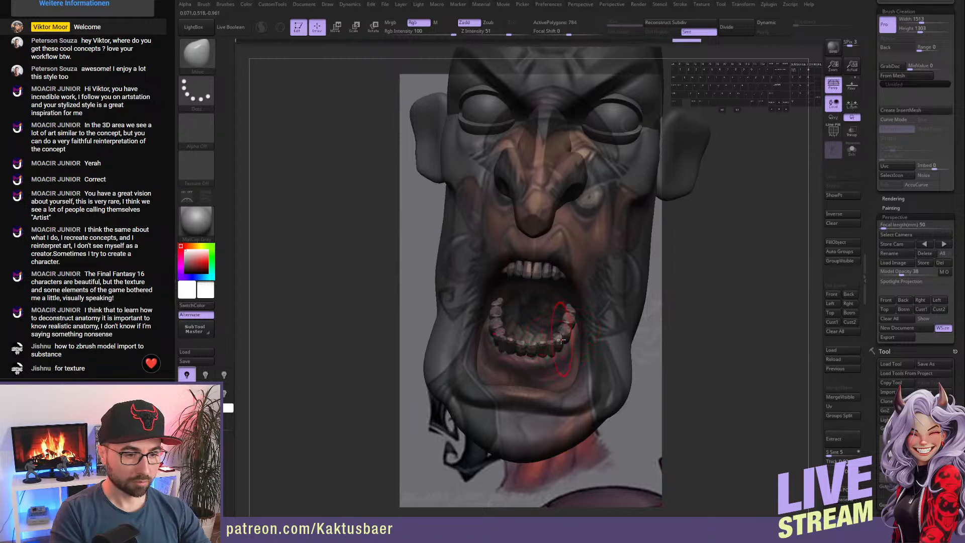
mouse_move(562, 339)
right_mouse_down()
mouse_move(565, 327)
mouse_move(521, 320)
mouse_move(519, 328)
mouse_move(537, 326)
right_mouse_up()
- Turn off the see-through display of the model over the concept art and select the head subtool
left_click(523, 327, "alt")
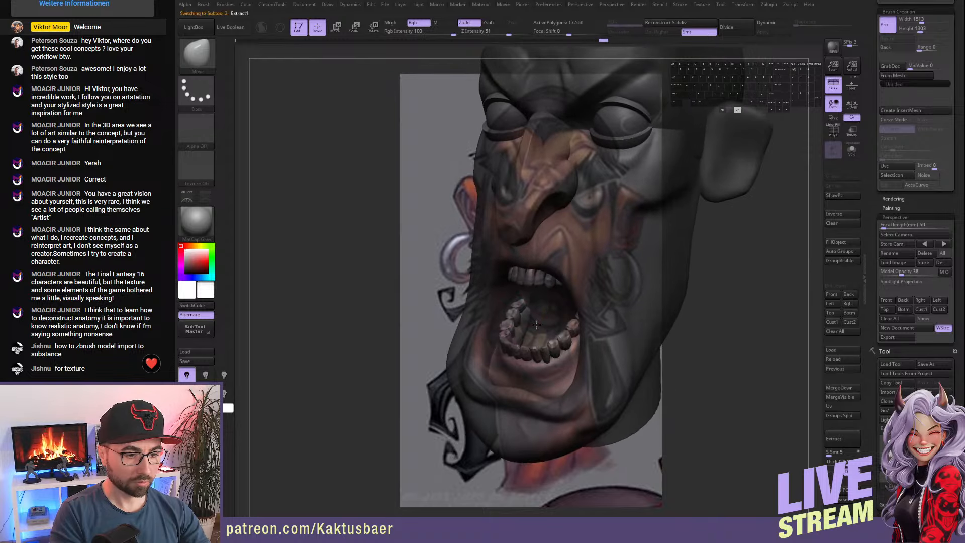
right_click_drag(561, 369, 553, 347)
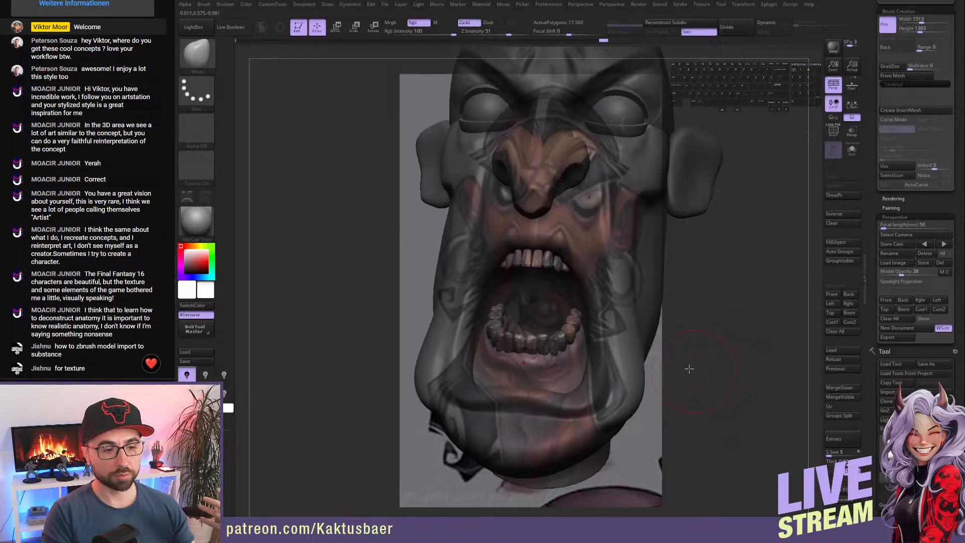
left_click_drag(690, 368, 617, 331)
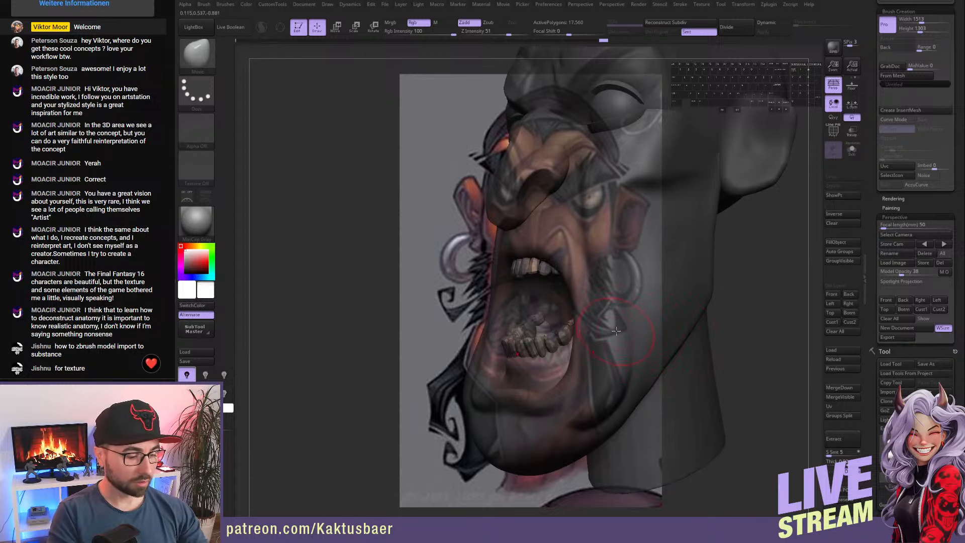
key("shift+q")
mouse_move(618, 332)
right_mouse_down("alt")
mouse_move(605, 311)
mouse_move(600, 334)
right_mouse_up("alt")
left_click(607, 320, "alt")
- Reshape the side of the cheek and jaw with the Move brush in profile view
key("s")
left_click_drag(603, 336, 606, 352)
left_click_drag(600, 391, 608, 384)
mouse_move(596, 347)
left_mouse_down()
mouse_move(604, 342)
mouse_move(610, 386)
mouse_move(627, 384)
mouse_move(630, 360)
left_mouse_up()
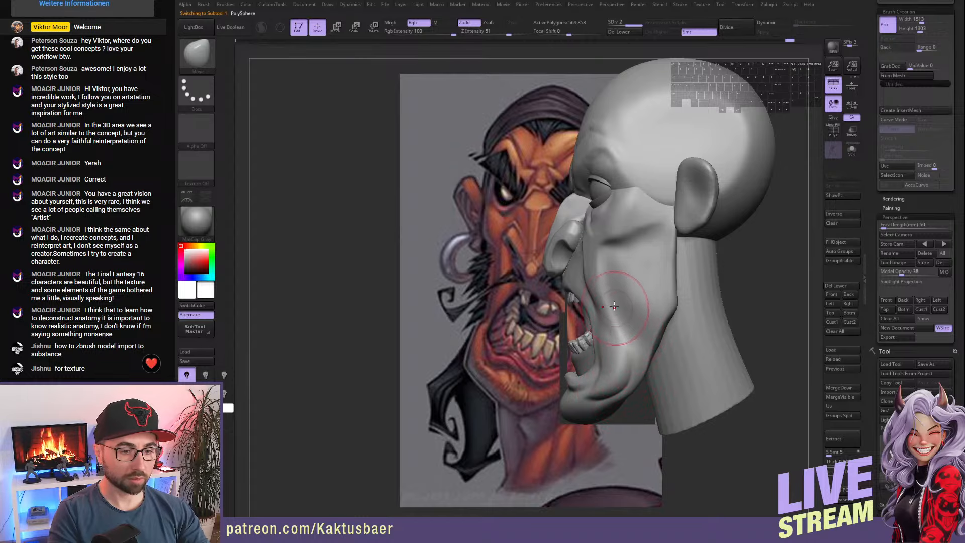
right_click_drag(610, 304, 610, 306, "alt")
left_click_drag(591, 279, 610, 279)
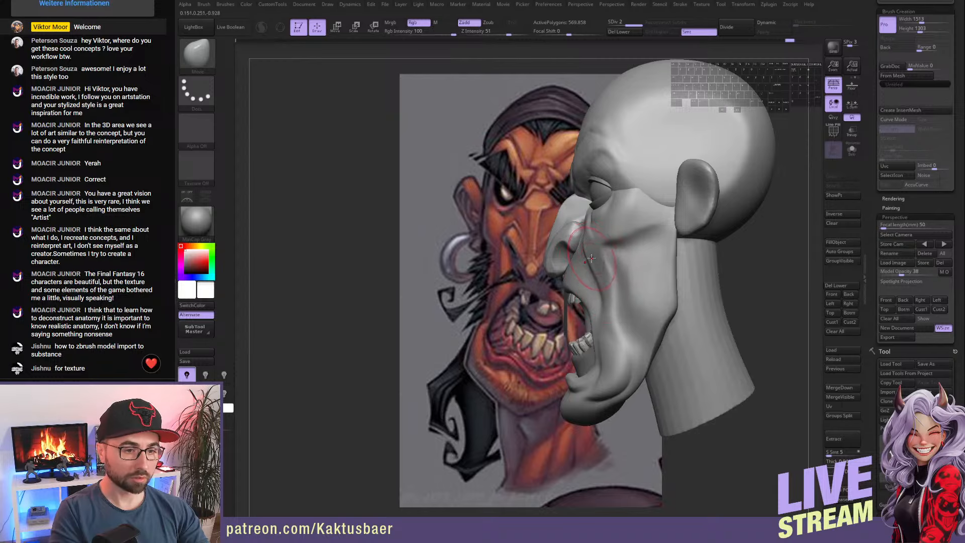
- Display the polygroups and mask every part of the head except the face group
key("w")
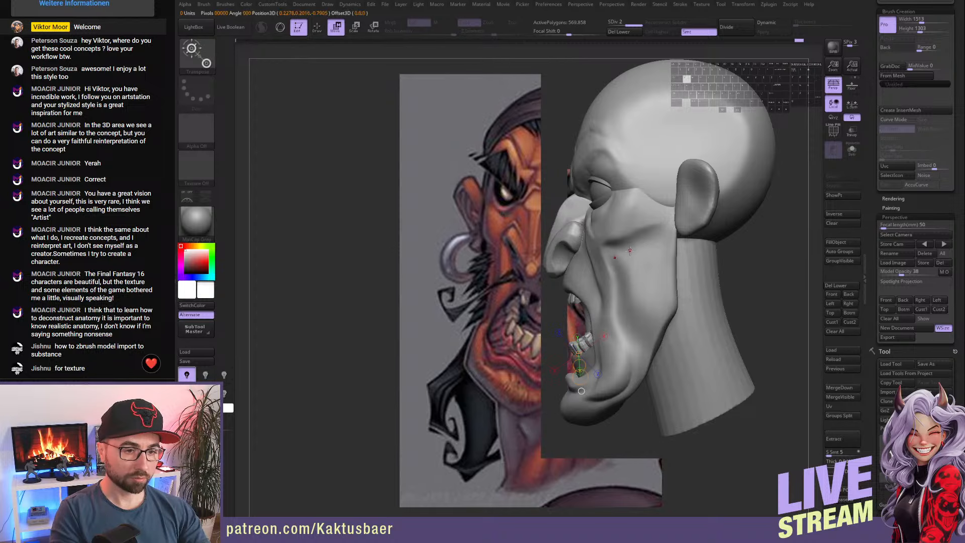
mouse_move(637, 251)
right_mouse_down()
mouse_move(624, 243)
mouse_move(667, 242)
mouse_move(653, 264)
right_mouse_up()
key("q")
left_click(834, 132)
key("w")
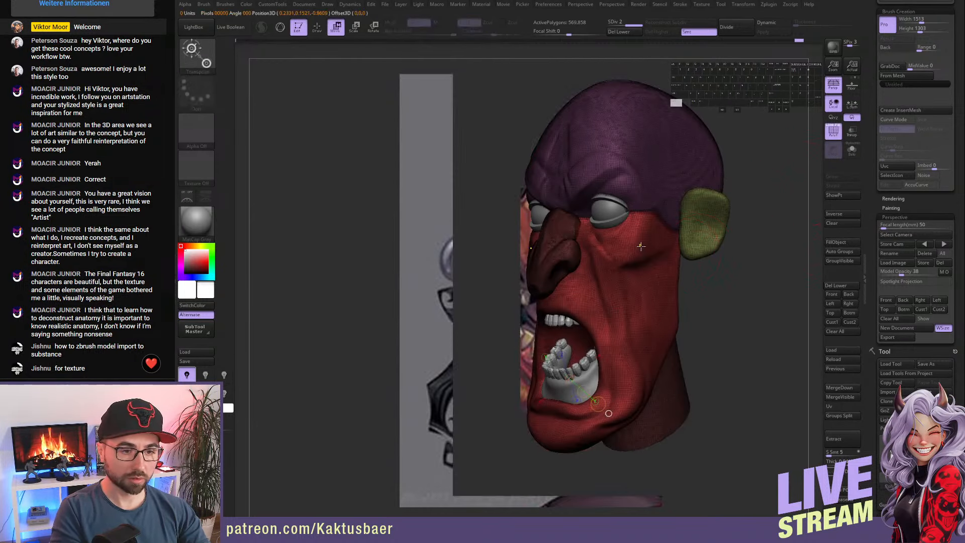
key("q")
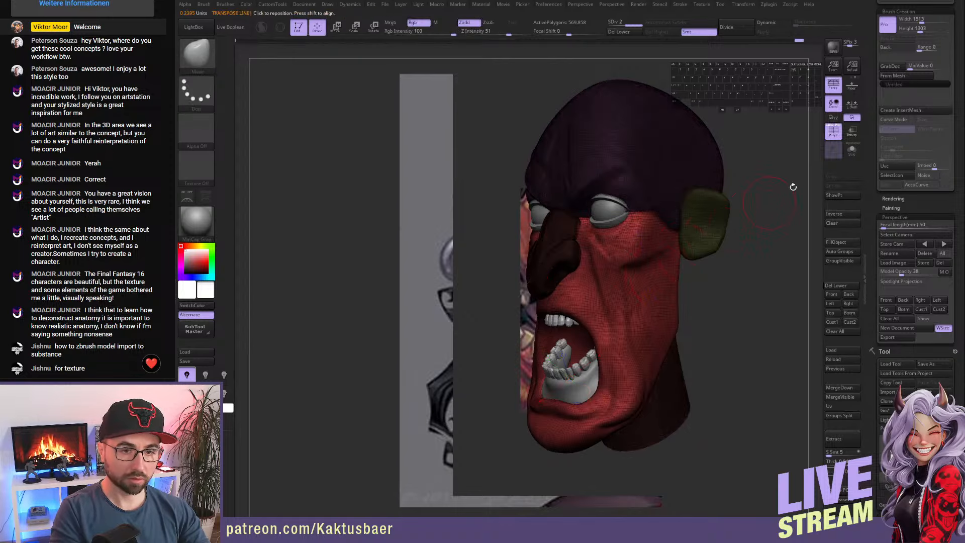
left_click(833, 131)
- Adjust the unmasked cheek fold beside the nose and the side of the mouth with the Move brush
mouse_move(714, 221)
right_mouse_down("alt")
mouse_move(729, 224)
mouse_move(659, 236)
right_mouse_up("alt")
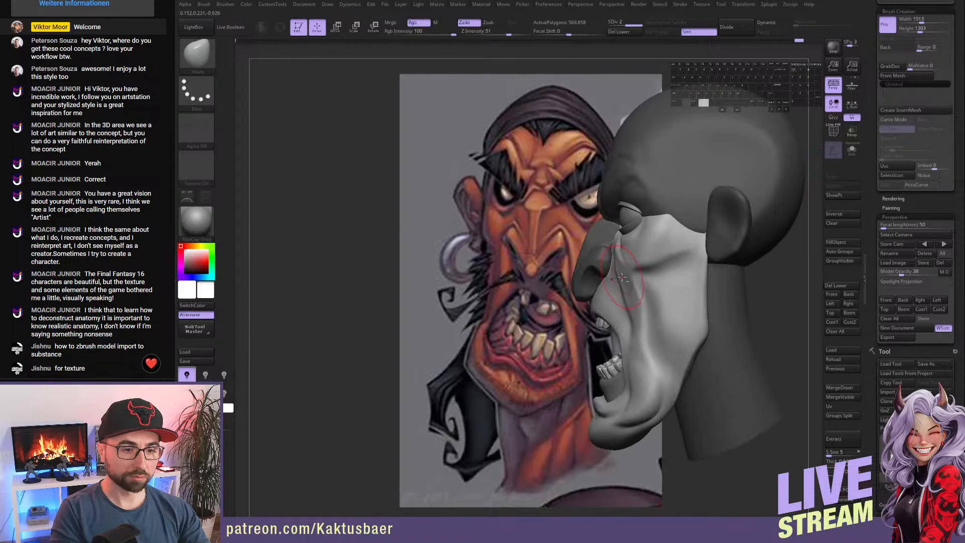
right_click_drag(627, 274, 625, 282, "alt")
left_click_drag(625, 284, 612, 259)
key("s")
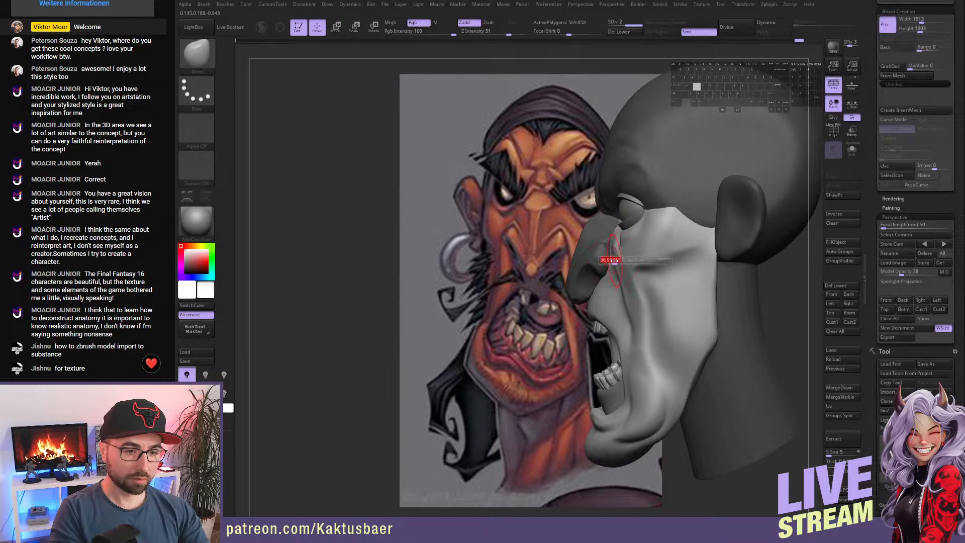
key("s")
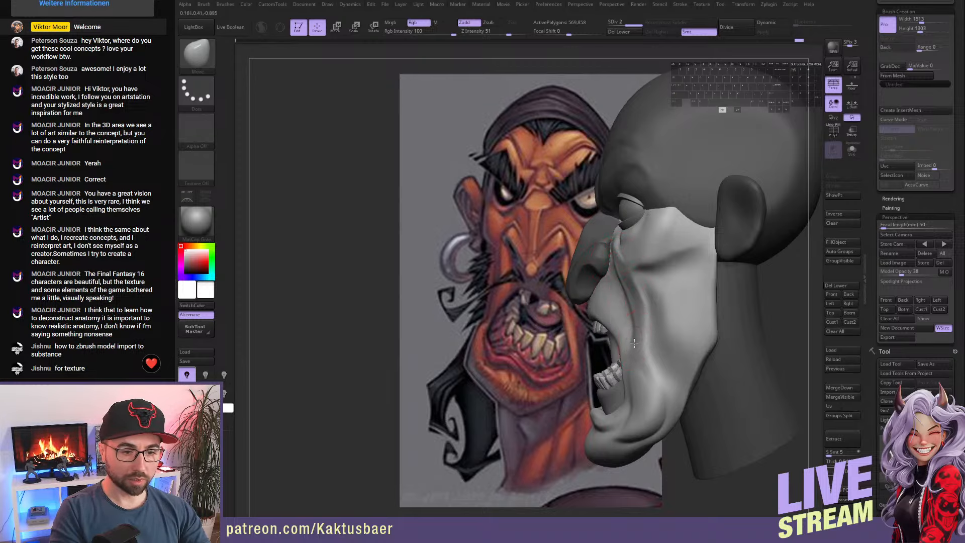
key("s")
left_click_drag(634, 376, 648, 385)
mouse_move(662, 334)
left_mouse_down()
mouse_move(685, 337)
mouse_move(705, 301)
left_mouse_up()
- Pull the rear edge of the cheek and the jaw angle backward with the Move brush
right_click_drag(714, 302, 698, 284, "alt")
left_click_drag(682, 346, 692, 349)
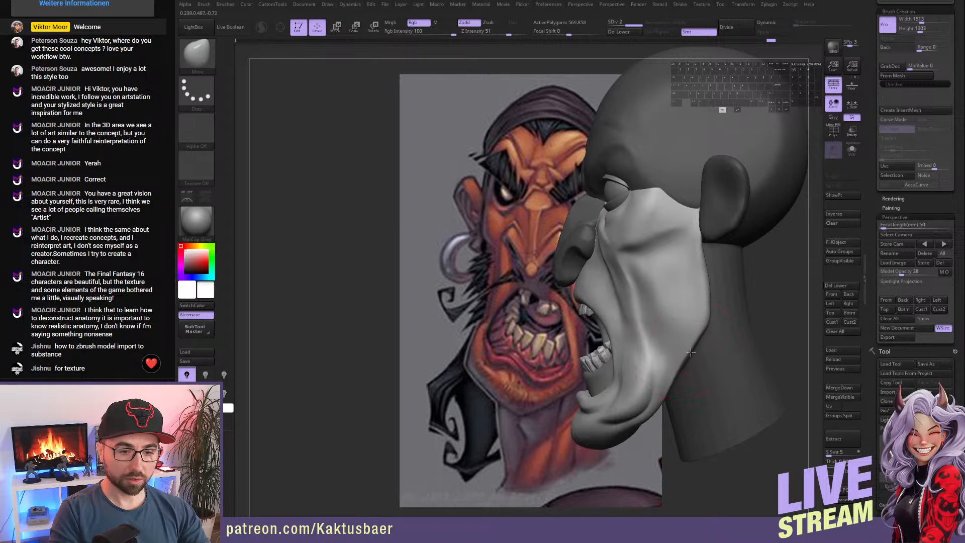
left_click_drag(703, 303, 707, 284)
key("s")
left_click_drag(704, 326, 713, 304)
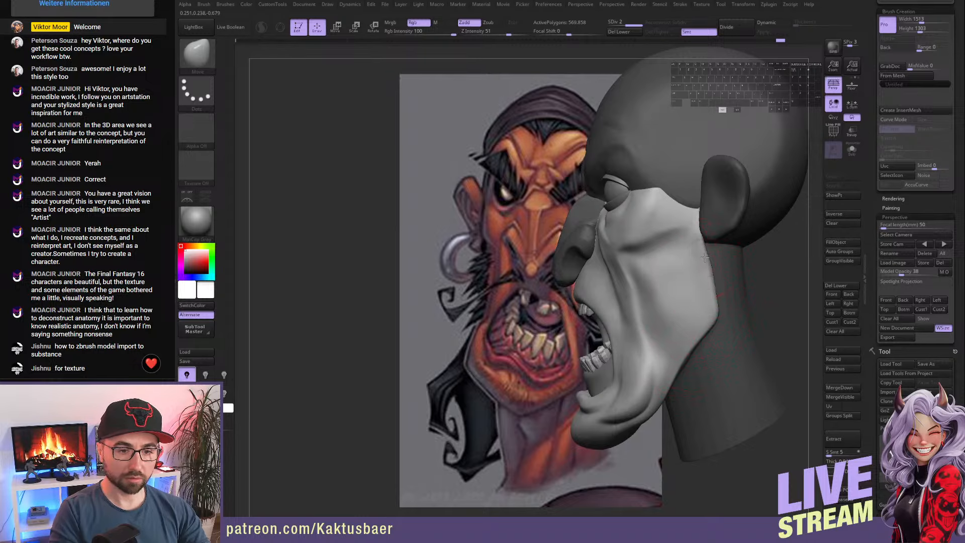
left_click_drag(714, 297, 717, 298)
- Build up the hollow of the cheek with ClayBuildup and smooth the strokes down to the jaw
mouse_move(688, 304)
right_mouse_down()
mouse_move(724, 314)
mouse_move(698, 297)
mouse_move(669, 297)
mouse_move(694, 242)
right_mouse_up()
key("b")
key("c")
key("b")
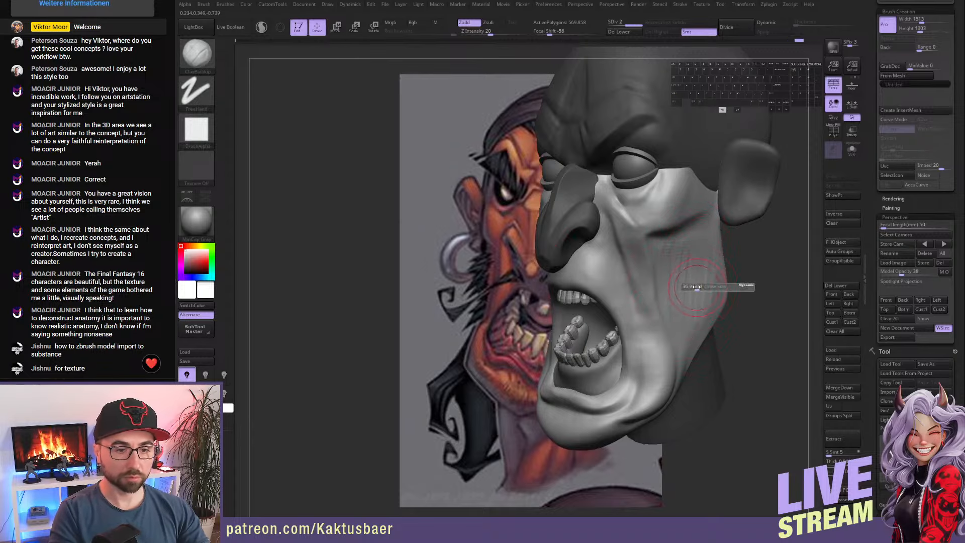
key("shift")
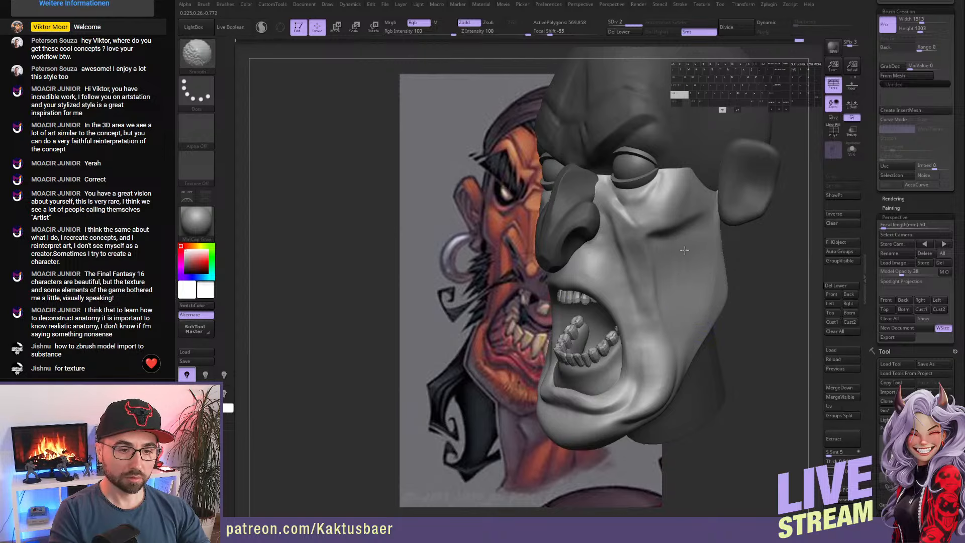
right_click_drag(697, 338, 649, 327)
left_click_drag(686, 322, 679, 354, "shift")
- Carve the area beneath the lower lip and across the chin with inverted ClayBuildup strokes, and smooth it
mouse_move(676, 354)
right_mouse_down()
mouse_move(706, 309)
mouse_move(693, 354)
mouse_move(701, 362)
right_mouse_up()
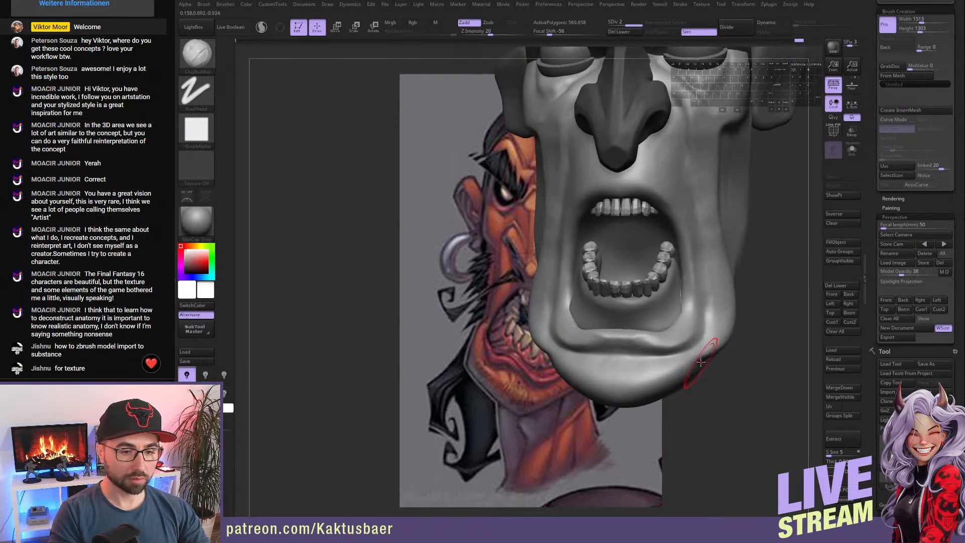
left_click_drag(698, 363, 669, 366, "alt")
mouse_move(648, 372)
right_mouse_down("alt")
mouse_move(683, 350)
mouse_move(718, 348)
right_mouse_up("alt")
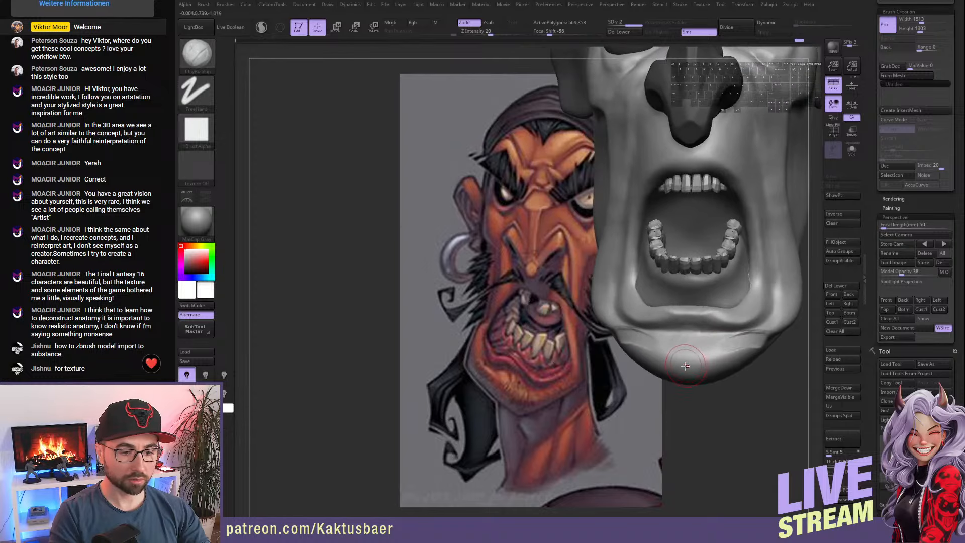
left_click_drag(649, 343, 661, 348, "alt")
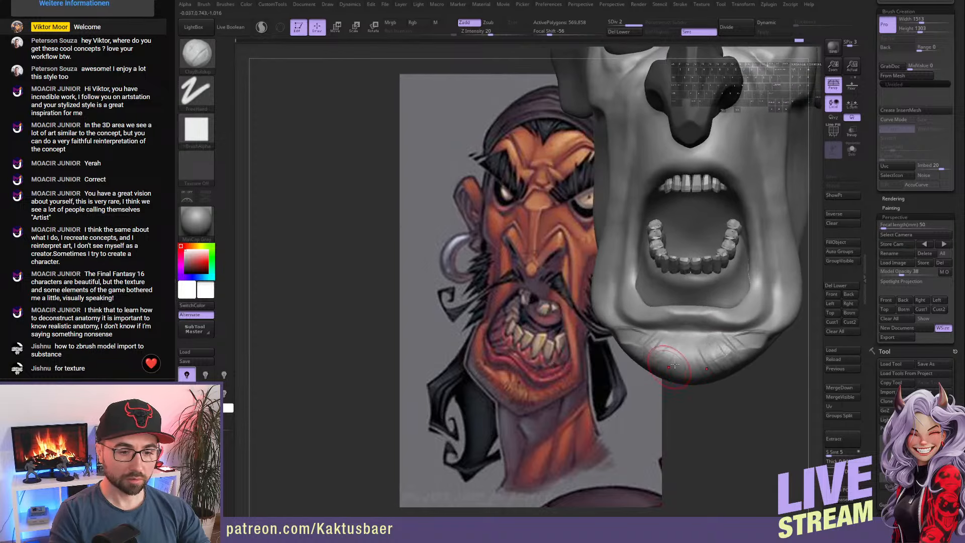
key("shift")
- Cut a crease between the lower lip and chin with the DamStandard brush and smooth around it
mouse_move(734, 355)
right_mouse_down()
mouse_move(682, 336)
mouse_move(693, 342)
right_mouse_up()
key("b")
key("d")
key("s")
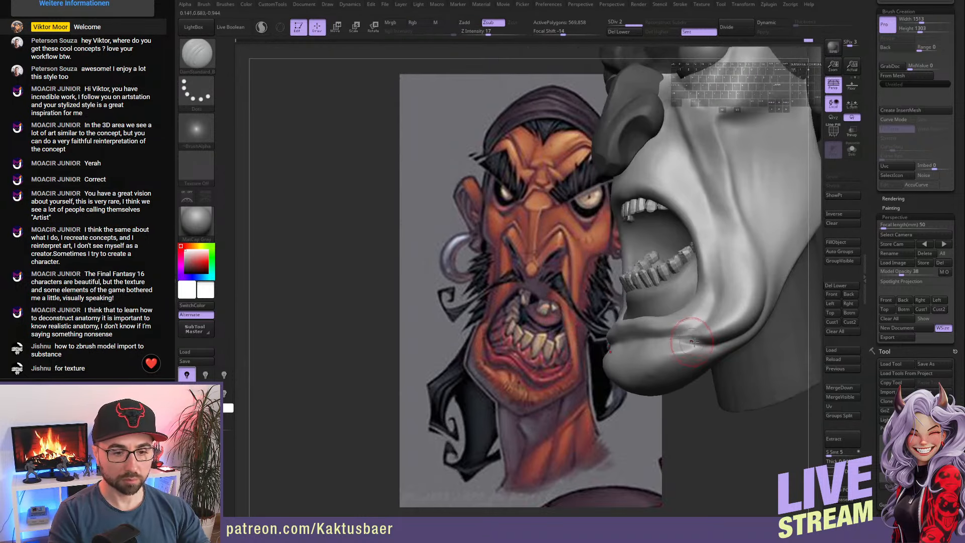
key("shift")
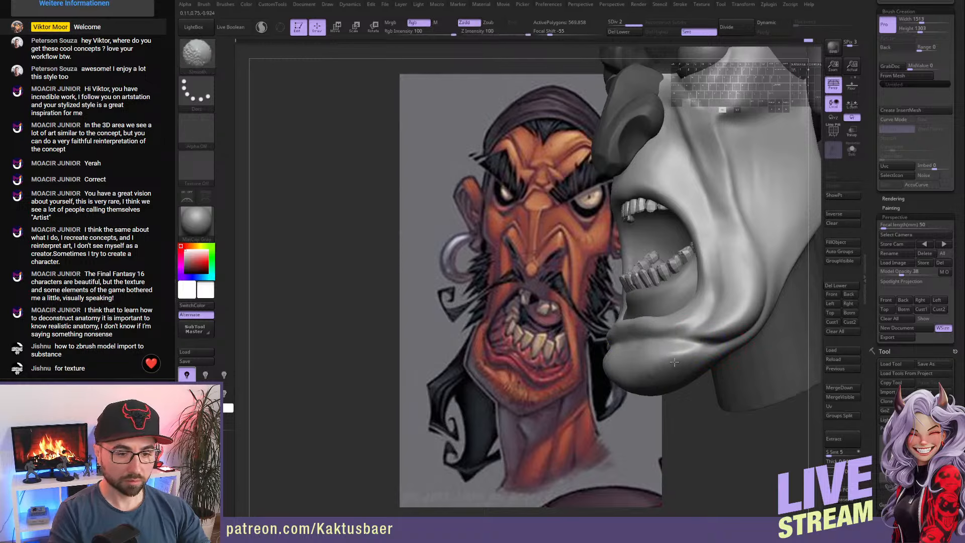
- Define the lower eyelid and eye bag with raised and carved DamStandard strokes beneath the eye
right_click_drag(674, 362, 698, 370)
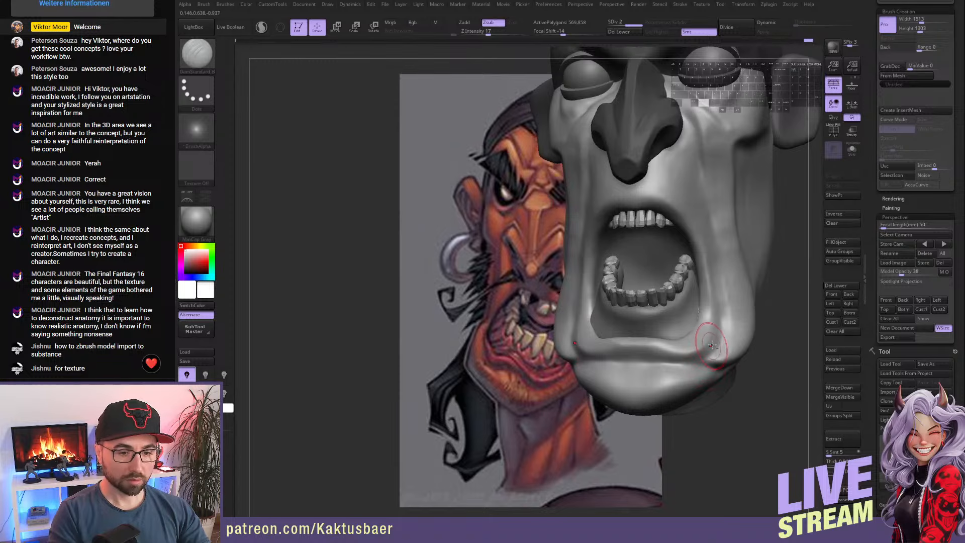
right_click_drag(715, 347, 707, 329, "alt")
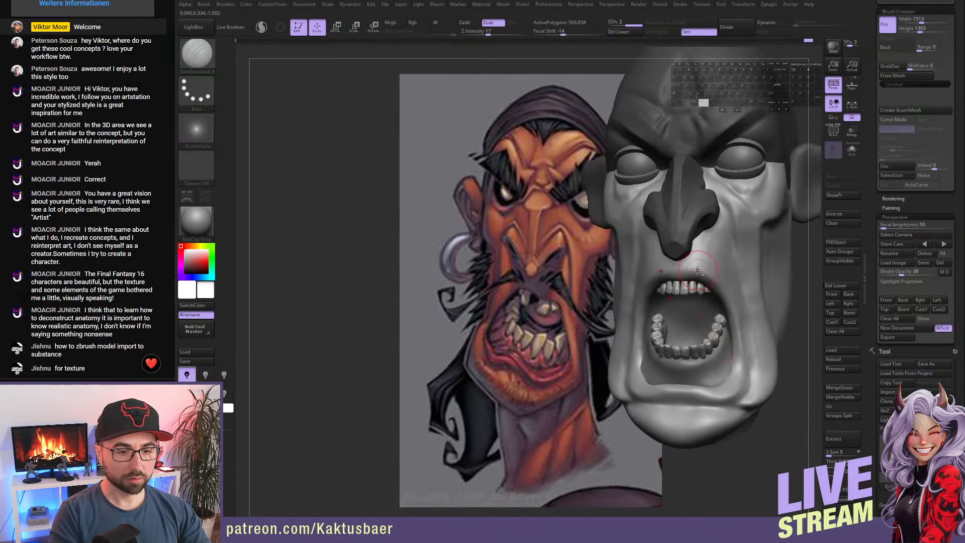
right_click_drag(702, 266, 701, 279, "alt")
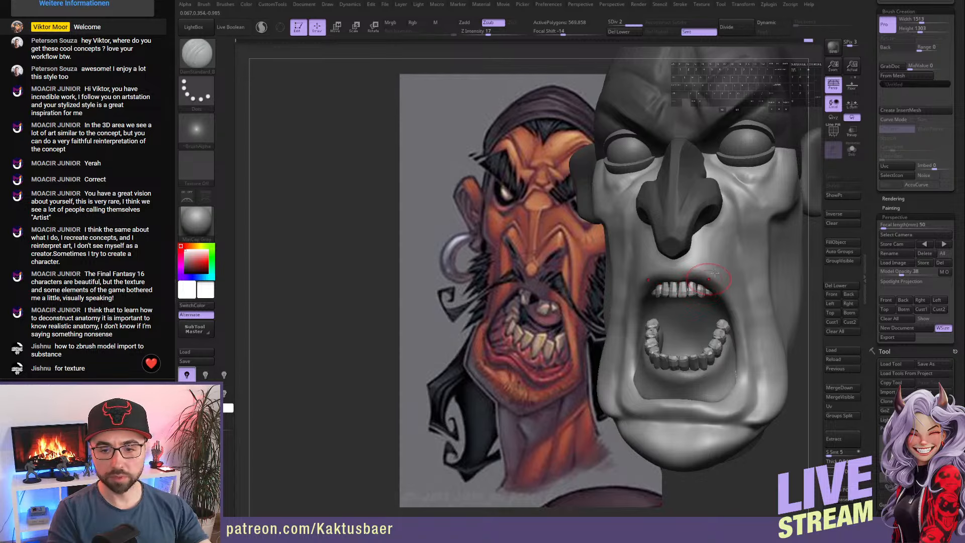
right_click_drag(770, 168, 746, 182)
mouse_move(746, 182)
right_mouse_down("alt")
mouse_move(719, 265)
mouse_move(704, 267)
right_mouse_up("alt")
left_click_drag(669, 266, 704, 287, "alt")
left_click_drag(701, 287, 722, 262, "alt")
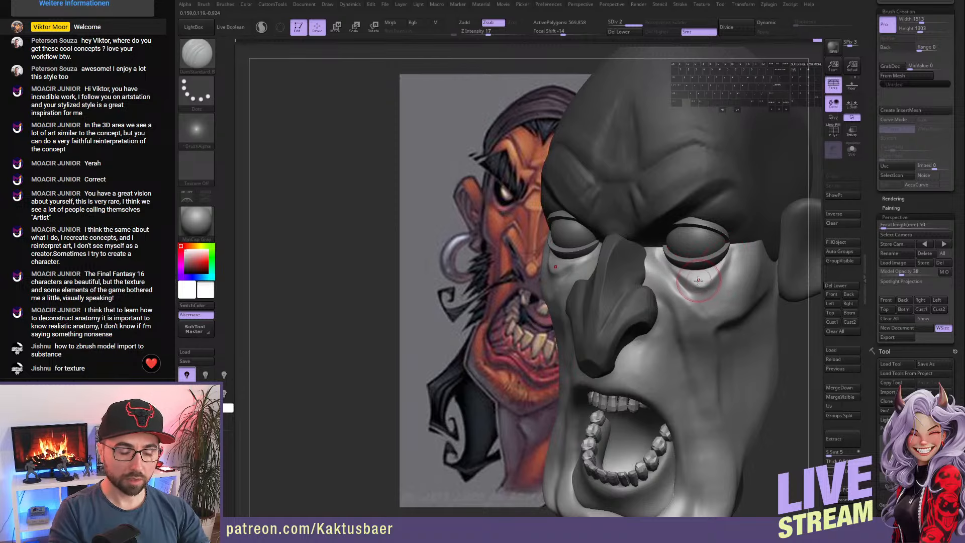
right_click_drag(690, 282, 694, 284)
left_click_drag(695, 284, 676, 282)
right_click_drag(658, 291, 719, 295, "alt")
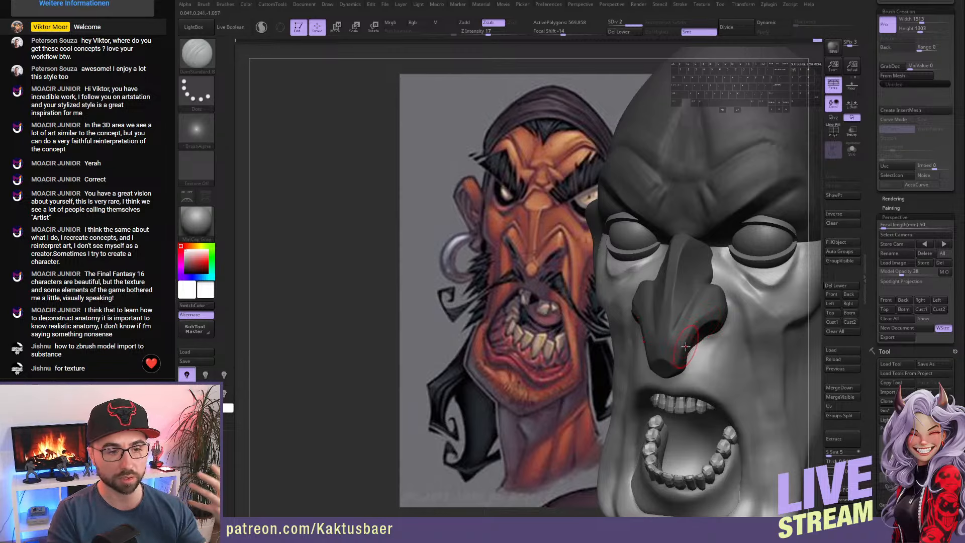
- Compare the face with the concept art and smooth the cheek beside the nose
right_click_drag(712, 316, 782, 297, "alt")
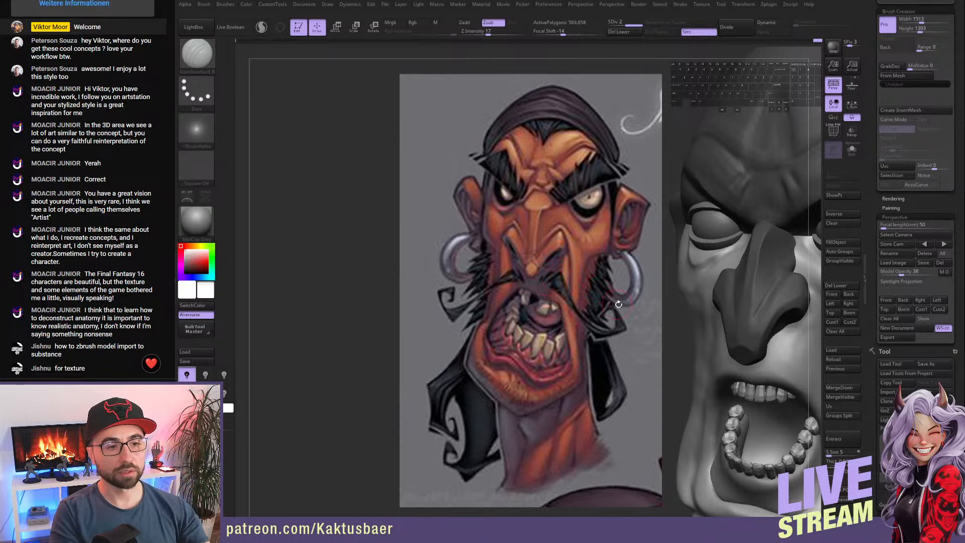
mouse_move(780, 337)
right_mouse_down("alt")
mouse_move(661, 303)
mouse_move(665, 287)
mouse_move(733, 272)
right_mouse_up("alt")
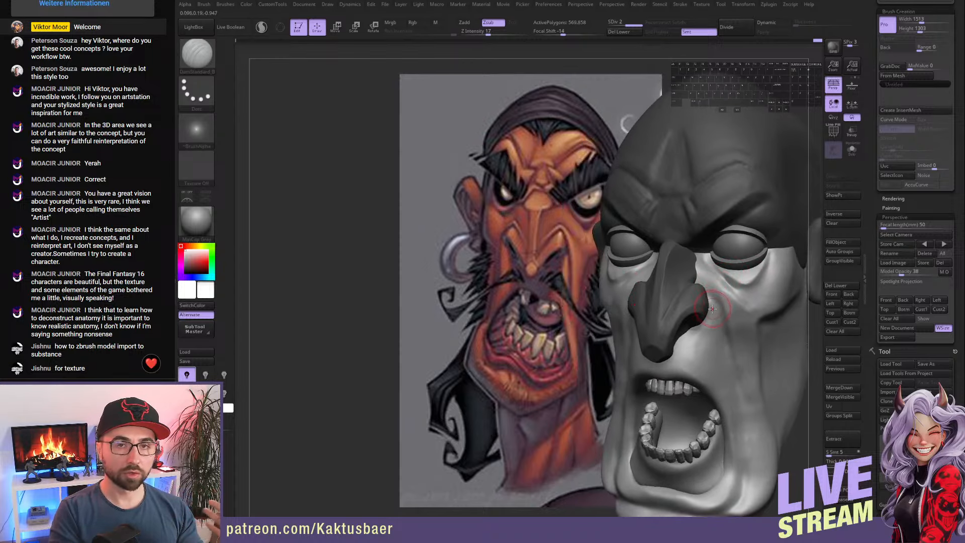
right_click_drag(730, 289, 719, 283)
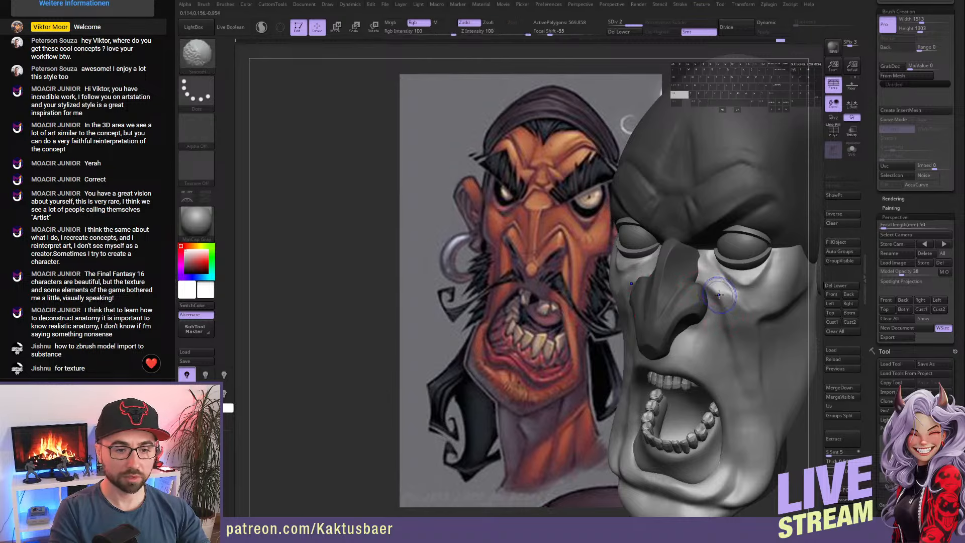
- Carve the area between the nose and the upper lip with inverted ClayBuildup strokes
right_click_drag(727, 341, 712, 292)
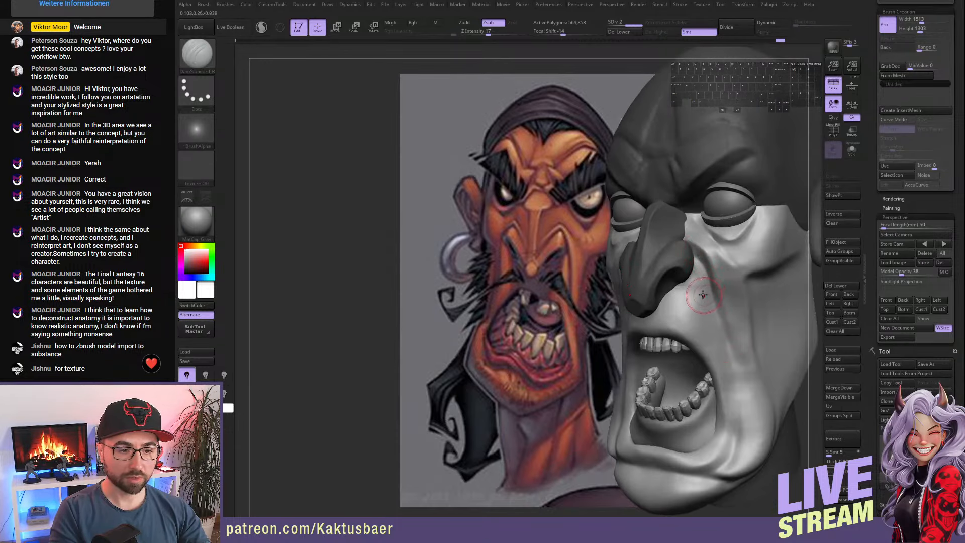
key("b")
key("c")
key("b")
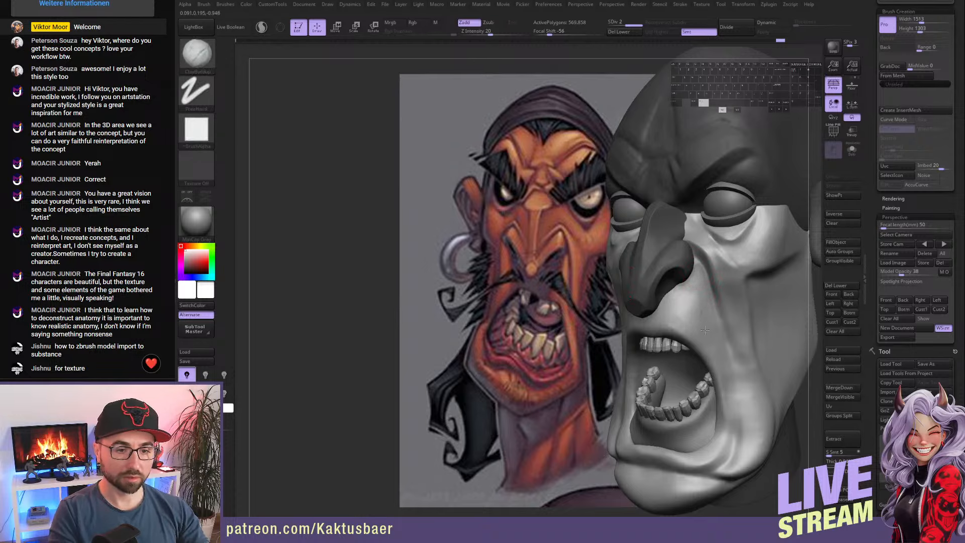
mouse_move(667, 329)
left_mouse_down("alt")
mouse_move(686, 300)
mouse_move(706, 337)
left_mouse_up("alt")
mouse_move(701, 317)
right_mouse_down("alt")
mouse_move(717, 318)
mouse_move(698, 301)
right_mouse_up("alt")
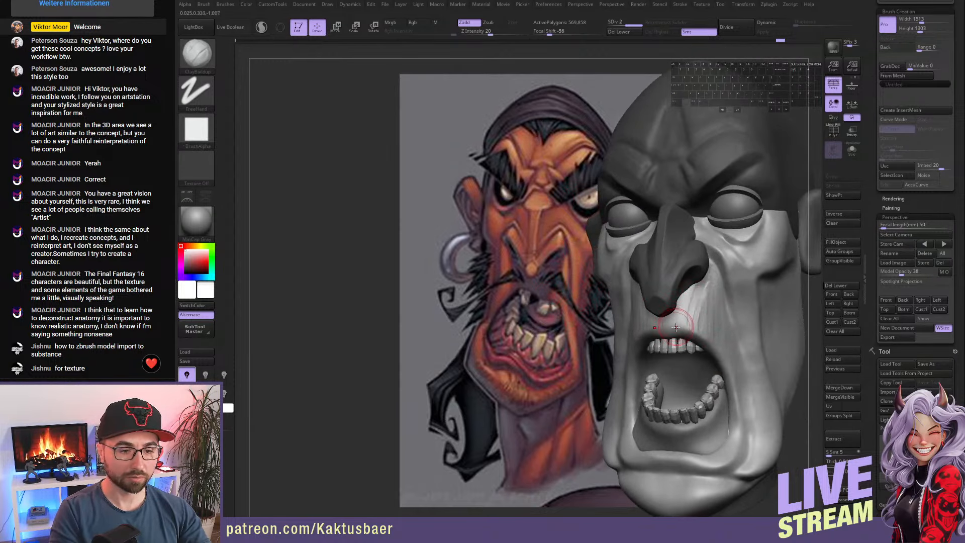
- Sharpen the mouth corner and lower lip edge with the Pinch brush, undo the last pinch, and smooth the area above the upper lip
key("b")
key("p")
key("i")
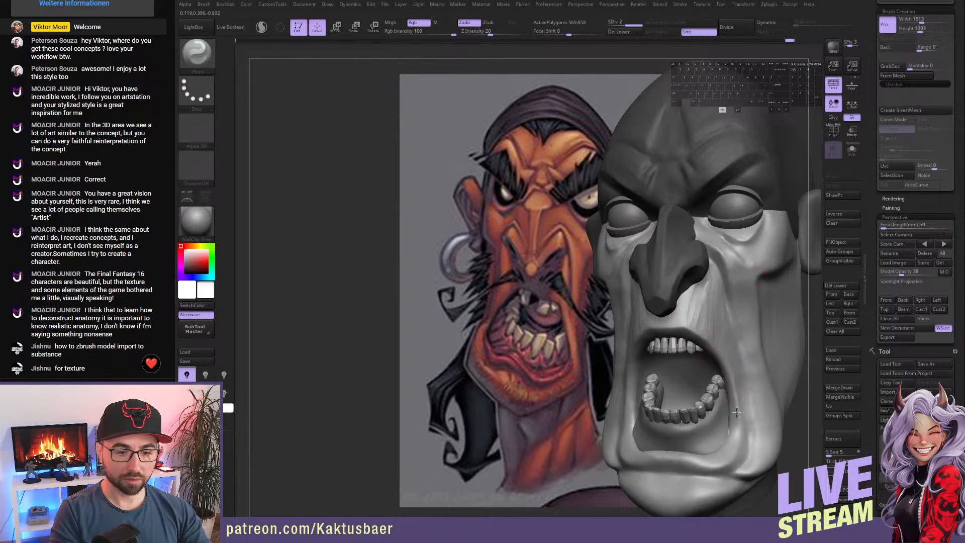
mouse_move(738, 413)
right_mouse_down("alt")
mouse_move(738, 353)
mouse_move(719, 344)
right_mouse_up("alt")
left_click_drag(716, 303, 722, 309)
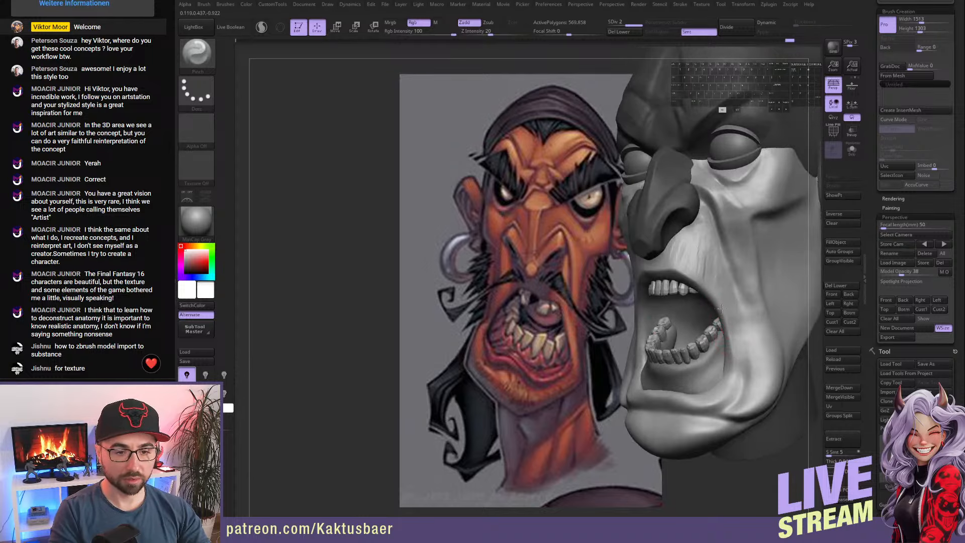
left_click_drag(730, 390, 699, 396)
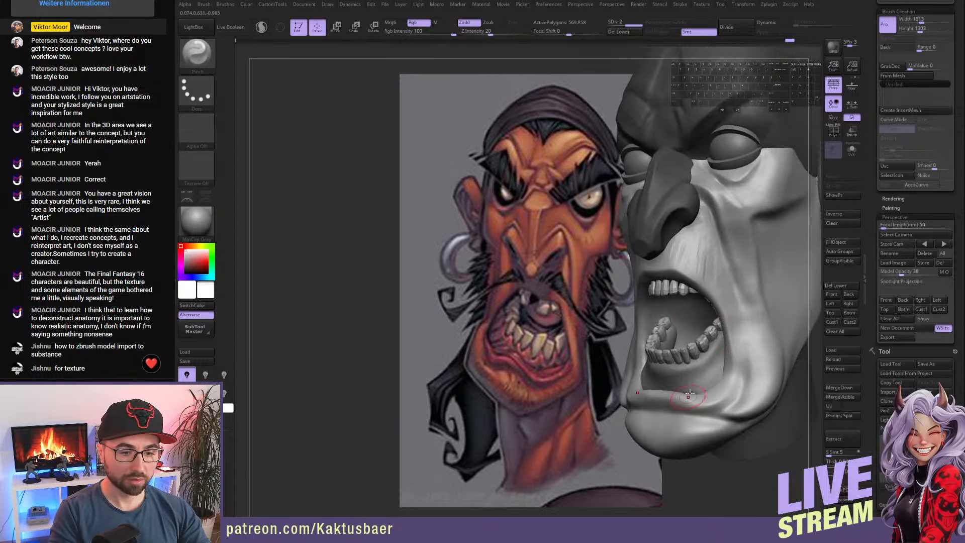
mouse_move(699, 396)
right_mouse_down("alt")
mouse_move(710, 350)
mouse_move(722, 370)
right_mouse_up("alt")
mouse_move(719, 371)
left_mouse_down()
mouse_move(684, 380)
mouse_move(699, 376)
left_mouse_up()
key("ctrl+z")
key("s")
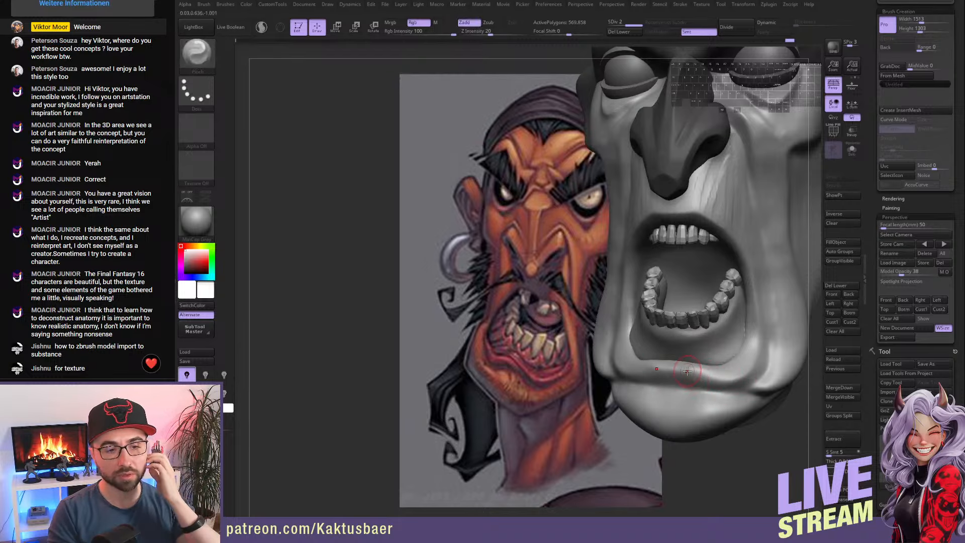
key("shift")
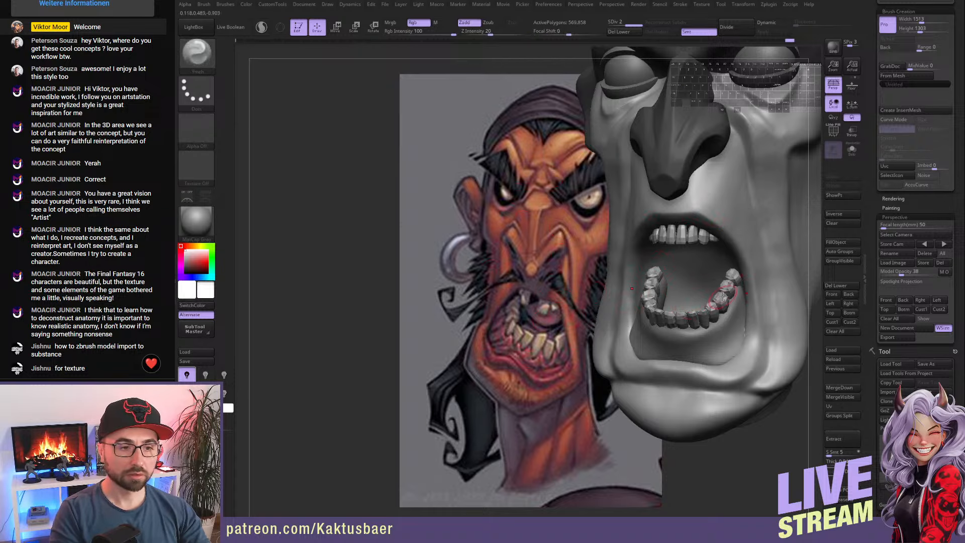
- Smooth the lower edge of the eye bag and the cheek beside the nose
right_click_drag(731, 293, 646, 368, "alt")
mouse_move(692, 322)
right_mouse_down()
mouse_move(652, 307)
mouse_move(661, 312)
right_mouse_up()
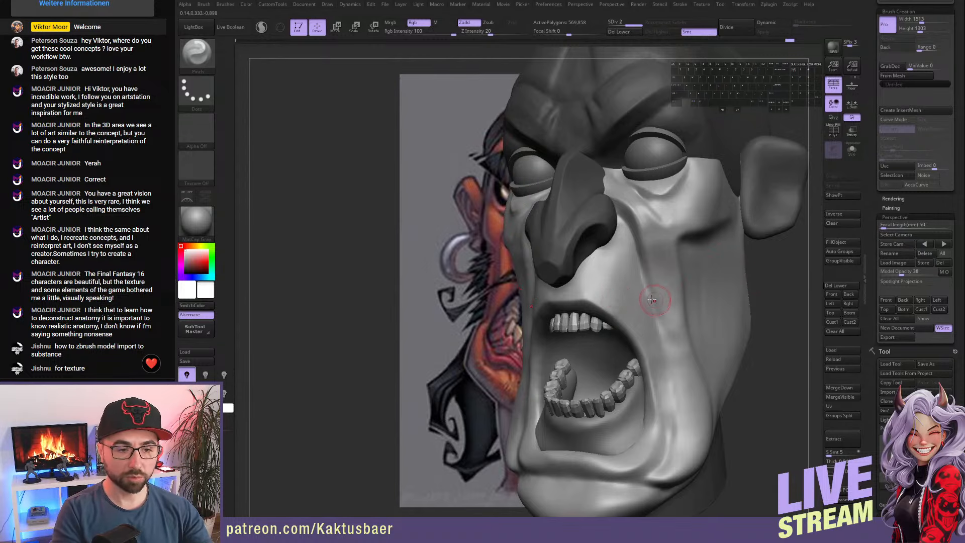
mouse_move(663, 297)
right_mouse_down("alt")
mouse_move(708, 315)
mouse_move(706, 308)
right_mouse_up("alt")
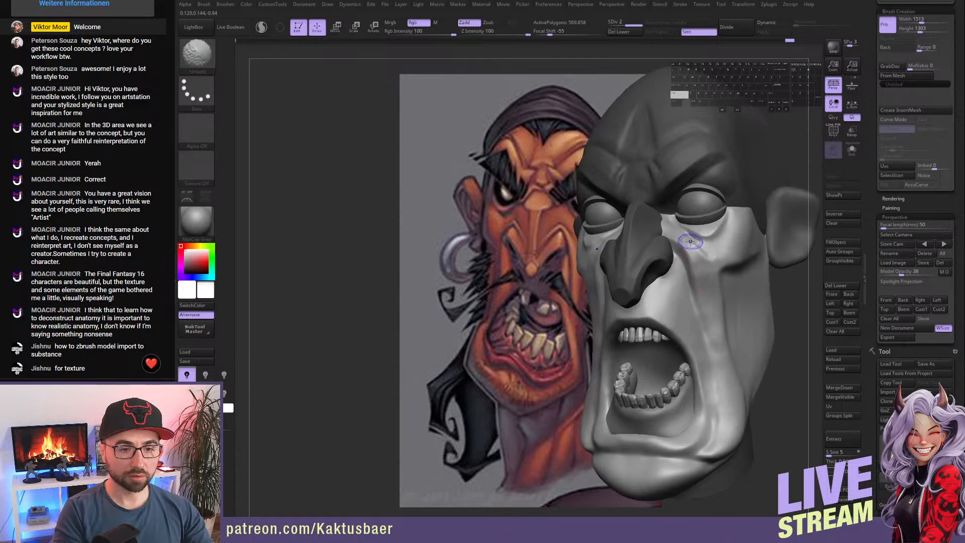
mouse_move(690, 242)
left_mouse_down("shift")
mouse_move(687, 251)
mouse_move(715, 258)
left_mouse_up("shift")
right_click_drag(719, 258, 702, 262)
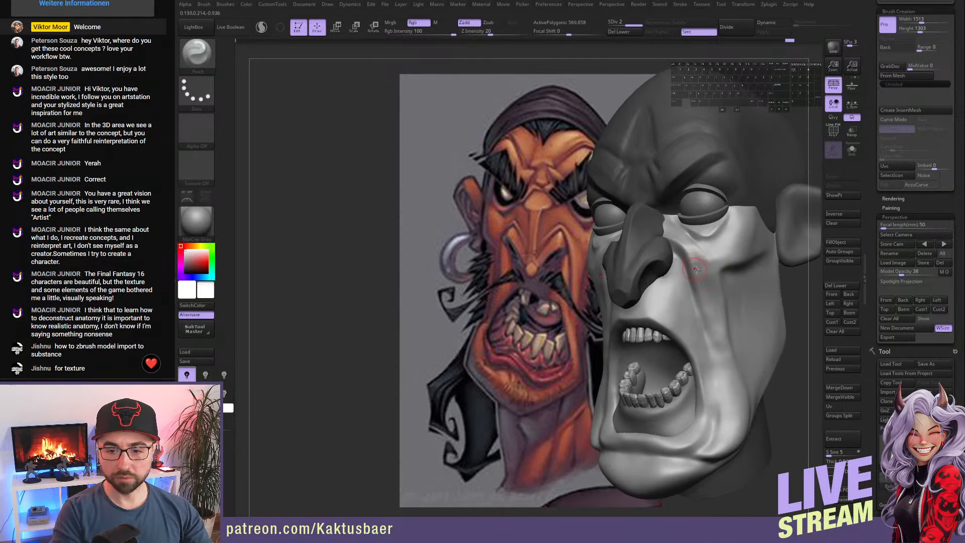
mouse_move(707, 253)
right_mouse_down("alt")
mouse_move(713, 272)
mouse_move(704, 256)
right_mouse_up("alt")
left_click_drag(679, 237, 678, 241, "shift")
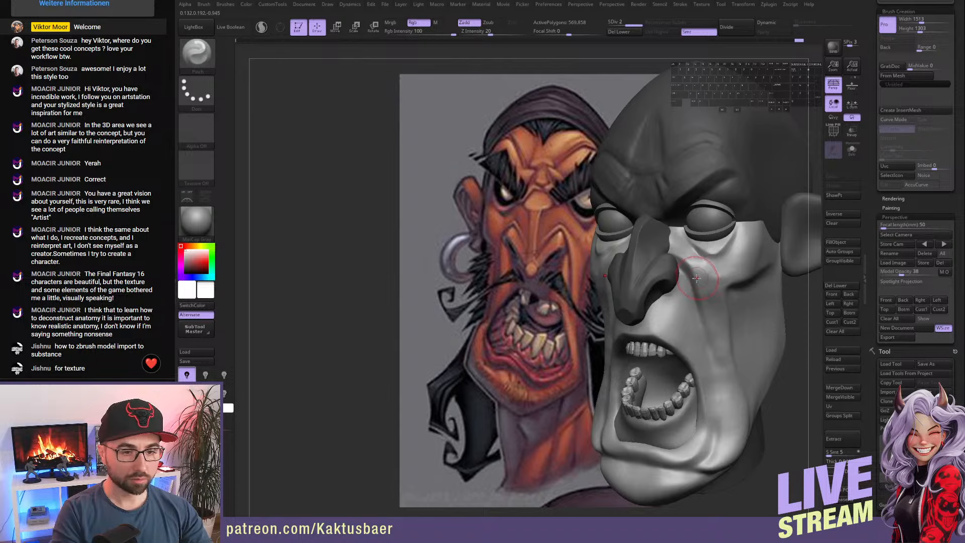
- Reshape the inner cheek beside the nose with a resized Move brush and smooth its transition into the nose
key("s")
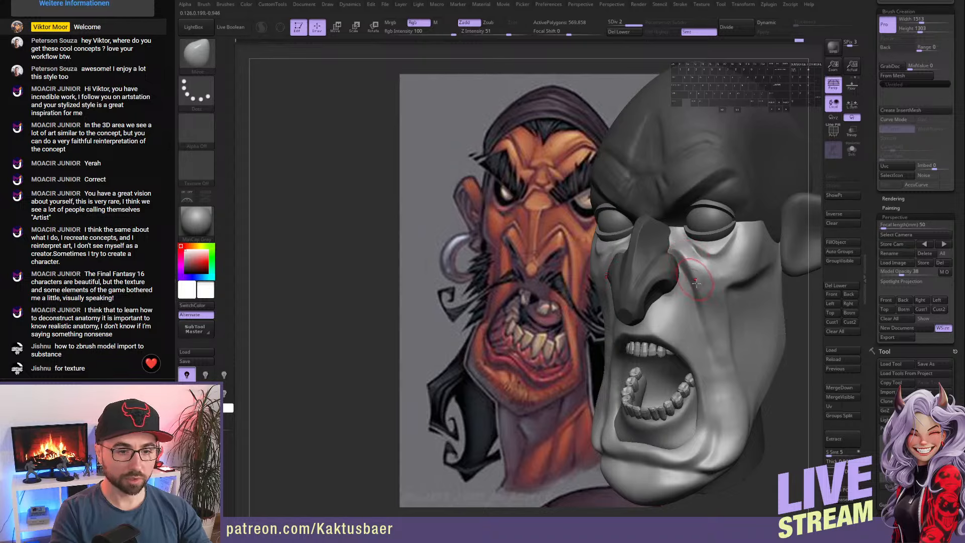
mouse_move(699, 288)
right_mouse_down()
mouse_move(703, 257)
mouse_move(684, 269)
mouse_move(695, 270)
mouse_move(673, 233)
mouse_move(671, 267)
mouse_move(682, 274)
mouse_move(673, 242)
right_mouse_up()
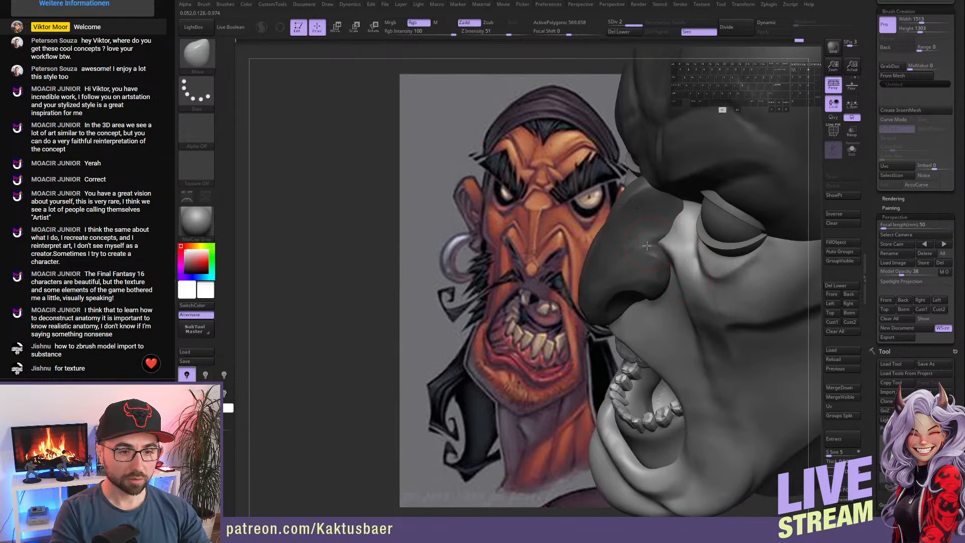
key("shift")
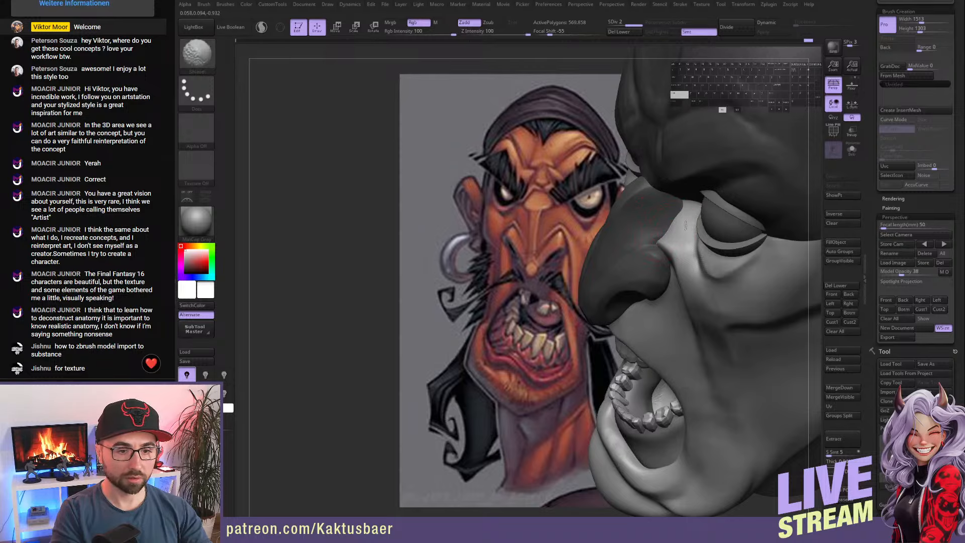
left_click_drag(683, 253, 676, 252, "shift")
right_click_drag(643, 248, 666, 252)
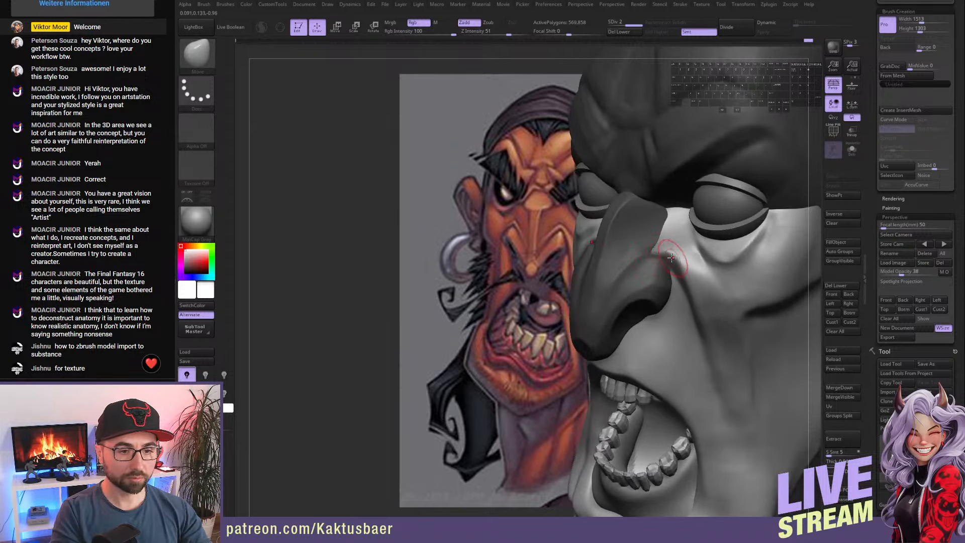
mouse_move(677, 260)
right_mouse_down()
mouse_move(744, 276)
mouse_move(702, 278)
mouse_move(687, 294)
mouse_move(671, 290)
mouse_move(704, 284)
mouse_move(676, 282)
mouse_move(685, 281)
right_mouse_up()
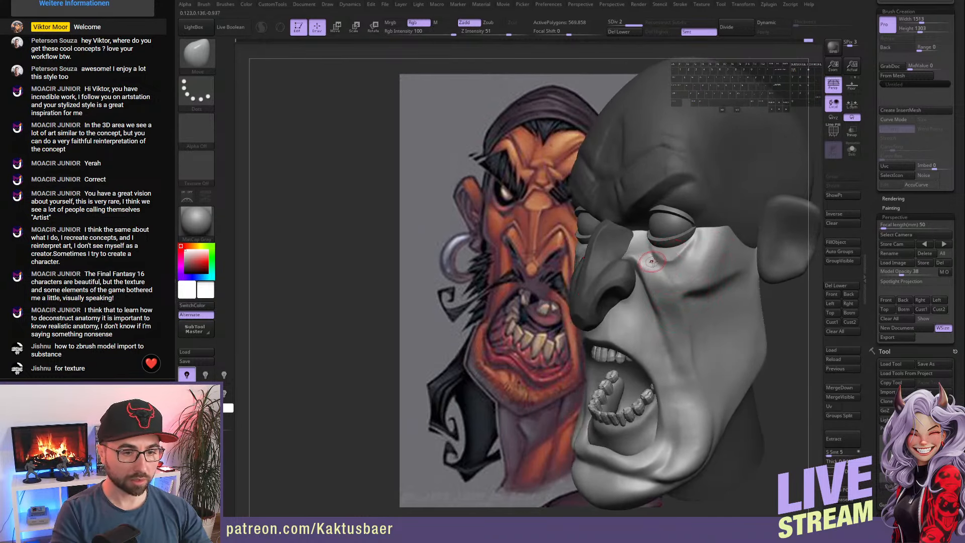
- Smooth the form between the nose wing and the inner end of the eye bag
right_click_drag(659, 259, 665, 261)
left_click_drag(663, 261, 643, 255, "shift")
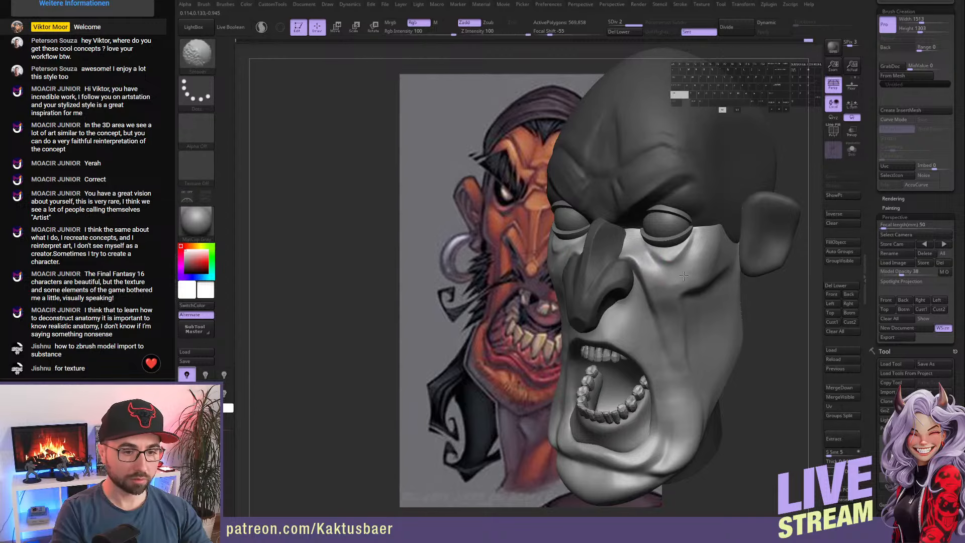
scroll(877, 160, "down", 6)
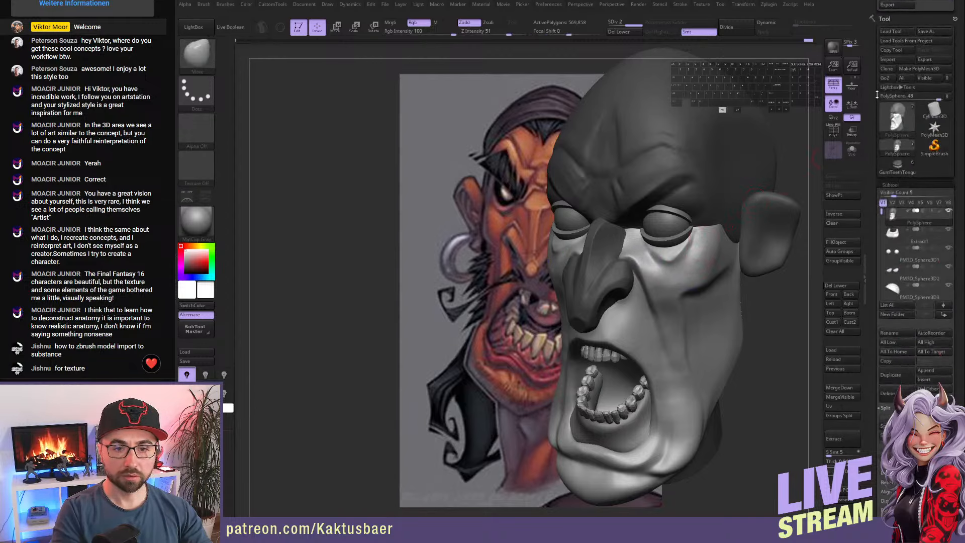
scroll(879, 108, "up", 2)
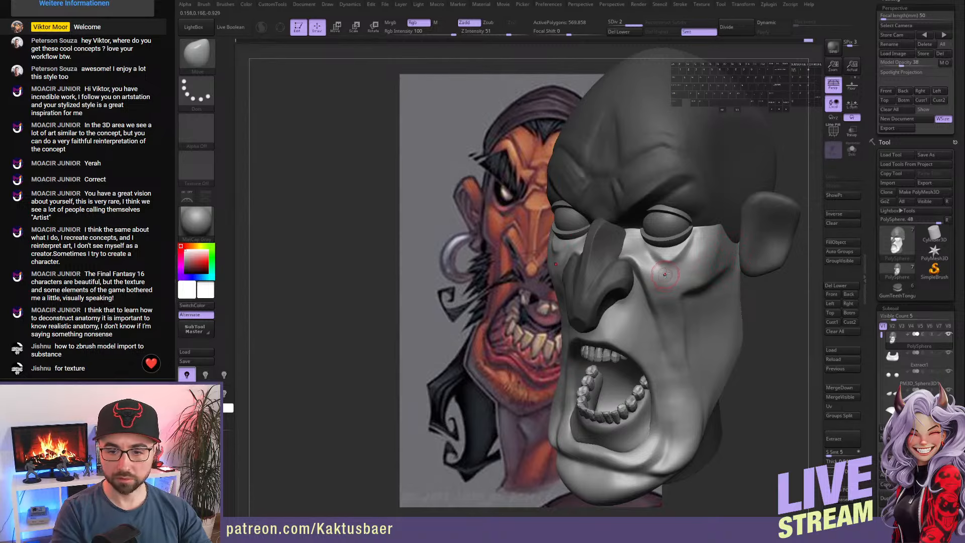
- Refine the eye bag crease beneath the outer eye with DamStandard strokes and soften it with smoothing
right_click_drag(670, 276, 665, 263)
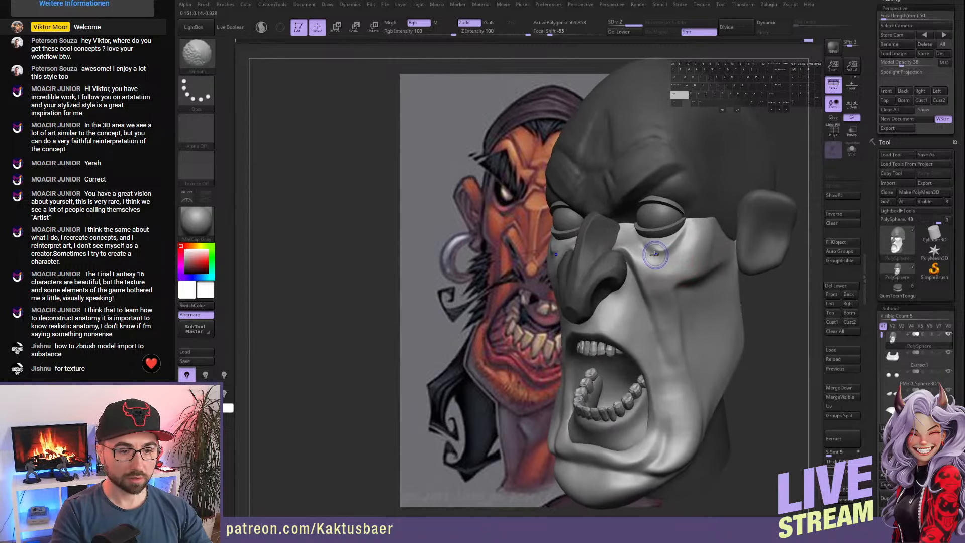
key("2")
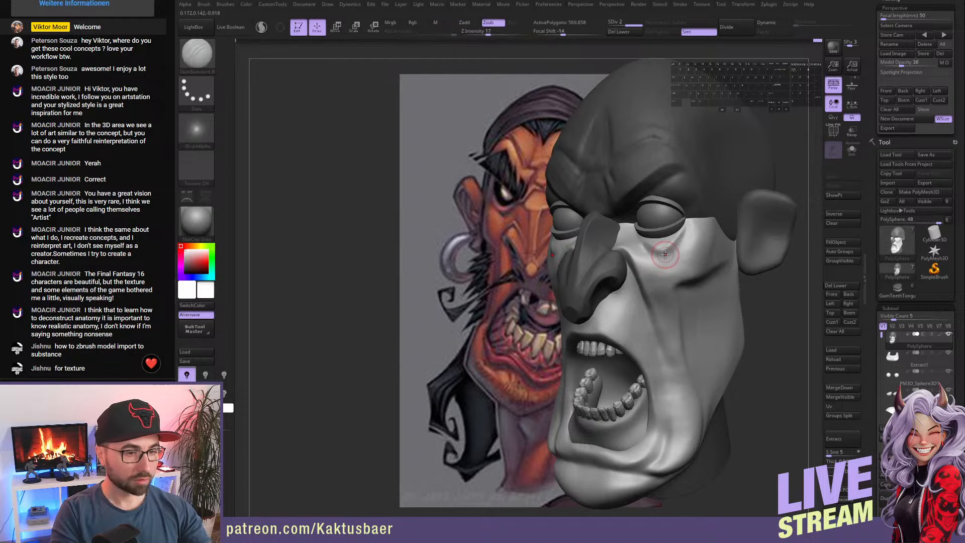
right_click_drag(666, 254, 667, 260, "alt")
mouse_move(649, 256)
left_mouse_down("shift")
mouse_move(637, 242)
mouse_move(644, 249)
left_mouse_up("shift")
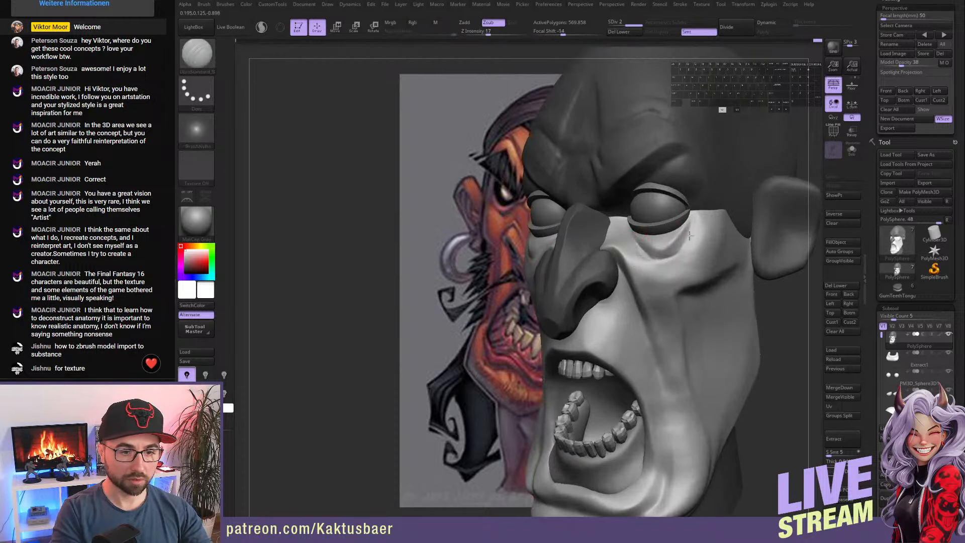
mouse_move(691, 227)
left_mouse_down()
mouse_move(666, 256)
mouse_move(689, 237)
left_mouse_up()
key("shift")
left_click_drag(690, 234, 683, 259, "shift")
mouse_move(683, 258)
right_mouse_down("ctrl")
mouse_move(677, 239)
mouse_move(693, 236)
mouse_move(624, 239)
right_mouse_up("ctrl")
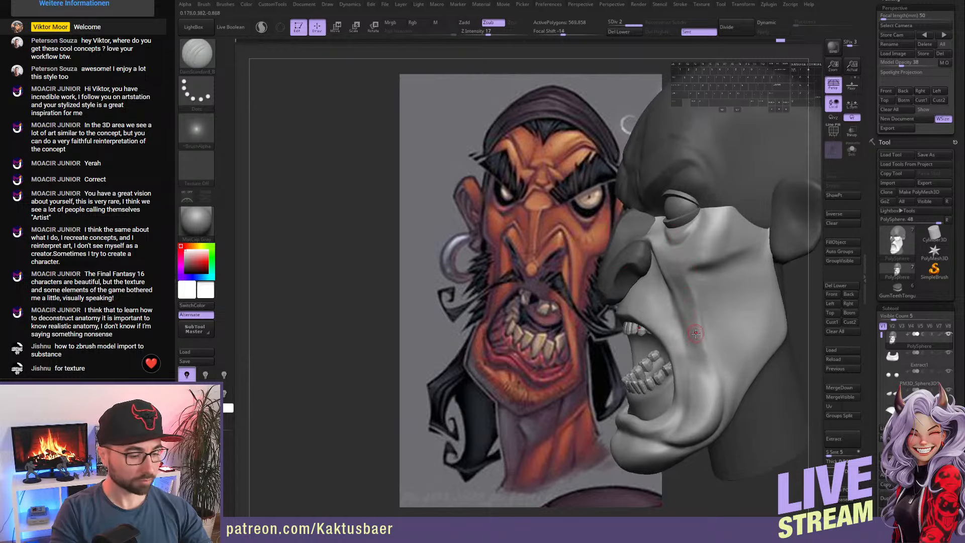
- Smooth the cheek below the eye and the fold running down beside the open mouth
key("shift")
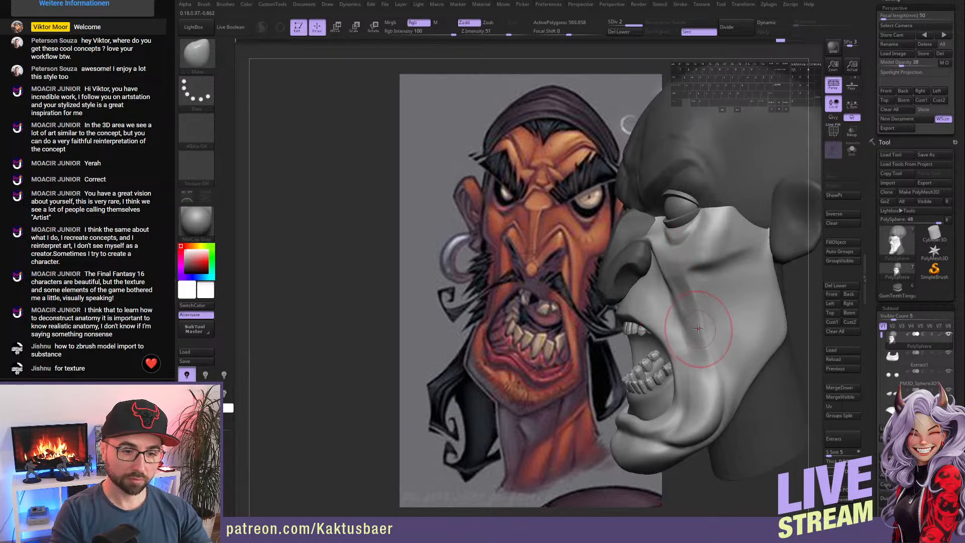
right_click_drag(666, 328, 665, 313, "alt")
mouse_move(665, 313)
right_mouse_down()
mouse_move(705, 307)
mouse_move(665, 306)
mouse_move(697, 305)
right_mouse_up()
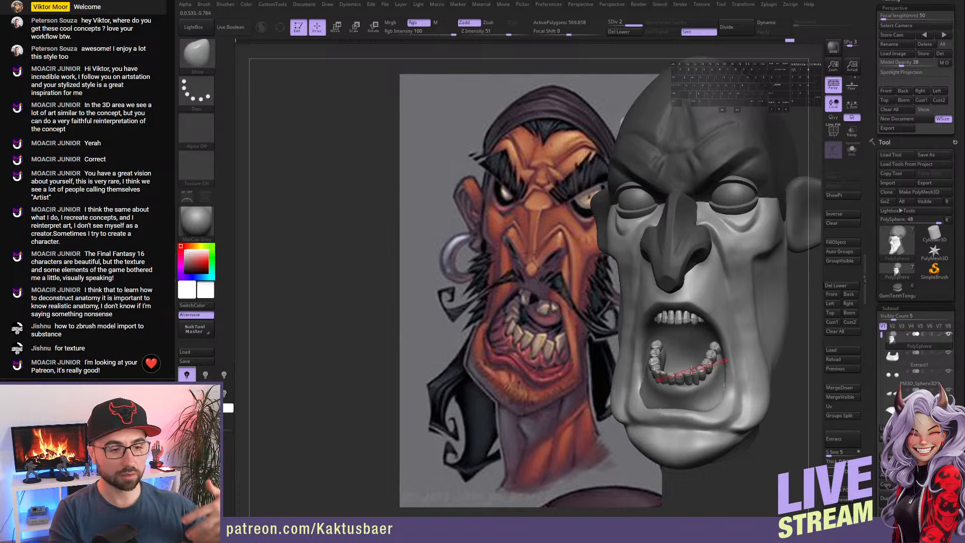
mouse_move(700, 393)
right_mouse_down("alt")
mouse_move(722, 332)
mouse_move(646, 304)
right_mouse_up("alt")
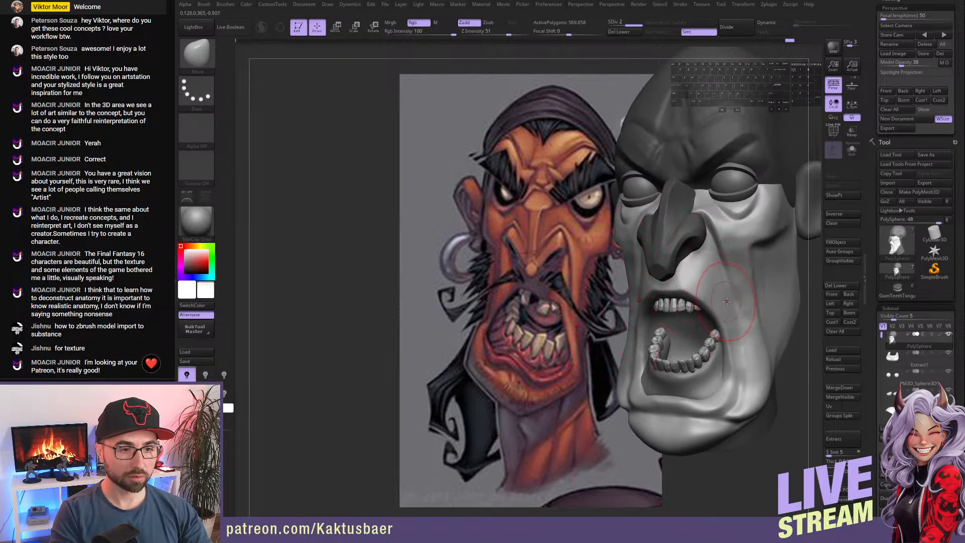
right_click_drag(729, 303, 706, 303)
mouse_move(732, 237)
left_mouse_down("shift")
mouse_move(722, 231)
mouse_move(726, 251)
left_mouse_up("shift")
right_click_drag(725, 254, 707, 243, "alt")
left_click_drag(698, 290, 714, 372, "shift")
mouse_move(713, 372)
right_mouse_down()
mouse_move(729, 309)
mouse_move(706, 300)
right_mouse_up()
- Work the side of the cheek with a resized DamStandard brush and smooth it down to the jawline
key("b")
key("d")
key("s")
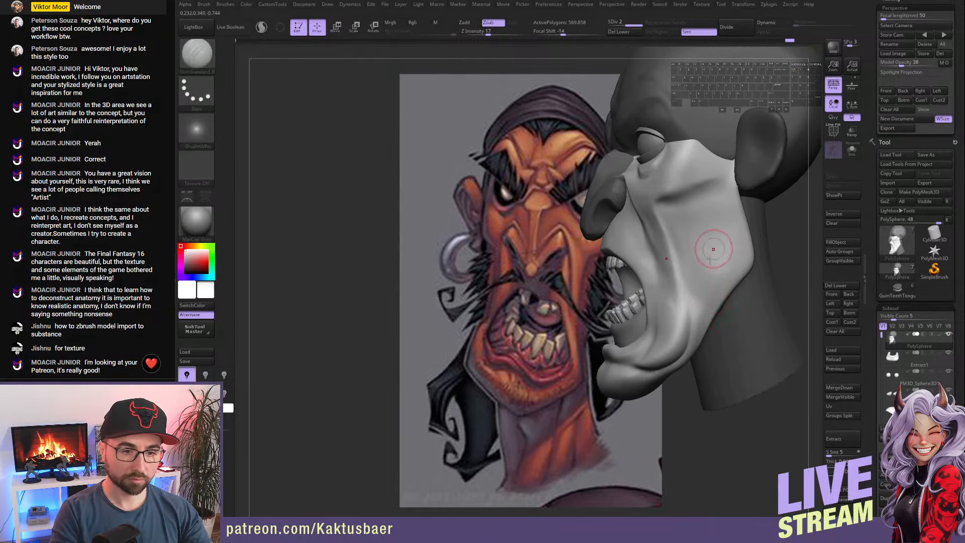
key("shift")
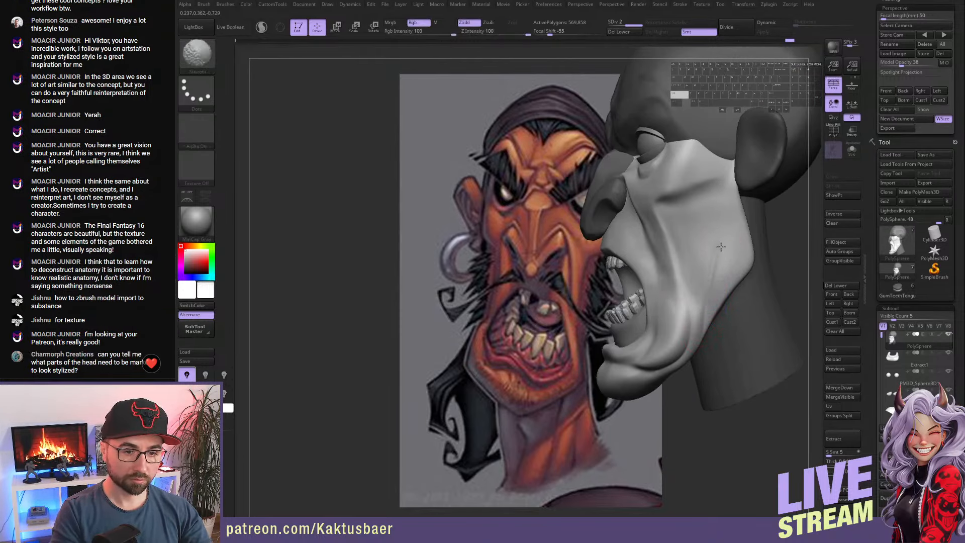
left_click_drag(718, 261, 694, 350, "shift")
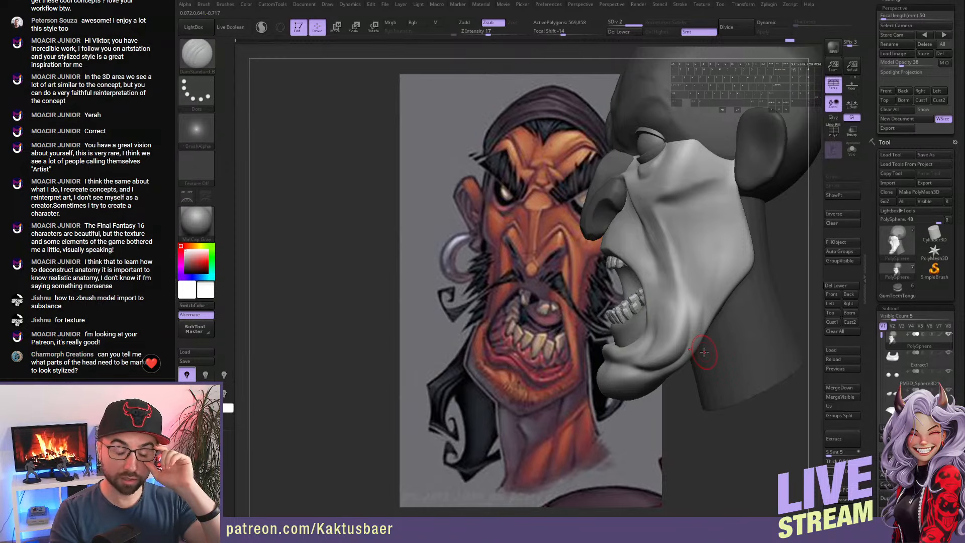
key("shift")
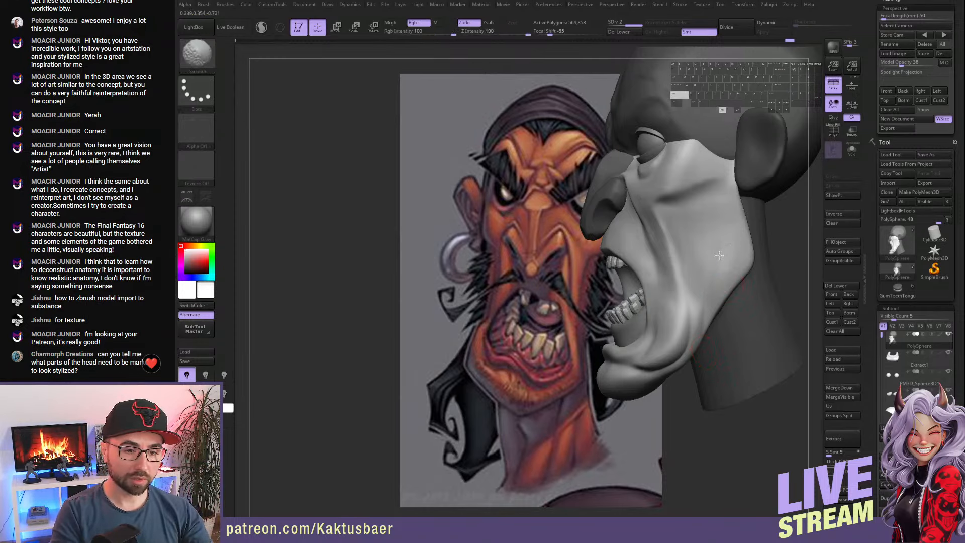
mouse_move(700, 317)
right_mouse_down()
mouse_move(670, 251)
mouse_move(684, 277)
mouse_move(653, 241)
right_mouse_up()
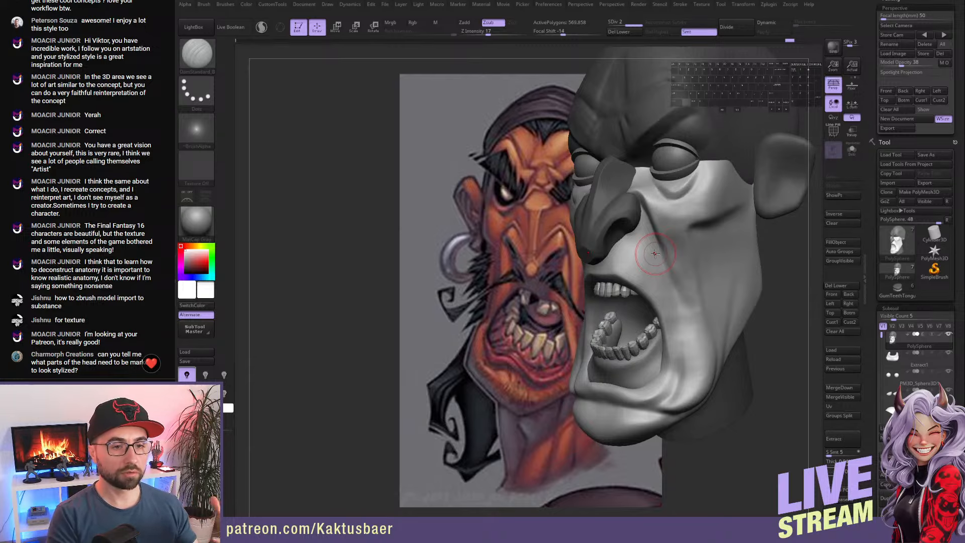
right_click_drag(675, 277, 713, 293, "alt")
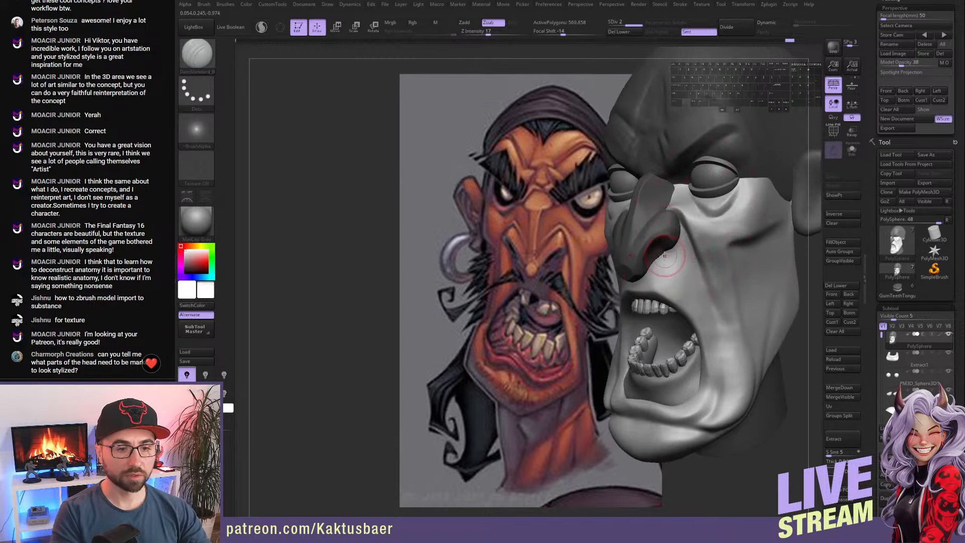
right_click_drag(668, 259, 672, 258)
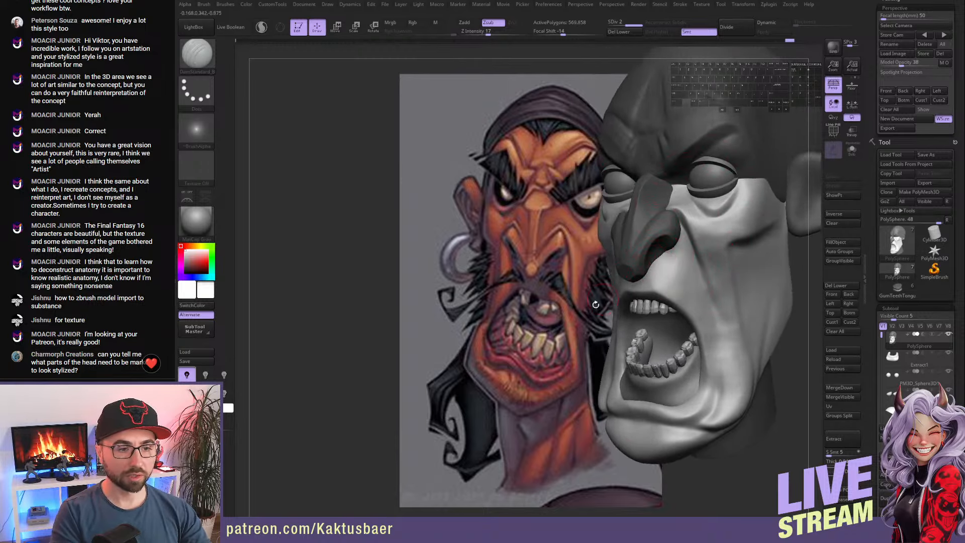
right_click_drag(580, 336, 625, 334, "alt")
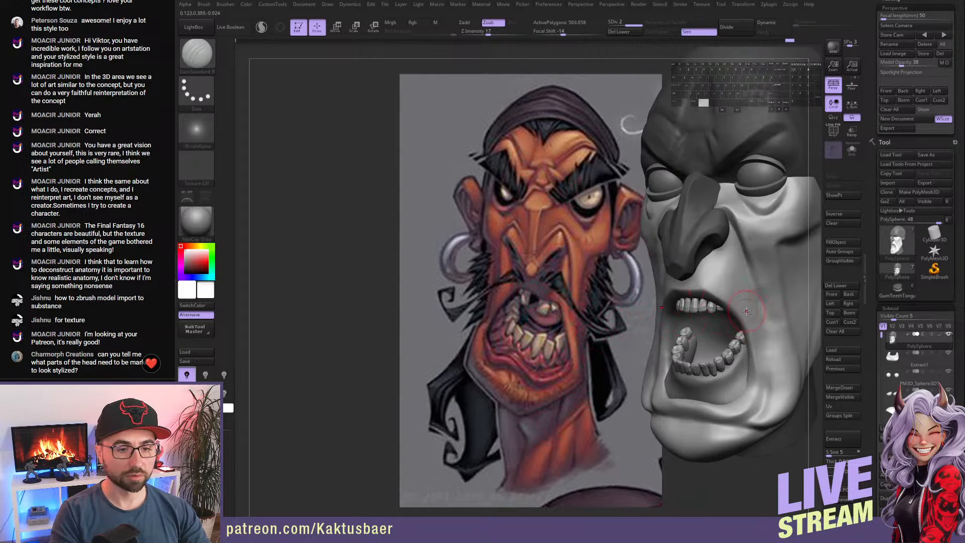
- Adjust the upper lip toward the corner of the open mouth with the Move brush
right_click_drag(761, 326, 675, 333, "alt")
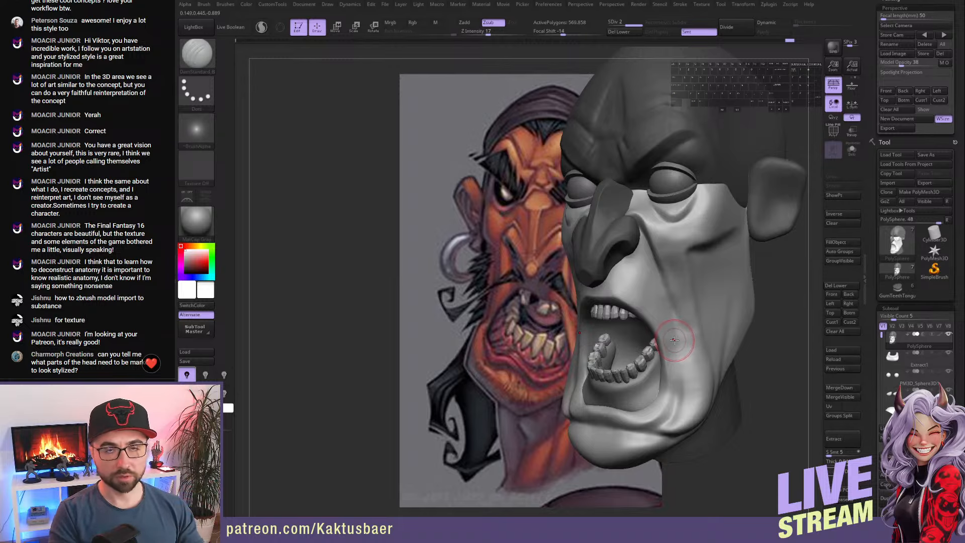
mouse_move(679, 339)
right_mouse_down()
mouse_move(664, 317)
mouse_move(700, 330)
right_mouse_up()
key("b")
key("m")
key("v")
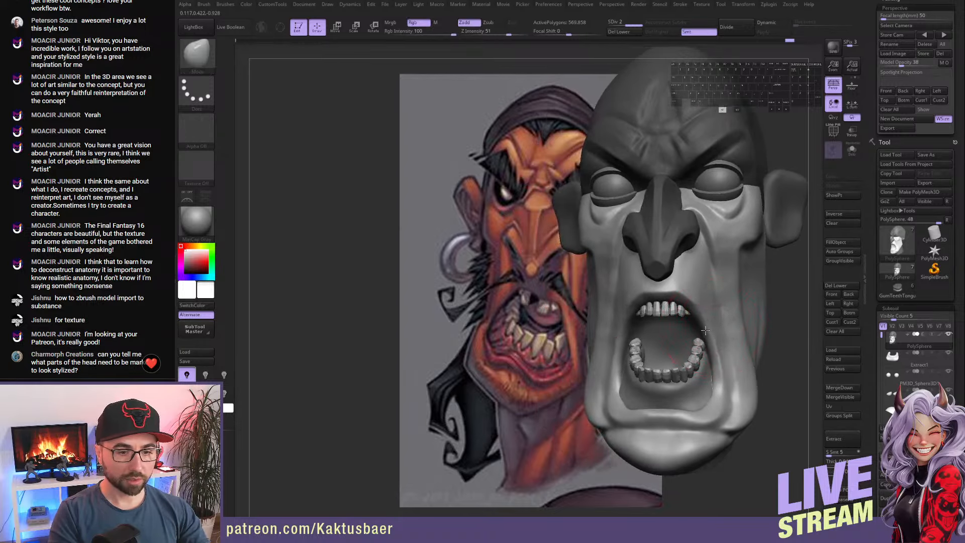
left_click_drag(692, 304, 689, 304)
right_click_drag(689, 304, 687, 326)
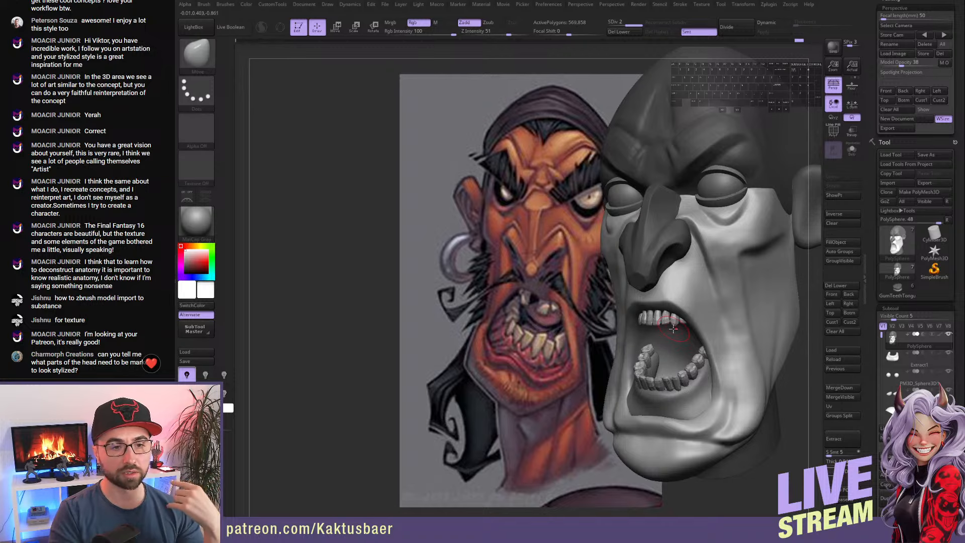
- Sharpen the fold running from the nose wing down beside the open mouth with DamStandard strokes
right_click_drag(727, 296, 697, 332)
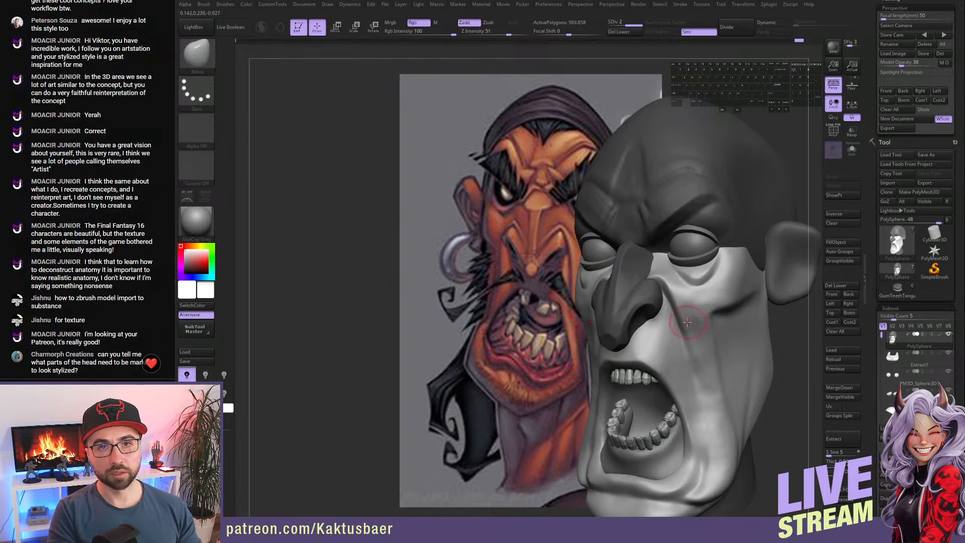
mouse_move(700, 300)
right_mouse_down()
mouse_move(702, 312)
mouse_move(693, 310)
right_mouse_up()
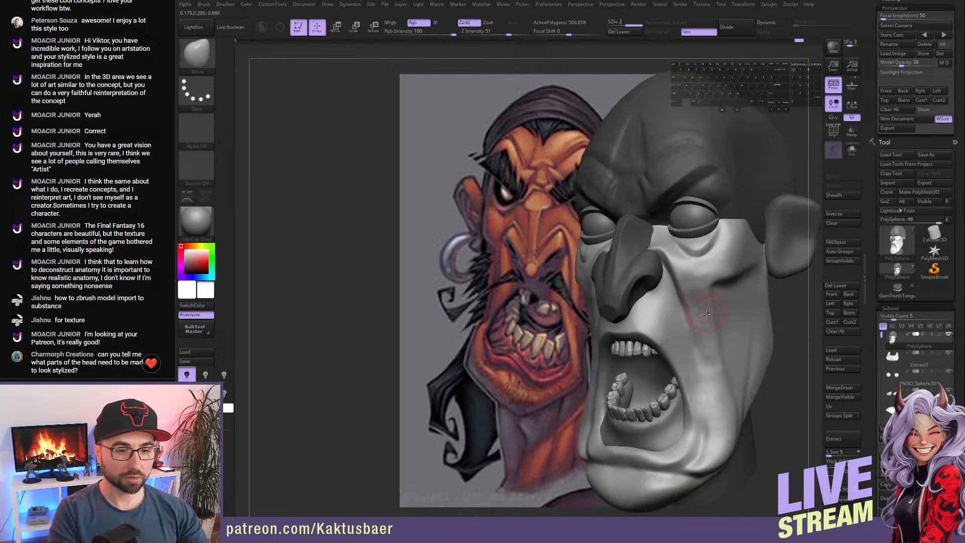
key("b")
key("c")
key("b")
key("b")
key("d")
key("s")
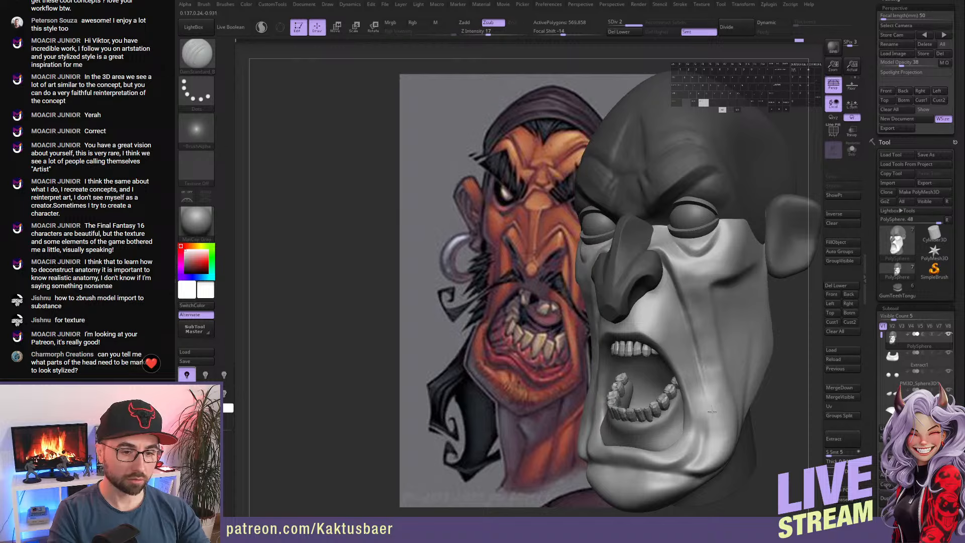
left_click_drag(694, 348, 713, 394)
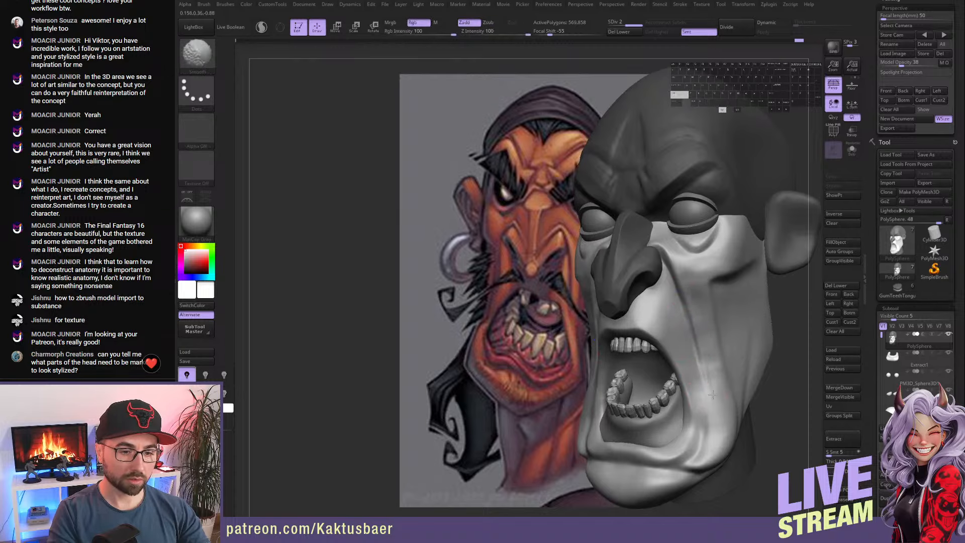
mouse_move(714, 396)
right_mouse_down()
mouse_move(719, 372)
mouse_move(676, 303)
mouse_move(690, 325)
mouse_move(681, 318)
right_mouse_up()
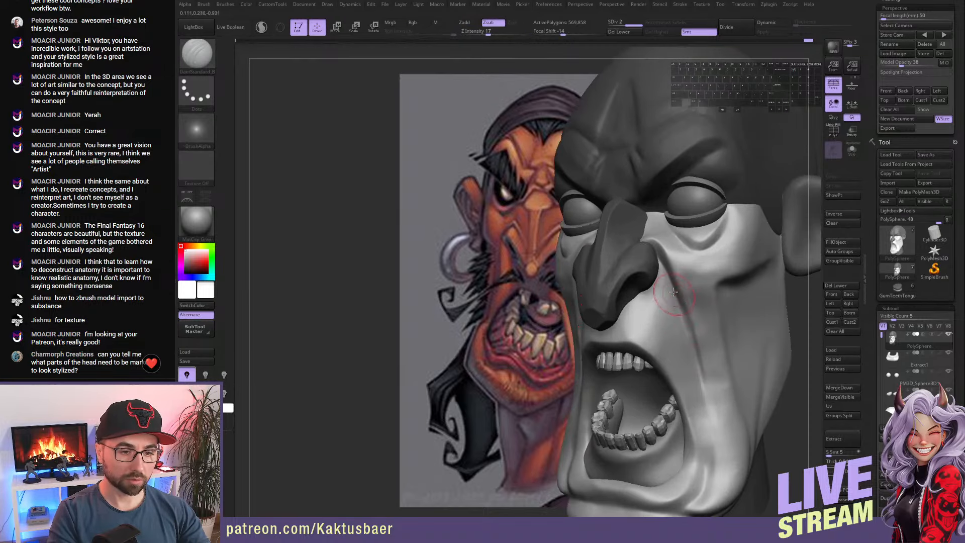
mouse_move(664, 292)
left_mouse_down()
mouse_move(686, 321)
mouse_move(711, 415)
mouse_move(699, 365)
left_mouse_up()
right_click_drag(700, 366, 728, 305, "alt")
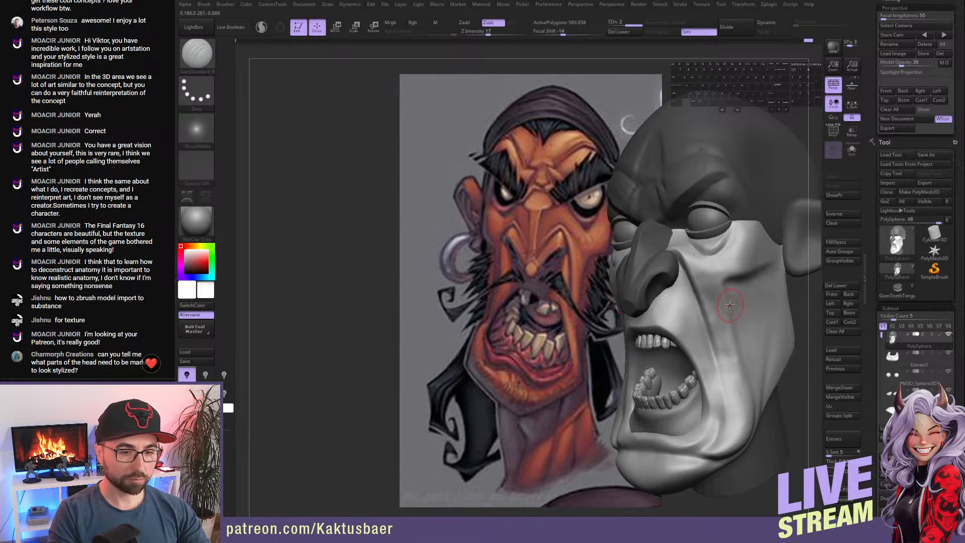
- Build up the side of the cheek below the cheekbone with ClayBuildup and smooth it toward the jaw
key("b")
key("c")
key("b")
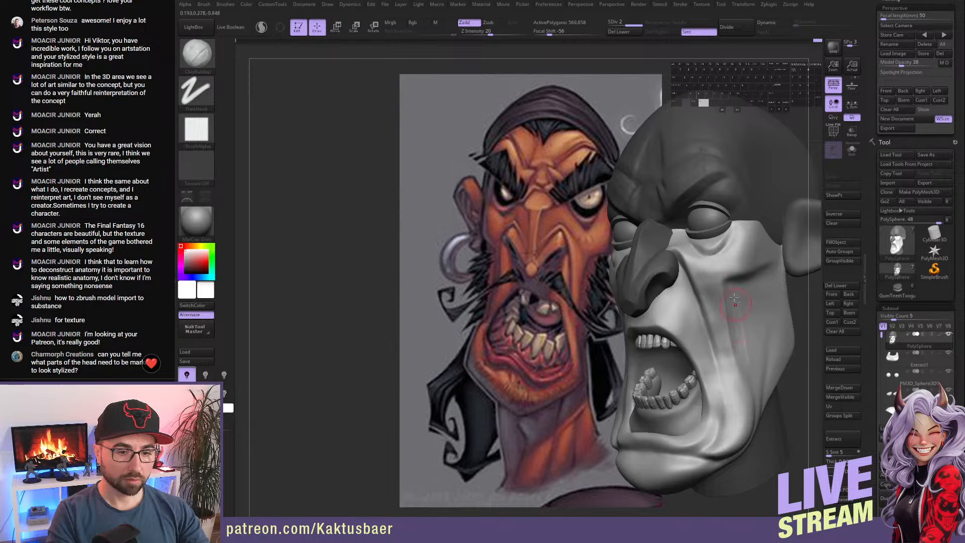
key("shift")
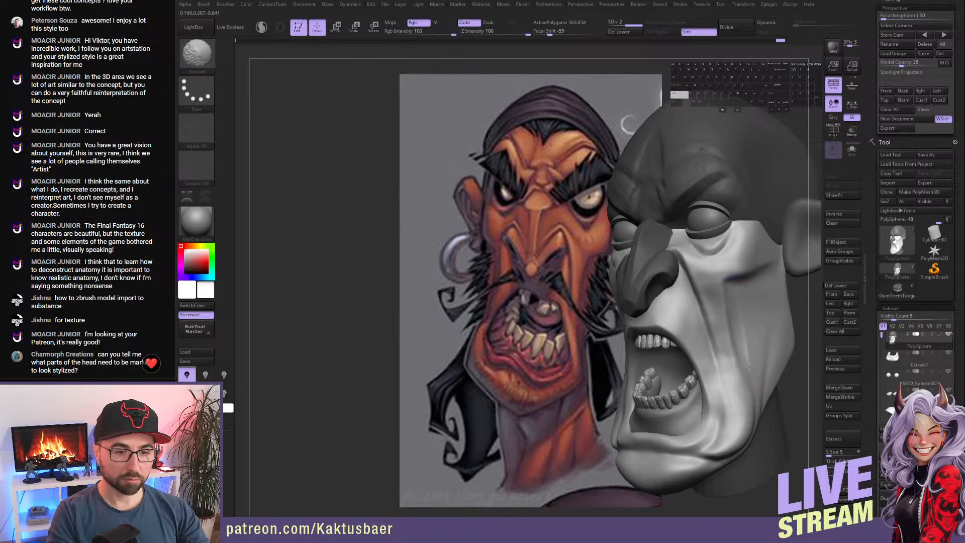
left_click_drag(749, 367, 749, 345, "shift")
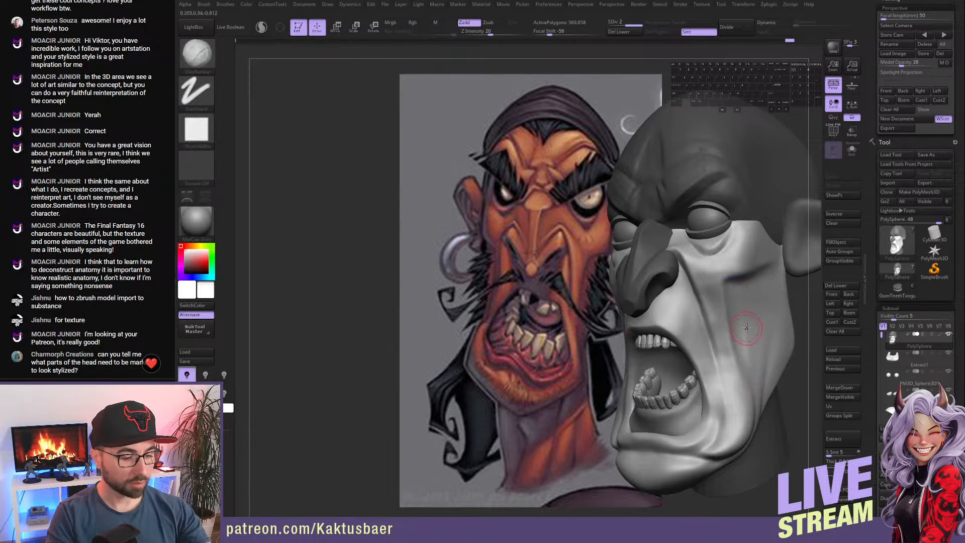
- Flatten the cheek plane beside the mouth fold with TrimDynamic and smooth the surface
key("b")
key("t")
key("d")
right_click_drag(750, 330, 740, 318)
mouse_move(739, 318)
left_mouse_down()
mouse_move(740, 298)
mouse_move(749, 347)
mouse_move(733, 339)
left_mouse_up()
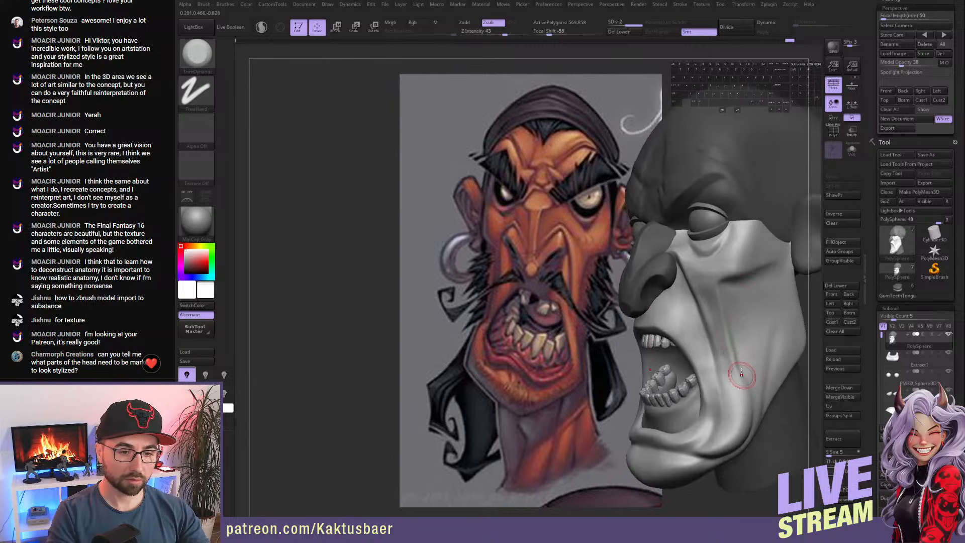
left_click_drag(741, 375, 741, 347, "shift")
mouse_move(742, 352)
right_mouse_down("alt")
mouse_move(743, 321)
mouse_move(781, 322)
mouse_move(741, 321)
mouse_move(711, 302)
right_mouse_up("alt")
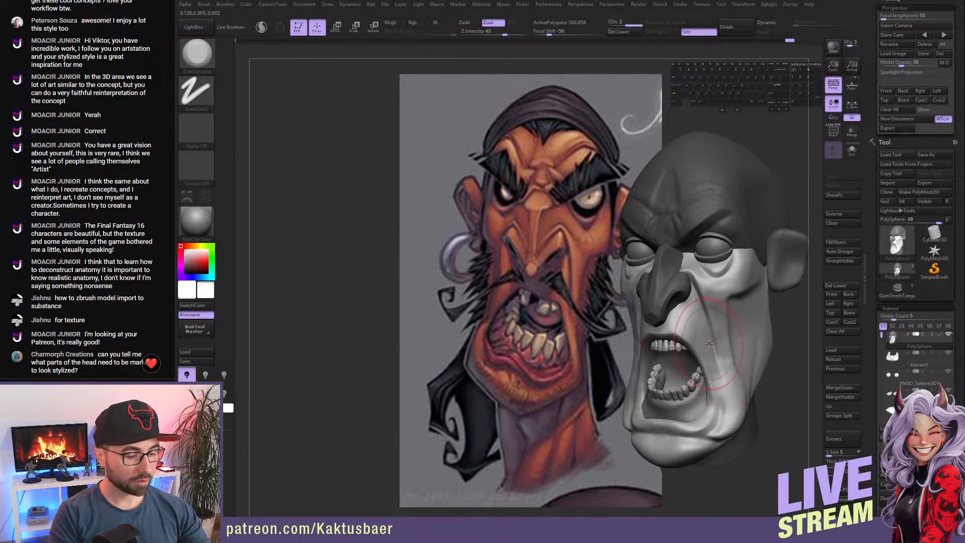
- Reshape the cheek beside the open mouth with a resized Move brush, undoing the first oversized pull
key("b")
key("m")
key("v")
left_click_drag(718, 383, 742, 381)
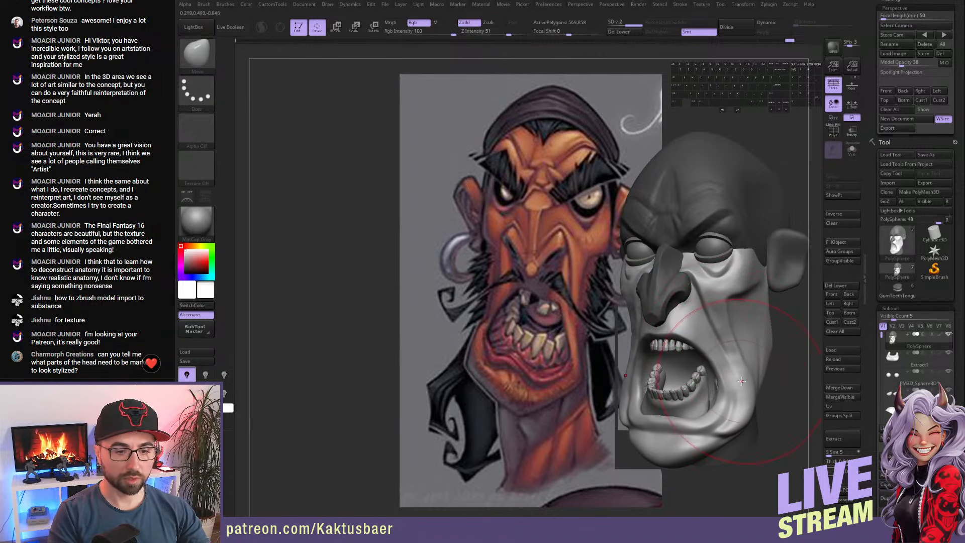
key("ctrl+z")
key("s")
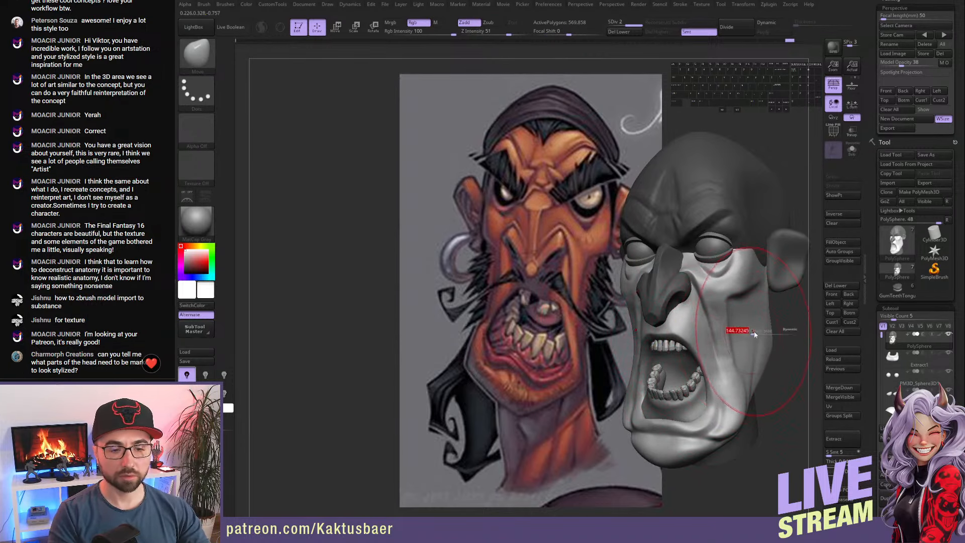
right_click_drag(738, 331, 739, 323, "alt")
key("s")
left_click_drag(731, 318, 716, 319)
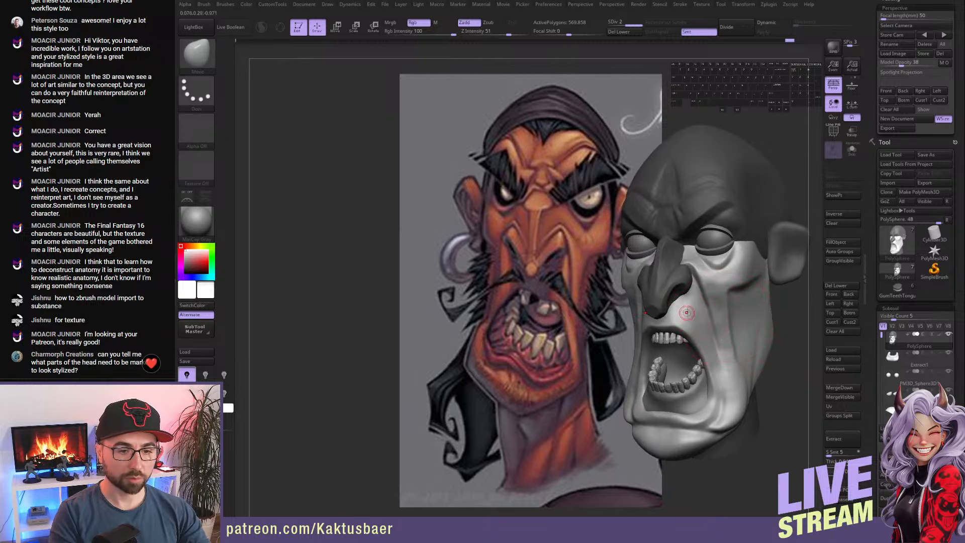
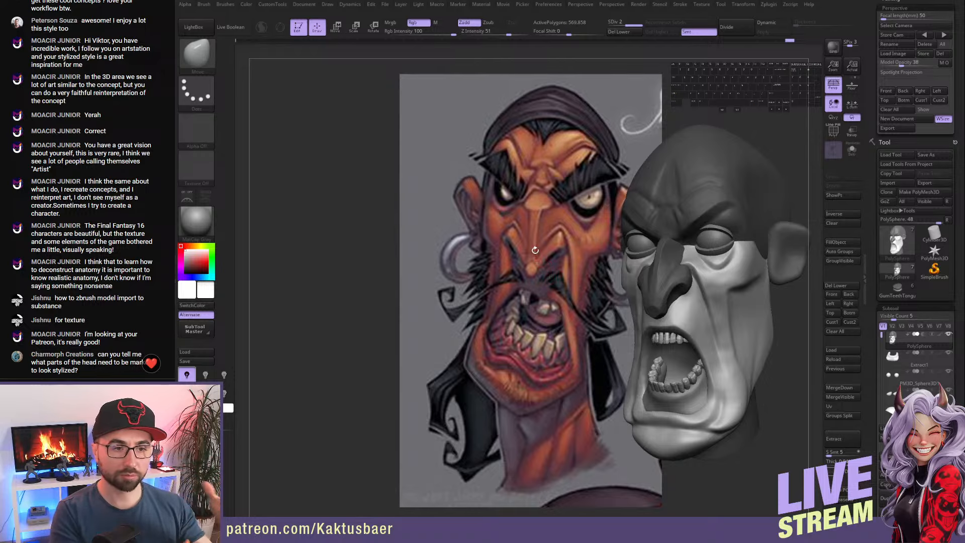
- Mask the whole head except the ear so that only the ear can be sculpted
mouse_move(716, 259)
right_mouse_down("alt")
mouse_move(682, 276)
mouse_move(685, 255)
mouse_move(656, 296)
mouse_move(648, 285)
right_mouse_up("alt")
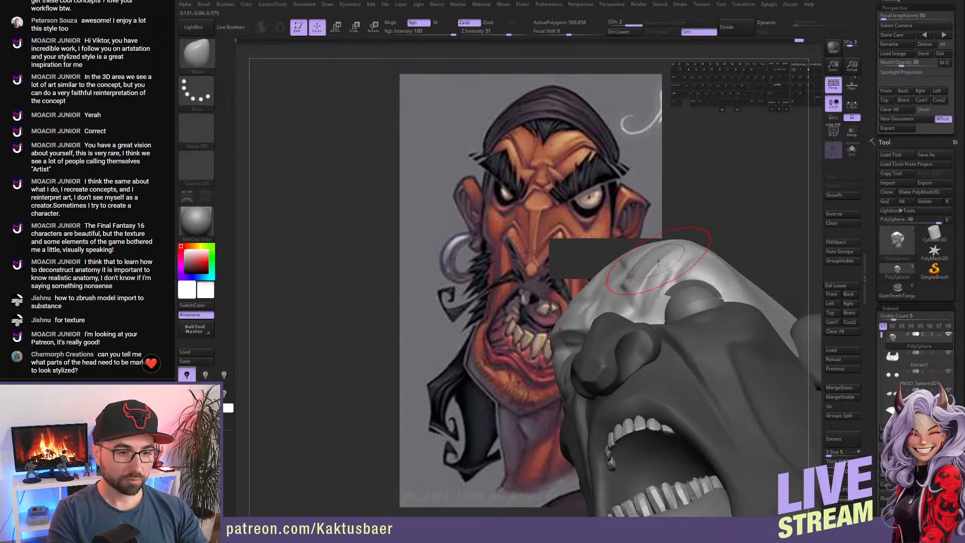
right_click_drag(659, 262, 653, 327)
mouse_move(694, 299)
right_mouse_down("alt")
mouse_move(608, 302)
mouse_move(639, 301)
mouse_move(641, 329)
mouse_move(703, 304)
mouse_move(719, 267)
mouse_move(716, 280)
right_mouse_up("alt")
key("w")
left_click(716, 275, "ctrl")
key("q")
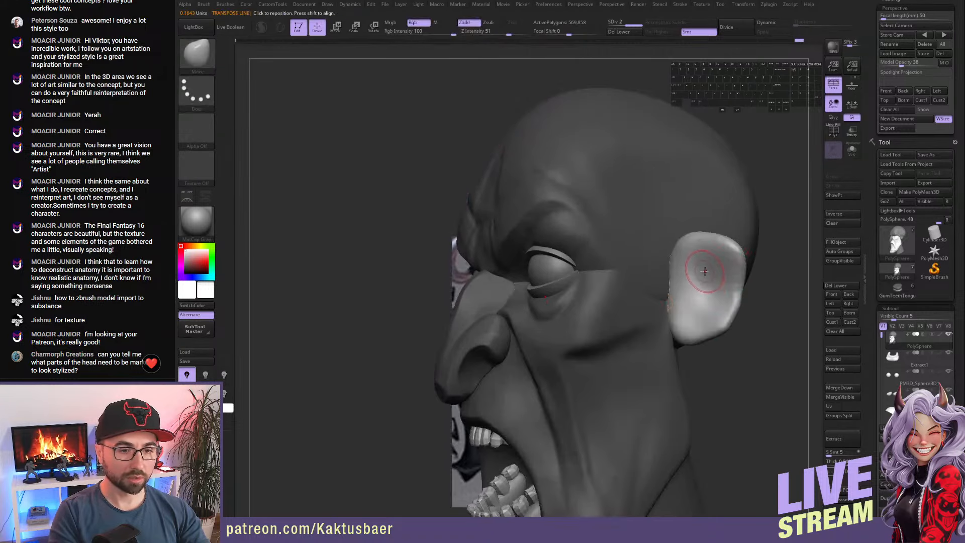
- Carve the inner groove of the ear's rim and the ear hollow with DamStandard strokes
key("b")
key("c")
key("b")
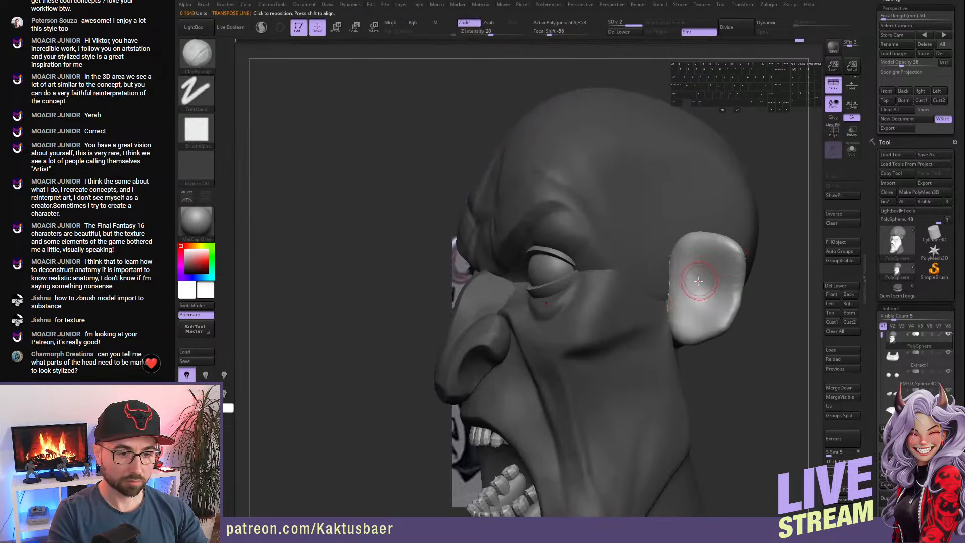
key("b")
key("d")
key("s")
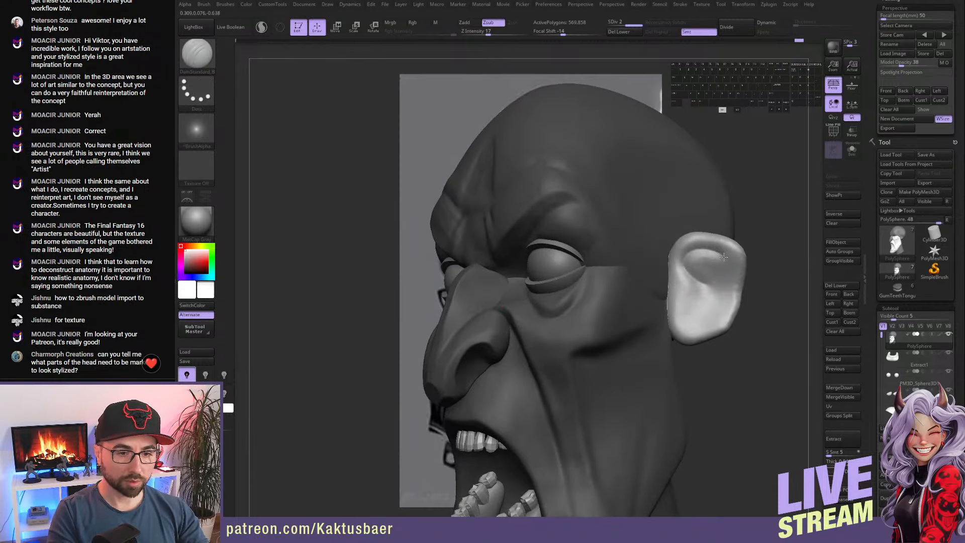
left_click_drag(701, 312, 693, 321)
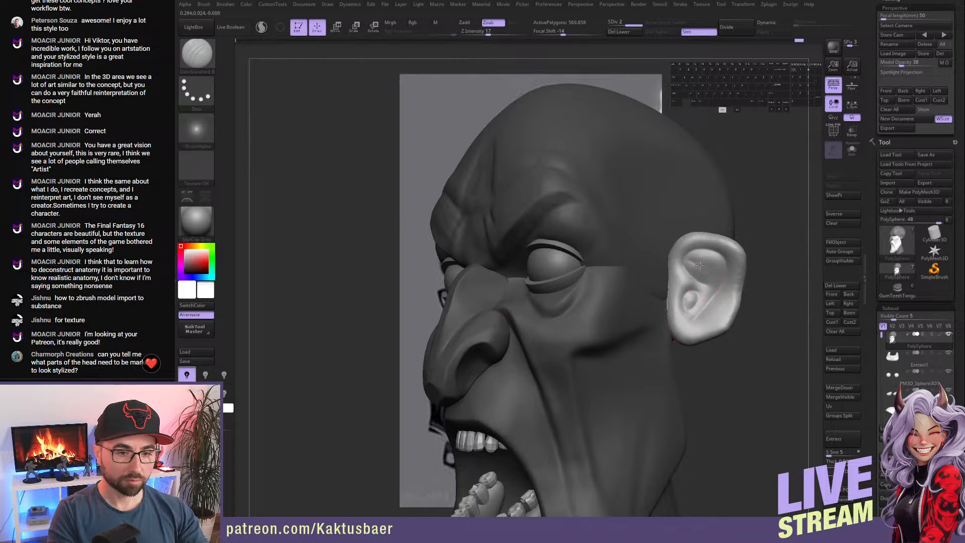
- Deepen the inner hollows of the ear with subtractive ClayBuildup strokes
key("b")
key("c")
key("b")
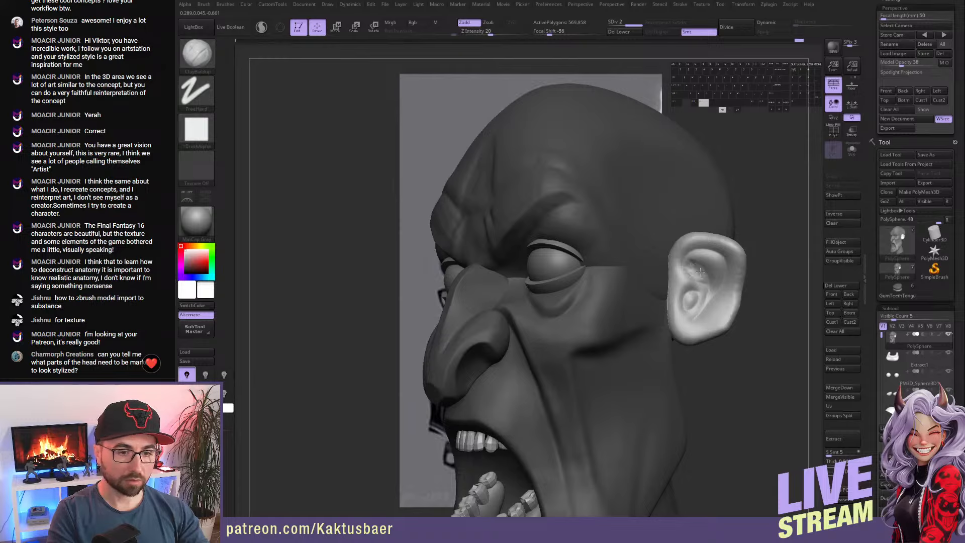
mouse_move(697, 306)
left_mouse_down("alt")
mouse_move(691, 297)
mouse_move(695, 308)
left_mouse_up("alt")
mouse_move(695, 308)
right_mouse_down()
mouse_move(598, 290)
mouse_move(696, 271)
right_mouse_up()
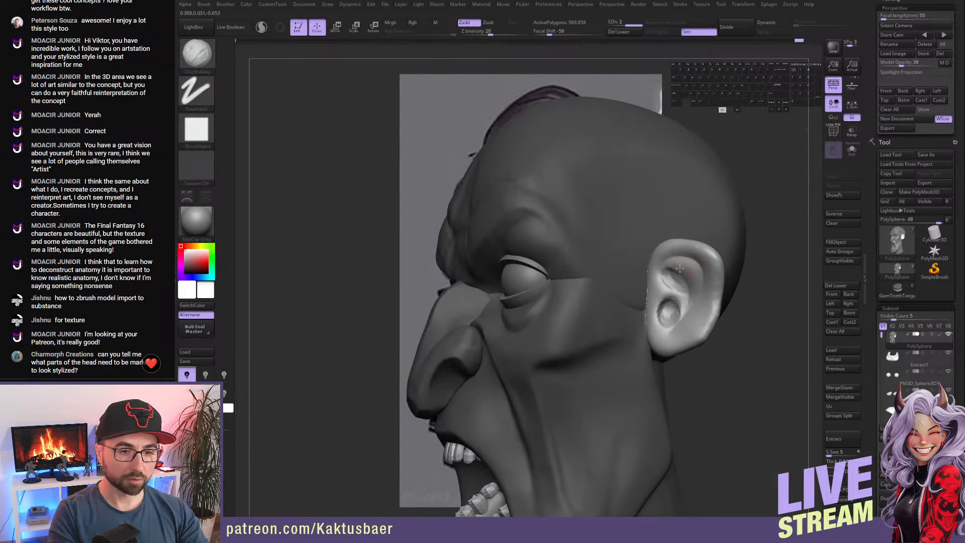
- Build up the curved inner ridge of the ear with ClayBuildup strokes
left_click_drag(680, 268, 696, 308)
right_click_drag(673, 299, 687, 282)
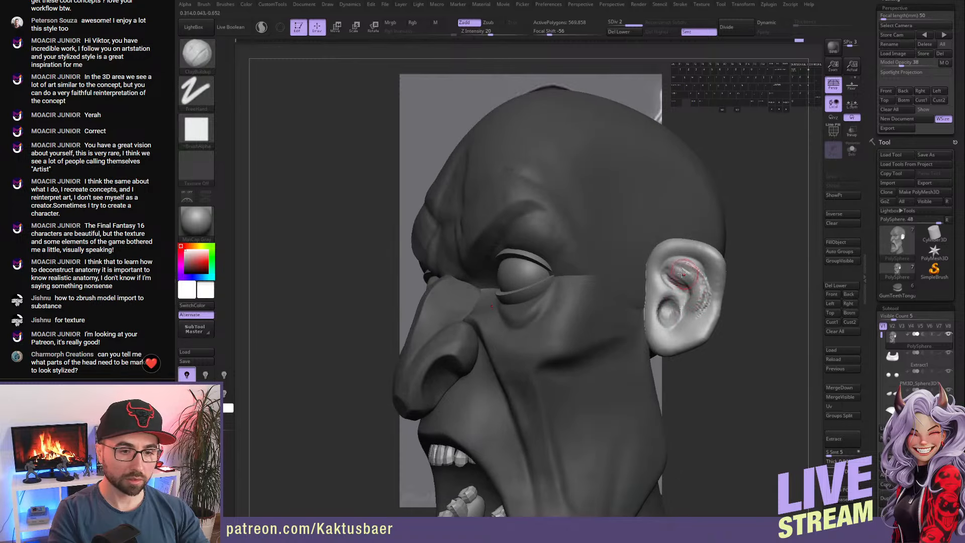
mouse_move(679, 271)
left_mouse_down()
mouse_move(694, 289)
mouse_move(698, 268)
mouse_move(684, 260)
left_mouse_up()
mouse_move(679, 263)
left_mouse_down()
mouse_move(673, 268)
mouse_move(684, 281)
left_mouse_up()
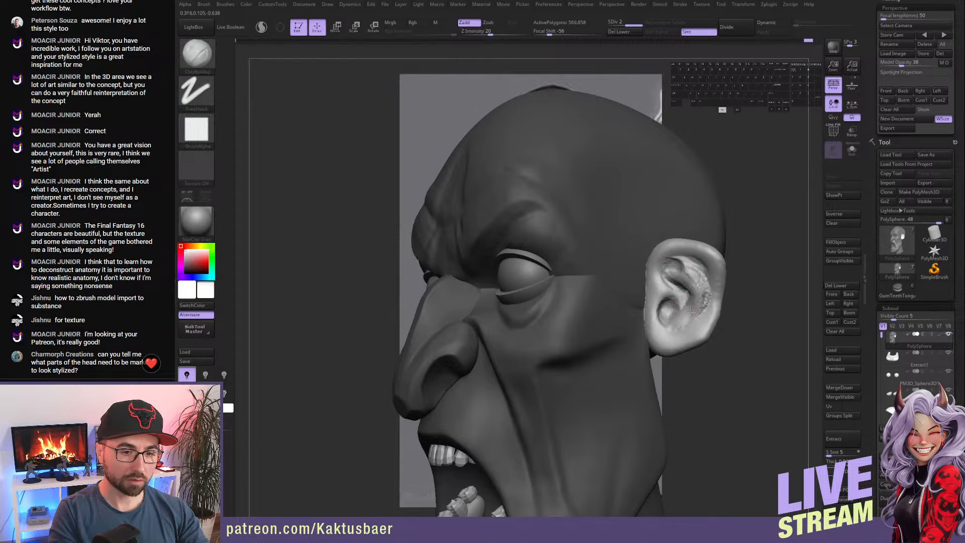
- Carve around the small flap at the front of the ear opening and shift its shape with the Move brush
right_click_drag(665, 304, 656, 315)
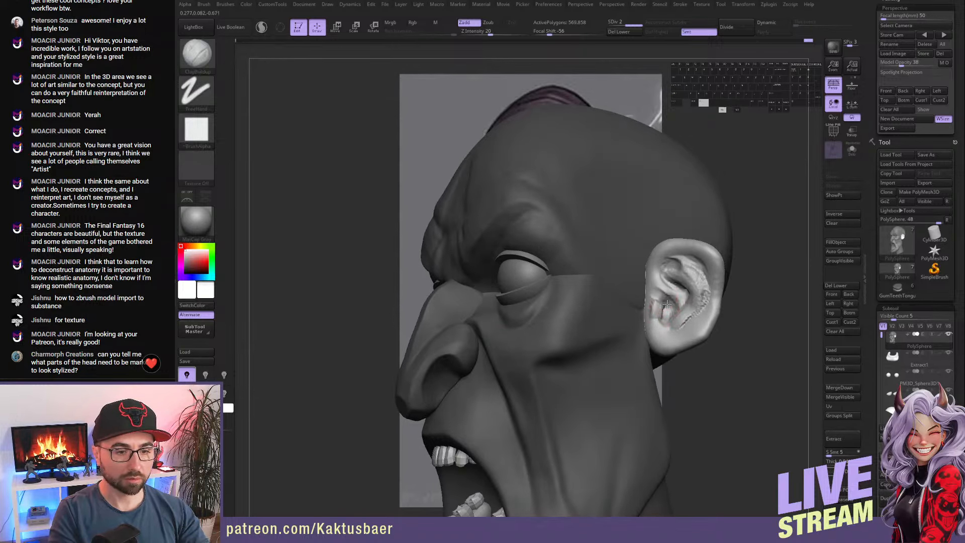
mouse_move(668, 302)
left_mouse_down("alt")
mouse_move(675, 292)
mouse_move(681, 298)
mouse_move(659, 292)
mouse_move(659, 307)
left_mouse_up("alt")
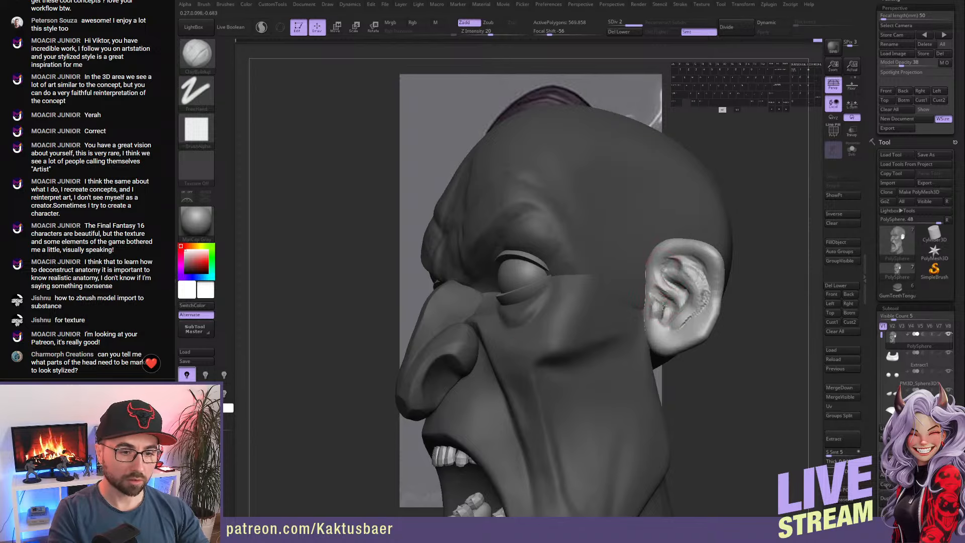
key("5")
right_click_drag(661, 309, 671, 306)
left_click_drag(663, 303, 666, 302)
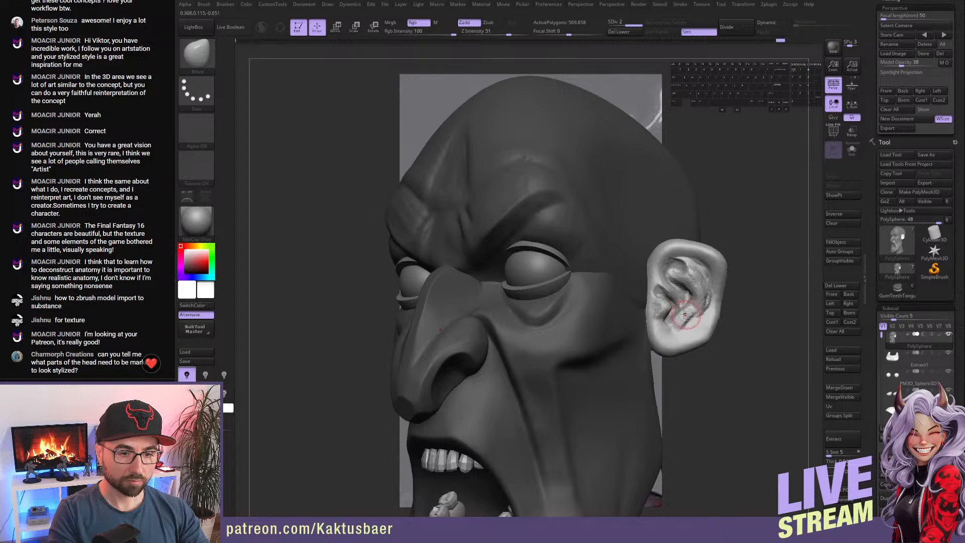
right_click_drag(677, 322, 664, 324)
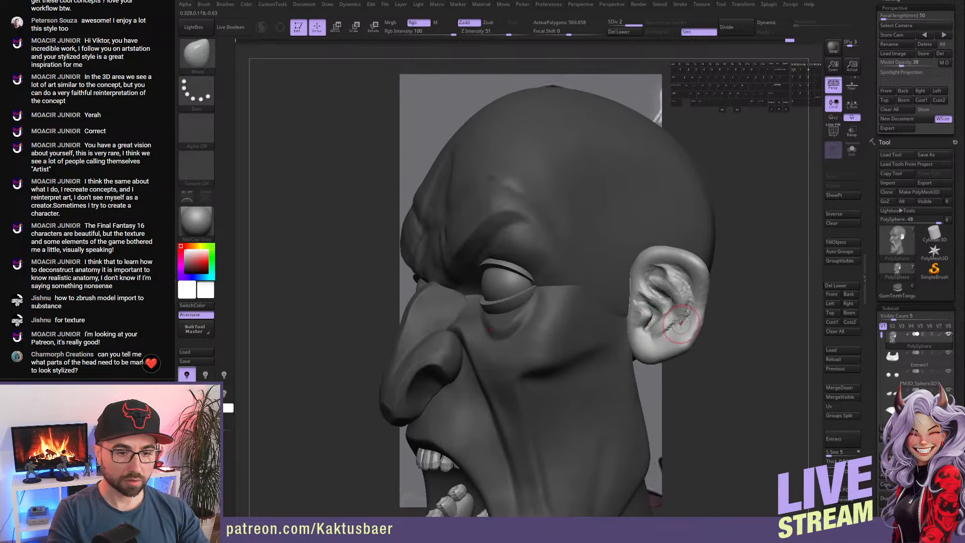
- Define the groove between the ear's inner ridge and its outer rim with long DamStandard strokes
key("4")
mouse_move(688, 280)
left_mouse_down()
mouse_move(694, 300)
mouse_move(678, 327)
left_mouse_up()
left_click_drag(688, 278, 682, 323)
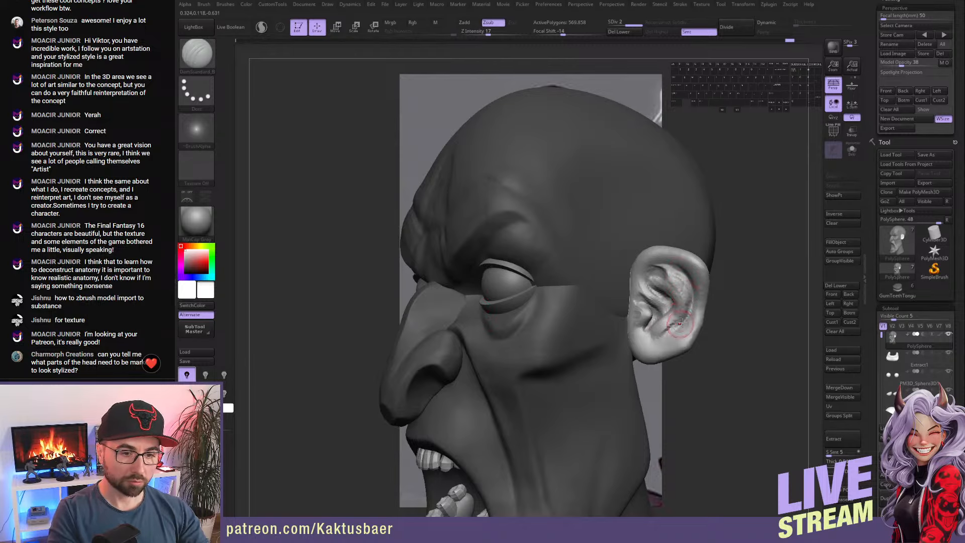
- Smooth the inner ridges and hollows of the ear down to the front of the ear opening
right_click_drag(679, 301, 659, 318, "alt")
left_click_drag(677, 304, 650, 280, "shift")
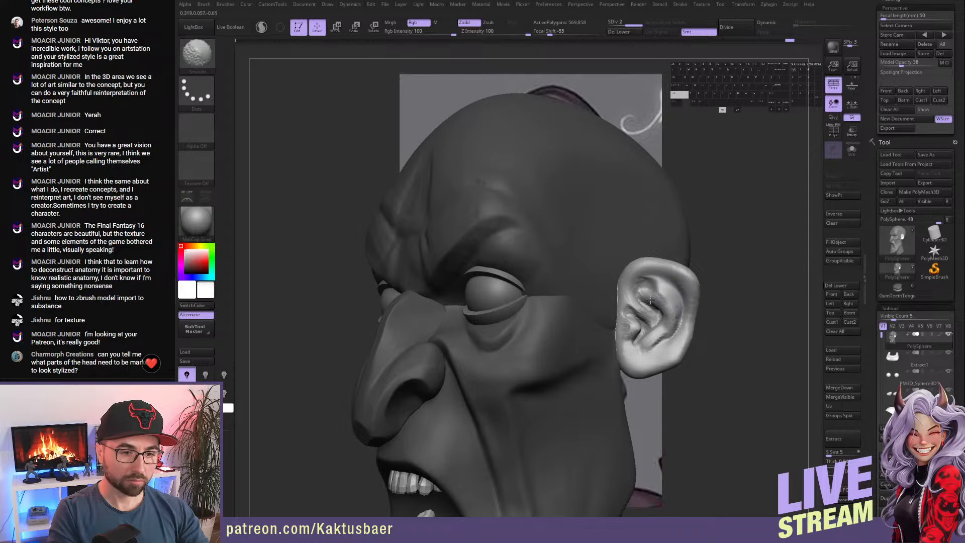
mouse_move(656, 319)
left_mouse_down("shift")
mouse_move(632, 292)
mouse_move(653, 284)
left_mouse_up("shift")
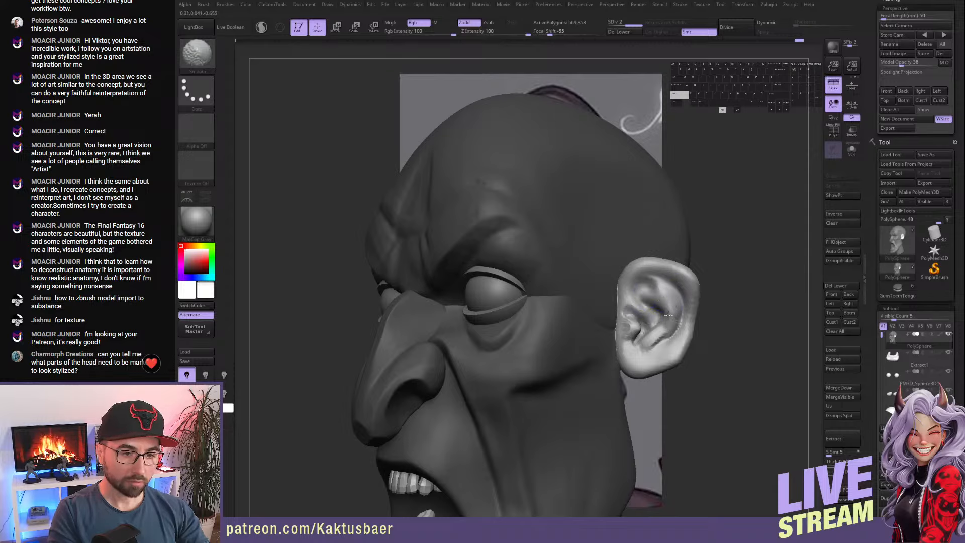
mouse_move(669, 316)
left_mouse_down("shift")
mouse_move(651, 334)
mouse_move(630, 323)
mouse_move(634, 334)
left_mouse_up("shift")
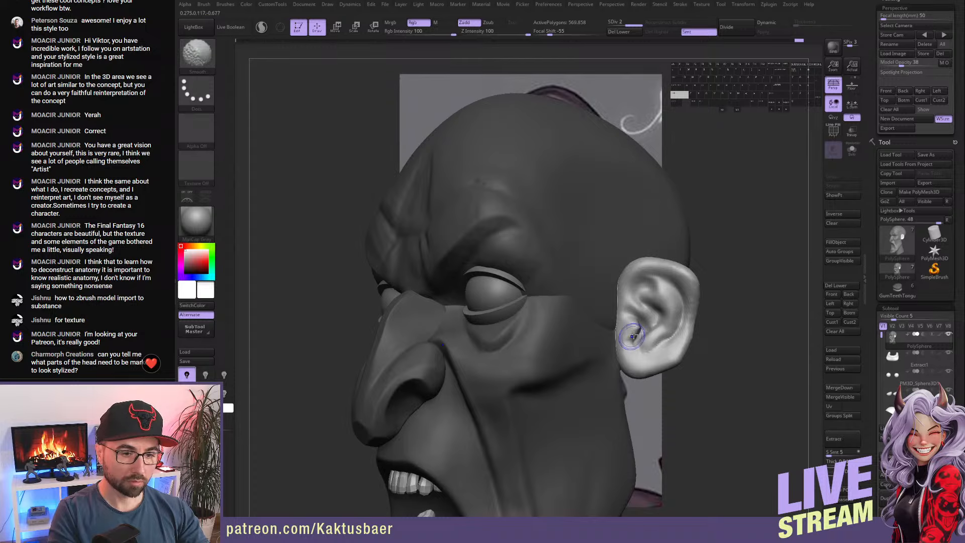
- Adjust the shape of the small flap at the front of the ear opening with the Move brush
key("b")
key("m")
key("v")
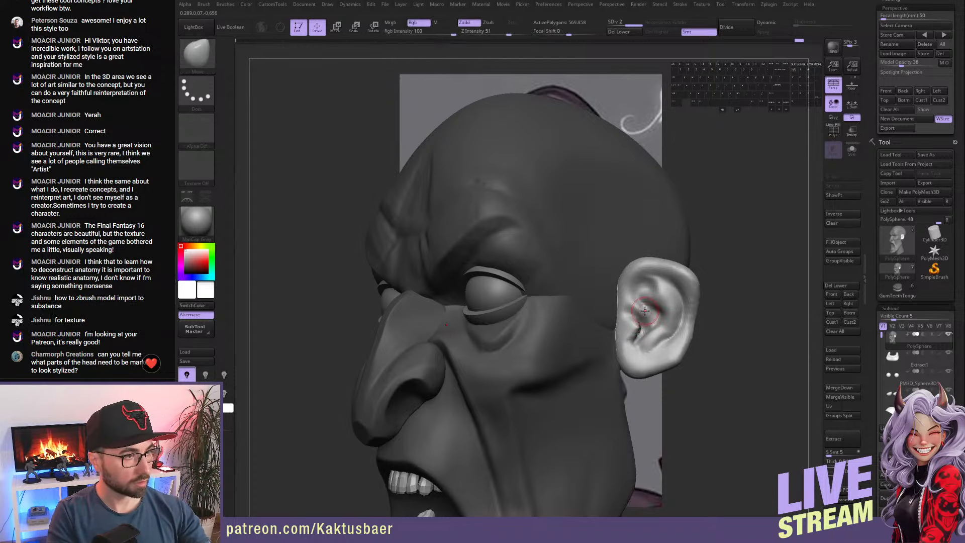
right_click_drag(644, 314, 637, 328)
left_click_drag(632, 340, 635, 333)
mouse_move(637, 332)
right_mouse_down("alt")
mouse_move(676, 324)
mouse_move(664, 315)
mouse_move(637, 318)
right_mouse_up("alt")
- Set the masking stroke to Lasso, mask the inner area of the ear and invert the mask
key("ctrl")
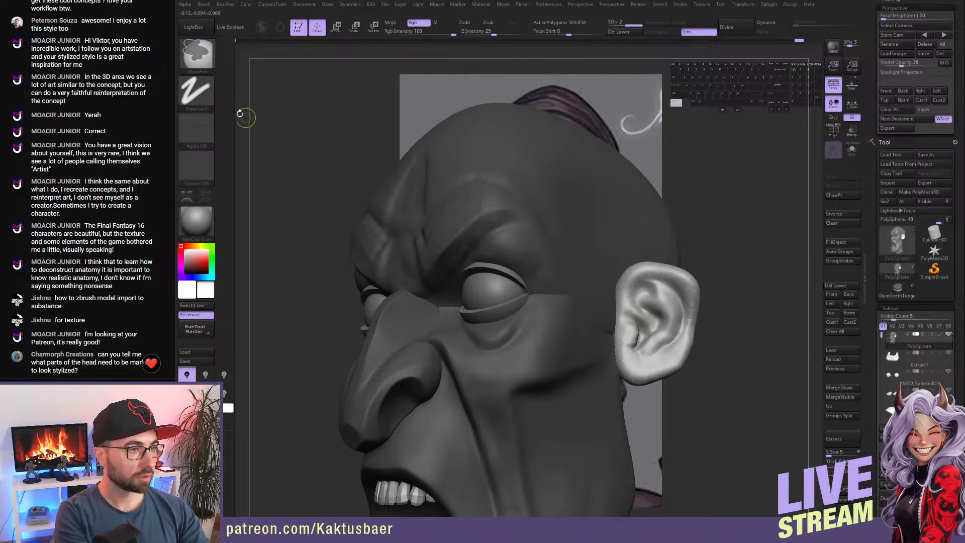
left_click(196, 90)
left_click(307, 119, "ctrl")
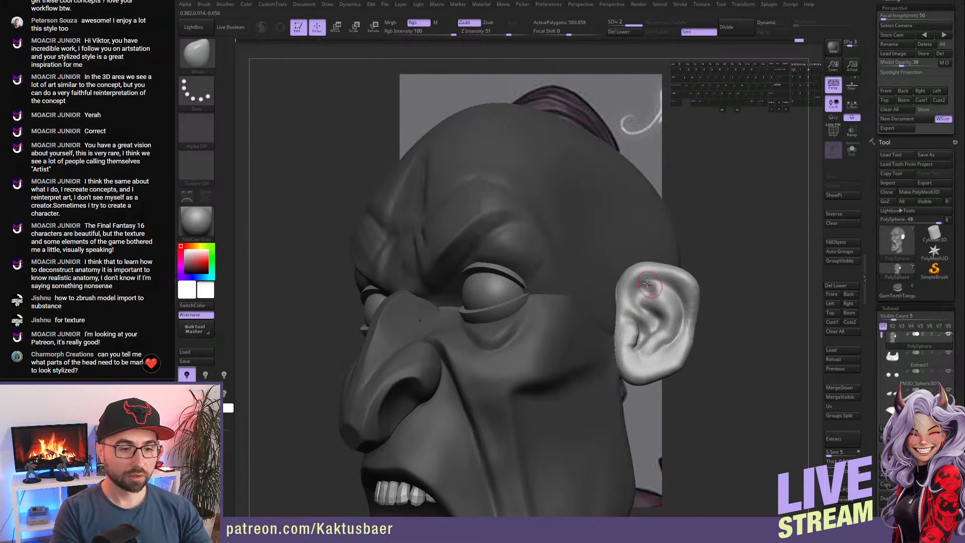
right_click_drag(654, 290, 644, 293)
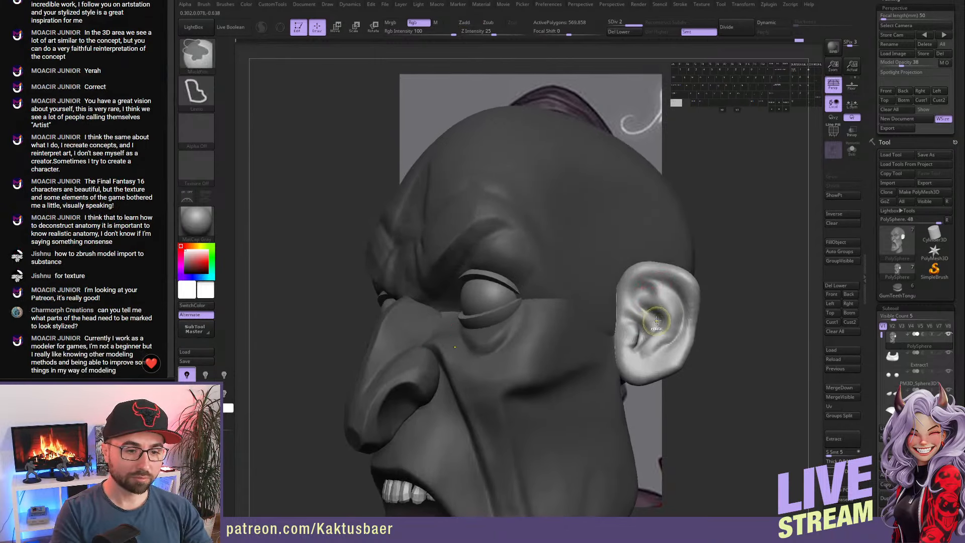
mouse_move(657, 321)
left_mouse_down("ctrl")
mouse_move(643, 297)
mouse_move(666, 285)
mouse_move(677, 306)
mouse_move(654, 352)
mouse_move(630, 341)
mouse_move(643, 299)
mouse_move(654, 325)
left_mouse_up("ctrl")
right_click_drag(664, 298, 653, 320, "alt")
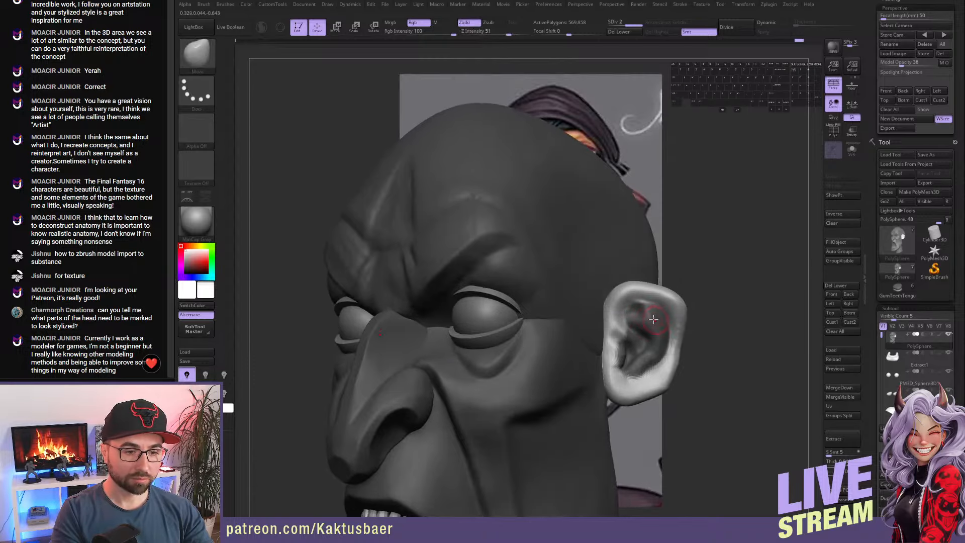
key("ctrl")
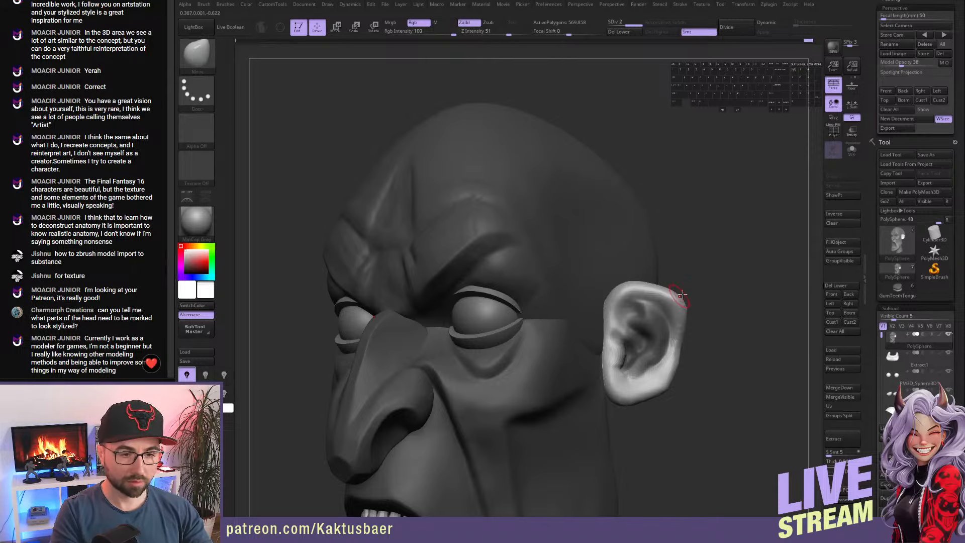
left_click(843, 215)
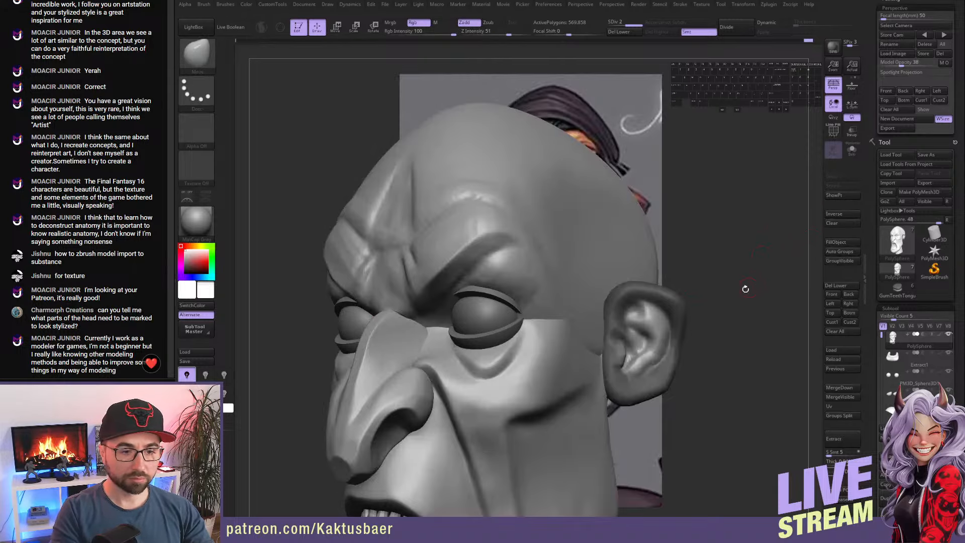
- Mask everything except the inner ear and hide the head so the ears stay isolated with the eyeballs
key("ctrl")
right_click(642, 320)
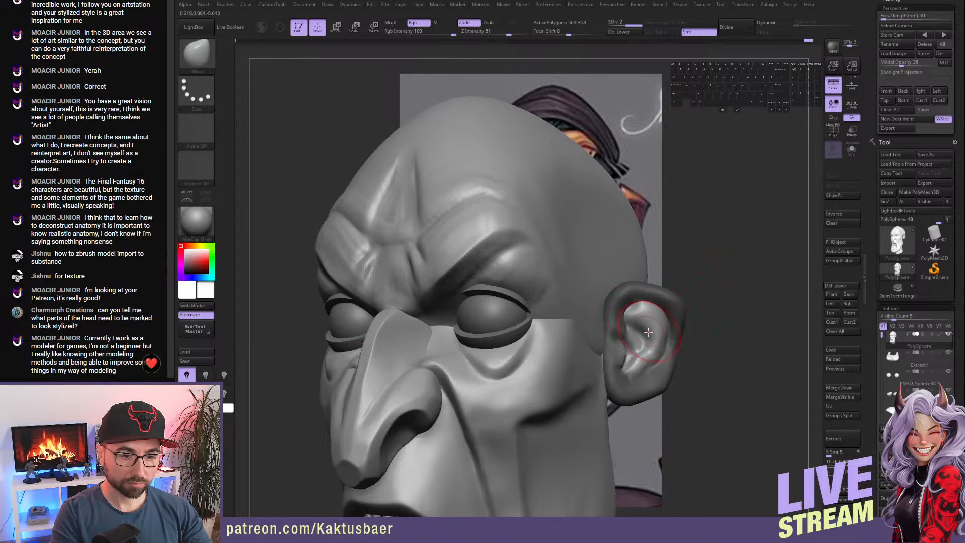
key("w")
left_click(631, 284, "ctrl")
key("q")
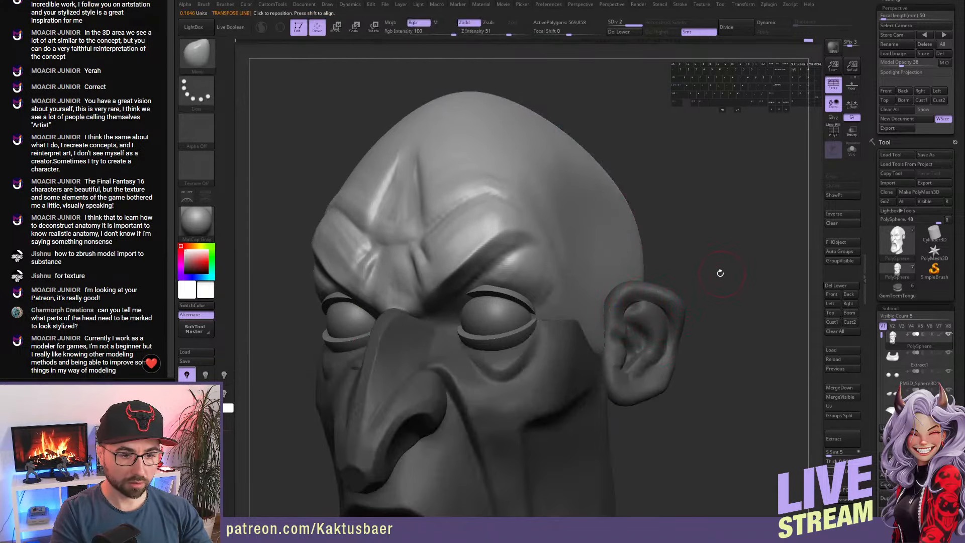
mouse_move(694, 290)
left_mouse_down("ctrl")
mouse_move(702, 298)
mouse_move(679, 322)
mouse_move(647, 315)
mouse_move(642, 326)
left_mouse_up("ctrl")
left_click(666, 321, "ctrl+shift")
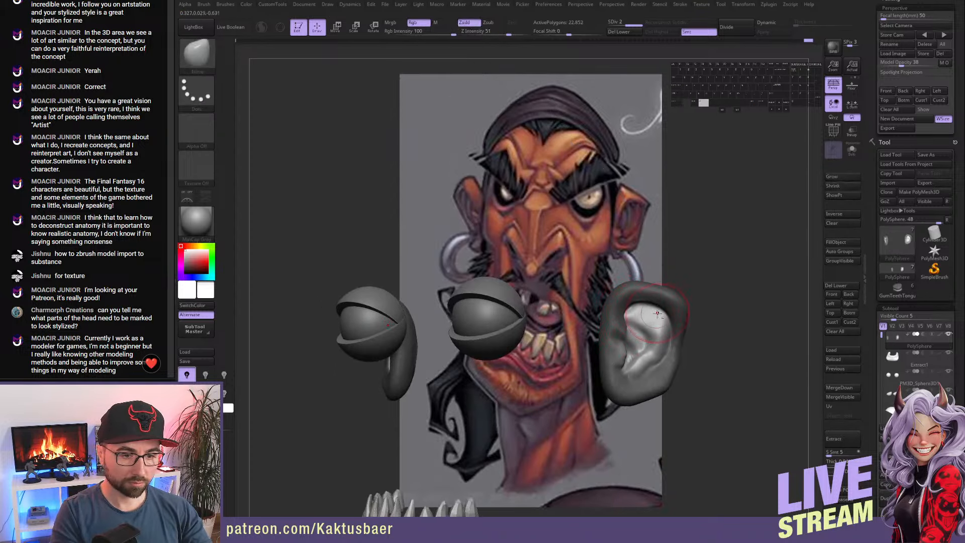
- Carve the hollow beside the ear's inner ridge with ClayBuildup and smooth the area above the ear opening
mouse_move(644, 320)
right_mouse_down()
mouse_move(667, 319)
mouse_move(657, 308)
mouse_move(672, 329)
right_mouse_up()
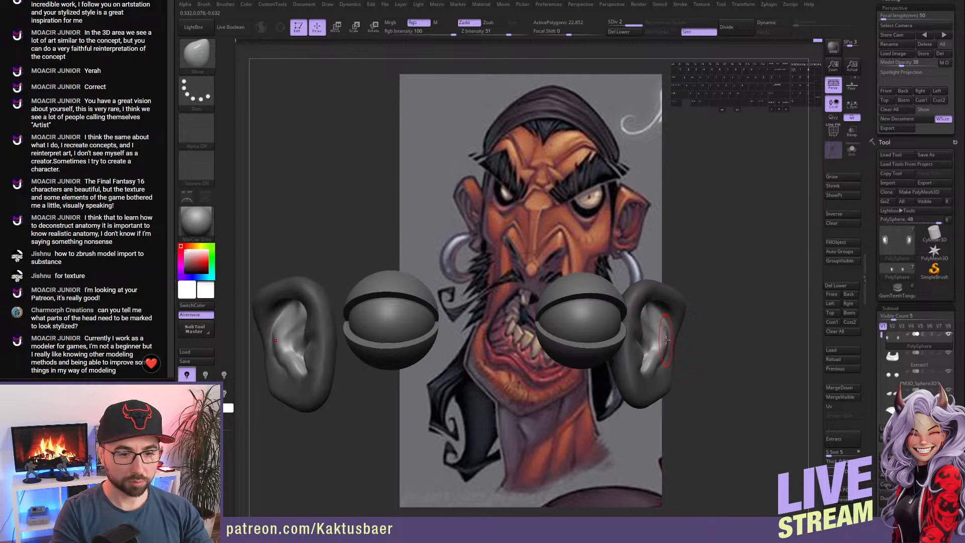
right_click_drag(667, 338, 651, 325)
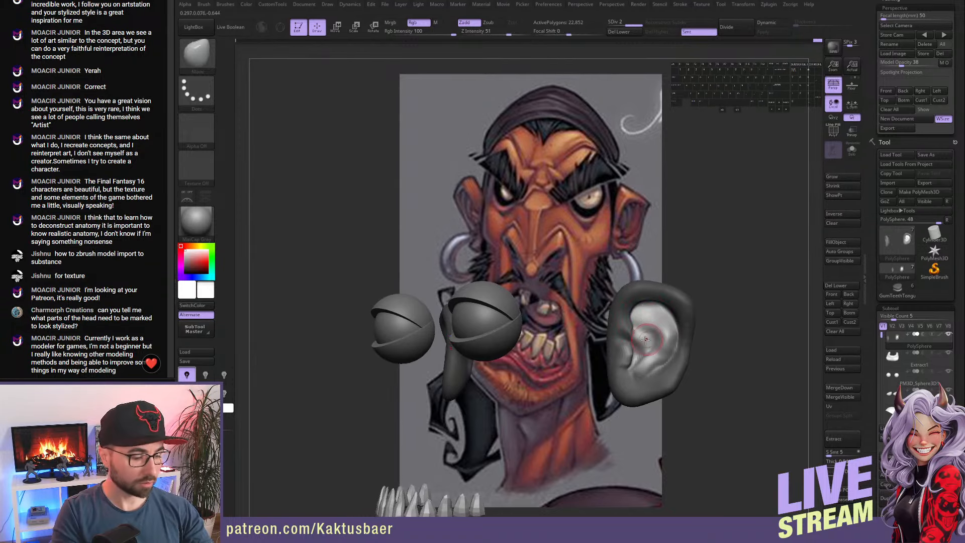
key("b")
key("c")
key("b")
key("shift")
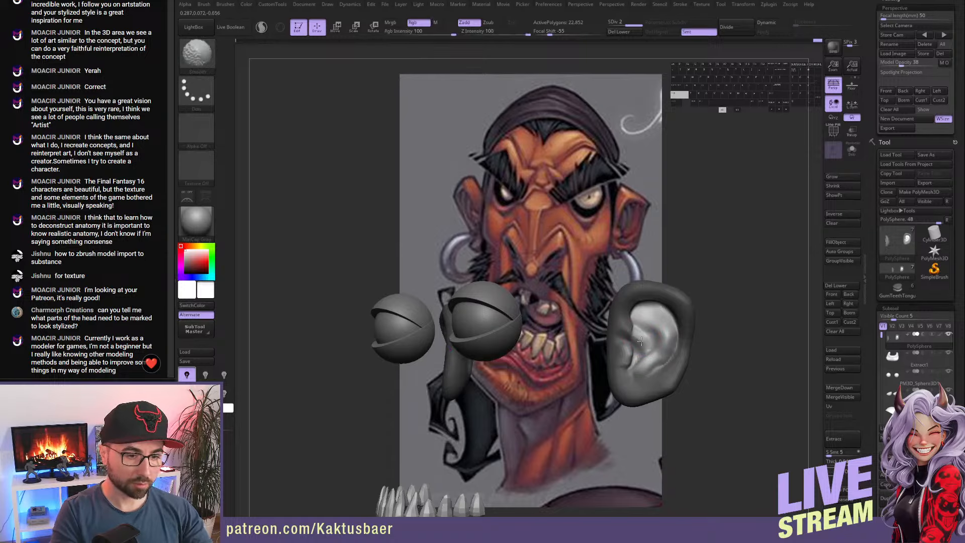
left_click_drag(629, 328, 633, 329, "shift")
mouse_move(640, 330)
left_mouse_down("alt")
mouse_move(654, 327)
mouse_move(646, 334)
left_mouse_up("alt")
- Define the start of the inner ridge above the ear opening with DamStandard and ClayBuildup, and smooth around it
key("b")
key("d")
key("s")
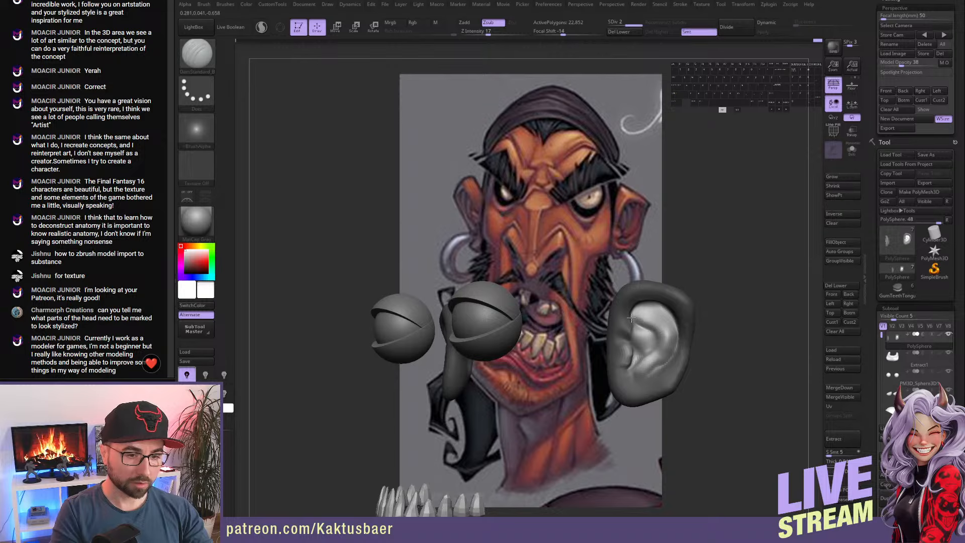
key("b")
key("c")
key("b")
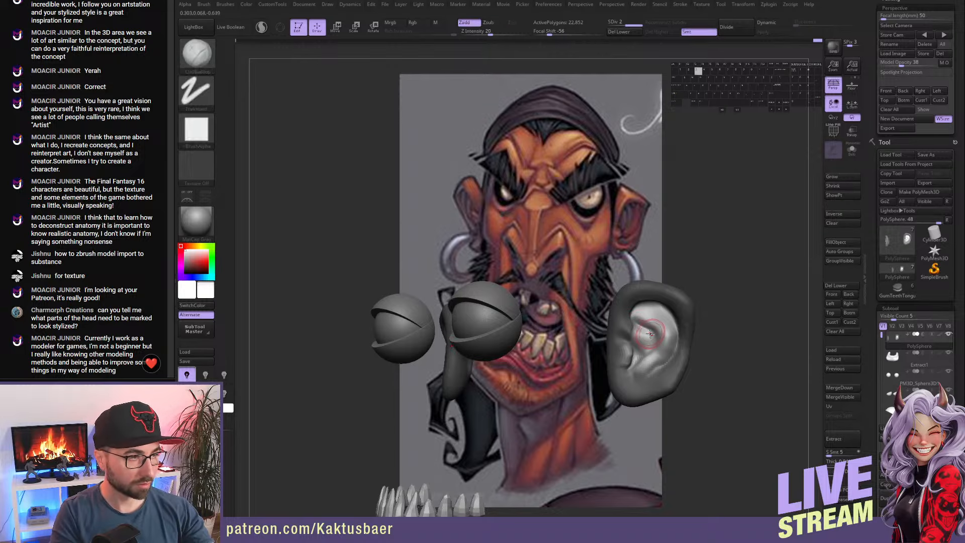
key("s")
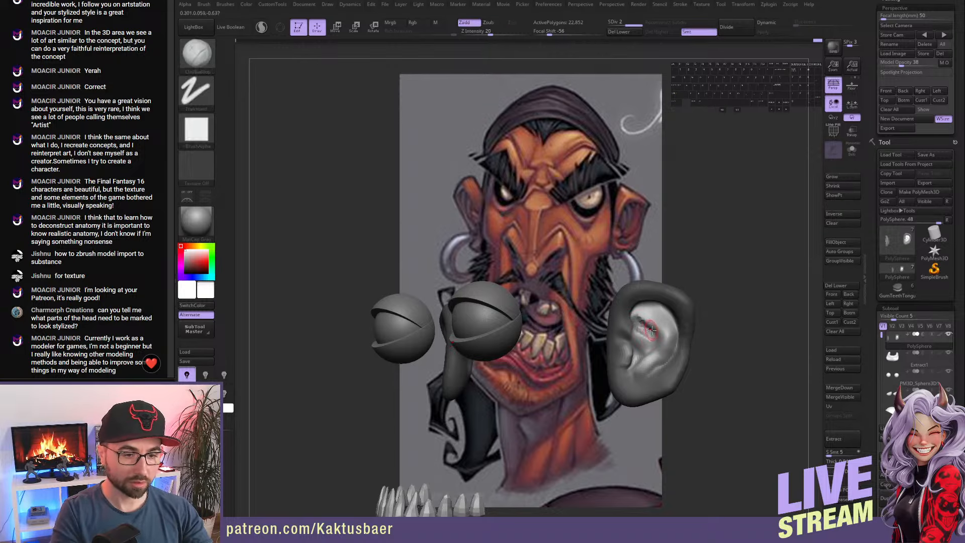
key("shift")
left_click_drag(652, 338, 643, 340, "shift")
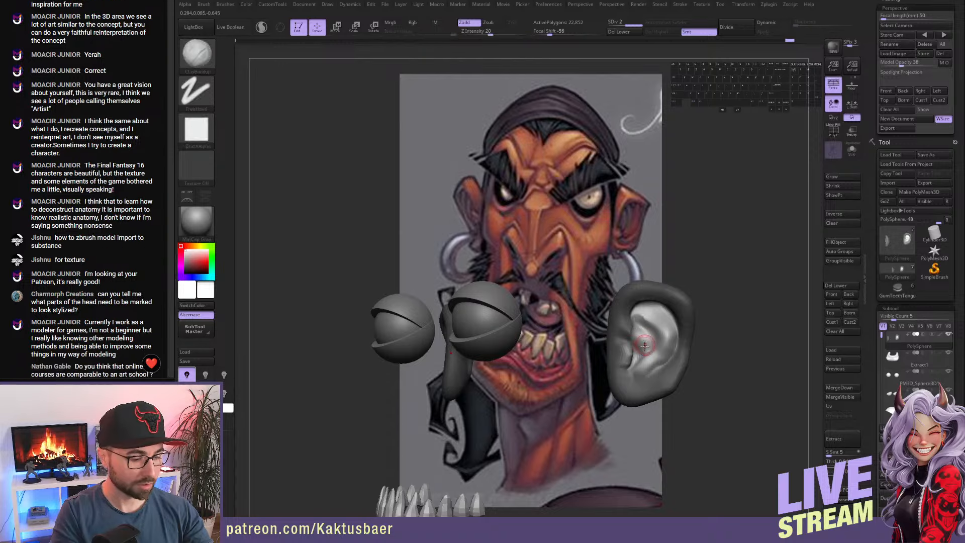
- Reshape the depth and curve of the unmasked inner ear with the Move brush, working from several angles
key("b")
key("m")
key("v")
right_click_drag(646, 349, 635, 346)
key("s")
left_click_drag(635, 345, 643, 346)
mouse_move(646, 330)
right_mouse_down()
mouse_move(651, 316)
mouse_move(640, 310)
mouse_move(654, 309)
mouse_move(704, 335)
right_mouse_up()
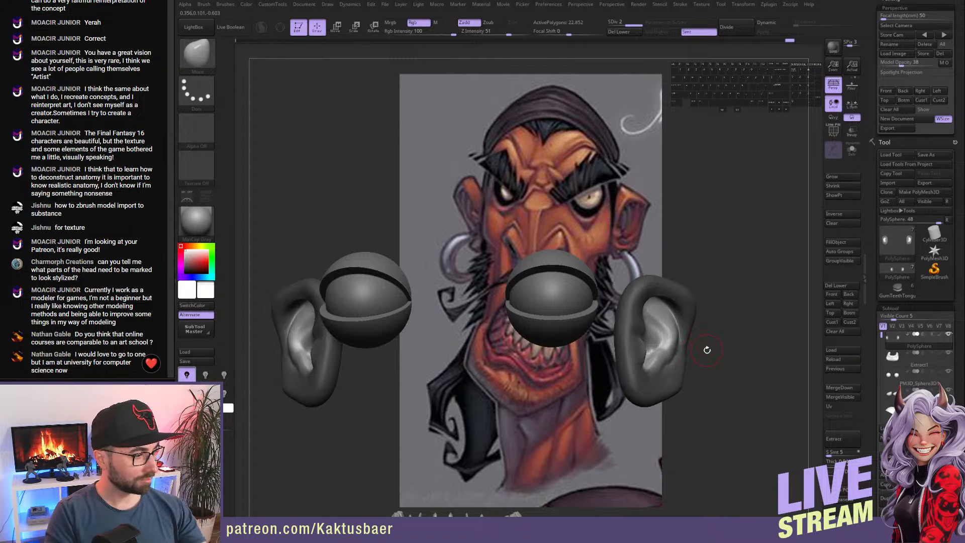
left_click_drag(713, 340, 659, 341)
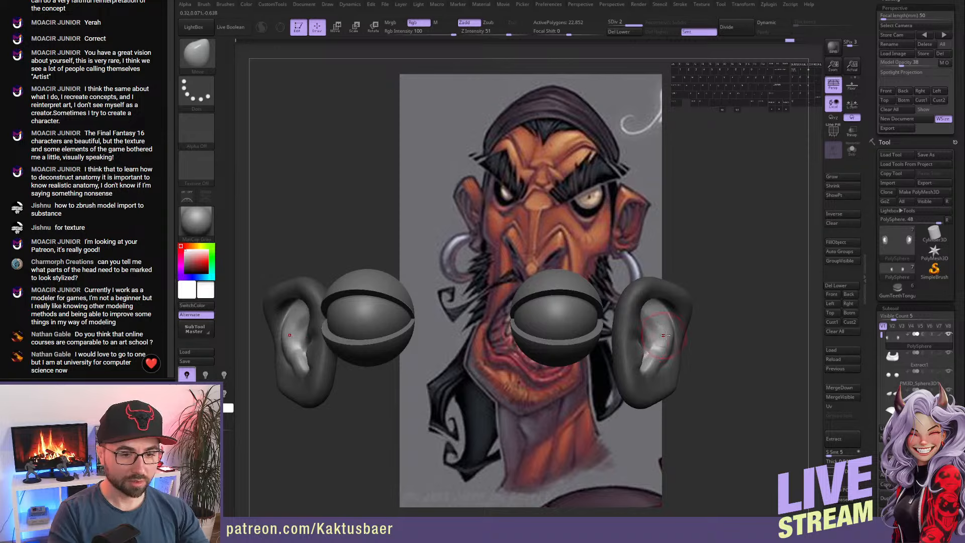
right_click_drag(666, 336, 672, 340)
mouse_move(662, 334)
left_mouse_down()
mouse_move(667, 344)
mouse_move(645, 337)
left_mouse_up()
mouse_move(646, 337)
right_mouse_down()
mouse_move(606, 327)
mouse_move(637, 320)
right_mouse_up()
- Build up the ridge above the ear opening with ClayBuildup, deepen the hollow beneath it and smooth the transition
key("b")
key("c")
key("b")
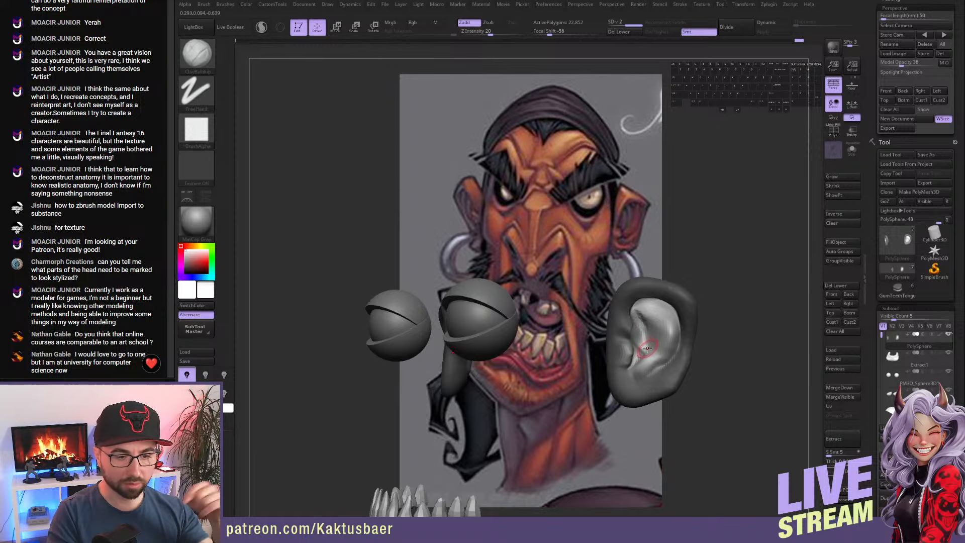
right_click_drag(646, 343, 632, 333)
left_click_drag(631, 329, 642, 345)
left_click_drag(637, 339, 645, 353, "alt")
left_click_drag(645, 347, 656, 338, "shift")
- Carve out the upper hollow of the ear under the outer rim and smooth the inner surface
right_click_drag(662, 334, 674, 326)
mouse_move(651, 308)
left_mouse_down("alt")
mouse_move(641, 313)
mouse_move(654, 302)
left_mouse_up("alt")
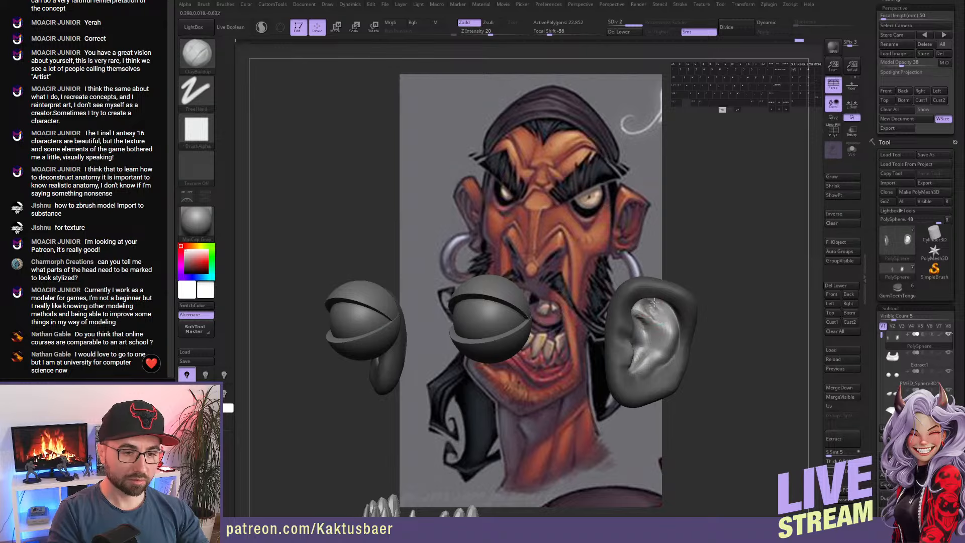
key("shift")
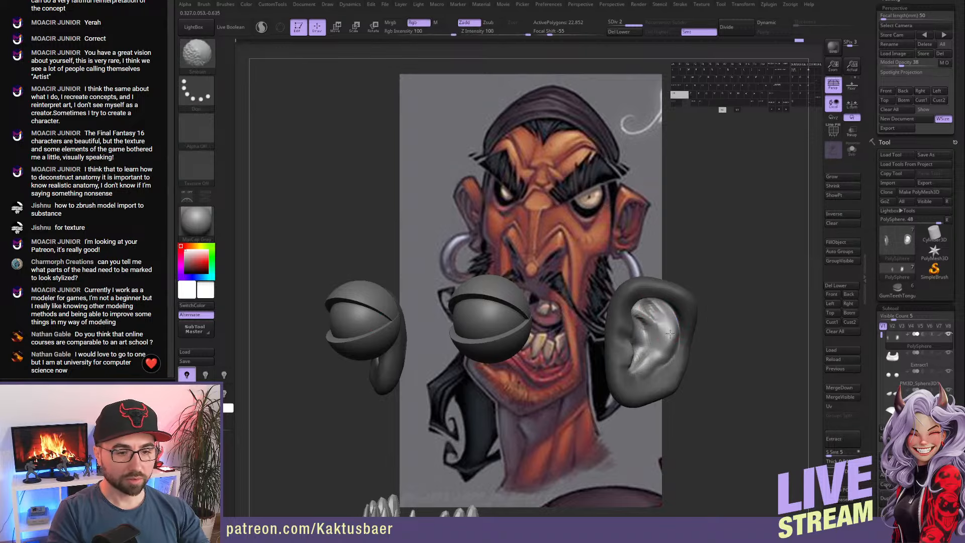
left_click_drag(670, 334, 654, 336, "shift")
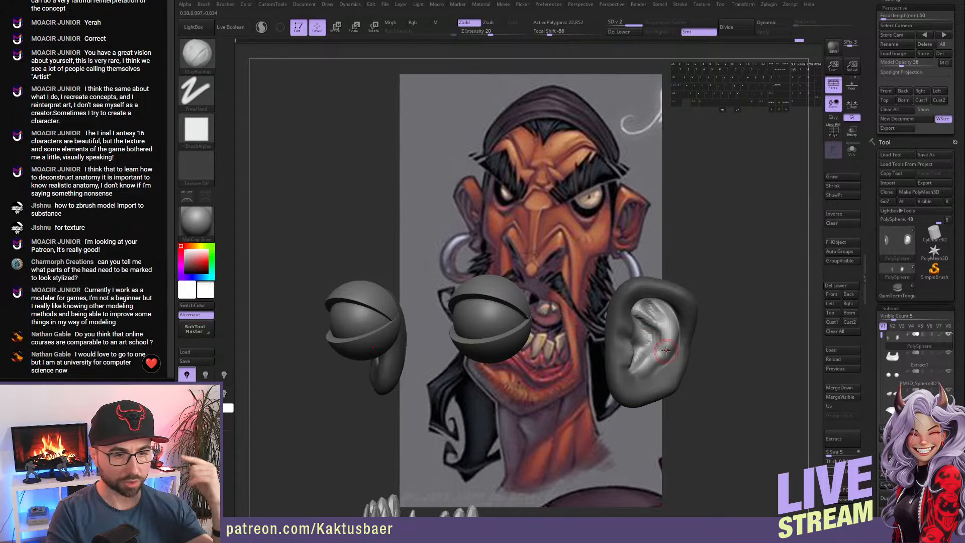
- Clear the mask and reshape the upper outer rim of the ear with the Move brush
mouse_move(665, 323)
right_mouse_down()
mouse_move(686, 320)
mouse_move(663, 305)
mouse_move(693, 318)
mouse_move(660, 314)
mouse_move(653, 299)
mouse_move(618, 308)
right_mouse_up()
left_click(704, 297, "ctrl")
key("b")
key("m")
key("v")
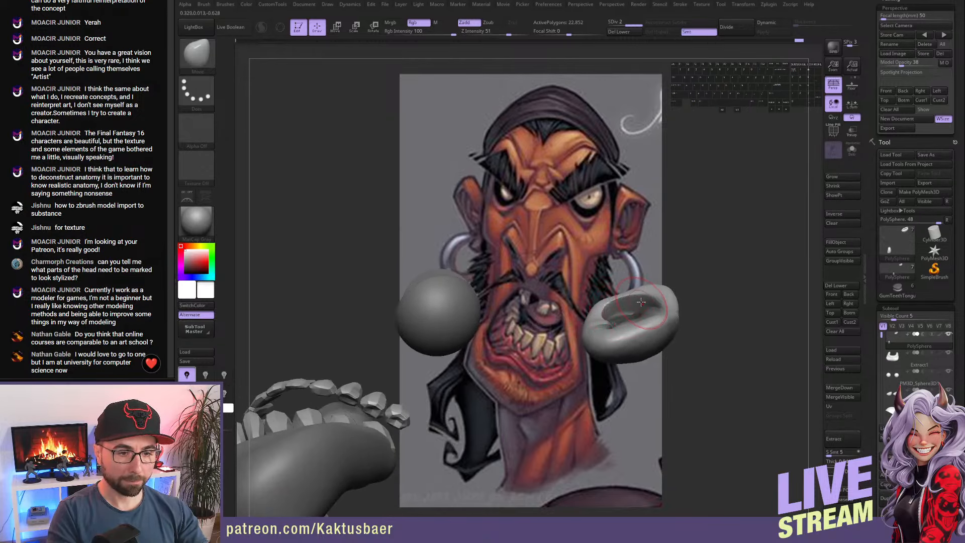
right_click_drag(658, 308, 632, 338)
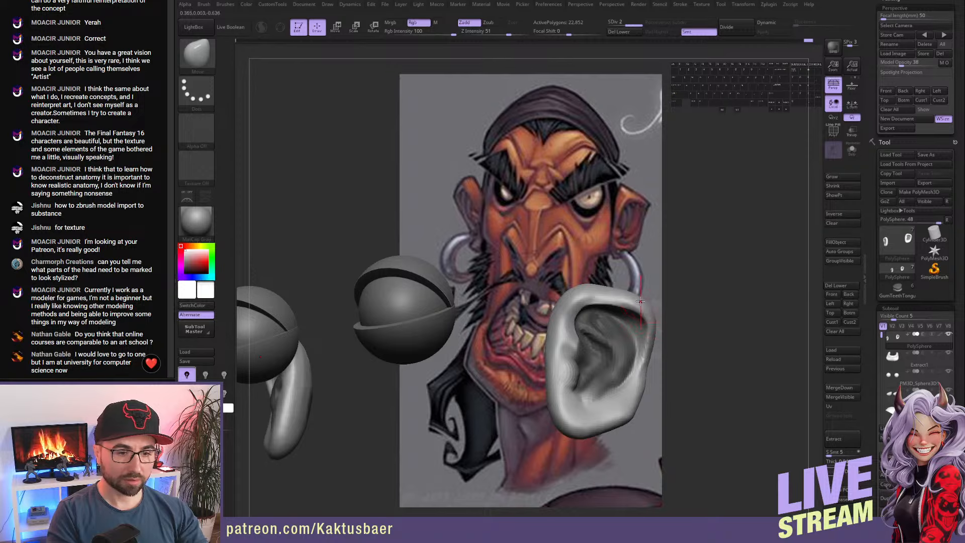
key("s")
right_click_drag(638, 309, 650, 329)
key("s")
left_click_drag(592, 316, 635, 296)
left_click_drag(591, 328, 595, 319)
key("s")
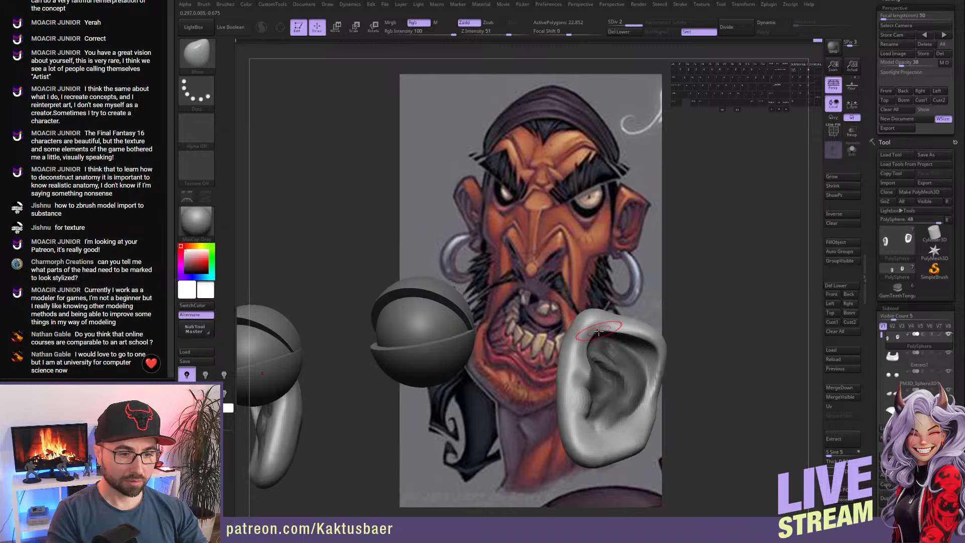
- Switch to the hPolish brush for the ear's upper rim and unhide the whole head
right_click_drag(597, 332, 609, 345)
key("b")
left_click(629, 324)
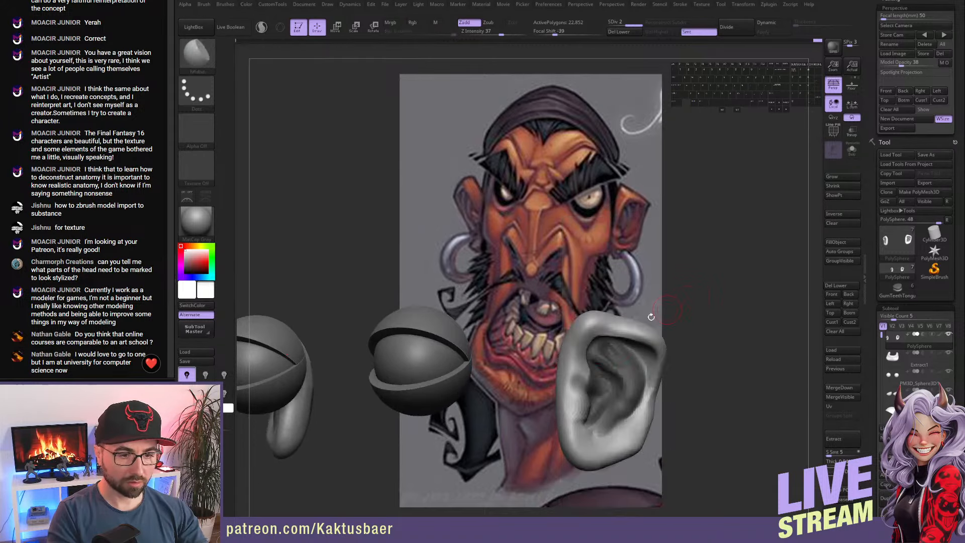
right_click_drag(705, 303, 697, 292)
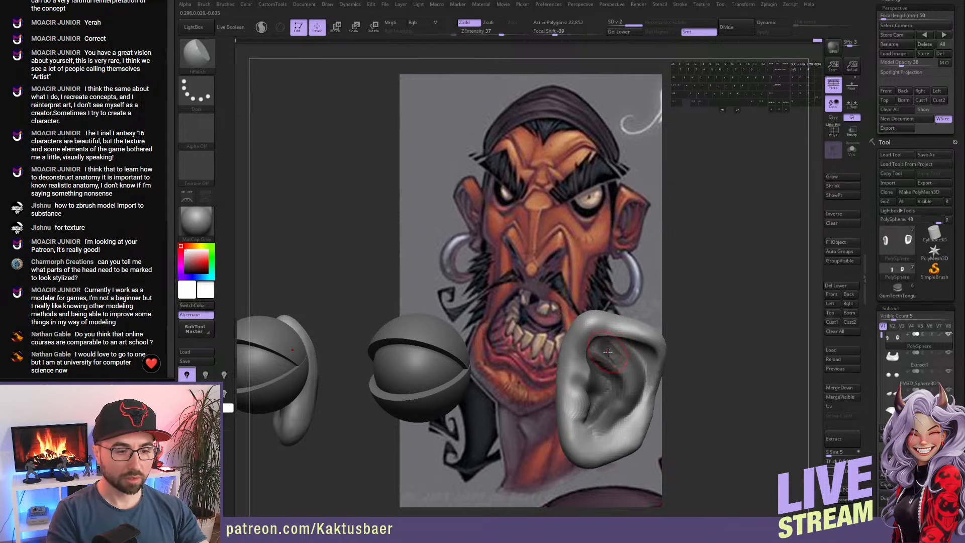
left_click(698, 283, "ctrl+shift")
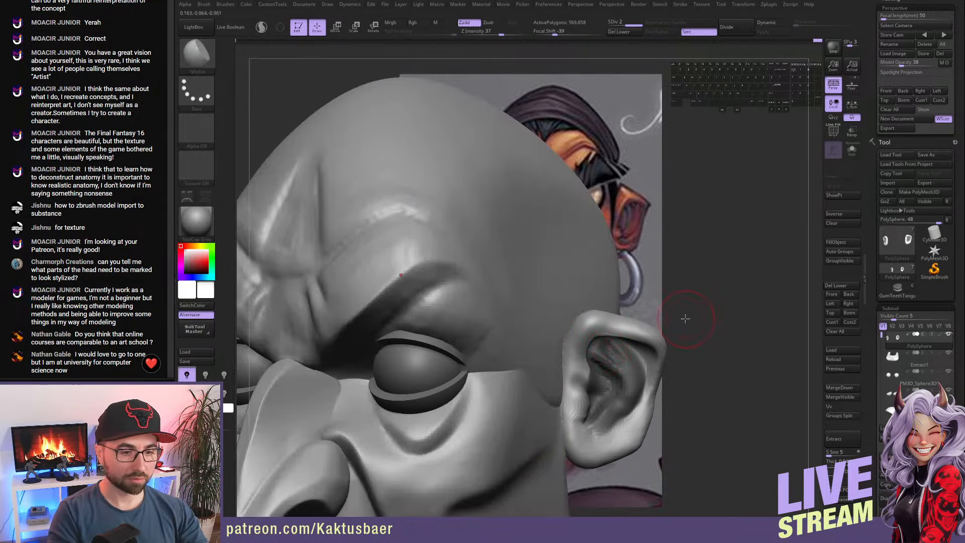
- Try curved DamStandard creases along the side of the forehead at the temple, and undo the strokes
left_click_drag(685, 319, 736, 326)
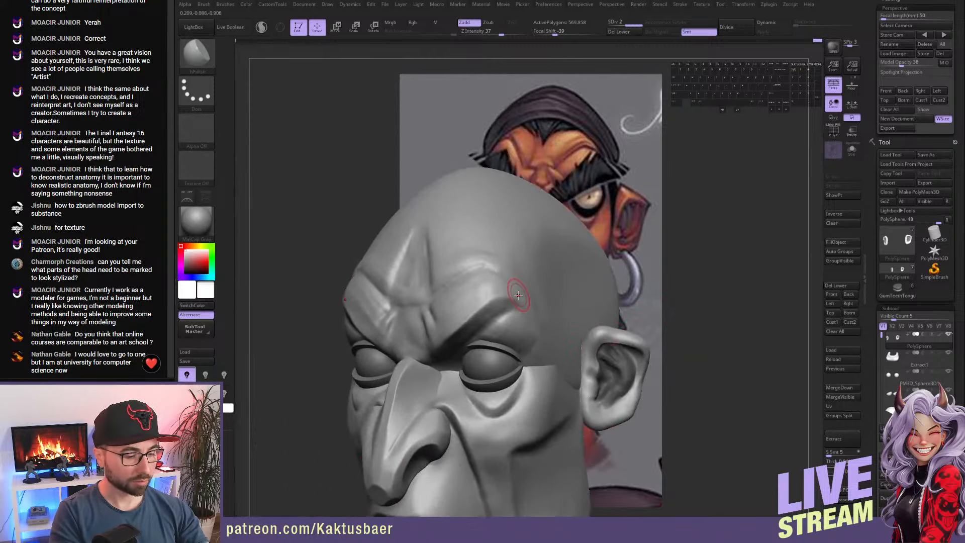
key("2")
key("s")
left_click_drag(519, 278, 526, 278)
left_click_drag(546, 228, 544, 294)
left_click_drag(545, 224, 545, 292, "alt")
right_click_drag(570, 312, 546, 304)
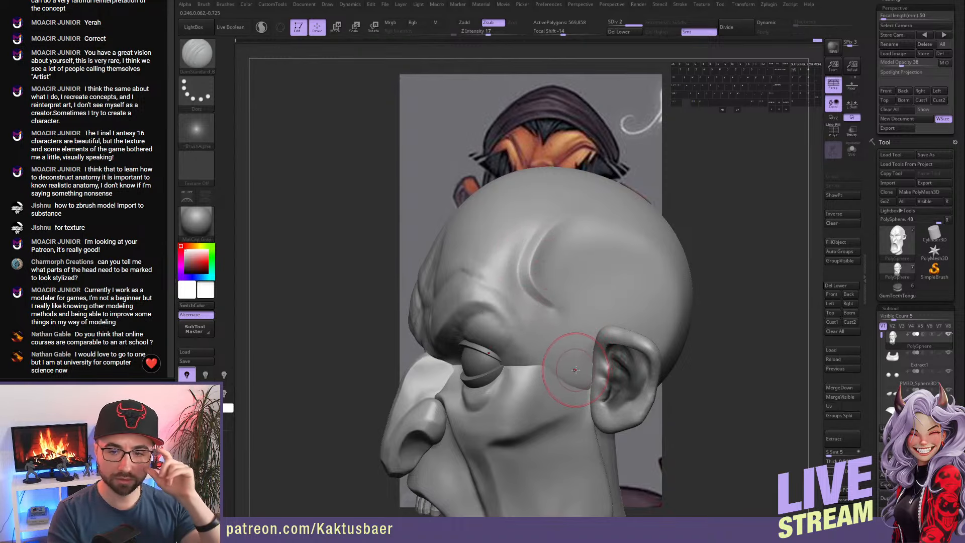
mouse_move(567, 300)
right_mouse_down()
mouse_move(543, 291)
mouse_move(579, 322)
mouse_move(574, 307)
mouse_move(559, 332)
mouse_move(605, 319)
mouse_move(575, 322)
right_mouse_up()
key("ctrl+z")
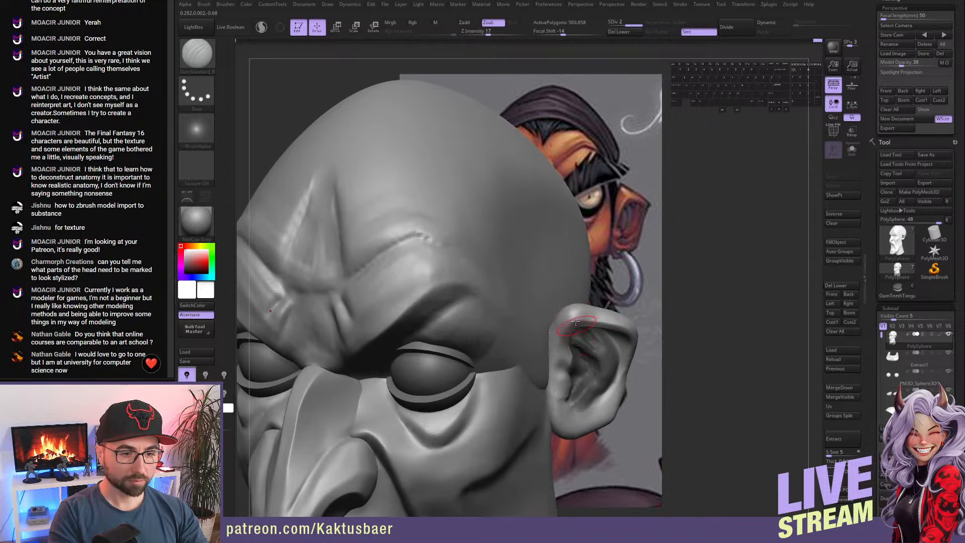
- Sharpen the outer rim of the ear with an inverted DamStandard stroke and check the whole head against the concept
right_click_drag(569, 287, 562, 349)
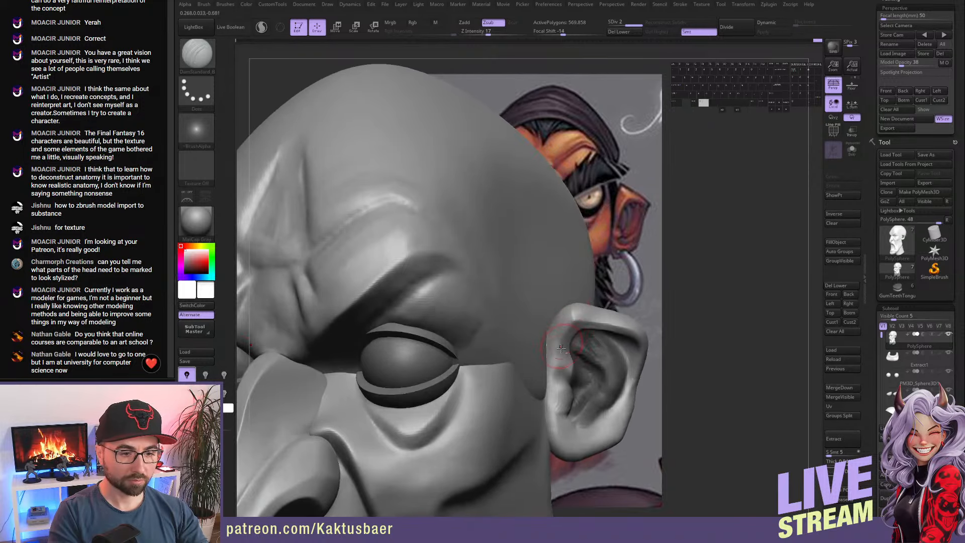
left_click_drag(644, 345, 635, 355, "alt")
mouse_move(635, 355)
right_mouse_down("alt")
mouse_move(632, 332)
mouse_move(617, 370)
mouse_move(627, 310)
mouse_move(579, 307)
mouse_move(724, 277)
mouse_move(672, 280)
mouse_move(677, 294)
right_mouse_up("alt")
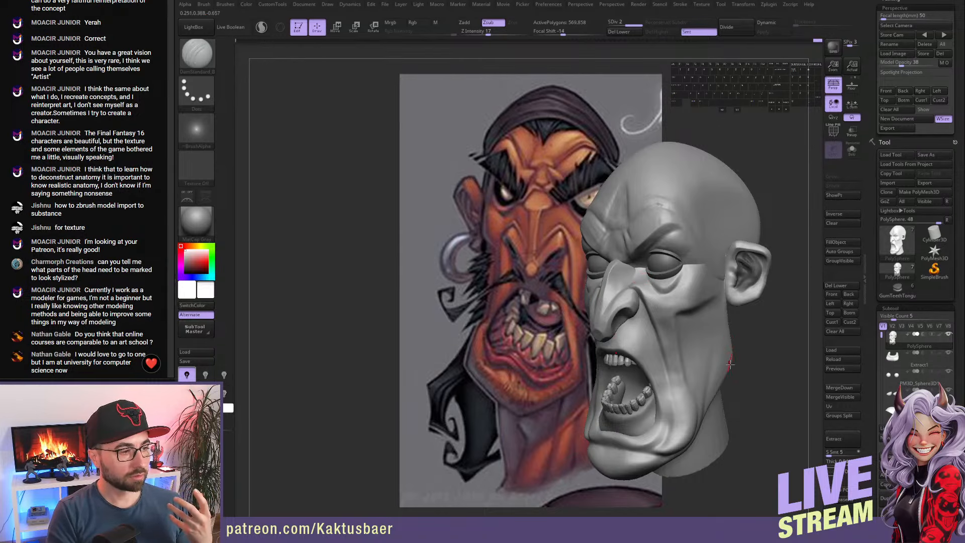
mouse_move(660, 328)
right_mouse_down("alt")
mouse_move(674, 329)
mouse_move(609, 275)
right_mouse_up("alt")
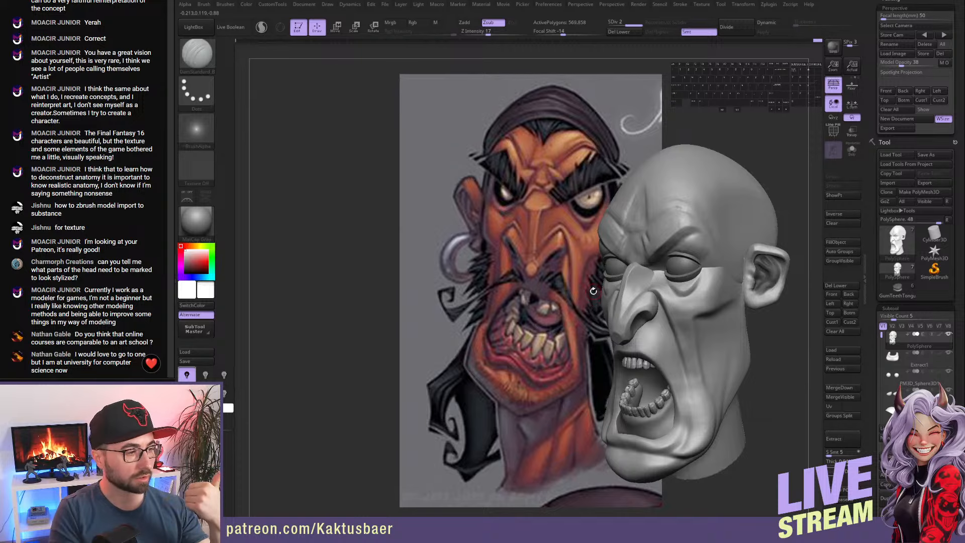
- Examine the whole head from front and side angles against the concept art, from brow and ears down to mouth and jaw
right_click_drag(626, 323, 657, 336, "alt")
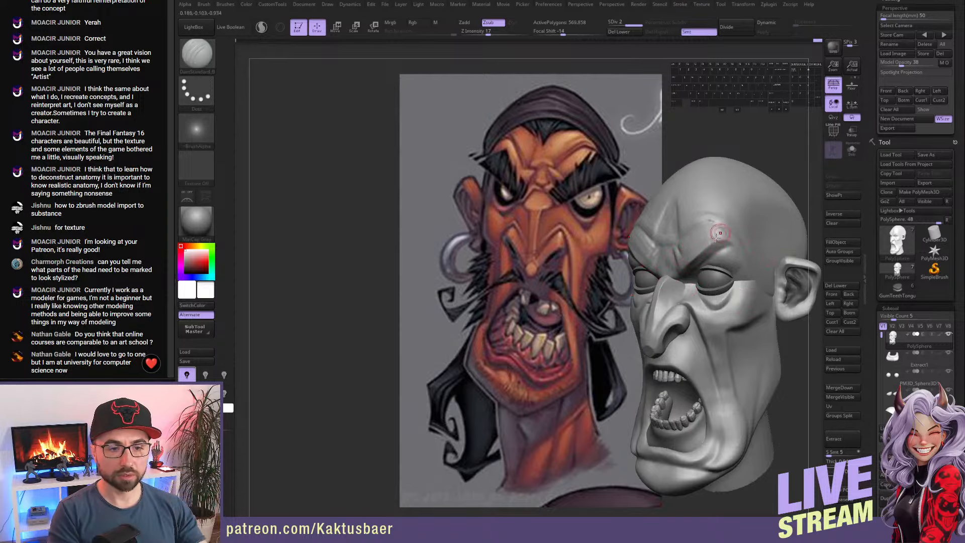
mouse_move(747, 234)
right_mouse_down("alt")
mouse_move(690, 271)
mouse_move(671, 246)
mouse_move(696, 240)
mouse_move(663, 283)
right_mouse_up("alt")
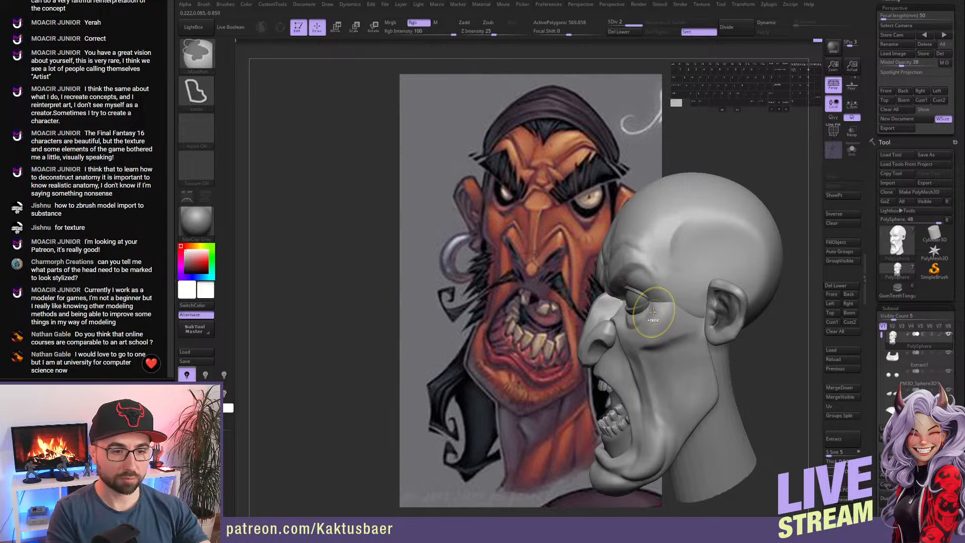
mouse_move(719, 292)
right_mouse_down("alt")
mouse_move(665, 297)
mouse_move(711, 319)
mouse_move(704, 300)
mouse_move(717, 269)
right_mouse_up("alt")
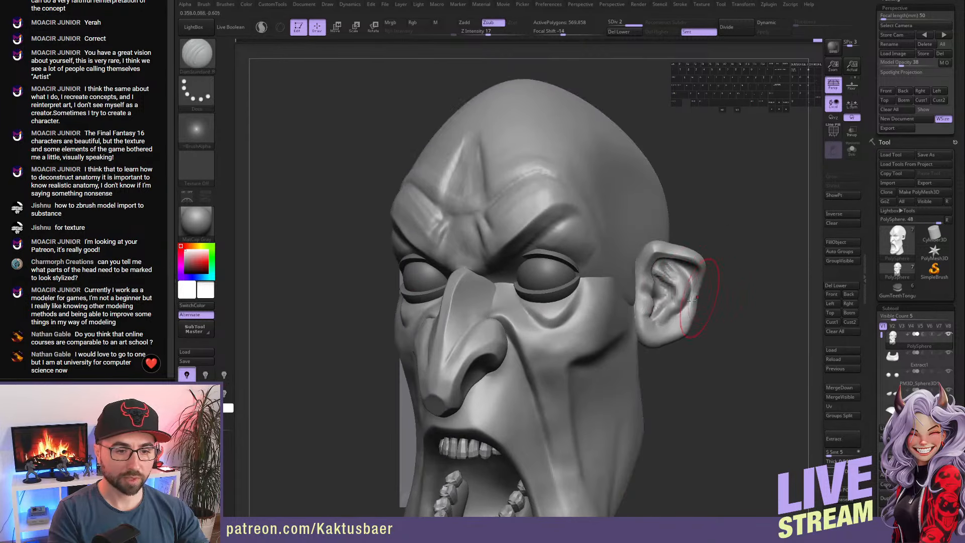
right_click_drag(673, 297, 673, 287, "alt")
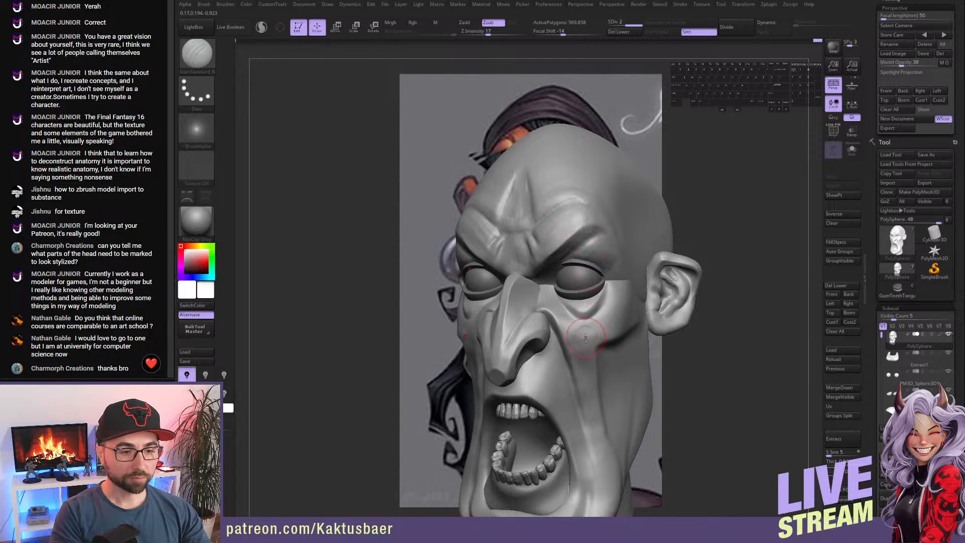
right_click_drag(592, 328, 595, 267, "alt")
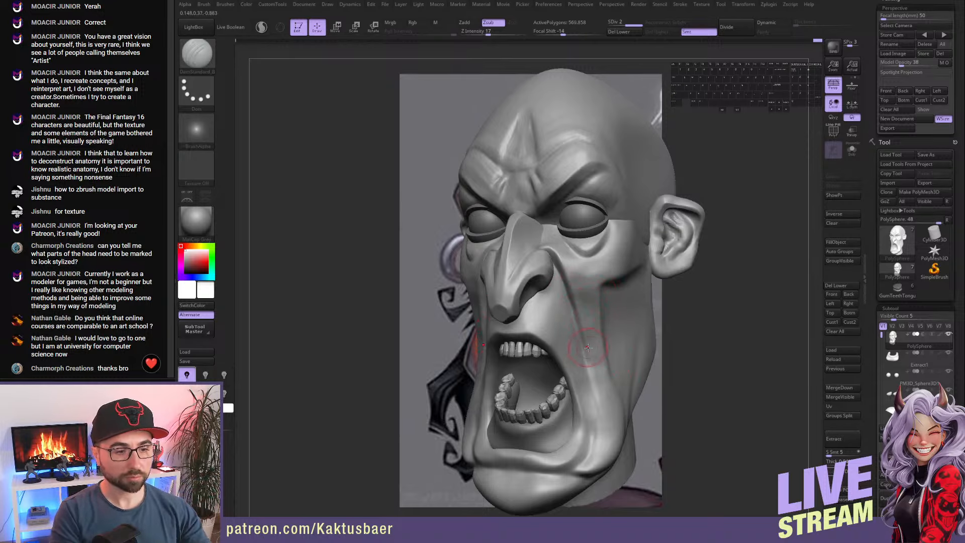
right_click_drag(592, 350, 595, 312, "alt")
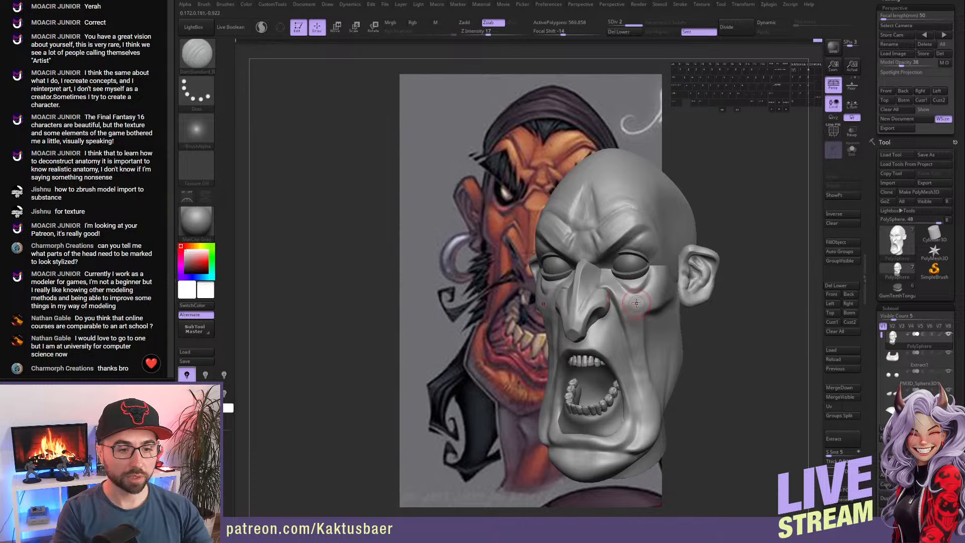
- Select the upper teeth and enlarge them with the Scale transpose line to fill the upper mouth opening
mouse_move(638, 302)
right_mouse_down()
mouse_move(671, 315)
mouse_move(660, 300)
mouse_move(666, 341)
right_mouse_up()
left_click(658, 300, "alt")
key("e")
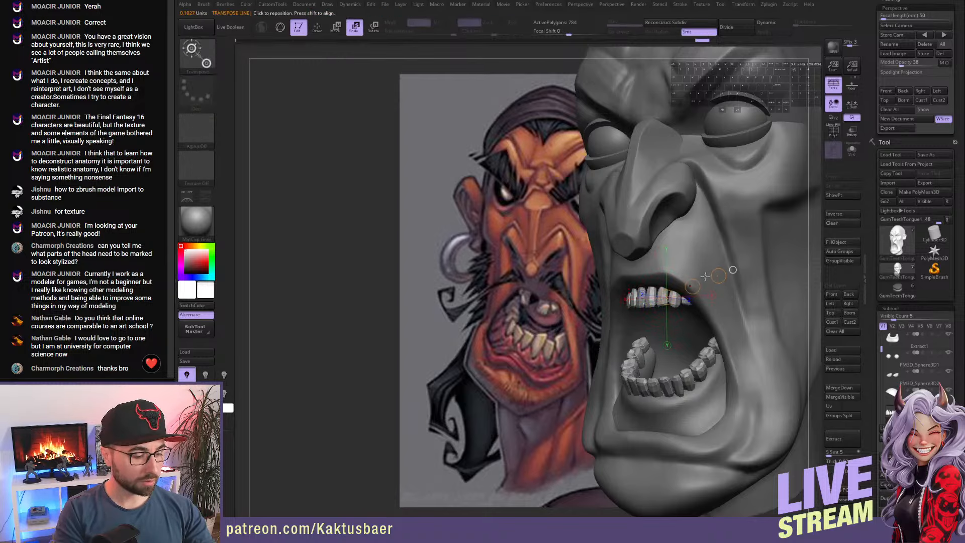
left_click_drag(714, 269, 725, 272)
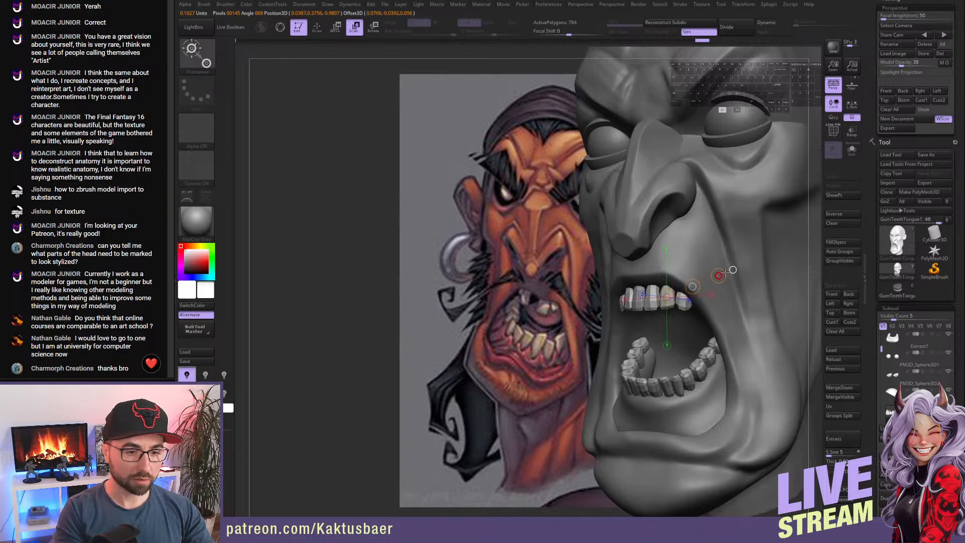
key("q")
mouse_move(668, 287)
right_mouse_down()
mouse_move(748, 297)
mouse_move(676, 302)
right_mouse_up()
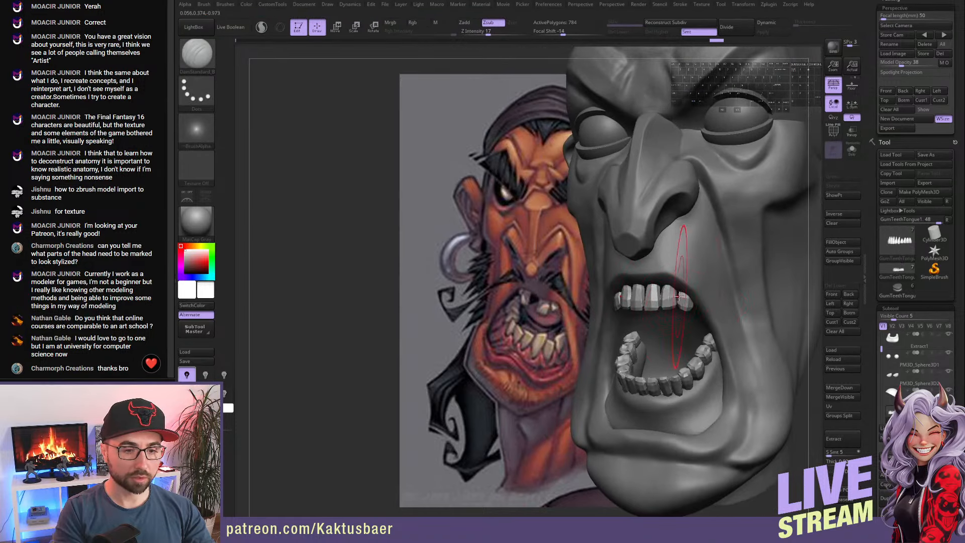
- Isolate the upper teeth and reshape their row with the Move brush, checking the fit inside the mouth
key("b")
key("m")
key("v")
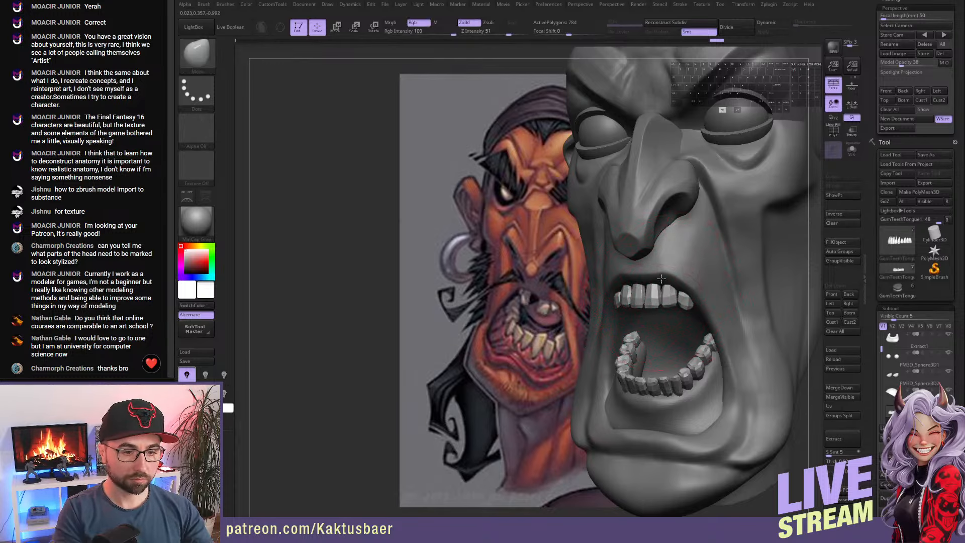
right_click_drag(666, 282, 624, 287)
key("alt+q")
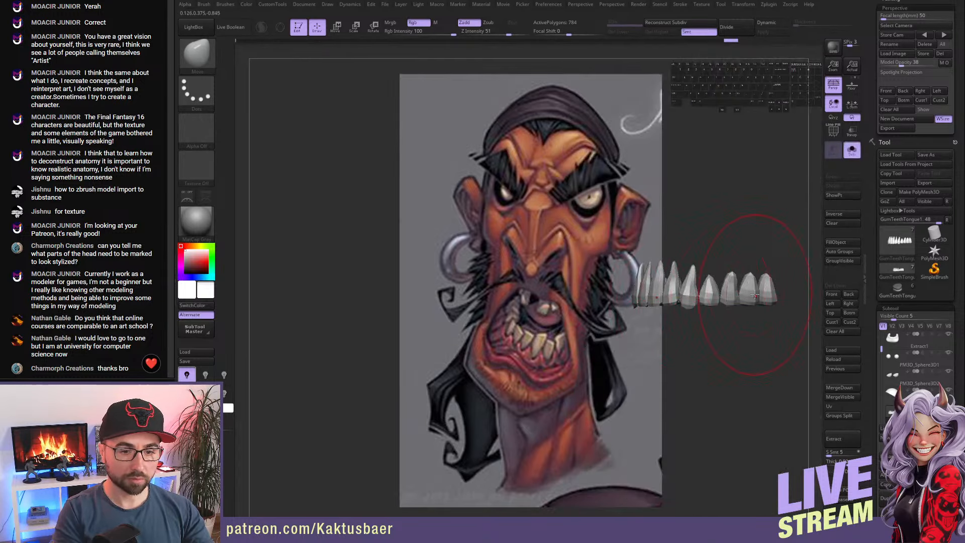
left_click_drag(755, 296, 755, 287)
key("s")
left_click_drag(698, 297, 698, 295)
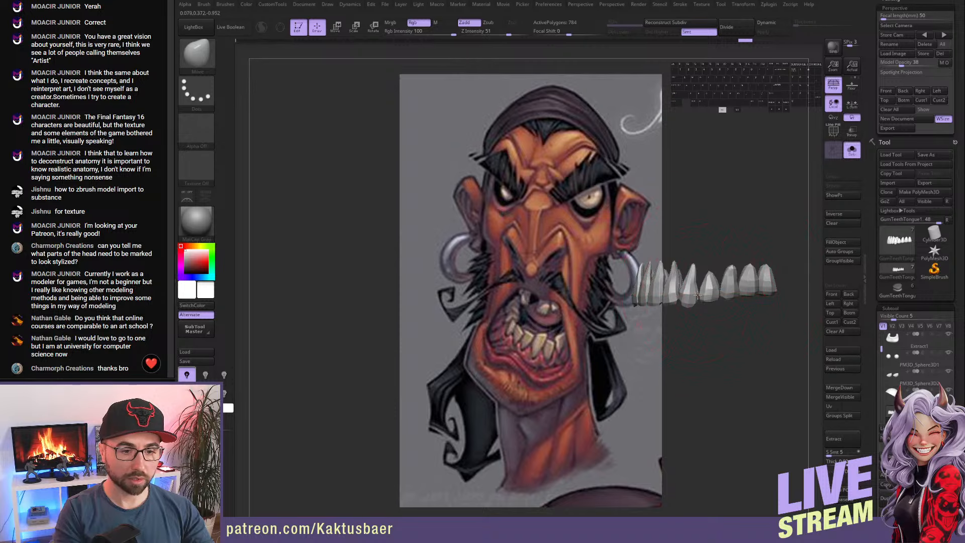
key("alt+q")
right_click_drag(634, 304, 665, 312)
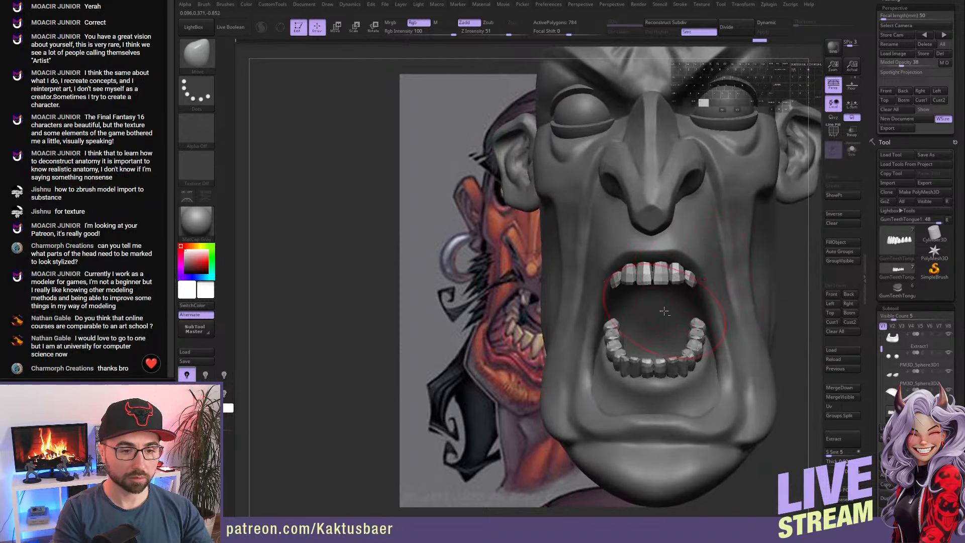
- Select the head subtool, isolate it and smooth the lower interior of the mouth
left_click(659, 309, "alt")
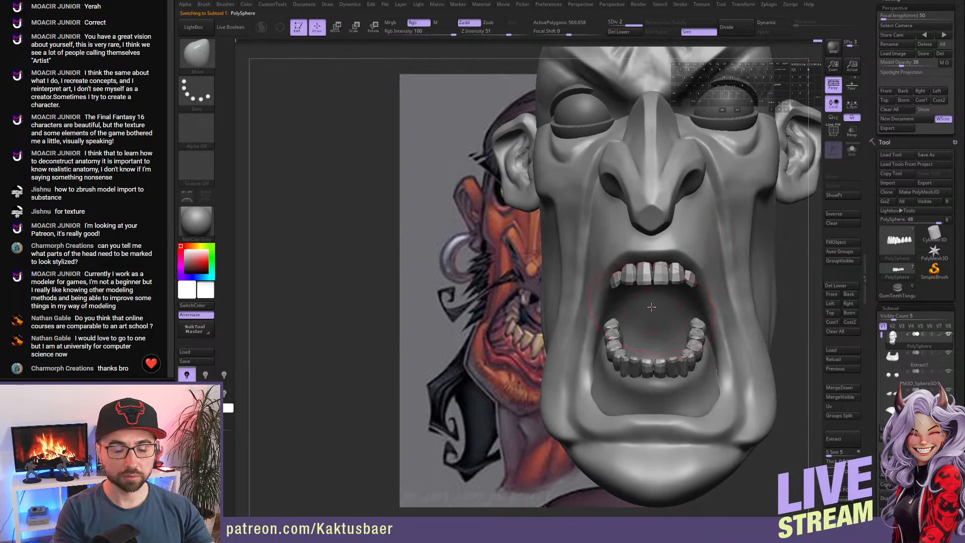
key("alt+q")
right_click_drag(652, 307, 623, 388)
mouse_move(621, 388)
left_mouse_down("shift")
mouse_move(606, 405)
mouse_move(605, 395)
left_mouse_up("shift")
mouse_move(630, 383)
right_mouse_down("alt")
mouse_move(639, 321)
mouse_move(619, 313)
right_mouse_up("alt")
- Carve the mouth cavity deeper with the ClayBuildup brush and smooth its inner walls
key("b")
key("d")
key("s")
key("b")
key("c")
key("b")
mouse_move(647, 304)
left_mouse_down("alt")
mouse_move(692, 367)
mouse_move(669, 371)
mouse_move(682, 334)
mouse_move(649, 339)
mouse_move(658, 391)
mouse_move(630, 305)
left_mouse_up("alt")
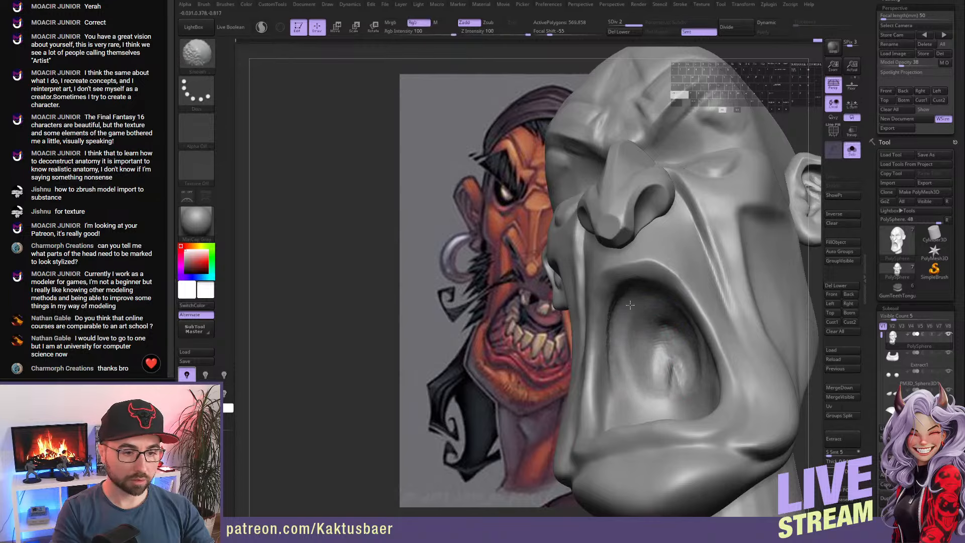
left_click_drag(626, 380, 649, 377, "shift")
key("s")
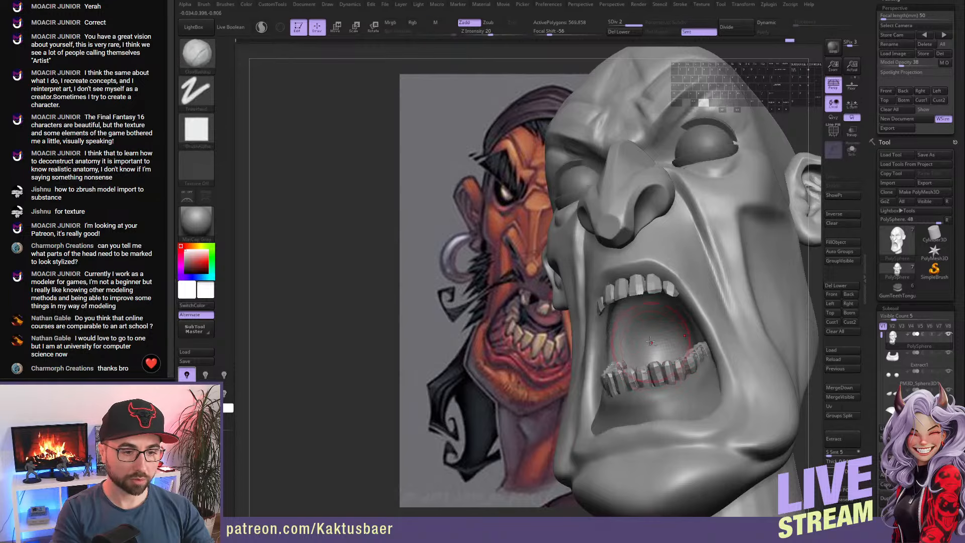
- Select the upper teeth again and adjust their arch with the Move brush to follow the upper lip
right_click_drag(631, 356, 659, 328)
left_click(678, 274, "alt")
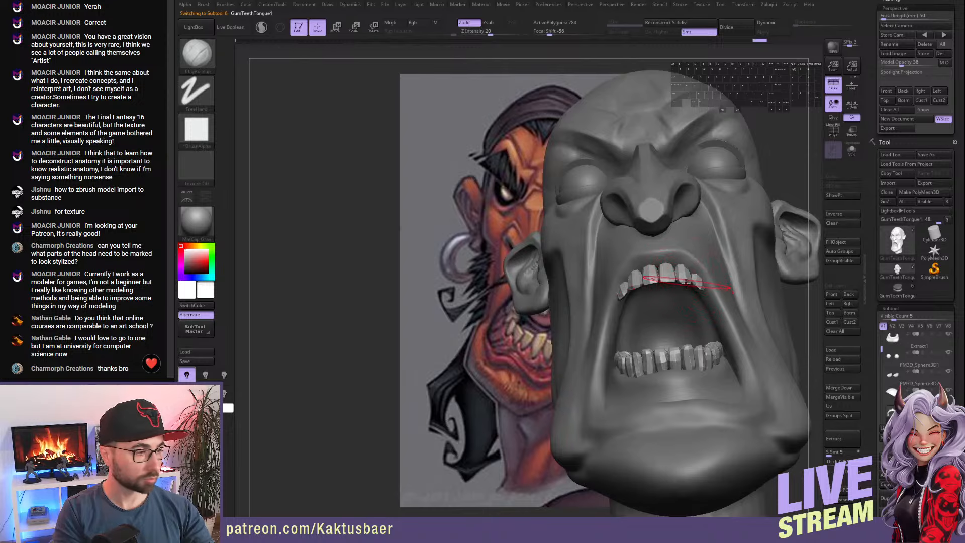
key("b")
key("m")
key("v")
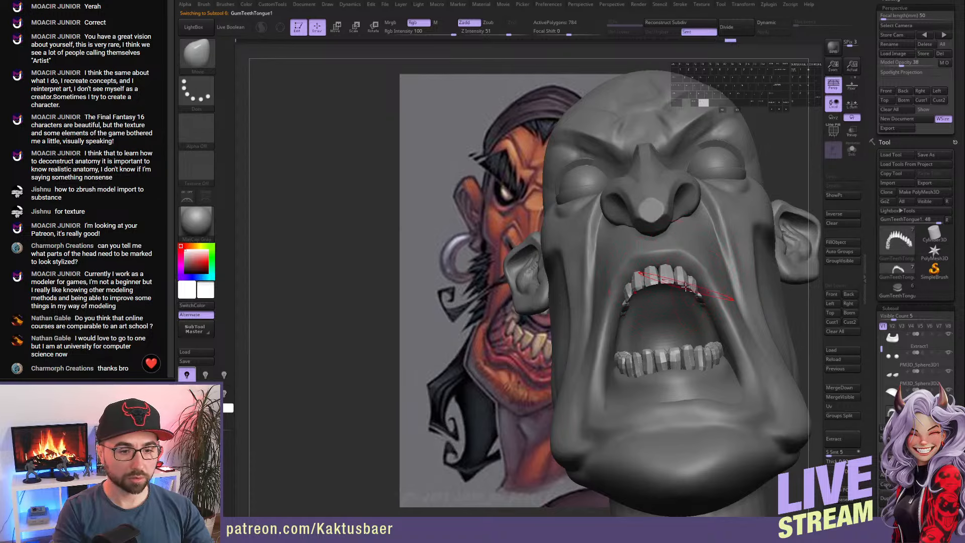
right_click_drag(675, 272, 681, 326)
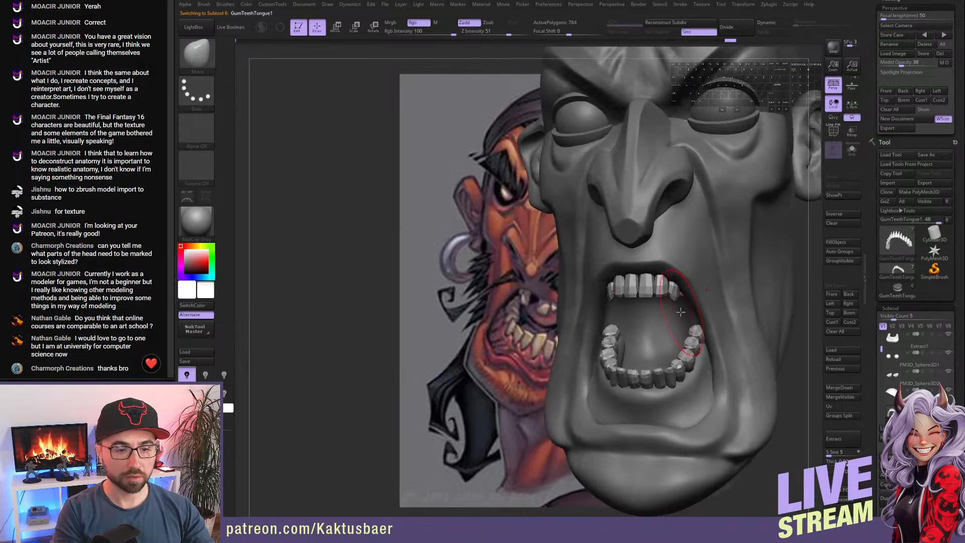
- Select the head and hollow the mouth roof behind the upper lip with ClayBuildup, smoothing the cavity wall
mouse_move(684, 291)
right_mouse_down("alt")
mouse_move(721, 271)
mouse_move(719, 259)
mouse_move(678, 261)
right_mouse_up("alt")
left_click(717, 257, "alt")
key("alt+s")
key("s")
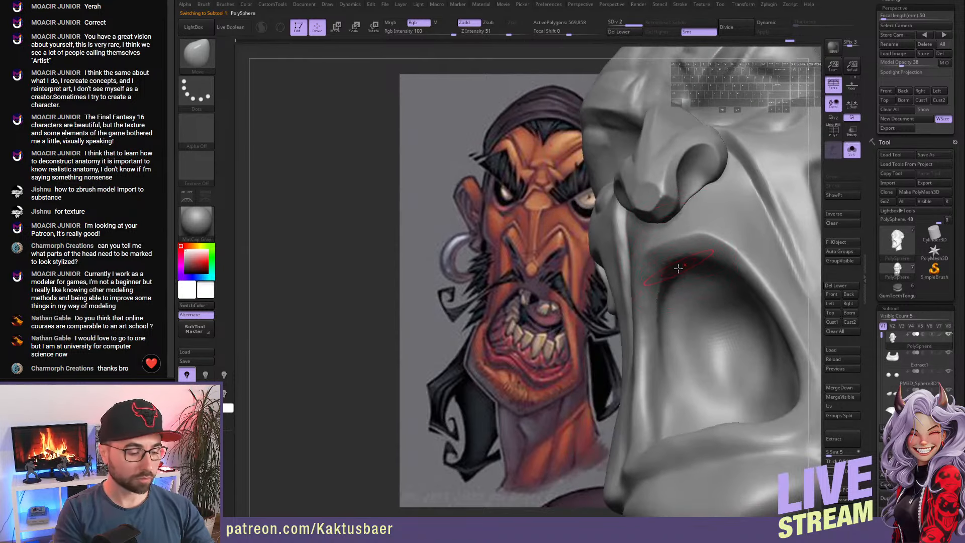
key("b")
key("c")
key("b")
right_click_drag(678, 298, 691, 276)
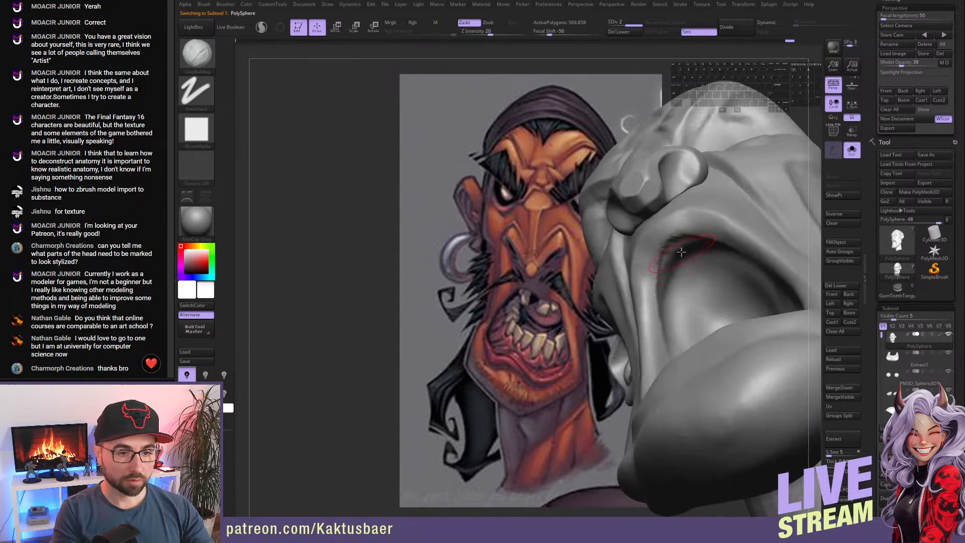
left_click_drag(692, 274, 687, 271, "alt")
mouse_move(689, 275)
left_mouse_down("alt")
mouse_move(698, 269)
mouse_move(680, 289)
mouse_move(666, 348)
left_mouse_up("alt")
mouse_move(724, 259)
left_mouse_down("alt")
mouse_move(680, 282)
mouse_move(704, 249)
mouse_move(676, 286)
mouse_move(665, 245)
mouse_move(691, 235)
left_mouse_up("alt")
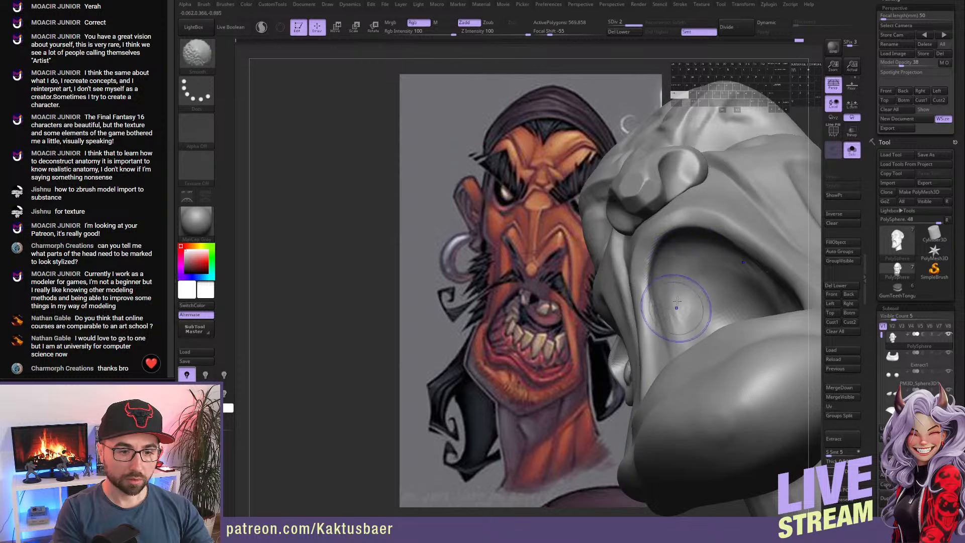
left_click_drag(677, 306, 683, 281, "shift")
- Smooth the inner side wall of the mouth along the lip edge
mouse_move(702, 231)
right_mouse_down()
mouse_move(712, 271)
mouse_move(674, 305)
right_mouse_up()
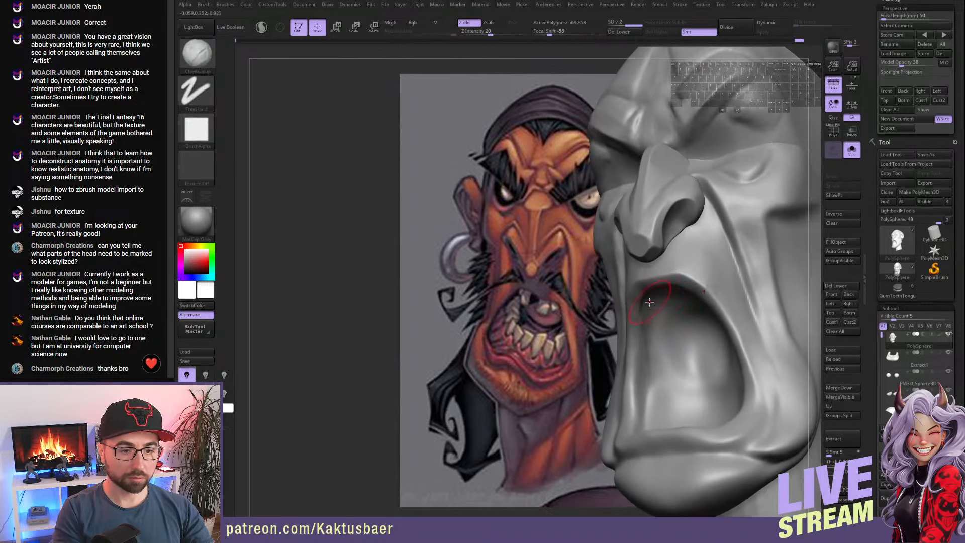
key("shift")
left_click_drag(645, 355, 642, 366, "shift")
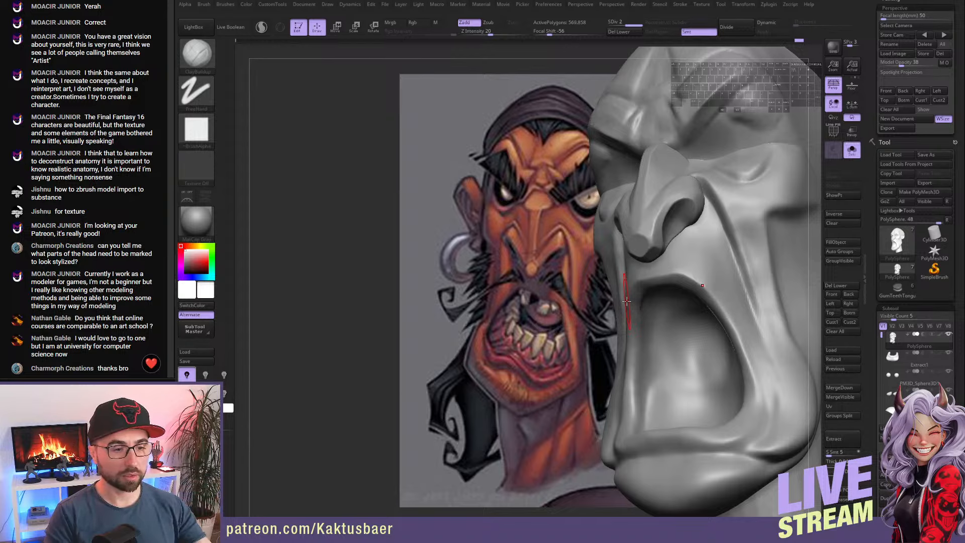
mouse_move(687, 361)
right_mouse_down()
mouse_move(724, 332)
mouse_move(692, 350)
right_mouse_up()
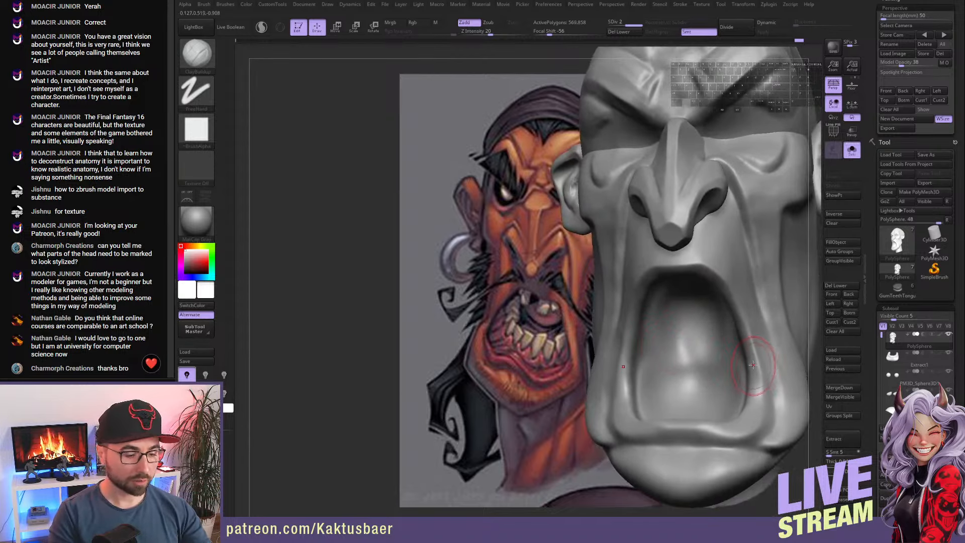
- Reshape the side edges of the mouth opening with the Move brush
key("b")
key("m")
key("v")
right_click_drag(739, 388, 745, 386)
left_click_drag(629, 372, 625, 371)
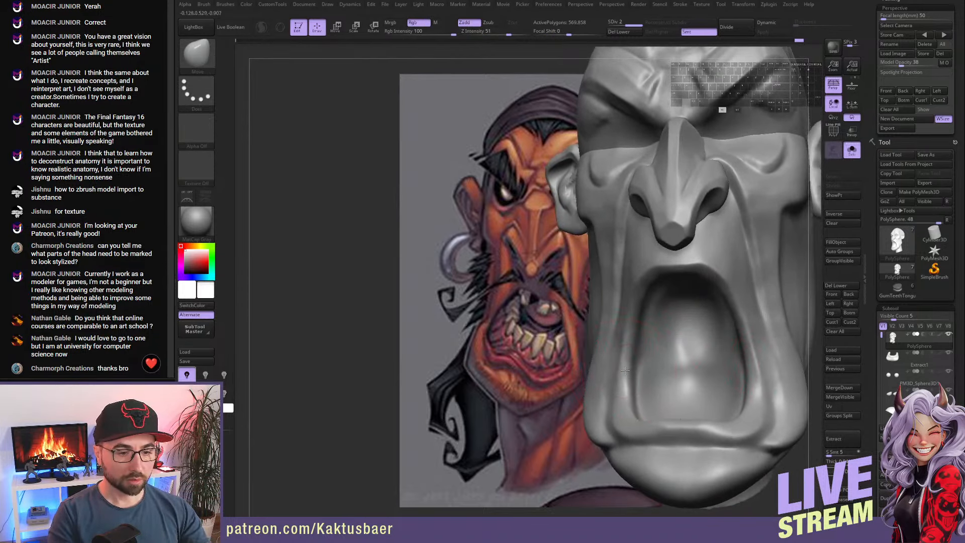
right_click_drag(623, 371, 603, 339)
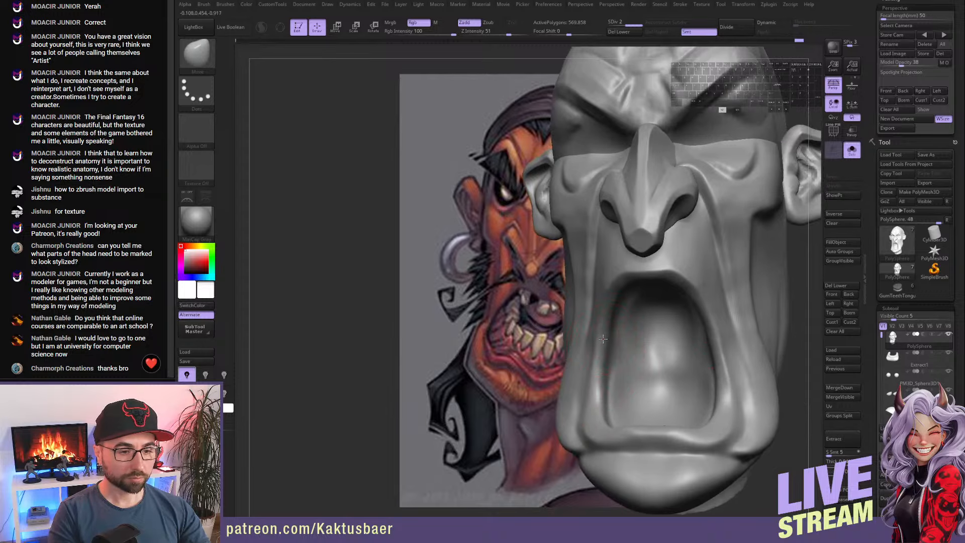
- Set the mask brush to a freehand stroke and mask a tongue-shaped area inside the open mouth
mouse_move(716, 351)
right_mouse_down()
mouse_move(690, 317)
mouse_move(675, 324)
mouse_move(671, 348)
right_mouse_up()
key("s")
key("alt+s")
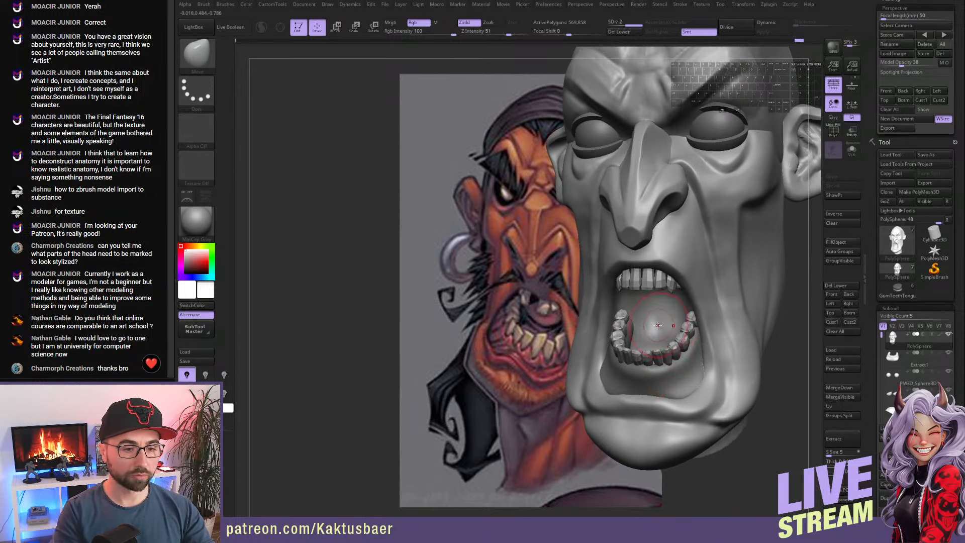
key("alt+s")
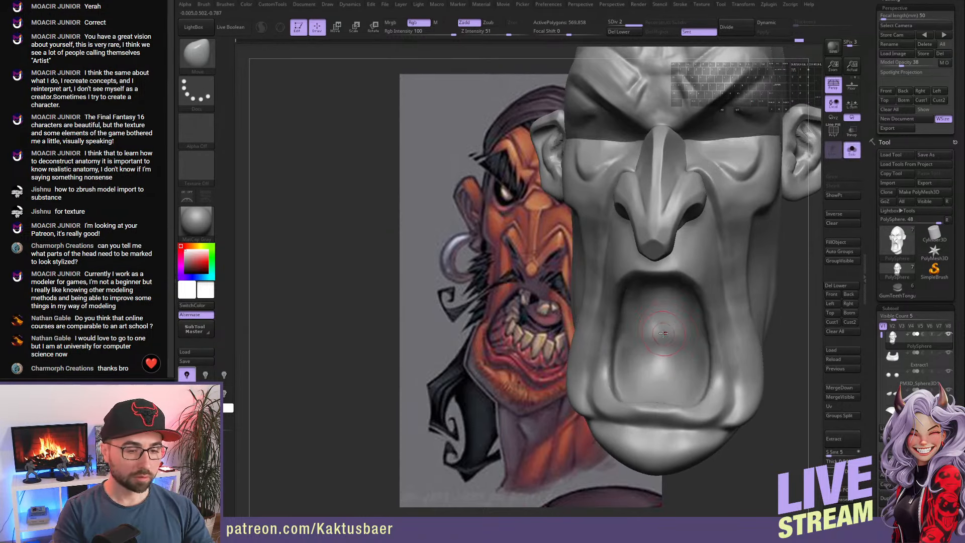
left_click(211, 92)
left_click(244, 98)
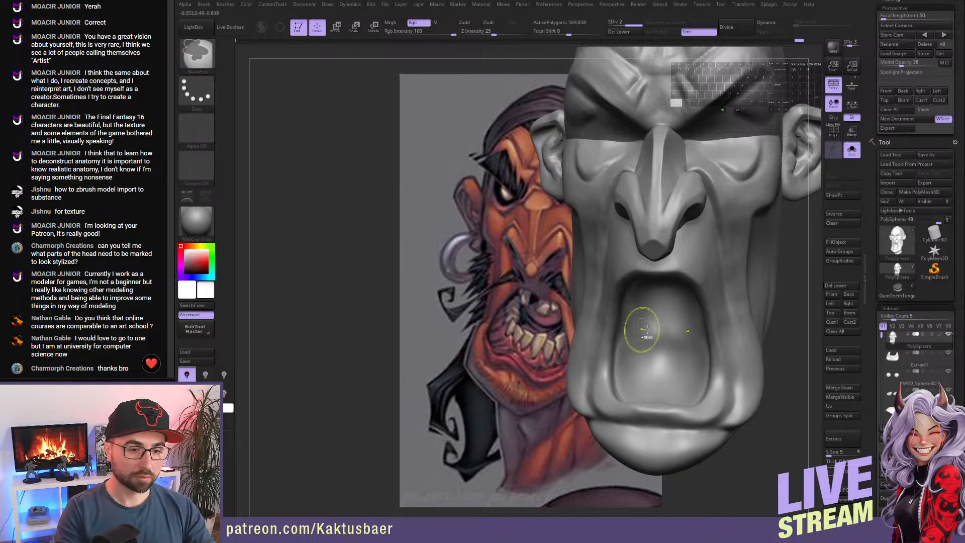
mouse_move(655, 360)
left_mouse_down()
mouse_move(631, 374)
mouse_move(662, 374)
left_mouse_up()
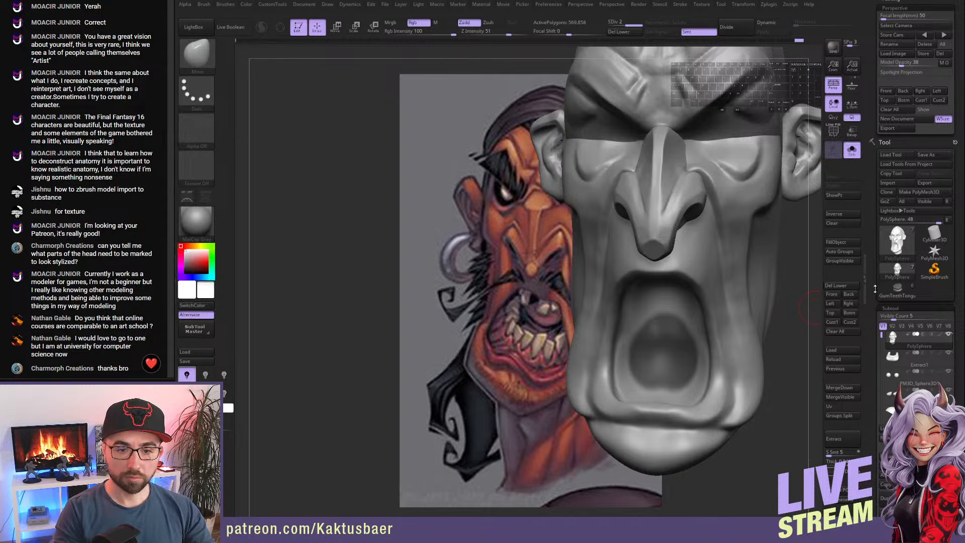
- Extract the masked mouth area and accept it as a new subtool for the tongue
mouse_move(873, 281)
left_mouse_down()
mouse_move(874, 317)
mouse_move(874, 239)
left_mouse_up()
left_click(840, 442)
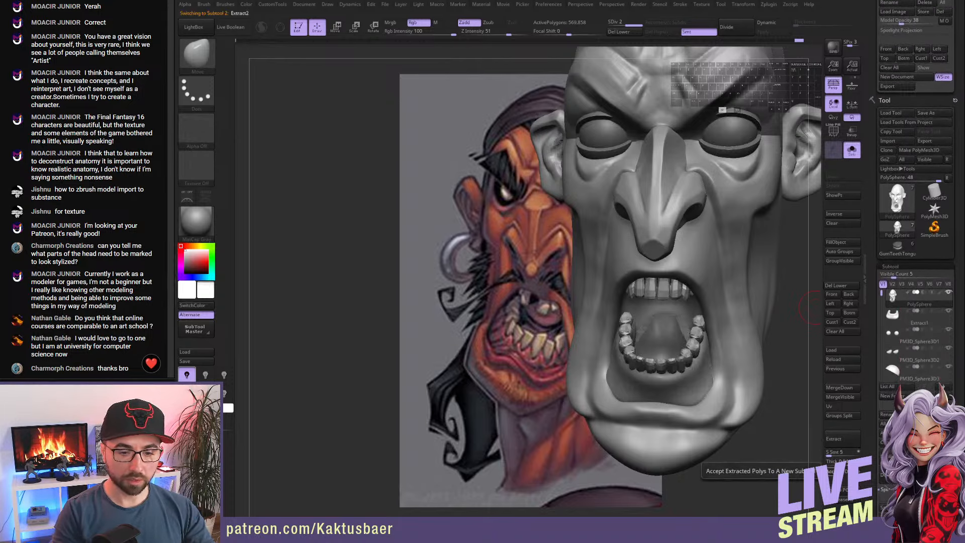
left_click(836, 471)
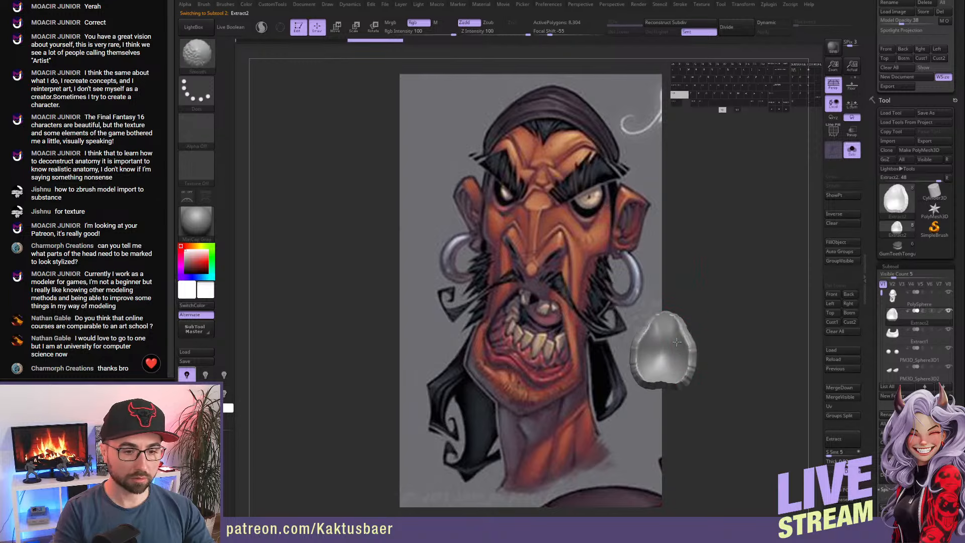
- Isolate the extracted tongue and reshape its front and side profile into an elongated form with the Move brush
right_click_drag(659, 342, 665, 348)
right_click_drag(665, 348, 665, 312, "alt")
key("alt+q")
key("alt+q")
key("alt+q")
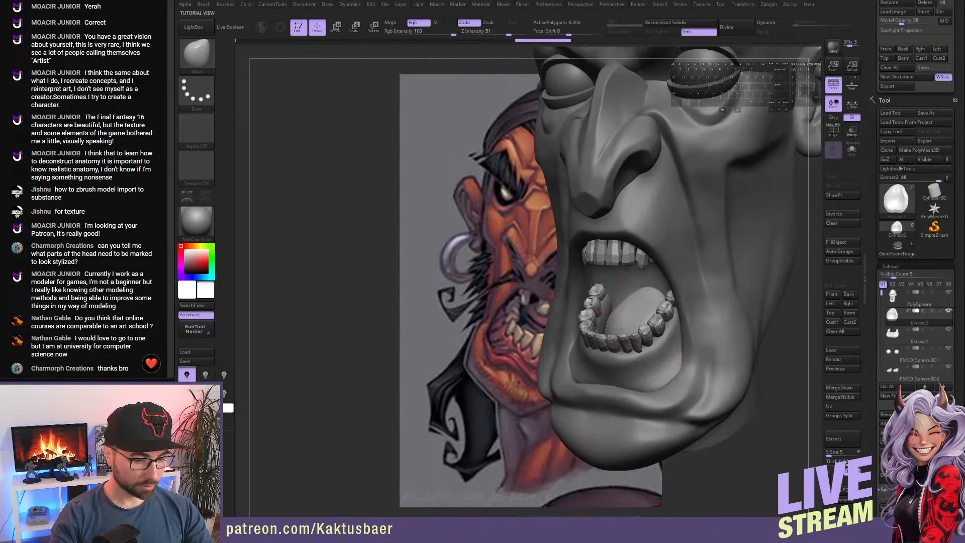
mouse_move(619, 308)
right_mouse_down()
mouse_move(637, 346)
mouse_move(619, 319)
right_mouse_up()
key("alt+s")
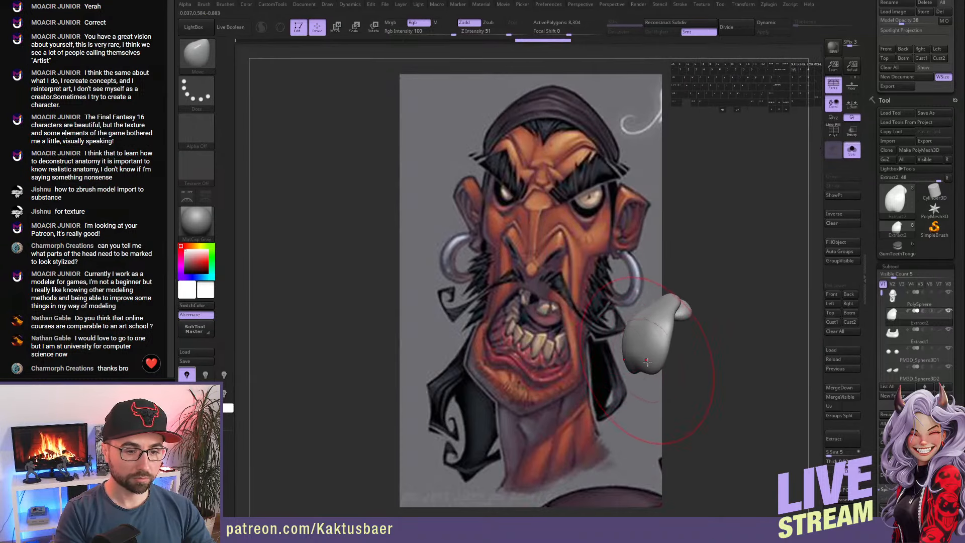
mouse_move(641, 373)
left_mouse_down()
mouse_move(635, 346)
mouse_move(646, 330)
mouse_move(638, 335)
left_mouse_up()
right_click_drag(635, 329, 648, 324)
left_click_drag(621, 339, 622, 352)
right_click_drag(673, 350, 641, 341)
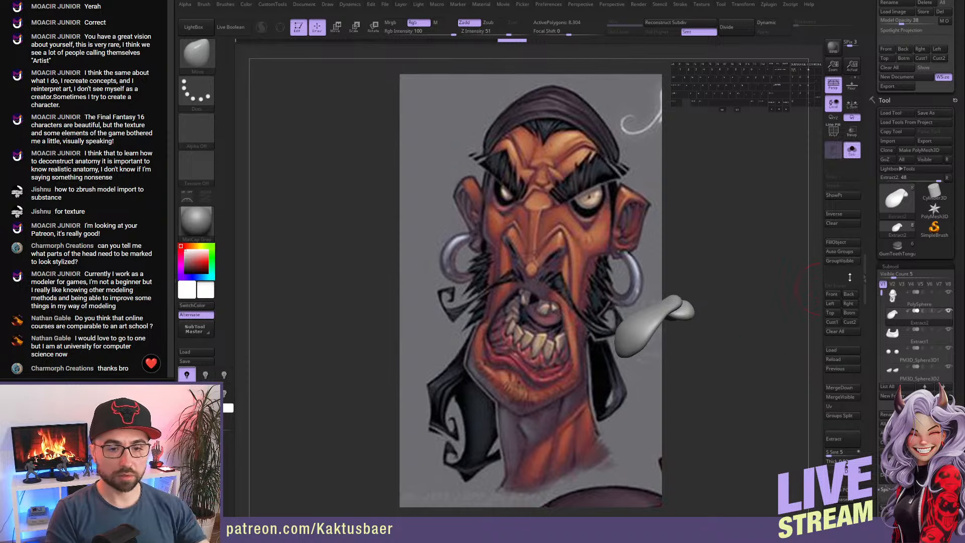
- Split the tongue mesh into automatic polygroups, hide the unwanted rear piece and delete it
left_click_drag(870, 321, 854, 273)
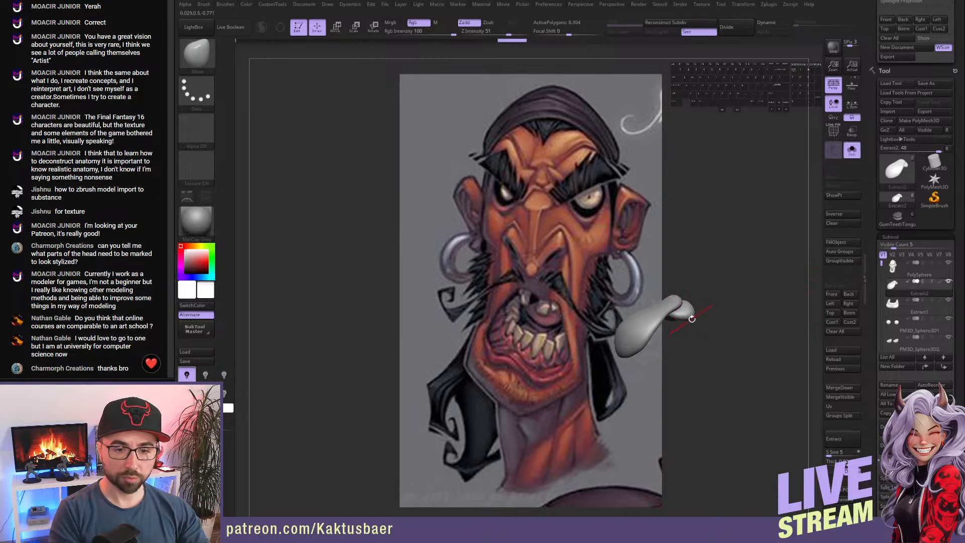
left_click(841, 252)
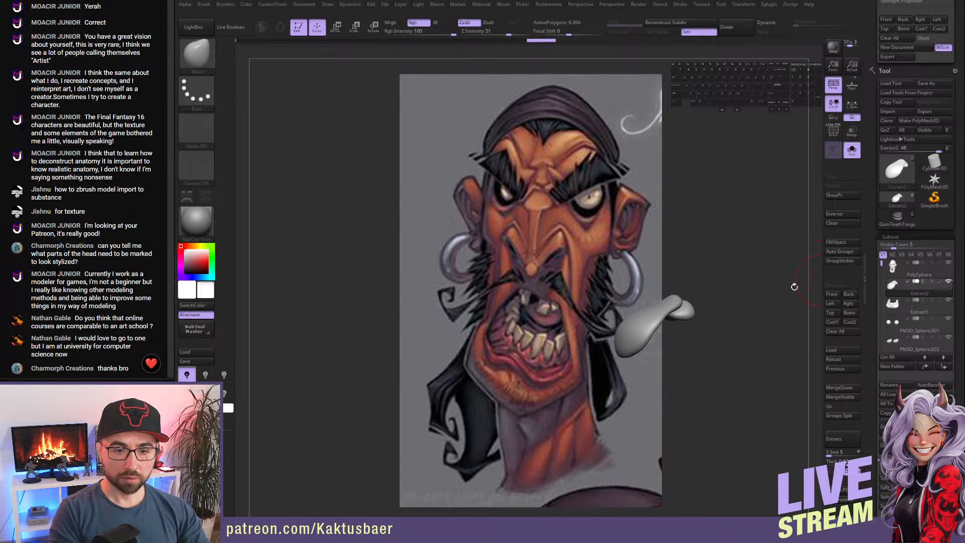
left_click(661, 315, "ctrl+shift")
left_click_drag(877, 281, 879, 251)
left_click(897, 87)
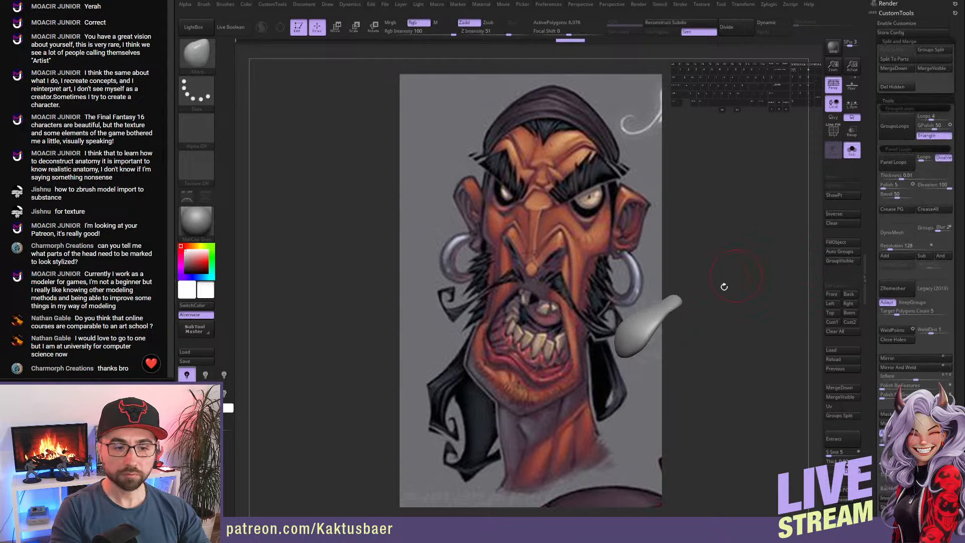
- Try carving the tongue's upper surface with the ClayBuildup brush, and undo the last stroke
key("s")
right_click_drag(664, 337, 651, 300)
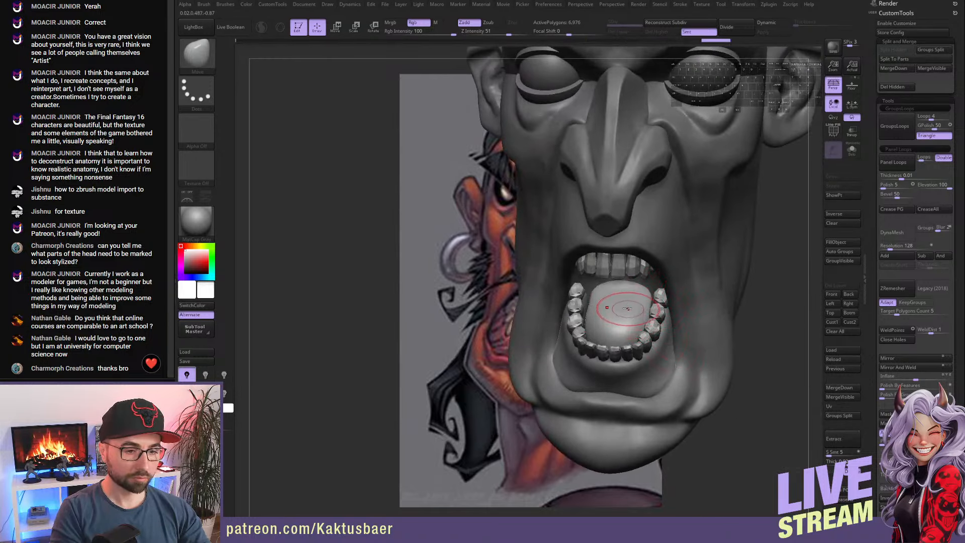
key("b")
key("c")
key("b")
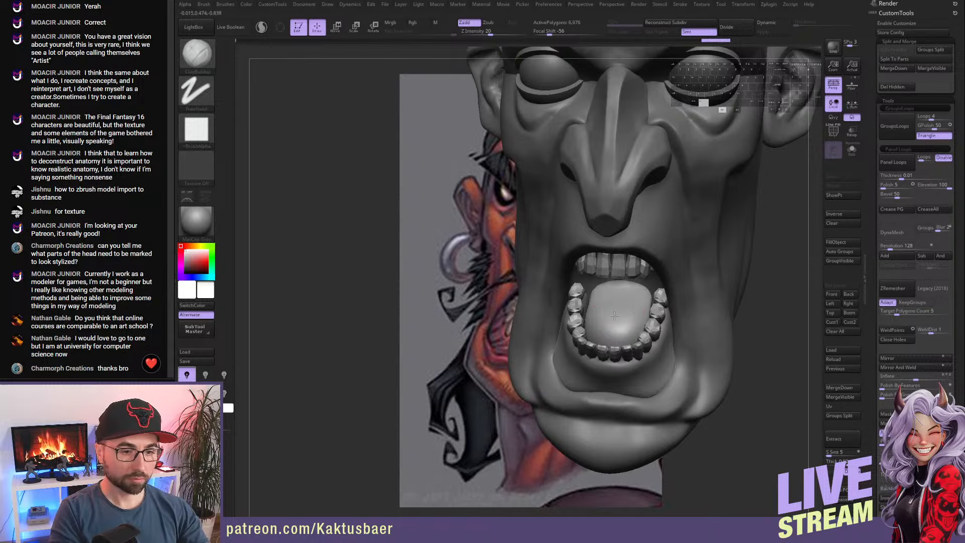
left_click_drag(614, 296, 637, 329, "alt")
key("alt+s")
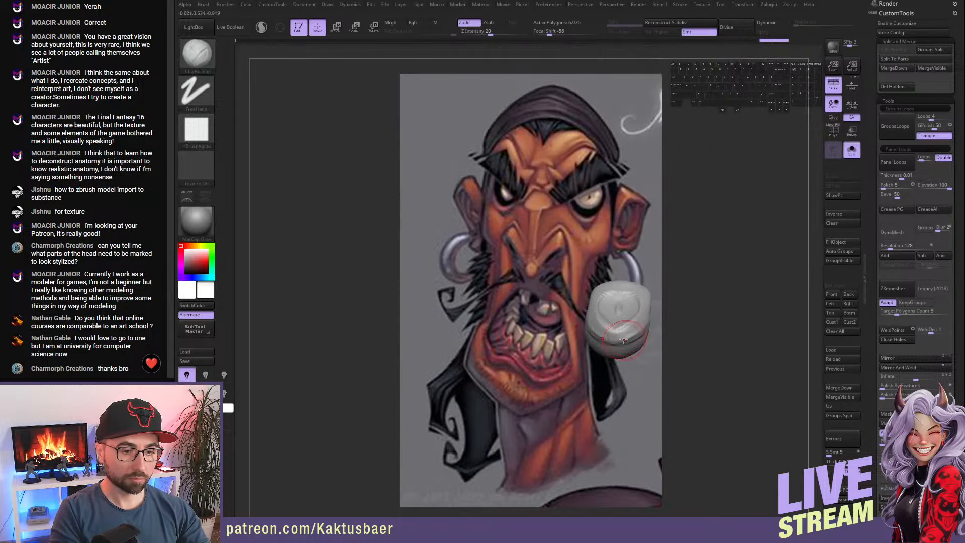
right_click_drag(659, 338, 616, 347)
key("ctrl+z")
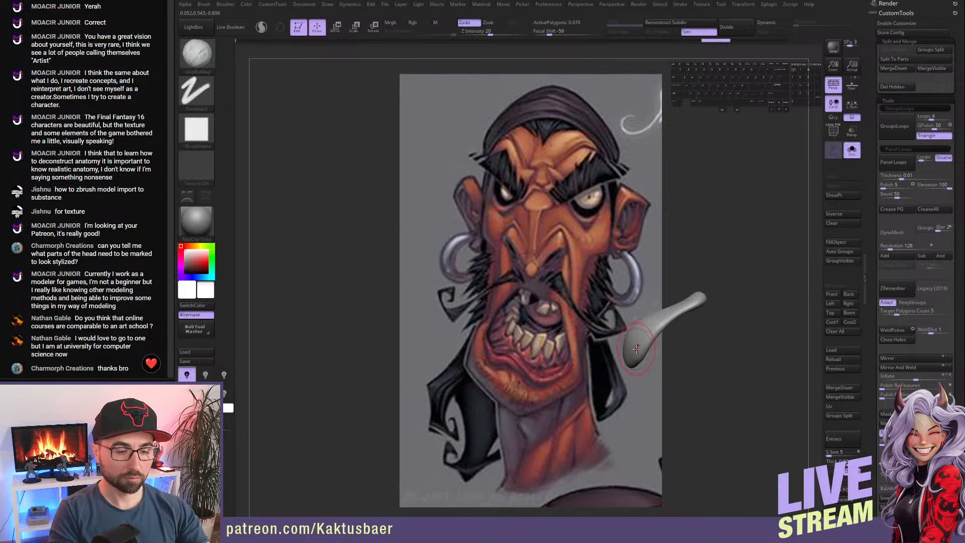
- Build up the body of the isolated tongue and smooth its upper surface
key("r")
left_click_drag(646, 332, 631, 318)
key("q")
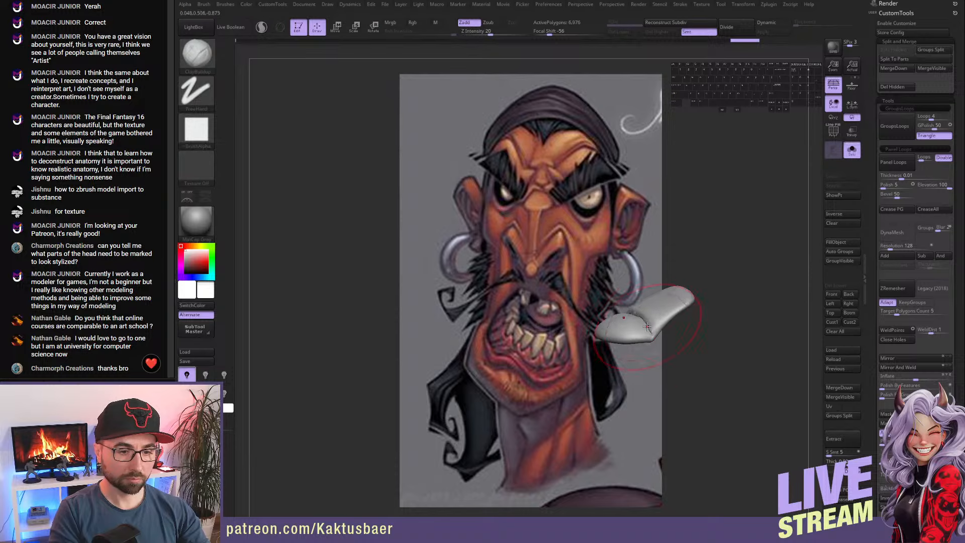
left_click_drag(632, 327, 645, 317, "shift")
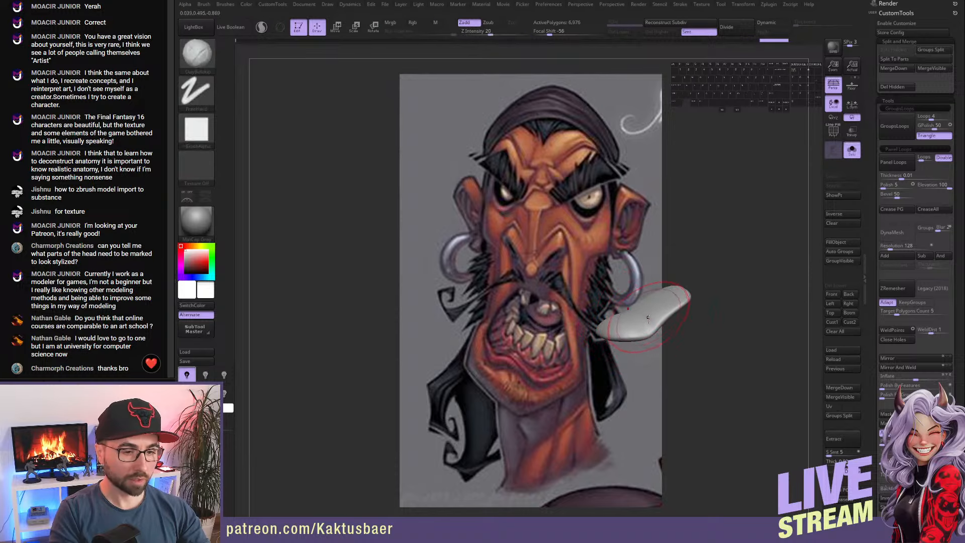
key("4")
key("1")
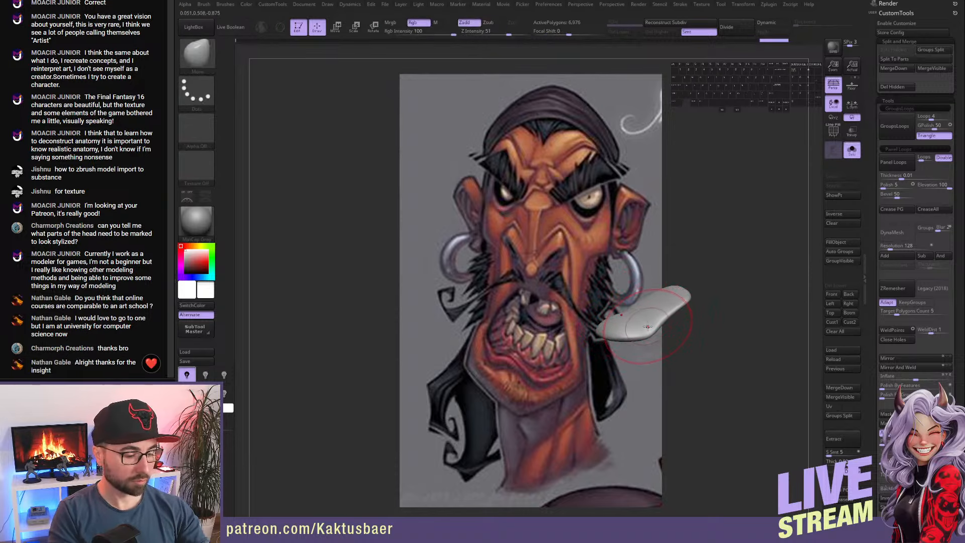
- Thicken the tongue's tip, middle and underside with the Inflate brush at intensity 10, and smooth the bulges
key("b")
left_click(667, 274)
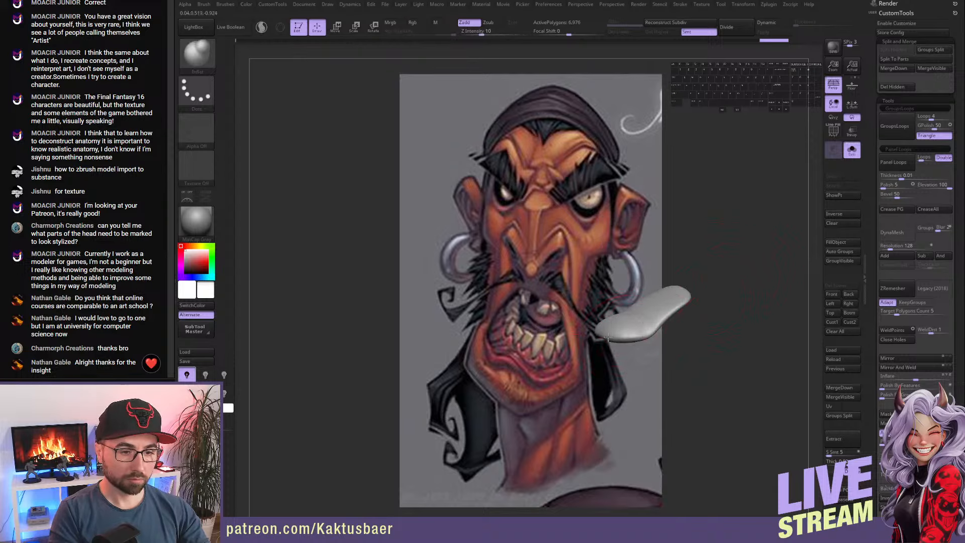
right_click_drag(653, 342, 659, 347)
left_click_drag(611, 332, 646, 316)
right_click_drag(666, 312, 668, 327)
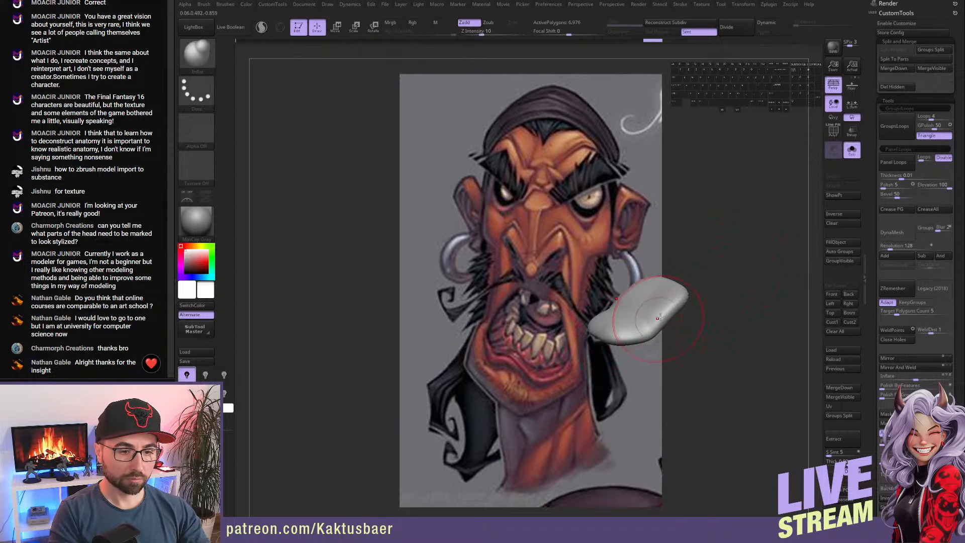
mouse_move(660, 318)
left_mouse_down()
mouse_move(668, 307)
mouse_move(635, 310)
mouse_move(648, 304)
left_mouse_up()
right_click_drag(668, 342, 669, 307)
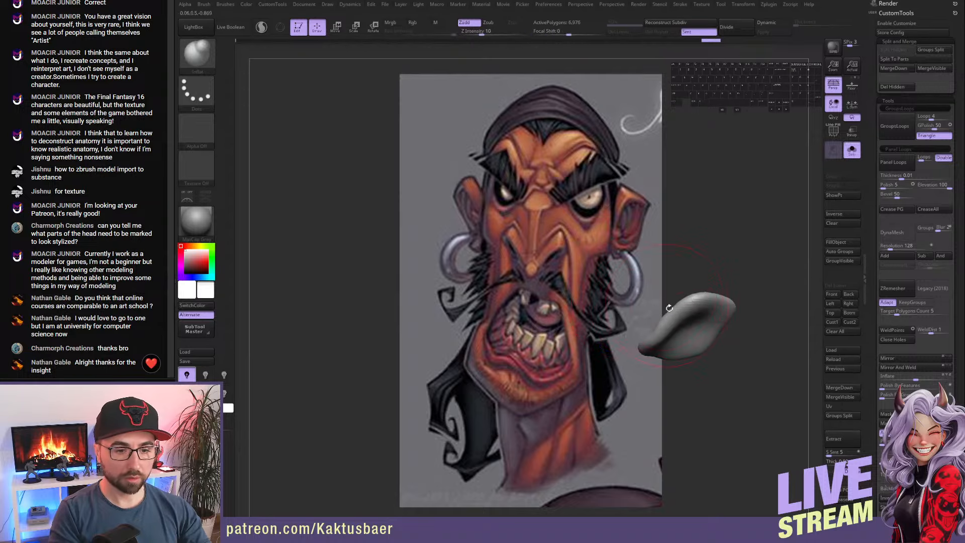
left_click_drag(666, 354, 691, 342)
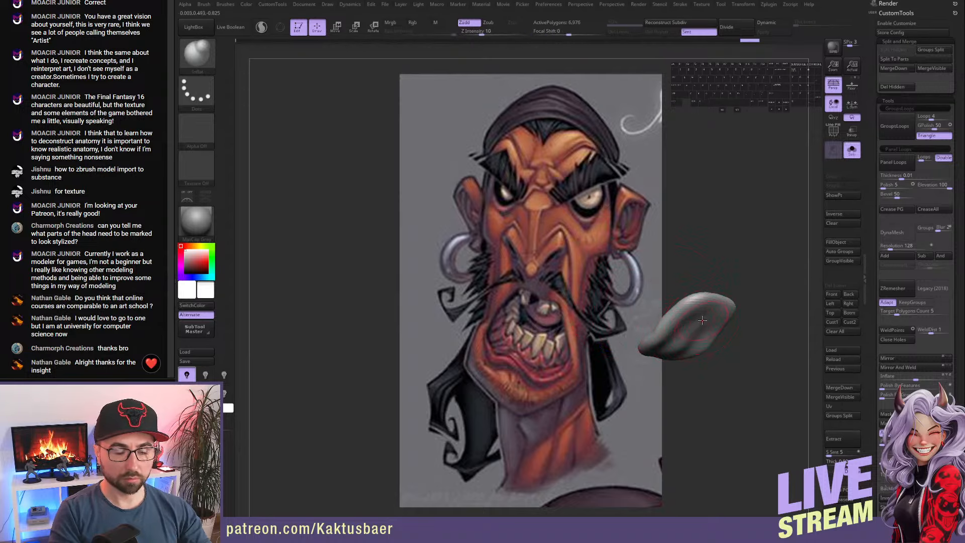
right_click_drag(701, 296, 707, 319)
mouse_move(706, 319)
left_mouse_down("shift")
mouse_move(720, 316)
mouse_move(682, 334)
left_mouse_up("shift")
- Bring the whole head back into display and inflate the front of the tongue inside the mouth
key("s")
key("alt+s")
right_click_drag(660, 350, 673, 349)
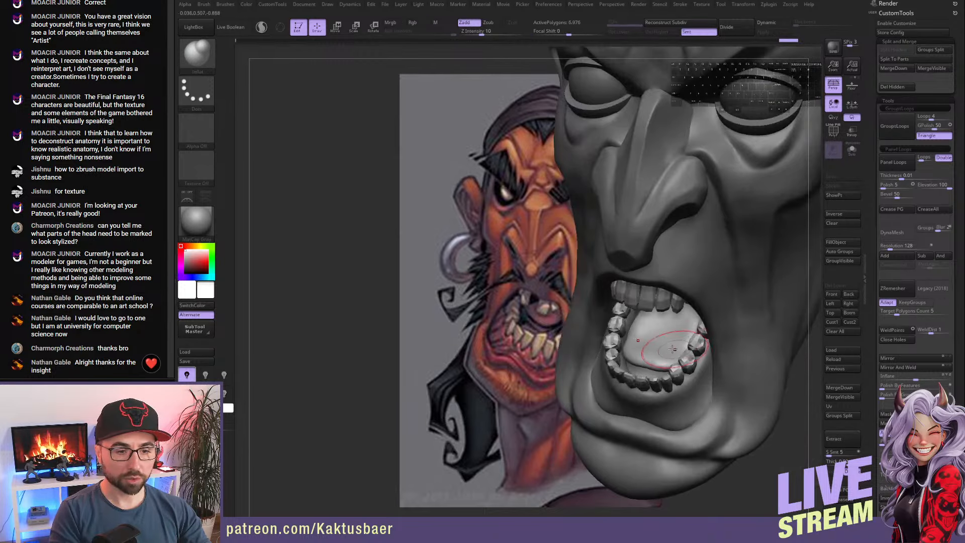
key("s")
left_click_drag(649, 352, 656, 352)
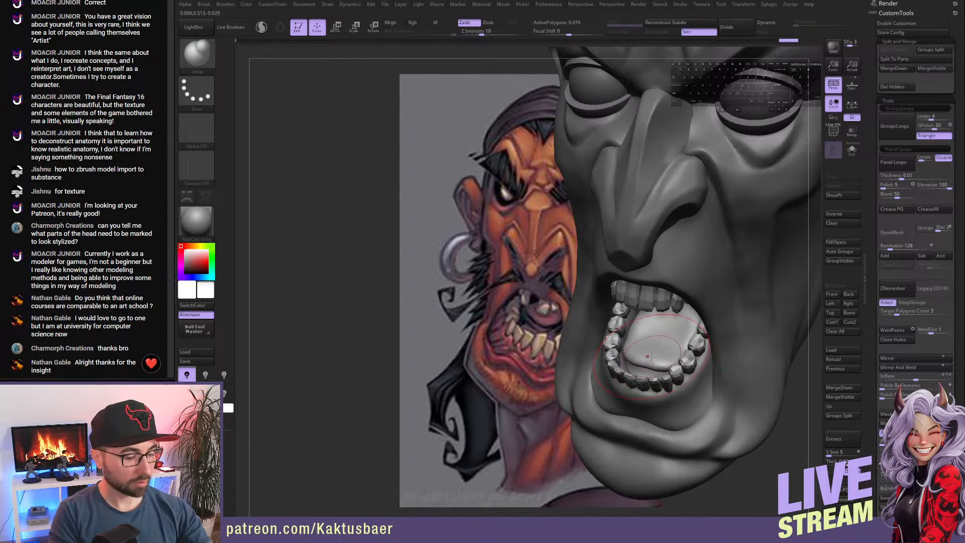
- Pull the tongue's front edge back and up and reshape its sides with the Move brush, smoothing the surface
key("b")
key("m")
key("v")
right_click_drag(648, 354, 647, 348)
key("s")
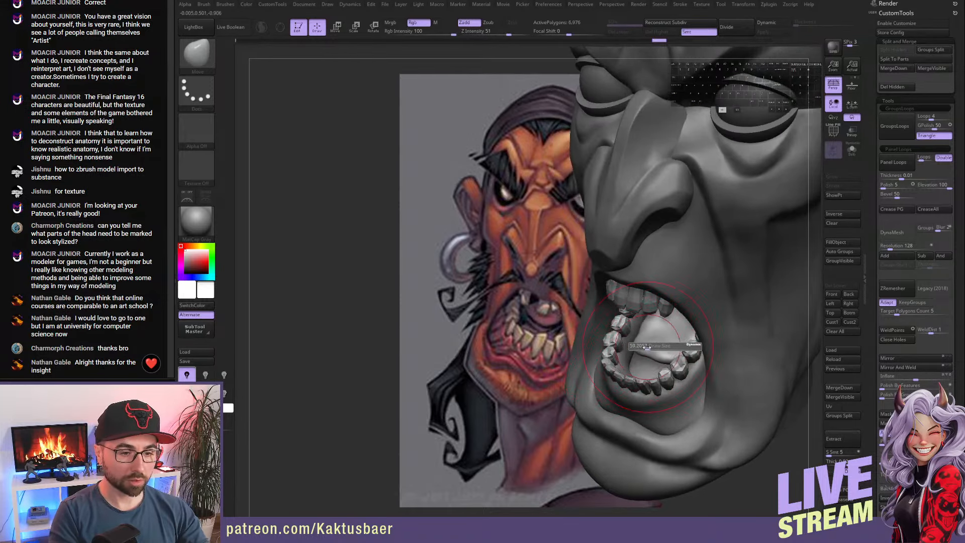
left_click_drag(646, 343, 646, 340)
left_click_drag(646, 340, 649, 339, "shift")
right_click_drag(649, 339, 647, 339)
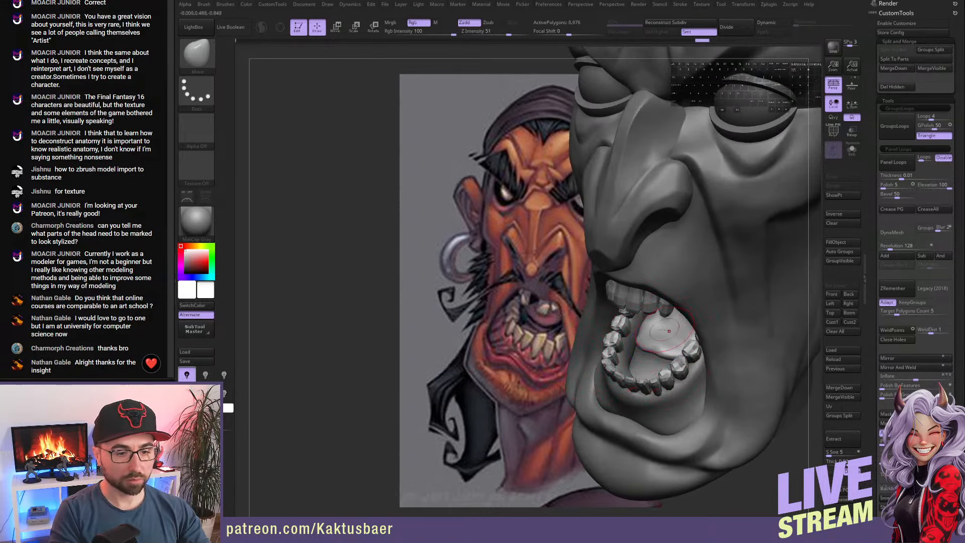
mouse_move(646, 339)
left_mouse_down("shift")
mouse_move(656, 339)
mouse_move(647, 331)
left_mouse_up("shift")
right_click_drag(648, 332, 672, 333)
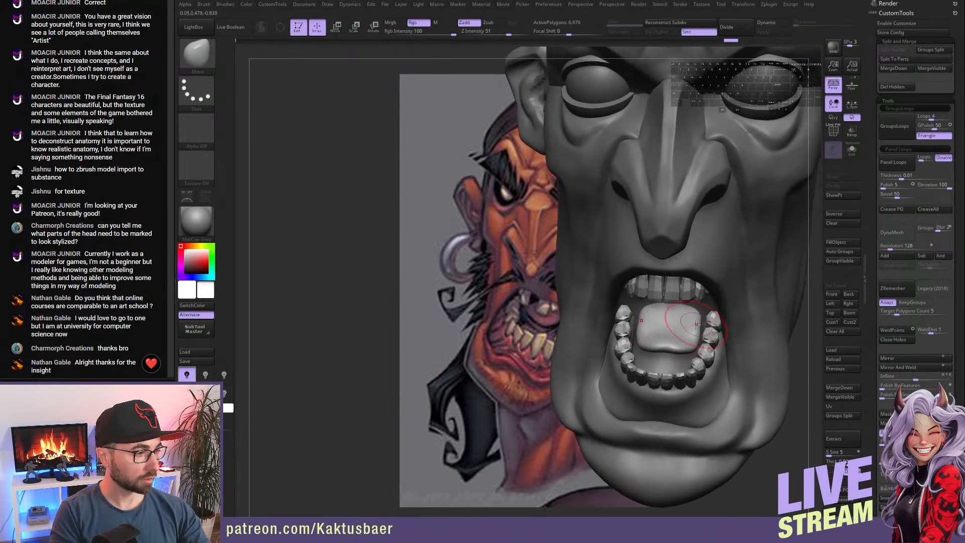
left_click_drag(699, 319, 702, 328)
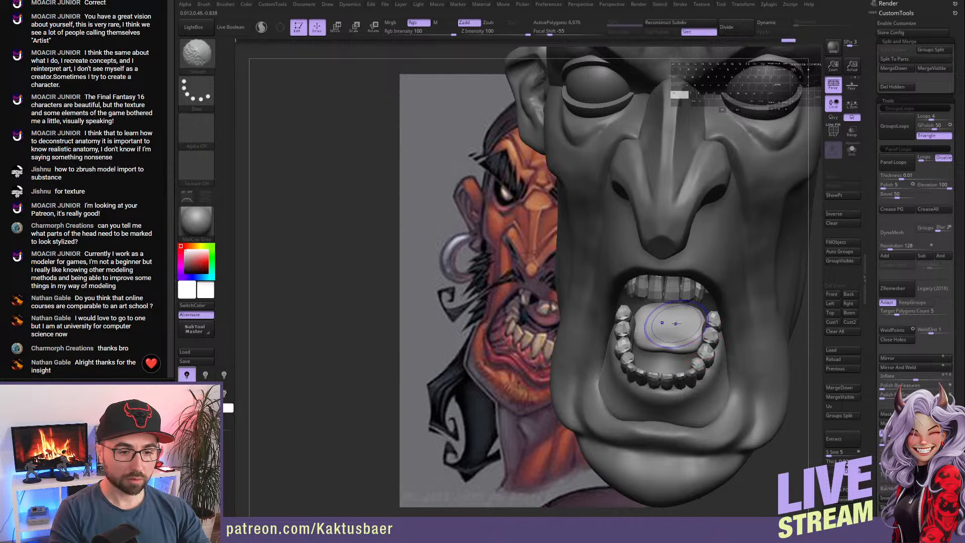
- Refine the tongue's front and side contours between the lower teeth and smooth its tip into a rounded shape
right_click_drag(691, 331, 666, 330)
left_click(667, 332, "alt")
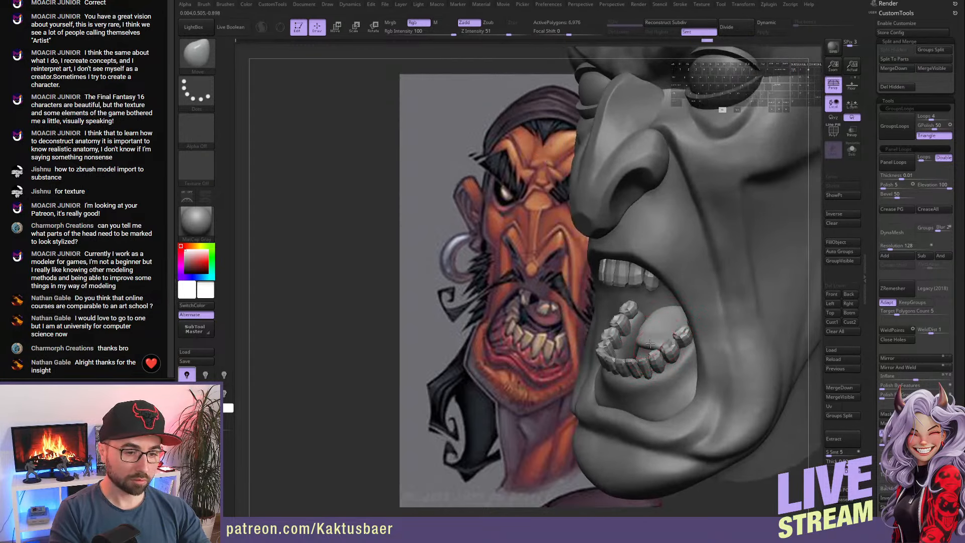
right_click_drag(648, 344, 665, 336, "shift")
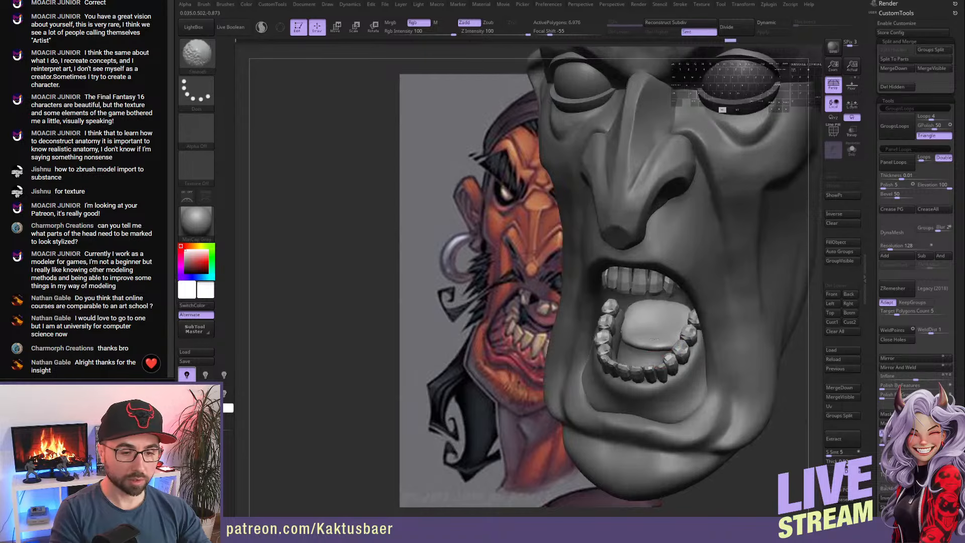
left_click_drag(654, 339, 664, 327, "shift")
right_click_drag(653, 347, 621, 336)
left_click_drag(620, 336, 622, 336)
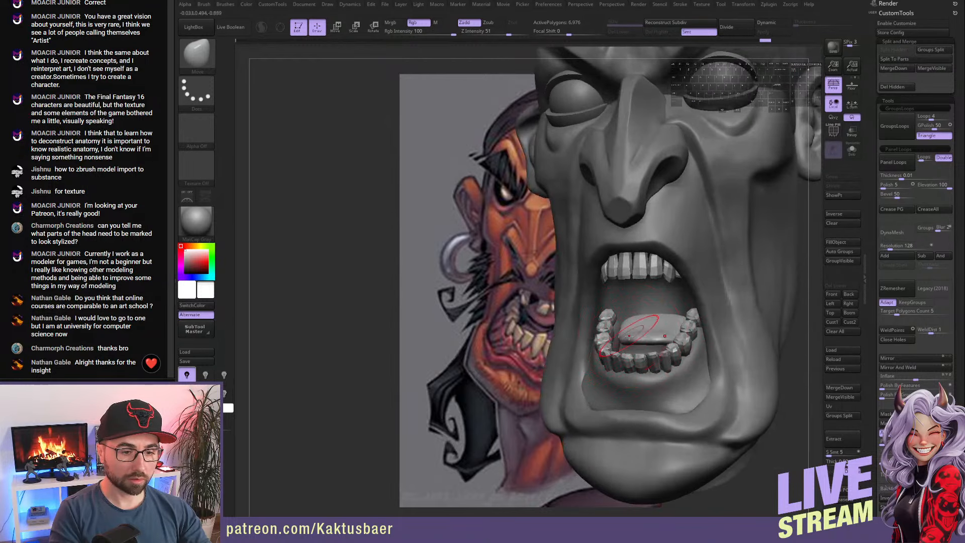
key("shift")
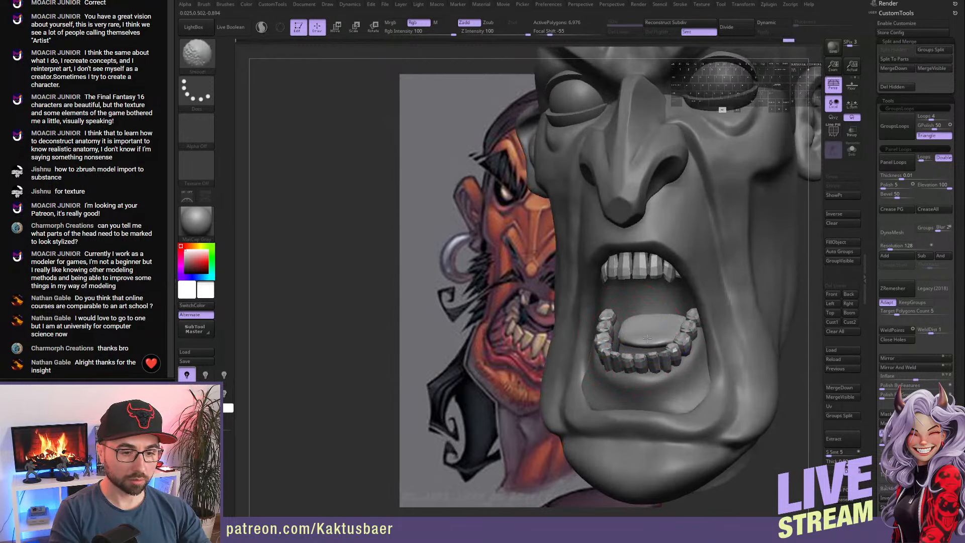
left_click_drag(645, 327, 645, 329, "shift")
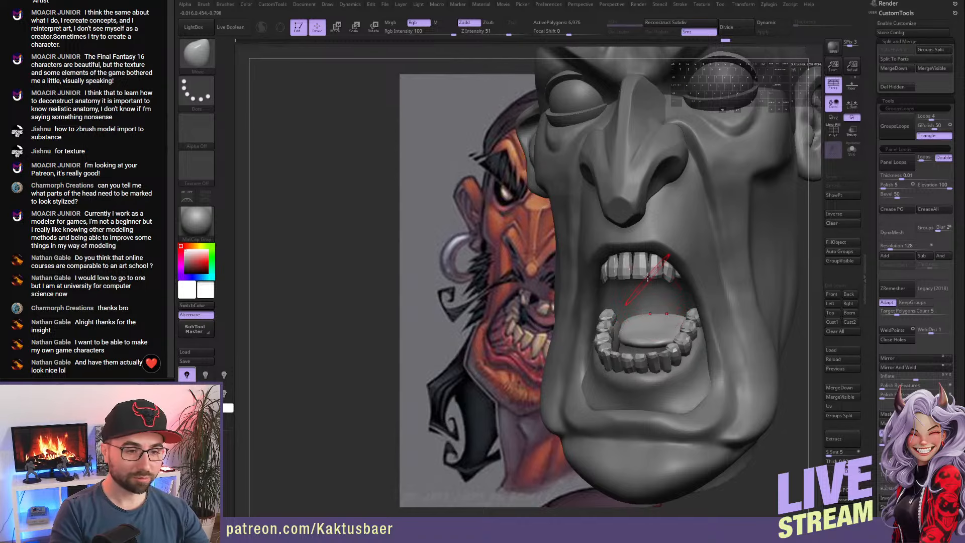
- Select the upper teeth and delete one of the central front teeth to leave a gap
left_click(649, 277, "alt")
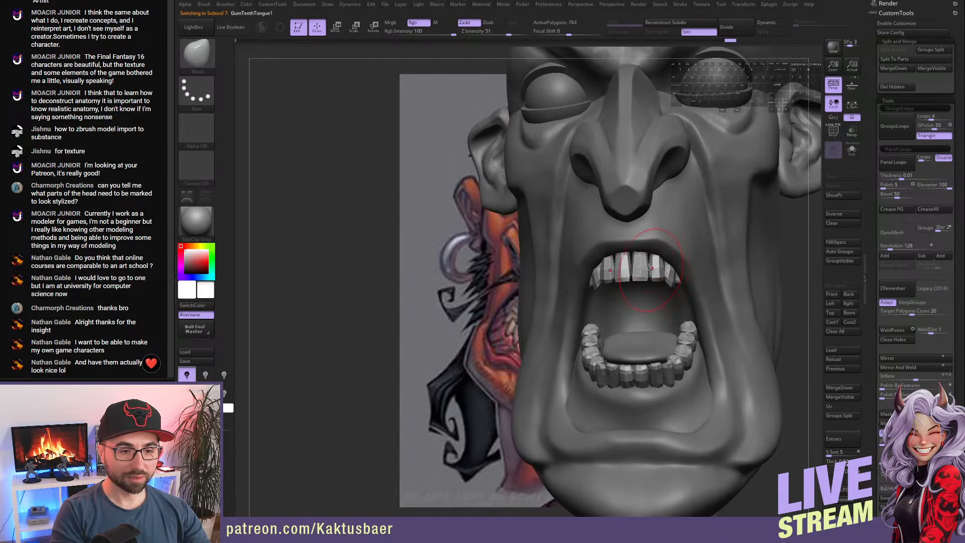
key("ctrl+shift")
left_click(626, 272, "ctrl+shift")
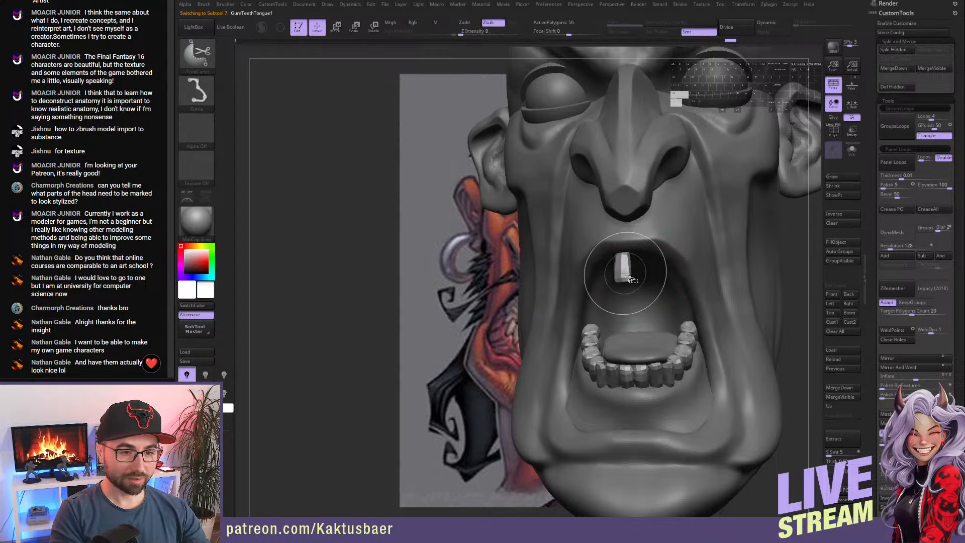
left_click(626, 274, "ctrl+shift")
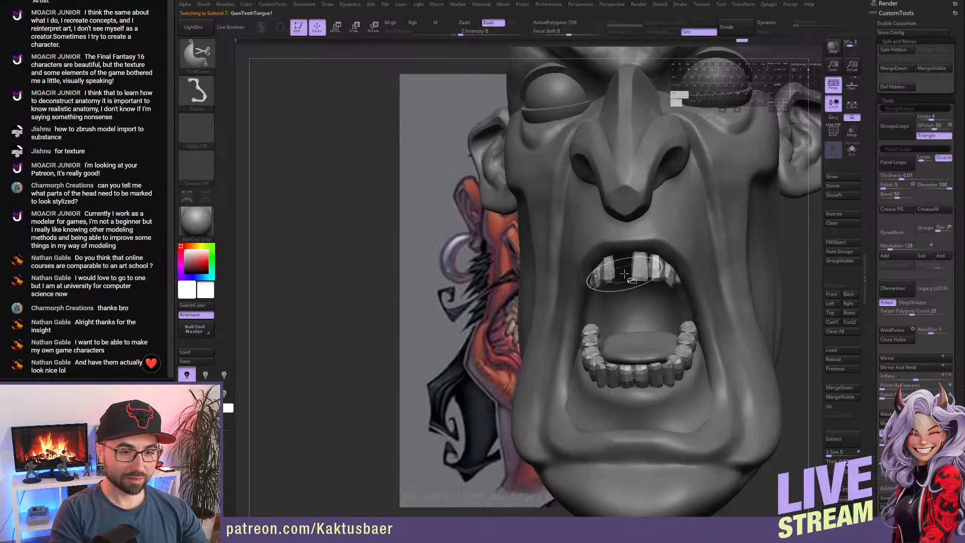
left_click(897, 86)
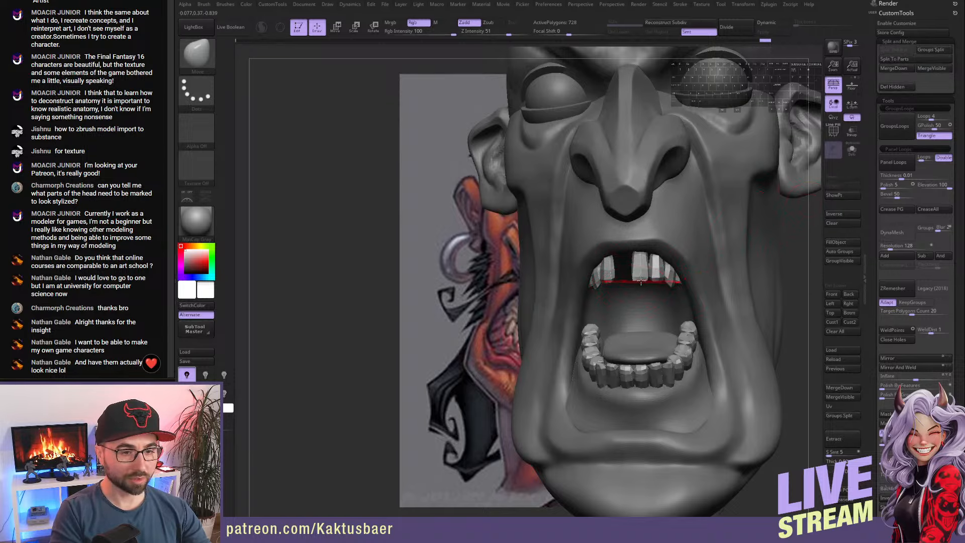
- Mask all upper teeth except the remaining central tooth, and frame the whole head against the concept art
key("w")
key("q")
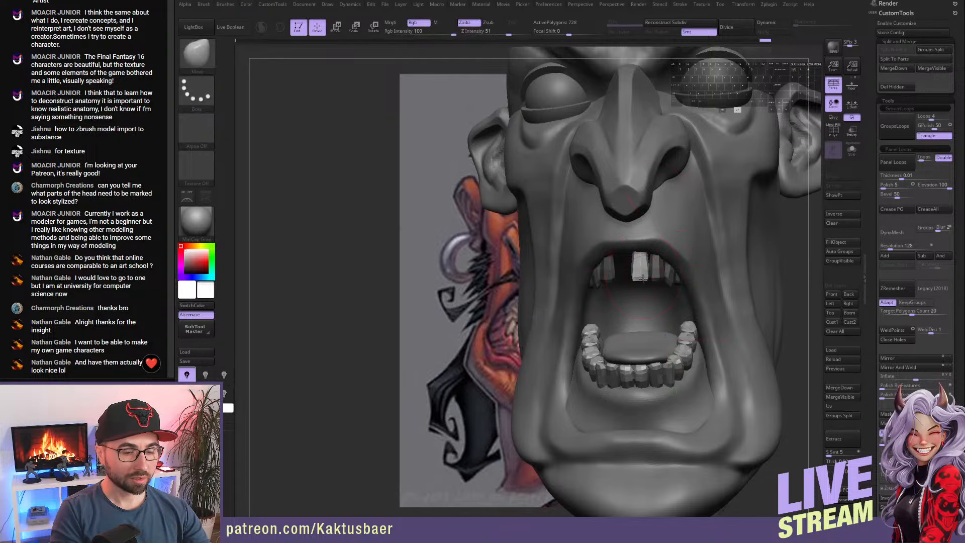
right_click_drag(661, 274, 646, 286)
scroll(874, 225, "down", 2)
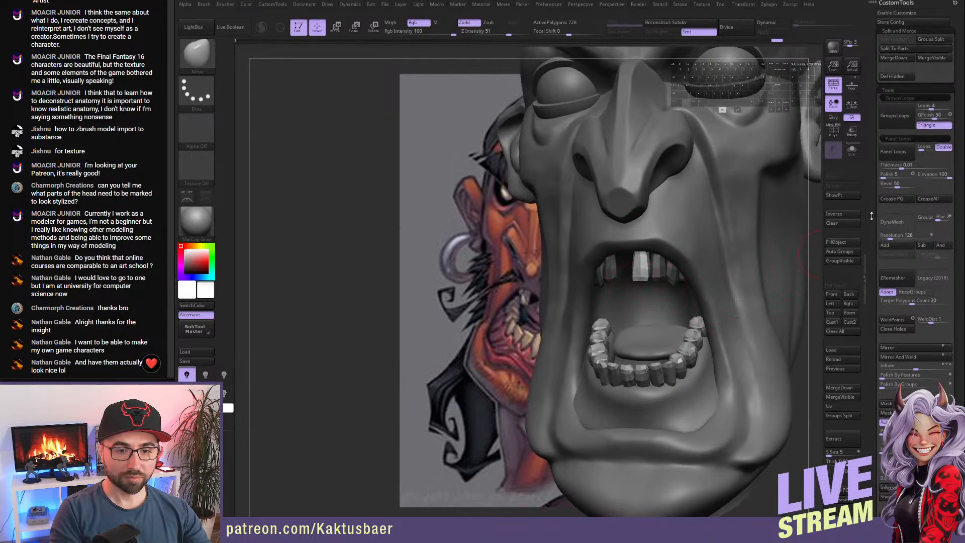
key("f")
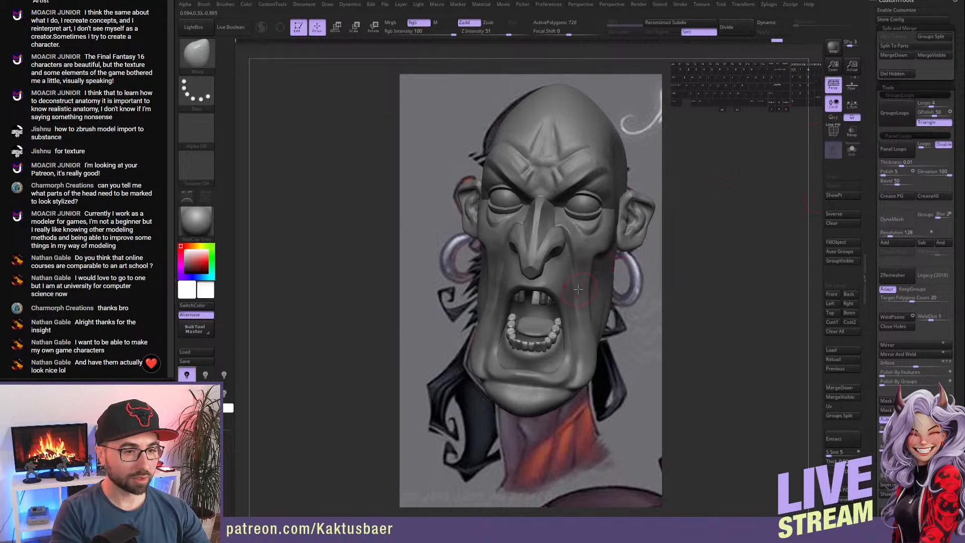
- Rotate, lower and enlarge the unmasked central upper tooth to match the crooked tooth in the concept art overlay
key("shift+z")
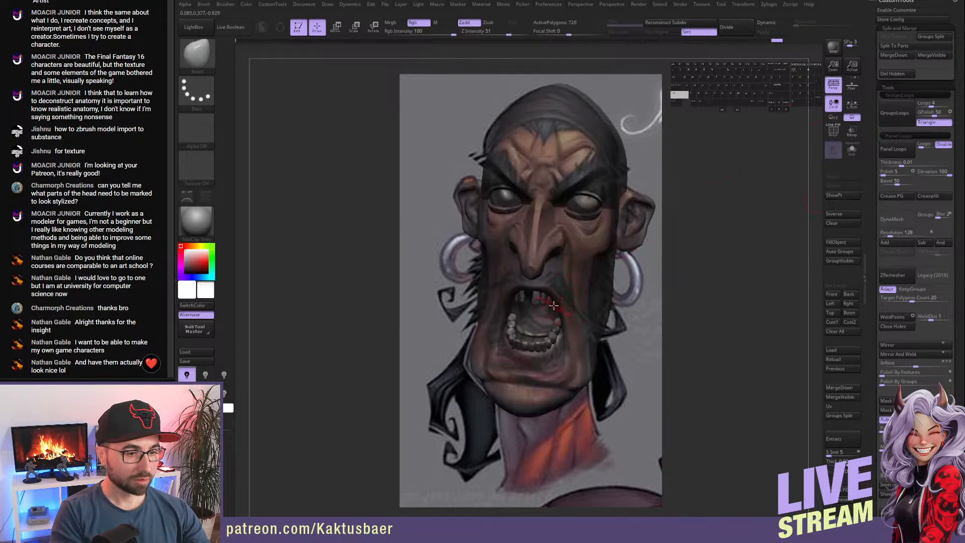
key("r")
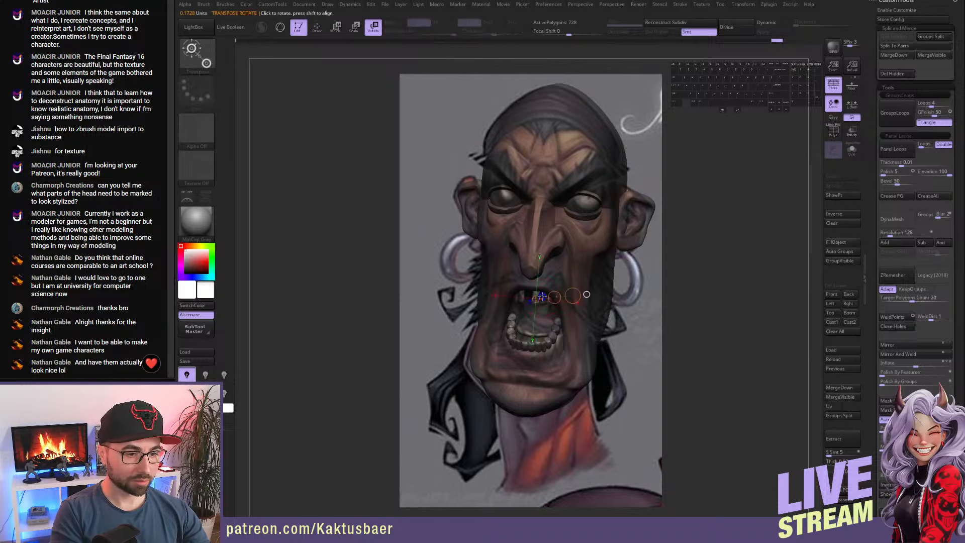
left_click_drag(539, 292, 570, 260)
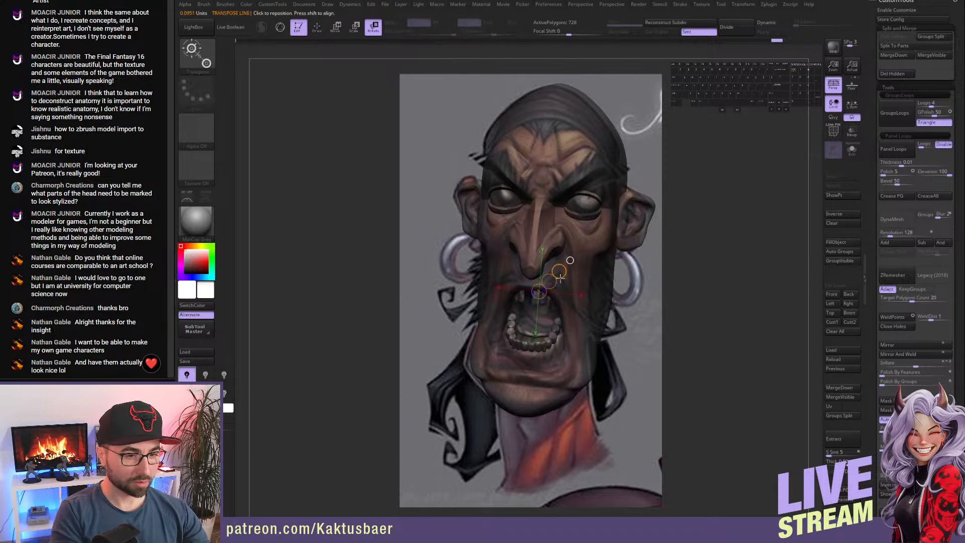
key("w")
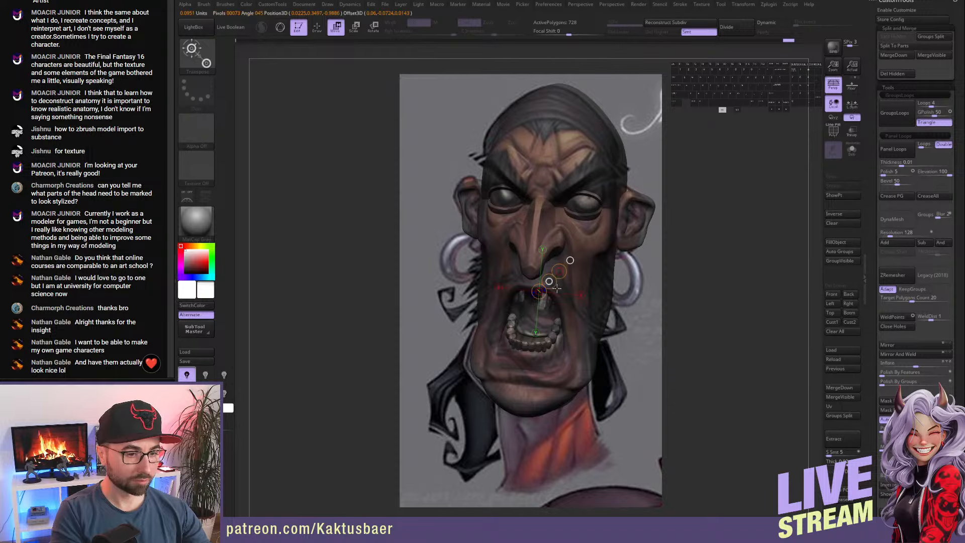
left_click_drag(556, 288, 559, 301)
key("r")
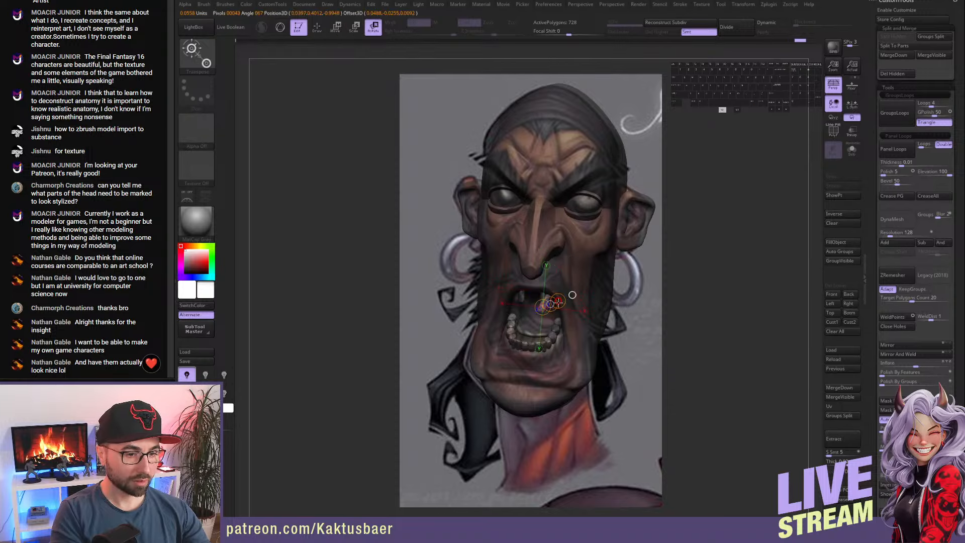
key("e")
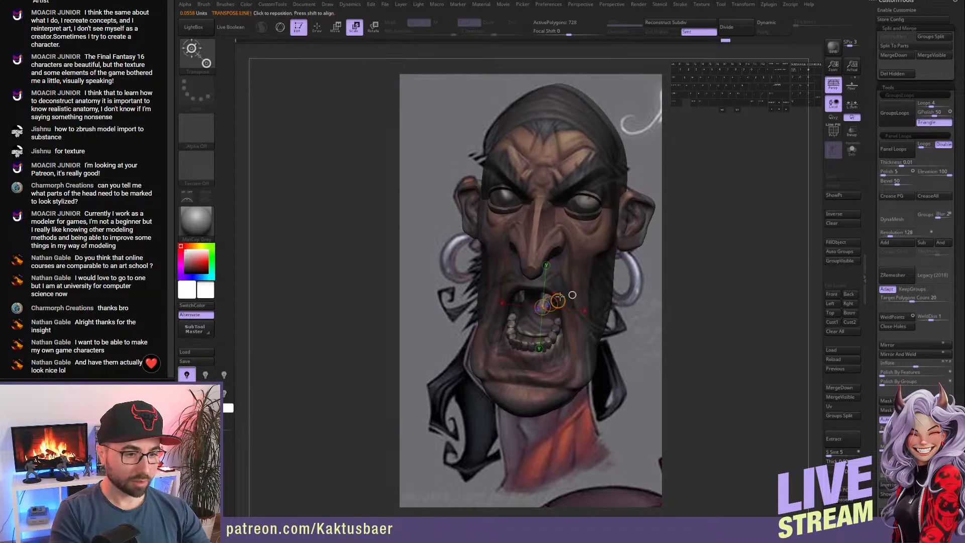
key("w")
key("q")
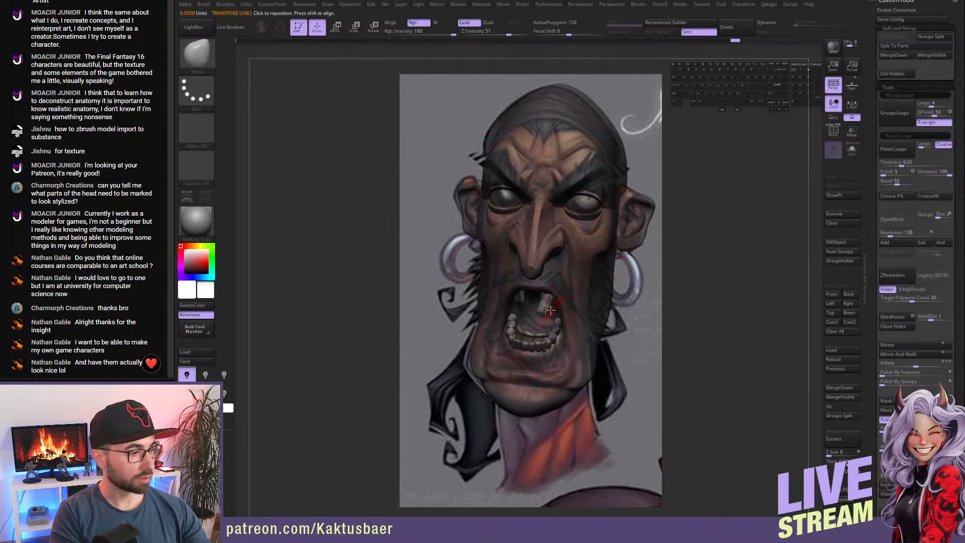
- Mask all upper teeth except the front one across the gap, and place the transpose line on that tooth
key("alt+s")
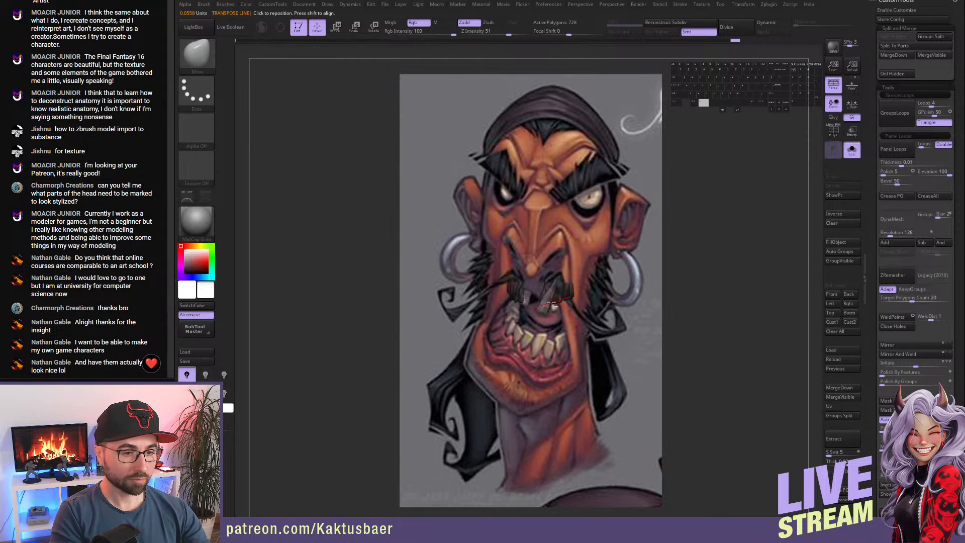
key("alt+s")
key("shift+z")
right_click_drag(557, 307, 572, 352, "alt")
right_click_drag(572, 351, 614, 338)
key("w")
left_click(518, 315, "ctrl")
left_click_drag(519, 316, 518, 315)
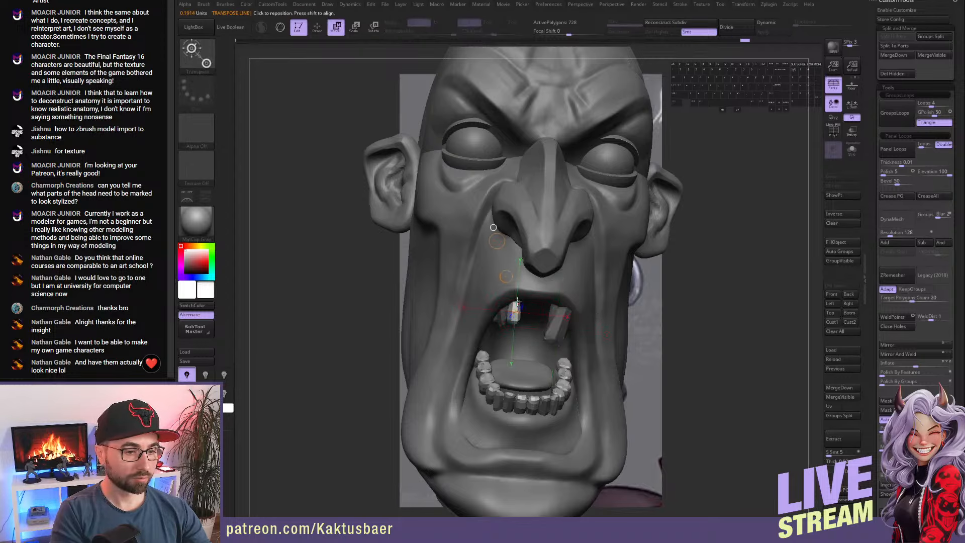
left_click(514, 311)
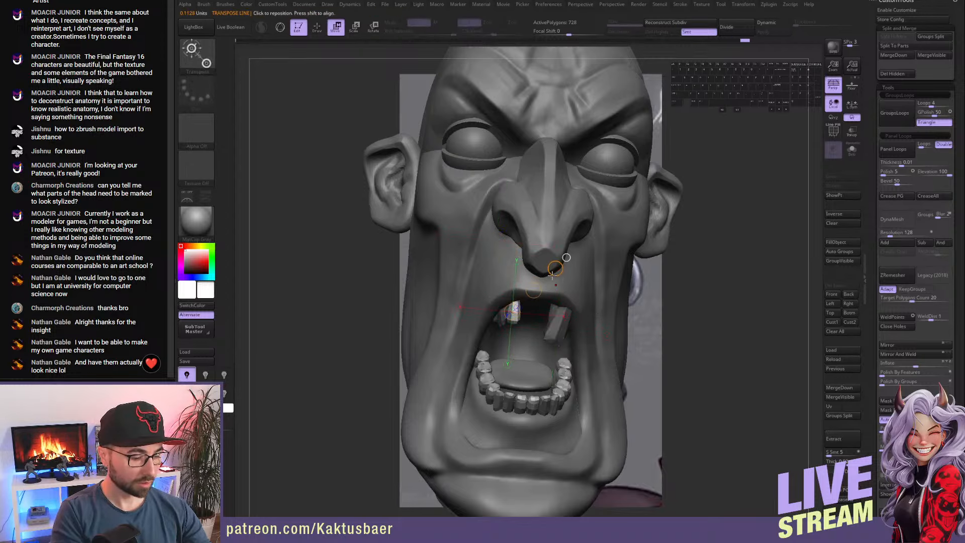
- Enlarge and lower the unmasked upper tooth, and adjust its angle in the front view to follow the concept art
key("e")
key("w")
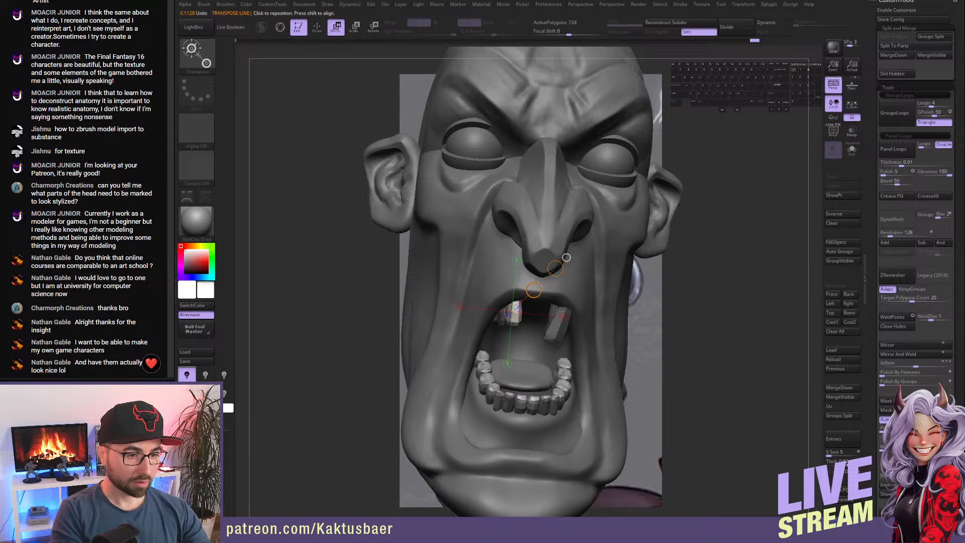
left_click_drag(534, 290, 537, 295)
key("r")
key("q")
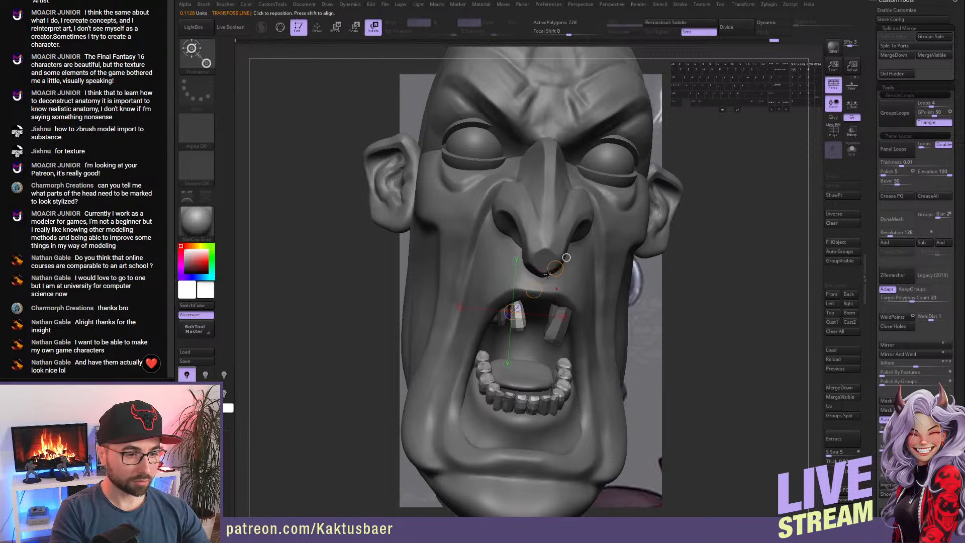
left_click(833, 294)
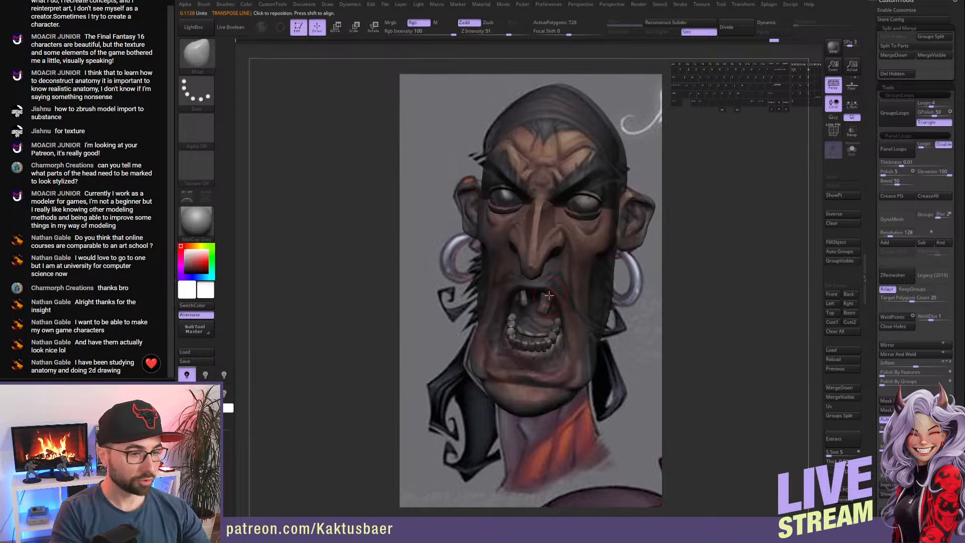
key("r")
mouse_move(523, 282)
left_mouse_down()
mouse_move(526, 305)
mouse_move(523, 289)
left_mouse_up()
key("q")
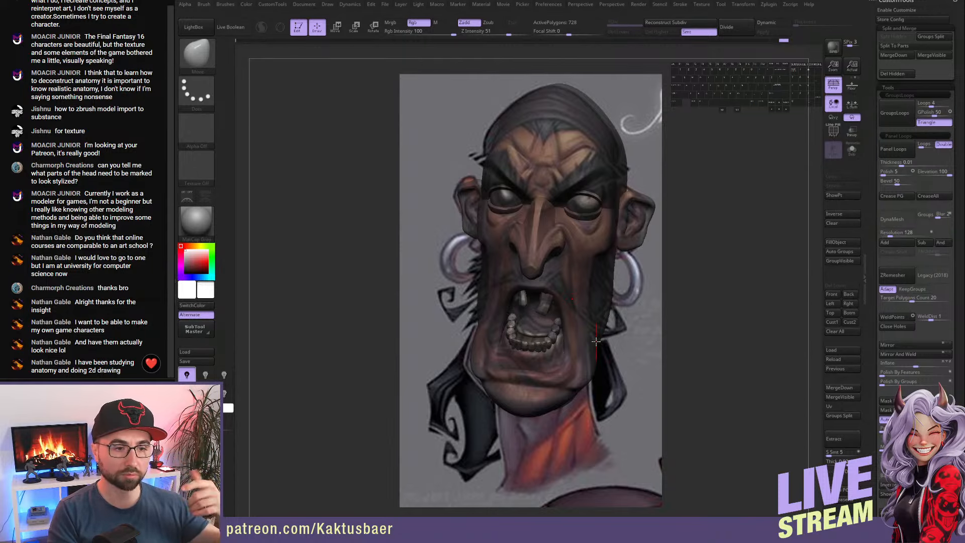
- Switch to the head mesh, mask everything except the nose, and adjust the Move brush's draw size
left_click(539, 261, "alt")
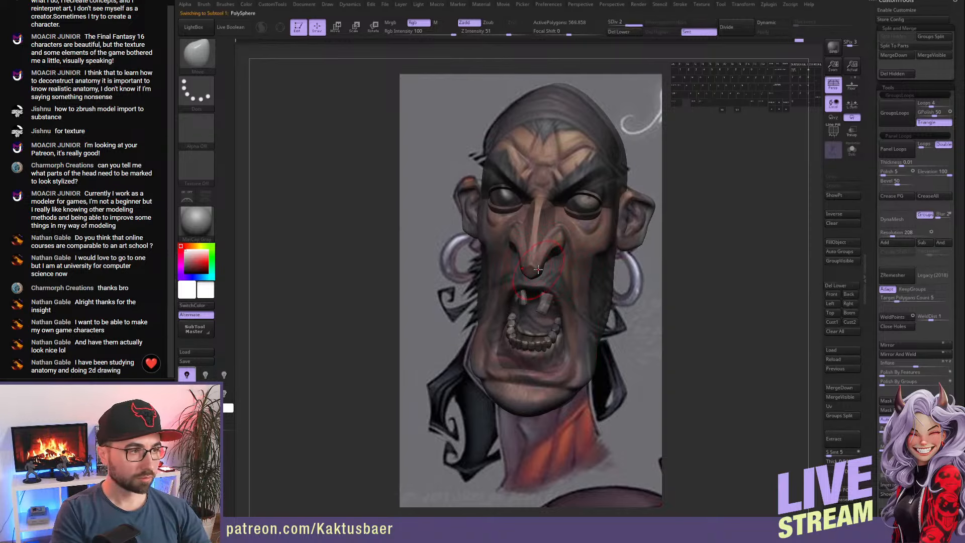
key("w")
left_click(539, 268, "ctrl")
key("q")
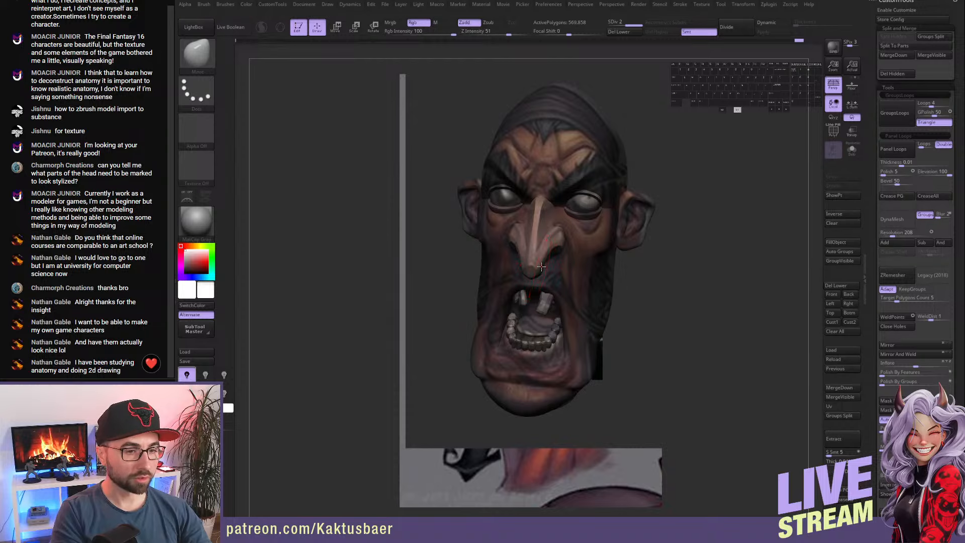
key("s")
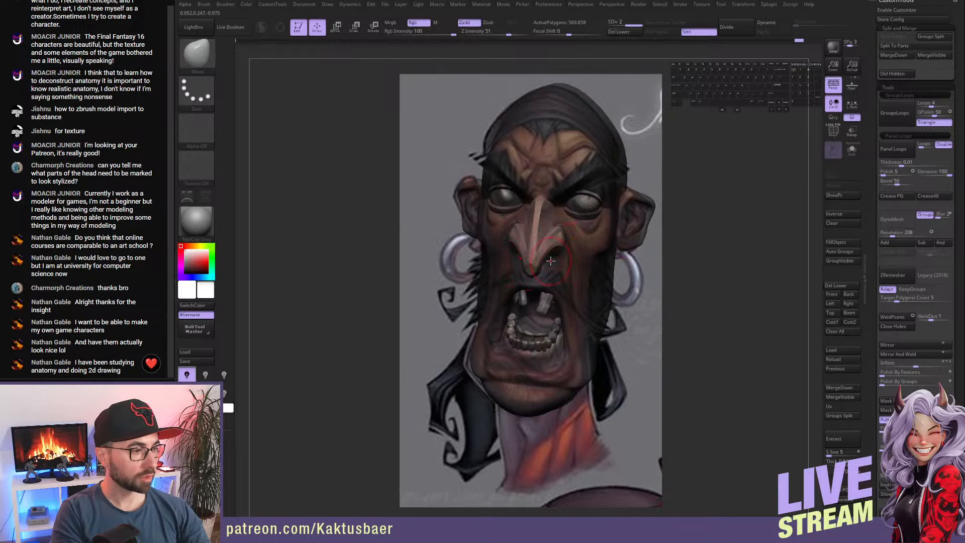
mouse_move(549, 264)
right_mouse_down()
mouse_move(518, 256)
mouse_move(549, 269)
right_mouse_up()
key("s")
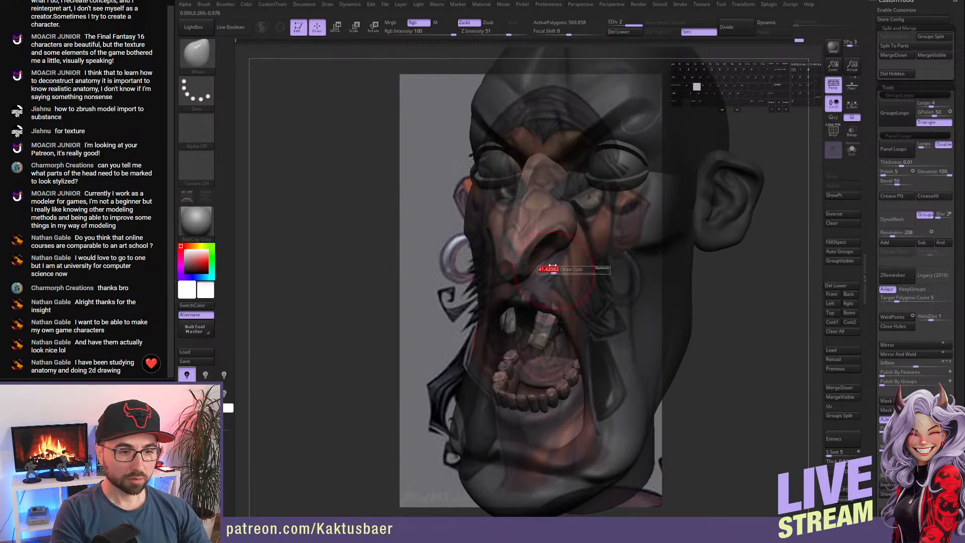
left_click(550, 265)
left_click(549, 262)
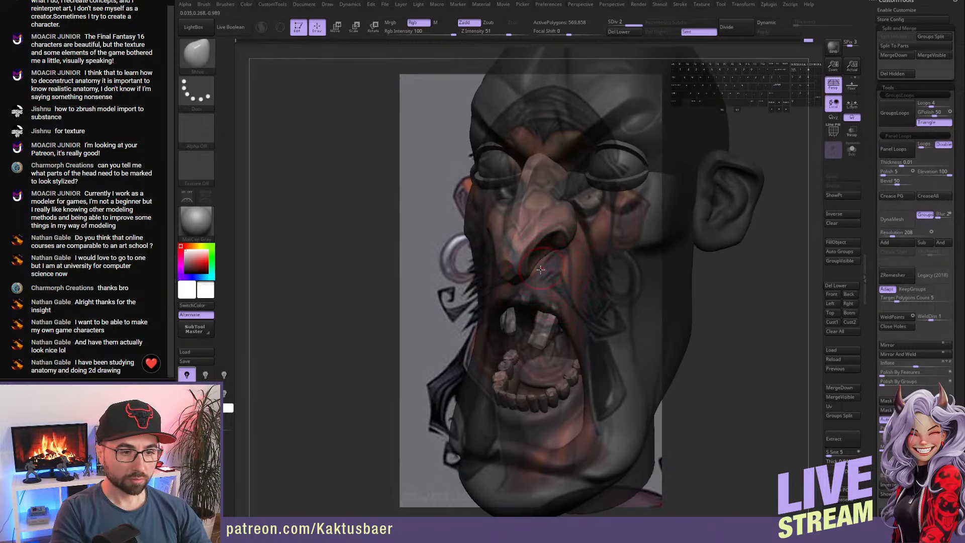
- Examine the isolated nose from several three-quarter angles and compare the head with the concept art in front view
right_click_drag(540, 273, 530, 269)
mouse_move(543, 272)
right_mouse_down("ctrl")
mouse_move(534, 262)
mouse_move(559, 262)
mouse_move(549, 274)
mouse_move(558, 281)
mouse_move(564, 259)
right_mouse_up("ctrl")
key("shift+z")
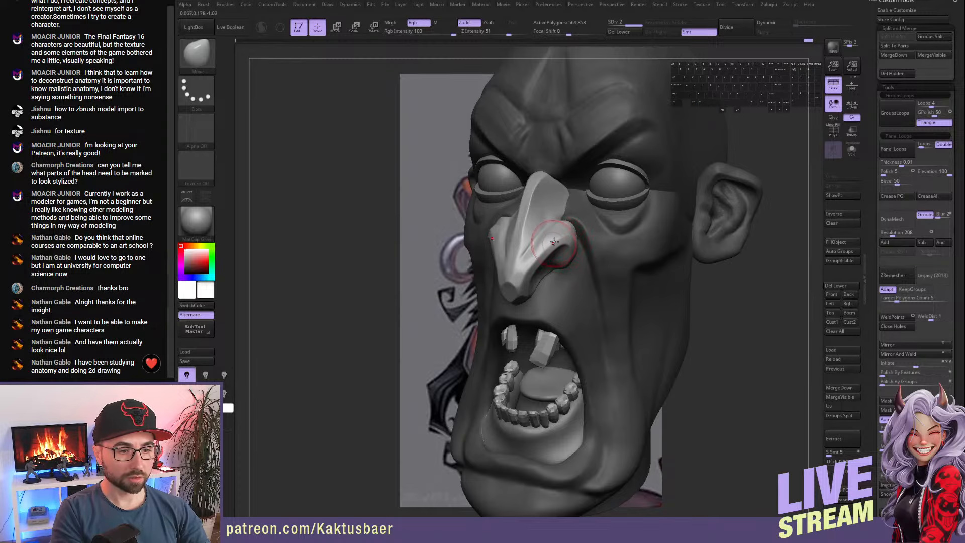
right_click_drag(554, 243, 567, 234)
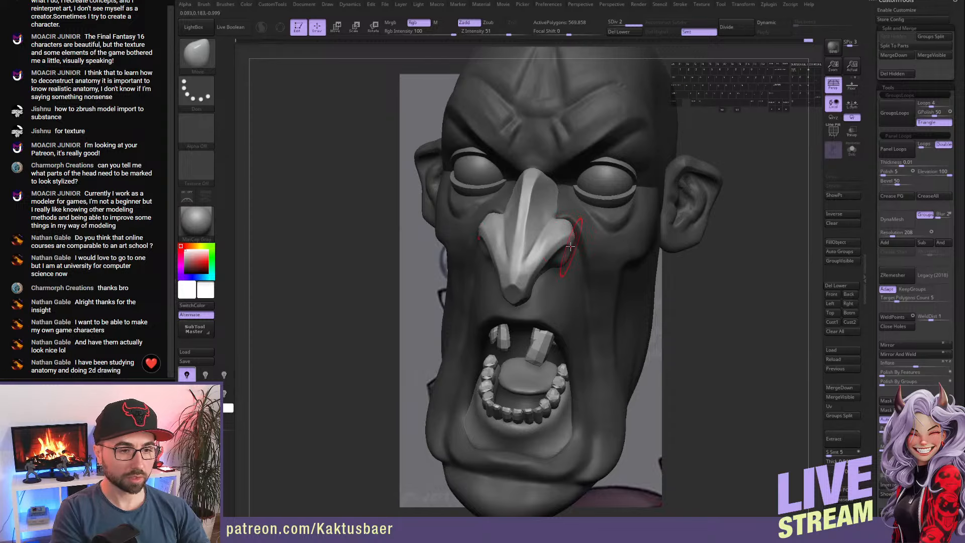
right_click_drag(568, 261, 562, 261)
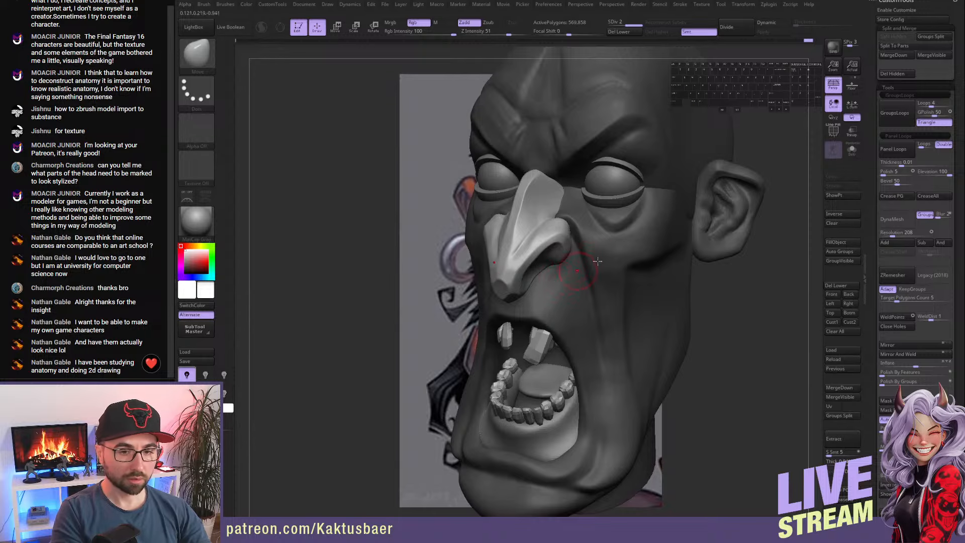
left_click(832, 295)
key("shift+z")
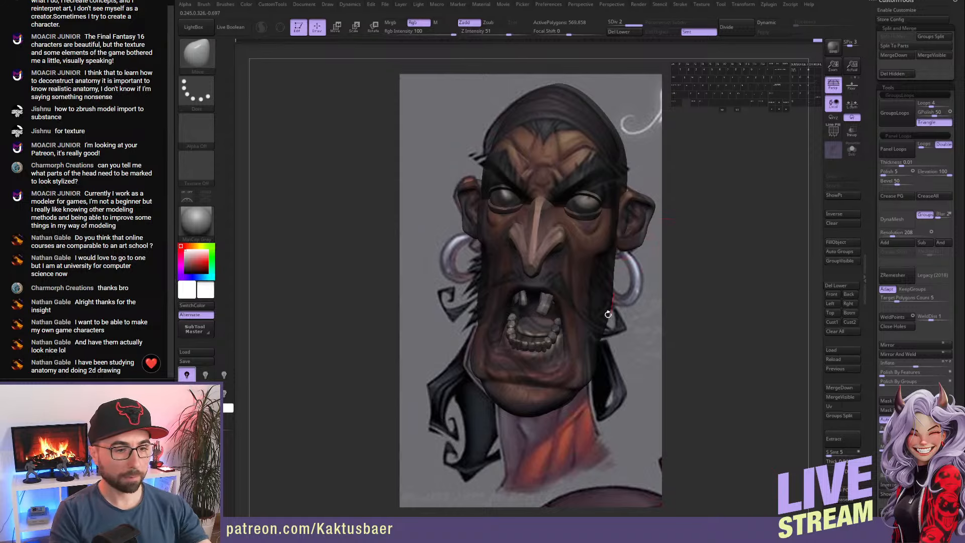
key("shift+z")
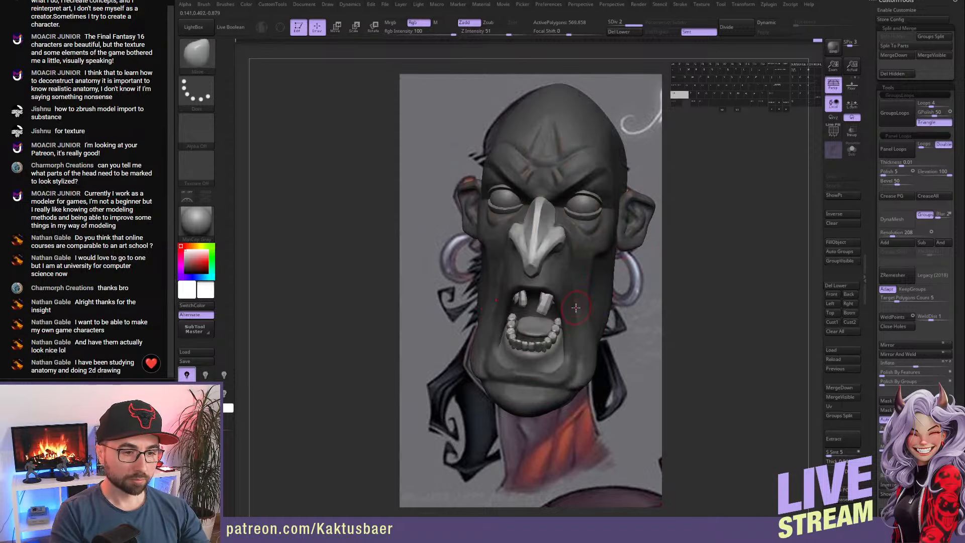
- Mask the head except the lower face around the mouth, and drop the mesh to its lowest subdivision level
key("w")
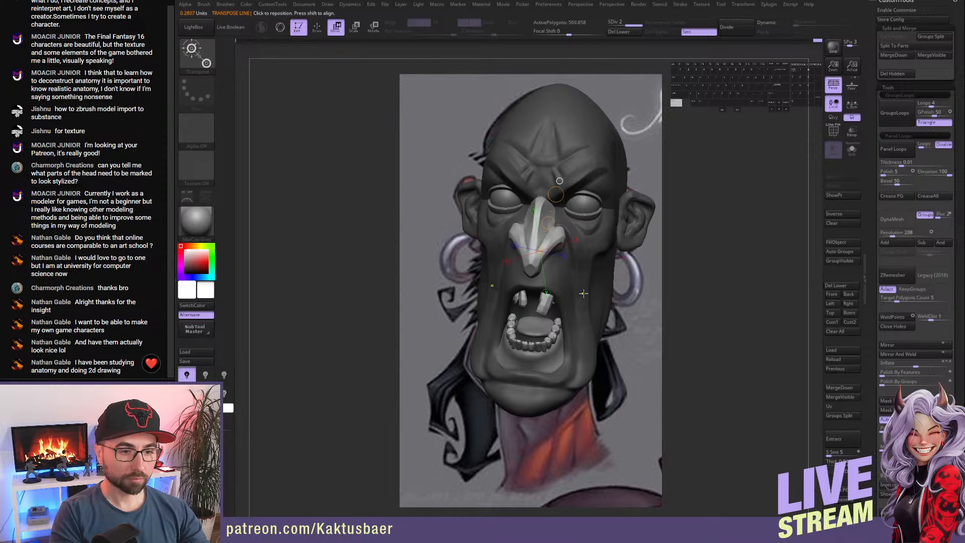
key("q")
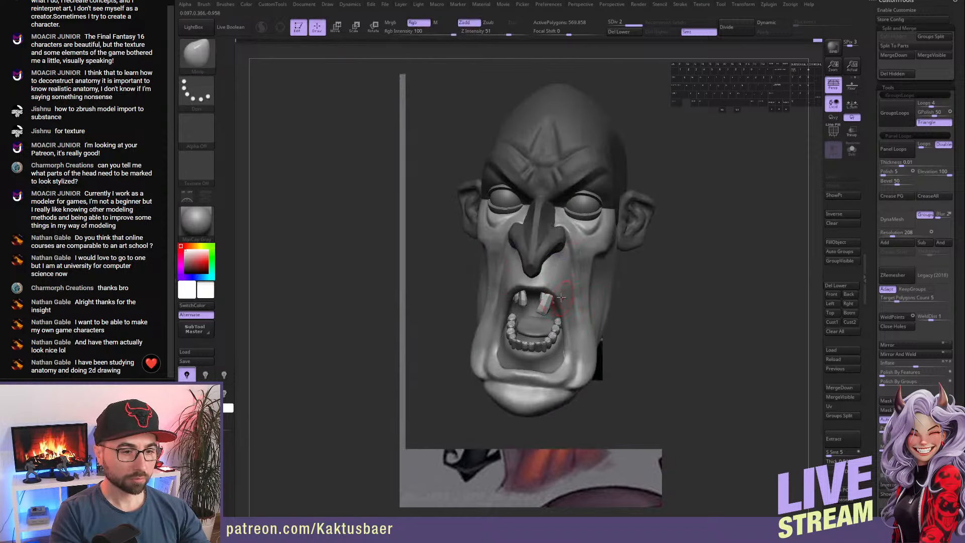
key("shift+d")
key("alt+q")
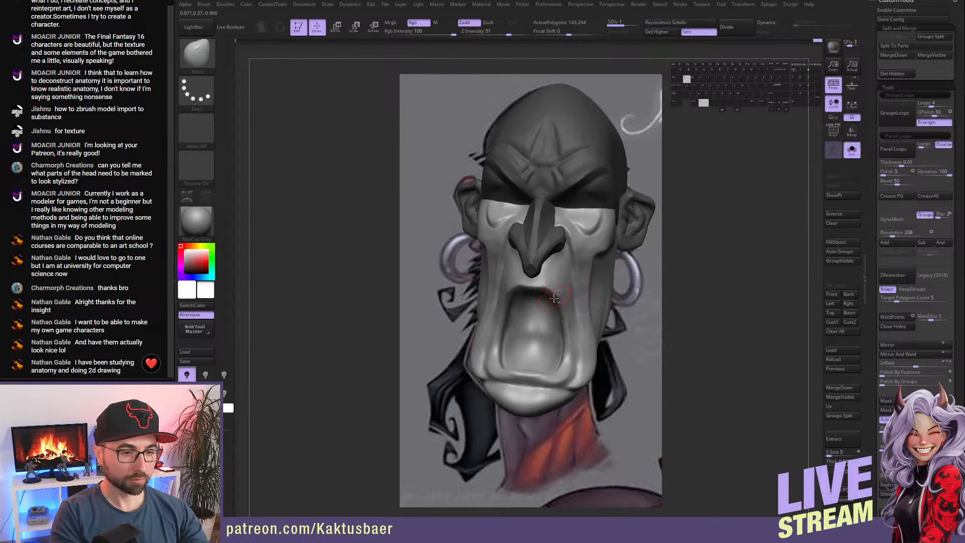
key("alt+q")
- Give the model a lighter material over the concept art and set the model opacity to 27
key("shift+z")
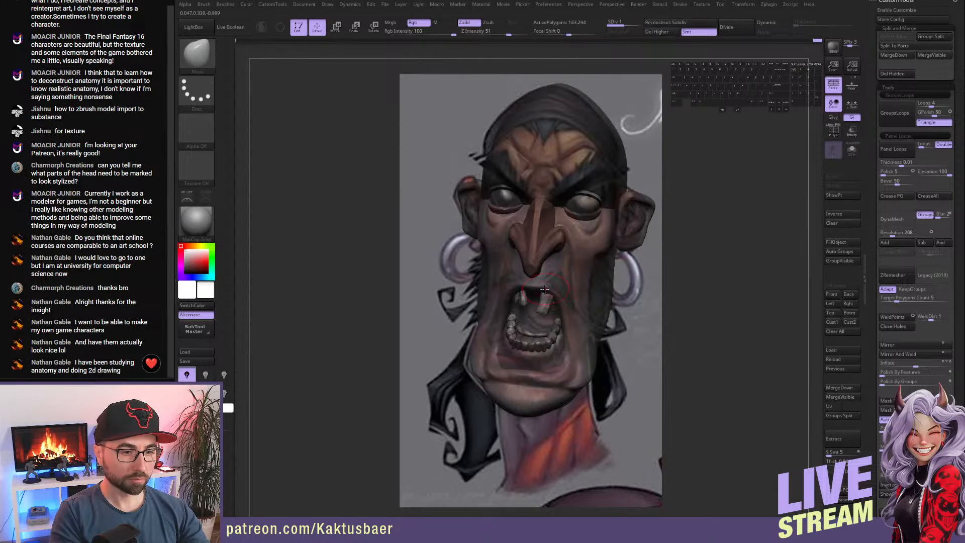
left_click(211, 222)
left_click(467, 230)
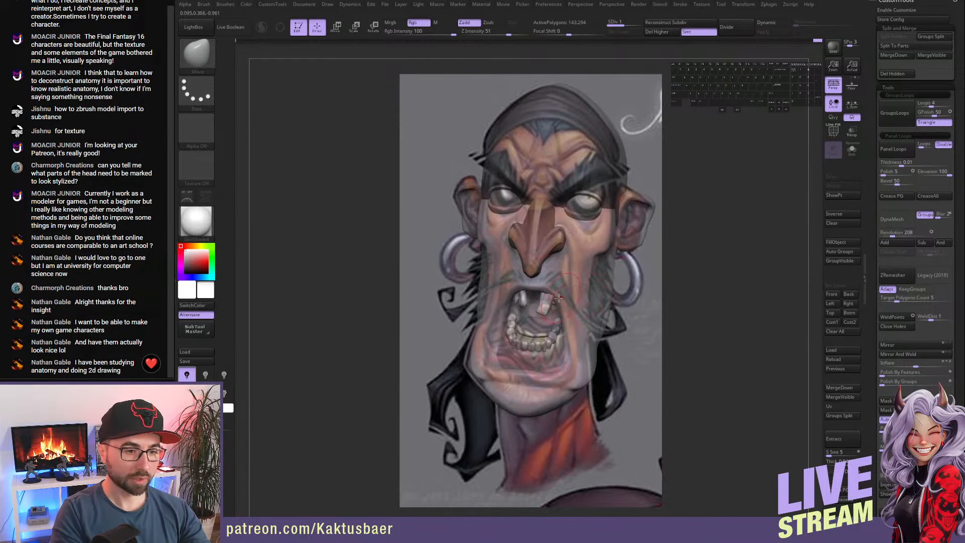
key("s")
left_click_drag(548, 291, 546, 298)
mouse_move(874, 324)
left_mouse_down()
mouse_move(874, 336)
mouse_move(878, 196)
left_mouse_up()
left_click_drag(875, 471, 874, 155)
left_click_drag(899, 220, 896, 220)
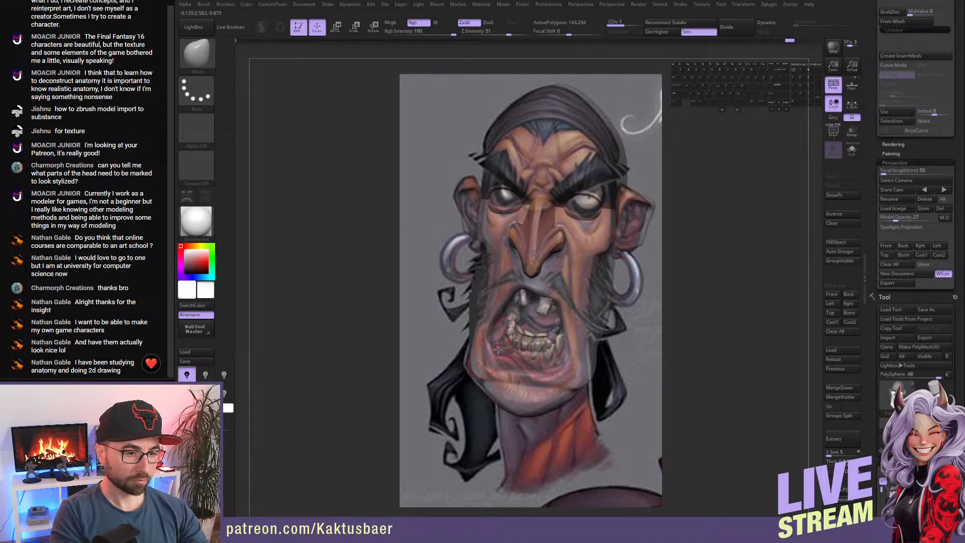
- Pull the lower lip corner, chin and jaw on the viewer's left outward to the concept outline with a resized Move brush
left_click_drag(503, 366, 492, 351)
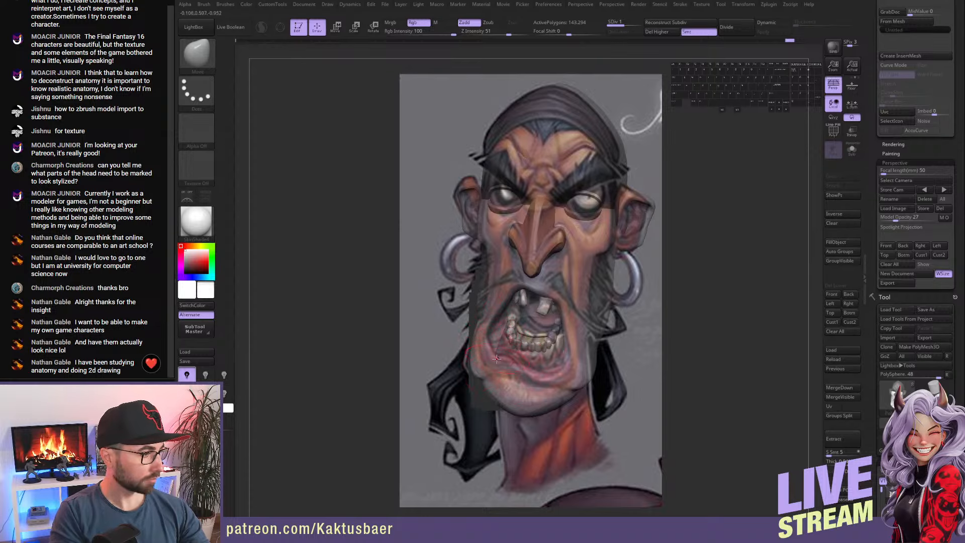
key("s")
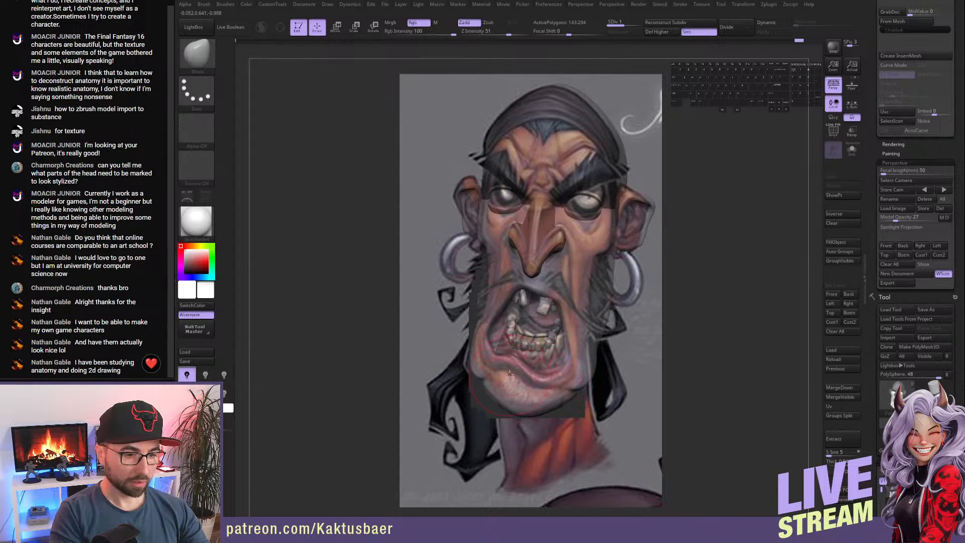
key("s")
left_click_drag(513, 357, 514, 355)
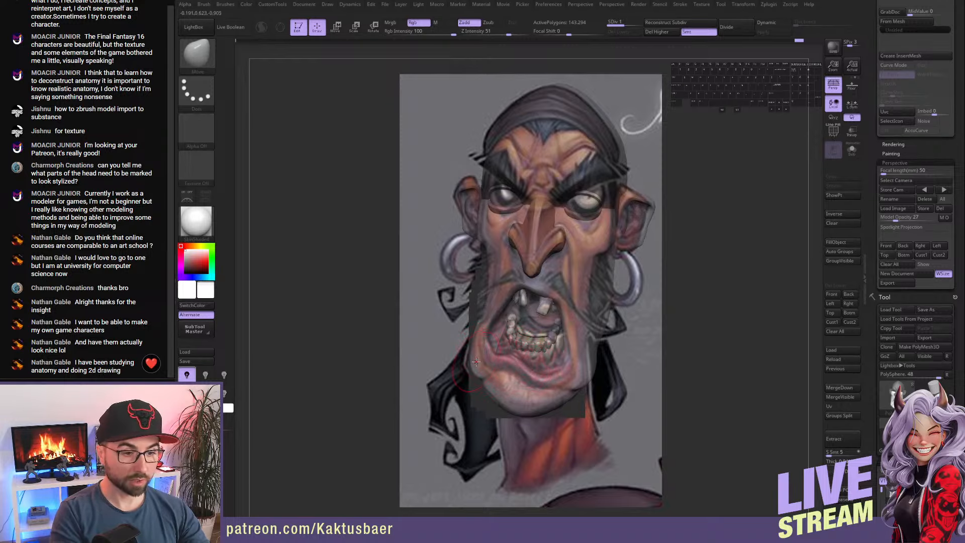
key("s")
left_click_drag(475, 359, 468, 361)
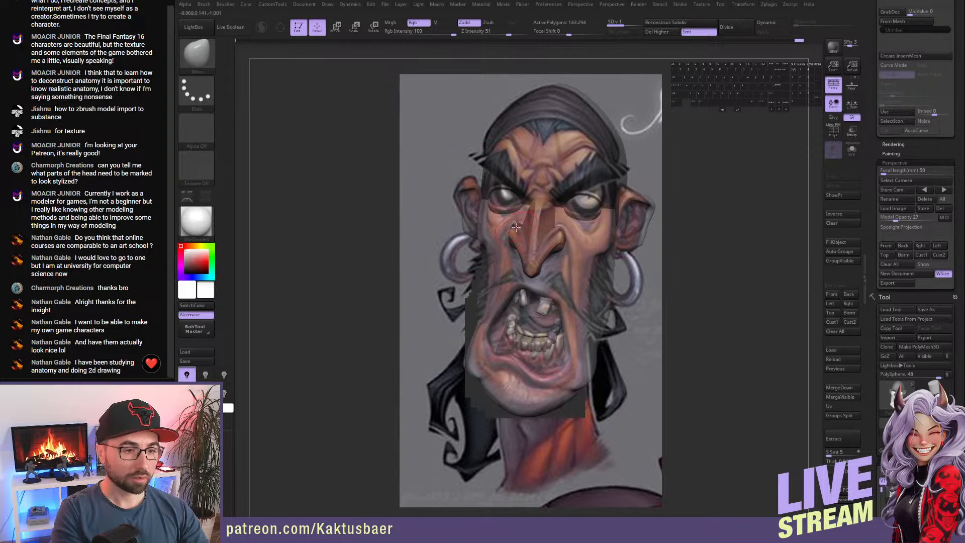
- Reshape the mouth edge and upper lip on the viewer's right, and refine the opposite jaw corner with the Move brush
key("s")
mouse_move(568, 369)
left_mouse_down()
mouse_move(540, 376)
mouse_move(568, 351)
left_mouse_up()
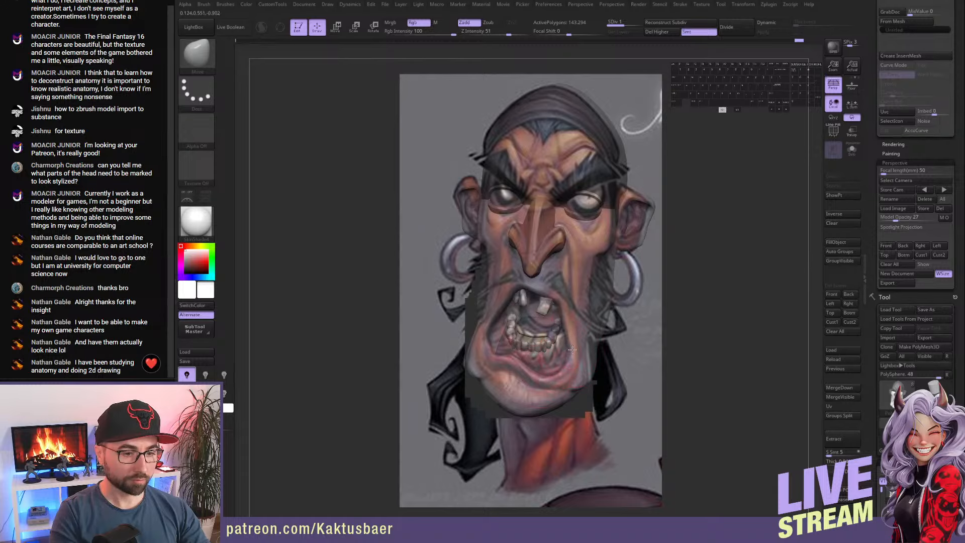
key("s")
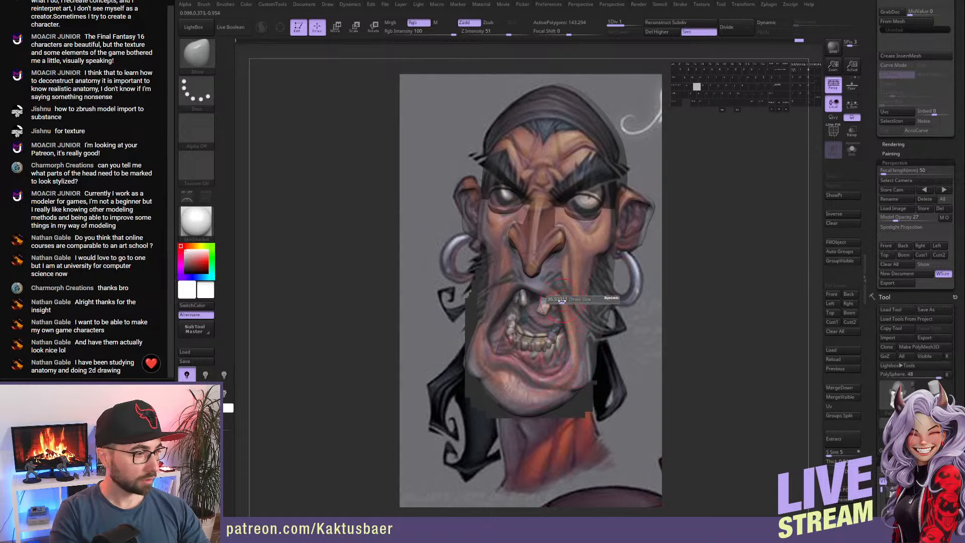
left_click_drag(558, 301, 561, 300)
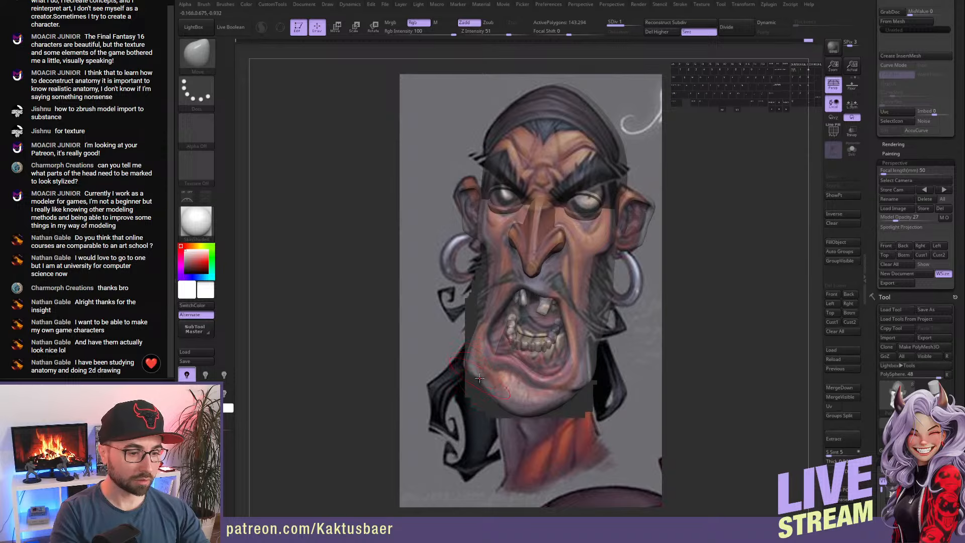
left_click_drag(479, 378, 479, 374)
key("s")
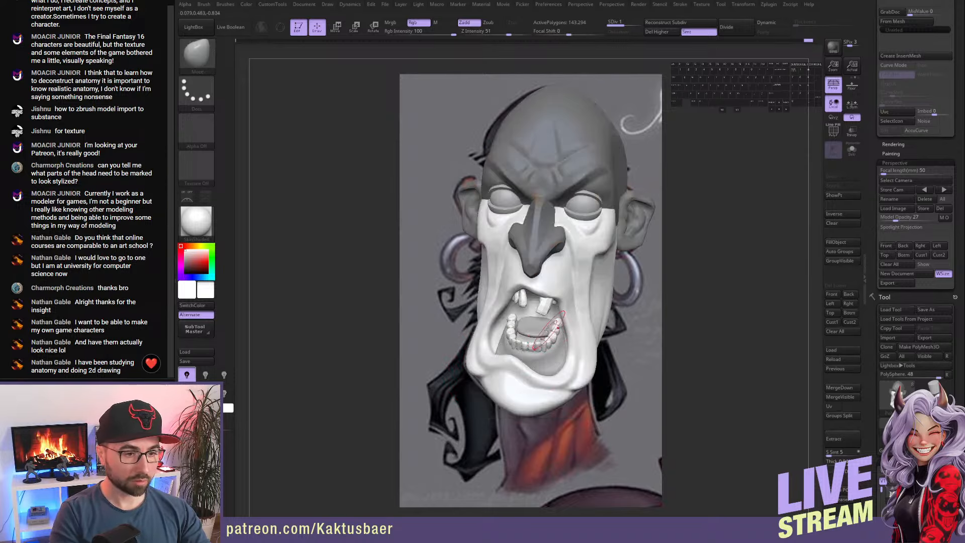
- Select the lower gum subtool and pull its side upward beside the back teeth with the Move brush
mouse_move(545, 333)
right_mouse_down("alt")
mouse_move(553, 337)
mouse_move(526, 316)
mouse_move(589, 320)
mouse_move(598, 305)
mouse_move(587, 293)
mouse_move(582, 321)
mouse_move(585, 314)
right_mouse_up("alt")
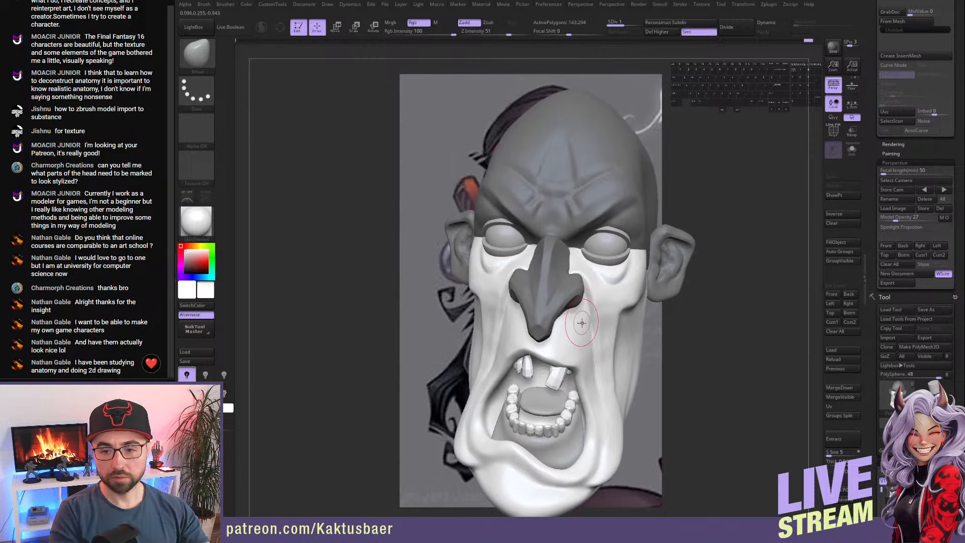
right_click_drag(579, 322, 608, 258)
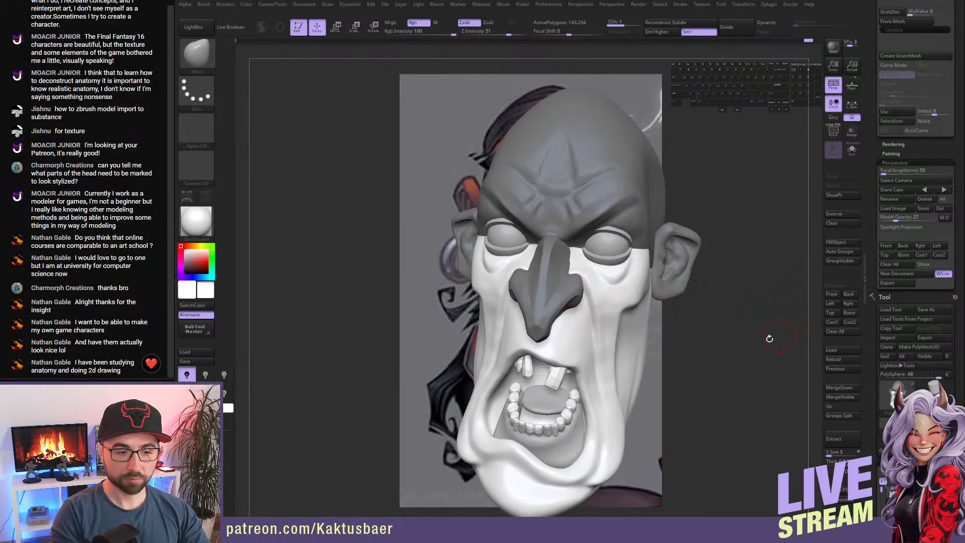
right_click_drag(546, 387, 554, 403)
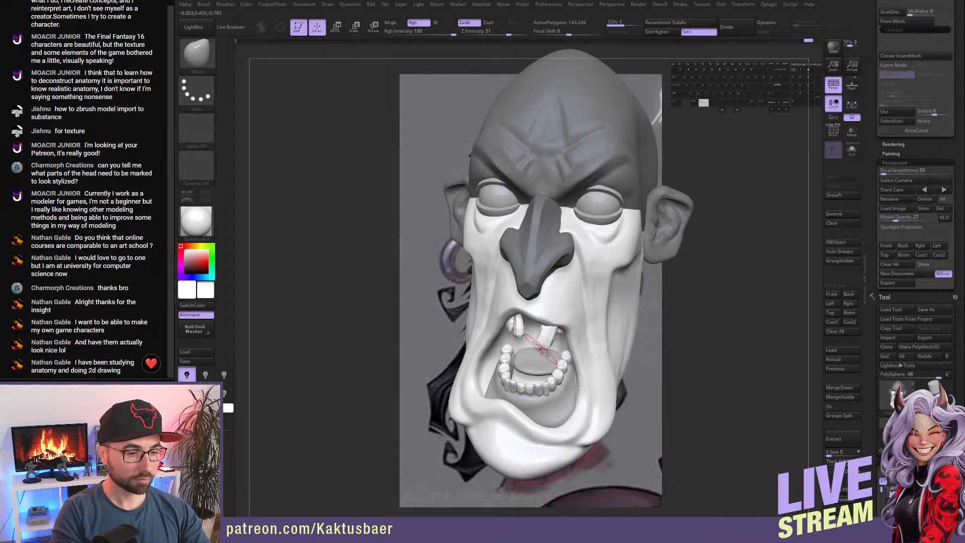
left_click(553, 404, "alt")
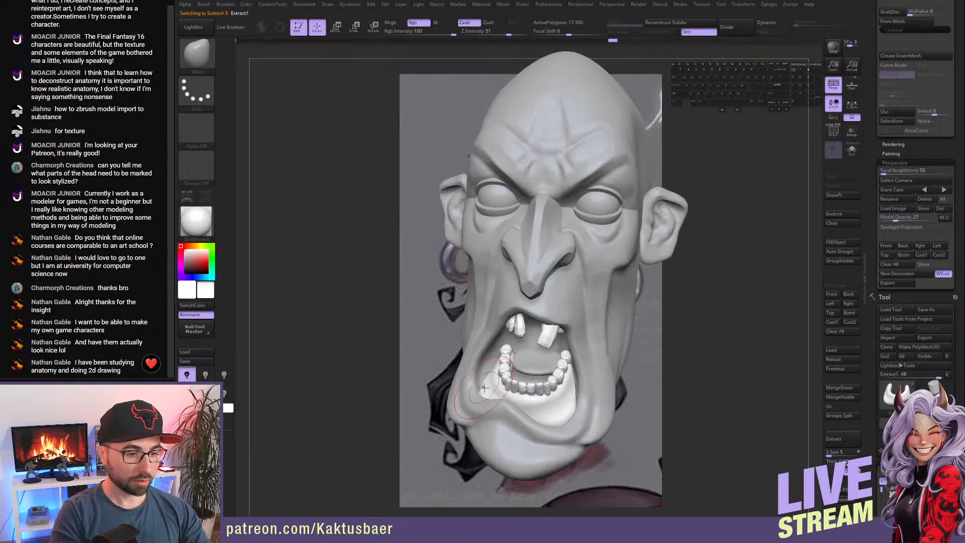
right_click_drag(481, 391, 495, 397)
left_click_drag(484, 377, 481, 356)
mouse_move(482, 372)
right_mouse_down()
mouse_move(484, 358)
mouse_move(487, 397)
mouse_move(485, 359)
mouse_move(497, 348)
right_mouse_up()
key("alt+s")
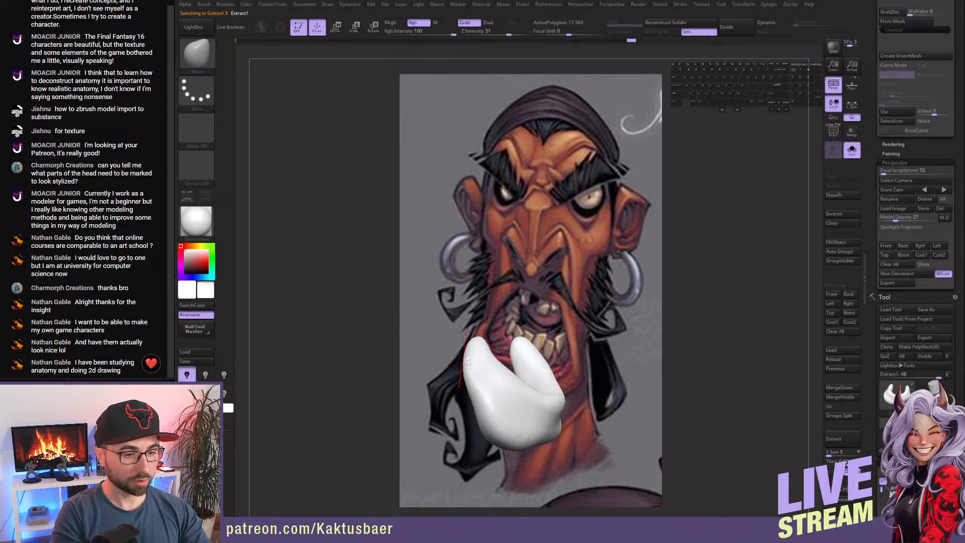
left_click(467, 402)
right_click_drag(478, 403, 432, 397)
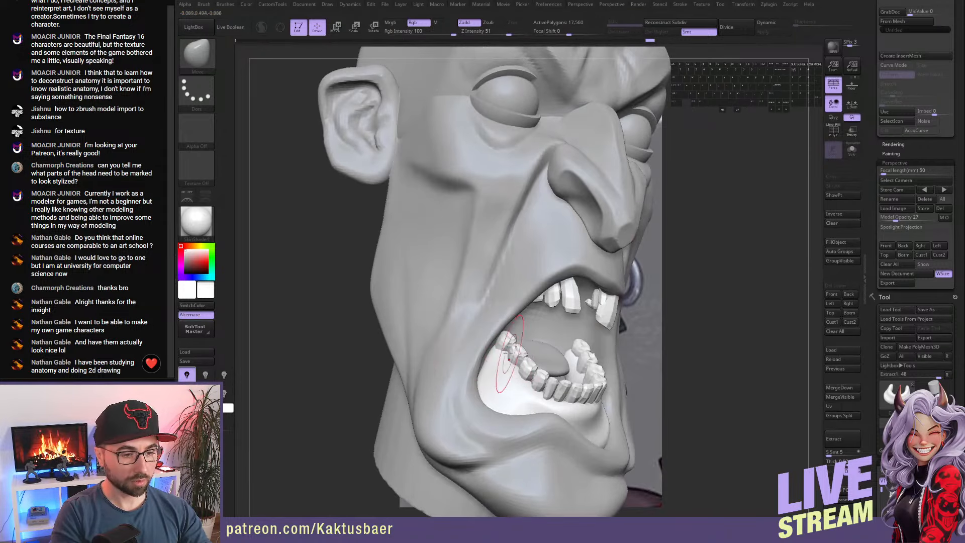
- Reshape the front of the lower gum with the Move brush, reducing the brush size to fit it around the tooth roots
right_click_drag(509, 359, 579, 413)
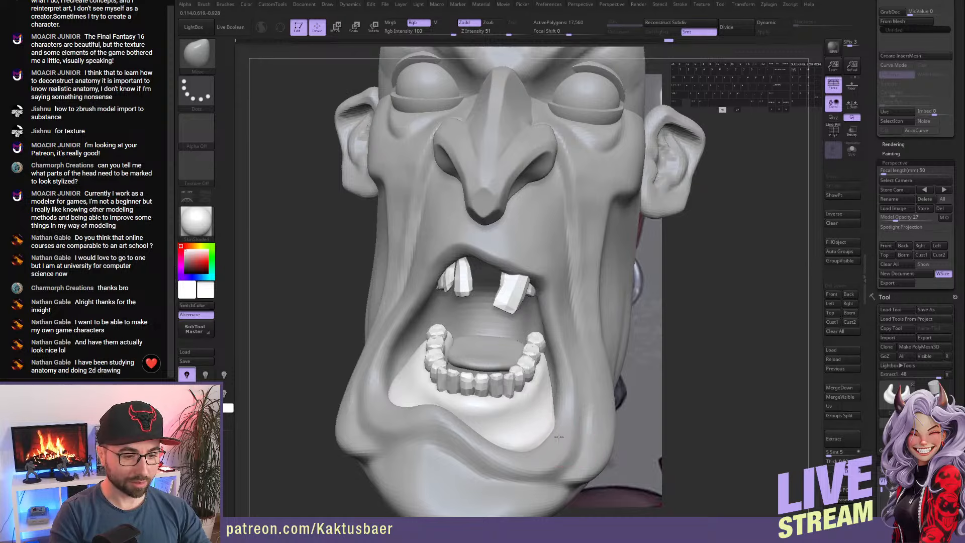
left_click_drag(559, 437, 466, 436)
mouse_move(513, 424)
right_mouse_down()
mouse_move(545, 395)
mouse_move(533, 386)
mouse_move(542, 389)
right_mouse_up()
key("s")
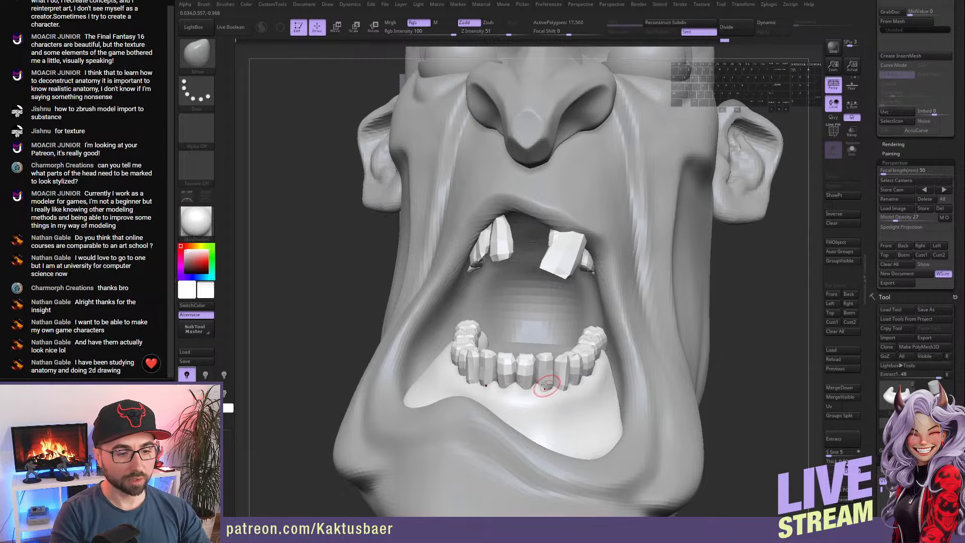
right_click_drag(546, 387, 563, 386)
- Change the model's display material to MatCap Gray
left_click(196, 221)
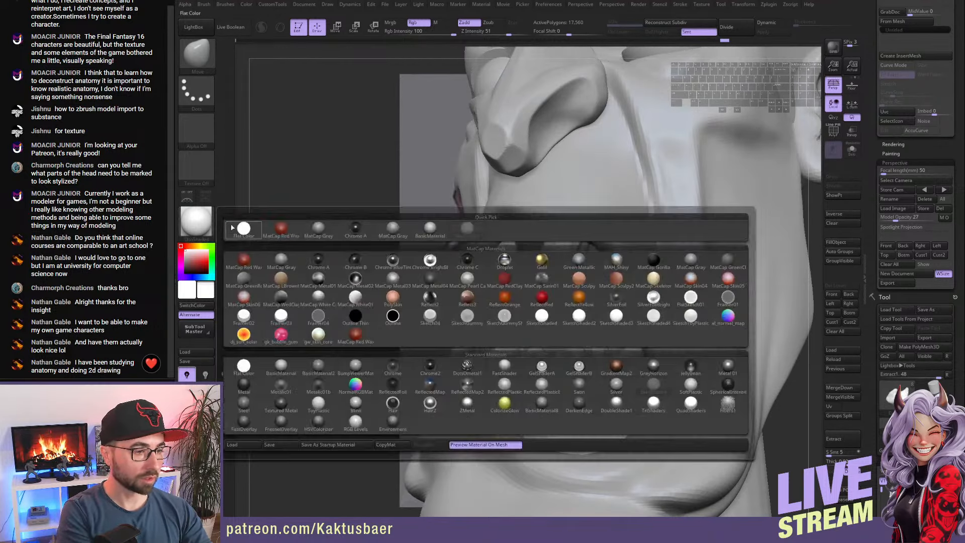
left_click(330, 228)
mouse_move(543, 341)
right_mouse_down()
mouse_move(577, 367)
mouse_move(574, 376)
mouse_move(623, 349)
mouse_move(645, 304)
right_mouse_up()
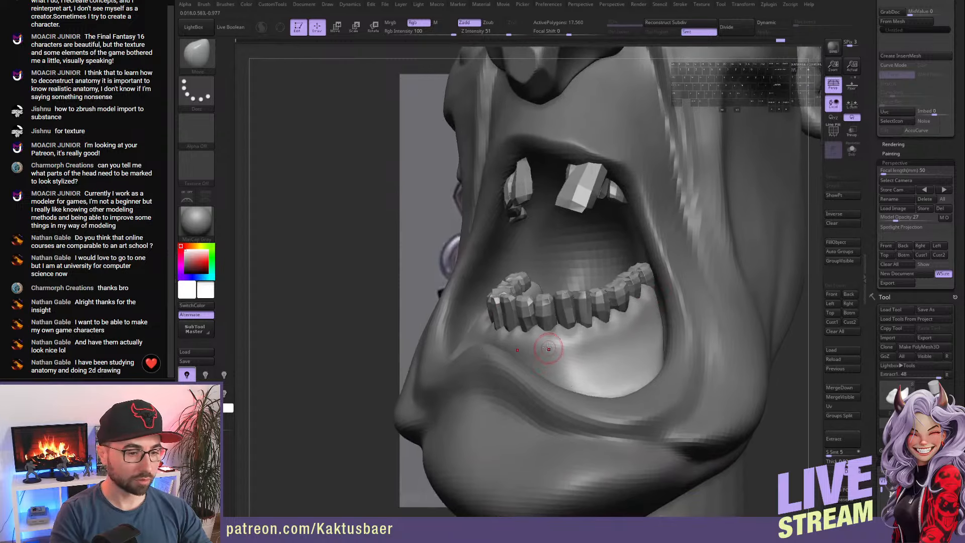
right_click_drag(559, 349, 561, 351)
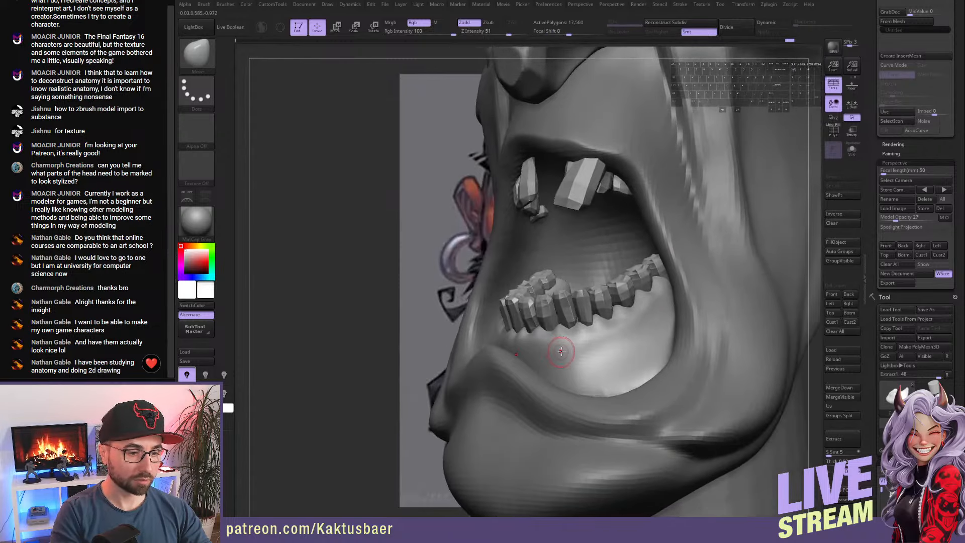
- Isolate the lower gum, flatten its front with the TrimDynamic brush, and smooth its outer surface
key("b")
key("t")
key("d")
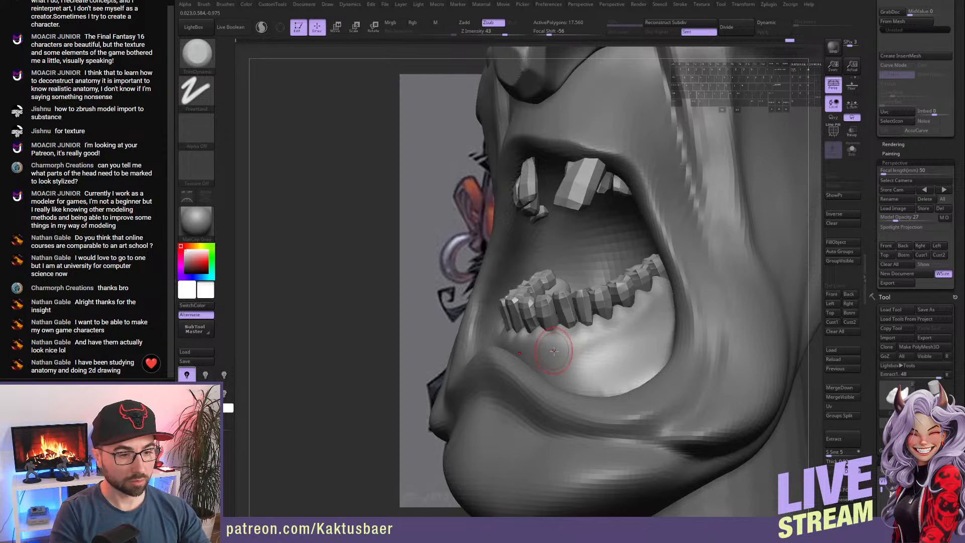
key("alt+s")
mouse_move(559, 332)
left_mouse_down()
mouse_move(593, 348)
mouse_move(579, 353)
left_mouse_up()
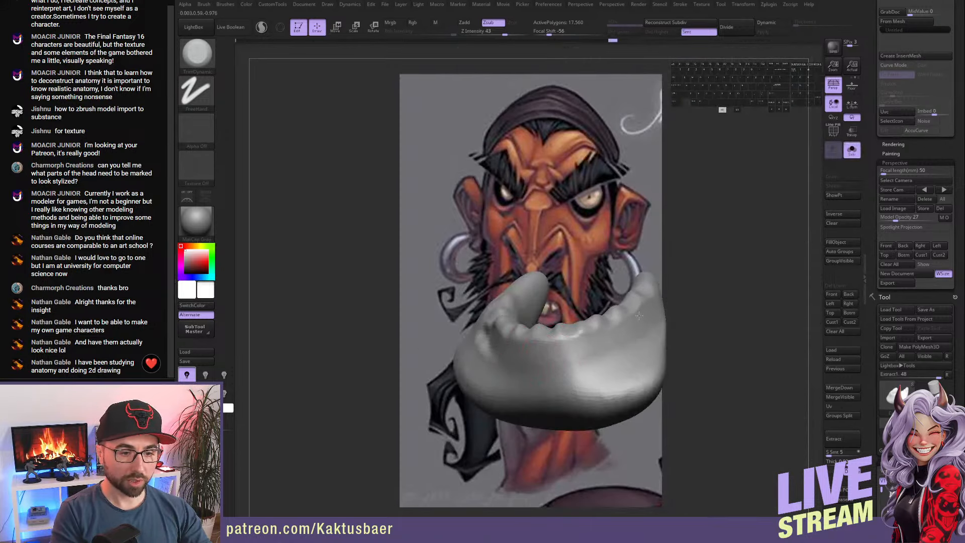
mouse_move(636, 328)
right_mouse_down()
mouse_move(586, 353)
mouse_move(501, 340)
right_mouse_up()
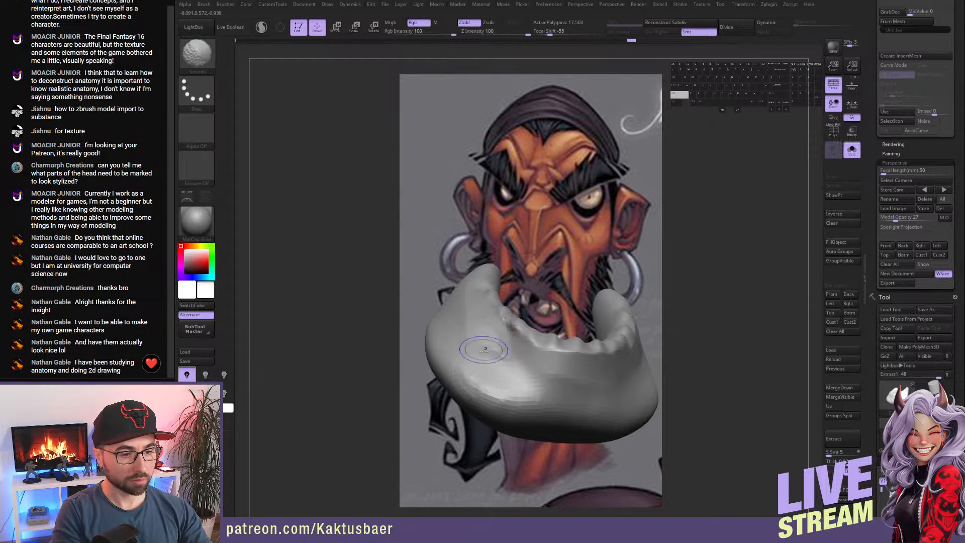
key("shift")
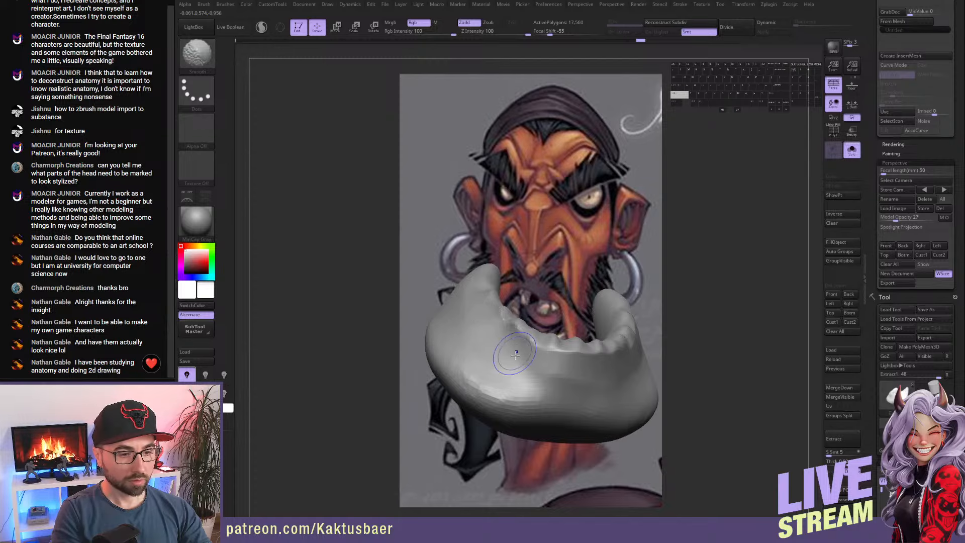
right_click_drag(505, 339, 640, 366)
mouse_move(579, 373)
right_mouse_down()
mouse_move(611, 377)
mouse_move(573, 397)
mouse_move(592, 377)
mouse_move(573, 382)
right_mouse_up()
key("alt+s")
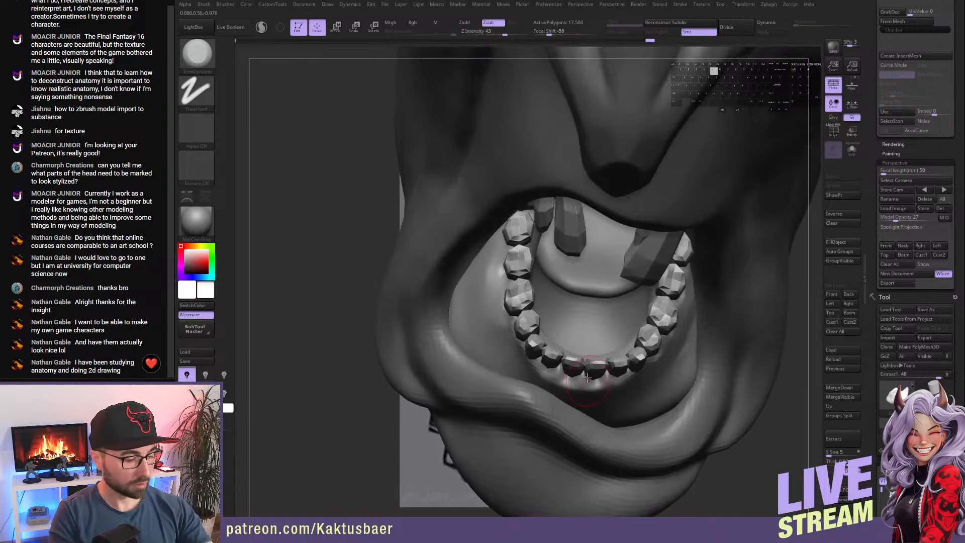
- Smooth the lower gum's outer side beside the molars, keeping the gum as the active subtool
key("shift")
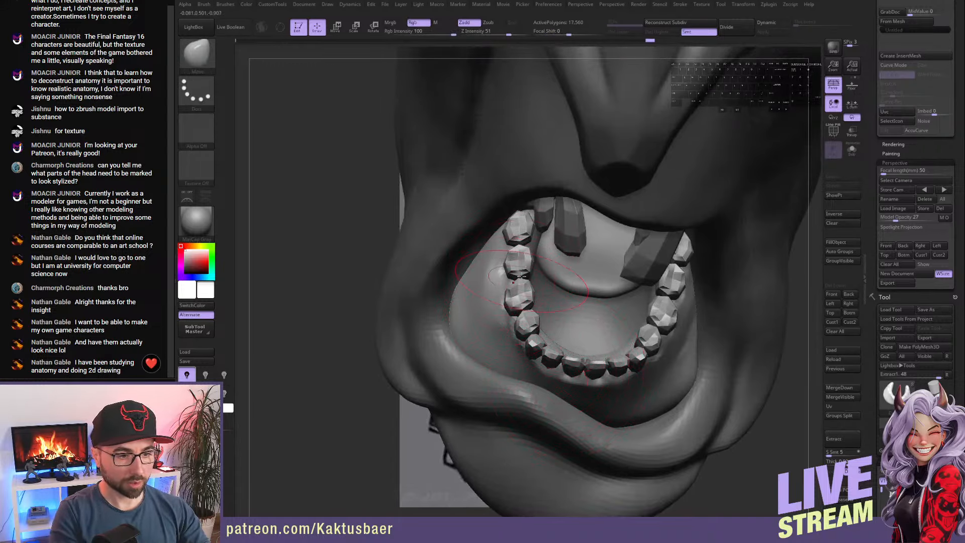
left_click_drag(497, 270, 490, 262, "shift")
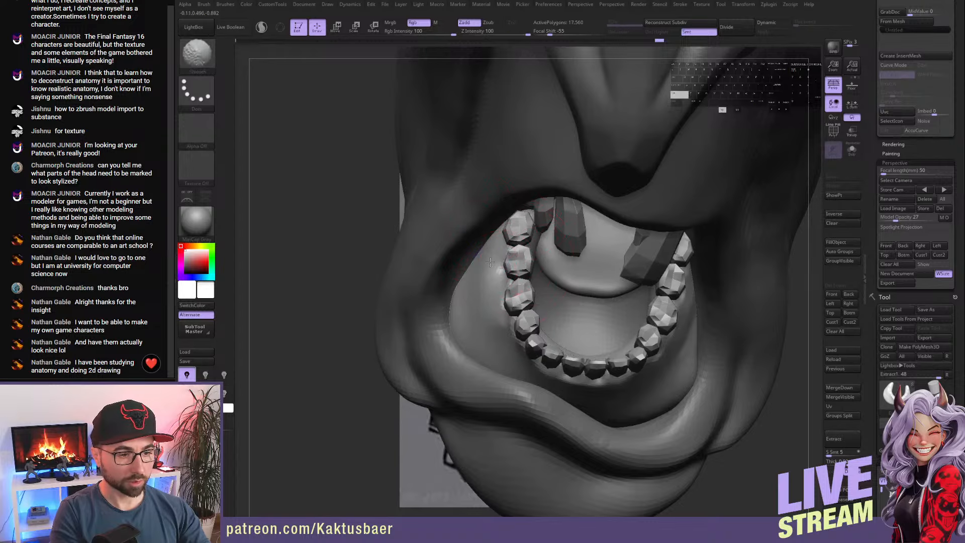
left_click_drag(492, 299, 501, 318, "shift")
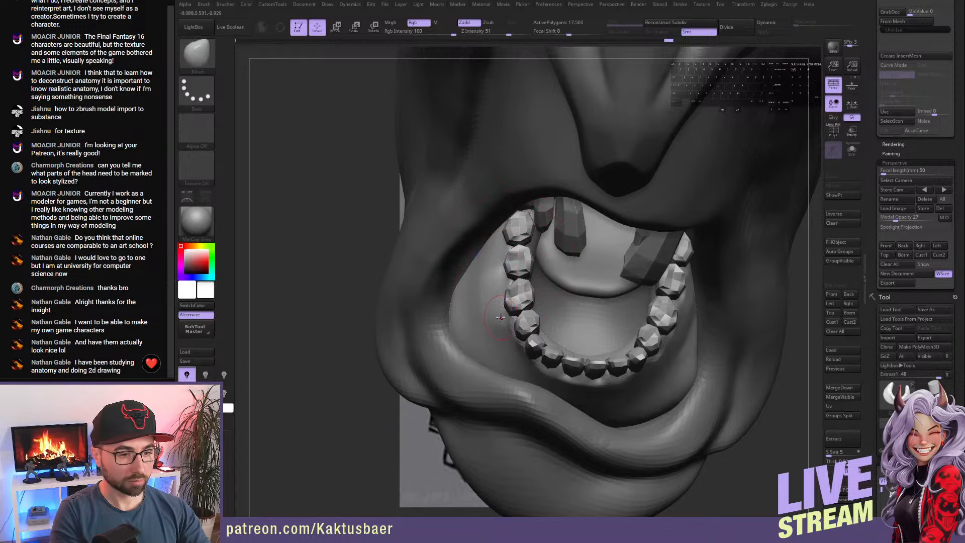
left_click(517, 280, "alt")
left_click(504, 243, "alt")
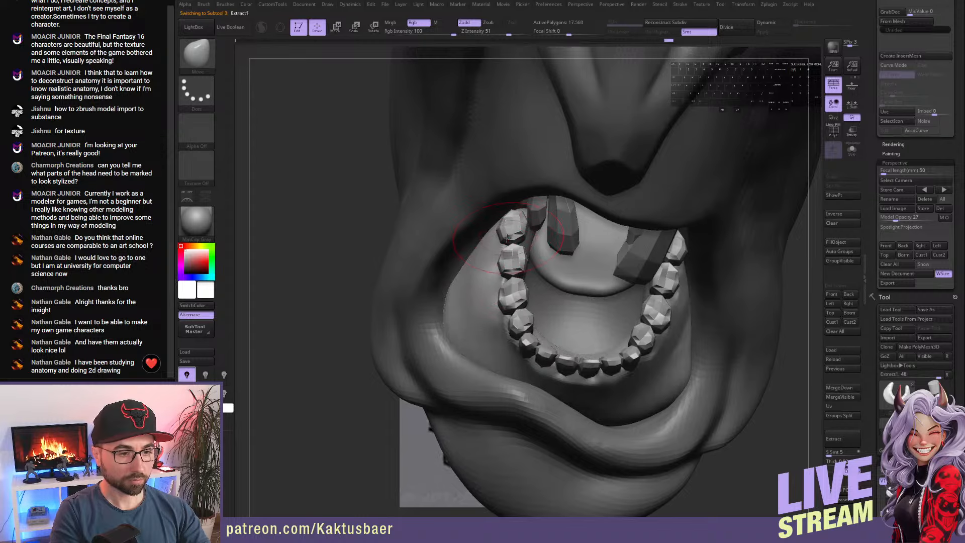
right_click_drag(499, 236, 489, 204, "alt")
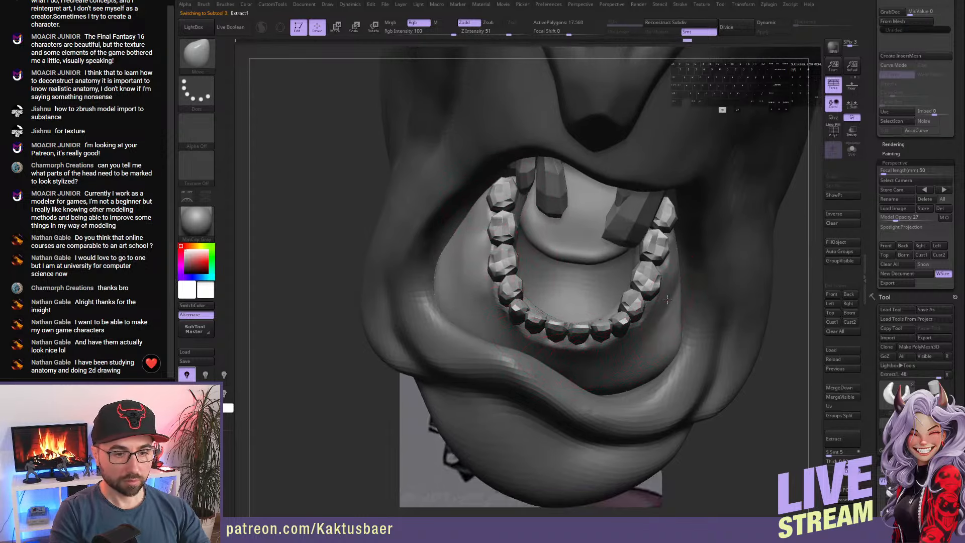
right_click_drag(678, 272, 668, 201)
mouse_move(663, 342)
right_mouse_down("alt")
mouse_move(607, 341)
mouse_move(496, 307)
right_mouse_up("alt")
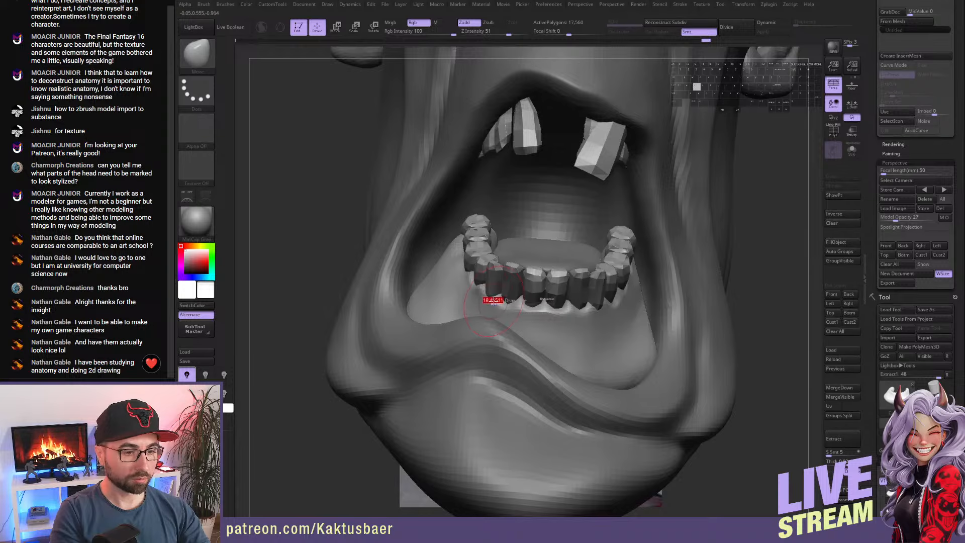
right_click_drag(492, 303, 581, 318)
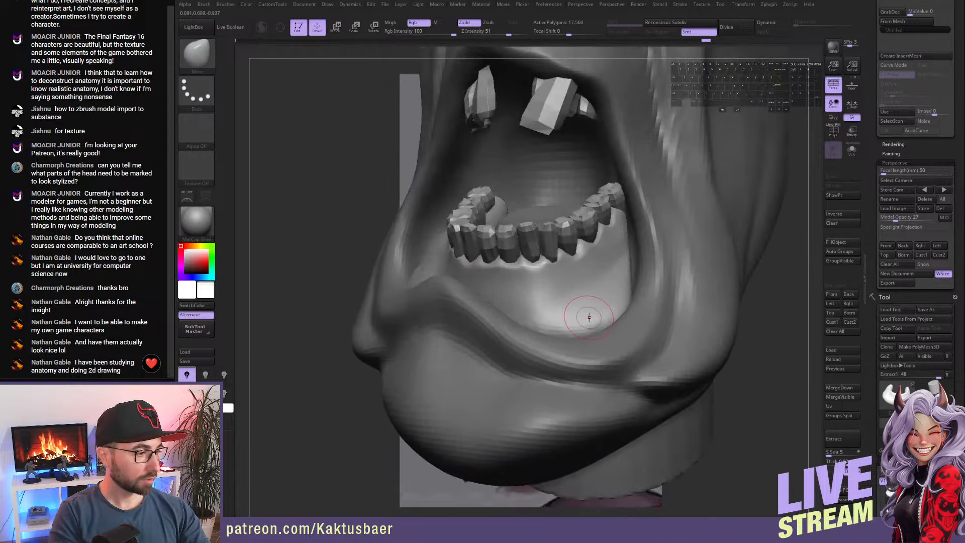
- Select the upper teeth, mask all but the small tooth beside the large slanted one, enlarge that tooth and lower it
left_click(545, 253, "alt")
right_click_drag(545, 253, 567, 280)
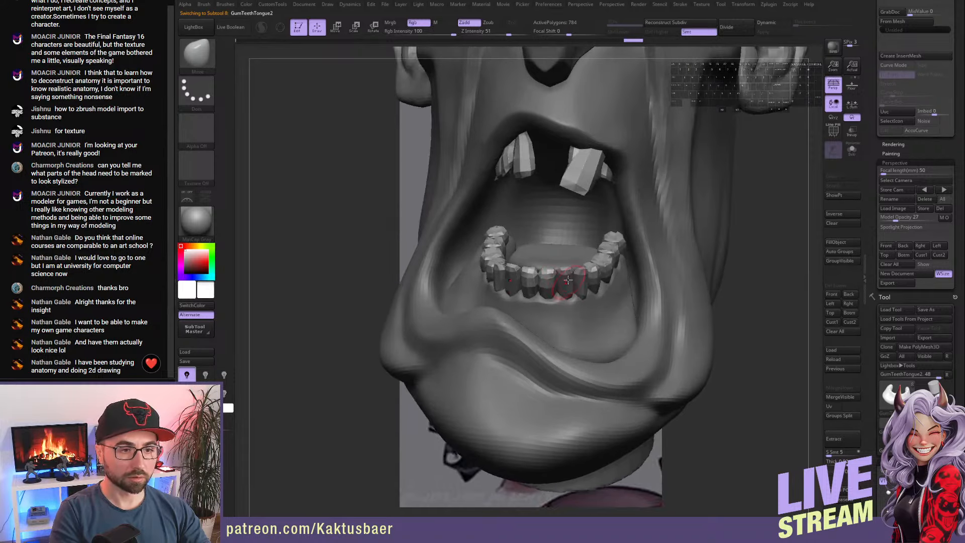
left_click(579, 177, "alt")
right_click_drag(579, 177, 585, 236)
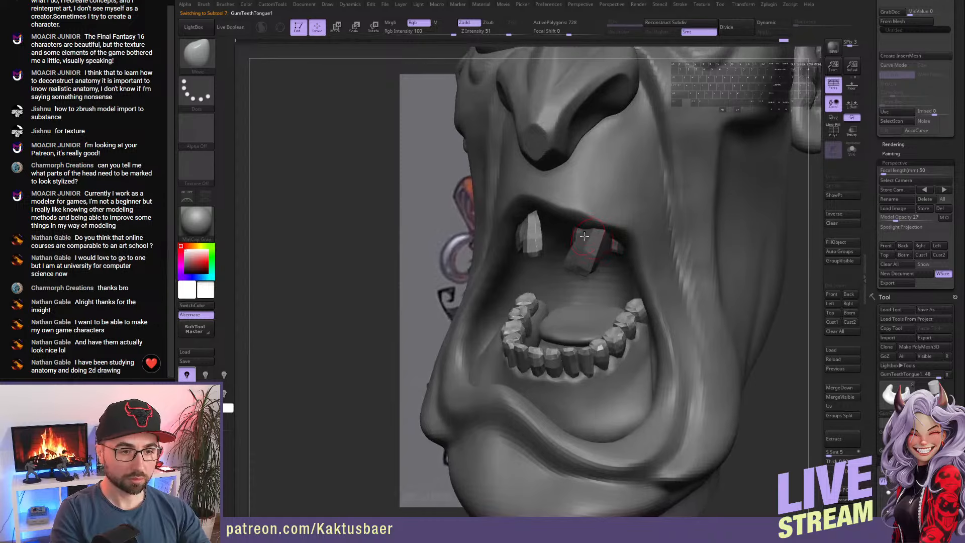
key("w")
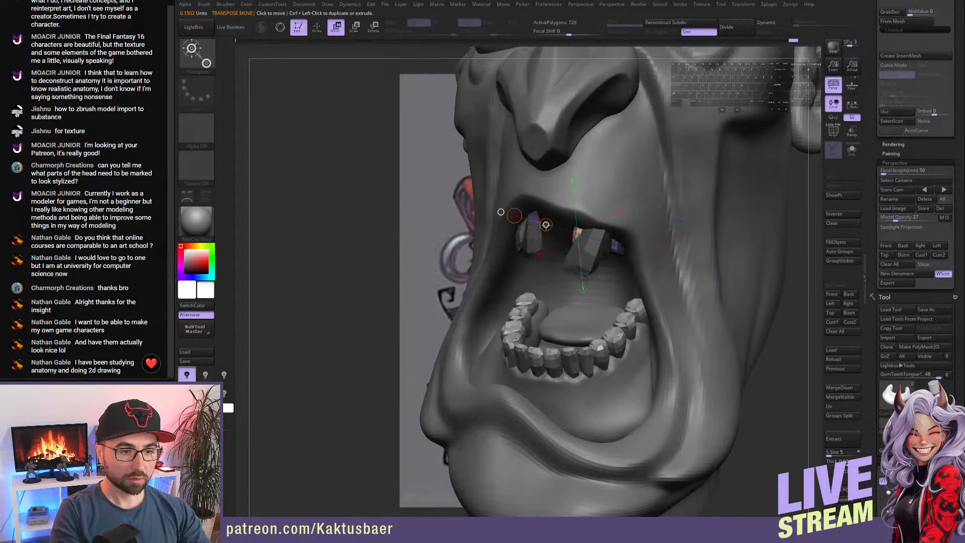
left_click_drag(563, 238, 586, 239)
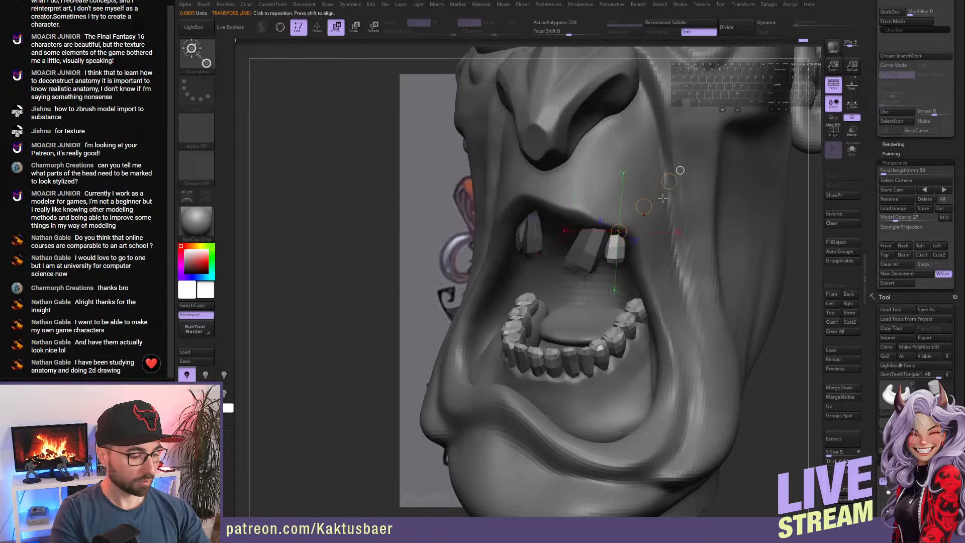
key("e")
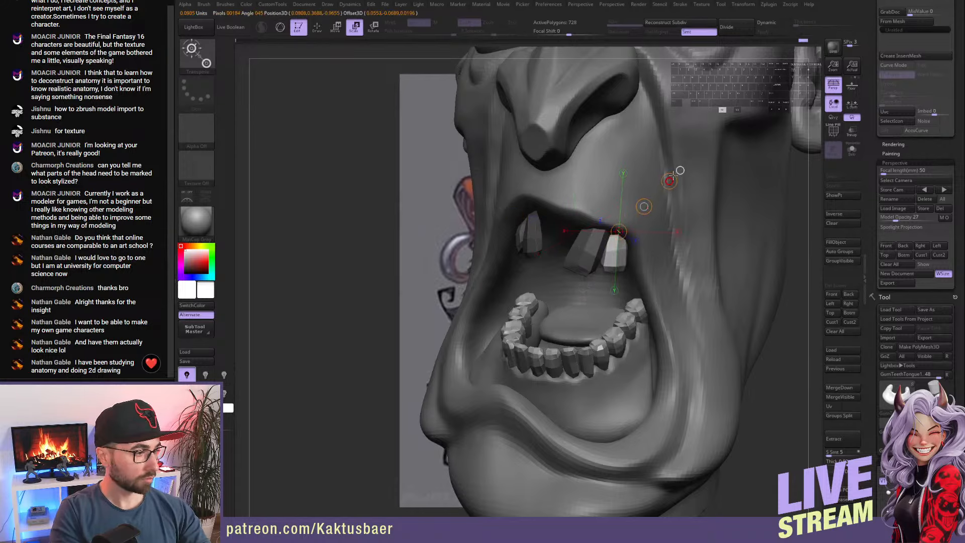
key("w")
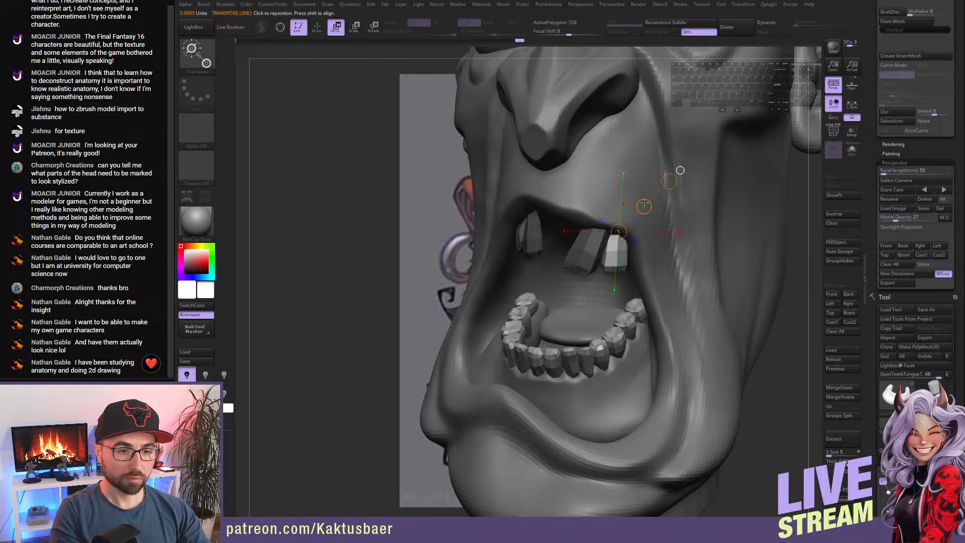
key("q")
- Mask all but a small back tooth on the opposite side of the upper row, scale it up and reposition it
mouse_move(568, 221)
right_mouse_down()
mouse_move(631, 231)
mouse_move(704, 267)
right_mouse_up()
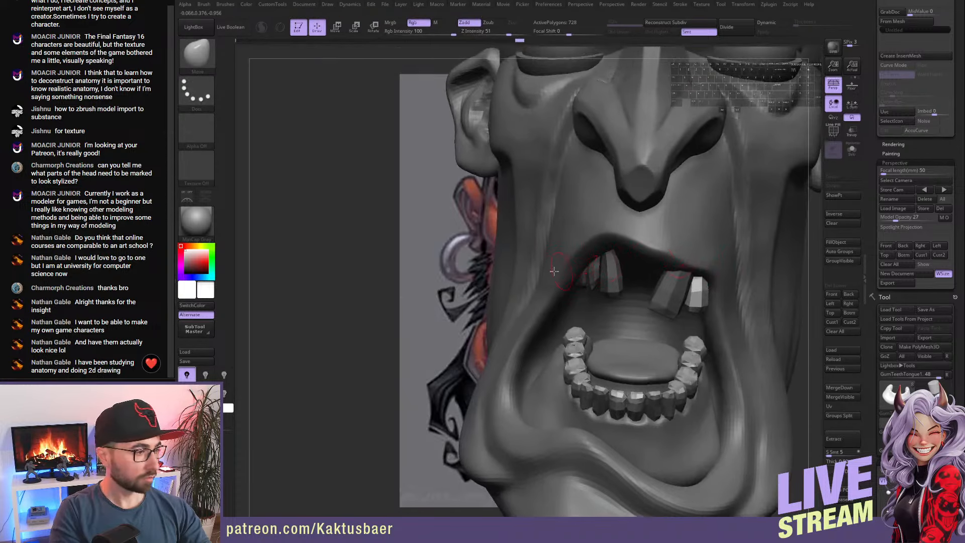
right_click_drag(508, 272, 558, 257)
key("w")
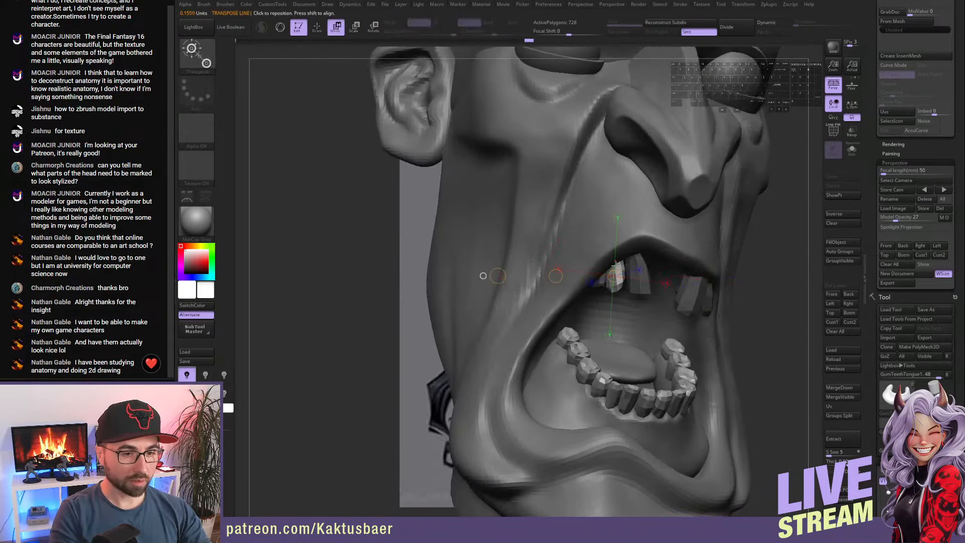
key("e")
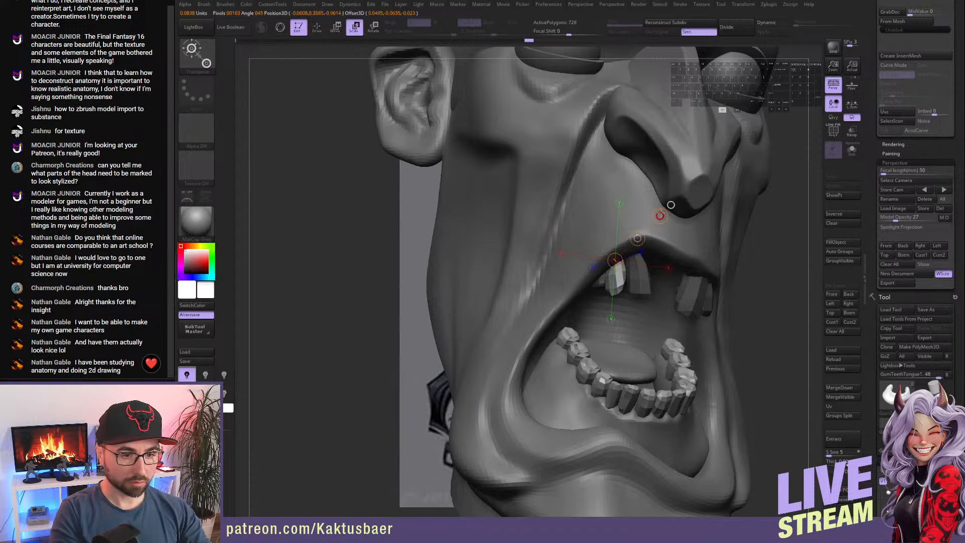
key("w")
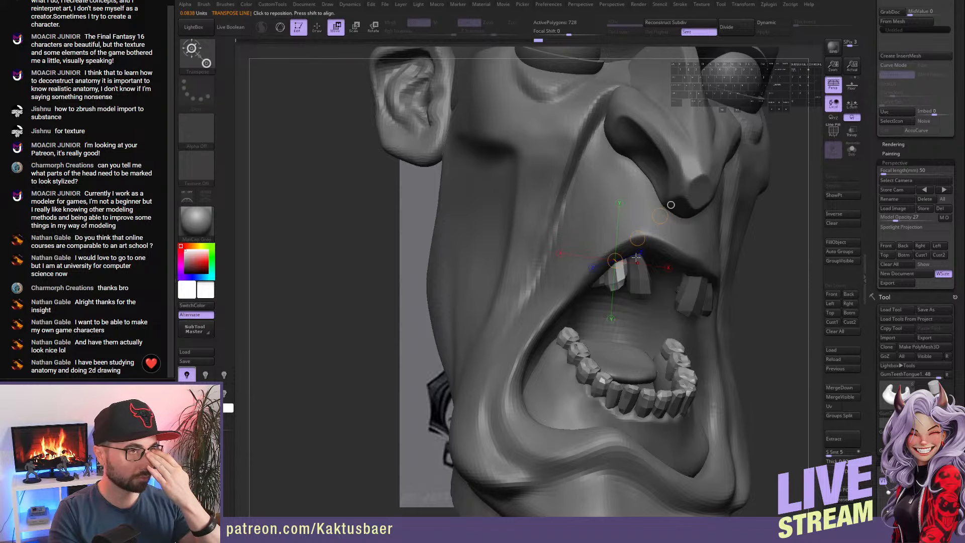
key("q")
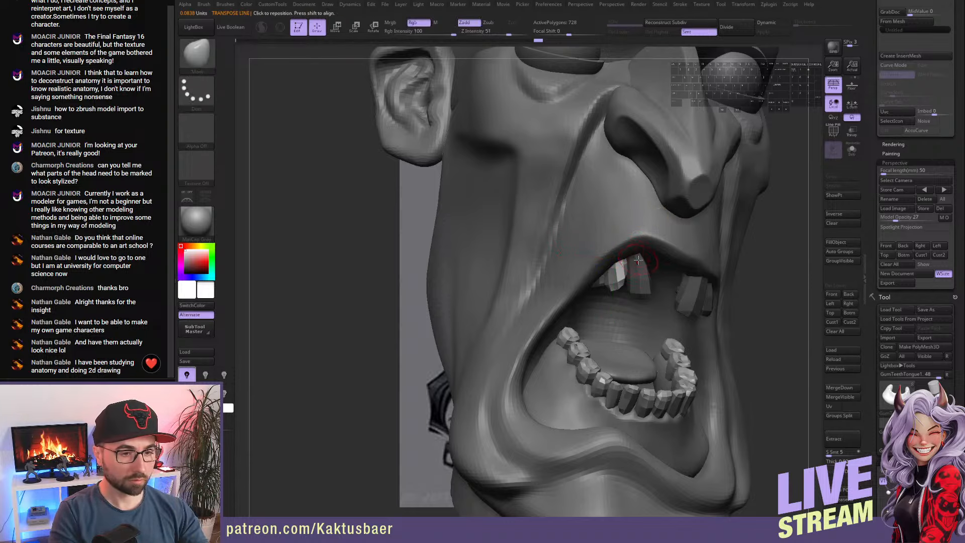
- Isolate the upper teeth, hide the surplus ones to leave gaps like the reference, and delete the hidden teeth
mouse_move(635, 262)
right_mouse_down()
mouse_move(551, 264)
mouse_move(624, 287)
mouse_move(561, 274)
mouse_move(628, 283)
right_mouse_up()
key("alt+s")
left_click(627, 288, "ctrl+shift")
left_click(627, 289, "ctrl+shift")
left_click(644, 287, "ctrl+shift")
left_click(564, 280, "ctrl+shift")
left_click(502, 266, "ctrl+shift")
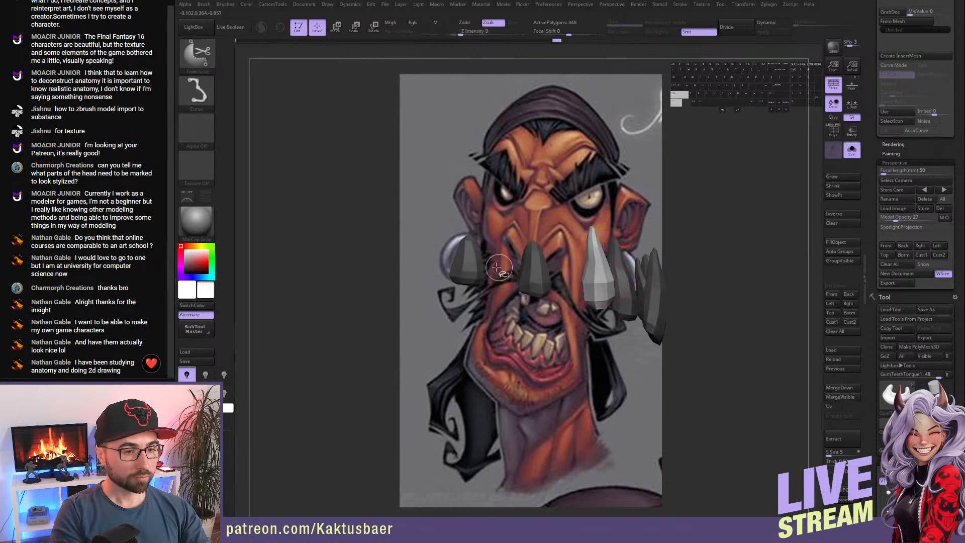
left_click(497, 265, "ctrl+shift")
key("ctrl+z")
left_click(525, 277, "ctrl+shift")
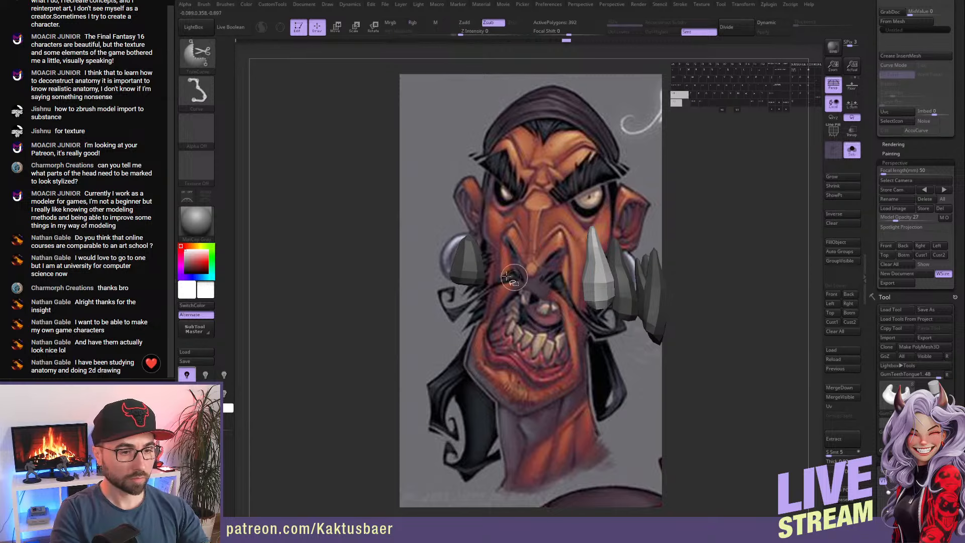
left_click(472, 271, "ctrl+shift")
right_click_drag(485, 275, 583, 296)
left_click(852, 150)
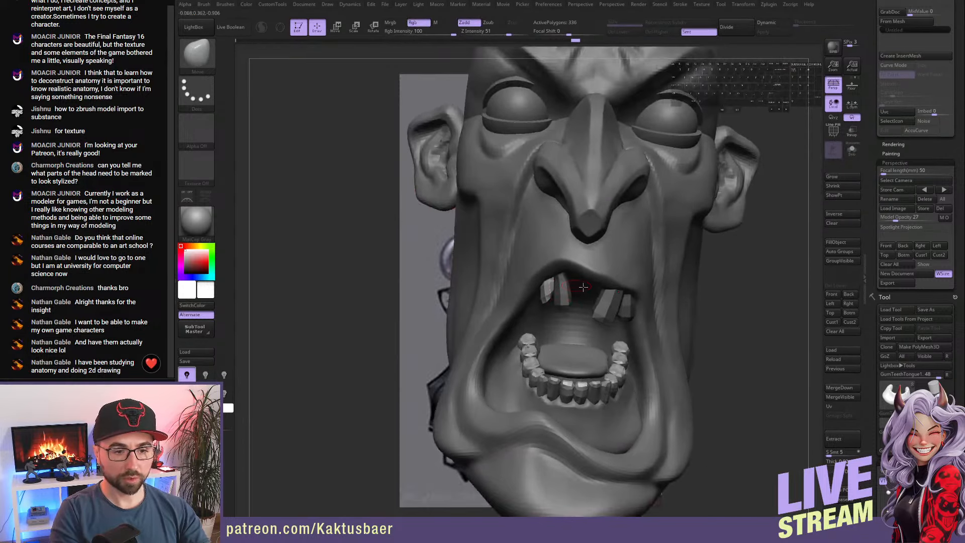
mouse_move(872, 137)
left_mouse_down()
mouse_move(871, 453)
mouse_move(873, 190)
mouse_move(874, 211)
left_mouse_up()
left_click(894, 50)
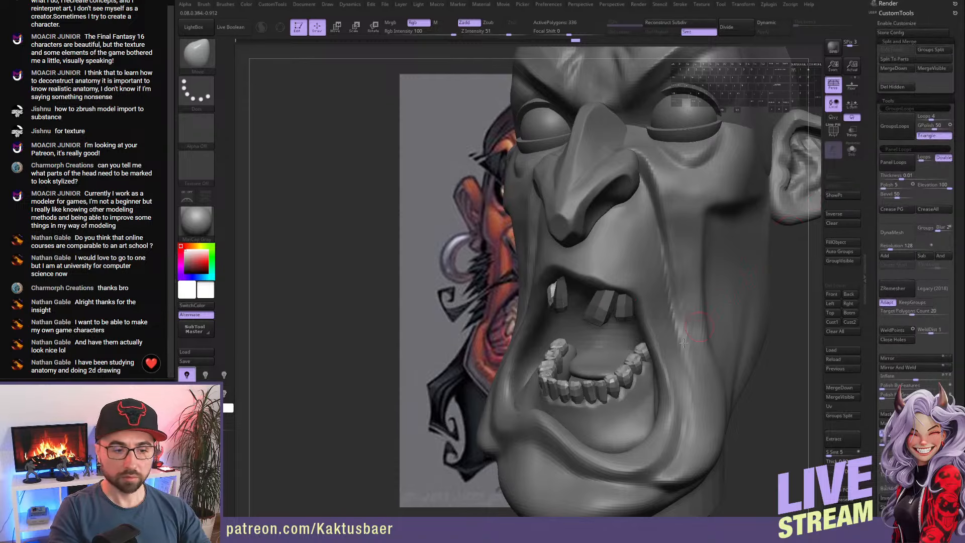
- Hide two more surplus upper teeth, delete the hidden geometry, and nudge the back tooth beside the large slanted one
right_click_drag(616, 377, 611, 324, "alt")
left_click(603, 375, "alt")
left_click(605, 273, "alt")
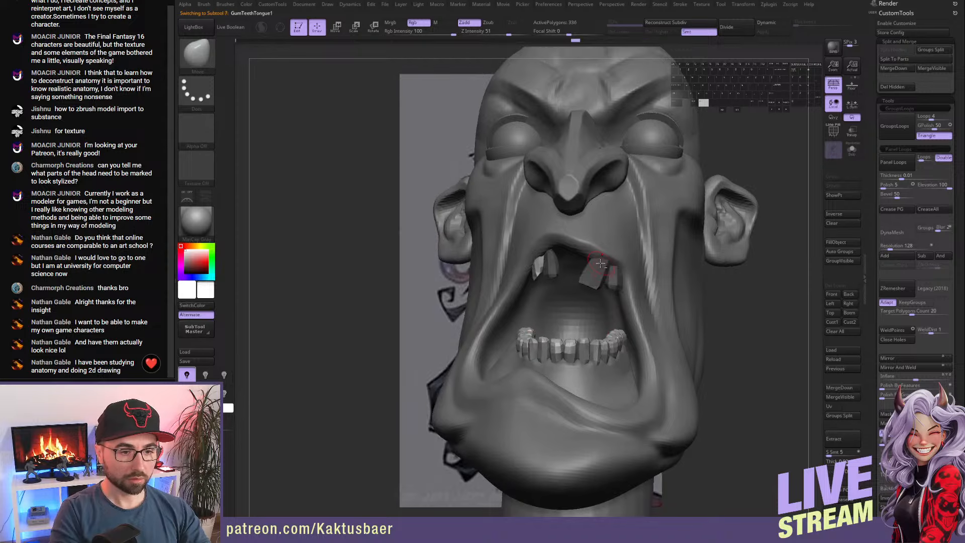
right_click_drag(606, 272, 635, 270, "ctrl")
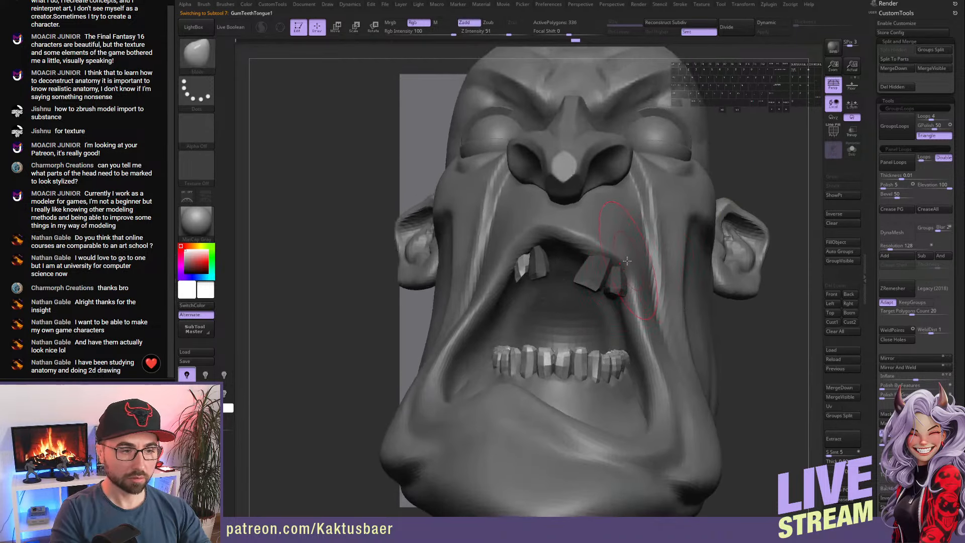
left_click(686, 240, "ctrl")
key("s")
mouse_move(632, 290)
right_mouse_down()
mouse_move(623, 261)
mouse_move(654, 281)
mouse_move(649, 291)
mouse_move(638, 302)
mouse_move(606, 281)
mouse_move(625, 258)
mouse_move(670, 303)
mouse_move(645, 350)
mouse_move(627, 331)
mouse_move(622, 250)
right_mouse_up()
key("v")
left_click(597, 289, "ctrl+shift")
left_click(597, 293, "ctrl+shift")
left_click(625, 257, "ctrl+shift")
left_click(894, 87)
key("v")
left_click_drag(627, 252, 622, 259)
key("s")
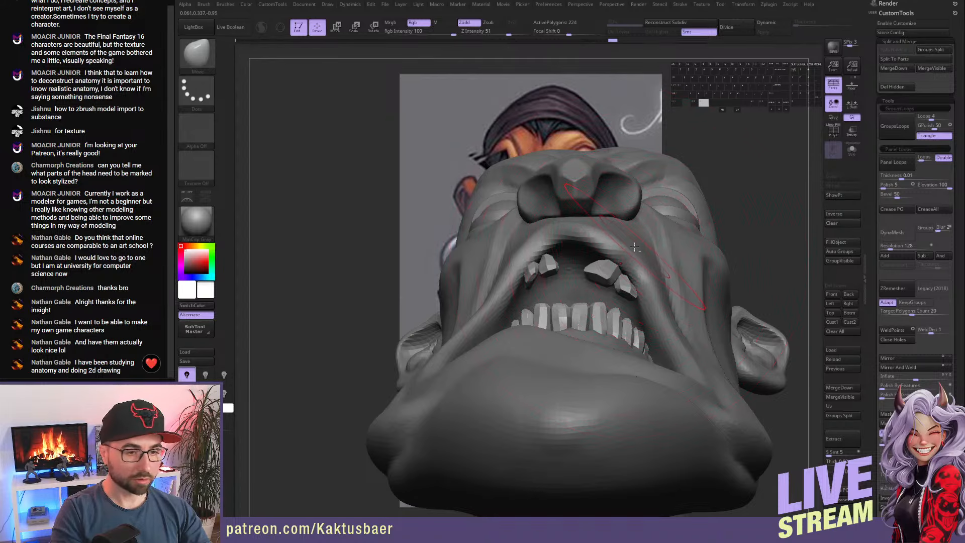
- Make the lower teeth the active subtool, line the view up with the reference, and mask around the central front tooth
left_click(635, 247, "alt")
right_click_drag(615, 245, 586, 336, "alt")
left_click(536, 231, "alt")
left_click(595, 336, "alt")
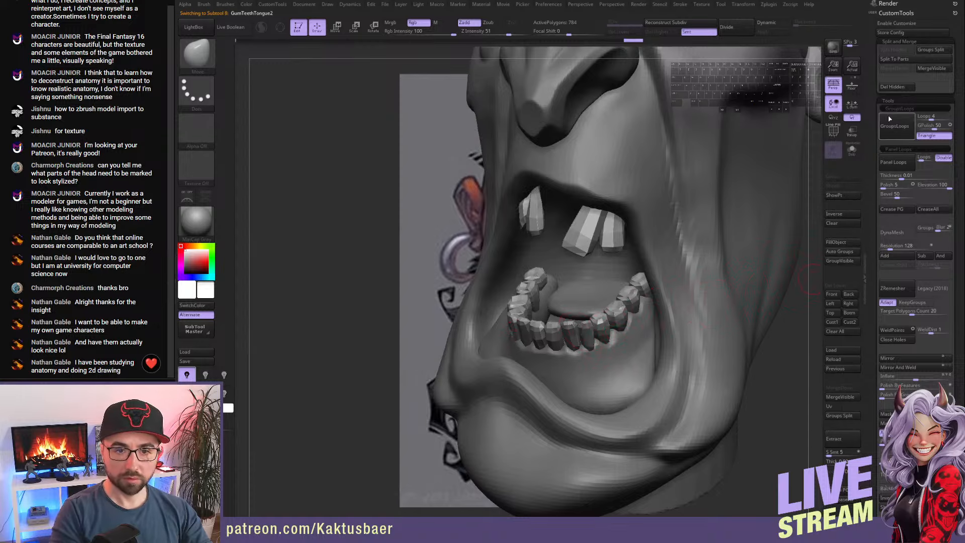
left_click(849, 295)
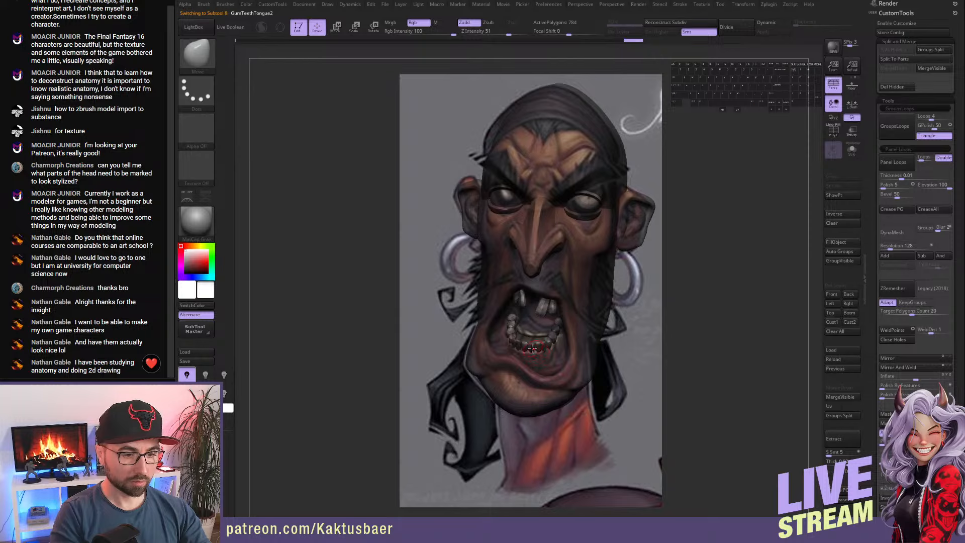
key("w")
left_click_drag(533, 349, 549, 382, "ctrl")
key("q")
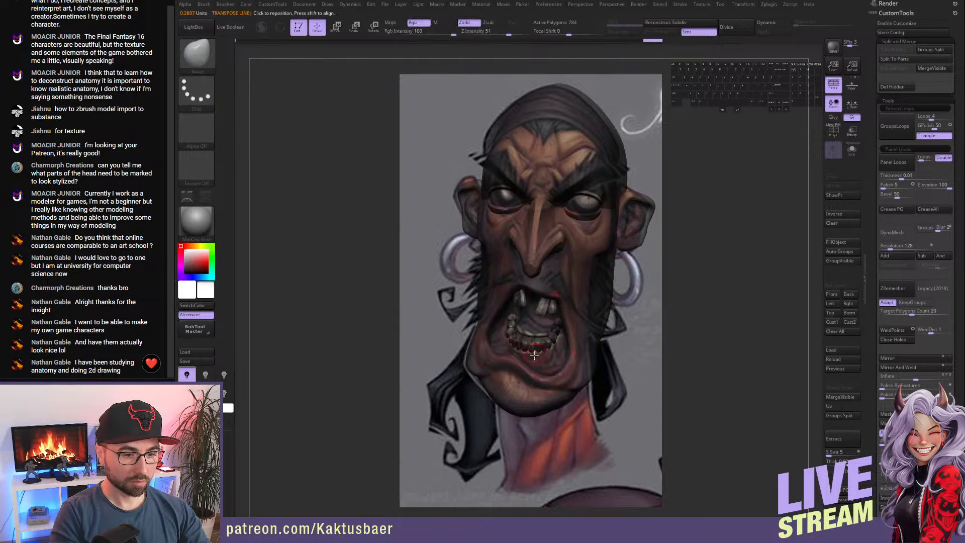
key("alt+q")
key("alt+q")
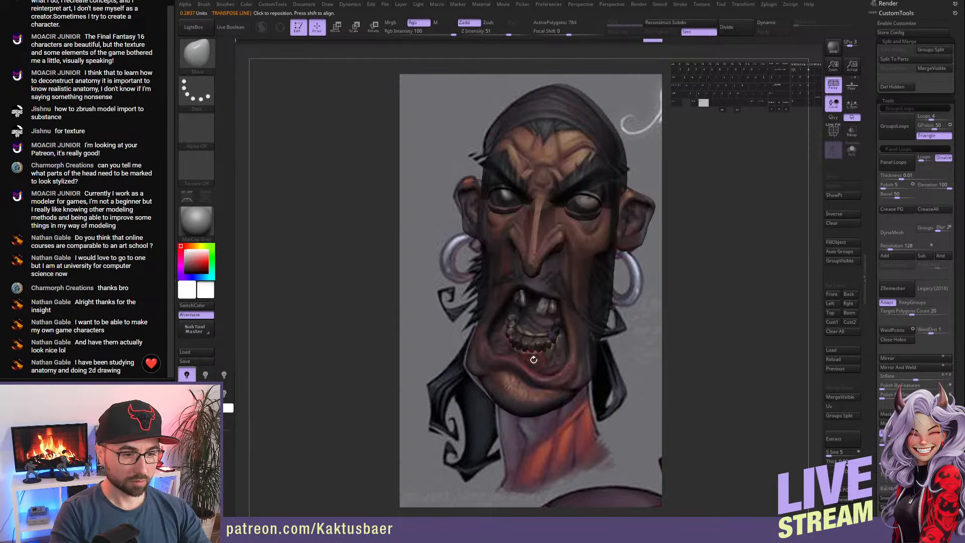
- Isolate the central lower front tooth, then rotate and scale it to fit the reference art
left_click(534, 350, "ctrl+shift")
mouse_move(534, 351)
right_mouse_down("alt")
mouse_move(548, 372)
mouse_move(534, 347)
right_mouse_up("alt")
key("r")
left_click_drag(530, 350, 569, 374, "shift")
key("e")
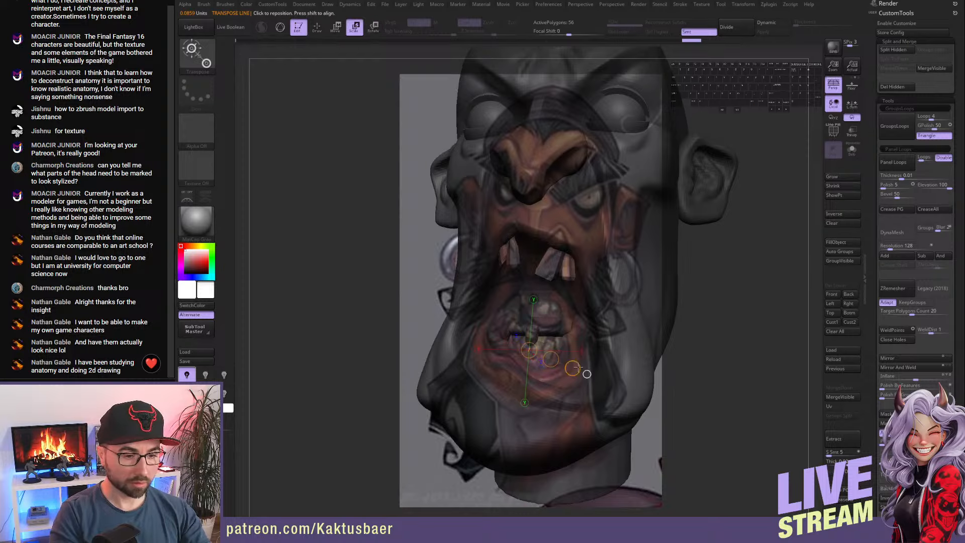
key("q")
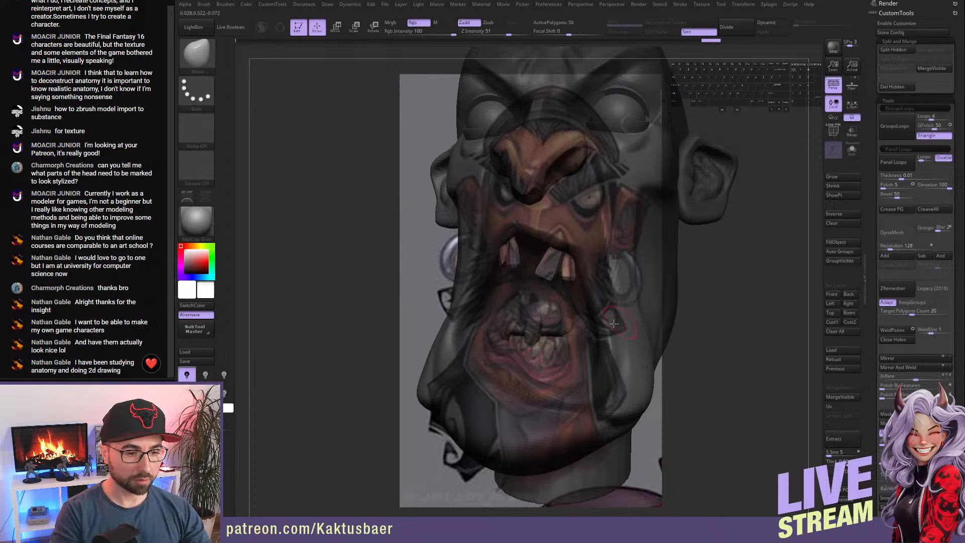
- Hide the reference overlay, make the lower gum active, and smooth it around the isolated front tooth's root
mouse_move(614, 324)
right_mouse_down()
mouse_move(548, 332)
mouse_move(533, 345)
mouse_move(565, 347)
mouse_move(543, 356)
right_mouse_up()
key("shift+z")
key("s")
left_click(541, 356, "alt")
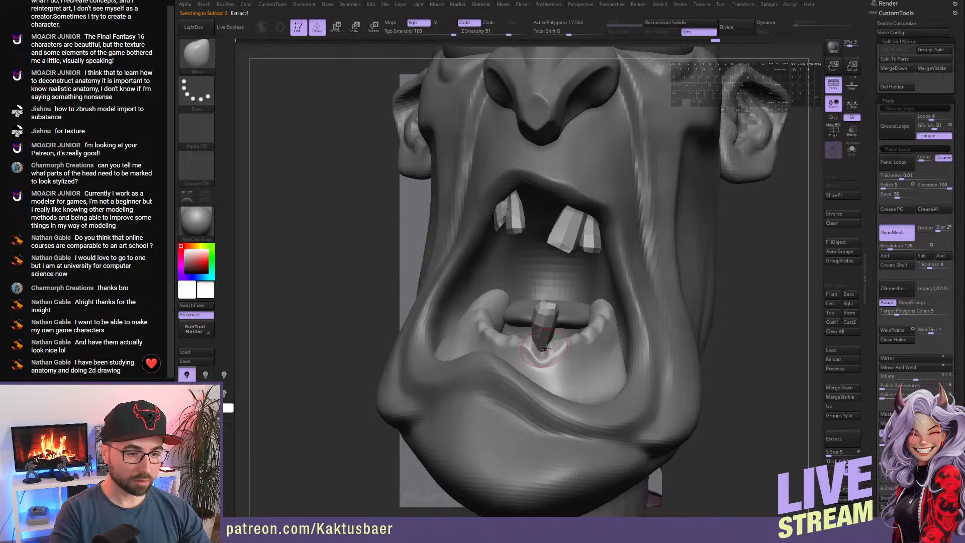
key("shift")
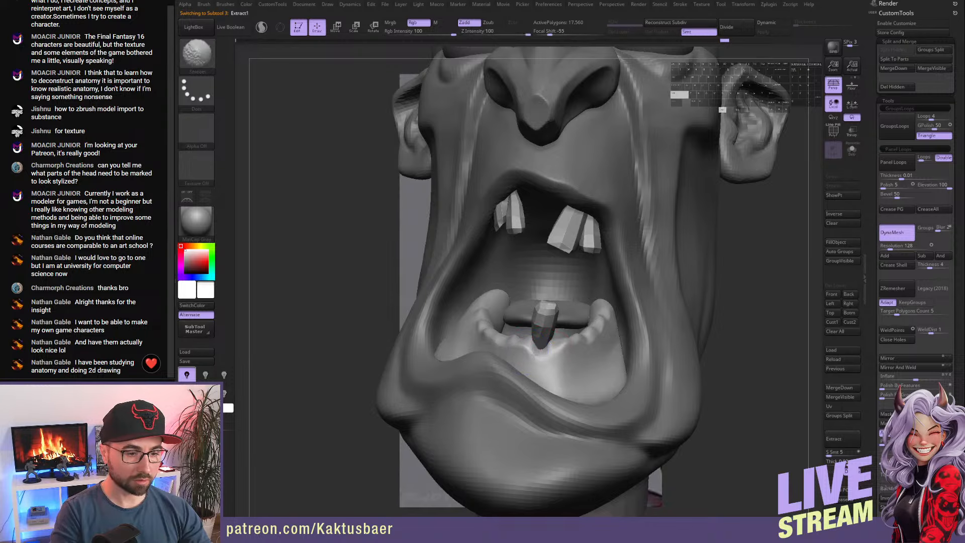
mouse_move(534, 354)
right_mouse_down()
mouse_move(538, 362)
mouse_move(570, 336)
right_mouse_up()
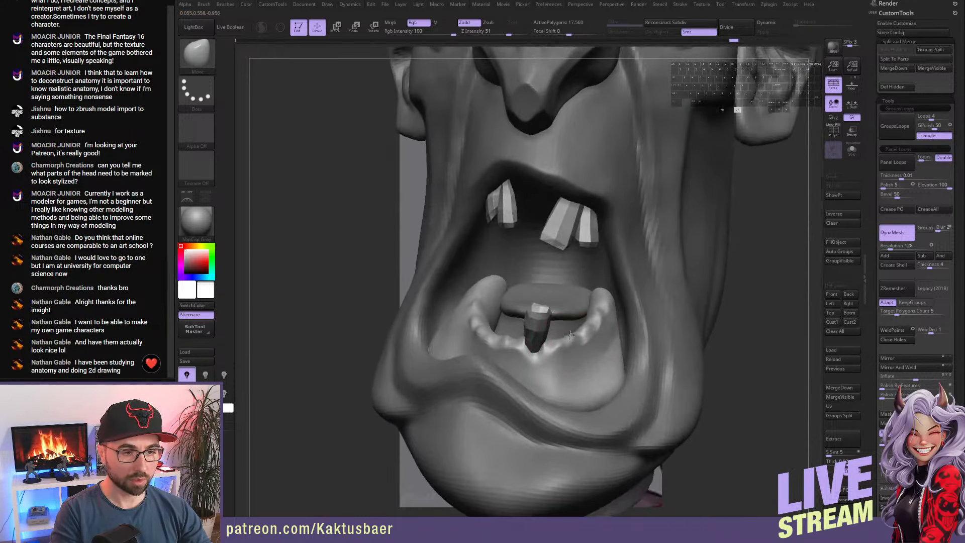
left_click(749, 331, "ctrl+shift")
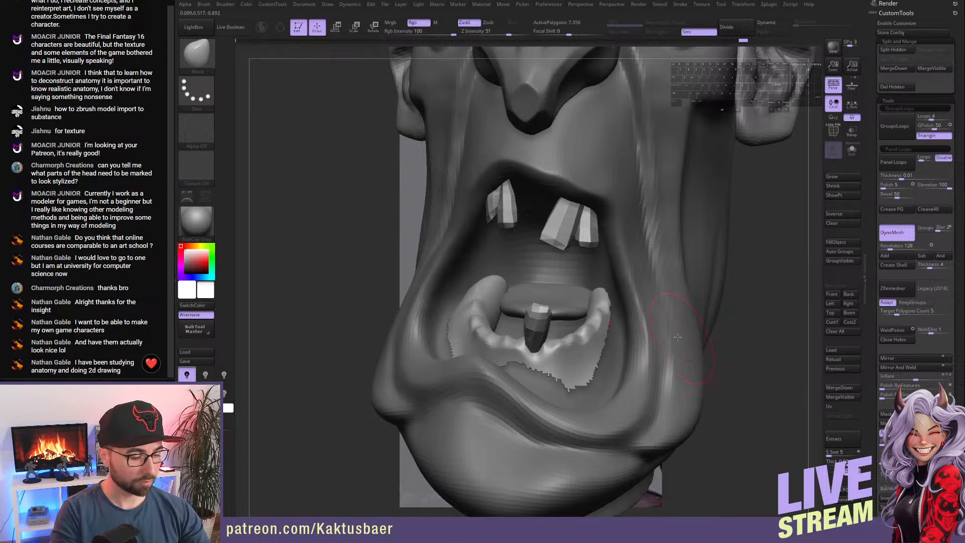
left_click(630, 347, "ctrl+shift")
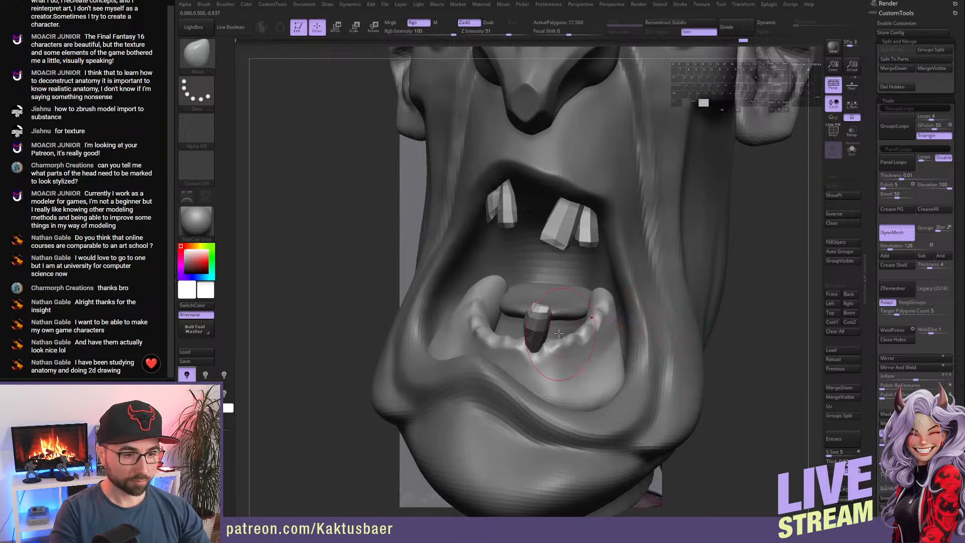
- Show the other lower teeth, mask all but the one beside the central gap, and scale that tooth up
left_click(545, 327, "alt")
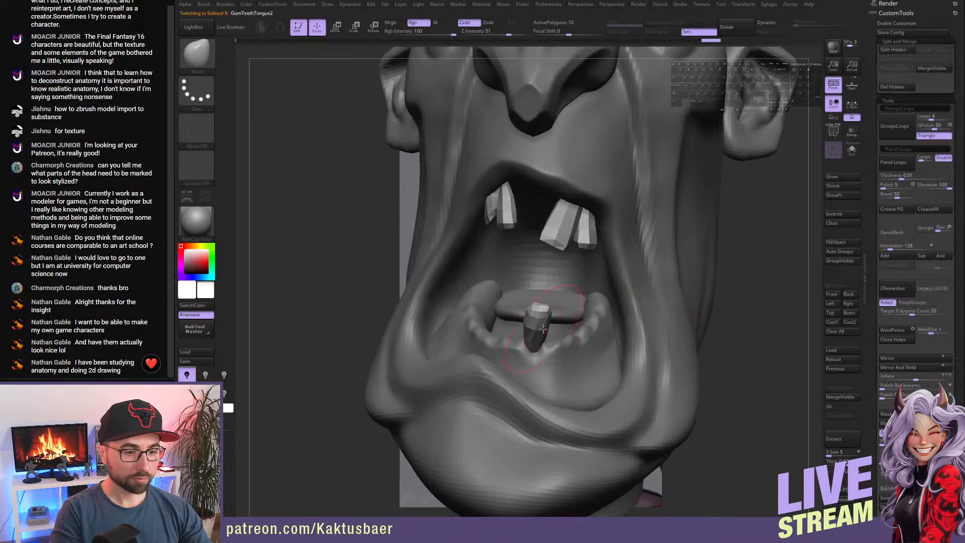
left_click(754, 308, "ctrl+shift")
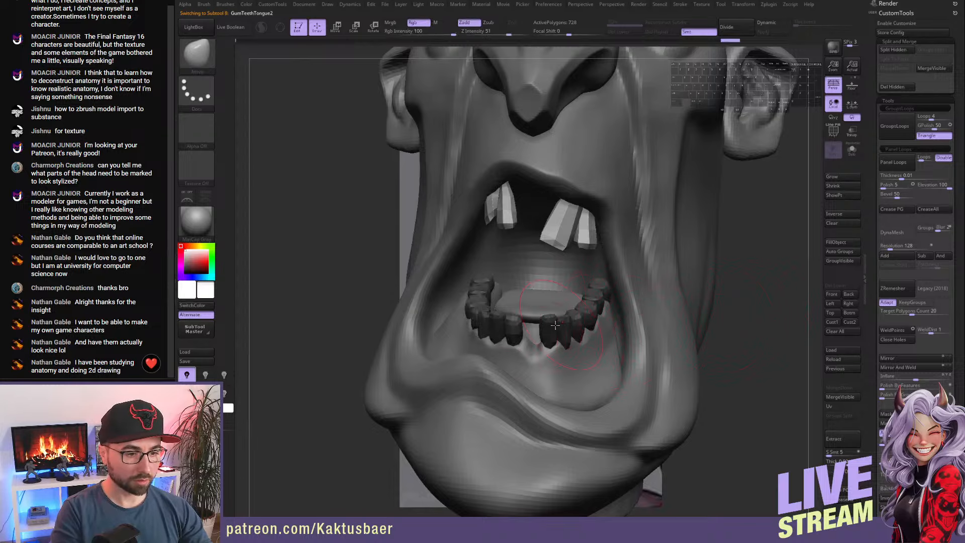
key("w")
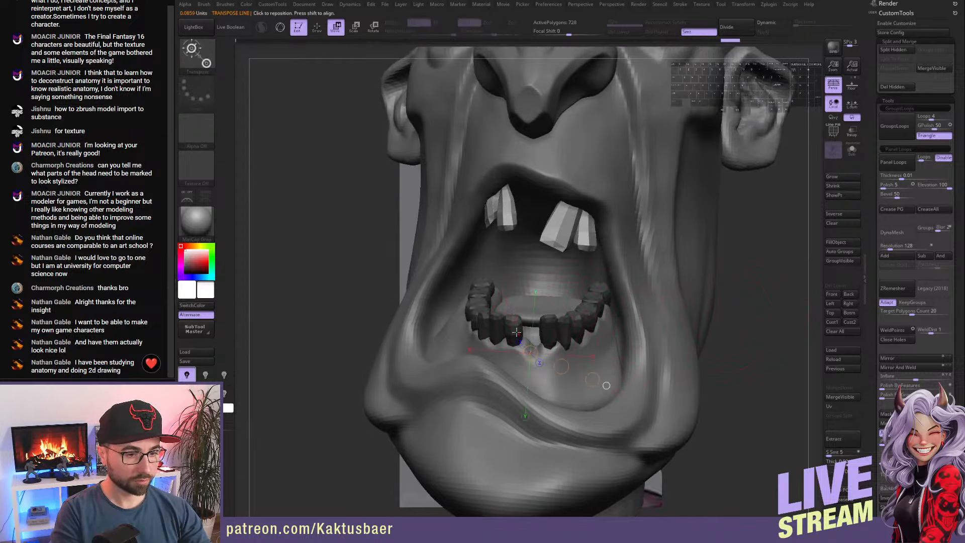
left_click(517, 333, "ctrl")
key("q")
key("e")
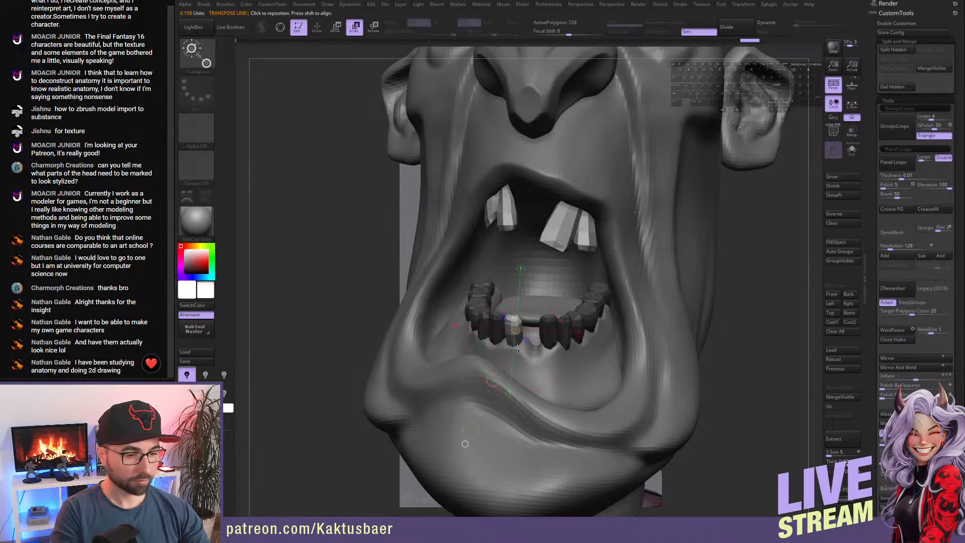
mouse_move(513, 344)
left_mouse_down()
mouse_move(545, 397)
mouse_move(539, 386)
left_mouse_up()
key("q")
- Compare the whole head with the reference art, then reactivate the lower teeth with every tooth shown
mouse_move(571, 322)
right_mouse_down()
mouse_move(537, 342)
mouse_move(592, 336)
mouse_move(525, 334)
right_mouse_up()
left_click(592, 336, "alt")
mouse_move(525, 335)
right_mouse_down("alt")
mouse_move(593, 336)
mouse_move(579, 344)
right_mouse_up("alt")
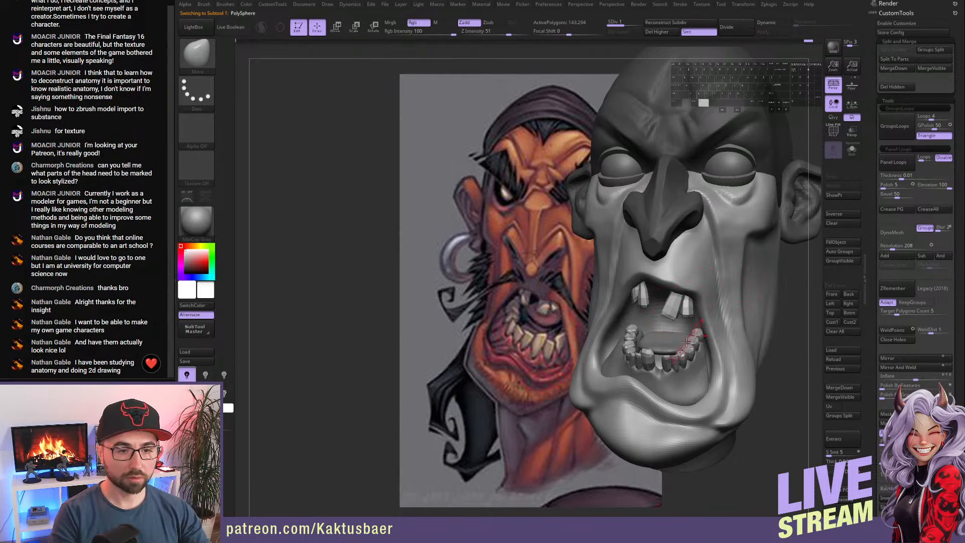
right_click_drag(715, 289, 629, 349, "alt")
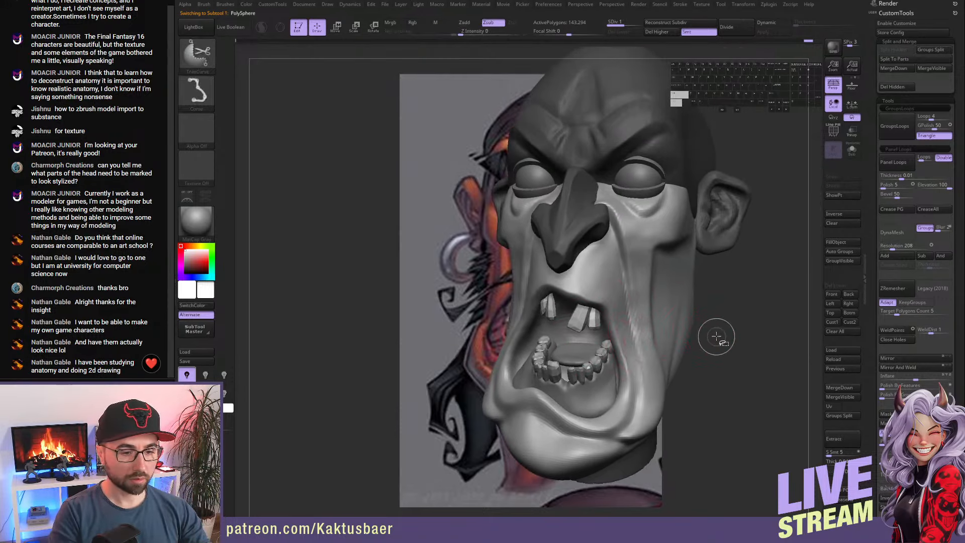
right_click_drag(716, 334, 683, 332, "alt")
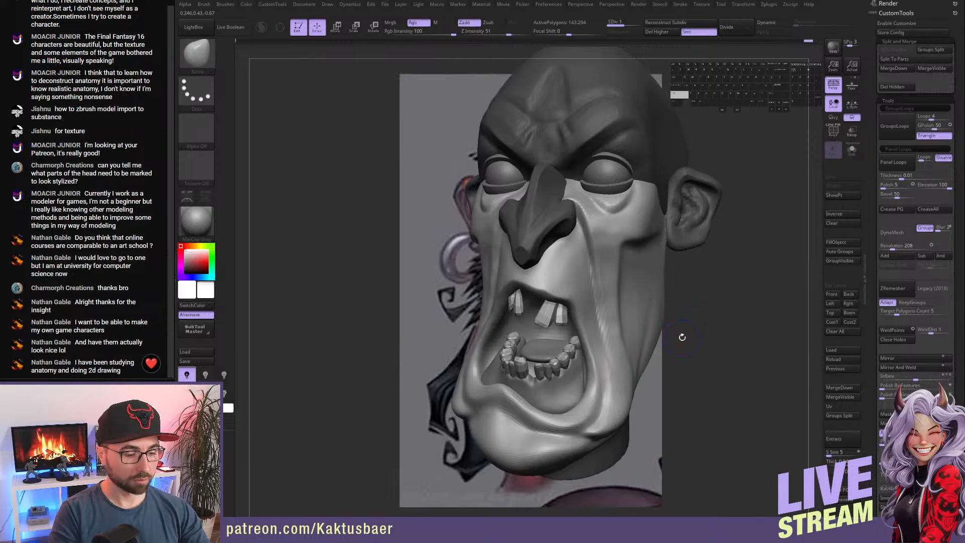
key("shift+a")
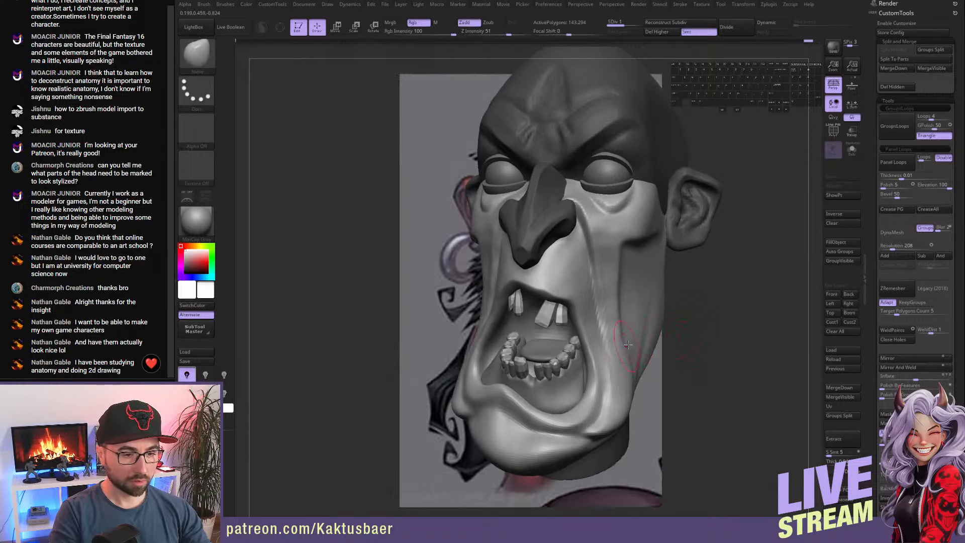
left_click(557, 373, "alt")
scroll(557, 373, "up", 4)
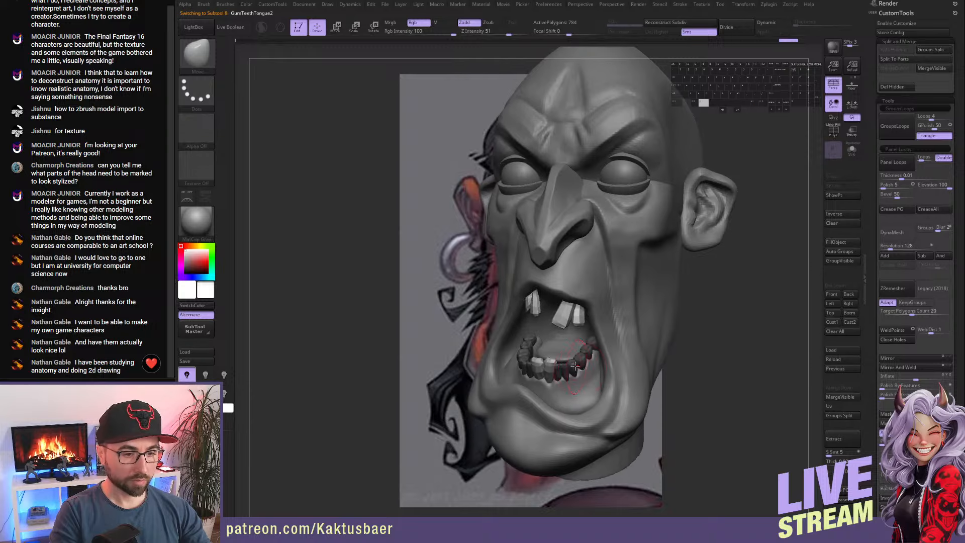
scroll(564, 356, "up", 2)
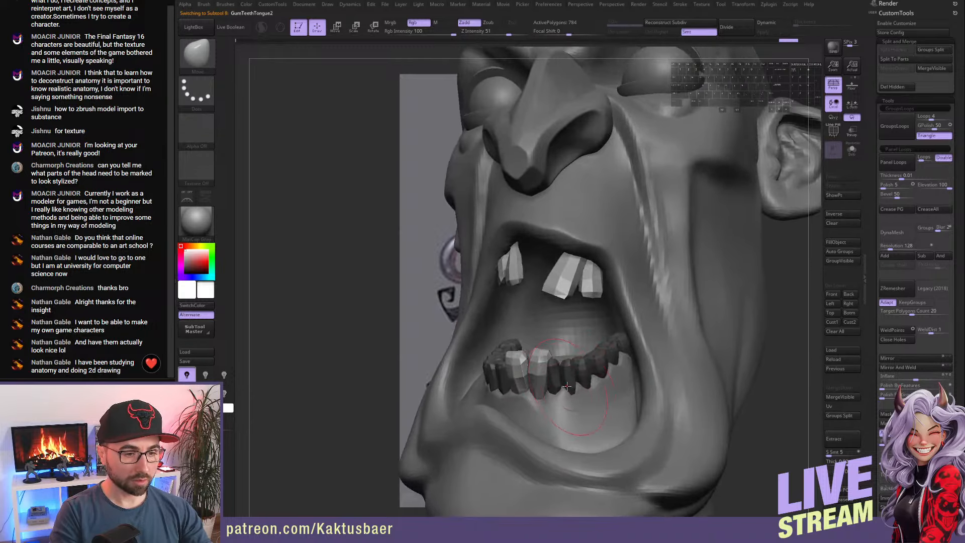
- Mask all but the small lower tooth next to the enlarged front teeth, then scale and rotate it
key("w")
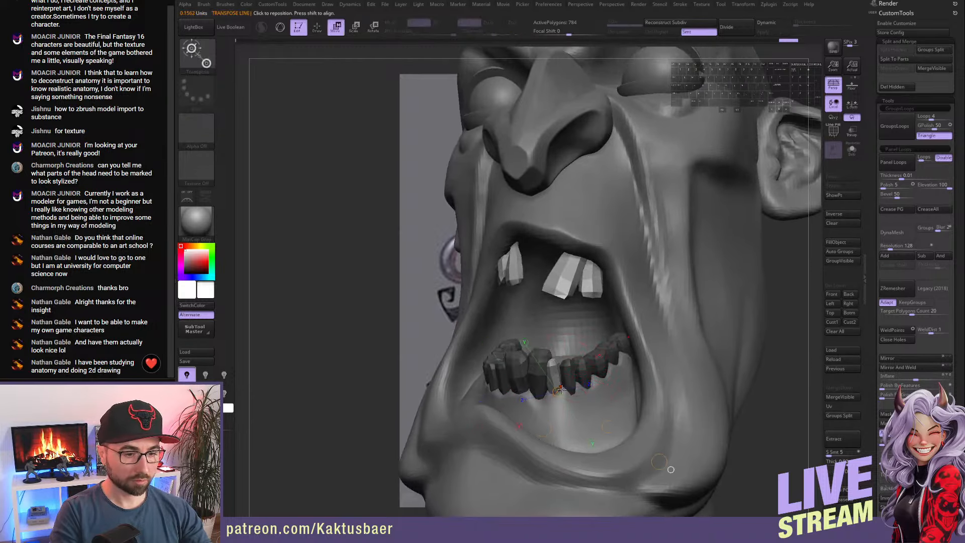
left_click_drag(557, 389, 621, 388)
key("e")
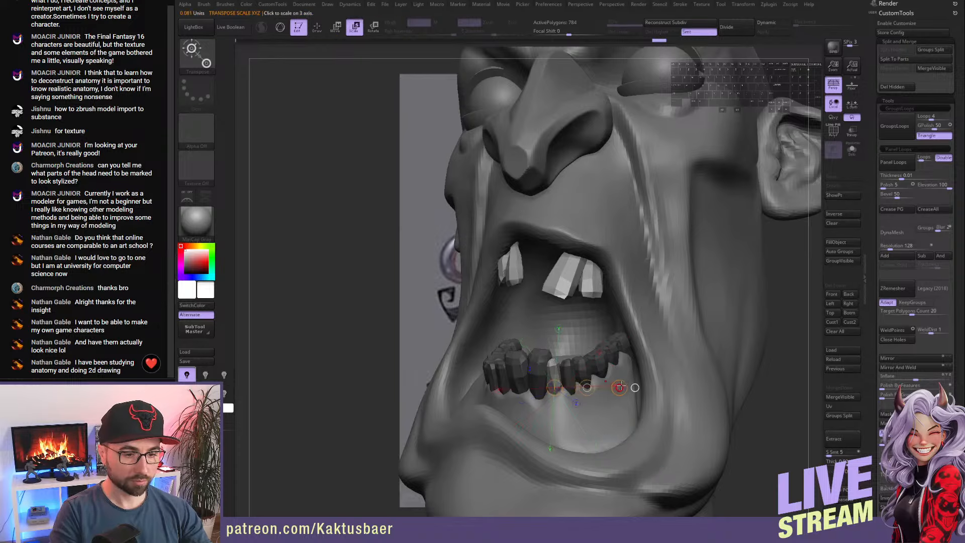
key("r")
mouse_move(620, 388)
left_mouse_down()
mouse_move(576, 393)
mouse_move(592, 436)
left_mouse_up()
- Mask all but another lower tooth farther along the same side of the row and rotate it
key("w")
left_click(569, 371, "ctrl")
key("r")
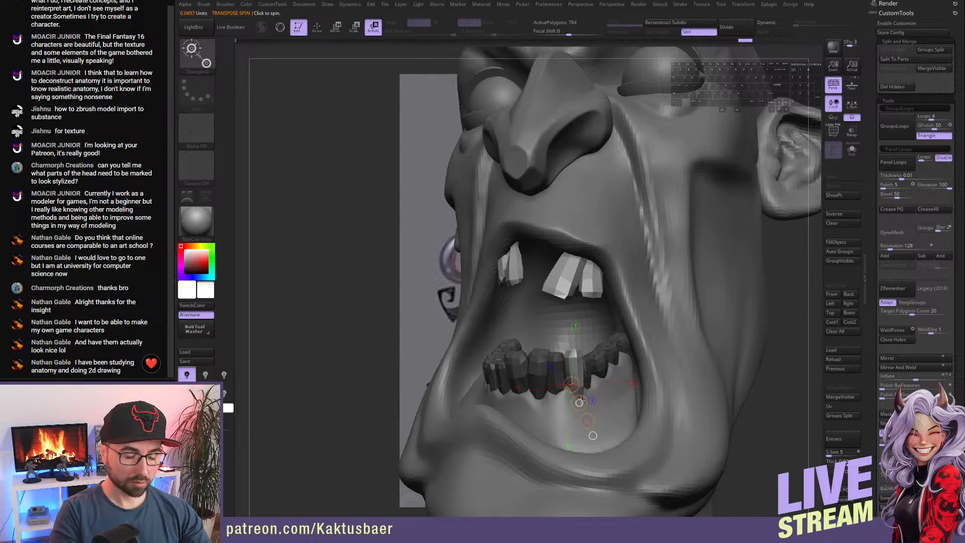
left_click_drag(582, 401, 580, 401)
right_click_drag(588, 378, 614, 376)
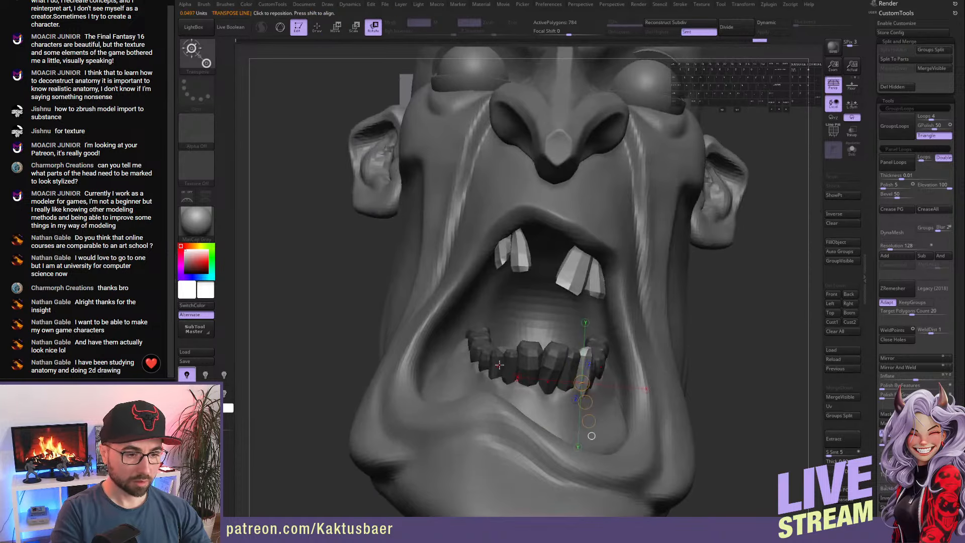
- Mask all but a small lower tooth on the opposite side of the central front teeth, then enlarge and rotate it
left_click(508, 371, "ctrl")
right_click_drag(503, 376, 549, 378, "alt")
left_click_drag(564, 381, 563, 407)
key("e")
mouse_move(563, 407)
right_mouse_down()
mouse_move(578, 405)
mouse_move(560, 407)
right_mouse_up()
key("r")
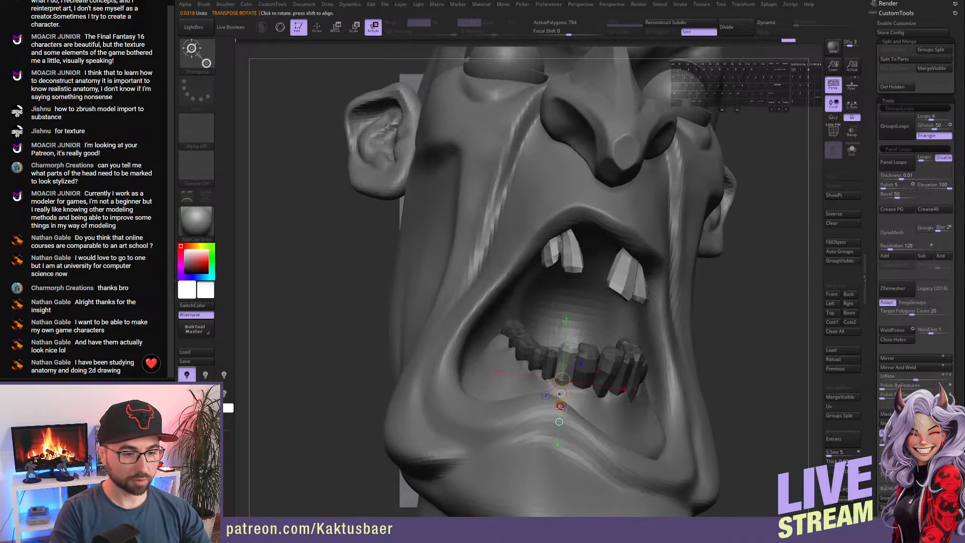
key("q")
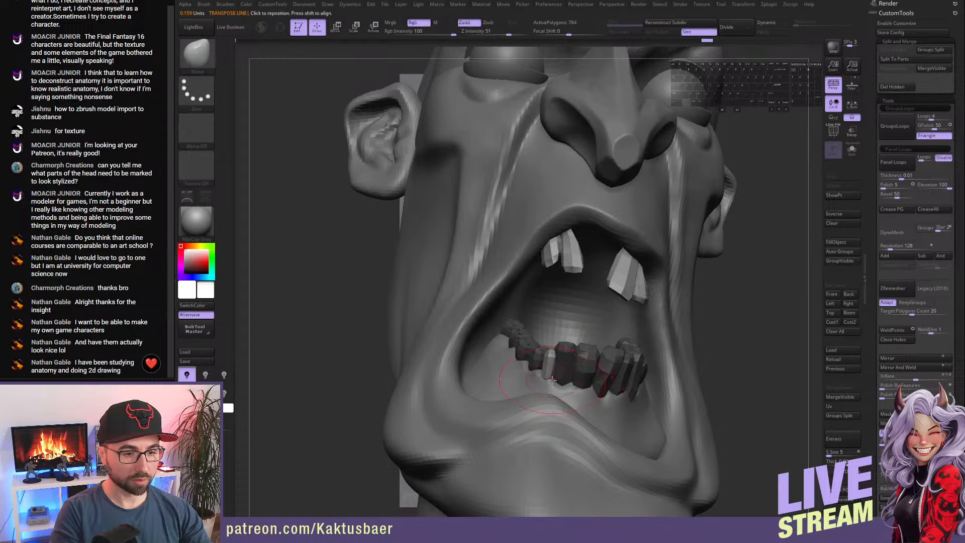
right_click_drag(547, 370, 559, 372)
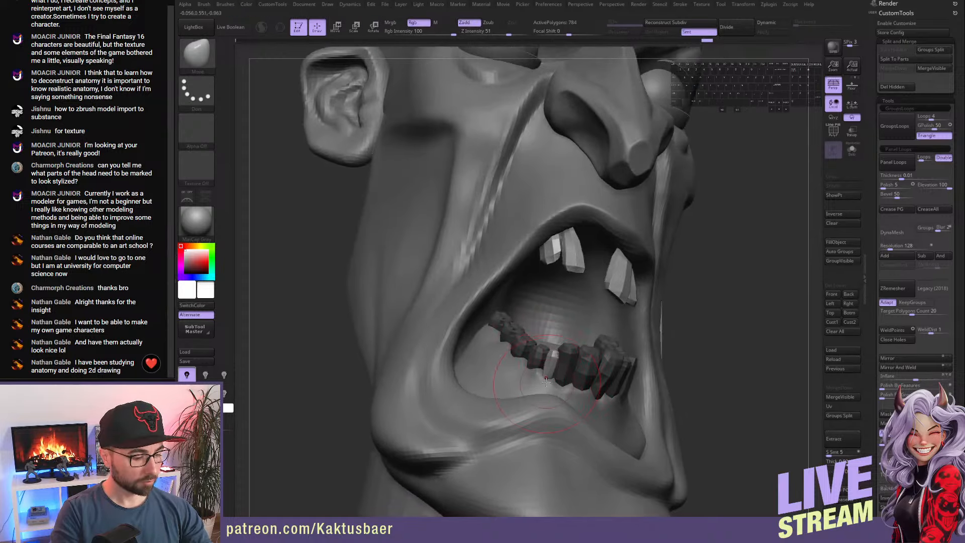
- Scale the unmasked small lower tooth beside the central front teeth and return to sculpting mode
key("e")
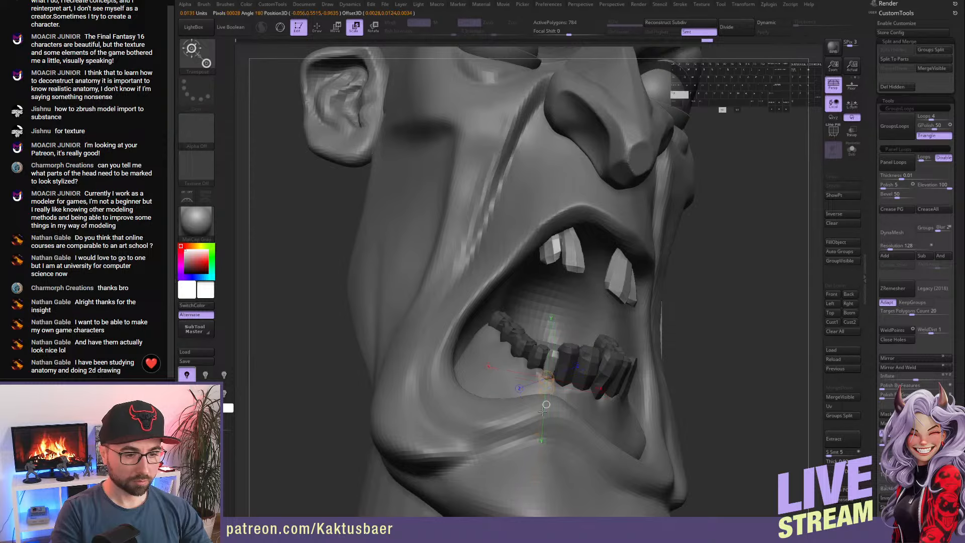
left_click_drag(547, 401, 547, 398)
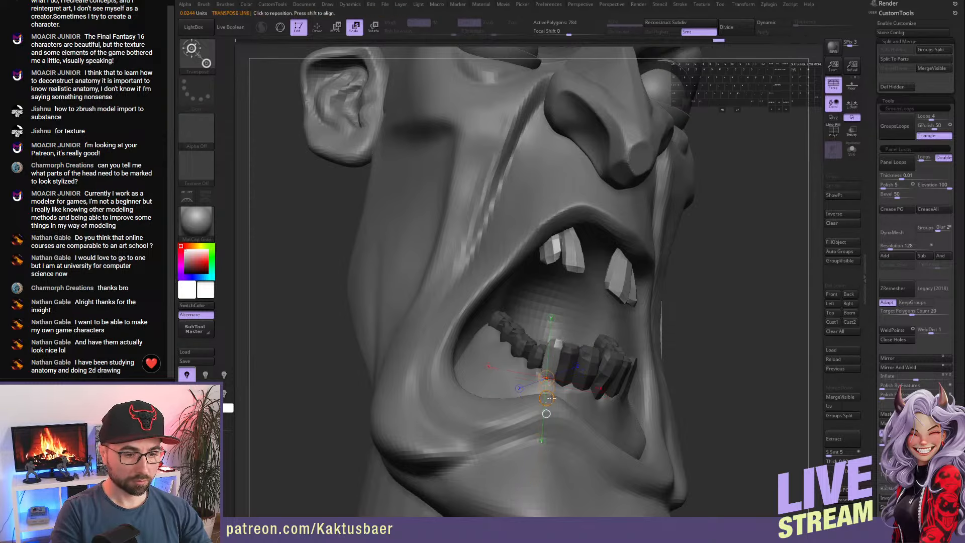
key("q")
- Activate the lower gum mesh and build up bulges around the roots of the front teeth with ClayBuildup
mouse_move(724, 374)
right_mouse_down()
mouse_move(614, 362)
mouse_move(591, 308)
mouse_move(679, 327)
right_mouse_up()
mouse_move(630, 359)
right_mouse_down("alt")
mouse_move(610, 386)
mouse_move(545, 403)
right_mouse_up("alt")
left_click(561, 394, "alt")
key("s")
left_click_drag(546, 403, 539, 402)
right_click_drag(539, 402, 534, 379)
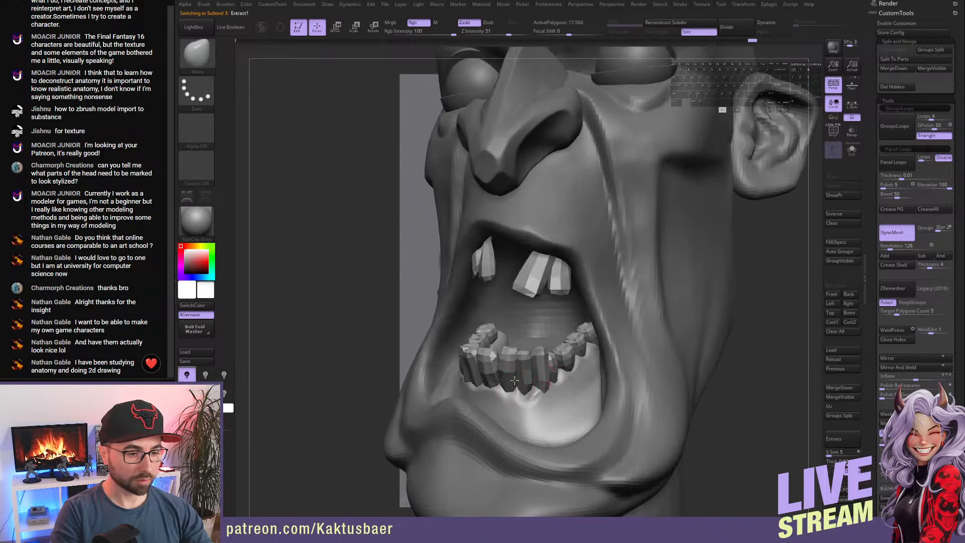
right_click_drag(518, 389, 553, 387)
key("b")
key("c")
key("b")
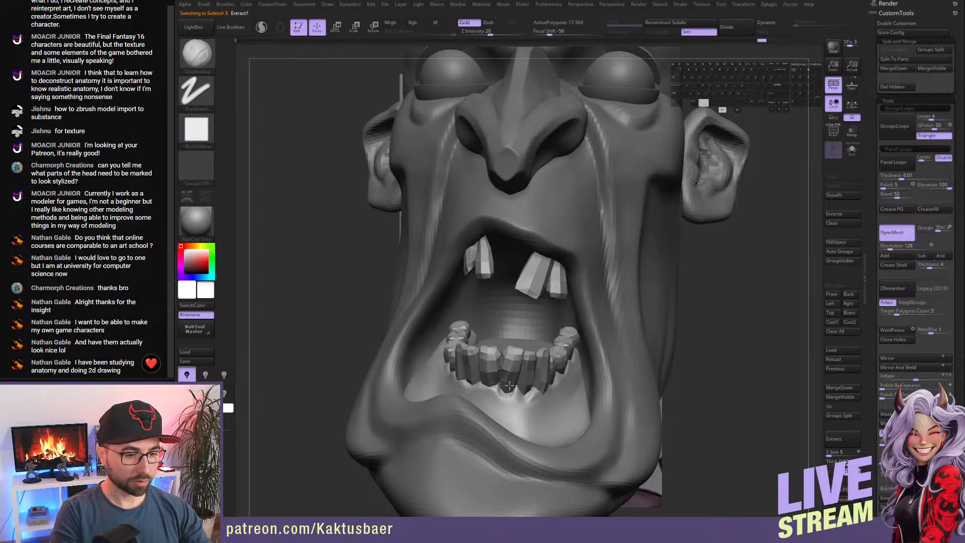
mouse_move(509, 385)
right_mouse_down()
mouse_move(528, 397)
mouse_move(521, 401)
right_mouse_up()
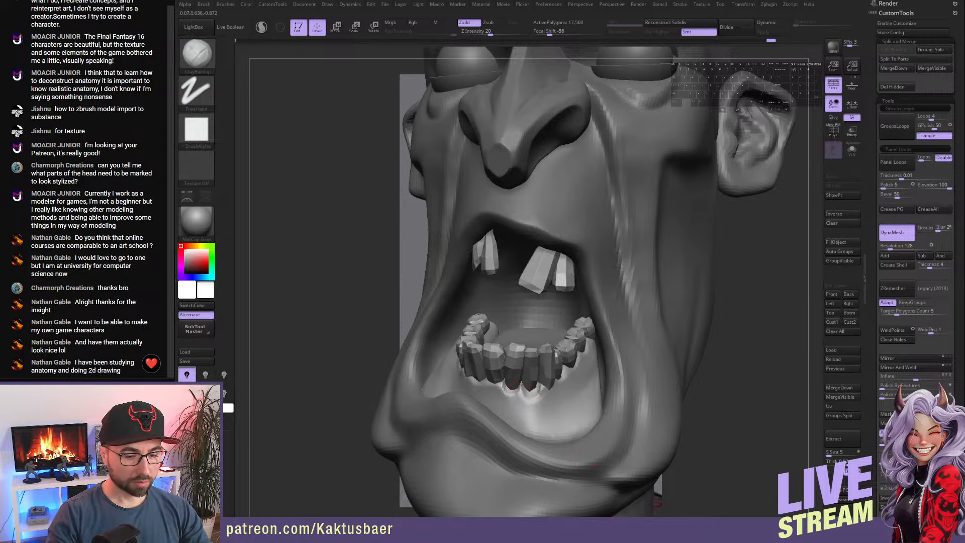
right_click_drag(593, 392, 503, 392, "shift")
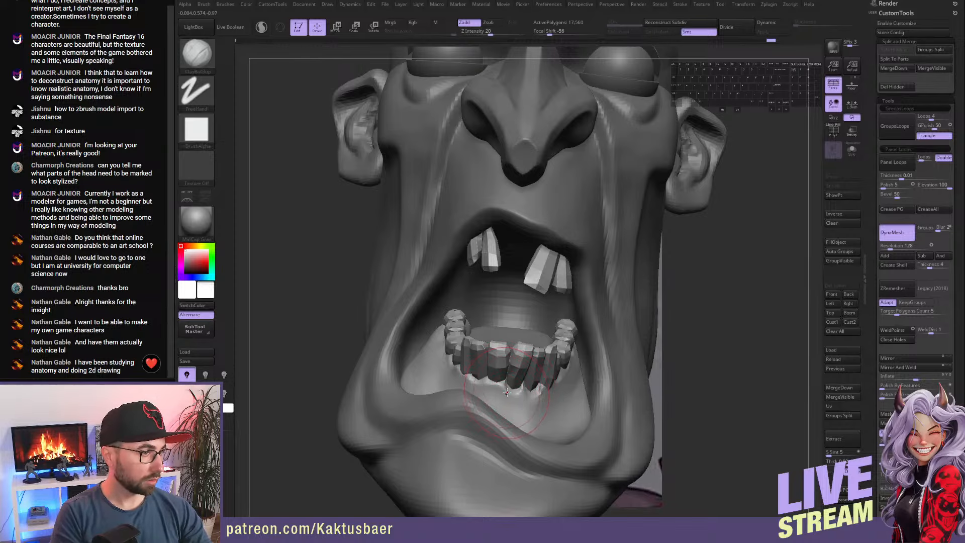
- Cut into the gum between the roots of the lower front teeth with inverted ClayBuildup strokes
right_click_drag(499, 377, 507, 350)
left_click_drag(499, 378, 497, 380, "alt")
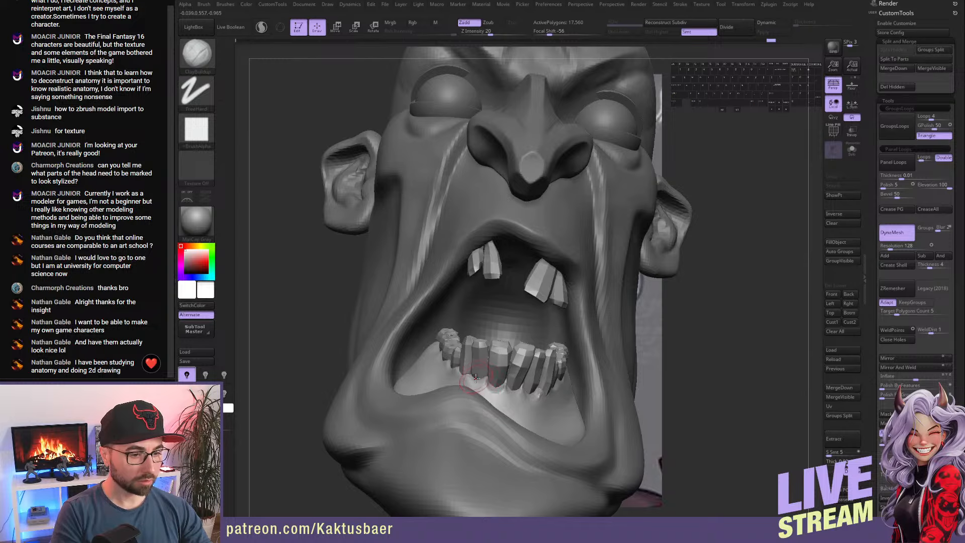
left_click_drag(478, 374, 477, 392, "alt")
mouse_move(478, 391)
right_mouse_down()
mouse_move(498, 394)
mouse_move(486, 400)
right_mouse_up()
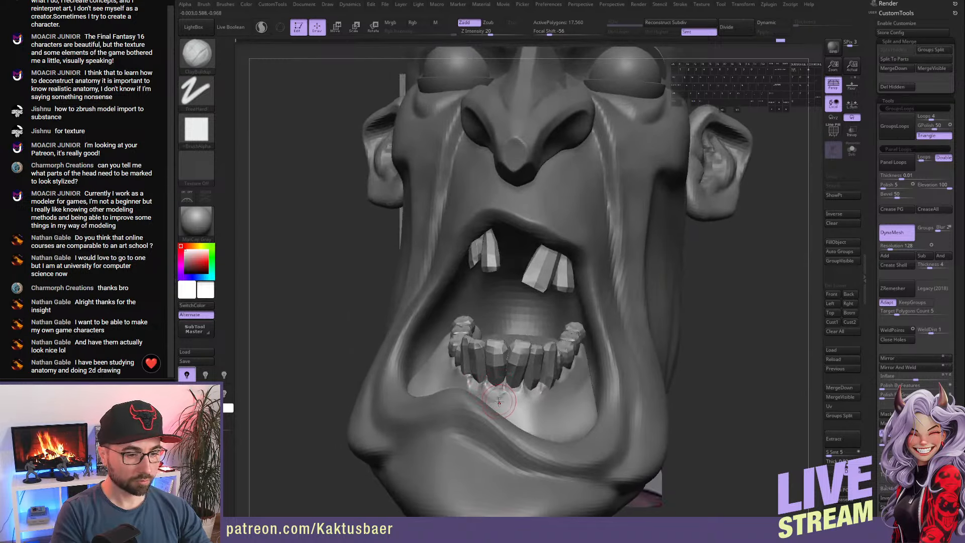
- Carve a groove across the gum below the front tooth roots with the DamStandard brush
key("b")
key("d")
key("s")
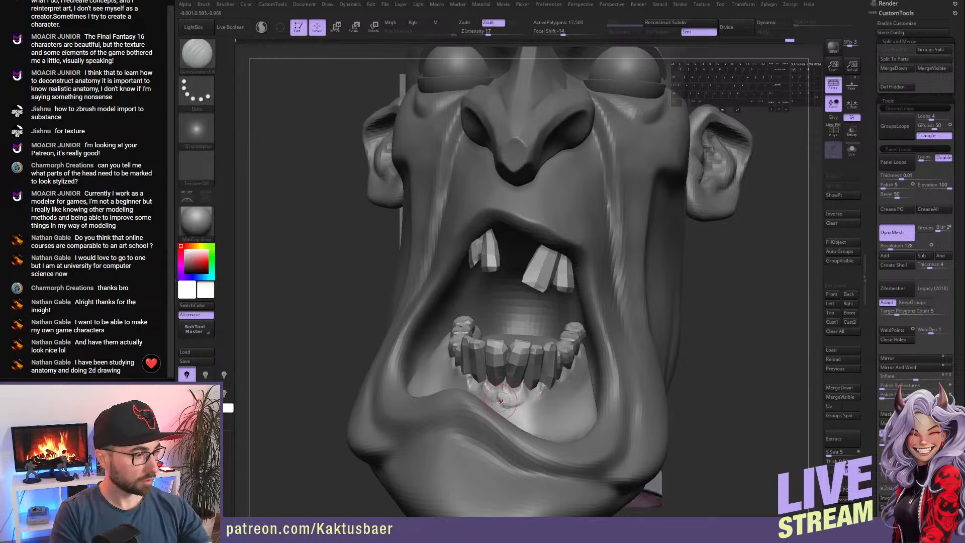
left_click_drag(482, 396, 544, 418)
right_click_drag(544, 419, 538, 422)
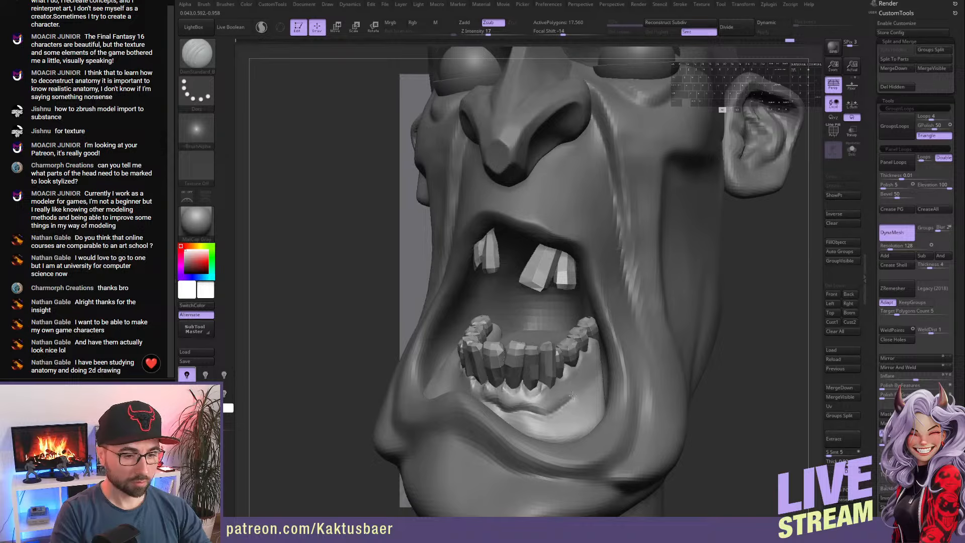
- Extend the carved gum groove along the side of the jaw up to the rear lower teeth
left_click_drag(593, 380, 598, 361)
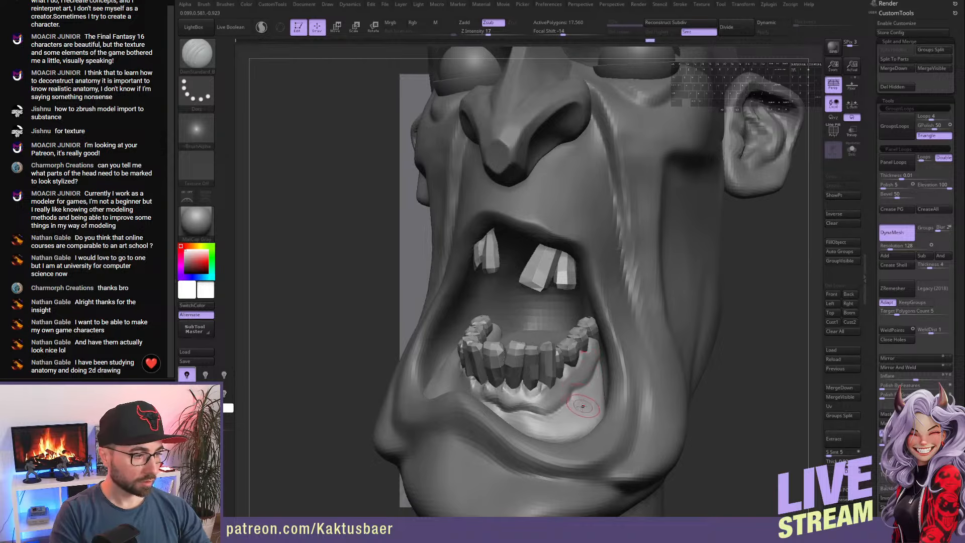
left_click_drag(578, 396, 598, 376)
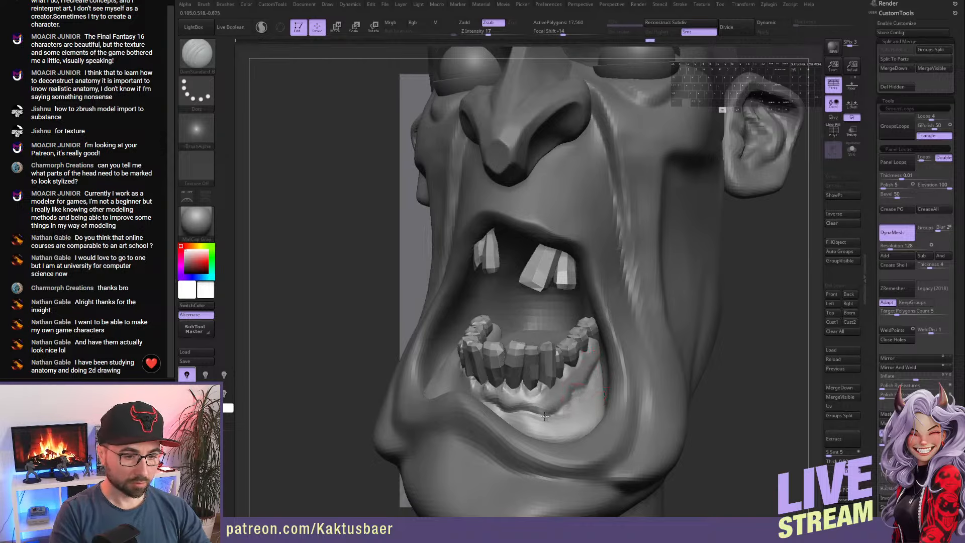
mouse_move(523, 410)
left_mouse_down()
mouse_move(536, 397)
mouse_move(558, 405)
mouse_move(583, 385)
mouse_move(588, 363)
left_mouse_up()
- Carve folds into the gum on the opposite side of the mouth with DamStandard and soften them
right_click_drag(588, 361, 459, 364)
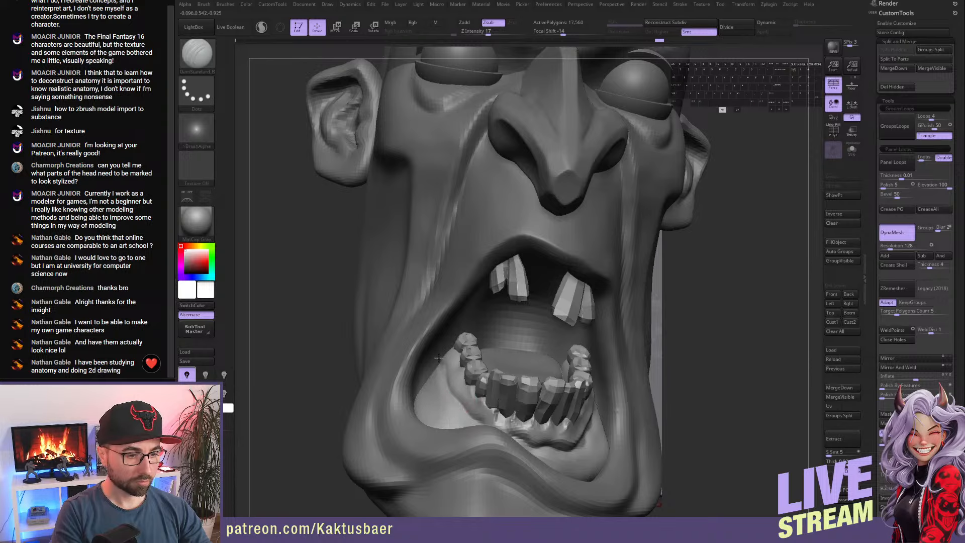
right_click_drag(478, 417, 435, 425)
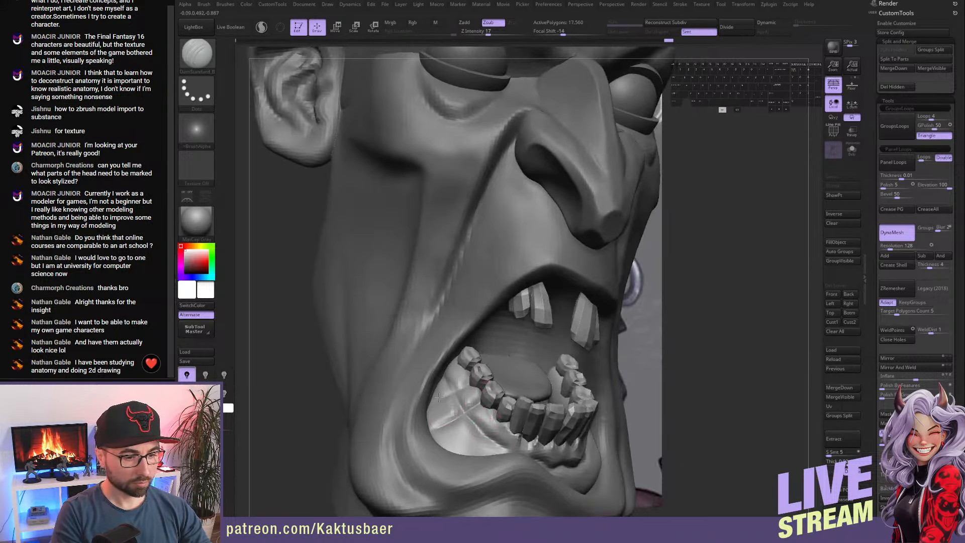
key("shift")
left_click_drag(468, 411, 487, 430, "shift")
right_click_drag(497, 423, 487, 421)
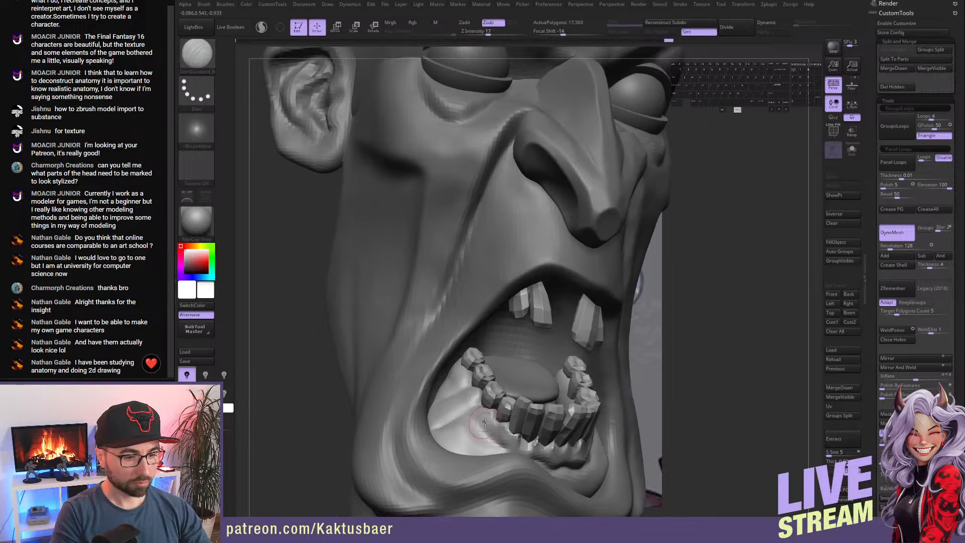
left_click_drag(497, 421, 459, 454)
key("shift")
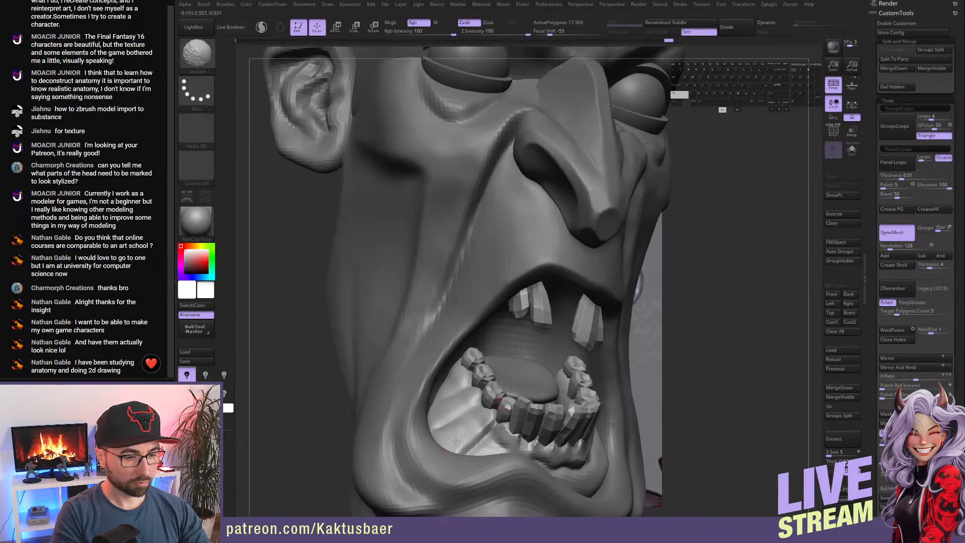
right_click_drag(485, 433, 460, 433)
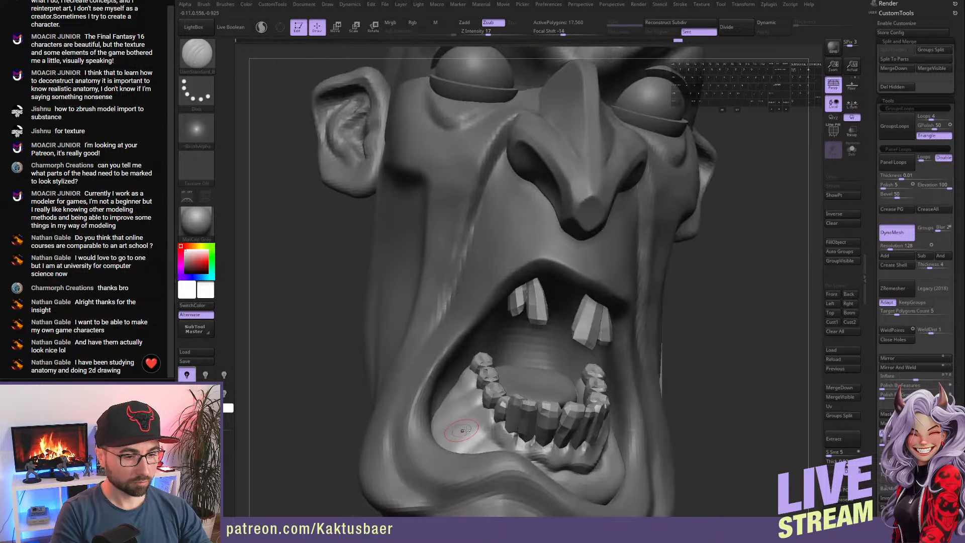
mouse_move(512, 439)
left_mouse_down()
mouse_move(522, 460)
mouse_move(468, 452)
left_mouse_up()
right_click_drag(468, 448, 478, 420)
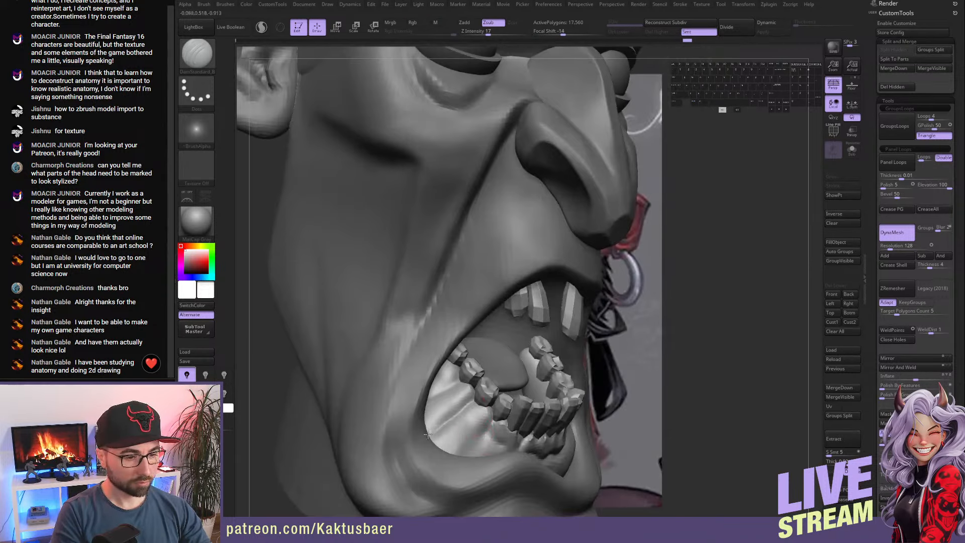
- Shape raised and recessed folds on the same side of the gum with the Standard brush and smooth them
key("b")
key("s")
key("t")
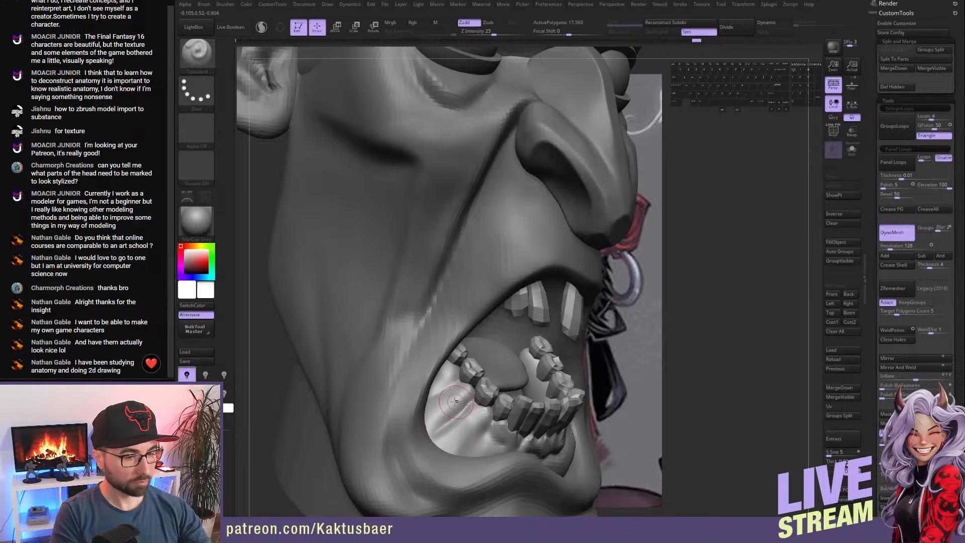
left_click_drag(458, 424, 436, 398, "shift")
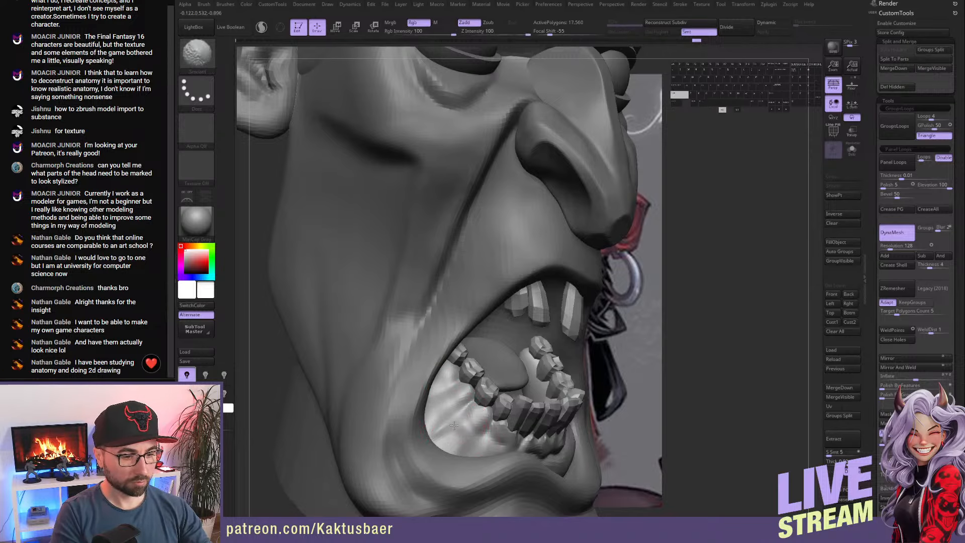
right_click_drag(442, 424, 452, 424)
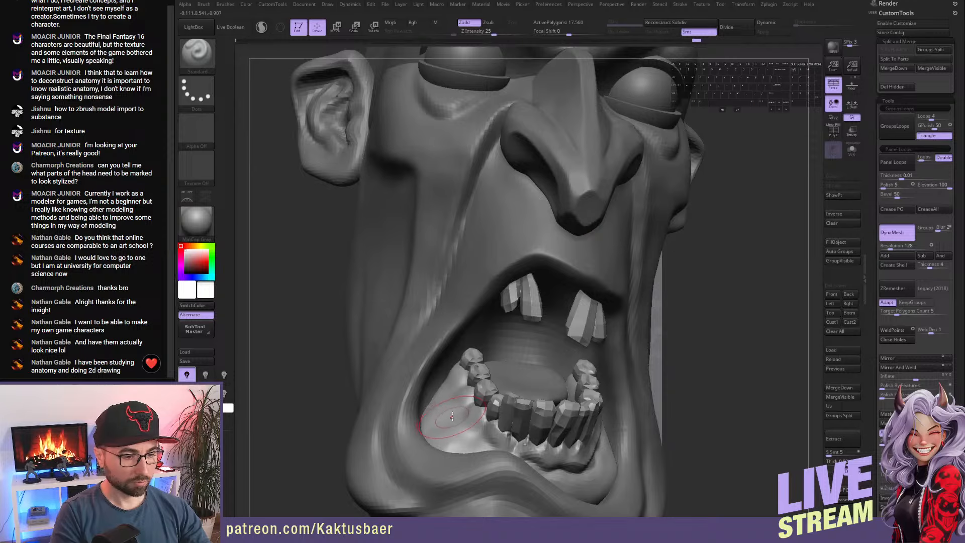
mouse_move(447, 401)
left_mouse_down("alt")
mouse_move(460, 447)
mouse_move(438, 407)
mouse_move(451, 411)
left_mouse_up("alt")
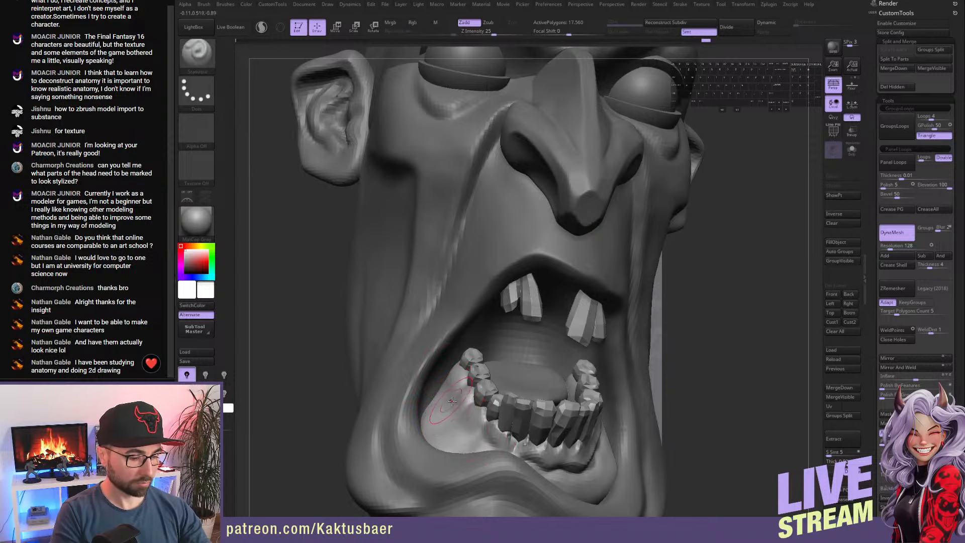
- Pull the gum edge beside the rear lower teeth into shape with the Move brush
key("b")
key("m")
key("v")
right_click_drag(453, 387, 453, 406)
left_click_drag(457, 366, 453, 372)
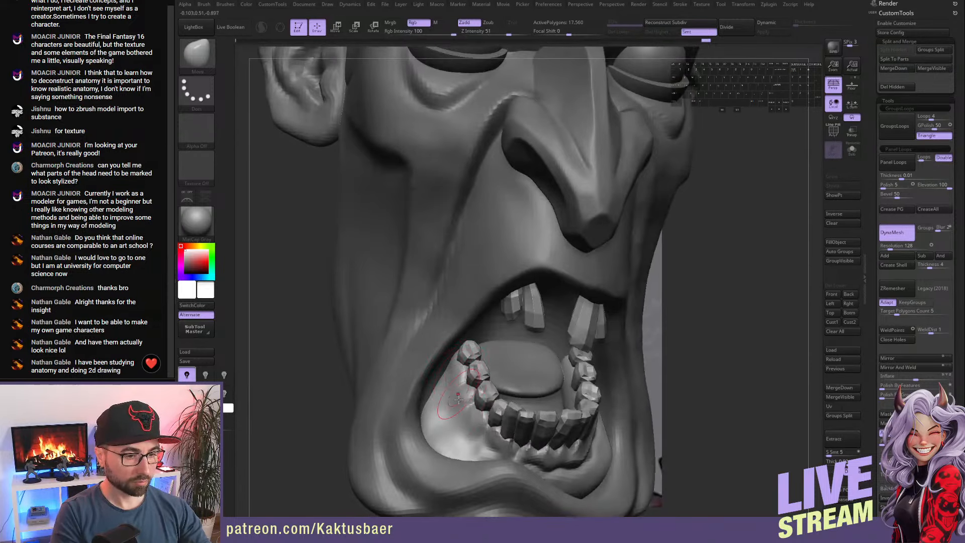
- Add volume along the gum groove on the other side with the Standard brush, and smooth it toward the front roots
right_click_drag(458, 399, 557, 413)
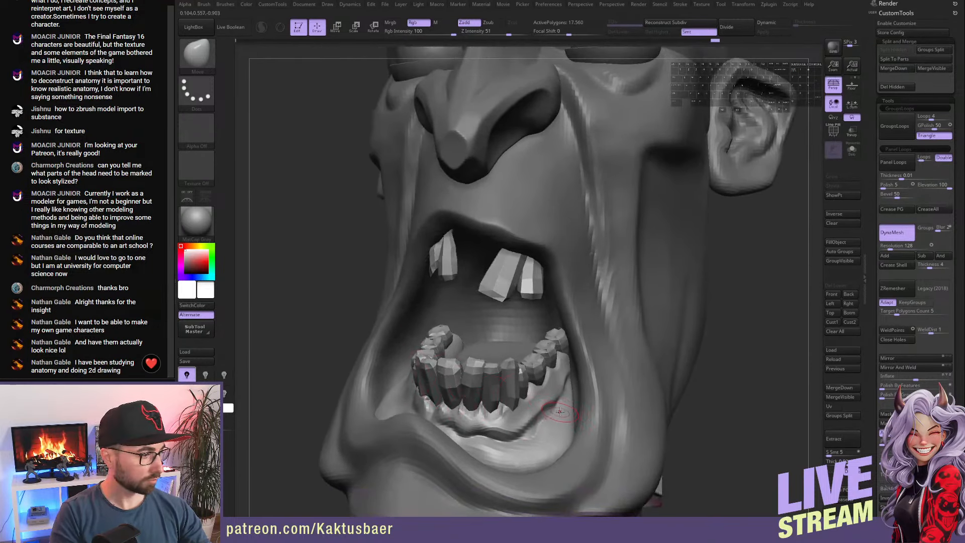
key("b")
key("s")
key("t")
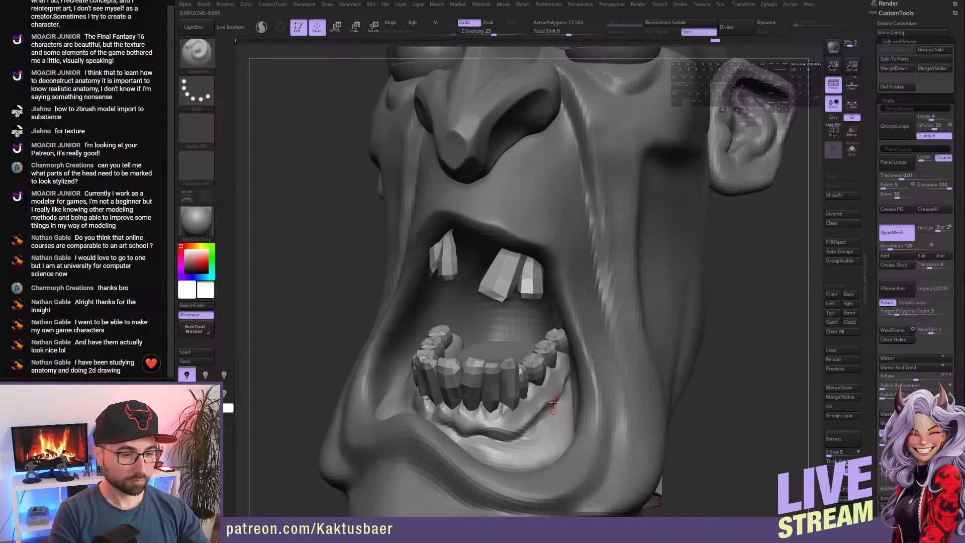
mouse_move(497, 427)
left_mouse_down()
mouse_move(511, 430)
mouse_move(528, 413)
left_mouse_up()
mouse_move(470, 431)
left_mouse_down("shift")
mouse_move(537, 422)
mouse_move(569, 367)
left_mouse_up("shift")
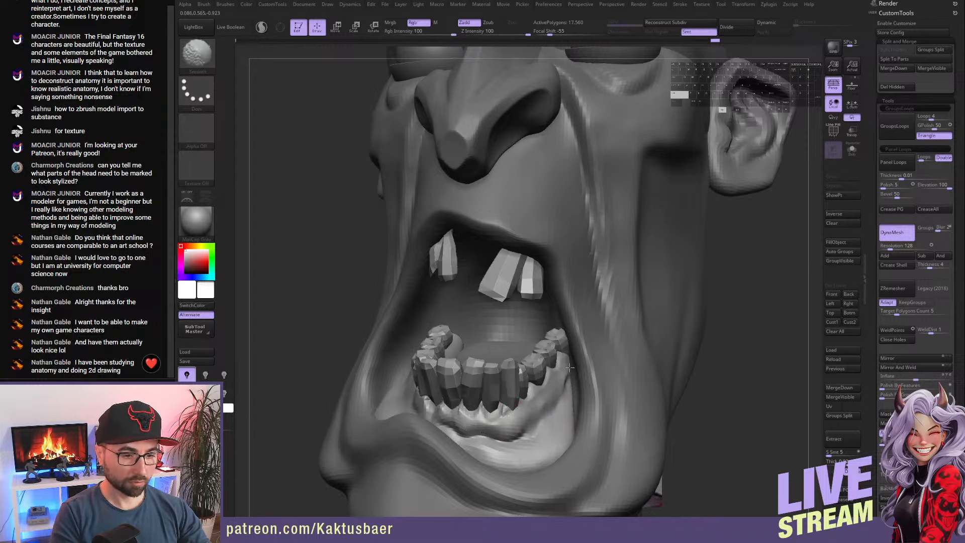
left_click_drag(534, 397, 518, 402, "shift")
right_click_drag(543, 397, 547, 356, "alt")
left_click_drag(509, 373, 486, 372, "shift")
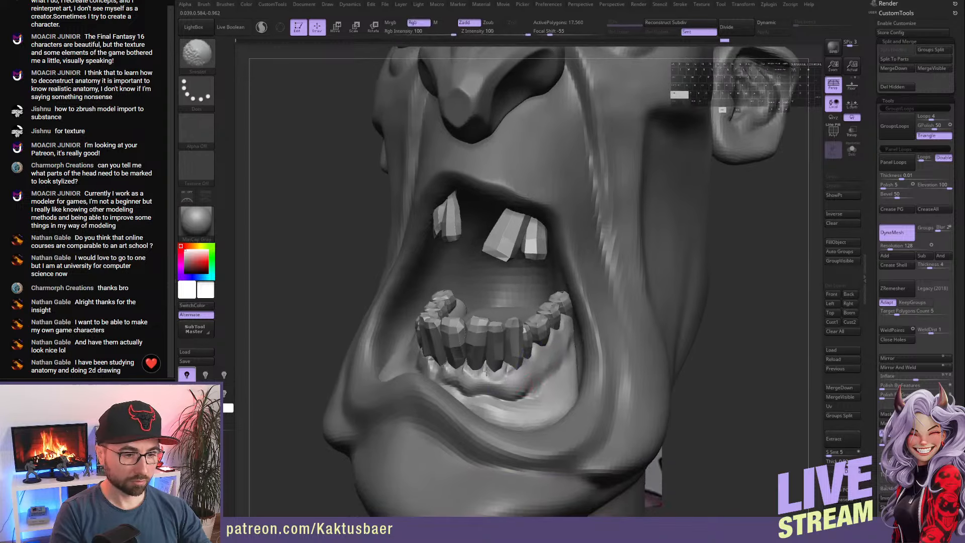
mouse_move(463, 375)
right_mouse_down()
mouse_move(453, 371)
mouse_move(493, 392)
mouse_move(493, 406)
mouse_move(479, 404)
right_mouse_up()
- Activate the head at its higher subdivision level, build up the lower lip's inner edge with ClayBuildup, and smooth it
left_click(507, 416, "alt")
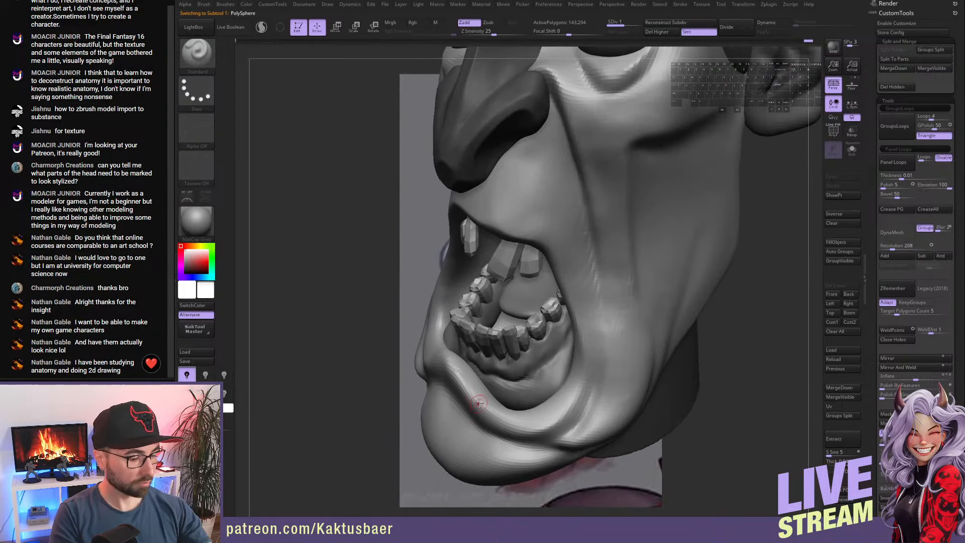
key("b")
key("c")
key("b")
key("d")
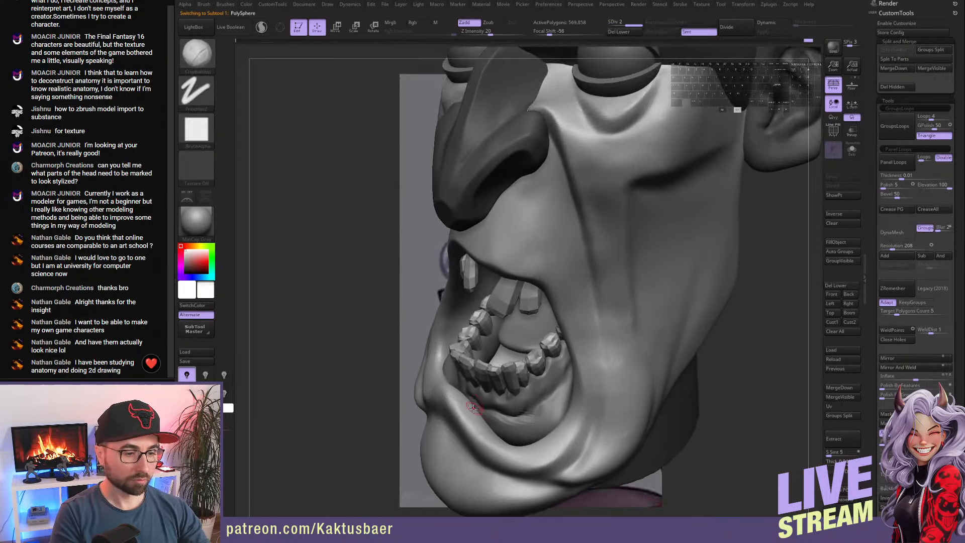
right_click_drag(473, 408, 464, 394)
left_click_drag(463, 394, 514, 453)
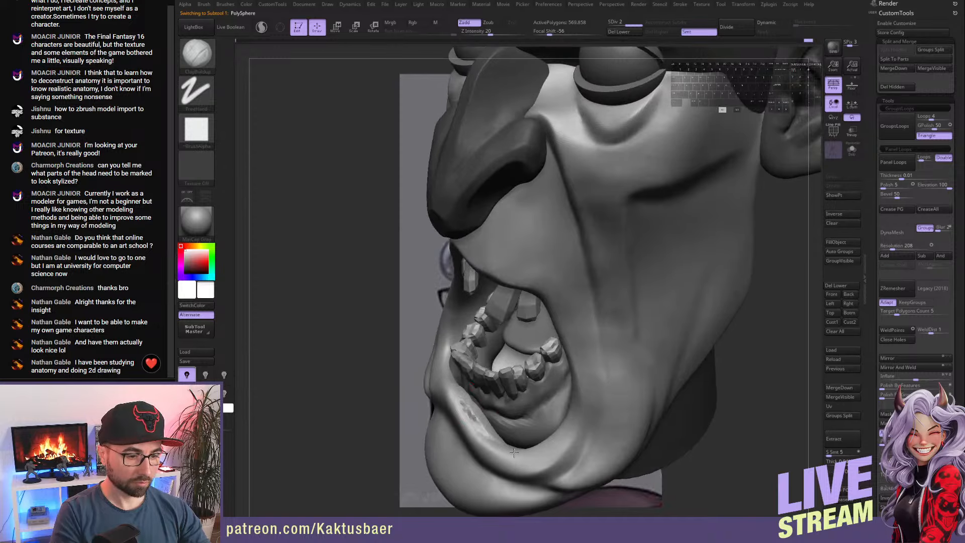
mouse_move(523, 442)
right_mouse_down()
mouse_move(510, 418)
mouse_move(522, 420)
right_mouse_up()
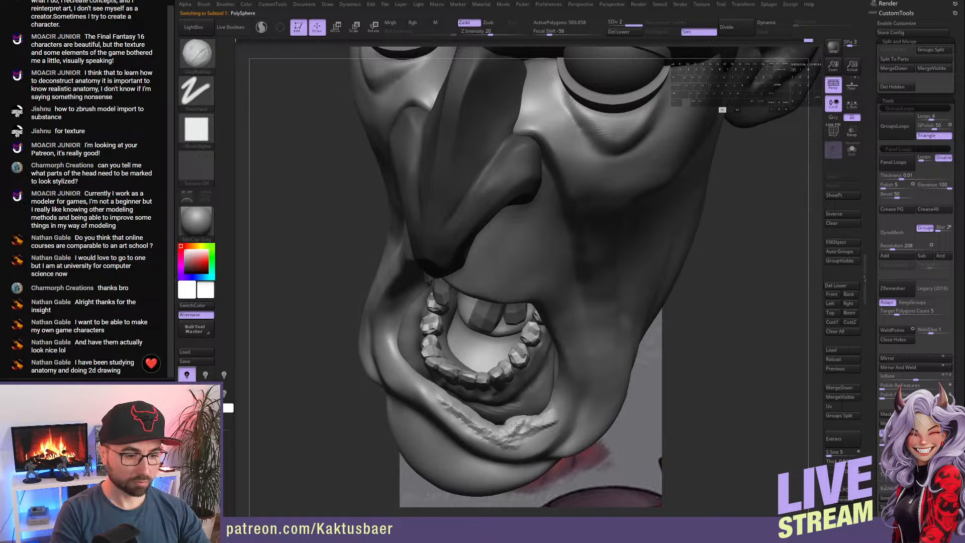
mouse_move(515, 426)
left_mouse_down()
mouse_move(547, 411)
mouse_move(513, 436)
mouse_move(552, 395)
left_mouse_up()
left_click_drag(545, 414, 478, 424, "shift")
- Reshape the lower lip's inner edge below the front teeth with the Move brush and smooth it
key("b")
key("m")
key("v")
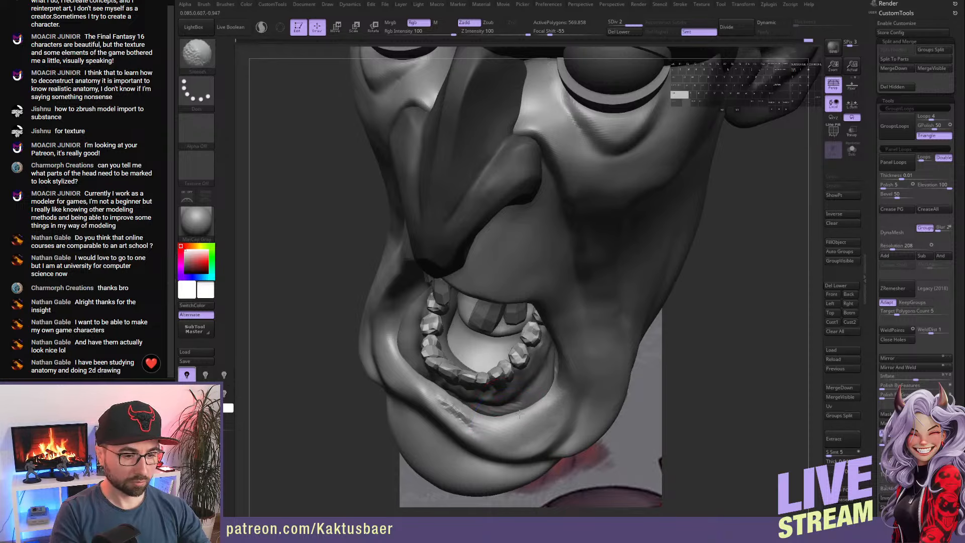
mouse_move(547, 410)
right_mouse_down()
mouse_move(524, 375)
mouse_move(466, 444)
mouse_move(518, 418)
mouse_move(505, 387)
mouse_move(540, 377)
right_mouse_up()
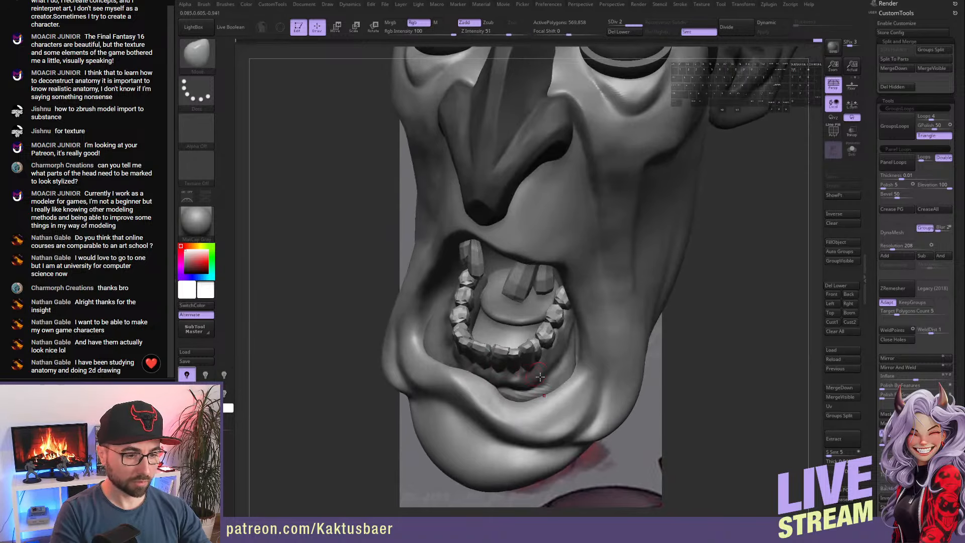
left_click_drag(494, 385, 498, 402, "shift")
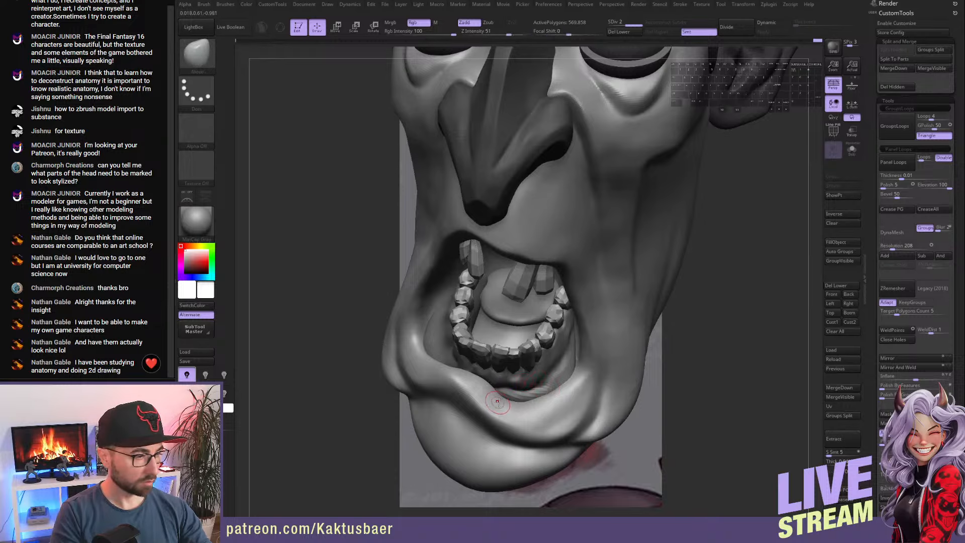
- Carve a long crease along the lower lip with the DamStandard brush
key("b")
key("c")
key("b")
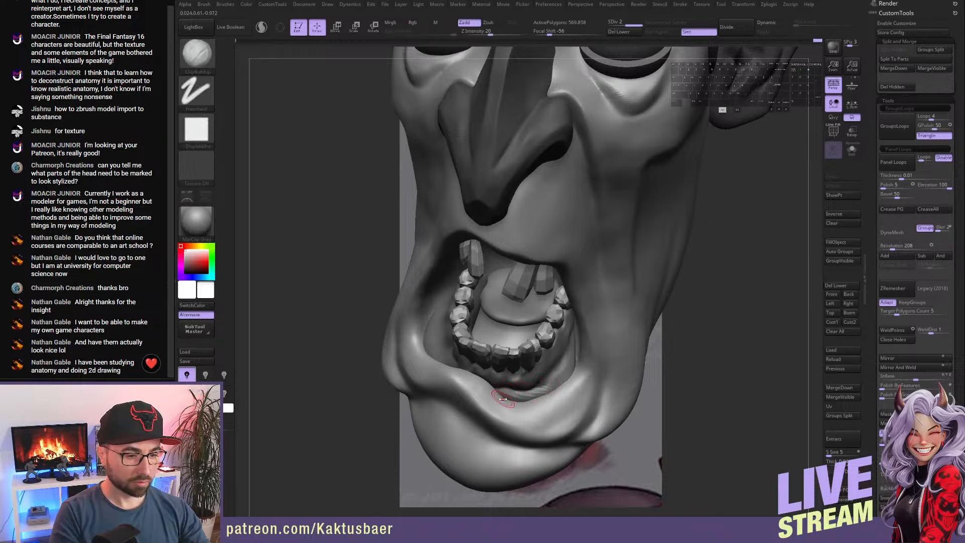
key("b")
key("d")
key("s")
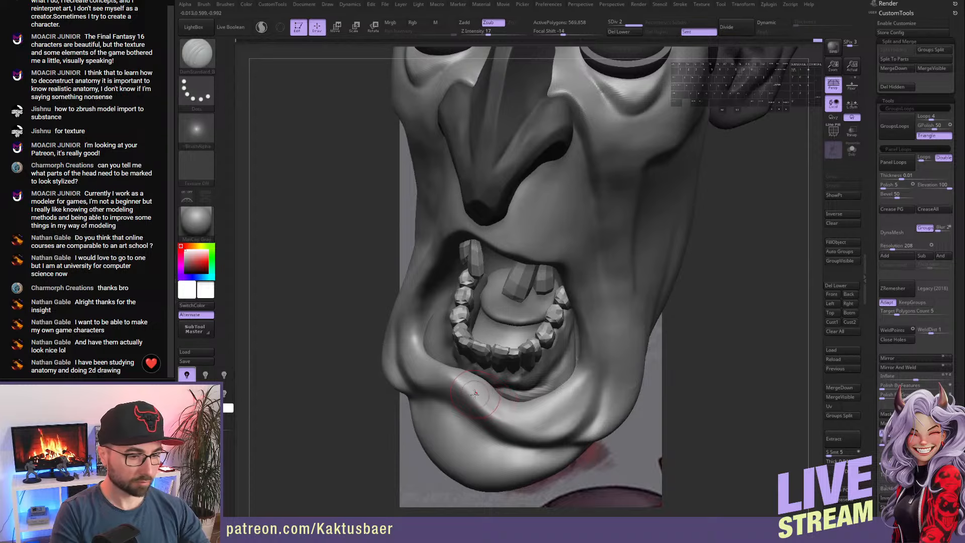
mouse_move(446, 376)
left_mouse_down()
mouse_move(508, 410)
mouse_move(558, 420)
left_mouse_up()
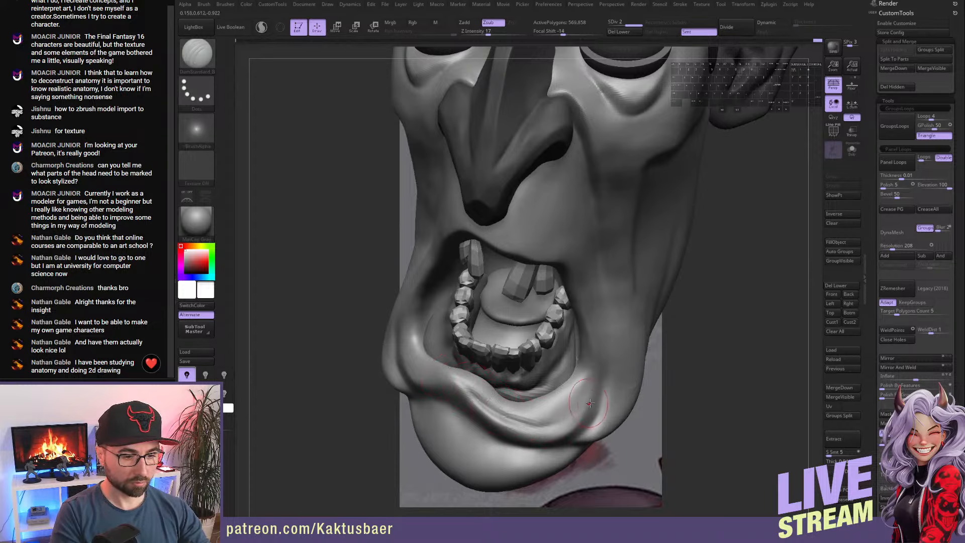
- Extend the lower lip crease with DamStandard and raise a ridge along the lip toward the opposite mouth corner
mouse_move(559, 405)
right_mouse_down("alt")
mouse_move(551, 382)
mouse_move(568, 385)
right_mouse_up("alt")
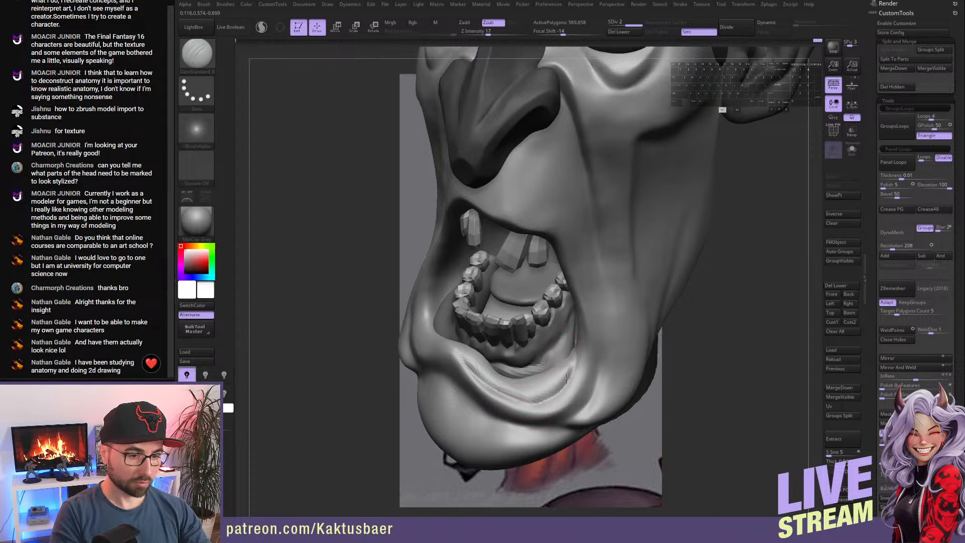
right_click_drag(497, 391, 480, 395)
left_click_drag(484, 405, 488, 398)
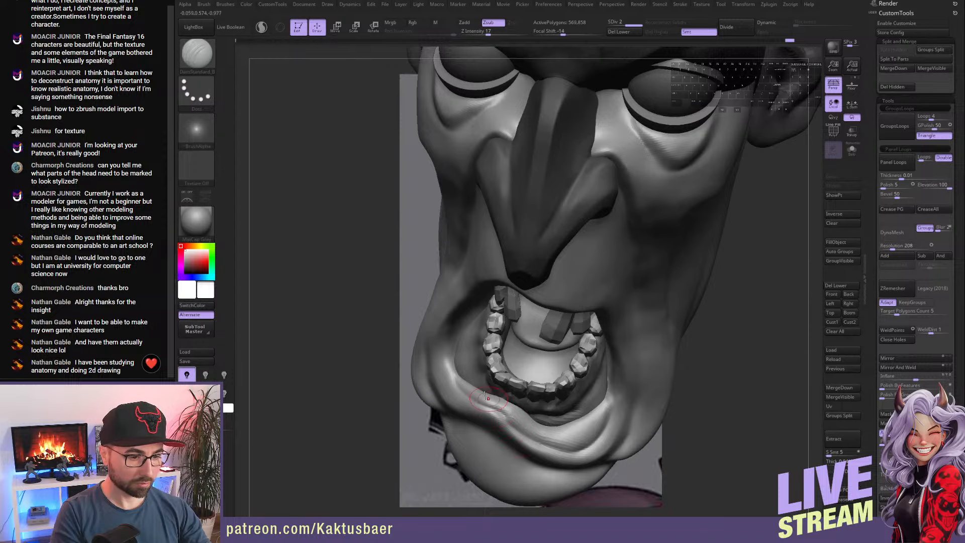
right_click_drag(496, 413, 499, 380)
mouse_move(498, 376)
left_mouse_down("alt")
mouse_move(523, 402)
mouse_move(544, 405)
left_mouse_up("alt")
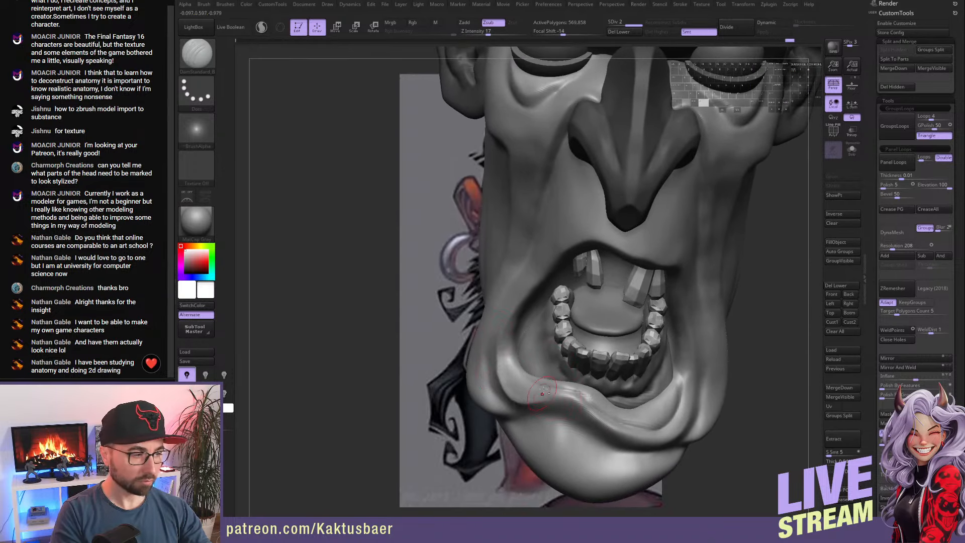
- Sharpen the folds beneath the lower lip and around both mouth corners with DamStandard
mouse_move(567, 395)
right_mouse_down()
mouse_move(555, 377)
mouse_move(553, 397)
mouse_move(519, 362)
right_mouse_up()
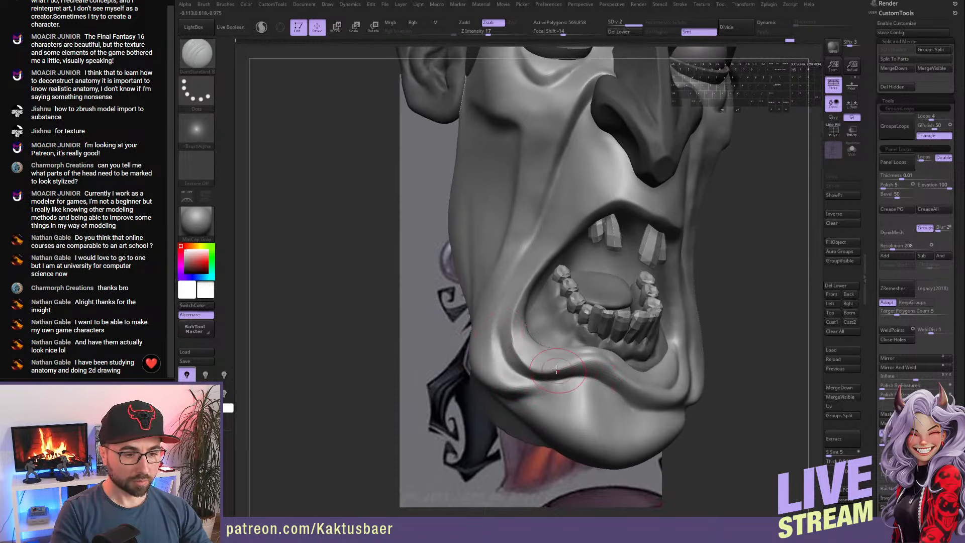
right_click_drag(542, 365, 606, 369)
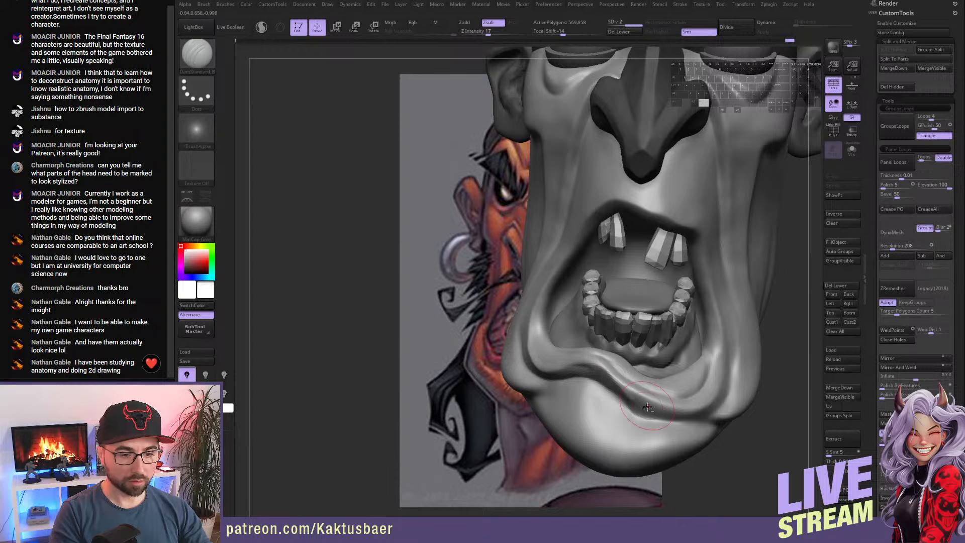
right_click_drag(600, 367, 568, 364)
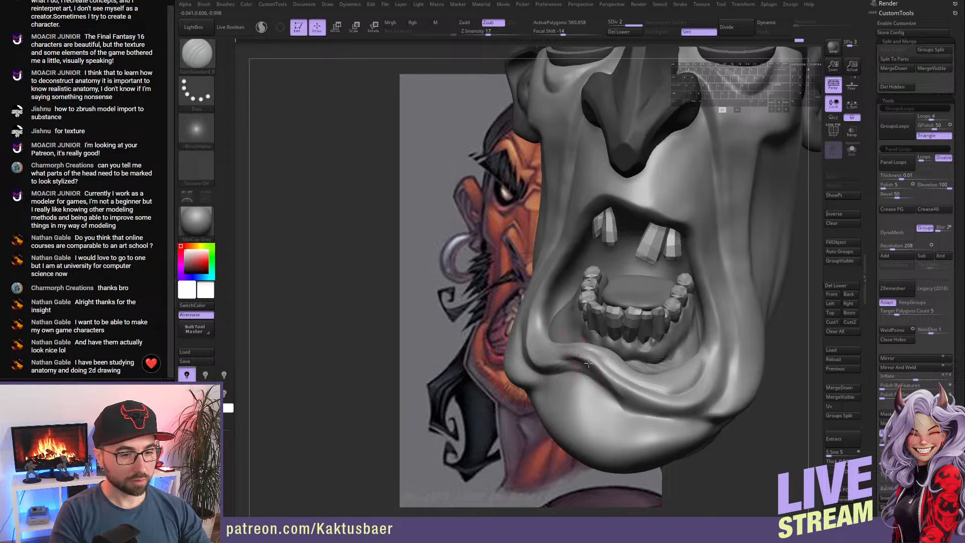
right_click_drag(566, 373, 568, 364)
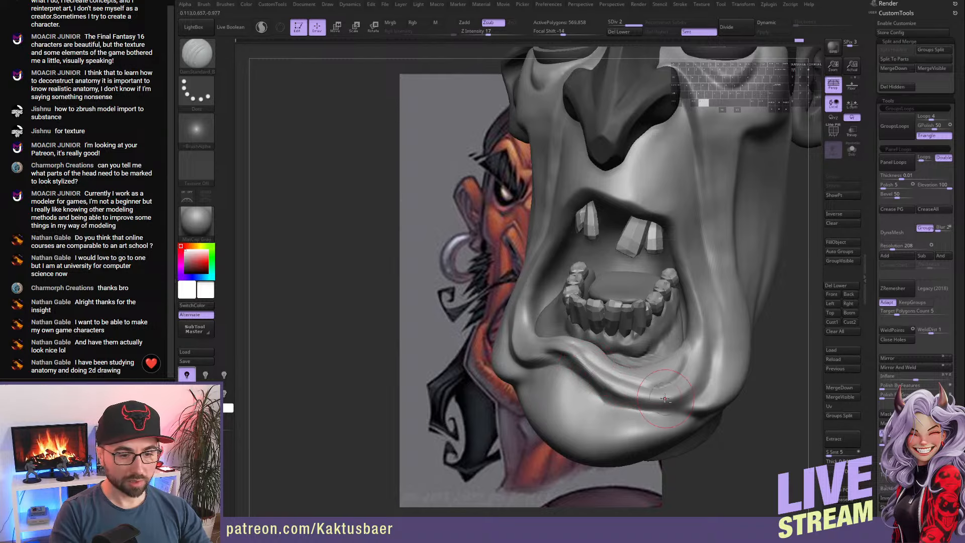
right_click_drag(597, 376, 657, 377)
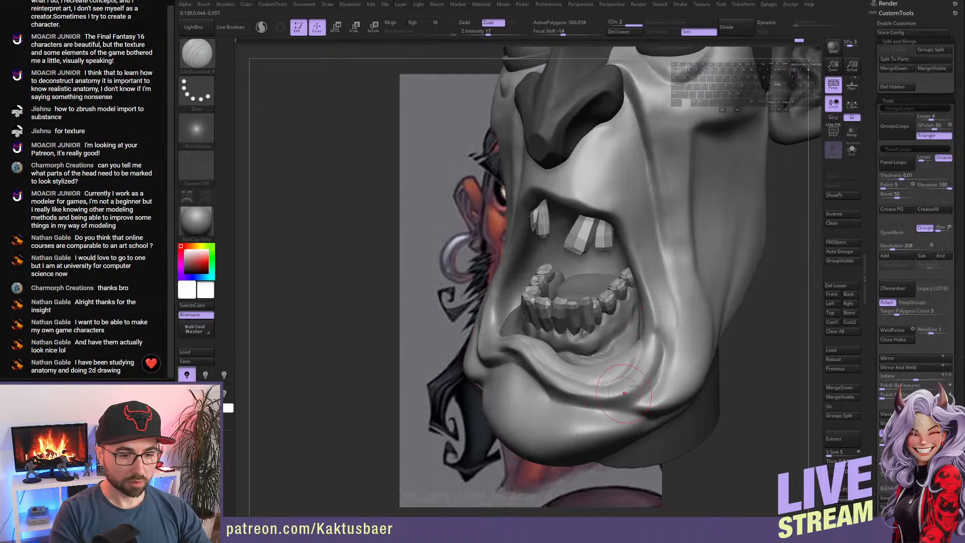
right_click_drag(644, 392, 643, 386)
- Build up the area between the mouth corner and the jaw with ClayBuildup, and smooth it into the cheek
key("b")
key("c")
key("b")
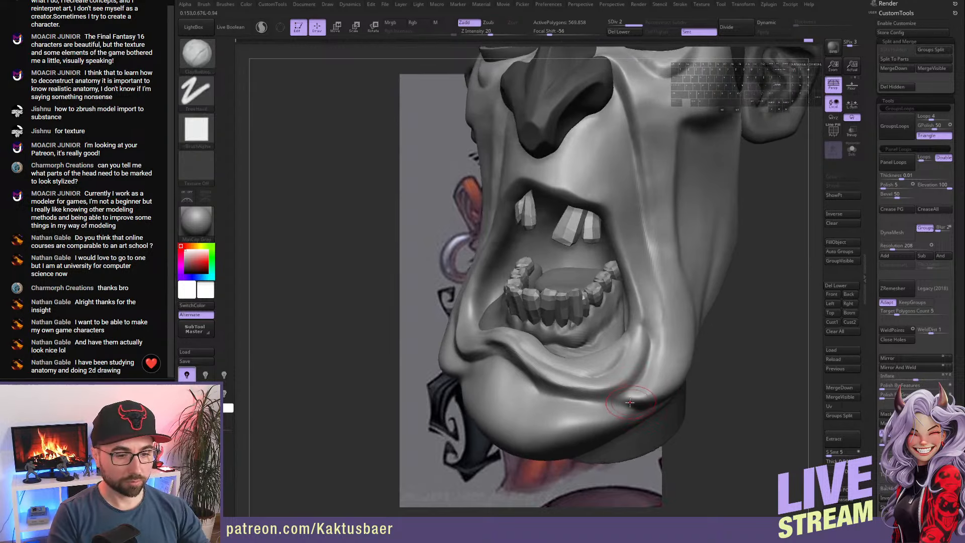
mouse_move(617, 410)
right_mouse_down()
mouse_move(617, 392)
mouse_move(651, 381)
right_mouse_up()
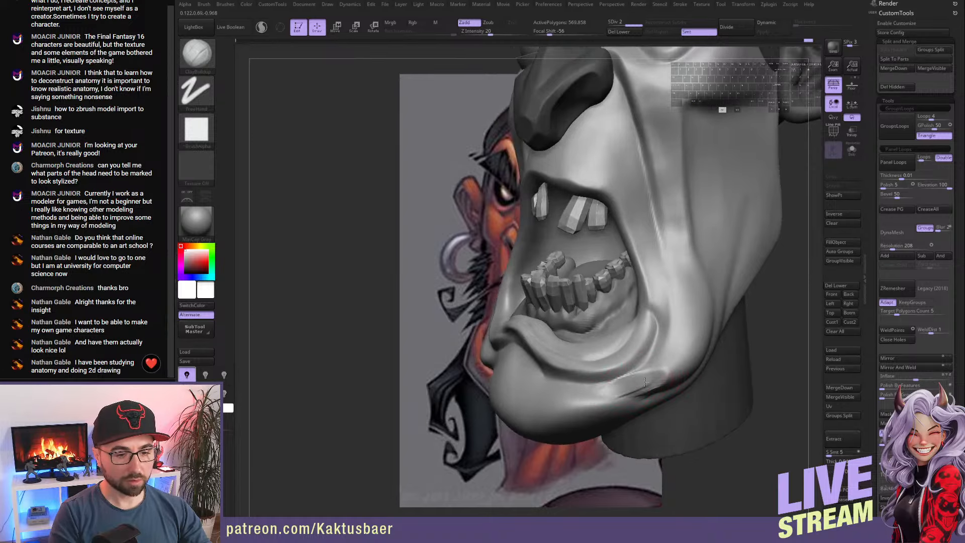
key("shift")
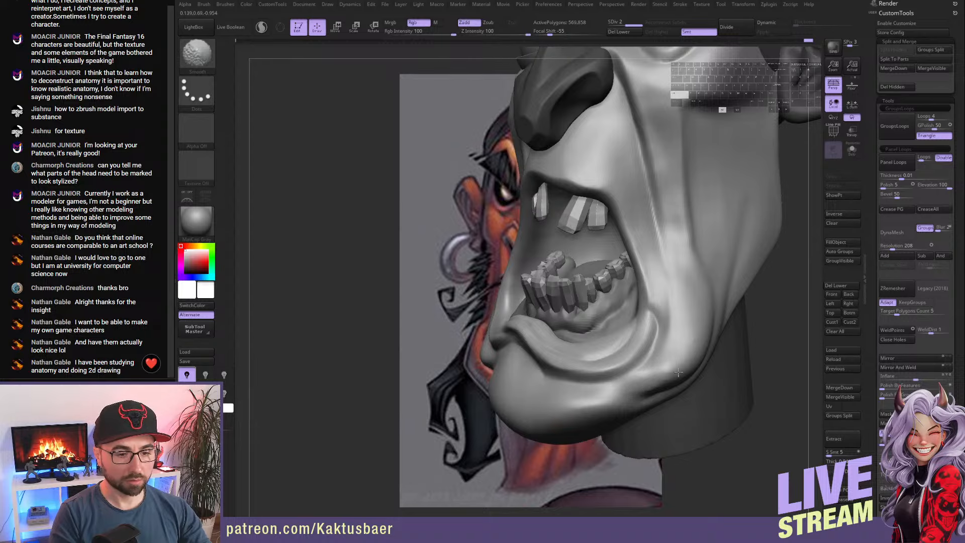
right_click_drag(629, 396, 611, 384)
left_click_drag(689, 347, 692, 338, "shift")
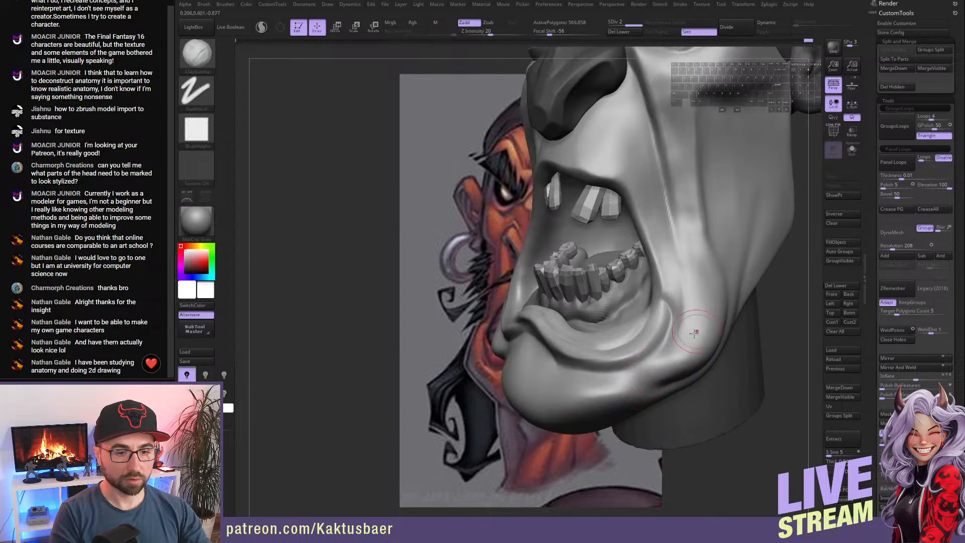
- Refine the fold beside the mouth corner with DamStandard and ClayBuildup, and smooth it toward the cheek
mouse_move(696, 332)
right_mouse_down()
mouse_move(709, 324)
mouse_move(699, 351)
mouse_move(664, 337)
right_mouse_up()
key("b")
key("d")
key("s")
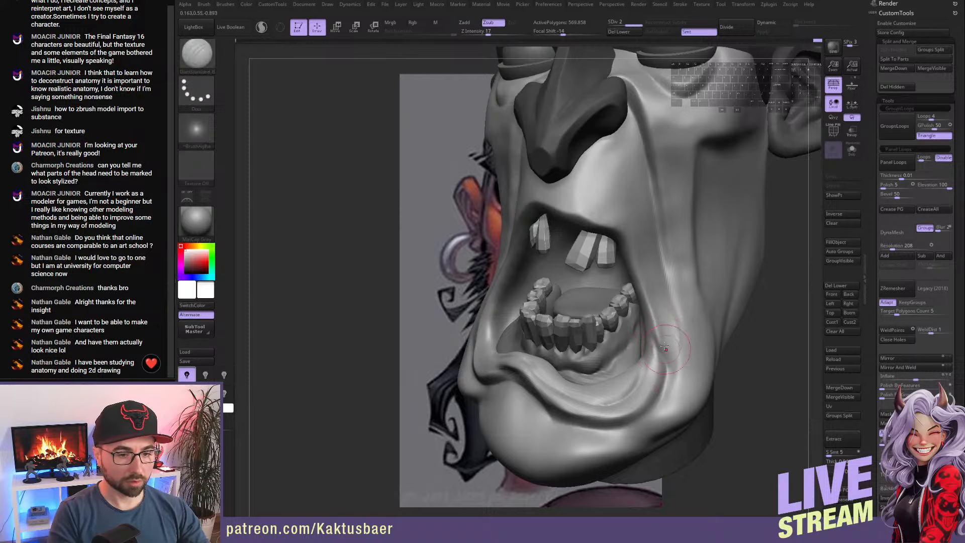
key("b")
key("c")
key("b")
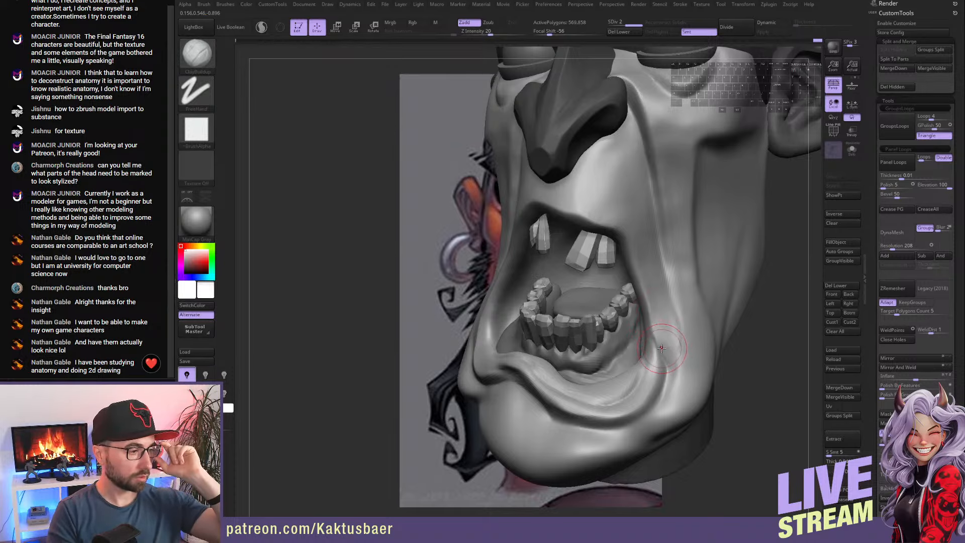
right_click_drag(668, 340, 653, 339)
left_click_drag(670, 340, 669, 328, "shift")
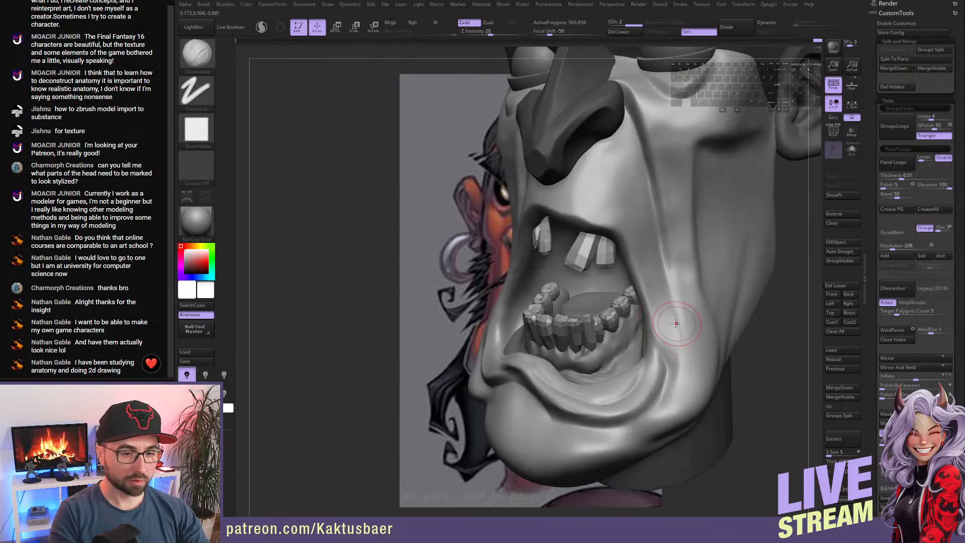
- Adjust the cheek folds and mouth contour on both sides with an enlarged Move brush, and smooth the lip corner
right_click_drag(676, 323, 669, 296)
key("b")
key("m")
key("v")
key("s")
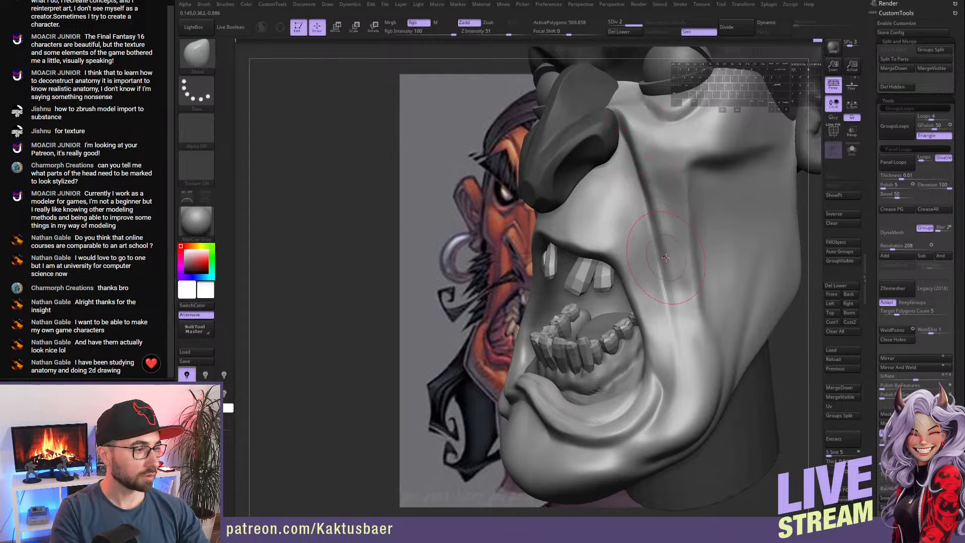
right_click_drag(664, 255, 656, 255)
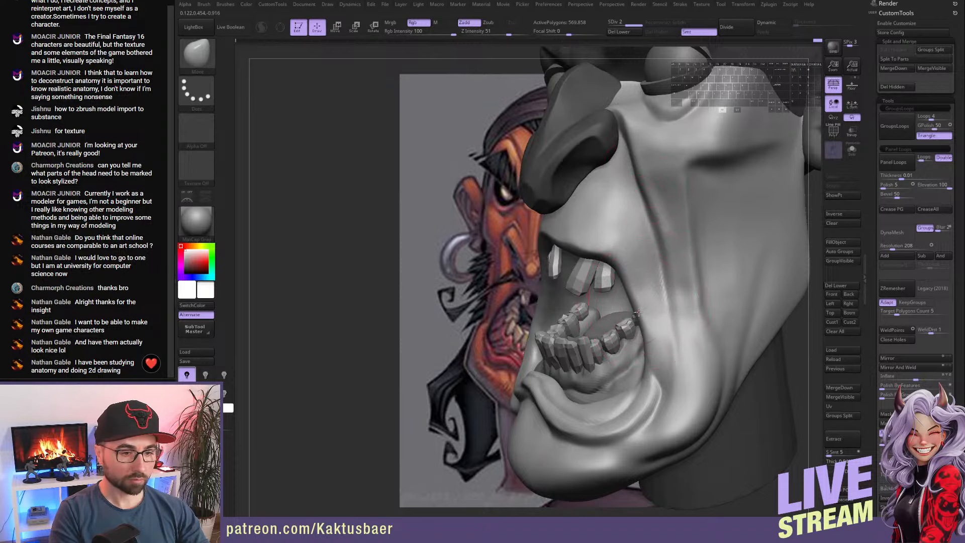
mouse_move(642, 316)
right_mouse_down()
mouse_move(699, 298)
mouse_move(679, 278)
right_mouse_up()
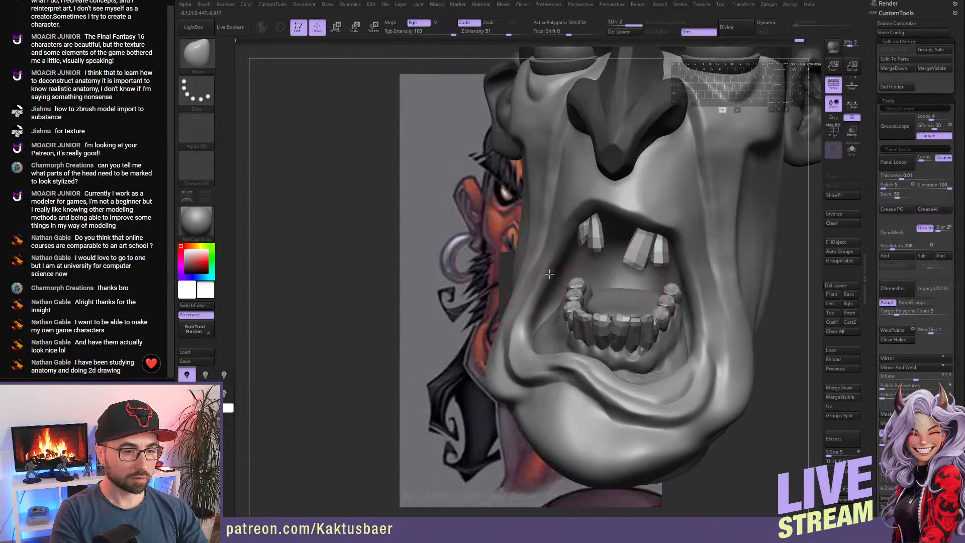
right_click_drag(546, 300, 571, 302)
mouse_move(539, 359)
left_mouse_down("shift")
mouse_move(535, 322)
mouse_move(540, 371)
left_mouse_up("shift")
mouse_move(579, 382)
right_mouse_down()
mouse_move(599, 347)
mouse_move(584, 306)
mouse_move(586, 390)
mouse_move(480, 329)
right_mouse_up()
- Add volume with ClayBuildup to the jaw below the opposite mouth corner and smooth it
key("b")
key("c")
key("b")
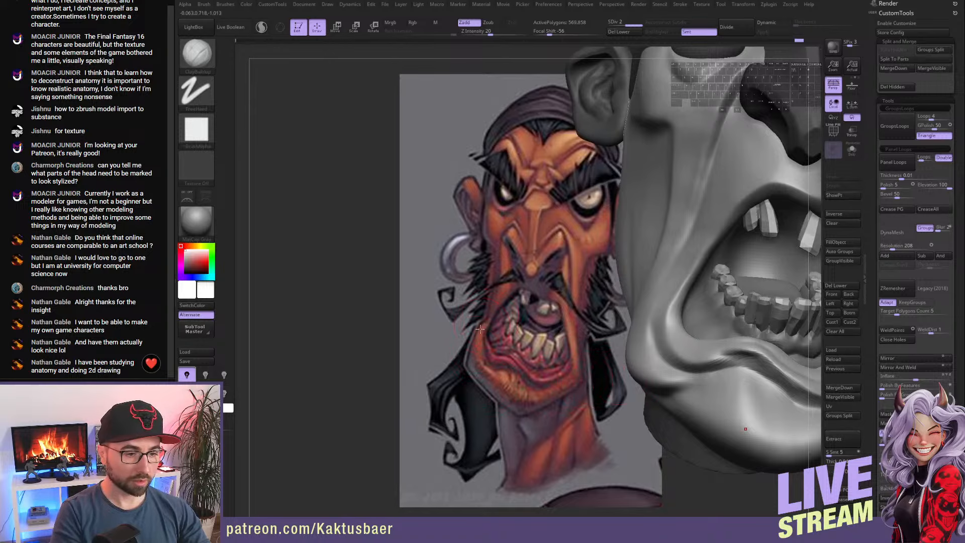
mouse_move(490, 372)
right_mouse_down()
mouse_move(571, 365)
mouse_move(549, 369)
right_mouse_up()
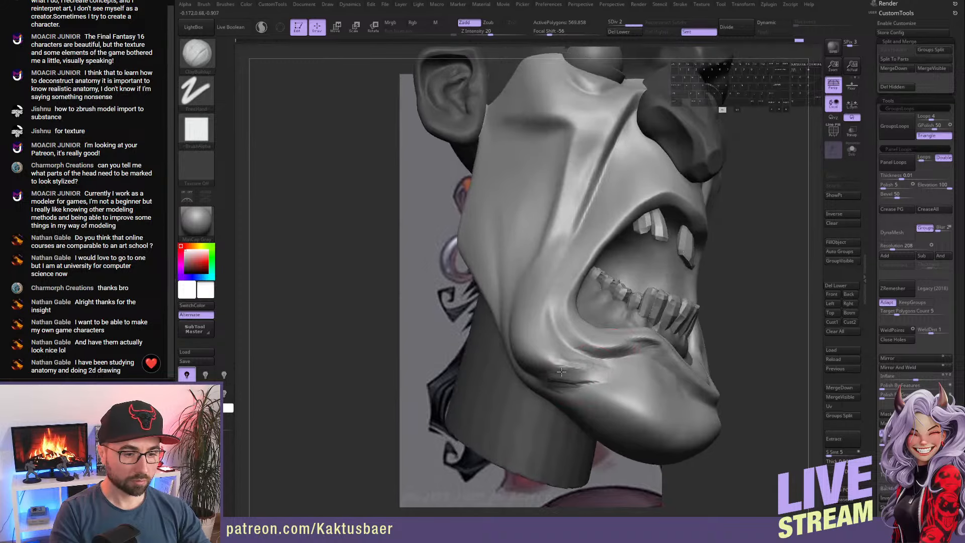
key("shift")
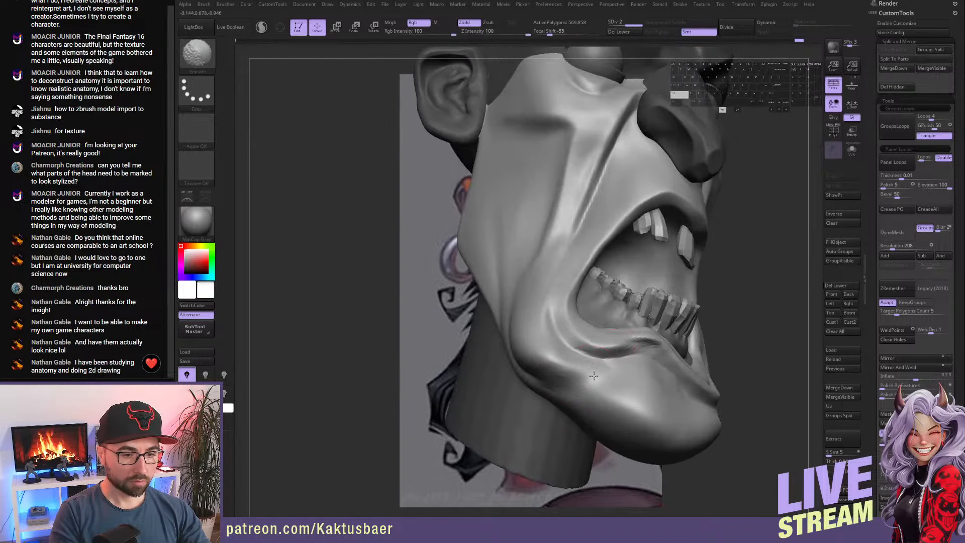
- Build up the chin below the lower lip with ClayBuildup and smooth it into the jaw
mouse_move(589, 364)
right_mouse_down()
mouse_move(636, 398)
mouse_move(641, 359)
right_mouse_up()
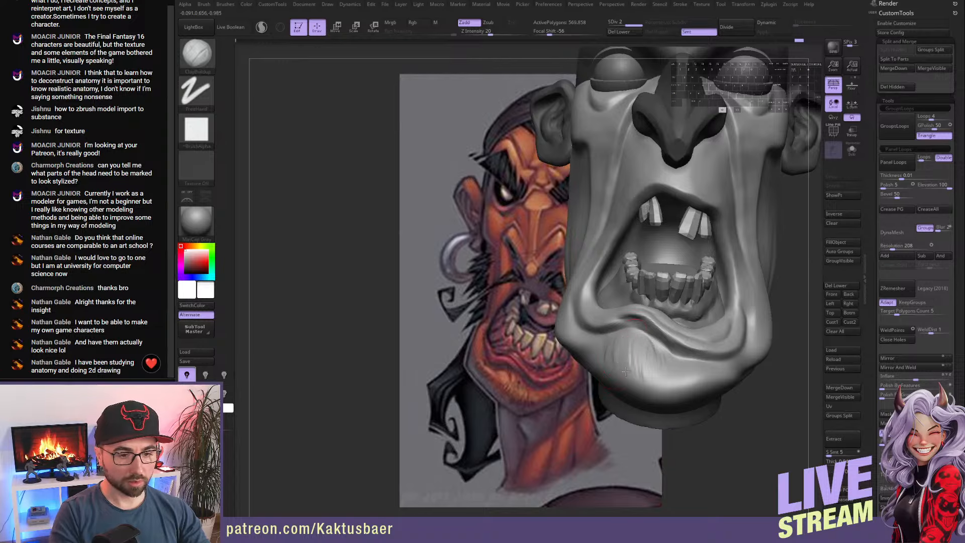
key("shift")
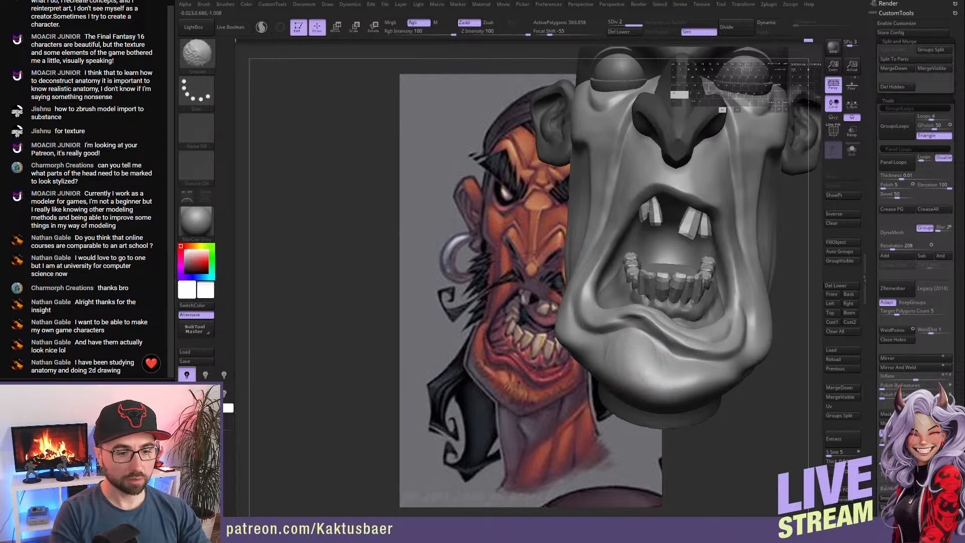
mouse_move(651, 370)
right_mouse_down()
mouse_move(626, 371)
mouse_move(666, 363)
right_mouse_up()
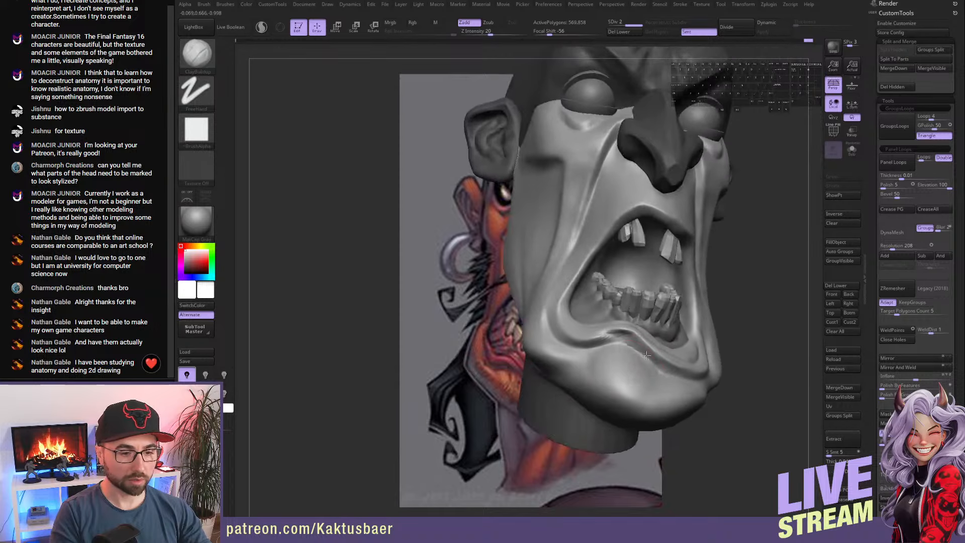
left_click_drag(596, 356, 583, 364, "shift")
mouse_move(598, 367)
right_mouse_down()
mouse_move(577, 370)
mouse_move(628, 371)
right_mouse_up()
key("shift")
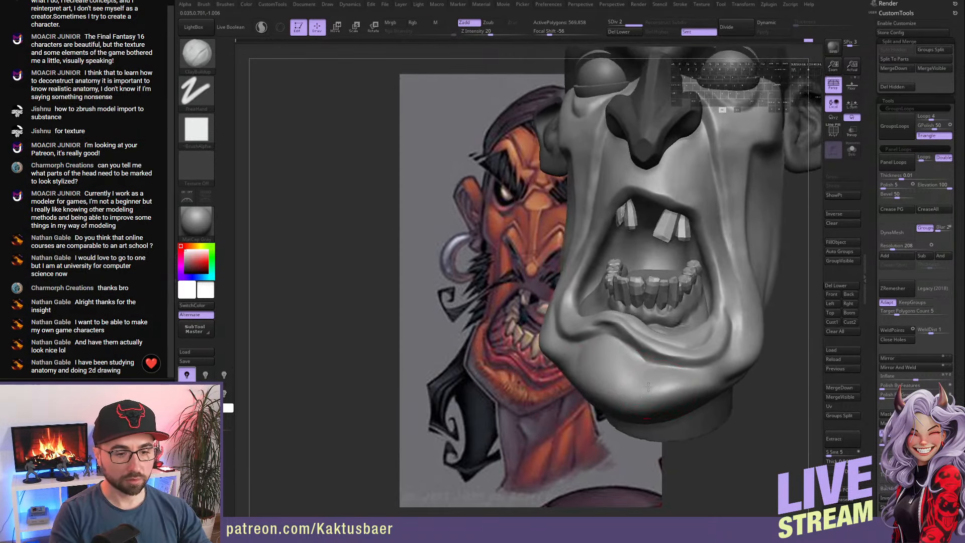
- Fill out the other side of the chin with ClayBuildup and smooth the surface
right_click_drag(697, 392, 661, 367)
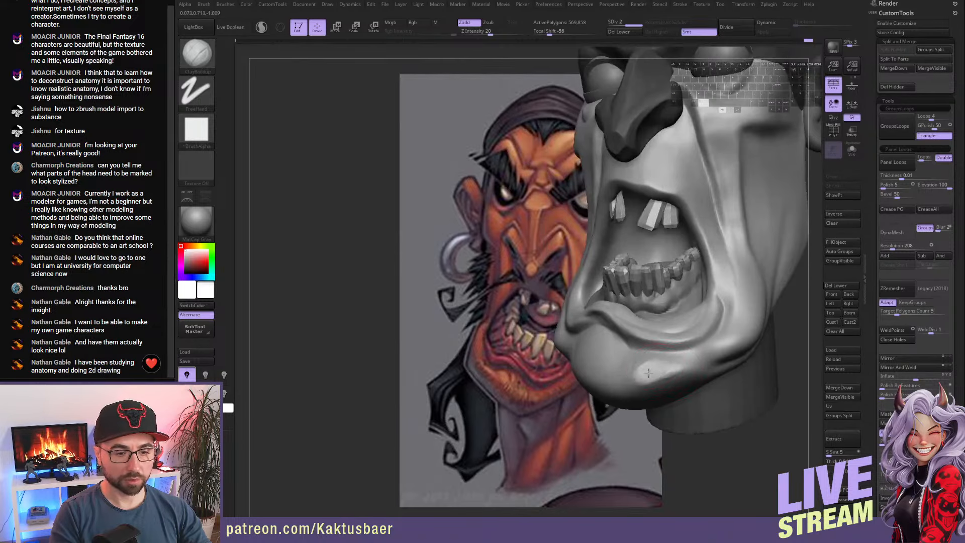
key("shift")
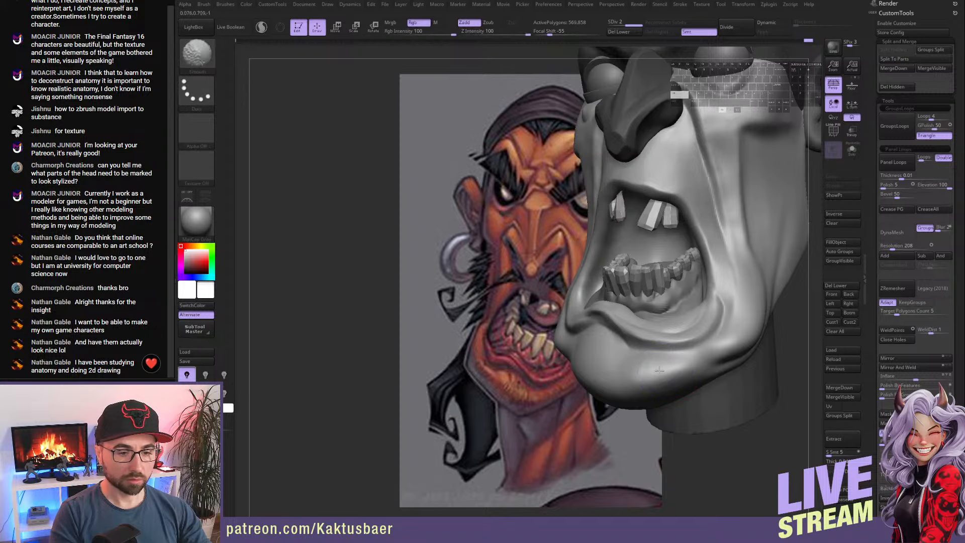
right_click_drag(665, 375, 674, 392)
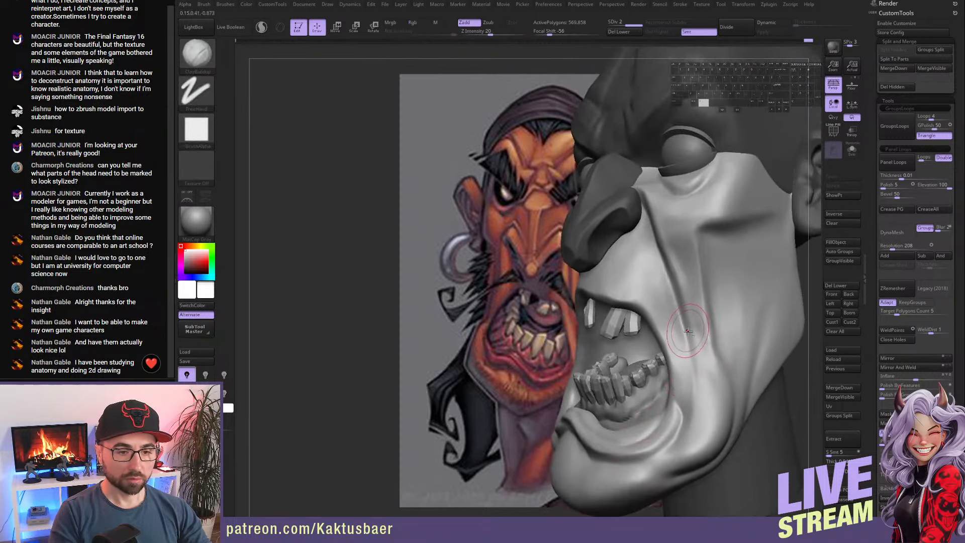
right_click_drag(696, 330, 693, 313)
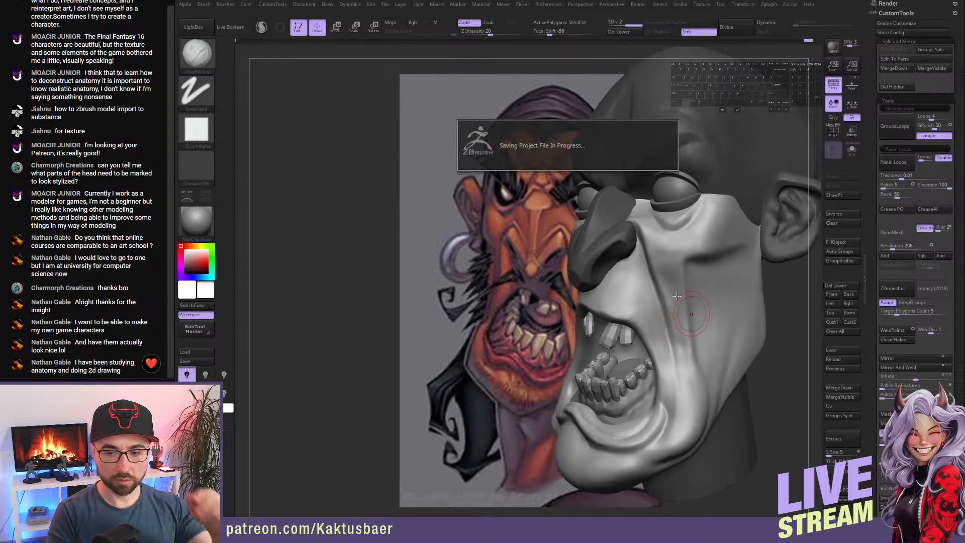
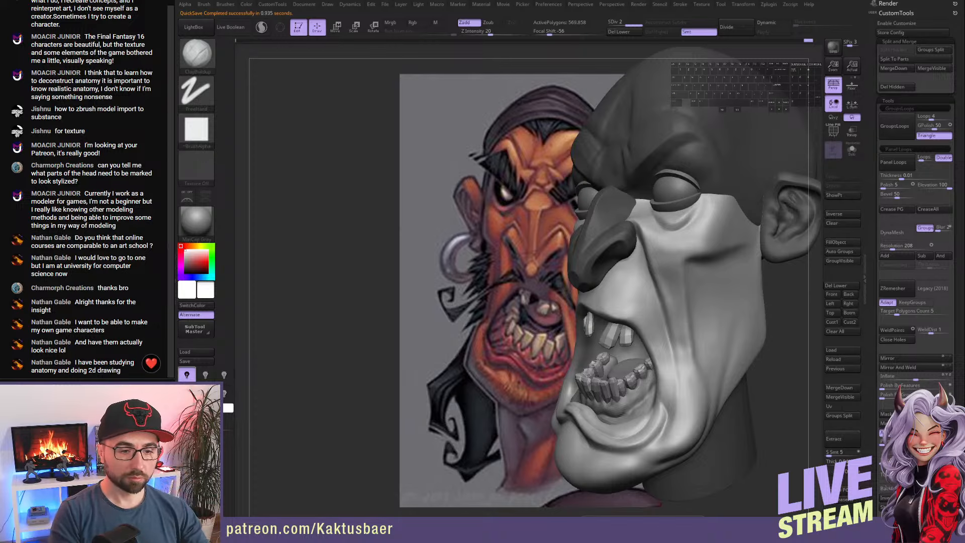
- Select the lower eyelid, align the head to the stored front view over the reference, and nudge the lid with the Move brush
mouse_move(568, 381)
right_mouse_down()
mouse_move(627, 386)
mouse_move(631, 371)
mouse_move(697, 335)
mouse_move(702, 269)
right_mouse_up()
left_click(702, 269, "alt")
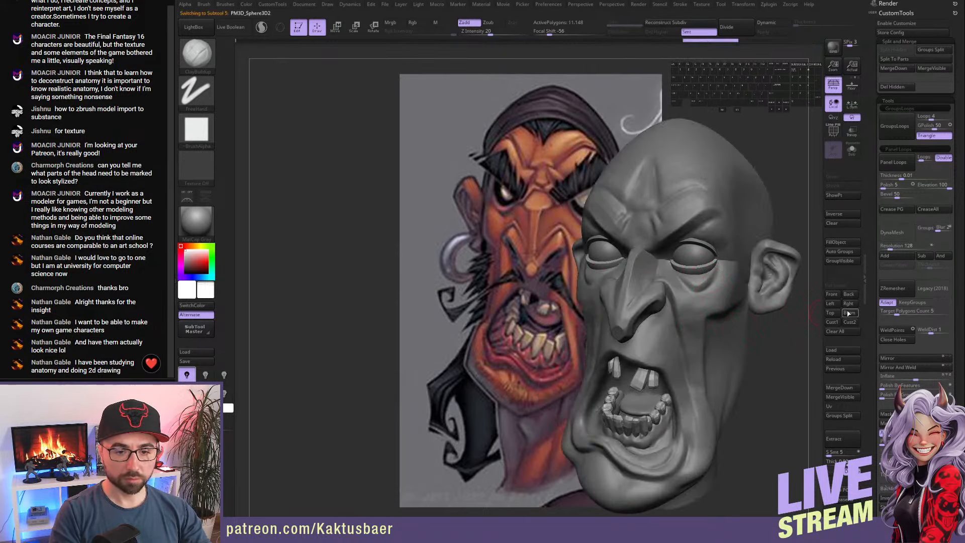
left_click(832, 295)
key("r")
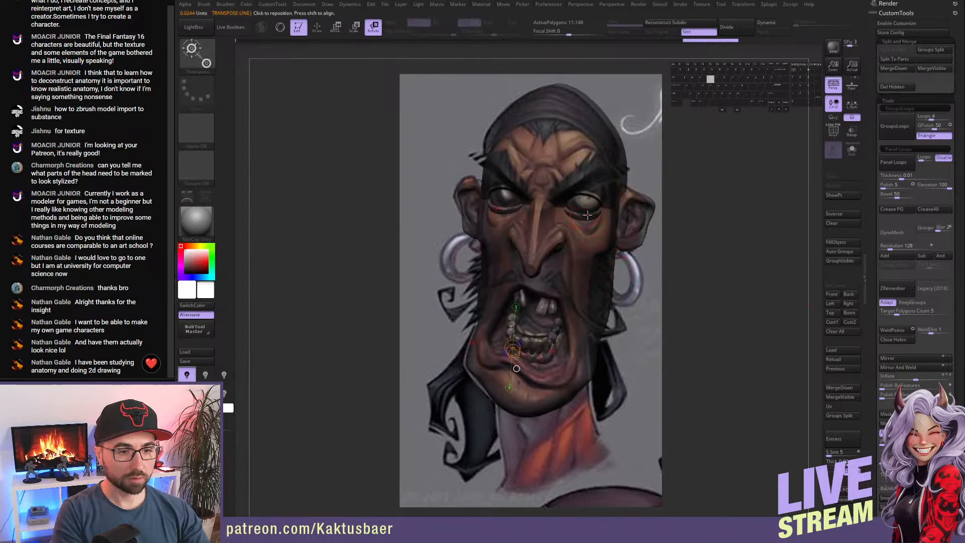
key("q")
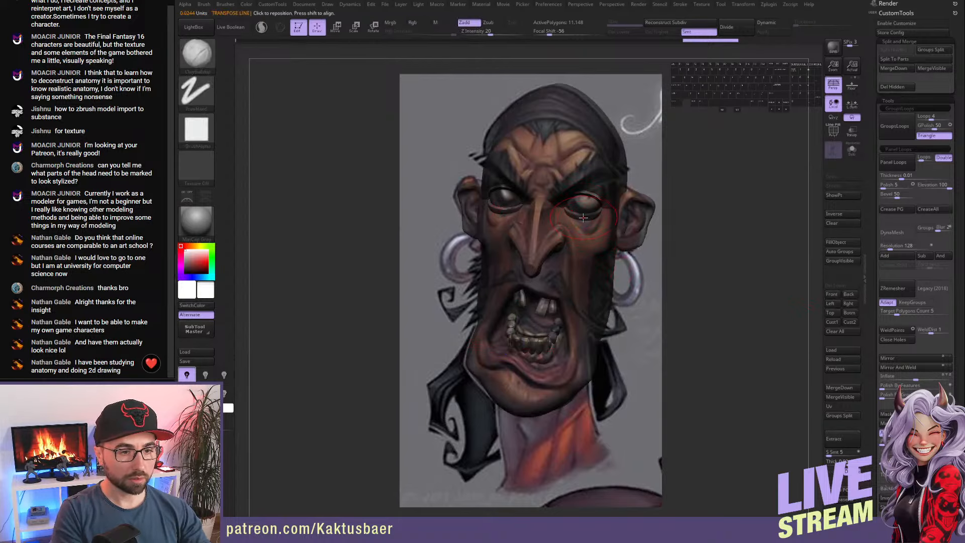
key("4")
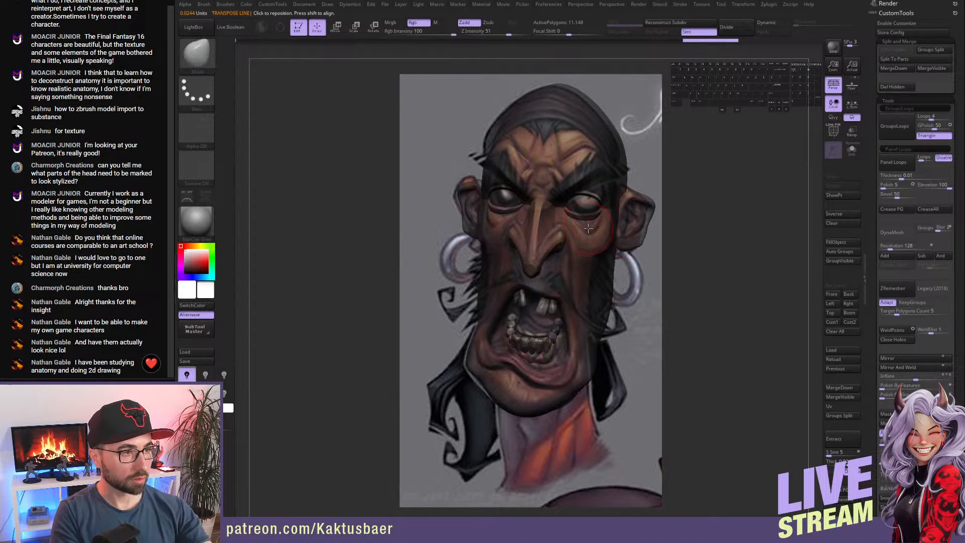
key("s")
left_click_drag(589, 225, 583, 225)
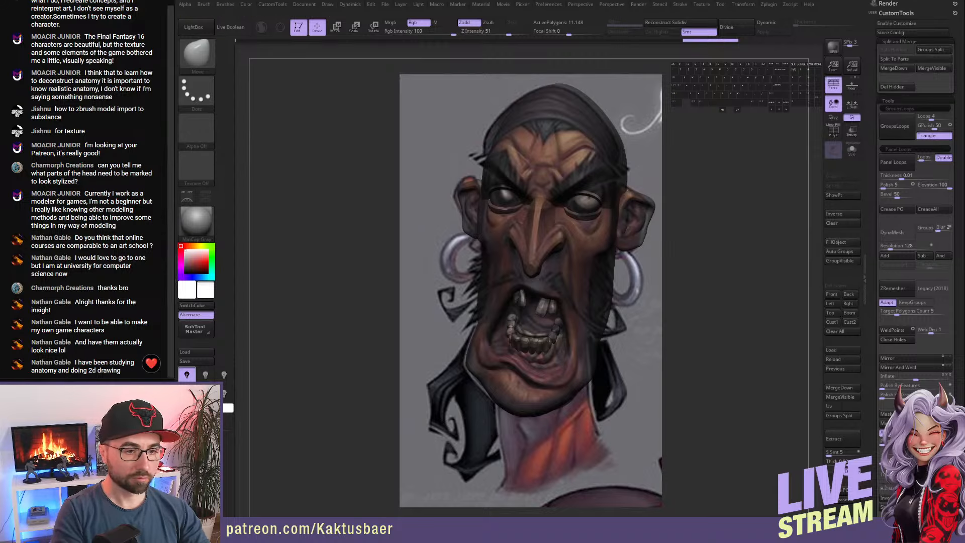
- Isolate the eyeballs in the stored front view, mask all but the one nearer the visible ear, and reposition it over the reference eye
right_click_drag(590, 206, 590, 201, "alt")
left_click(591, 201, "alt")
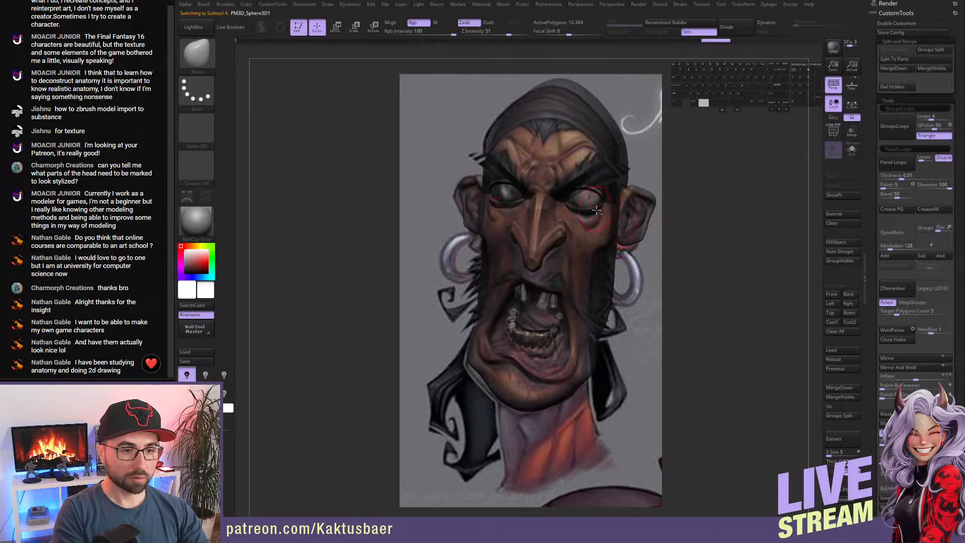
left_click(834, 295)
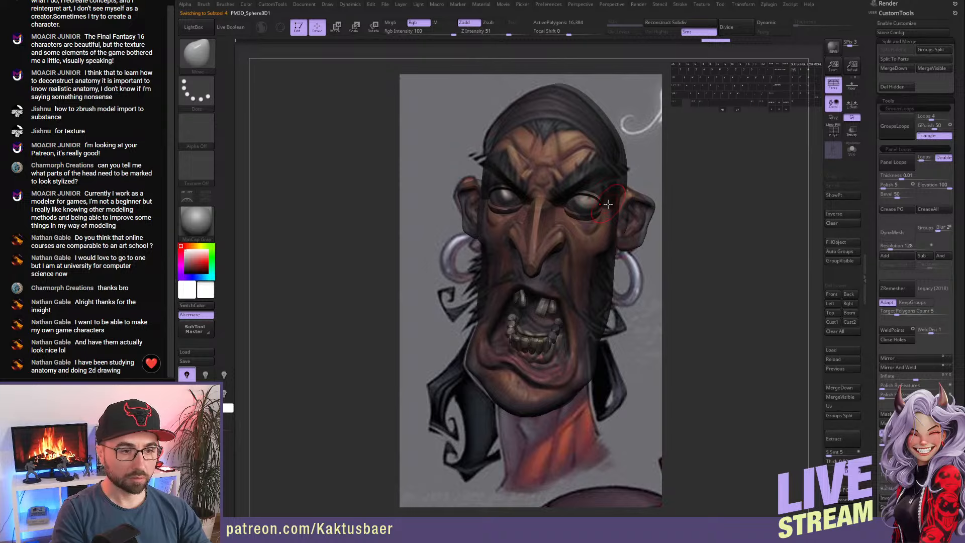
key("alt+s")
left_click_drag(616, 173, 560, 235, "ctrl")
left_click(678, 198, "ctrl")
key("alt+s")
key("alt+s")
key("w")
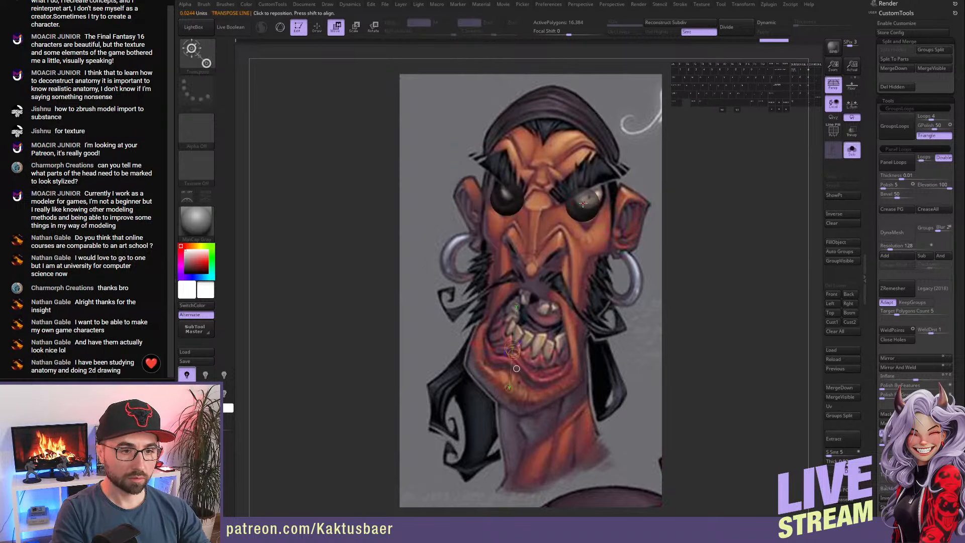
mouse_move(583, 203)
left_mouse_down()
mouse_move(607, 193)
mouse_move(595, 197)
left_mouse_up()
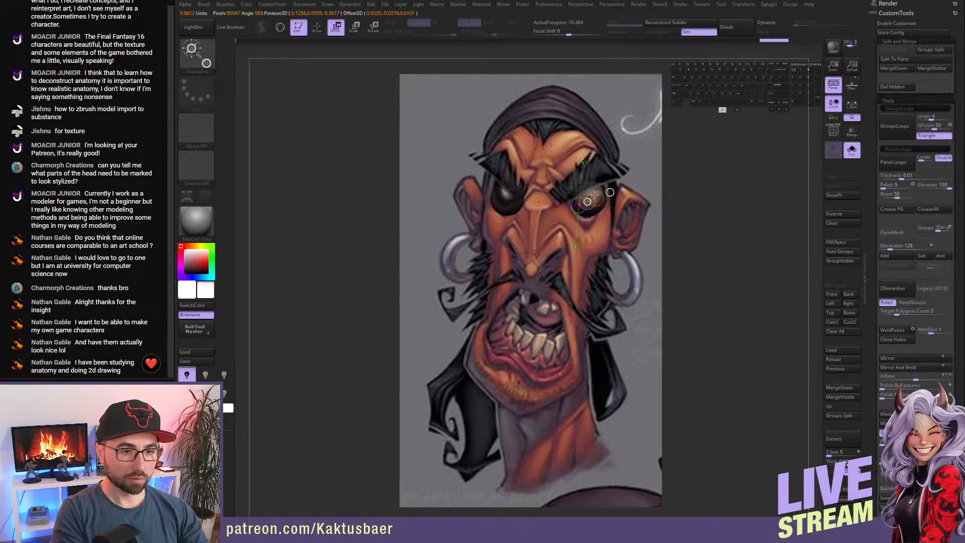
- Invert the mask, adjust the other eyeball against the reference with the transpose line, and show the remaining parts again
left_click(676, 199, "ctrl")
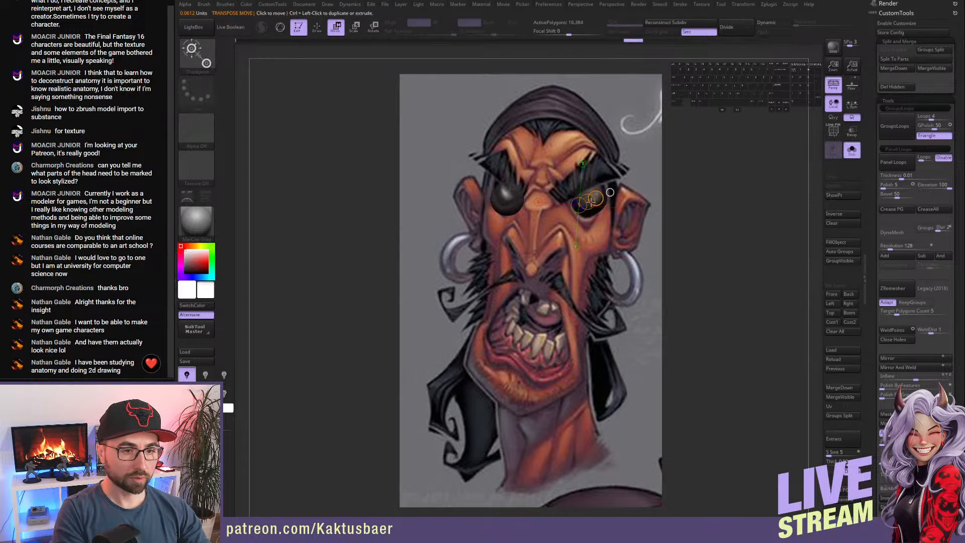
left_click_drag(587, 203, 588, 193)
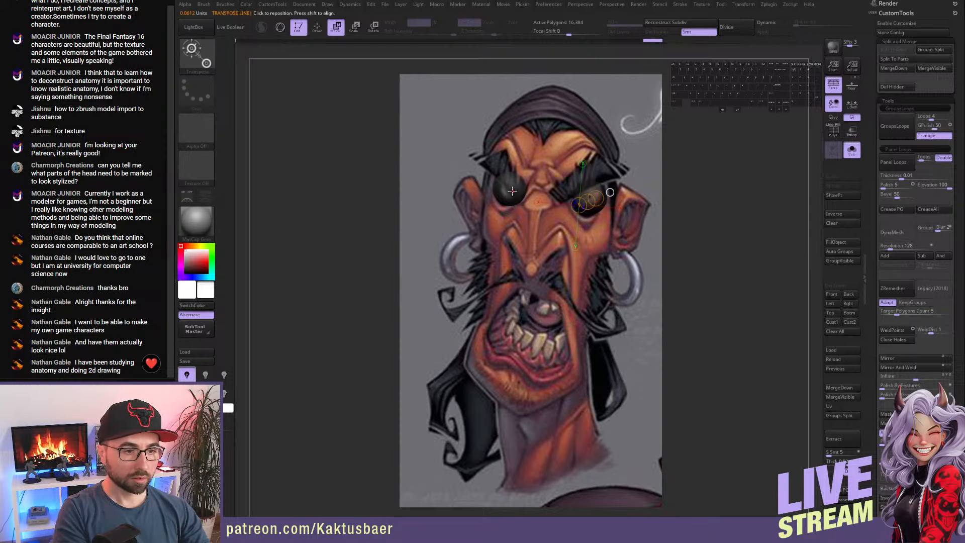
left_click_drag(505, 189, 540, 190, "shift")
key("e")
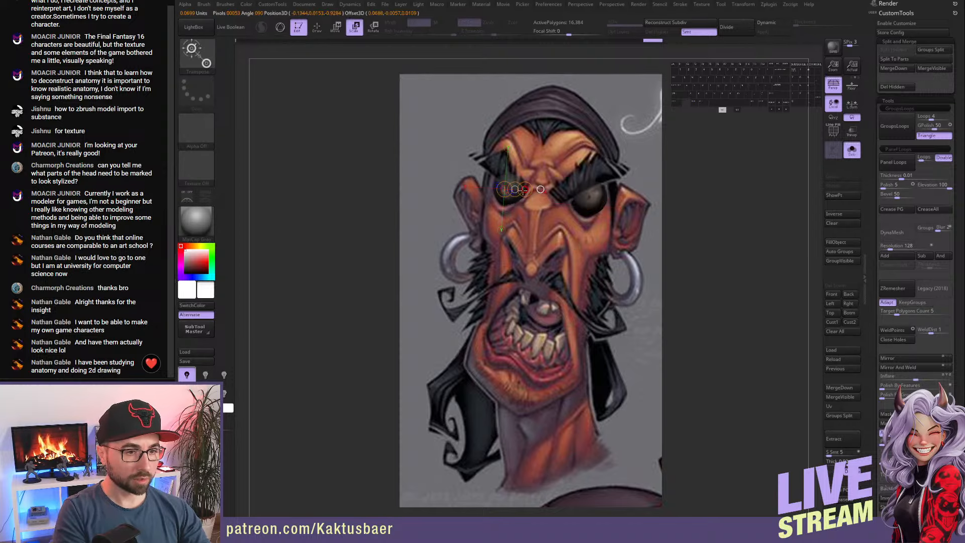
key("q")
key("alt+q")
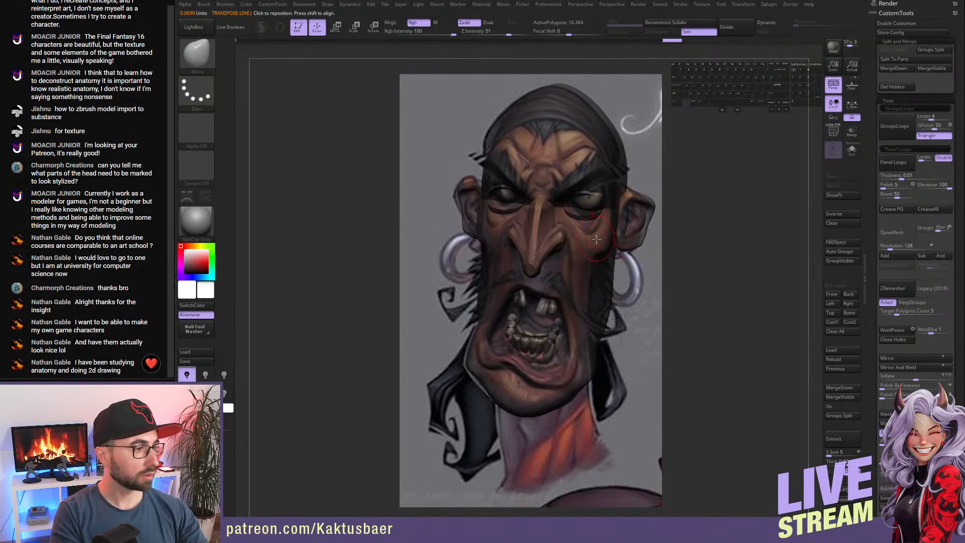
- Make the head mesh active and clear its mask
left_click(580, 216, "alt")
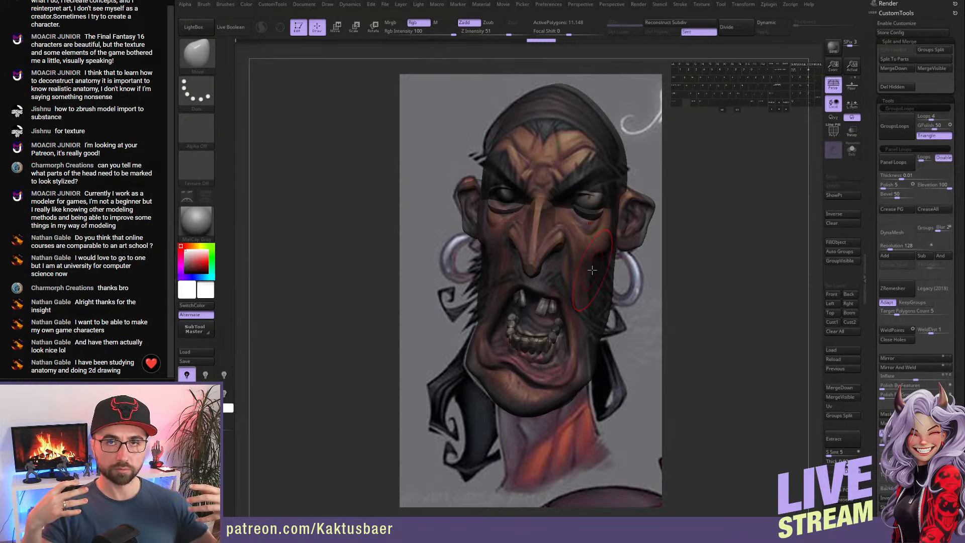
left_click(584, 194, "alt")
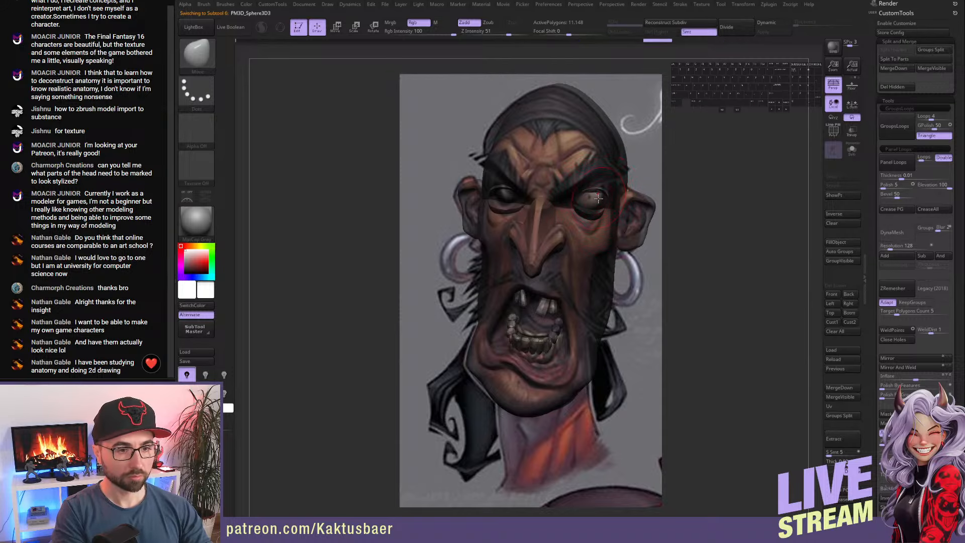
left_click(592, 229, "alt")
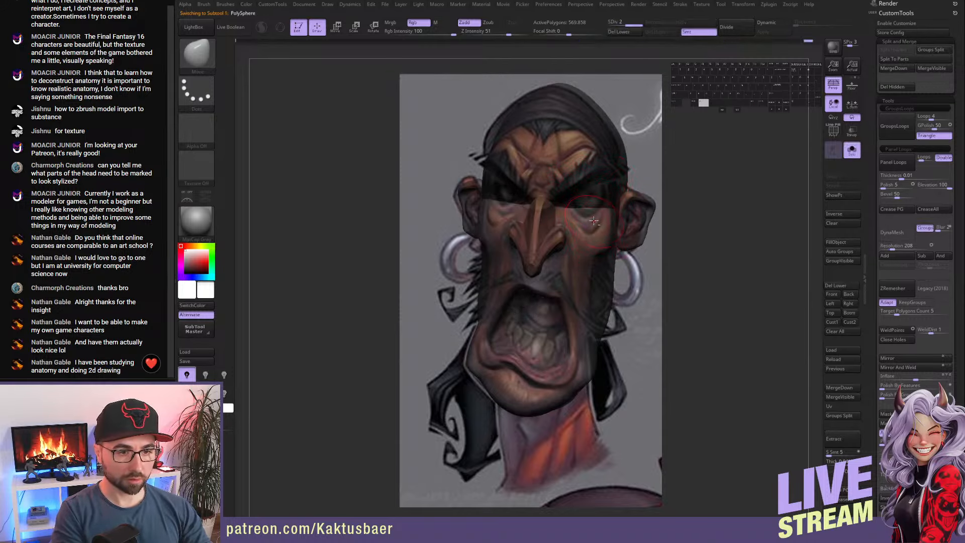
left_click_drag(690, 137, 705, 198, "ctrl")
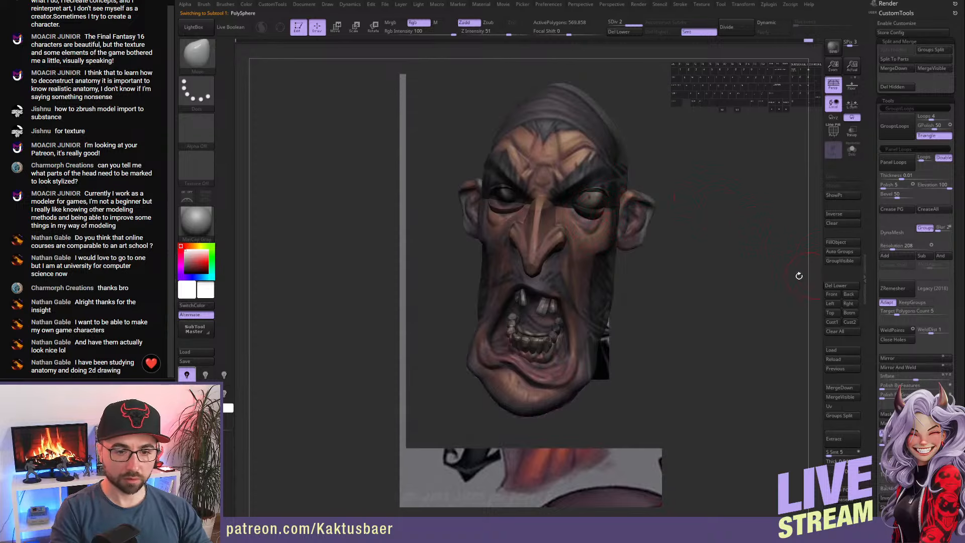
left_click_drag(800, 275, 754, 252, "ctrl")
- Isolate the head, carve the eye socket deeper with ClayBuildup, and bring back the other parts
right_click_drag(595, 192, 587, 194, "alt")
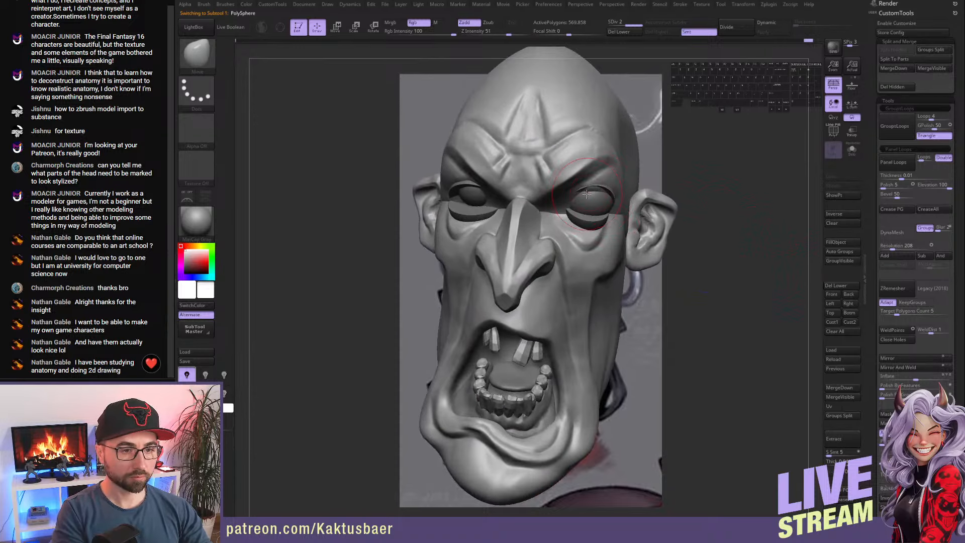
key("alt+s")
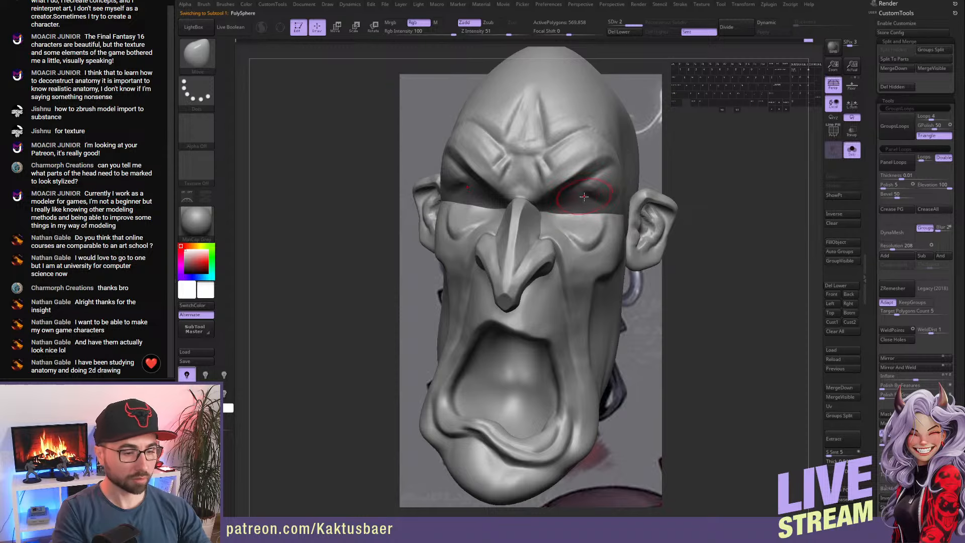
key("3")
mouse_move(590, 201)
left_mouse_down("alt")
mouse_move(574, 205)
mouse_move(579, 193)
mouse_move(601, 200)
mouse_move(609, 190)
mouse_move(570, 209)
mouse_move(607, 204)
mouse_move(581, 210)
left_mouse_up("alt")
key("alt+s")
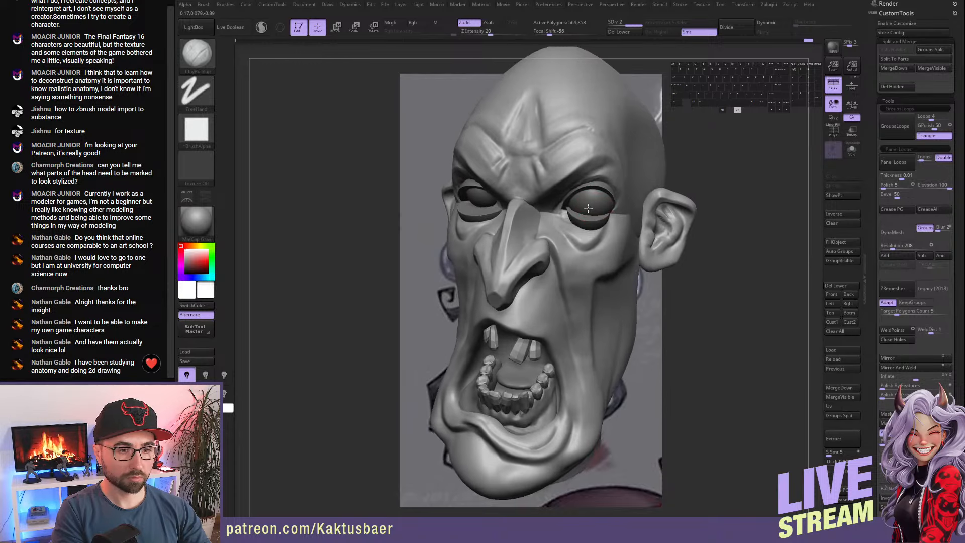
- Select the upper eyelid and reshape its inner corner and edge around the eyeball with the Move brush
left_click(578, 208, "alt")
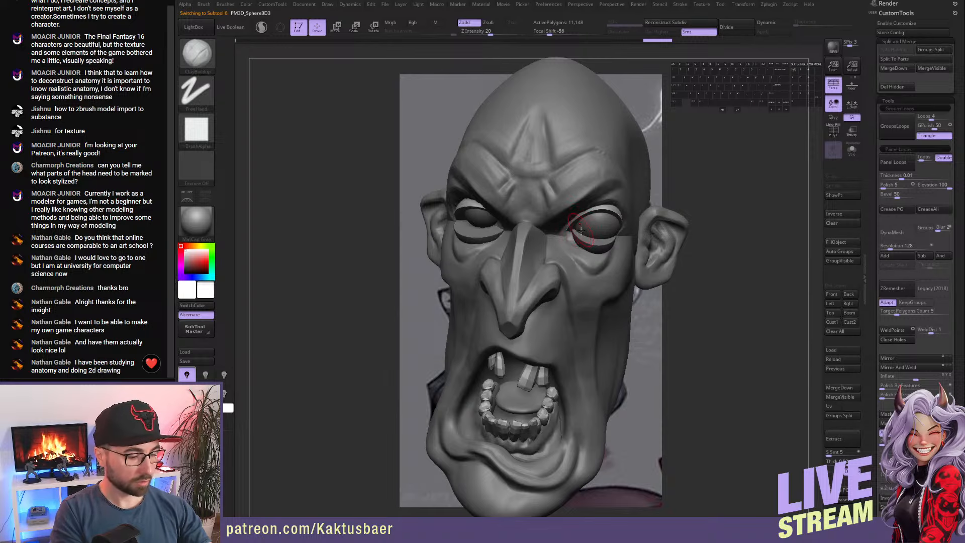
key("b")
key("m")
key("v")
mouse_move(579, 227)
left_mouse_down()
mouse_move(567, 236)
mouse_move(586, 217)
left_mouse_up()
key("s")
mouse_move(604, 226)
right_mouse_down()
mouse_move(534, 223)
mouse_move(613, 219)
right_mouse_up()
left_click_drag(591, 220, 593, 218)
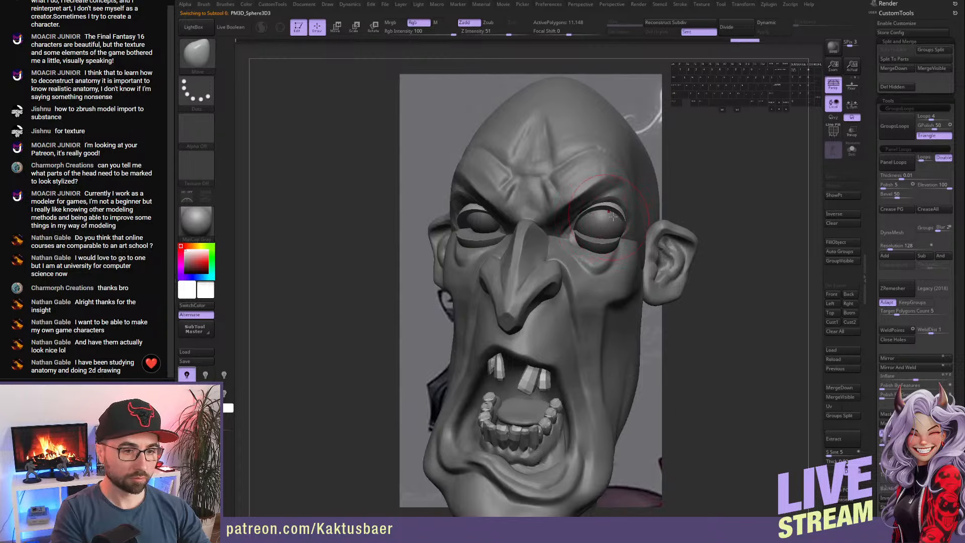
- Select the lower eyelid and fit it closer to the eyeball with the Move brush in side view
mouse_move(600, 217)
right_mouse_down()
mouse_move(601, 246)
mouse_move(631, 241)
mouse_move(598, 246)
right_mouse_up()
left_click(600, 244, "alt")
left_click_drag(606, 244, 604, 247, "alt")
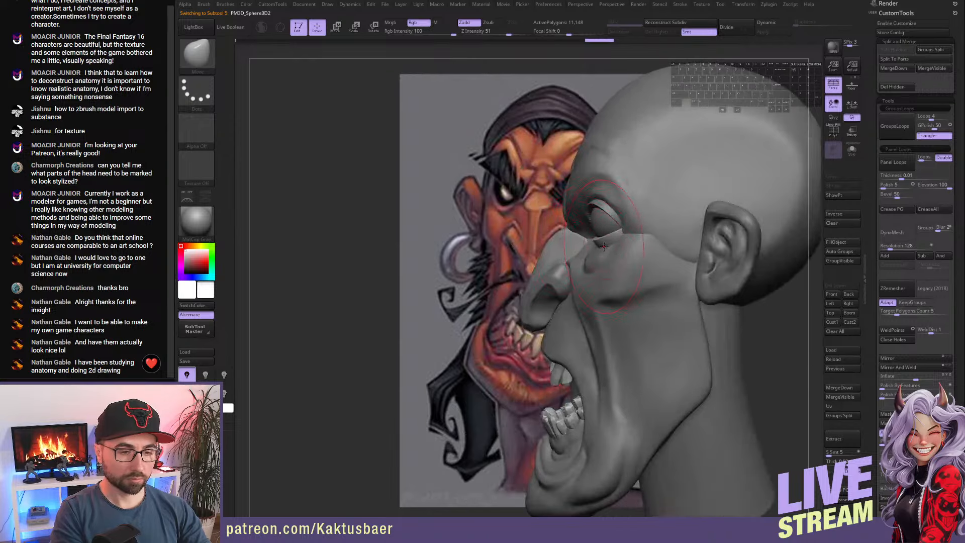
mouse_move(602, 257)
right_mouse_down()
mouse_move(589, 221)
mouse_move(604, 256)
right_mouse_up()
key("w")
key("alt+q")
key("q")
key("alt+q")
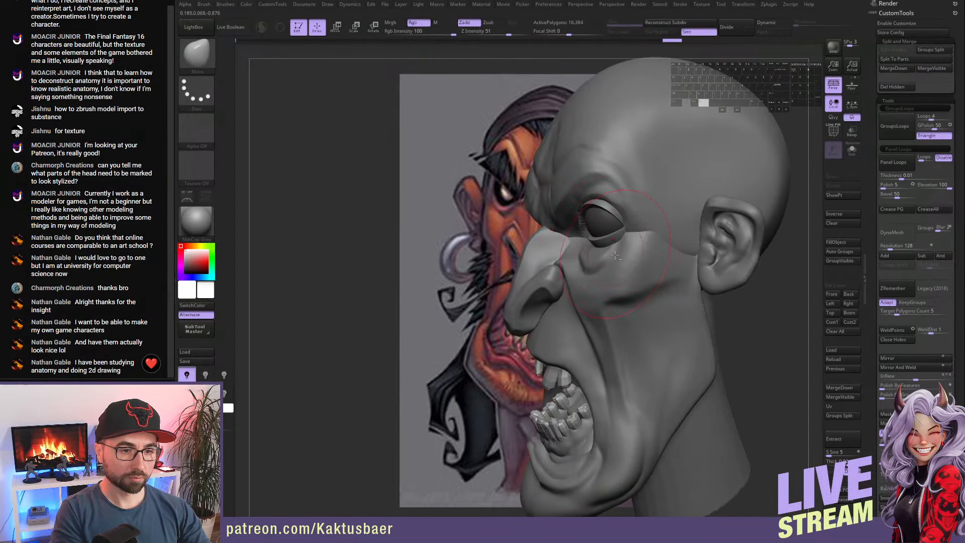
- Shift the head surface under the eye with the Move brush and match it to the reference in the stored front view
left_click(604, 258, "alt")
left_click_drag(604, 257, 596, 254)
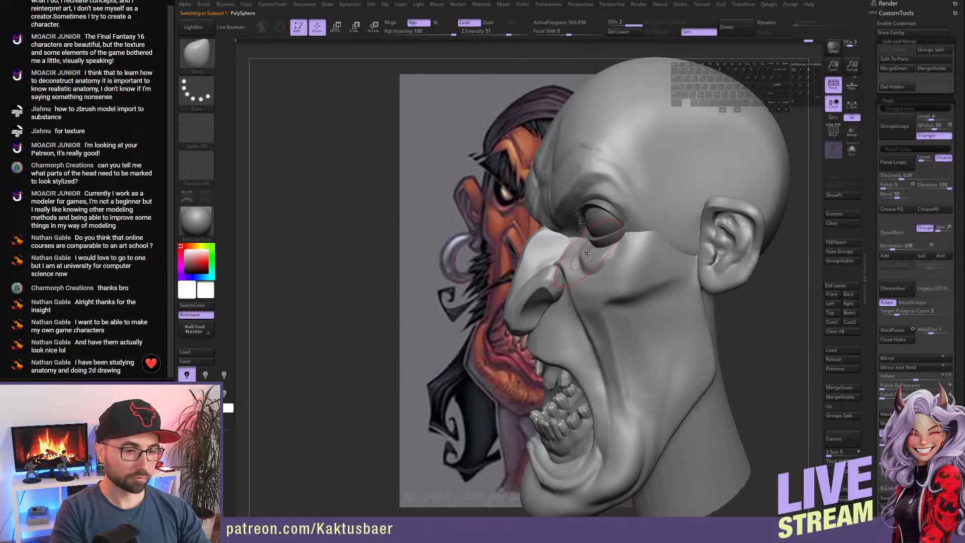
right_click_drag(586, 253, 585, 246)
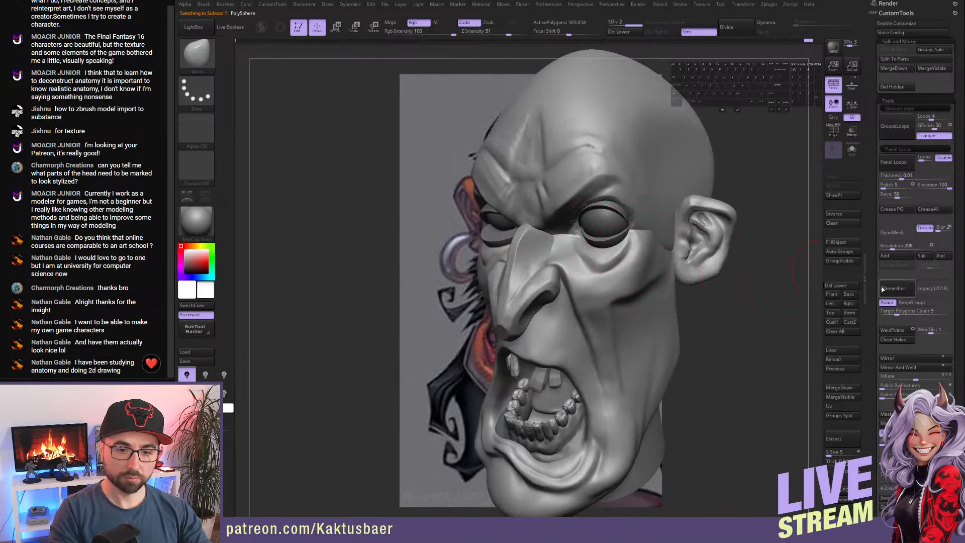
left_click(833, 296)
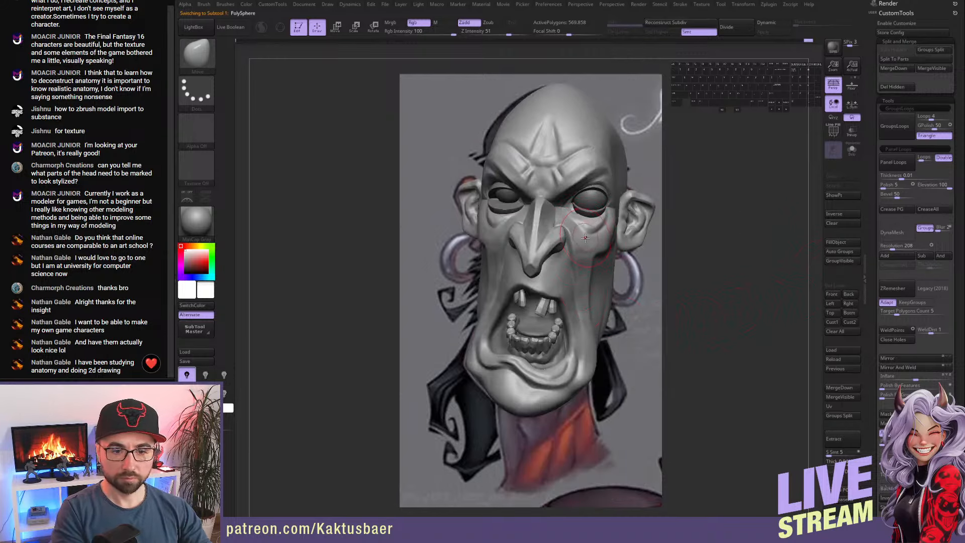
key("ctrl+d")
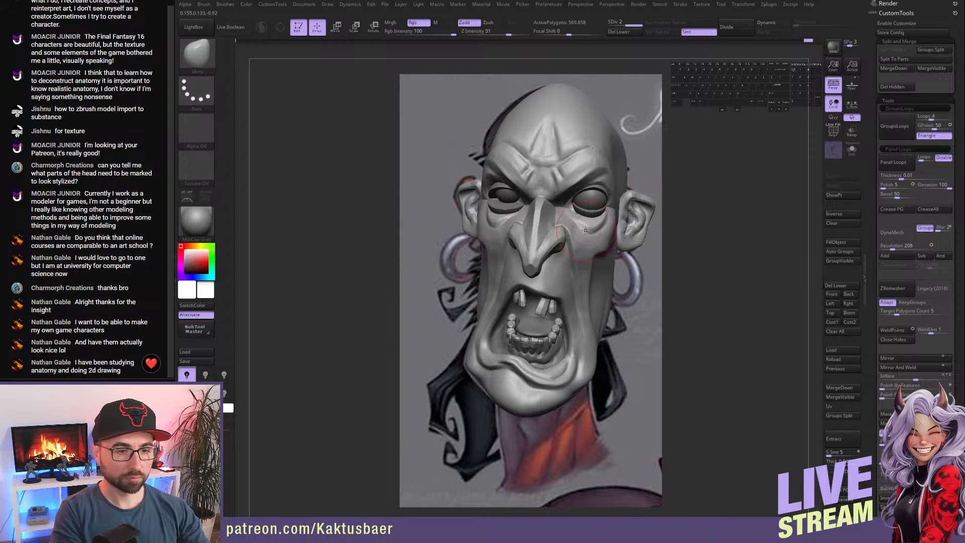
key("shift")
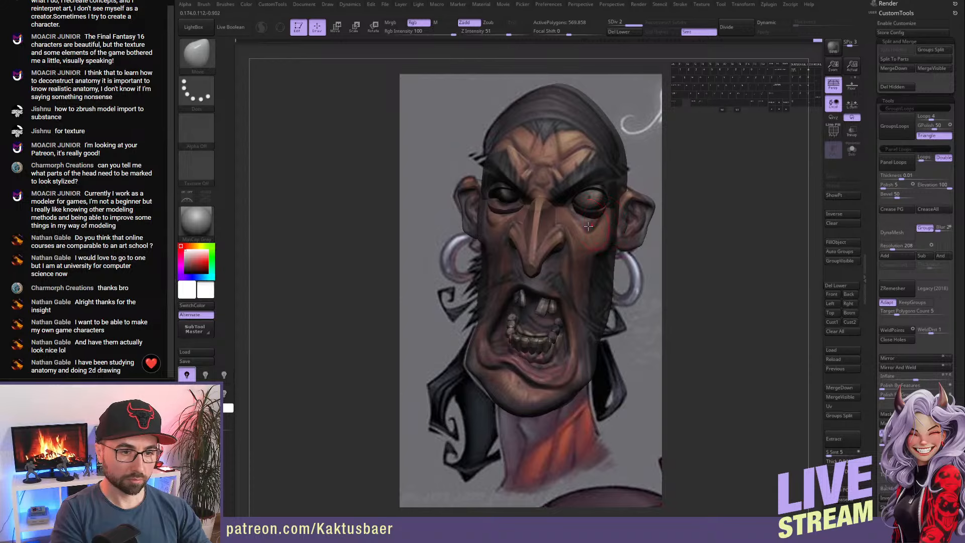
key("shift")
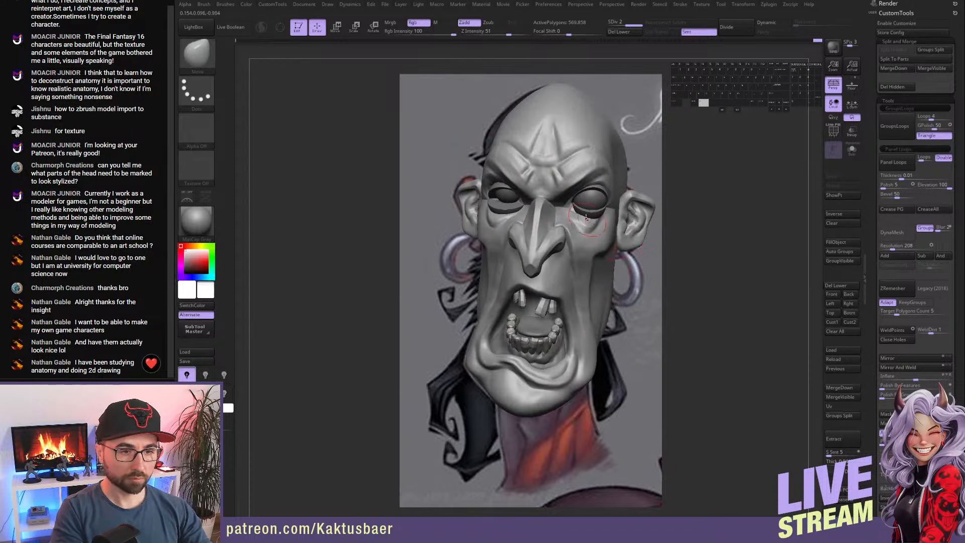
- Carve the under-eye fold deeper from the inner eye corner down to the cheek with the DamStandard brush
right_click_drag(578, 218, 567, 240, "alt")
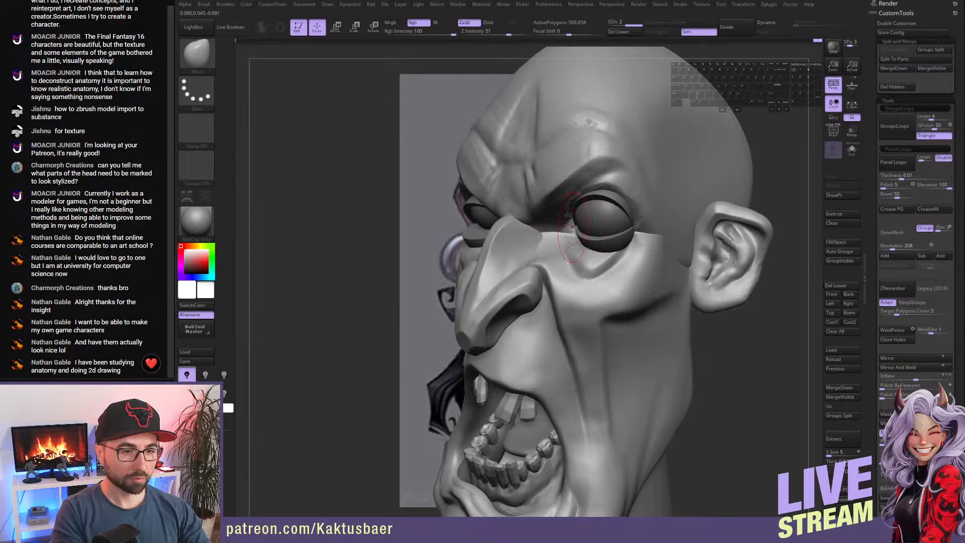
key("shift")
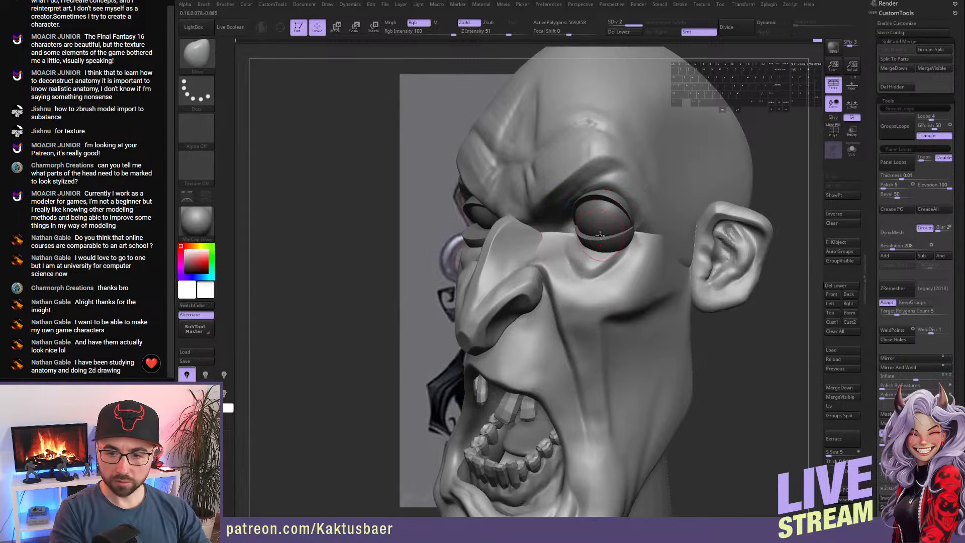
key("b")
key("c")
key("b")
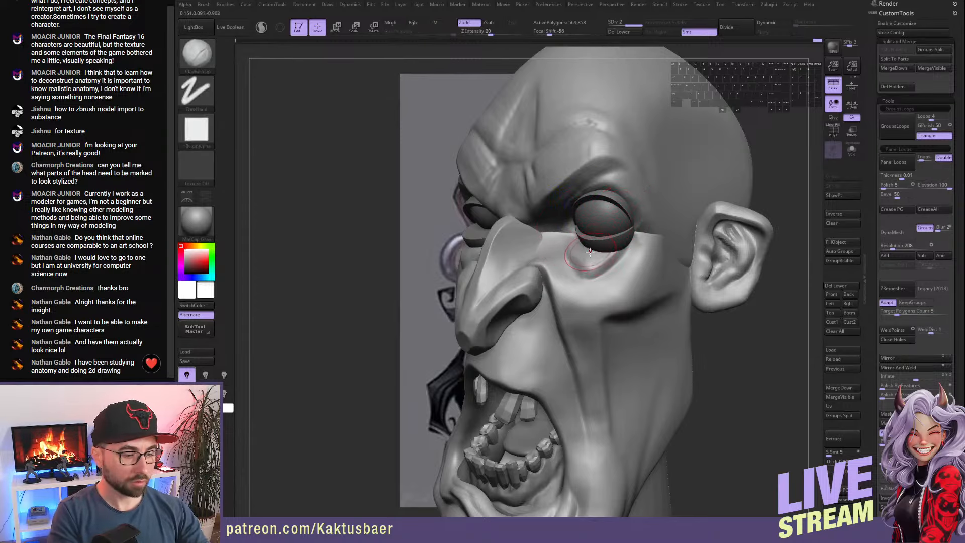
key("b")
key("d")
key("s")
right_click_drag(578, 262, 623, 256)
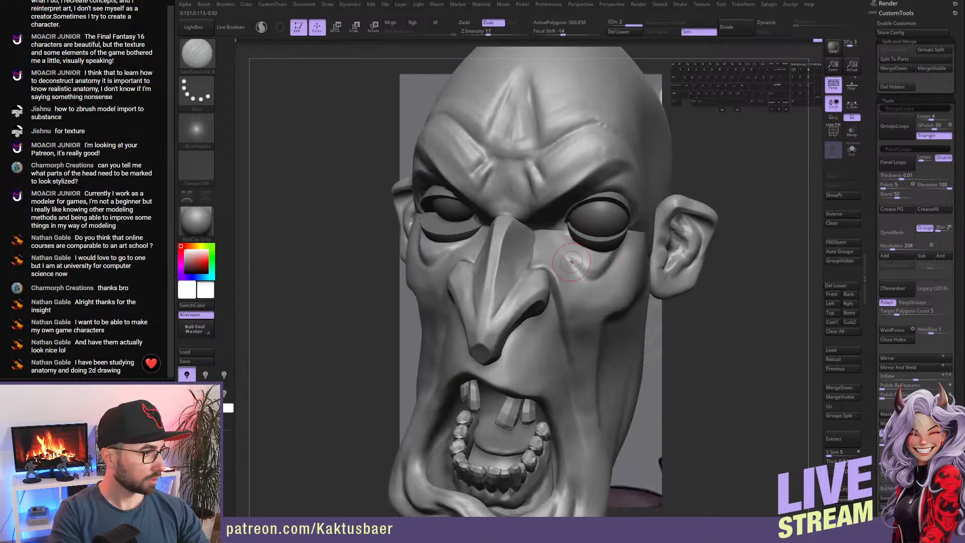
left_click_drag(560, 235, 583, 272)
left_click_drag(566, 252, 595, 279)
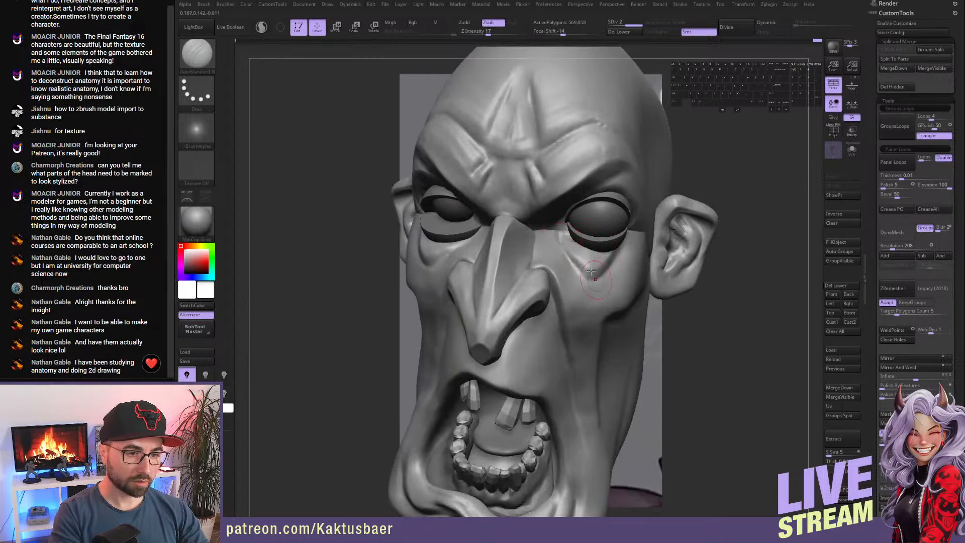
- Pull the head surface below the outer eye corner closer to the lower eyelid with the Move brush
right_click_drag(631, 241, 573, 242)
key("b")
key("m")
key("v")
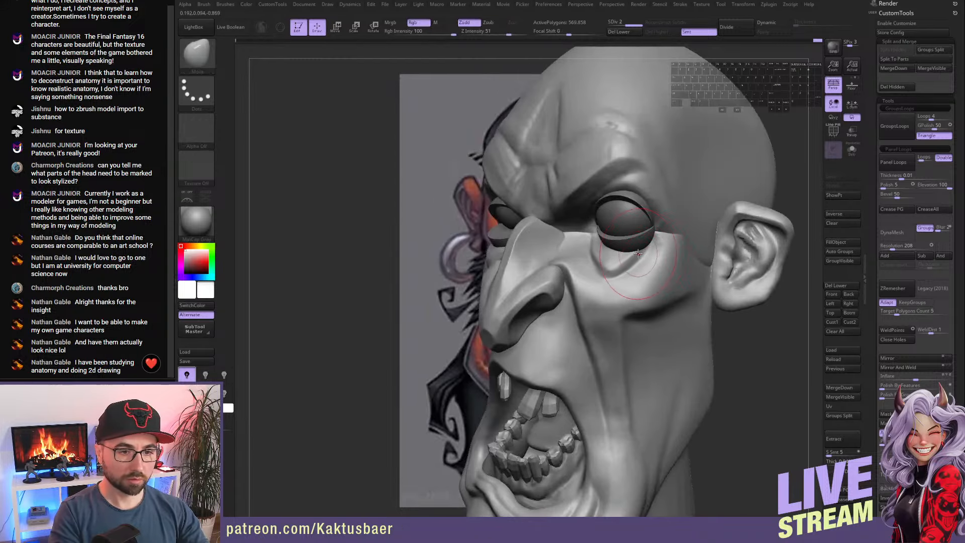
left_click_drag(651, 244, 644, 249)
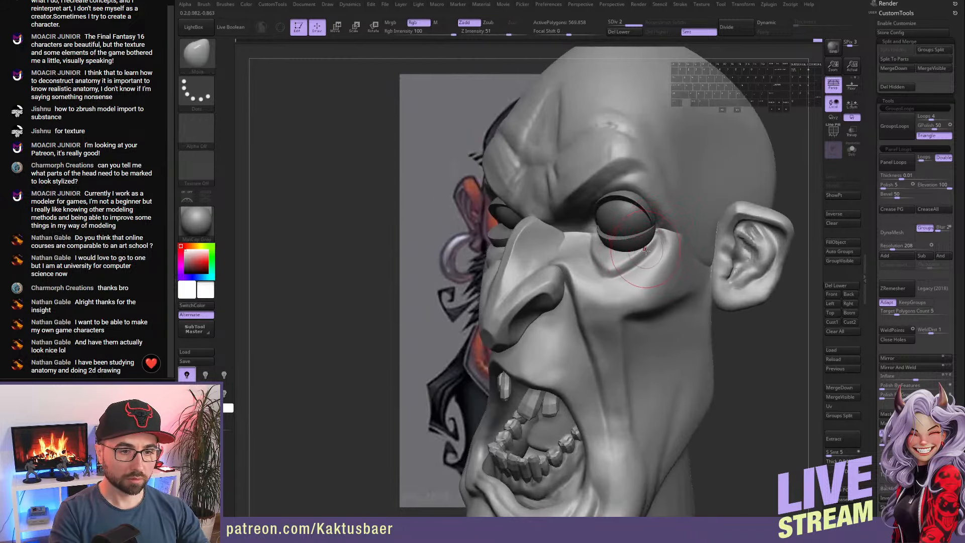
- Select the upper eyelid and lift its edge over the eyeball with the Move brush
right_click_drag(618, 259, 711, 259)
mouse_move(531, 230)
right_mouse_down("alt")
mouse_move(561, 255)
mouse_move(541, 252)
right_mouse_up("alt")
left_click(539, 235, "alt")
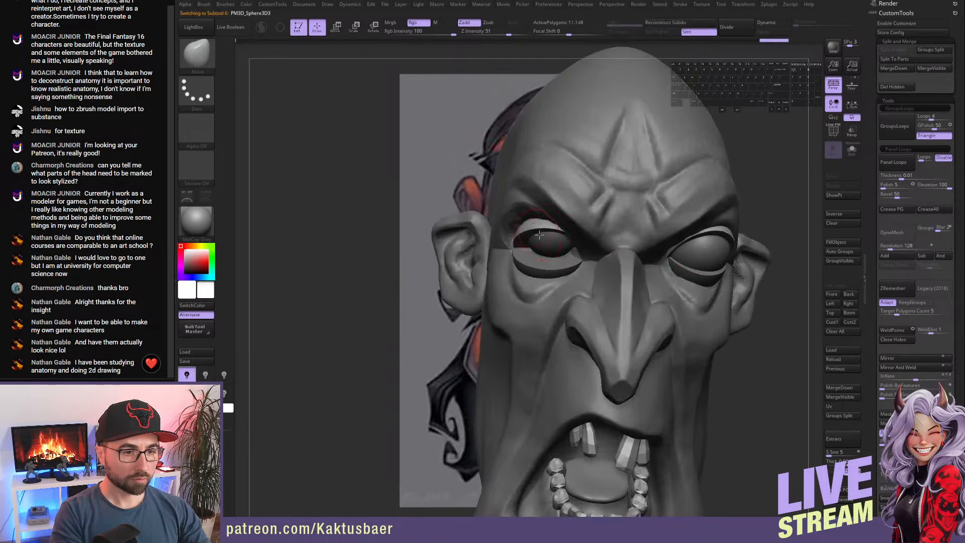
key("w")
key("q")
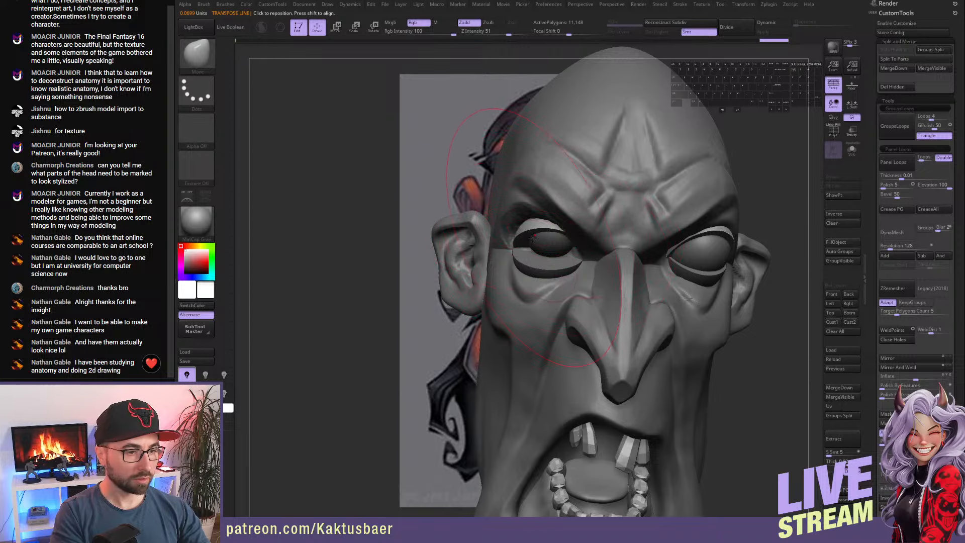
right_click_drag(533, 238, 509, 240)
left_click_drag(534, 242, 536, 230)
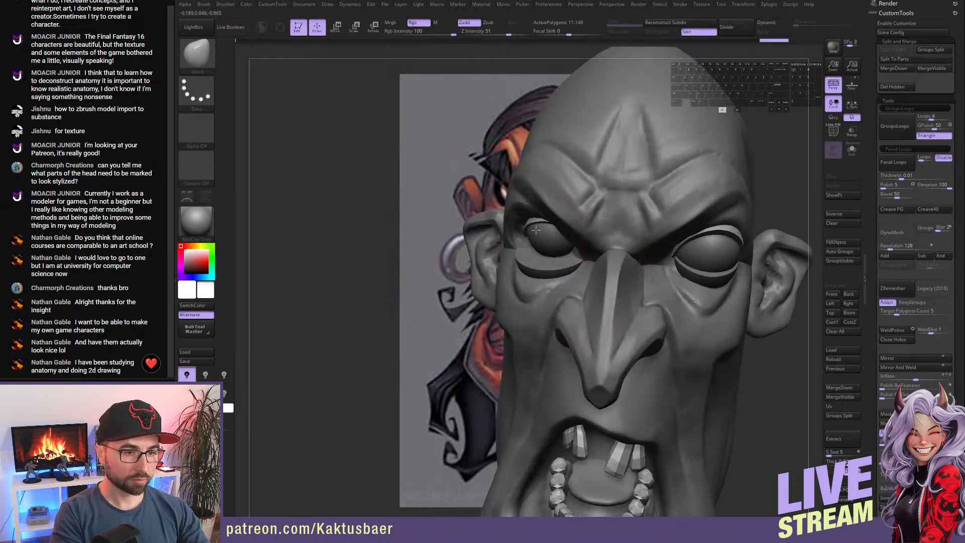
- Select the lower eyelid and reshape its edge toward the inner eye corner with the Move brush
left_click(536, 266, "alt")
right_click_drag(534, 268, 526, 270)
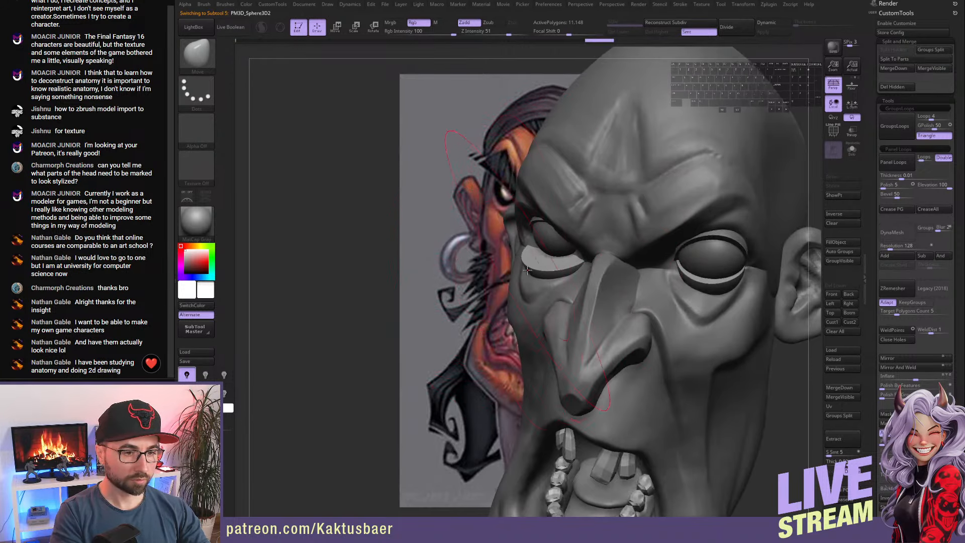
left_click_drag(527, 270, 576, 256)
key("s")
left_click(570, 260)
key("s")
left_click(574, 256)
- Resize the Move brush and fit the lower eyelid around the eyeball from several angles
right_click_drag(574, 257, 644, 258)
key("s")
left_click(563, 259)
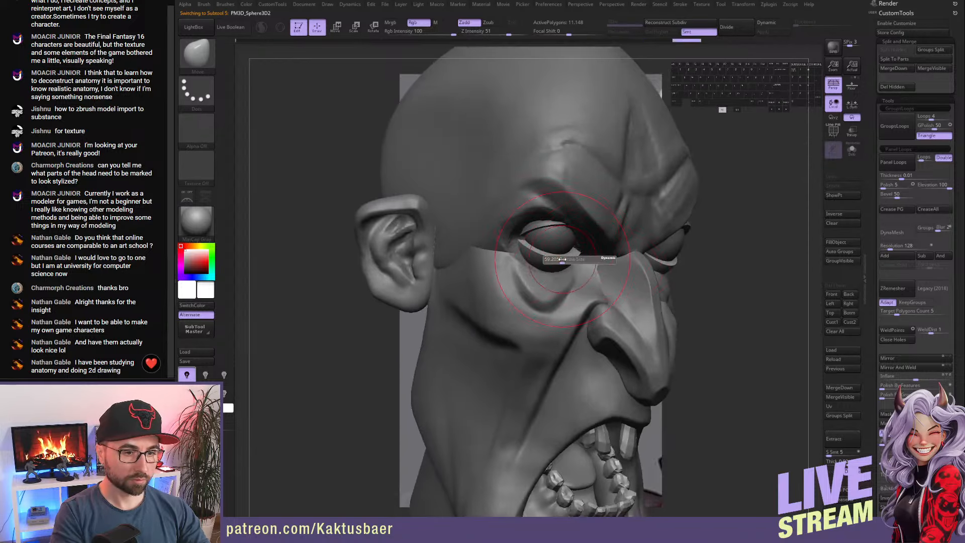
right_click_drag(563, 260, 571, 261)
left_click_drag(561, 260, 555, 261)
right_click_drag(553, 261, 483, 259)
left_click_drag(589, 261, 574, 262)
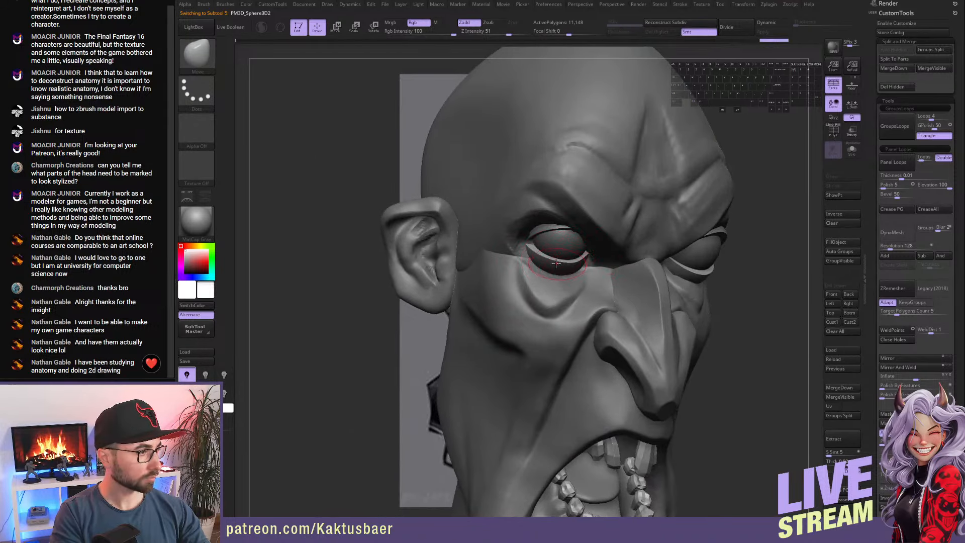
right_click_drag(562, 264, 533, 259)
- Select the head, adjust the socket rim above the eye, and smooth the area around the upper eyelid and outer corner
left_click(558, 229, "alt")
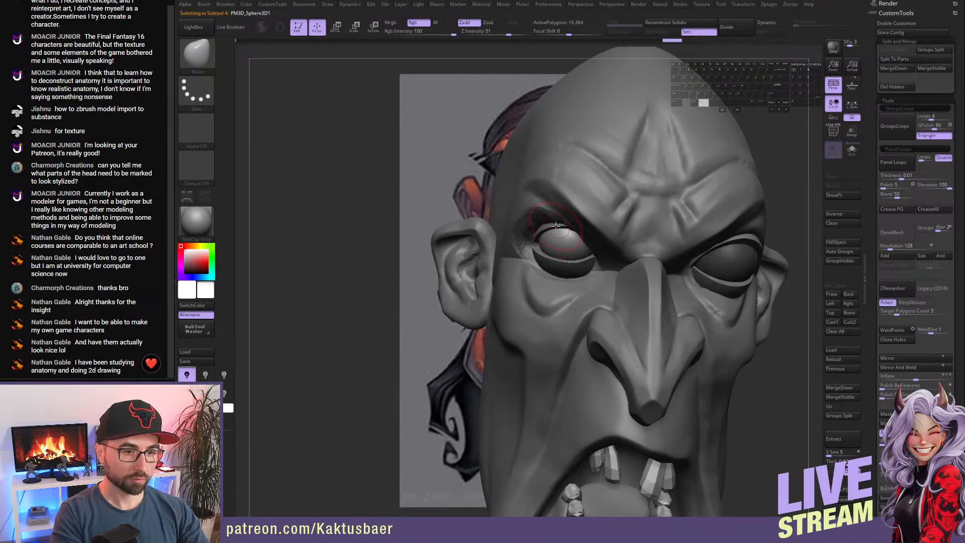
left_click(577, 225, "alt")
right_click_drag(576, 228, 571, 238)
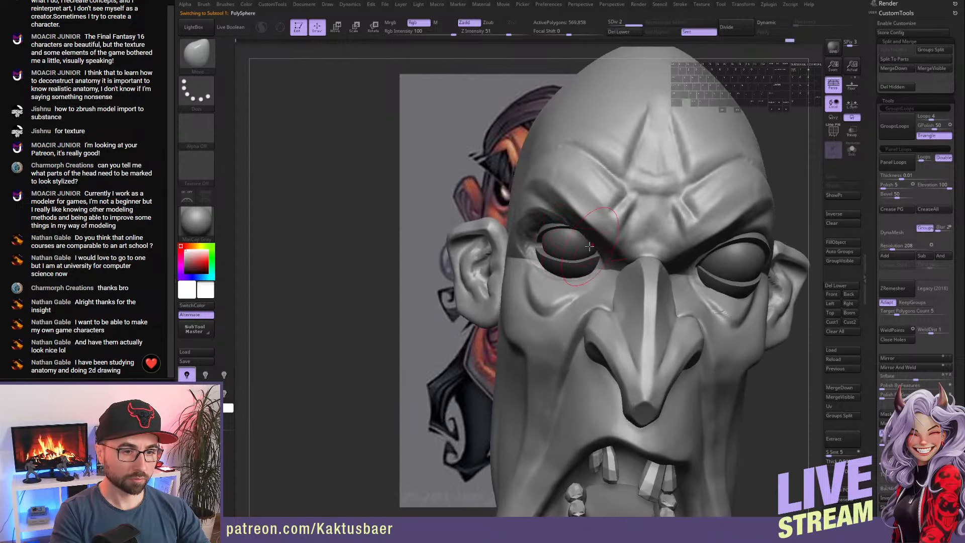
left_click_drag(571, 239, 570, 236)
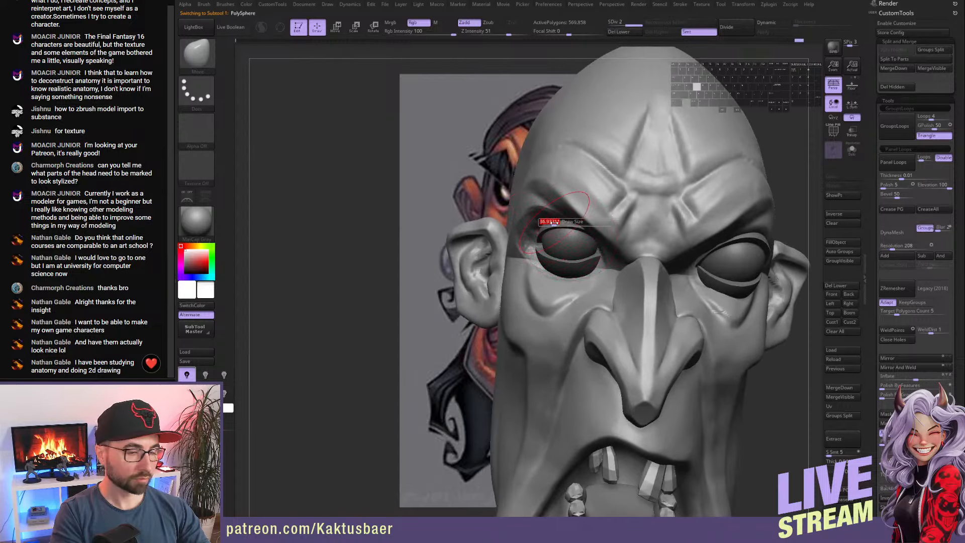
right_click_drag(535, 218, 573, 221)
key("3")
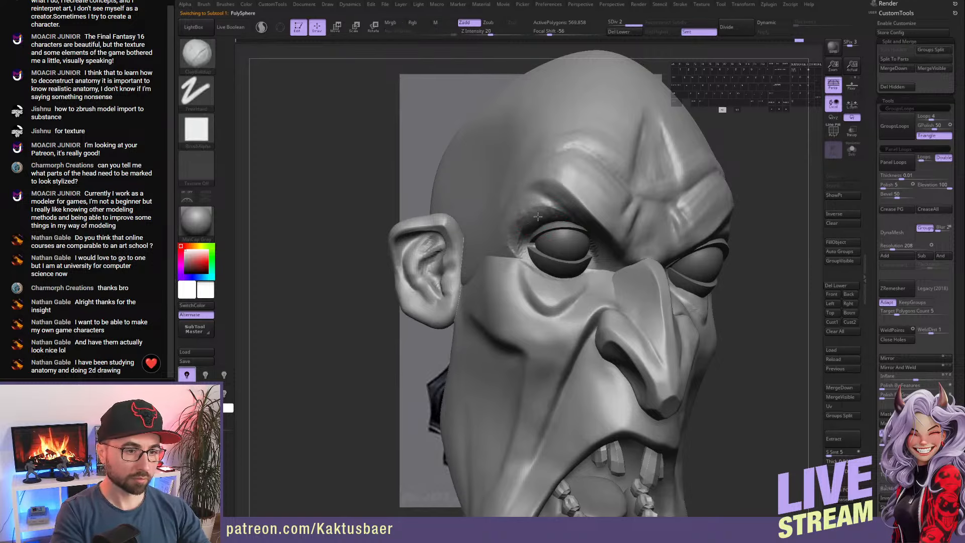
left_click_drag(553, 210, 533, 209, "shift")
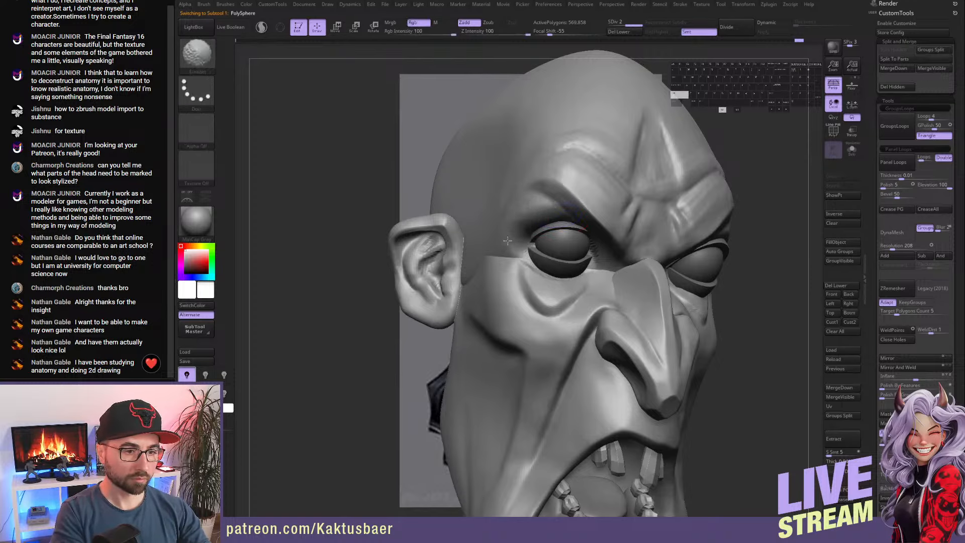
left_click_drag(508, 241, 523, 252, "shift")
- Raise and reshape the under-eye bag from the inner to the outer corner with the Move brush
mouse_move(556, 280)
right_mouse_down()
mouse_move(535, 276)
mouse_move(541, 292)
right_mouse_up()
key("1")
left_click_drag(536, 307, 538, 295)
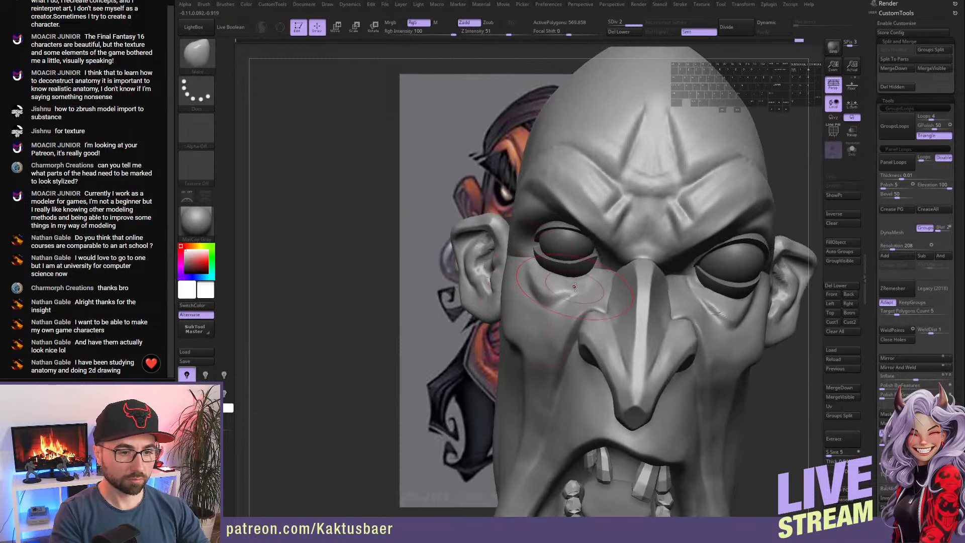
left_click_drag(589, 278, 591, 273)
right_click_drag(578, 281, 599, 286)
left_click_drag(600, 285, 598, 278)
right_click_drag(598, 280, 575, 293)
left_click_drag(574, 296, 546, 283)
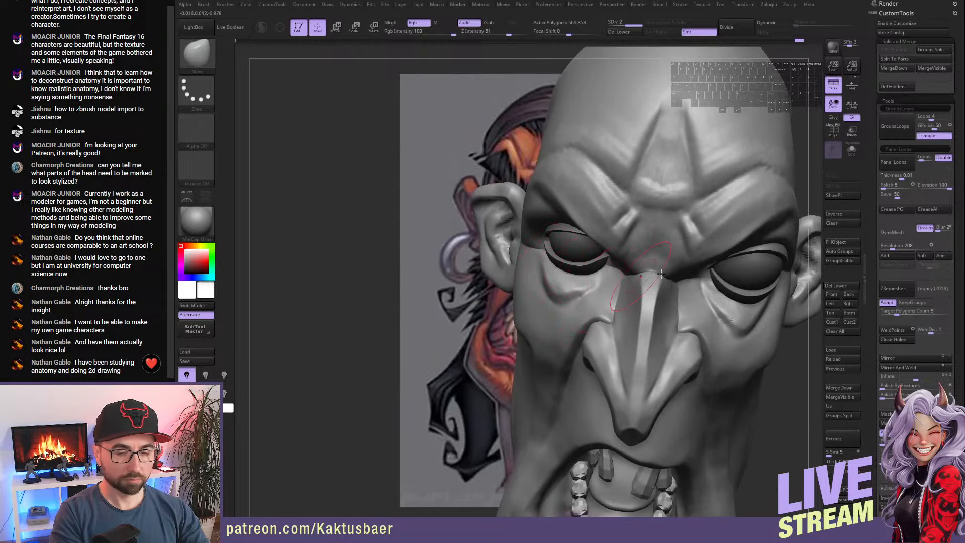
- Compare the head with the reference in the stored front view and sharpen the under-eye crease with DamStandard
left_click(833, 295)
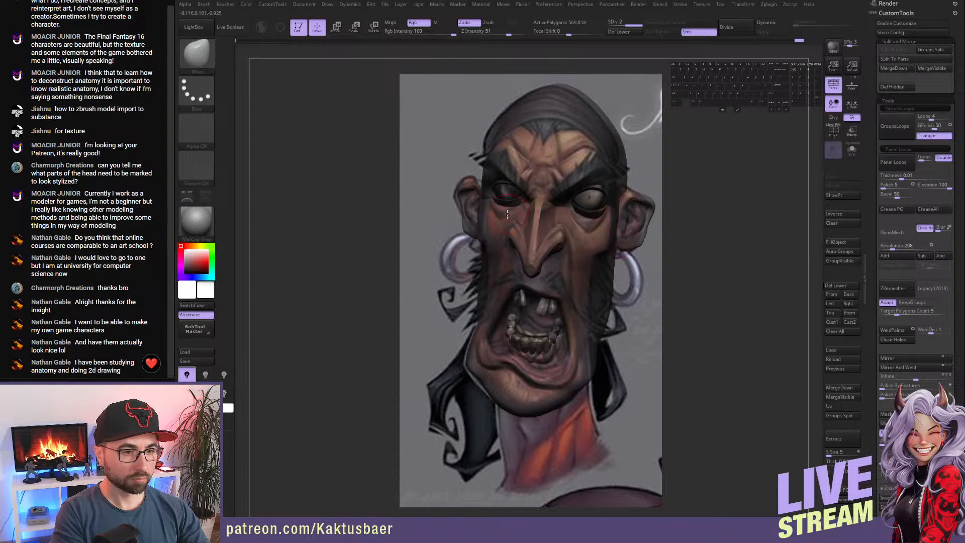
right_click_drag(514, 223, 572, 293, "alt")
right_click_drag(572, 293, 569, 322, "alt")
mouse_move(569, 312)
right_mouse_down()
mouse_move(598, 294)
mouse_move(579, 299)
right_mouse_up()
key("3")
left_click_drag(568, 297, 590, 282)
left_click_drag(589, 283, 601, 267)
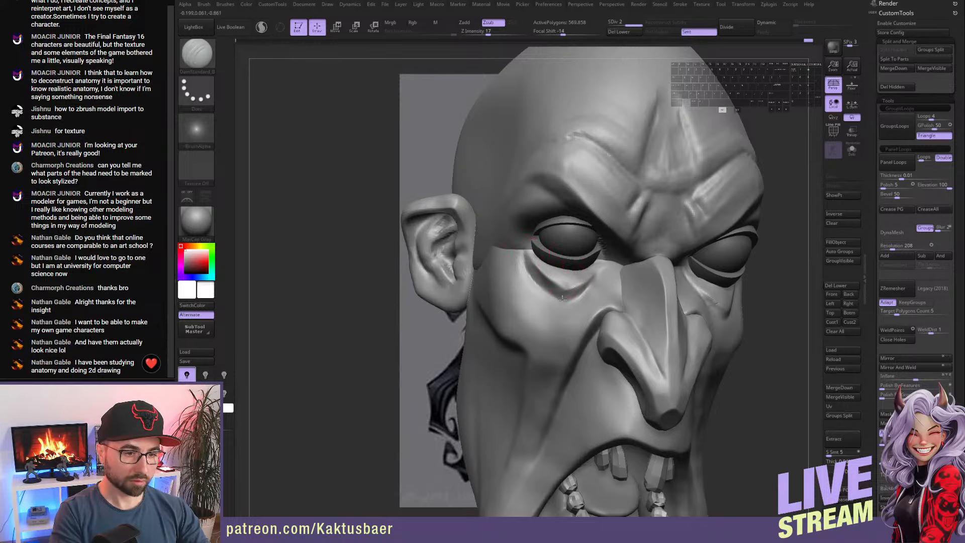
mouse_move(524, 264)
right_mouse_down()
mouse_move(609, 299)
mouse_move(617, 271)
right_mouse_up()
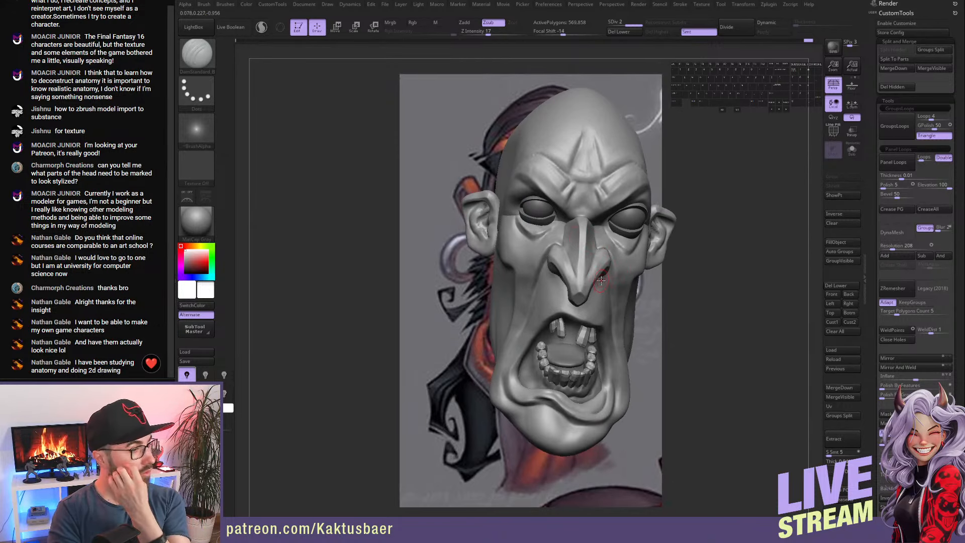
- Smooth the cheekbone surface beside and below the outer eye corner
right_click_drag(569, 261, 556, 277)
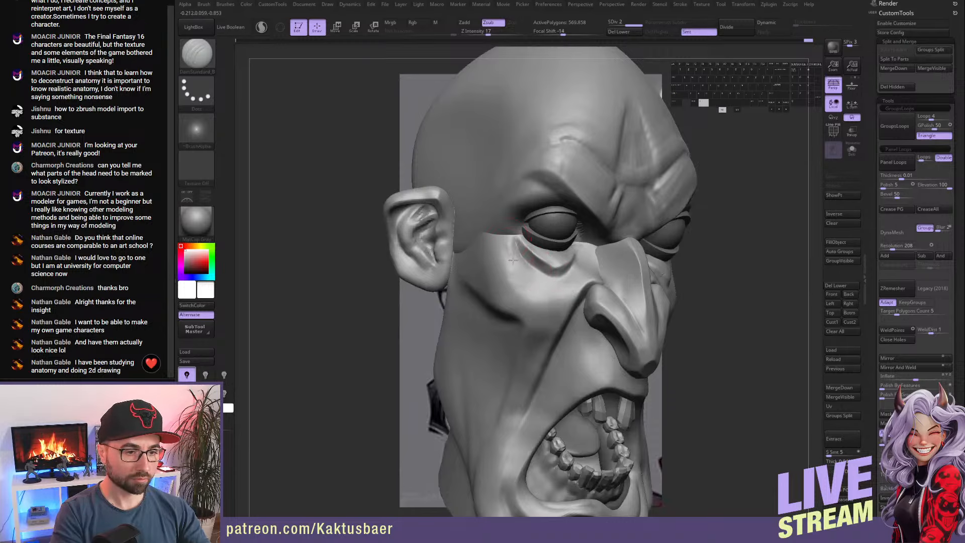
key("shift")
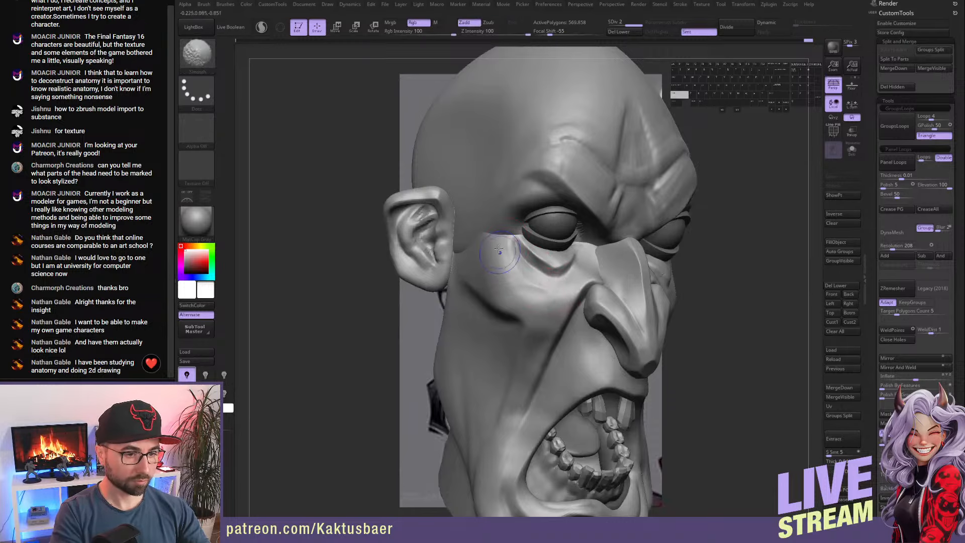
right_click_drag(549, 296, 590, 296)
key("shift")
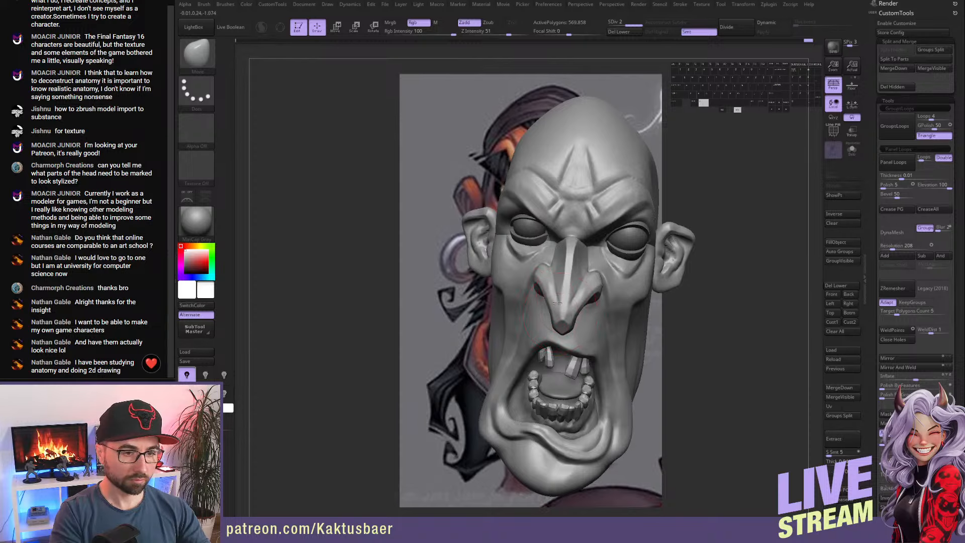
- Soften the forehead creases and smooth the area between the brows above the nose bridge
mouse_move(552, 312)
right_mouse_down()
mouse_move(562, 268)
mouse_move(574, 270)
mouse_move(565, 258)
right_mouse_up()
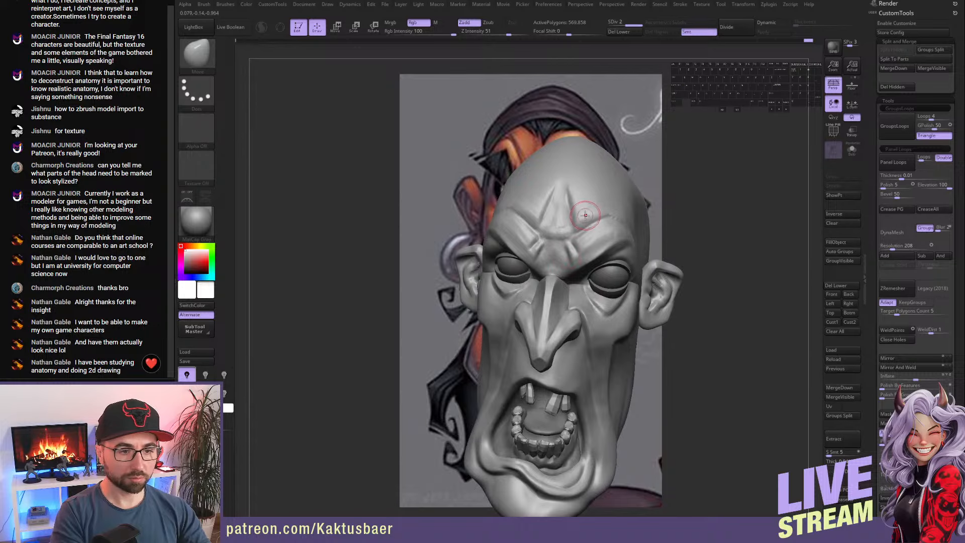
left_click_drag(578, 186, 564, 223, "shift")
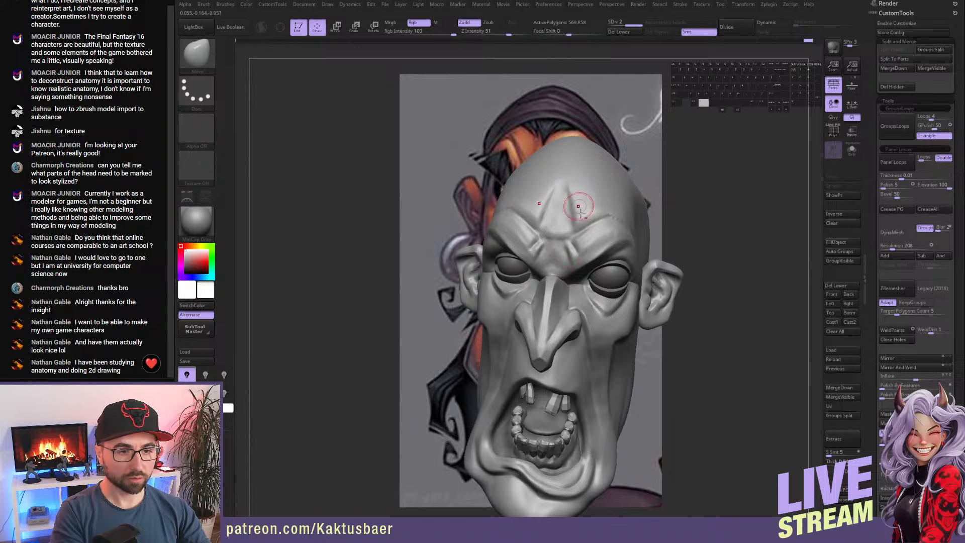
mouse_move(578, 207)
right_mouse_down("alt")
mouse_move(593, 237)
mouse_move(588, 247)
mouse_move(610, 234)
right_mouse_up("alt")
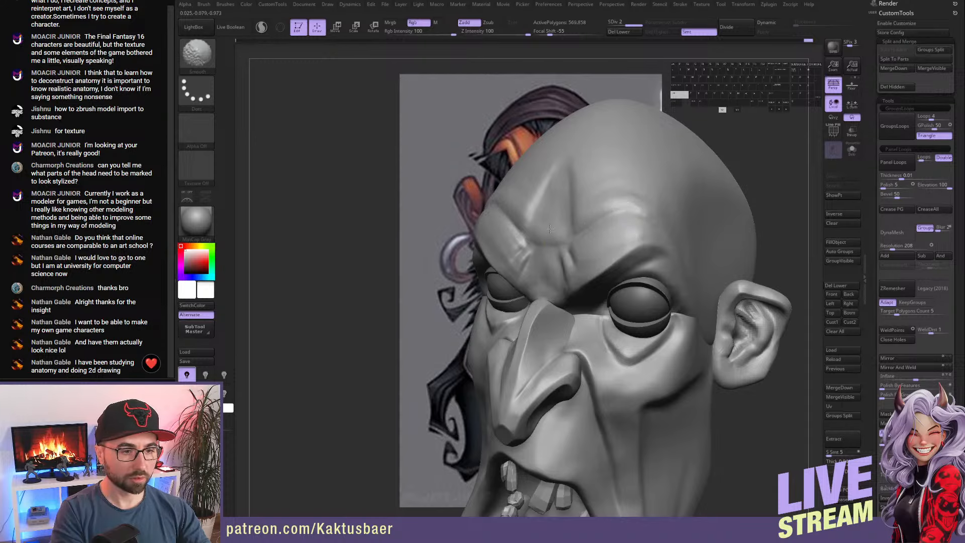
right_click_drag(531, 261, 550, 266)
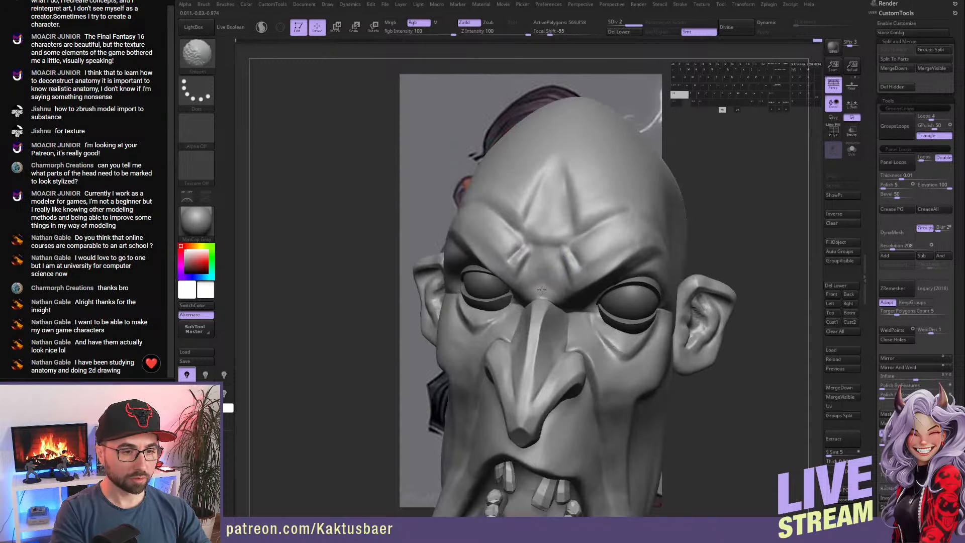
left_click_drag(542, 290, 553, 290, "shift")
right_click_drag(561, 288, 556, 296)
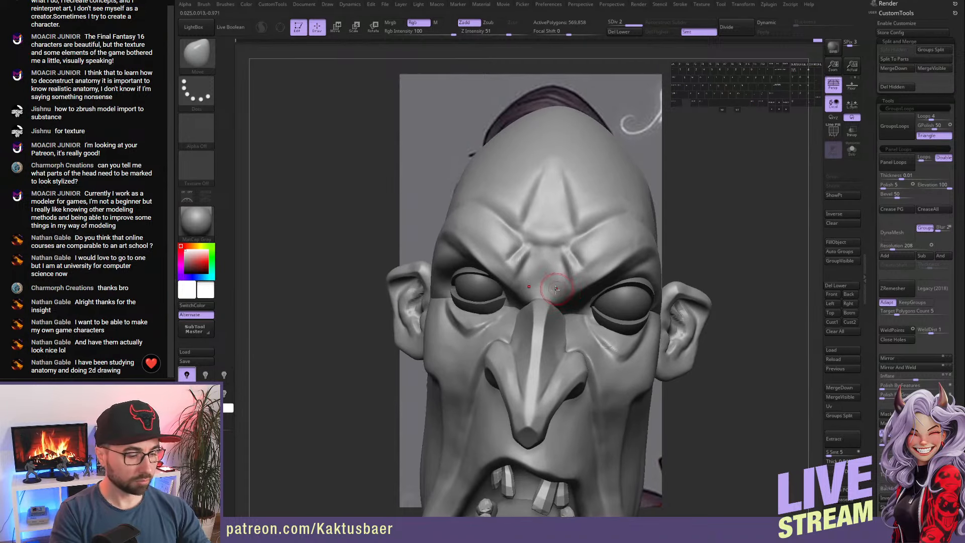
- Define the frown wrinkles between the brows with inverted DamStandard strokes
key("b")
key("d")
key("s")
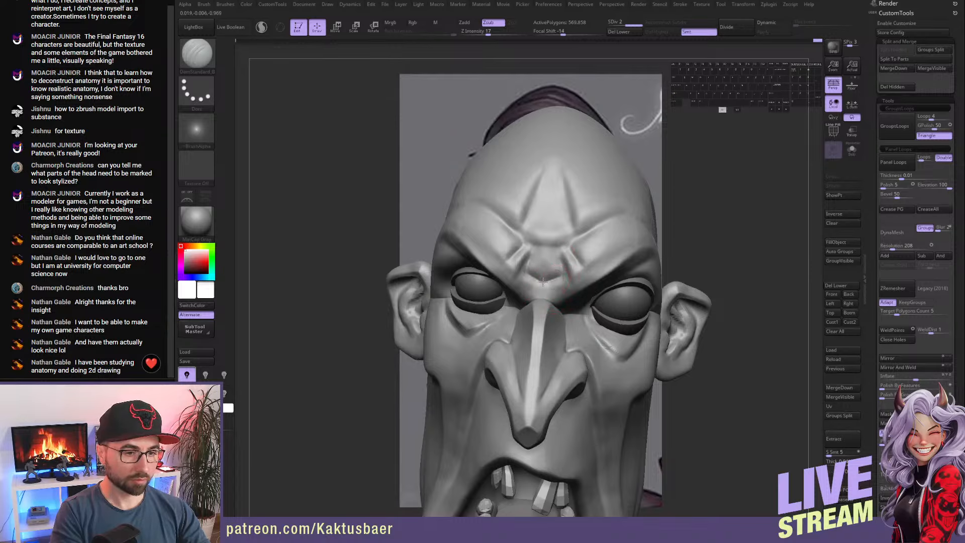
left_click_drag(561, 253, 575, 278, "alt")
left_click_drag(562, 249, 572, 278, "alt")
mouse_move(561, 252)
left_mouse_down("alt")
mouse_move(583, 281)
mouse_move(563, 241)
left_mouse_up("alt")
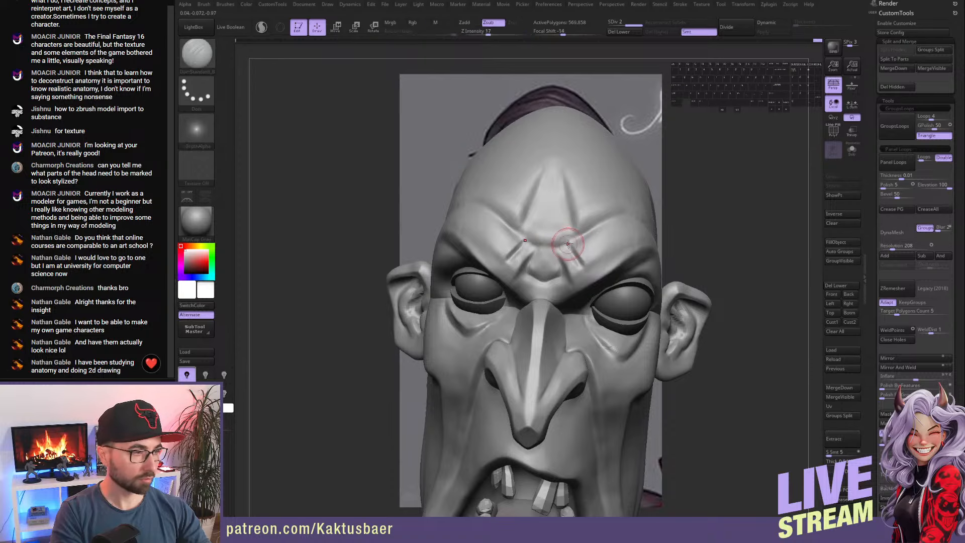
- Define the fold running outward above the inner brow with an inverted DamStandard stroke, redoing the first attempt
right_click_drag(587, 231, 578, 230)
mouse_move(576, 237)
left_mouse_down("alt")
mouse_move(600, 211)
mouse_move(591, 217)
mouse_move(614, 210)
left_mouse_up("alt")
key("ctrl+z")
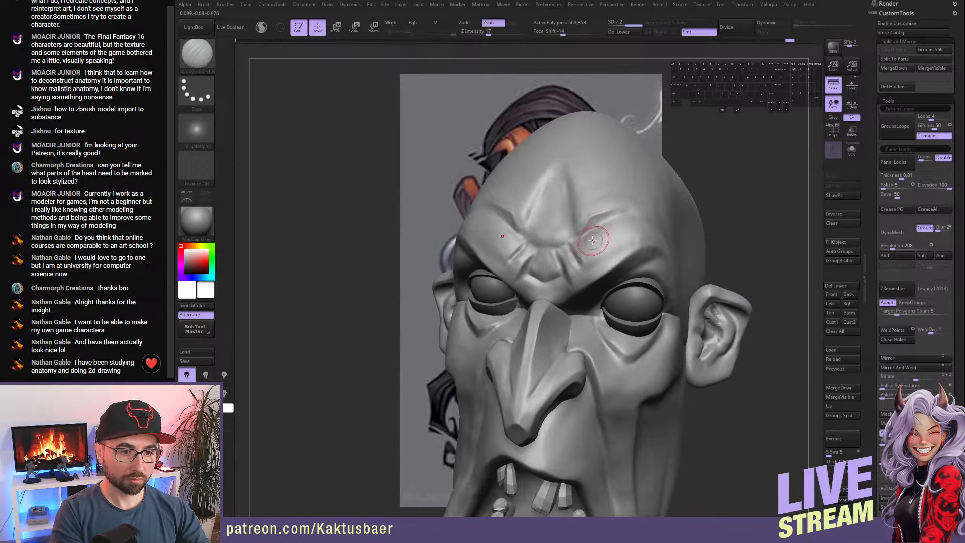
left_click_drag(576, 238, 614, 213, "alt")
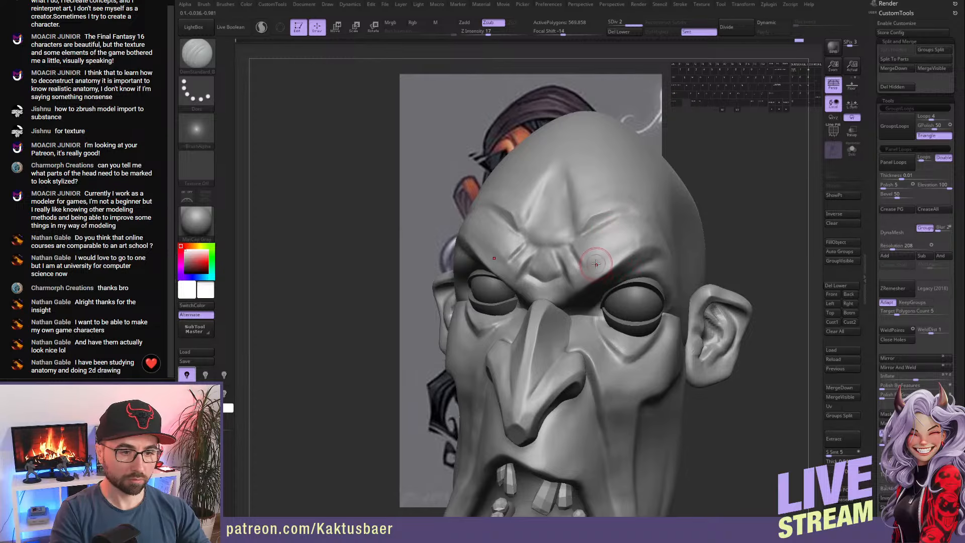
- Deepen and extend the fold above the inner brow with DamStandard strokes, smoothing its outer end
right_click_drag(593, 242, 586, 266)
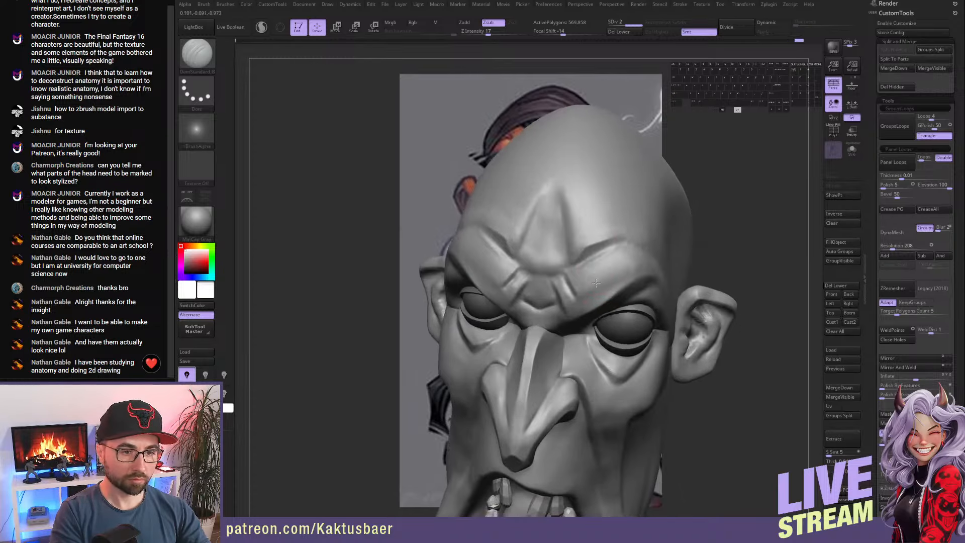
left_click_drag(586, 235, 618, 220)
left_click_drag(629, 234, 617, 243, "shift")
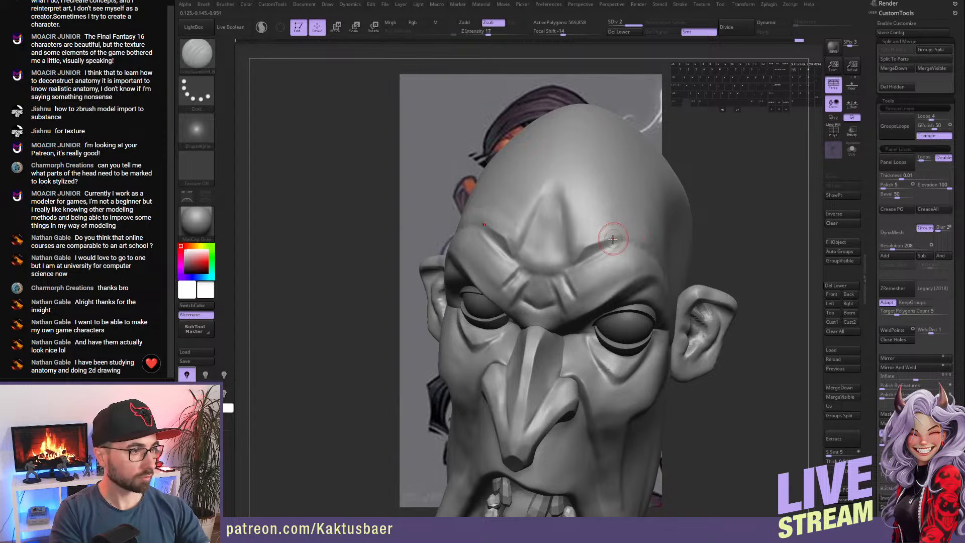
right_click_drag(618, 243, 589, 241)
left_click_drag(629, 228, 583, 240, "alt")
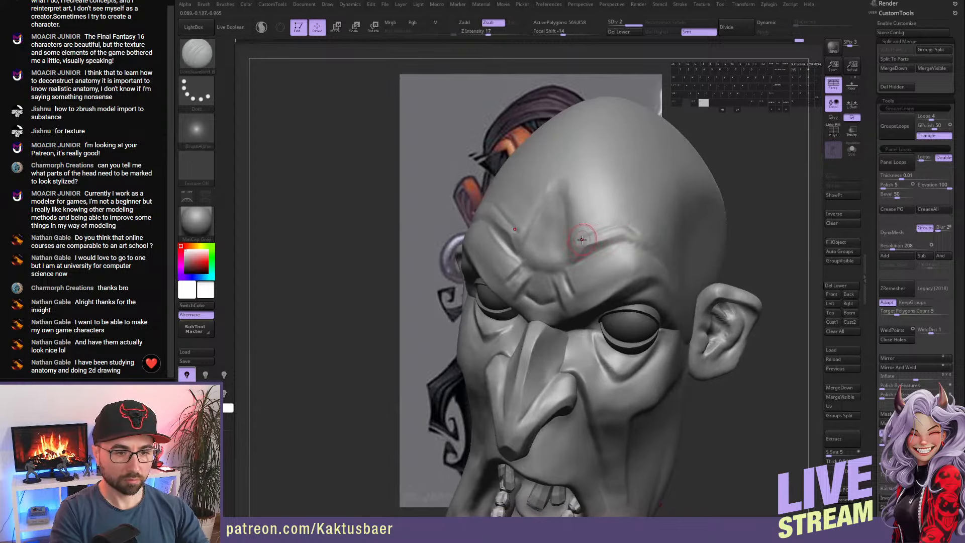
right_click_drag(605, 236, 594, 251)
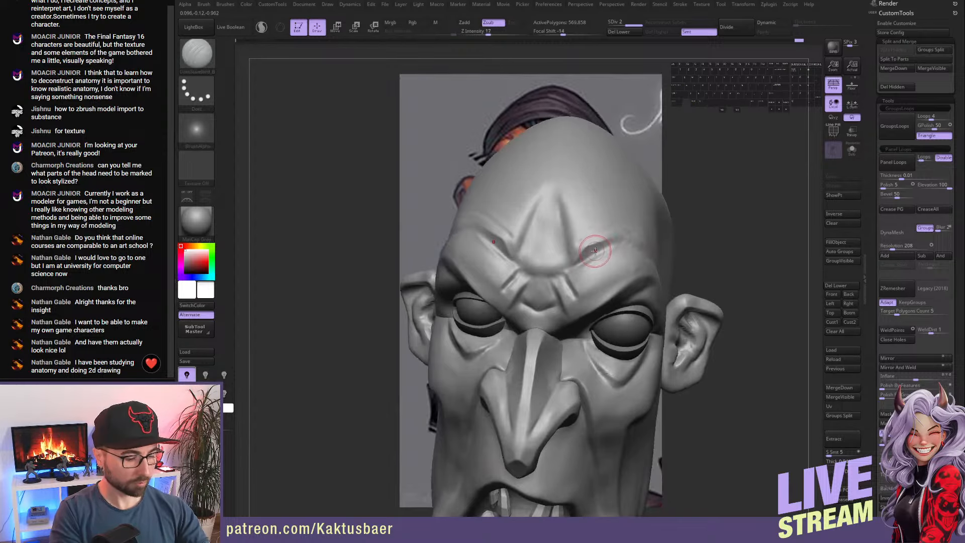
- Flatten the frown wrinkles and the surface between the brows with the hPolish brush
key("b")
left_click(612, 310)
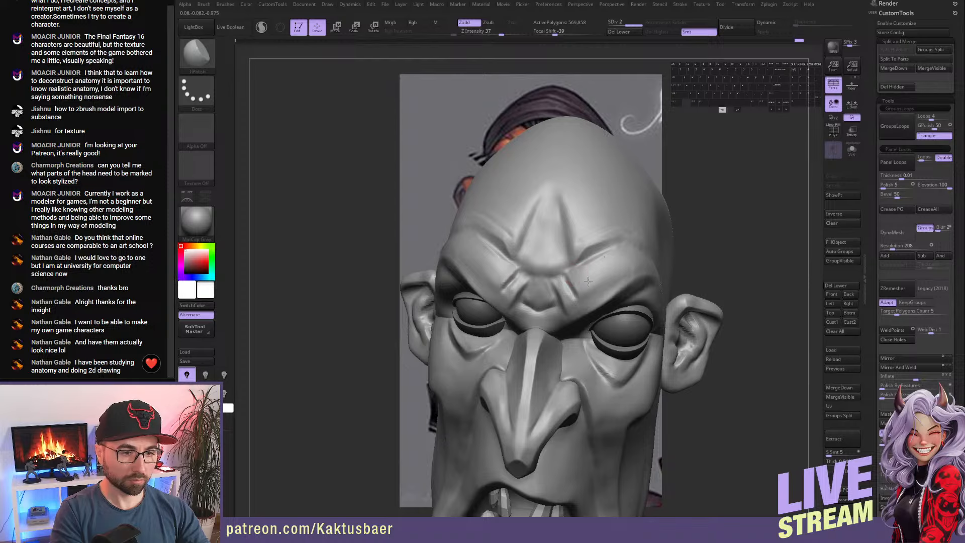
right_click_drag(567, 285, 557, 282)
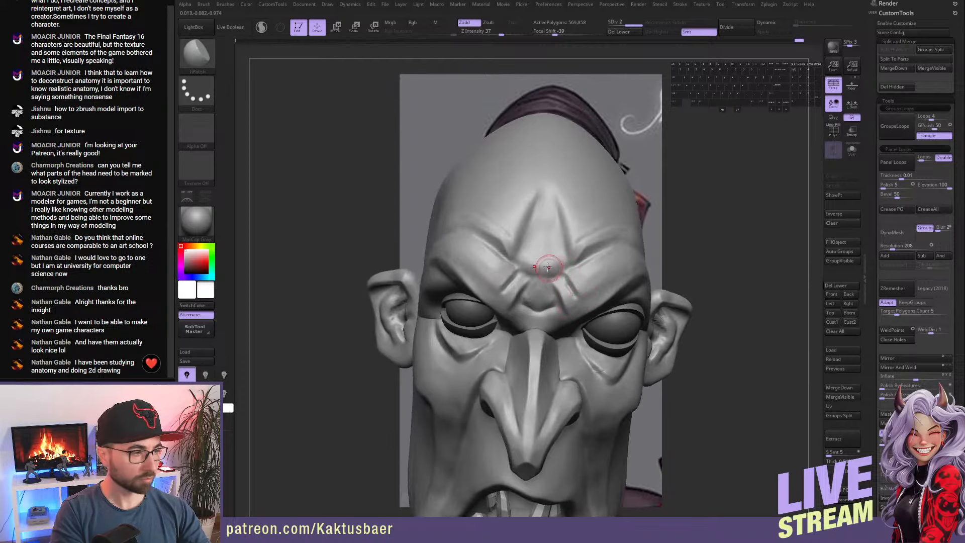
right_click_drag(549, 251, 554, 257)
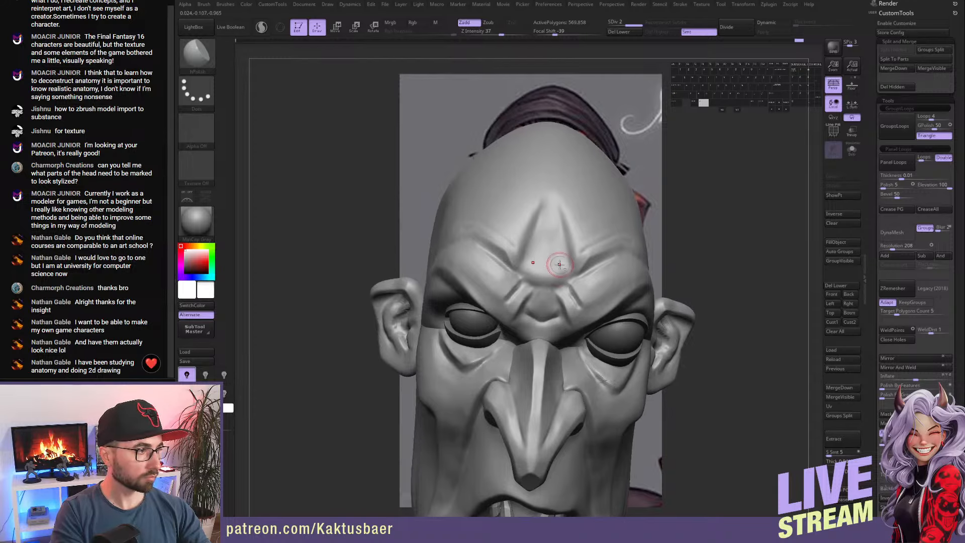
- Carve a horizontal crease between the two vertical forehead creases with DamStandard and smooth the area above the brow
key("b")
key("c")
key("b")
key("b")
key("d")
key("s")
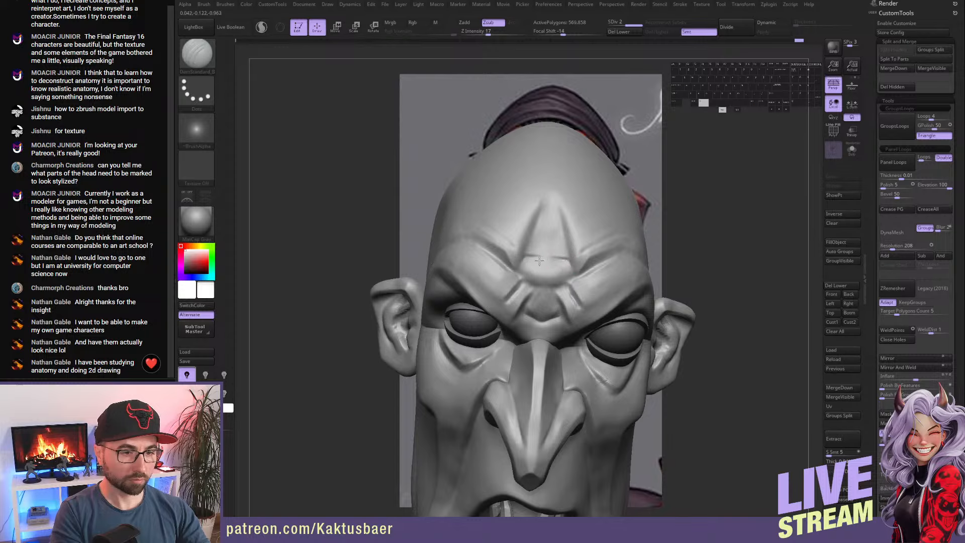
right_click_drag(561, 259, 563, 218)
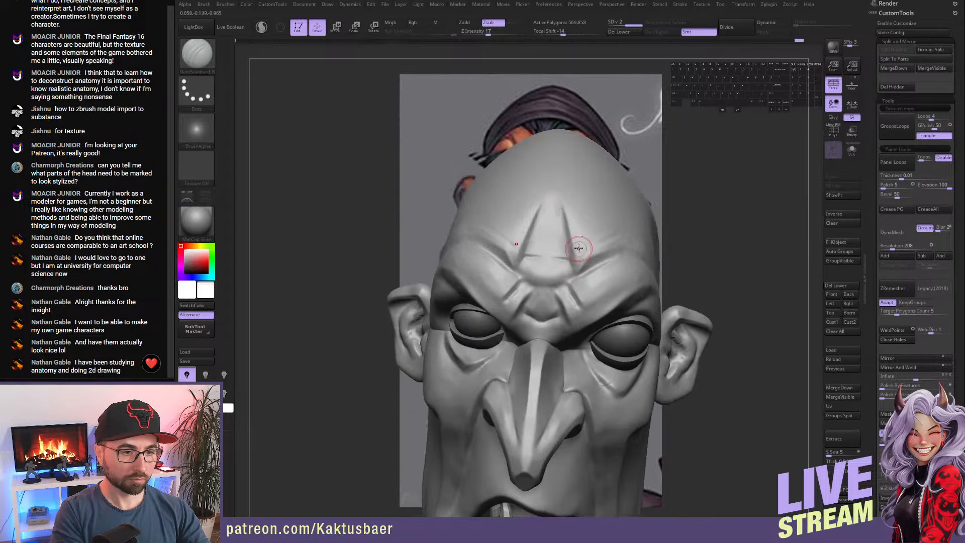
key("shift")
right_click_drag(592, 227, 592, 228)
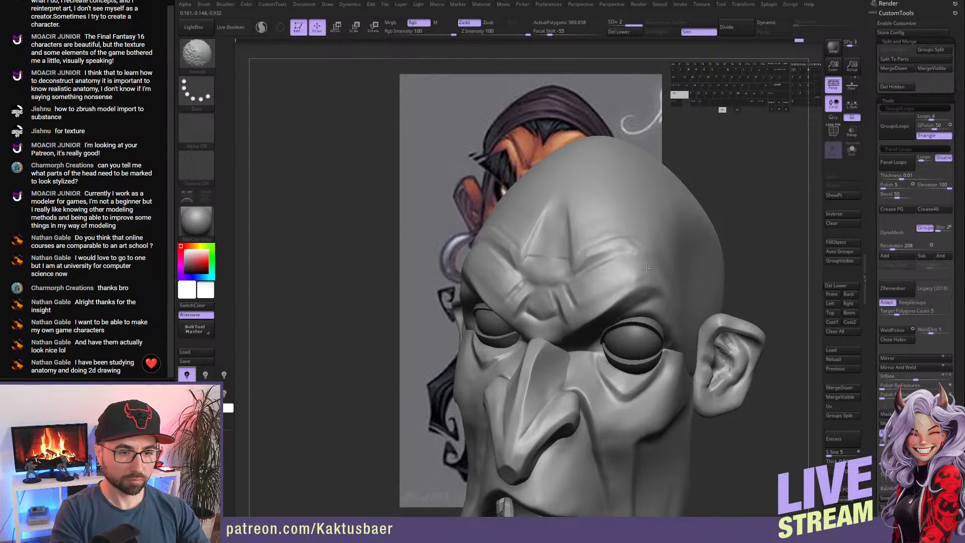
- Paint a mask in the shape of the eyebrows along the brow ridge, from the nose bridge to the outer end
mouse_move(630, 269)
right_mouse_down("alt")
mouse_move(617, 240)
mouse_move(628, 246)
right_mouse_up("alt")
right_click_drag(555, 291, 563, 298)
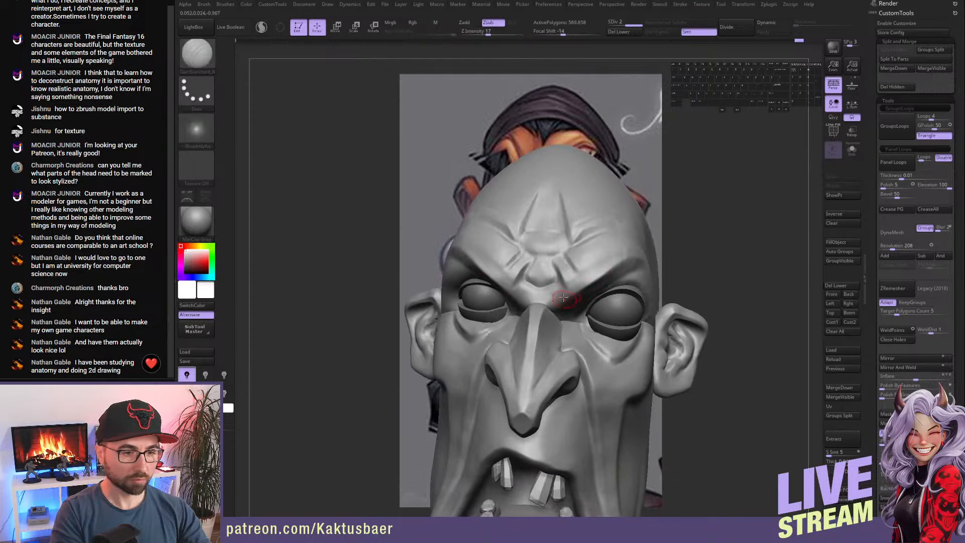
left_click_drag(576, 288, 632, 259, "ctrl")
right_click_drag(624, 266, 588, 264)
left_click_drag(617, 263, 592, 272, "ctrl")
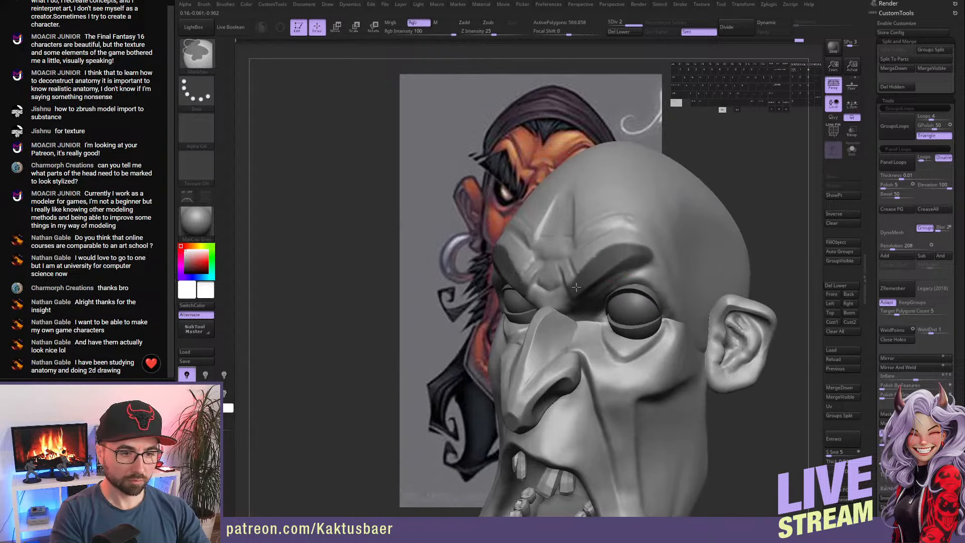
left_click_drag(645, 257, 647, 256, "ctrl")
- Extract the masked eyebrows as a separate mesh, testing different thicknesses before accepting the result
left_click_drag(873, 308, 874, 279)
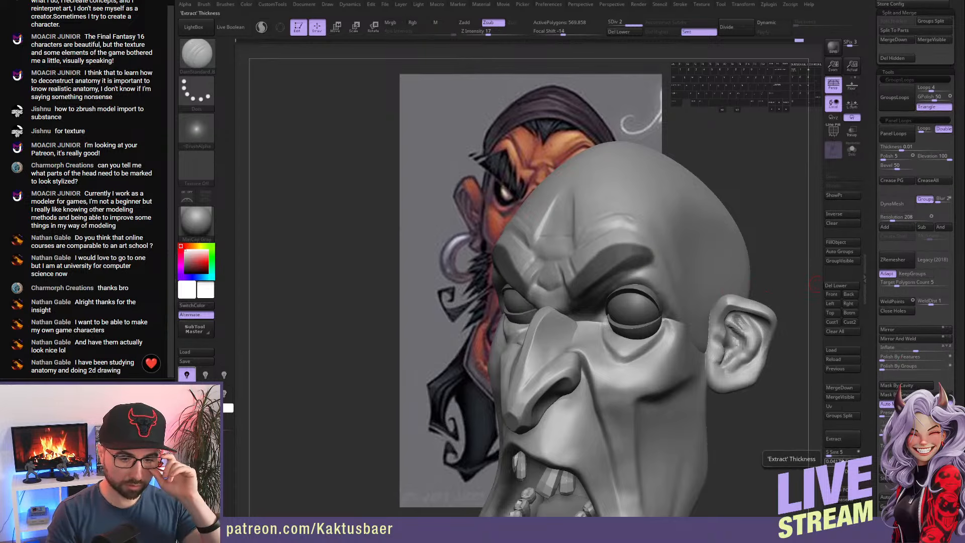
left_click(842, 461)
left_click(846, 444)
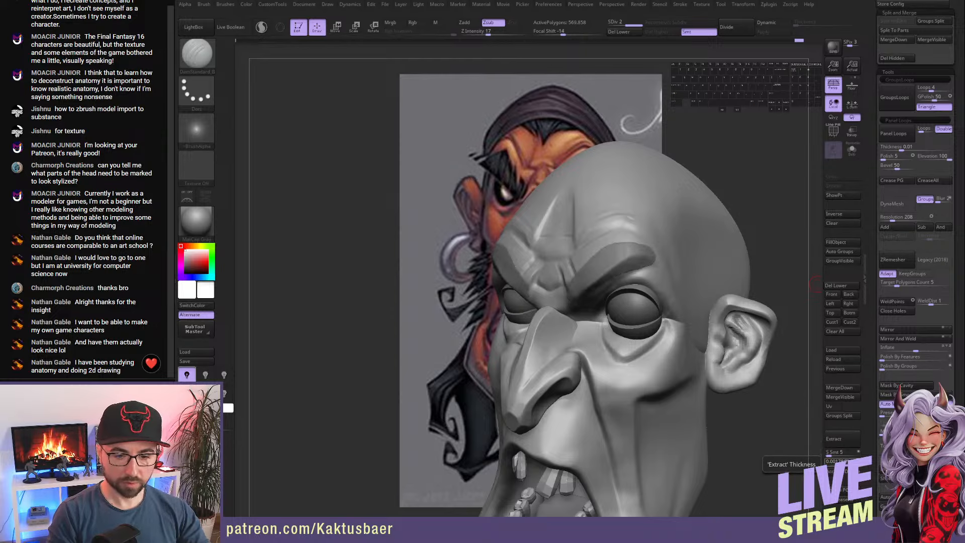
left_click(844, 461)
left_click(846, 445)
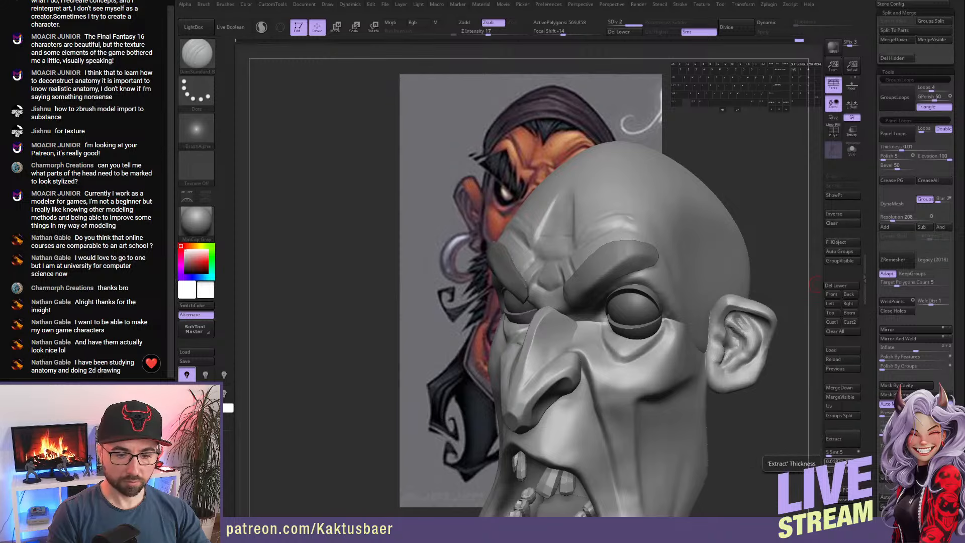
left_click(851, 471)
left_click(837, 439)
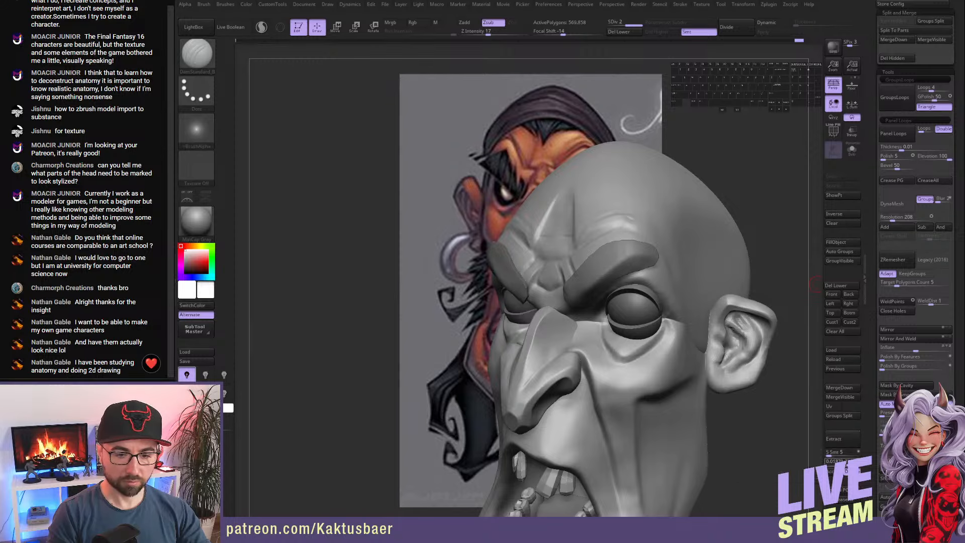
left_click(832, 471)
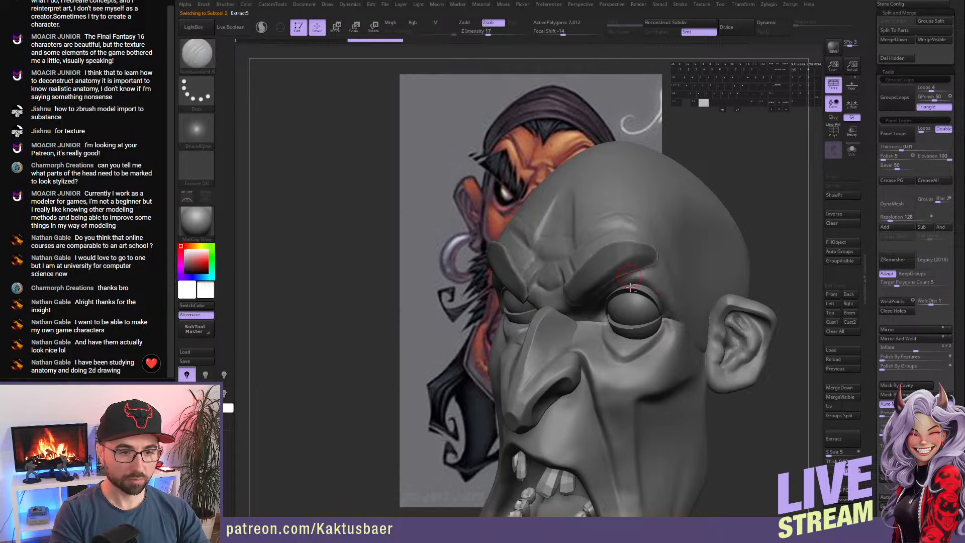
- Raise the upper edge of the extracted eyebrows with the Move brush
right_click_drag(628, 274, 586, 293, "alt")
key("shift+c")
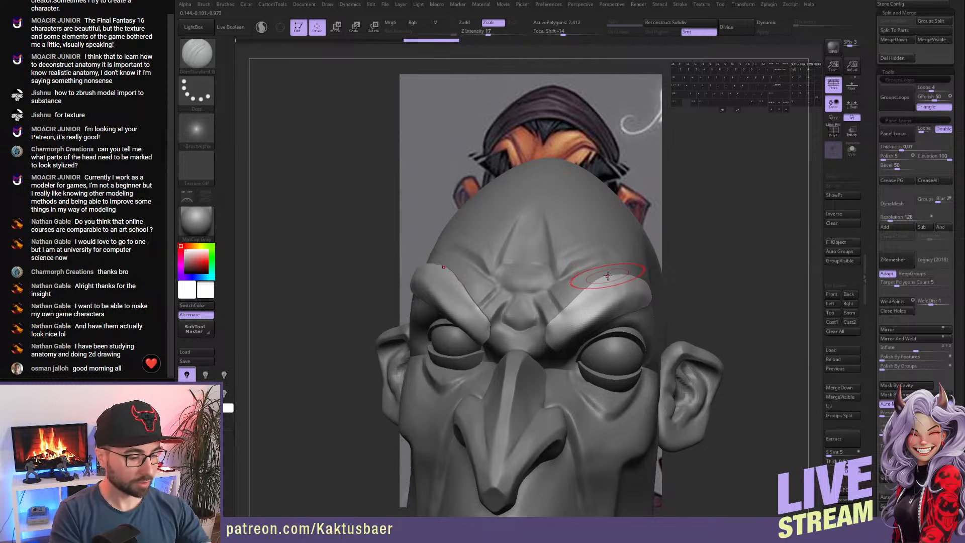
key("b")
key("m")
key("v")
left_click_drag(612, 271, 608, 261)
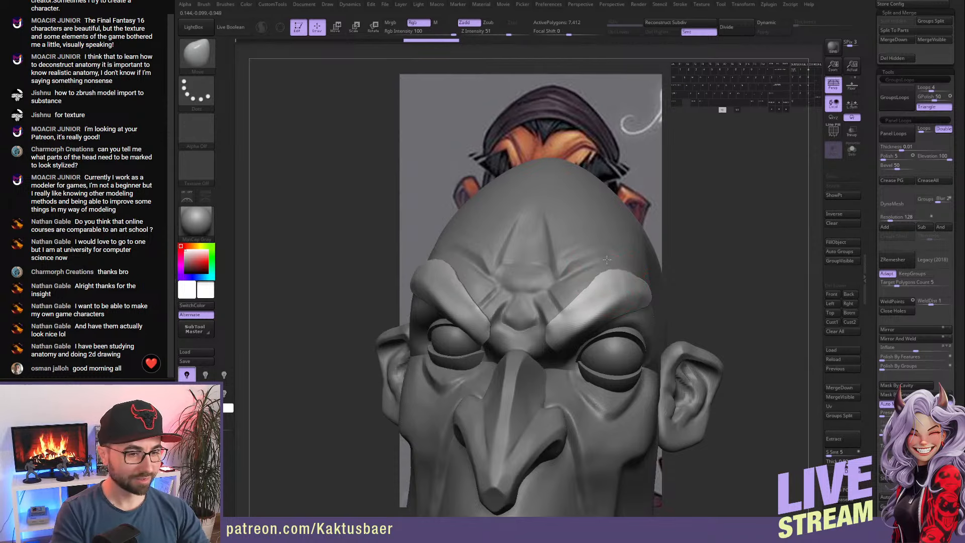
left_click_drag(583, 292, 578, 285)
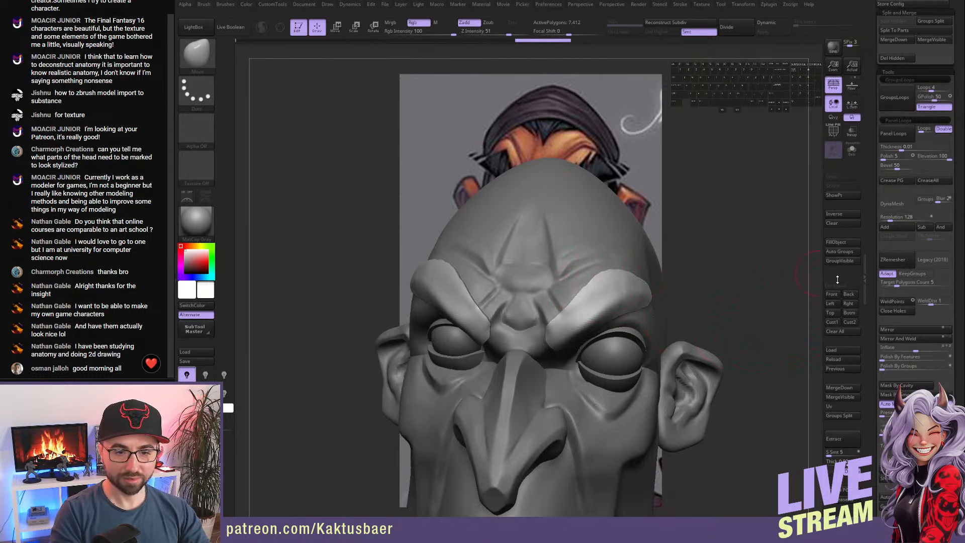
- Reshape the eyebrow outline with the Move brush in front view, isolating the eyebrows to match the reference art
left_click(833, 295)
key("shift+z")
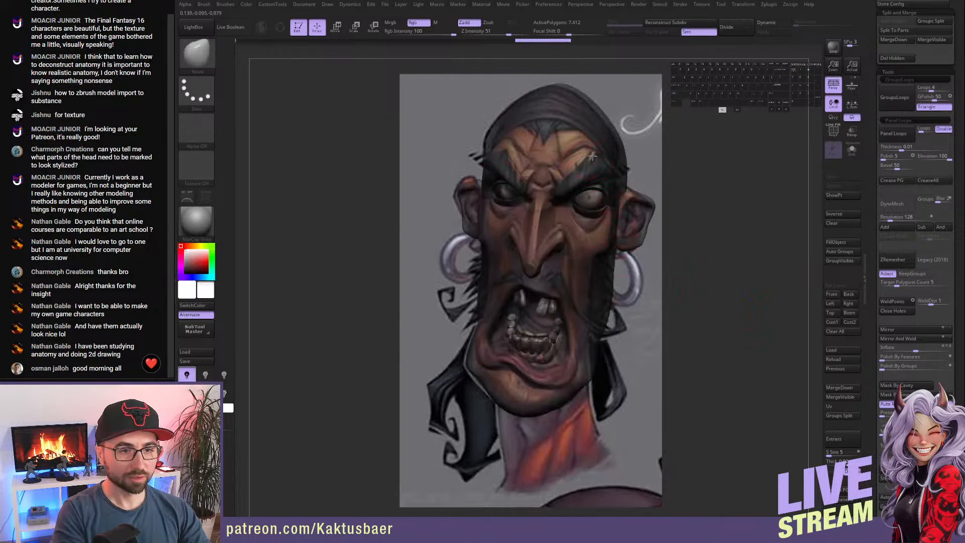
left_click_drag(593, 156, 591, 162)
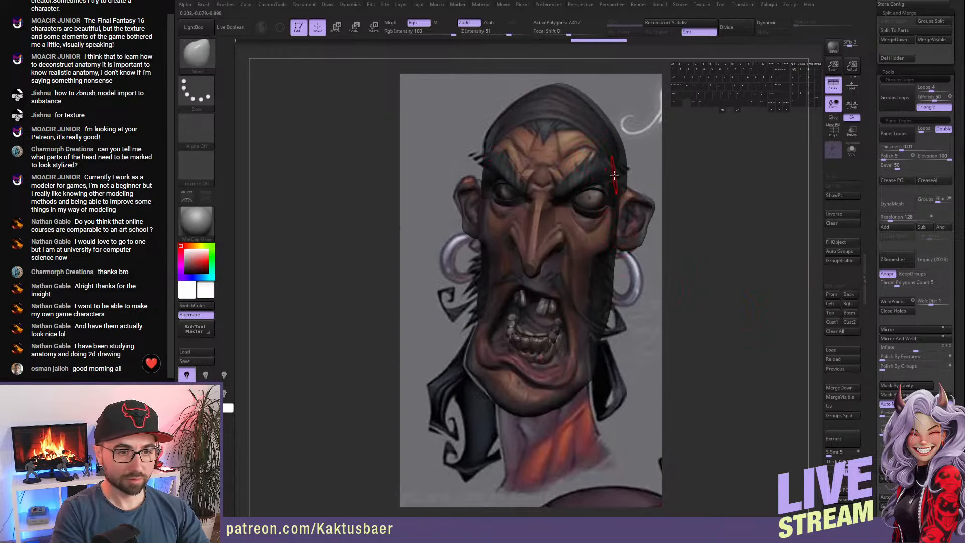
key("shift+z")
key("shift+z")
key("alt+s")
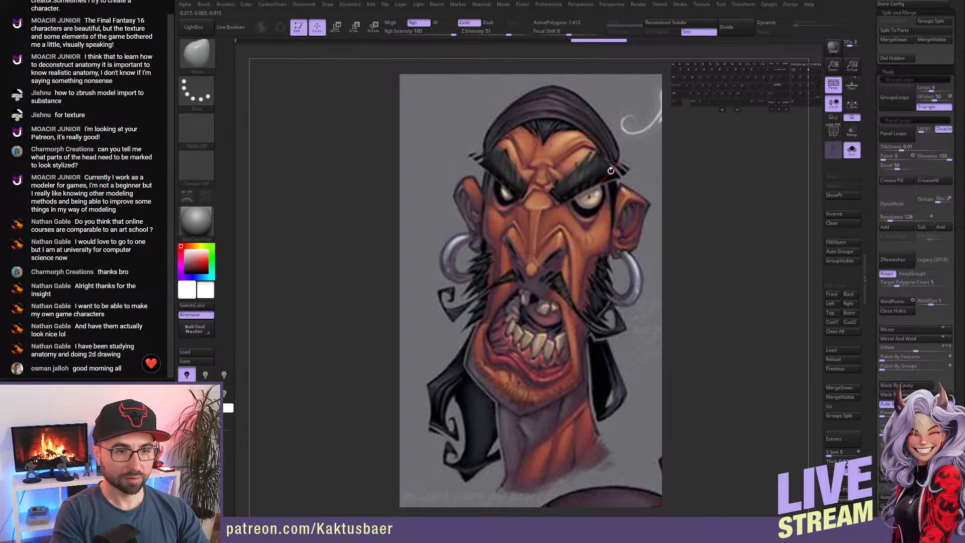
left_click_drag(623, 177, 599, 180)
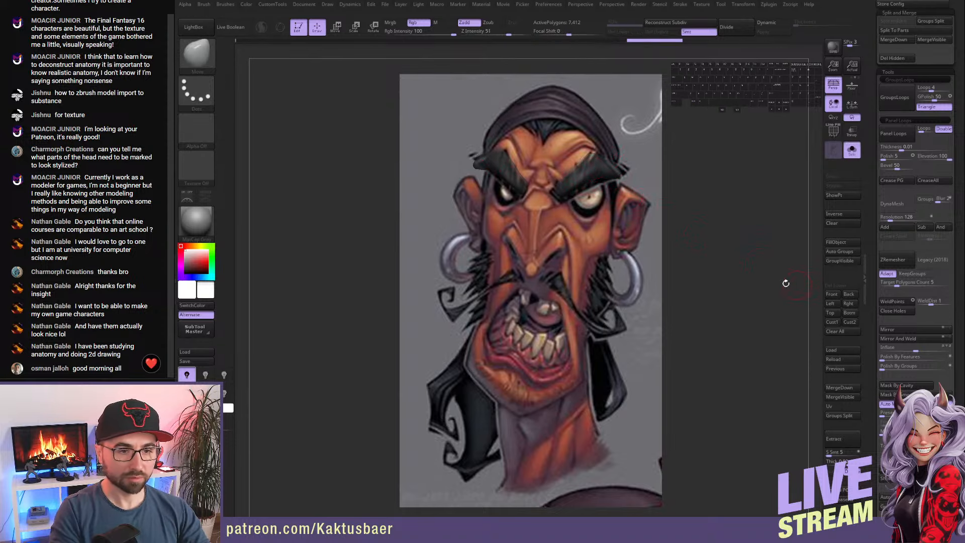
left_click_drag(595, 180, 547, 195)
key("shift+z")
left_click_drag(564, 192, 570, 183)
- Mask part of the eyebrows with a lasso selection and soften the mask's edge, testing it inverted
left_click_drag(624, 167, 631, 175, "ctrl")
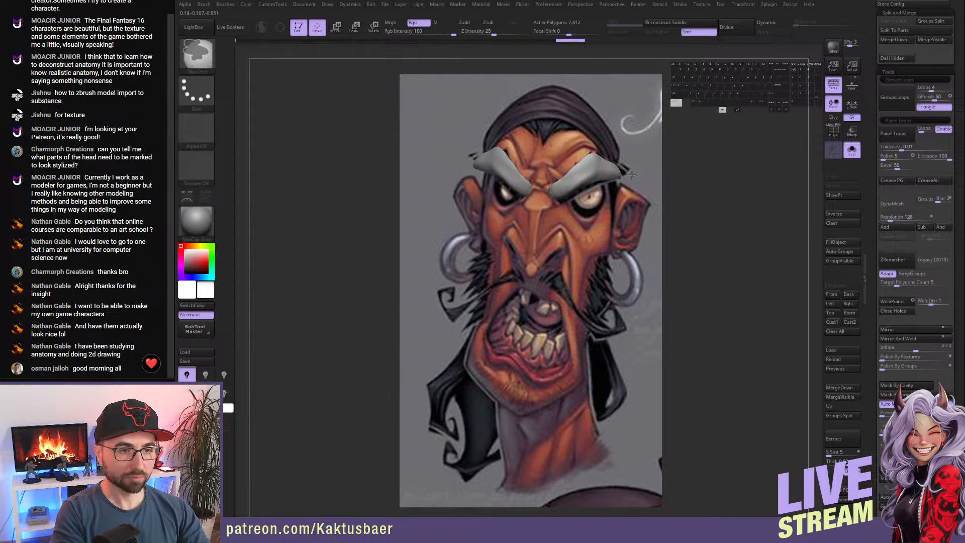
left_click(212, 90)
left_click(318, 101)
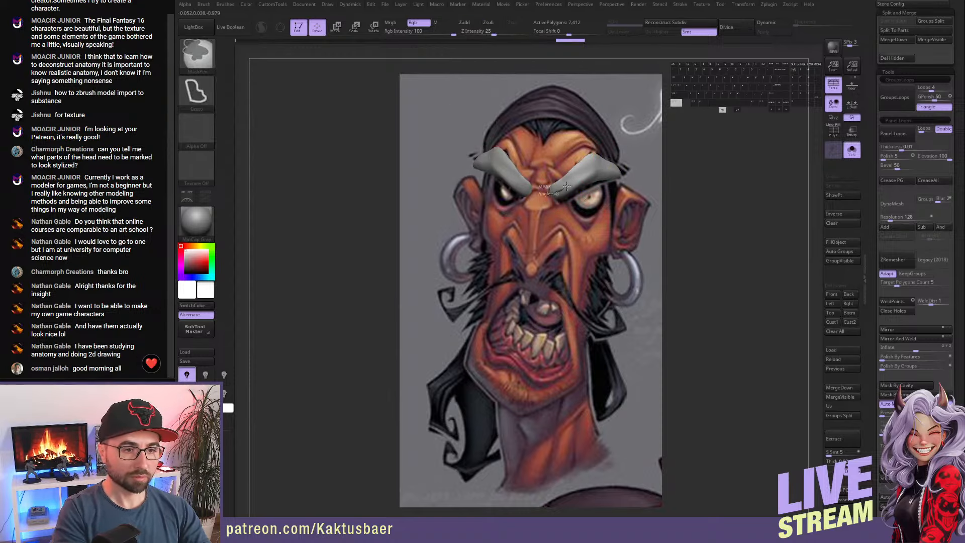
mouse_move(597, 171)
left_mouse_down("ctrl")
mouse_move(614, 138)
mouse_move(543, 190)
left_mouse_up("ctrl")
left_click(569, 177, "ctrl")
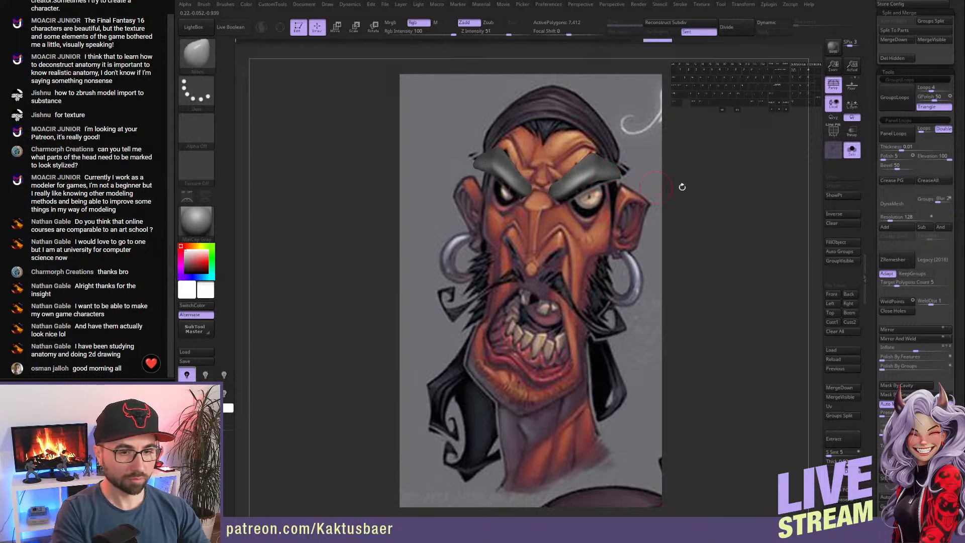
left_click(834, 214)
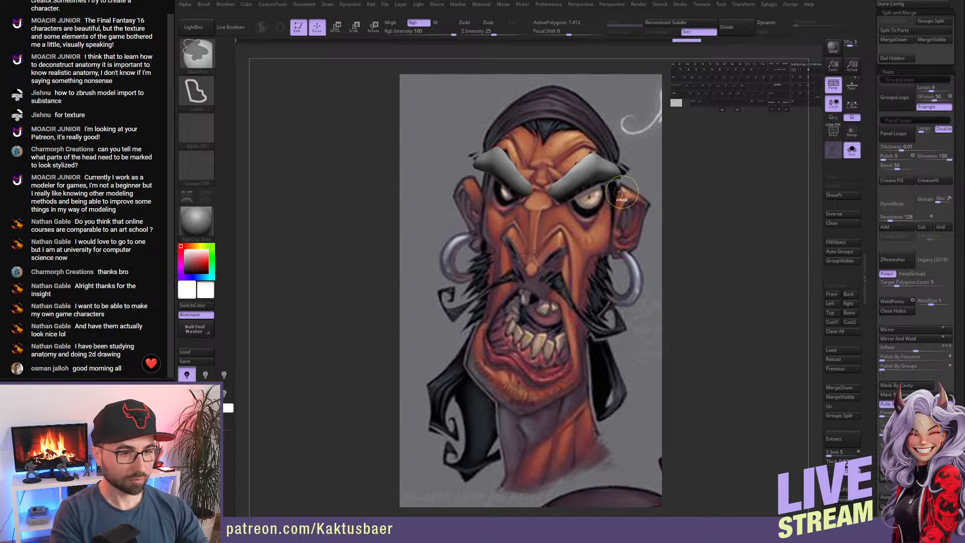
left_click(835, 214)
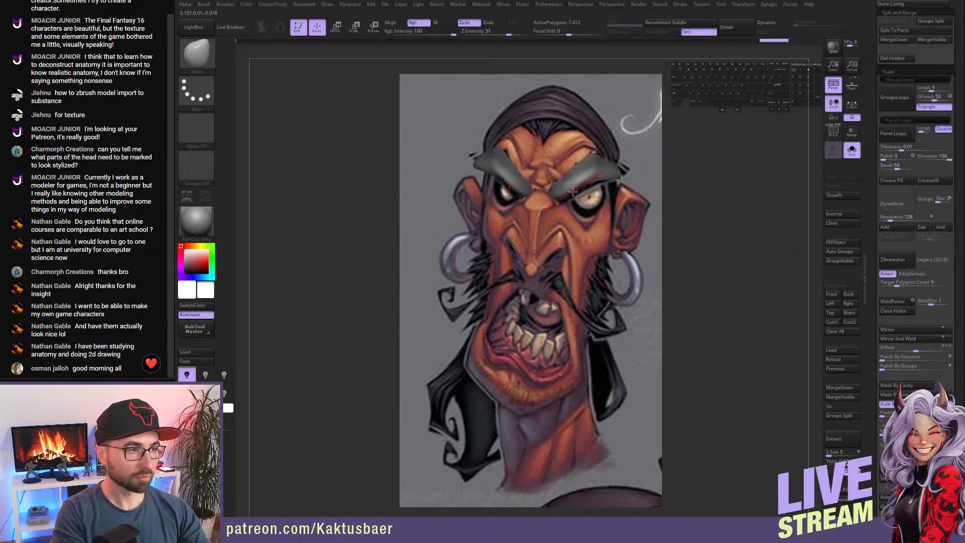
- Pull the eyebrows' lower edge down with the Move brush and compare their shape with the reference art
left_click_drag(572, 192, 600, 182)
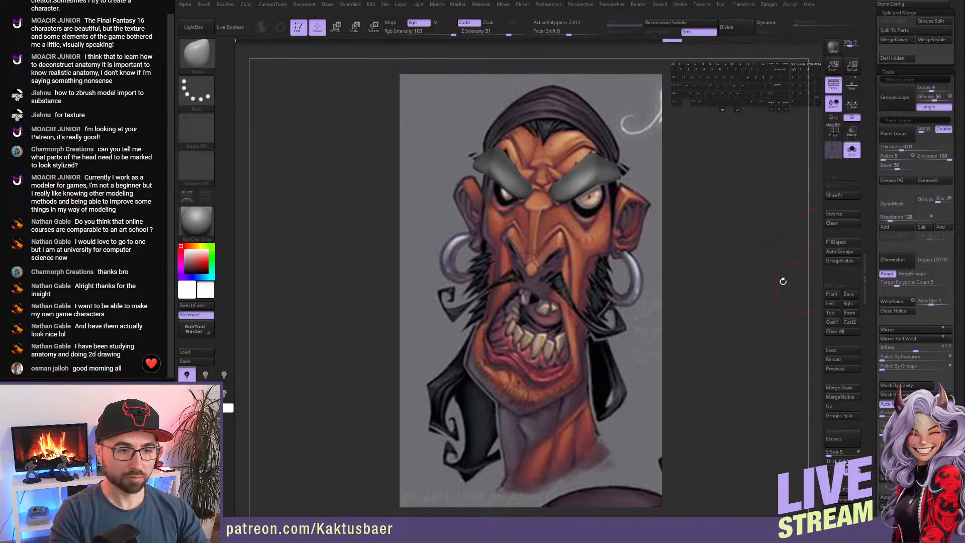
key("shift+z")
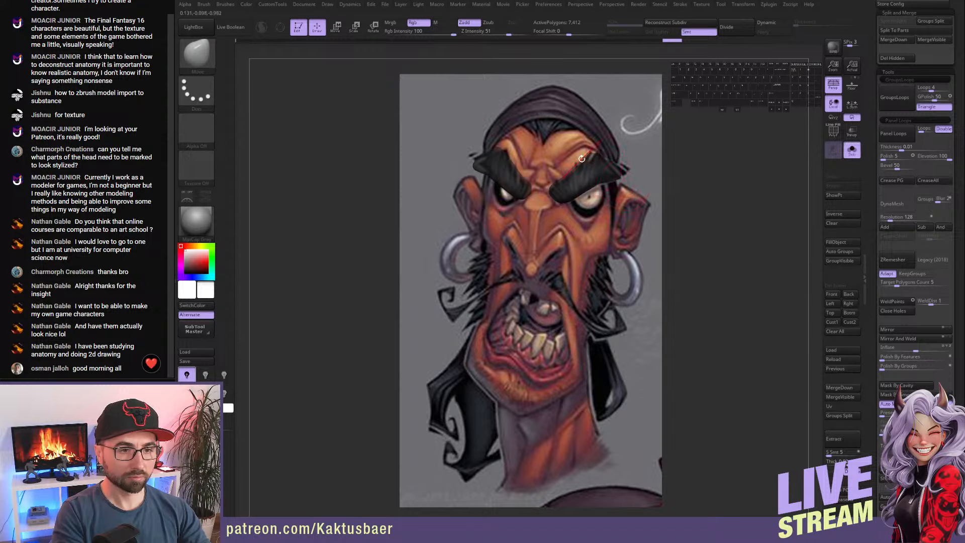
key("shift+z")
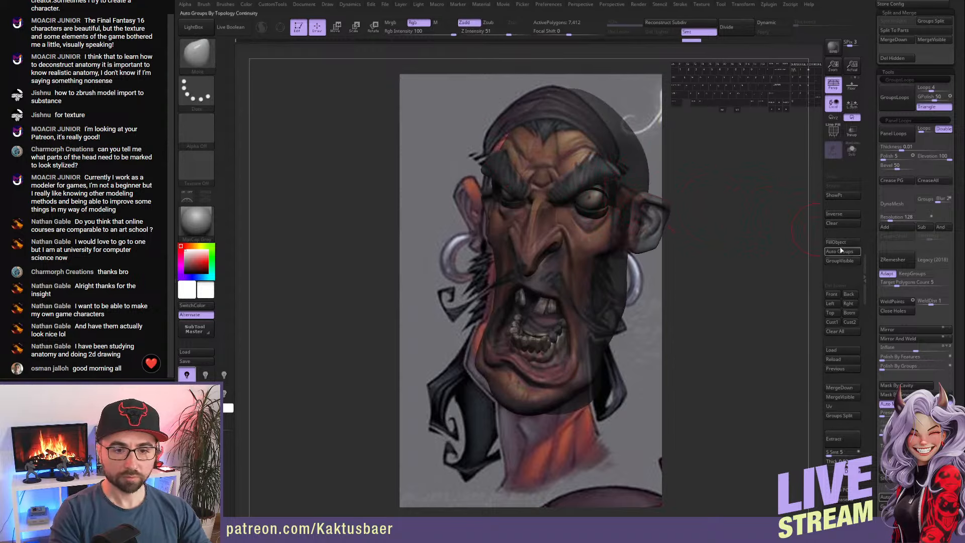
left_click(832, 294)
key("shift+z")
- Flatten the front surface of the eyebrows with the hPolish brush and set the head beside the reference for comparison
mouse_move(648, 203)
right_mouse_down()
mouse_move(548, 198)
mouse_move(589, 185)
mouse_move(543, 230)
mouse_move(589, 199)
mouse_move(589, 218)
right_mouse_up()
key("b")
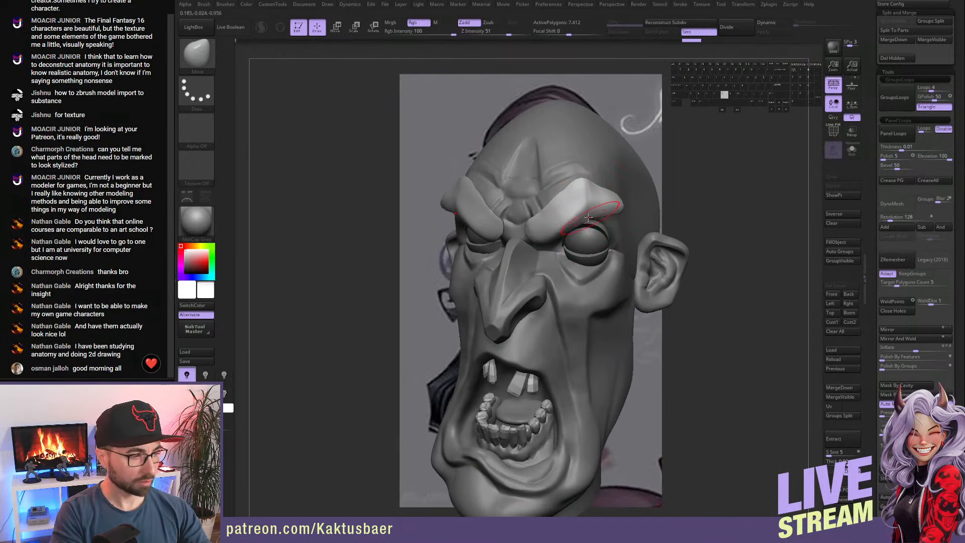
left_click(609, 304)
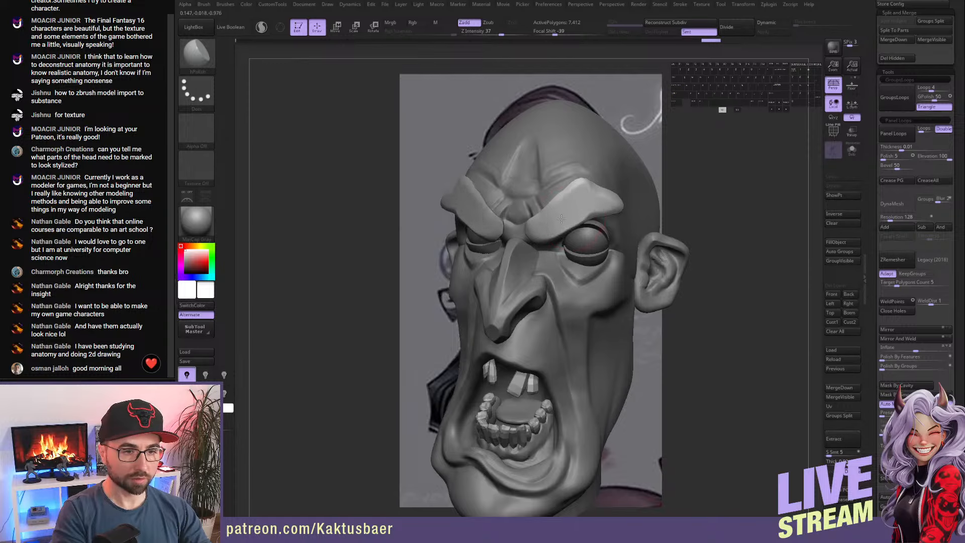
left_click_drag(602, 206, 553, 214)
mouse_move(553, 214)
right_mouse_down("alt")
mouse_move(632, 268)
mouse_move(688, 274)
right_mouse_up("alt")
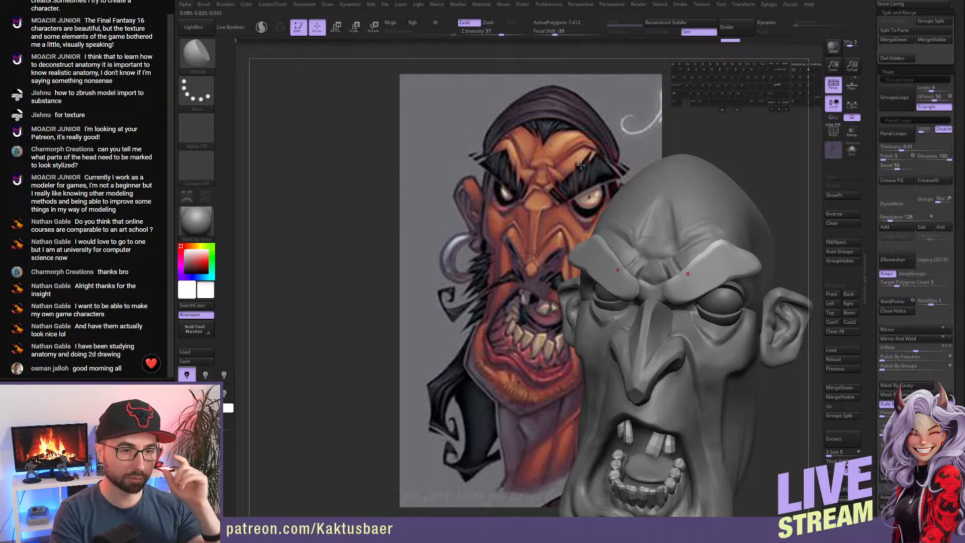
- Flatten the outer ends of the eyebrows with the hPolish brush and smooth their surface
right_click_drag(669, 247, 635, 289, "alt")
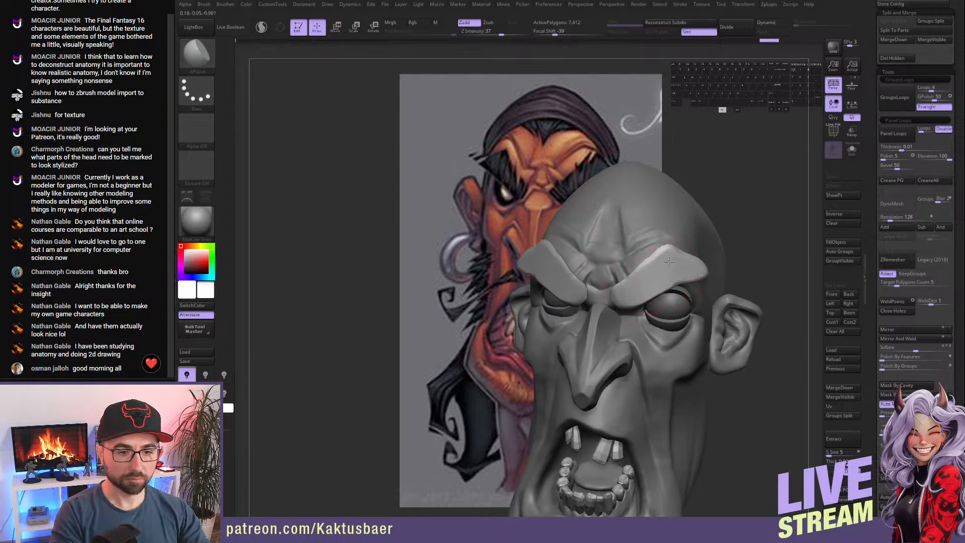
right_click_drag(709, 266, 667, 264)
left_click_drag(705, 270, 689, 276)
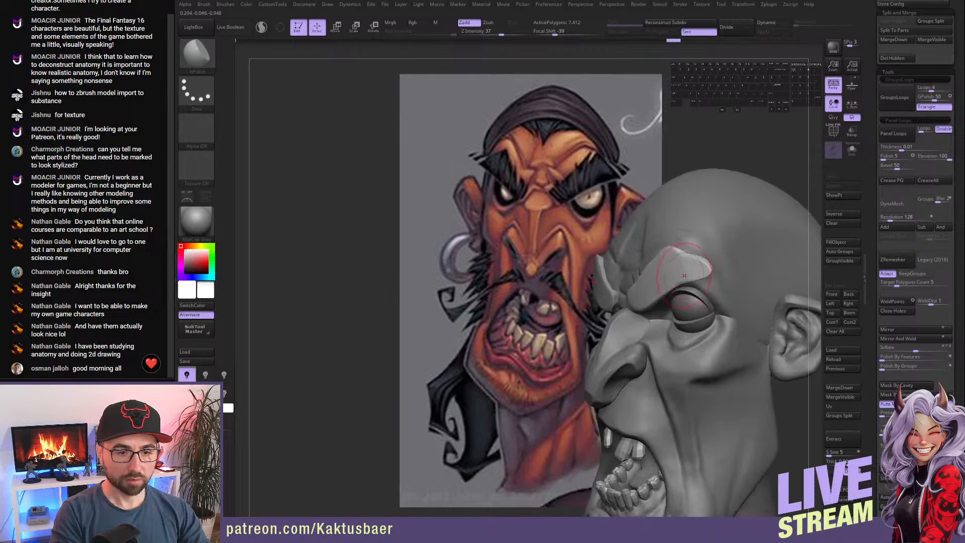
mouse_move(686, 276)
right_mouse_down()
mouse_move(659, 276)
mouse_move(703, 271)
right_mouse_up()
left_click_drag(702, 270, 654, 295, "shift")
right_click_drag(640, 273, 669, 271)
left_click_drag(661, 270, 698, 271, "shift")
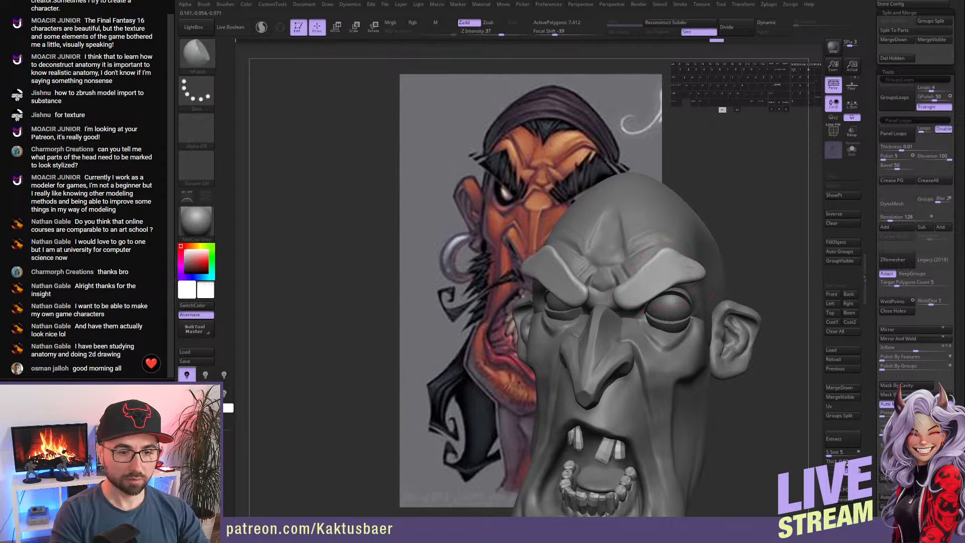
right_click_drag(689, 267, 649, 274)
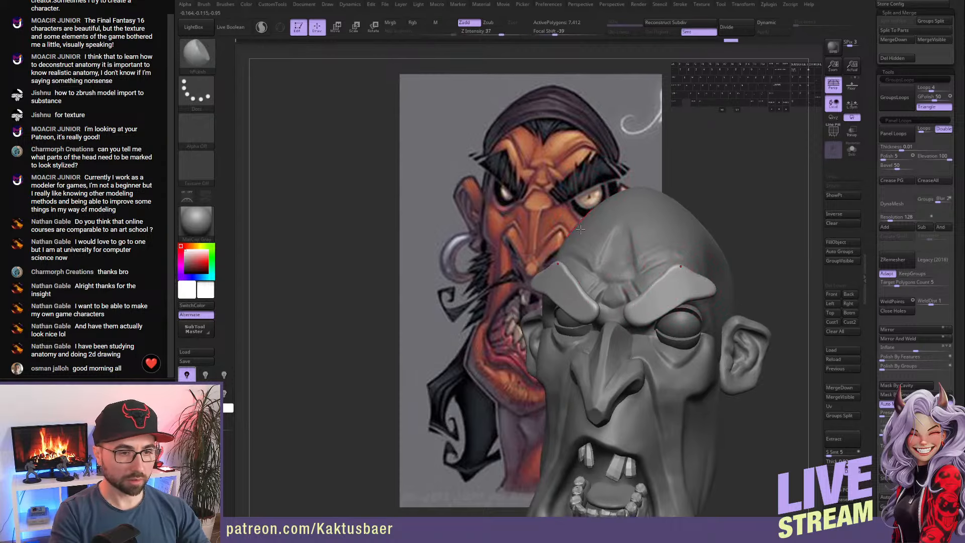
- Adjust the outer tips of the eyebrows with the Move brush, checking them from front and three-quarter views
key("b")
key("m")
key("v")
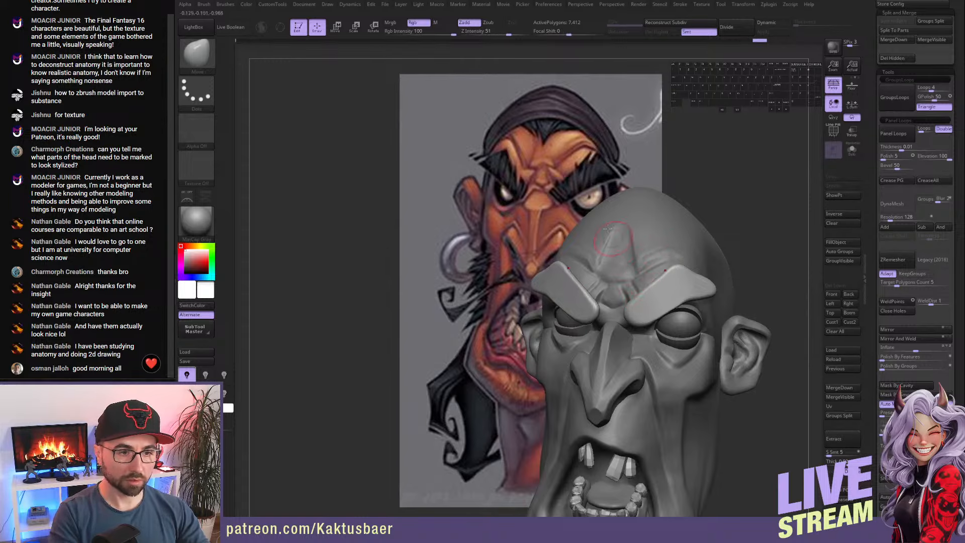
mouse_move(641, 324)
right_mouse_down()
mouse_move(656, 323)
mouse_move(639, 326)
right_mouse_up()
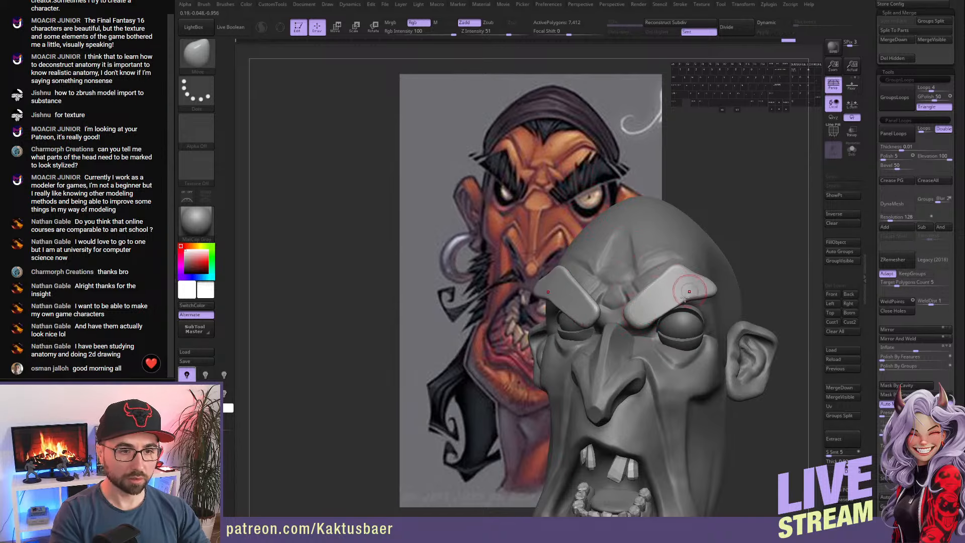
right_click_drag(677, 295, 703, 298)
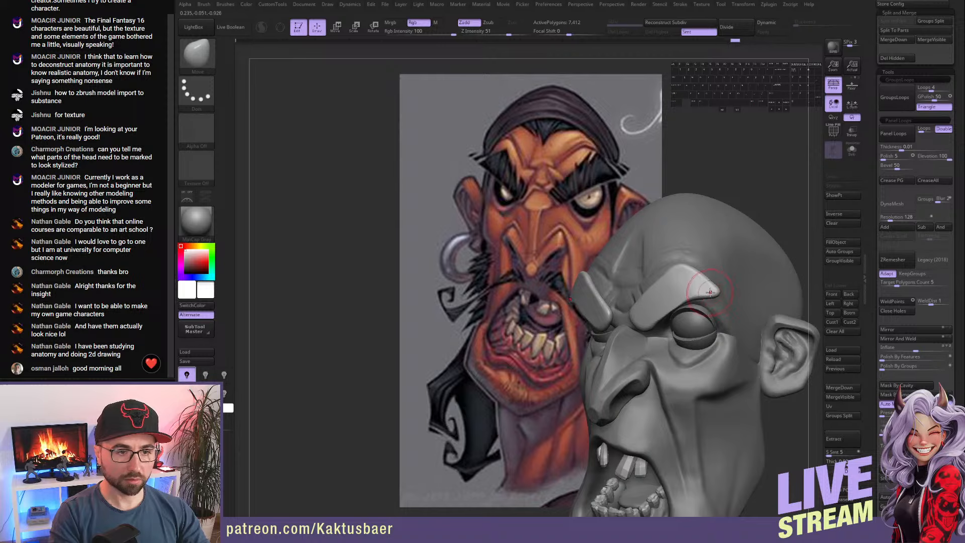
left_click_drag(696, 296, 695, 292)
mouse_move(695, 292)
right_mouse_down()
mouse_move(710, 293)
mouse_move(678, 261)
mouse_move(633, 344)
right_mouse_up()
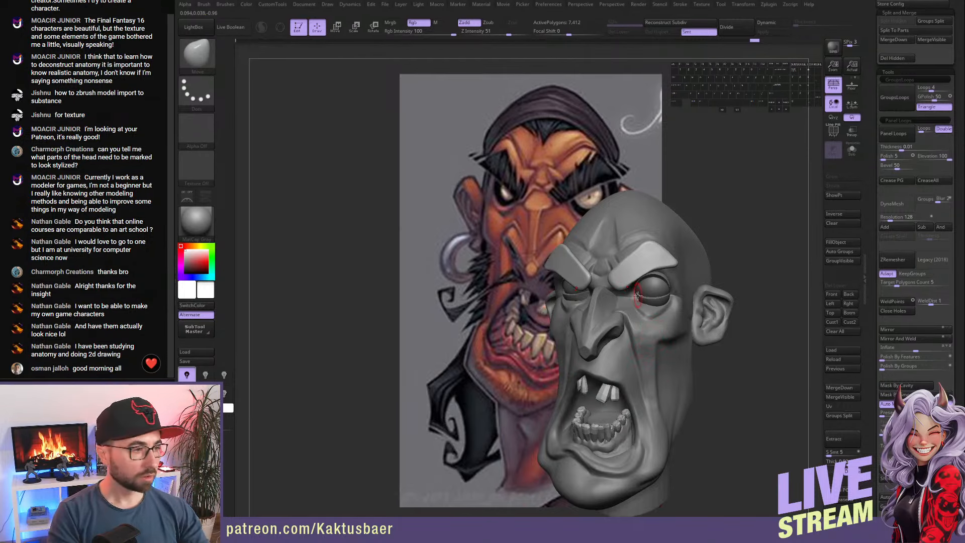
- Append a Ring3D mesh as a new subtool for the earring
mouse_move(654, 280)
right_mouse_down()
mouse_move(661, 288)
mouse_move(682, 279)
mouse_move(673, 302)
right_mouse_up()
mouse_move(673, 301)
right_mouse_down("alt")
mouse_move(648, 300)
mouse_move(734, 345)
right_mouse_up("alt")
left_click_drag(879, 276, 879, 131)
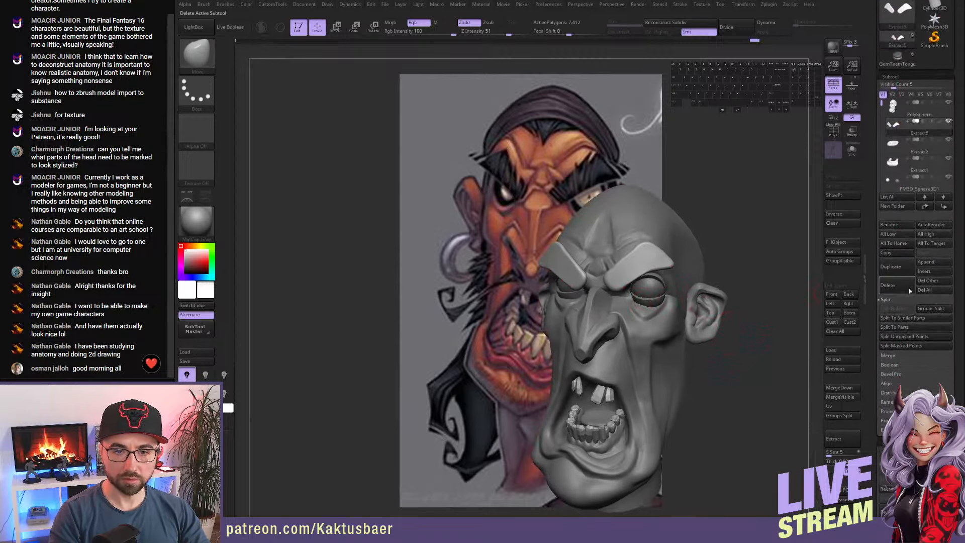
left_click(934, 263)
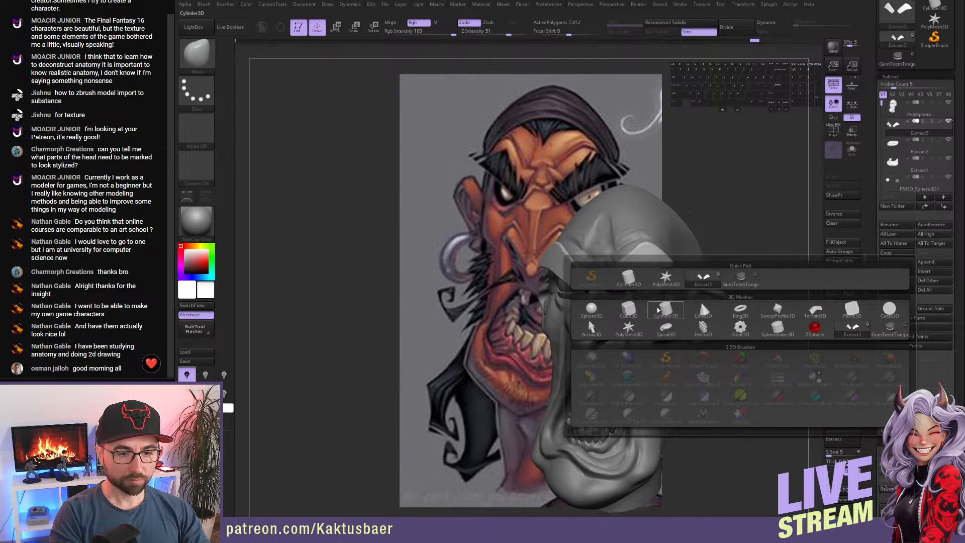
left_click(741, 310)
- Select the ring, scale it down to earring size and move it to the earlobe
right_click_drag(677, 302, 623, 306, "alt")
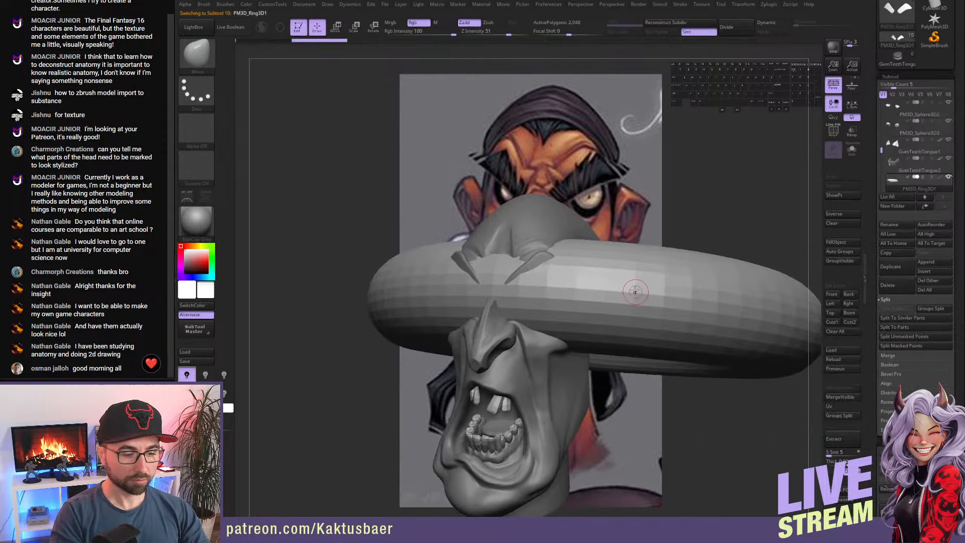
key("e")
mouse_move(606, 280)
left_mouse_down()
mouse_move(692, 287)
mouse_move(650, 284)
mouse_move(645, 298)
mouse_move(690, 298)
mouse_move(662, 338)
left_mouse_up()
key("r")
key("w")
left_click_drag(649, 283, 686, 356)
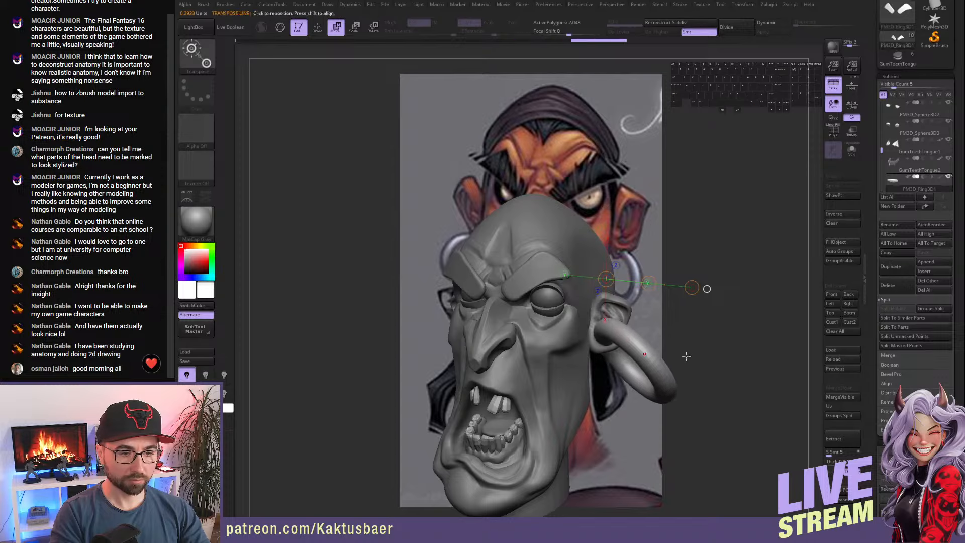
mouse_move(602, 343)
left_mouse_down()
mouse_move(644, 369)
mouse_move(617, 350)
left_mouse_up()
key("e")
key("q")
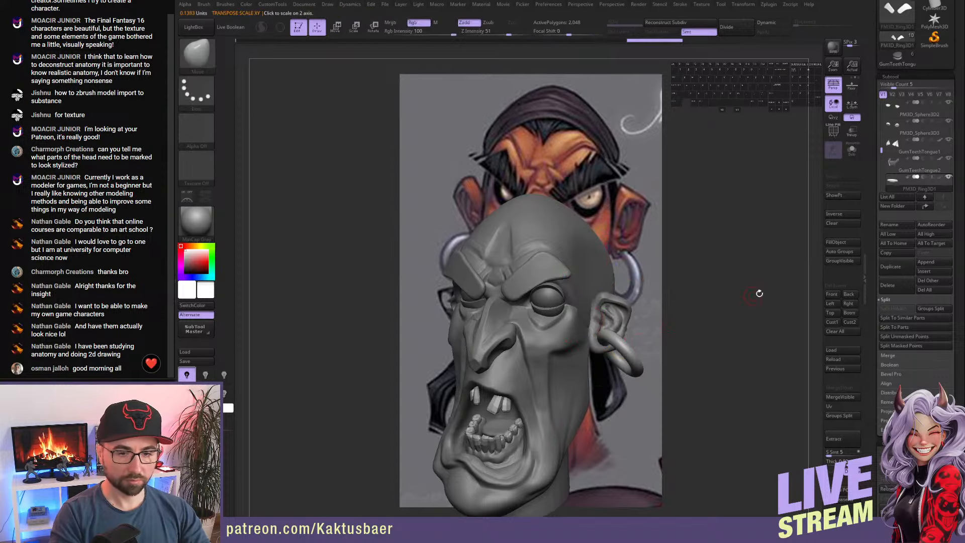
- Rotate the earring upright in front view, then resize and position it so it hangs from the earlobe like the reference
left_click(833, 295)
key("r")
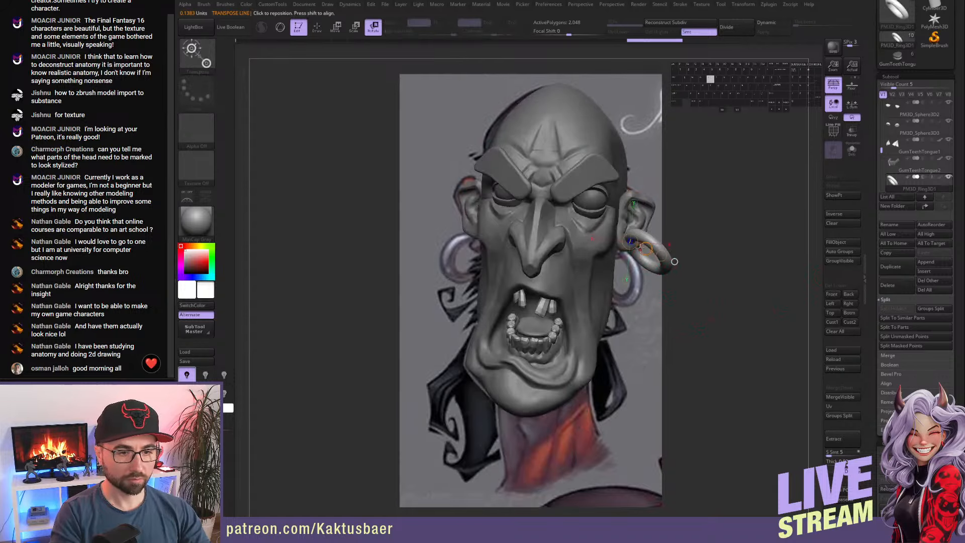
left_click_drag(657, 251, 642, 279)
key("w")
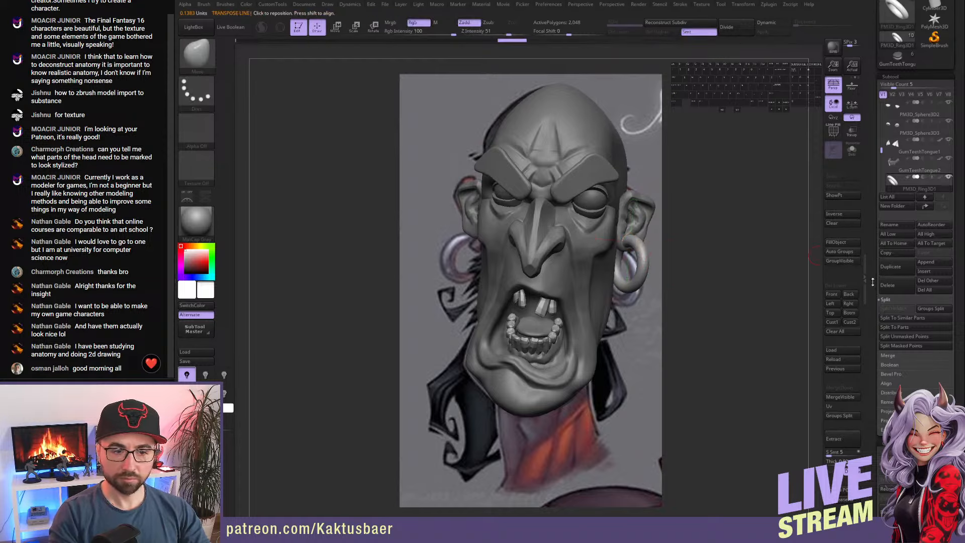
key("e")
mouse_move(629, 233)
left_mouse_down()
mouse_move(677, 194)
mouse_move(631, 248)
left_mouse_up()
mouse_move(639, 285)
left_mouse_down()
mouse_move(629, 292)
mouse_move(627, 274)
left_mouse_up()
key("w")
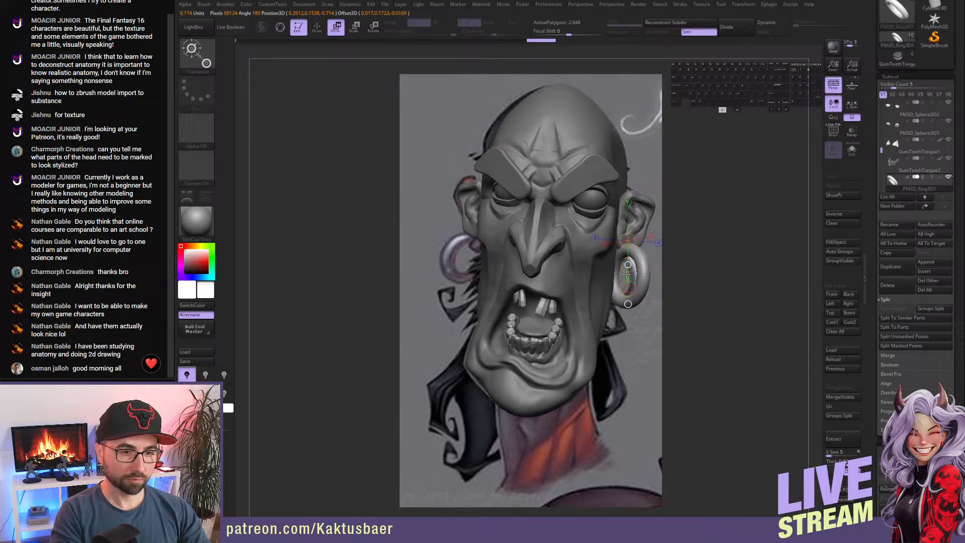
key("q")
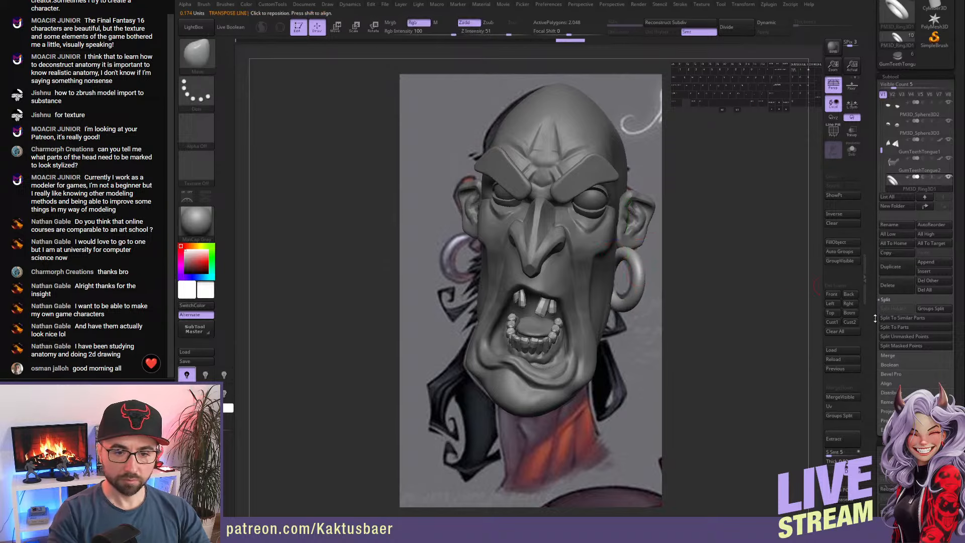
- Isolate the head mesh and mask everything except the ears
left_click_drag(875, 319, 876, 116)
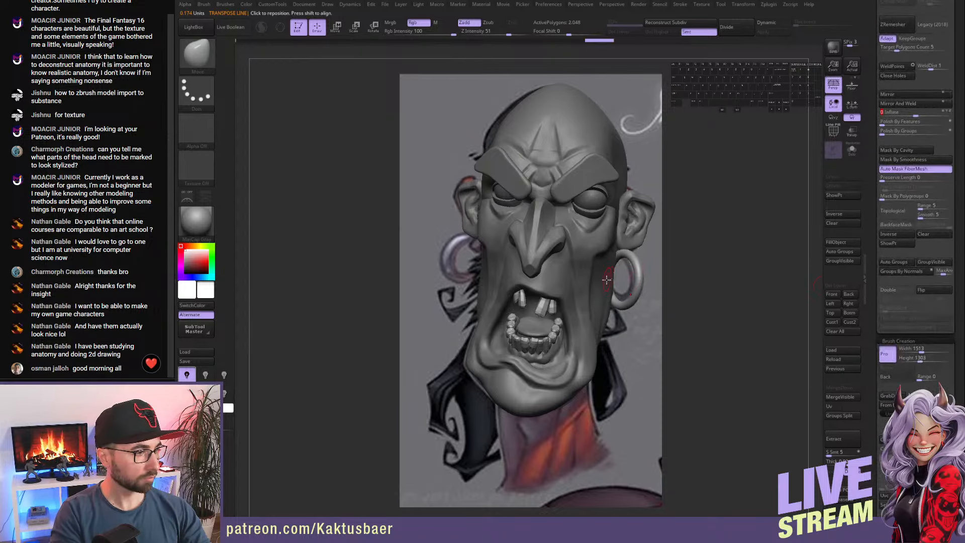
left_click(635, 242, "alt")
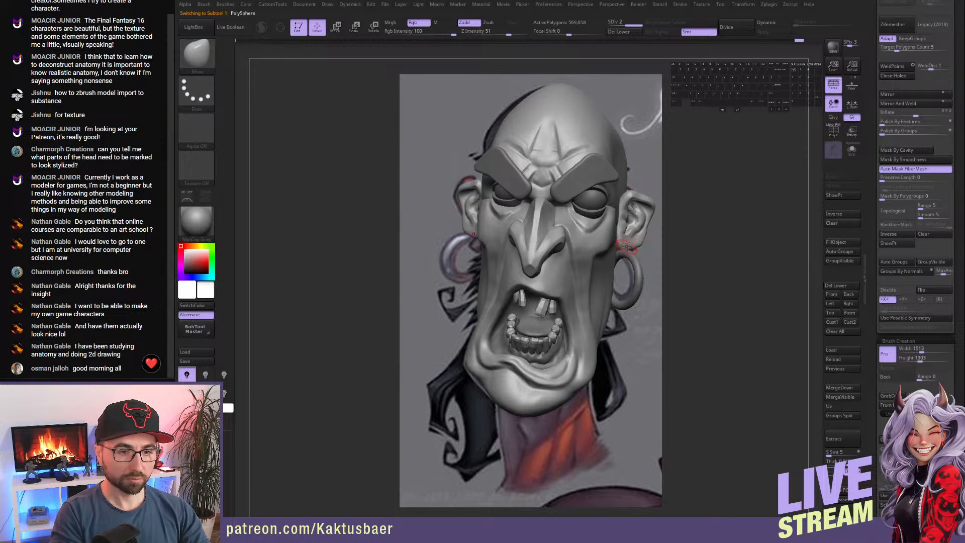
key("alt+s")
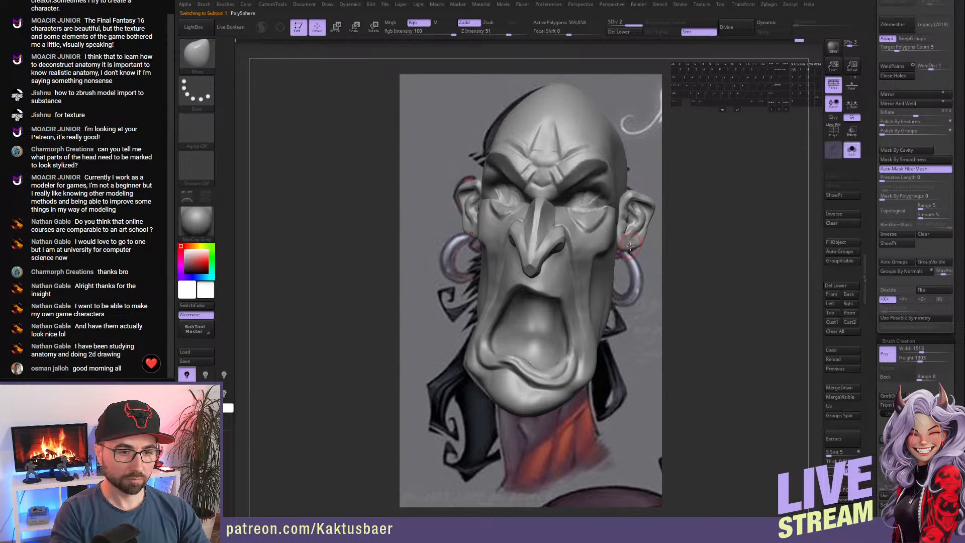
key("w")
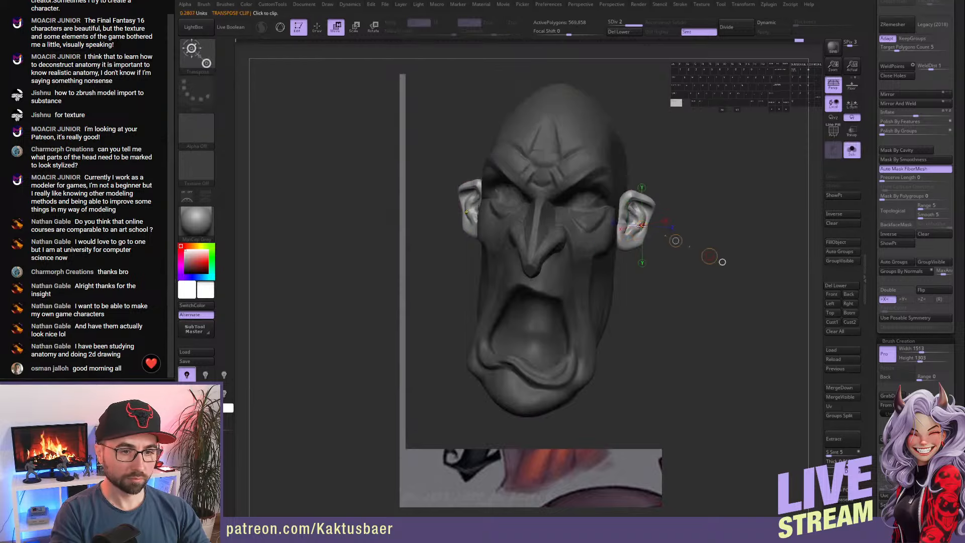
key("q")
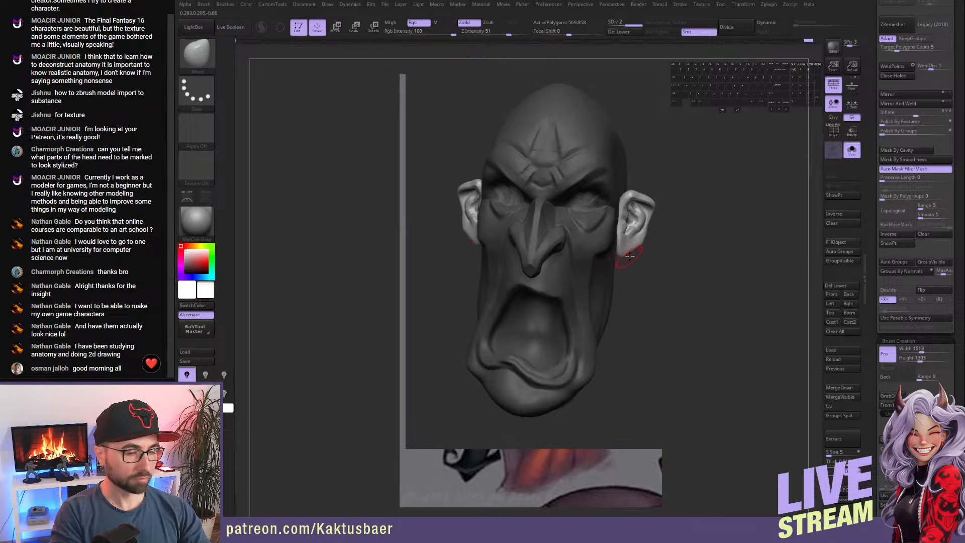
key("alt")
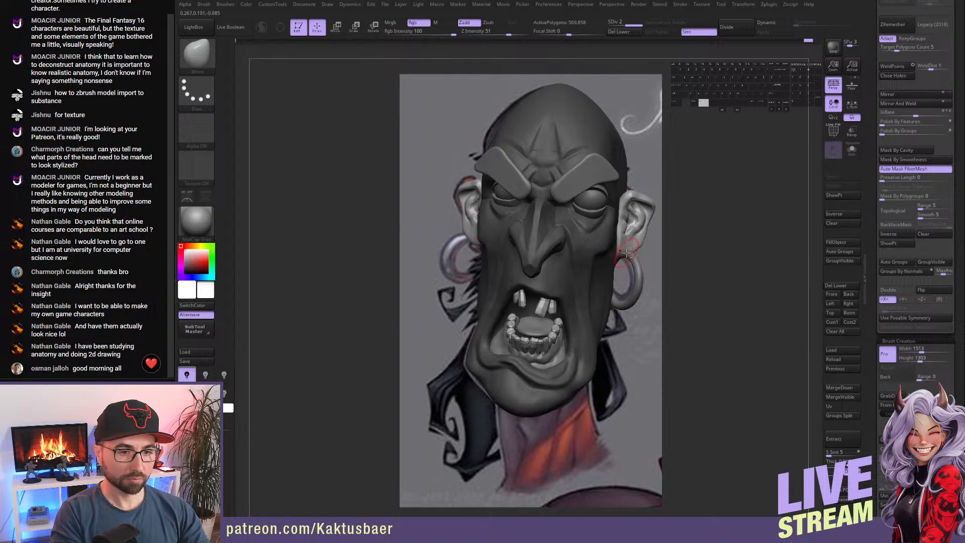
- Sculpt the earlobe's form with the ClayBuildup and DamStandard brushes, working on the isolated head
mouse_move(626, 257)
right_mouse_down("alt")
mouse_move(653, 292)
mouse_move(553, 297)
right_mouse_up("alt")
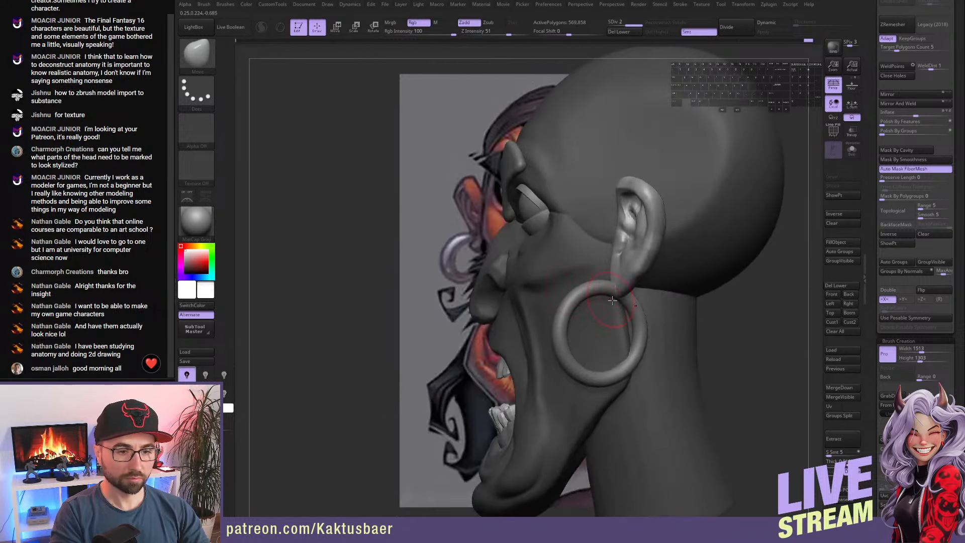
right_click_drag(617, 296, 654, 294)
right_click_drag(624, 264, 618, 287, "alt")
left_click_drag(618, 287, 615, 283, "shift")
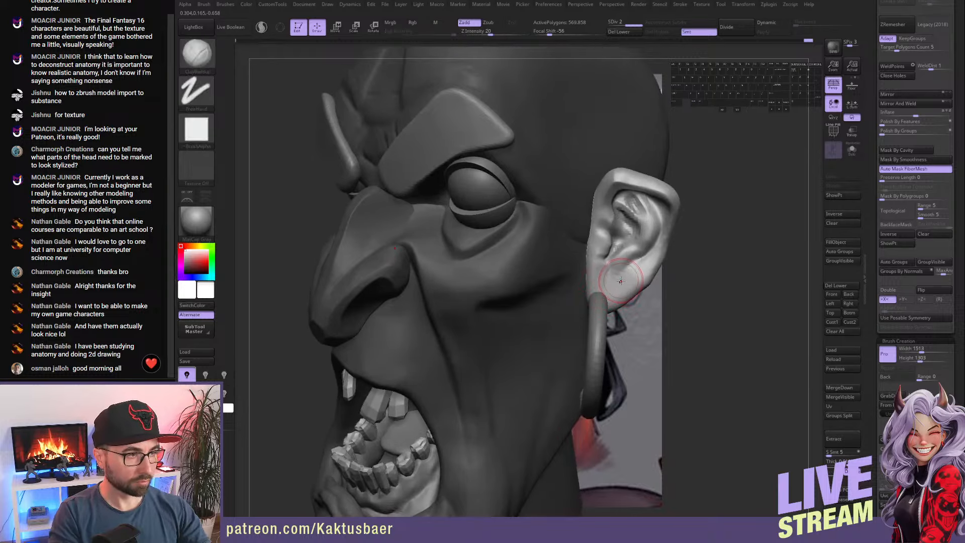
key("4")
key("alt")
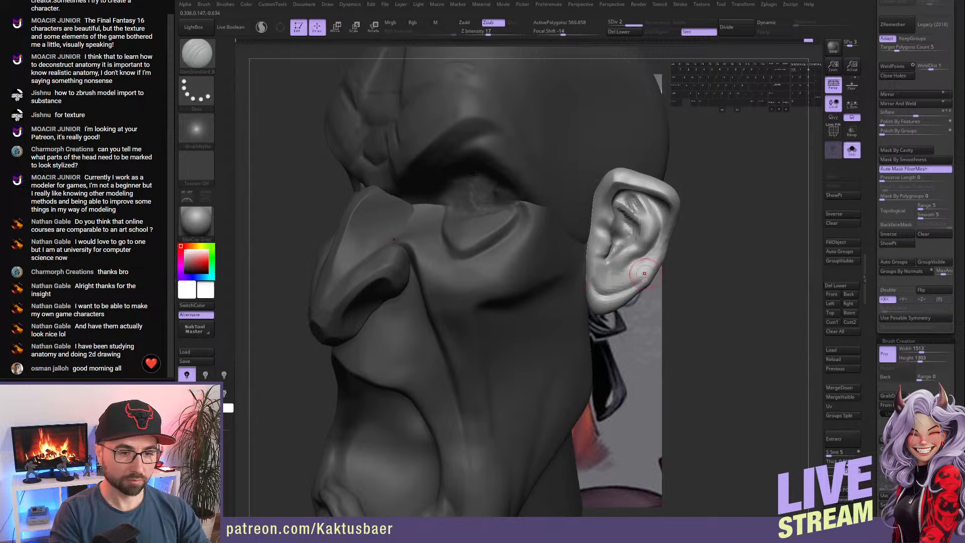
key("3")
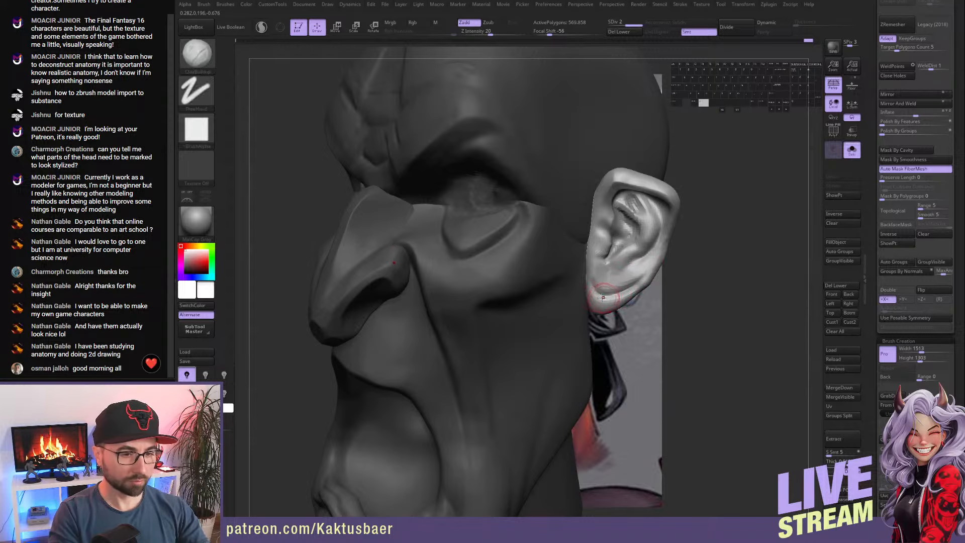
left_click_drag(601, 297, 592, 296, "alt")
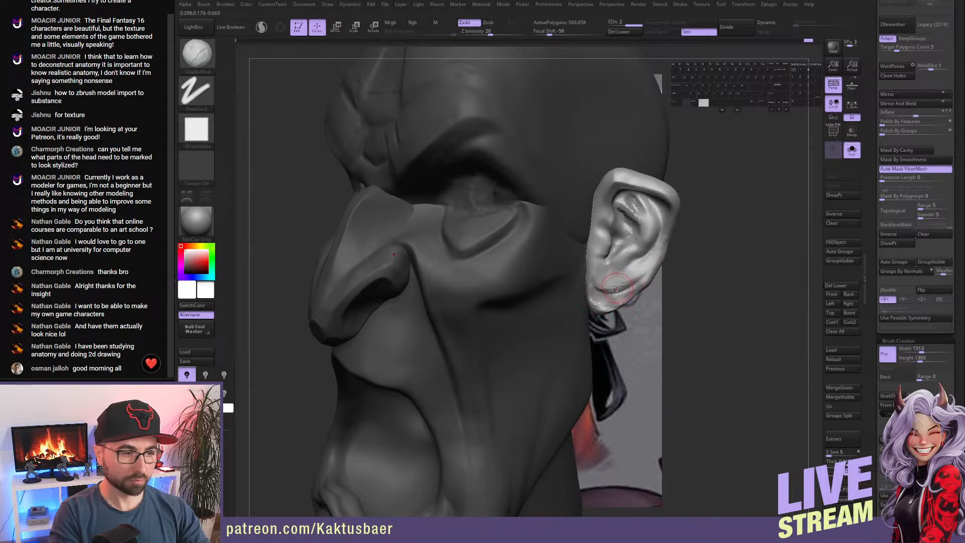
mouse_move(617, 289)
right_mouse_down()
mouse_move(626, 295)
mouse_move(631, 280)
right_mouse_up()
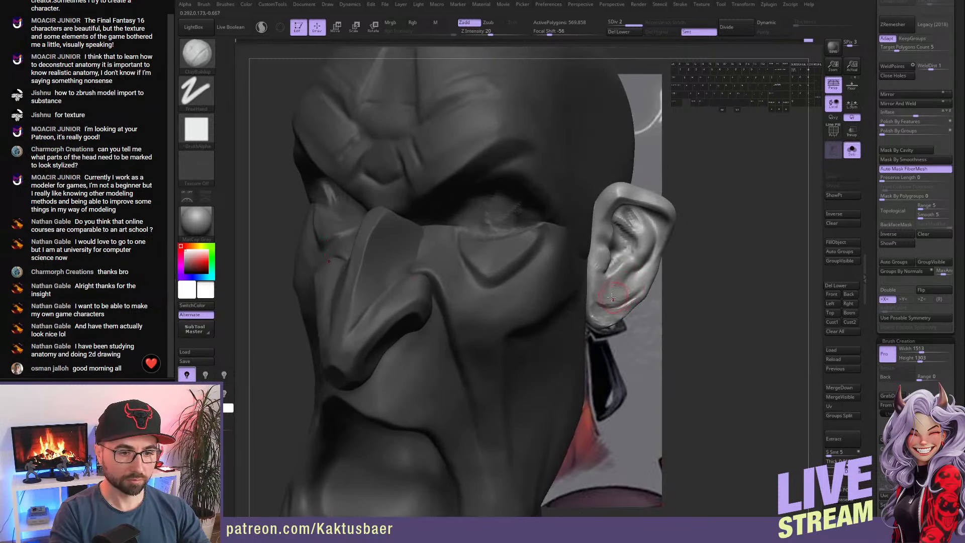
mouse_move(622, 272)
left_mouse_down()
mouse_move(632, 277)
mouse_move(627, 269)
left_mouse_up()
- Reshape the earlobe with the Move brush at varying brush sizes and smooth its lower edge
key("1")
key("s")
key("s")
left_click_drag(627, 272, 626, 271)
key("s")
key("s")
key("s")
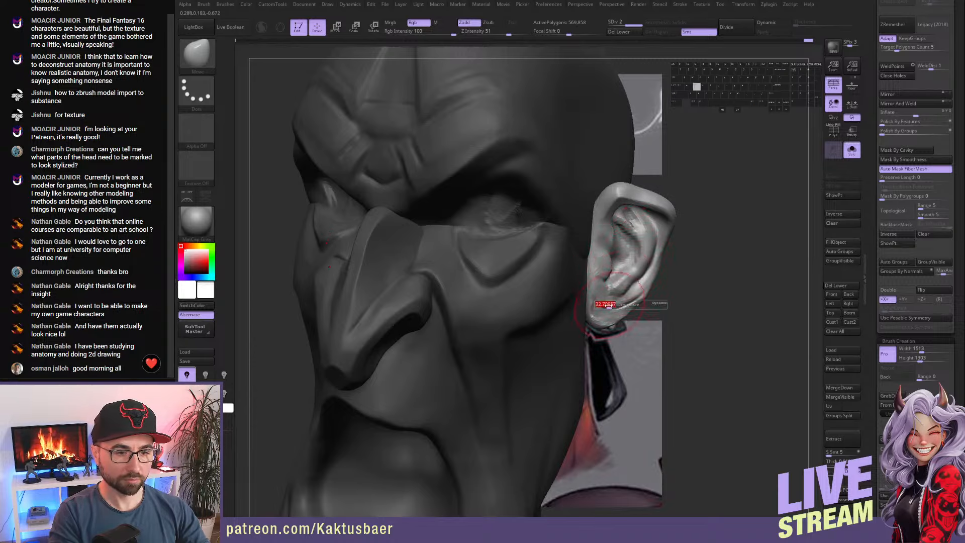
left_click_drag(605, 307, 600, 318, "shift")
key("s")
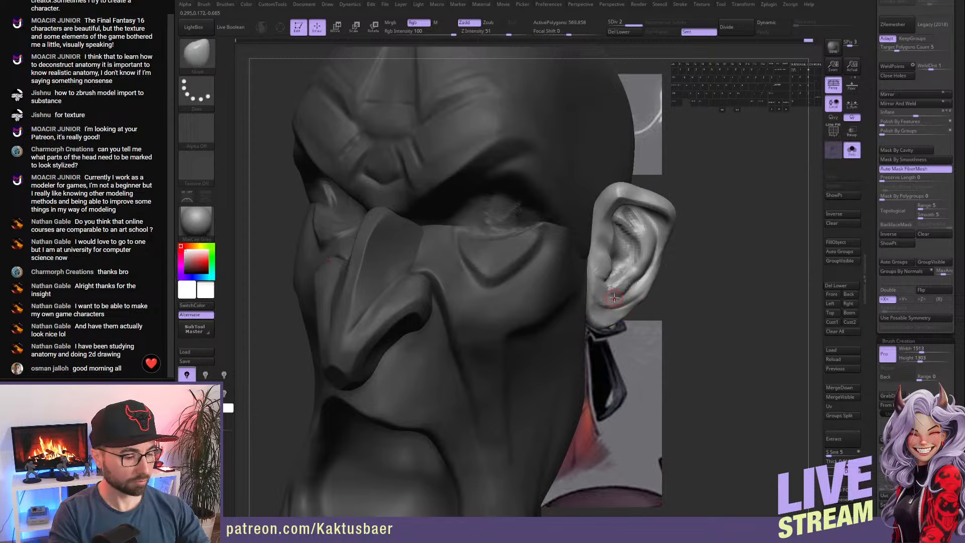
- Refine the fold above the earlobe with the DamStandard and ClayBuildup brushes, then smooth it
key("4")
right_click_drag(622, 308, 601, 300)
key("2")
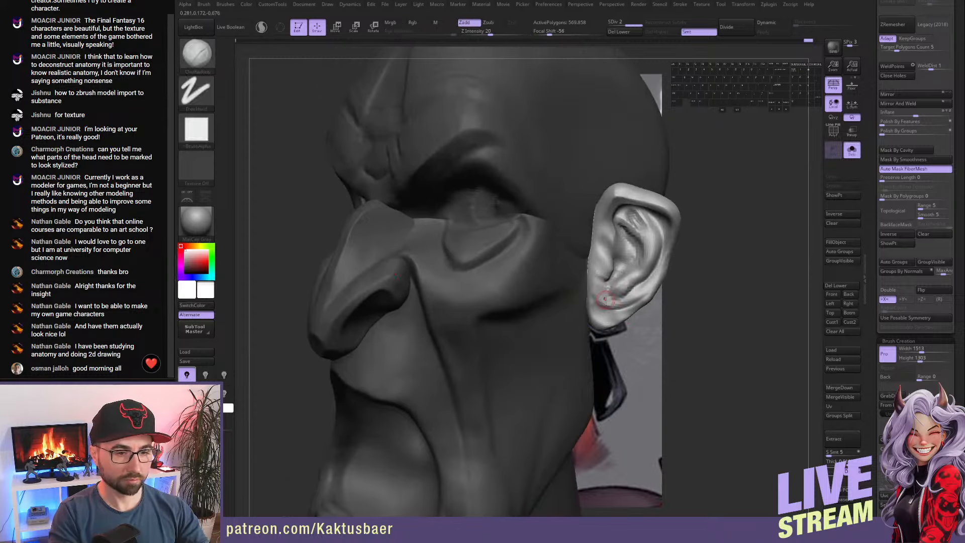
left_click_drag(607, 289, 616, 288)
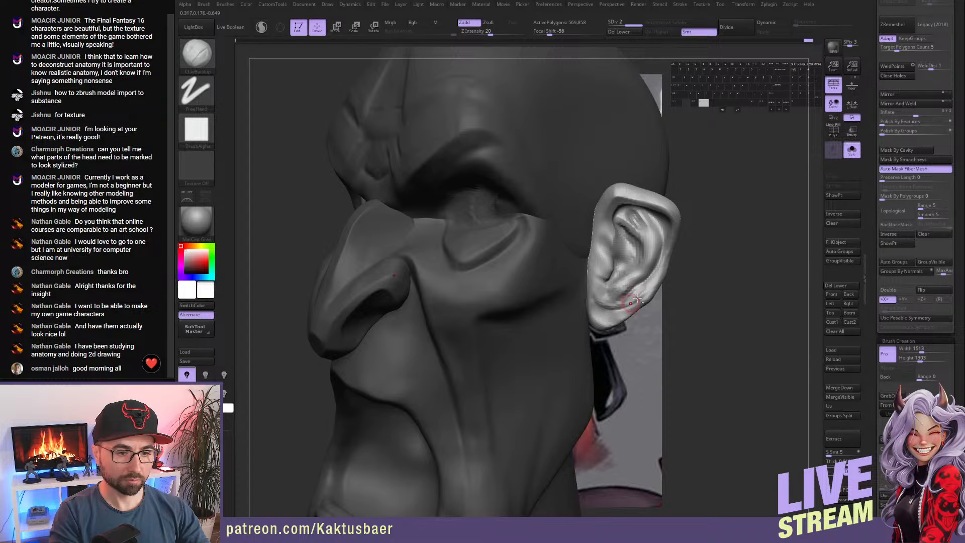
key("shift")
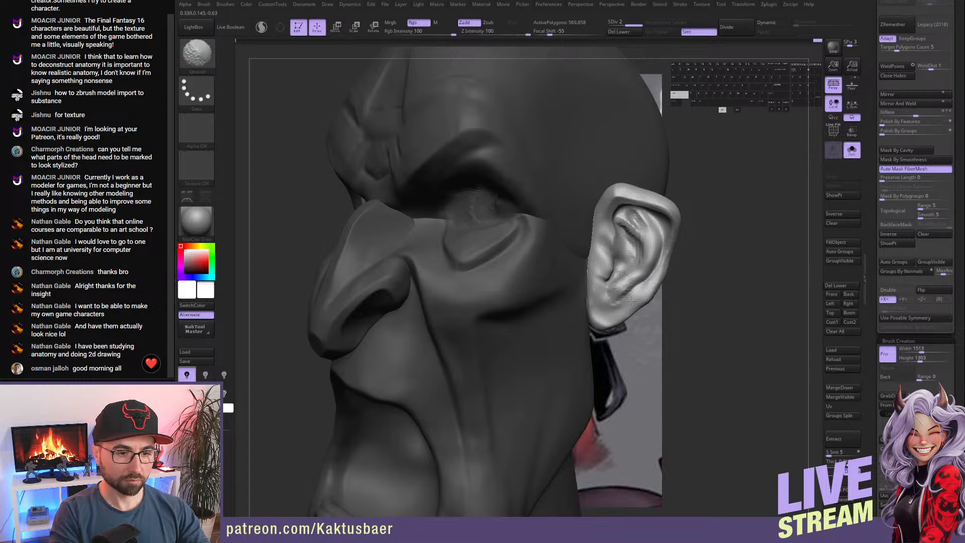
left_click_drag(632, 301, 617, 289, "shift")
- Show all parts of the head again and select the earring mesh
key("alt+s")
mouse_move(604, 280)
right_mouse_down()
mouse_move(621, 306)
mouse_move(630, 295)
right_mouse_up()
left_click(631, 295, "alt")
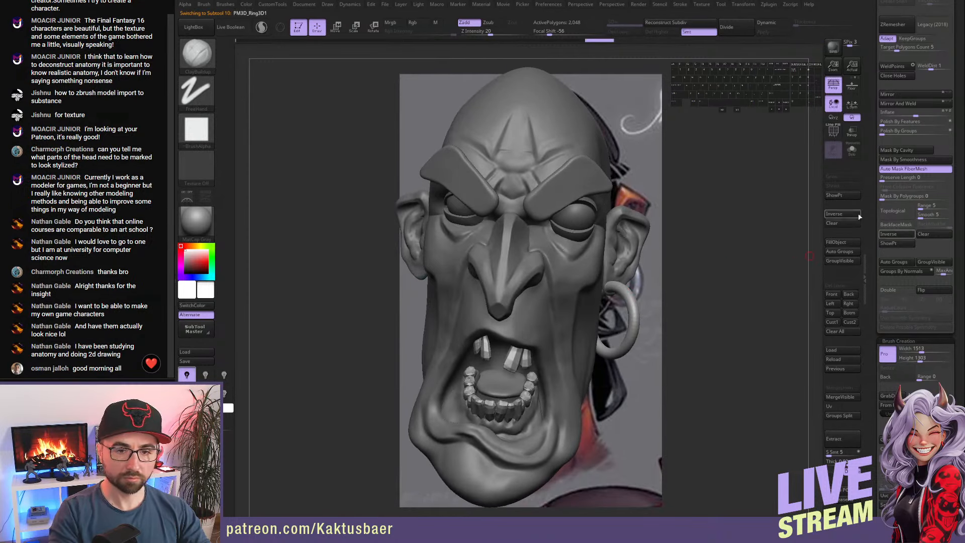
- Mirror and weld the ring earring onto the opposite ear, and rotate the new ring to match the reference art
scroll(903, 221, "up", 3)
left_click(911, 153)
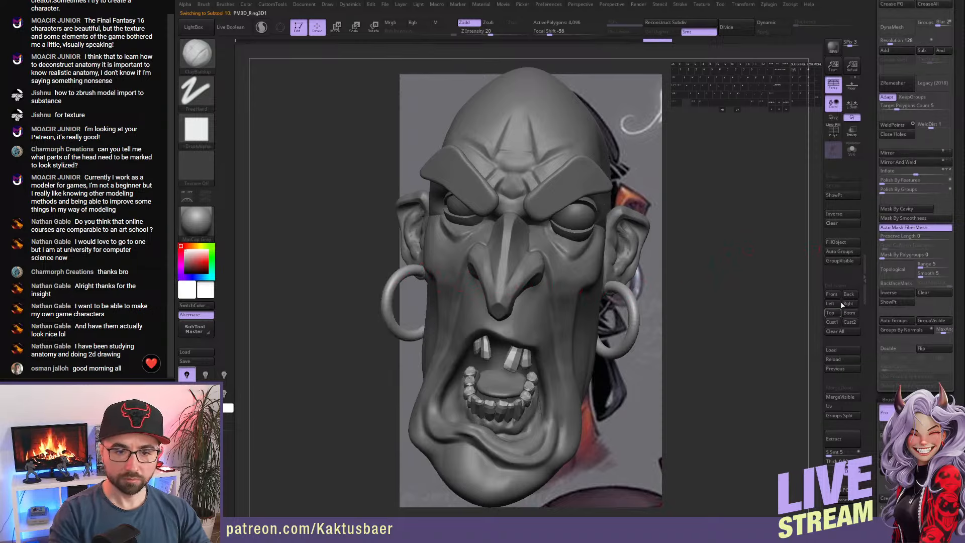
key("r")
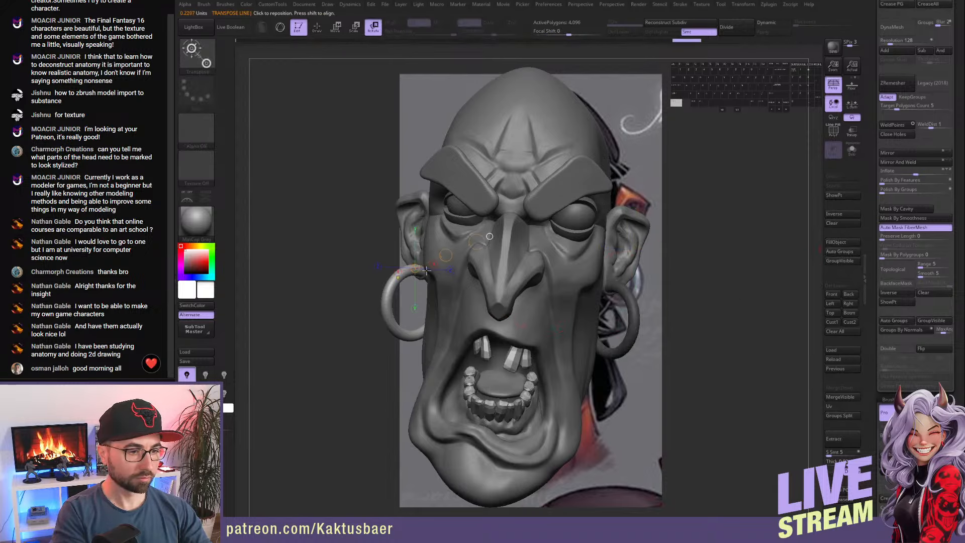
key("q")
left_click(832, 294)
key("r")
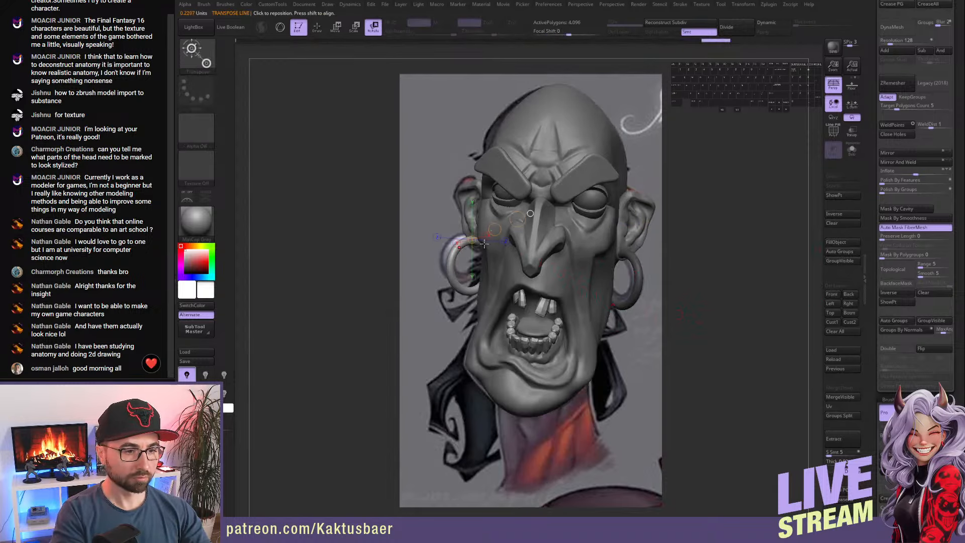
left_click_drag(529, 243, 528, 253)
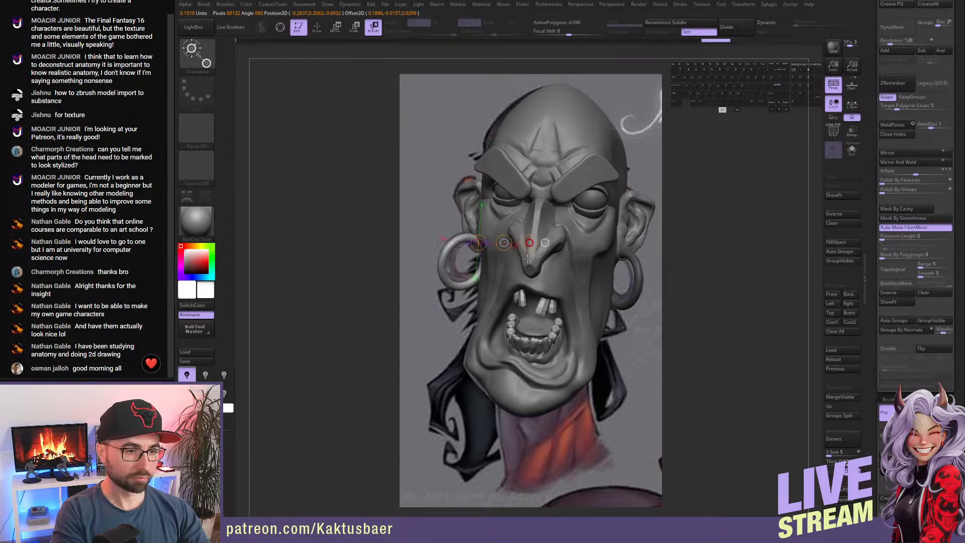
key("q")
left_click_drag(710, 177, 712, 190, "ctrl")
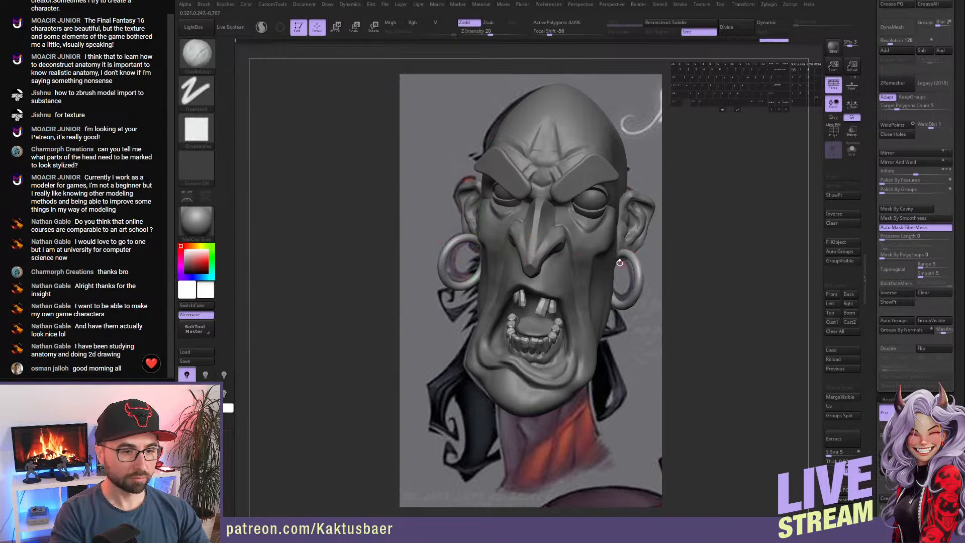
key("ctrl+s")
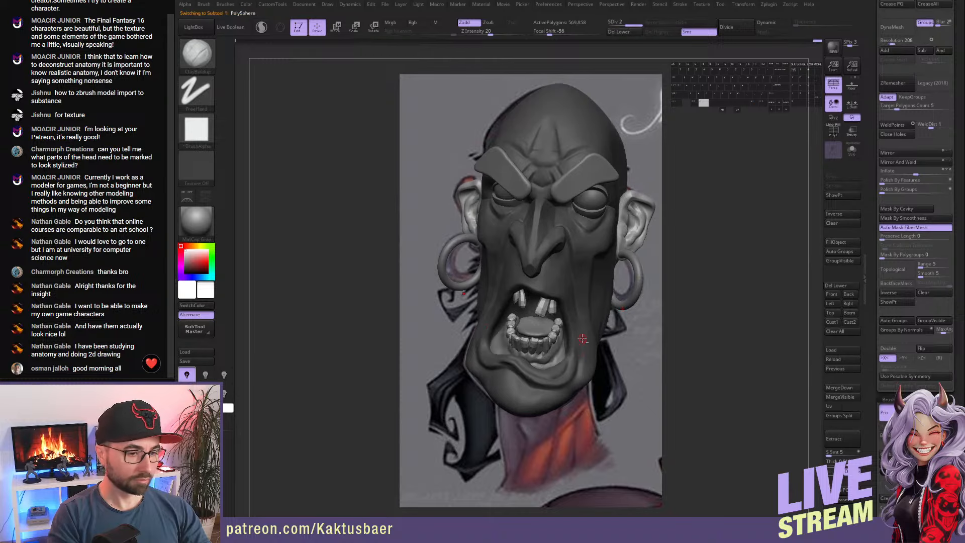
- Select the head, turn off symmetry, set the mask stroke to Dots, and paint a curled half-moustache mask across the upper lip and cheek
left_click(554, 278, "alt")
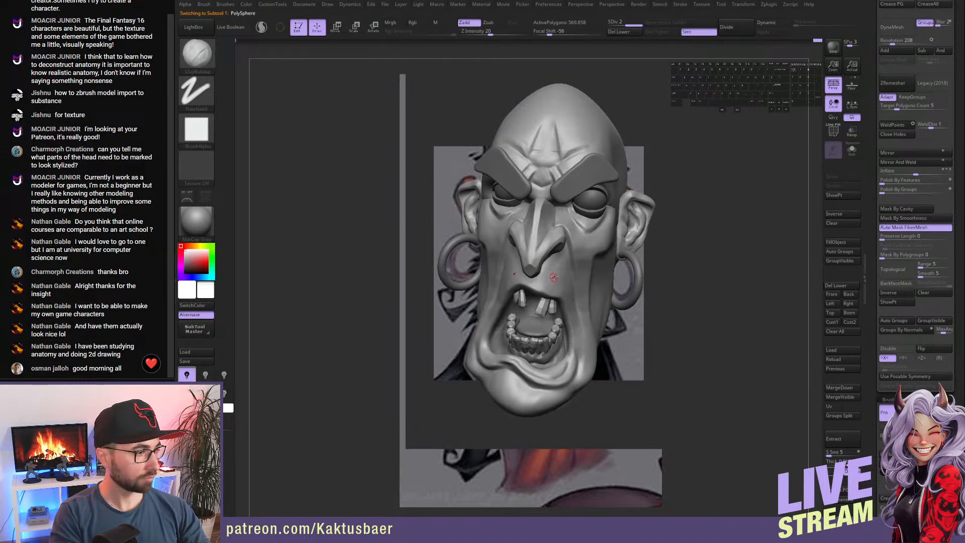
key("x")
key("ctrl")
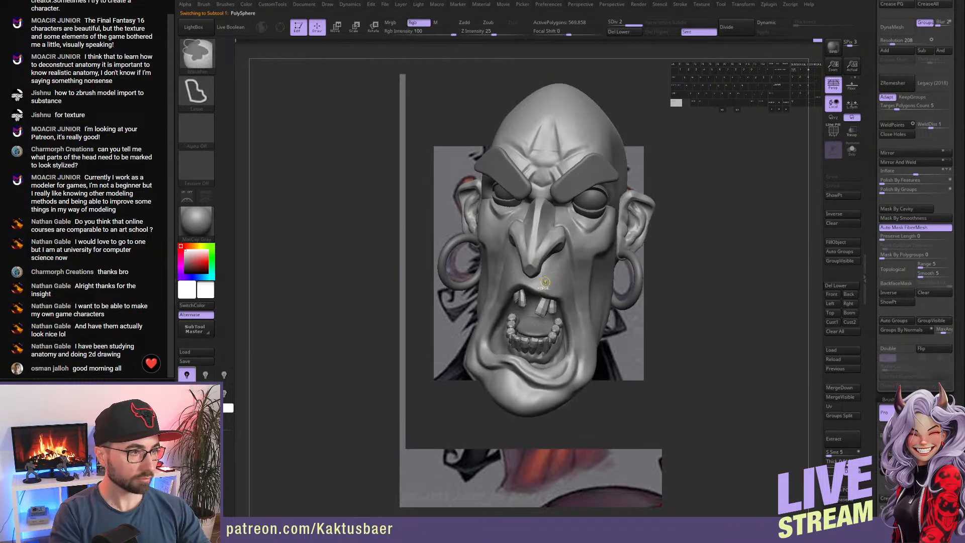
left_click(198, 93, "ctrl")
left_click(244, 103, "ctrl")
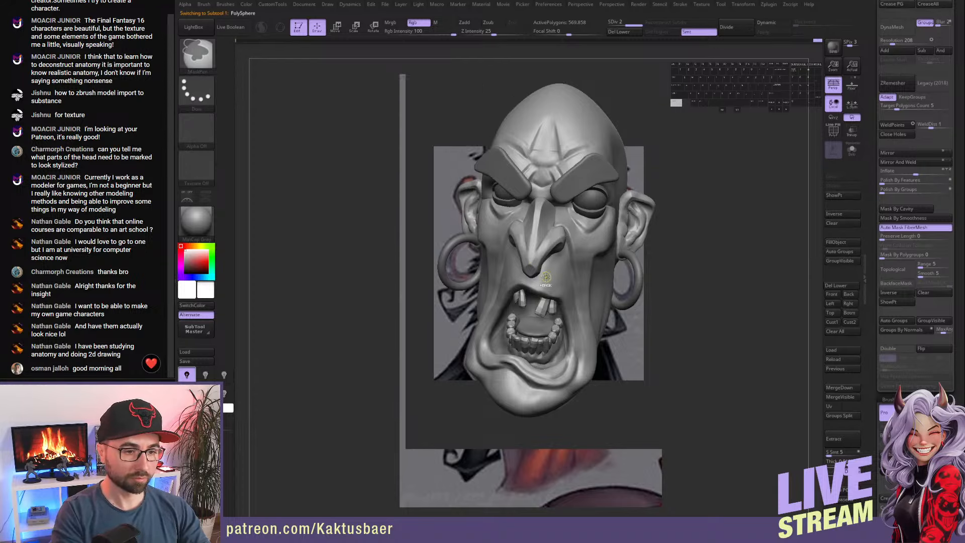
left_click_drag(546, 278, 549, 274, "ctrl")
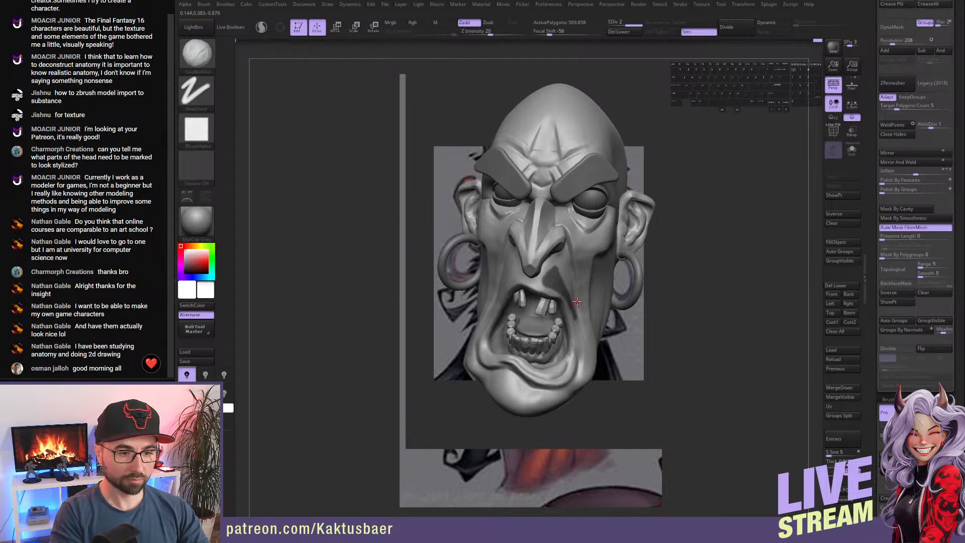
right_click_drag(577, 302, 533, 303)
left_click_drag(574, 310, 580, 319, "ctrl")
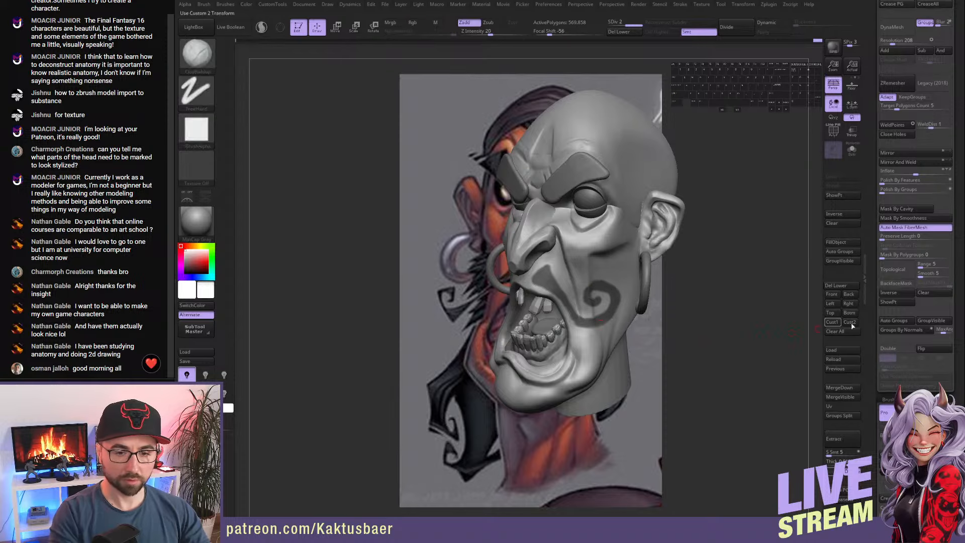
- Extract the masked moustache shape as a separate mesh, select it and clear its mask
left_click(846, 439)
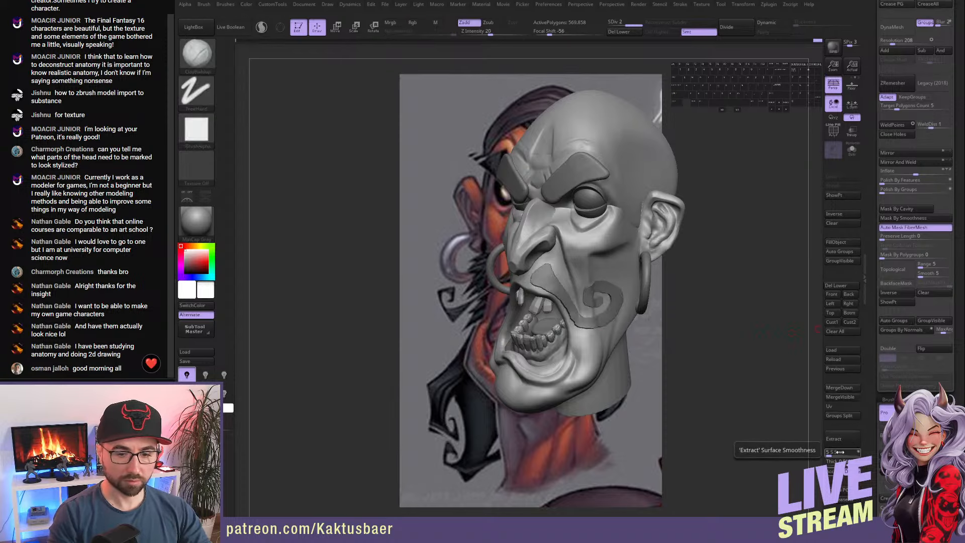
left_click(833, 453)
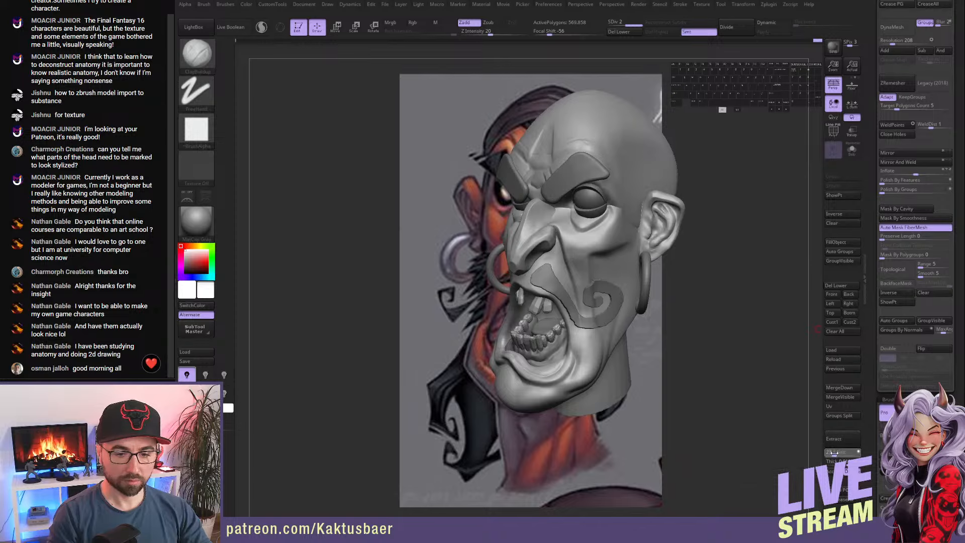
key("Down")
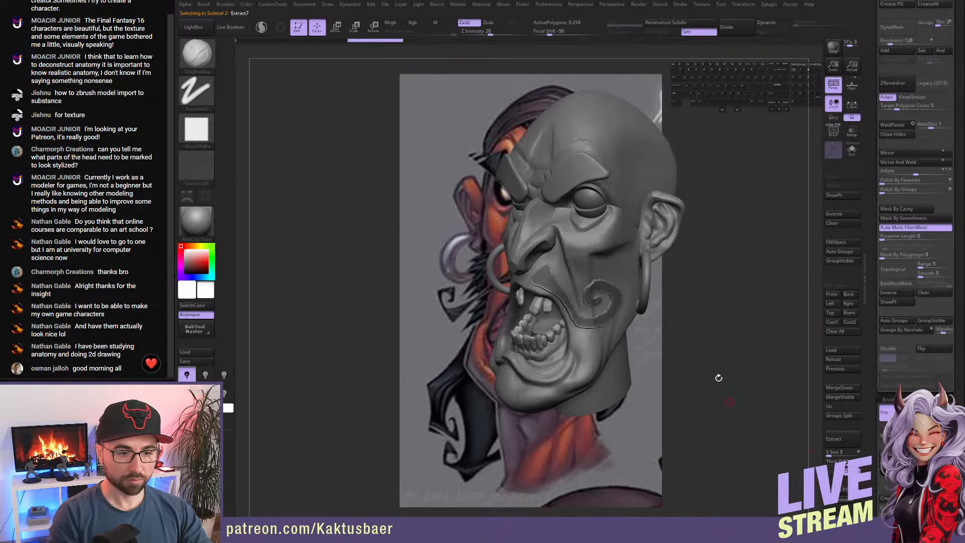
left_click_drag(719, 376, 700, 349, "ctrl")
right_click_drag(659, 319, 696, 302)
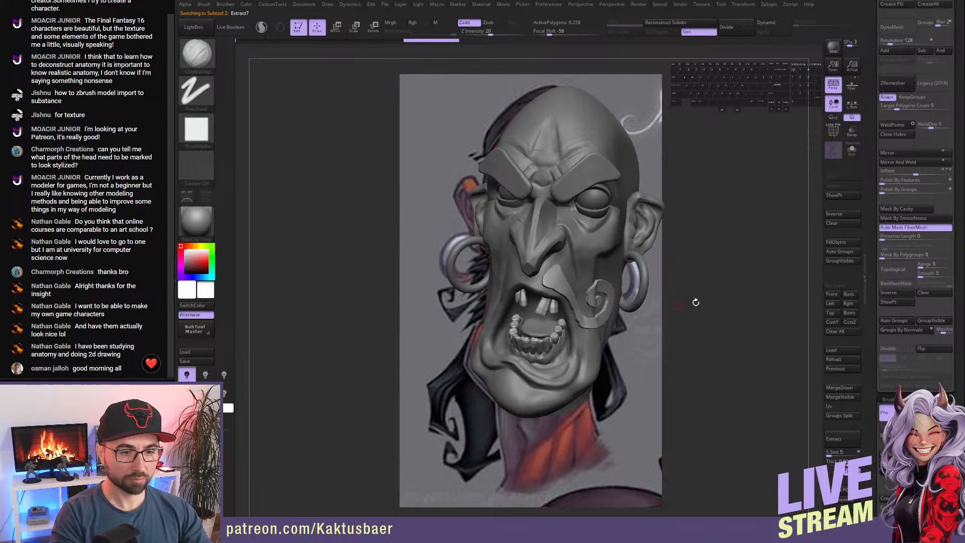
- Isolate the moustache over the reference art from the front and smooth its surface and edges
left_click(832, 294)
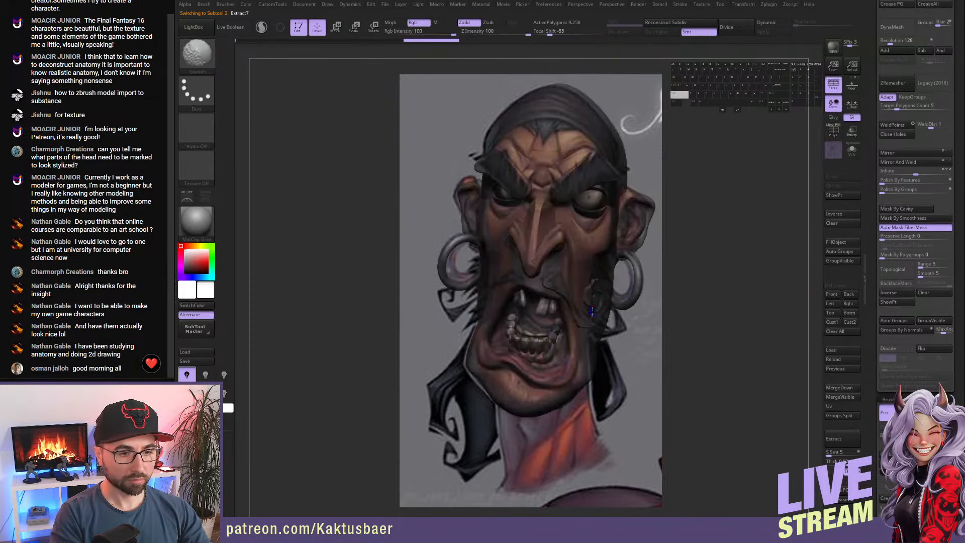
key("alt+s")
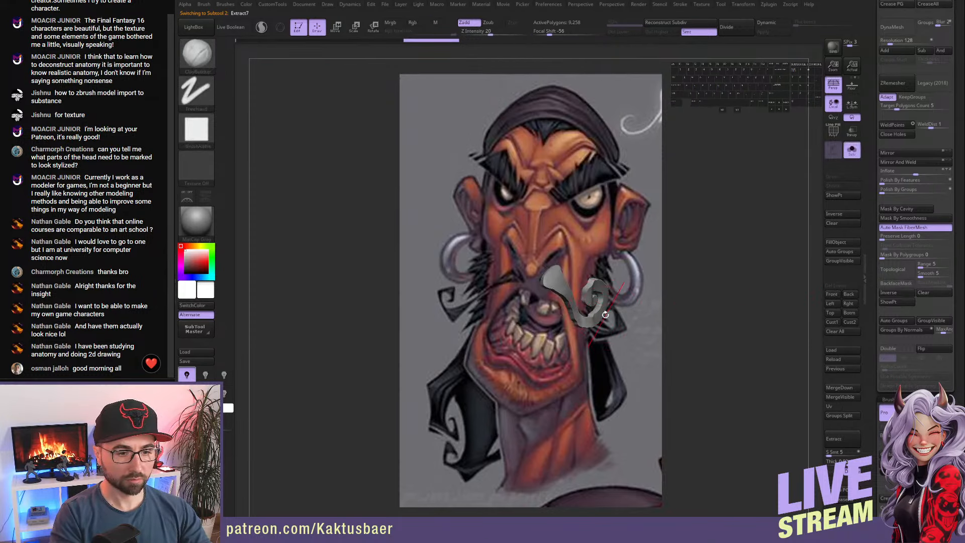
key("shift")
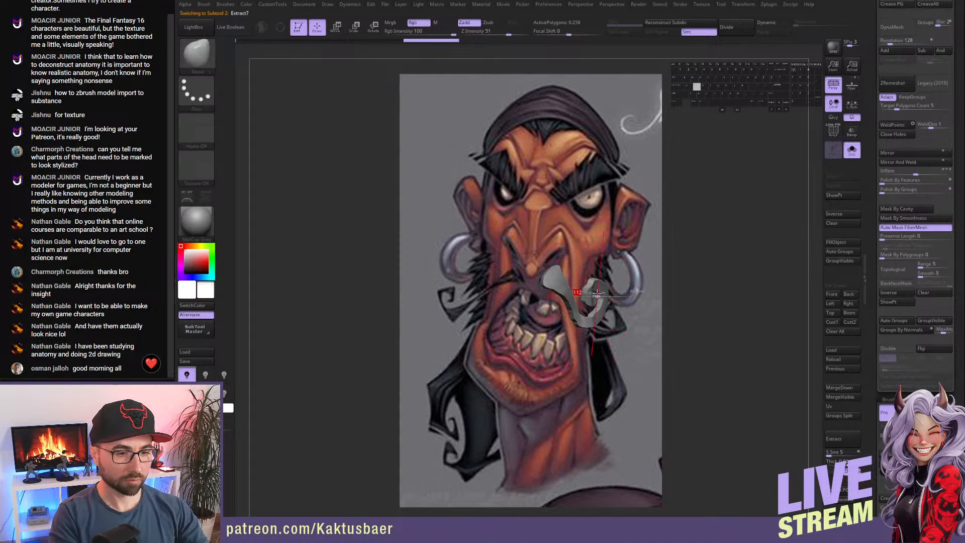
mouse_move(593, 302)
left_mouse_down("shift")
mouse_move(597, 310)
mouse_move(587, 293)
mouse_move(596, 297)
left_mouse_up("shift")
key("ctrl+z")
key("s")
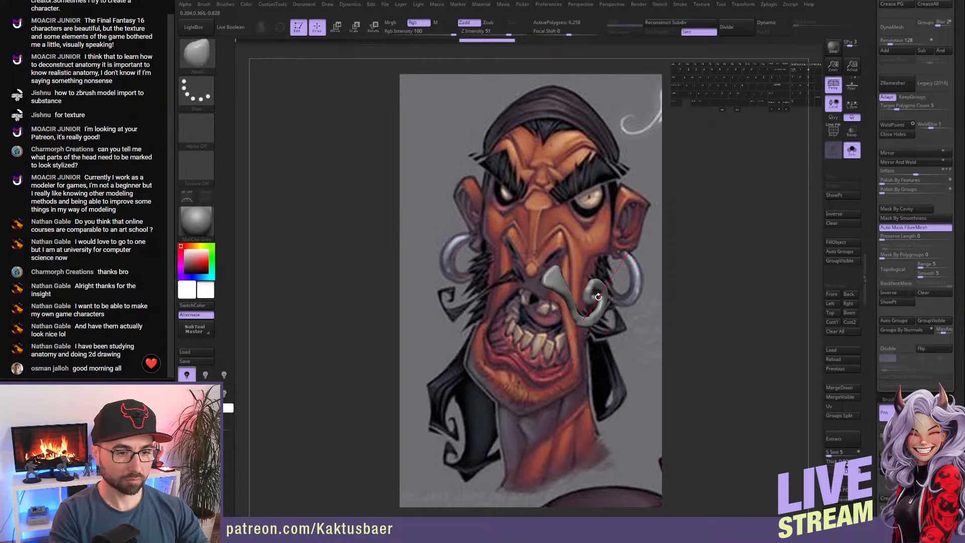
- Pull the moustache's curl outward and down off the cheek, using Transpose and the Move brush
key("r")
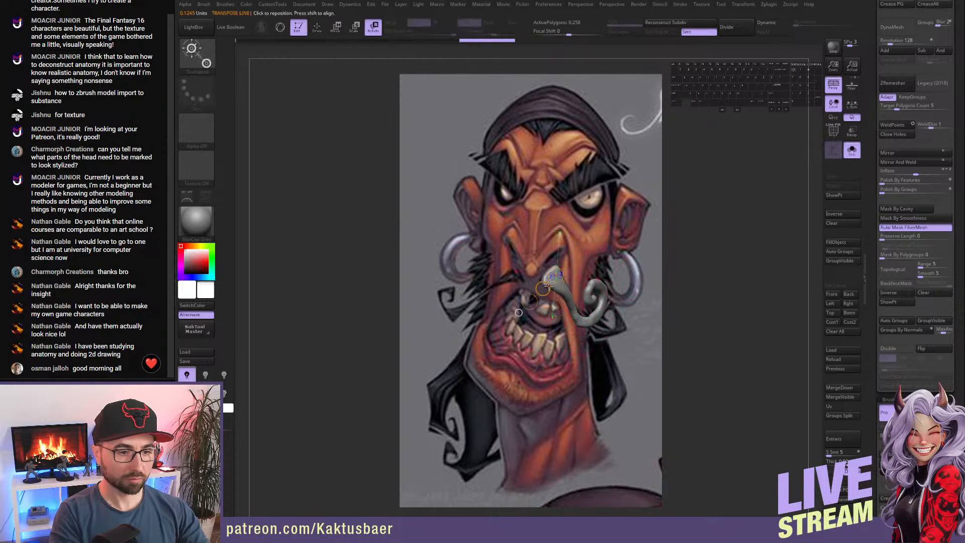
key("alt+s")
left_click_drag(556, 265, 553, 291, "shift")
key("r")
key("q")
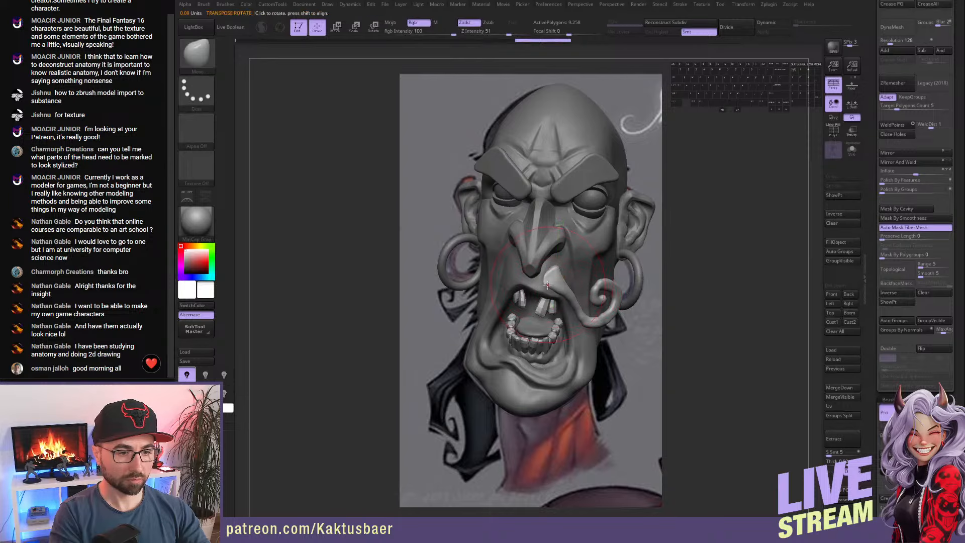
left_click_drag(572, 299, 610, 305, "alt")
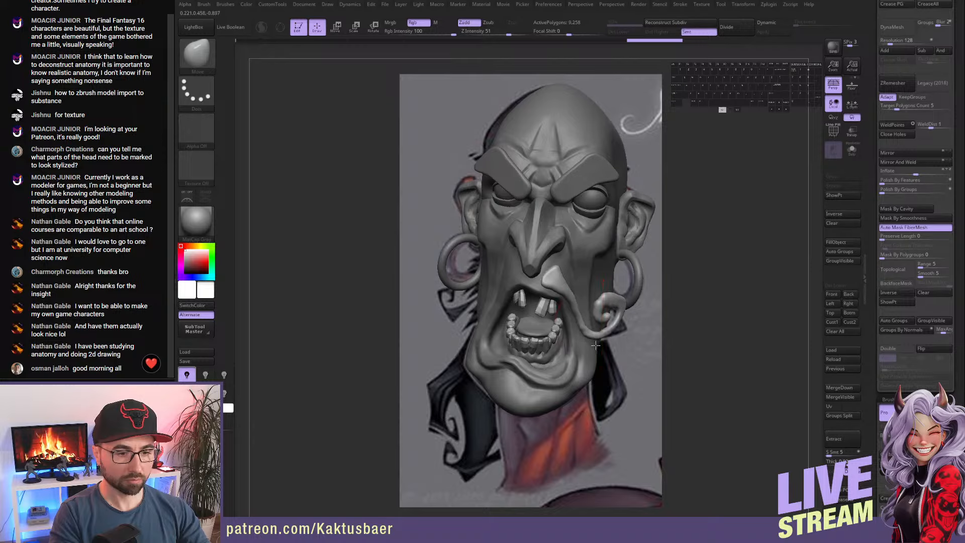
mouse_move(596, 345)
left_mouse_down()
mouse_move(614, 299)
mouse_move(621, 319)
left_mouse_up()
- Reshape the moustache's curl with the Move brush and smoothing, working against the reference, from above and in three-quarter view
key("alt+s")
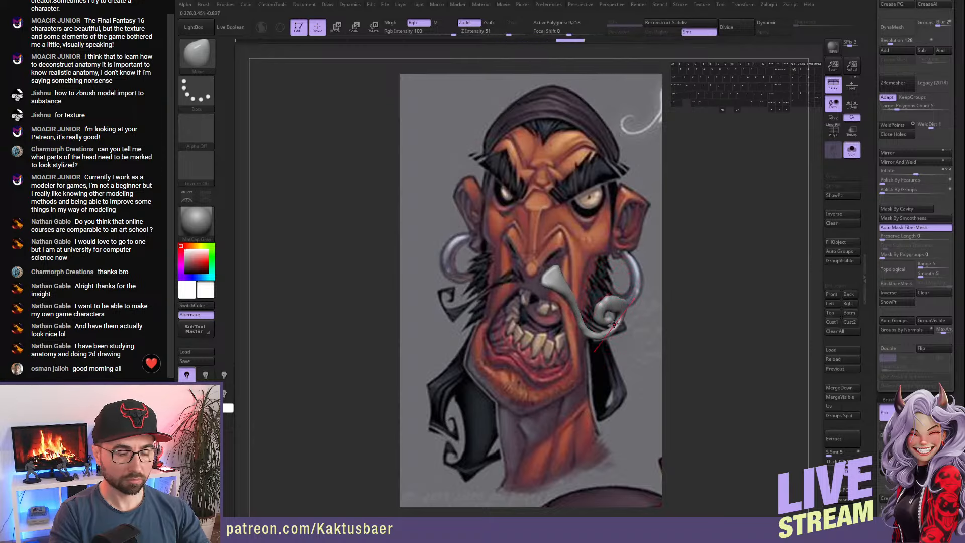
mouse_move(629, 321)
right_mouse_down()
mouse_move(587, 319)
mouse_move(626, 321)
mouse_move(614, 293)
right_mouse_up()
key("alt+s")
key("r")
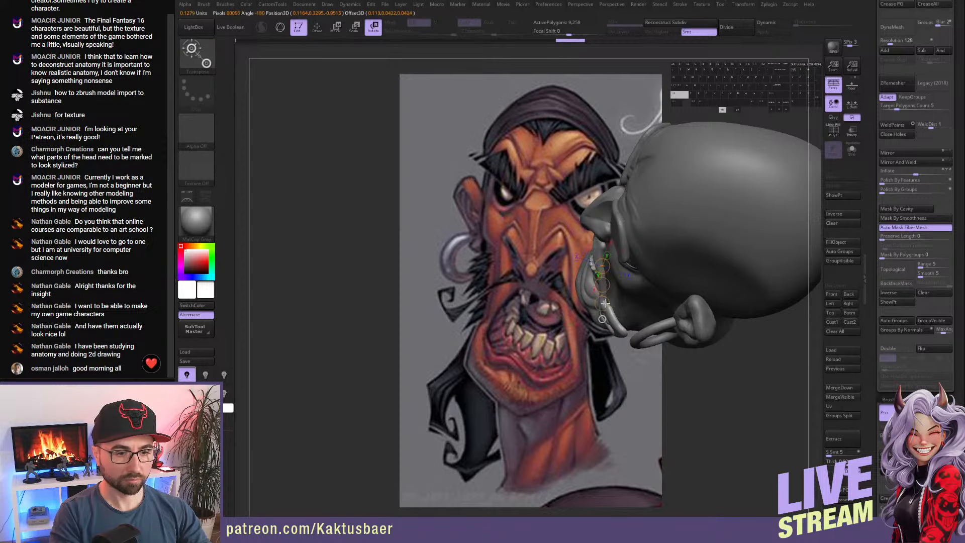
key("q")
right_click_drag(599, 314, 600, 315)
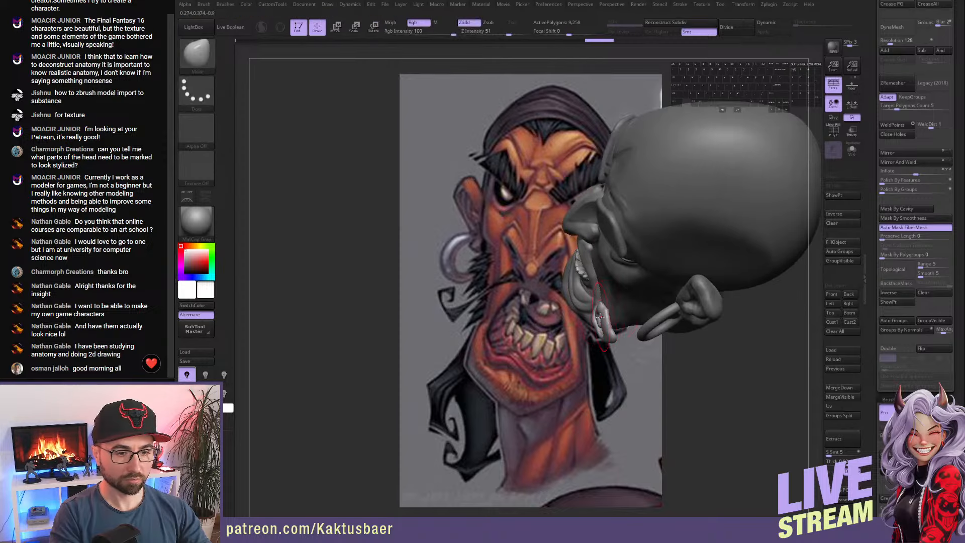
key("shift")
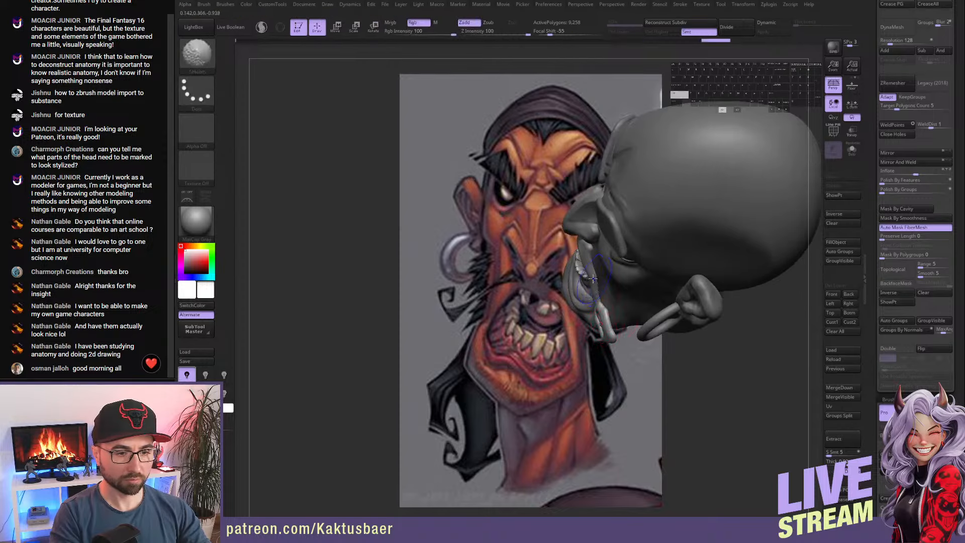
right_click_drag(592, 272, 624, 307)
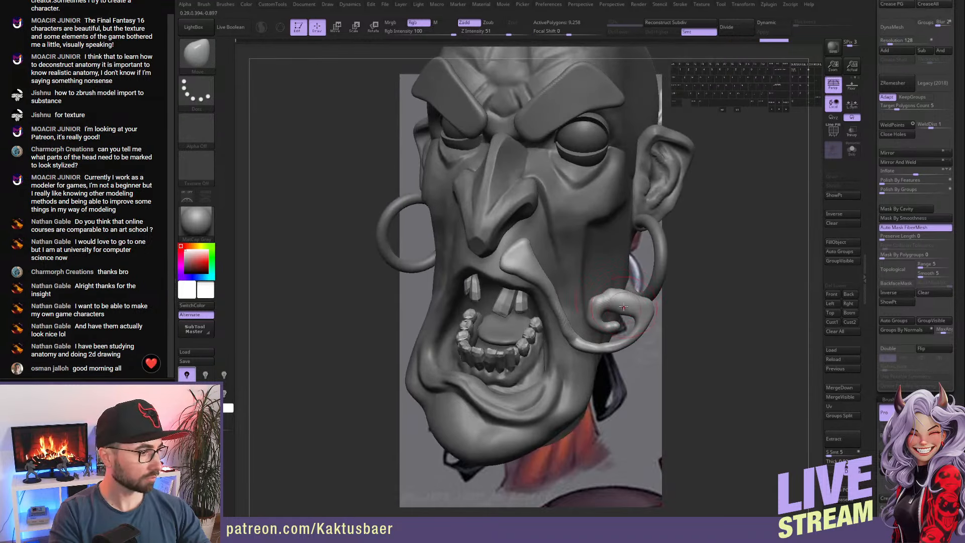
mouse_move(606, 295)
left_mouse_down()
mouse_move(620, 290)
mouse_move(633, 304)
left_mouse_up()
- Remesh the moustache with ZRemesher, with KeepGroups on and the target polygon count at 1.84551
scroll(911, 166, "up", 3)
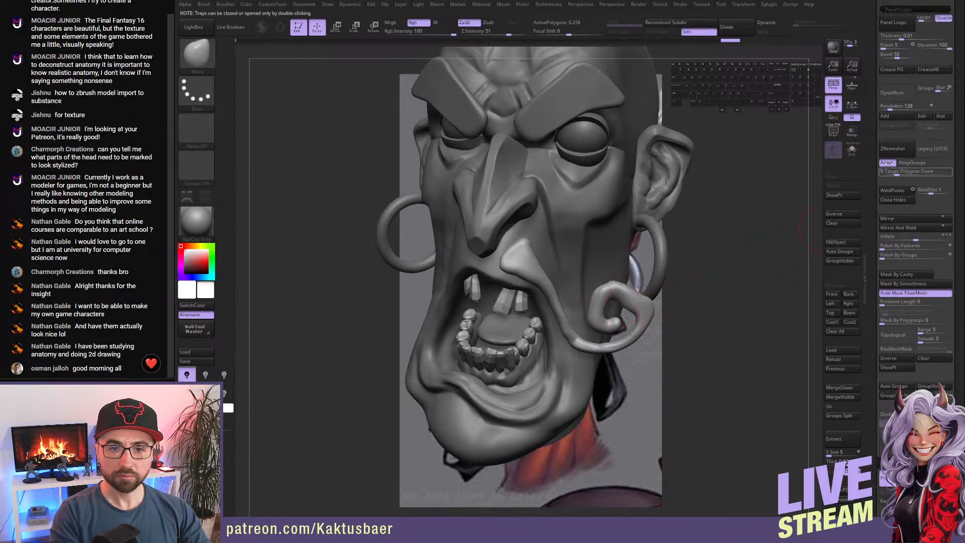
left_click_drag(897, 174, 891, 174)
left_click(909, 165)
left_click(889, 149)
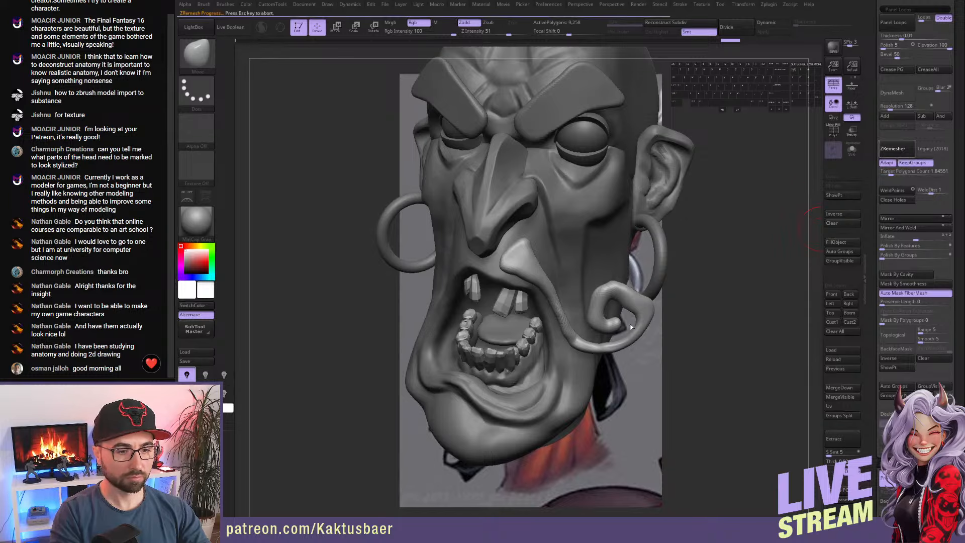
- Smooth the remeshed moustache along its length and around the curl to slim it
key("shift")
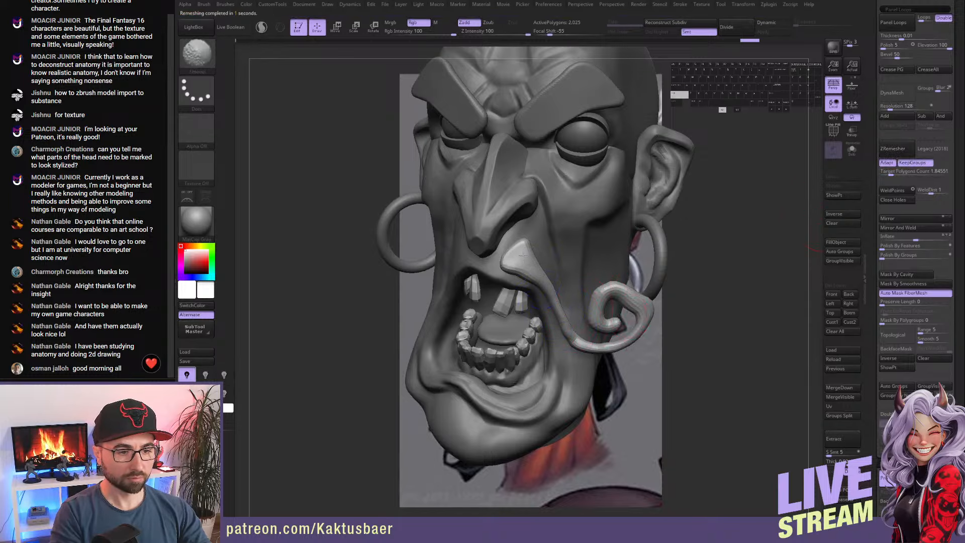
mouse_move(579, 341)
left_mouse_down("shift")
mouse_move(618, 347)
mouse_move(643, 336)
mouse_move(635, 292)
mouse_move(602, 302)
mouse_move(600, 326)
mouse_move(646, 305)
left_mouse_up("shift")
left_click(865, 390)
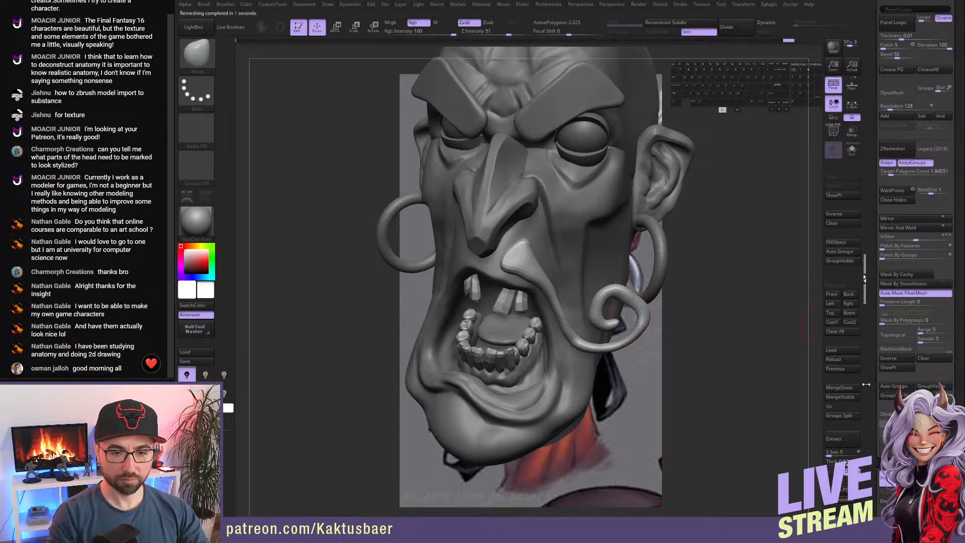
- Isolate the moustache over the reference and bend its curl into a pointed hook with the Move brush at varying sizes, smoothing the strand
left_click(833, 295)
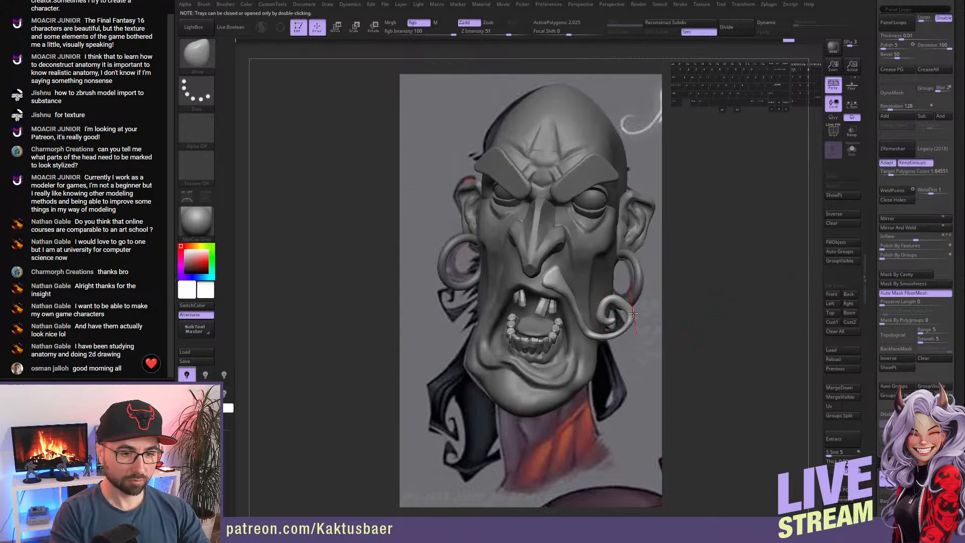
key("alt+s")
key("s")
key("s")
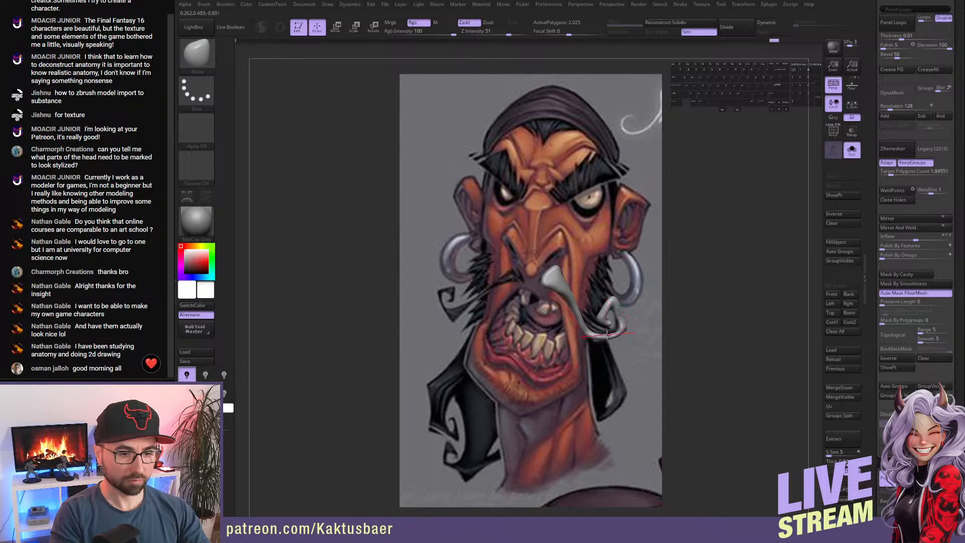
key("s")
left_click_drag(593, 338, 599, 328)
key("s")
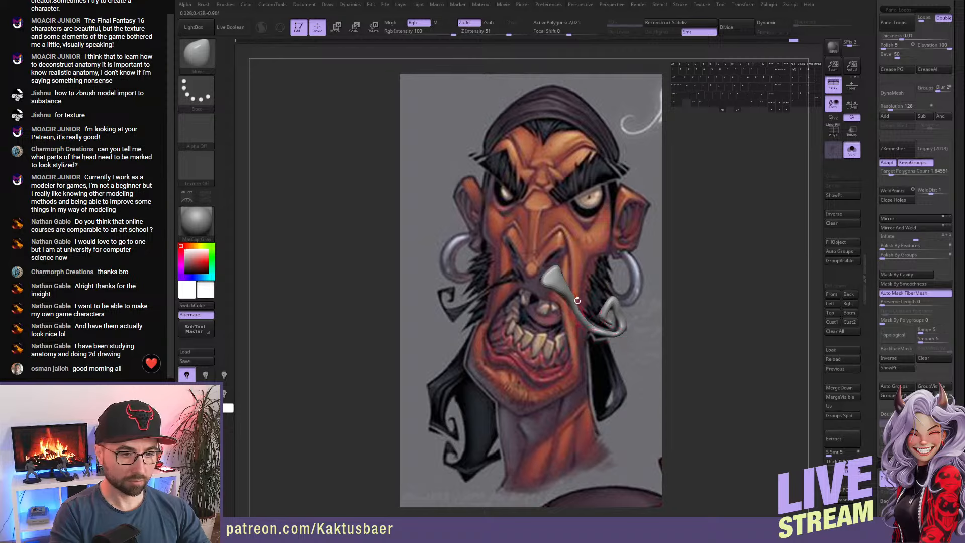
key("shift")
mouse_move(580, 312)
left_mouse_down("shift")
mouse_move(622, 328)
mouse_move(621, 317)
mouse_move(628, 329)
left_mouse_up("shift")
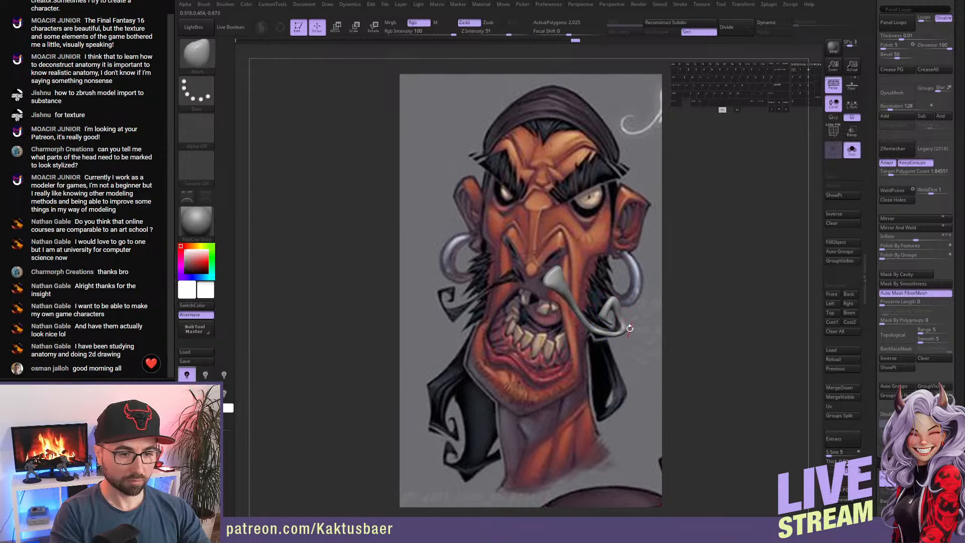
- Undo the last curl edits and rework the moustache's outer bend with short outward Move brush pulls, undoing unwanted strokes
key("ctrl+z")
key("ctrl+z")
key("ctrl+z")
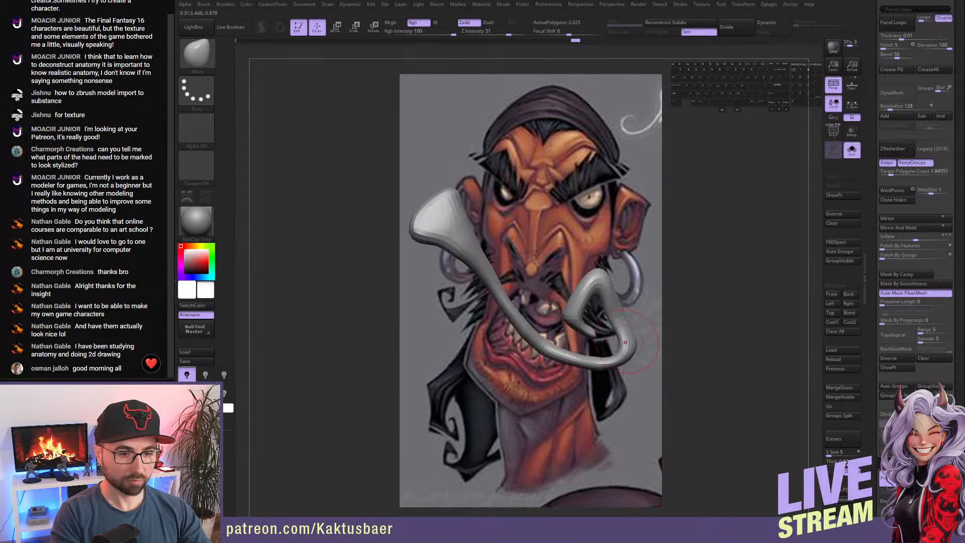
left_click_drag(624, 346, 635, 349)
left_click(637, 349)
key("ctrl+z")
key("ctrl+z")
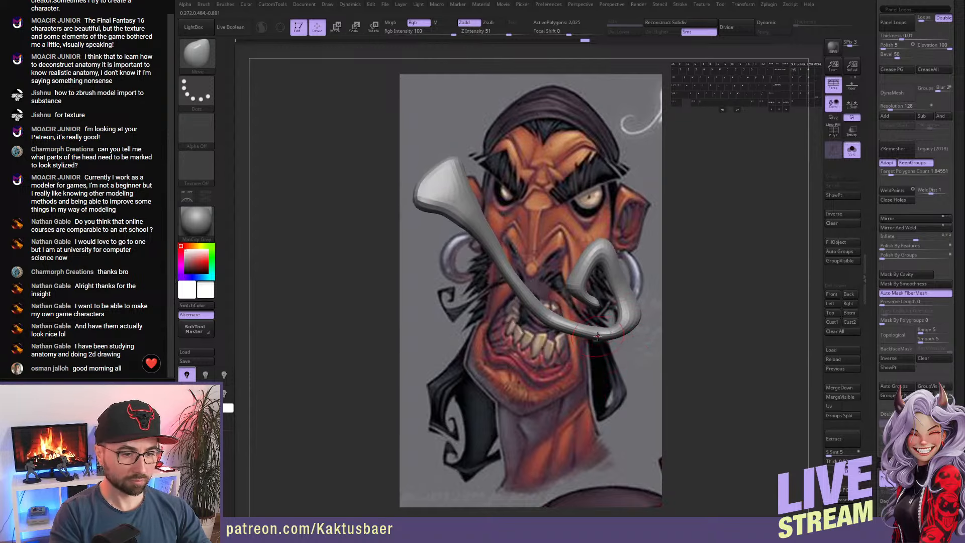
- Thicken the moustache's lower bend with the Move brush using backface masking, smooth the root, and turn backface masking off
left_click(896, 349)
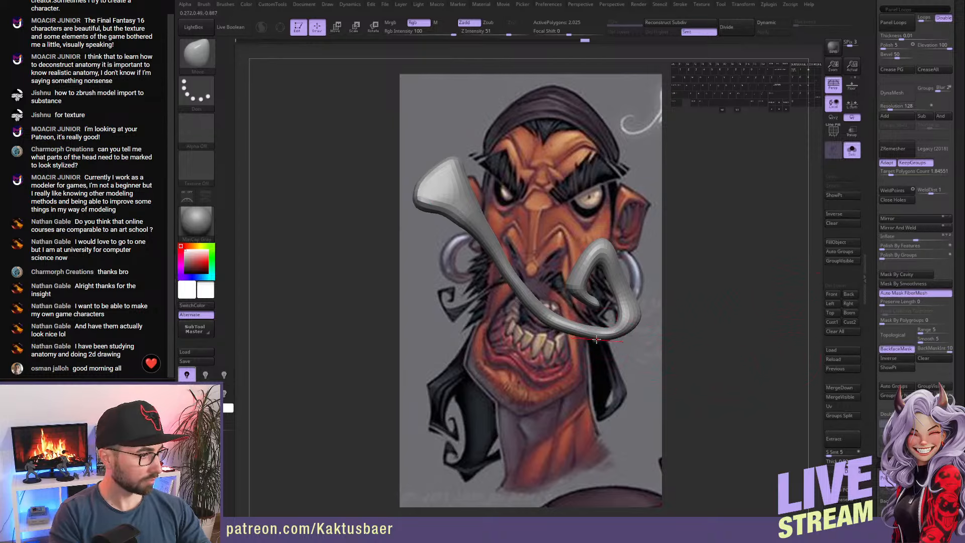
left_click_drag(592, 336, 584, 342)
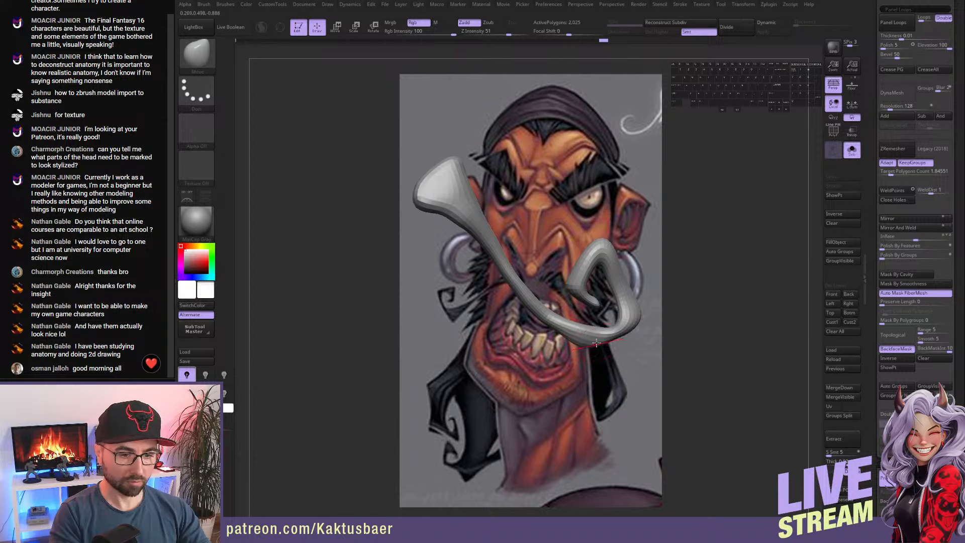
mouse_move(586, 334)
left_mouse_down()
mouse_move(524, 278)
mouse_move(509, 236)
mouse_move(507, 244)
left_mouse_up()
right_click_drag(520, 251, 533, 275, "alt")
left_click_drag(532, 275, 522, 262, "shift")
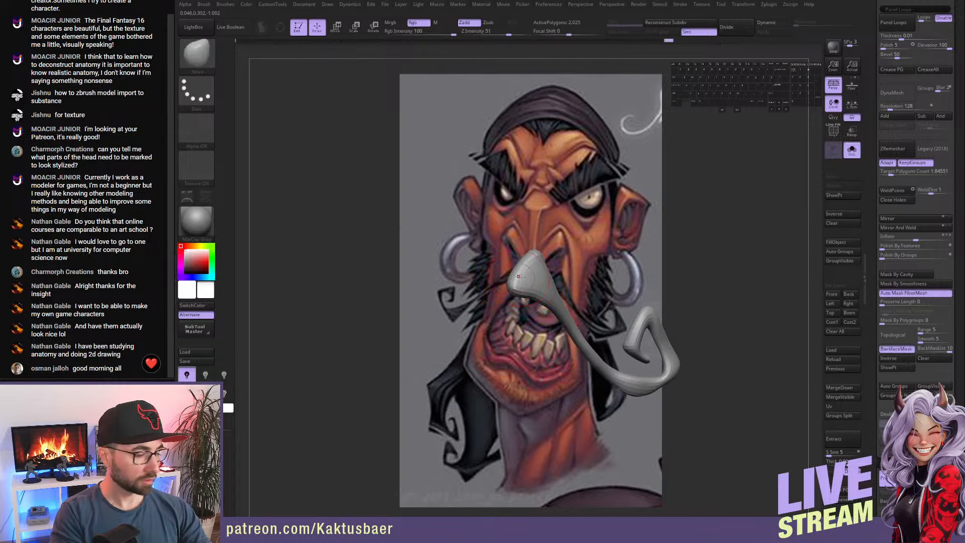
left_click(897, 348)
- Show the whole head again and recall the stored front view to compare the moustache with the reference art
key("shift+q")
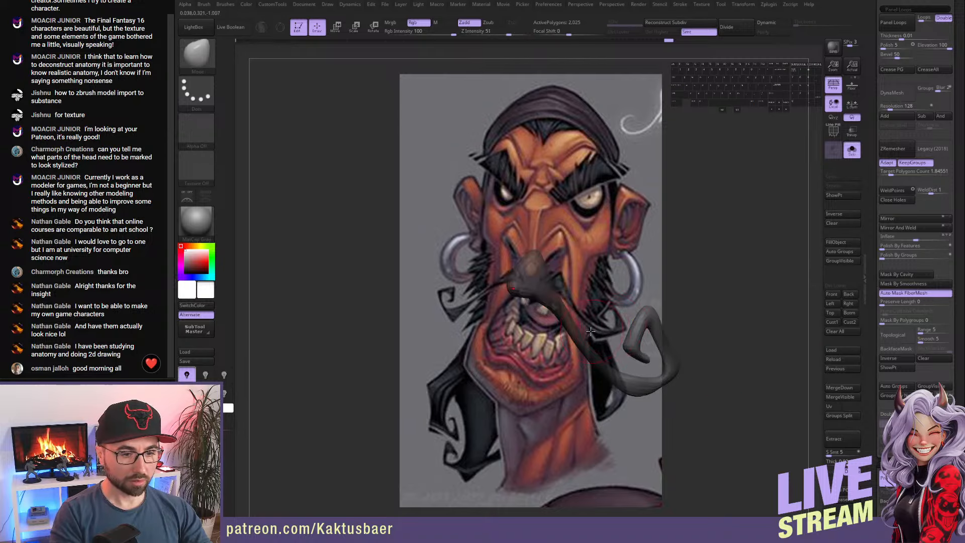
left_click(833, 294)
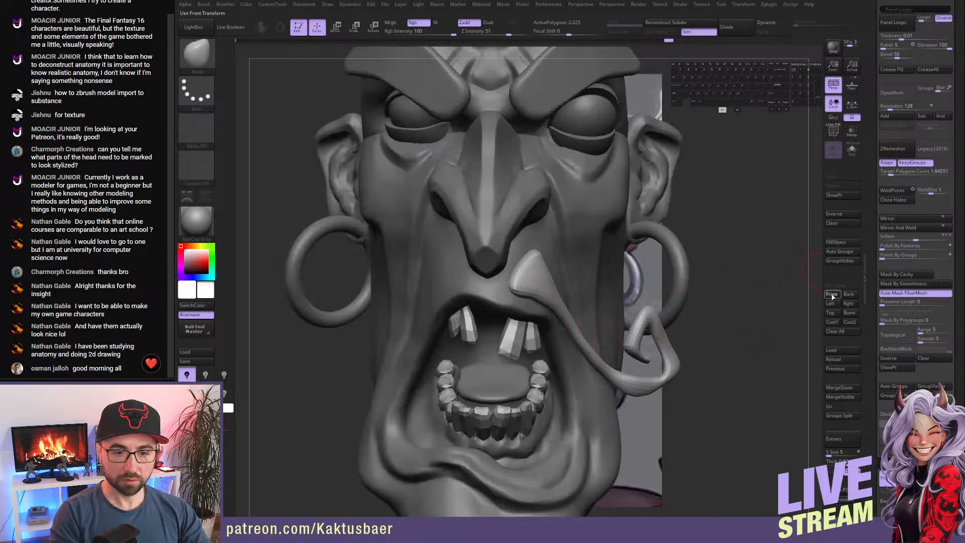
right_click_drag(567, 297, 535, 287)
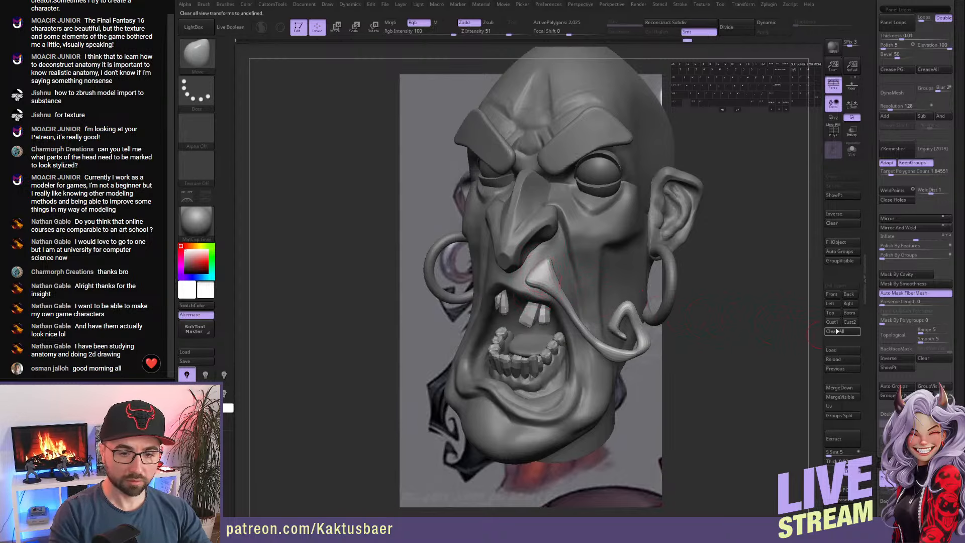
left_click(833, 295)
key("shift+z")
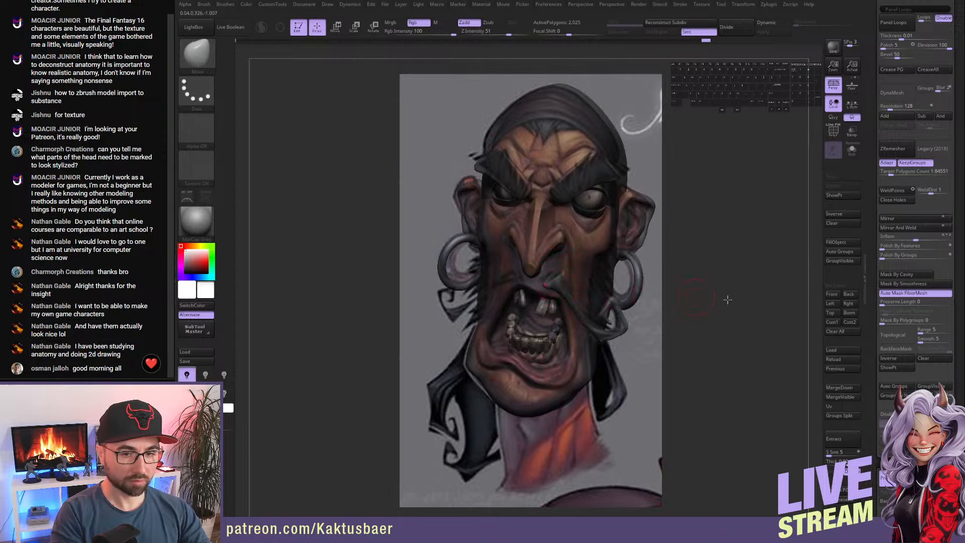
key("shift+z")
- Smooth the moustache's root above the upper lip and pull its edge along the cheek fold with the Move brush
right_click_drag(554, 285, 580, 320, "alt")
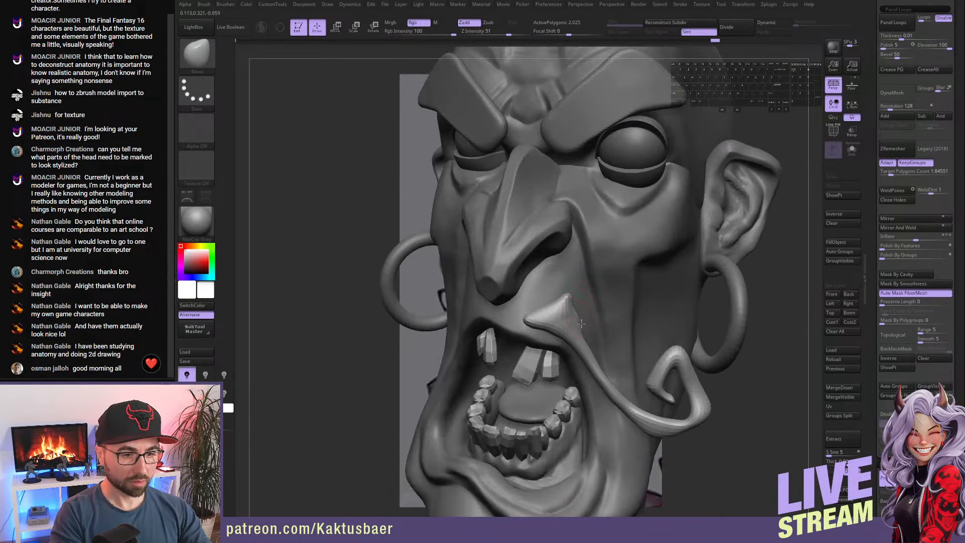
left_click_drag(572, 297, 583, 321, "shift")
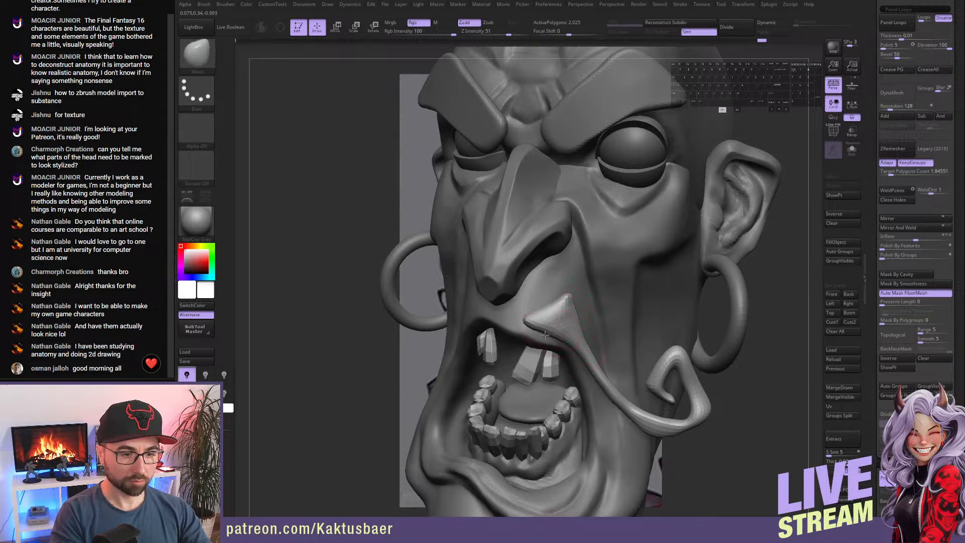
right_click_drag(577, 320, 550, 324)
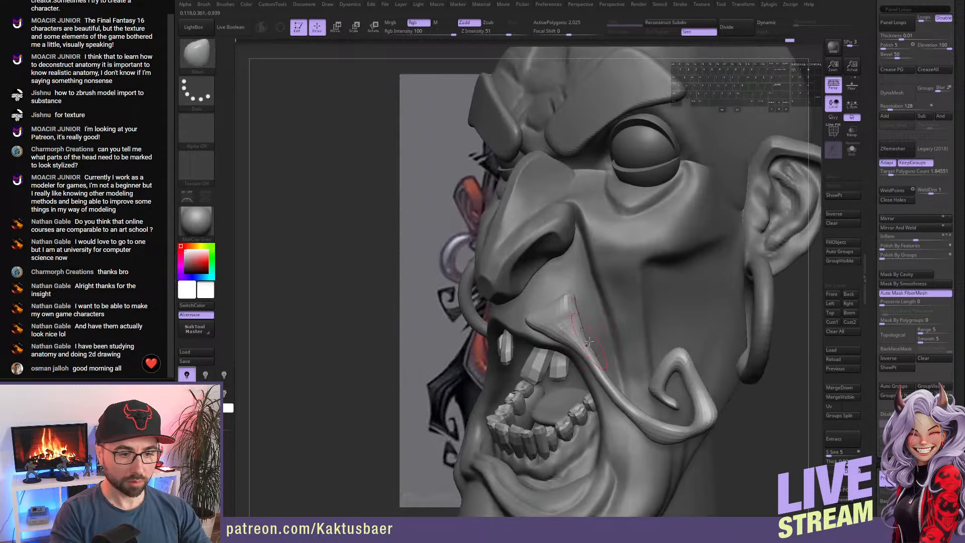
left_click_drag(585, 349, 589, 354)
left_click_drag(563, 301, 555, 317, "shift")
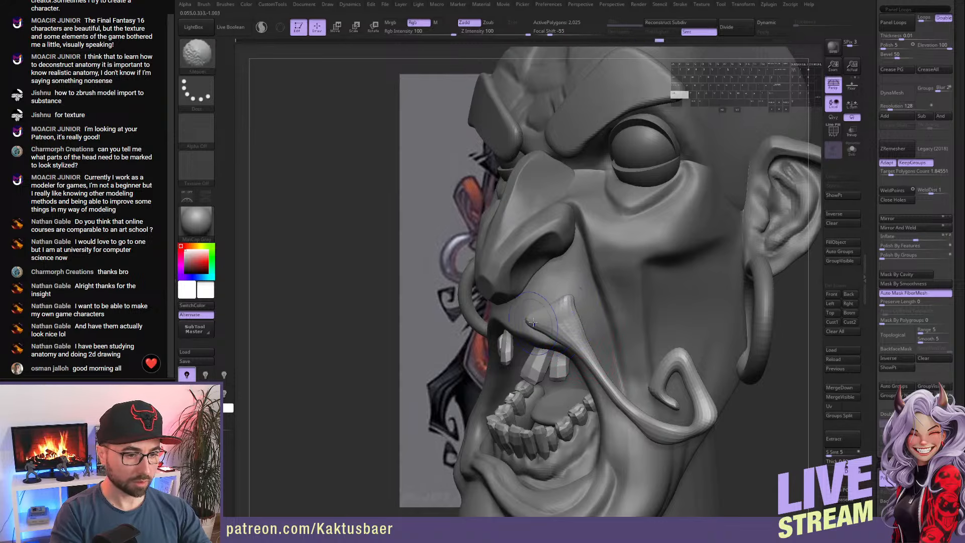
right_click_drag(512, 324, 535, 327)
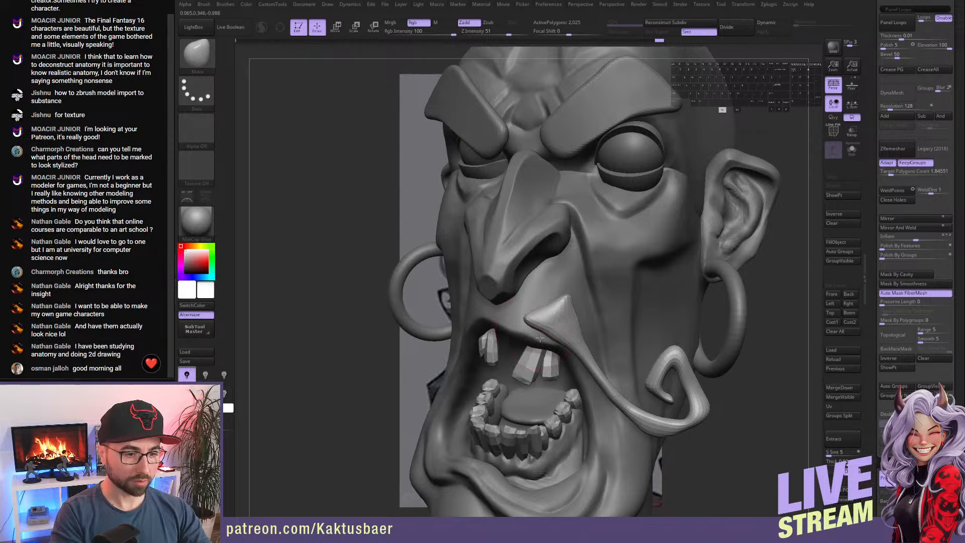
- Shape the moustache's inner tip beneath the nose with the Move brush at varying sizes and smooth the strand below it
left_click_drag(540, 338, 545, 326)
key("s")
right_click_drag(533, 342, 557, 354)
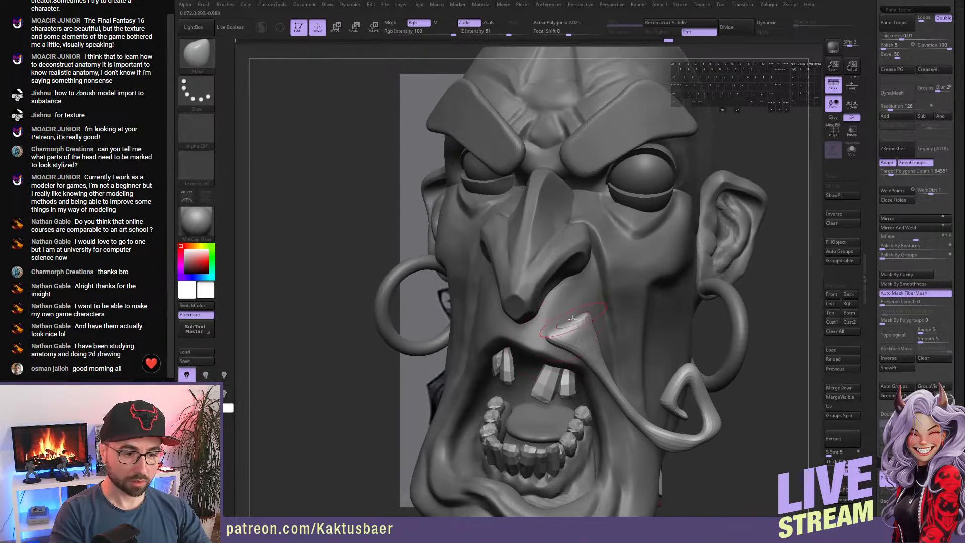
left_click_drag(560, 342, 552, 326)
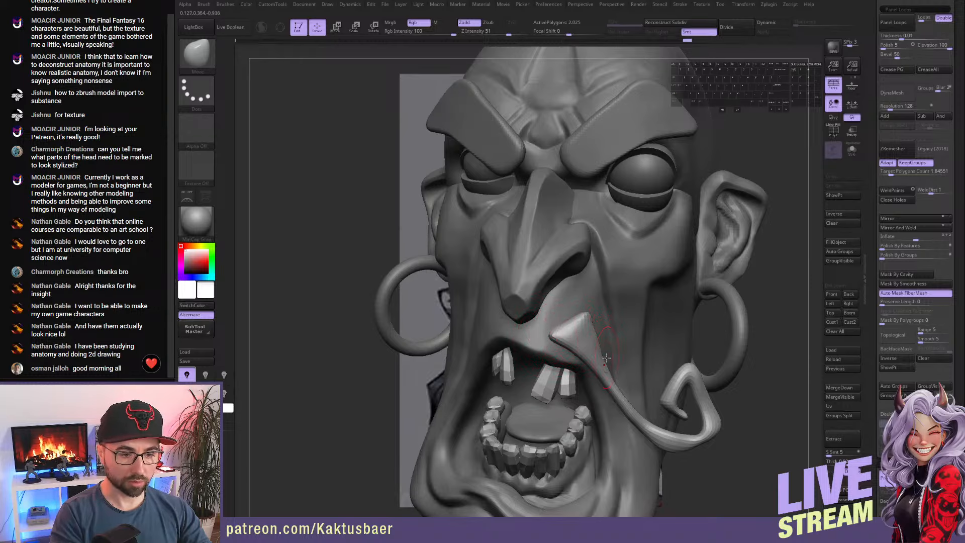
right_click_drag(593, 341, 563, 337)
left_click_drag(596, 329, 615, 363, "shift")
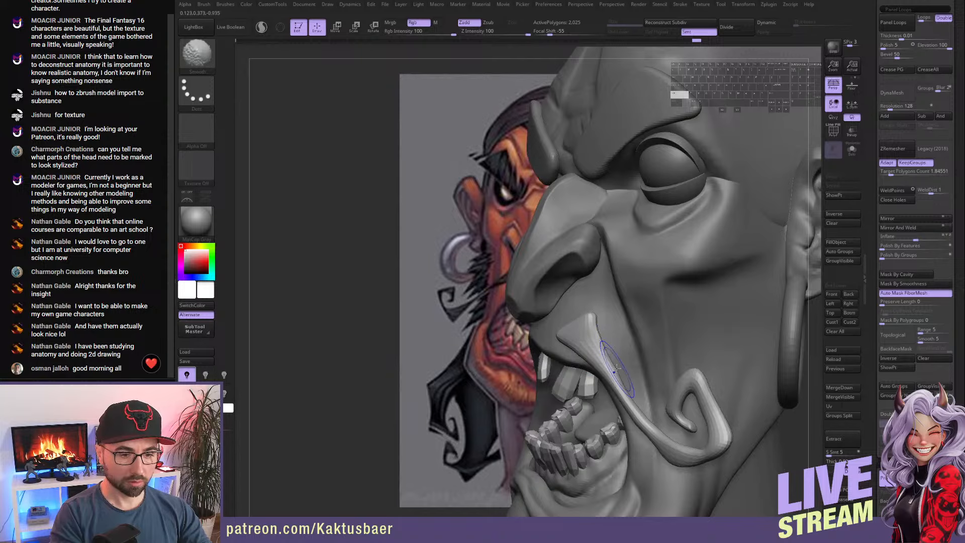
mouse_move(617, 369)
right_mouse_down("alt")
mouse_move(607, 344)
mouse_move(573, 332)
mouse_move(589, 329)
mouse_move(572, 314)
right_mouse_up("alt")
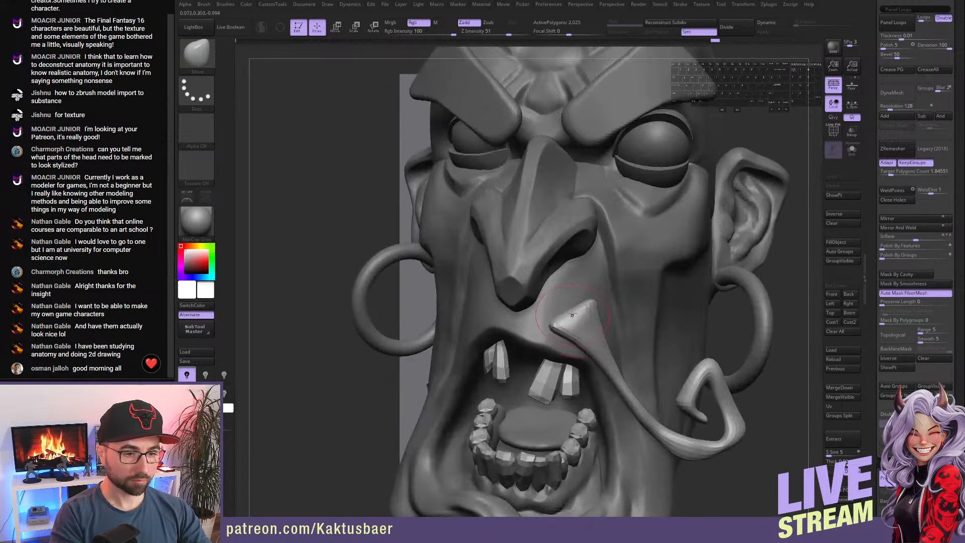
- Mask a short slanted strand on the head between nostril and moustache root, and extract it as a separate mesh
left_click(571, 296, "alt")
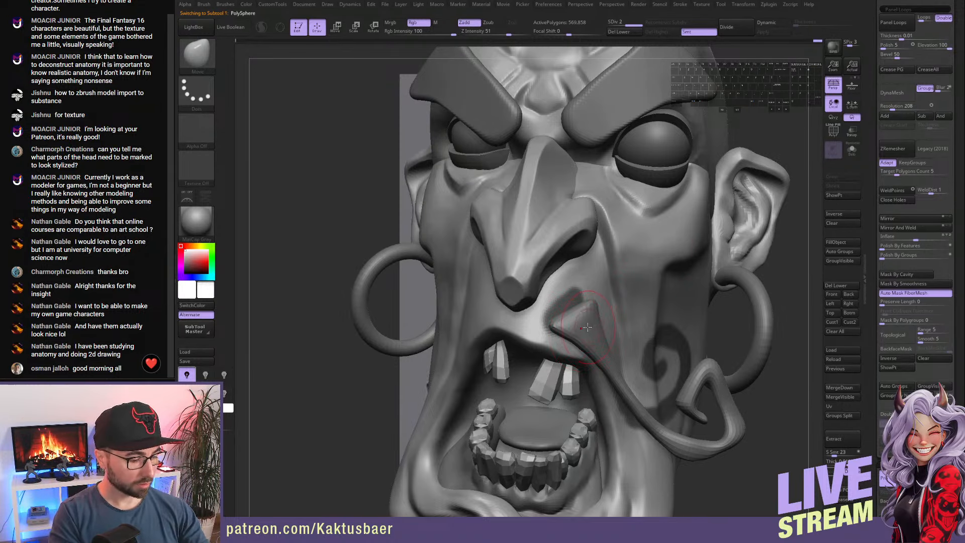
left_click_drag(775, 347, 795, 372, "ctrl")
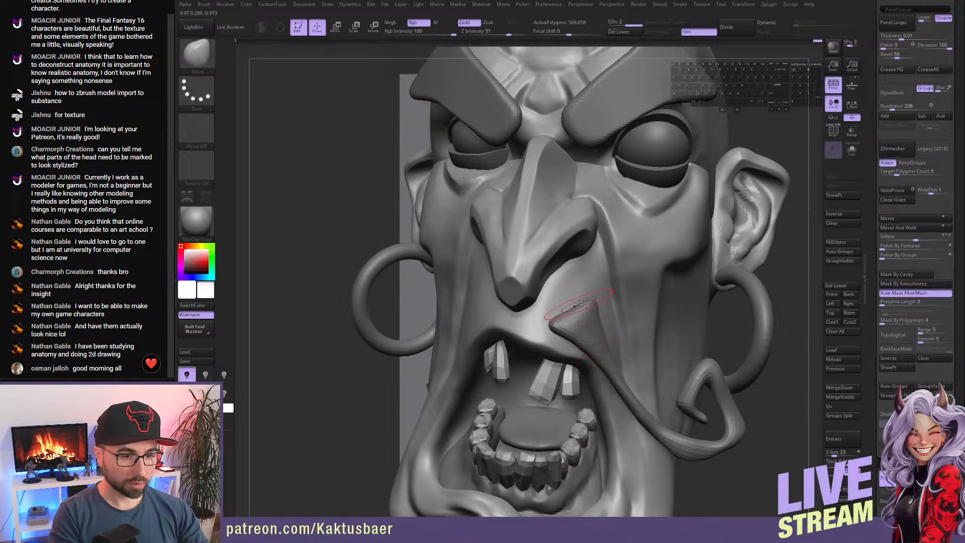
key("s")
left_click_drag(574, 298, 566, 300)
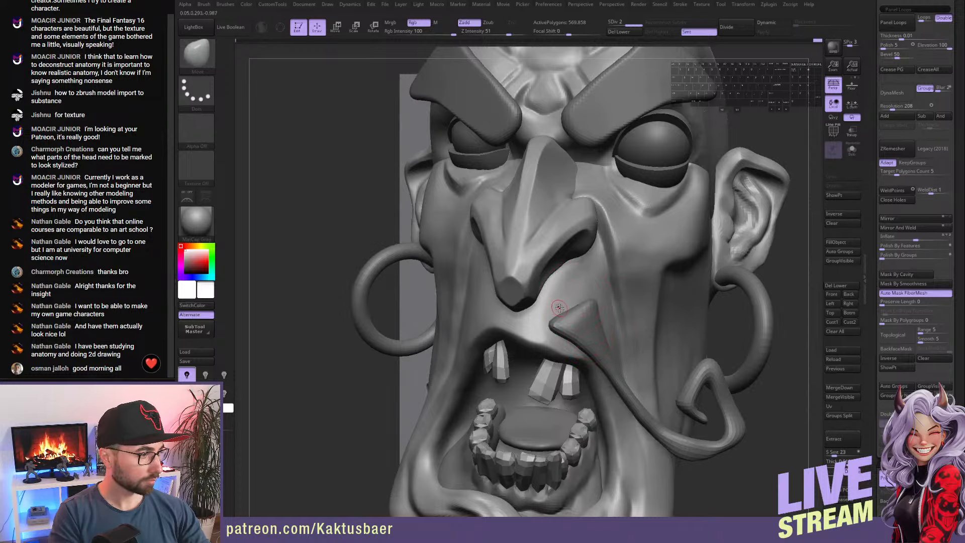
key("s")
key("ctrl")
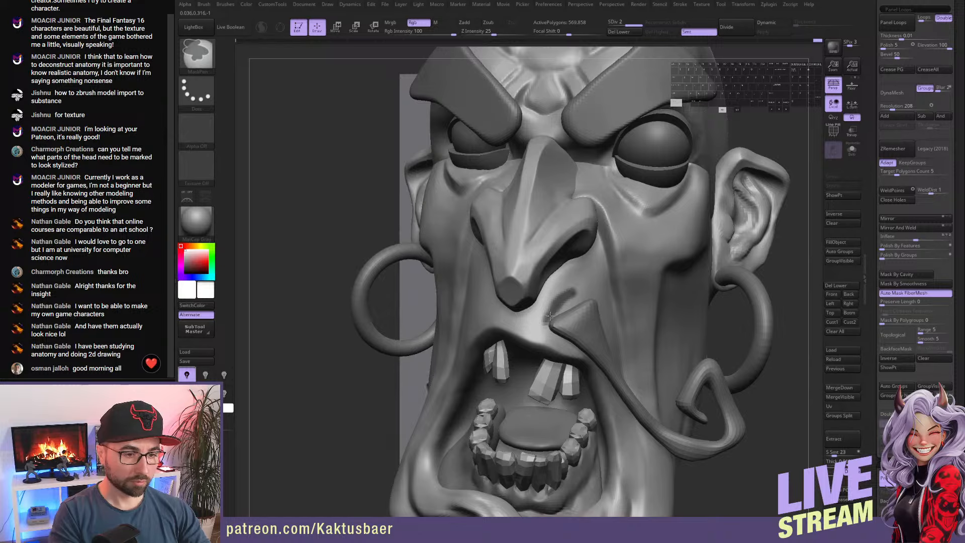
left_click(845, 442)
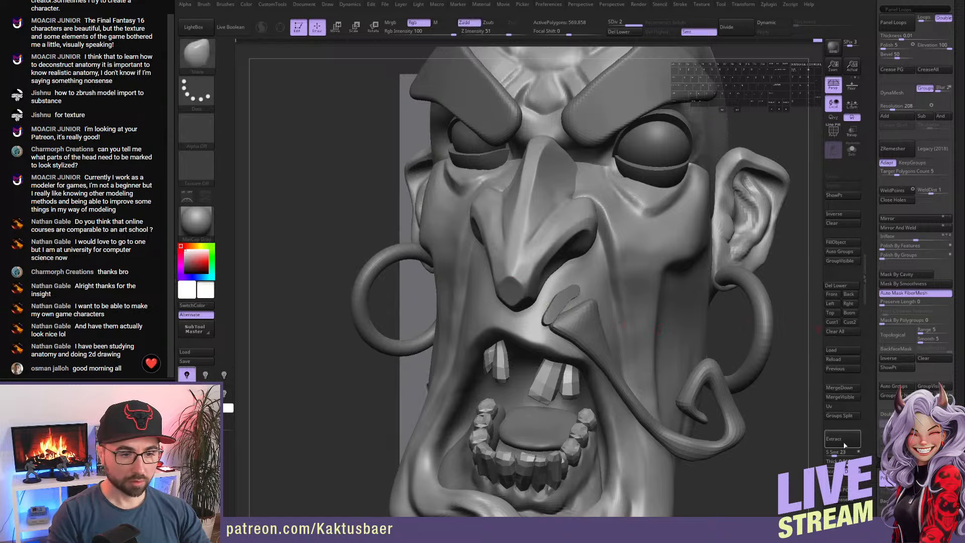
left_click(833, 471)
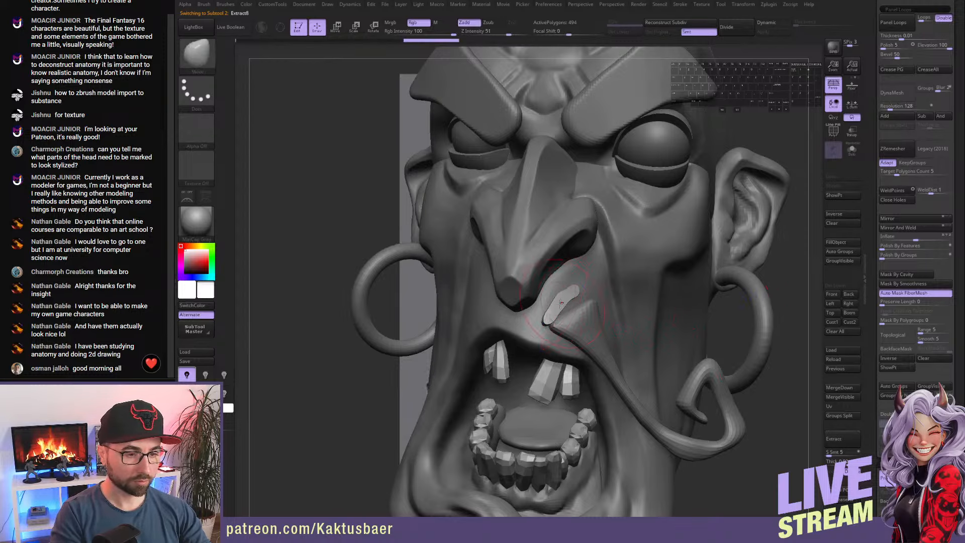
- Smooth the extracted strand and remesh it with ZRemesher, with KeepGroups on and the target polygon count at 1.84551
left_click_drag(561, 302, 552, 313, "shift")
left_click_drag(907, 159, 907, 181)
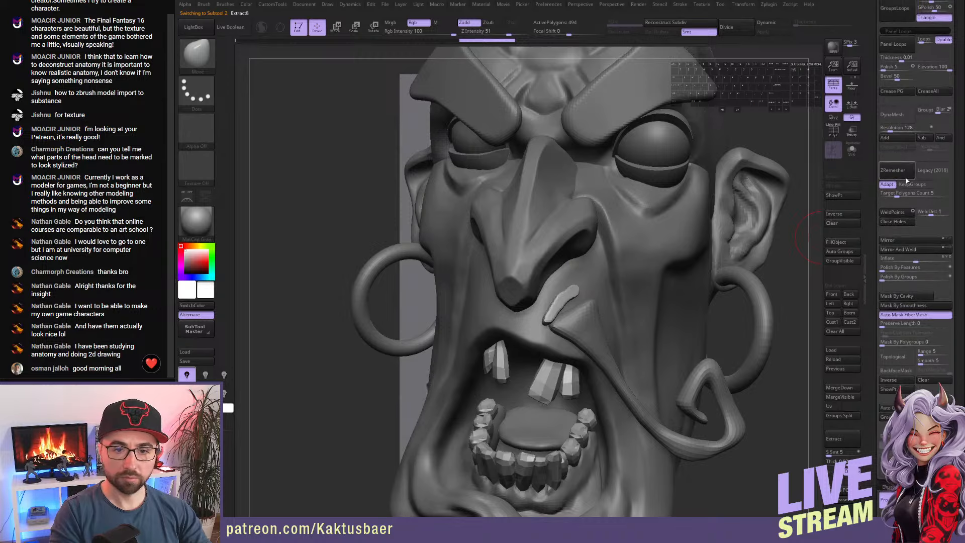
left_click(908, 184)
left_click(892, 194)
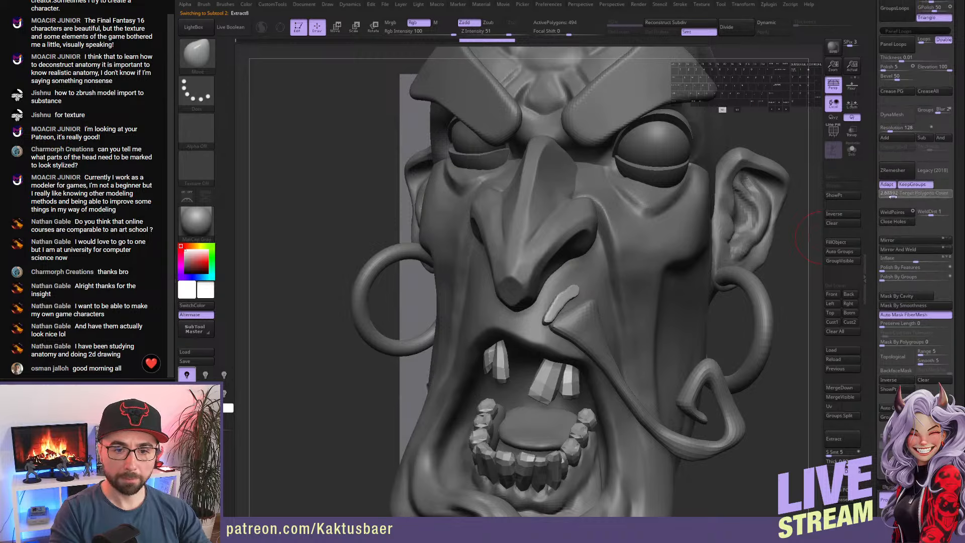
left_click(896, 172)
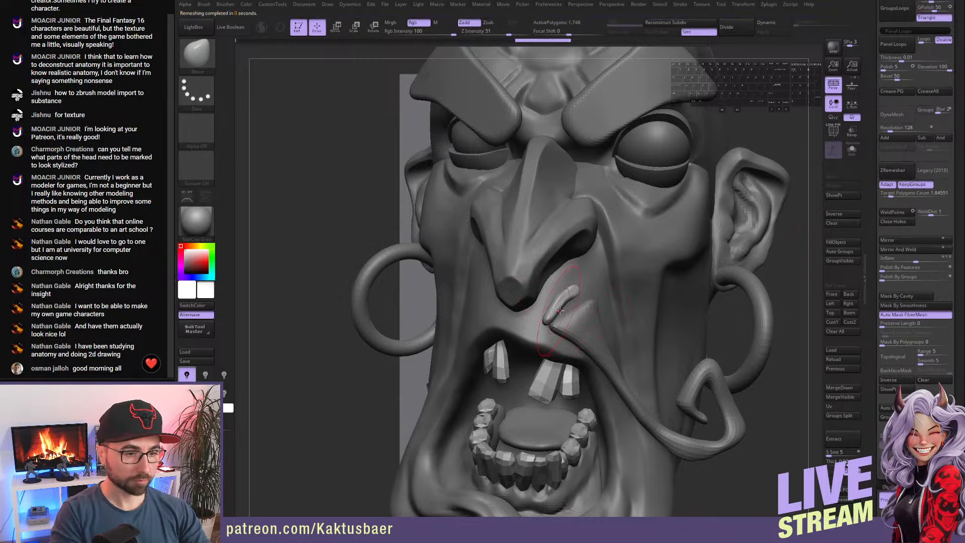
- Try to reshape and smooth the small strand beneath the nostril
right_click_drag(560, 311, 558, 308)
left_click_drag(560, 305, 553, 308, "alt")
key("s")
right_click_drag(560, 307, 563, 306)
left_click_drag(563, 307, 559, 316, "shift")
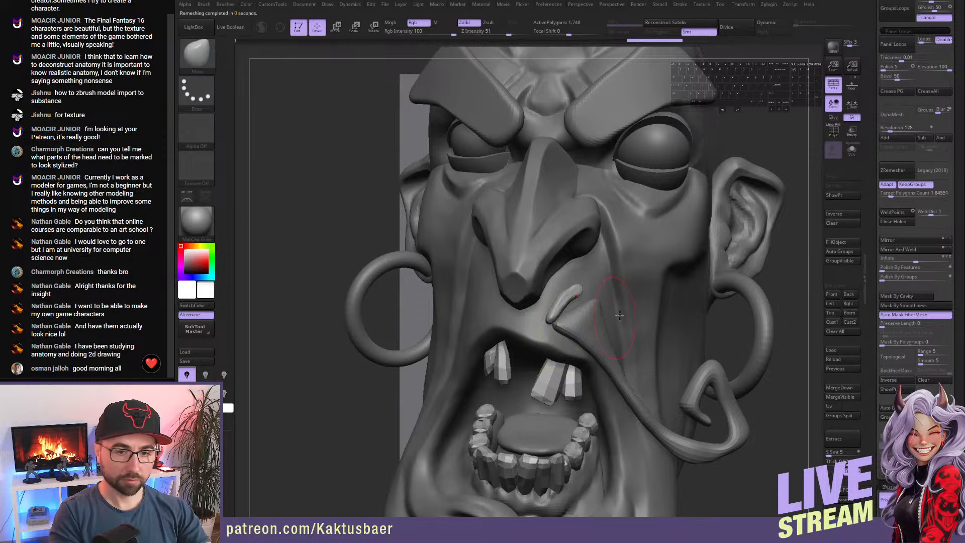
key("ctrl+z")
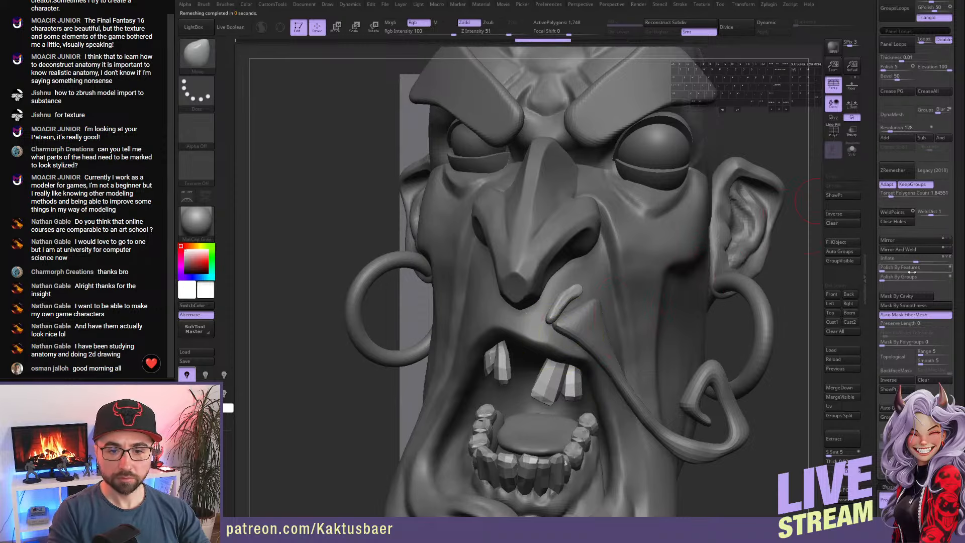
- Apply Polish By Groups to the small strand to round off its form
left_click(897, 277)
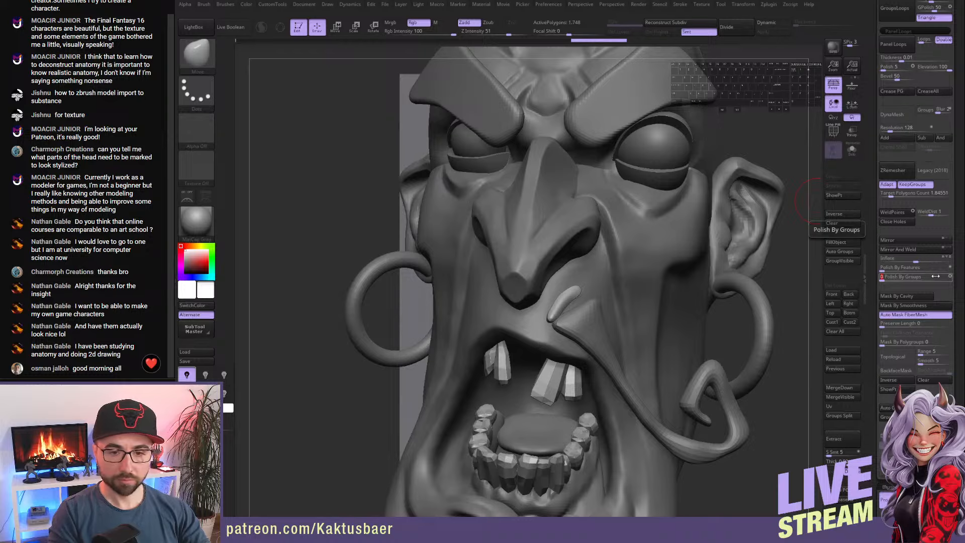
left_click(906, 277)
left_click(905, 277)
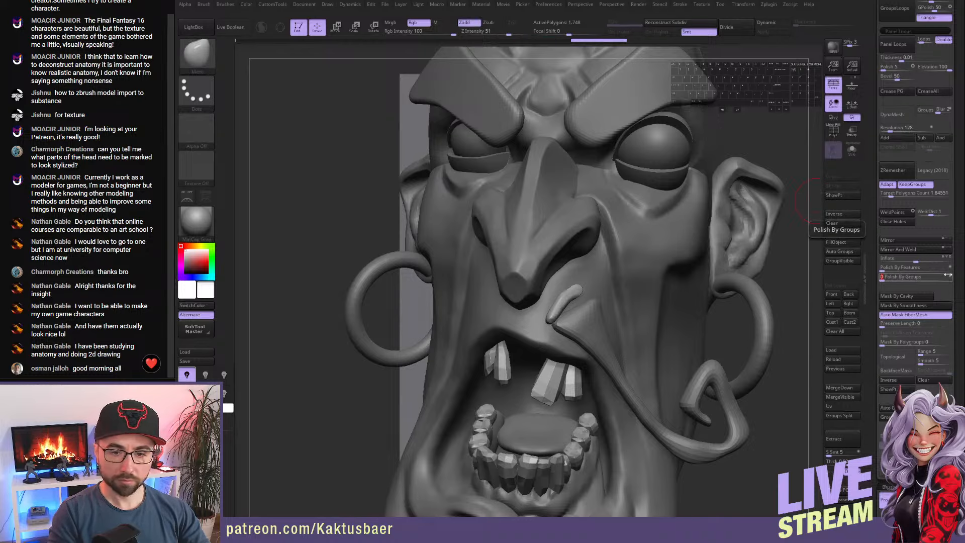
left_click(896, 276)
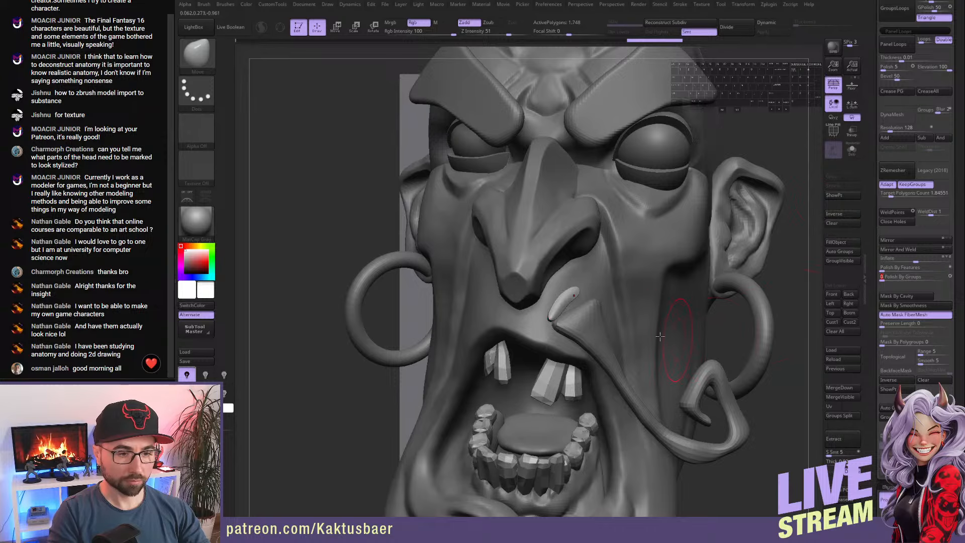
- Taper the small strand's lower tip and widen its upper end with the Move brush, working from several angles
right_click_drag(660, 337, 635, 333)
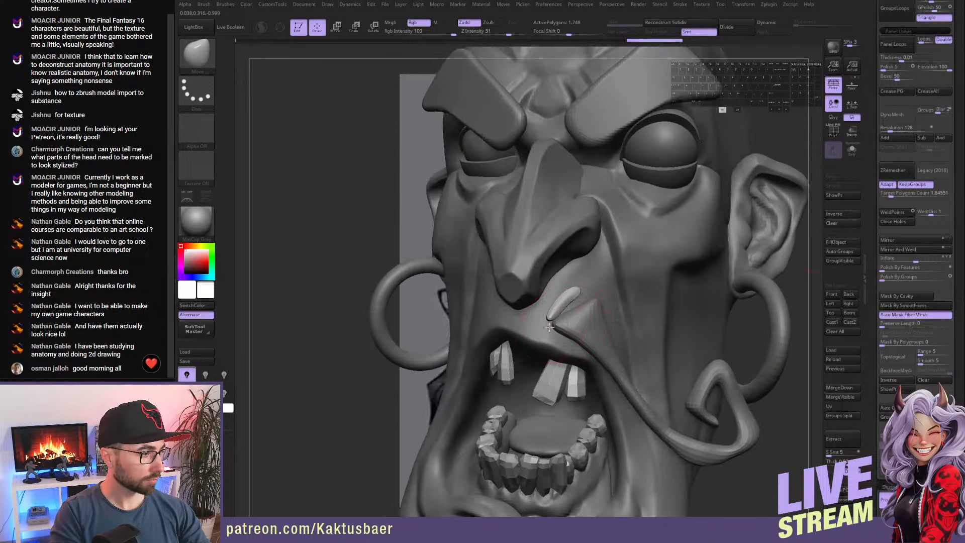
left_click_drag(548, 327, 545, 327)
mouse_move(572, 289)
left_mouse_down()
mouse_move(561, 270)
mouse_move(581, 288)
mouse_move(567, 290)
mouse_move(566, 304)
left_mouse_up()
key("s")
key("s")
right_click_drag(566, 303, 668, 307)
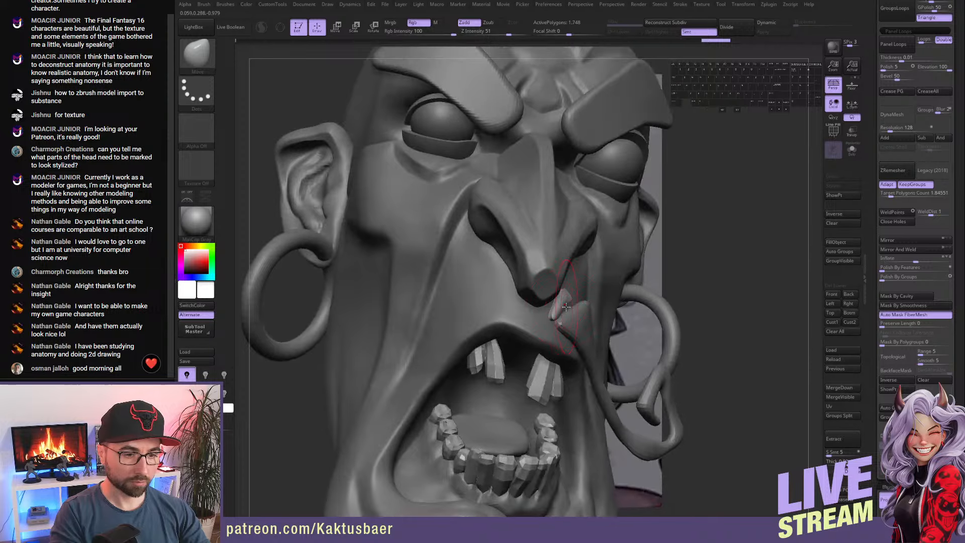
right_click_drag(558, 307, 561, 311)
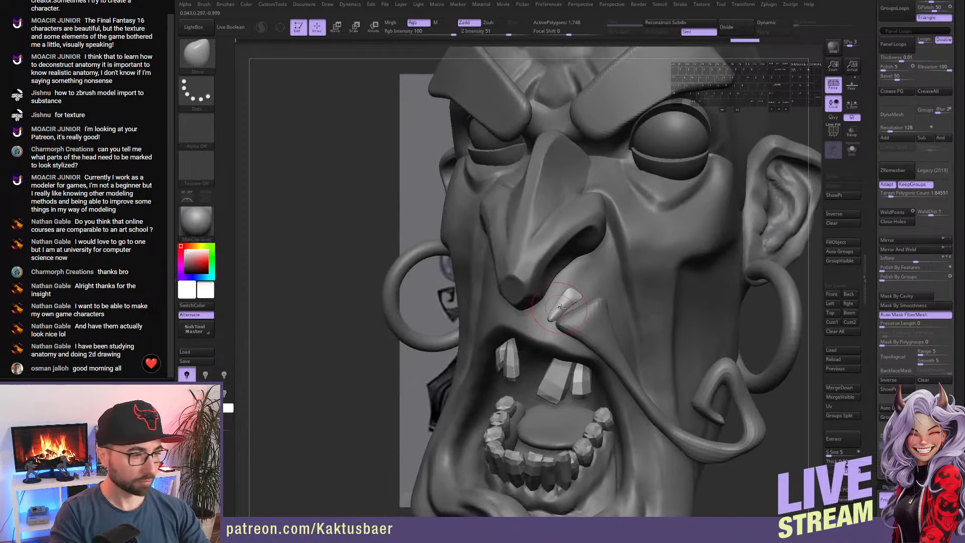
- Smooth the small strand's upper end and polish the mesh by groups again
key("shift")
left_click_drag(572, 295, 571, 297, "shift")
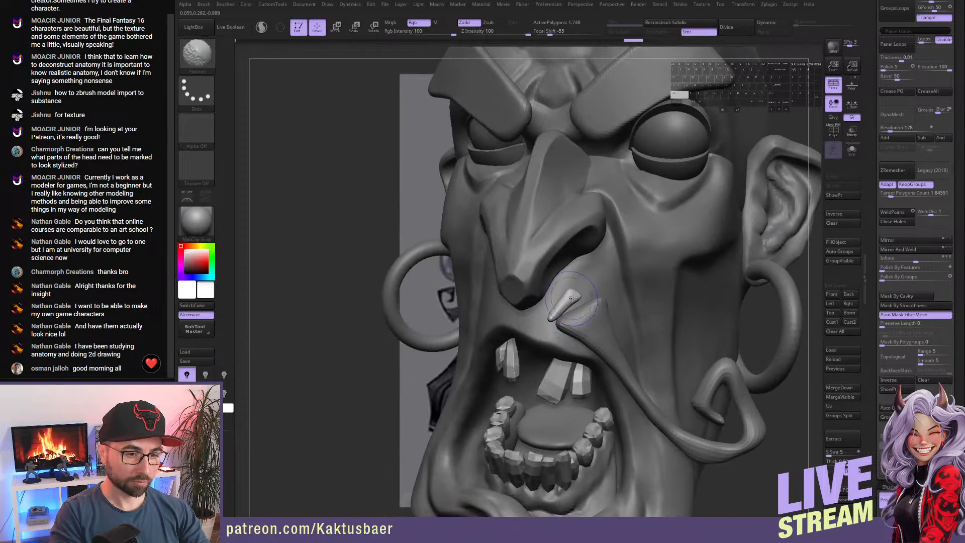
left_click_drag(896, 278, 905, 278)
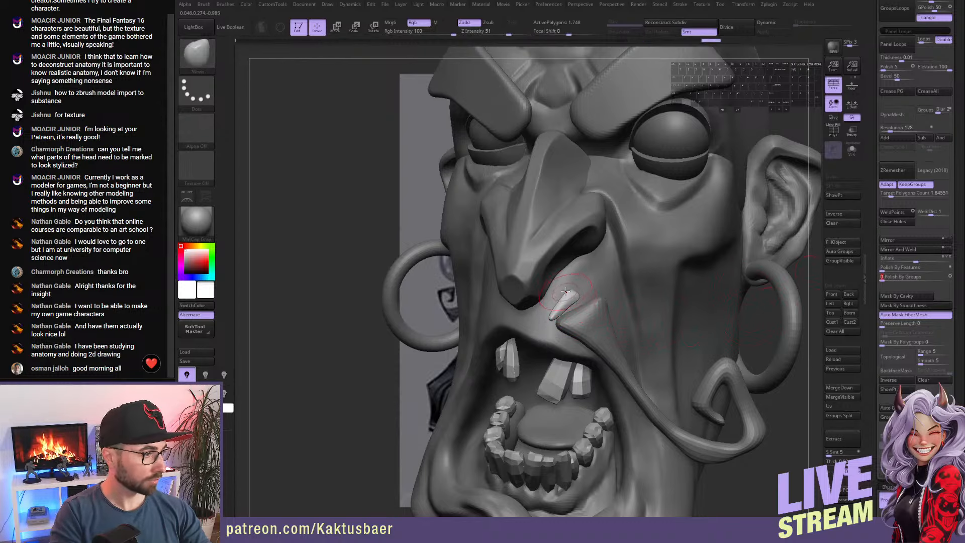
- Duplicate the small hair strand beneath the nose and reshape the copy beside it with the Move brush
key("w")
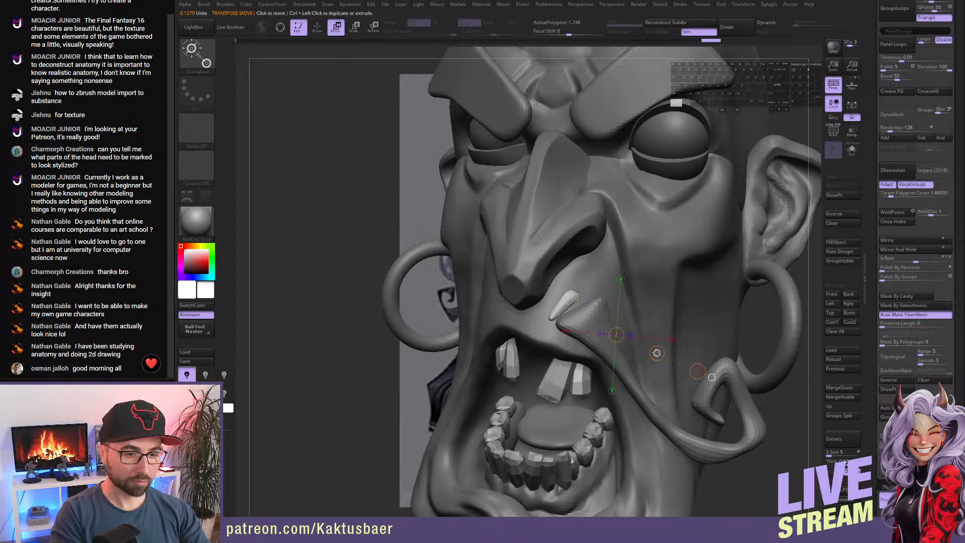
left_click_drag(656, 353, 646, 349, "ctrl")
mouse_move(548, 309)
left_mouse_down("shift")
mouse_move(602, 309)
mouse_move(599, 296)
mouse_move(601, 309)
left_mouse_up("shift")
key("r")
key("e")
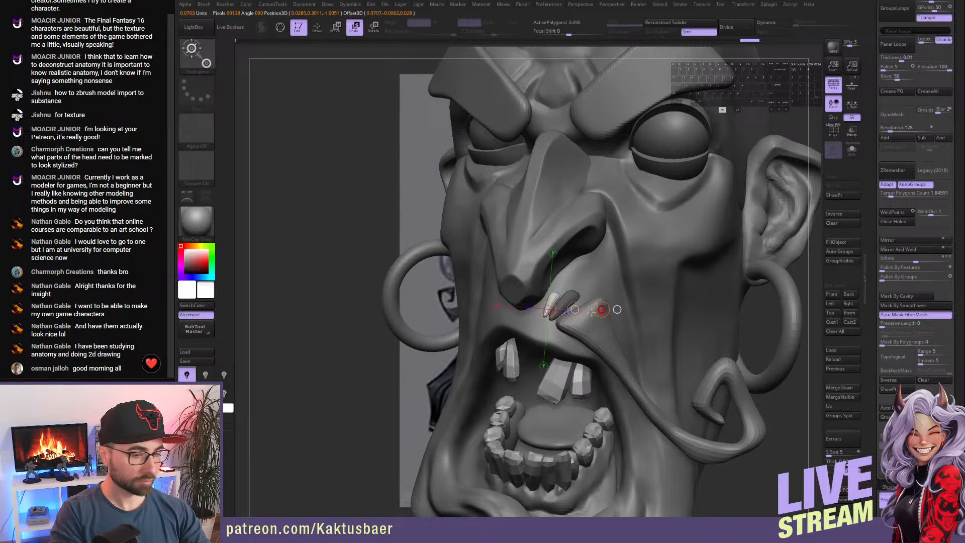
key("w")
key("q")
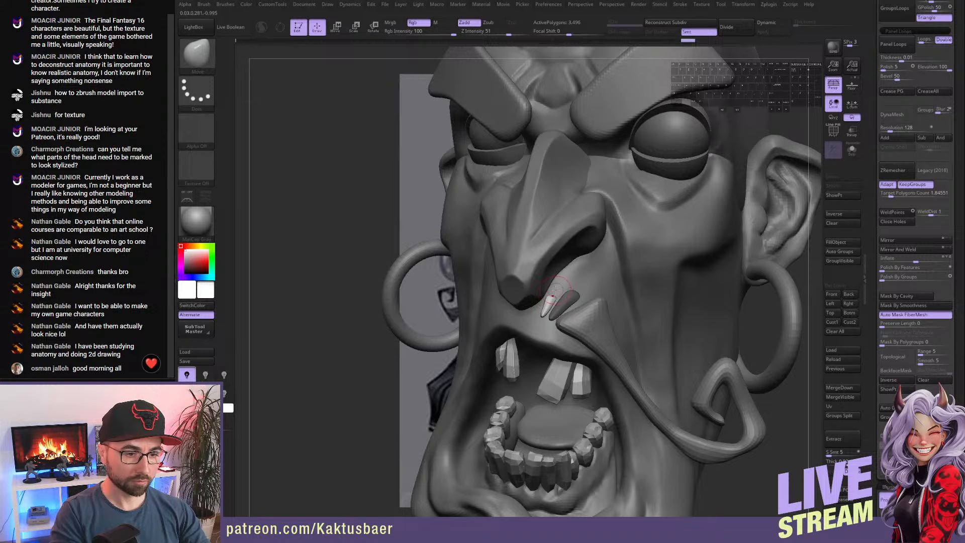
right_click_drag(545, 314, 633, 290)
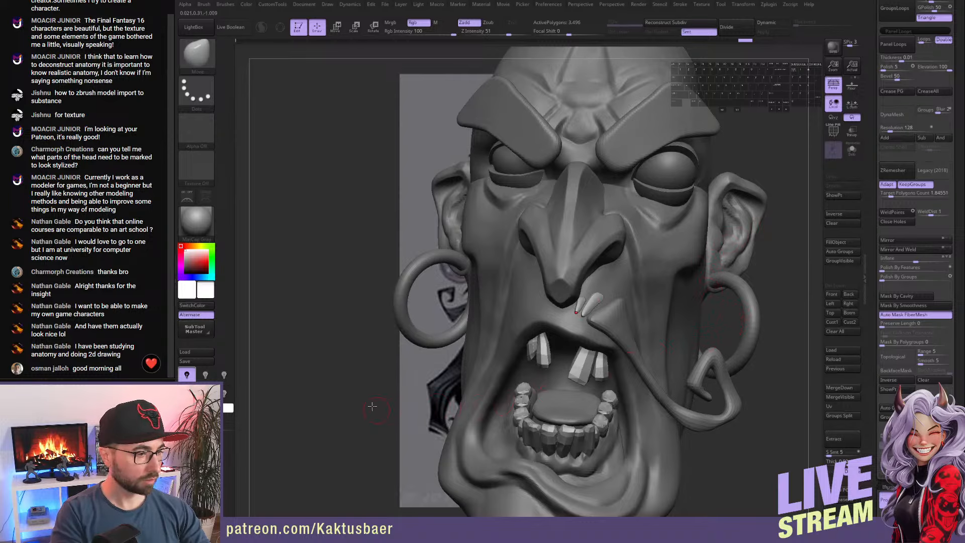
- Select the curled moustache strand and smooth it with Polish By Groups
left_click(620, 338, "alt")
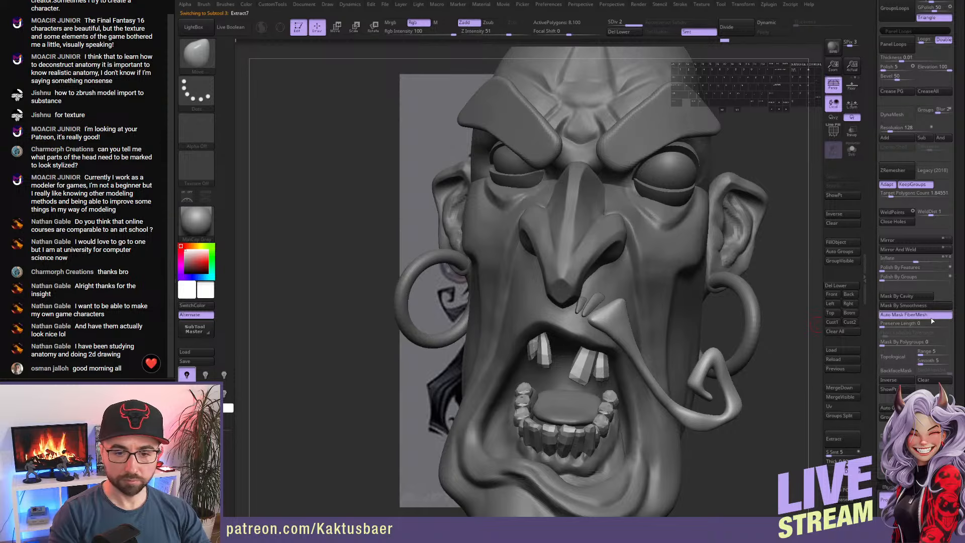
left_click_drag(887, 280, 906, 279)
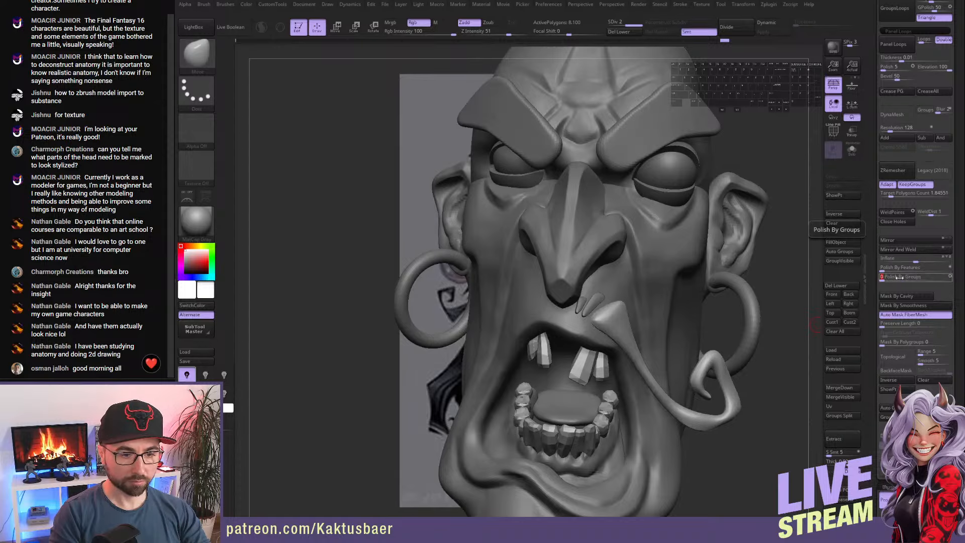
key("ctrl")
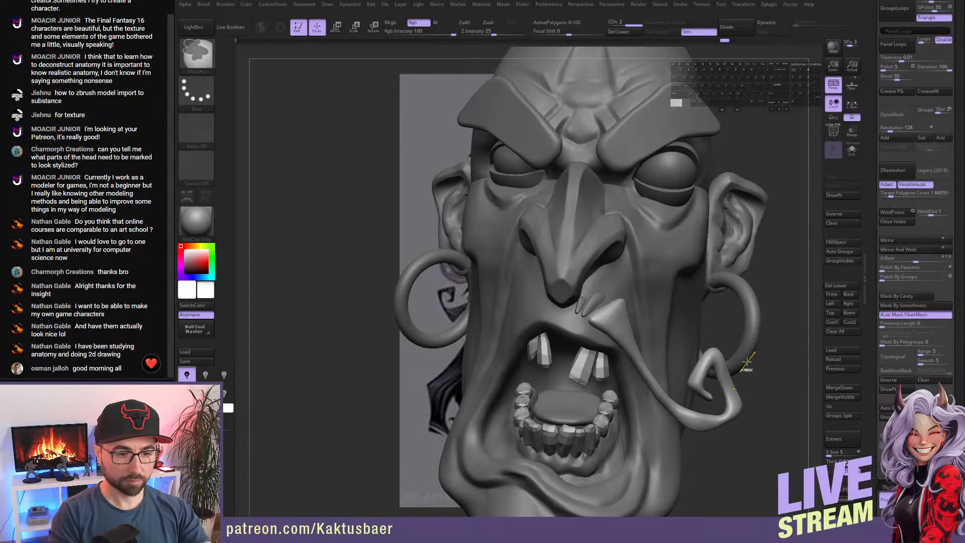
- Flatten the moustache's broad inner end with the hPolish brush, working up to subdivision level 3
mouse_move(610, 318)
right_mouse_down("alt")
mouse_move(619, 335)
mouse_move(626, 309)
right_mouse_up("alt")
key("b")
left_click(639, 320)
left_click_drag(627, 309, 648, 350)
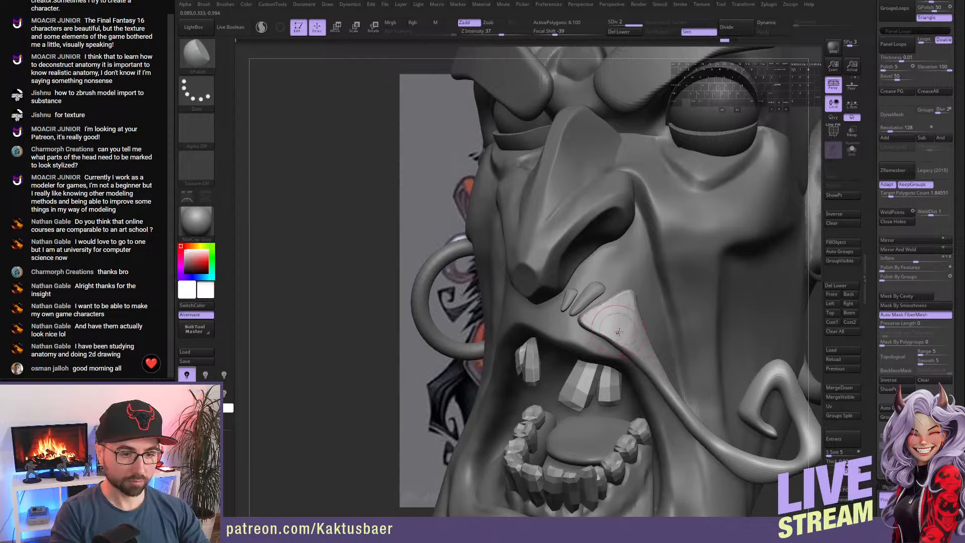
key("d")
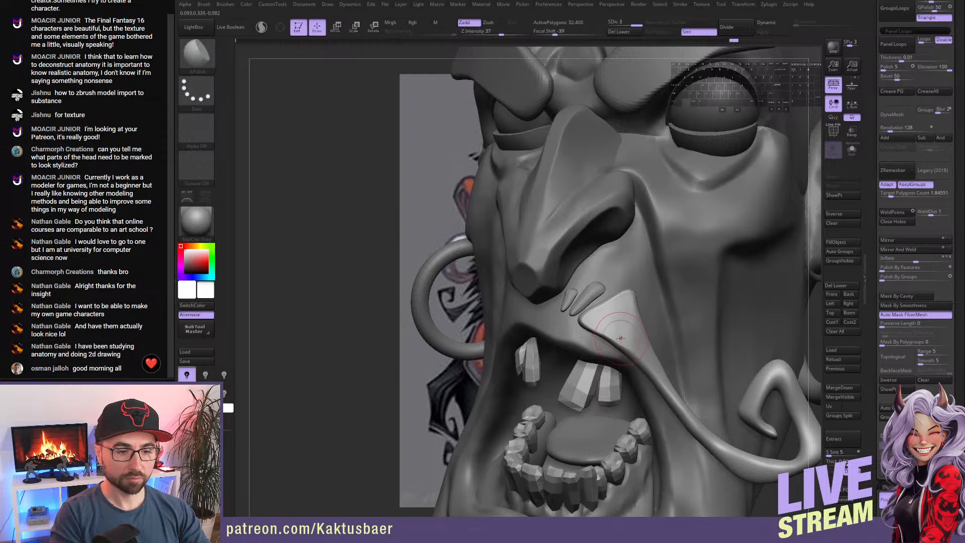
right_click_drag(619, 338, 617, 325)
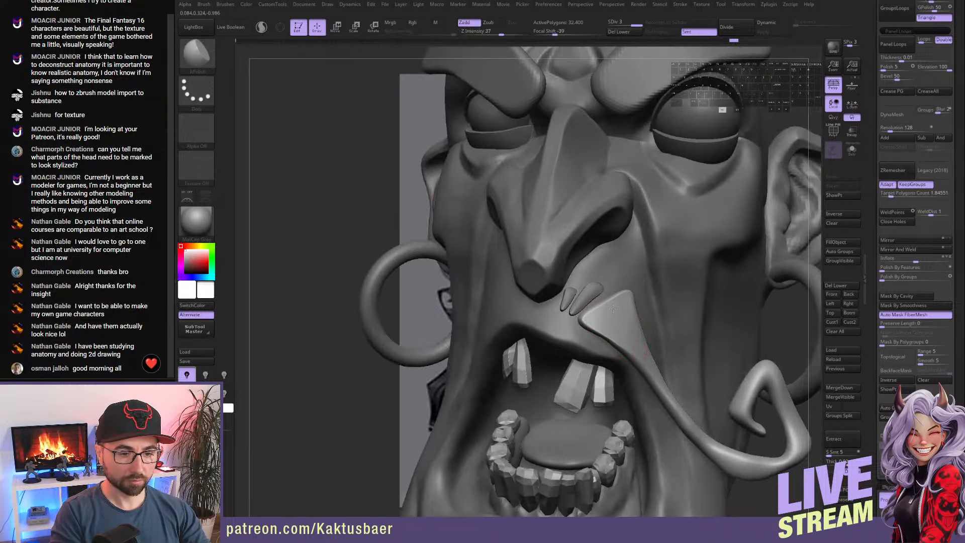
key("shift")
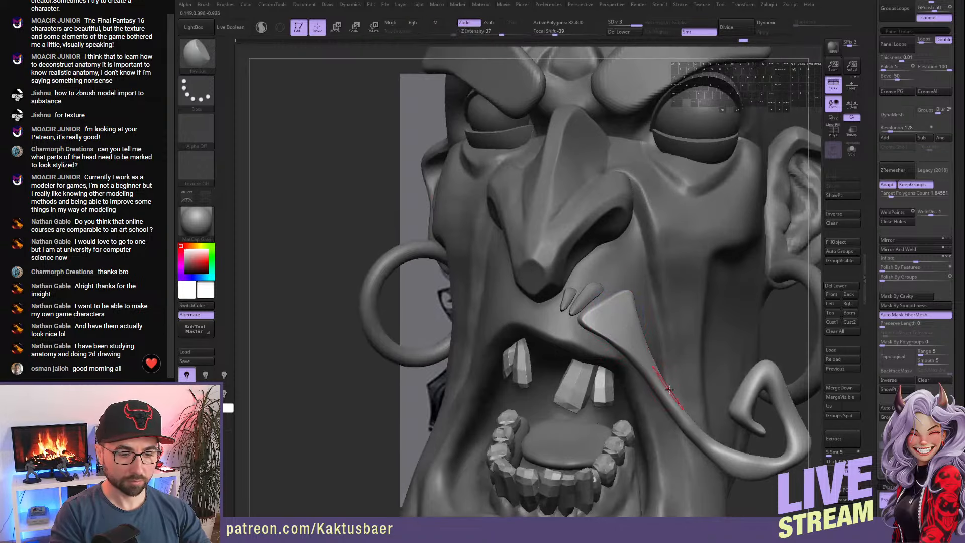
- Polish flatter planes along the outer curl of the moustache with the hPolish brush
right_click_drag(647, 364, 656, 389)
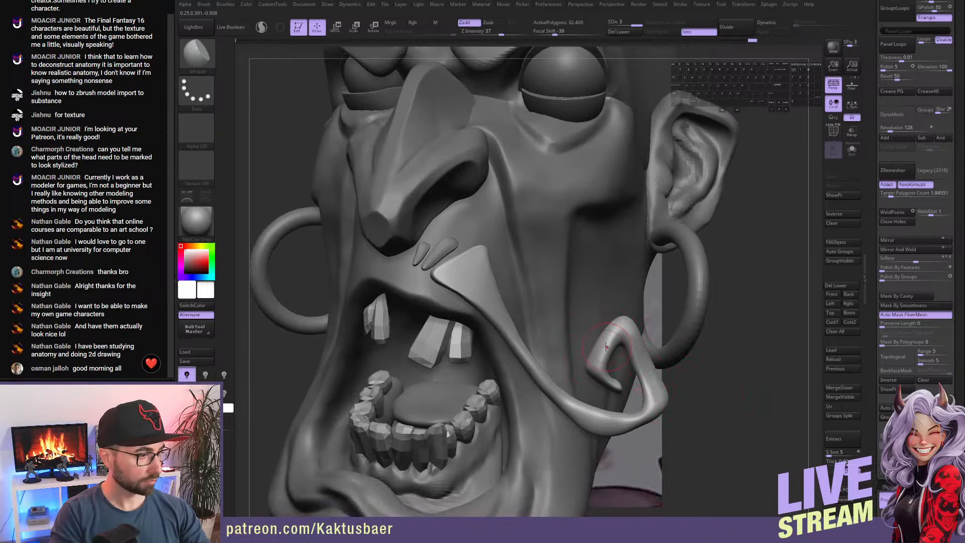
right_click_drag(616, 355, 609, 338)
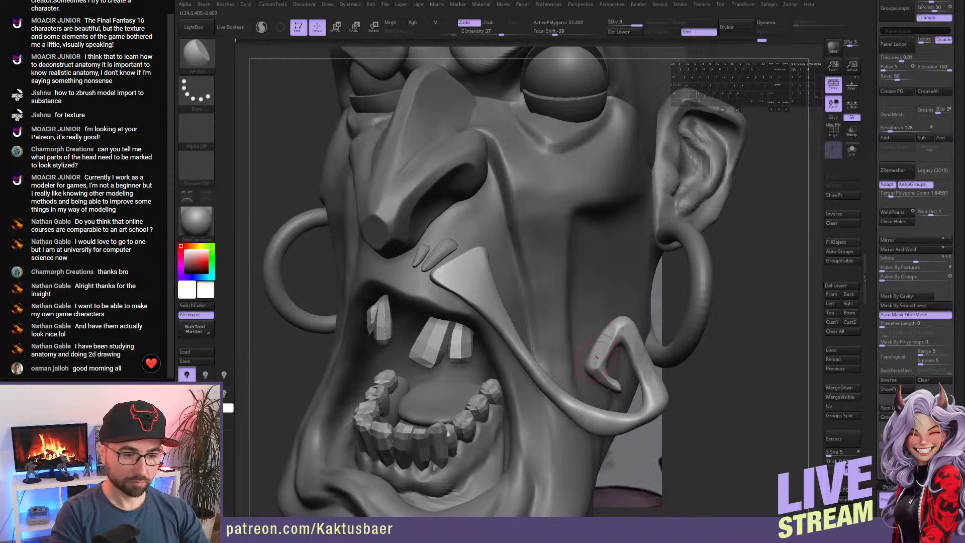
right_click_drag(623, 343, 583, 343)
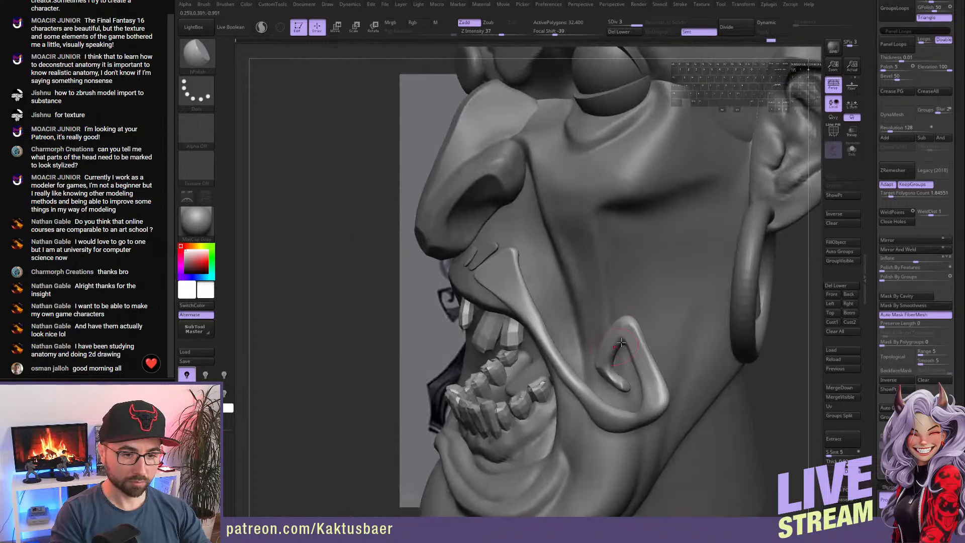
left_click_drag(643, 332, 628, 322)
mouse_move(643, 344)
right_mouse_down()
mouse_move(623, 369)
mouse_move(640, 328)
right_mouse_up()
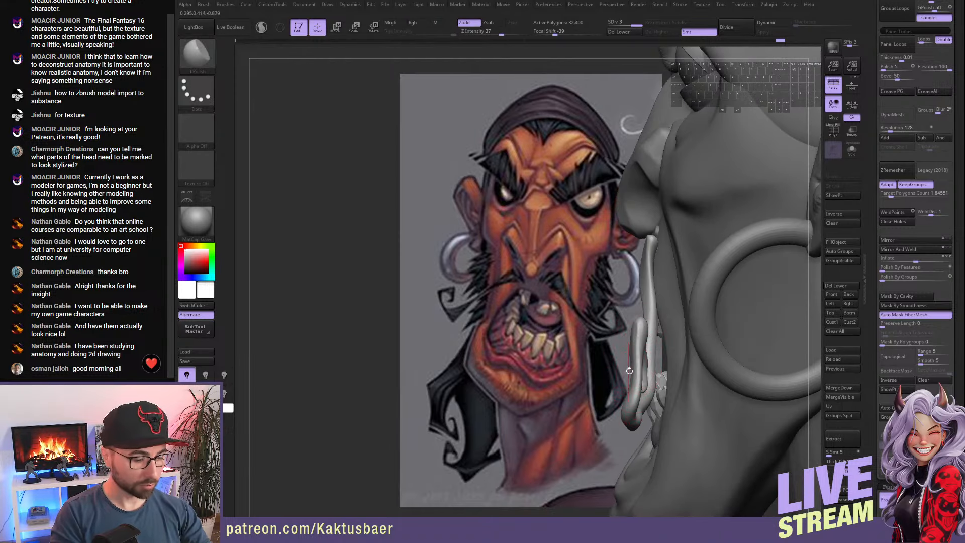
- Switch to the Move brush, adjust its size, and reshape the moustache curl in side view
key("b")
key("m")
key("v")
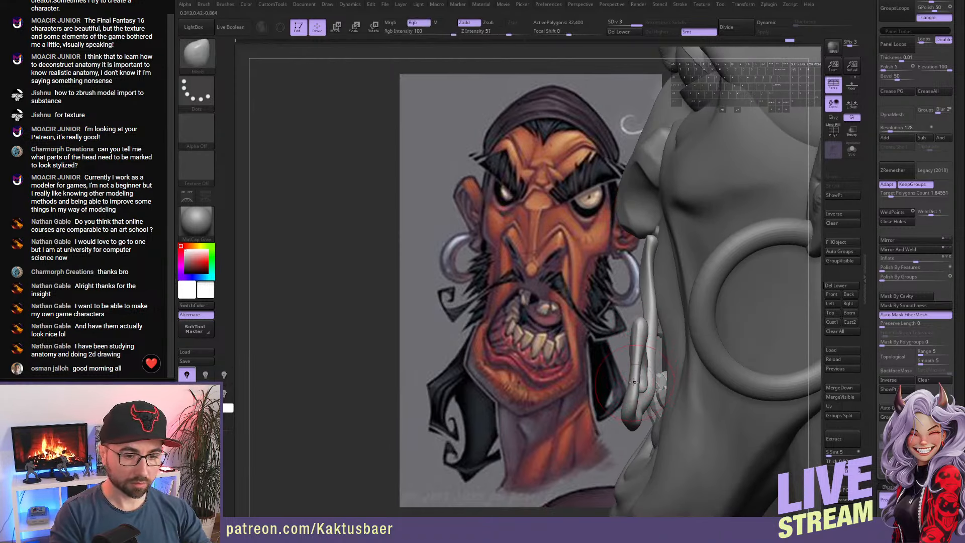
right_click_drag(633, 385, 619, 372)
key("s")
key("s")
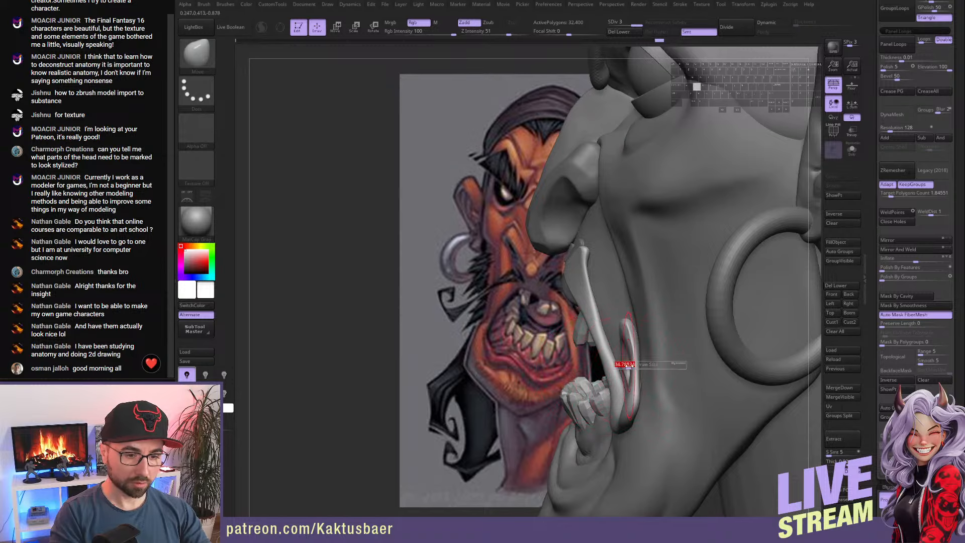
right_click_drag(635, 404, 605, 421)
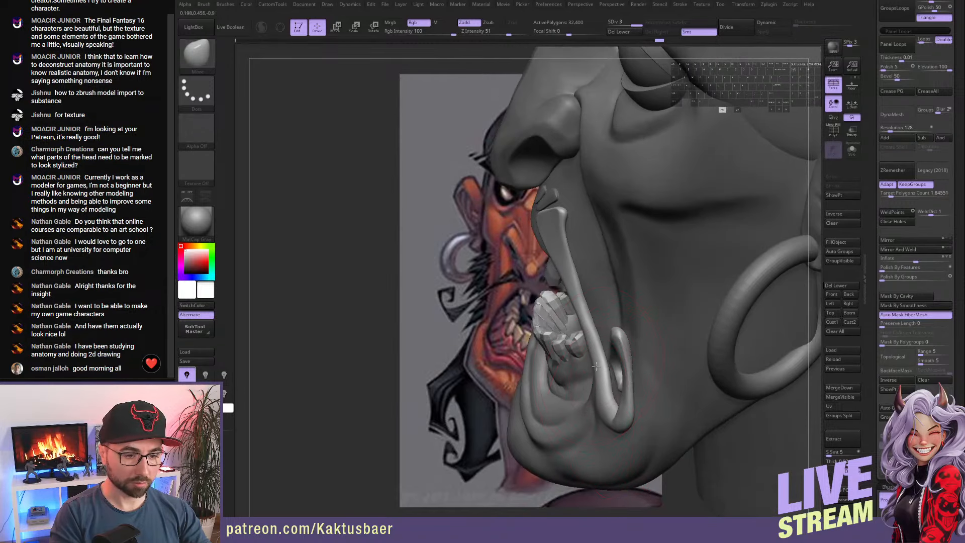
right_click_drag(602, 379, 591, 340)
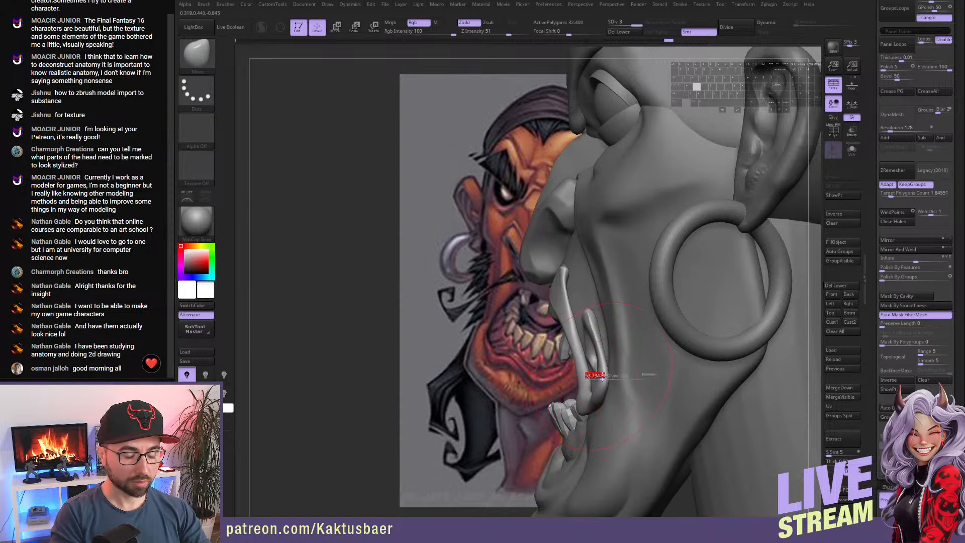
- Pull the moustache curl's inner tip and lower bend into place beside the cheek with the Move brush
mouse_move(604, 393)
right_mouse_down()
mouse_move(586, 376)
mouse_move(592, 340)
right_mouse_up()
left_click_drag(592, 339, 608, 369)
left_click_drag(606, 405, 594, 384)
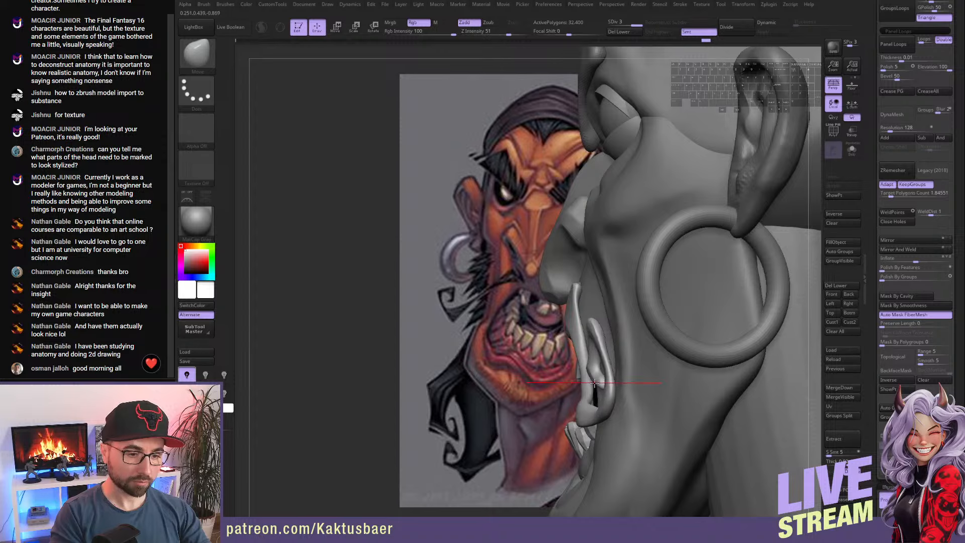
right_click_drag(587, 412, 580, 416)
- Drop the moustache to subdivision level 1 and delete its higher subdivision levels
key("shift+d")
key("shift+d")
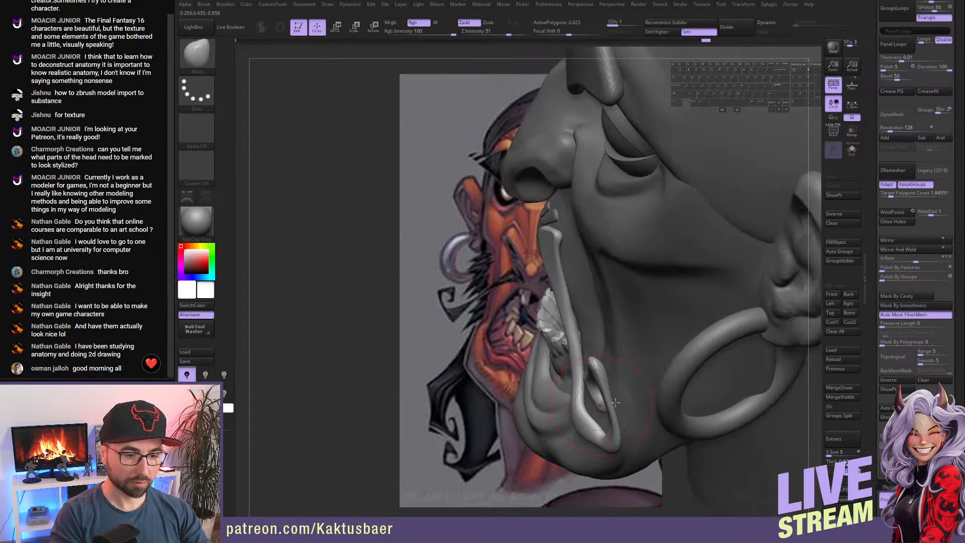
scroll(871, 392, "down", 2)
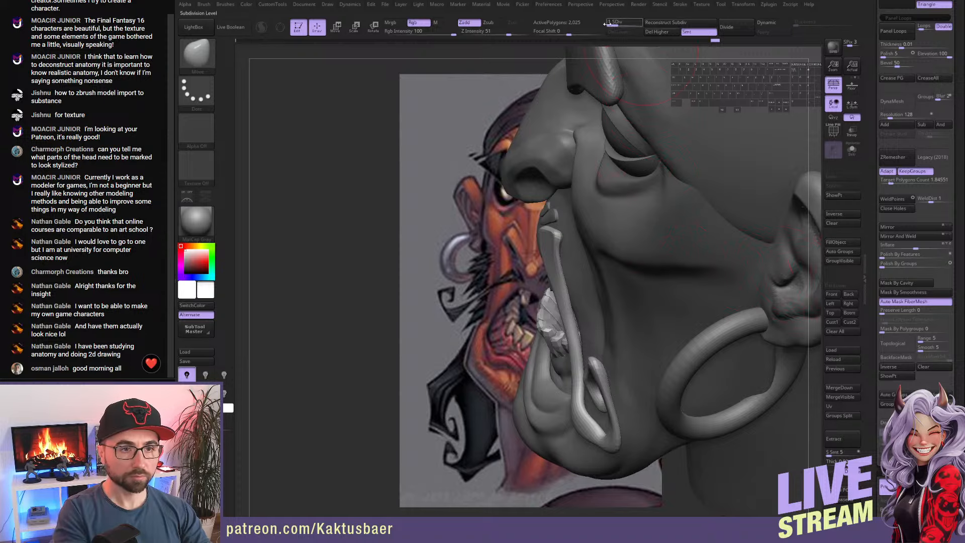
left_click(655, 33)
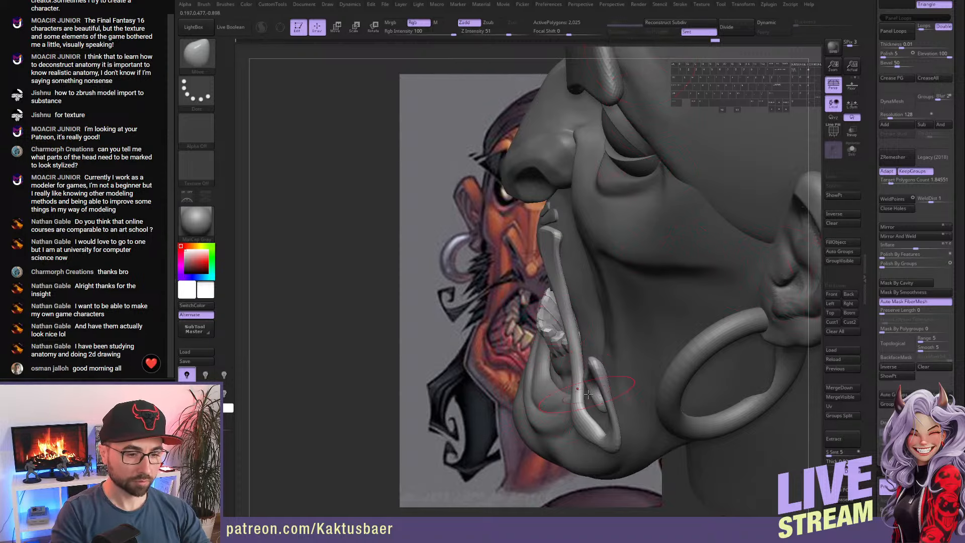
- Refine the low-resolution moustache's depth and bend around the mouth corner with the Move brush
right_click_drag(629, 388, 585, 421)
left_click_drag(577, 414, 595, 412)
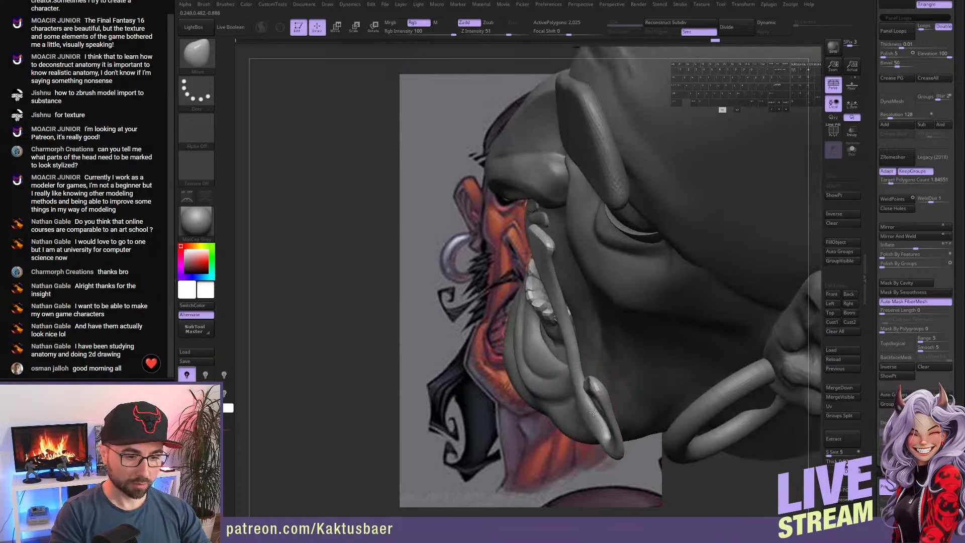
mouse_move(581, 375)
right_mouse_down()
mouse_move(565, 330)
mouse_move(638, 245)
right_mouse_up()
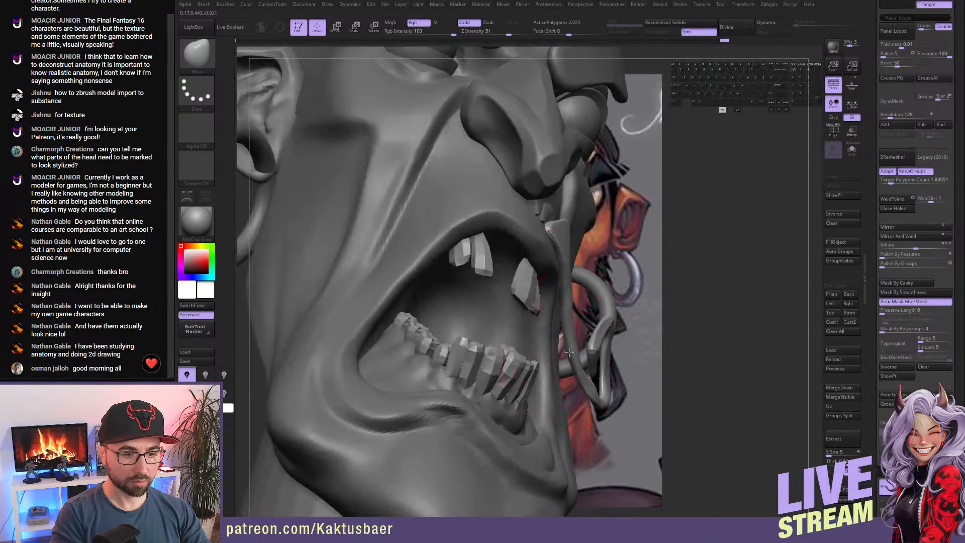
mouse_move(574, 369)
right_mouse_down()
mouse_move(547, 395)
mouse_move(558, 453)
mouse_move(559, 399)
mouse_move(534, 365)
right_mouse_up()
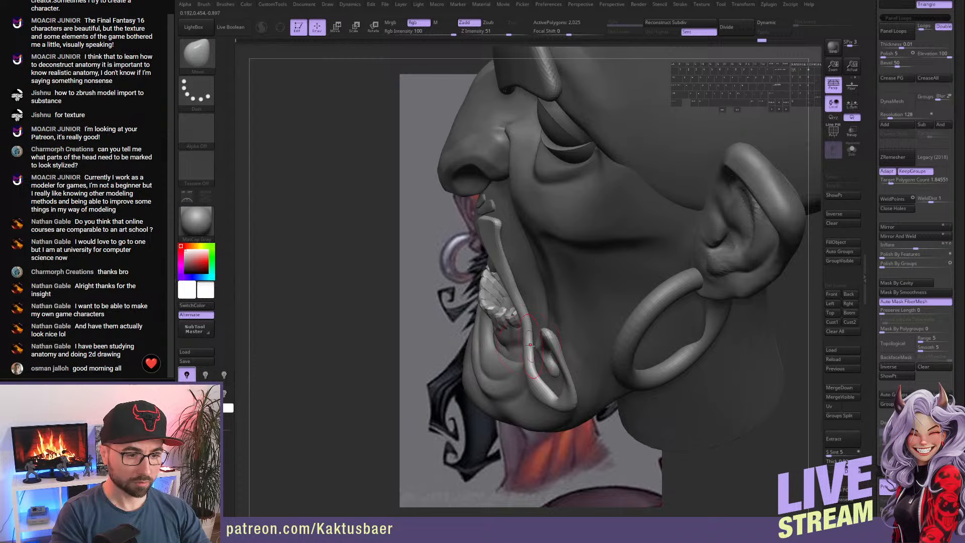
mouse_move(526, 295)
right_mouse_down()
mouse_move(567, 324)
mouse_move(714, 297)
right_mouse_up()
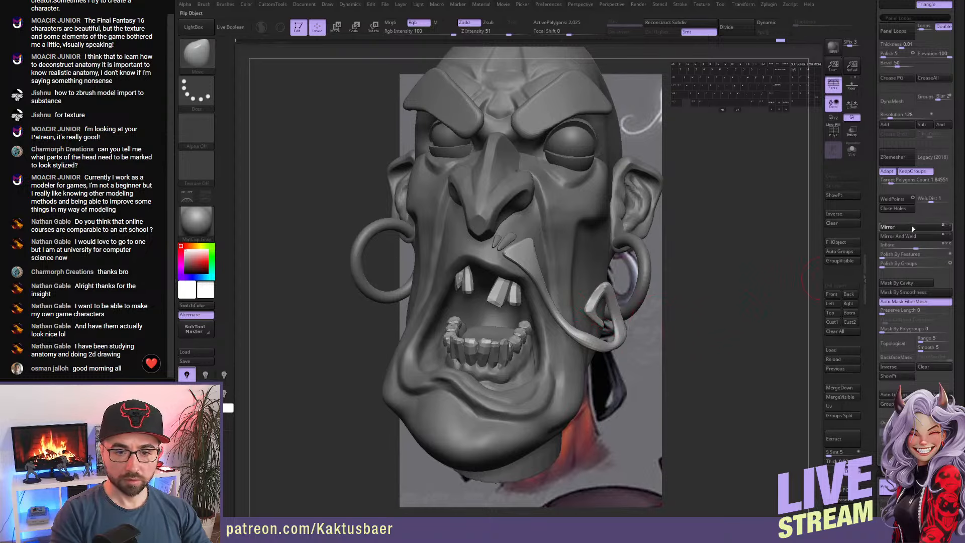
- Mirror the moustache strand to the opposite side of the face
left_click(888, 227)
right_click_drag(581, 323, 663, 279)
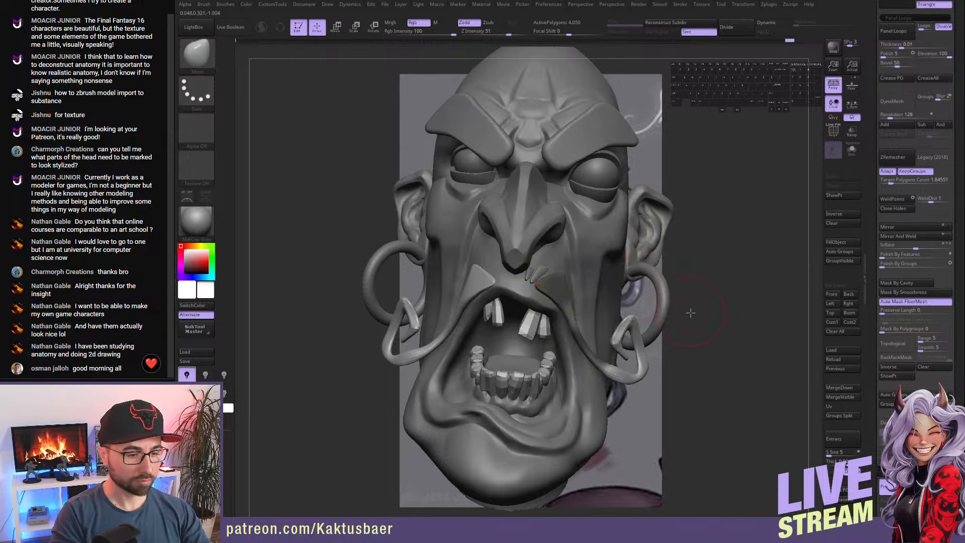
right_click_drag(553, 289, 544, 275)
- Isolate the moustache from the other subtools and hide the reference image
left_click_drag(546, 277, 597, 344, "ctrl")
key("alt+q")
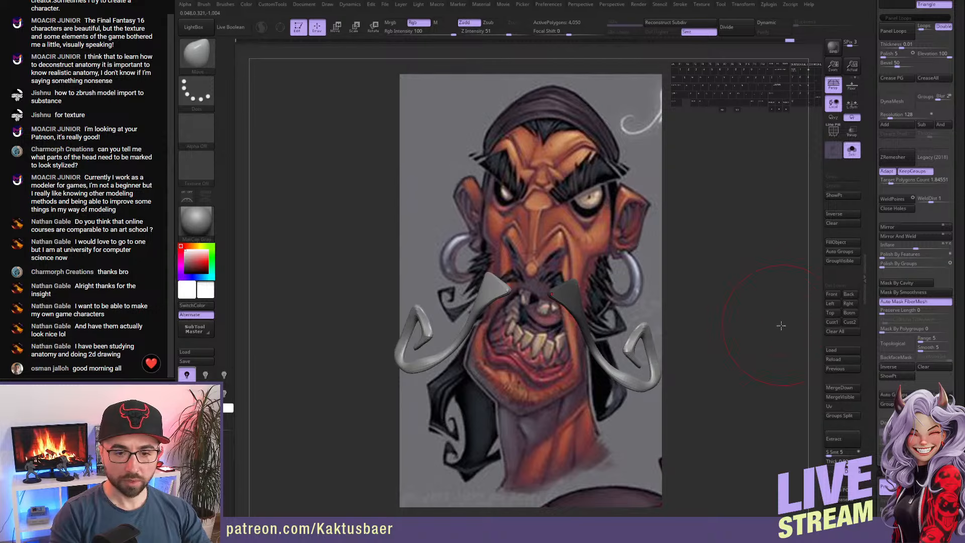
key("ctrl+n")
left_click_drag(737, 282, 705, 217, "ctrl")
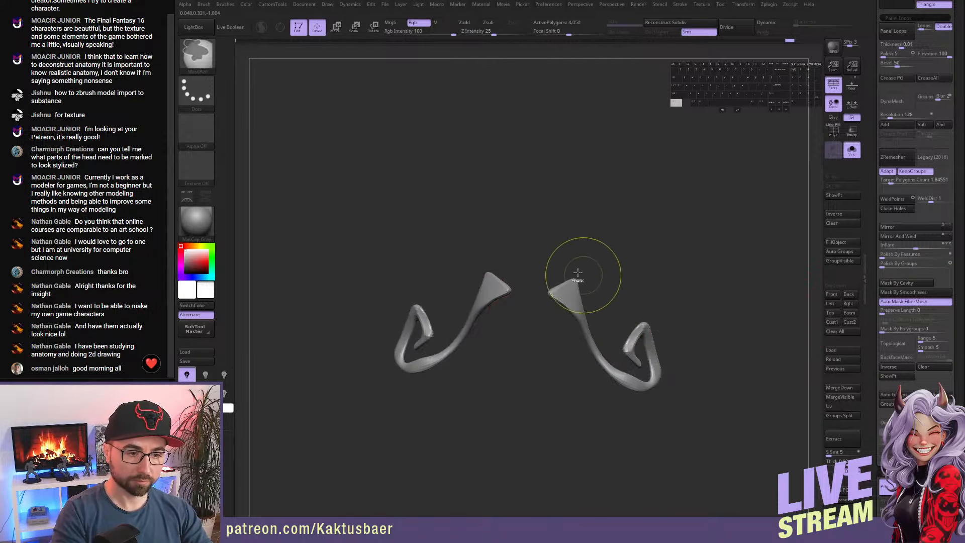
- Mask the original moustache strand, leaving the mirrored one free, and show the full head with the moustache still selected
left_click_drag(534, 252, 690, 416, "ctrl")
key("s")
left_click(617, 326, "alt")
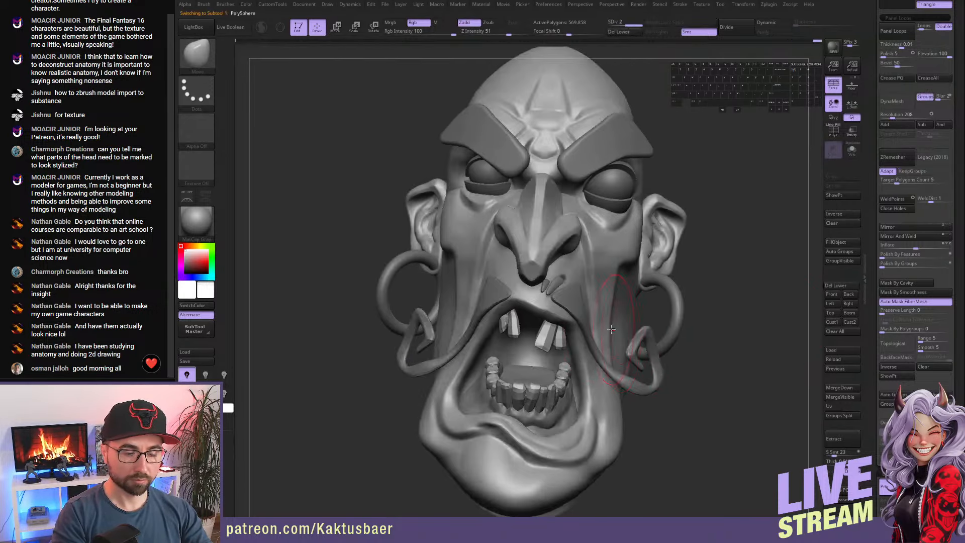
right_click_drag(606, 337, 615, 325, "alt")
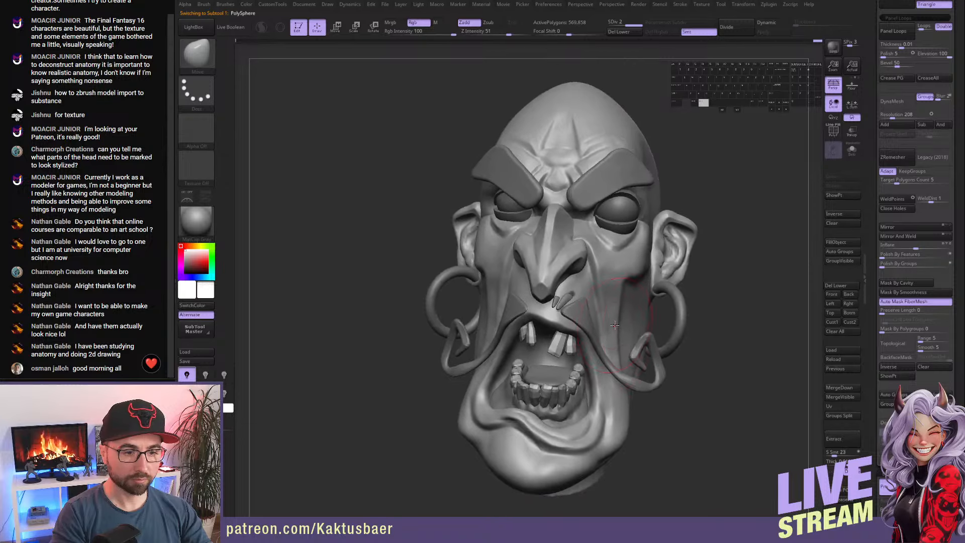
left_click(578, 316, "alt")
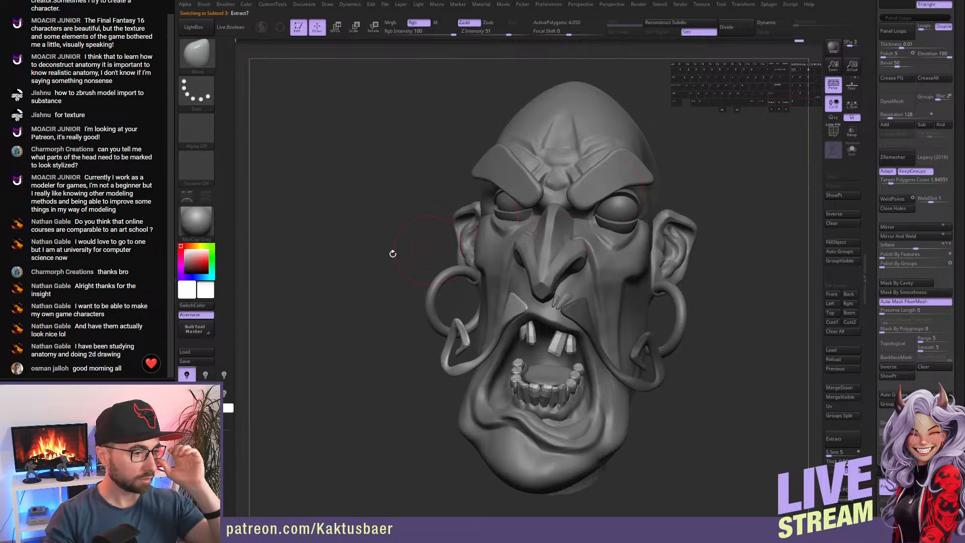
left_click(196, 166)
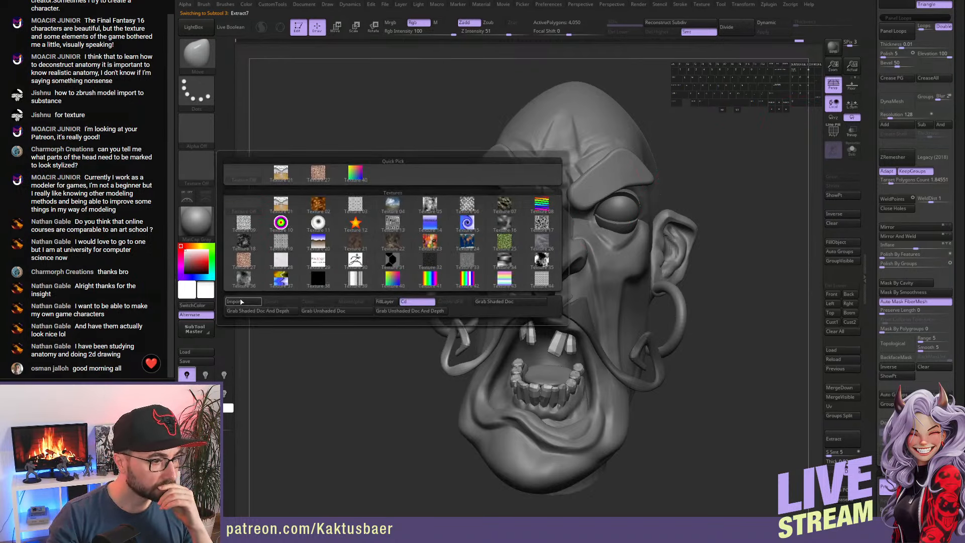
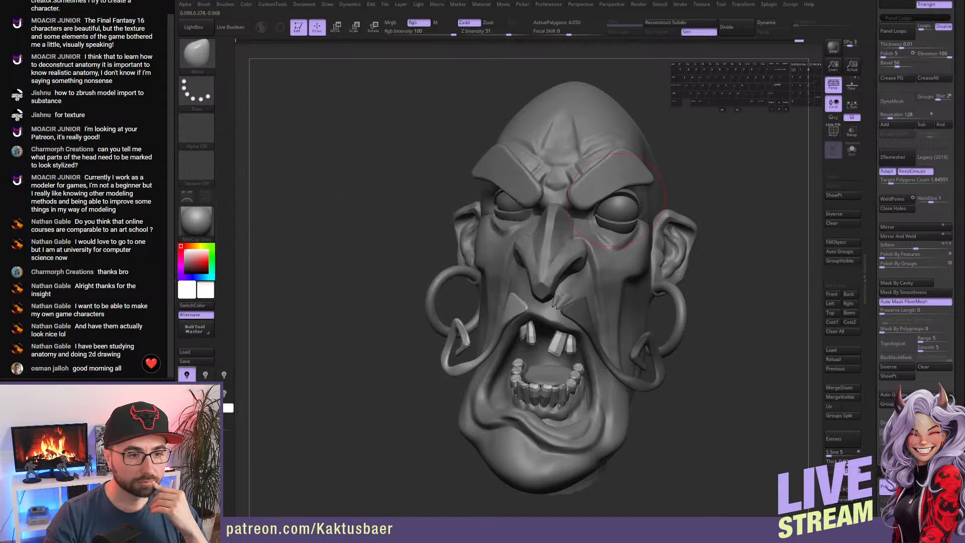
- Load the pirate concept texture into Spotlight and move it beside the sculpted head
left_click(196, 166)
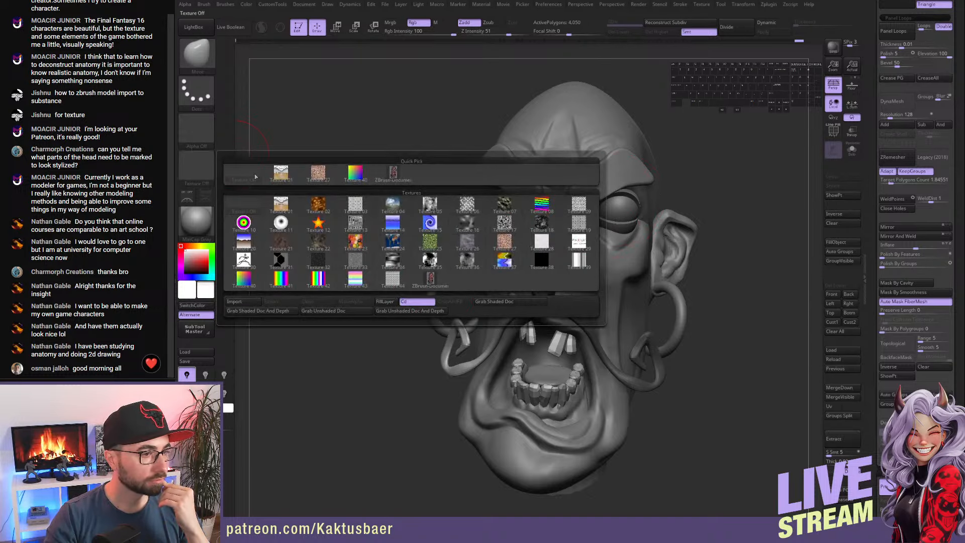
left_click(393, 174)
left_click(207, 202)
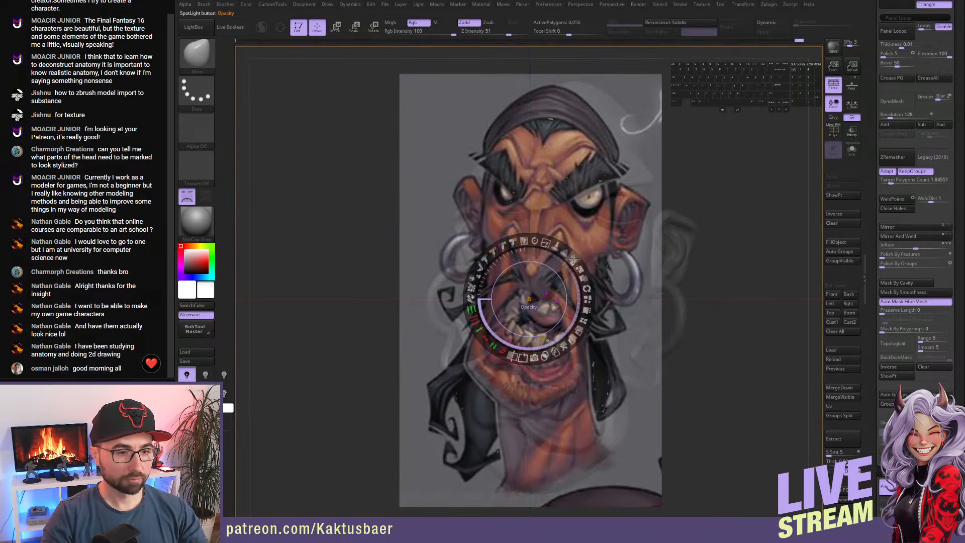
mouse_move(574, 259)
left_mouse_down()
mouse_move(557, 246)
mouse_move(513, 273)
mouse_move(389, 261)
mouse_move(389, 250)
left_mouse_up()
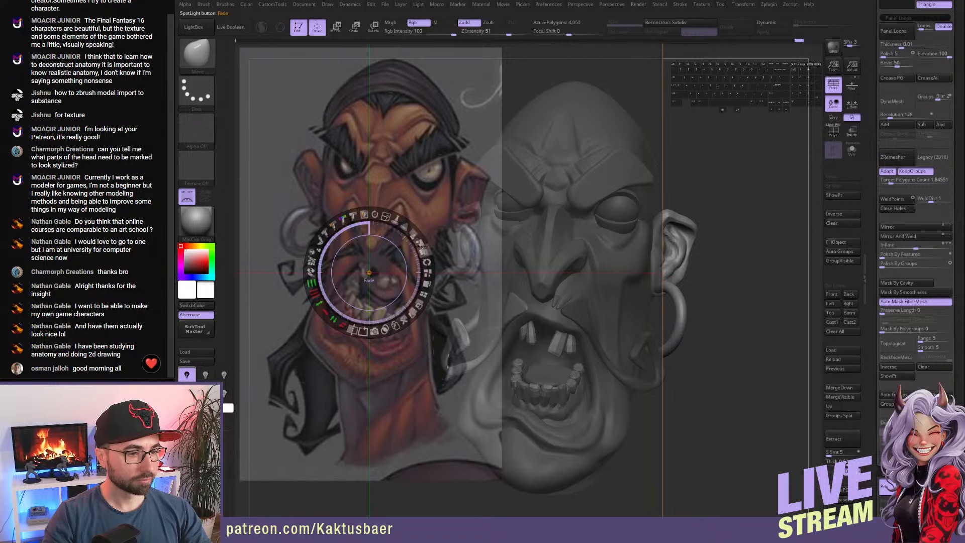
- Adjust the concept image's opacity and scale it down so it sits beside the head without covering the face
mouse_move(423, 251)
left_mouse_down()
mouse_move(410, 226)
mouse_move(419, 245)
mouse_move(415, 211)
mouse_move(420, 242)
left_mouse_up()
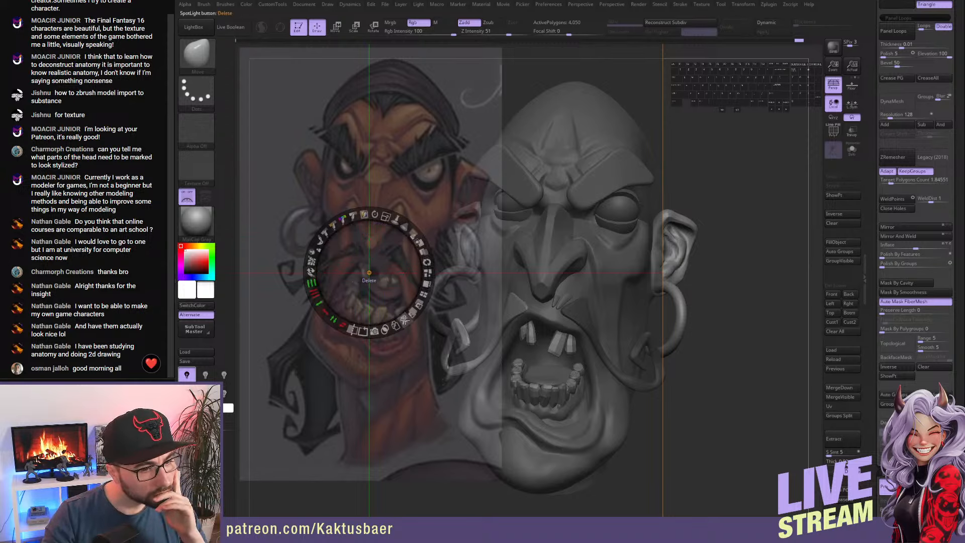
left_click_drag(417, 236, 351, 214)
left_click_drag(386, 255, 368, 209)
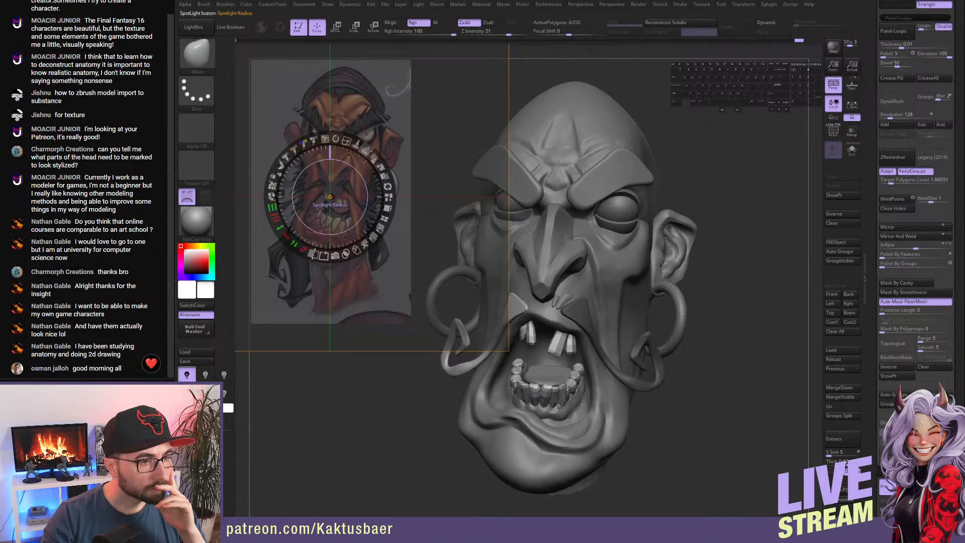
left_click_drag(372, 158, 373, 178)
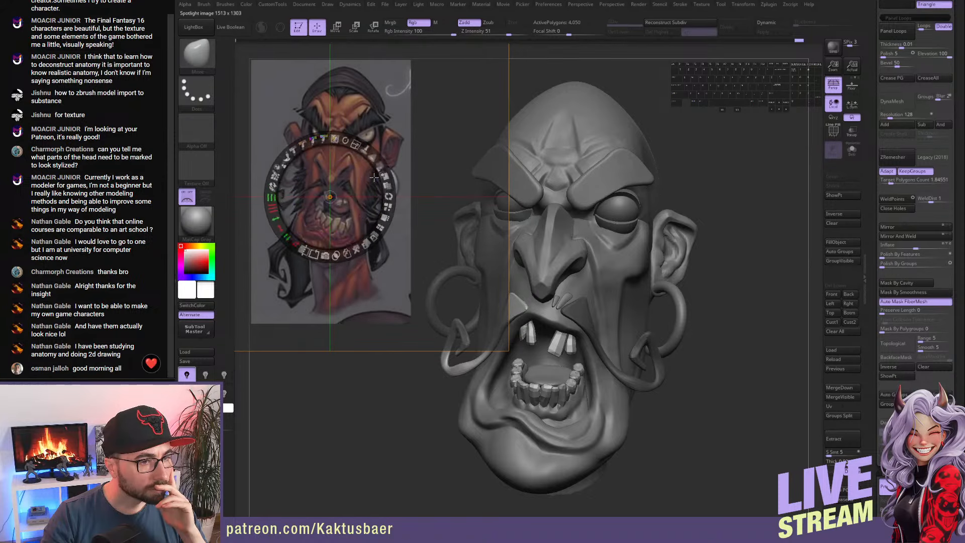
- Shift the concept image slightly closer to the viewport's corner, leave Spotlight editing with it displayed, and frame the head beside it
left_click(606, 309)
key("shift+z")
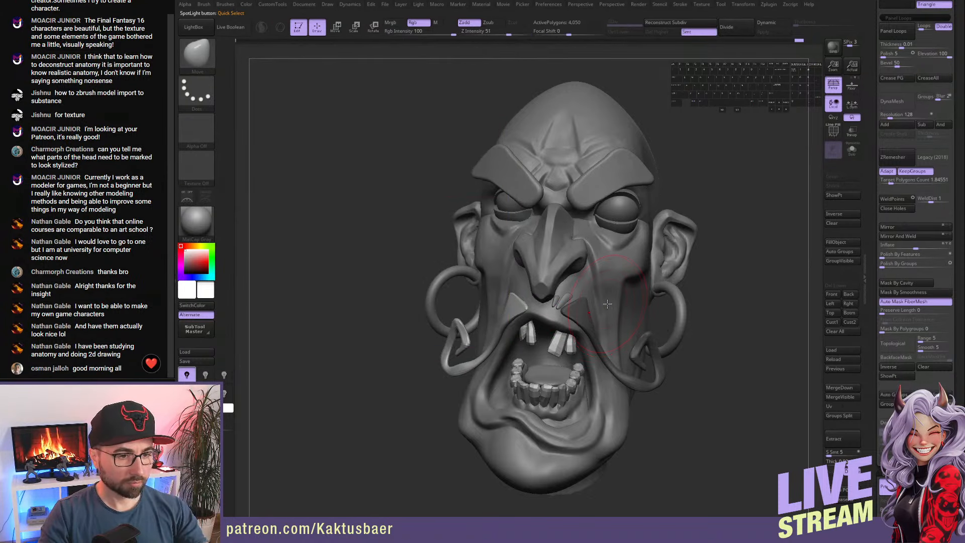
key("shift+z")
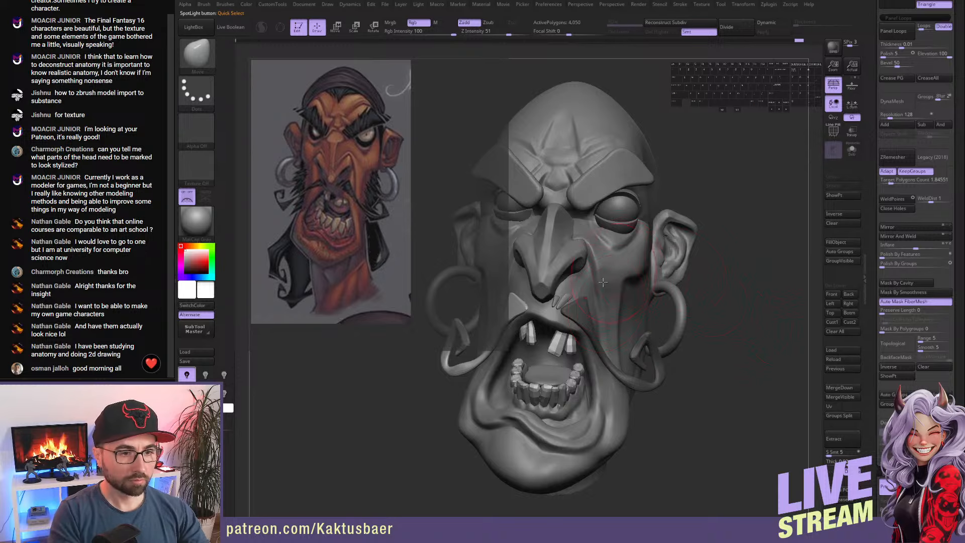
mouse_move(586, 294)
right_mouse_down()
mouse_move(631, 308)
mouse_move(457, 272)
right_mouse_up()
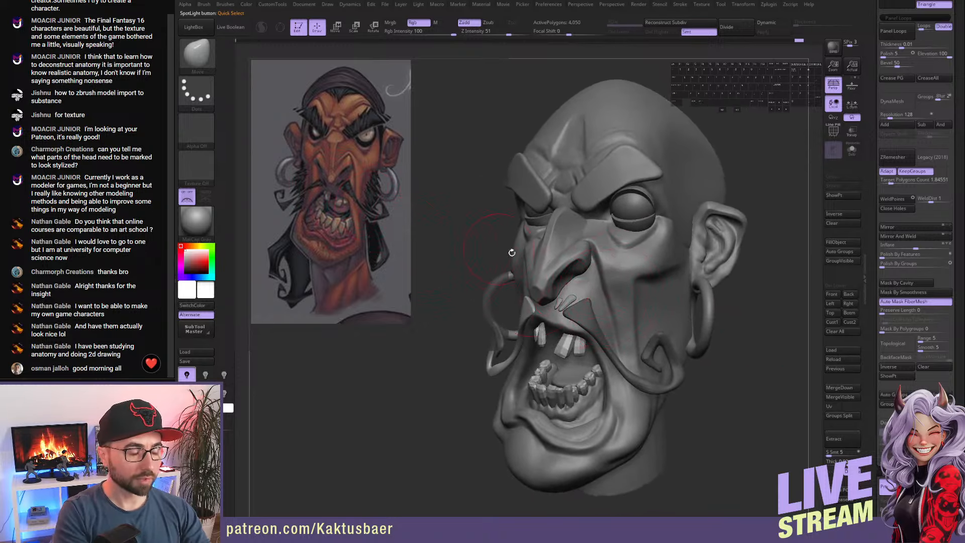
mouse_move(512, 252)
right_mouse_down()
mouse_move(610, 292)
mouse_move(617, 320)
right_mouse_up()
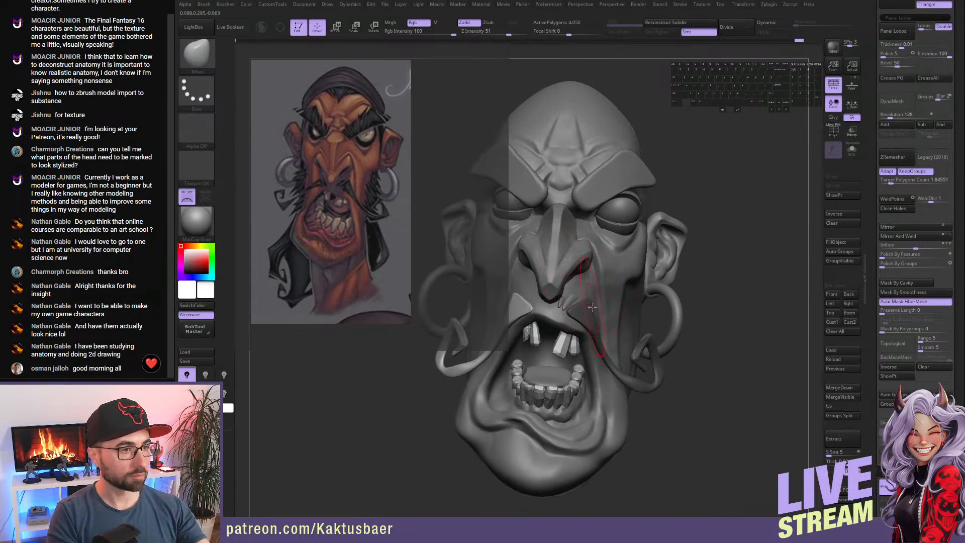
key("z")
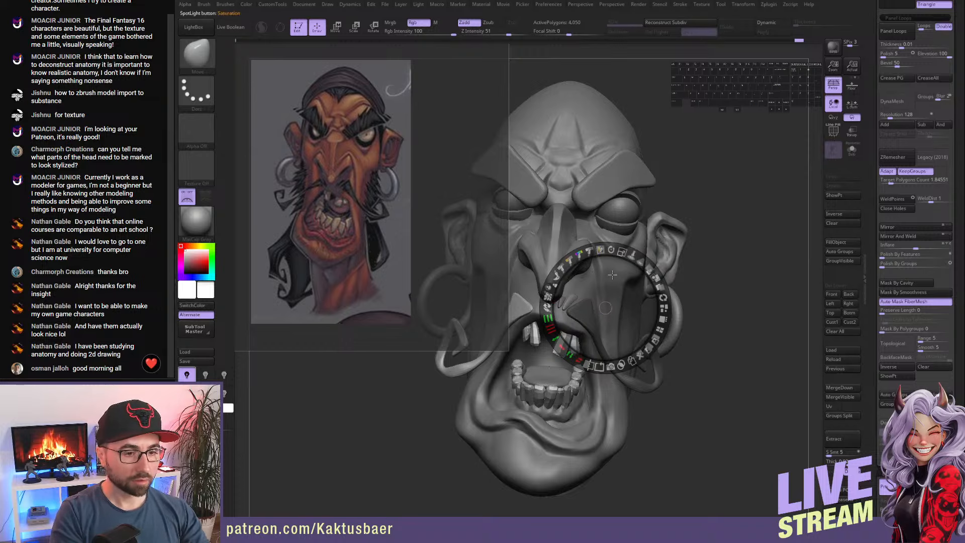
left_click_drag(612, 275, 599, 260)
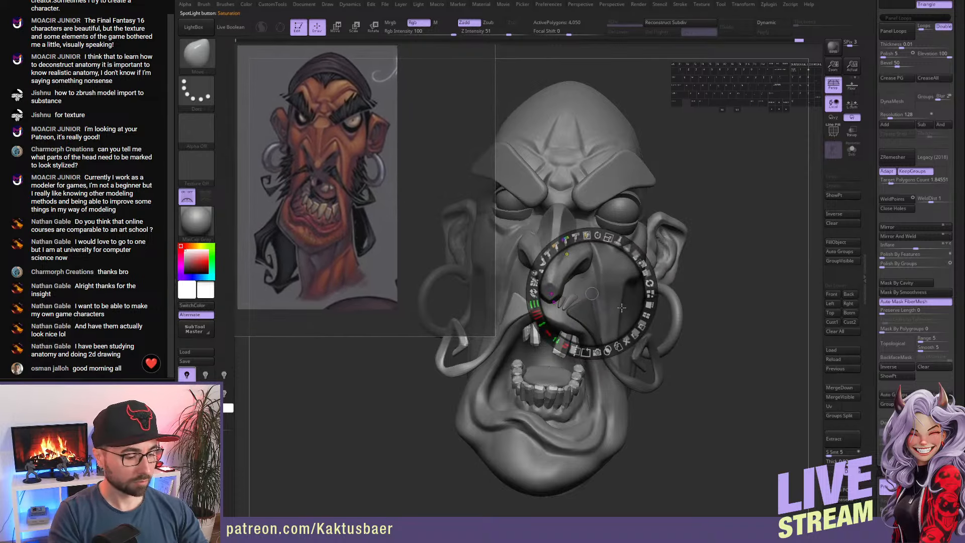
key("z")
mouse_move(618, 304)
right_mouse_down()
mouse_move(579, 311)
mouse_move(621, 300)
right_mouse_up()
right_click_drag(664, 338, 650, 312)
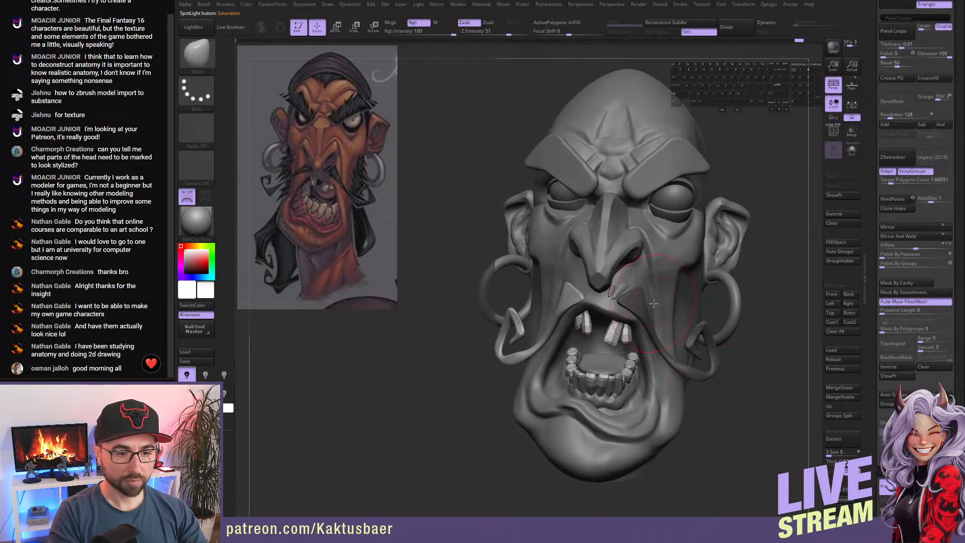
- Raise and reposition the mirrored moustache strand so it sweeps outward from the upper lip across the cheek
left_click_drag(878, 236, 877, 250)
left_click(889, 250)
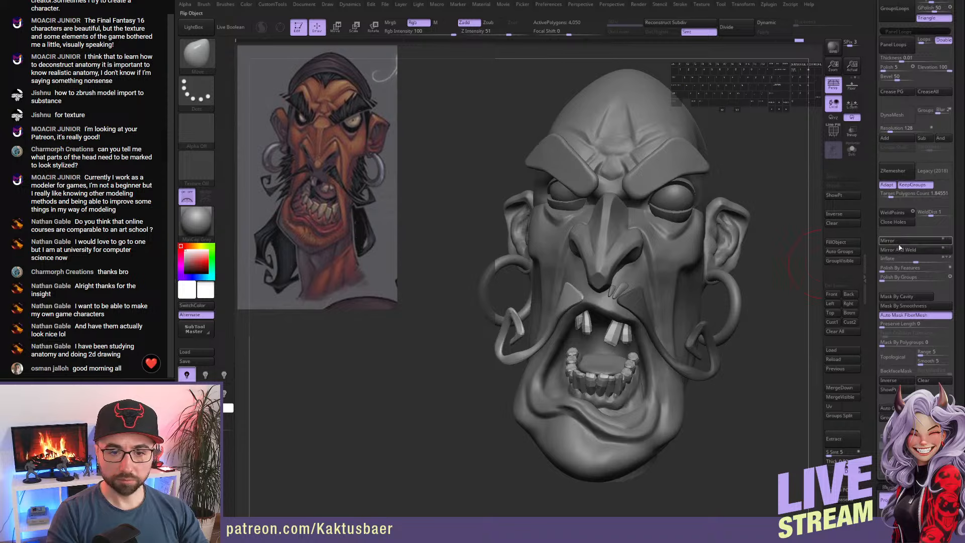
right_click_drag(657, 310, 578, 300)
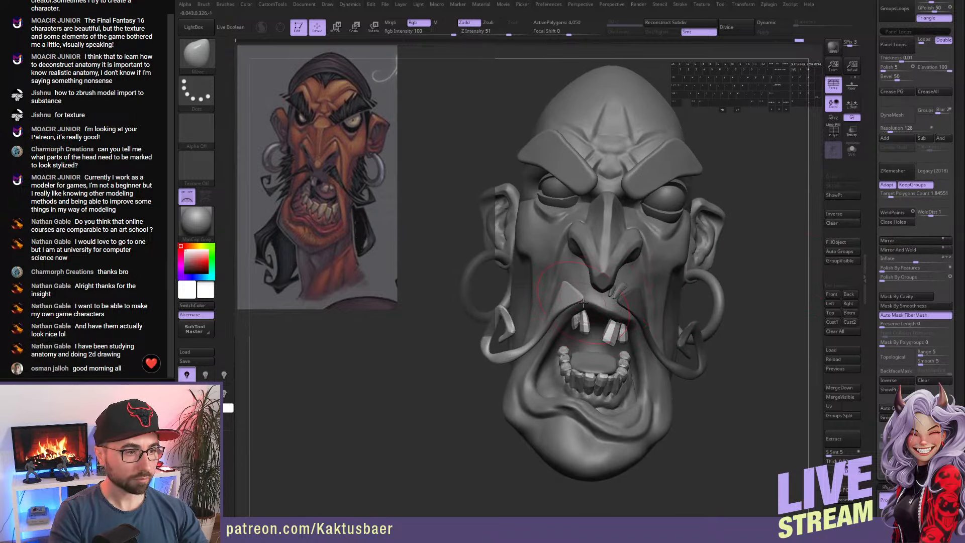
key("w")
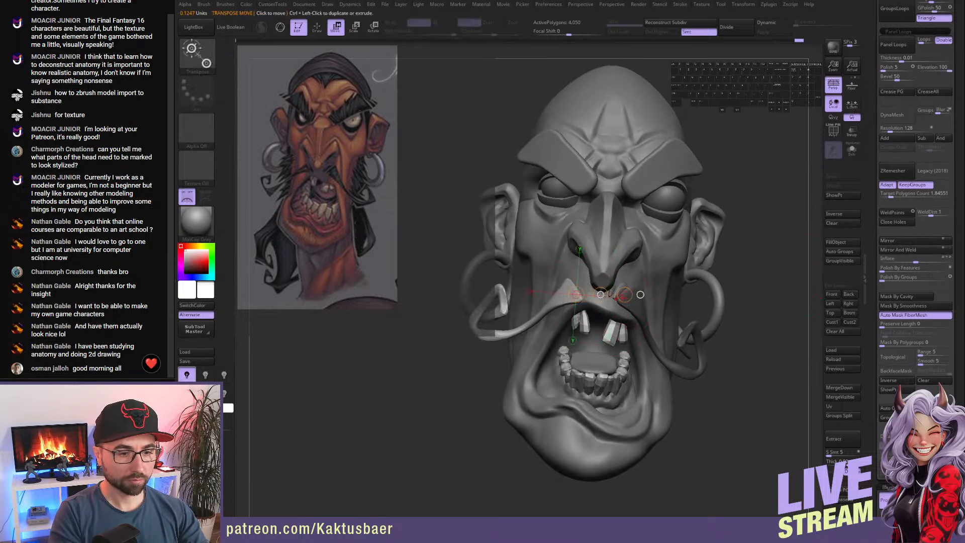
key("q")
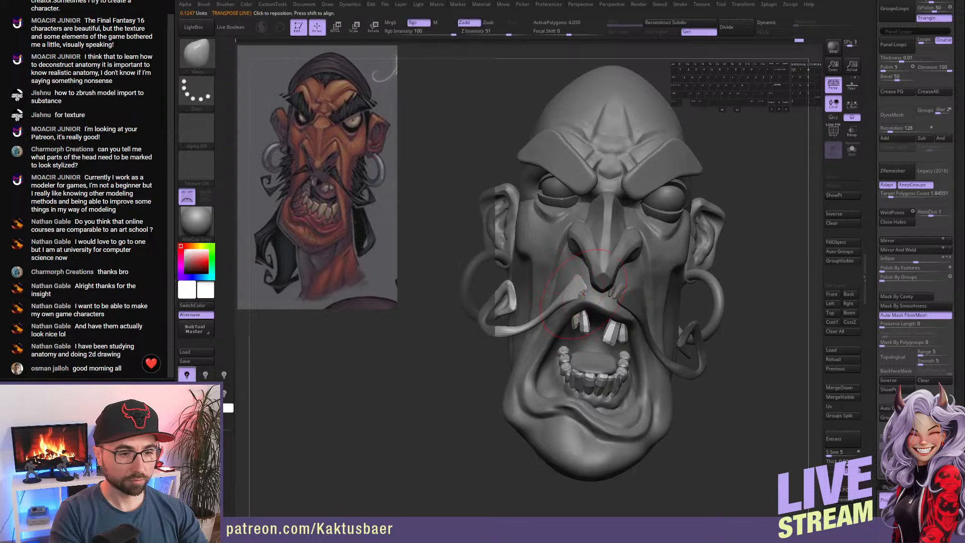
left_click_drag(586, 292, 589, 293, "alt")
left_click(590, 291)
- Select the small hair strands beneath the nose and copy them to the opposite side with Mirror And Weld
right_click_drag(590, 291, 636, 291, "ctrl")
left_click(649, 286, "alt")
left_click(905, 240)
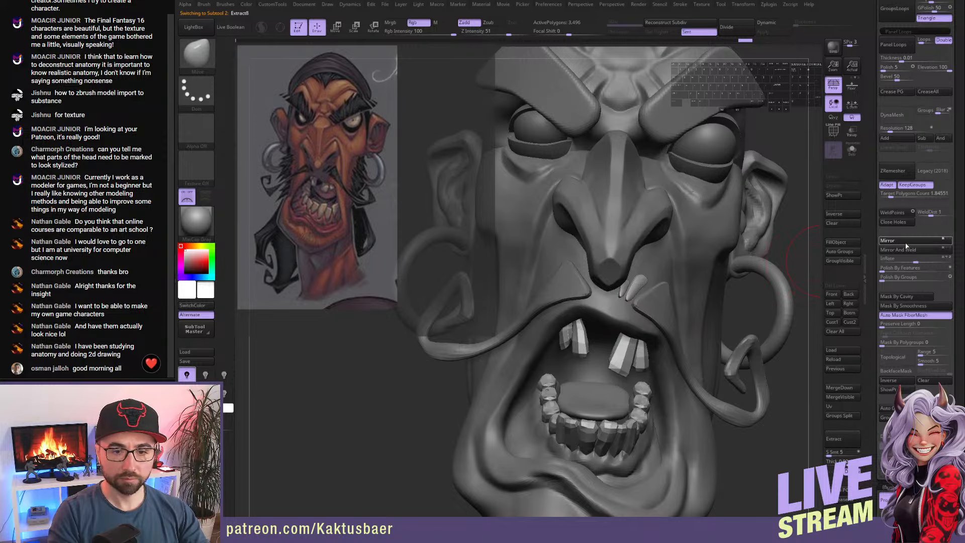
left_click(905, 250)
right_click_drag(606, 288, 625, 294, "alt")
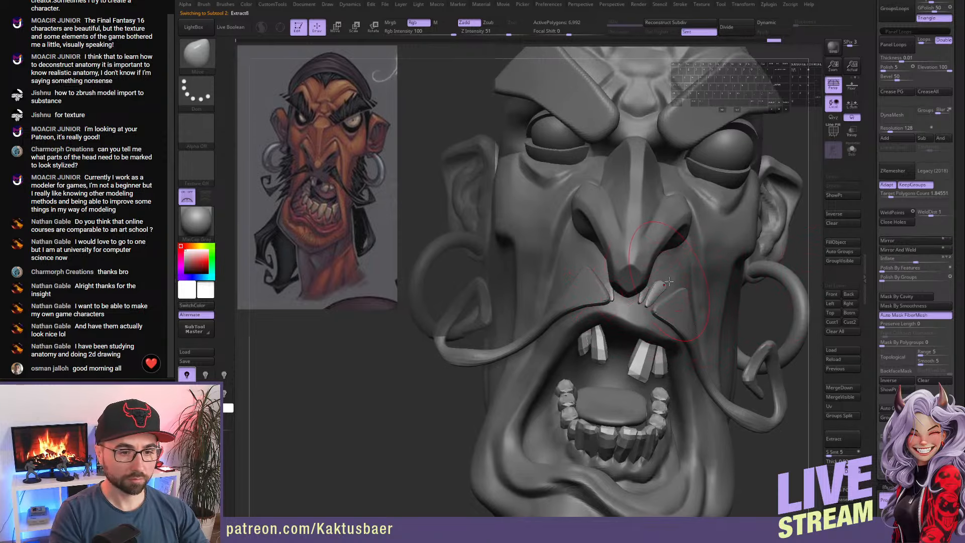
- Isolate the small hair strands and mask the original pair, leaving the mirrored pair free
key("alt+q")
left_click_drag(692, 253, 630, 329, "ctrl")
key("alt+q")
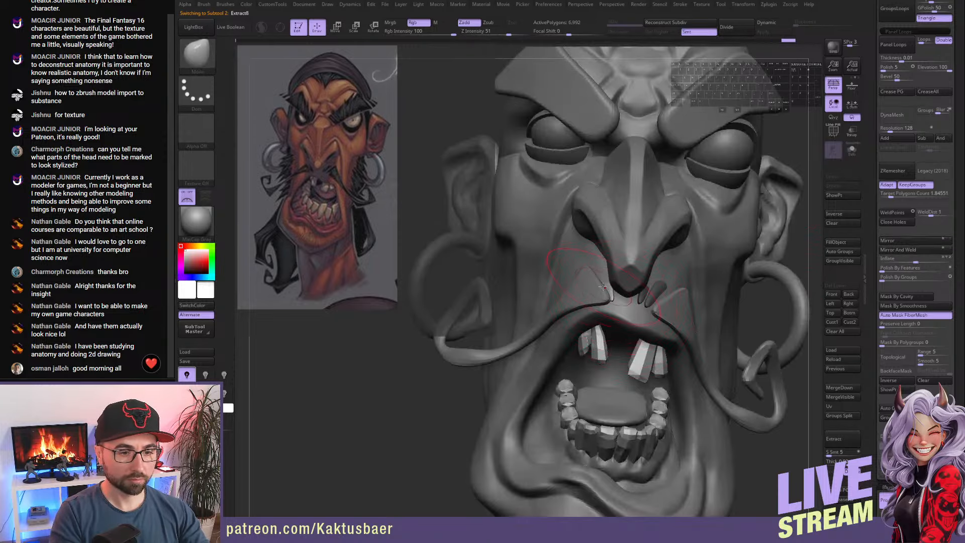
- Clear the mask on the isolated hair strands, assign polygroups with Auto Groups, and delete the small inner mirrored strand
key("alt+q")
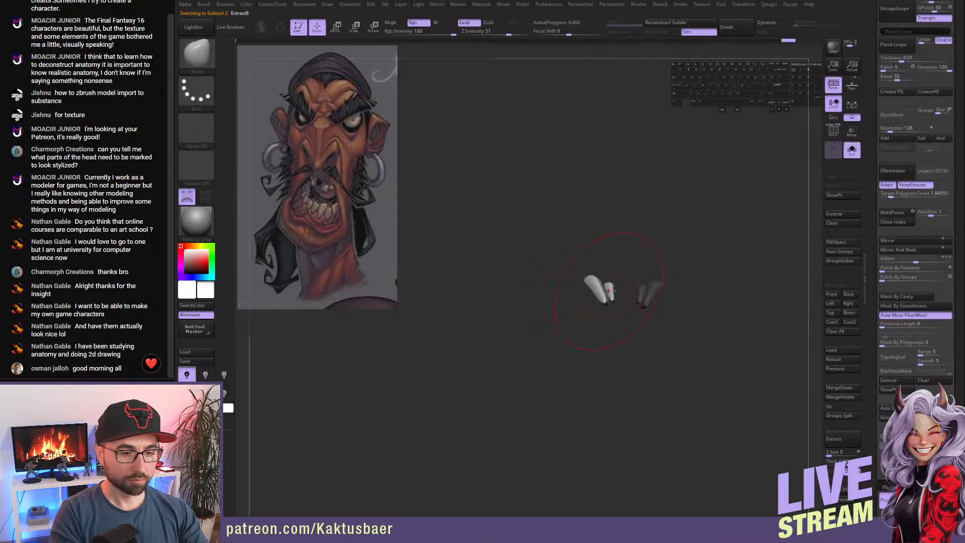
left_click(625, 276, "ctrl")
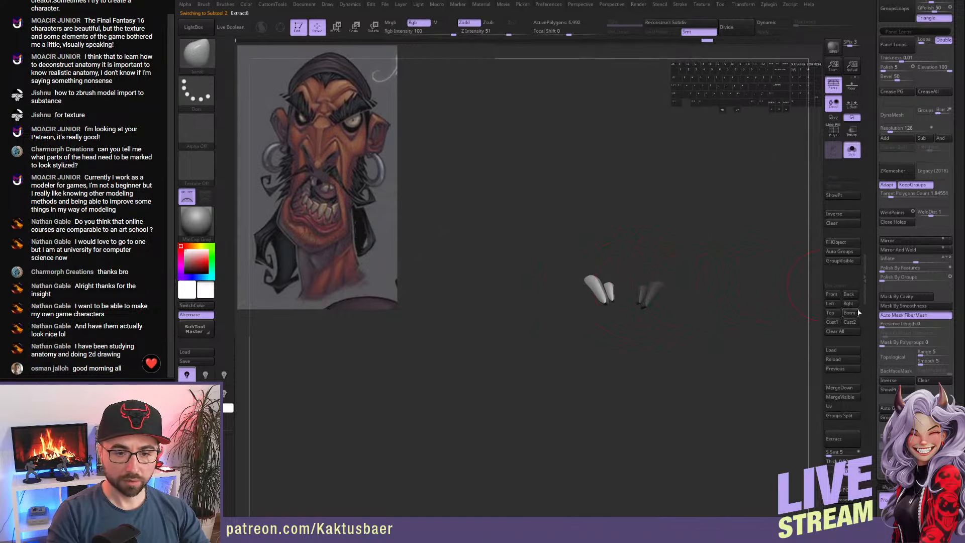
left_click_drag(761, 231, 780, 252, "ctrl")
left_click(851, 252)
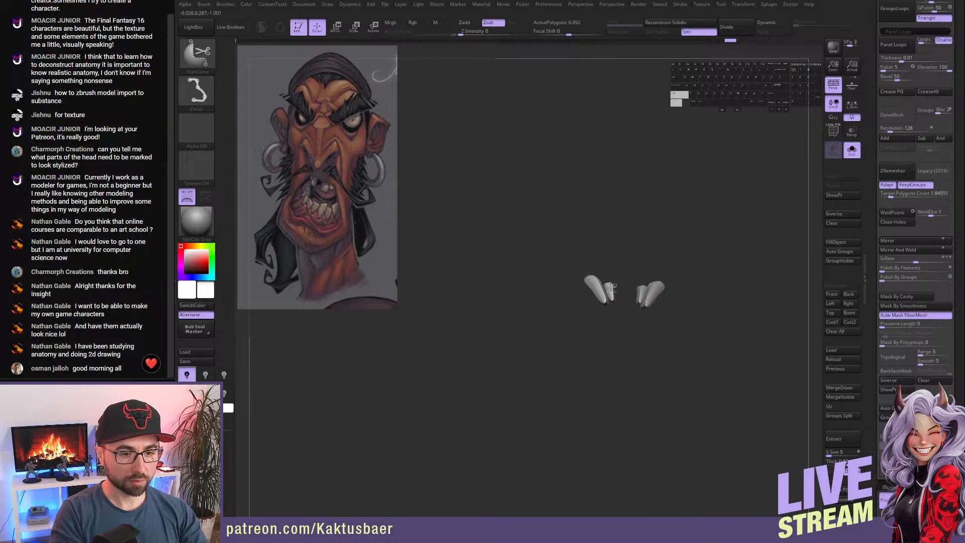
left_click(611, 287, "ctrl+shift")
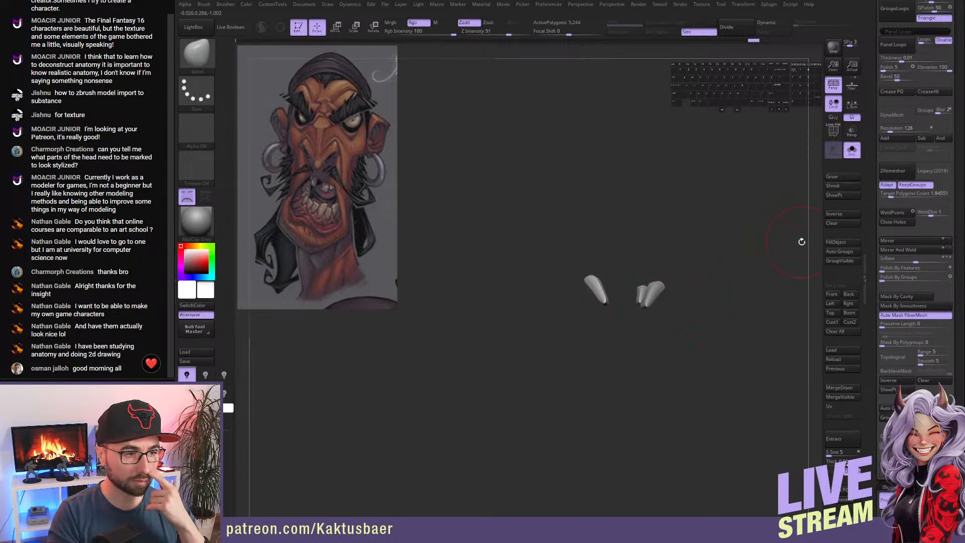
scroll(873, 198, "up", 5)
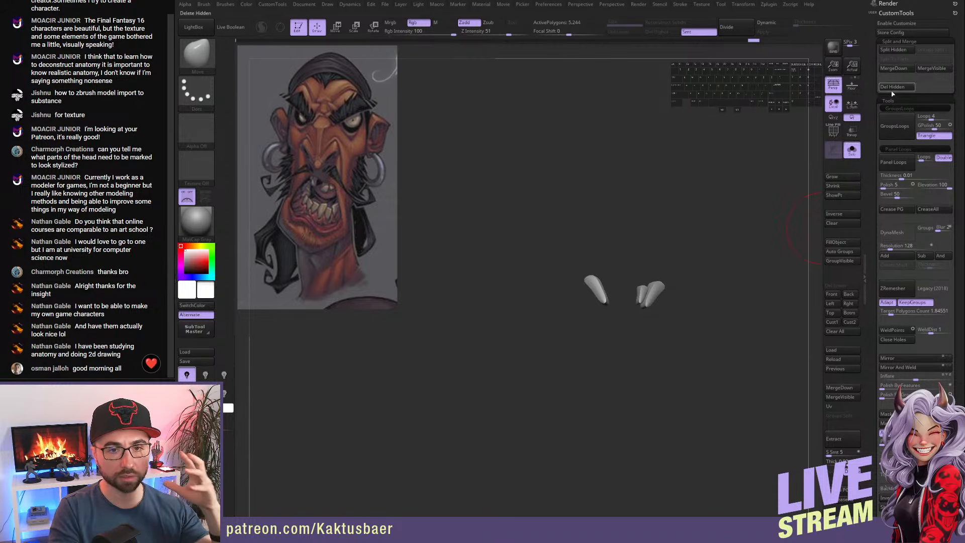
left_click(898, 86)
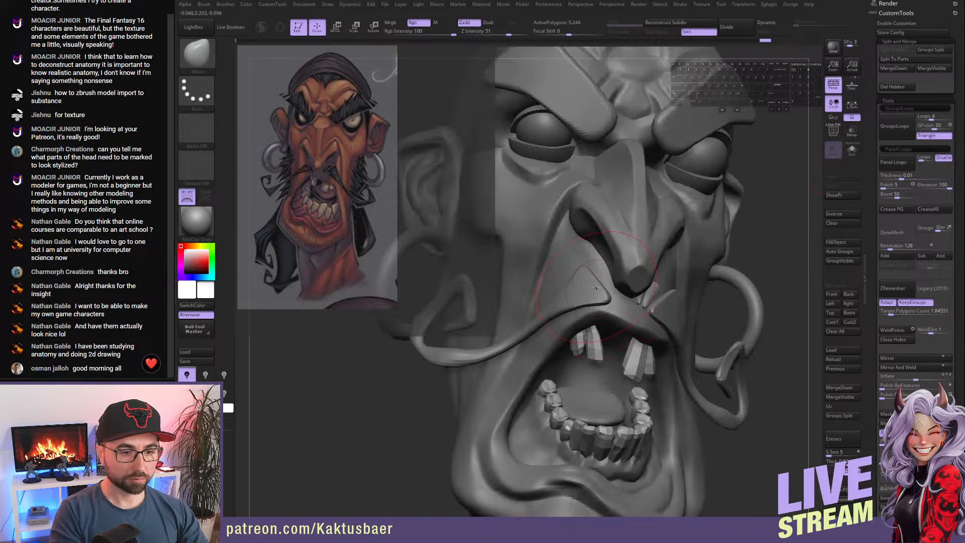
- Mask the two original hair strands in isolation, leaving the remaining mirrored strand free, and show the full head again
key("alt+s")
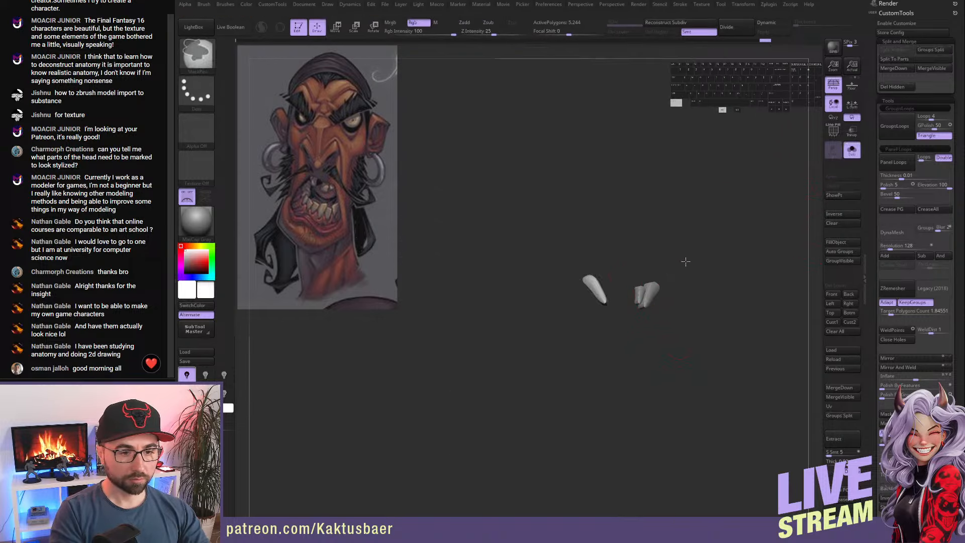
left_click_drag(686, 260, 625, 331, "ctrl")
key("alt+s")
- Move and rotate the remaining mirrored hair strand with Transpose so it sits beside the moustache's inner end below the nostril
key("r")
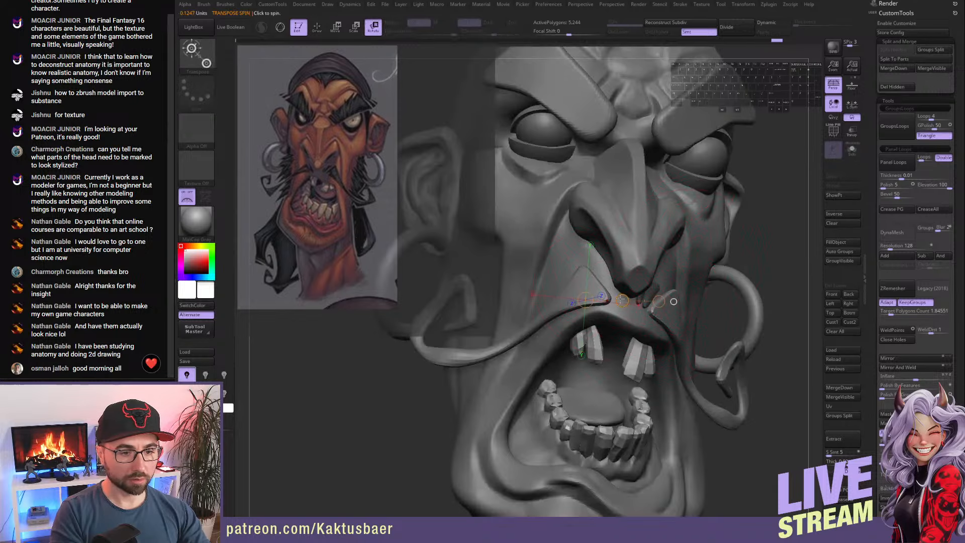
key("w")
mouse_move(622, 301)
left_mouse_down()
mouse_move(605, 280)
mouse_move(616, 294)
left_mouse_up()
key("r")
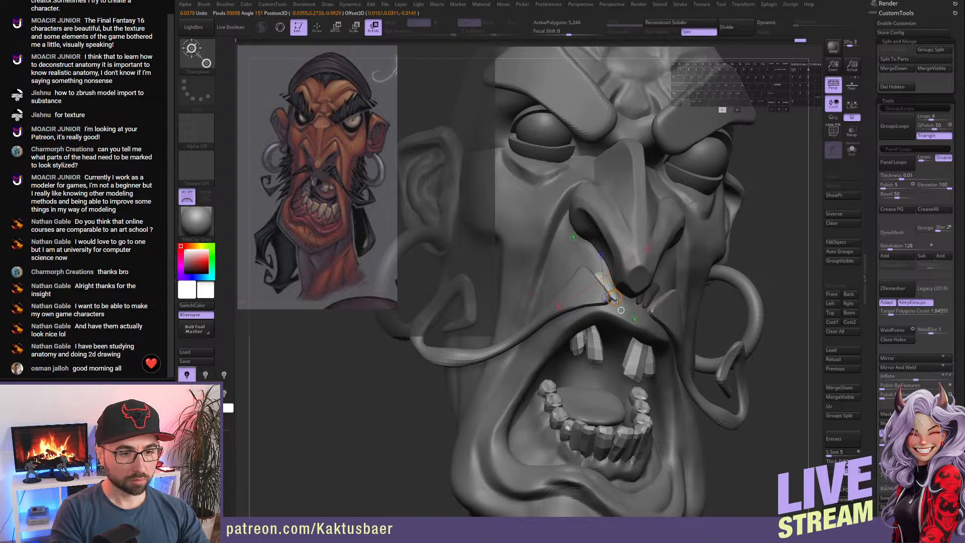
key("w")
left_click_drag(614, 297, 610, 288)
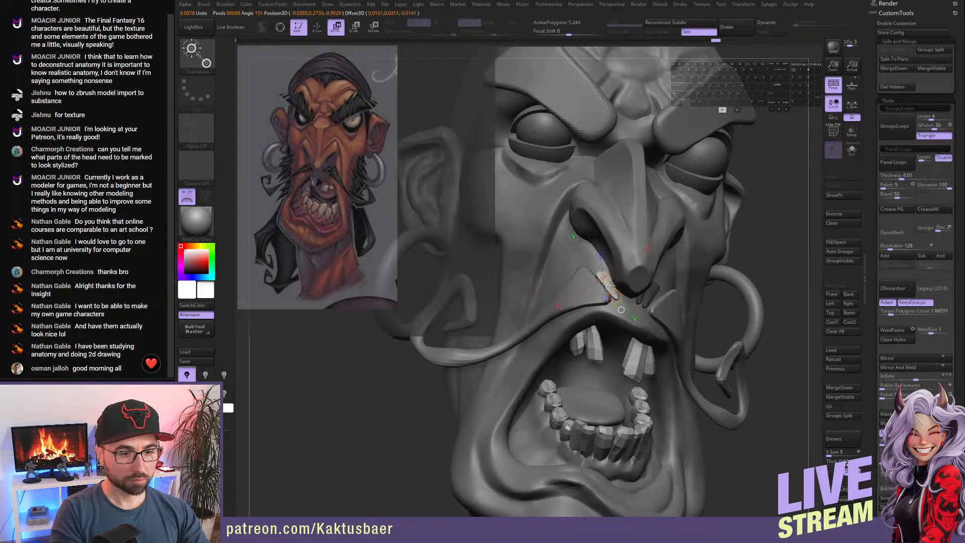
key("q")
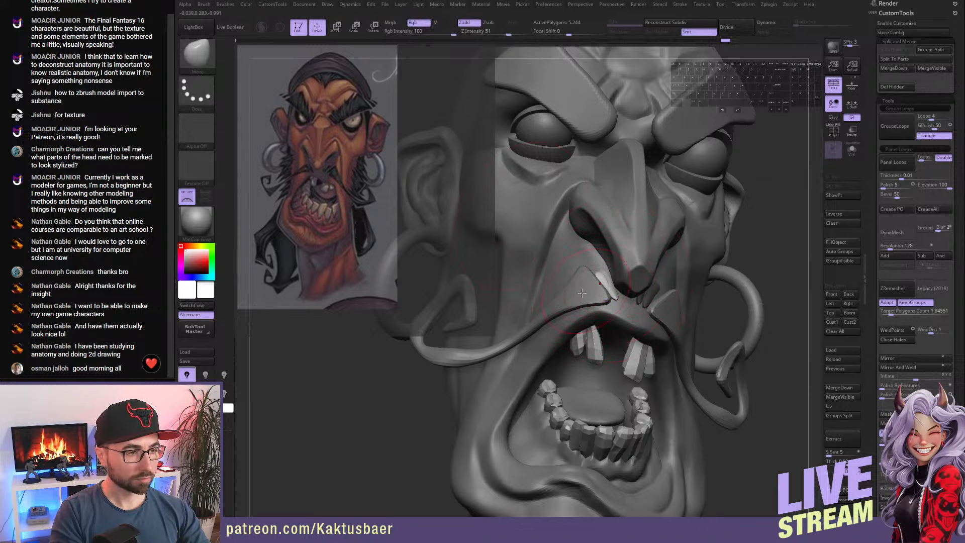
- Select the moustache and examine its shape on the face from several angles against the concept image
right_click_drag(585, 291, 613, 295)
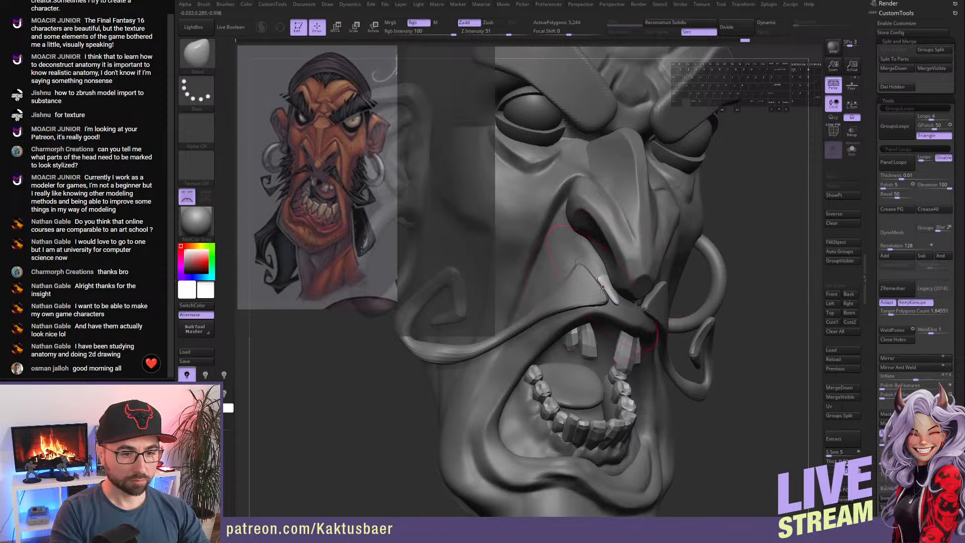
left_click(603, 298, "alt")
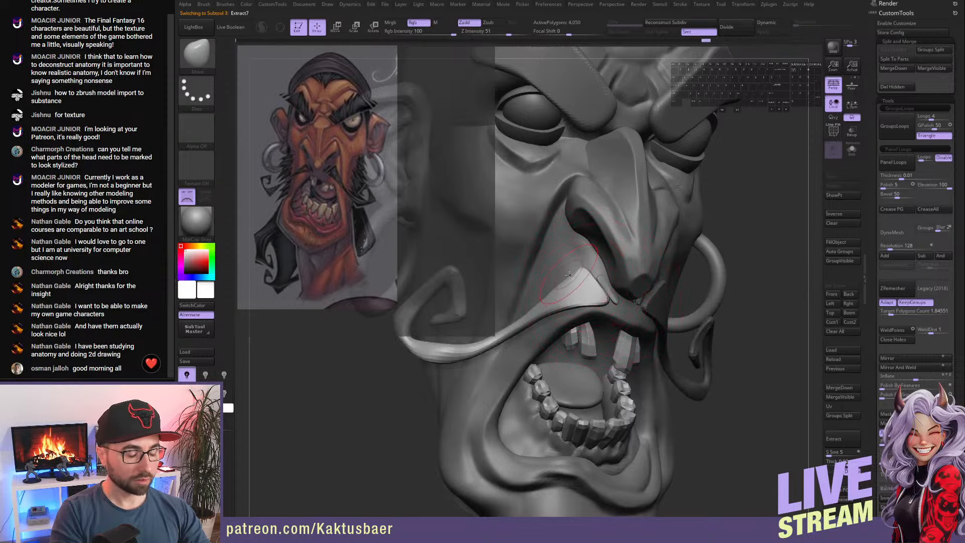
mouse_move(578, 293)
right_mouse_down()
mouse_move(533, 297)
mouse_move(528, 267)
mouse_move(620, 264)
mouse_move(728, 286)
right_mouse_up()
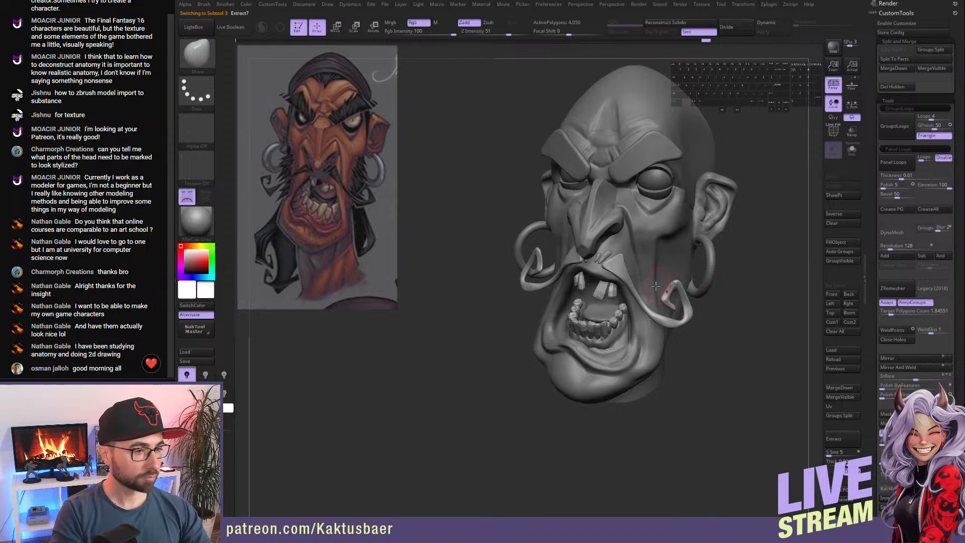
right_click_drag(637, 310, 620, 344)
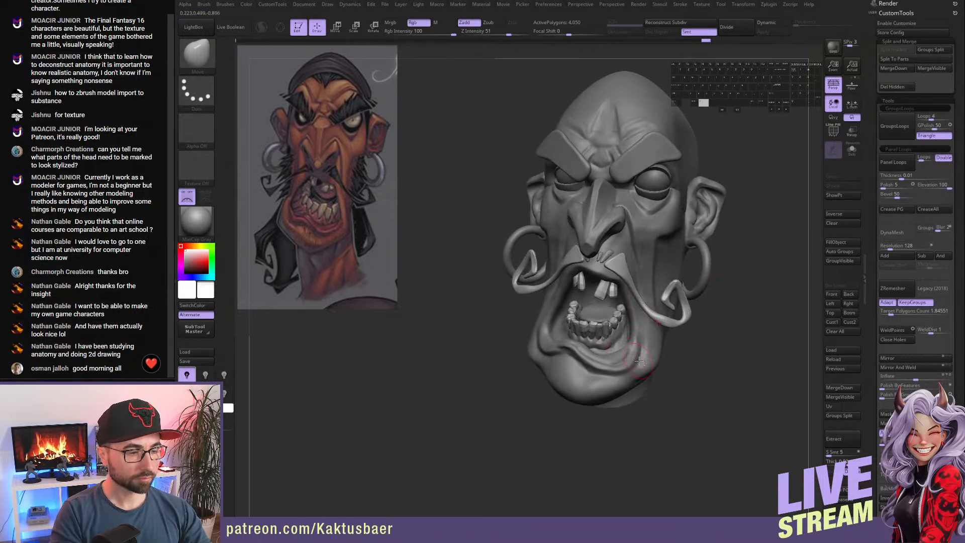
- Select the head, lasso-mask the top and back of the skull from the side, and extract it as a new cap subtool
right_click_drag(663, 280, 662, 349, "alt")
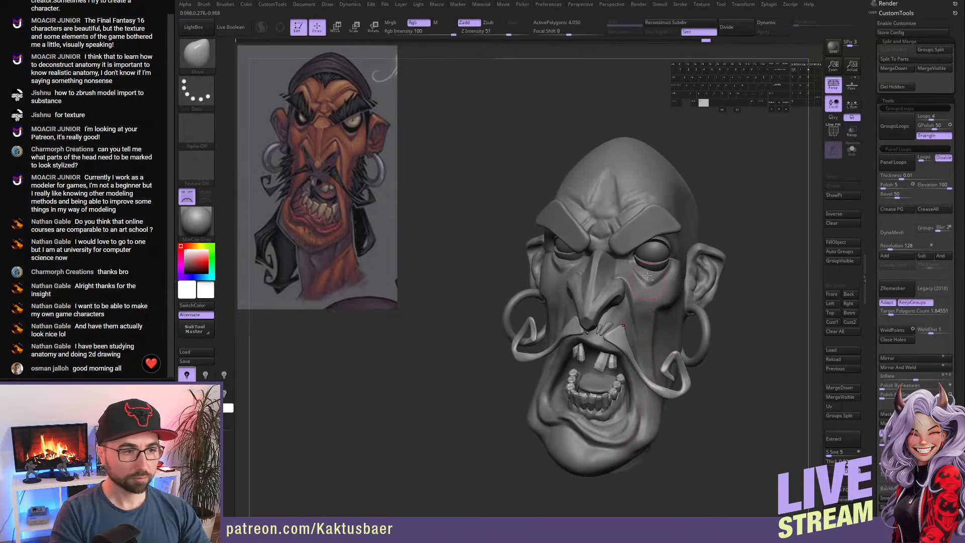
left_click(638, 186, "alt")
right_click_drag(724, 193, 703, 210, "alt")
mouse_move(703, 210)
right_mouse_down()
mouse_move(615, 216)
mouse_move(595, 230)
right_mouse_up()
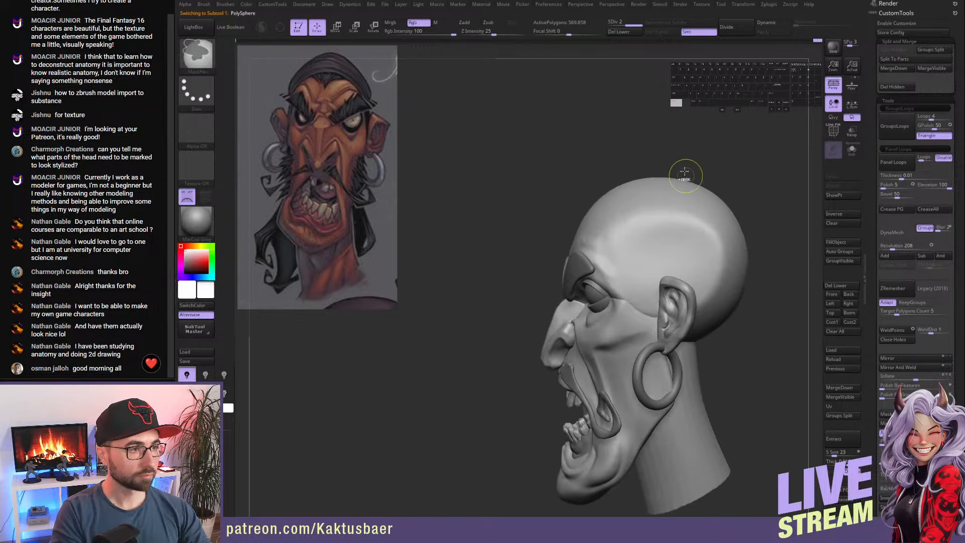
left_click(198, 92, "ctrl")
left_click(317, 118)
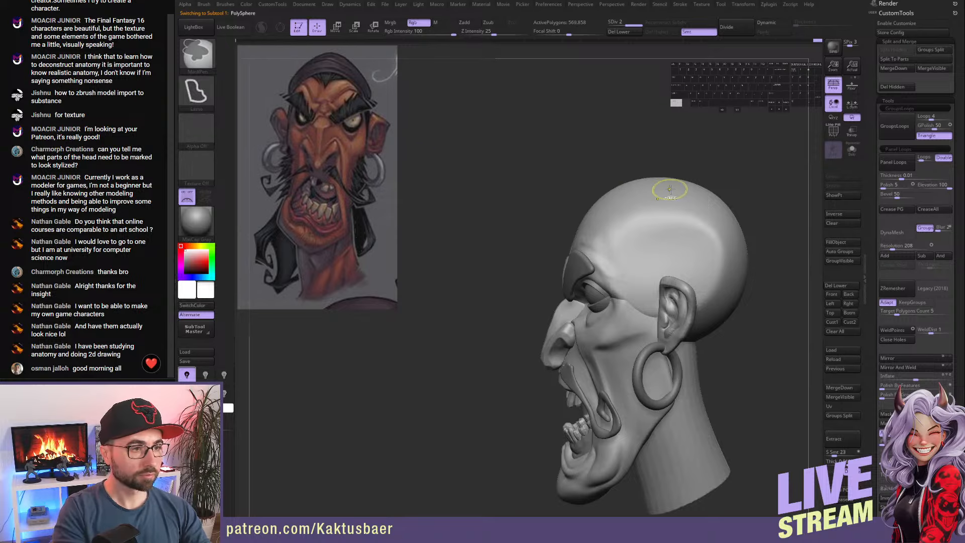
mouse_move(606, 215)
left_mouse_down("ctrl")
mouse_move(628, 242)
mouse_move(684, 274)
mouse_move(704, 211)
left_mouse_up("ctrl")
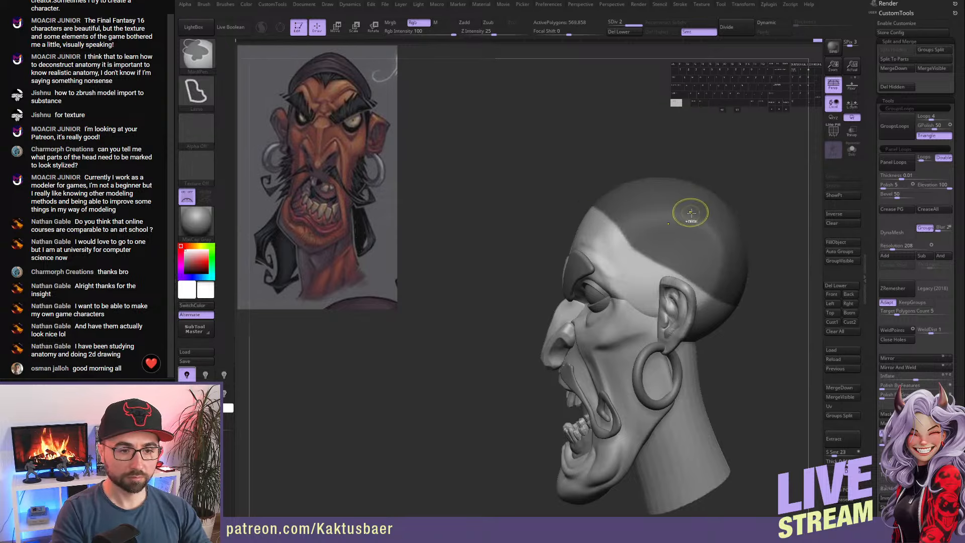
left_click(842, 443)
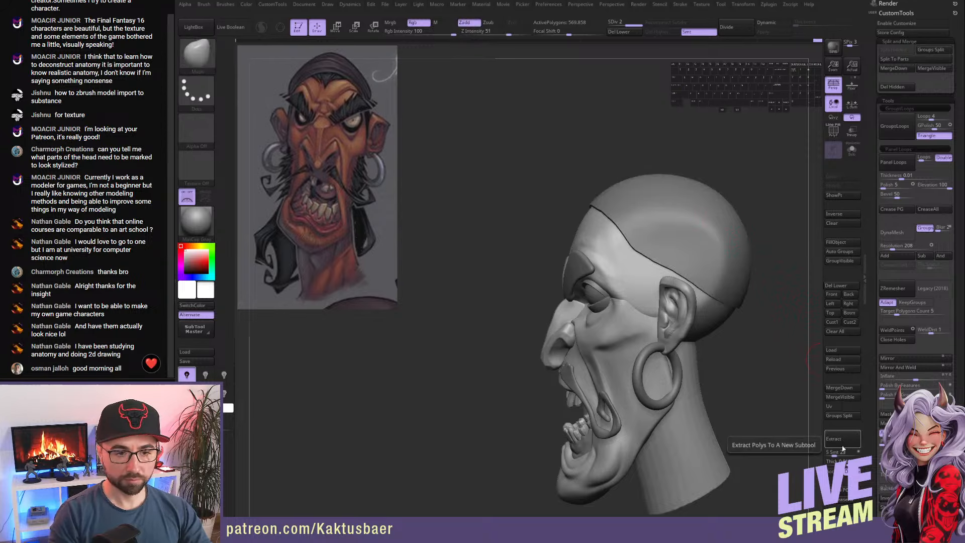
left_click(835, 473)
- Clear the mask and shape the front edge of the extracted cap across the forehead with the Move brush
mouse_move(623, 284)
right_mouse_down()
mouse_move(673, 273)
mouse_move(700, 231)
right_mouse_up()
left_click_drag(701, 230, 717, 247, "ctrl")
right_click_drag(674, 254, 646, 247)
key("s")
left_click_drag(612, 201, 617, 201)
right_click_drag(639, 207, 602, 215)
left_click(585, 216, "alt")
left_click_drag(601, 216, 611, 211)
right_click_drag(577, 212, 603, 220, "alt")
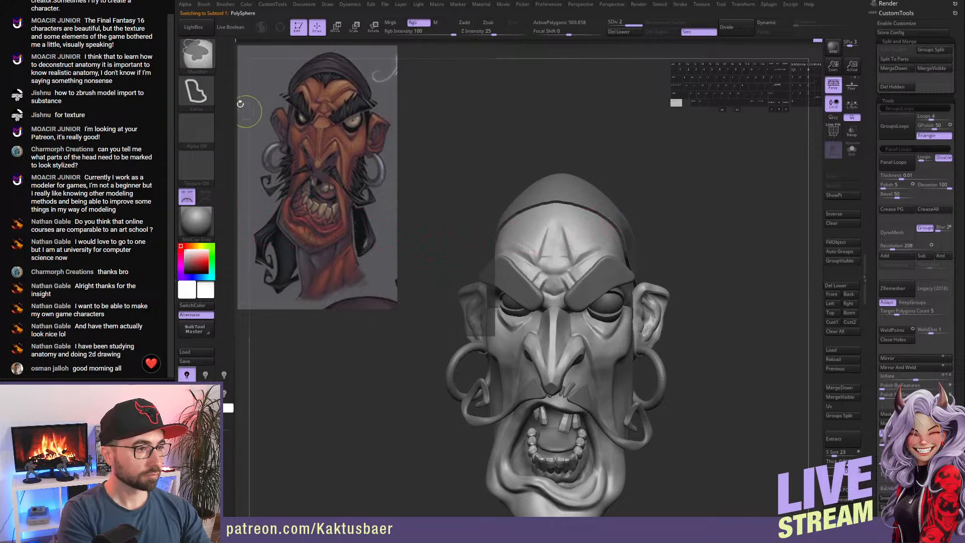
- Lasso-mask a downward-pointing triangle on the head's upper forehead below the cap edge and extract it as a new subtool
left_click(197, 92, "ctrl")
left_click(244, 100, "ctrl")
key("alt+s")
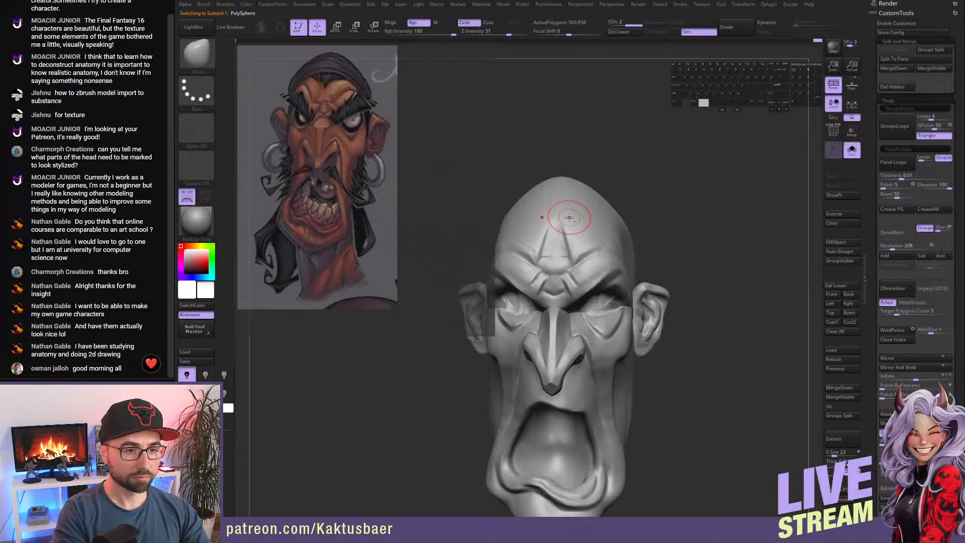
key("alt+s")
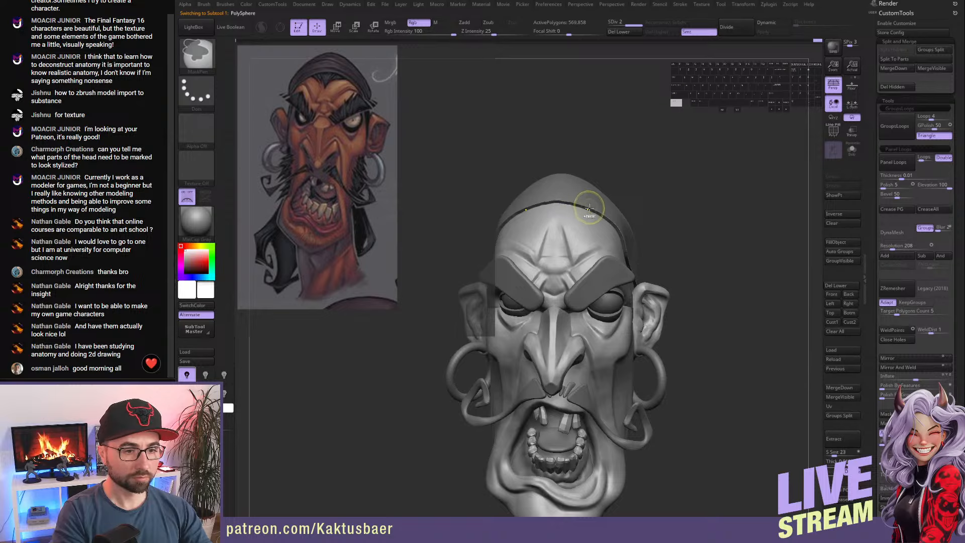
left_click_drag(589, 208, 557, 231, "ctrl")
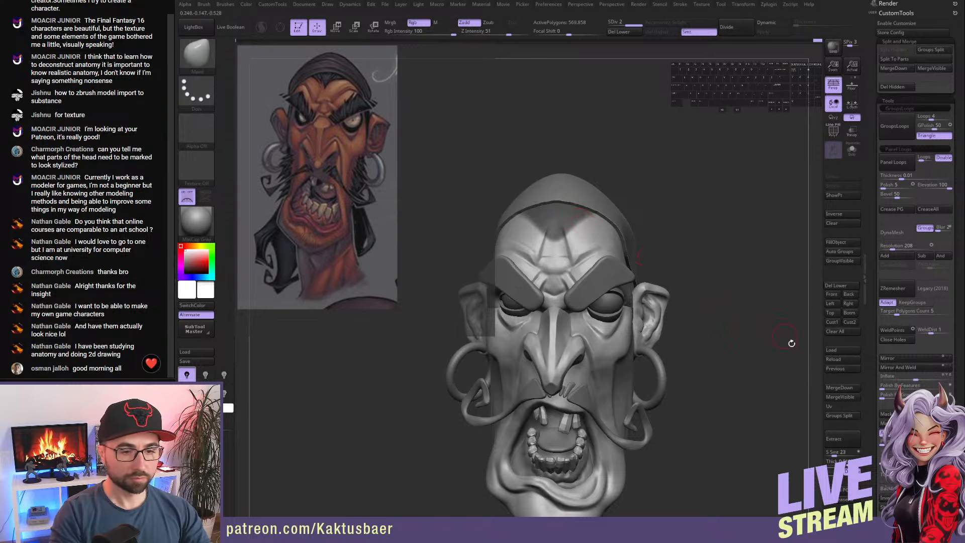
left_click(843, 439)
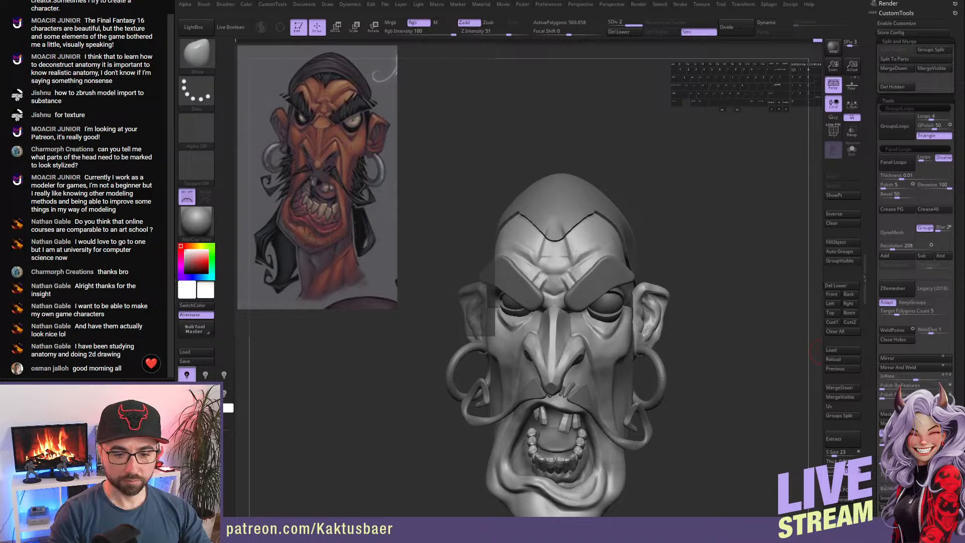
left_click(834, 471)
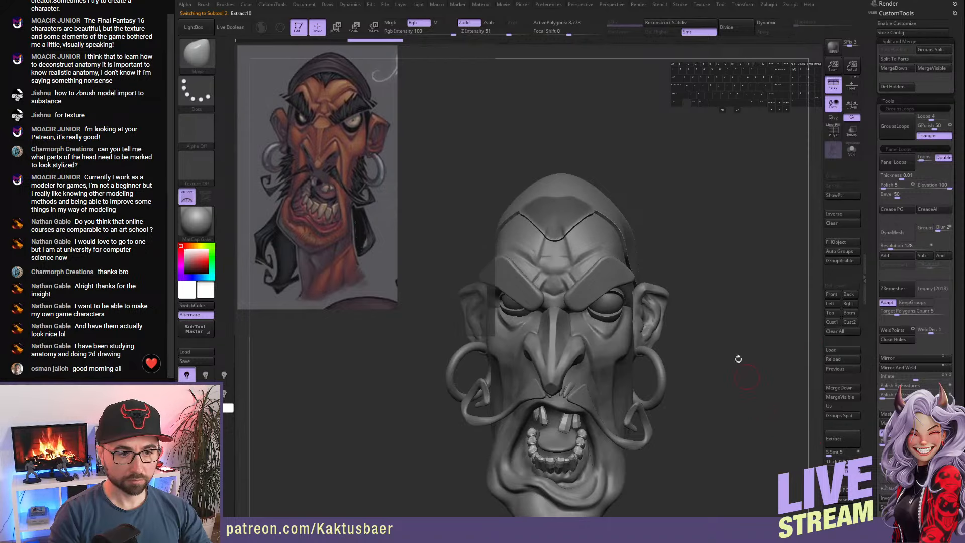
- Try to thicken the cap's front edge with inflate brush strokes, and undo the strokes
left_click(604, 200, "alt")
key("b")
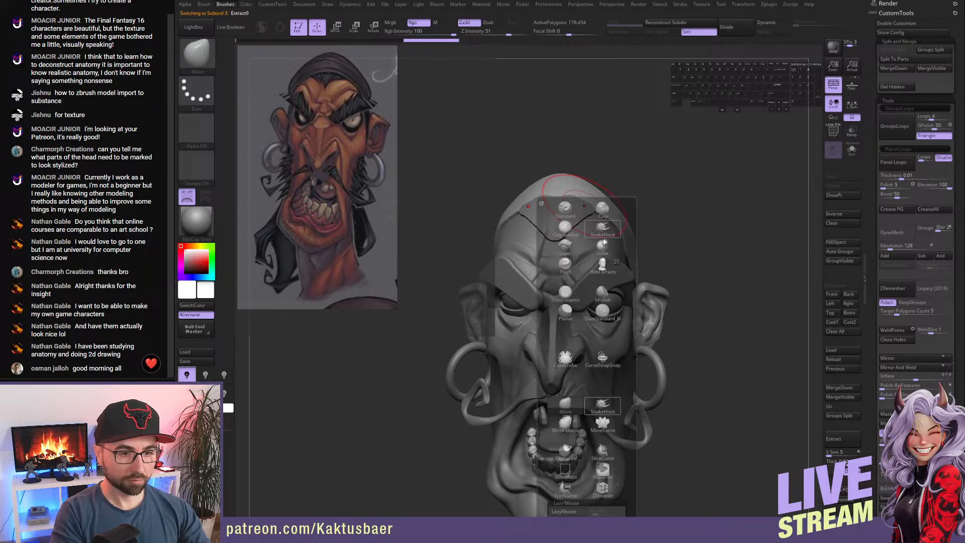
left_click(603, 245)
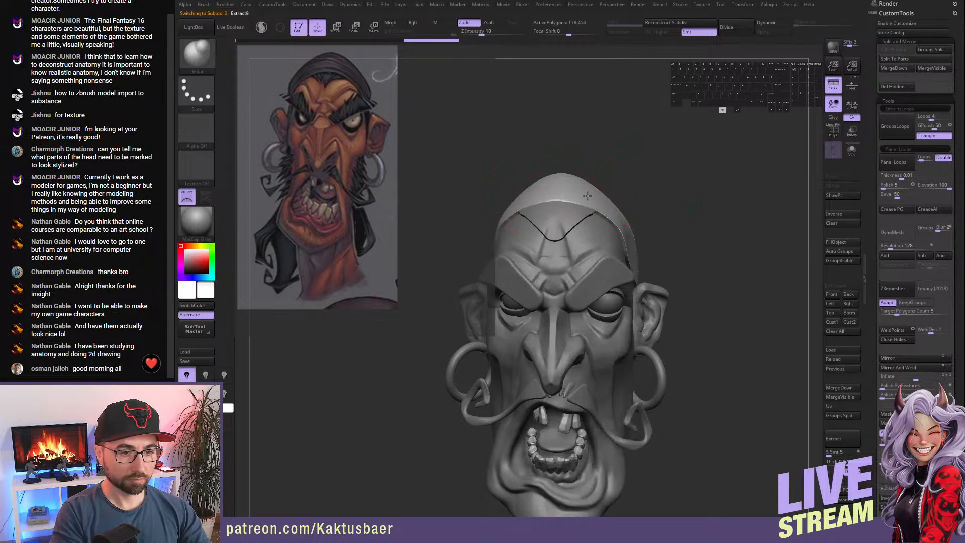
left_click_drag(588, 196, 615, 221)
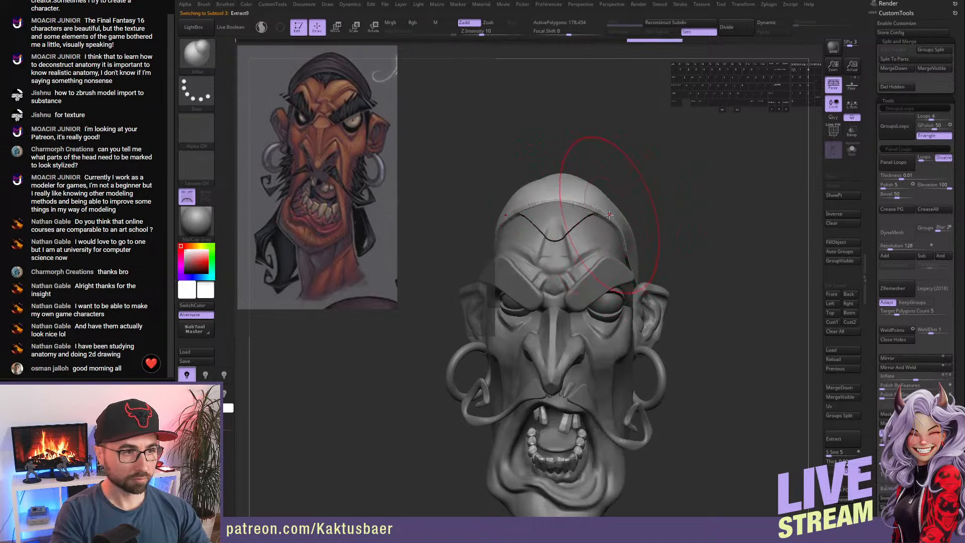
key("ctrl+z")
key("ctrl+z")
key("ctrl+z")
- Inflate the whole cap slightly with the Inflate deformation so its rim stands off the forehead
left_click_drag(729, 216, 604, 213)
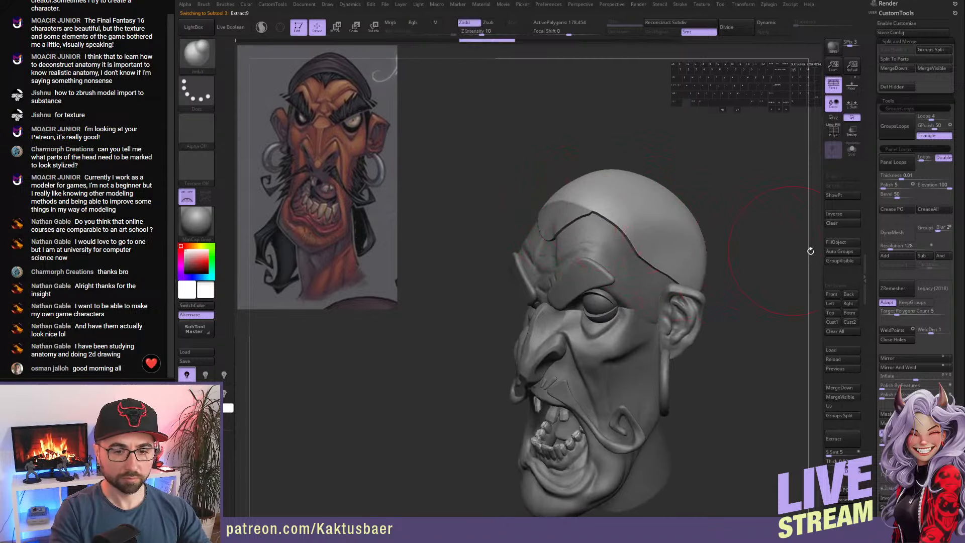
scroll(872, 209, "down", 5)
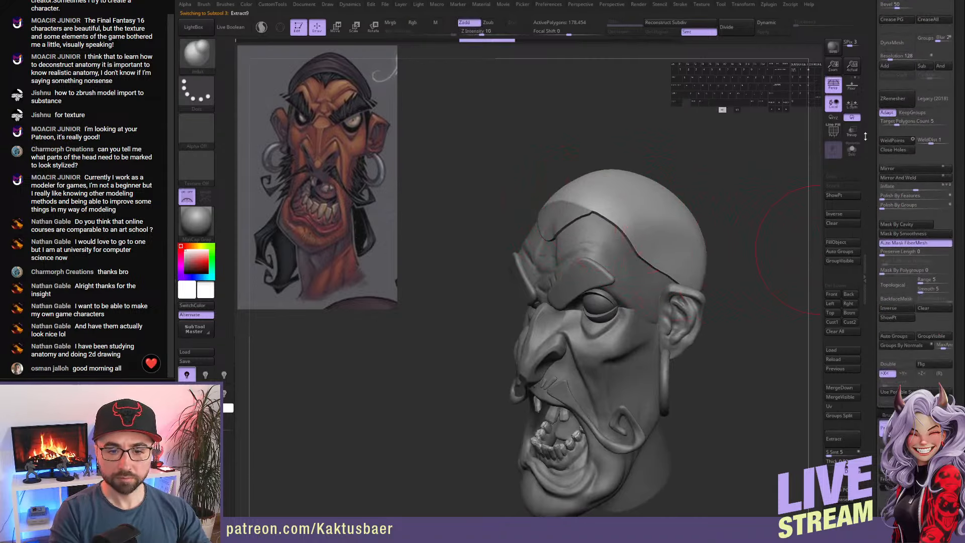
left_click_drag(916, 174, 919, 173)
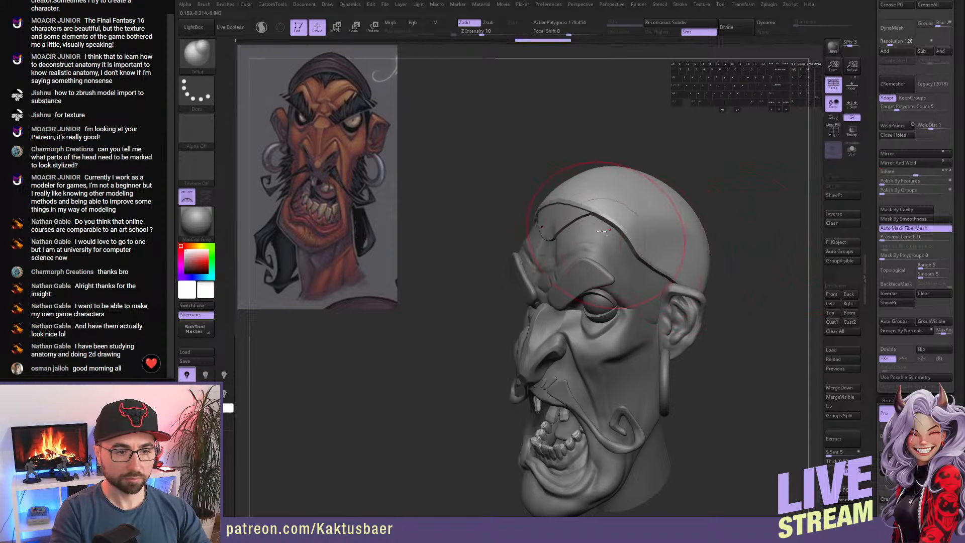
- Select the triangular forehead flap, inflate and smooth it, and flatten its surface with the TrimDynamic brush
left_click(574, 216, "alt")
left_click_drag(574, 216, 570, 216)
left_click_drag(573, 221, 563, 238, "shift")
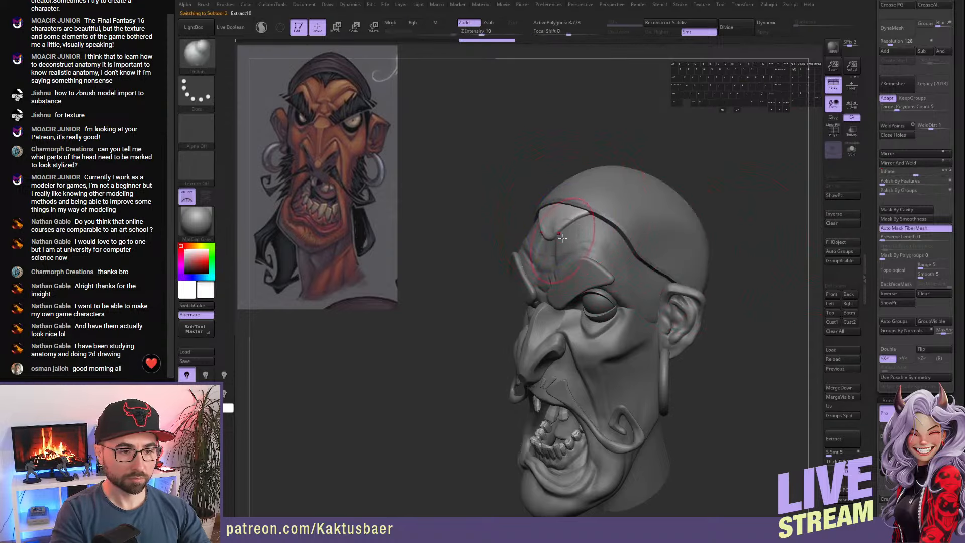
right_click_drag(559, 221, 615, 238)
key("5")
key("4")
key("s")
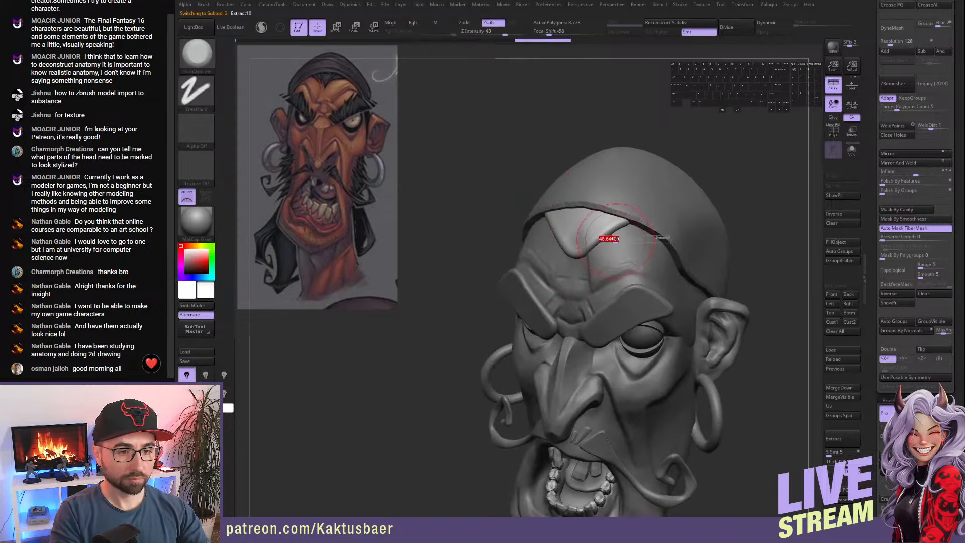
mouse_move(600, 233)
left_mouse_down()
mouse_move(575, 254)
mouse_move(625, 218)
left_mouse_up()
left_click_drag(588, 249, 579, 240)
- Reshape the forehead flap's edges and pointed tip with the Move brush, and subdivide it once with symmetry off
key("1")
right_click_drag(584, 241, 606, 247)
left_click_drag(584, 261, 594, 242)
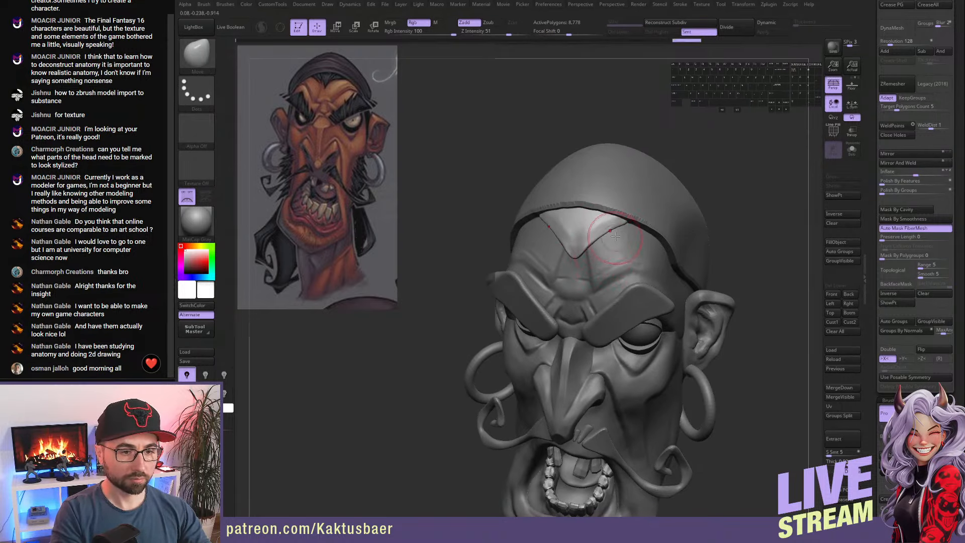
right_click_drag(596, 241, 604, 251, "alt")
key("x")
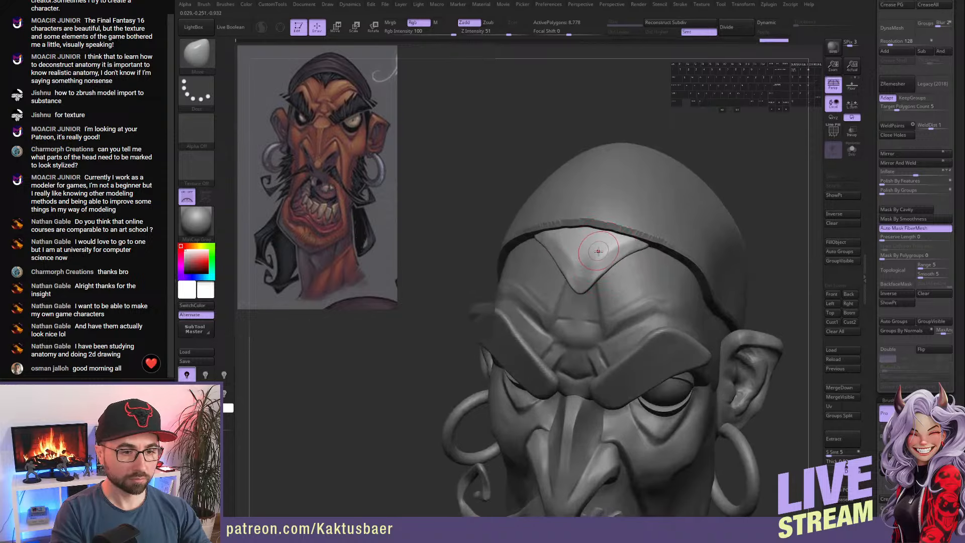
key("ctrl+d")
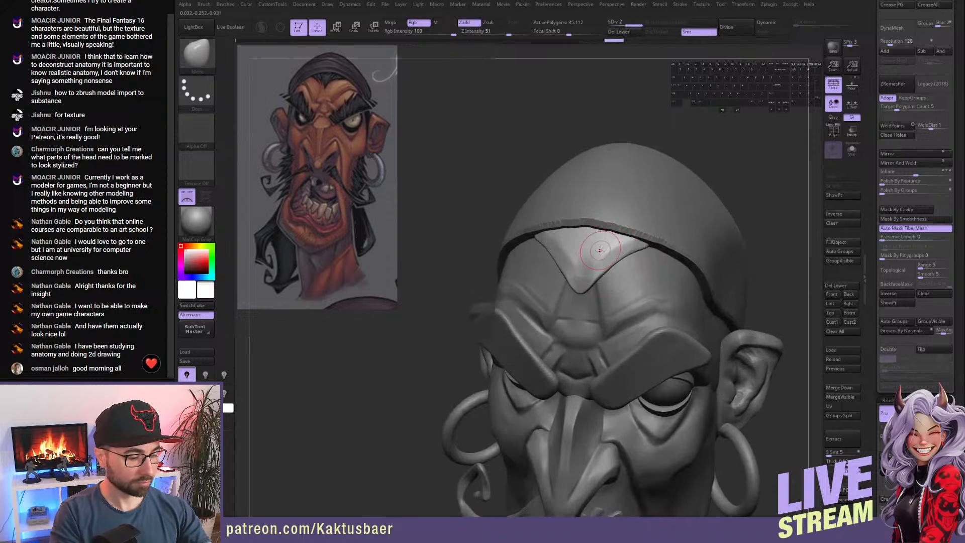
- Carve a deep off-centre fold into the forehead flap with the DamStandard brush, separating a short lobe from the pointed tip
key("4")
right_click_drag(597, 247, 602, 246)
key("s")
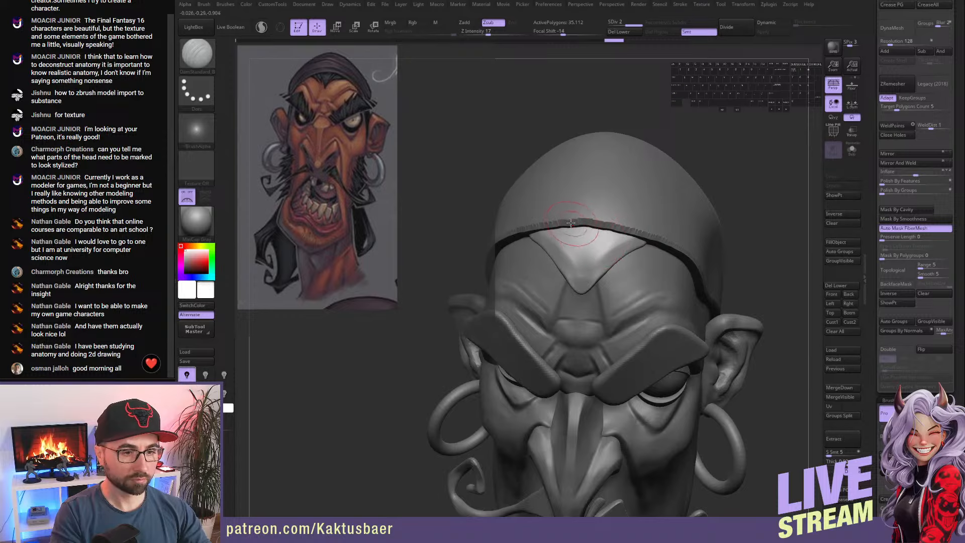
key("ctrl+d")
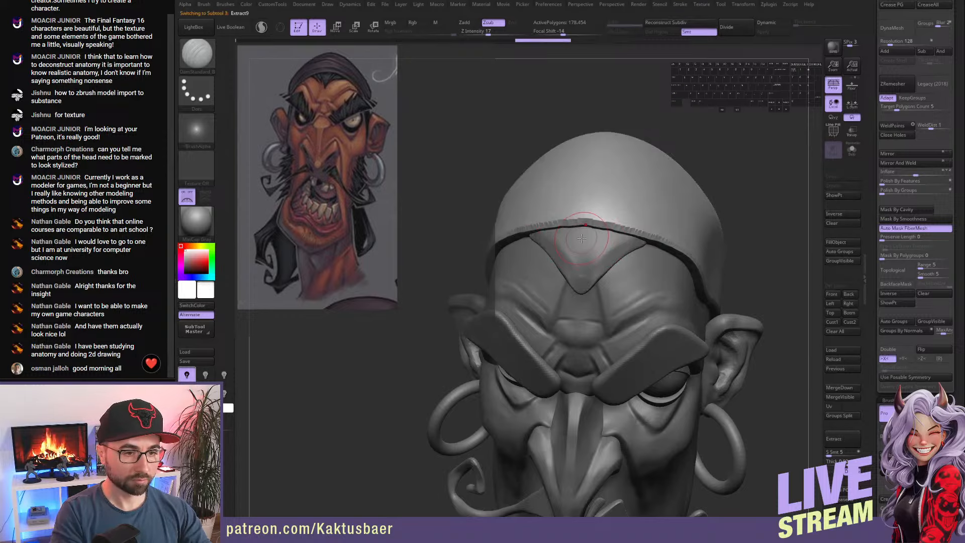
key("shift+d")
key("s")
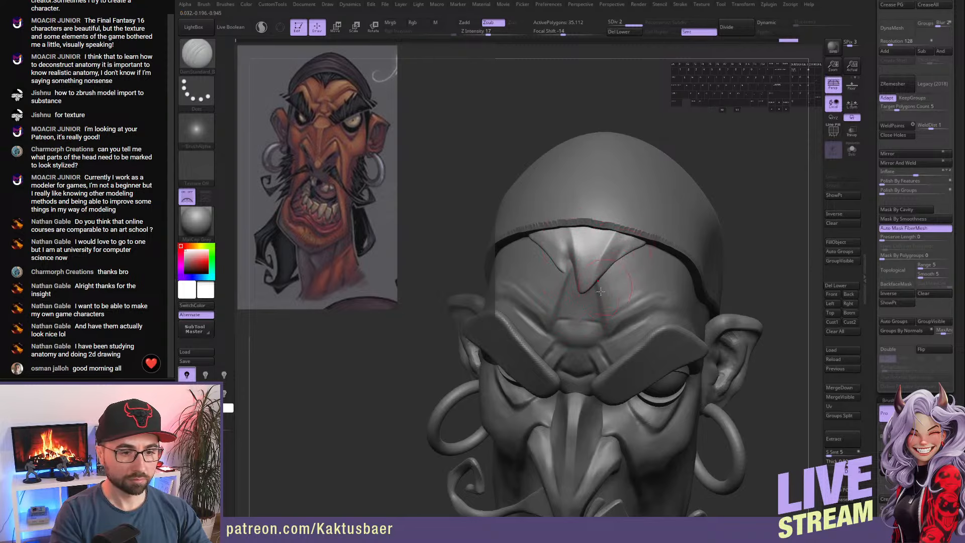
left_click_drag(601, 282, 587, 293)
right_click_drag(623, 289, 608, 279)
- Carve and raise diagonal creases on the longer lobe of the forehead flap, running from its outer edge under the cap rim
left_click_drag(618, 265, 614, 269, "alt")
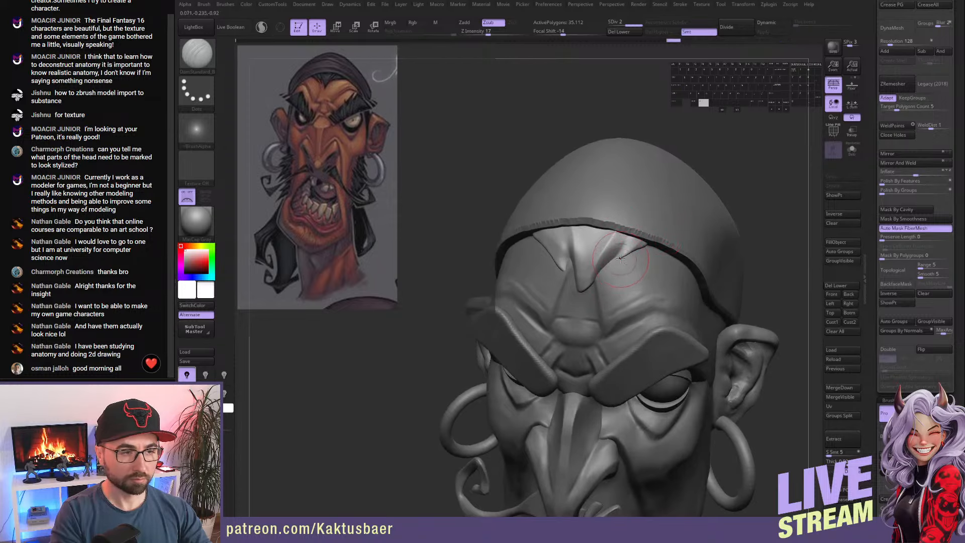
right_click_drag(638, 246, 636, 273, "ctrl")
key("s")
left_click_drag(611, 267, 608, 270, "alt")
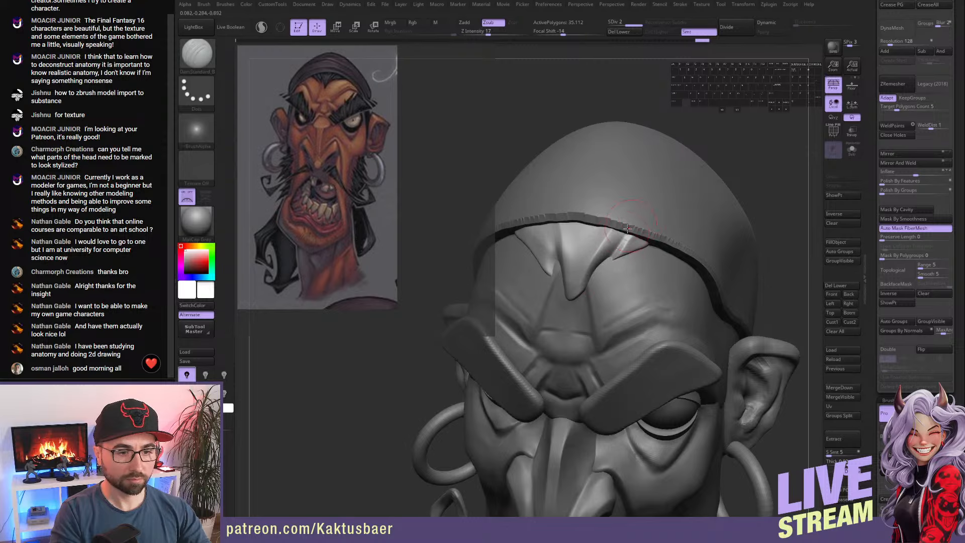
left_click_drag(627, 229, 597, 275)
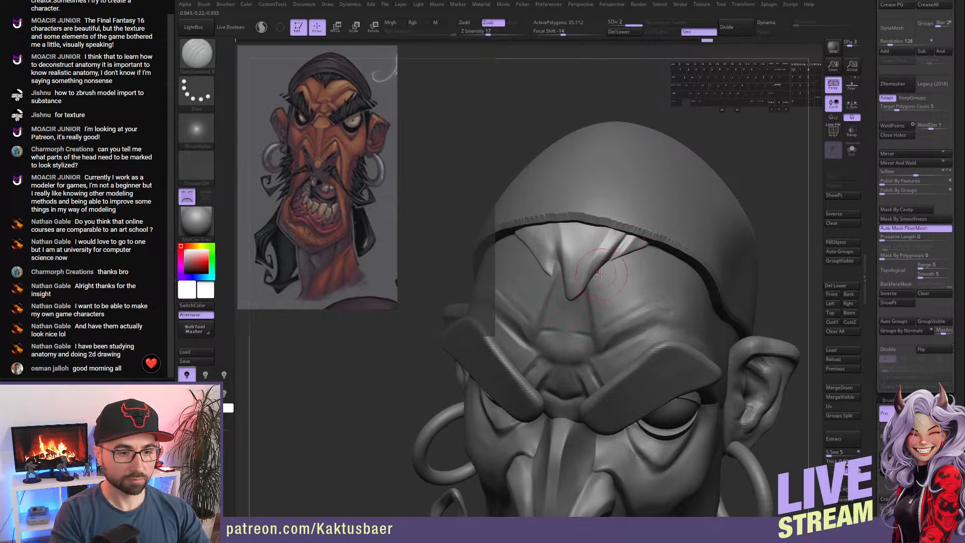
- Refine the forehead flap across its subdivision levels and carve more folds fanning from the cap rim into both lobes
mouse_move(601, 274)
right_mouse_down()
mouse_move(612, 276)
mouse_move(596, 293)
right_mouse_up()
key("shift+d")
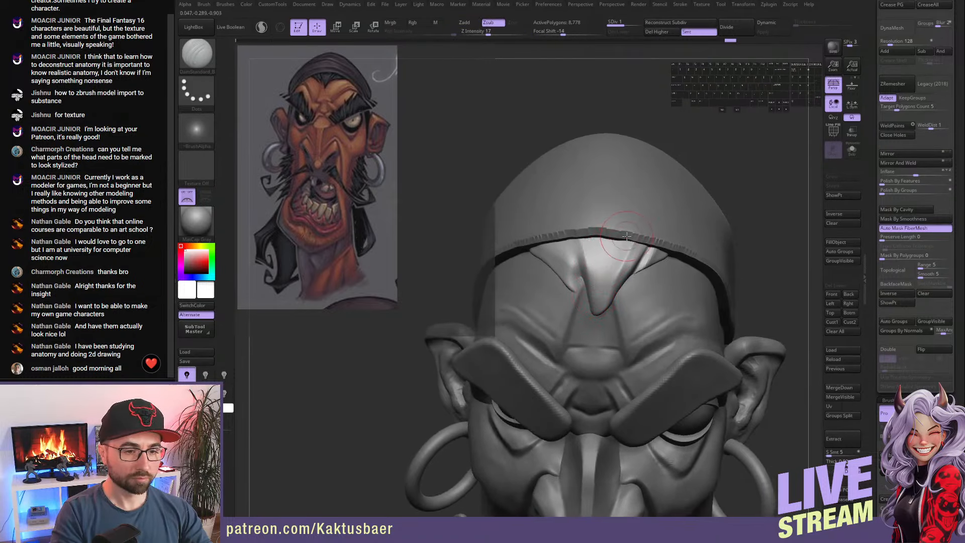
key("d")
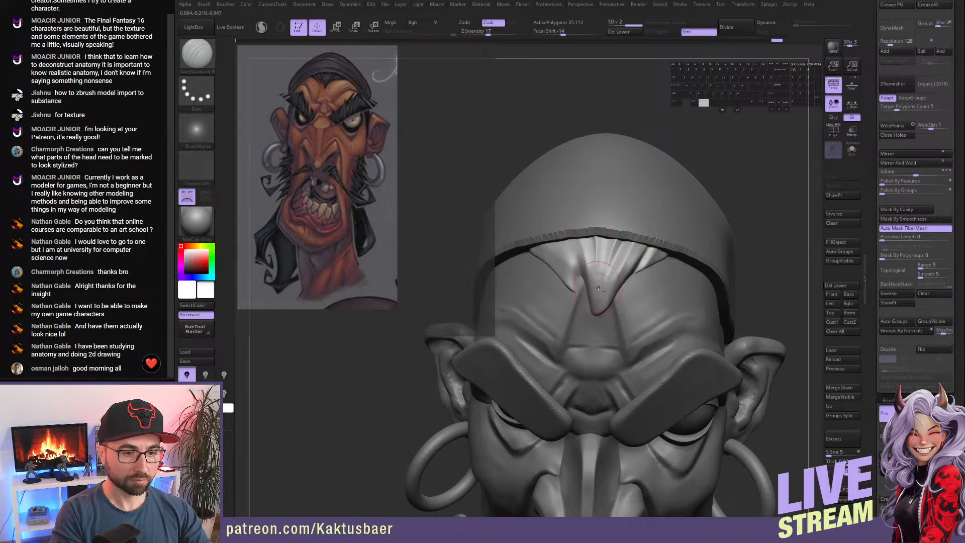
right_click_drag(598, 288, 610, 262)
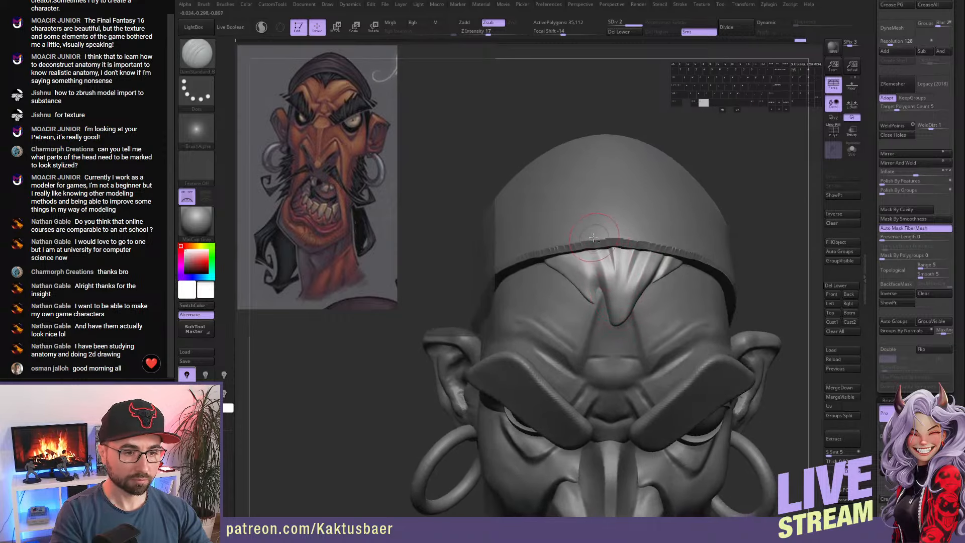
right_click_drag(609, 307, 603, 277)
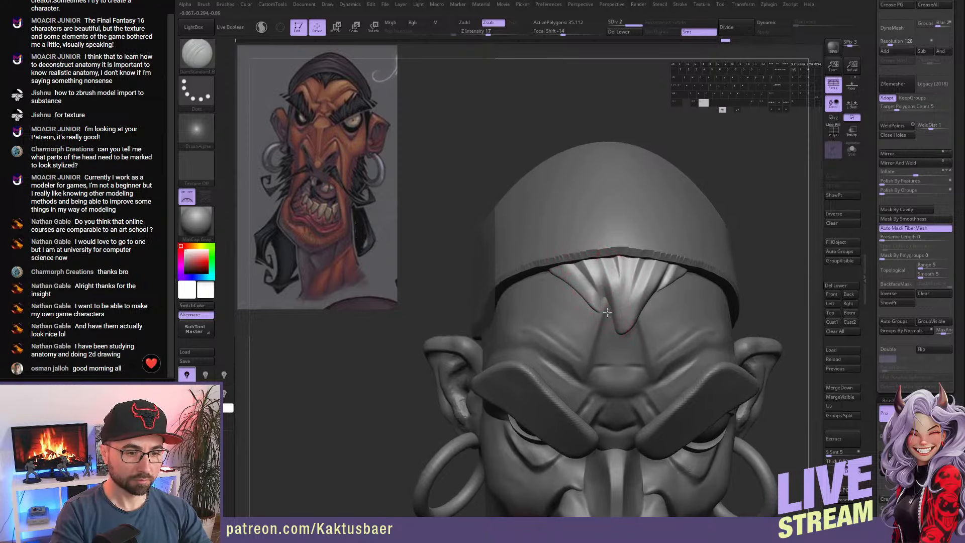
right_click_drag(609, 330, 603, 281)
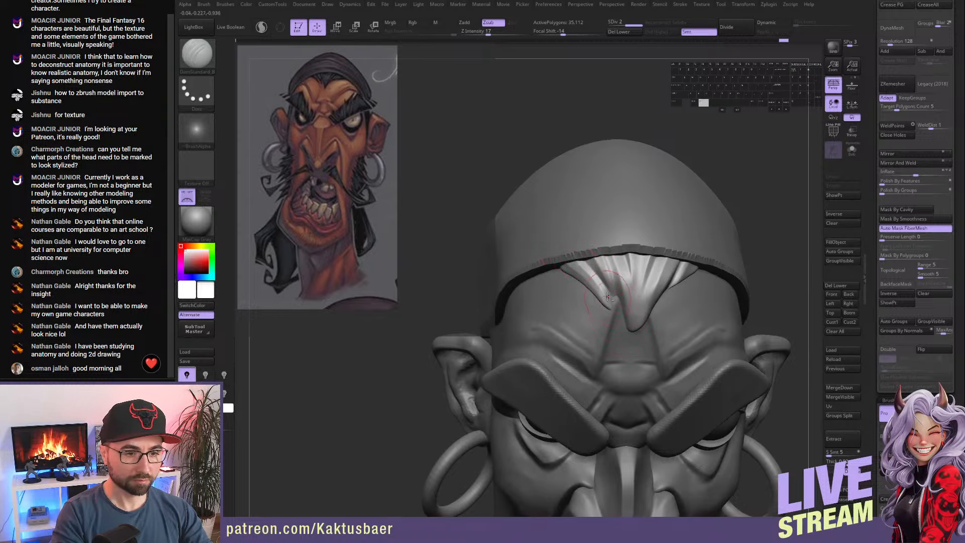
right_click_drag(608, 297, 610, 312)
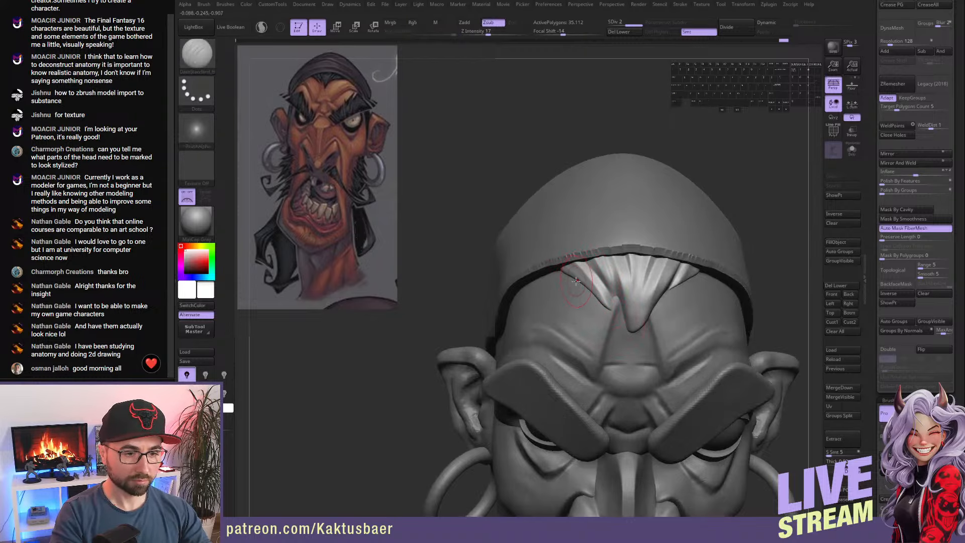
- Adjust the forehead flap's outer edges beneath the cap rim and its pointed tip with the Move brush
key("b")
key("t")
key("d")
right_click_drag(565, 276, 587, 277)
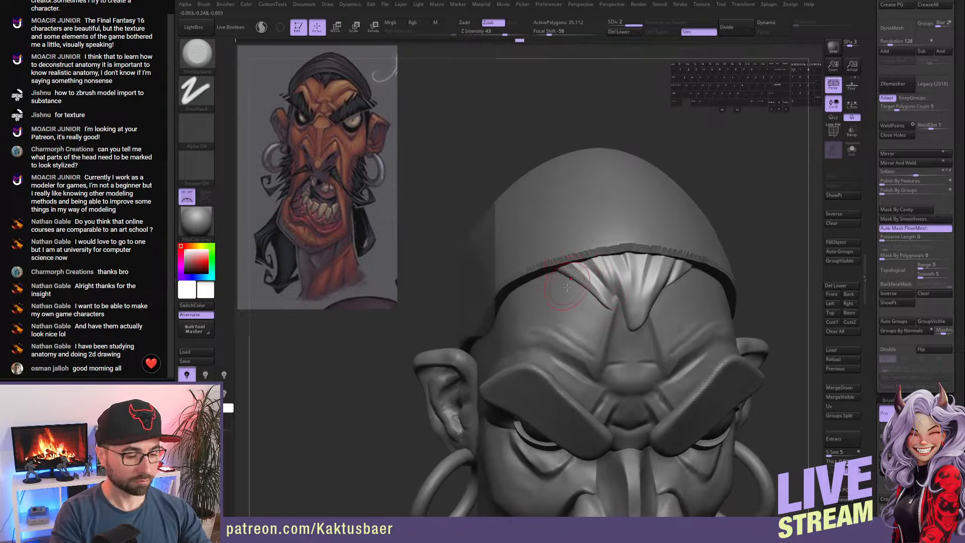
key("b")
key("m")
key("v")
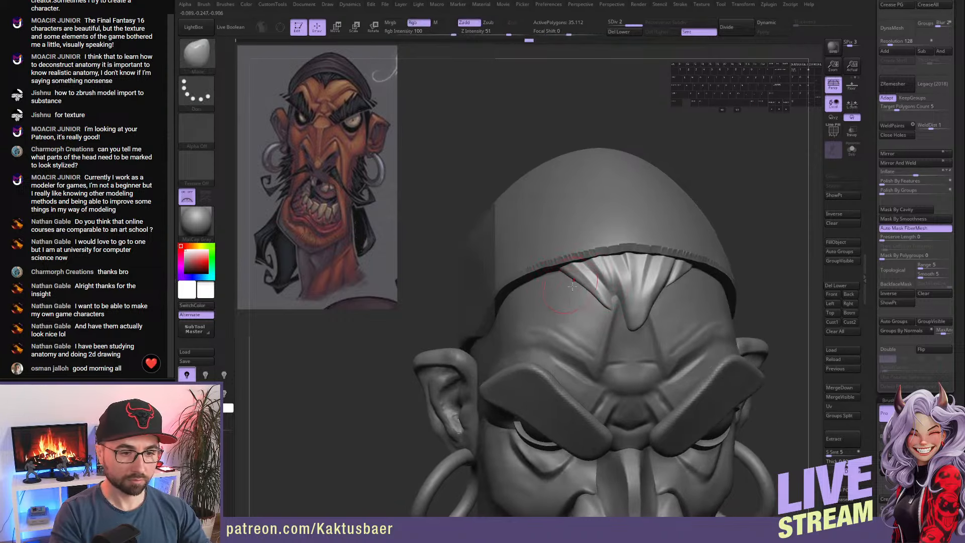
key("s")
mouse_move(598, 306)
left_mouse_down()
mouse_move(607, 302)
mouse_move(597, 294)
mouse_move(621, 282)
left_mouse_up()
key("s")
right_click_drag(674, 297, 648, 296)
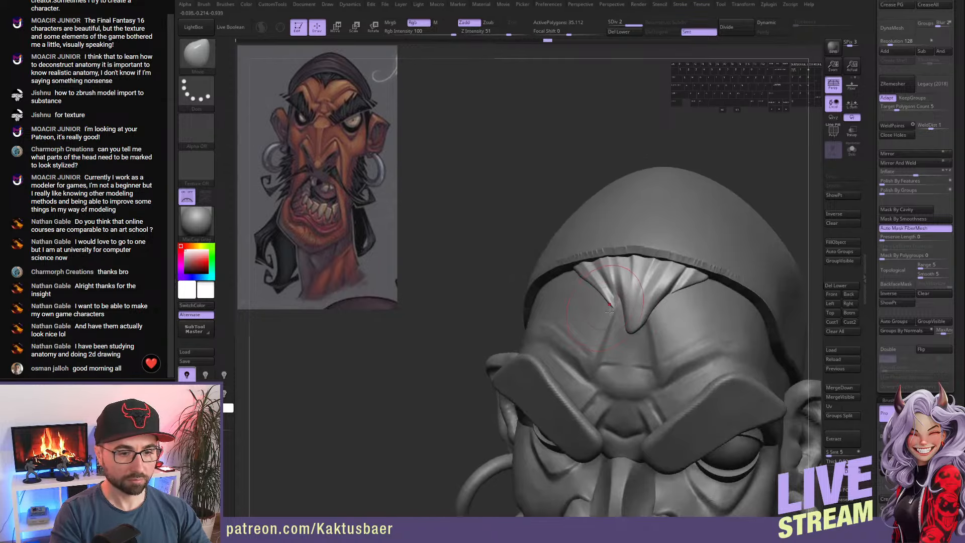
key("s")
mouse_move(647, 333)
left_mouse_down()
mouse_move(643, 318)
mouse_move(675, 293)
left_mouse_up()
right_click_drag(698, 300, 709, 293)
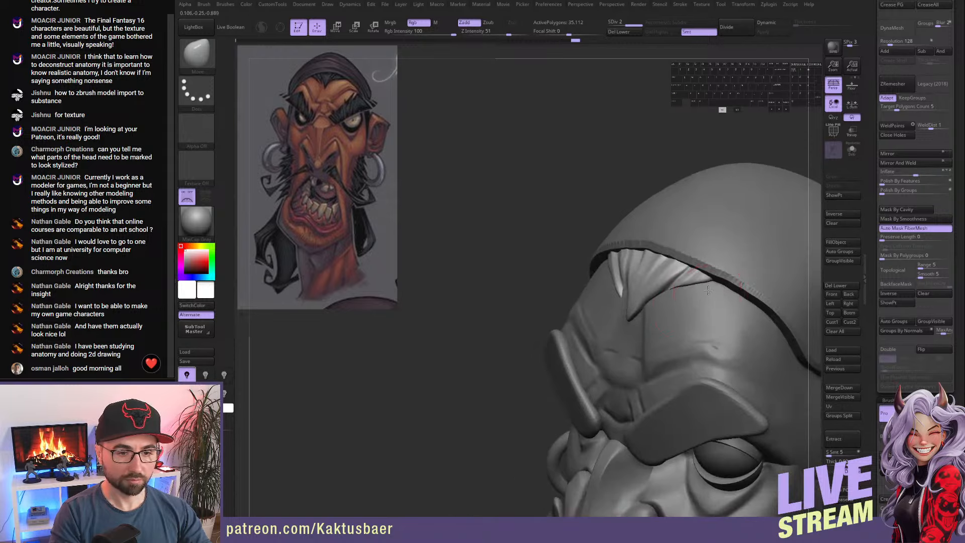
- Load the pirate concept as the background image and recall the stored front view to overlay the semi-transparent head on it
scroll(902, 240, "up", 10)
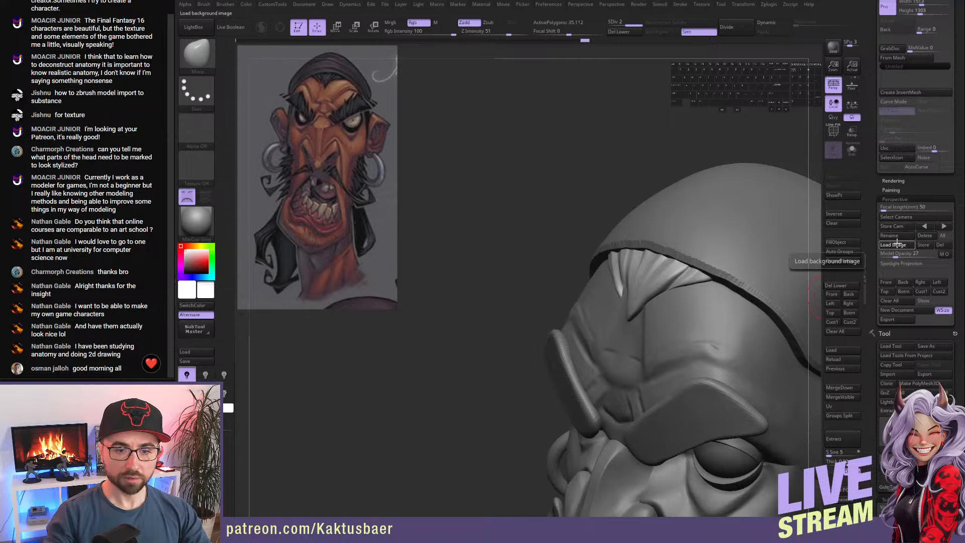
double_click(617, 202)
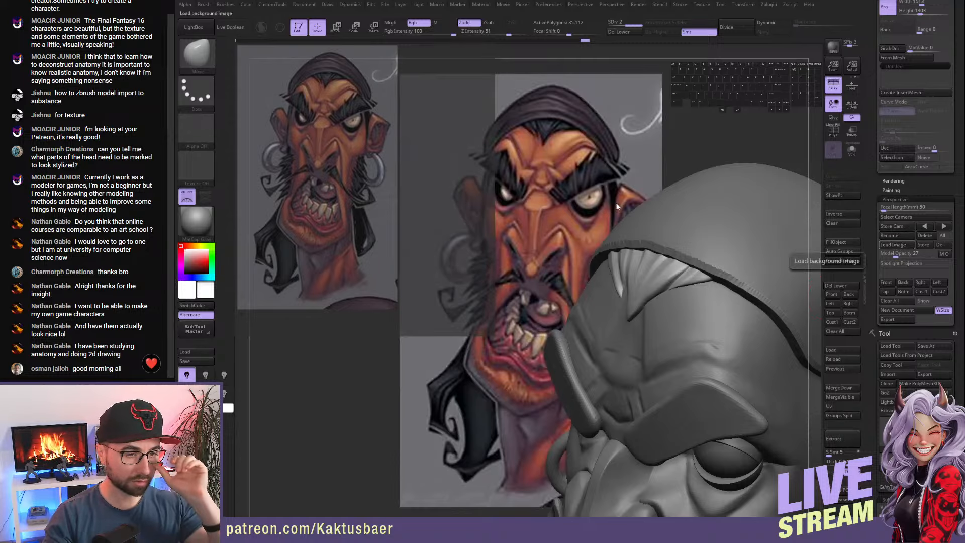
left_click(832, 294)
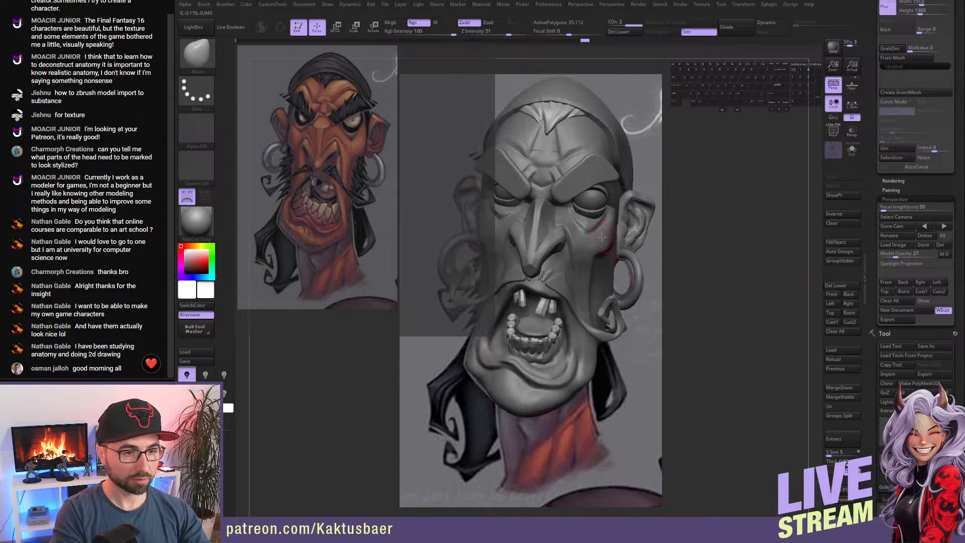
key("shift+z")
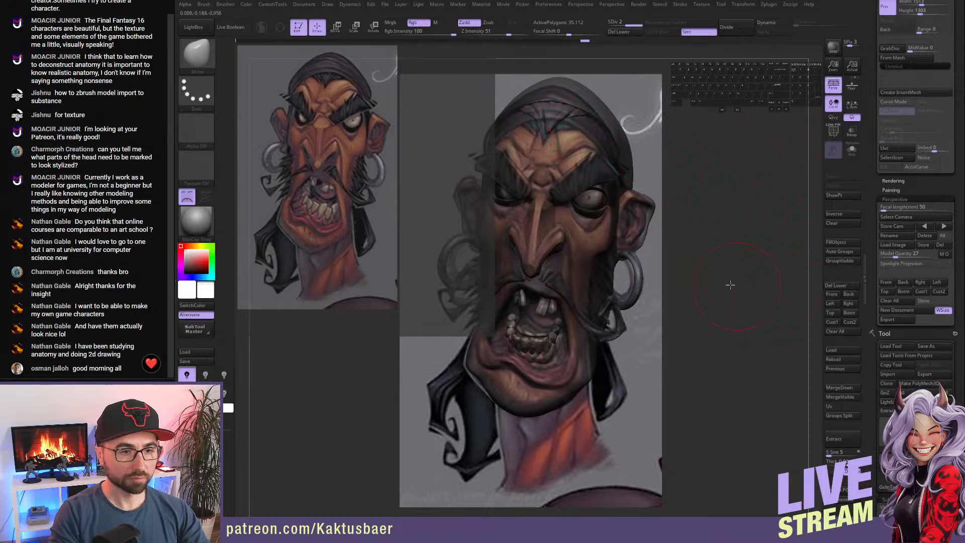
- Shift the forehead flap downward over the concept's flap with the move gizmo, and return to the stored front view
right_click_drag(568, 124, 503, 120)
key("w")
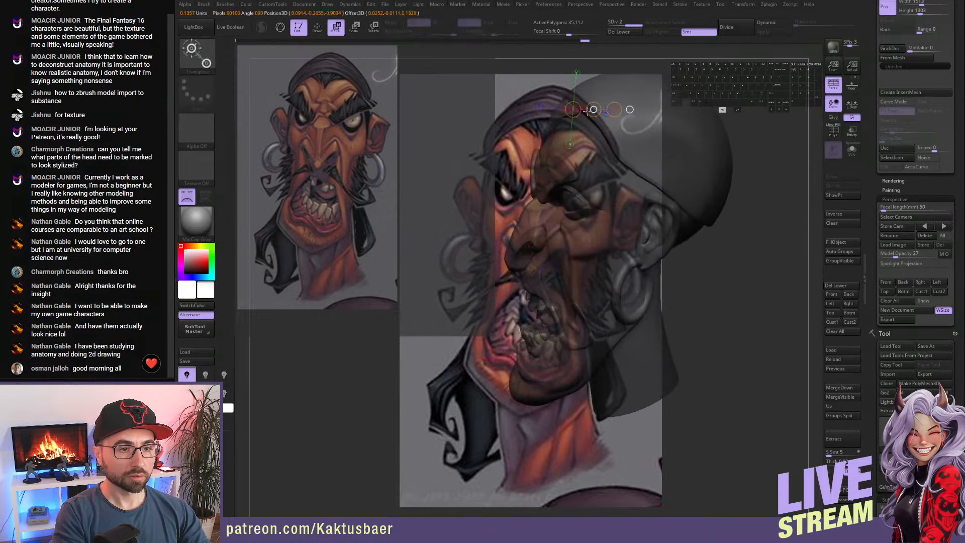
left_click_drag(603, 103, 585, 133)
key("r")
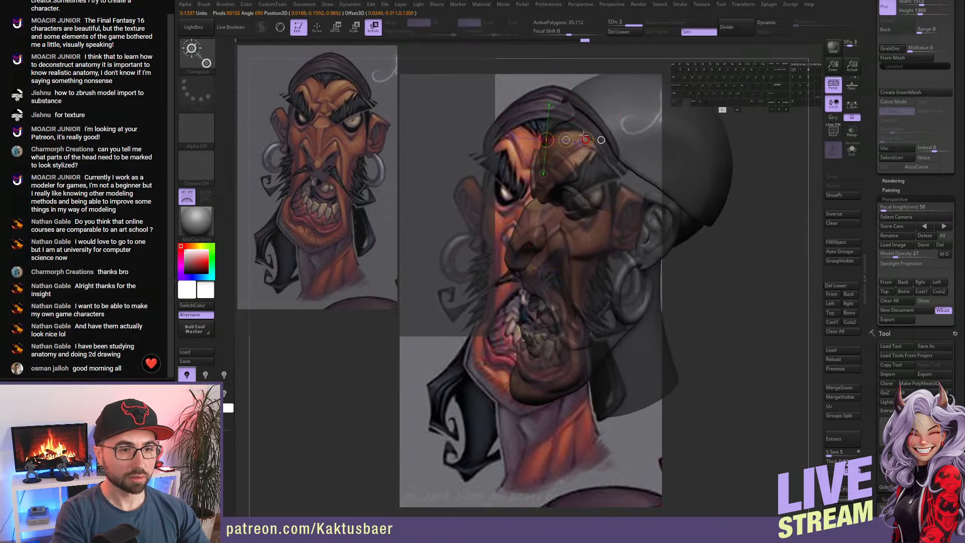
key("q")
left_click(832, 294)
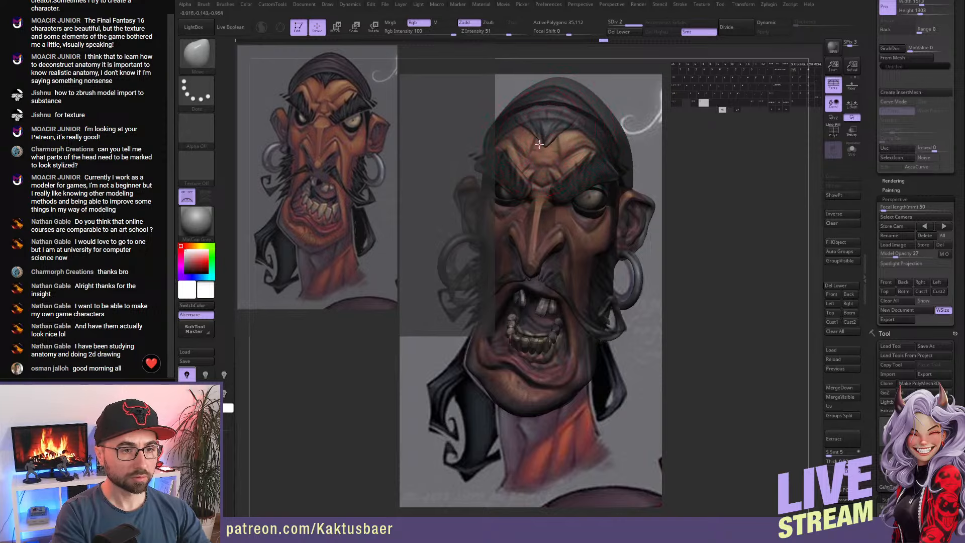
- Reshape the forehead flap's side lobe with the Move brush to follow the flap outline in the concept
key("alt+q")
key("alt+q")
key("shift+q")
key("s")
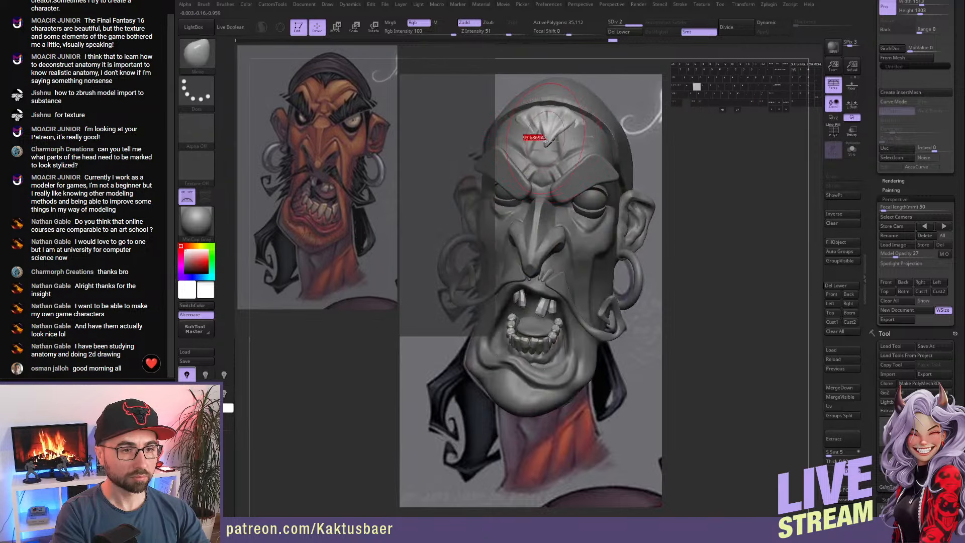
left_click(527, 129, "alt")
key("s")
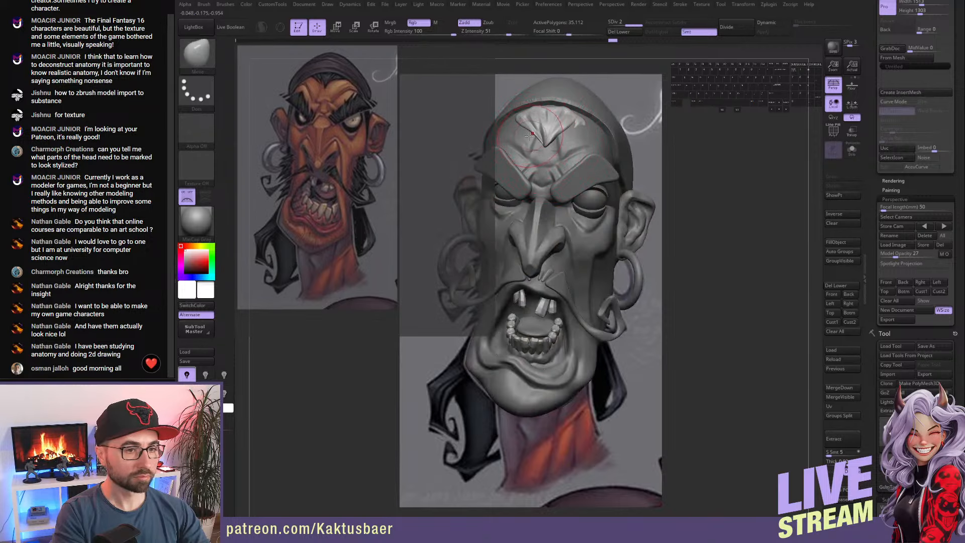
left_click_drag(526, 136, 517, 128)
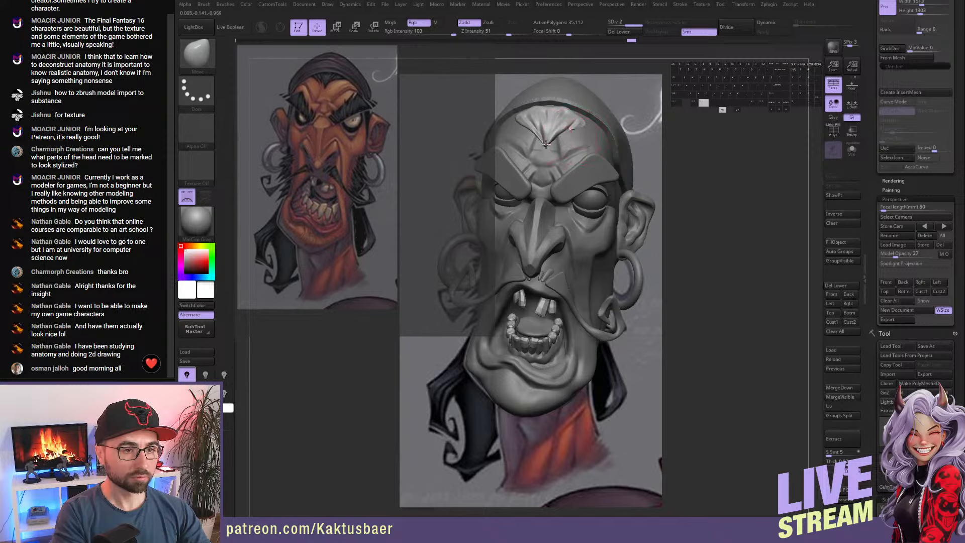
- Refine the creases of the repositioned forehead flap with the DamStandard brush
right_click_drag(545, 143, 594, 246)
key("b")
key("d")
key("s")
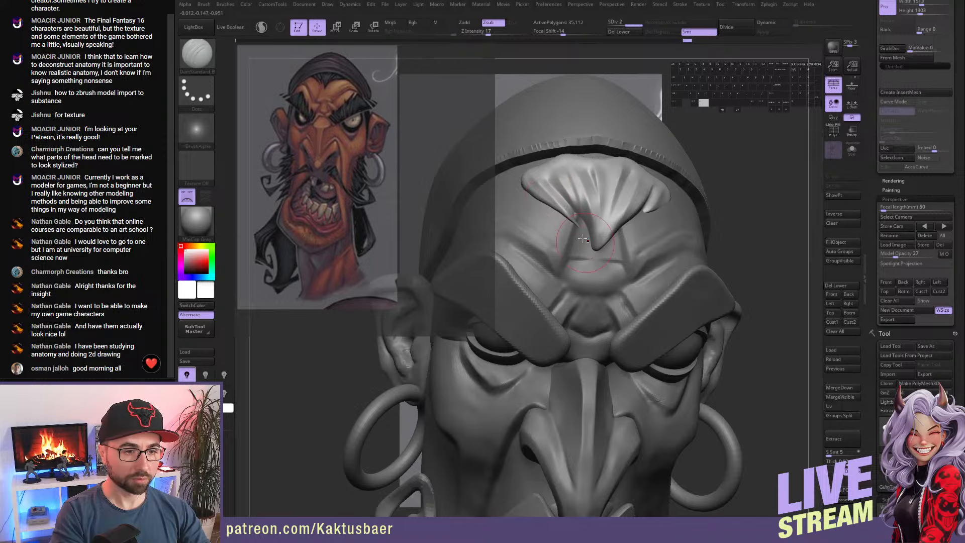
mouse_move(583, 239)
right_mouse_down("alt")
mouse_move(623, 199)
mouse_move(664, 221)
right_mouse_up("alt")
left_click(623, 199, "alt")
mouse_move(664, 222)
right_mouse_down()
mouse_move(653, 207)
mouse_move(649, 228)
right_mouse_up()
- Reshape the cap's front rim and temple side with the Move brush against the concept, and smooth the adjusted area
key("b")
key("m")
key("v")
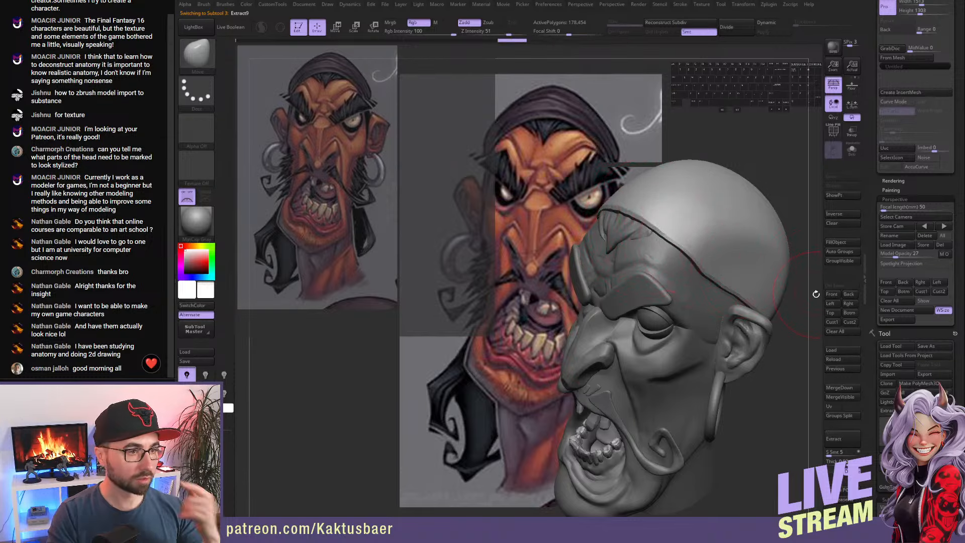
left_click(848, 296)
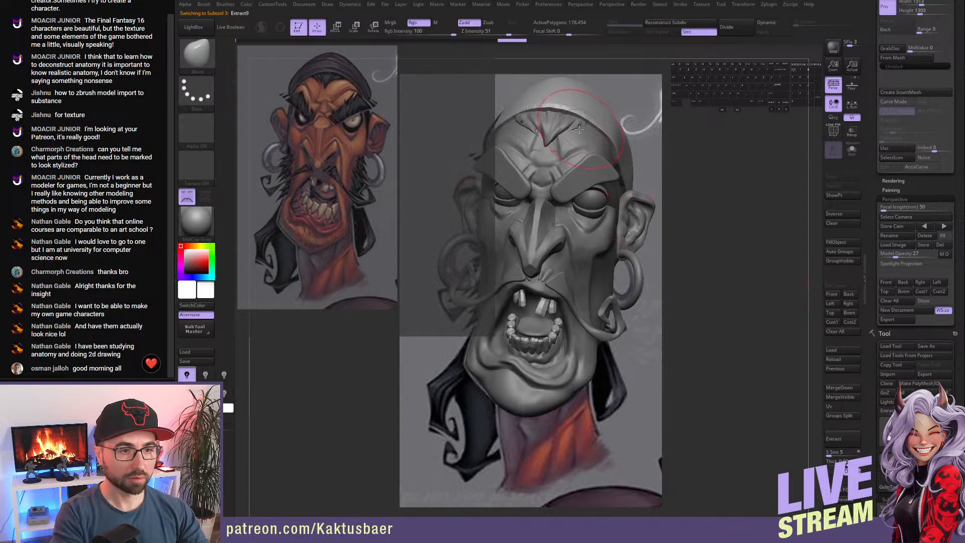
key("shift+q")
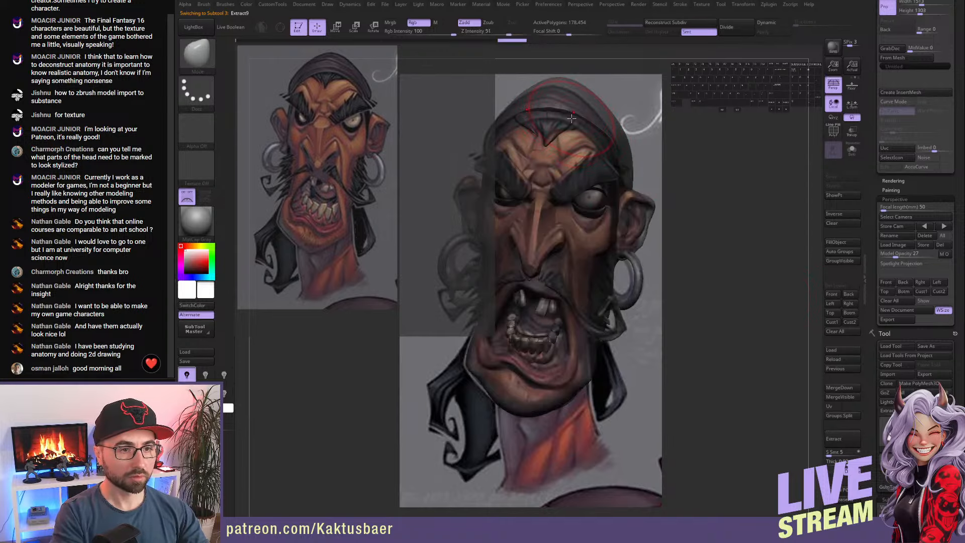
key("s")
mouse_move(572, 124)
left_mouse_down()
mouse_move(581, 125)
mouse_move(564, 120)
mouse_move(582, 142)
left_mouse_up()
key("s")
right_click_drag(593, 144, 558, 150)
mouse_move(616, 150)
left_mouse_down()
mouse_move(644, 173)
mouse_move(622, 156)
left_mouse_up()
right_click_drag(599, 149, 616, 147)
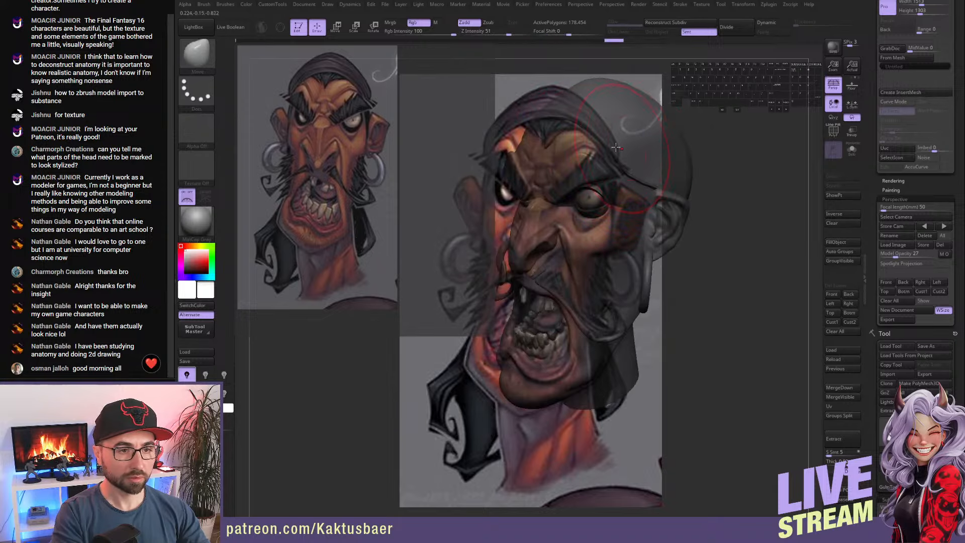
left_click_drag(616, 147, 599, 136, "shift")
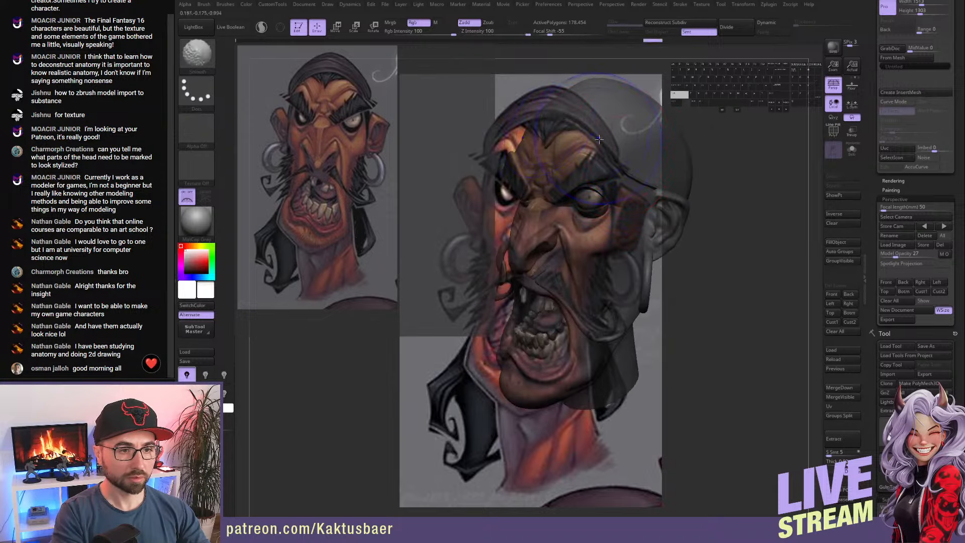
- Pull the cap's front rim upward and adjust its side silhouette to the concept headscarf in the stored front view
left_click(832, 294)
key("space")
left_click(564, 120, "alt")
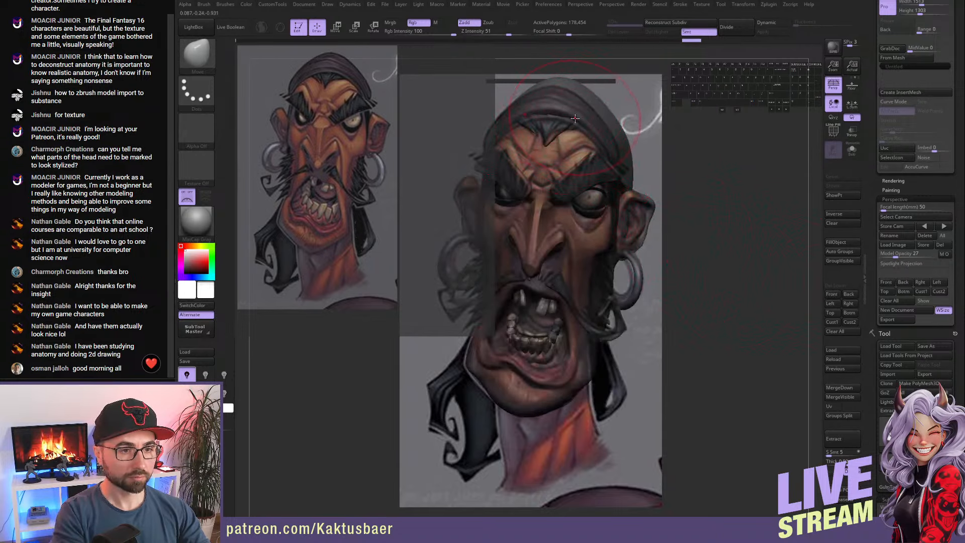
mouse_move(564, 119)
left_mouse_down()
mouse_move(585, 93)
mouse_move(575, 97)
left_mouse_up()
key("s")
key("s")
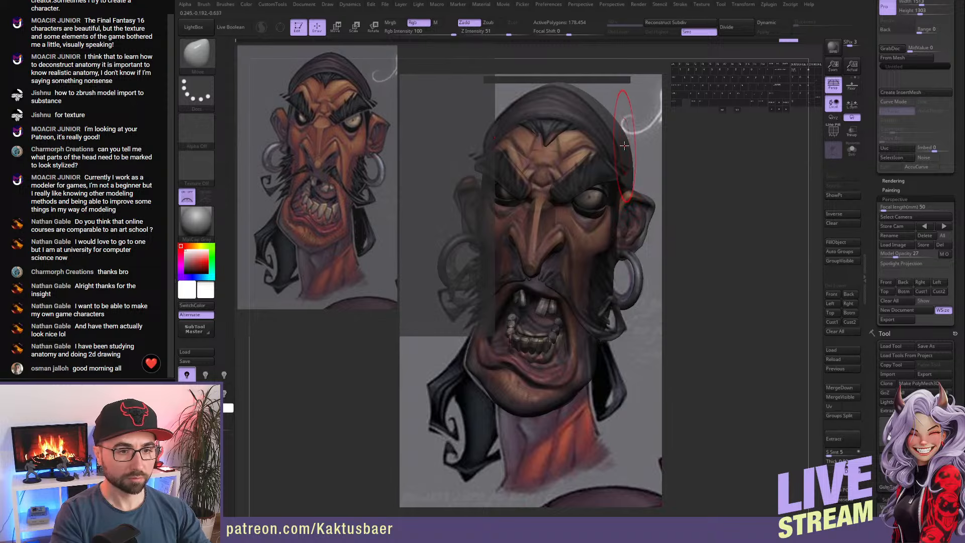
key("s")
left_click_drag(624, 142, 626, 143)
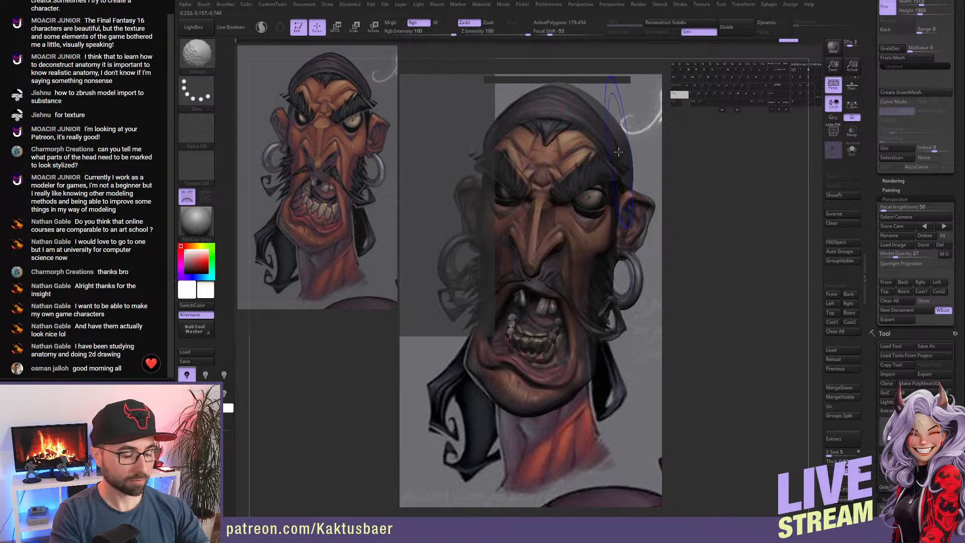
- Hide the floating reference, apply a bright white material, and fit the cap's side silhouette to the concept outline
key("shift+z")
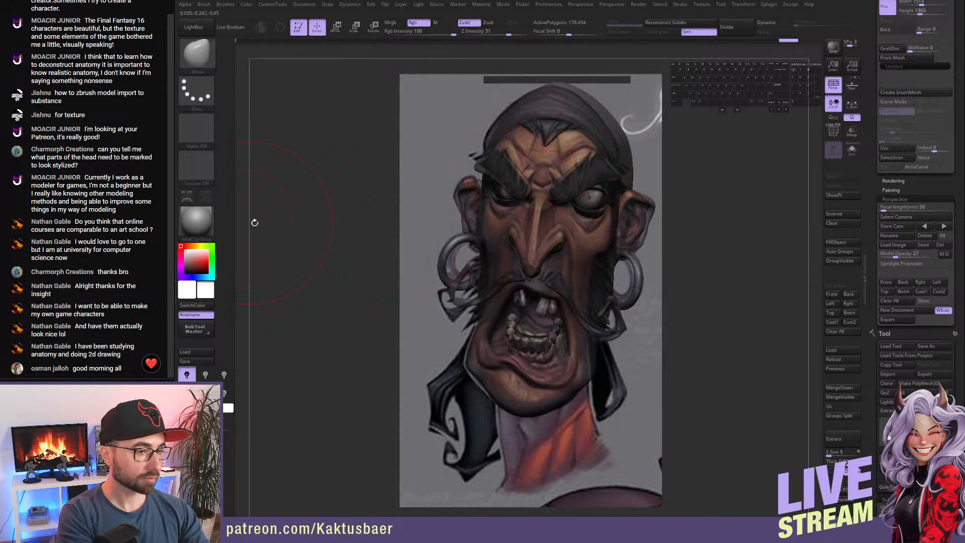
left_click(196, 221)
left_click(467, 229)
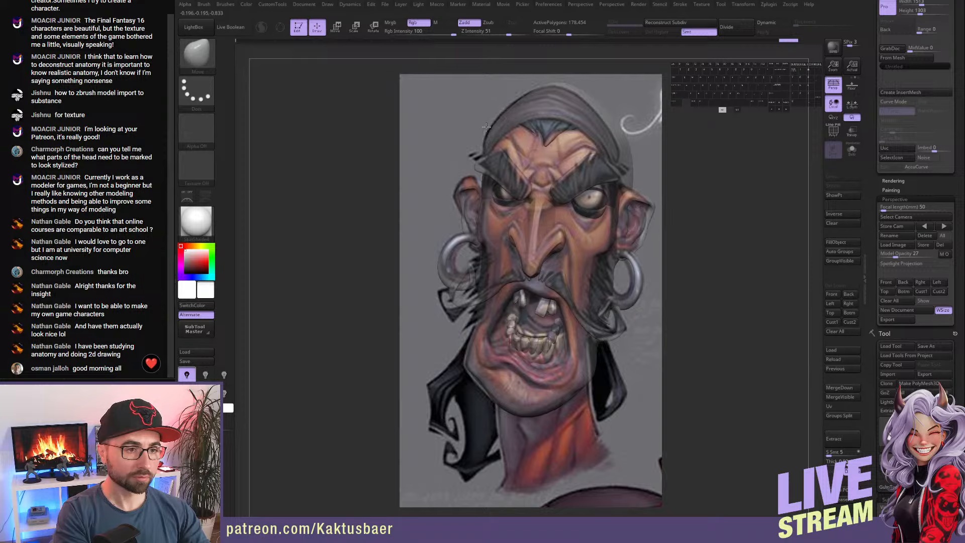
left_click_drag(630, 144, 625, 153)
- Inspect the cap from the side and switch the material back to MatCap Gray
right_click_drag(621, 158, 604, 180)
key("alt+shift")
right_click_drag(671, 214, 634, 234, "alt")
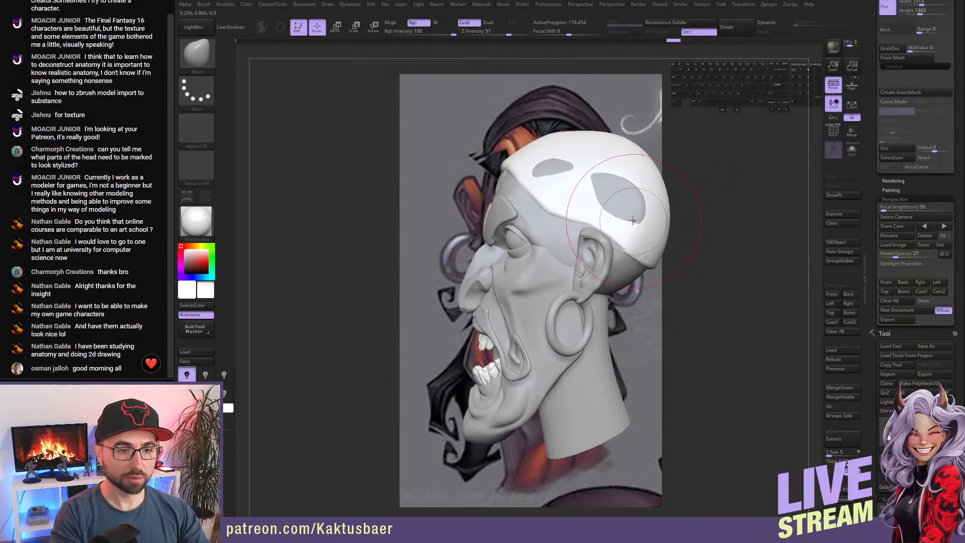
left_click(200, 223)
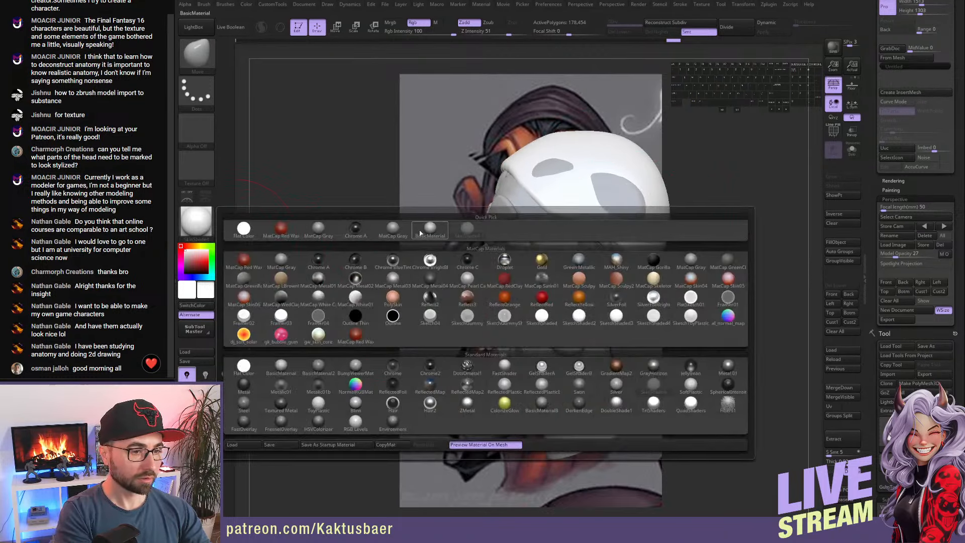
left_click(394, 230)
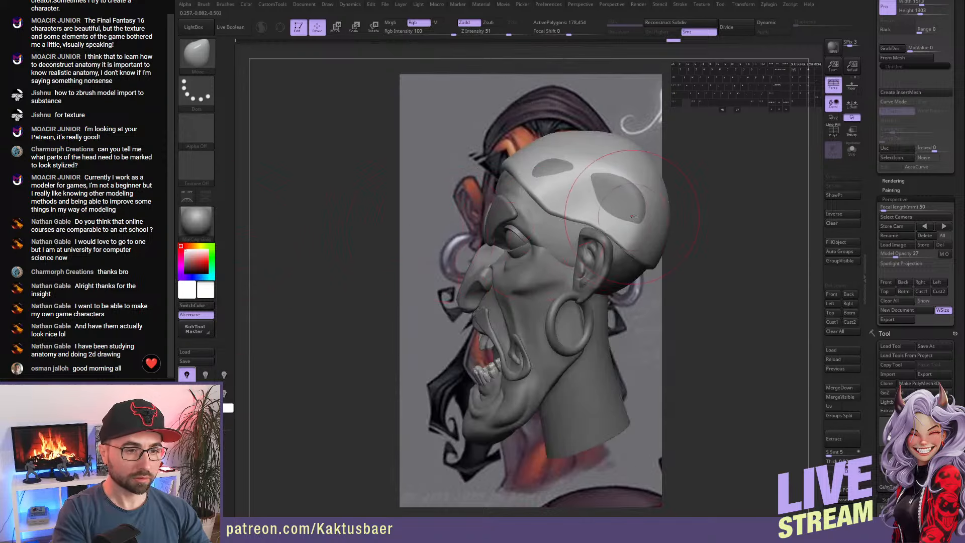
- Isolate the cap, pull its side and lower edge inward with the Move brush to match the concept, and show the whole head again
left_click_drag(636, 228, 720, 230)
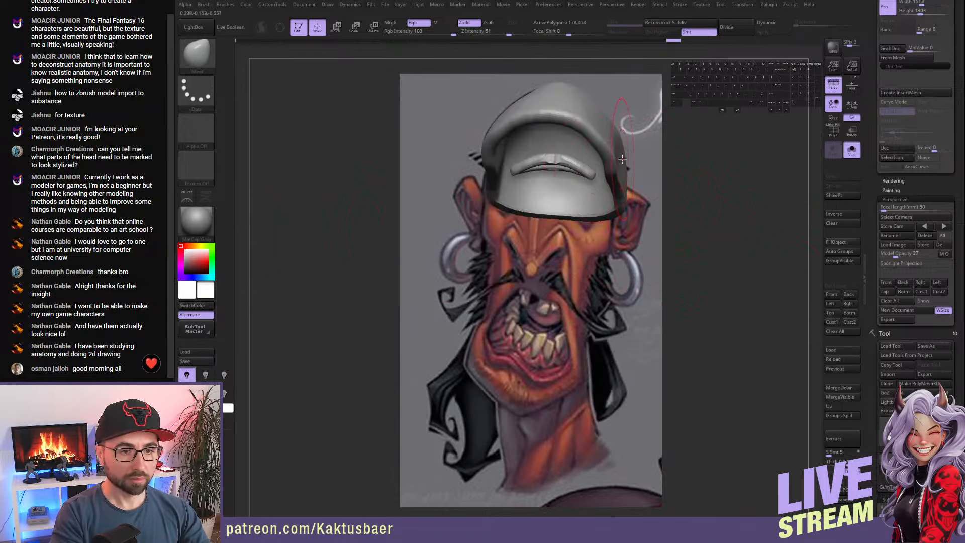
left_click_drag(619, 150, 603, 131)
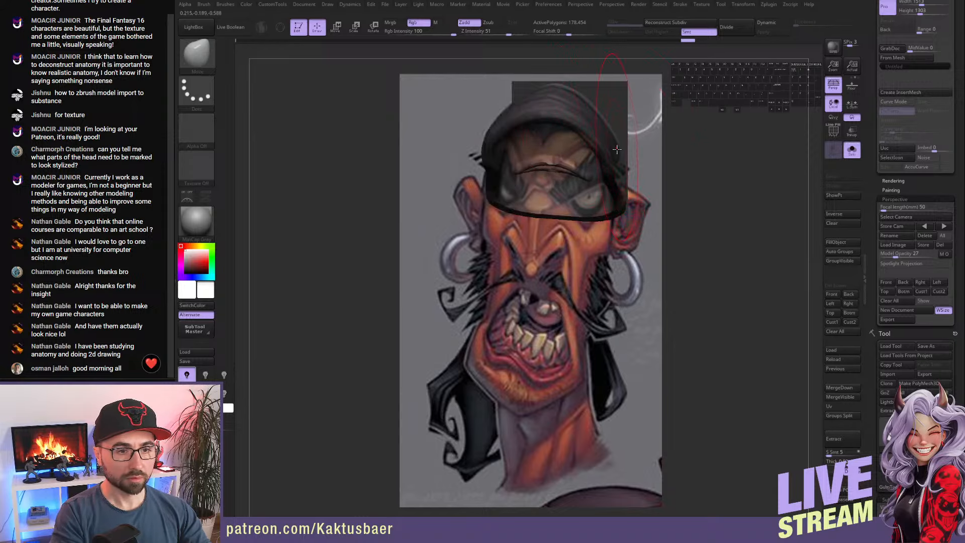
left_click_drag(624, 211, 581, 188)
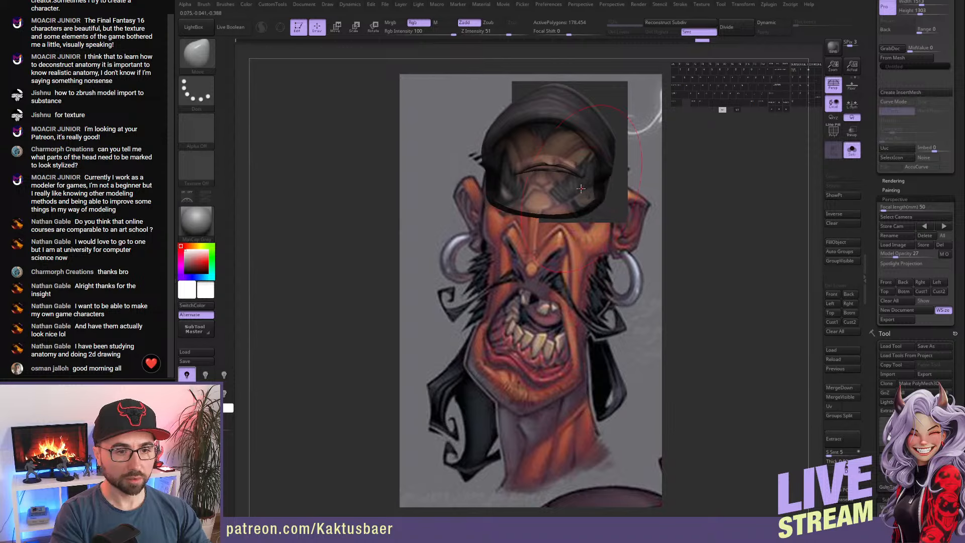
right_click_drag(590, 188, 546, 187)
key("shift+z")
right_click_drag(629, 174, 602, 232, "alt")
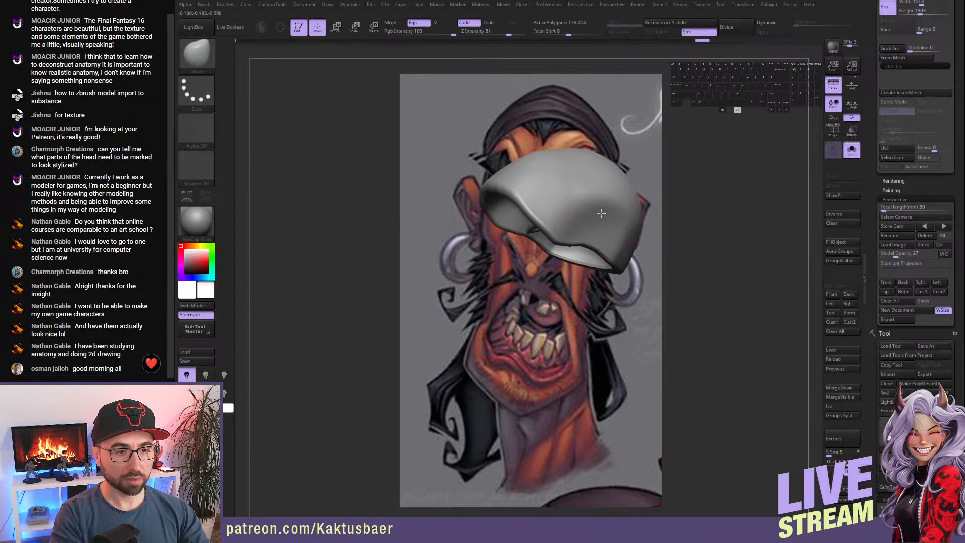
left_click_drag(598, 227, 602, 233, "alt")
key("alt+q")
right_click_drag(603, 232, 586, 223)
- Try to push the skull in beneath the cap on the head mesh, and undo the attempt
left_click(578, 209, "alt")
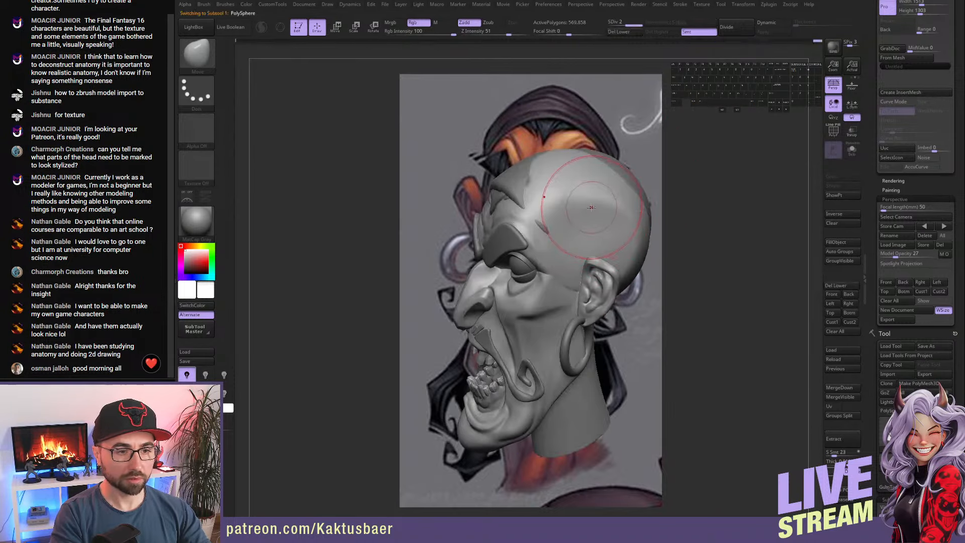
left_click_drag(652, 158, 656, 187, "ctrl")
right_click_drag(578, 197, 637, 268)
right_click_drag(583, 232, 623, 236)
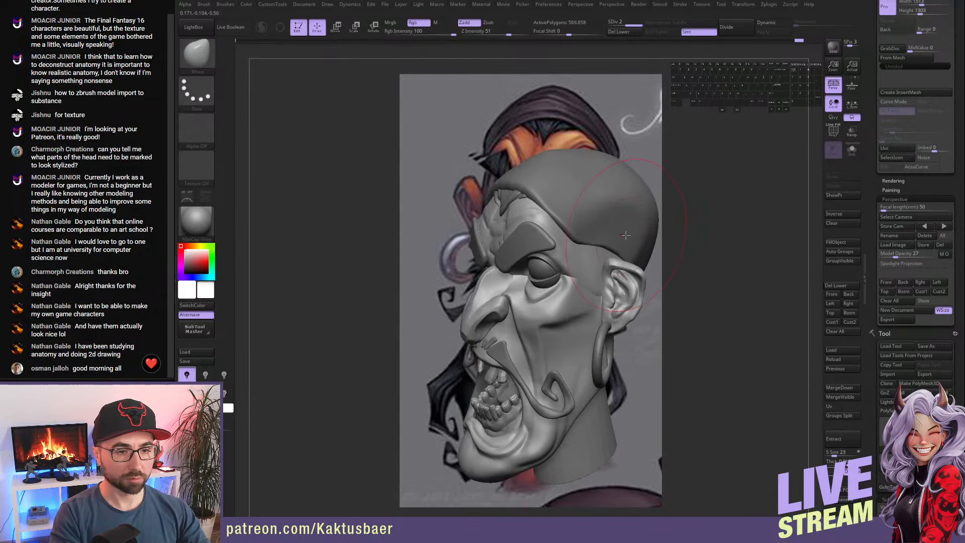
key("ctrl+z")
key("ctrl+z")
key("ctrl+z")
key("ctrl+z")
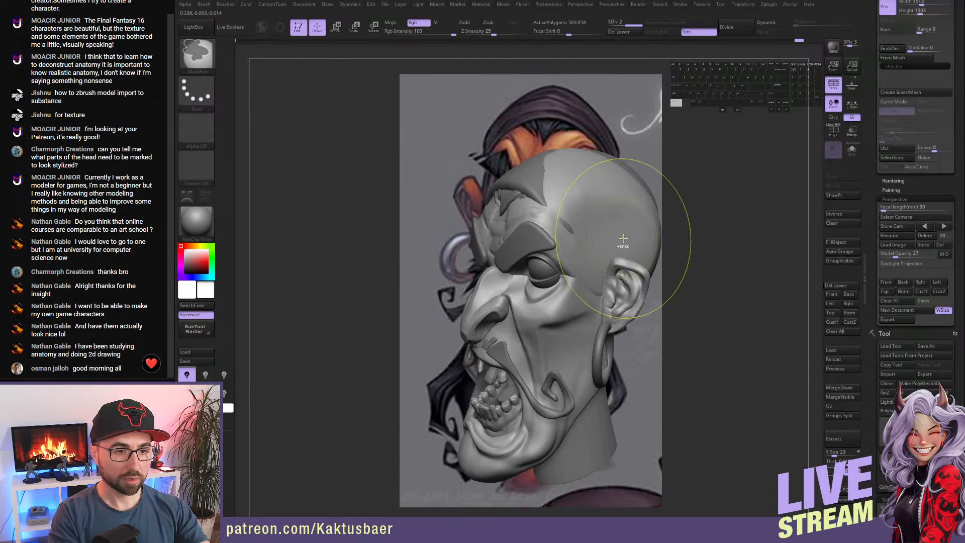
- Adjust the cap with the Move brush, then tuck the back of the skull in beneath it on the head mesh
key("b")
key("m")
key("v")
left_click(536, 181, "alt")
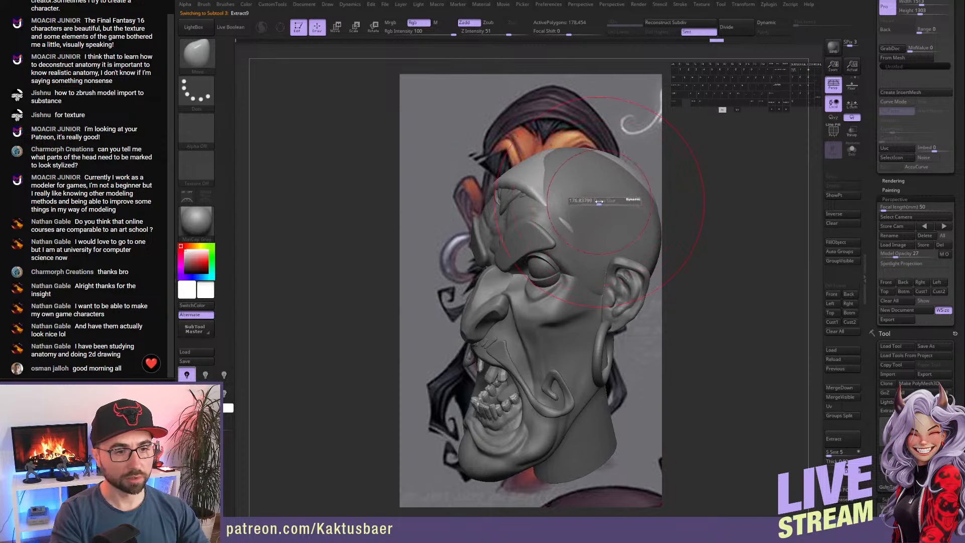
right_click_drag(645, 243, 646, 254)
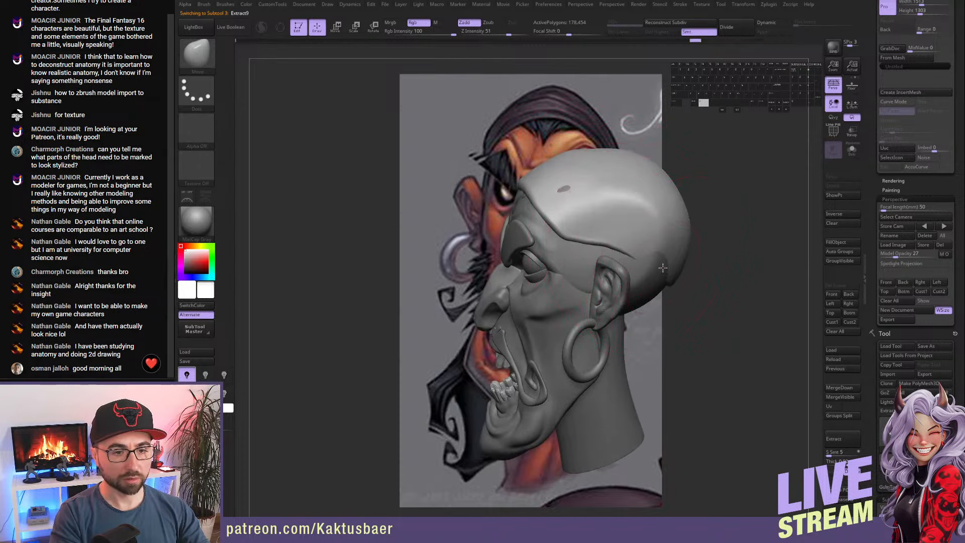
mouse_move(576, 191)
right_mouse_down()
mouse_move(623, 190)
mouse_move(583, 234)
mouse_move(603, 245)
mouse_move(595, 243)
mouse_move(659, 247)
mouse_move(685, 236)
mouse_move(624, 196)
mouse_move(522, 205)
mouse_move(517, 231)
mouse_move(618, 257)
mouse_move(611, 281)
mouse_move(619, 308)
mouse_move(622, 293)
right_mouse_up()
left_click(616, 288, "alt")
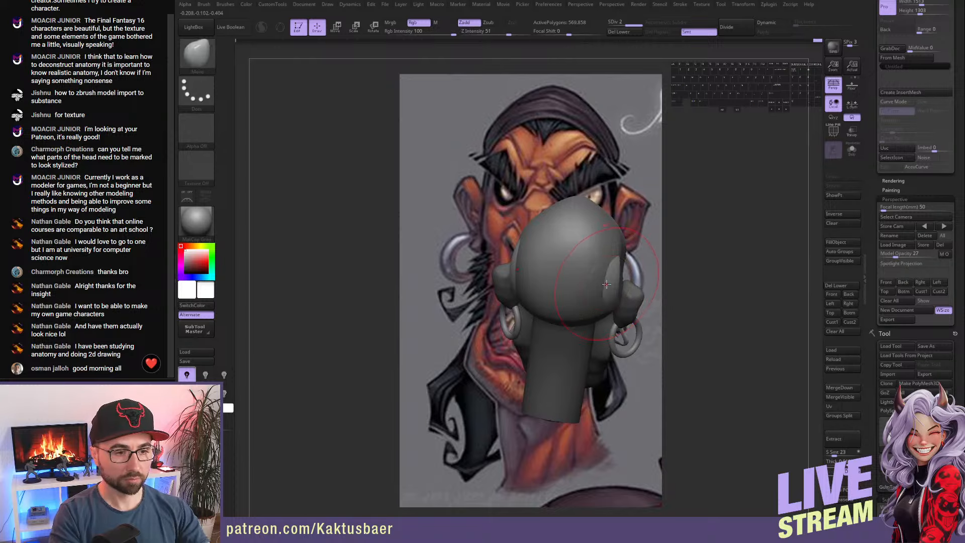
left_click_drag(618, 289, 606, 289, "alt")
mouse_move(605, 290)
right_mouse_down()
mouse_move(545, 276)
mouse_move(491, 299)
right_mouse_up()
- Smooth and reshape the cap's front edge with the Move brush and check it against the concept from the stored front view
left_click(589, 277, "alt")
key("s")
left_click_drag(491, 299, 485, 296, "shift")
mouse_move(485, 296)
right_mouse_down("alt")
mouse_move(533, 287)
mouse_move(512, 286)
right_mouse_up("alt")
left_click_drag(512, 286, 562, 310, "shift")
mouse_move(530, 269)
right_mouse_down("alt")
mouse_move(577, 281)
mouse_move(596, 277)
mouse_move(592, 270)
right_mouse_up("alt")
key("s")
left_click_drag(592, 269, 588, 269)
mouse_move(588, 269)
right_mouse_down("alt")
mouse_move(614, 273)
mouse_move(624, 289)
mouse_move(654, 287)
right_mouse_up("alt")
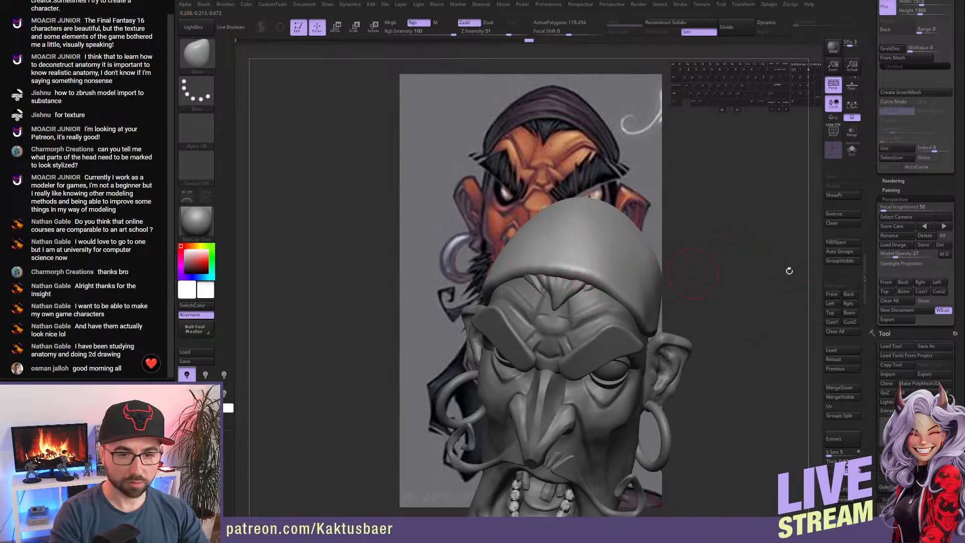
left_click(832, 295)
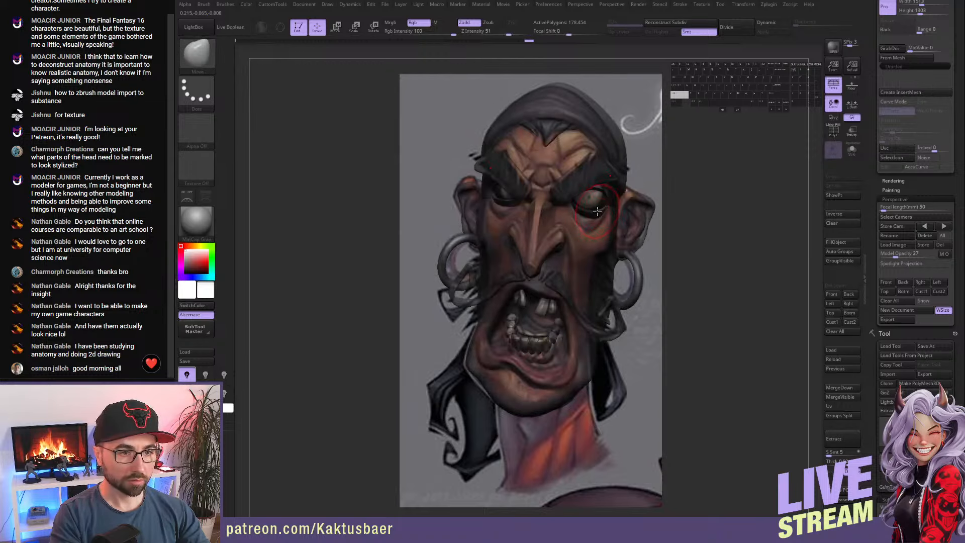
key("shift")
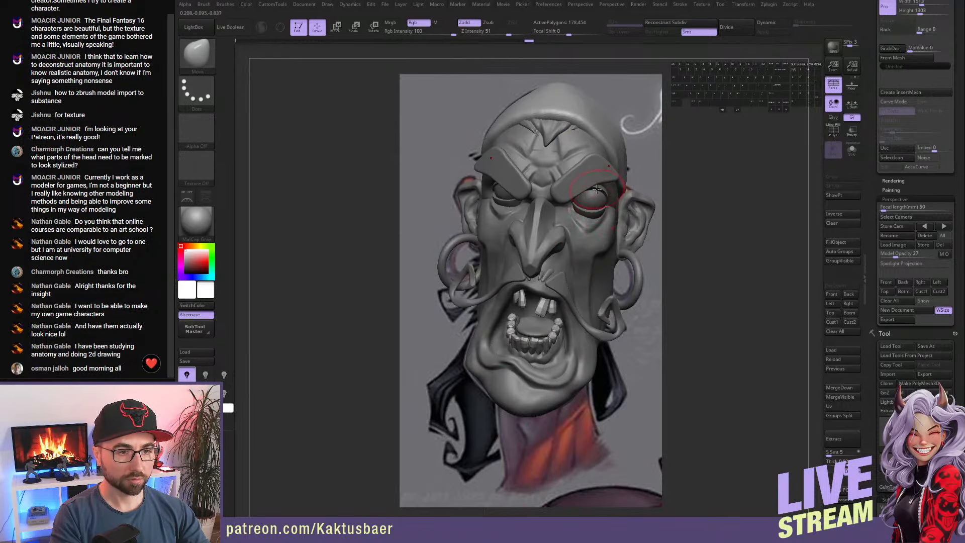
- Select the cap, choose the DamStandard brush, and subdivide the cap mesh once
right_click_drag(598, 181, 647, 317, "alt")
left_click(580, 217, "alt")
key("s")
mouse_move(592, 232)
right_mouse_down()
mouse_move(582, 238)
mouse_move(581, 267)
mouse_move(622, 295)
mouse_move(610, 247)
mouse_move(593, 317)
mouse_move(566, 314)
right_mouse_up()
left_click(618, 283, "alt")
right_click_drag(618, 282, 606, 263)
key("b")
key("d")
key("s")
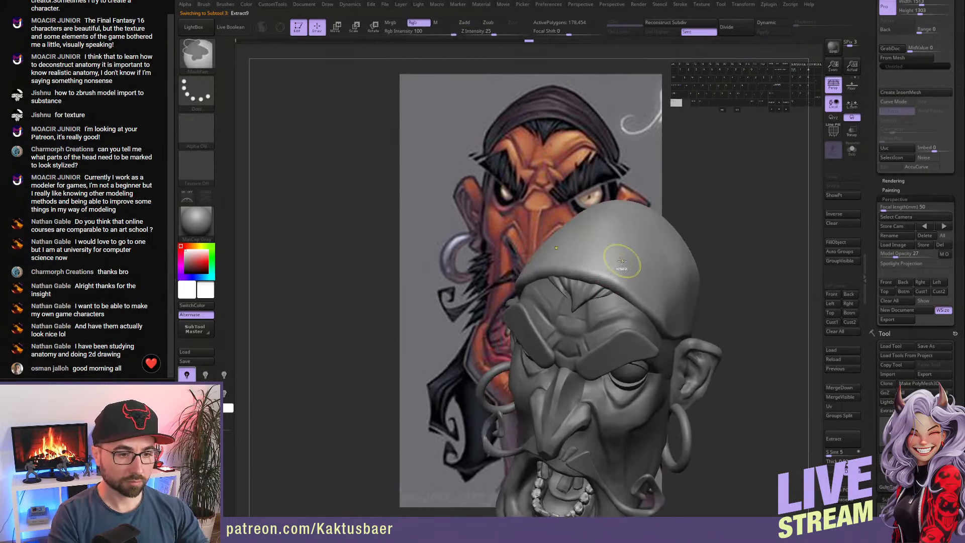
key("ctrl+d")
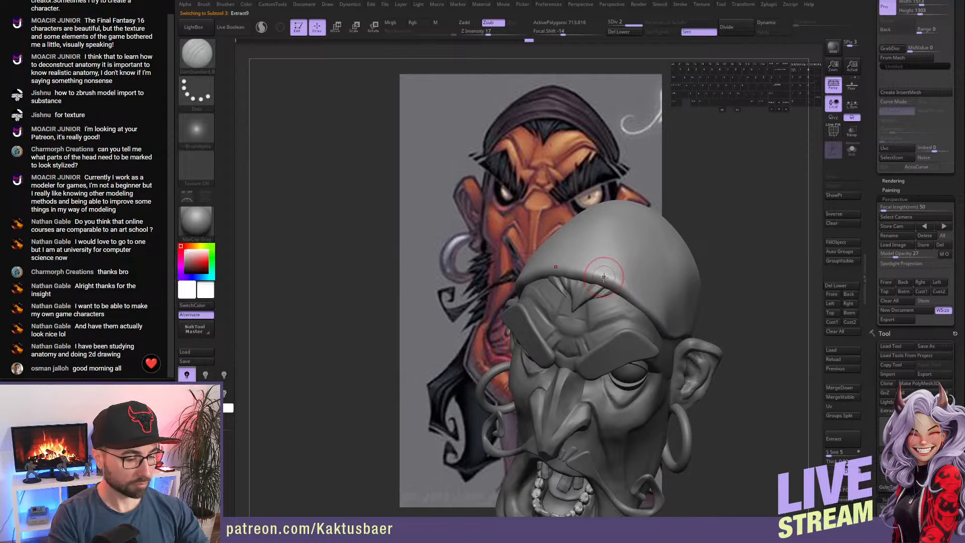
- Flatten the cap's surface along its lower front rim with the TrimDynamic brush
key("b")
key("t")
key("d")
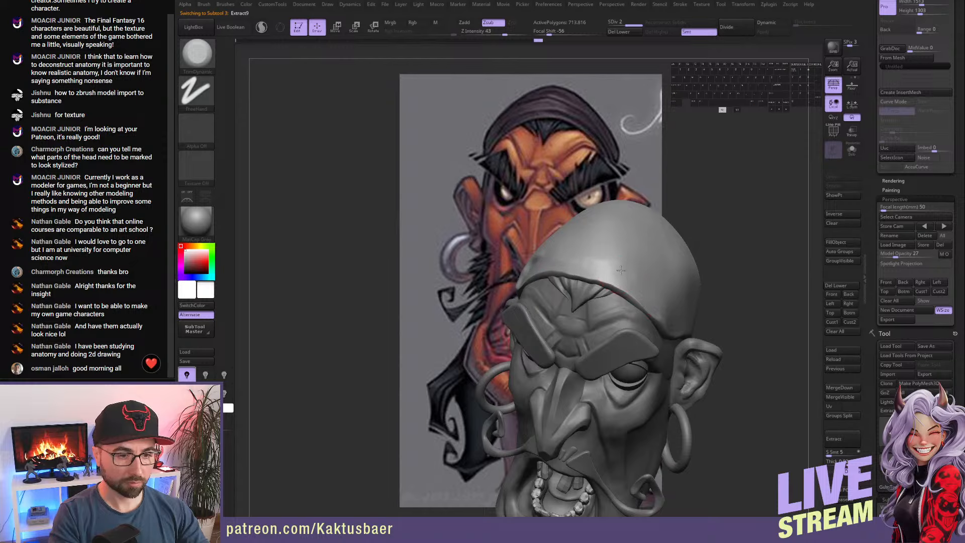
mouse_move(622, 276)
right_mouse_down()
mouse_move(674, 280)
mouse_move(594, 272)
right_mouse_up()
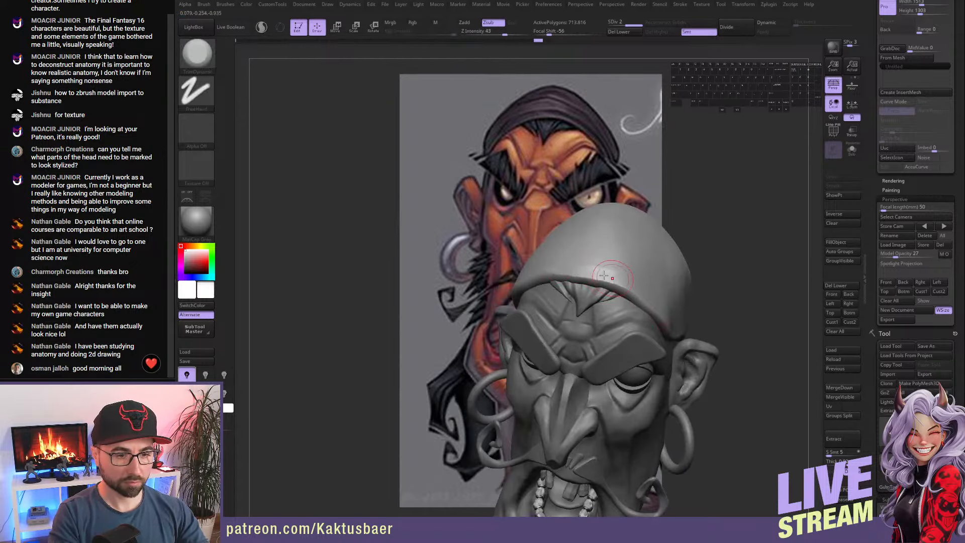
right_click_drag(659, 309, 613, 280)
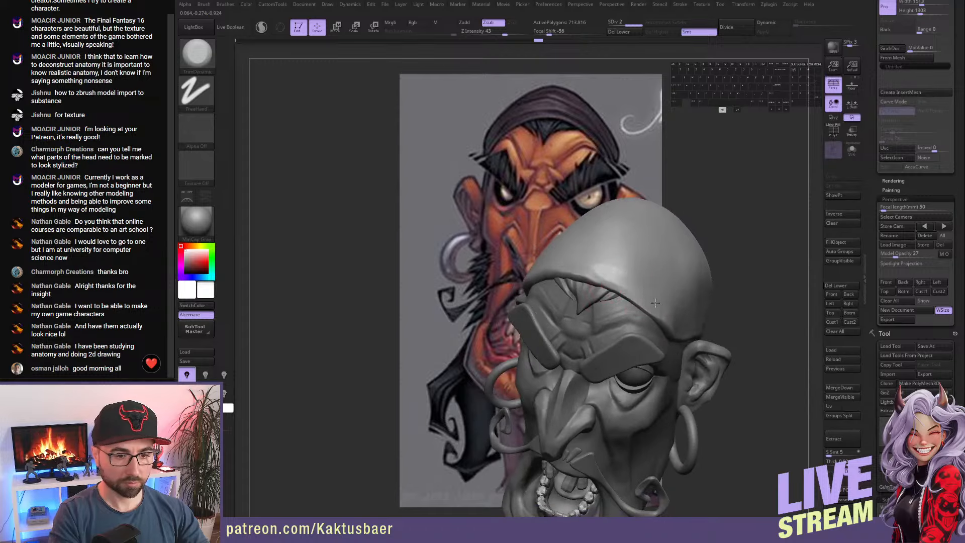
right_click_drag(677, 334, 587, 292)
left_click_drag(565, 318, 523, 329)
- Smooth the cap's rim at subdivision level 1 and return the mesh to level 2
key("shift+d")
right_click_drag(593, 312, 654, 306)
left_click_drag(621, 315, 634, 322, "shift")
right_click_drag(634, 297, 629, 312)
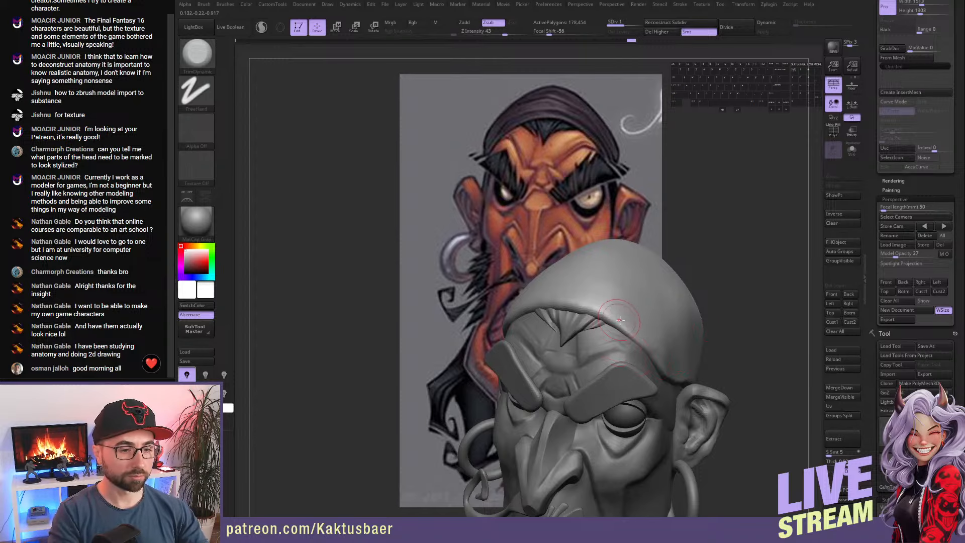
right_click_drag(621, 320, 641, 315)
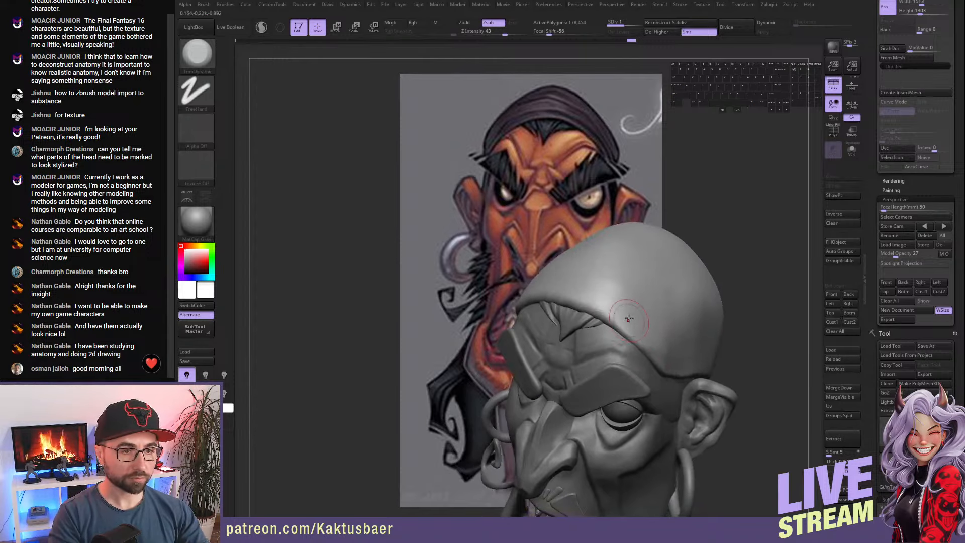
left_click(664, 32)
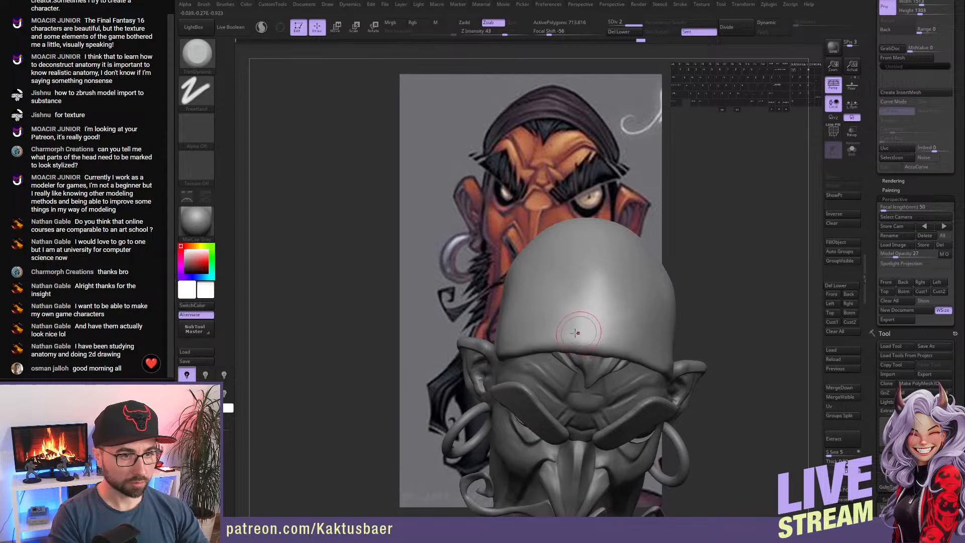
right_click_drag(599, 322, 605, 316)
key("ctrl")
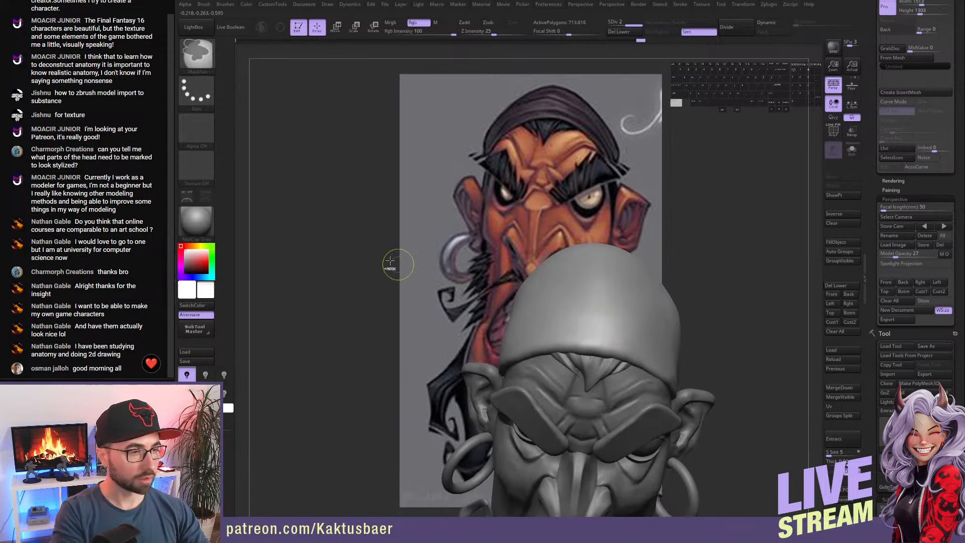
- Enable free XYZ rotation and carve long cloth-fold creases across the cap's front and sides with the DamStandard brush
key("b")
key("d")
key("s")
mouse_move(595, 299)
right_mouse_down()
mouse_move(608, 262)
mouse_move(529, 216)
mouse_move(578, 248)
mouse_move(636, 247)
right_mouse_up()
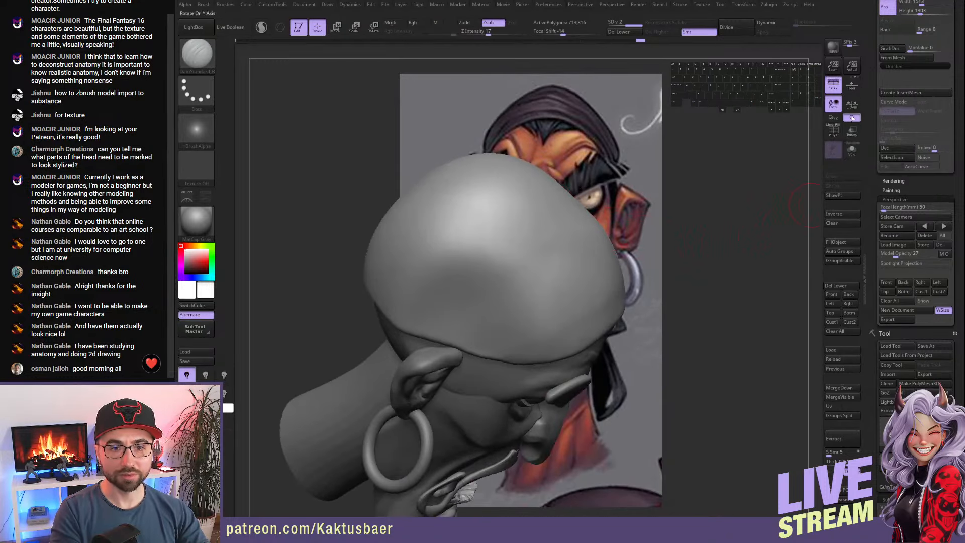
left_click(835, 118)
mouse_move(726, 252)
right_mouse_down()
mouse_move(716, 281)
mouse_move(693, 285)
mouse_move(568, 272)
mouse_move(550, 256)
right_mouse_up()
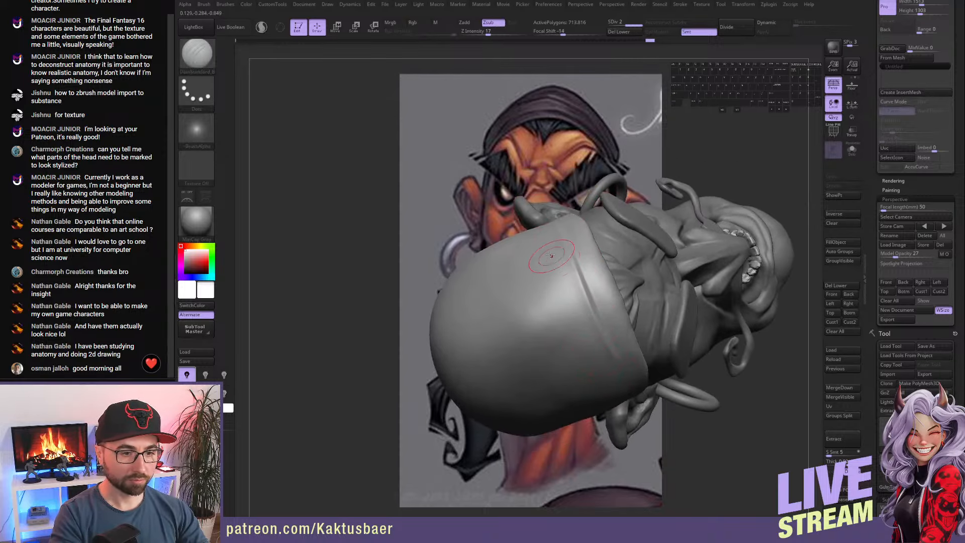
left_click_drag(551, 255, 566, 344)
mouse_move(566, 348)
right_mouse_down()
mouse_move(628, 292)
mouse_move(557, 359)
right_mouse_up()
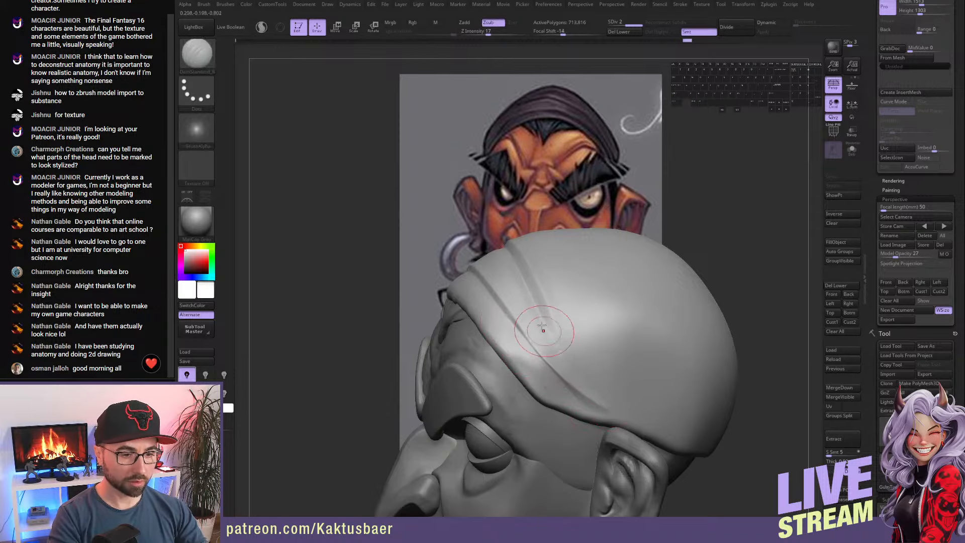
mouse_move(544, 328)
right_mouse_down()
mouse_move(586, 326)
mouse_move(549, 339)
mouse_move(564, 345)
right_mouse_up()
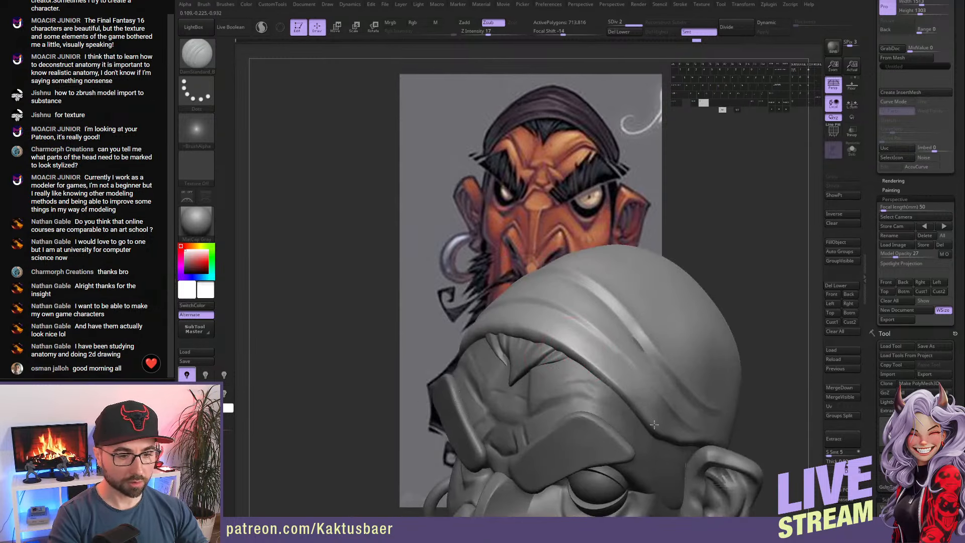
right_click_drag(654, 425, 570, 357)
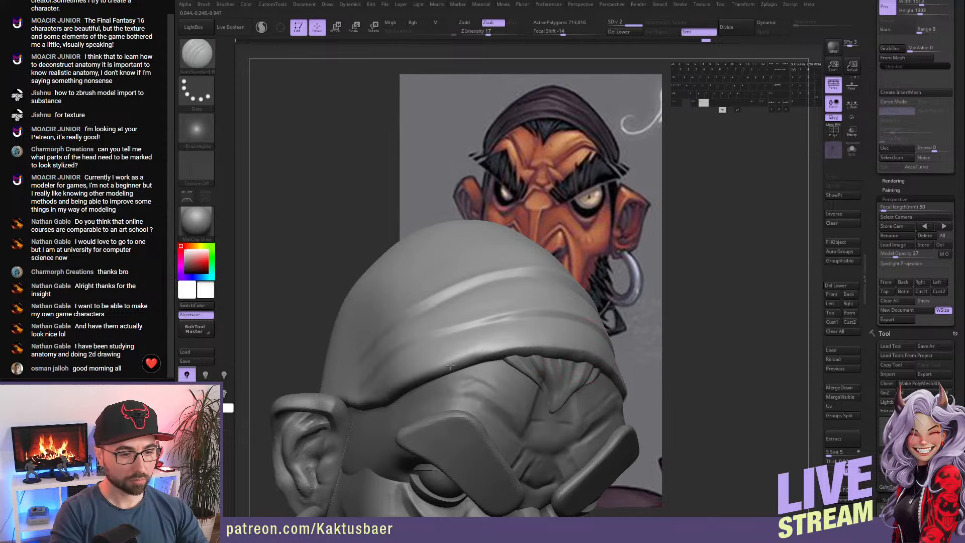
mouse_move(482, 357)
right_mouse_down()
mouse_move(547, 312)
mouse_move(488, 335)
mouse_move(616, 340)
mouse_move(598, 338)
right_mouse_up()
- Select the head mesh, clear its old mask, and mask a sideburn-shaped patch at the temple in front of the ear
left_click(609, 328, "alt")
right_click_drag(657, 252, 646, 312, "alt")
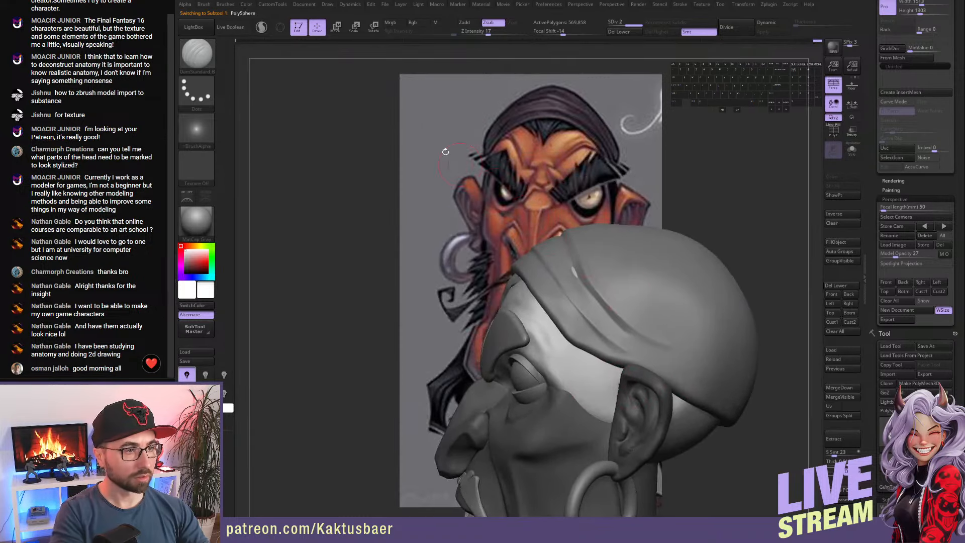
left_click(198, 93, "ctrl")
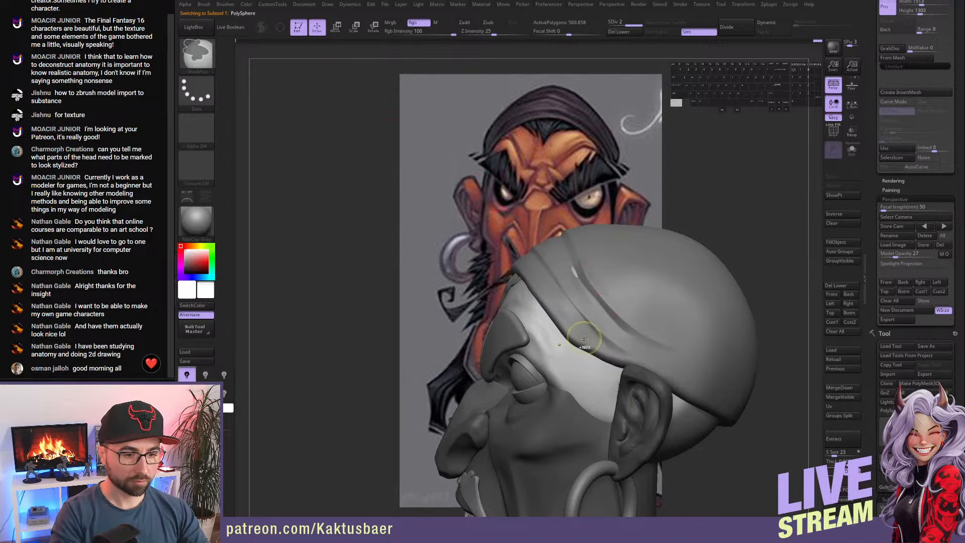
left_click_drag(744, 181, 735, 211, "ctrl")
mouse_move(585, 348)
left_mouse_down("ctrl")
mouse_move(606, 410)
mouse_move(623, 361)
mouse_move(610, 384)
left_mouse_up("ctrl")
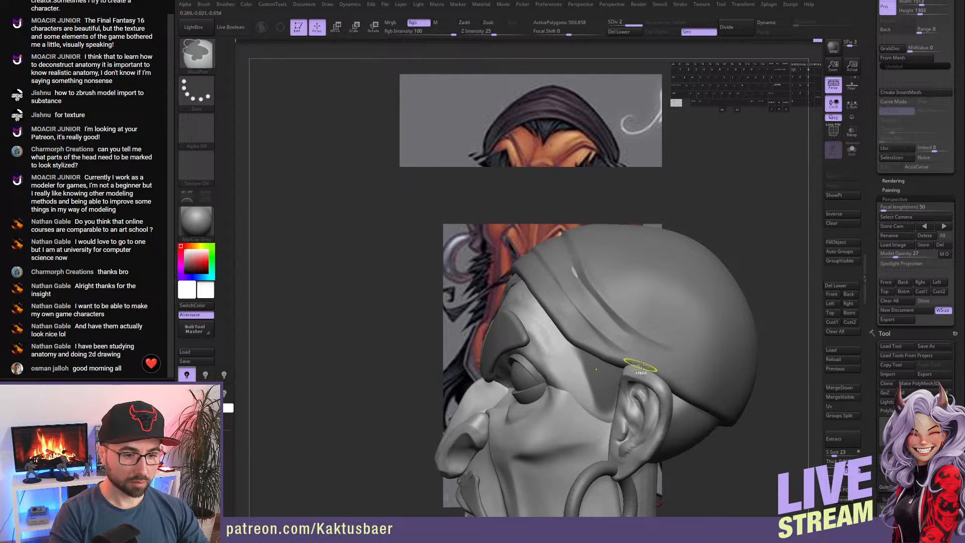
- Extract the masked sideburn patch and accept it as a new subtool
right_click_drag(644, 364, 656, 339)
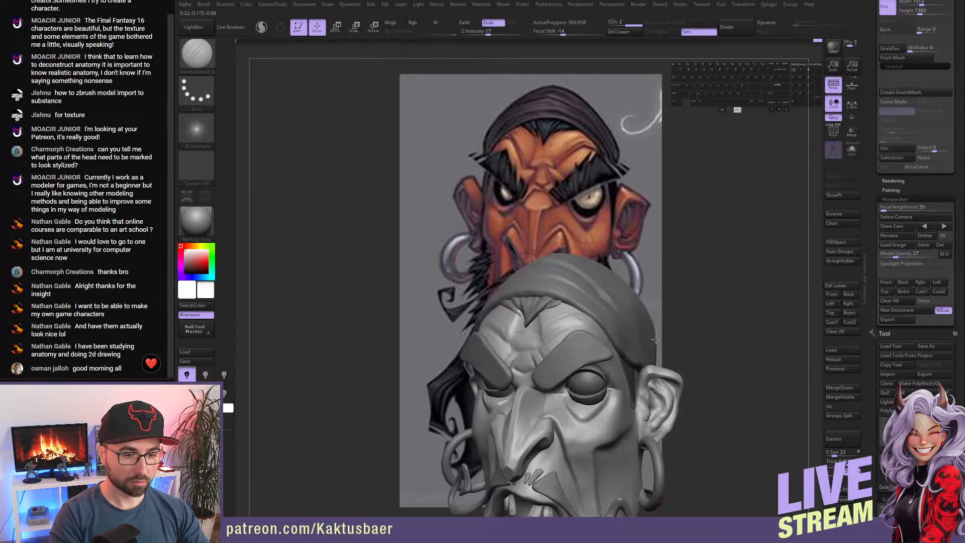
left_click(847, 438)
left_click(838, 462)
left_click(833, 471)
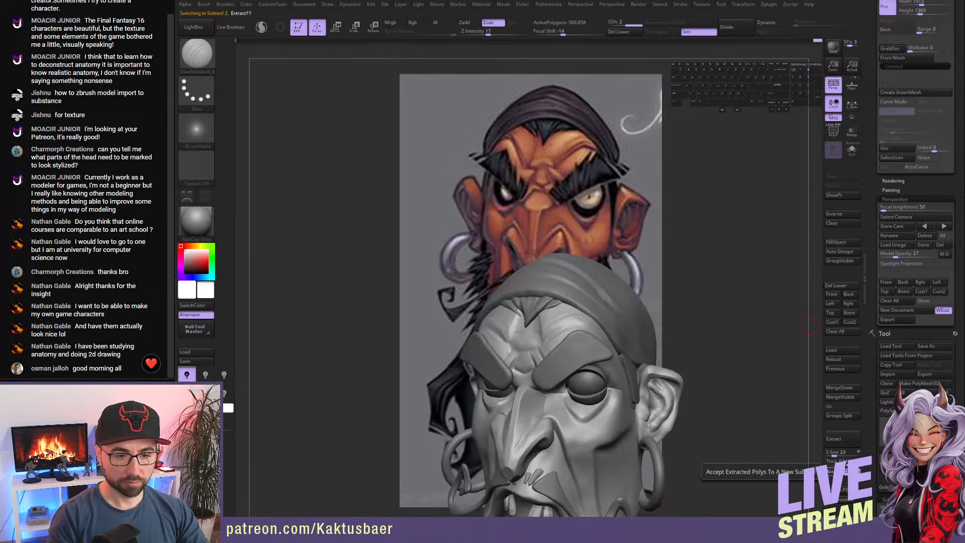
- Isolate the extracted sideburn pieces, clear their mask, and show the whole head again
left_click(630, 380, "alt")
key("alt+s")
right_click_drag(689, 375, 642, 361)
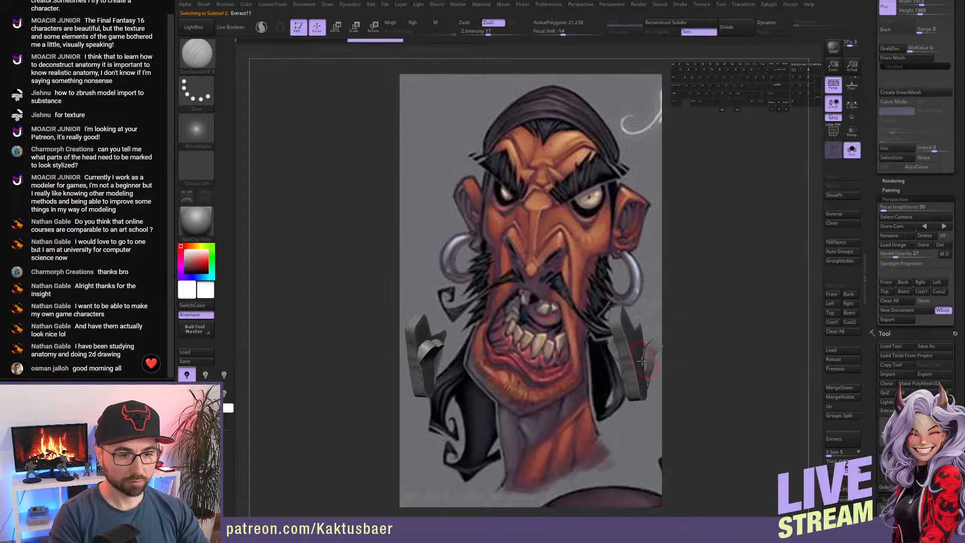
left_click_drag(689, 285, 734, 296, "ctrl")
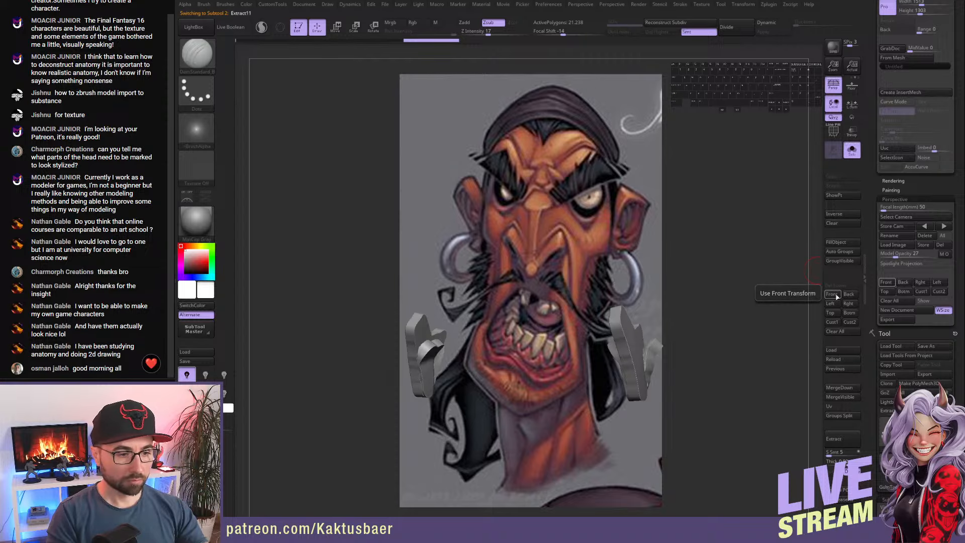
right_click_drag(708, 360, 643, 358)
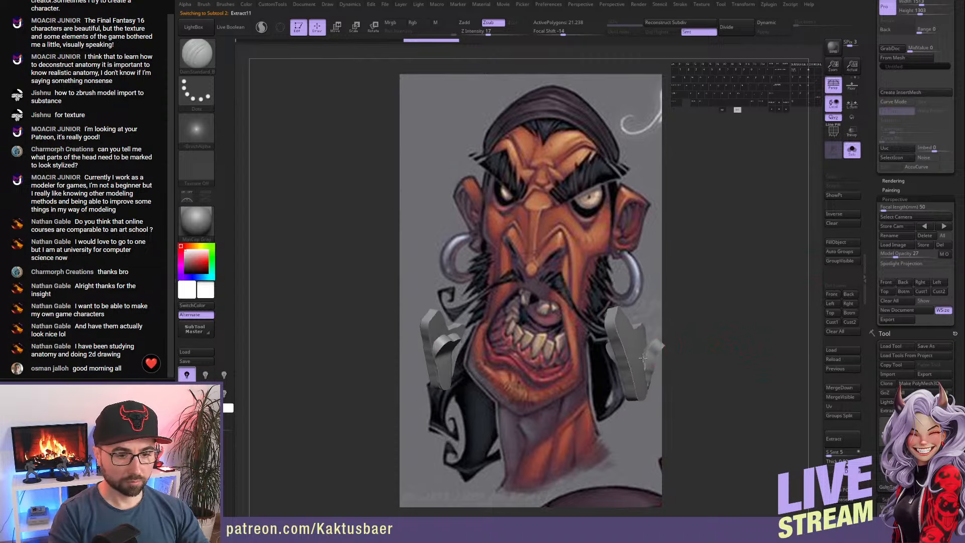
key("alt+s")
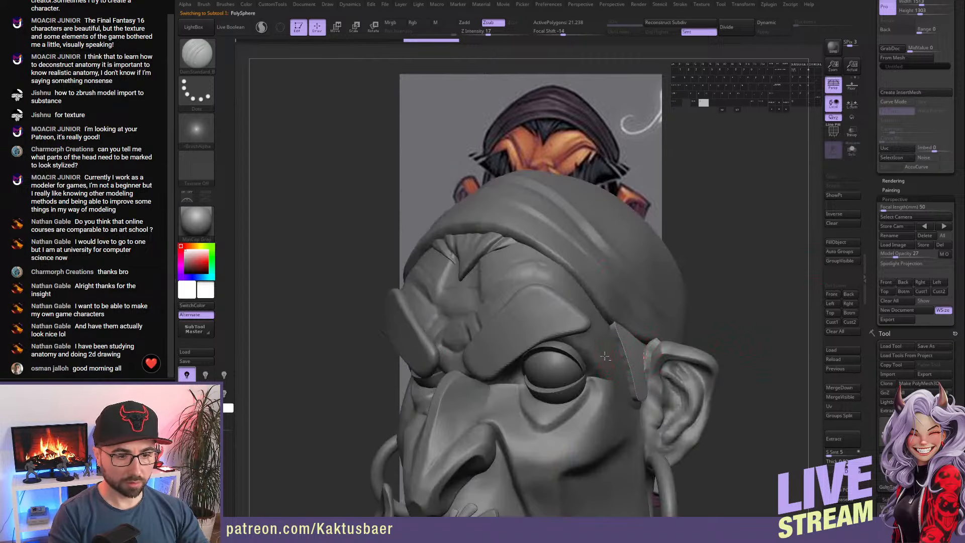
- Isolate the head's upper and lower polygroups in turn, try regrouping the head with Auto Groups, and undo the changes
left_click(606, 357, "alt")
right_click_drag(608, 360, 614, 269)
left_click(621, 280, "ctrl+shift")
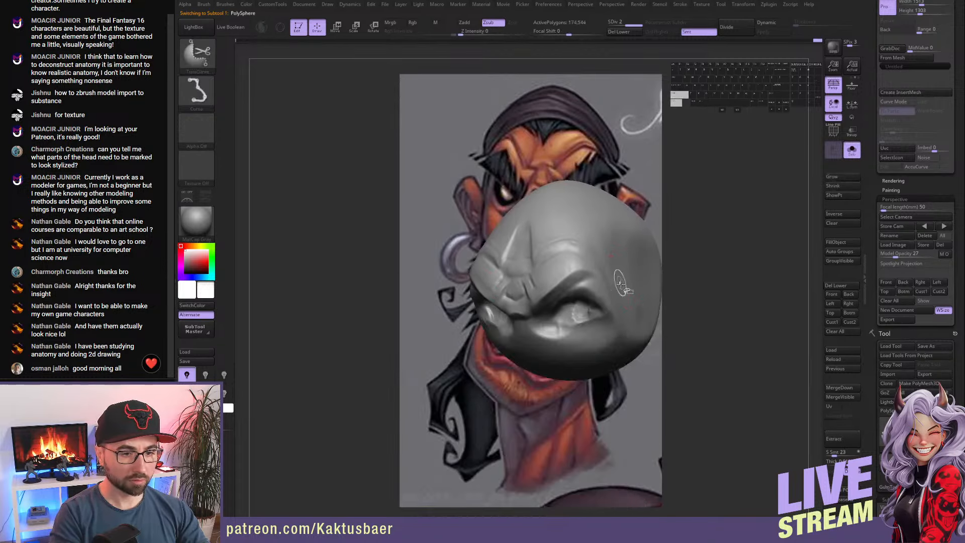
left_click(622, 288, "ctrl+shift")
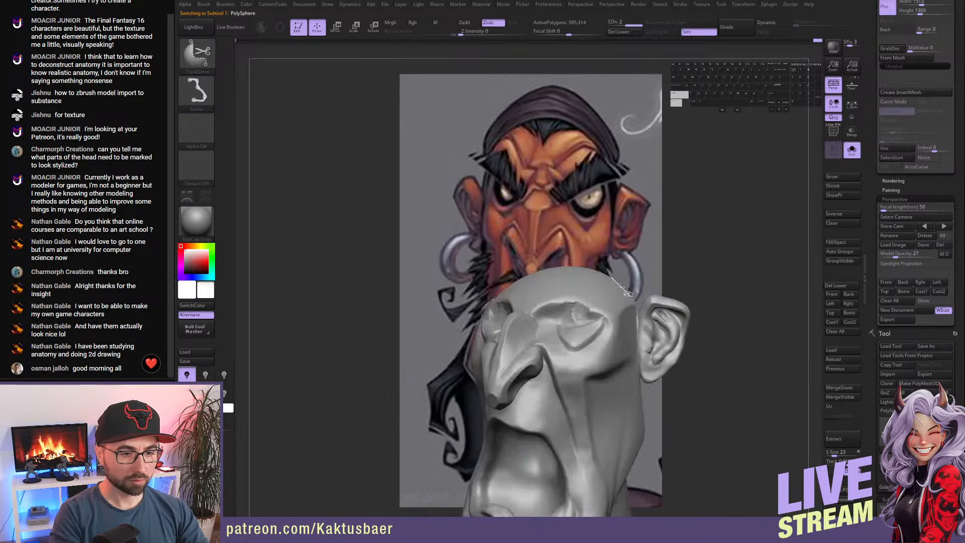
left_click(651, 258, "ctrl+shift")
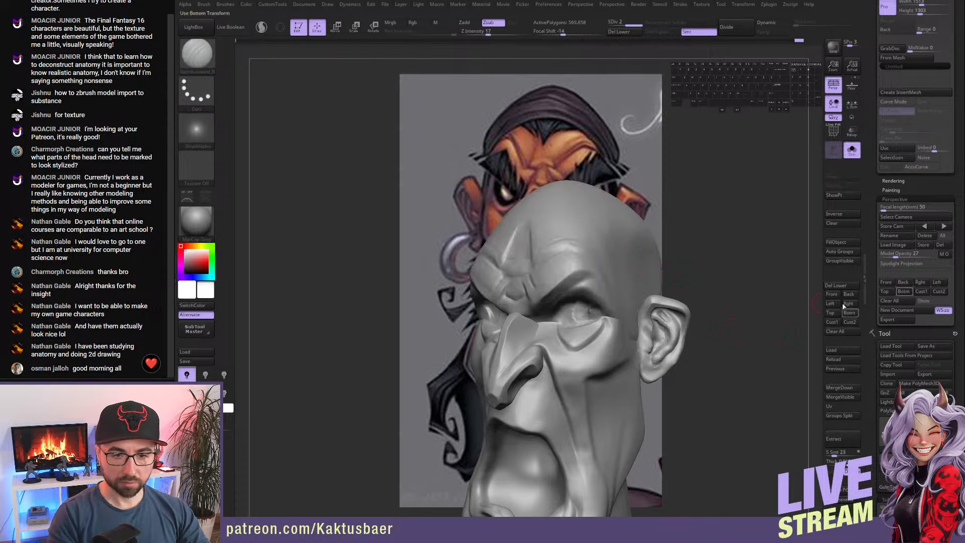
left_click(842, 252)
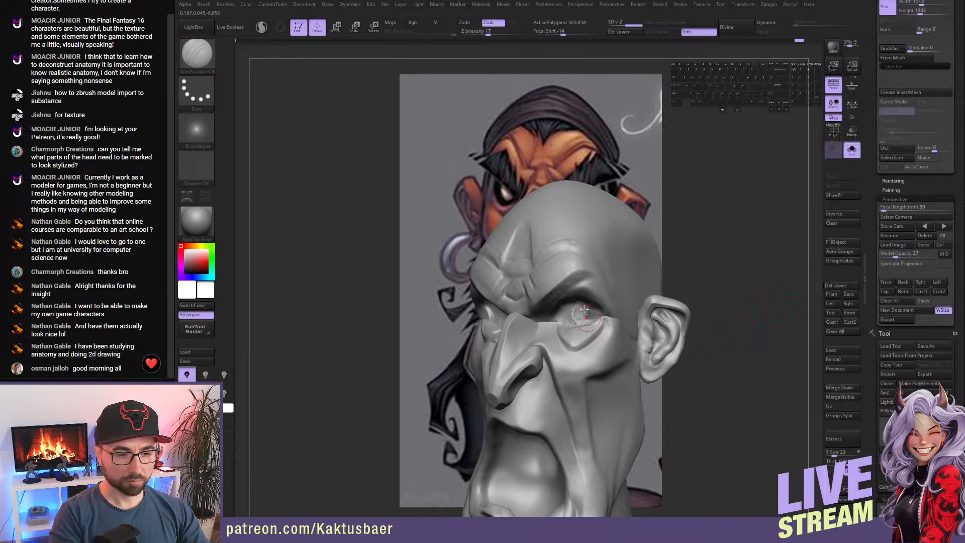
left_click(614, 291, "ctrl+shift")
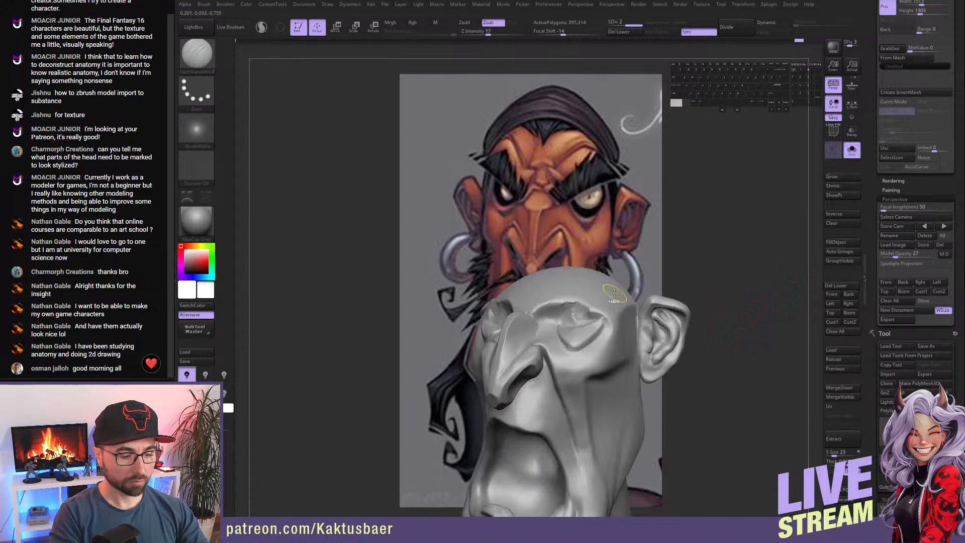
key("ctrl+z")
key("ctrl+z")
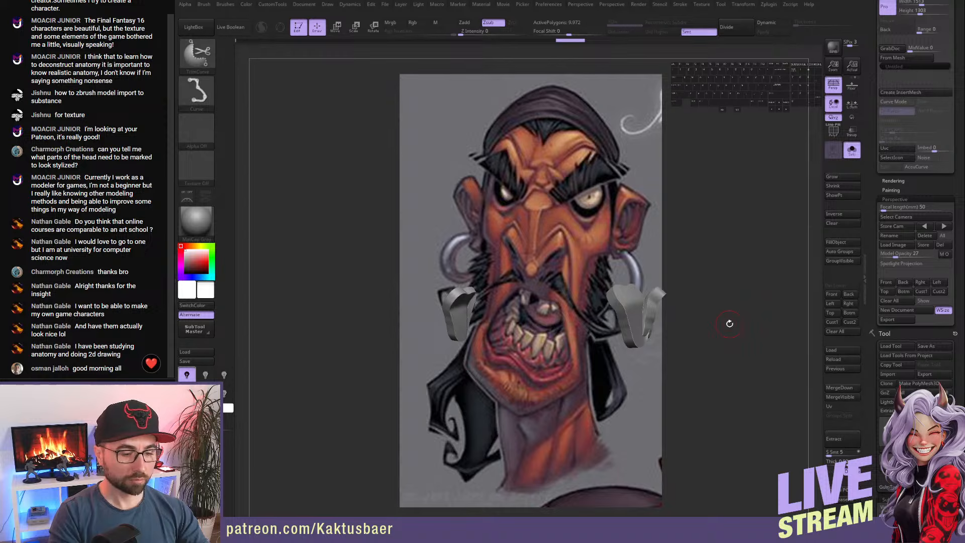
- Invert the visibility of the isolated sideburn pieces with SelectRect and delete the hidden geometry
key("b")
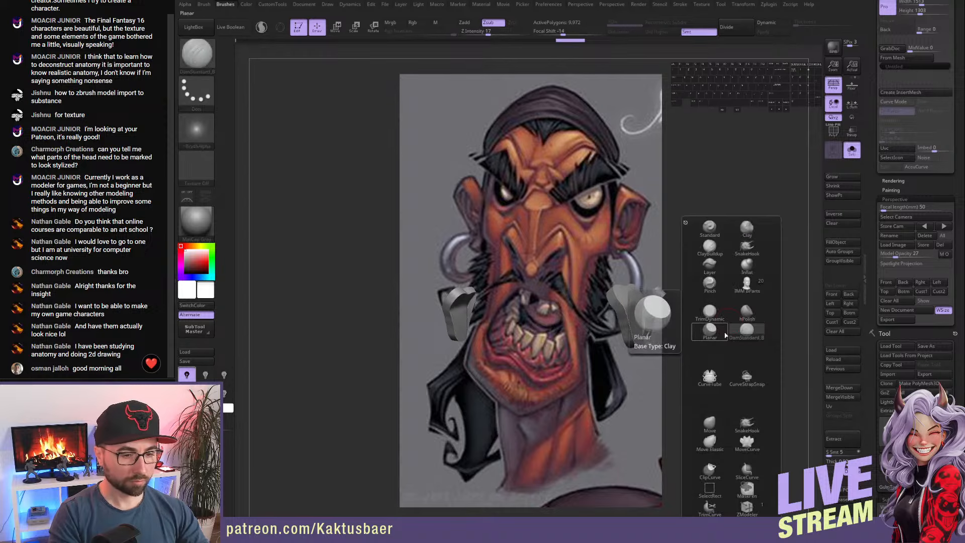
left_click(717, 487)
left_click_drag(718, 294, 710, 182, "ctrl+shift")
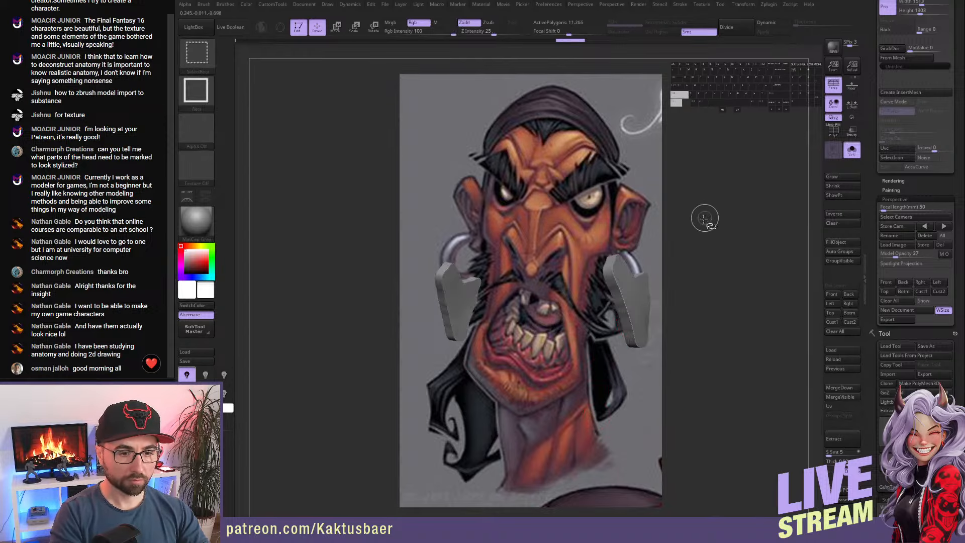
left_click_drag(871, 201, 870, 333)
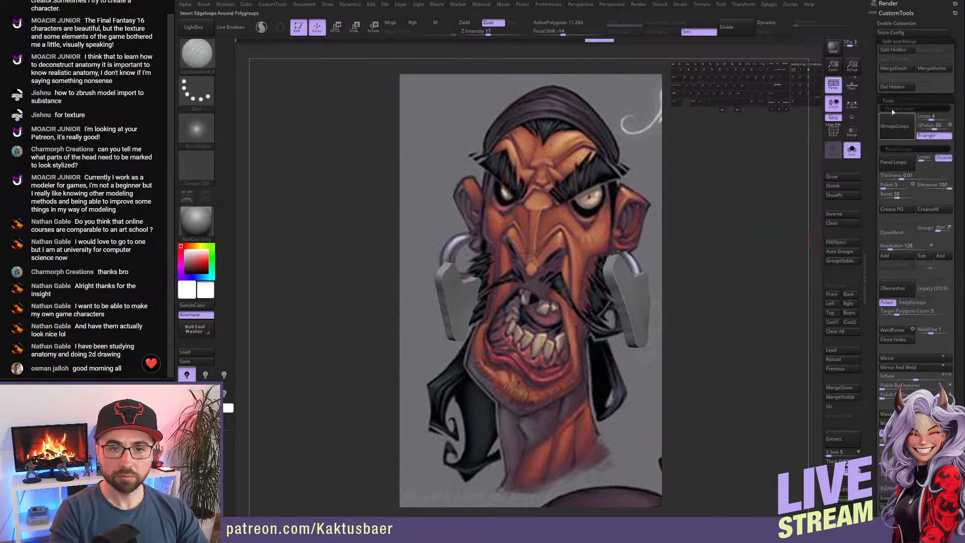
left_click(892, 87)
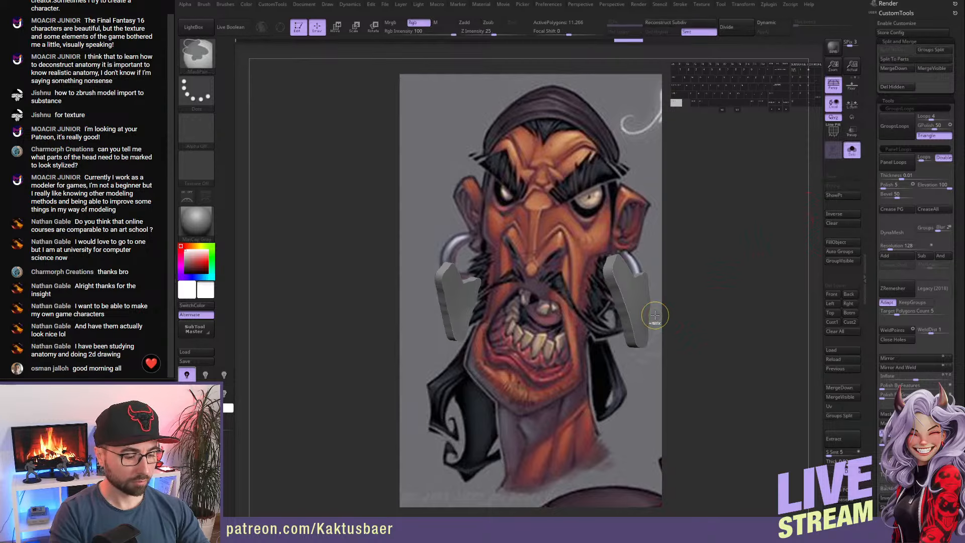
- Show the whole head again, subdivide the sideburn pieces once, and smooth and shape their surface
key("alt+s")
right_click_drag(636, 313, 627, 318)
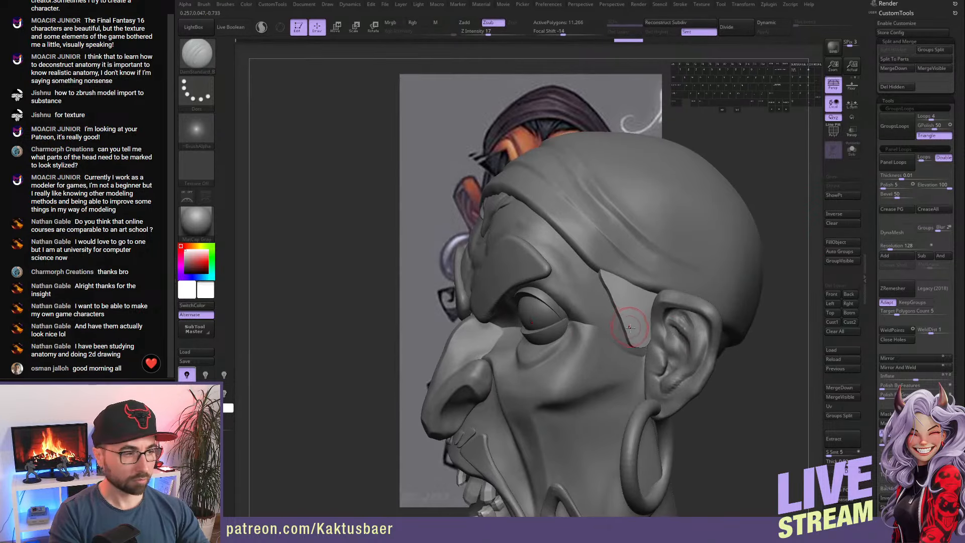
key("ctrl+d")
key("shift")
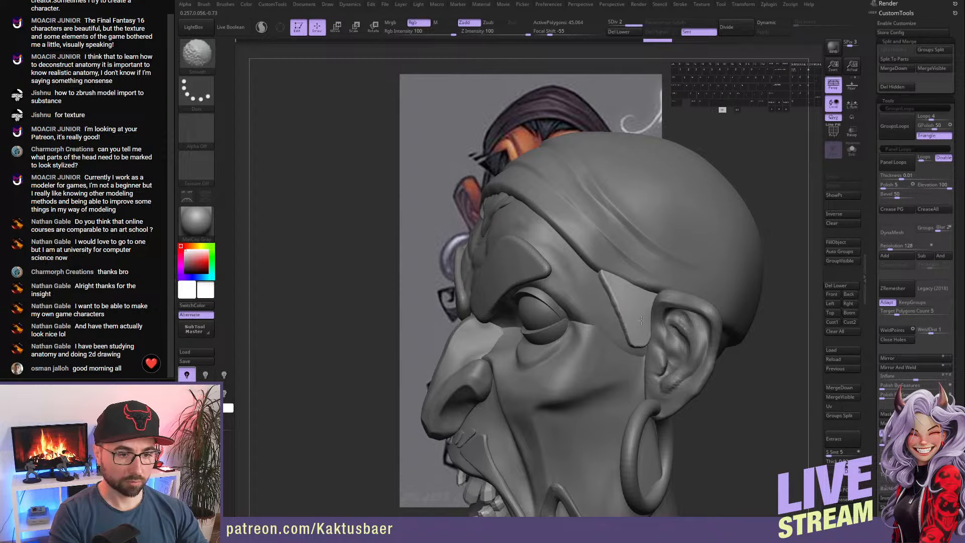
left_click_drag(619, 308, 625, 331, "shift")
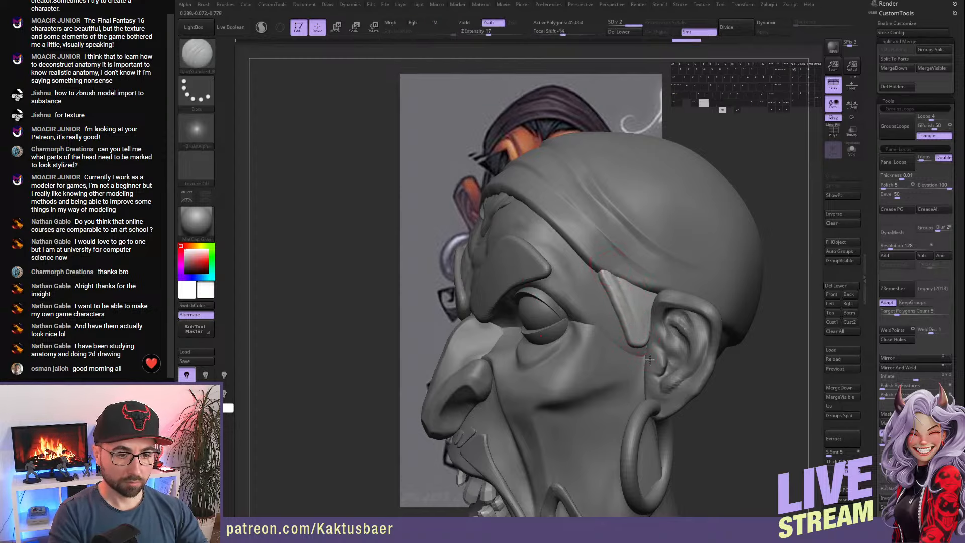
right_click_drag(611, 269, 637, 352)
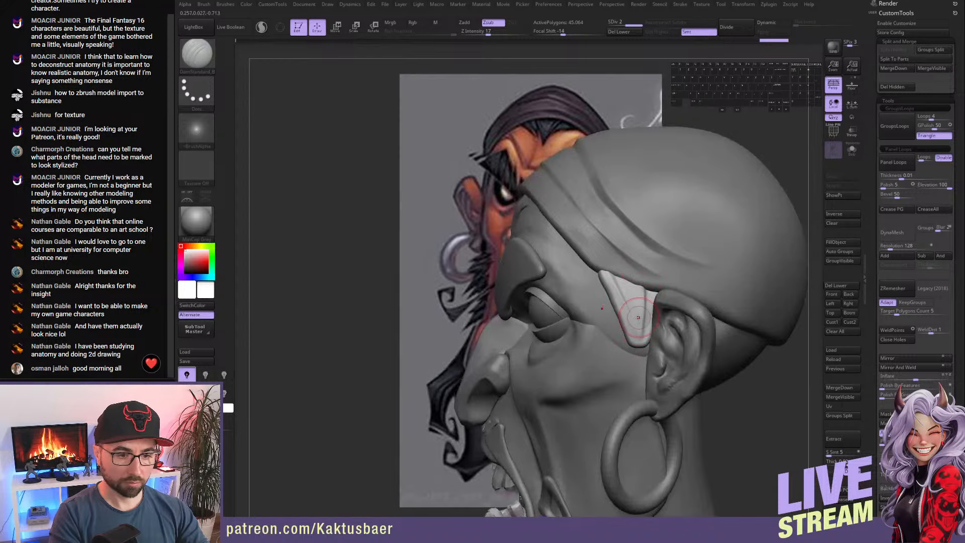
- Use the Move brush to pull the sideburn's lower end and front edge into pointed, stepped hair tips
key("b")
key("m")
key("v")
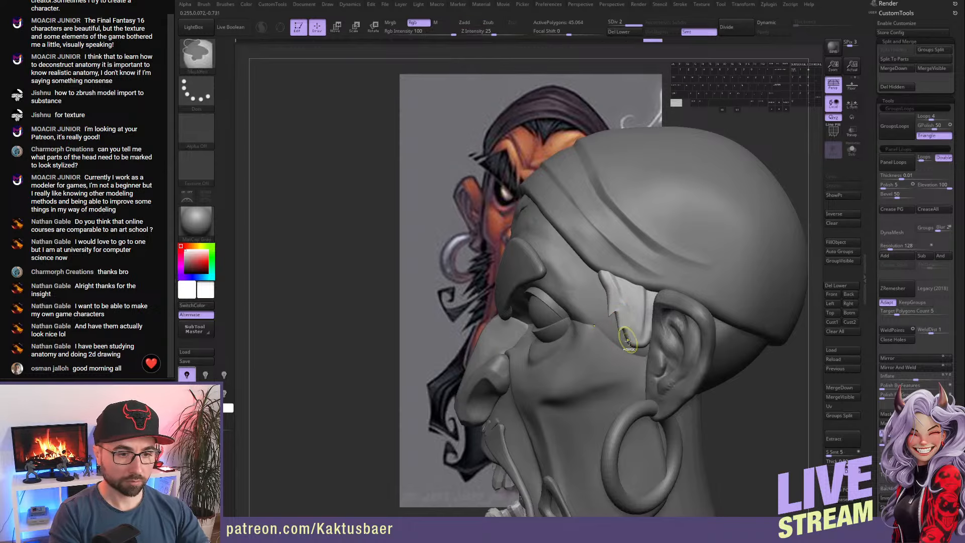
key("ctrl")
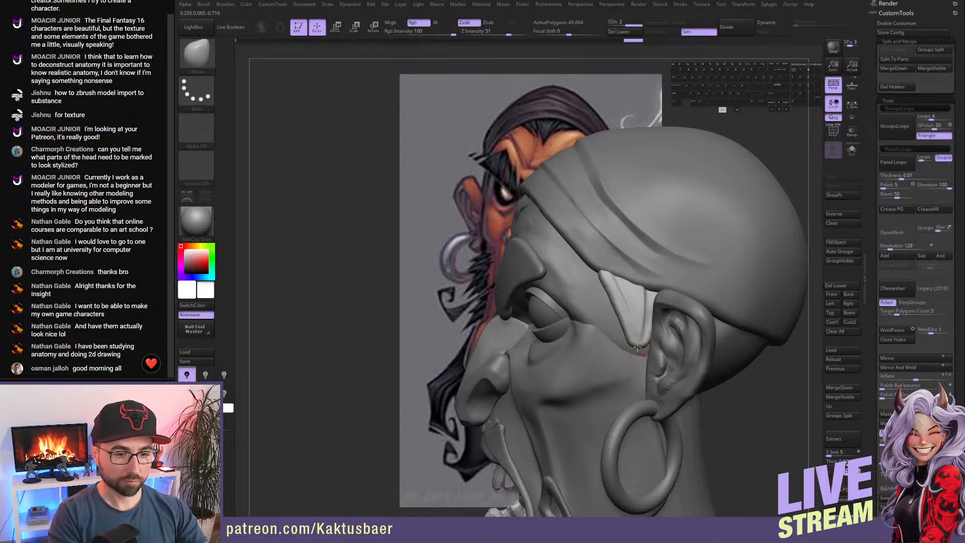
left_click_drag(633, 353, 632, 360)
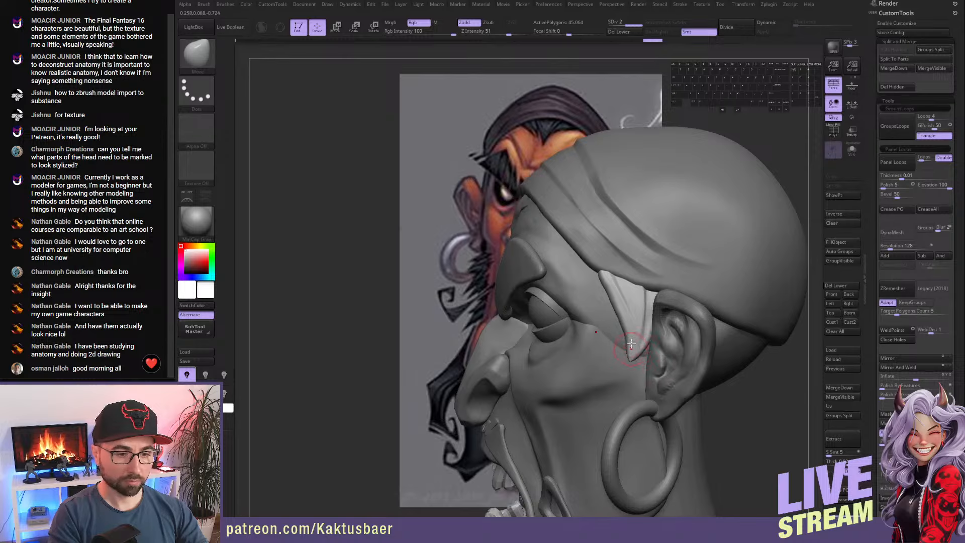
key("bracketright")
mouse_move(627, 325)
left_mouse_down()
mouse_move(619, 326)
mouse_move(621, 296)
mouse_move(609, 302)
mouse_move(603, 280)
mouse_move(602, 301)
mouse_move(611, 274)
mouse_move(641, 319)
left_mouse_up()
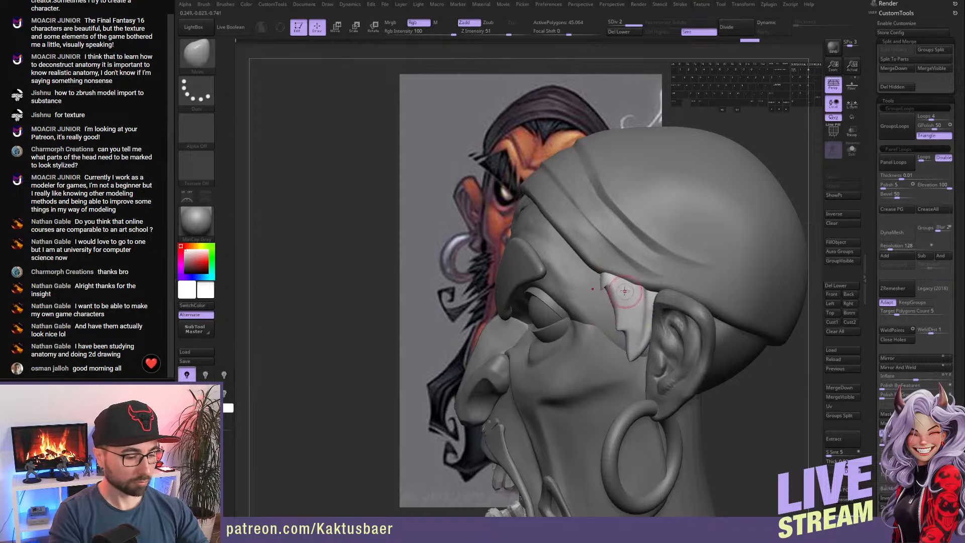
- Carve a notch with DamStandard to separate a small hair tuft at the sideburn's upper front corner
key("4")
mouse_move(612, 284)
left_mouse_down("alt")
mouse_move(621, 270)
mouse_move(638, 274)
mouse_move(616, 289)
left_mouse_up("alt")
key("alt+q")
key("alt+q")
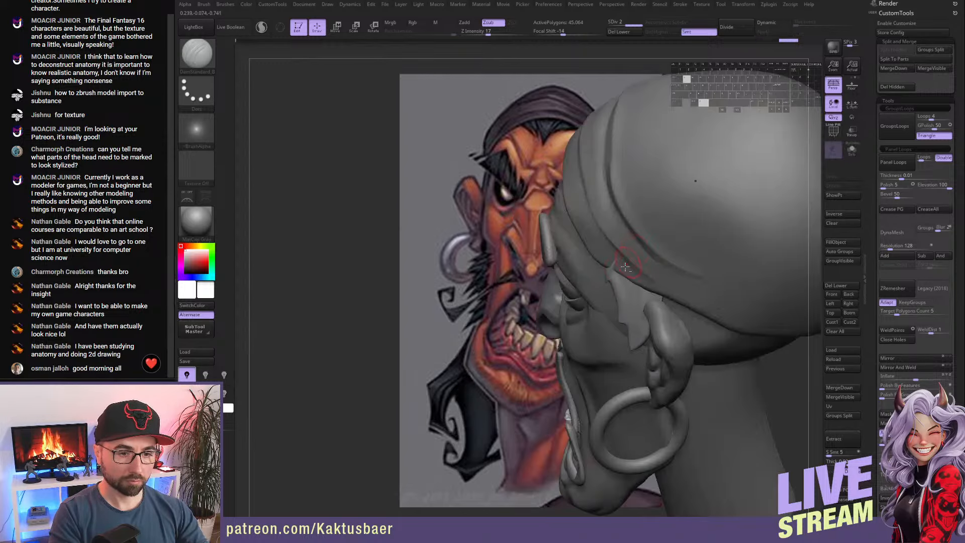
right_click_drag(616, 281, 630, 251)
mouse_move(609, 288)
left_mouse_down("alt")
mouse_move(619, 269)
mouse_move(618, 290)
left_mouse_up("alt")
right_click_drag(628, 310, 624, 313)
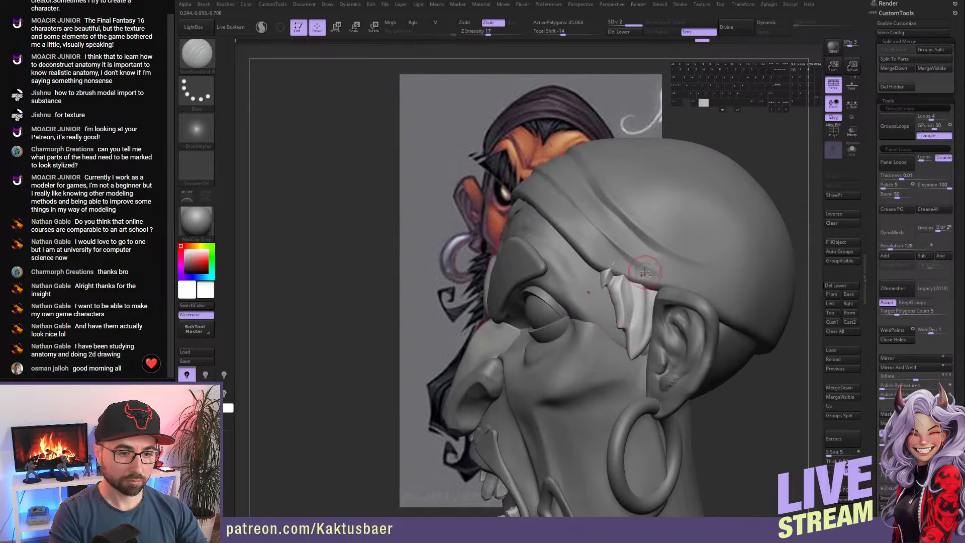
- Carve lengthwise hair-strand grooves down the sideburn with DamStandard, undoing and redrawing unsatisfactory strokes
left_click_drag(620, 360, 620, 362, "alt")
key("ctrl+z")
left_click_drag(643, 318, 635, 352)
key("ctrl+z")
mouse_move(645, 292)
left_mouse_down("alt")
mouse_move(643, 336)
mouse_move(635, 355)
mouse_move(621, 358)
left_mouse_up("alt")
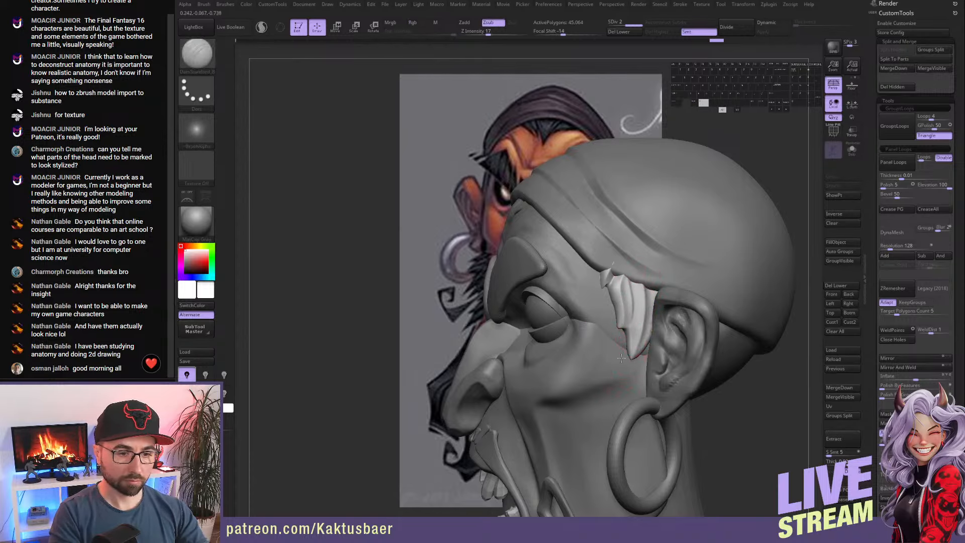
key("ctrl+z")
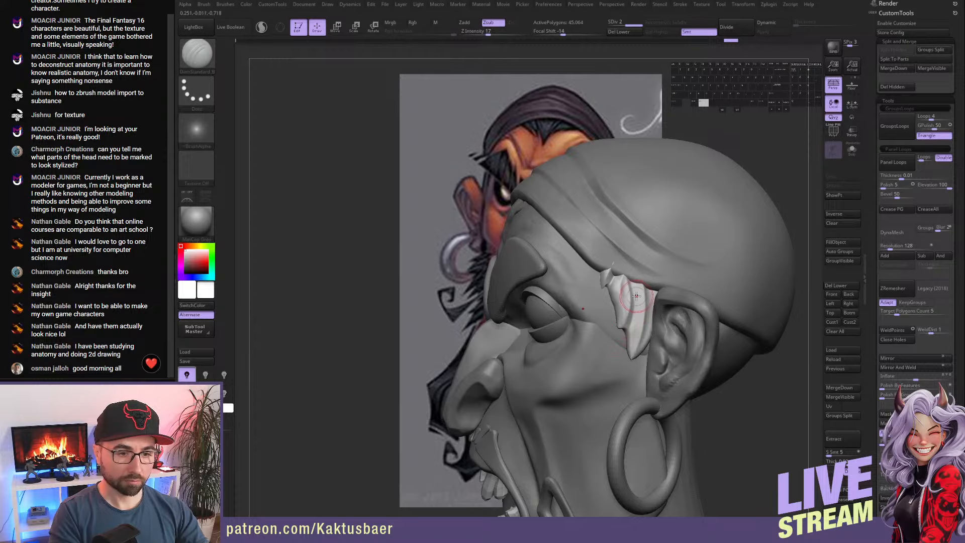
key("ctrl+z")
left_click_drag(633, 287, 623, 342, "alt")
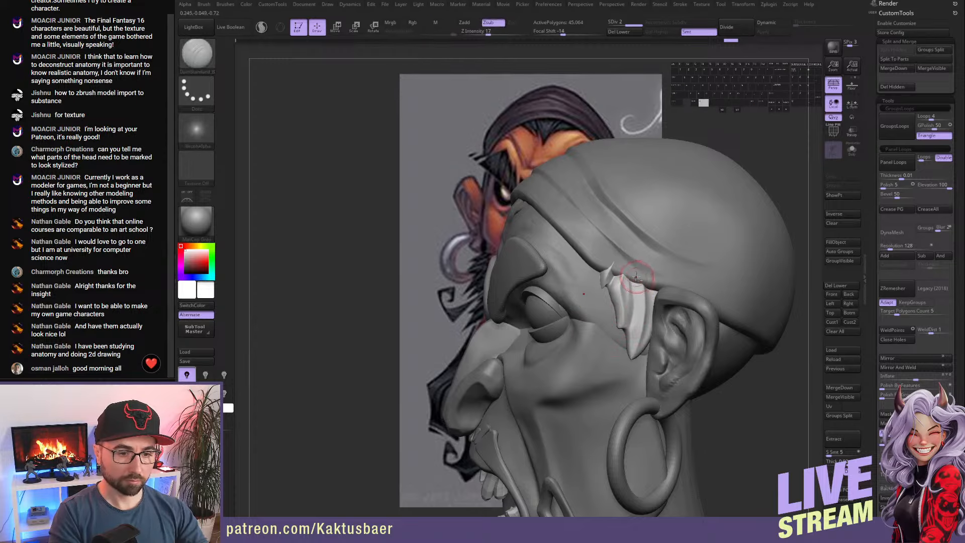
left_click_drag(657, 296, 646, 324)
- Adjust the sideburn's upper volume and lower tip with the Move brush, fitting it against the head beside the ear
mouse_move(635, 327)
right_mouse_down()
mouse_move(647, 342)
mouse_move(648, 297)
right_mouse_up()
key("b")
key("m")
key("v")
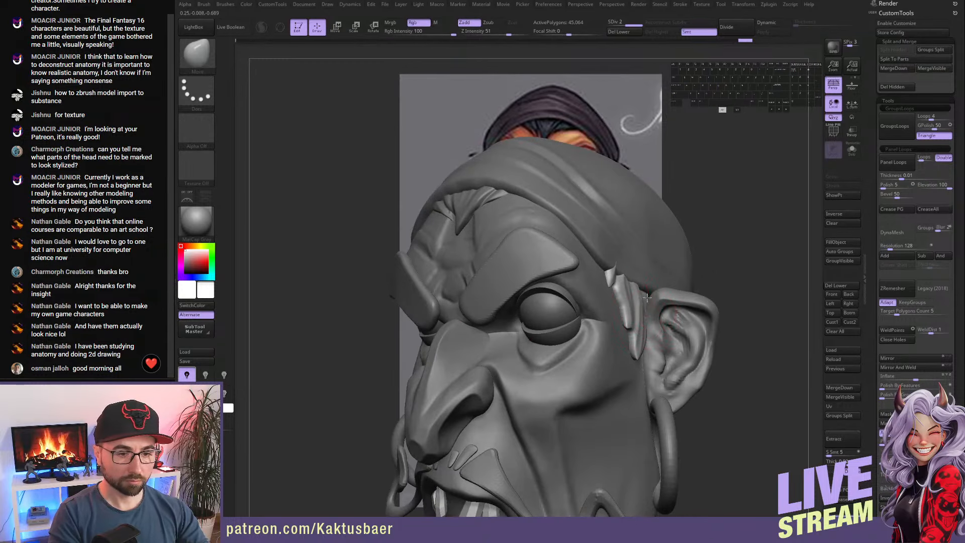
left_click_drag(643, 294, 648, 322)
key("ctrl+z")
key("ctrl+z")
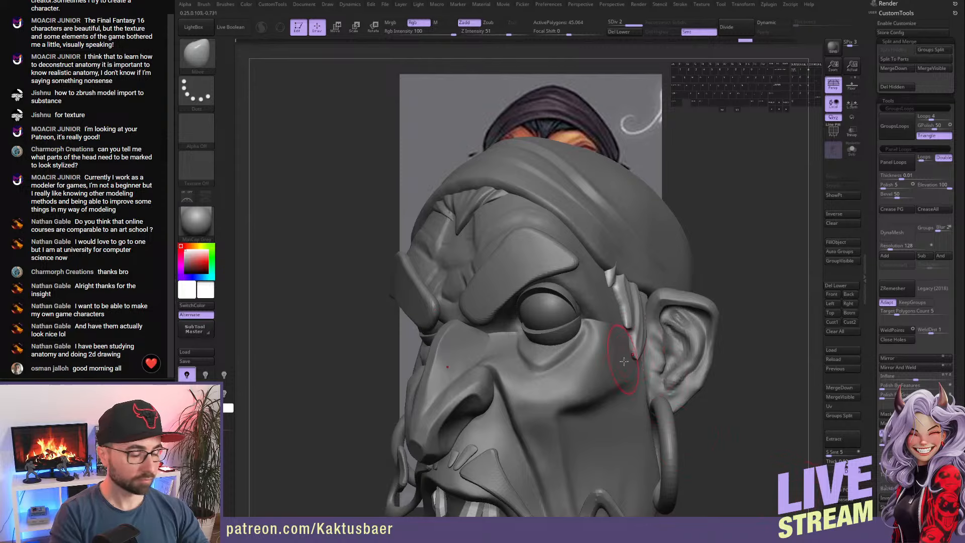
left_click_drag(646, 308, 642, 313)
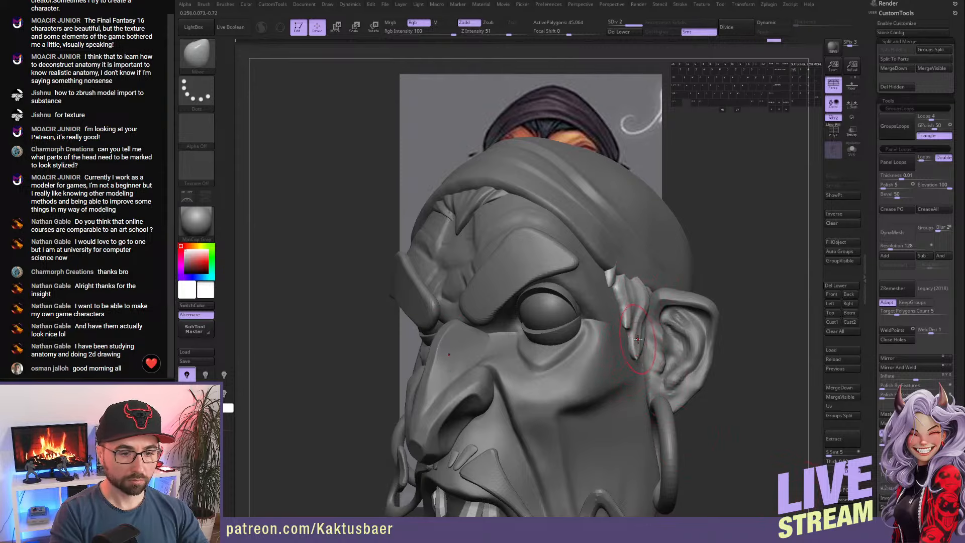
key("s")
left_click_drag(649, 347, 643, 347)
left_click_drag(637, 347, 641, 350)
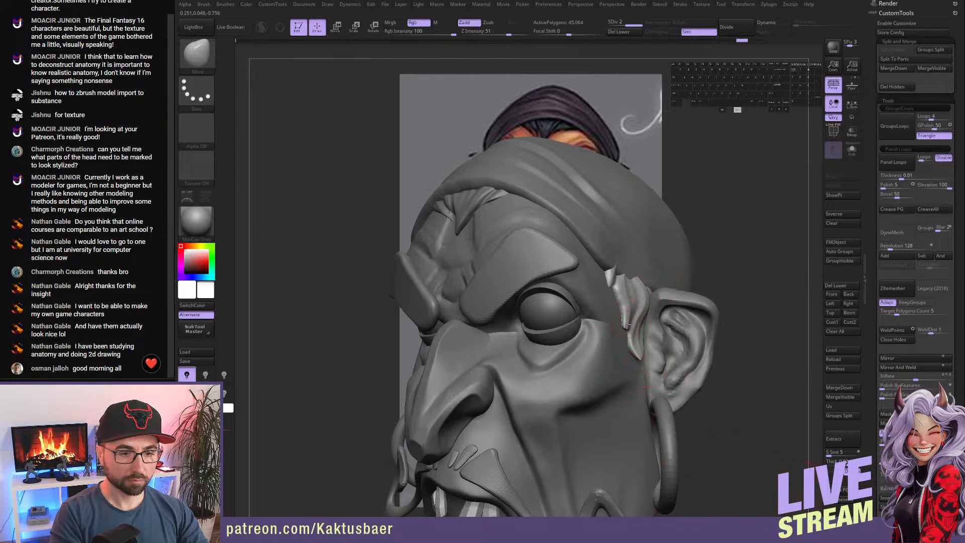
- Bulge the sideburn's upper part outward with the Move brush and deepen the grooves between its strands with DamStandard
right_click_drag(626, 325, 626, 311)
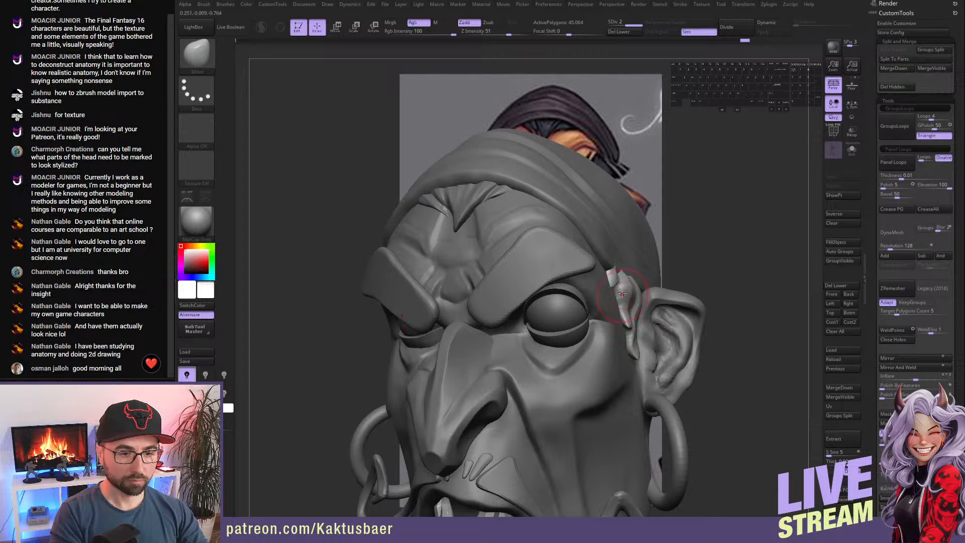
mouse_move(622, 294)
right_mouse_down()
mouse_move(610, 274)
mouse_move(632, 290)
mouse_move(631, 303)
right_mouse_up()
left_click_drag(631, 303, 622, 288)
key("4")
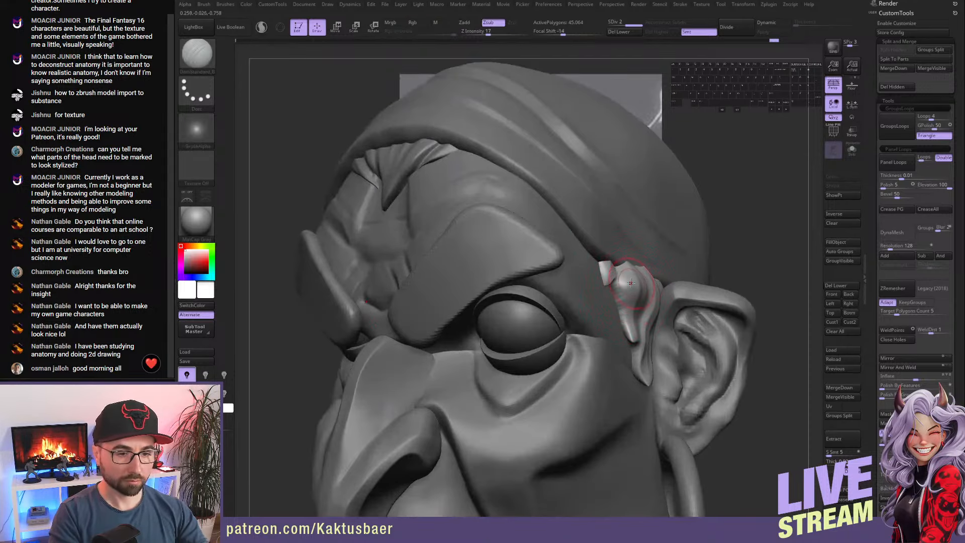
right_click_drag(631, 333, 627, 294)
key("ctrl+z")
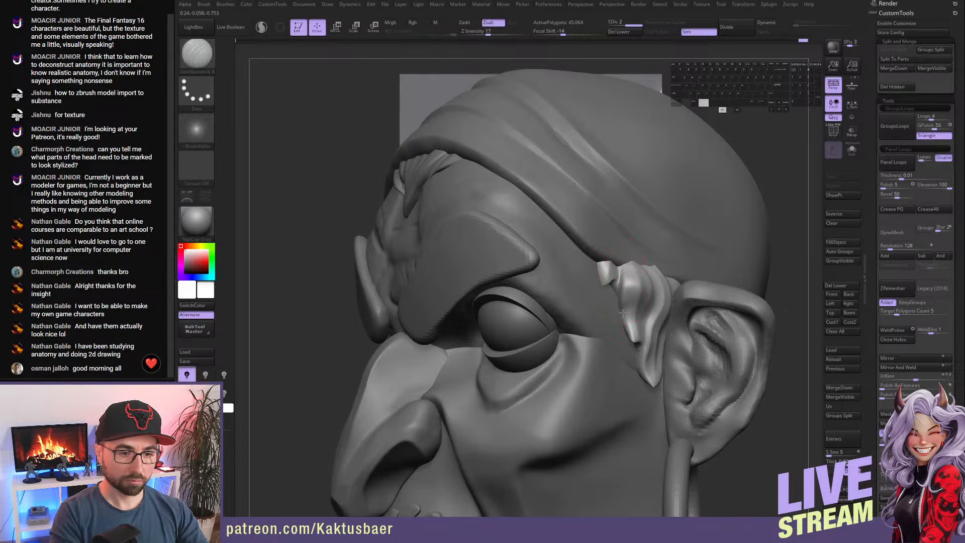
right_click_drag(622, 313, 607, 298)
right_click_drag(631, 289, 645, 320)
- Reshape the sideburn's strands with the Move brush, separating the front tip and curving the lowest tip into a slender point
key("b")
key("m")
key("v")
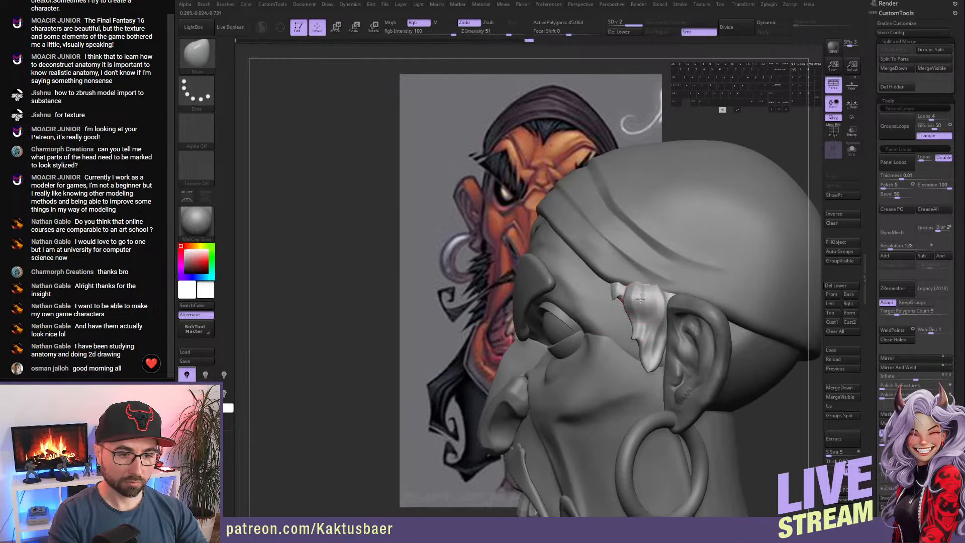
right_click_drag(651, 341, 656, 350)
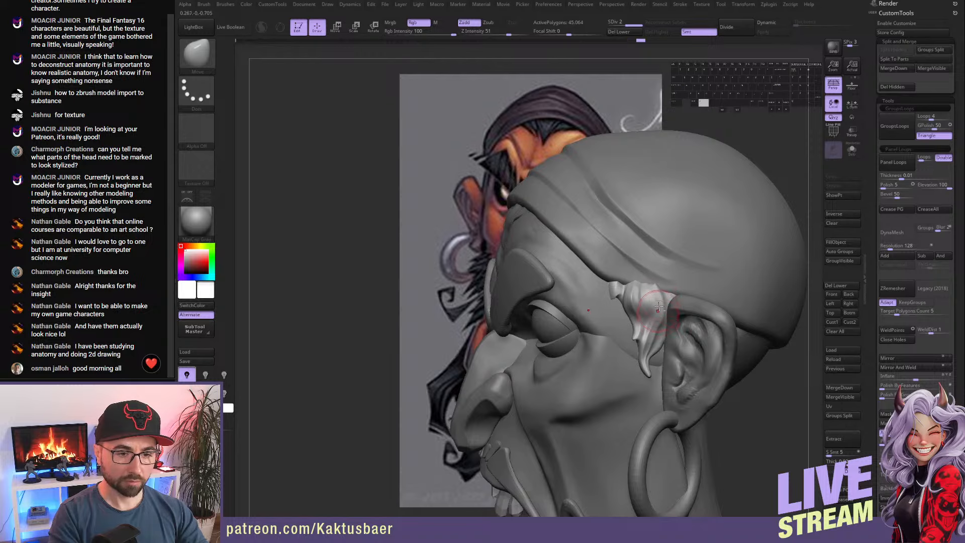
mouse_move(658, 307)
right_mouse_down()
mouse_move(666, 285)
mouse_move(655, 281)
right_mouse_up()
key("s")
mouse_move(655, 282)
right_mouse_down()
mouse_move(668, 280)
mouse_move(631, 271)
mouse_move(645, 272)
mouse_move(654, 313)
right_mouse_up()
key("s")
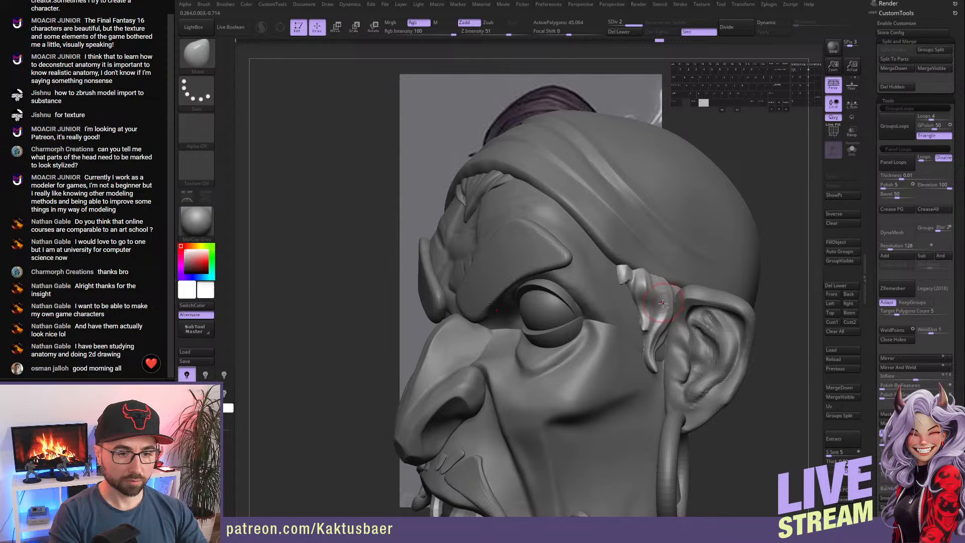
mouse_move(662, 304)
right_mouse_down("alt")
mouse_move(647, 287)
mouse_move(685, 311)
mouse_move(678, 297)
mouse_move(693, 338)
mouse_move(624, 286)
right_mouse_up("alt")
- Select the head mesh, isolate its neck polygroup, and split the hidden part off into a separate subtool
left_click(694, 341, "alt")
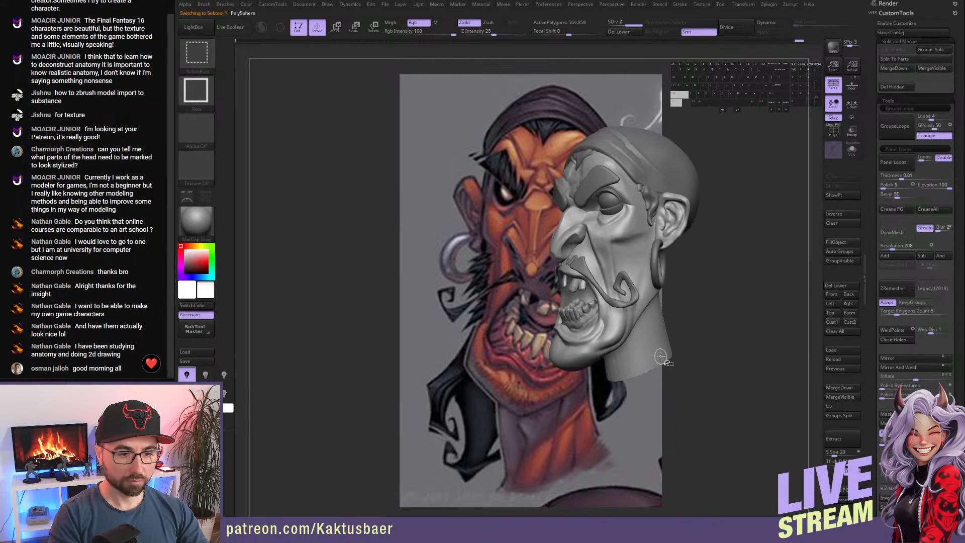
left_click(673, 347, "ctrl+shift")
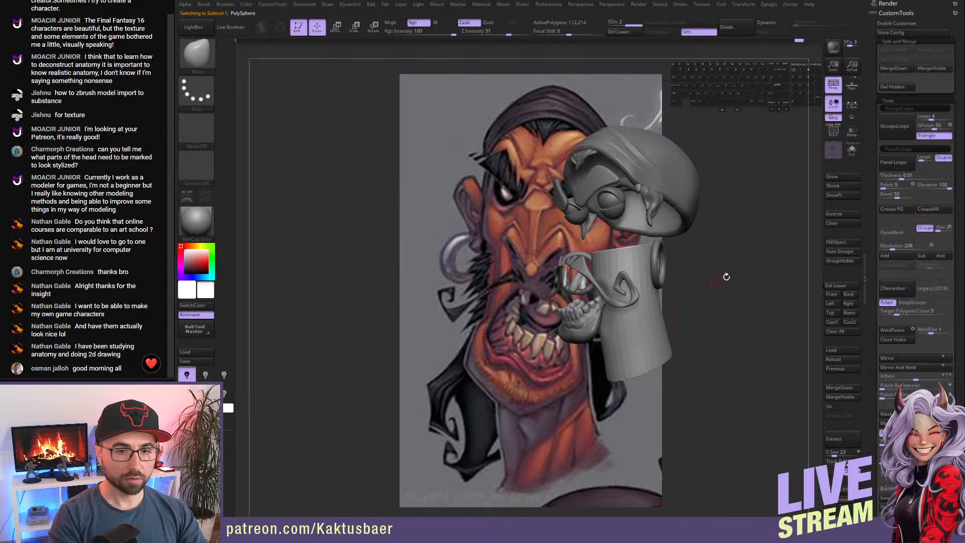
left_click(626, 31)
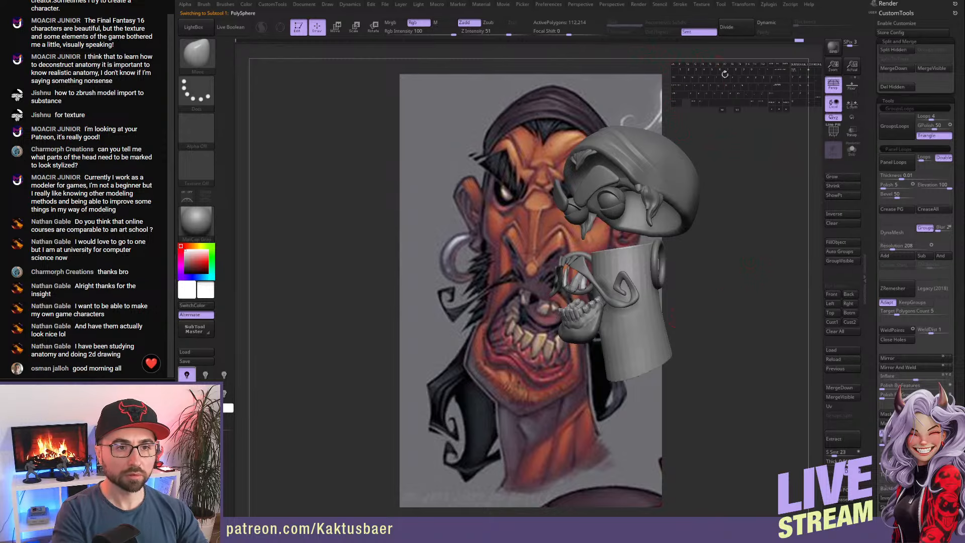
left_click(893, 51)
right_click_drag(654, 338, 642, 366)
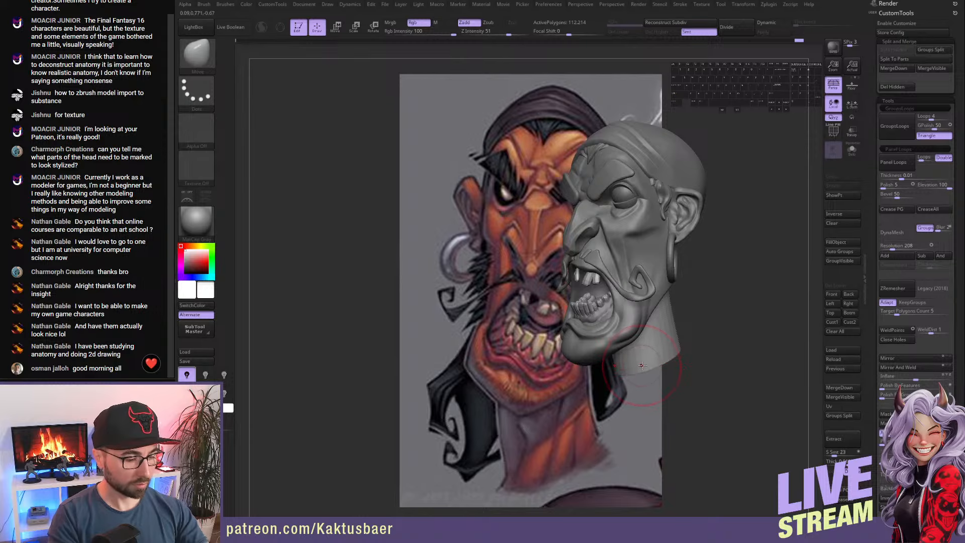
- Pull the front of the neck's lower edge down into a point with an enlarged Move brush and smooth the neck surface
key("s")
left_click_drag(633, 368, 637, 414)
left_click_drag(662, 363, 666, 368)
key("shift")
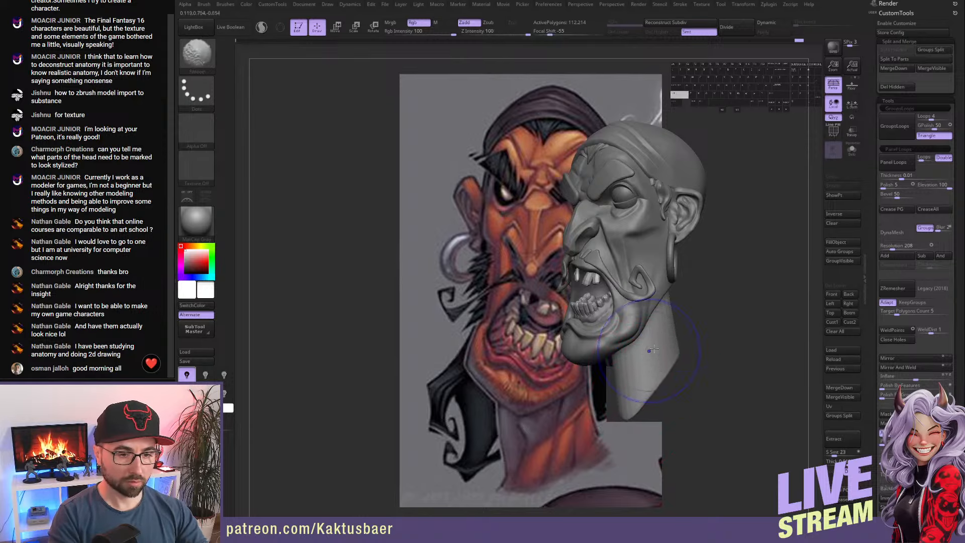
right_click_drag(739, 266, 718, 253)
left_click_drag(649, 371, 676, 347, "shift")
right_click_drag(698, 340, 674, 333)
left_click_drag(671, 324, 654, 268, "shift")
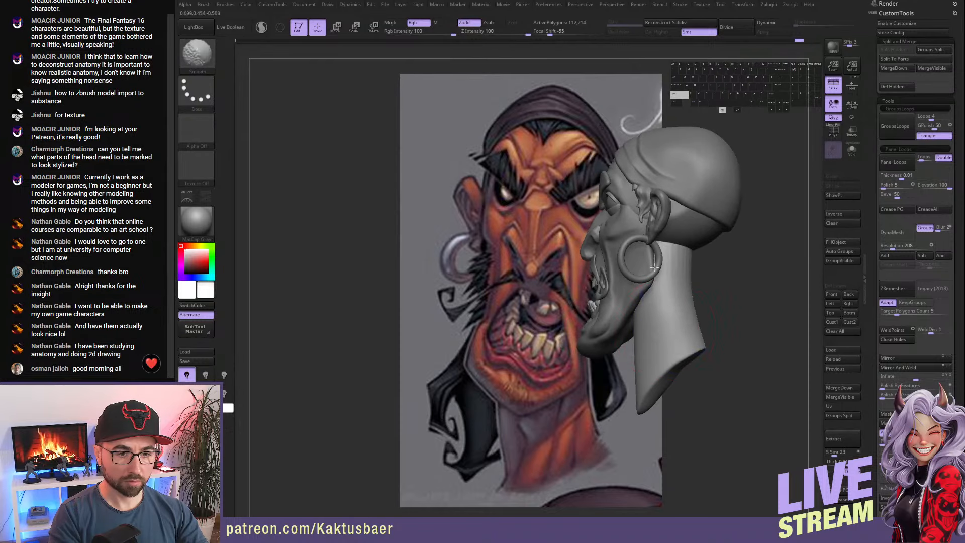
left_click_drag(702, 338, 673, 372, "shift")
right_click_drag(669, 354, 700, 346)
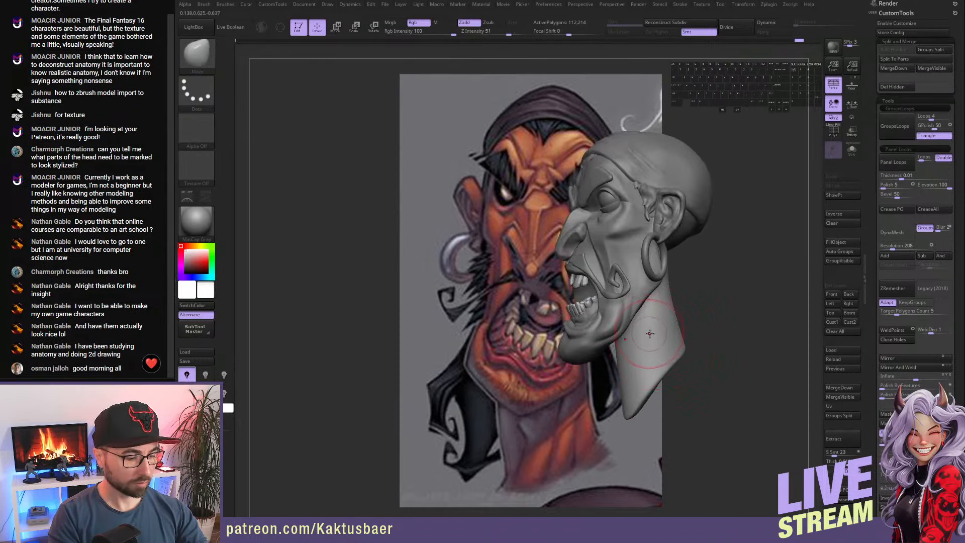
- Build up long muscle strands along the side of the neck with ClayBuildup and adjust its front contour with the Move brush
key("3")
key("2")
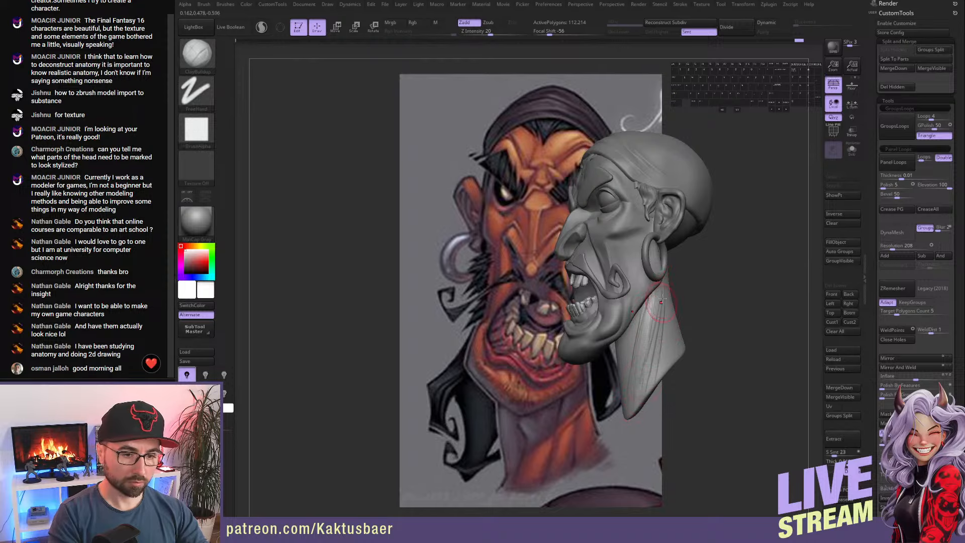
mouse_move(639, 353)
right_mouse_down()
mouse_move(624, 349)
mouse_move(636, 336)
right_mouse_up()
key("1")
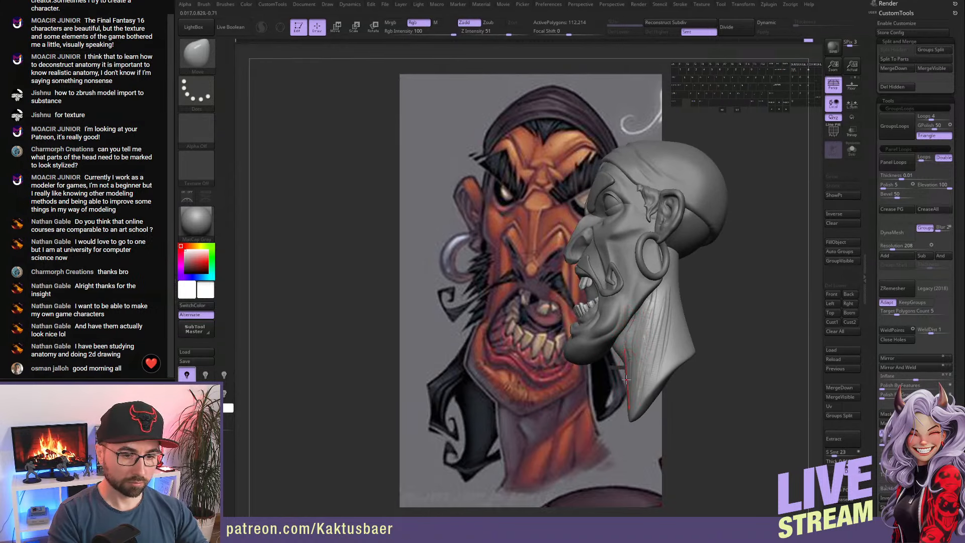
mouse_move(666, 341)
right_mouse_down()
mouse_move(677, 318)
mouse_move(663, 355)
mouse_move(645, 349)
right_mouse_up()
- Refine the neck's front muscle forms with DamStandard and smooth out the rough clay strokes
key("3")
key("shift+s")
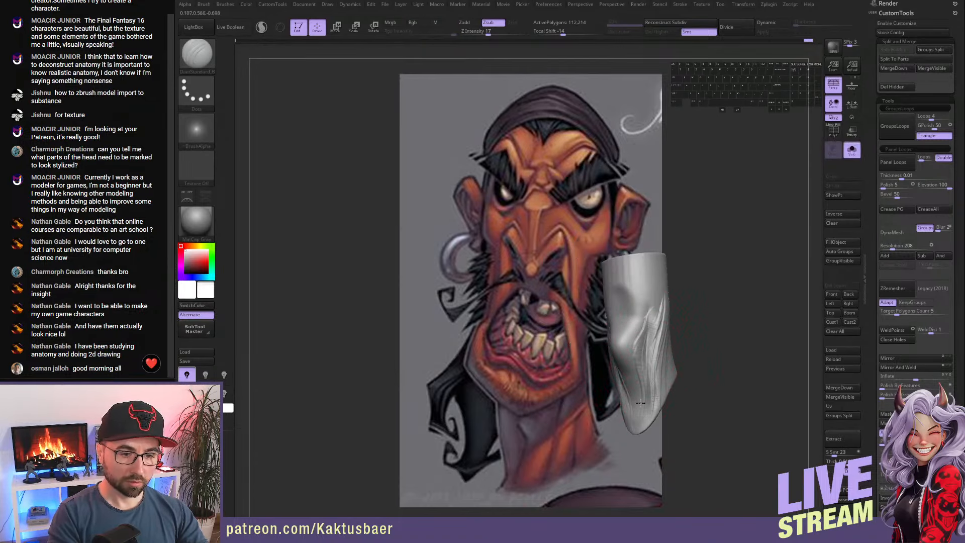
mouse_move(641, 402)
left_mouse_down("shift")
mouse_move(646, 355)
mouse_move(642, 366)
left_mouse_up("shift")
right_click_drag(660, 331, 666, 322)
mouse_move(665, 406)
right_mouse_down()
mouse_move(664, 350)
mouse_move(648, 367)
mouse_move(654, 376)
right_mouse_up()
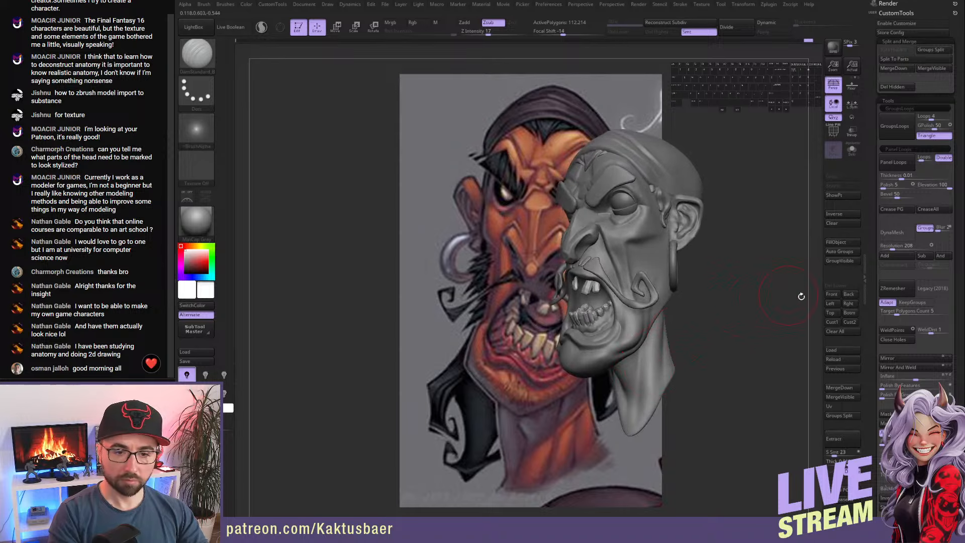
- Compare the neck with the reference from the front, lengthening it downward and adjusting its sides with an enlarged Move brush
left_click(832, 294)
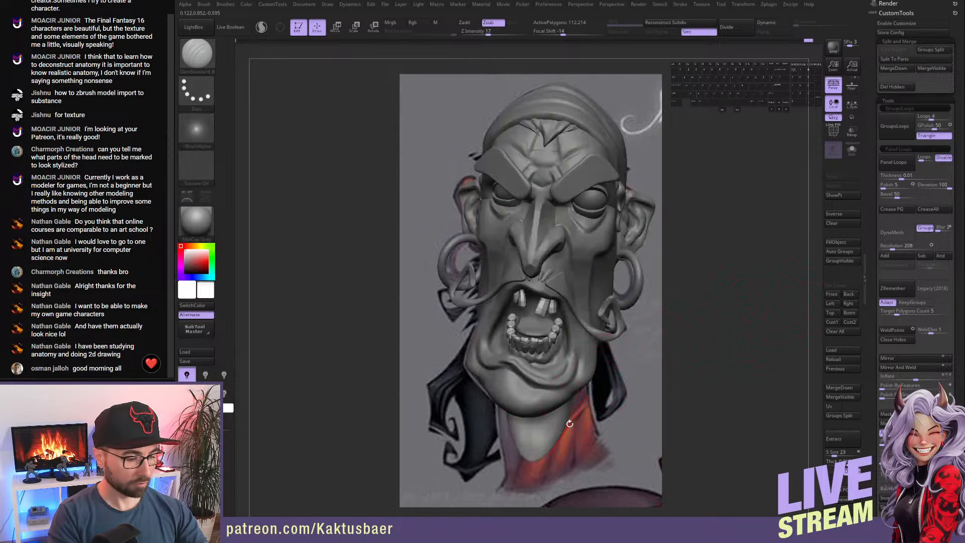
key("s")
left_click_drag(568, 418, 582, 421)
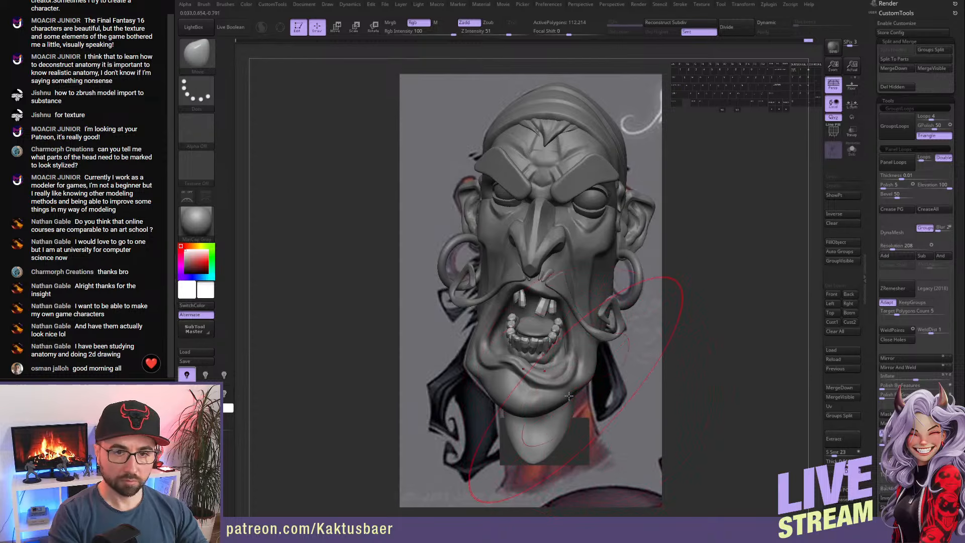
left_click_drag(532, 439, 530, 471)
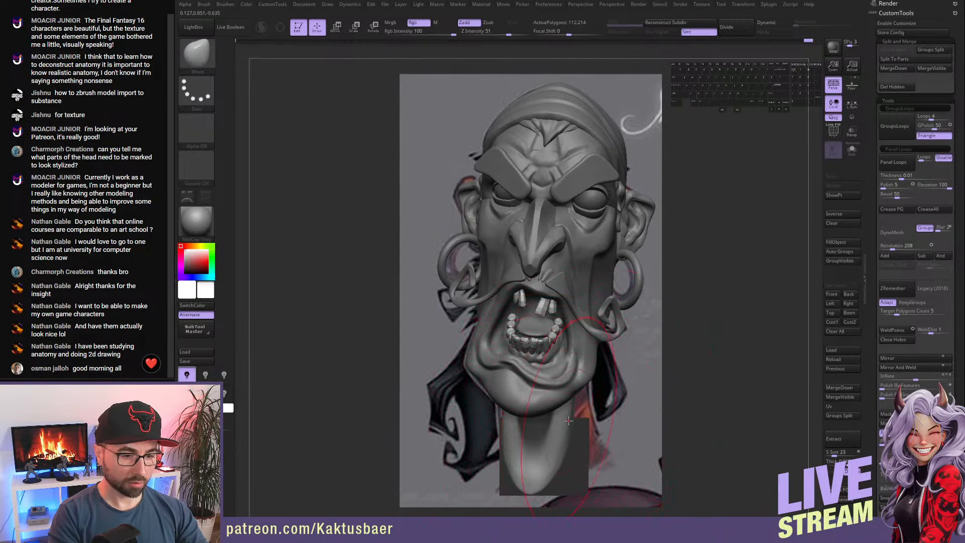
left_click_drag(569, 421, 584, 421)
right_click_drag(584, 422, 544, 391)
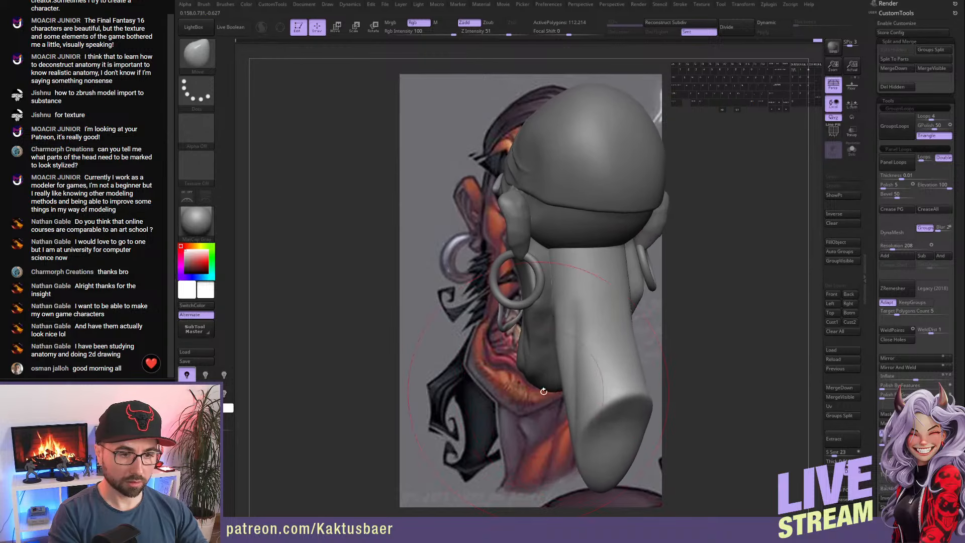
- Reshape the back of the neck and flare its lower end outward toward the shoulders with the Move brush
left_click_drag(598, 342, 587, 333, "shift")
mouse_move(586, 329)
right_mouse_down("alt")
mouse_move(560, 279)
mouse_move(572, 283)
right_mouse_up("alt")
left_click_drag(567, 285, 554, 287)
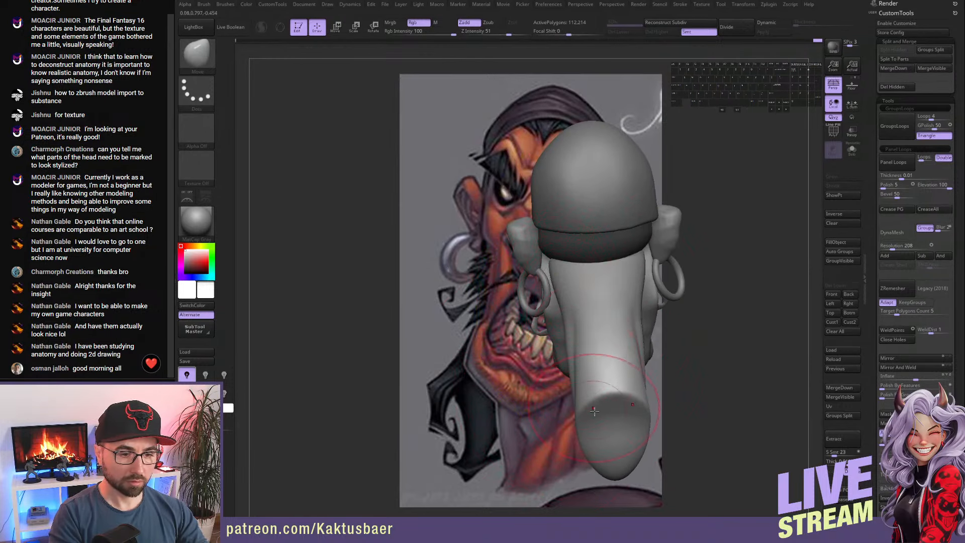
mouse_move(585, 415)
left_mouse_down()
mouse_move(561, 423)
mouse_move(584, 454)
mouse_move(574, 459)
left_mouse_up()
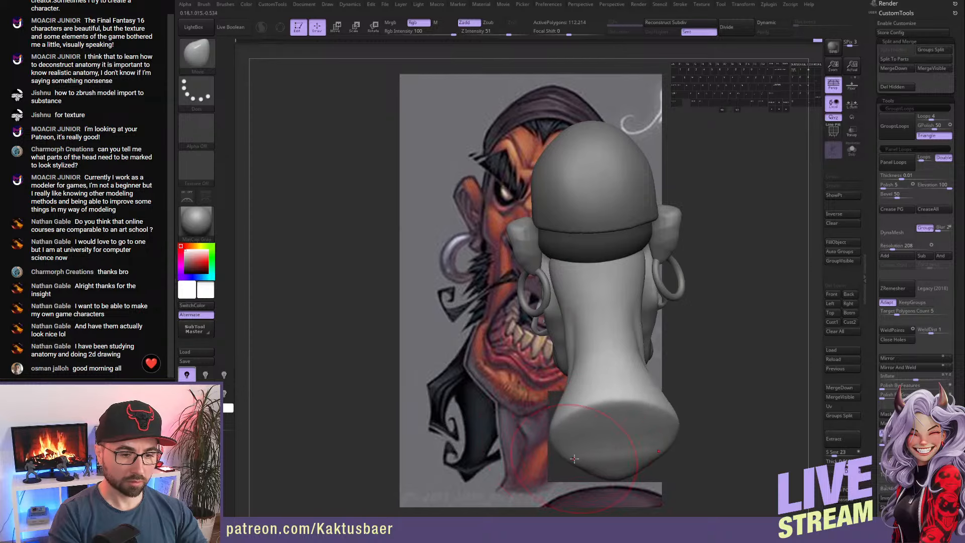
right_click_drag(583, 448, 702, 434)
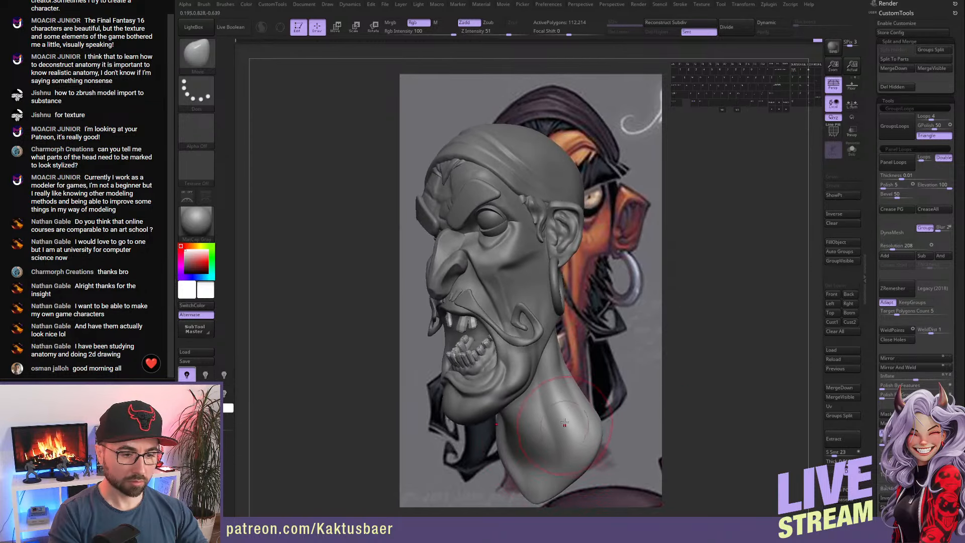
- Build up vertical muscle strands on the neck's side and front with ClayBuildup and smooth them together
key("b")
key("c")
key("b")
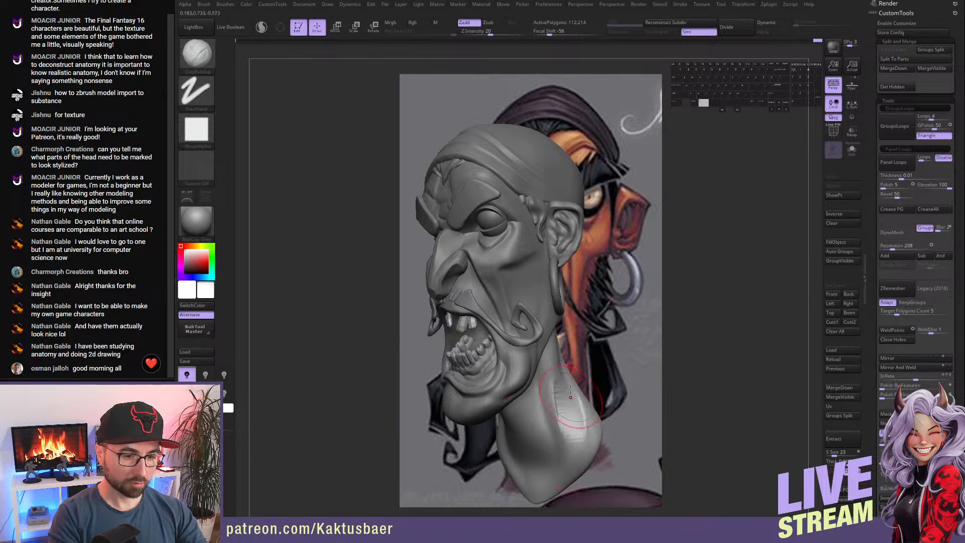
left_click_drag(570, 397, 565, 473, "alt")
right_click_drag(562, 427, 566, 402, "alt")
left_click_drag(554, 361, 552, 417)
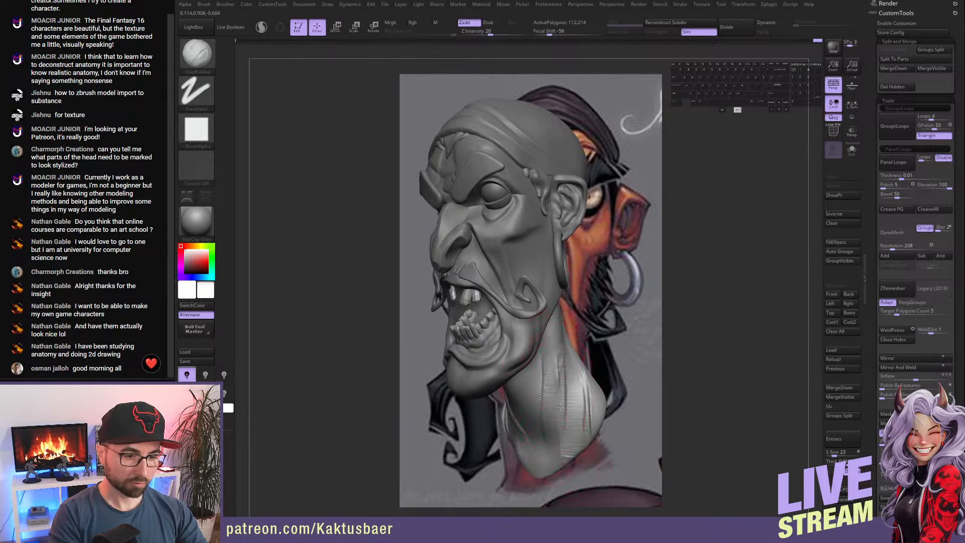
right_click_drag(561, 407, 582, 405)
mouse_move(549, 371)
left_mouse_down("alt")
mouse_move(543, 402)
mouse_move(546, 373)
left_mouse_up("alt")
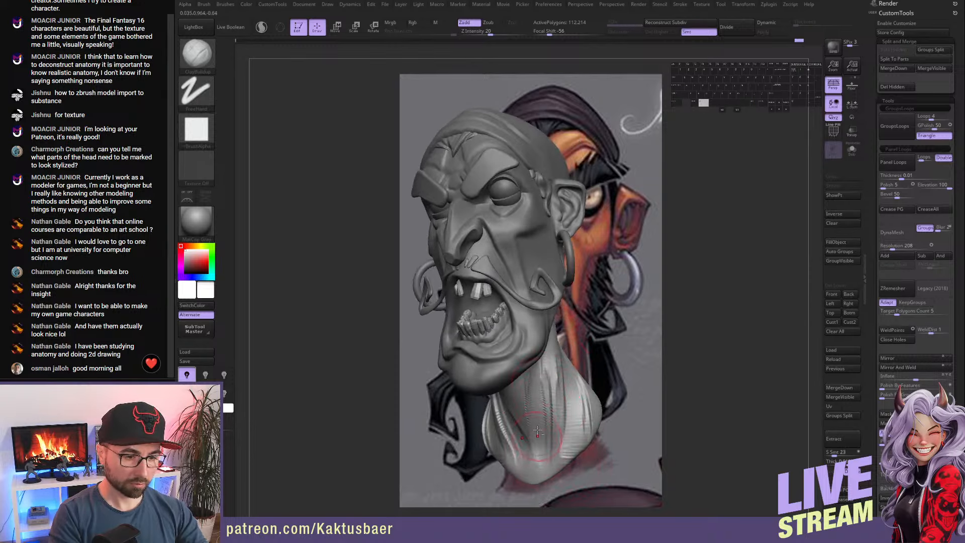
mouse_move(537, 431)
left_mouse_down("shift")
mouse_move(530, 417)
mouse_move(579, 405)
left_mouse_up("shift")
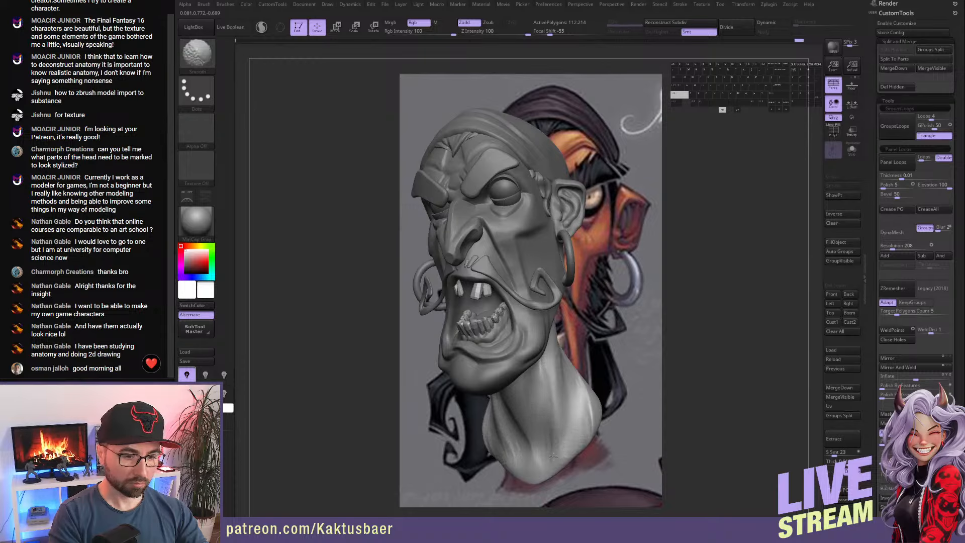
- Add a long ClayBuildup stroke down the neck from the jaw to the base and blend it with smoothing
left_click_drag(548, 368, 549, 456)
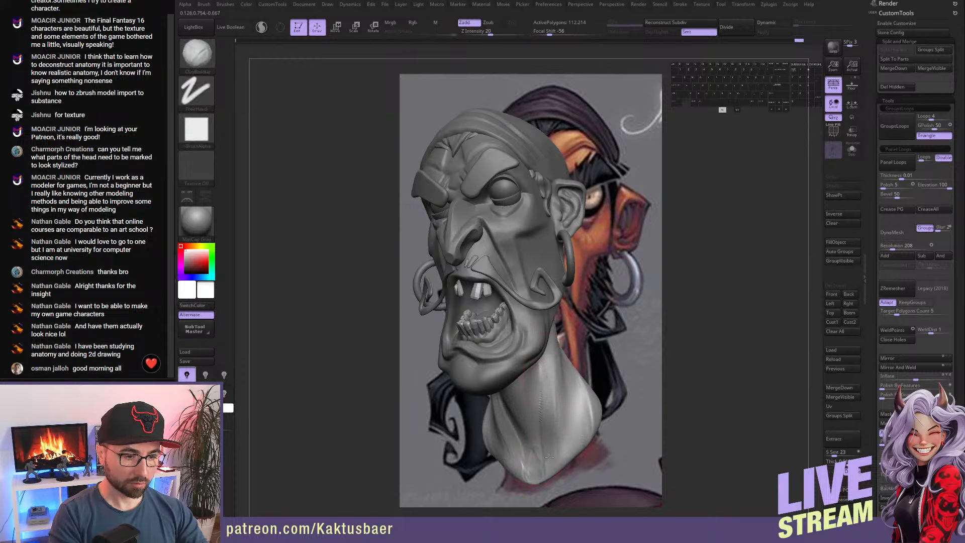
mouse_move(556, 421)
left_mouse_down("shift")
mouse_move(554, 431)
mouse_move(565, 417)
left_mouse_up("shift")
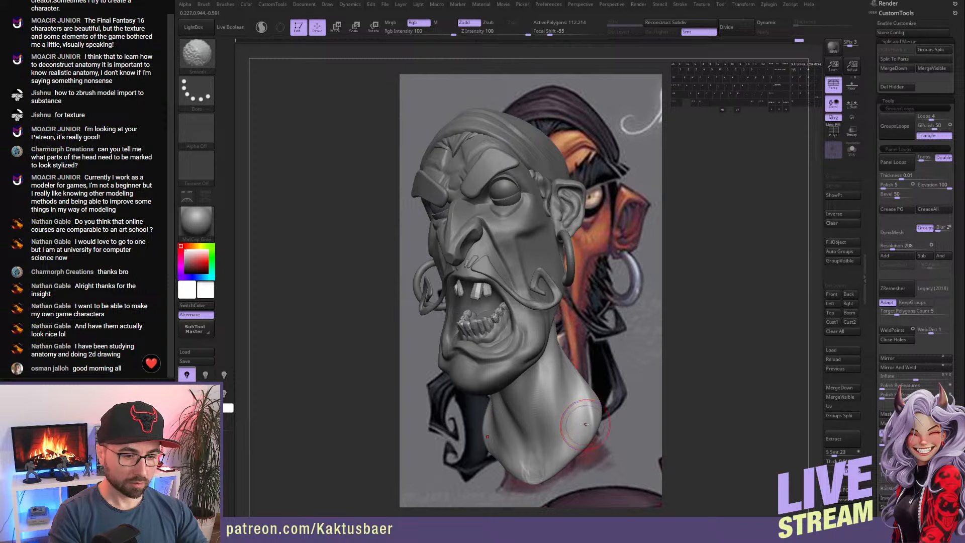
right_click_drag(565, 445, 565, 437)
left_click_drag(564, 437, 548, 464, "shift")
right_click_drag(589, 413, 561, 402)
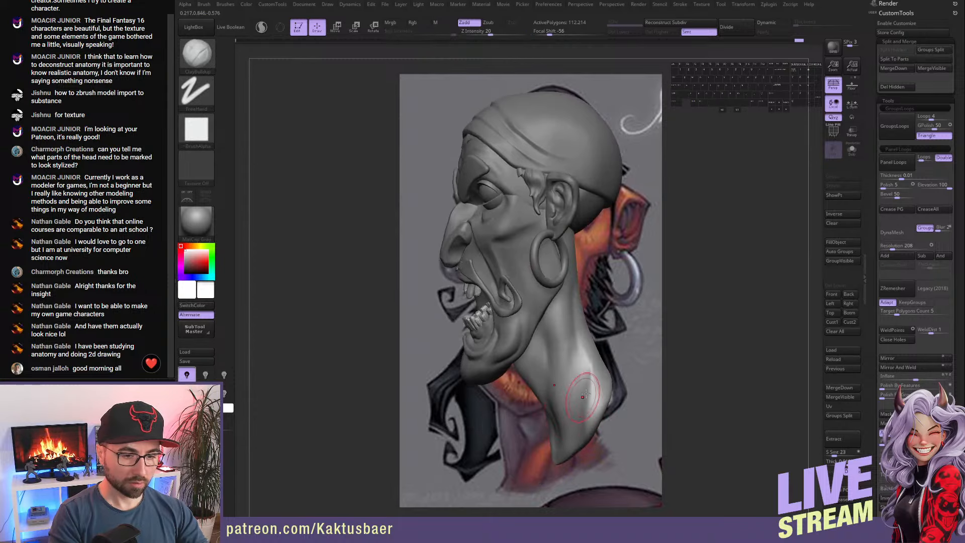
- Shape the transition from the side of the neck into the shoulder with ClayBuildup and smooth it
mouse_move(580, 376)
left_mouse_down("alt")
mouse_move(590, 421)
mouse_move(586, 380)
left_mouse_up("alt")
right_click_drag(586, 379, 578, 356)
mouse_move(620, 325)
left_mouse_down()
mouse_move(601, 406)
mouse_move(616, 367)
mouse_move(607, 366)
left_mouse_up()
right_click_drag(607, 366, 623, 370)
left_click_drag(621, 372, 598, 385, "shift")
right_click_drag(598, 372, 611, 382)
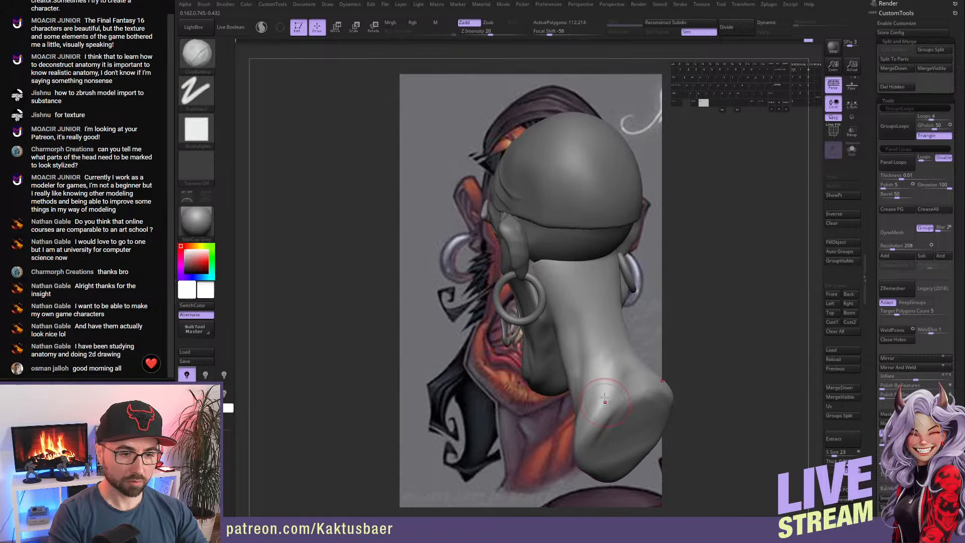
- Build up the muscles on the back of the neck below the skull with ClayBuildup and smooth the strokes
left_click_drag(601, 302, 601, 341, "alt")
right_click_drag(619, 302, 602, 295)
mouse_move(603, 294)
left_mouse_down()
mouse_move(611, 266)
mouse_move(606, 322)
mouse_move(573, 266)
mouse_move(579, 310)
left_mouse_up()
right_click_drag(576, 291, 579, 336)
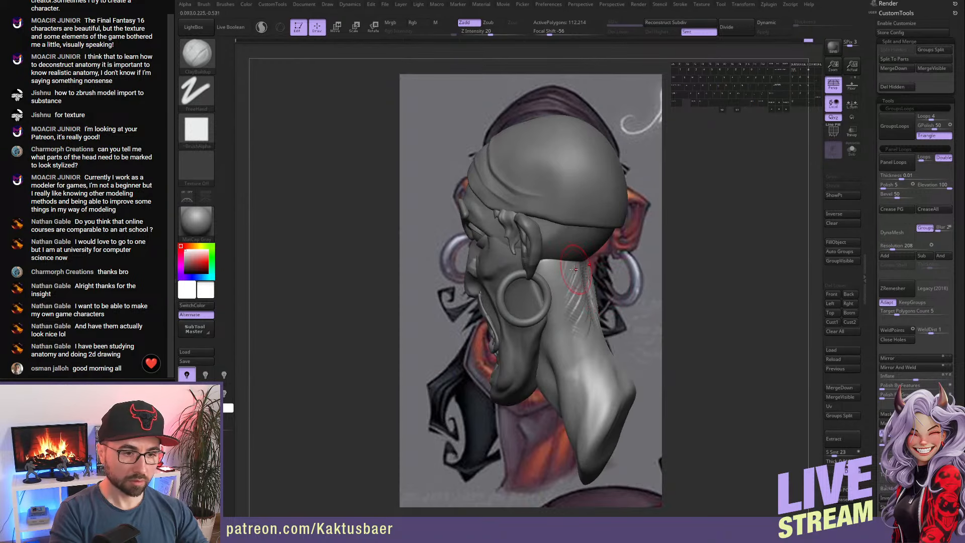
left_click_drag(571, 294, 586, 297, "shift")
right_click_drag(616, 294, 583, 291)
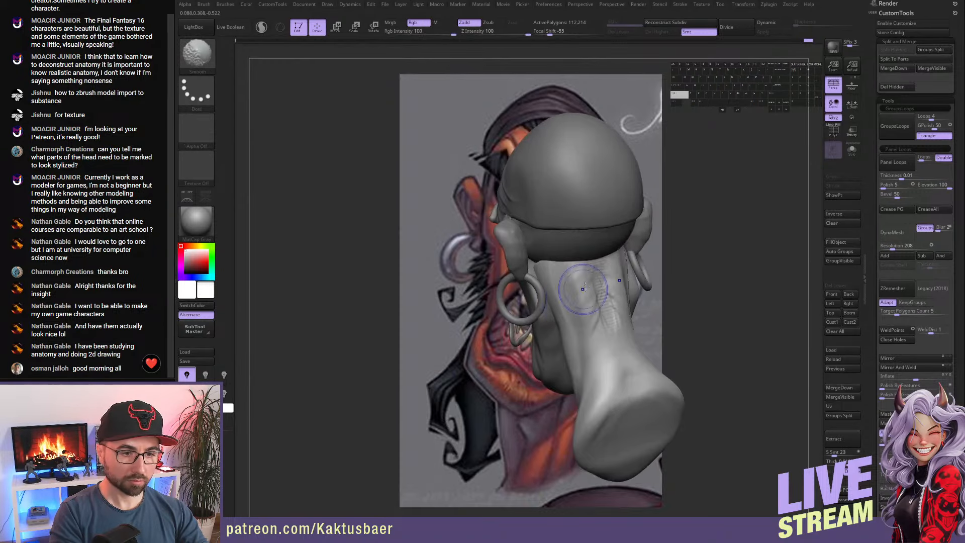
left_click_drag(583, 291, 590, 321, "shift")
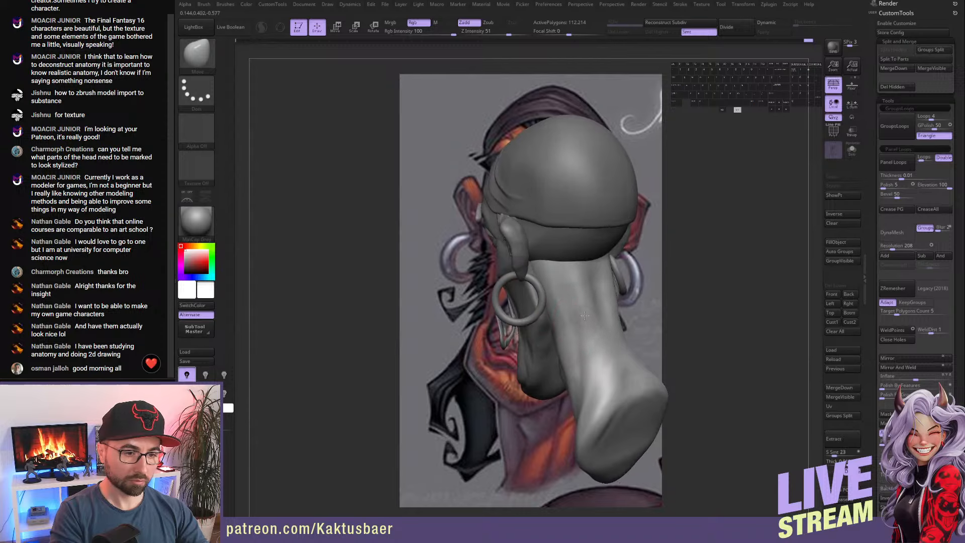
- Adjust the back contour and lower side of the neck with a resized Move brush
mouse_move(591, 332)
right_mouse_down()
mouse_move(553, 332)
mouse_move(569, 311)
mouse_move(592, 329)
mouse_move(572, 337)
right_mouse_up()
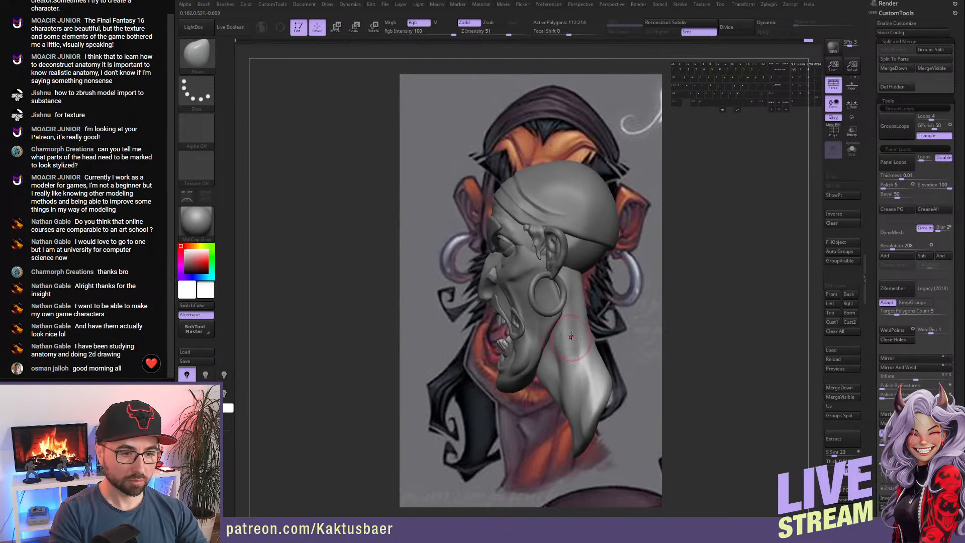
key("s")
left_click_drag(572, 335, 585, 330)
key("s")
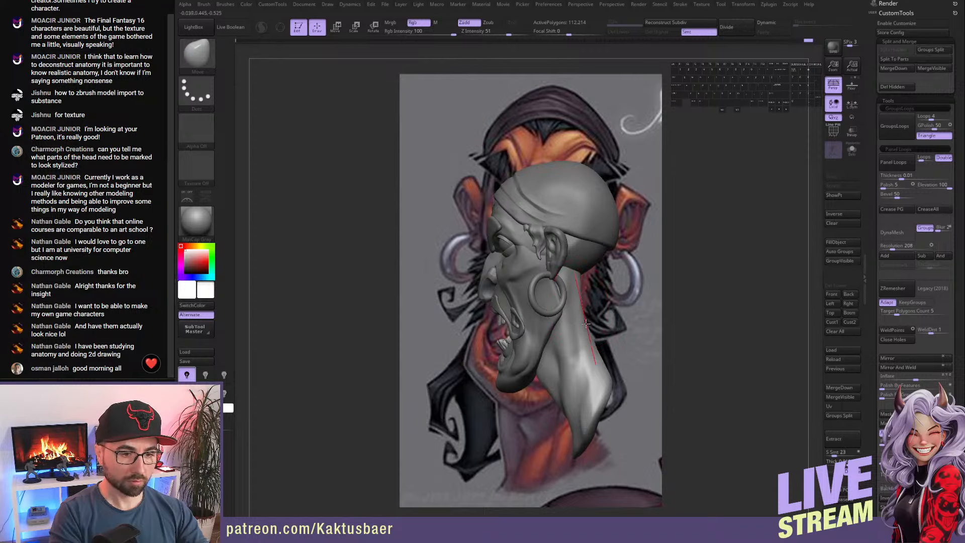
right_click_drag(589, 356, 574, 377)
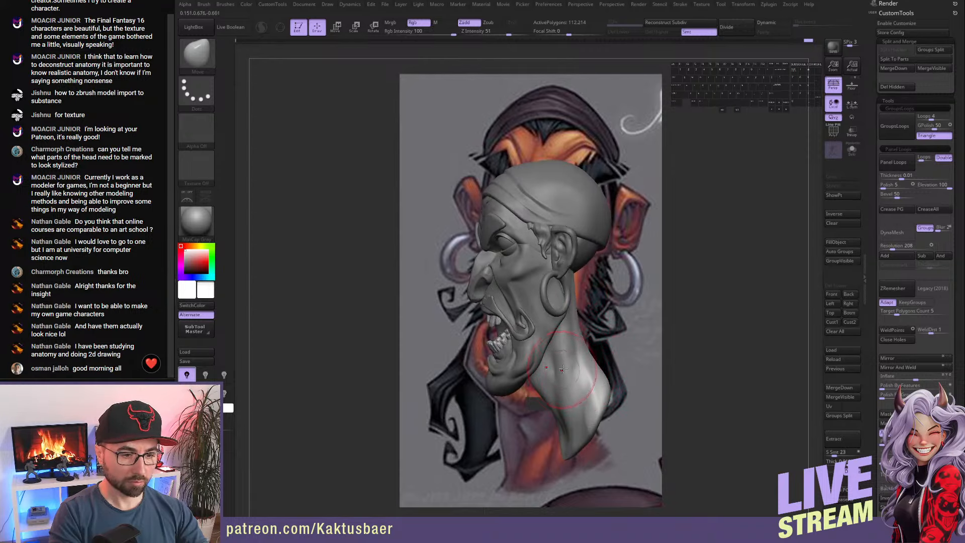
left_click_drag(570, 407, 572, 410)
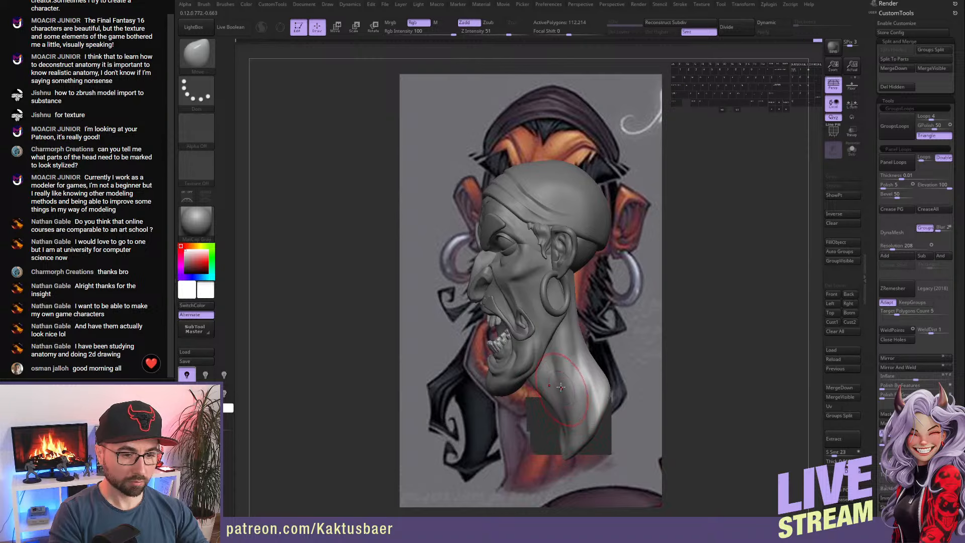
key("shift")
- Refine the width and outline of the neck's base with the Move brush and smooth its side toward the shoulder
mouse_move(575, 416)
right_mouse_down()
mouse_move(587, 395)
mouse_move(575, 391)
right_mouse_up()
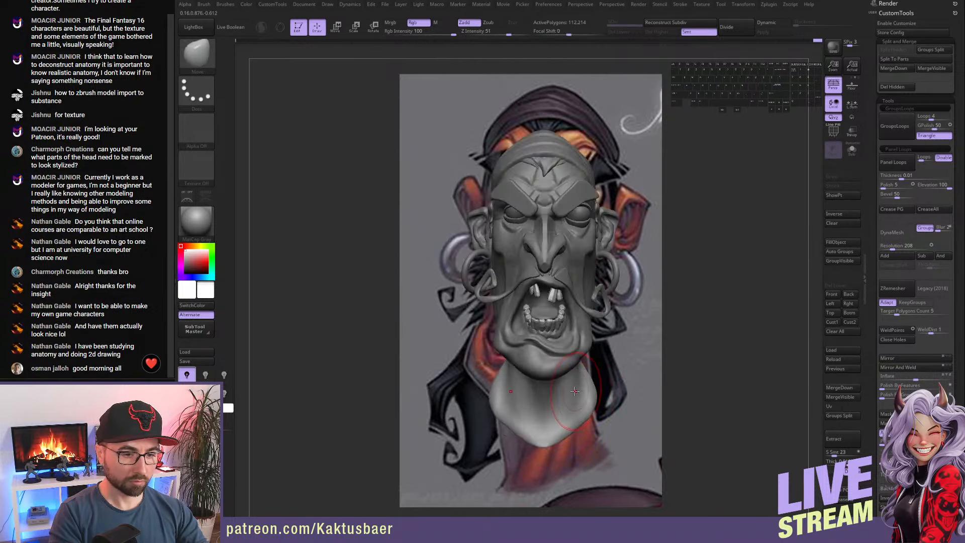
left_click_drag(574, 401, 572, 403)
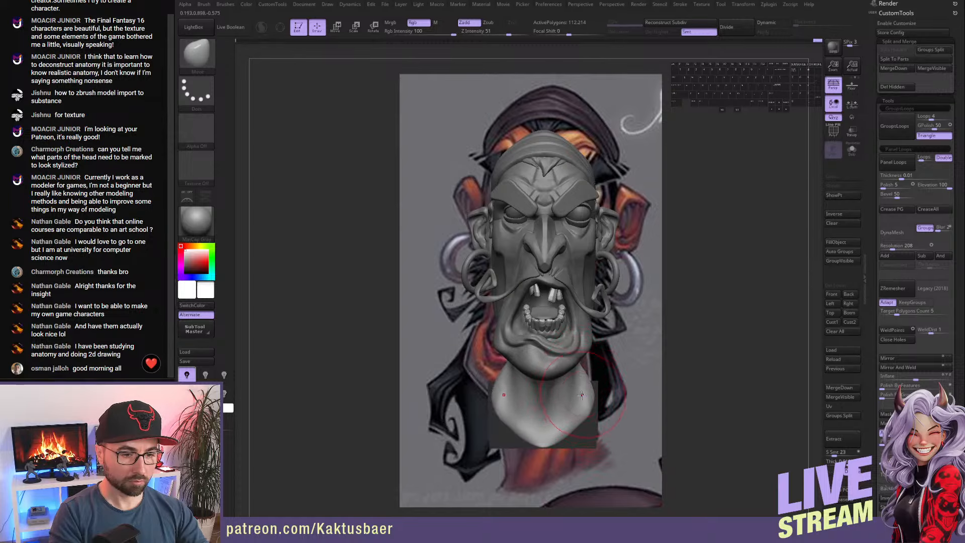
right_click_drag(582, 395, 579, 398)
left_click_drag(602, 391, 602, 401)
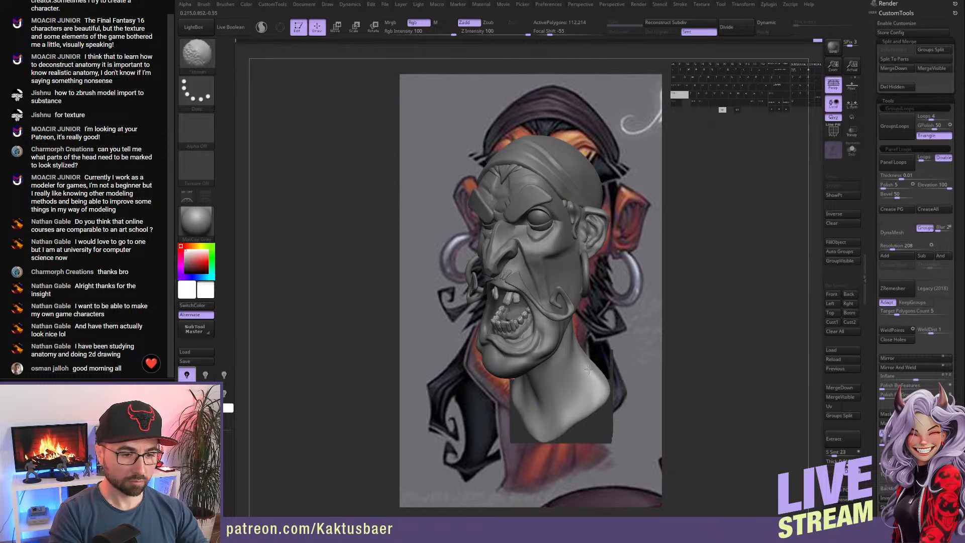
mouse_move(572, 417)
right_mouse_down()
mouse_move(589, 384)
mouse_move(575, 414)
right_mouse_up()
key("s")
left_click_drag(578, 417, 588, 416)
- Define the muscle ridges and hollows on the front and side of the neck with DamStandard, keeping the neck subtool active
key("4")
right_click_drag(574, 400, 565, 365)
left_click(566, 362, "alt")
left_click(566, 364, "alt")
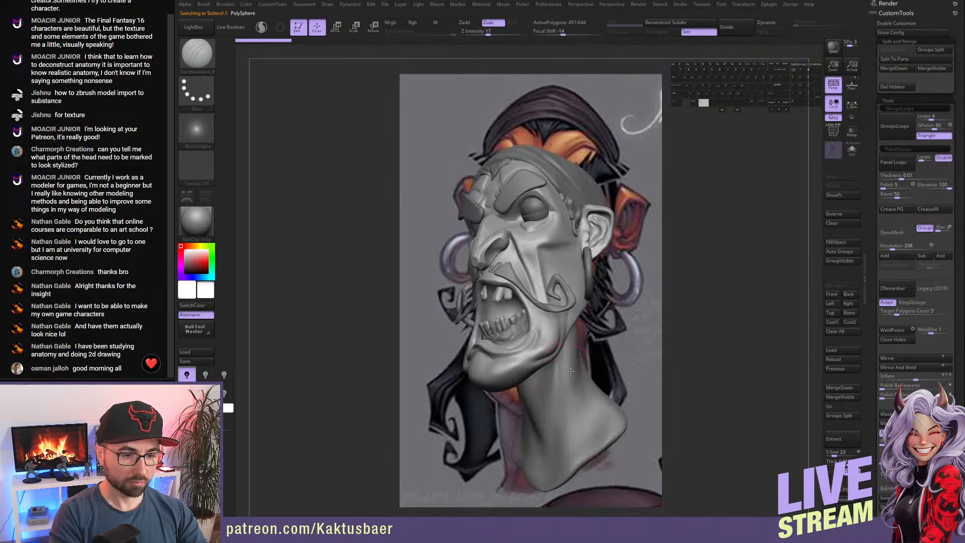
left_click(567, 366, "alt")
left_click(566, 366, "alt")
right_click_drag(563, 357, 566, 398)
right_click_drag(575, 454, 606, 354)
mouse_move(601, 389)
right_mouse_down("shift")
mouse_move(605, 345)
mouse_move(581, 363)
mouse_move(546, 367)
mouse_move(562, 432)
right_mouse_up("shift")
key("alt+q")
key("shift")
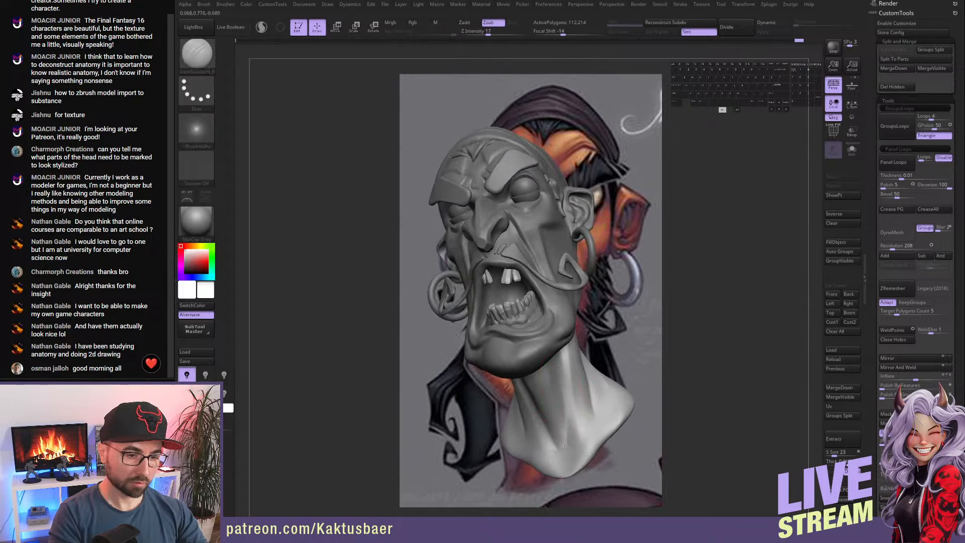
- Soften the ridges on the lower throat by smoothing the neck surface
right_click_drag(566, 458, 552, 391)
key("shift")
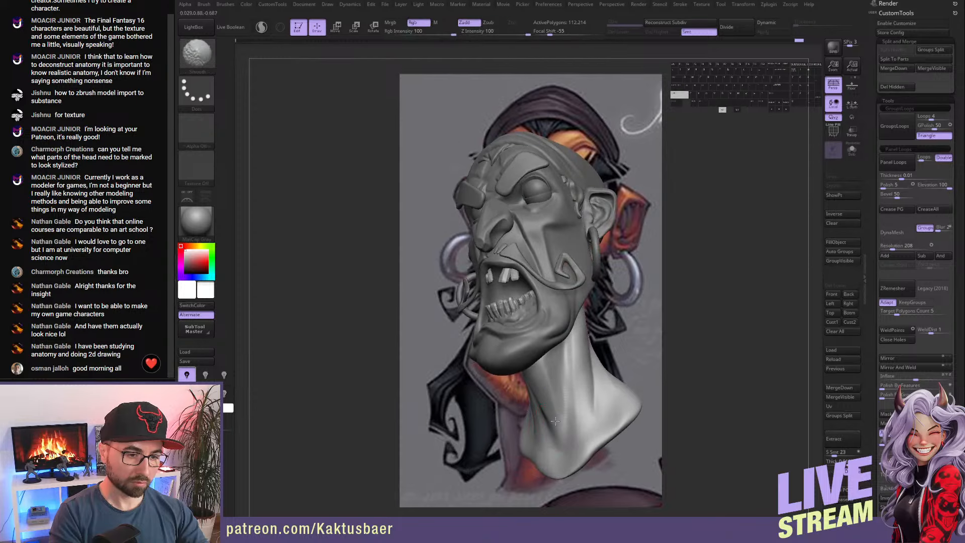
left_click_drag(556, 421, 557, 428, "shift")
right_click_drag(558, 429, 545, 437)
key("alt+q")
key("alt+q")
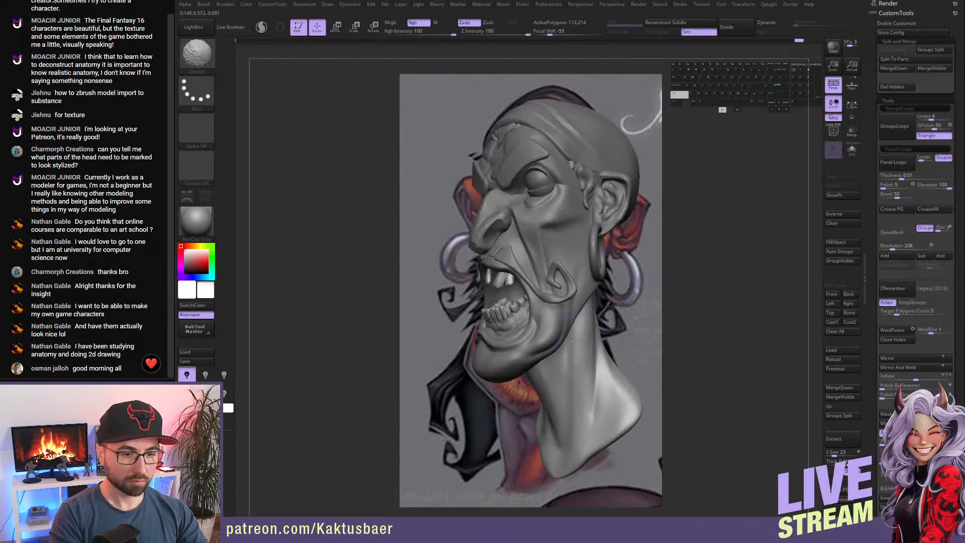
- Carve the throat muscle's edge beneath the jaw with DamStandard and smooth the surrounding neck surface
mouse_move(583, 362)
right_mouse_down()
mouse_move(612, 359)
mouse_move(579, 412)
right_mouse_up()
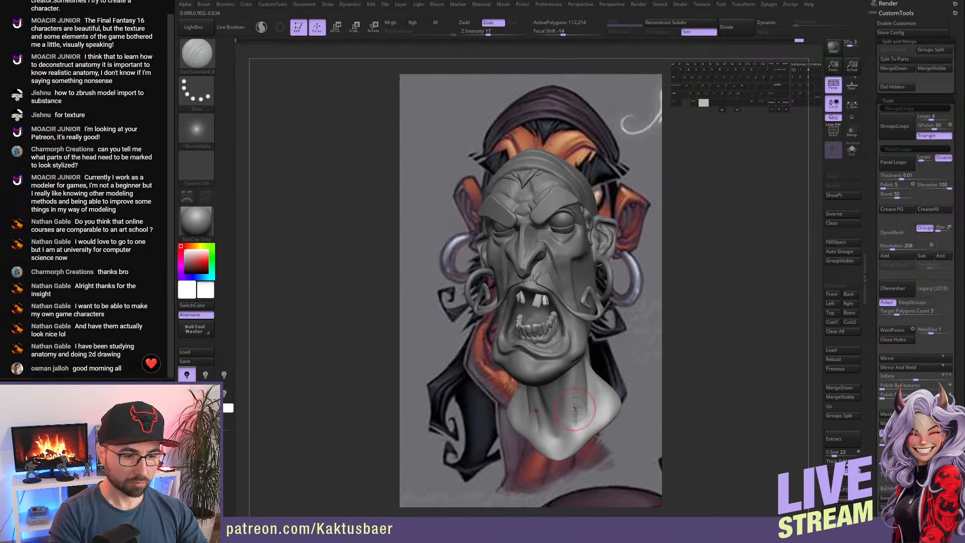
mouse_move(580, 421)
left_mouse_down("shift")
mouse_move(584, 406)
mouse_move(585, 414)
left_mouse_up("shift")
key("shift")
right_click_drag(585, 415, 576, 434, "alt")
left_click_drag(576, 428, 578, 415, "shift")
mouse_move(578, 415)
right_mouse_down("alt")
mouse_move(577, 428)
mouse_move(579, 405)
mouse_move(565, 398)
mouse_move(581, 400)
mouse_move(573, 392)
right_mouse_up("alt")
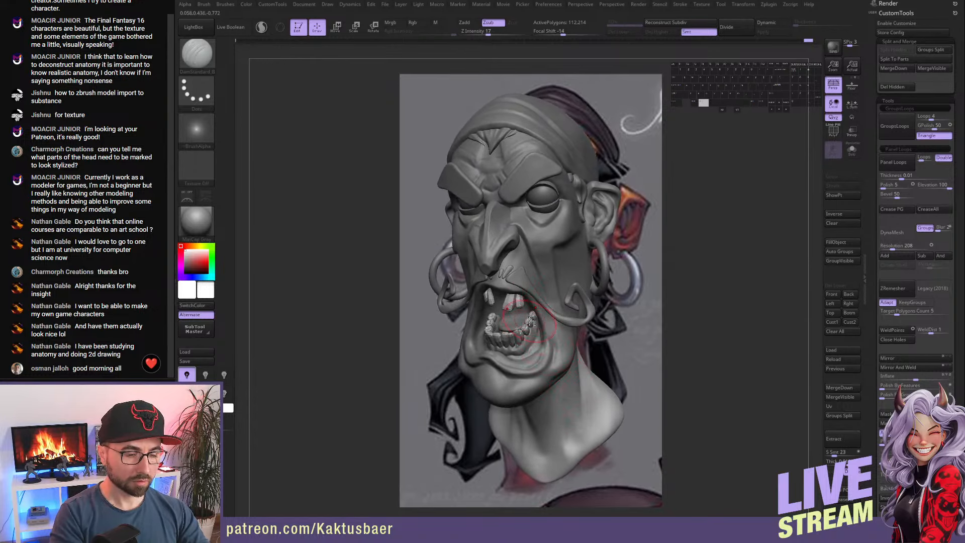
- Reshape the lower rim of the bandana at the back of the head with the Move brush
mouse_move(531, 322)
right_mouse_down()
mouse_move(686, 289)
mouse_move(671, 307)
right_mouse_up()
left_click(625, 243, "alt")
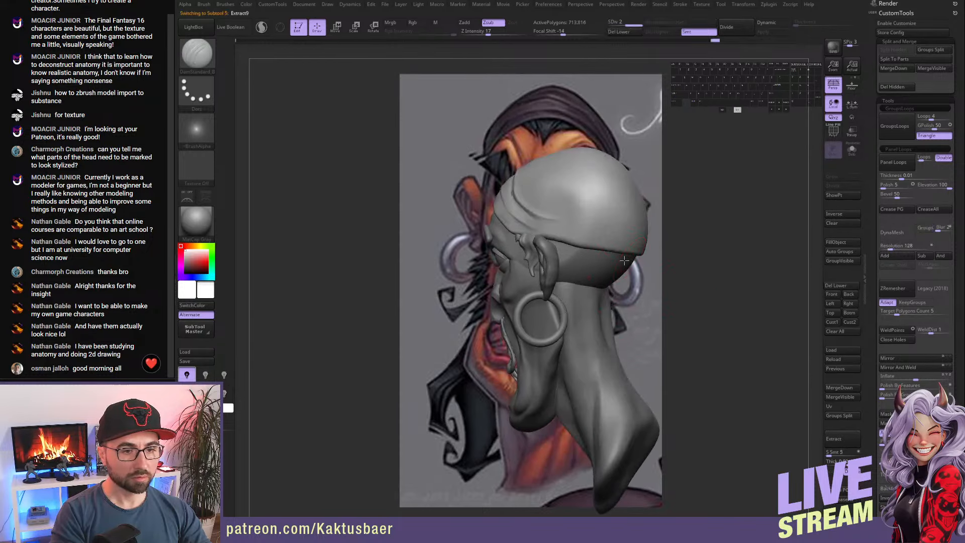
right_click_drag(624, 261, 617, 269)
key("b")
key("m")
key("v")
left_click_drag(621, 266, 638, 291)
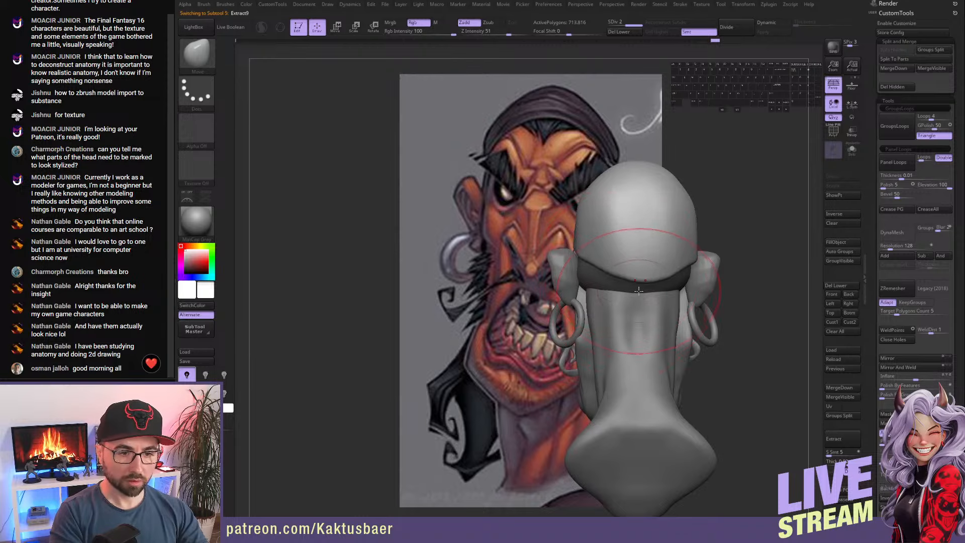
- Isolate the face polygroup of the head and mask an elongated sideburn area along the rear edge of the cheek
mouse_move(619, 268)
right_mouse_down()
mouse_move(659, 267)
mouse_move(616, 278)
mouse_move(637, 281)
mouse_move(628, 272)
mouse_move(643, 268)
mouse_move(636, 297)
mouse_move(645, 300)
mouse_move(635, 304)
right_mouse_up()
left_click(637, 299, "alt")
left_click(644, 308, "ctrl+shift")
key("shift+s")
key("s")
left_click_drag(638, 303, 635, 303)
right_click_drag(643, 318, 637, 297, "alt")
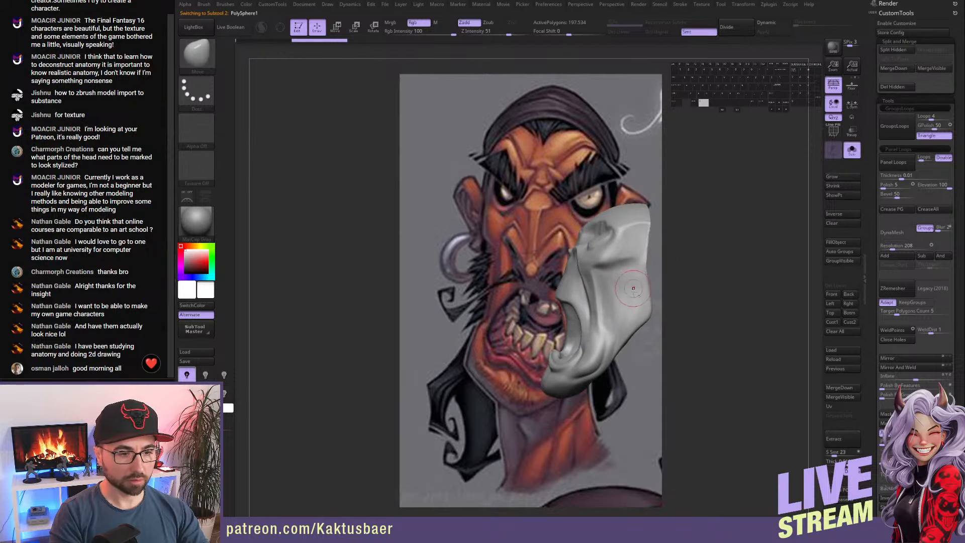
right_click_drag(526, 193, 583, 207, "alt")
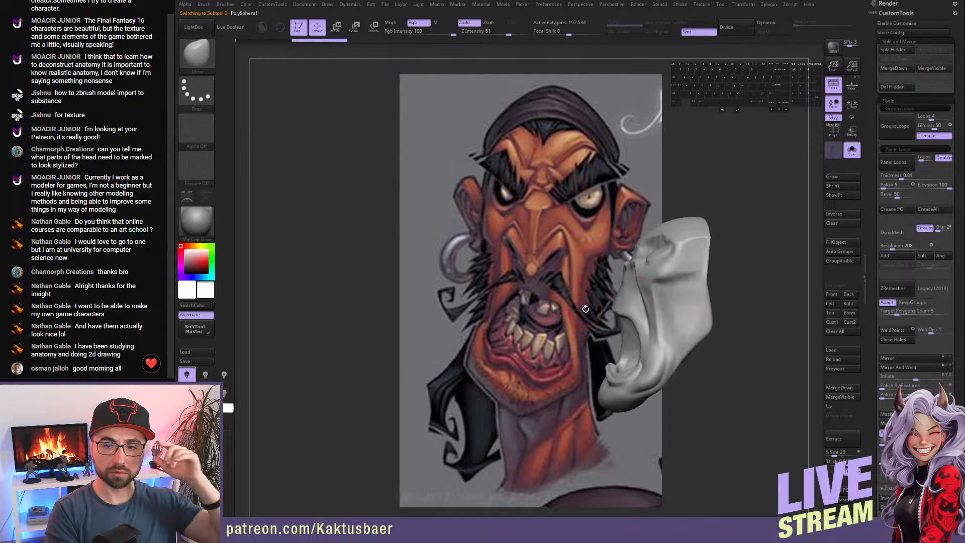
mouse_move(700, 284)
right_mouse_down("alt")
mouse_move(694, 305)
mouse_move(692, 284)
right_mouse_up("alt")
key("ctrl")
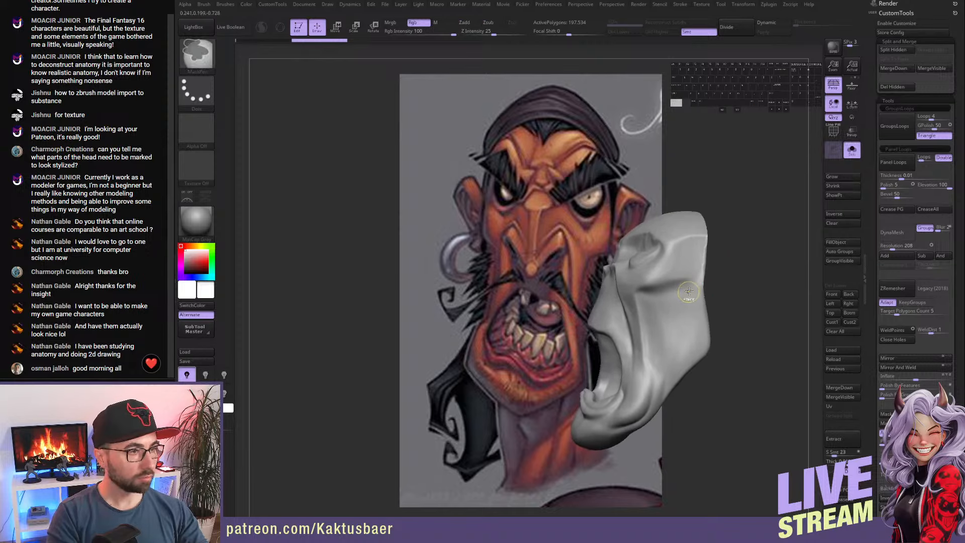
mouse_move(693, 280)
left_mouse_down("ctrl")
mouse_move(684, 320)
mouse_move(699, 323)
mouse_move(690, 336)
mouse_move(697, 346)
mouse_move(684, 328)
mouse_move(699, 339)
left_mouse_up("ctrl")
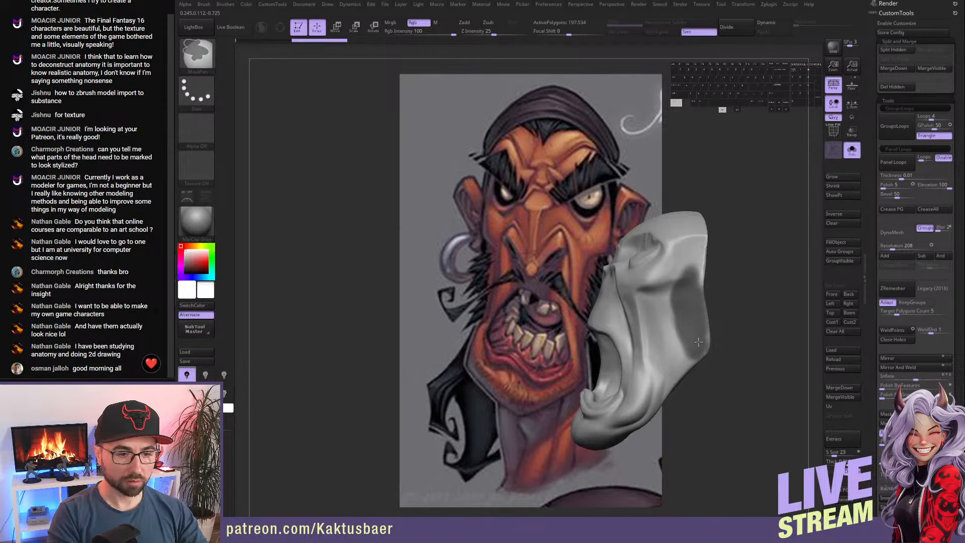
- Extract the masked area as a separate sideburn subtool, clear the mask and show the other subtools again
mouse_move(698, 333)
right_mouse_down("alt")
mouse_move(736, 317)
mouse_move(720, 327)
right_mouse_up("alt")
key("ctrl")
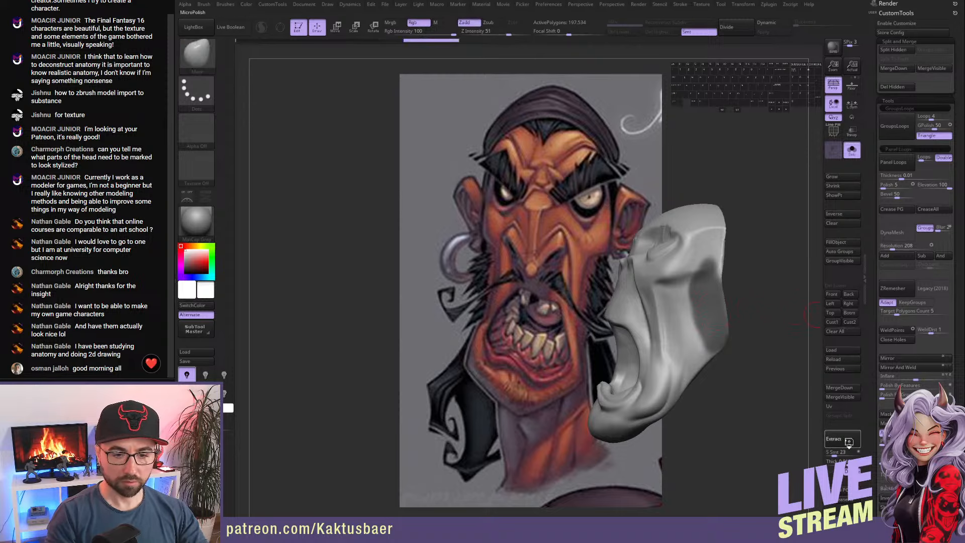
left_click(849, 442)
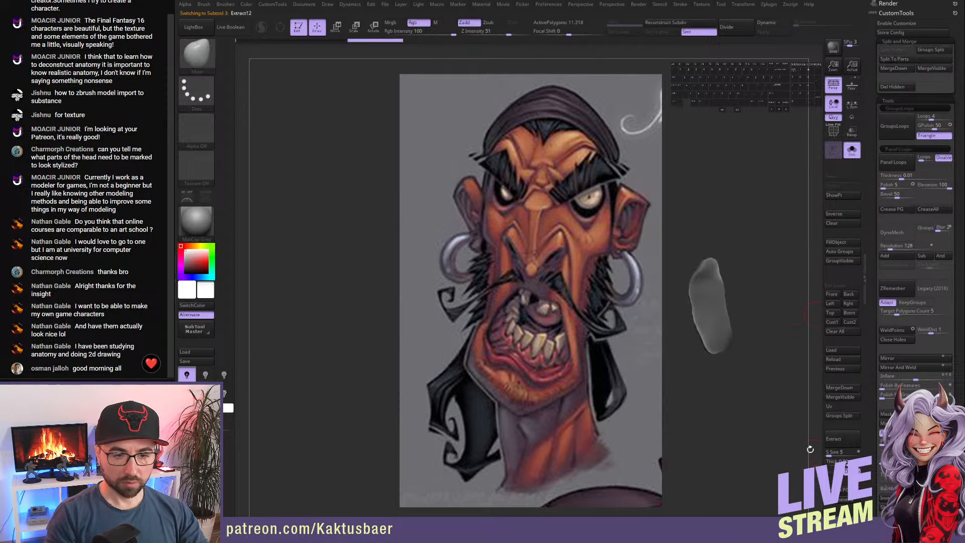
left_click_drag(772, 336, 766, 394, "ctrl")
right_click_drag(733, 362, 668, 390, "alt")
key("s")
right_click_drag(558, 391, 665, 355)
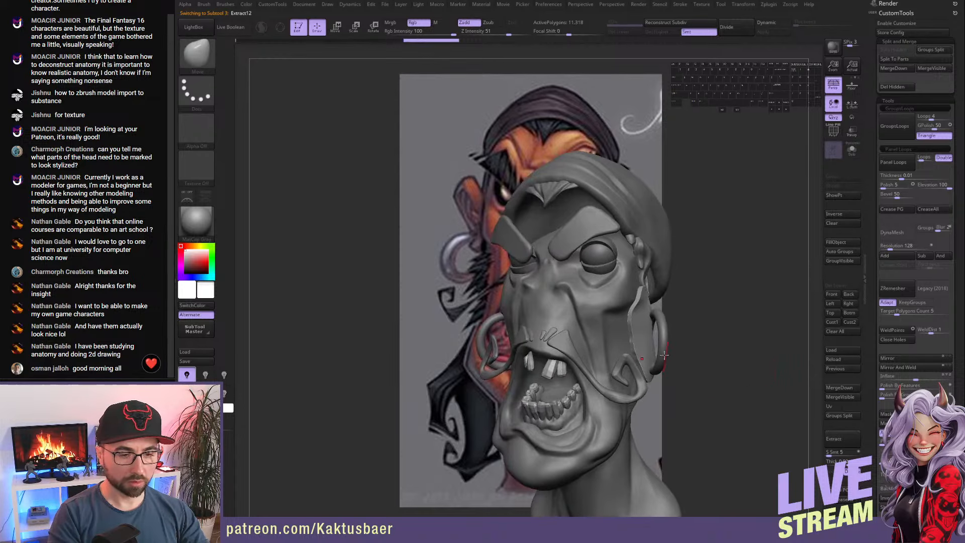
- Select the head subtool and toggle which of its polygroups are shown
left_click(622, 336, "alt")
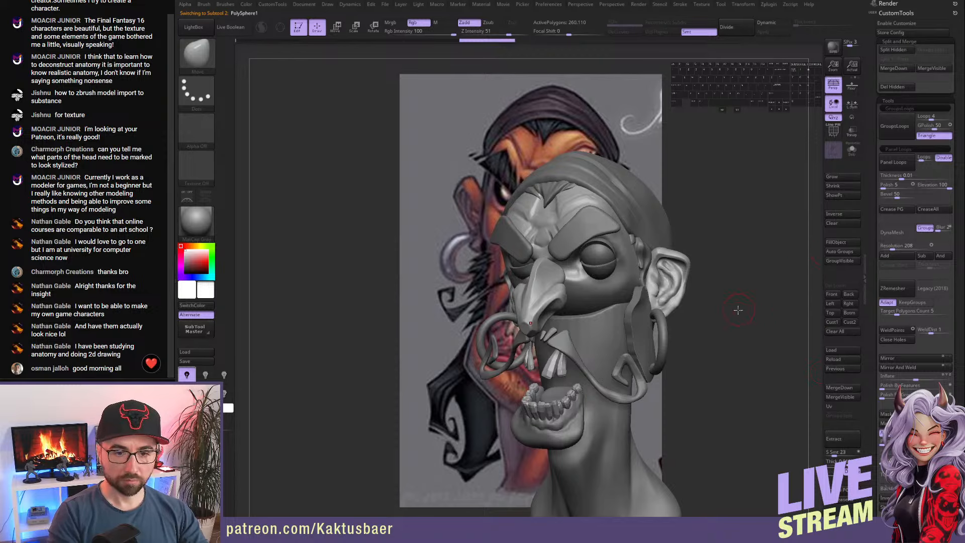
left_click(542, 298, "ctrl+shift")
mouse_move(733, 322)
left_mouse_down("alt")
mouse_move(724, 321)
mouse_move(739, 296)
mouse_move(740, 303)
left_mouse_up("alt")
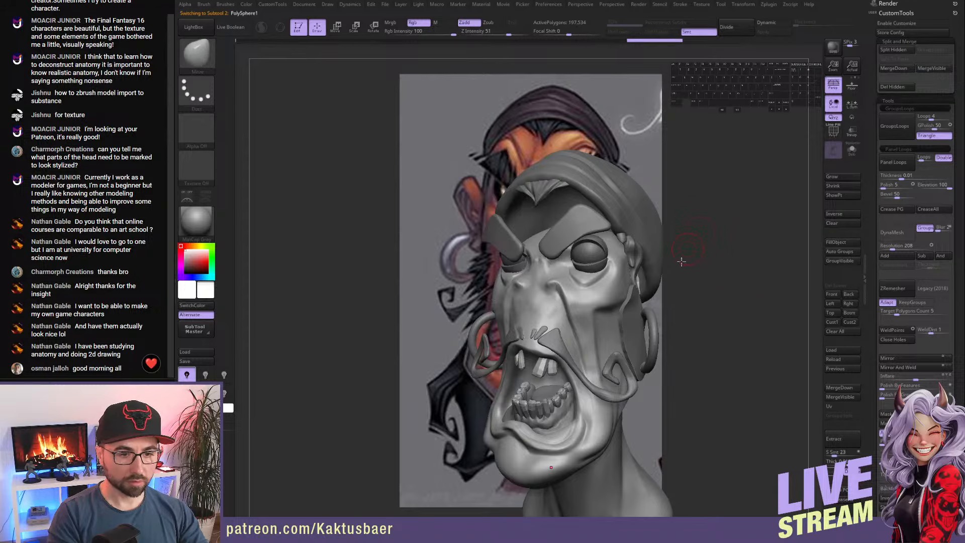
mouse_move(681, 261)
left_mouse_down()
mouse_move(689, 268)
mouse_move(679, 263)
left_mouse_up()
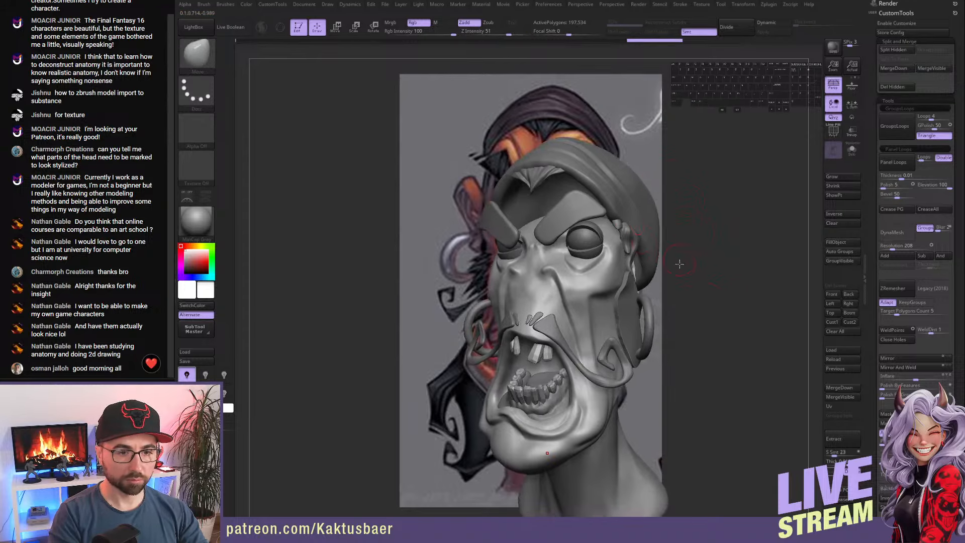
key("shift")
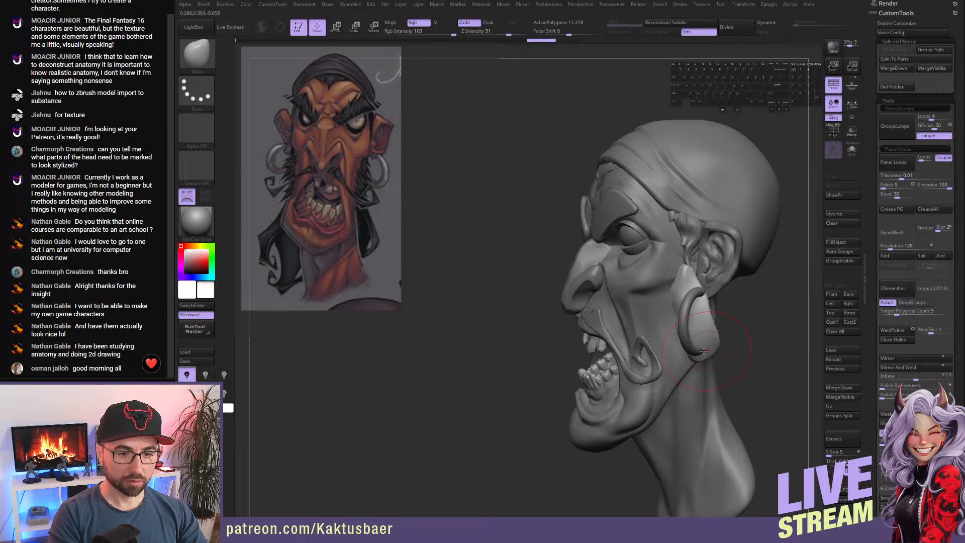
- Shape the lower end of the sideburn behind the earring with the Move brush and smooth its front edge
mouse_move(772, 347)
left_mouse_down()
mouse_move(717, 350)
mouse_move(713, 360)
left_mouse_up()
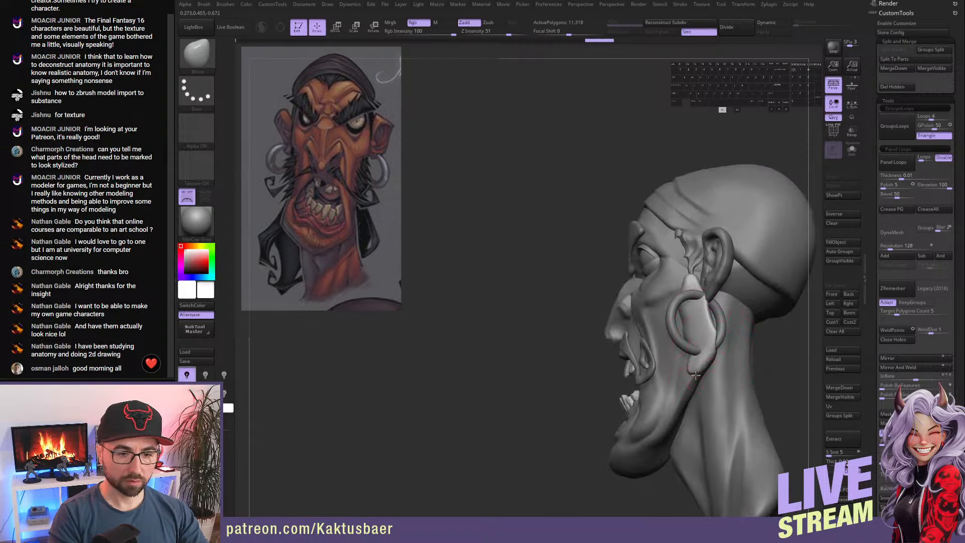
key("shift")
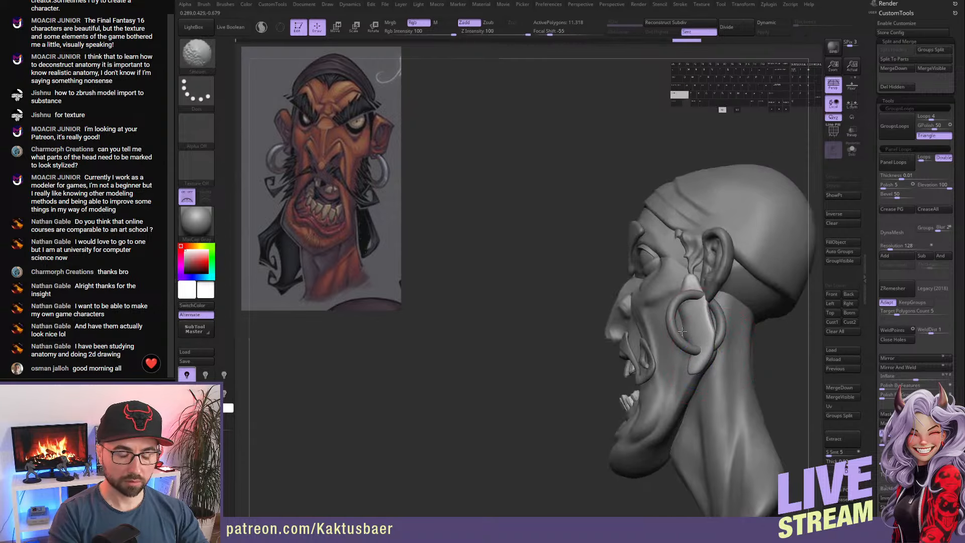
left_click_drag(683, 295, 688, 313, "shift")
mouse_move(689, 321)
right_mouse_down()
mouse_move(737, 325)
mouse_move(699, 362)
right_mouse_up()
key("ctrl")
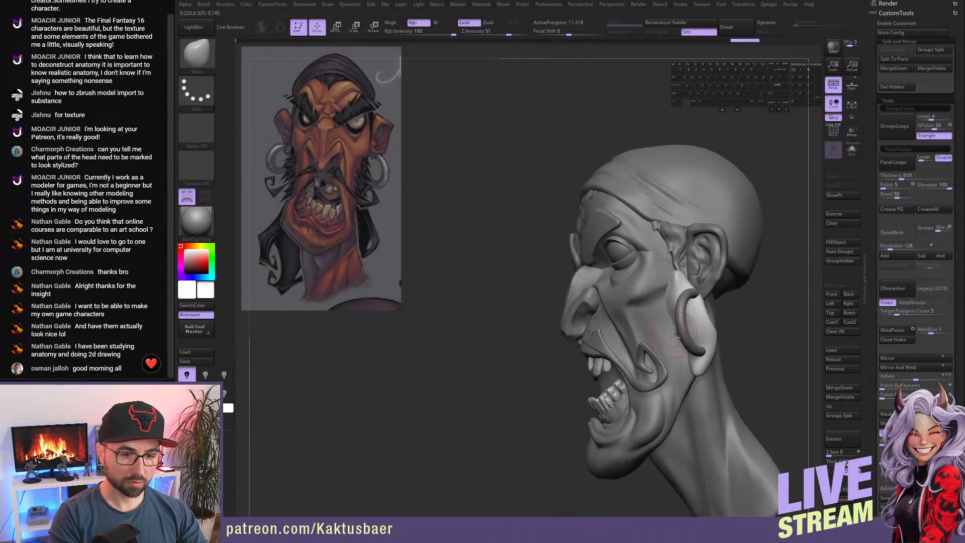
- Smooth the sideburn's lower tip and upper front part, adjusting its outline along the cheek
key("shift")
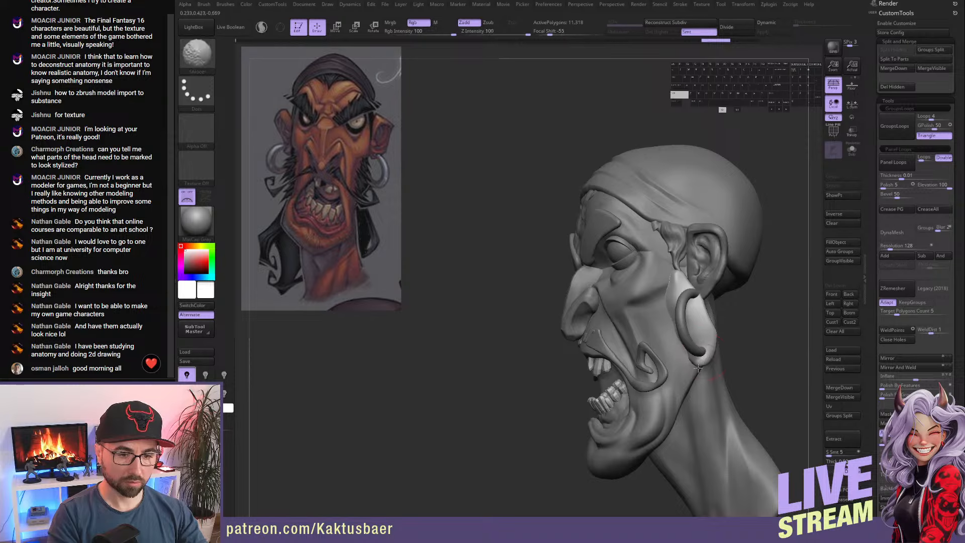
mouse_move(699, 362)
left_mouse_down("shift")
mouse_move(718, 354)
mouse_move(726, 362)
left_mouse_up("shift")
right_click_drag(726, 362, 693, 371)
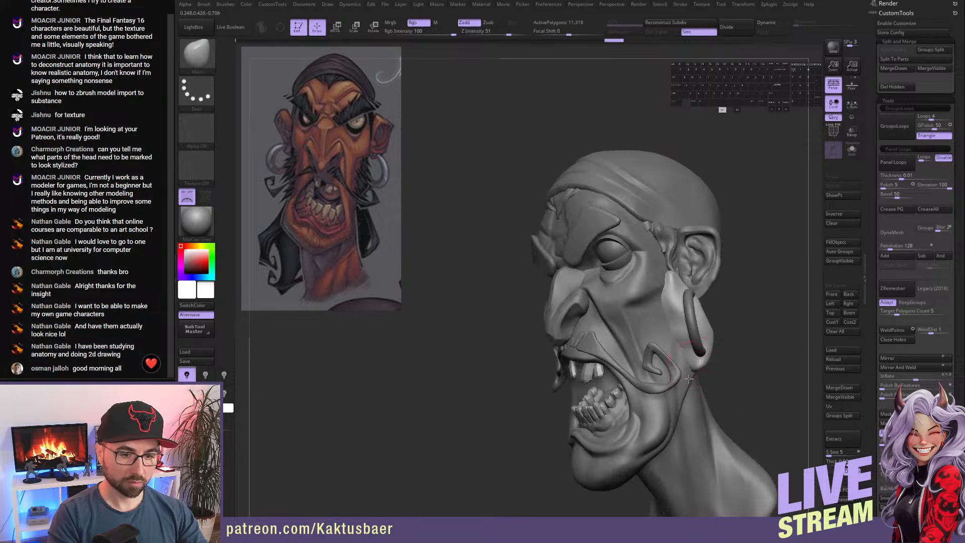
key("shift")
left_click_drag(672, 287, 672, 309, "shift")
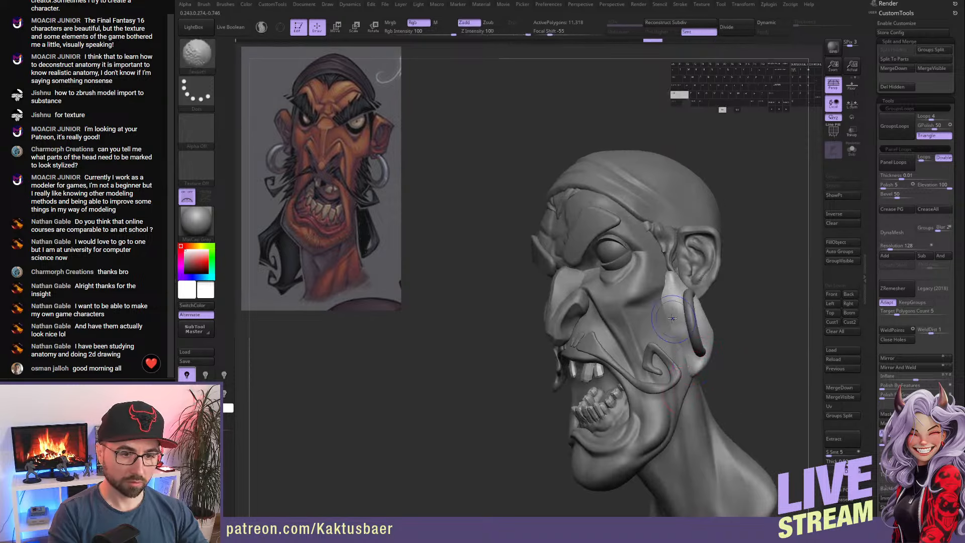
right_click_drag(681, 304, 672, 305)
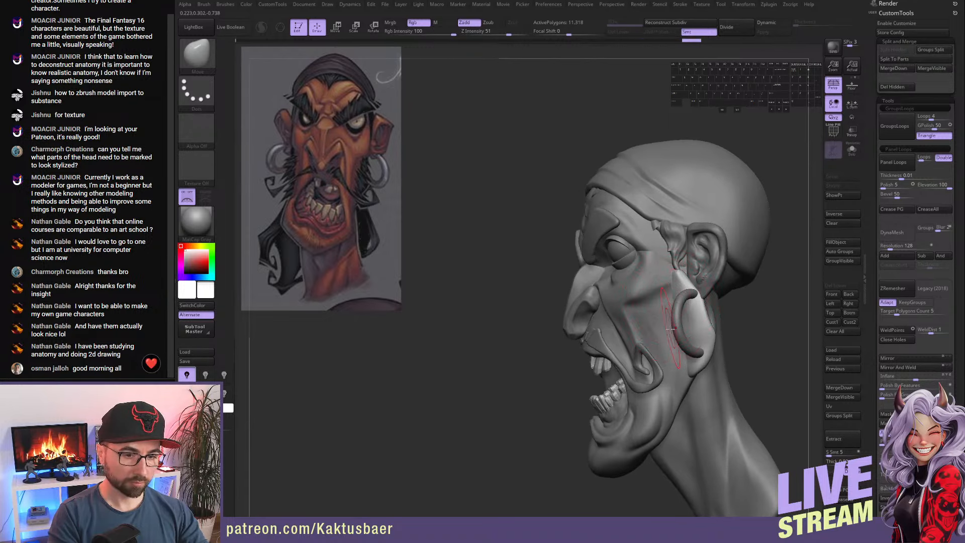
right_click_drag(671, 329, 671, 324)
- Switch to DamStandard and subdivide the sideburn once for finer hair detail
key("b")
key("d")
key("s")
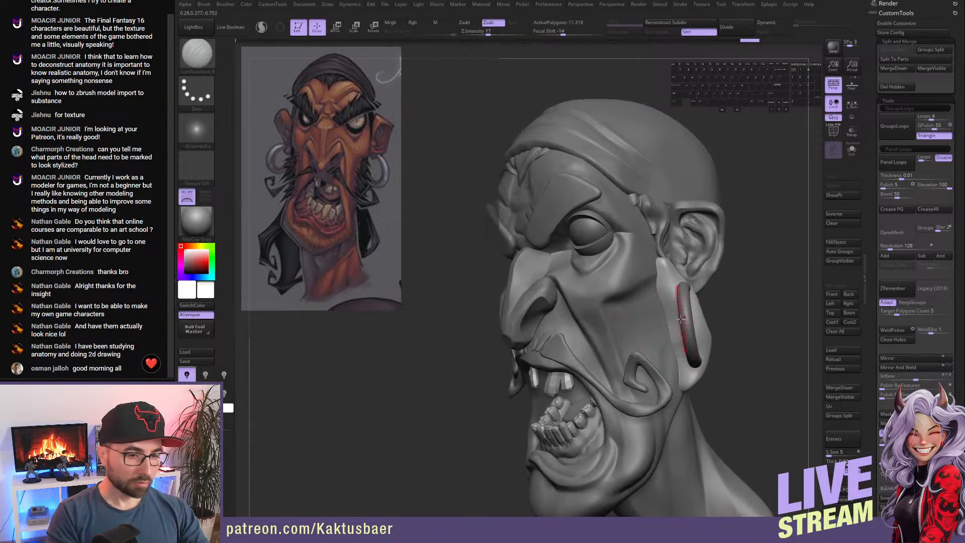
key("ctrl+d")
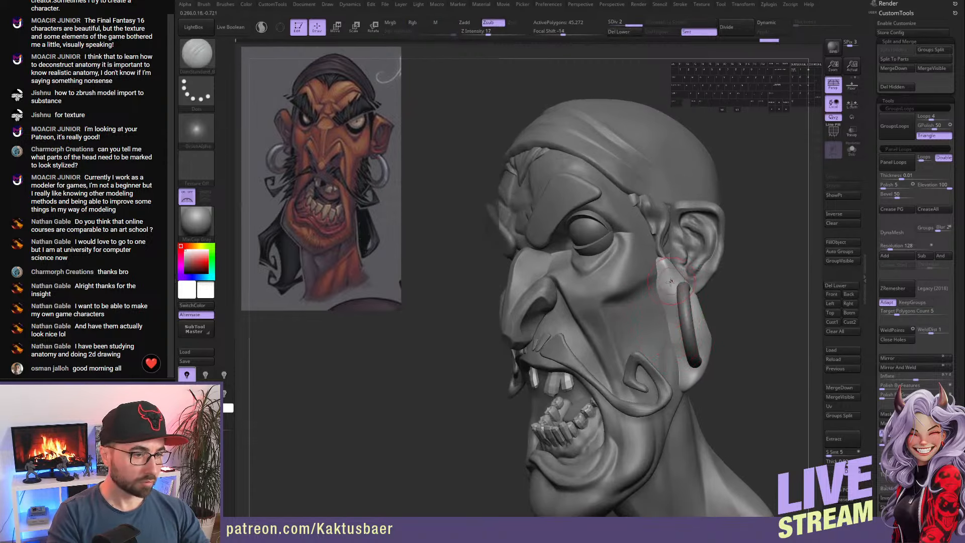
- Try carving hair strand grooves into the upper part of the sideburn with DamStandard and inspect it in isolation
key("b")
key("t")
key("d")
right_click_drag(672, 288, 664, 259)
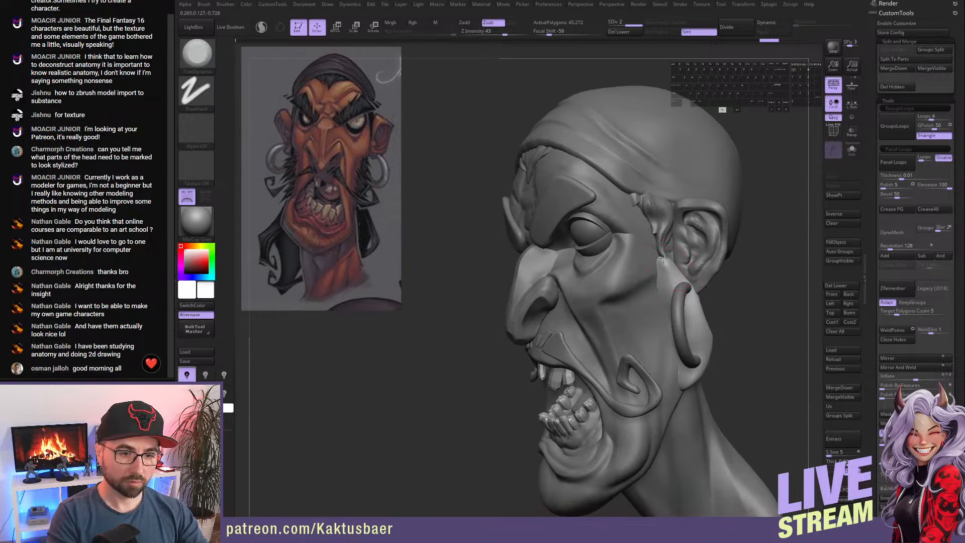
key("b")
key("d")
key("s")
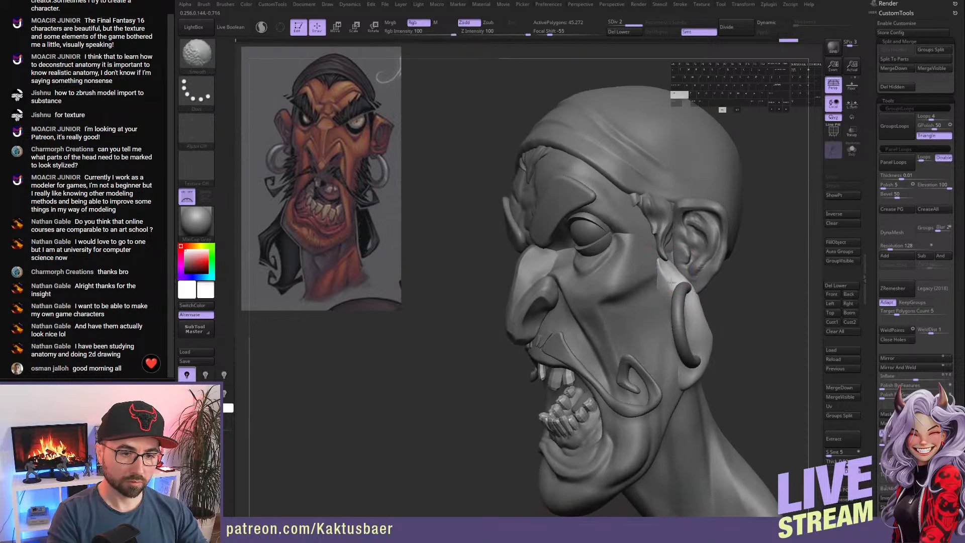
right_click_drag(672, 291, 680, 312)
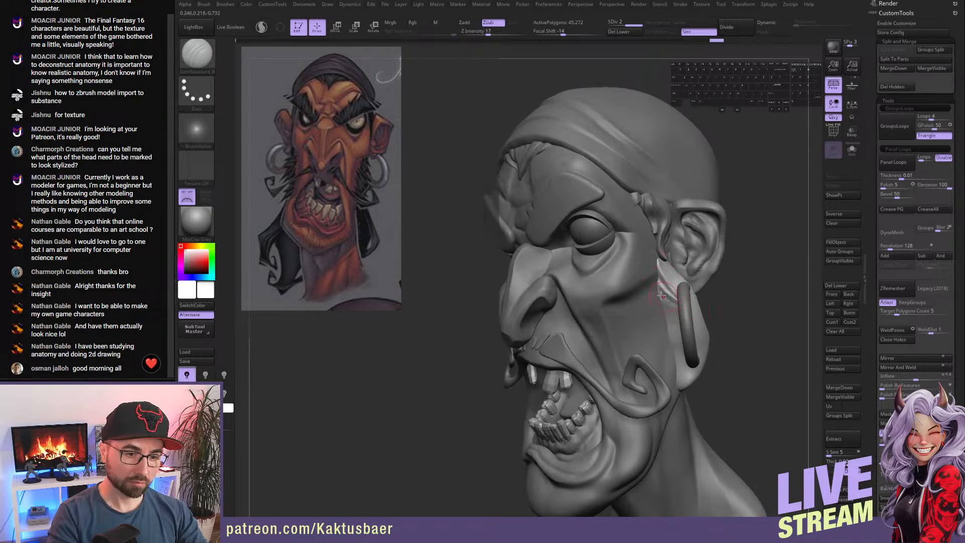
key("alt+s")
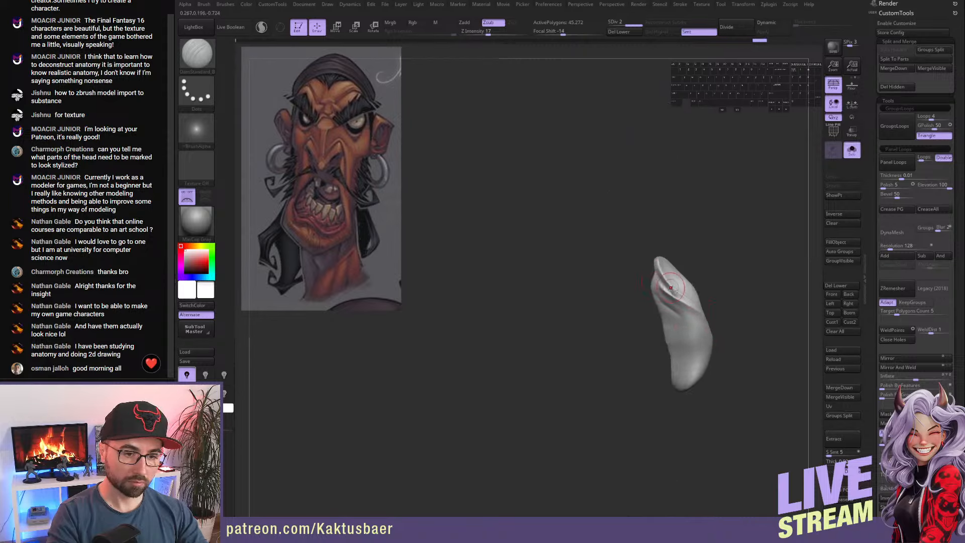
key("alt+s")
- Select the ring earrings and hide their subtool to clear the view of the sideburn
left_click(676, 301, "alt")
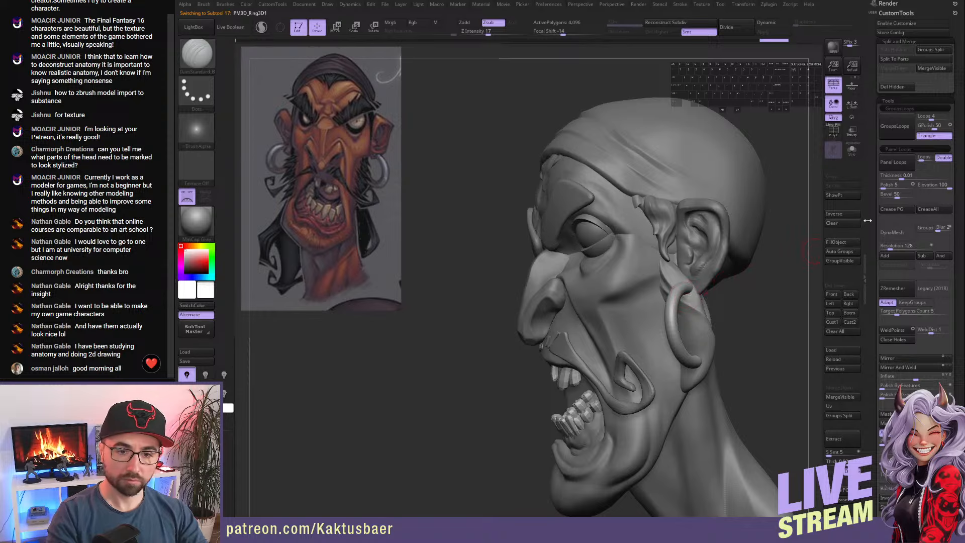
scroll(880, 116, "up", 10)
scroll(880, 116, "down", 6)
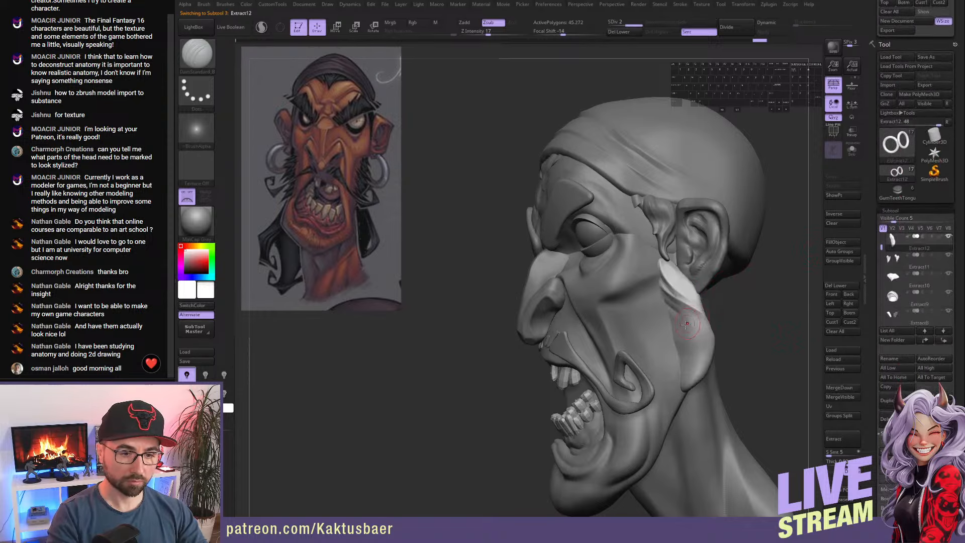
- Select the sideburn and sculpt broad diagonal hair strands along its length with DamStandard, alternating ridges and grooves
left_click(685, 298, "alt")
mouse_move(685, 301)
right_mouse_down("alt")
mouse_move(667, 298)
mouse_move(673, 317)
right_mouse_up("alt")
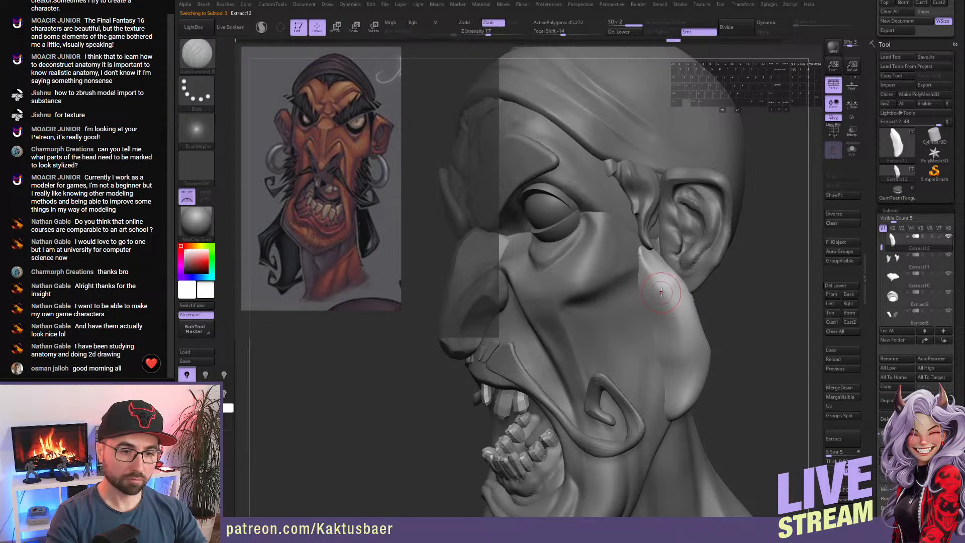
left_click_drag(649, 267, 698, 319, "alt")
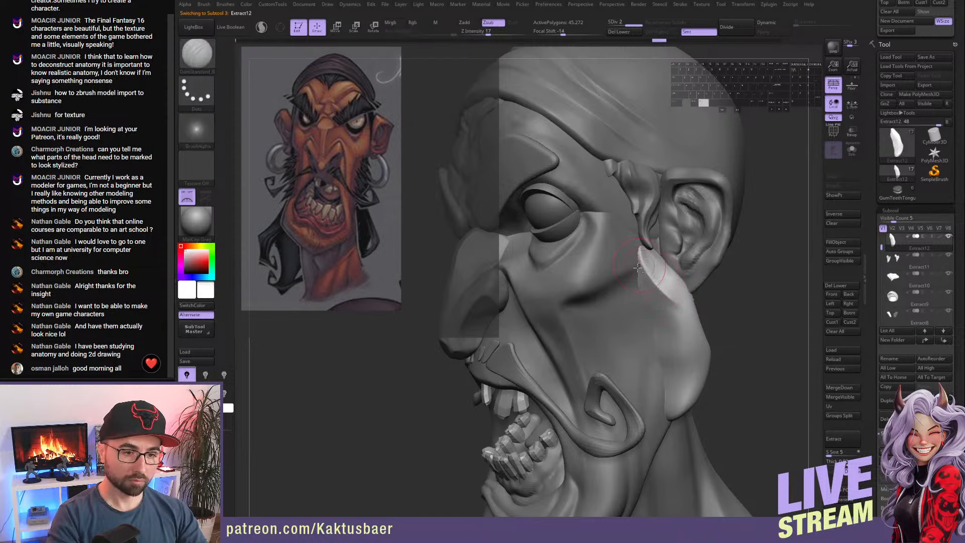
left_click_drag(639, 280, 707, 347, "alt")
left_click_drag(646, 312, 724, 369, "alt")
mouse_move(650, 340)
left_mouse_down("alt")
mouse_move(709, 371)
mouse_move(695, 408)
left_mouse_up("alt")
left_click_drag(650, 314, 698, 334)
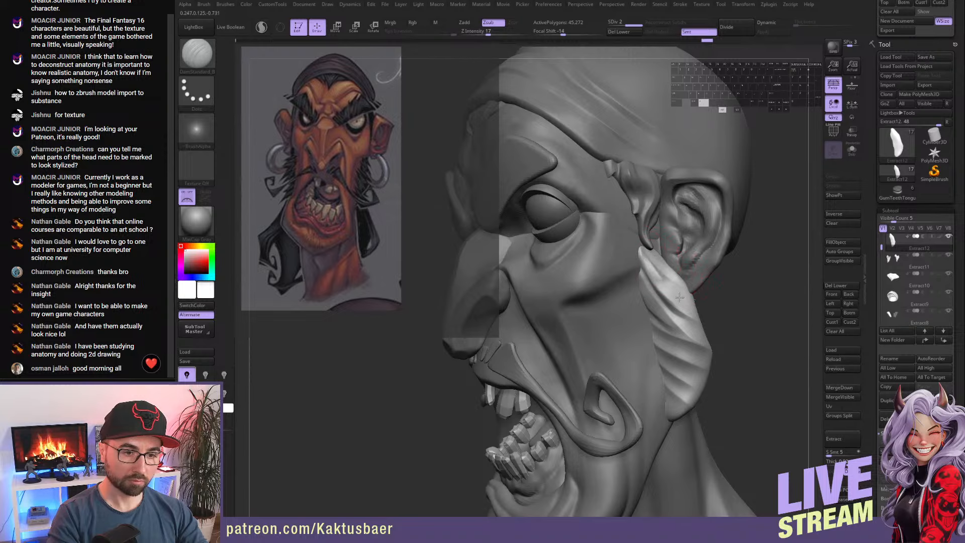
- Deepen and add diagonal strand grooves and ridges on the middle and lower parts of the sideburn
right_click_drag(677, 283, 673, 265)
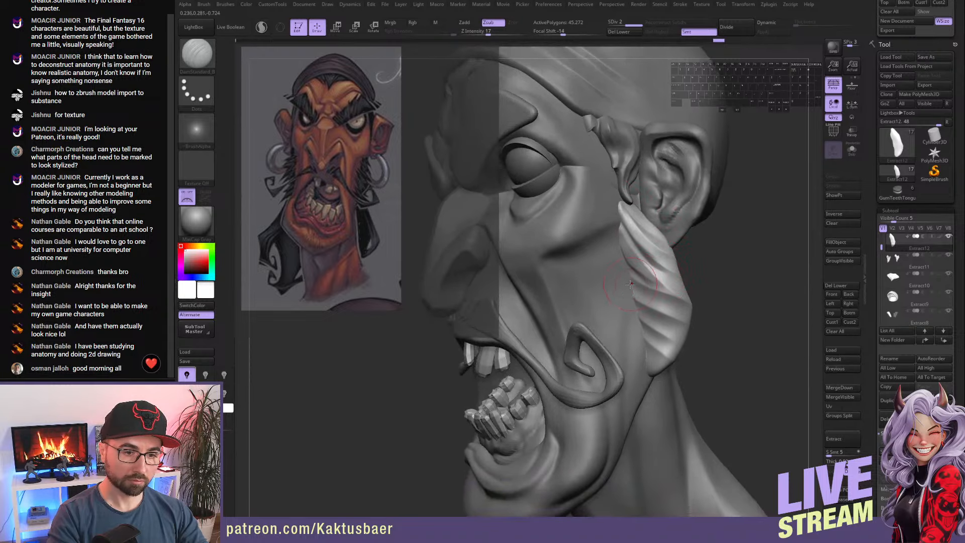
left_click_drag(632, 288, 696, 320)
right_click_drag(679, 312, 676, 297, "alt")
mouse_move(633, 292)
left_mouse_down()
mouse_move(681, 315)
mouse_move(673, 334)
left_mouse_up()
right_click_drag(673, 334, 669, 311, "alt")
mouse_move(638, 290)
left_mouse_down()
mouse_move(679, 312)
mouse_move(652, 294)
mouse_move(682, 304)
left_mouse_up()
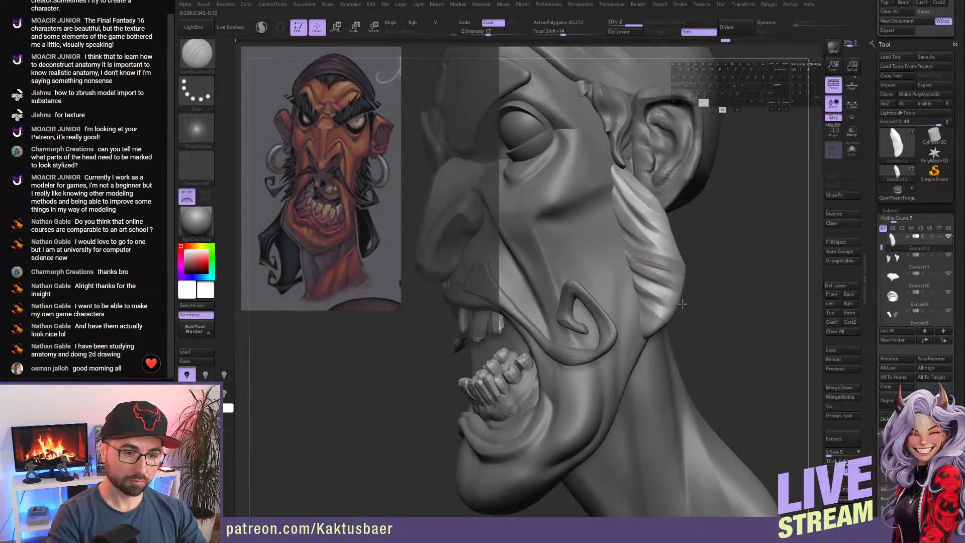
mouse_move(635, 276)
left_mouse_down()
mouse_move(679, 300)
mouse_move(652, 317)
mouse_move(665, 329)
left_mouse_up()
mouse_move(638, 298)
left_mouse_down("alt")
mouse_move(660, 330)
mouse_move(668, 322)
left_mouse_up("alt")
right_click_drag(668, 317, 701, 303)
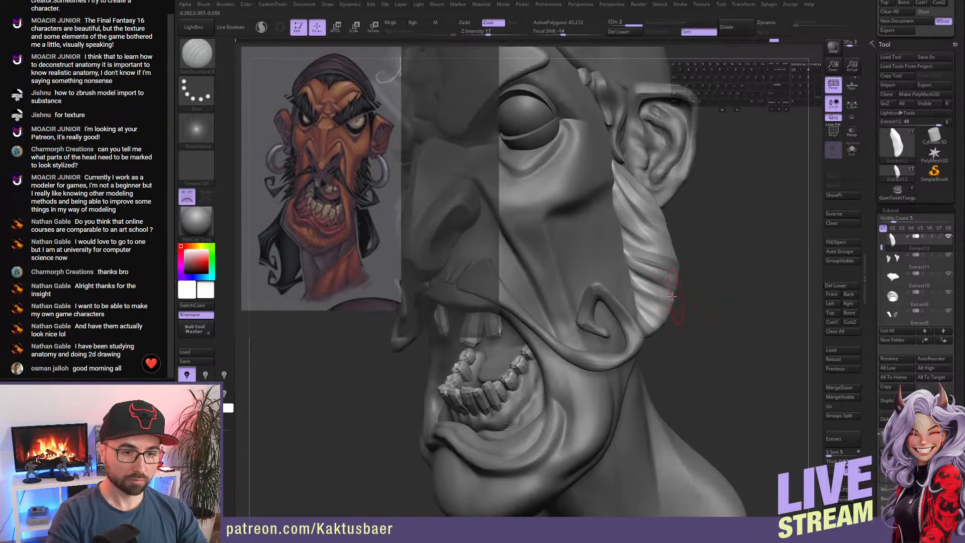
- Pull pointed hair tips outward along the rear edge of the sideburn with the Move brush
key("b")
key("m")
key("v")
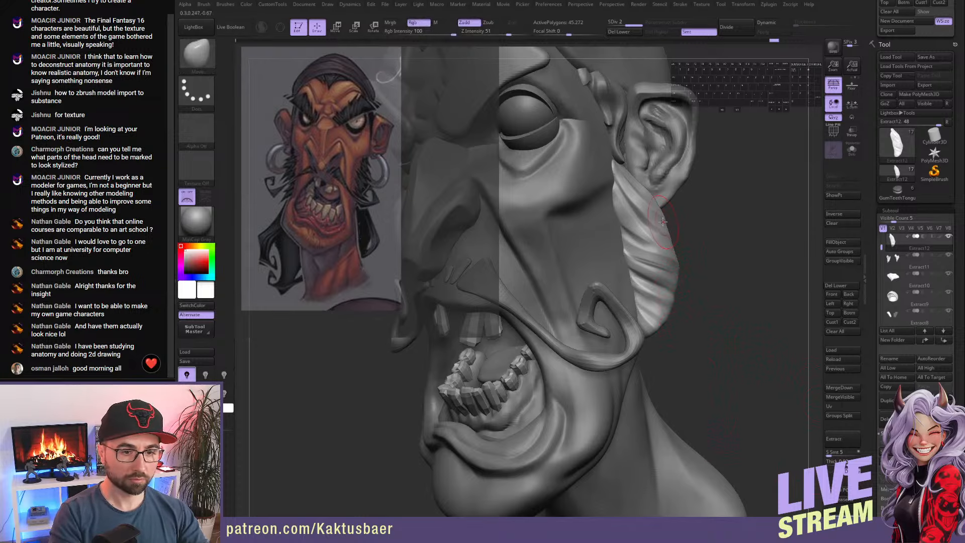
mouse_move(661, 221)
left_mouse_down()
mouse_move(673, 231)
mouse_move(672, 264)
mouse_move(684, 278)
mouse_move(676, 288)
mouse_move(689, 298)
mouse_move(738, 290)
left_mouse_up()
key("ctrl+z")
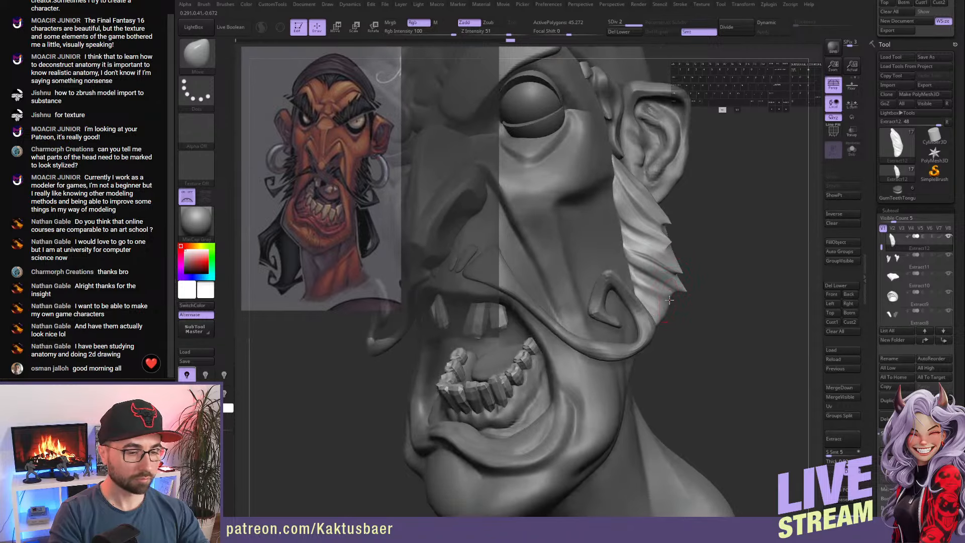
mouse_move(670, 300)
left_mouse_down()
mouse_move(690, 304)
mouse_move(678, 327)
mouse_move(663, 320)
mouse_move(668, 268)
left_mouse_up()
right_click_drag(652, 249, 649, 270, "alt")
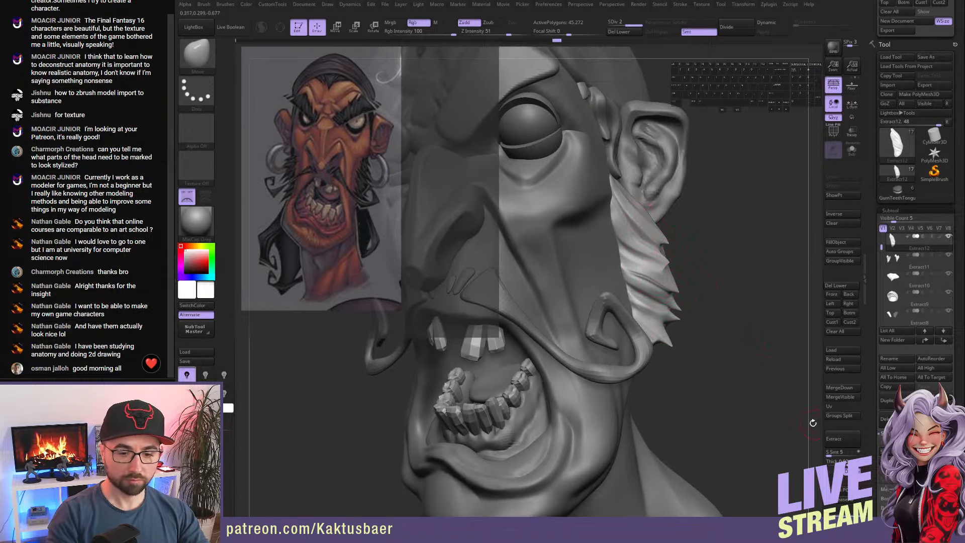
- Reshape the sideburn's rear hair tips from behind and from the side with the Move brush
left_click_drag(630, 199, 635, 199)
key("ctrl+z")
mouse_move(648, 212)
right_mouse_down()
mouse_move(641, 218)
mouse_move(676, 252)
right_mouse_up()
left_click_drag(676, 253, 655, 276)
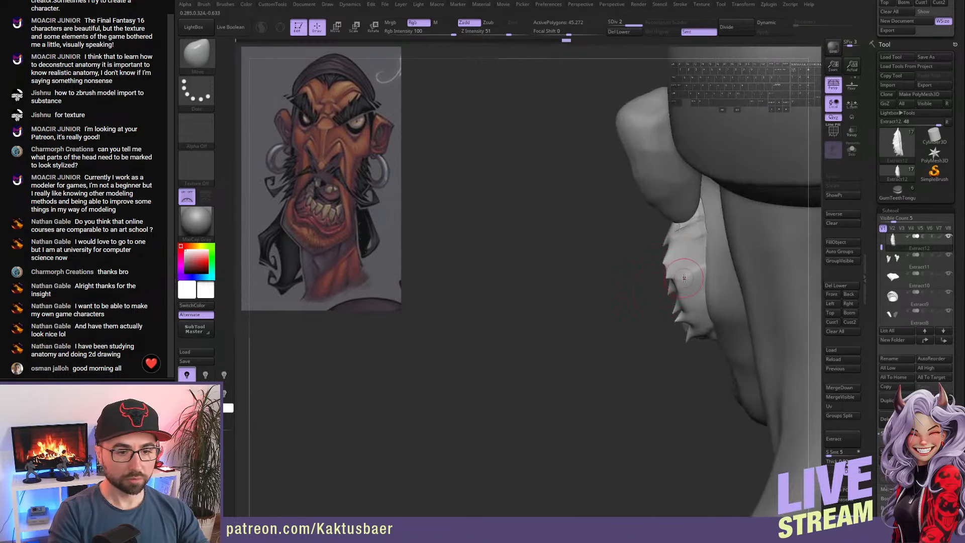
left_click_drag(661, 296, 659, 298)
right_click_drag(659, 300, 653, 310)
left_click_drag(678, 301, 667, 306)
mouse_move(664, 314)
right_mouse_down()
mouse_move(679, 321)
mouse_move(698, 296)
right_mouse_up()
key("ctrl+z")
- Try sculpting an extra strand ridge and groove in the upper part of the sideburn with DamStandard
key("b")
key("d")
key("s")
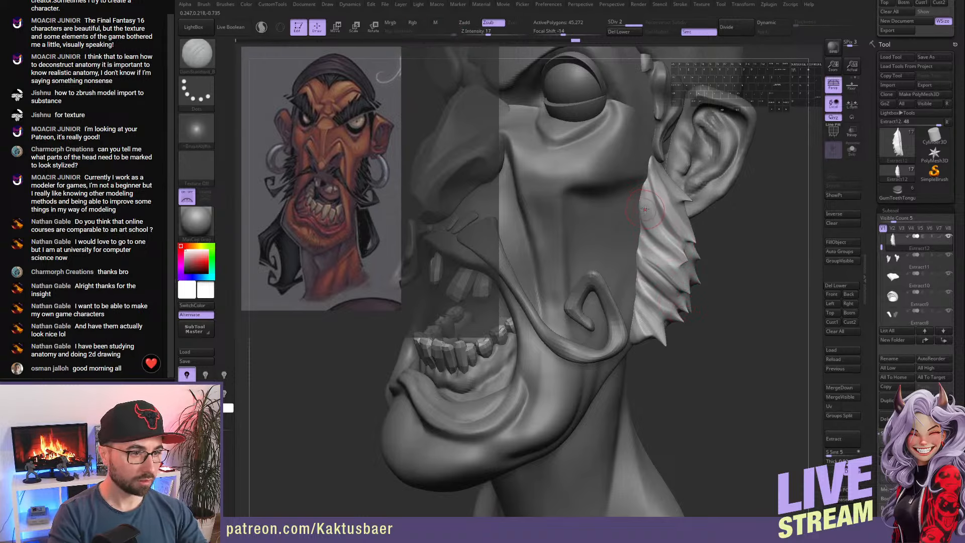
left_click_drag(641, 198, 658, 243, "alt")
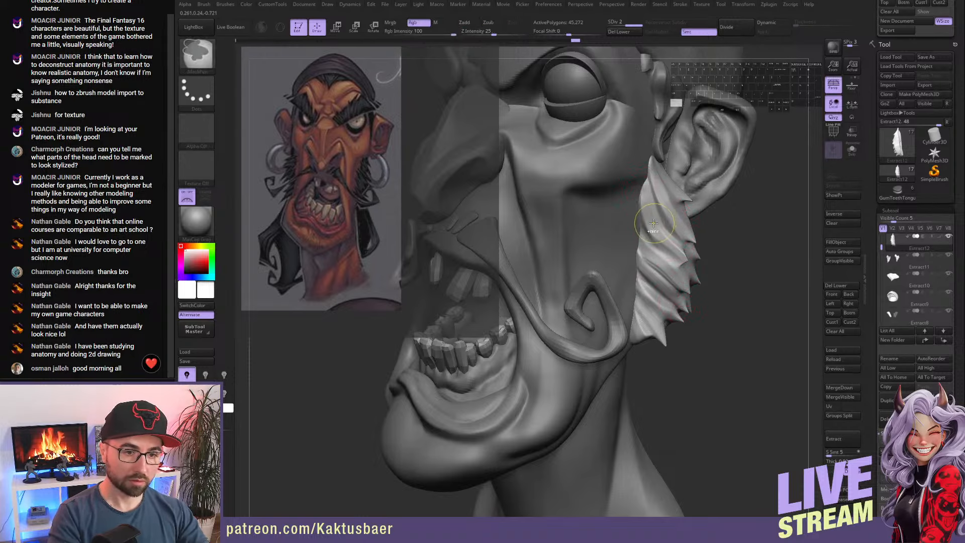
key("ctrl+z")
right_click_drag(645, 214, 648, 212)
left_click_drag(644, 198, 654, 229)
key("ctrl+z")
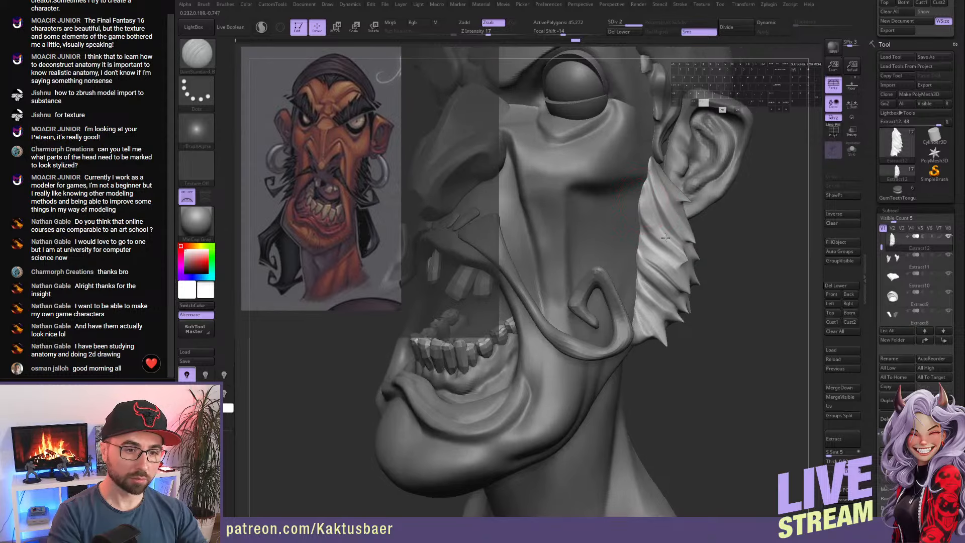
- Pull pointed hair tips out of the sideburn's front edge and lower end with the Move brush
key("b")
key("m")
key("v")
right_click_drag(654, 225, 634, 199)
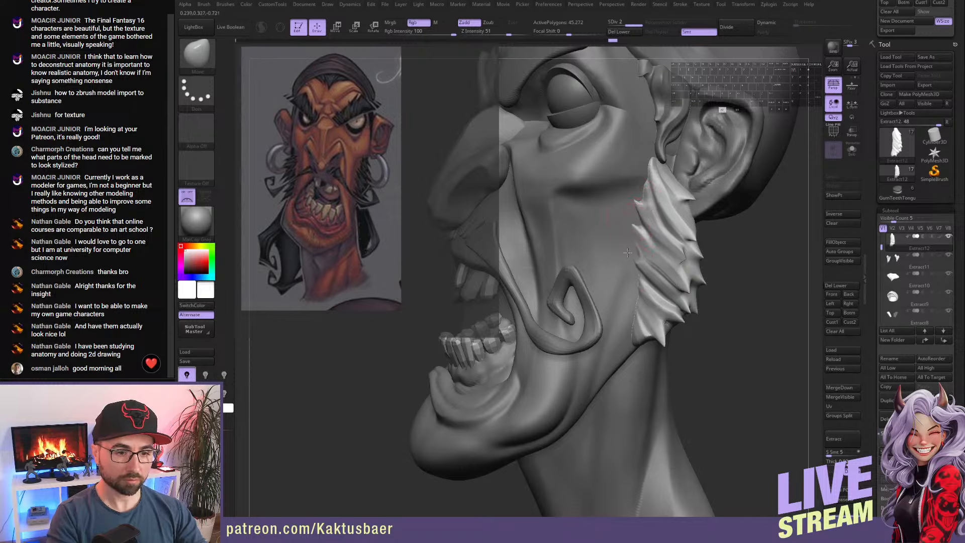
right_click_drag(621, 233, 607, 227)
left_click_drag(641, 283, 633, 275)
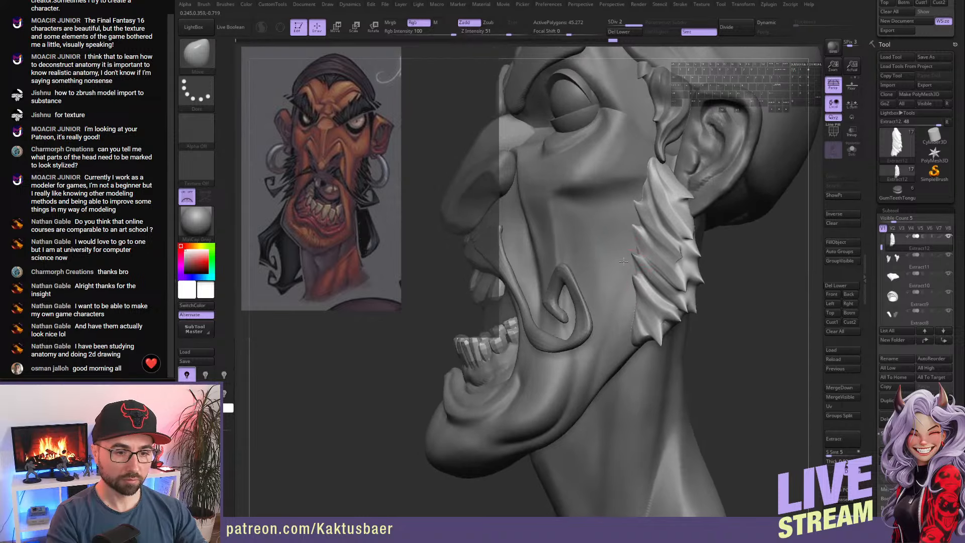
right_click_drag(643, 284, 637, 300)
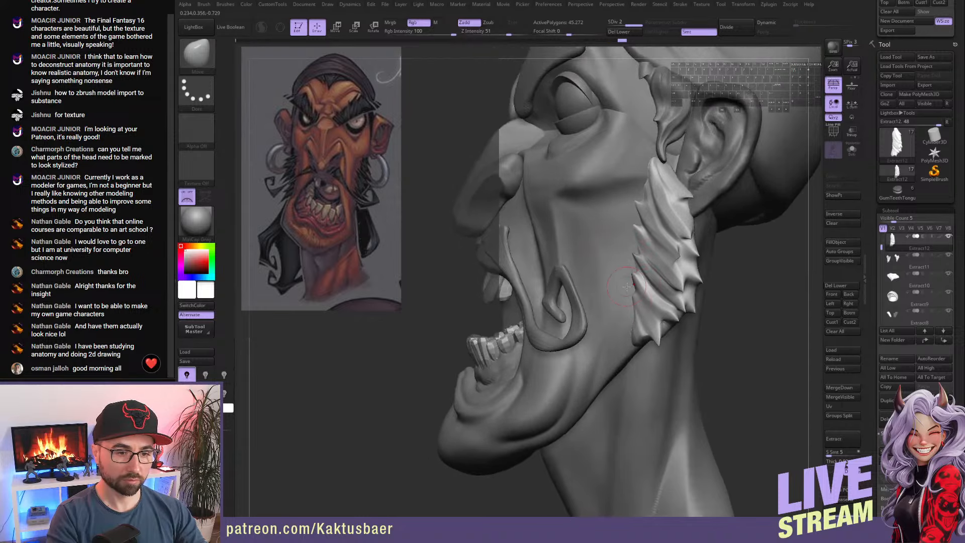
left_click_drag(627, 287, 628, 290)
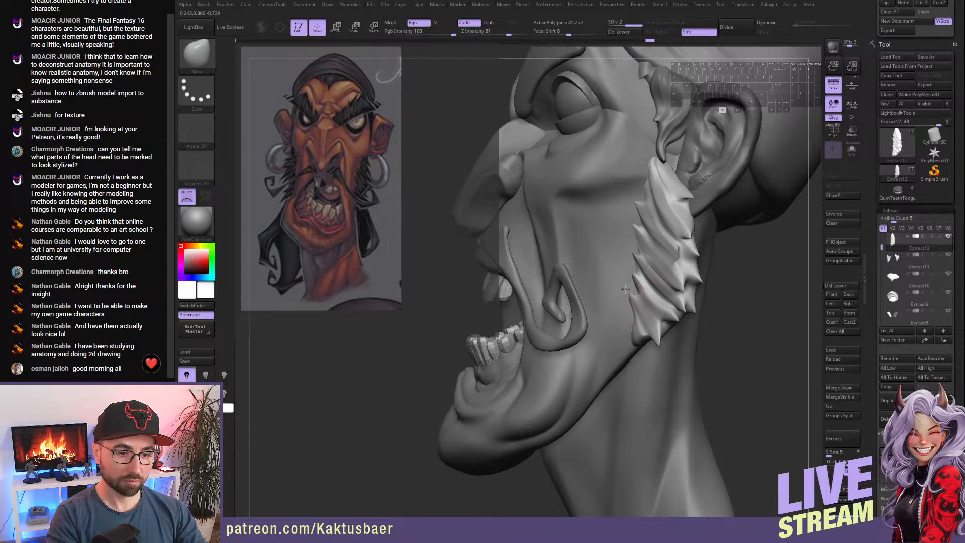
left_click_drag(638, 346, 643, 355)
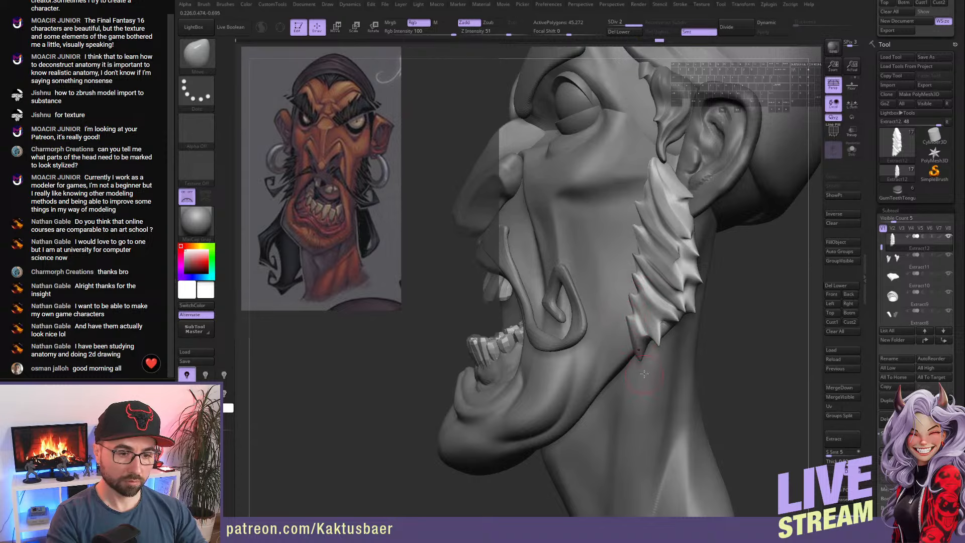
right_click_drag(649, 347, 699, 324)
right_click_drag(654, 196, 649, 245, "alt")
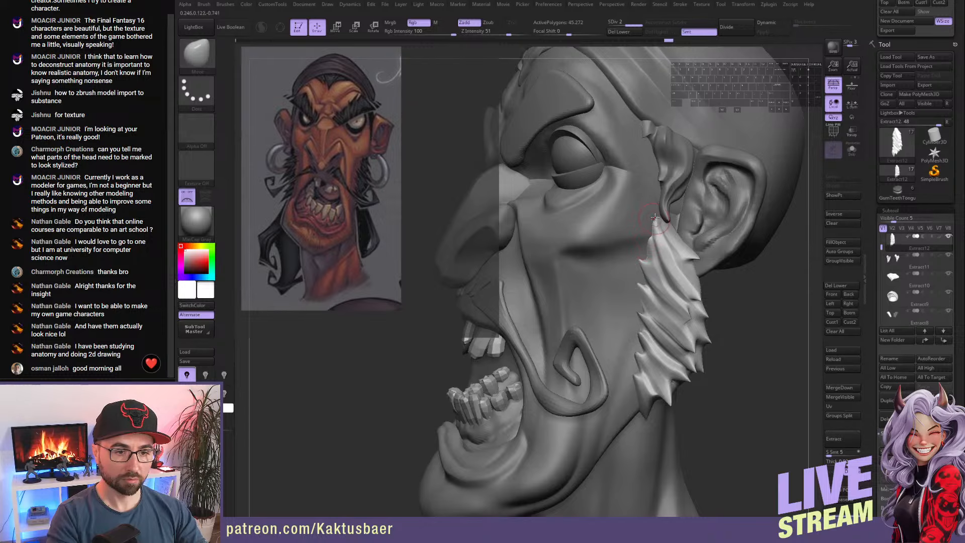
mouse_move(654, 217)
right_mouse_down()
mouse_move(643, 231)
mouse_move(674, 253)
mouse_move(652, 216)
right_mouse_up()
- Sculpt a diagonal strand ridge down from the upper end of the sideburn with DamStandard
key("b")
key("d")
key("s")
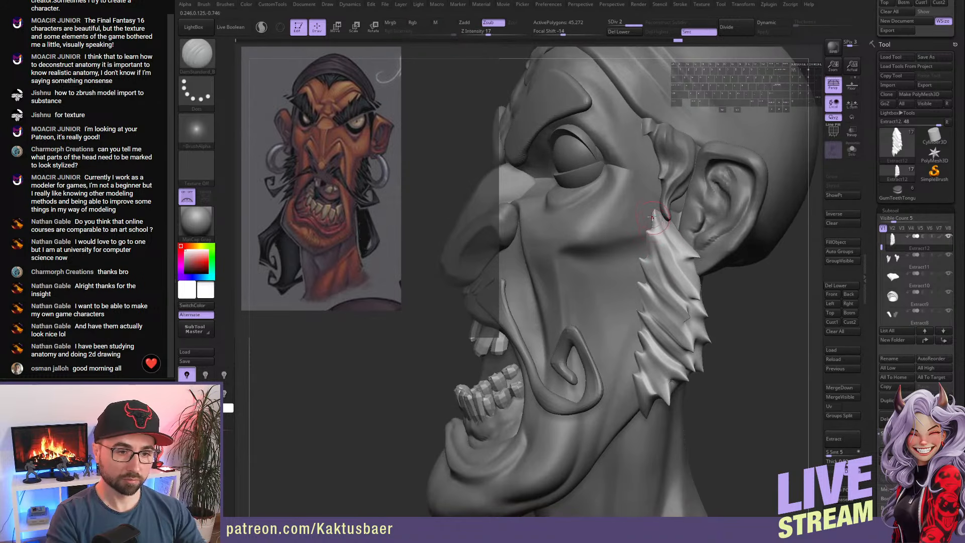
right_click_drag(678, 274, 650, 227)
left_click_drag(650, 229, 669, 269, "alt")
right_click_drag(677, 274, 658, 282)
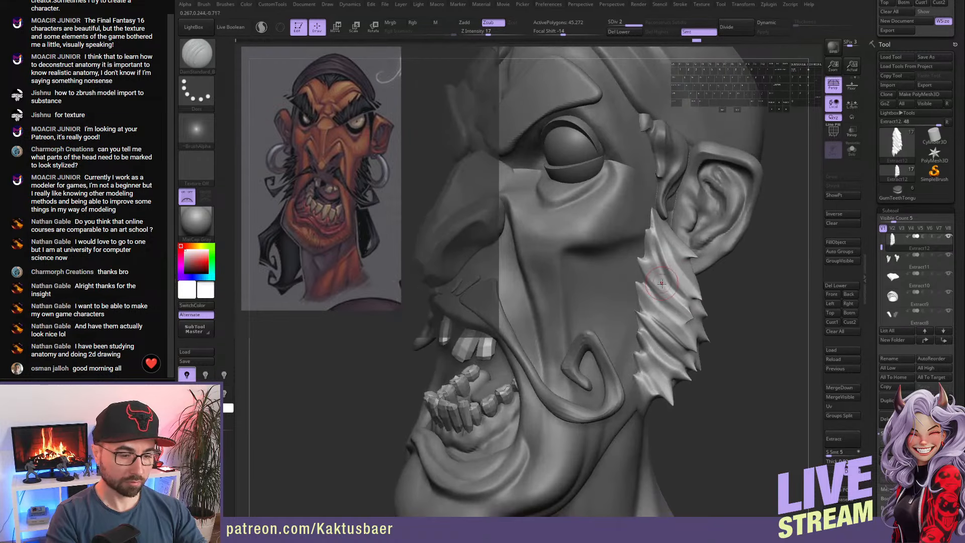
- Try shifting a strand in the middle of the sideburn with the Move brush
key("b")
key("m")
key("v")
mouse_move(668, 282)
left_mouse_down()
mouse_move(699, 297)
mouse_move(678, 295)
left_mouse_up()
key("ctrl+z")
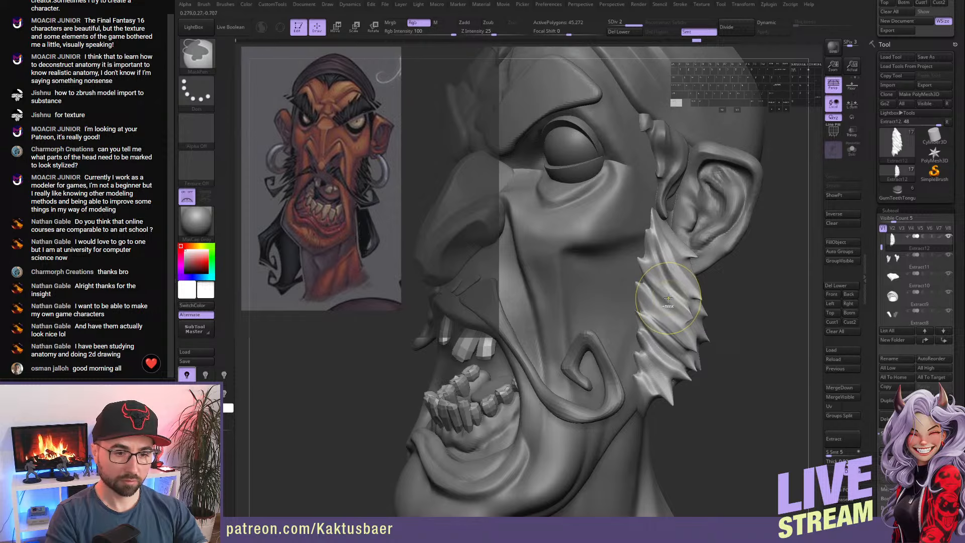
right_click_drag(678, 322, 647, 329)
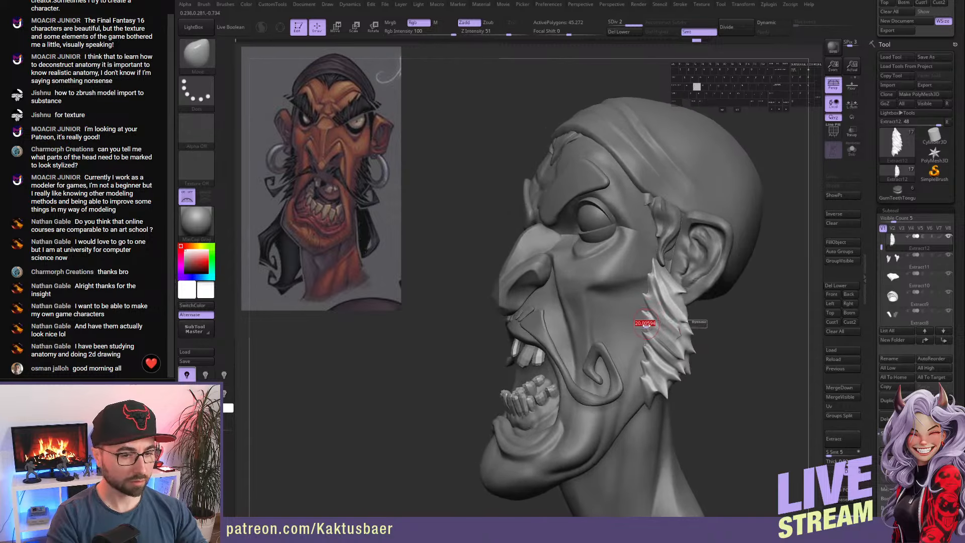
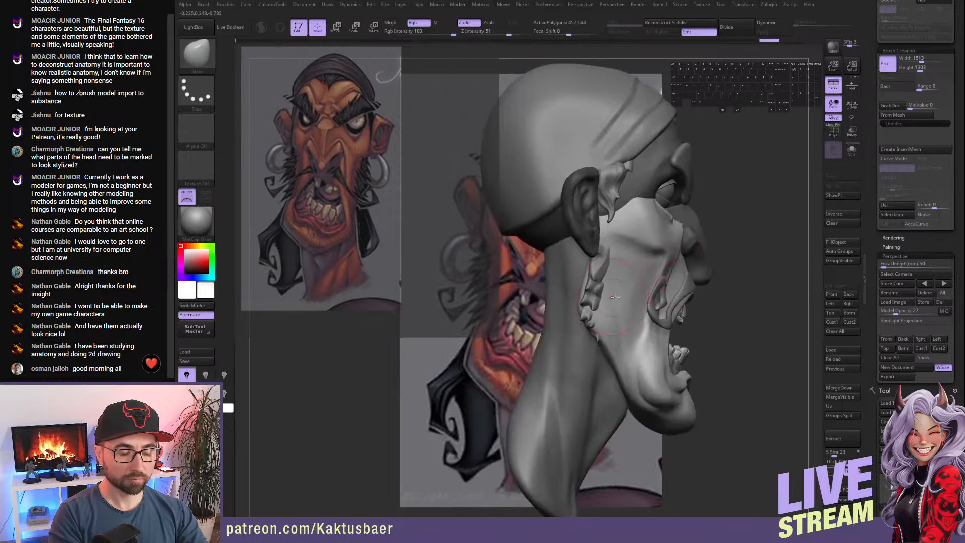
- Adjust the head's cheek surface around the sideburn with a resized Move brush, checking it from several angles
key("s")
right_click_drag(595, 284, 632, 271)
left_click(612, 262, "alt")
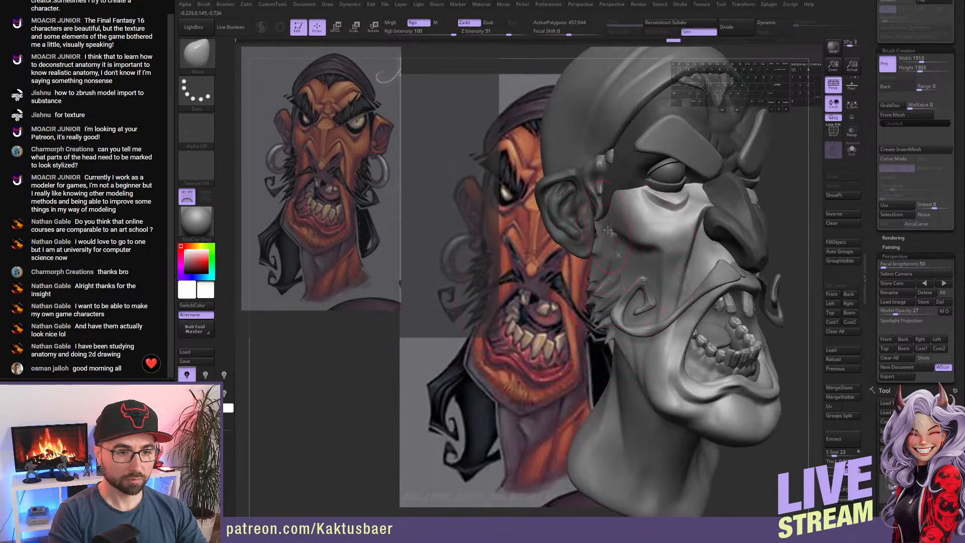
mouse_move(603, 235)
right_mouse_down()
mouse_move(634, 301)
mouse_move(638, 265)
right_mouse_up()
right_click_drag(651, 314, 638, 316)
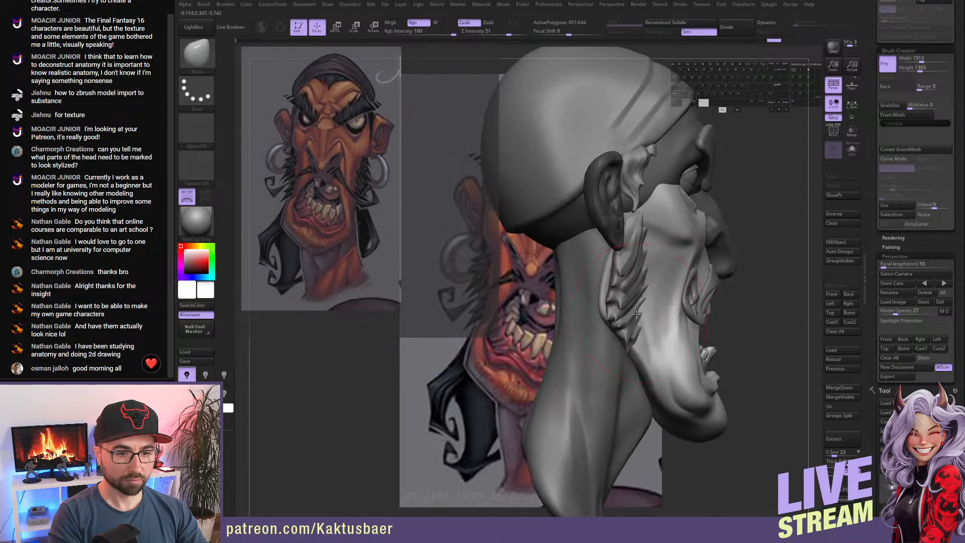
right_click_drag(604, 288, 622, 231)
- Return to the stored reference view and move the far ear's shape toward the concept art with the Move brush
left_click_drag(622, 231, 623, 236, "alt")
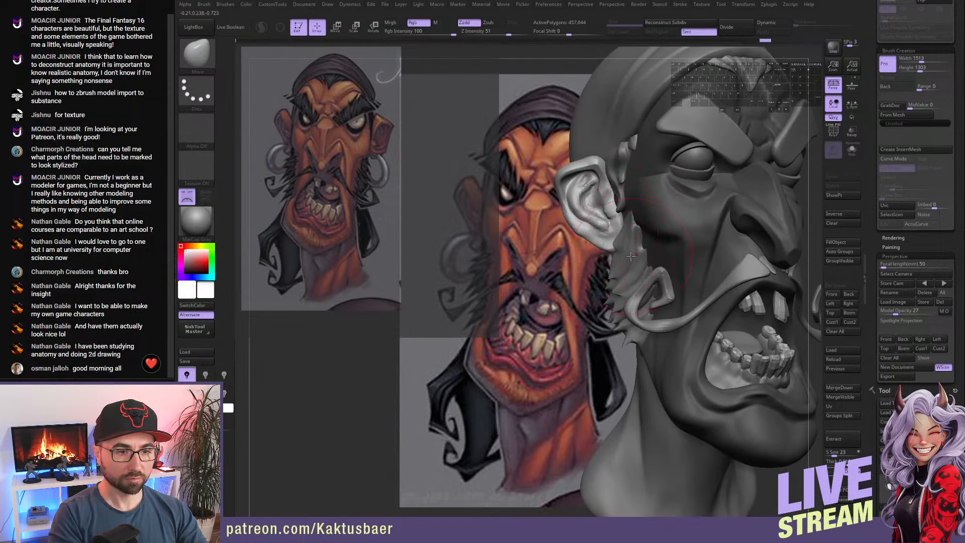
left_click(832, 294)
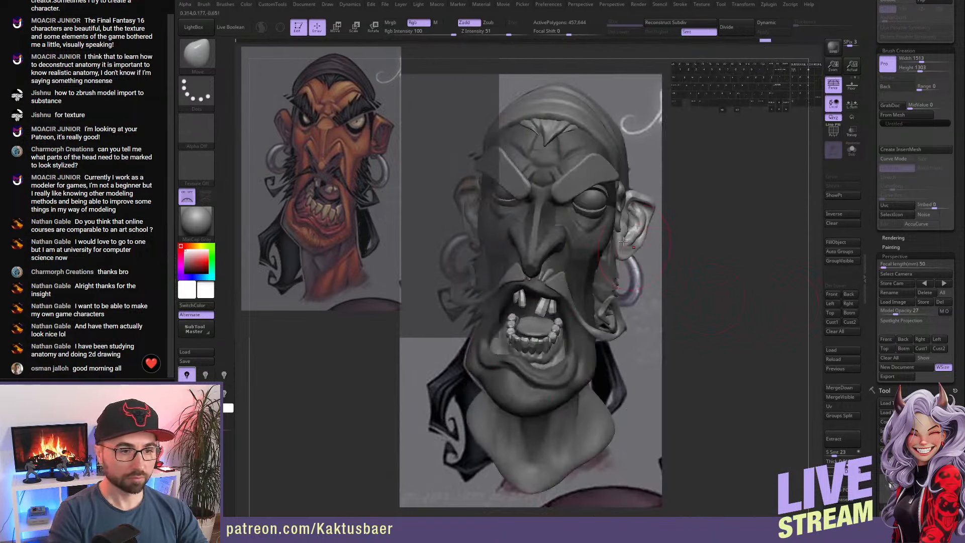
key("s")
left_click(472, 196)
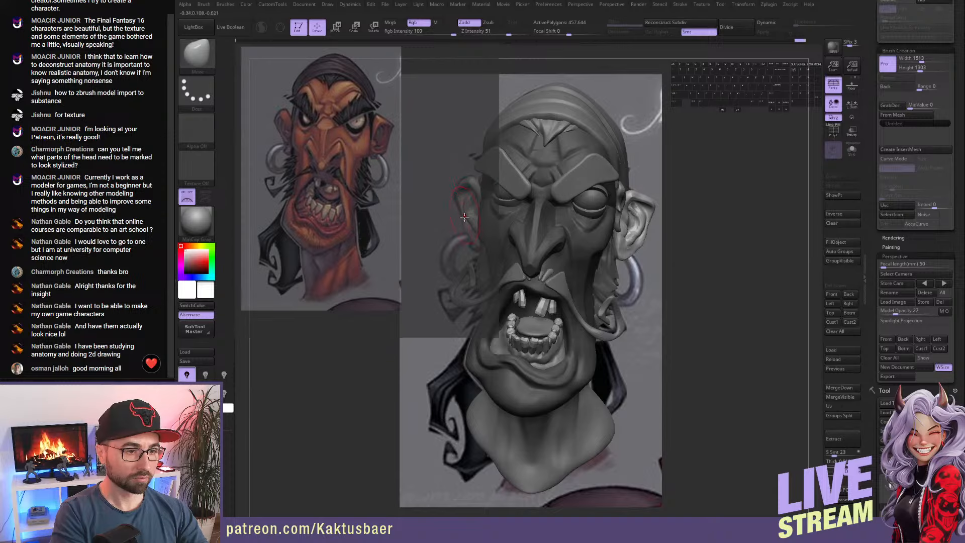
left_click_drag(472, 230, 471, 216)
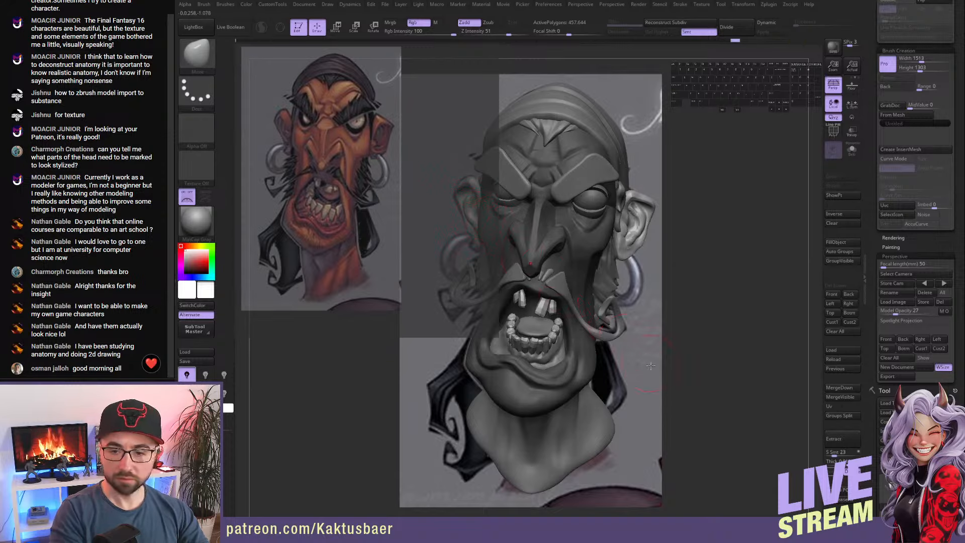
- Select the sideburns, restore the stored reference view, toggle symmetry and adjust the far sideburn against the concept art
left_click(609, 273, "alt")
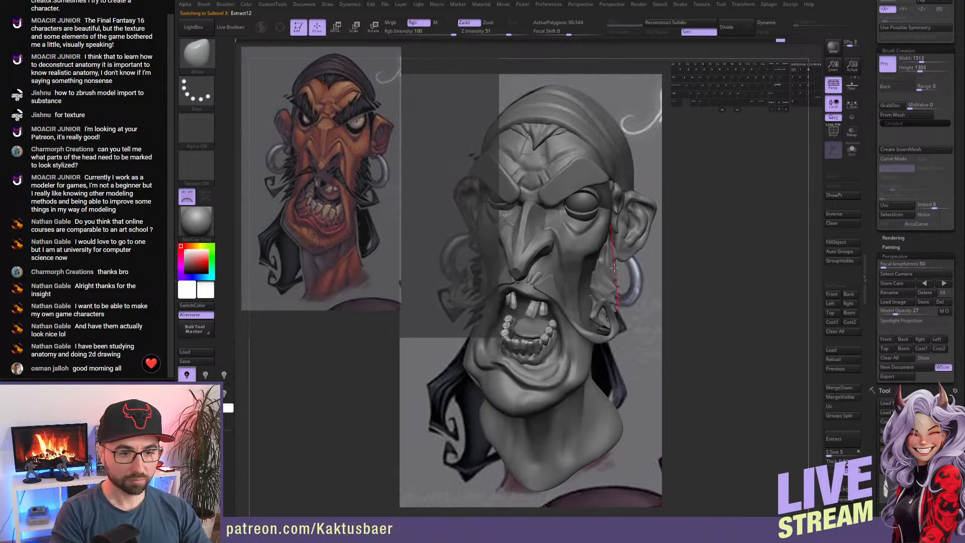
right_click_drag(606, 278, 626, 279)
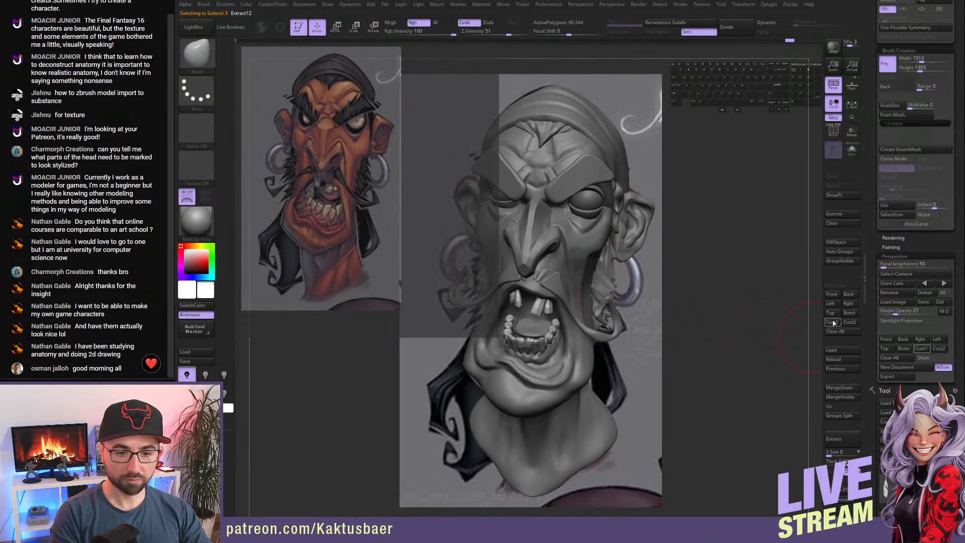
left_click(832, 297)
key("x")
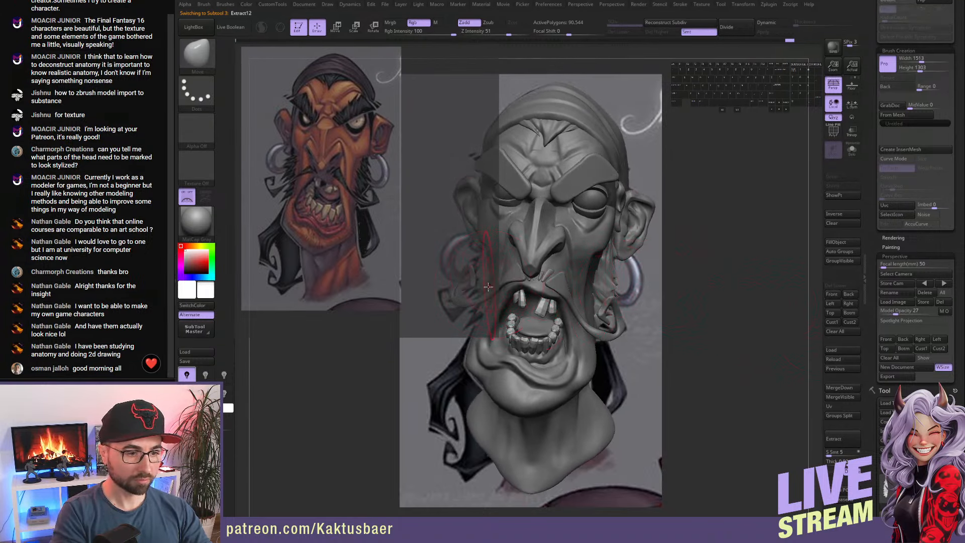
key("s")
left_click(474, 317)
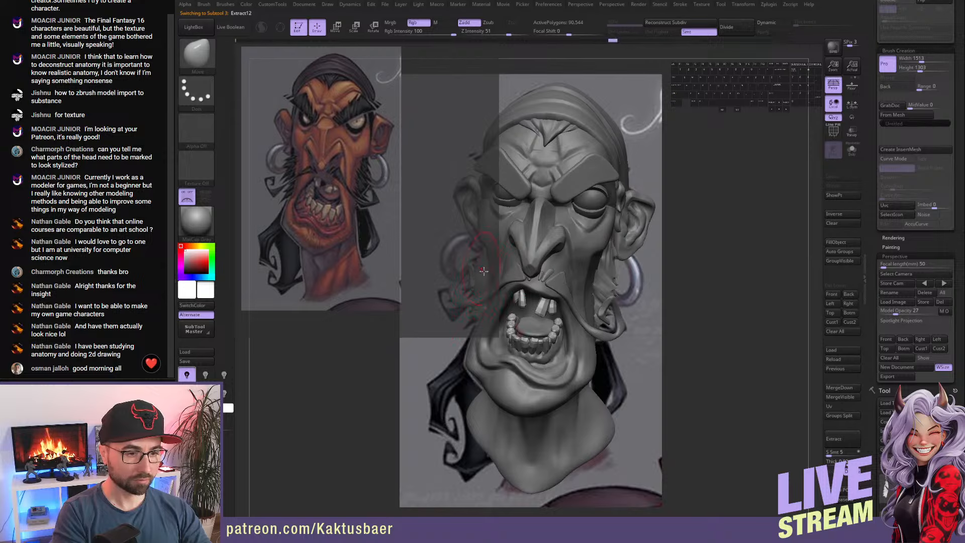
- Show the hidden ring earrings' subtool again
left_click_drag(873, 253, 871, 191)
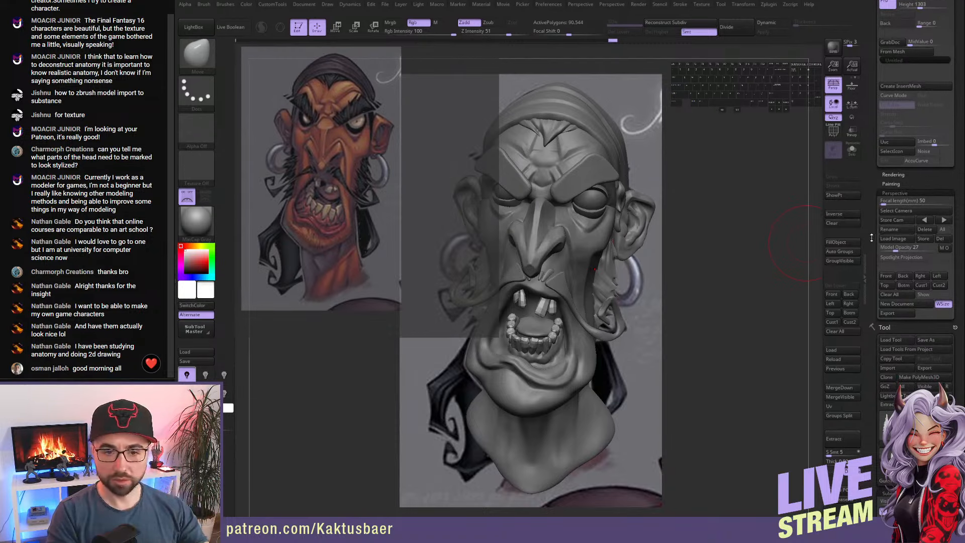
left_click_drag(871, 250, 881, 207)
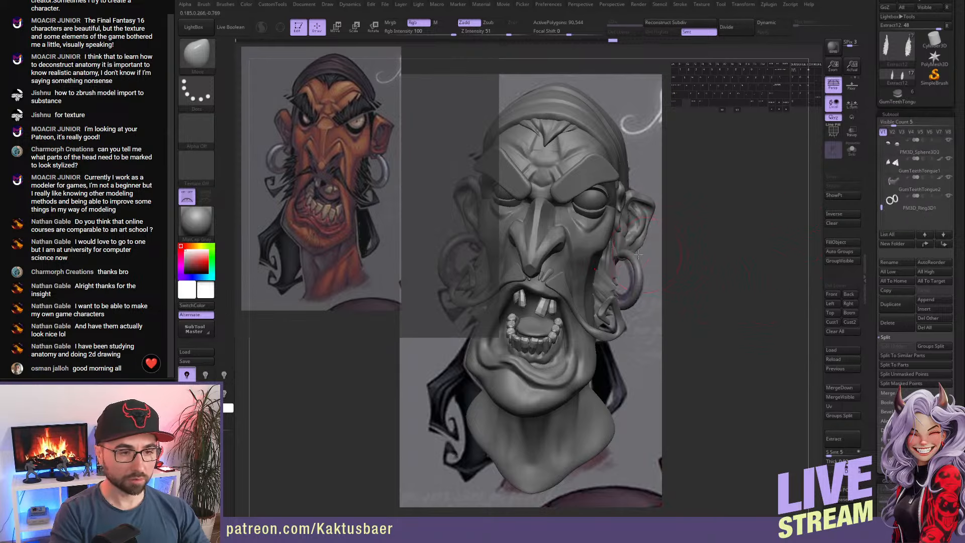
right_click_drag(625, 252, 676, 258, "alt")
- Select the eyebrows, switch to the Dam Standard brush and subdivide the mesh twice for finer hair detail
left_click(645, 198, "alt")
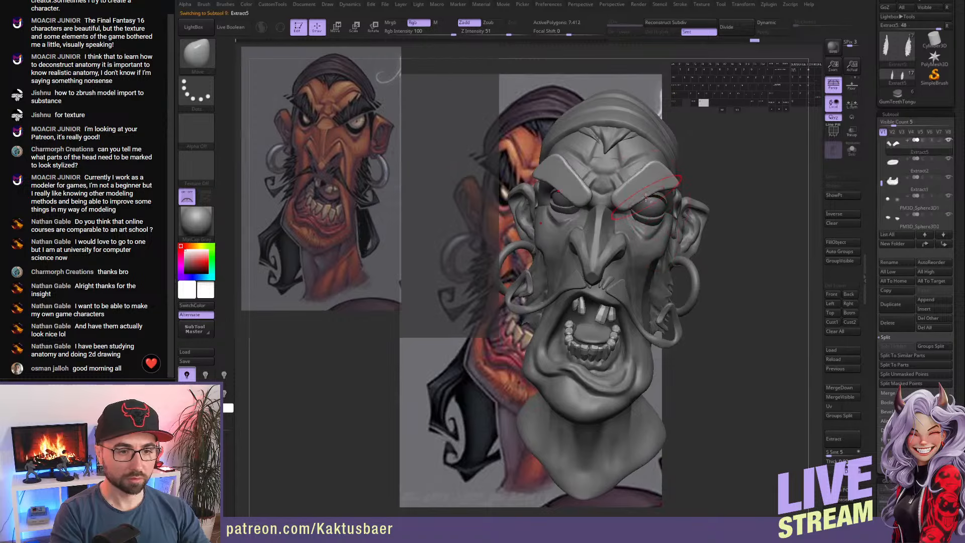
right_click_drag(649, 199, 640, 203)
mouse_move(688, 298)
right_mouse_down()
mouse_move(675, 296)
mouse_move(709, 302)
right_mouse_up()
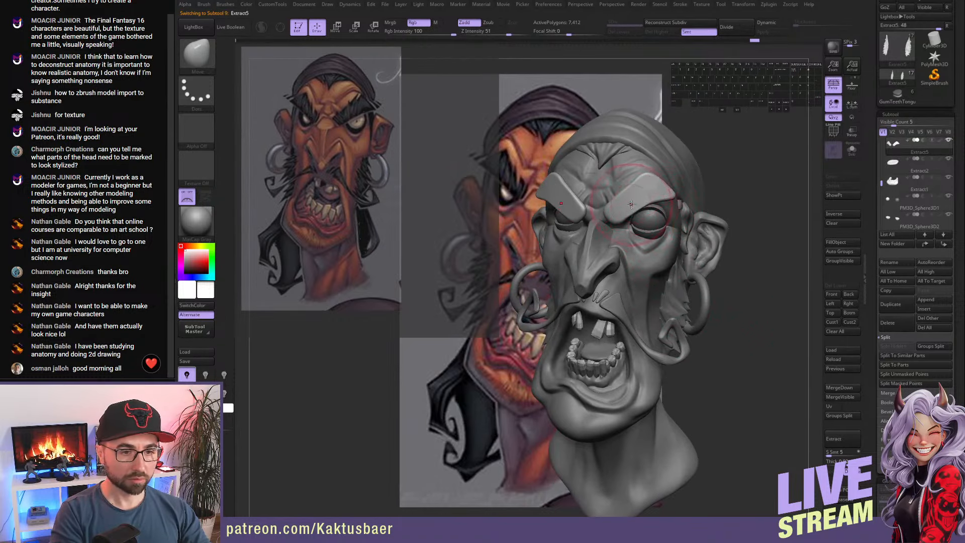
right_click_drag(632, 204, 627, 215)
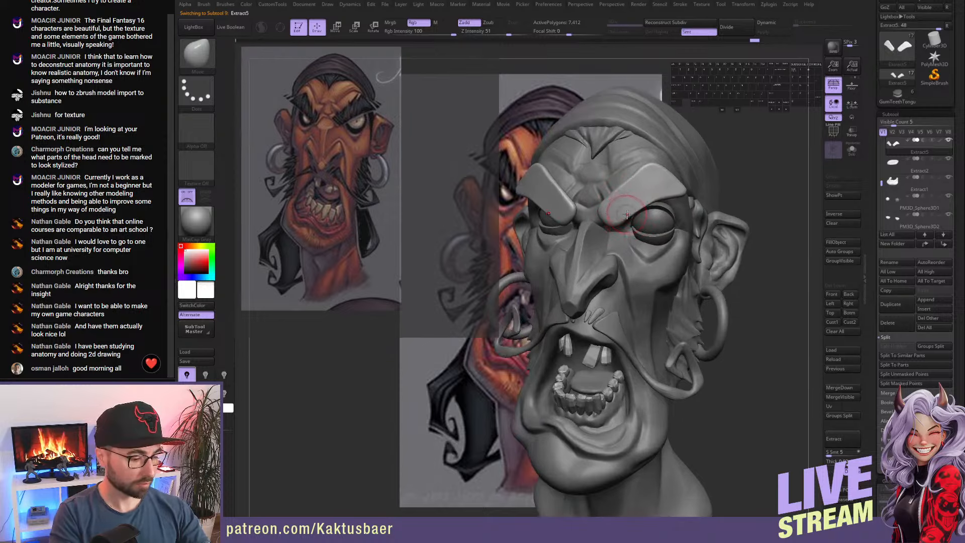
key("b")
key("d")
key("s")
key("ctrl+d")
key("ctrl+d")
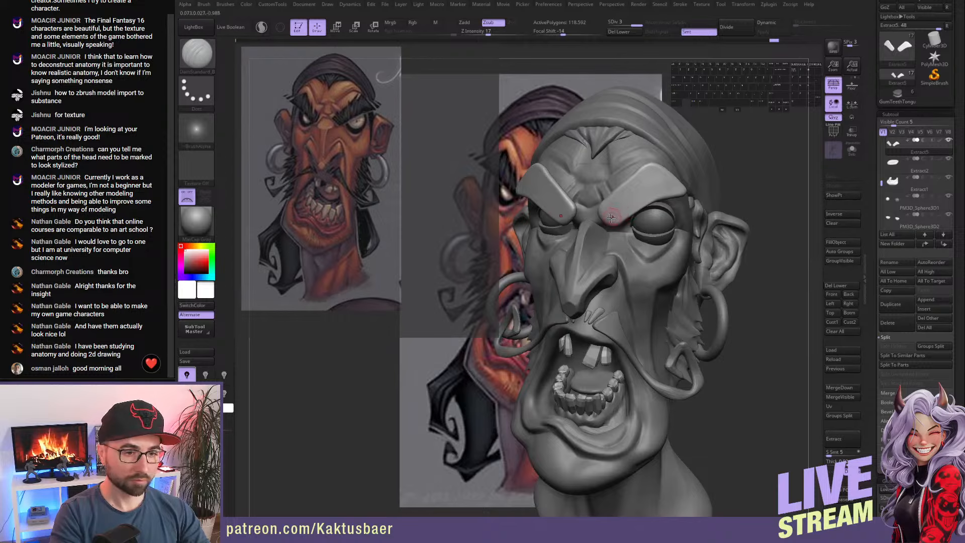
- Carve hair-strand grooves along both eyebrows from the peak toward the nose with the Dam Standard brush, resizing it as needed
left_click_drag(620, 220, 621, 222, "alt")
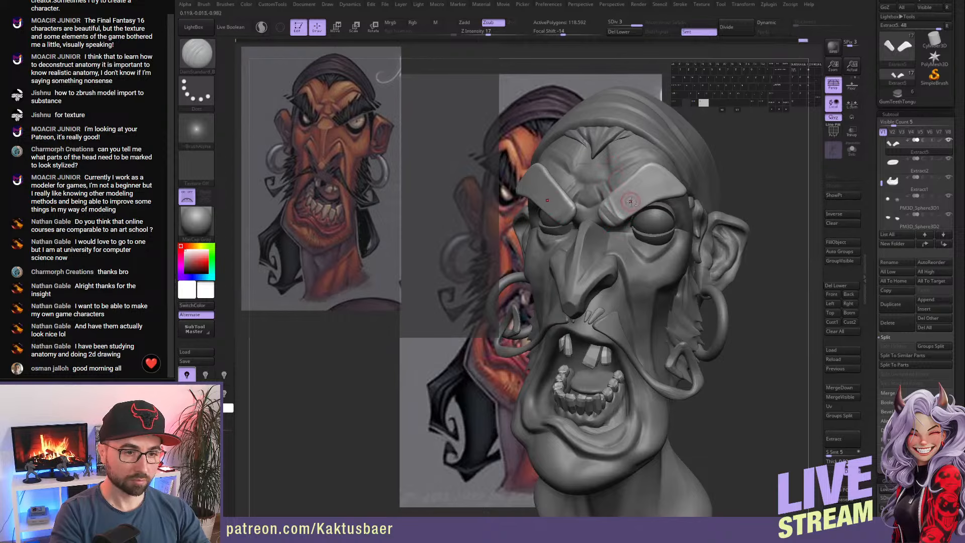
key("s")
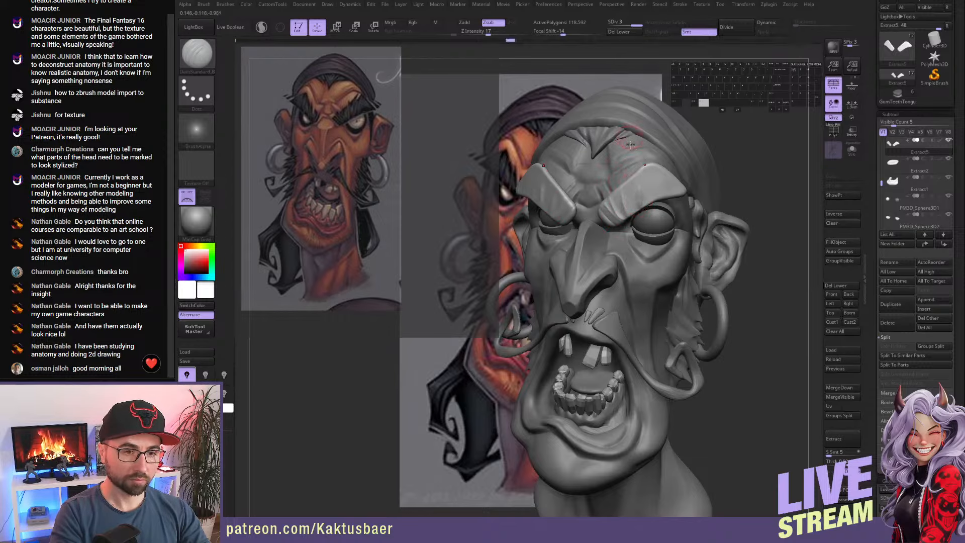
right_click_drag(645, 192, 659, 186, "alt")
mouse_move(657, 204)
left_mouse_down("alt")
mouse_move(650, 152)
mouse_move(656, 181)
mouse_move(660, 160)
mouse_move(662, 173)
left_mouse_up("alt")
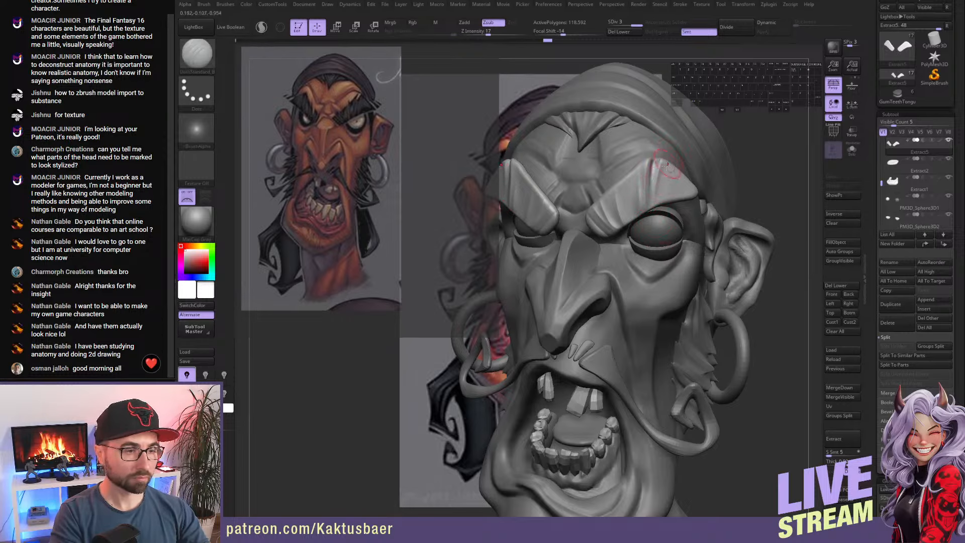
left_click_drag(655, 213, 659, 192)
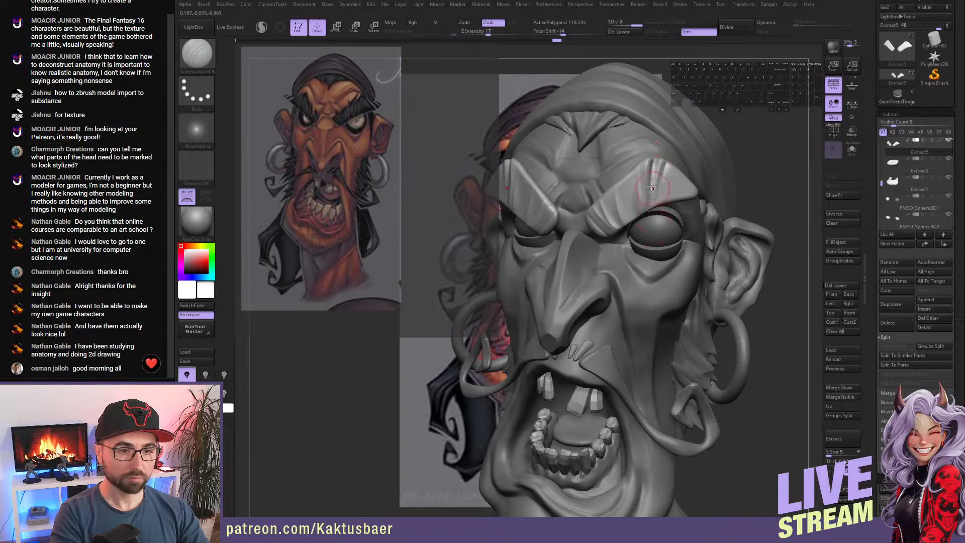
right_click_drag(633, 184, 640, 183)
mouse_move(636, 178)
left_mouse_down()
mouse_move(639, 198)
mouse_move(636, 176)
mouse_move(624, 195)
mouse_move(619, 186)
mouse_move(617, 205)
mouse_move(607, 182)
mouse_move(610, 202)
mouse_move(602, 214)
mouse_move(596, 207)
mouse_move(599, 216)
left_mouse_up()
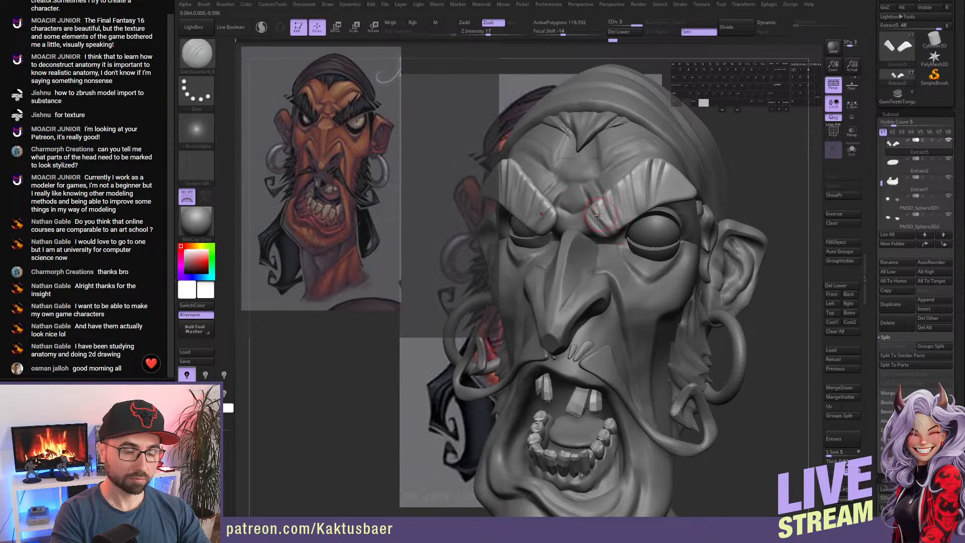
mouse_move(598, 216)
right_mouse_down("alt")
mouse_move(611, 199)
mouse_move(616, 227)
mouse_move(597, 202)
right_mouse_up("alt")
left_click_drag(596, 202, 632, 237, "alt")
- Pull the strand tips along the eyebrows' upper edge into uneven points with the Move brush, working from several angles
key("b")
key("m")
key("v")
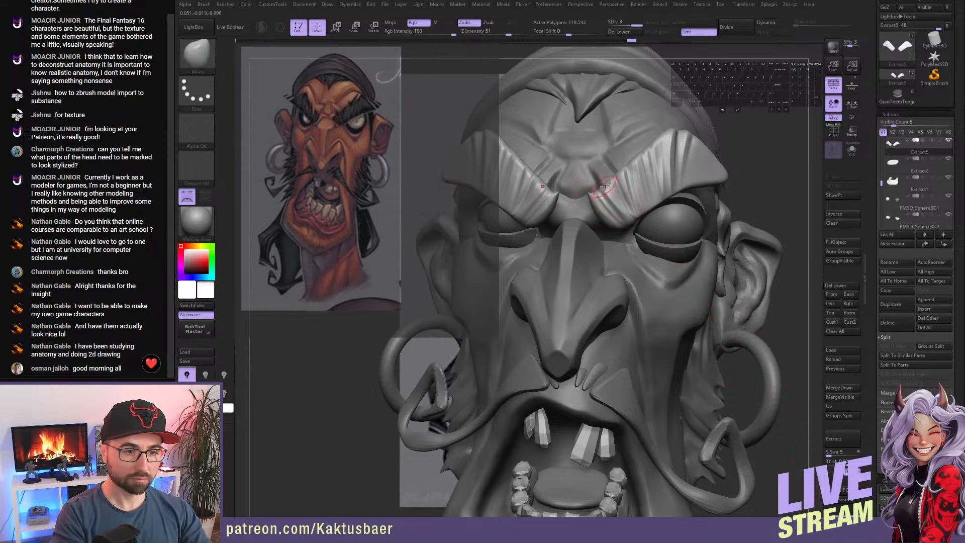
left_click_drag(656, 152, 650, 144)
mouse_move(666, 141)
right_mouse_down()
mouse_move(654, 139)
mouse_move(712, 119)
right_mouse_up()
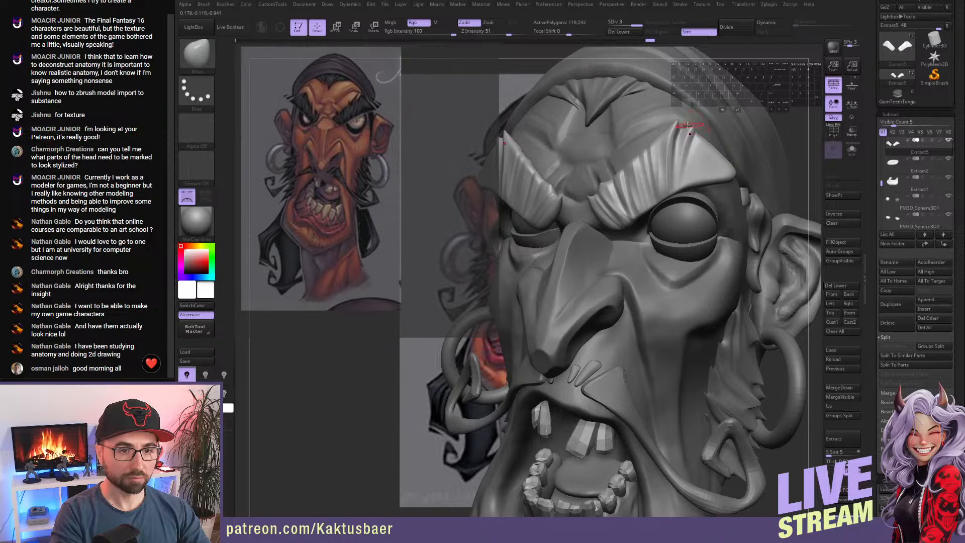
right_click_drag(659, 140, 646, 134)
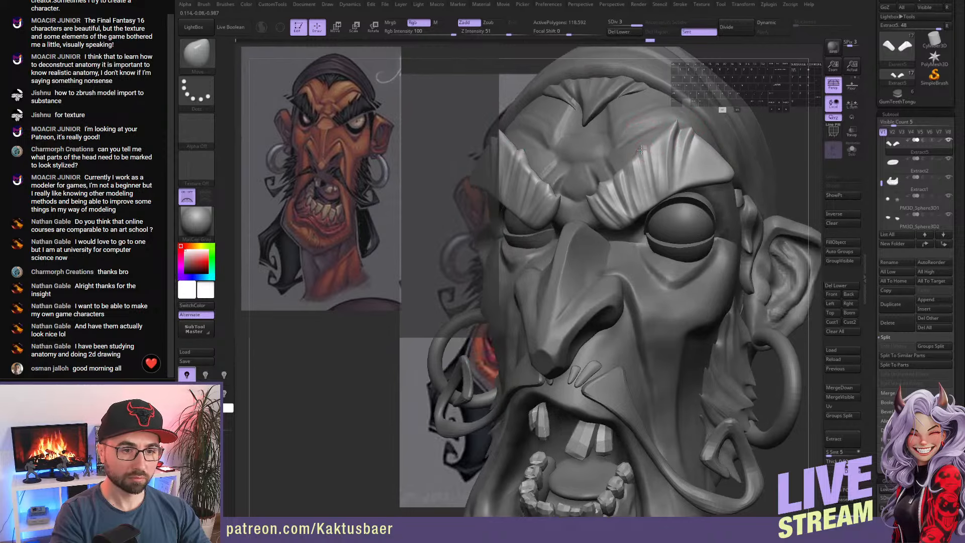
left_click_drag(642, 149, 646, 147)
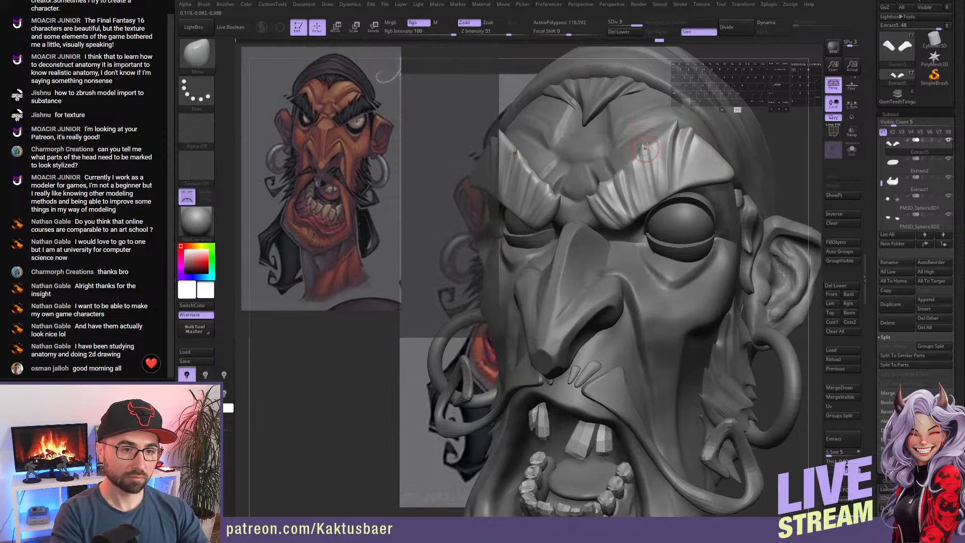
right_click_drag(645, 147, 625, 166)
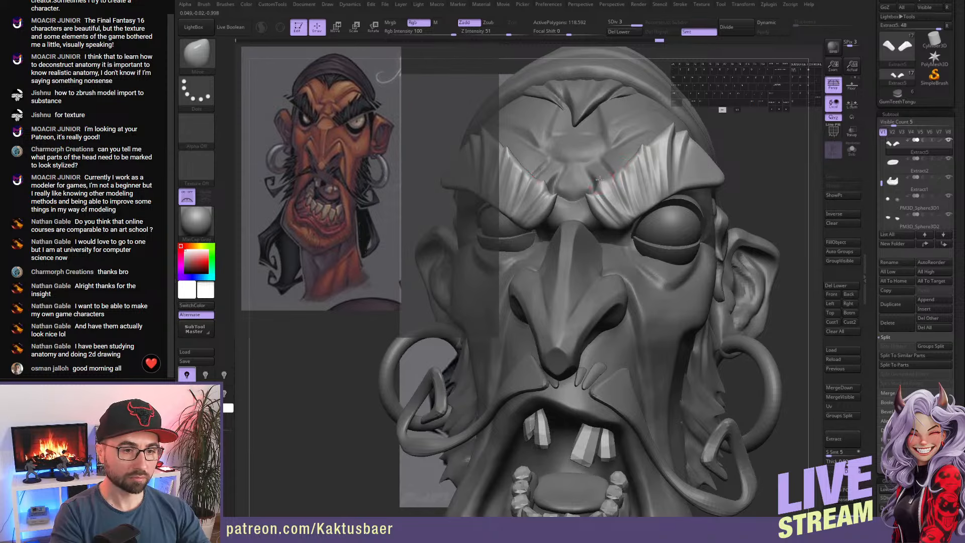
mouse_move(611, 186)
right_mouse_down()
mouse_move(688, 149)
mouse_move(693, 187)
right_mouse_up()
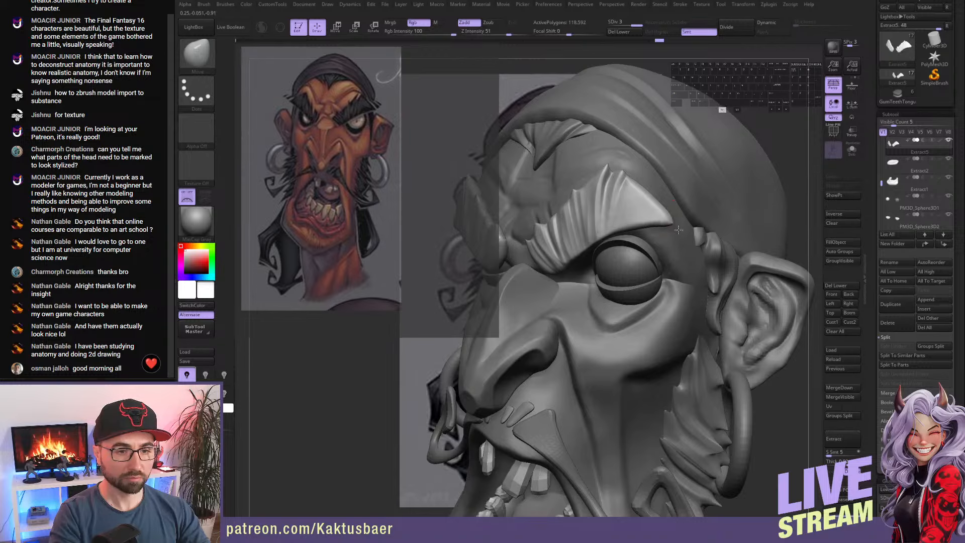
- Carve additional hair strands into the eyebrows' outer ends with the Dam Standard brush
mouse_move(674, 218)
right_mouse_down()
mouse_move(637, 231)
mouse_move(637, 212)
mouse_move(653, 210)
right_mouse_up()
right_click_drag(654, 210, 656, 224, "ctrl")
key("2")
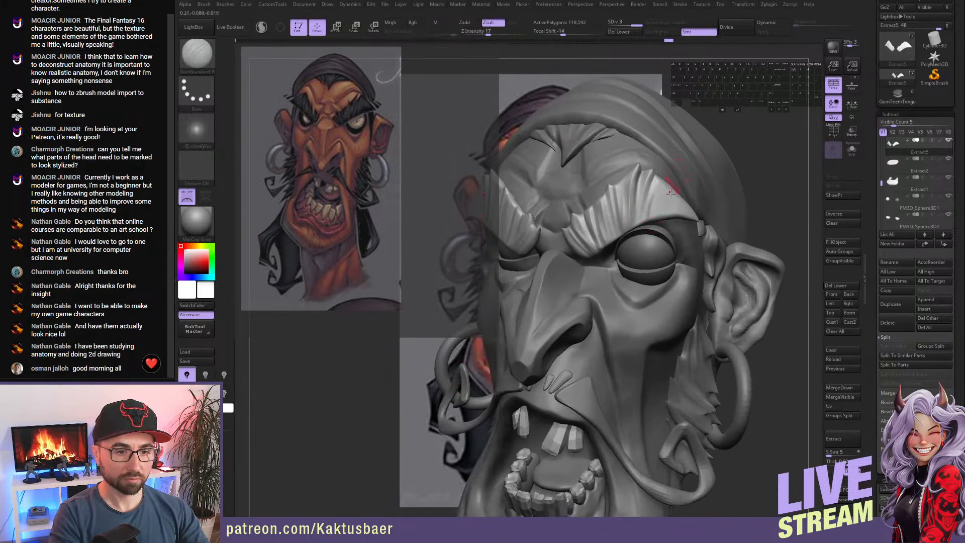
right_click_drag(669, 217, 685, 203)
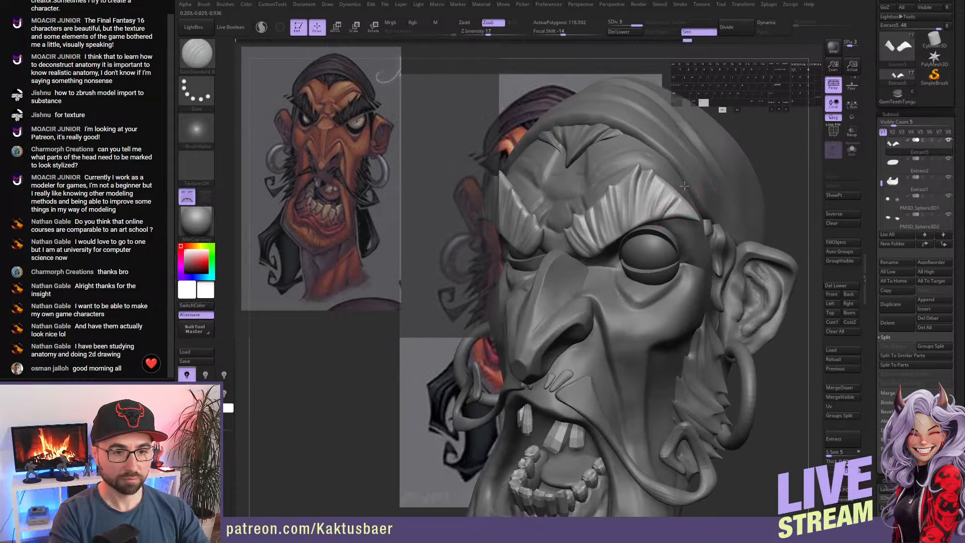
mouse_move(684, 201)
right_mouse_down()
mouse_move(670, 187)
mouse_move(683, 213)
mouse_move(696, 199)
mouse_move(657, 192)
mouse_move(678, 245)
mouse_move(657, 245)
mouse_move(651, 204)
mouse_move(666, 200)
mouse_move(657, 209)
right_mouse_up()
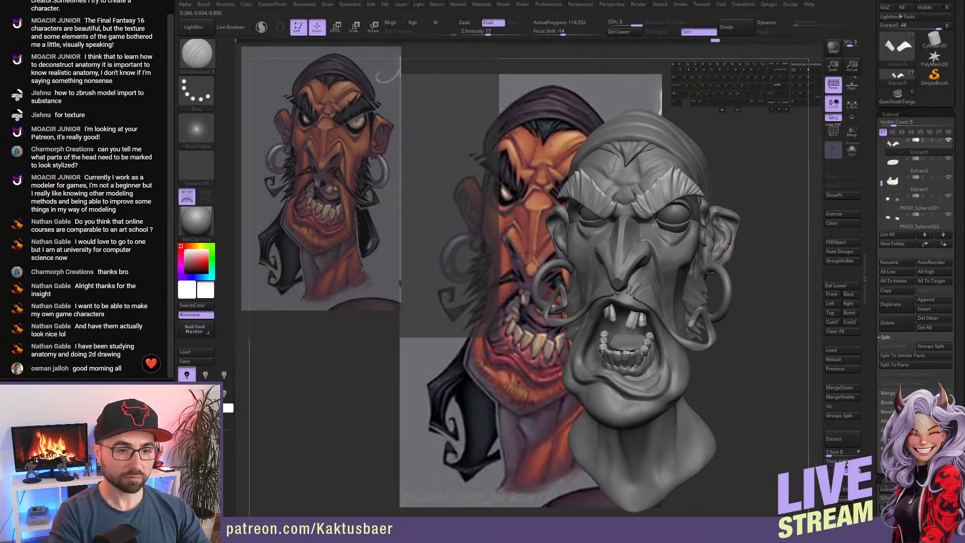
- Return to the stored reference view and adjust the eyebrows against the overlaid concept art with the Move brush
left_click(832, 294)
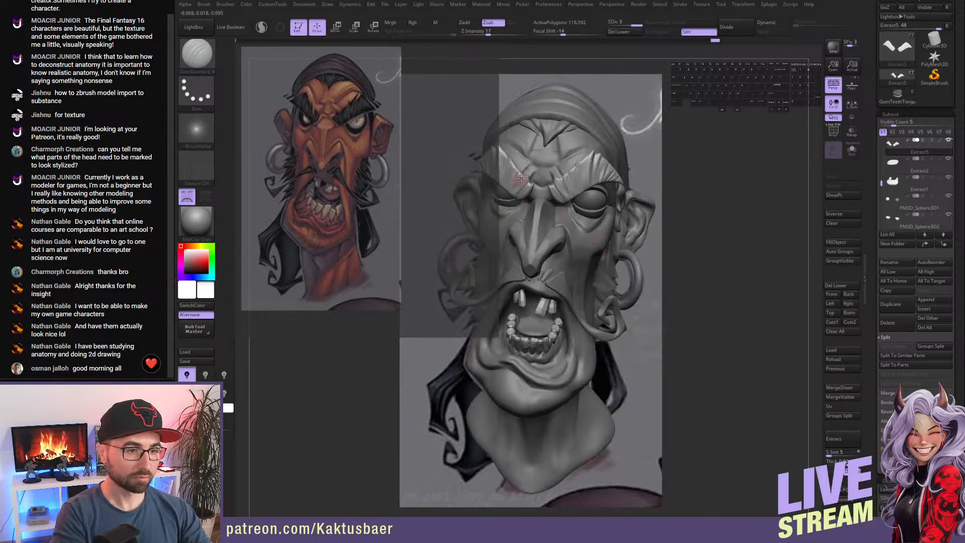
key("shift+q")
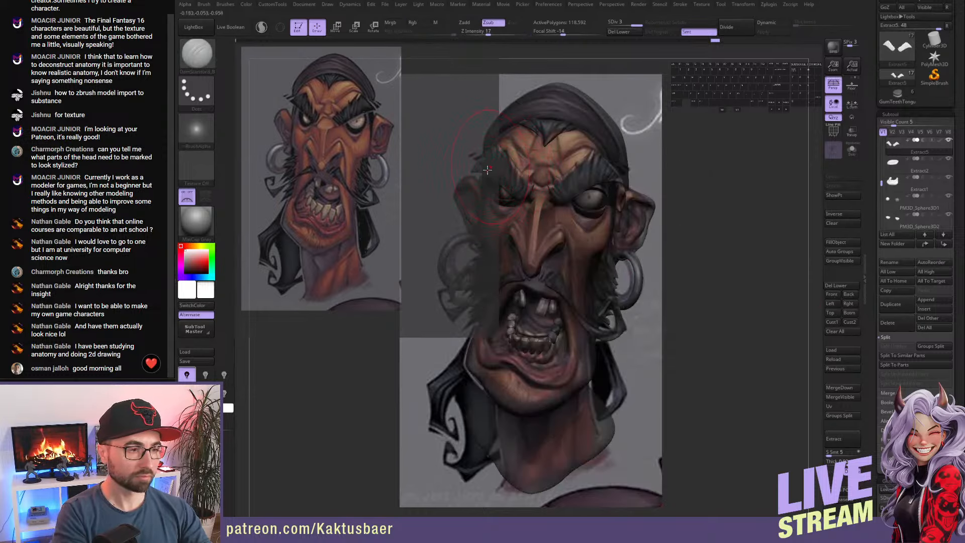
key("b")
key("m")
key("v")
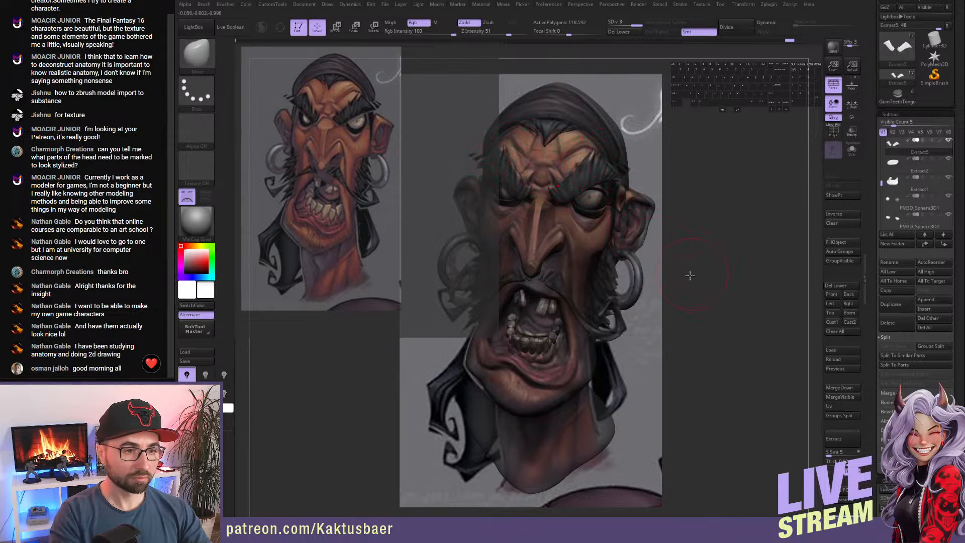
key("shift+z")
right_click_drag(520, 167, 558, 195)
left_click_drag(558, 195, 556, 187, "alt")
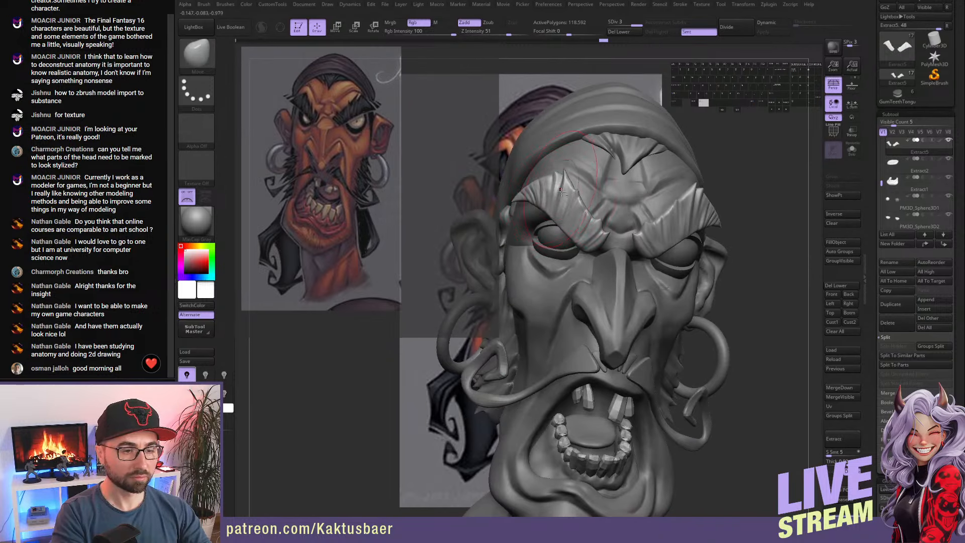
right_click_drag(562, 191, 601, 176)
- Select the head mesh, mask everything except the forehead and restore the stored reference view
left_click(607, 198, "alt")
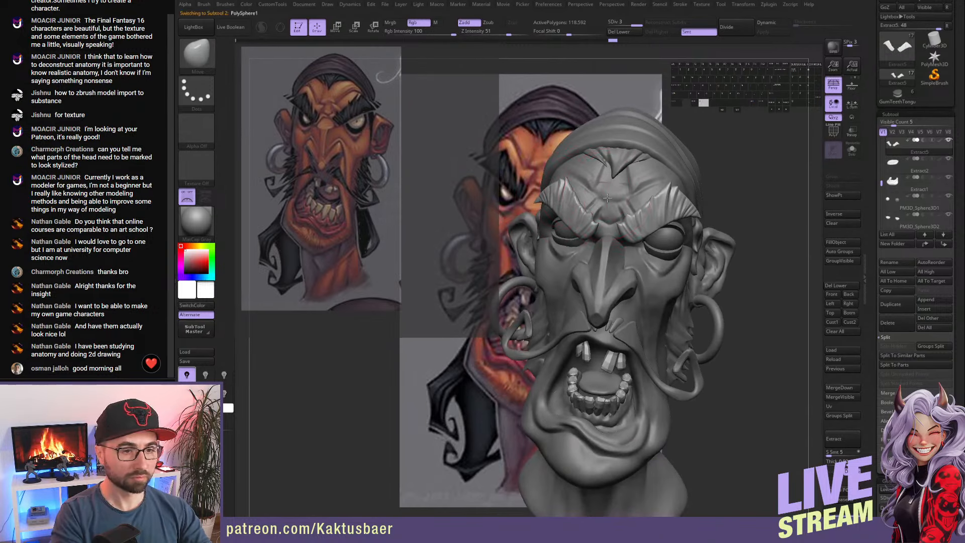
key("w")
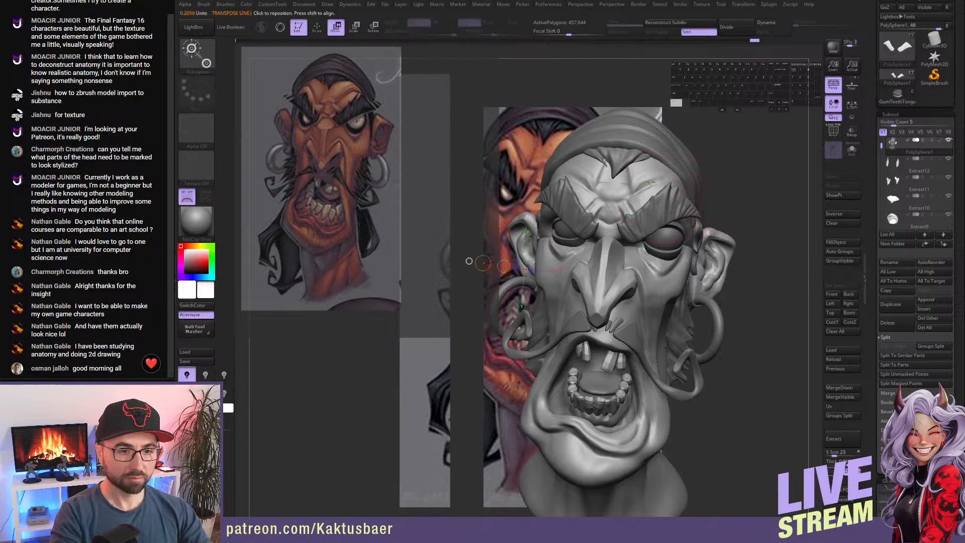
left_click(651, 182, "ctrl")
key("q")
left_click(850, 323)
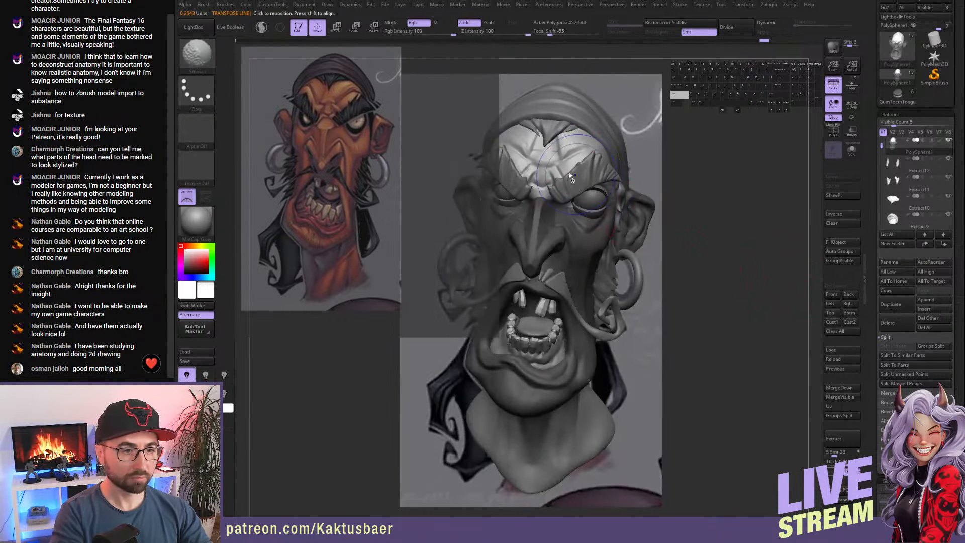
- Move the unmasked forehead surface toward the concept art overlay with a resized Move brush
key("shift+z")
mouse_move(511, 145)
left_mouse_down()
mouse_move(505, 141)
mouse_move(532, 163)
left_mouse_up()
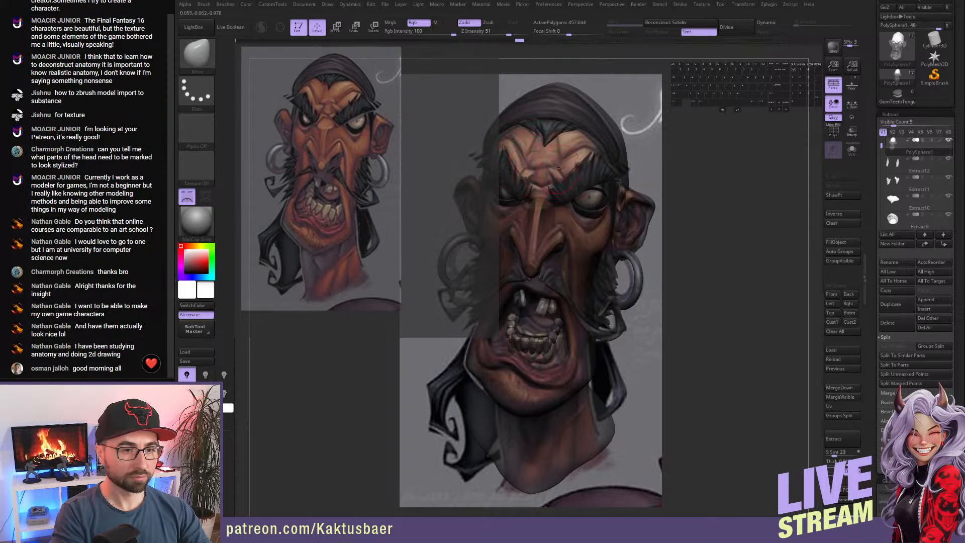
key("shift+z")
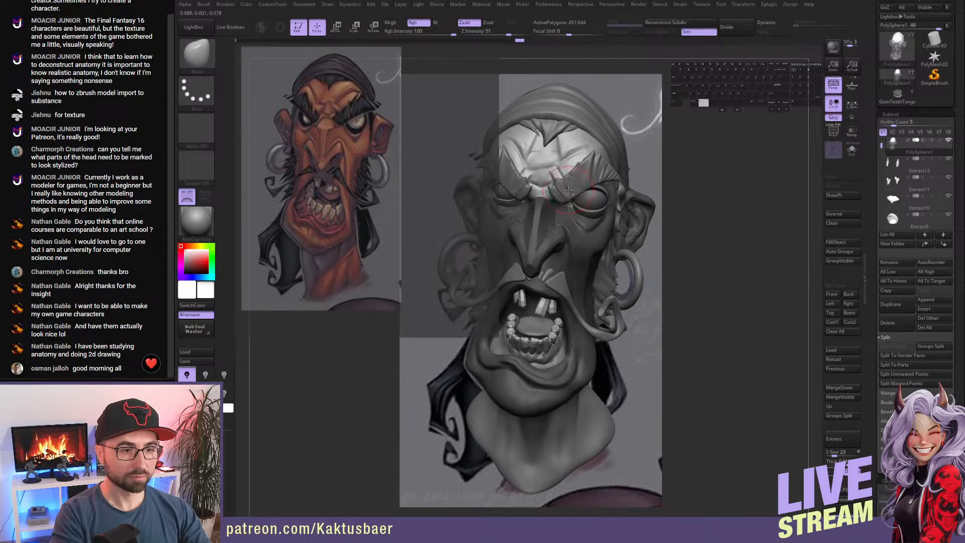
right_click_drag(568, 190, 667, 211, "alt")
key("s")
left_click_drag(560, 158, 559, 158)
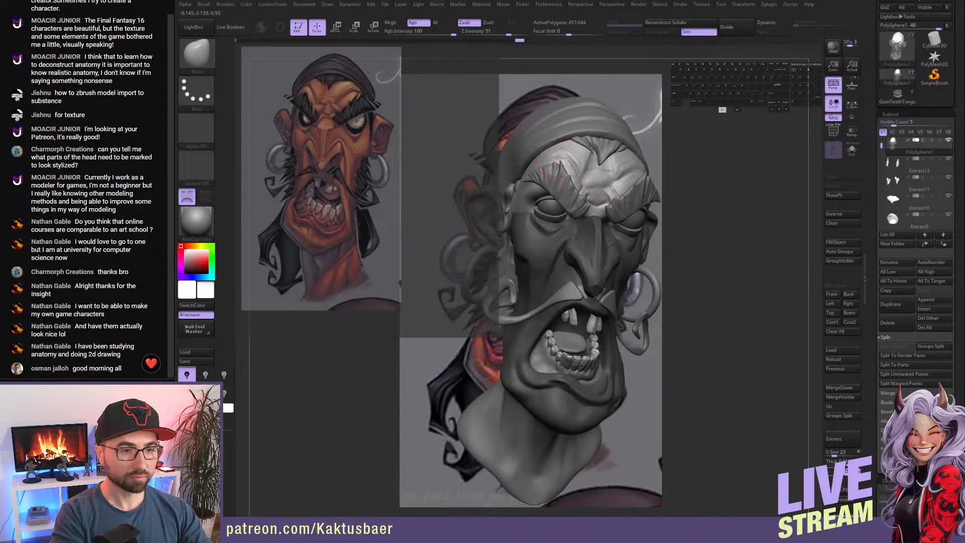
- Clear the head's mask and adjust the surface between the nose and the lower eyelid with the Move brush
right_click_drag(552, 150, 523, 156)
left_click_drag(706, 121, 709, 176, "ctrl")
right_click_drag(709, 179, 653, 194)
mouse_move(654, 194)
right_mouse_down()
mouse_move(609, 195)
mouse_move(660, 198)
mouse_move(652, 248)
mouse_move(615, 219)
right_mouse_up()
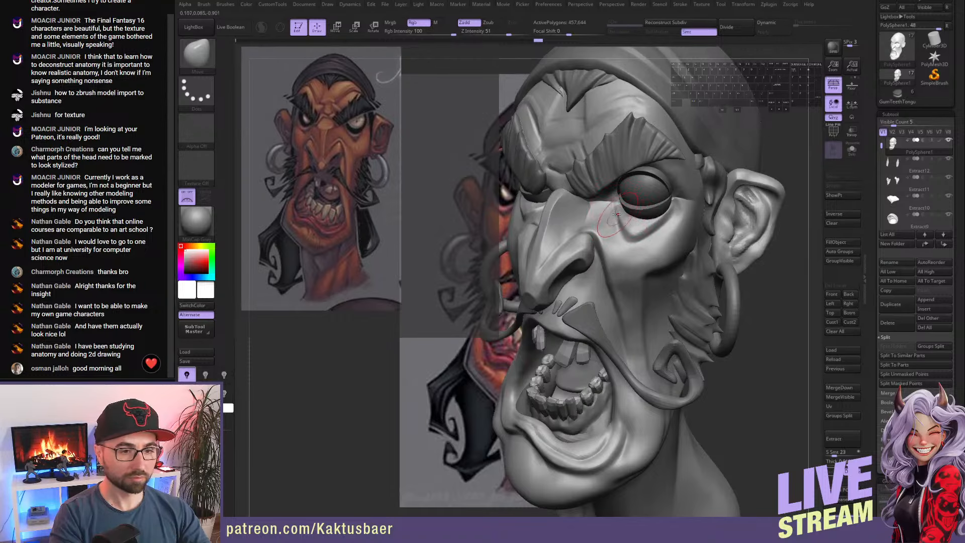
left_click_drag(620, 226, 621, 224)
mouse_move(622, 225)
right_mouse_down()
mouse_move(643, 246)
mouse_move(642, 214)
mouse_move(632, 226)
mouse_move(644, 233)
right_mouse_up()
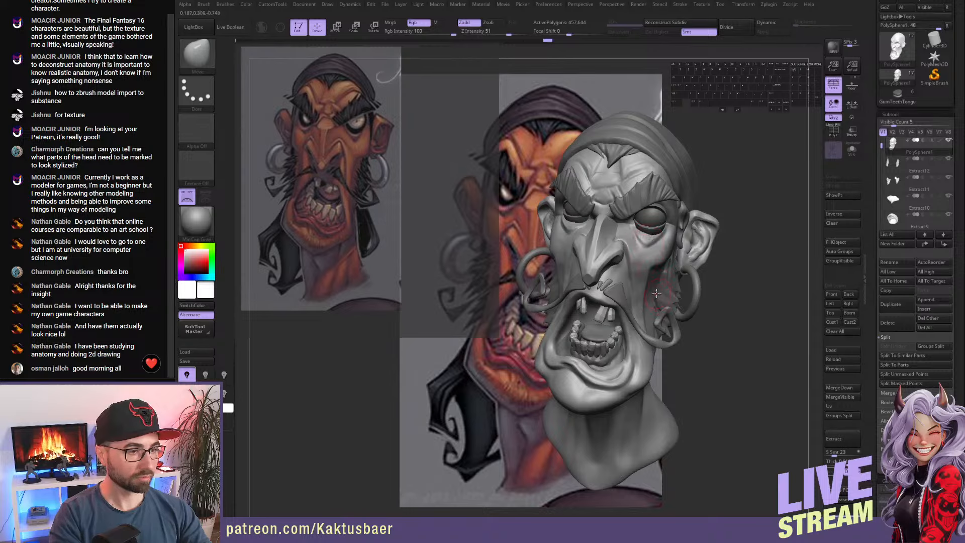
right_click_drag(653, 306, 660, 303)
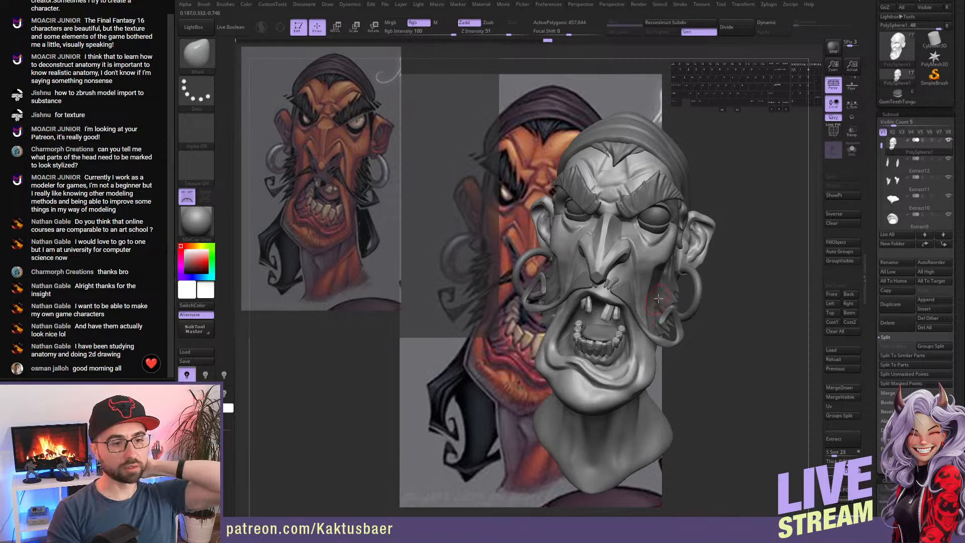
mouse_move(660, 294)
right_mouse_down()
mouse_move(701, 302)
mouse_move(653, 300)
right_mouse_up()
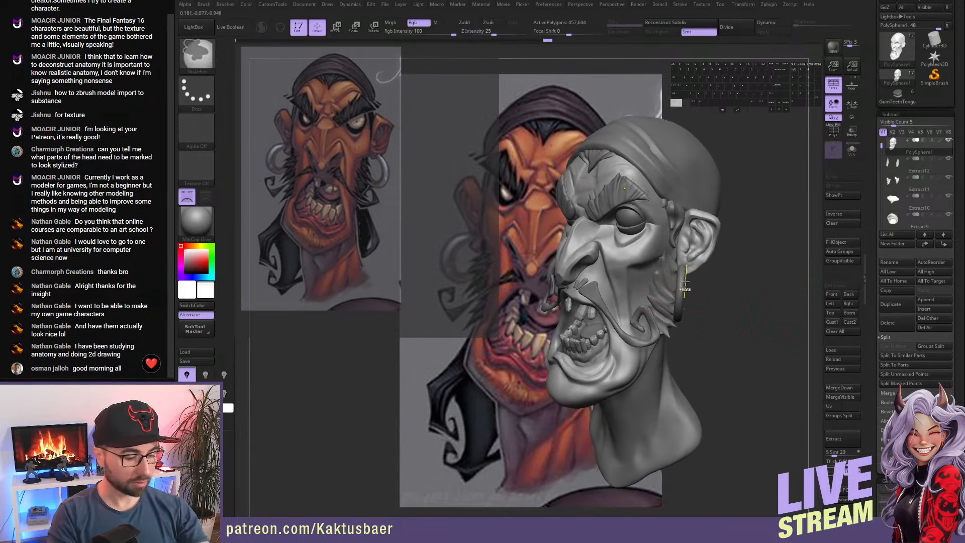
- Clear the large concept art copy from the canvas behind the head, select the bandana and inspect the head from several angles
key("ctrl+n")
right_click_drag(654, 280, 633, 246)
left_click(668, 217, "alt")
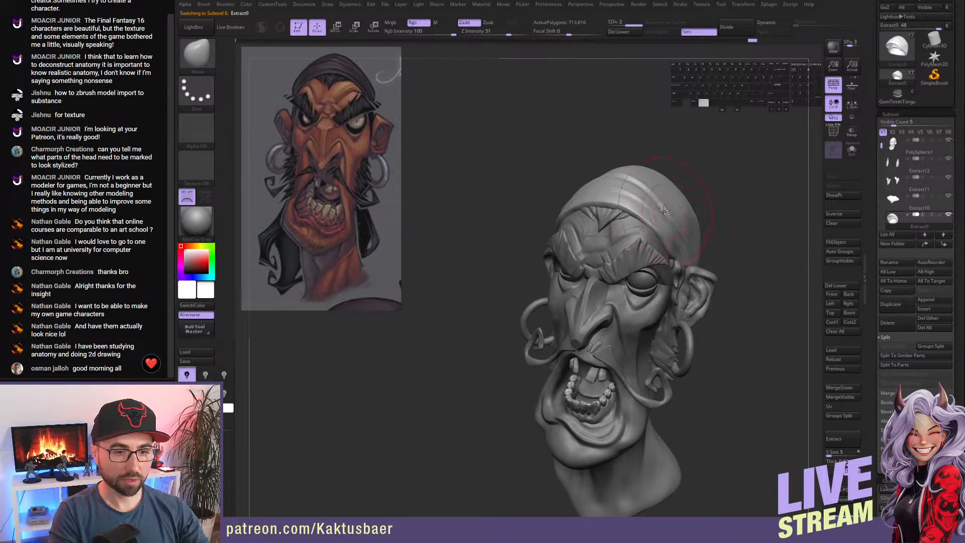
key("s")
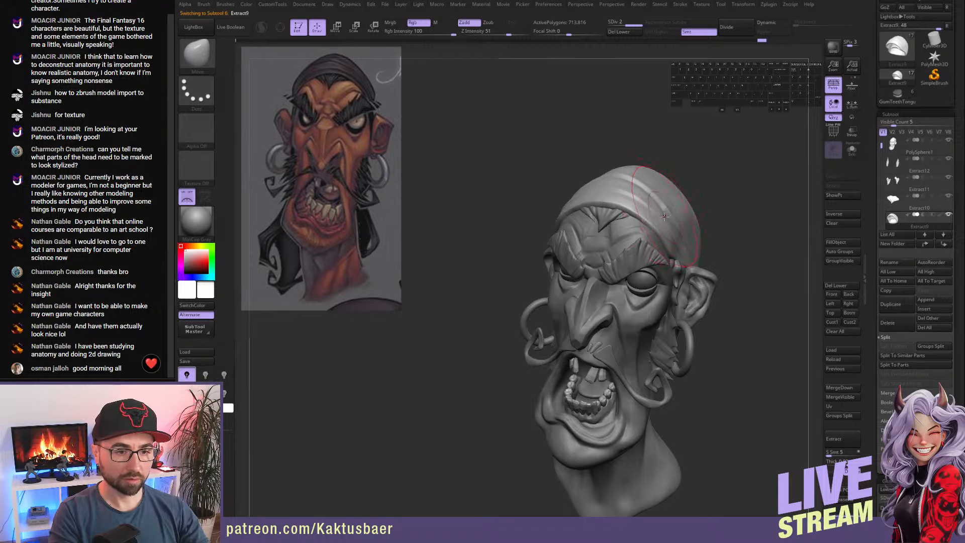
mouse_move(648, 216)
right_mouse_down("alt")
mouse_move(639, 199)
mouse_move(665, 203)
mouse_move(653, 188)
mouse_move(659, 221)
mouse_move(629, 243)
right_mouse_up("alt")
mouse_move(629, 243)
right_mouse_down("alt")
mouse_move(638, 231)
mouse_move(627, 227)
mouse_move(643, 218)
right_mouse_up("alt")
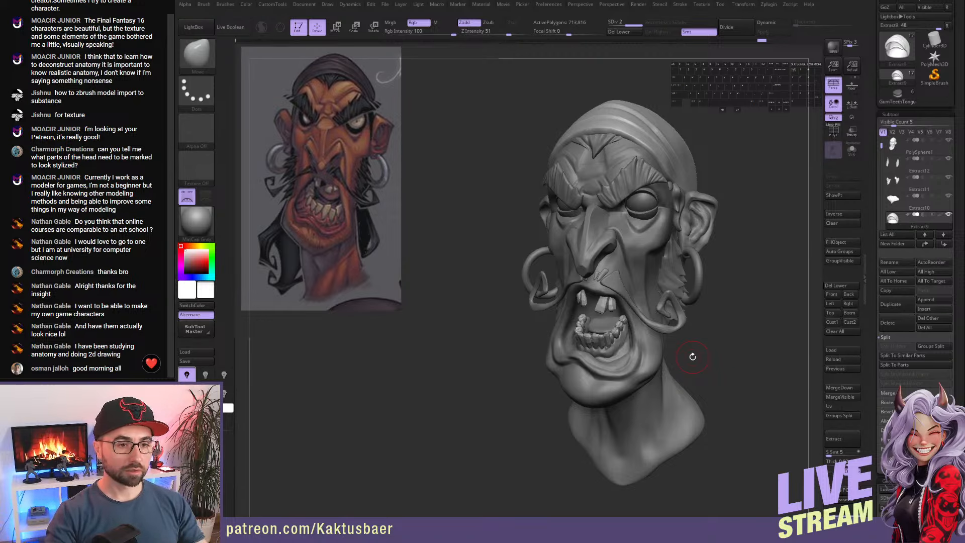
left_click_drag(686, 343, 662, 377)
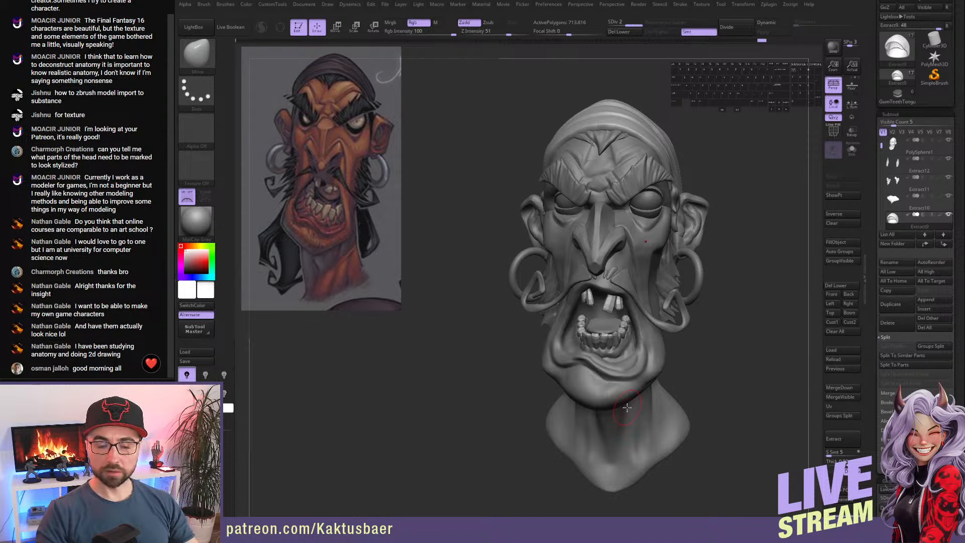
mouse_move(692, 352)
left_mouse_down()
mouse_move(644, 368)
mouse_move(630, 307)
mouse_move(641, 285)
left_mouse_up()
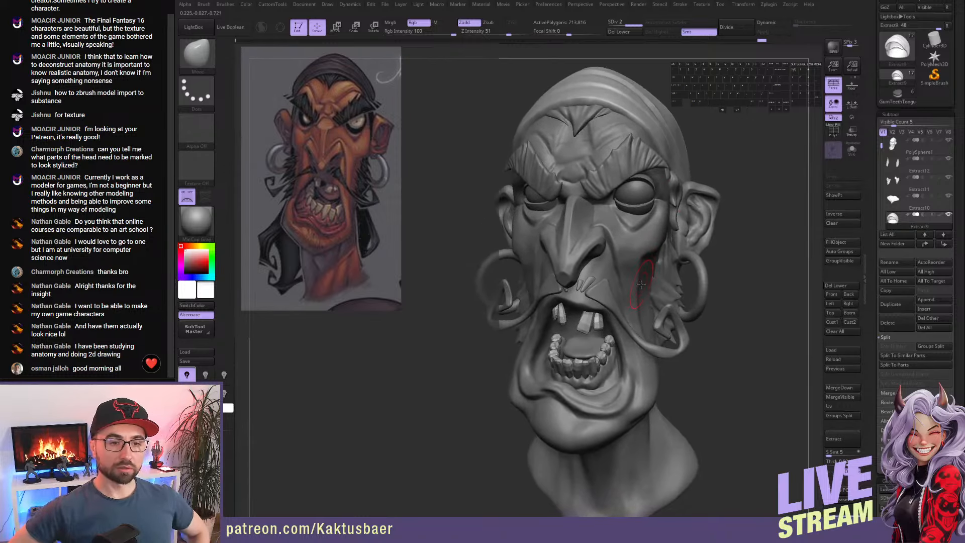